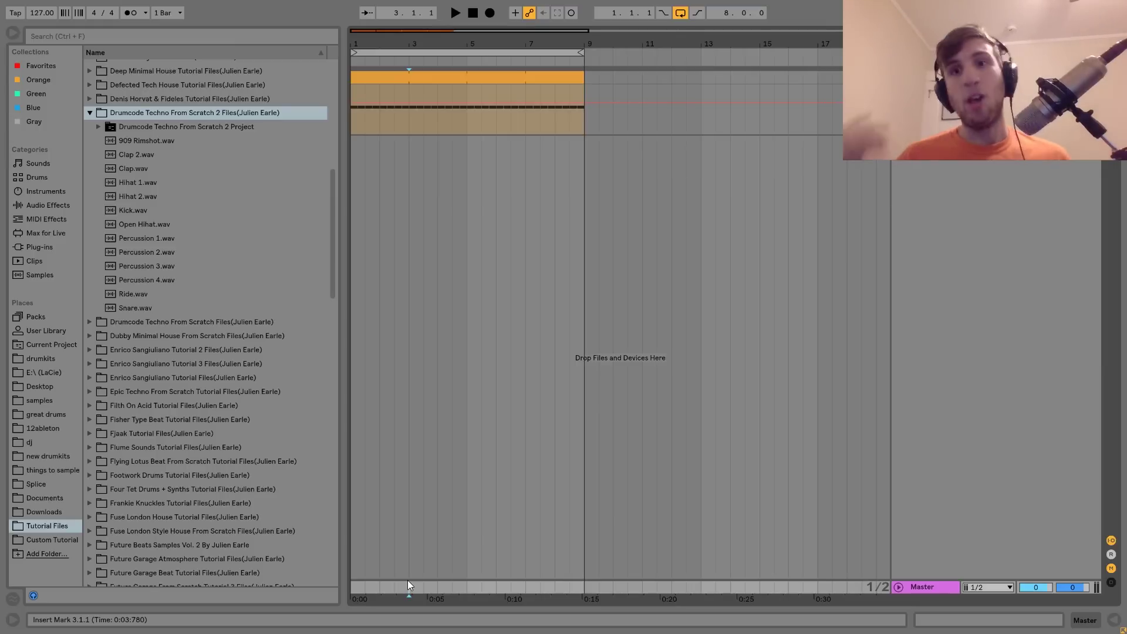
Switch off arrangement looping and play the opening bars of the kick clip with its full effects chain
click(399, 86)
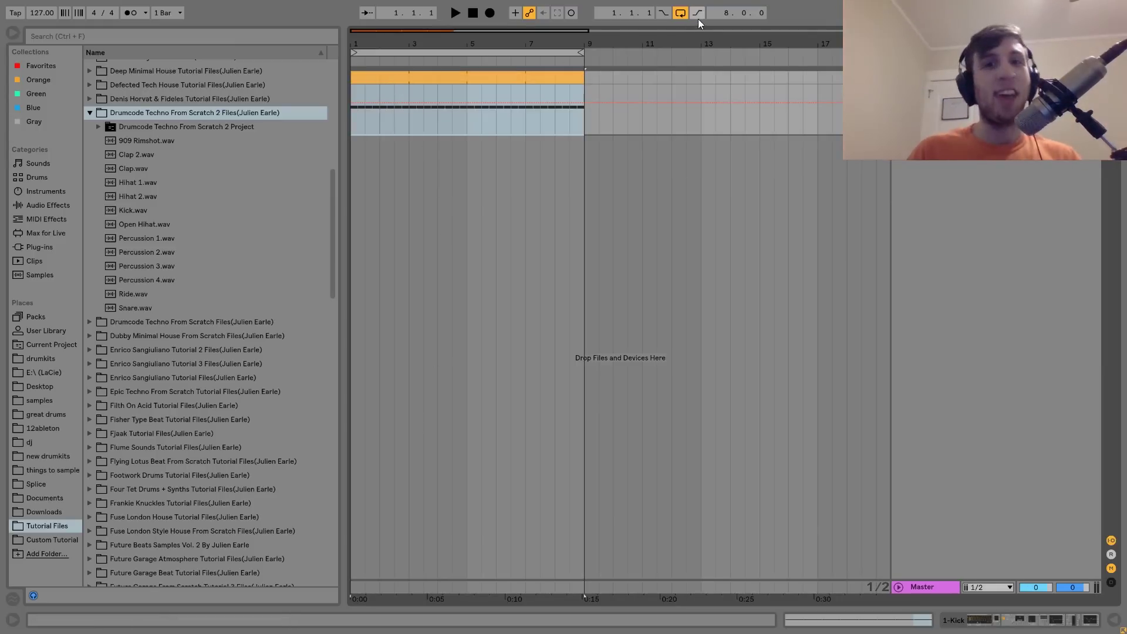
click(679, 14)
key(space)
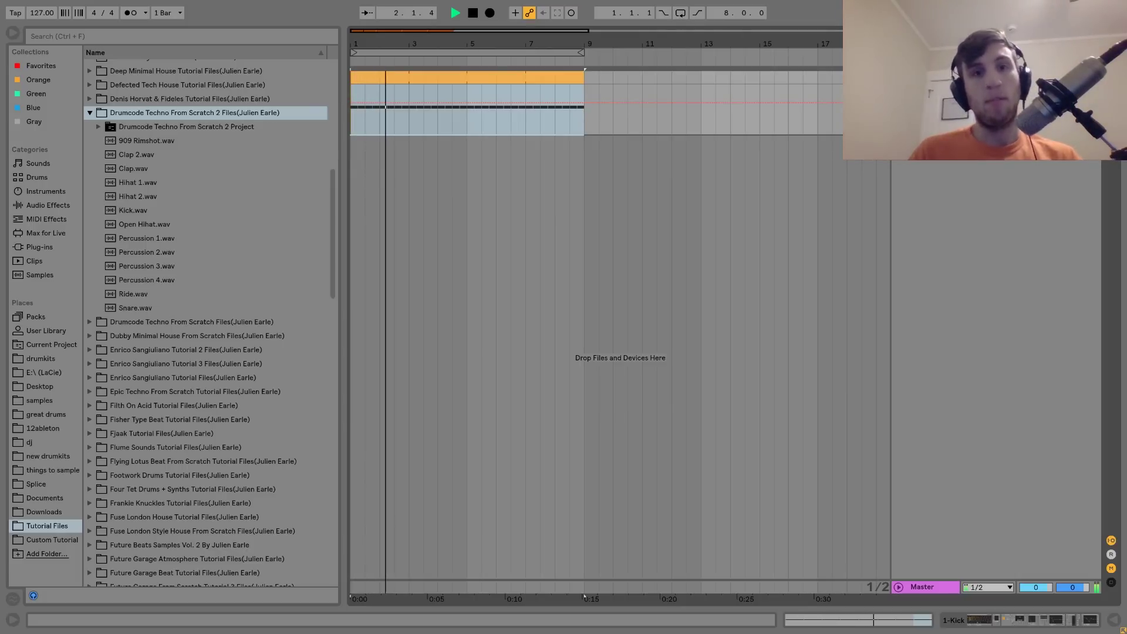
key(space)
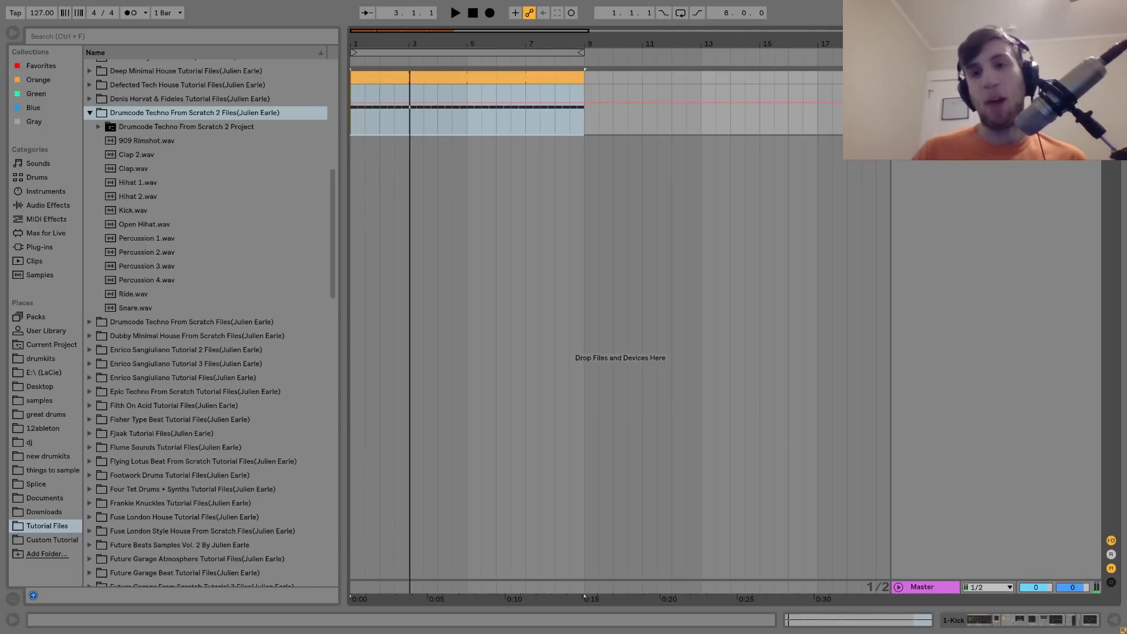
Show the kick track's device chain from its beginning and view the full waveform of the Kick sample
key(shift+Tab)
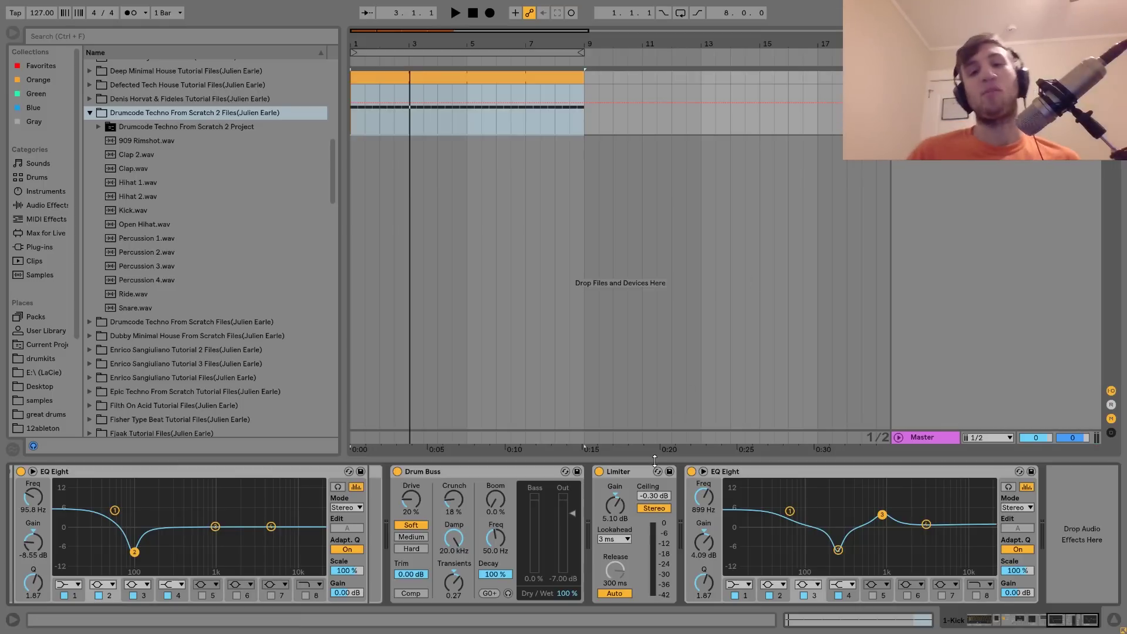
scroll(646, 469, left, 10)
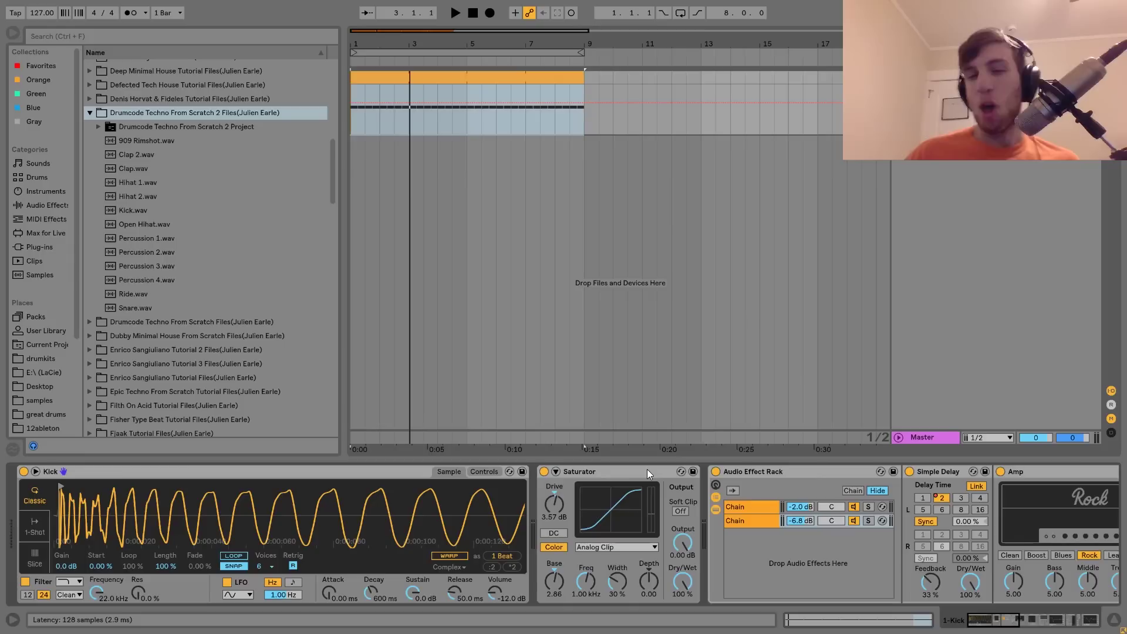
scroll(124, 514, down, 3)
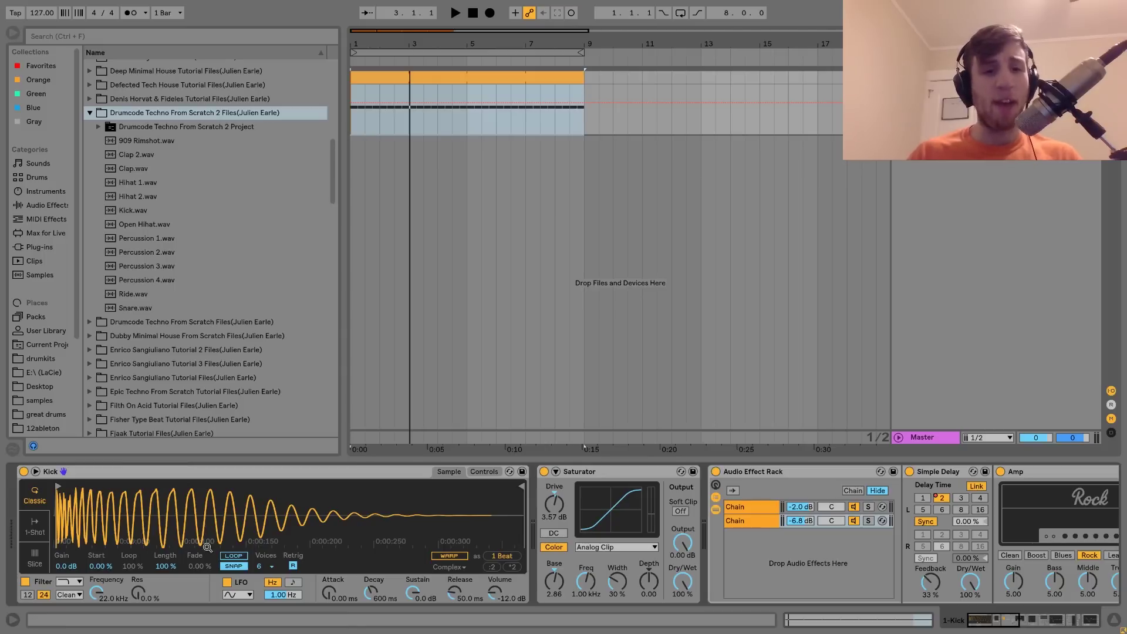
Bypass the Saturator, Audio Effect Rack, Drum Buss, Limiter and final EQ Eight on the kick track
click(544, 471)
click(716, 471)
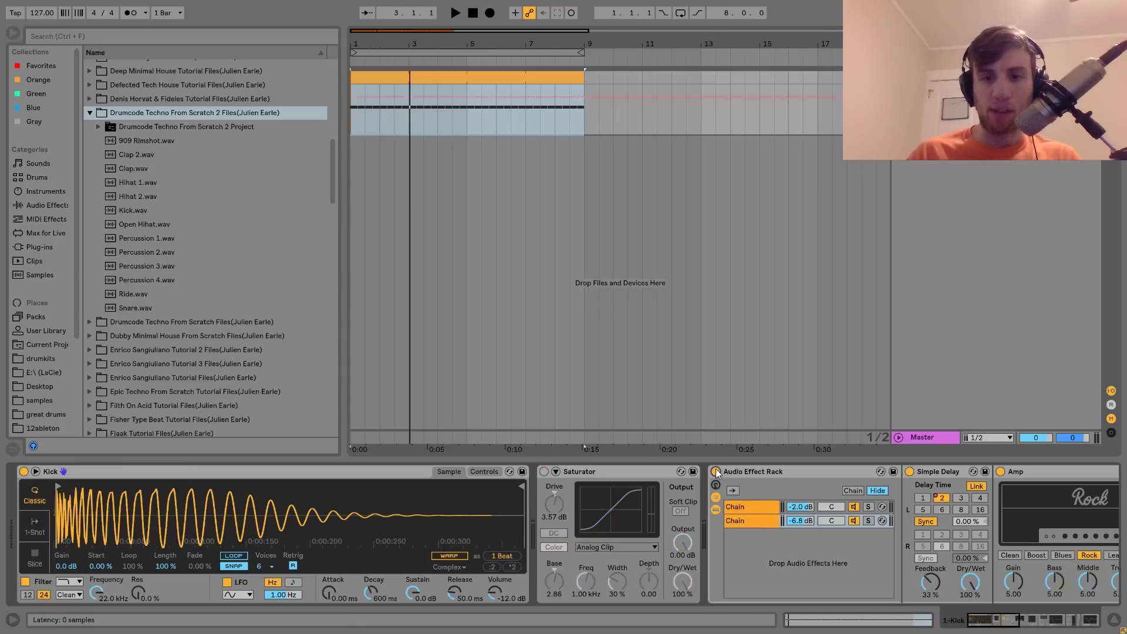
scroll(716, 470, right, 10)
scroll(698, 472, right, 3)
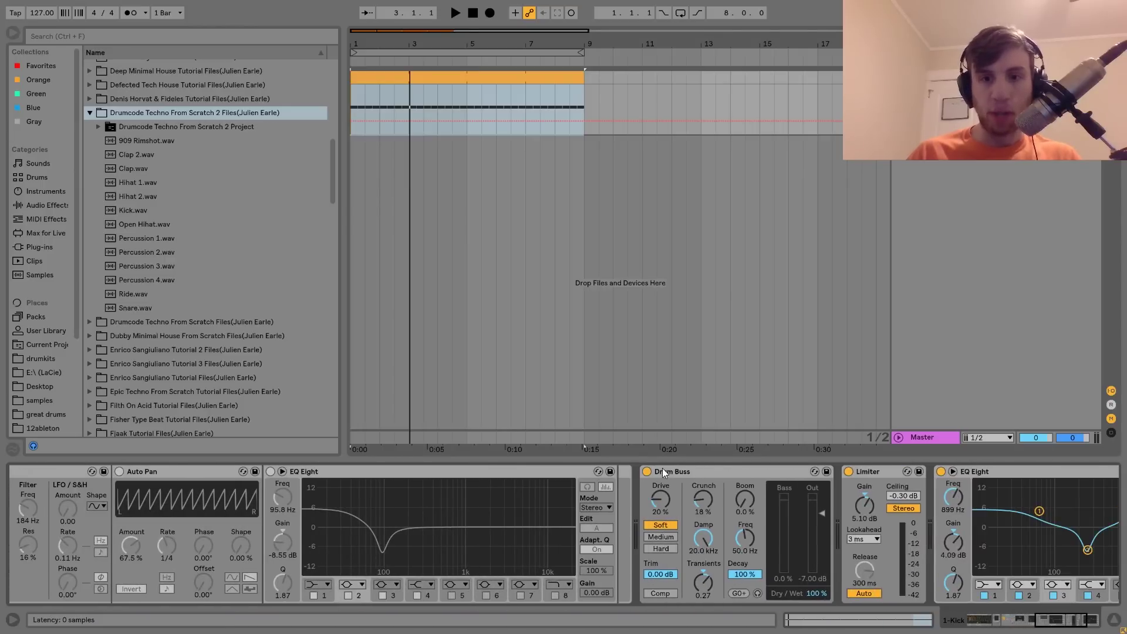
click(648, 471)
click(848, 472)
scroll(846, 470, right, 7)
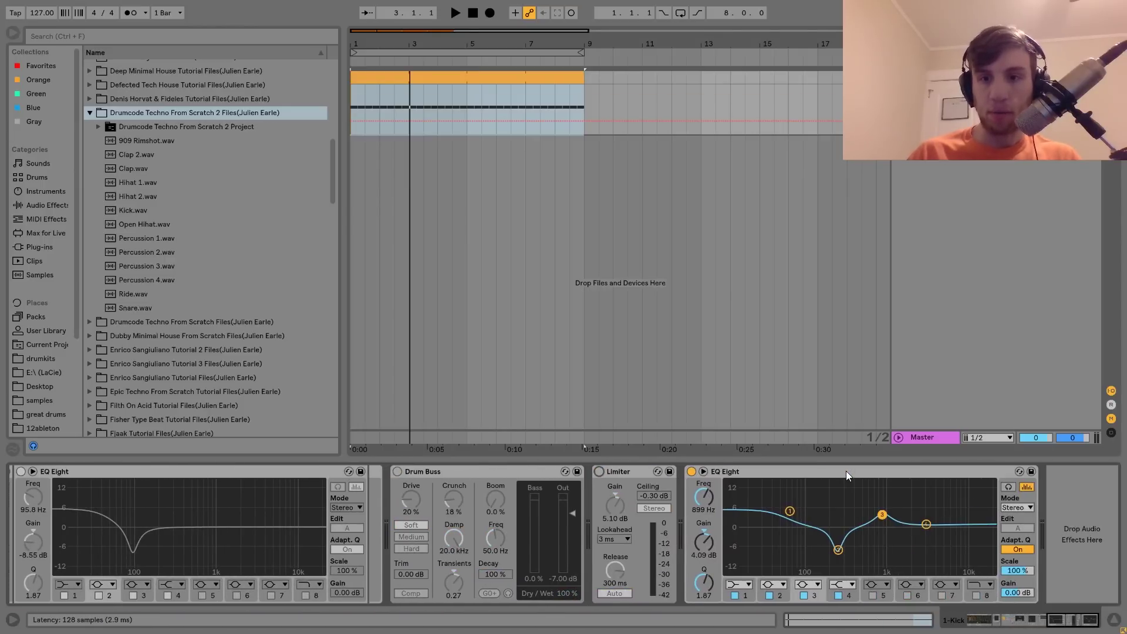
click(691, 471)
Play the unprocessed kick from the start of the clip twice
scroll(691, 474, left, 15)
key(space)
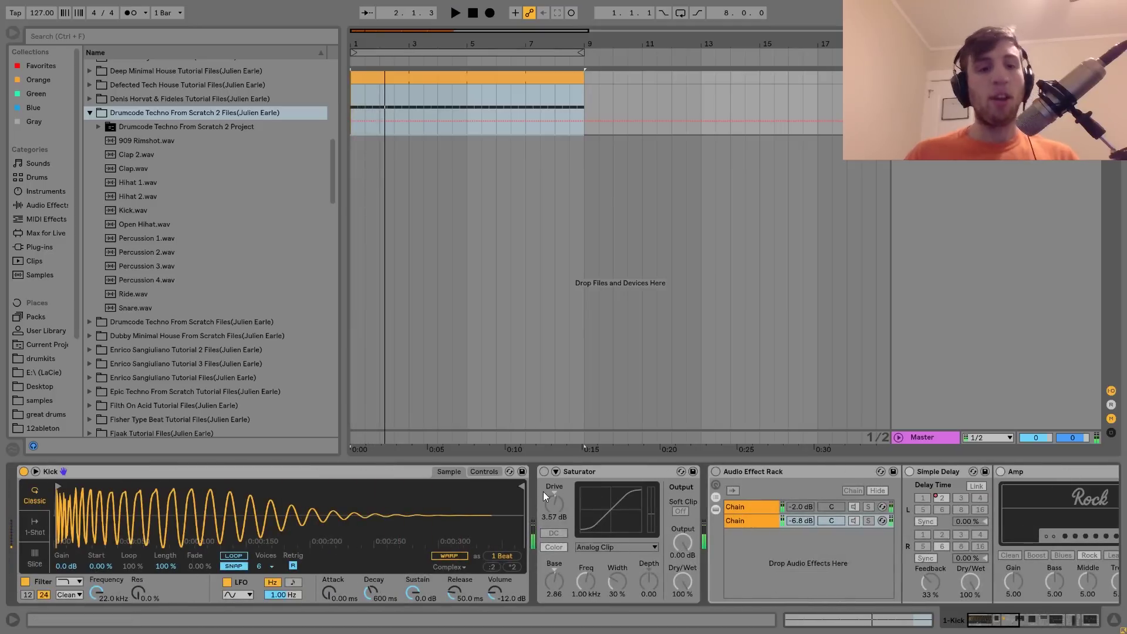
key(space)
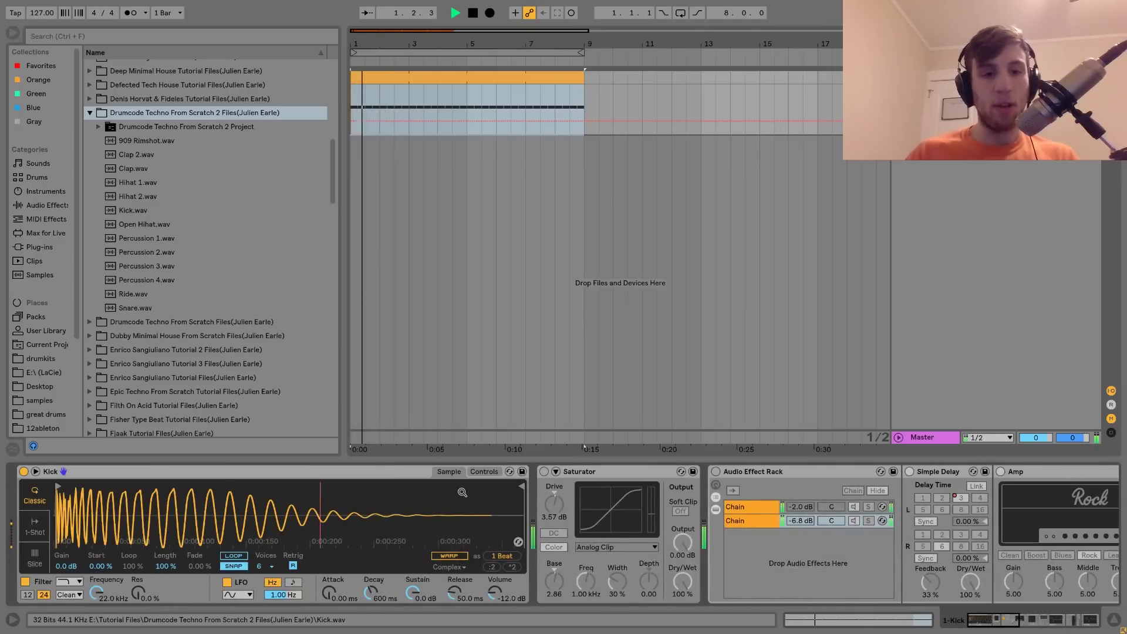
key(space)
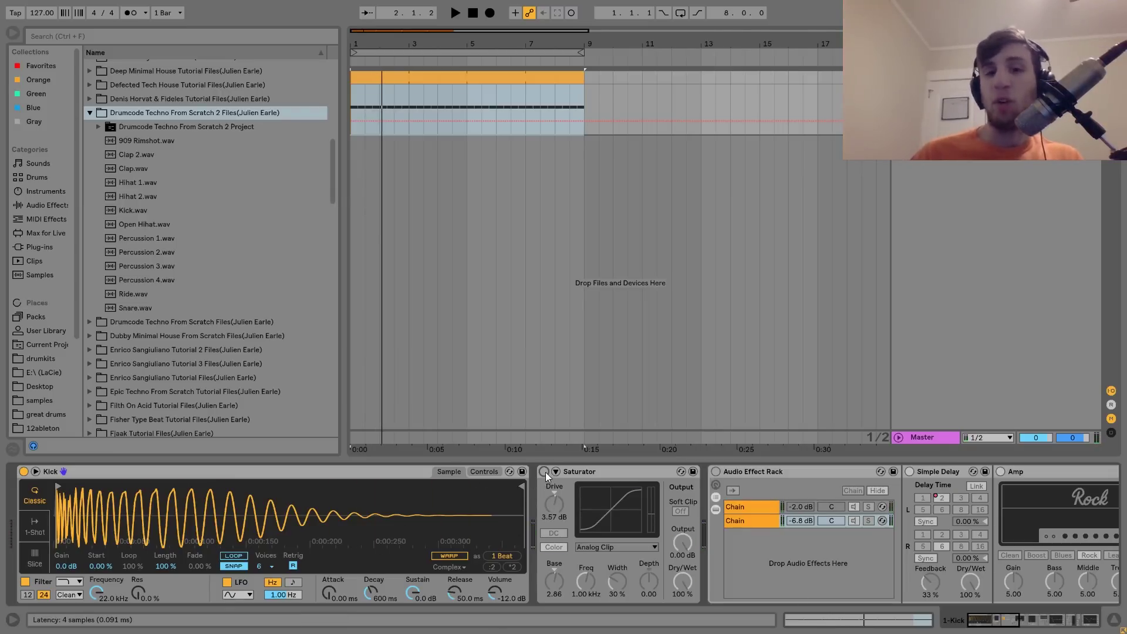
Re-enable the Saturator on the kick track and play the kick through it
click(544, 472)
key(space)
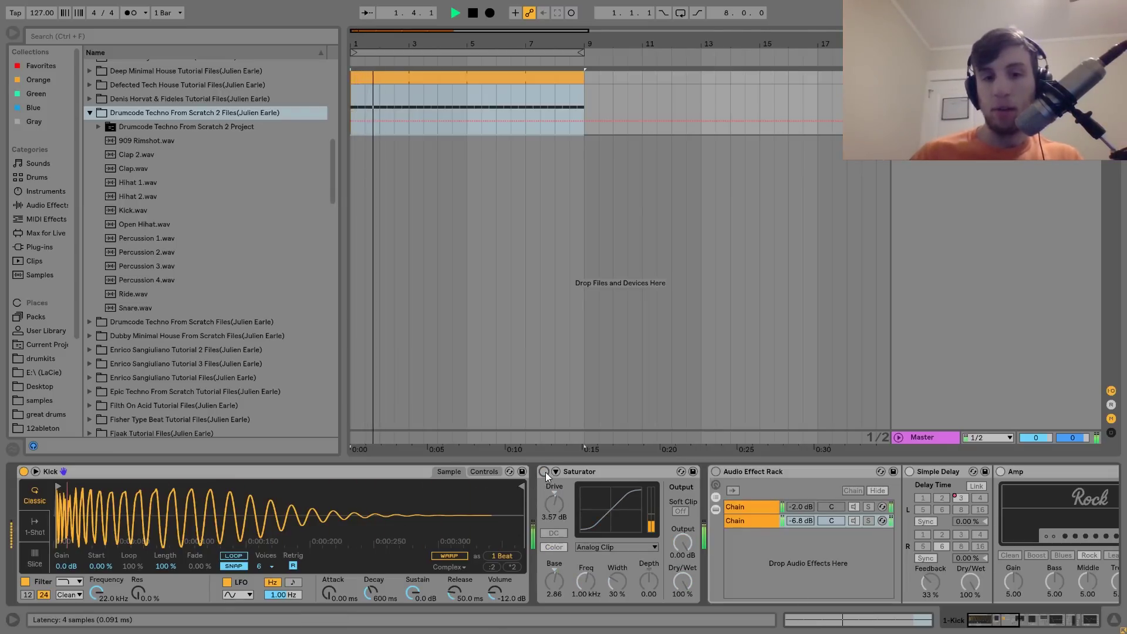
key(space)
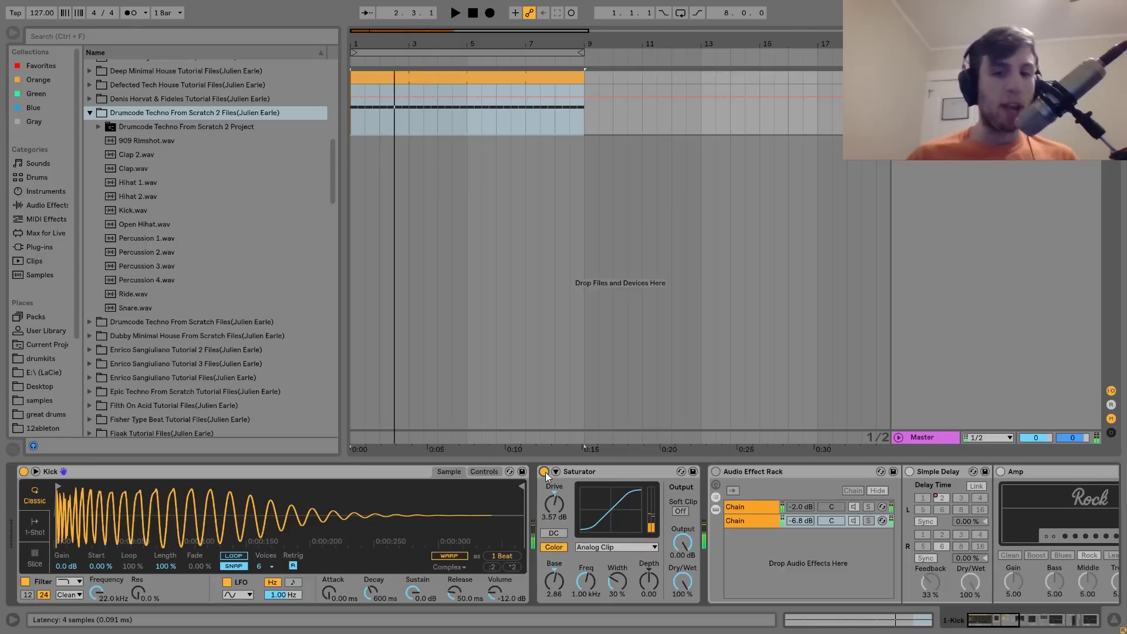
Re-enable the Audio Effect Rack after the Saturator and play the kick through it
scroll(544, 472, down, 5)
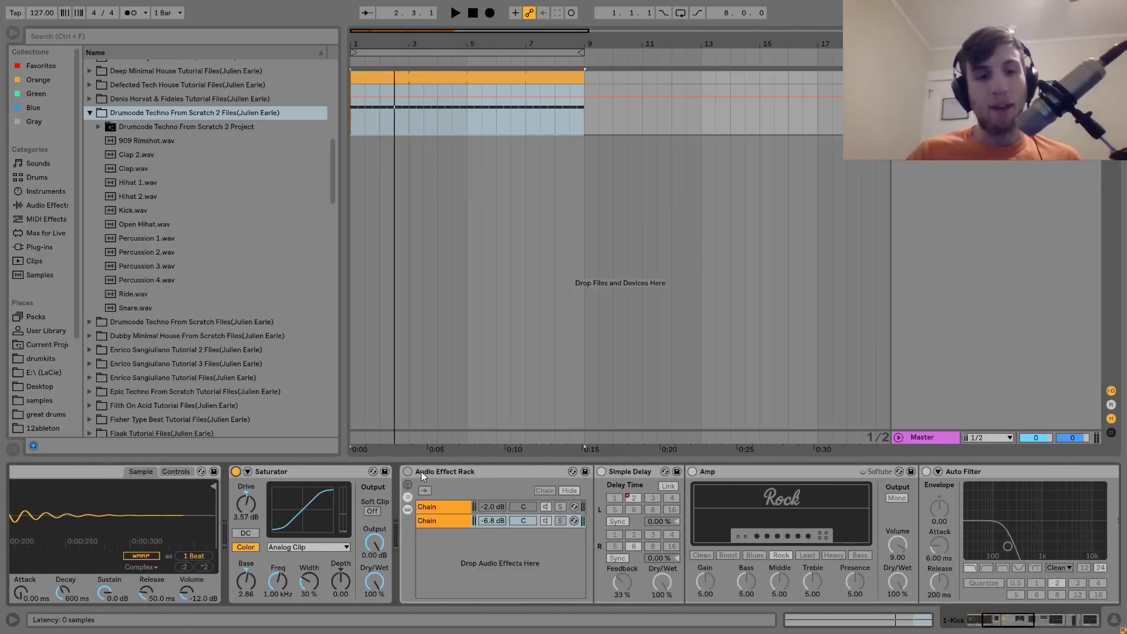
click(407, 471)
key(space)
scroll(410, 471, down, 3)
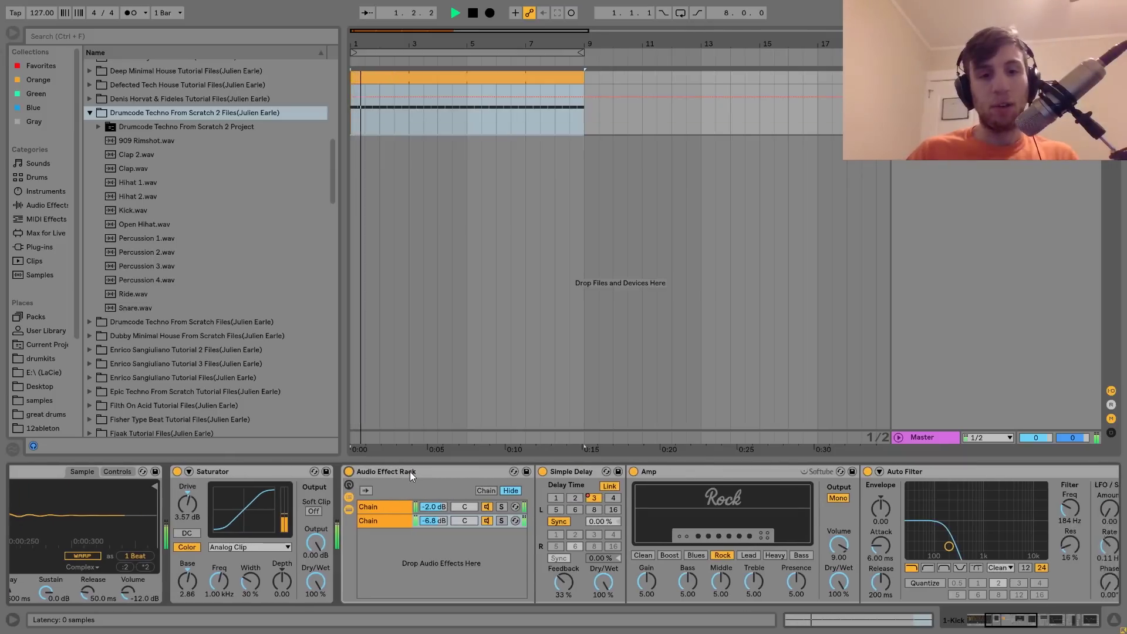
scroll(410, 471, up, 5)
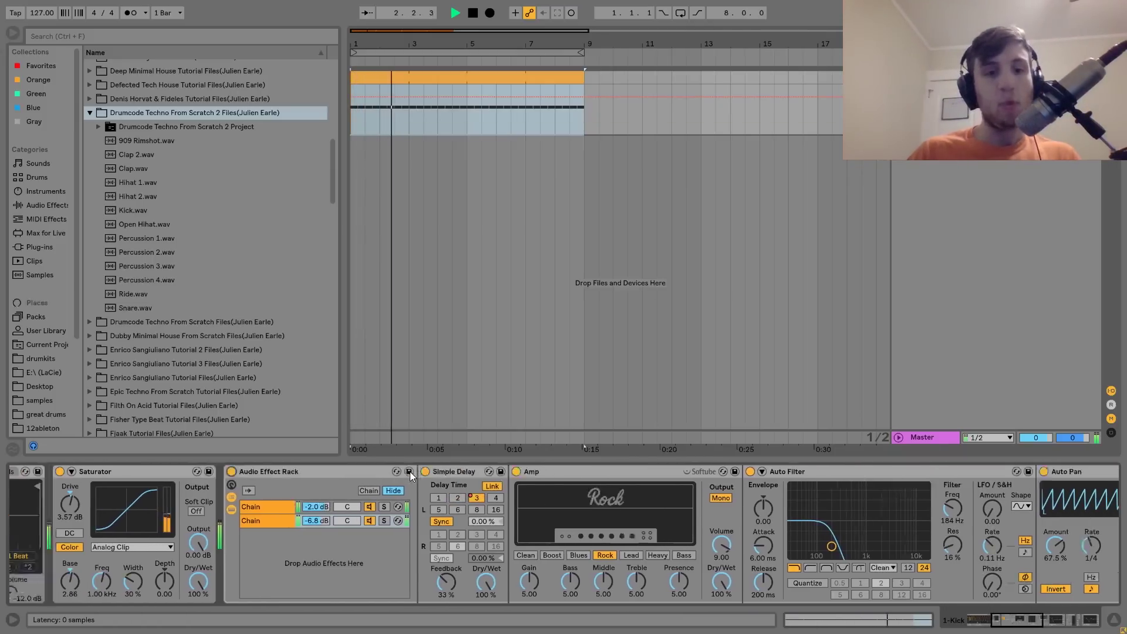
key(space)
Solo the rack's -2.0 dB chain and compare the kick with that chain's Drum Buss off and on
scroll(410, 471, down, 3)
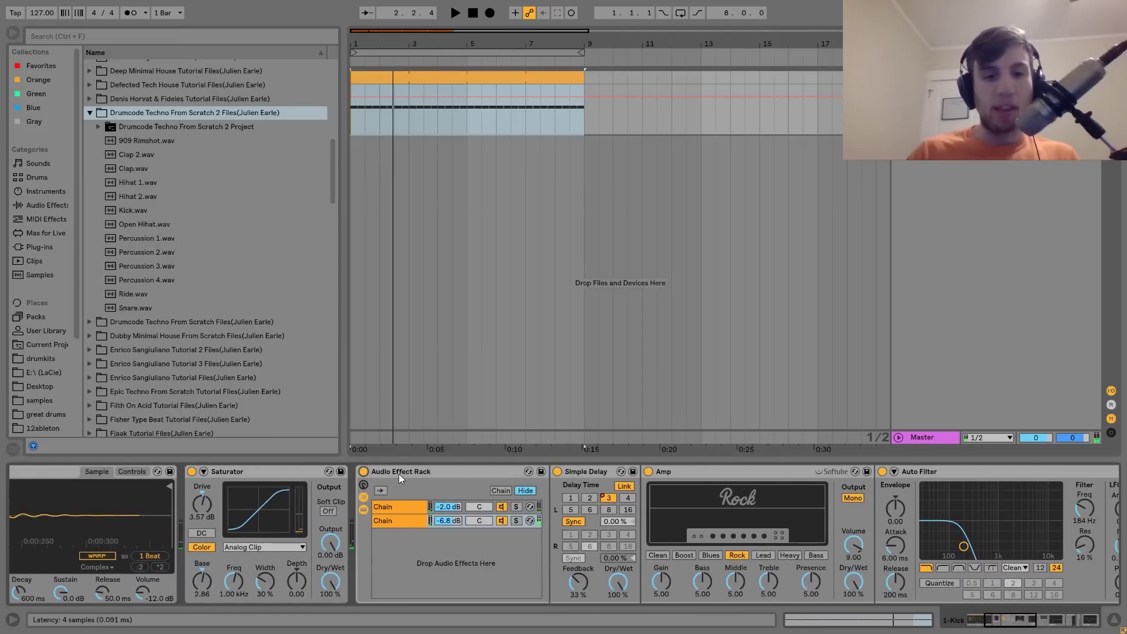
click(398, 508)
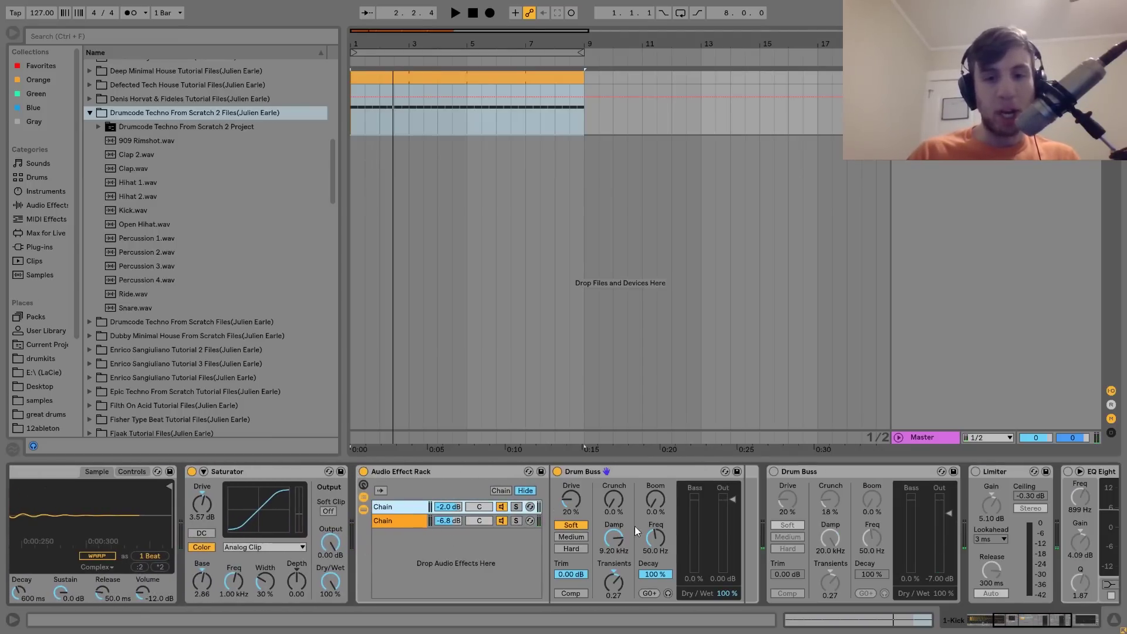
click(514, 507)
key(space)
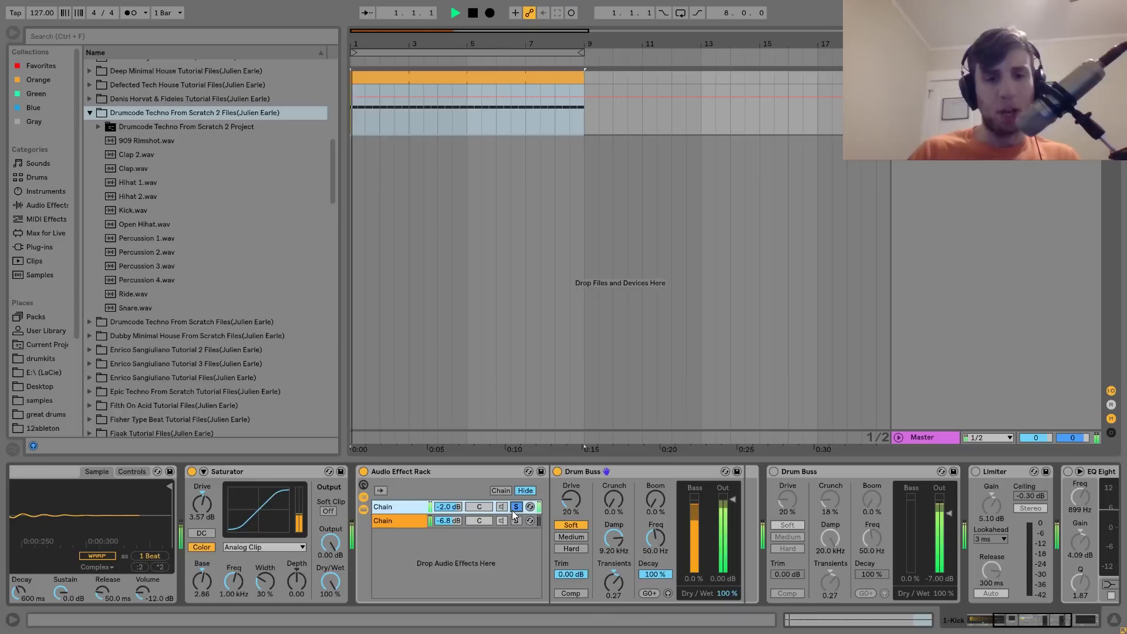
click(558, 472)
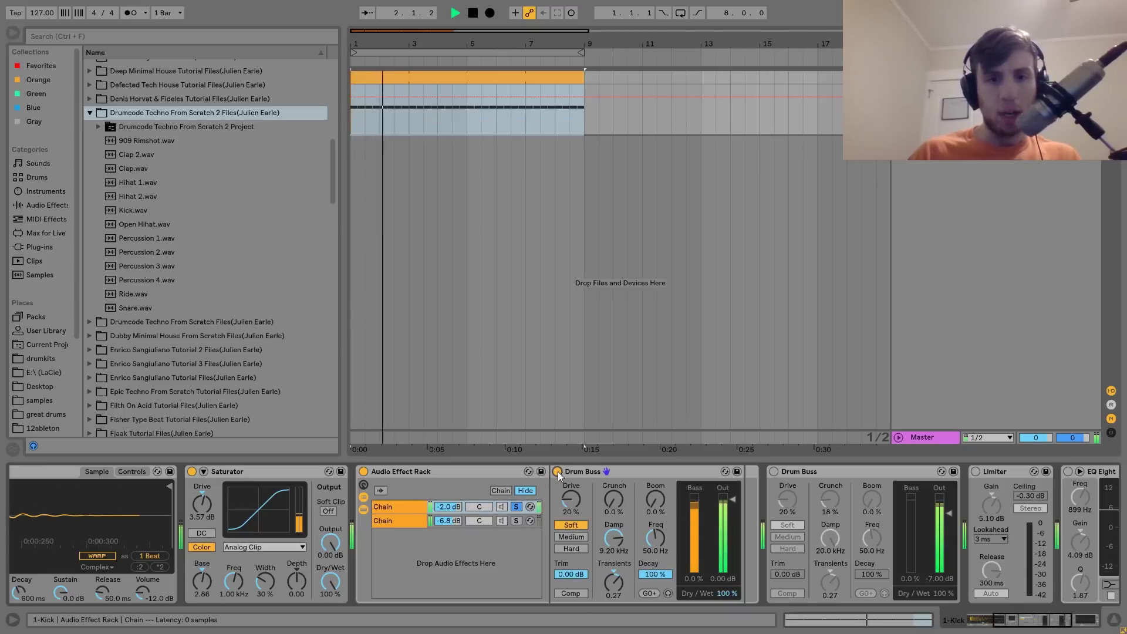
click(557, 472)
Solo the rack's -6.8 dB chain to hear it alone, unsolo it, and play both chains together
click(516, 521)
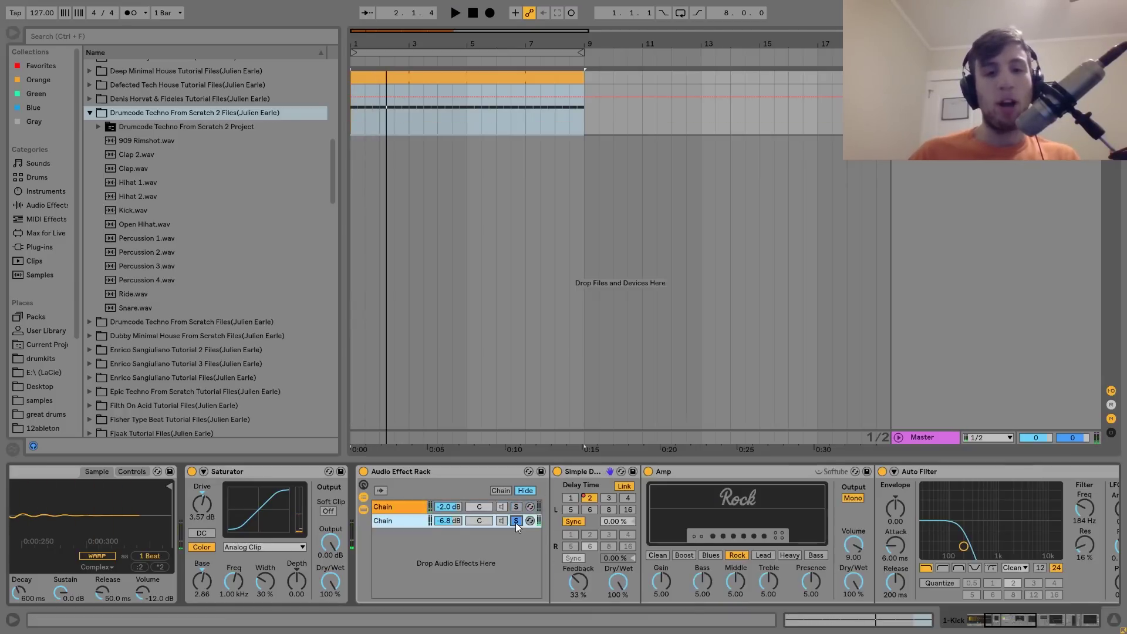
key(space)
scroll(397, 520, right, 3)
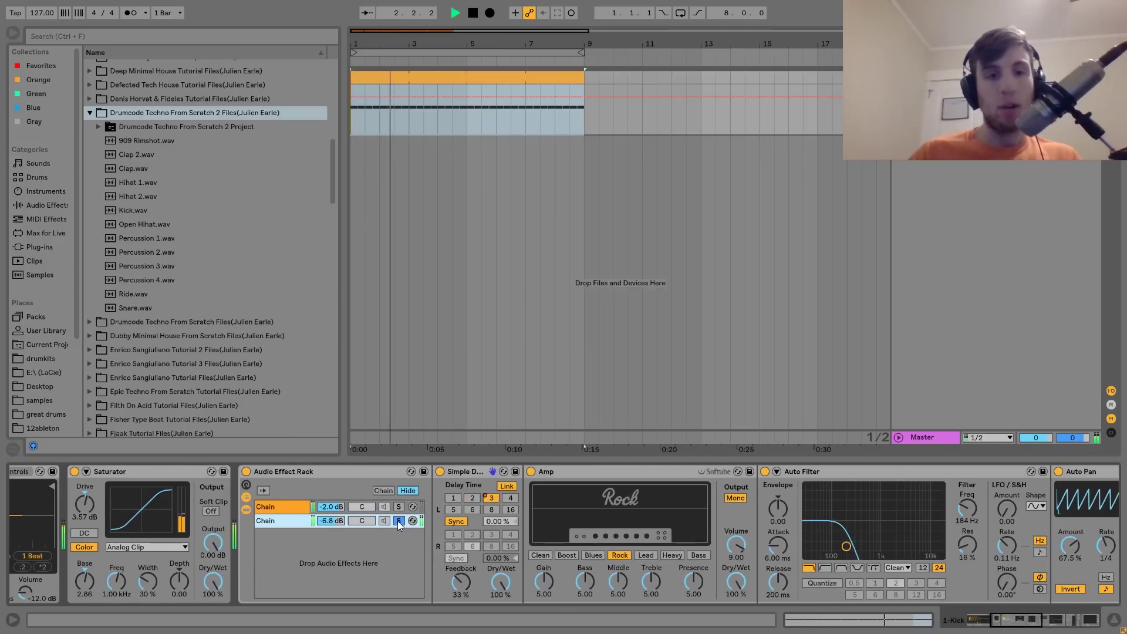
key(space)
click(398, 521)
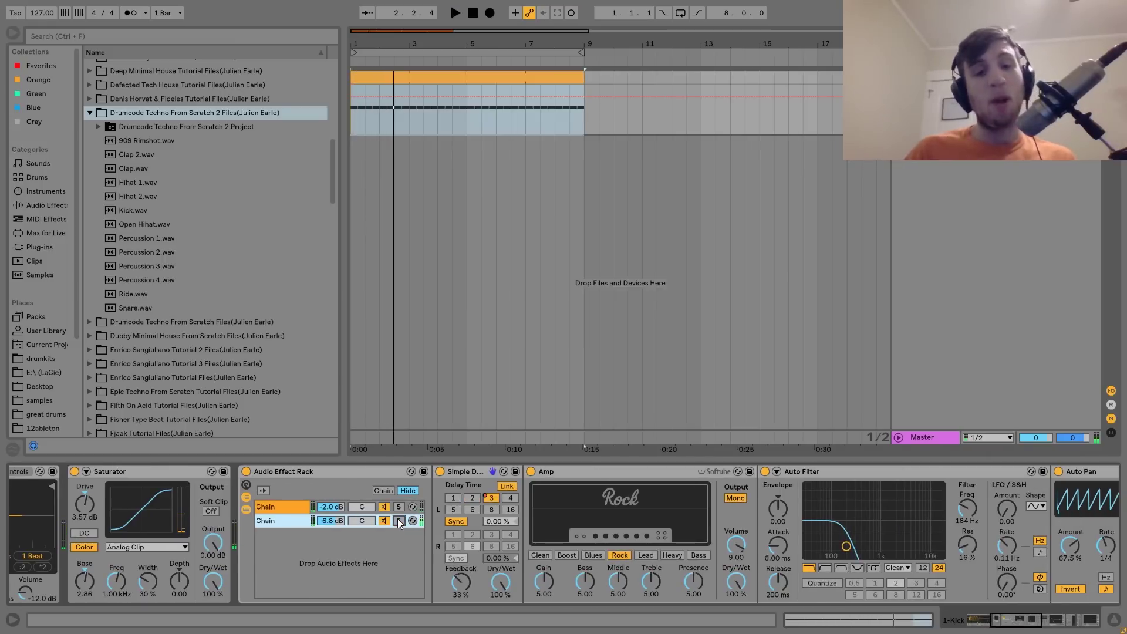
key(space)
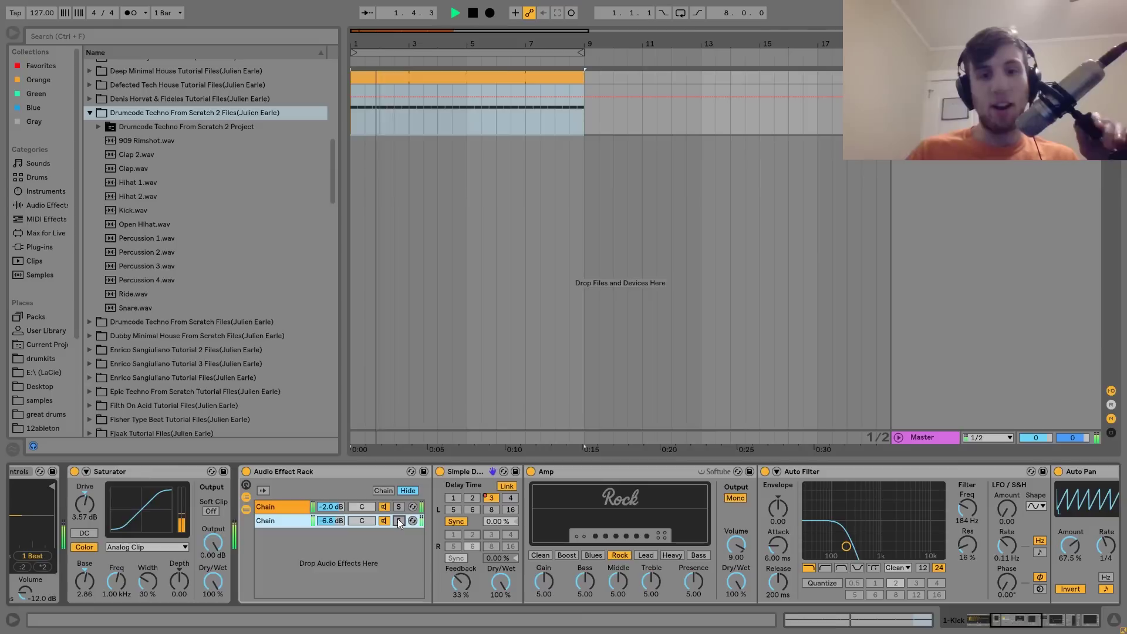
key(space)
Compare the kick playback with the second chain's Simple Delay off and on
scroll(397, 523, right, 2)
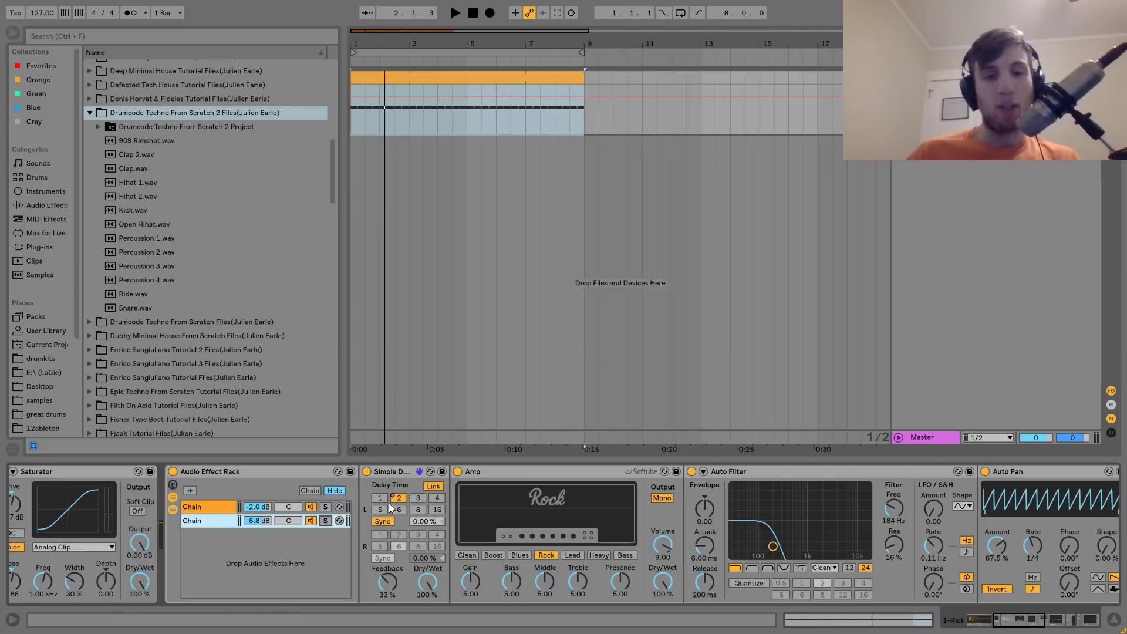
key(space)
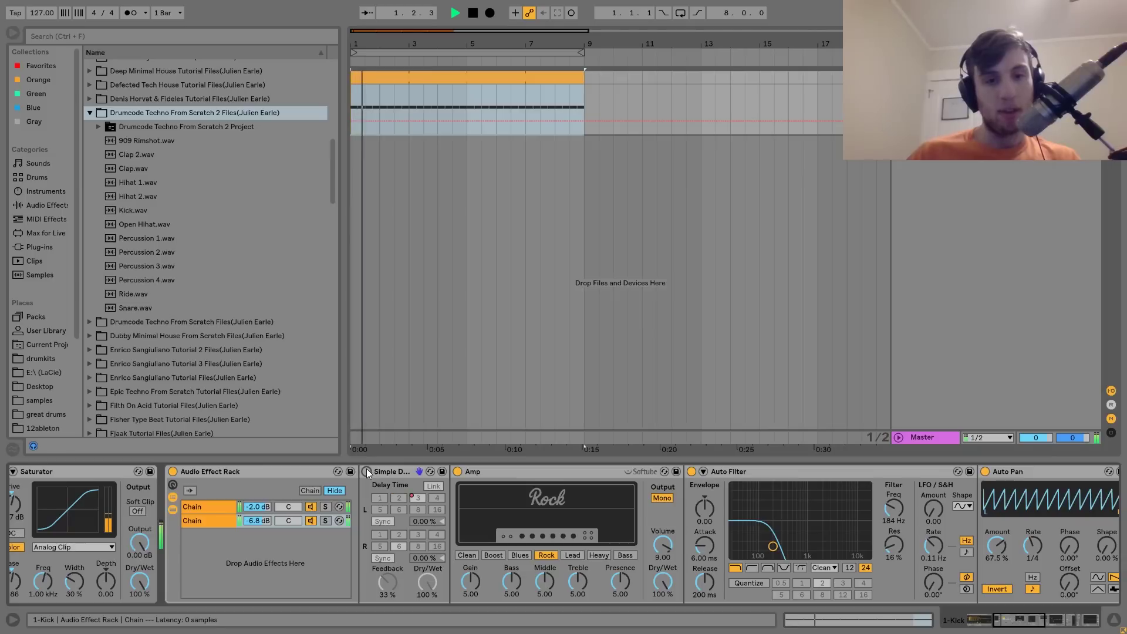
key(space)
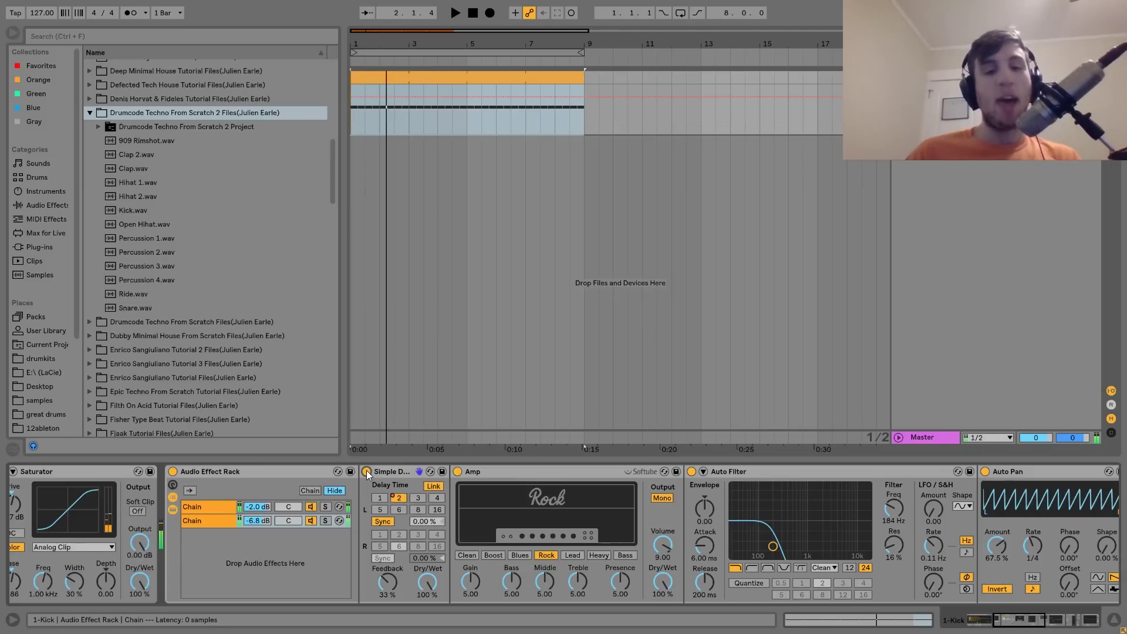
Bypass the Auto Filter, Auto Pan and Amp in the second chain and play the kick with only Simple Delay active
click(691, 472)
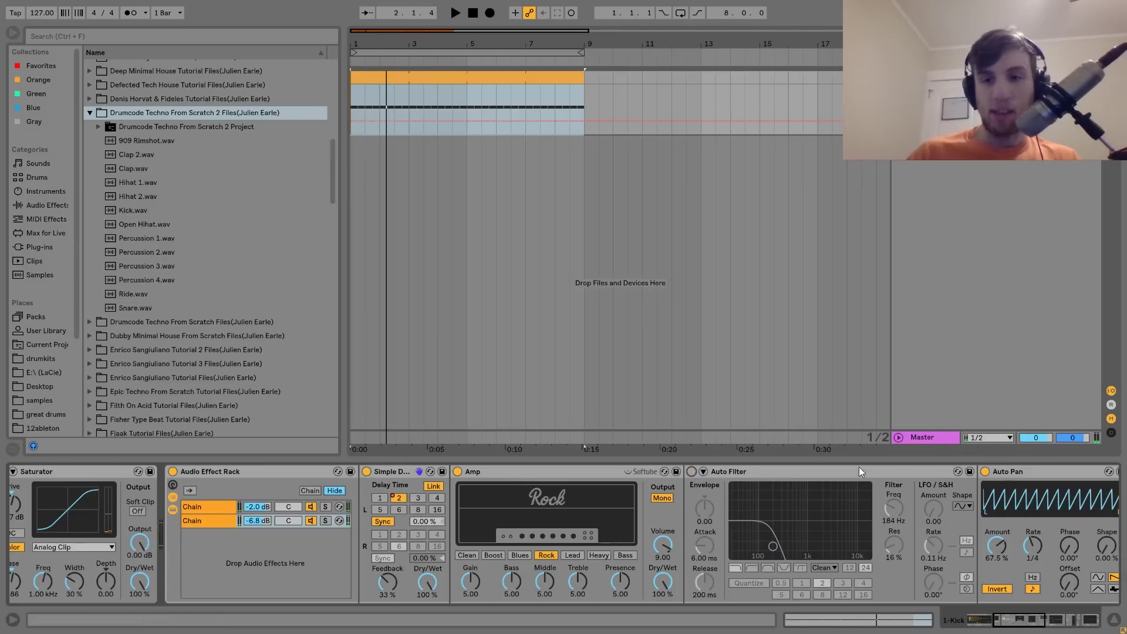
click(984, 472)
click(457, 471)
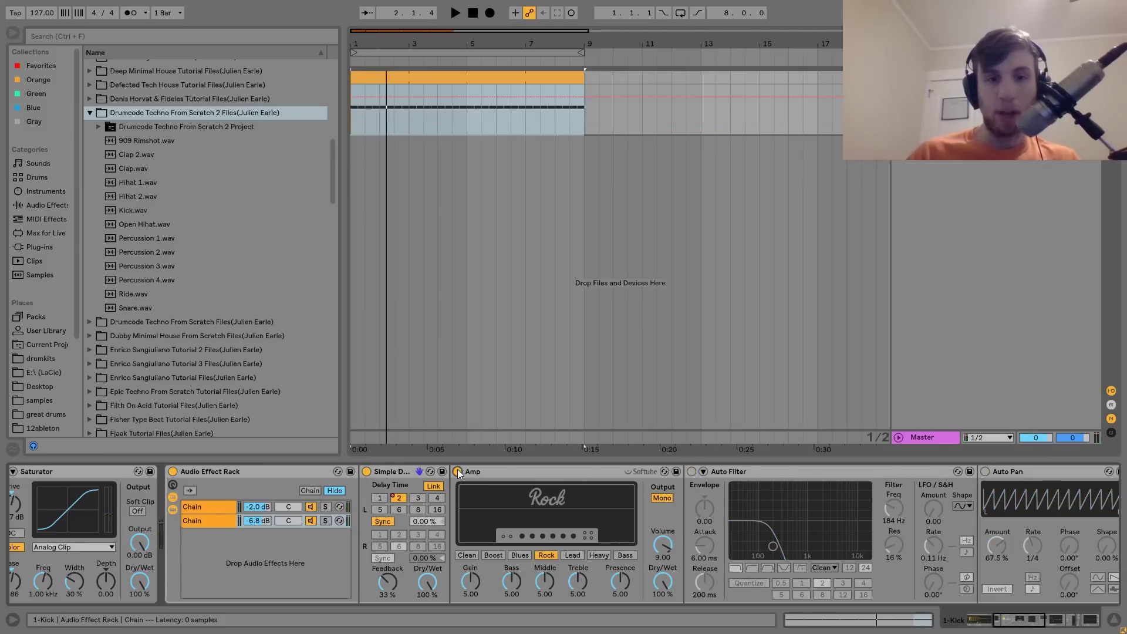
key(space)
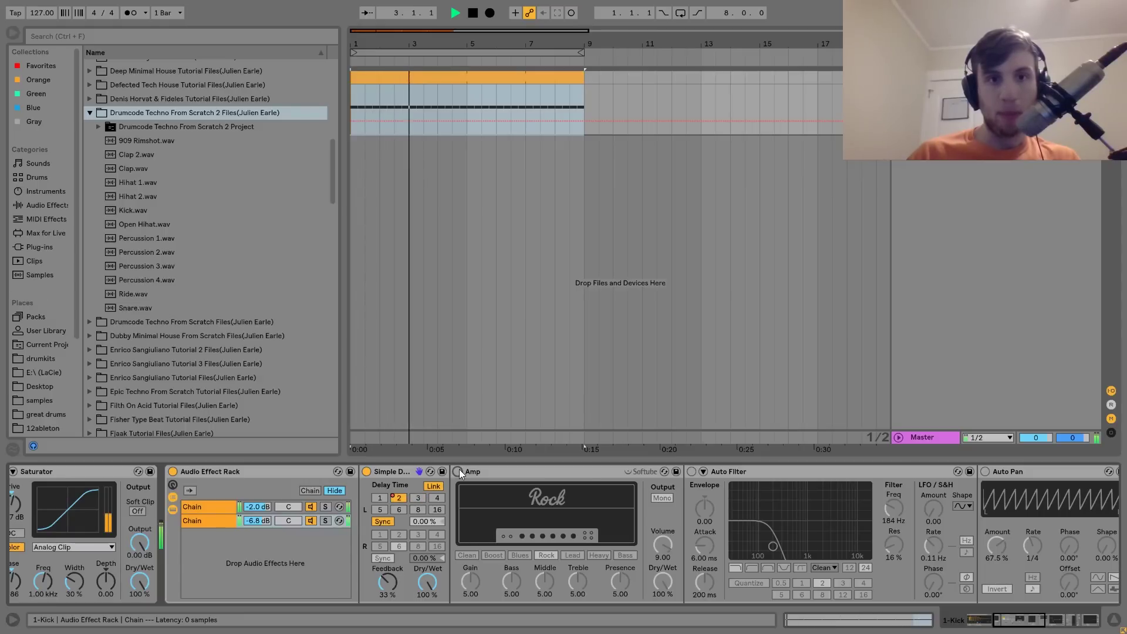
key(space)
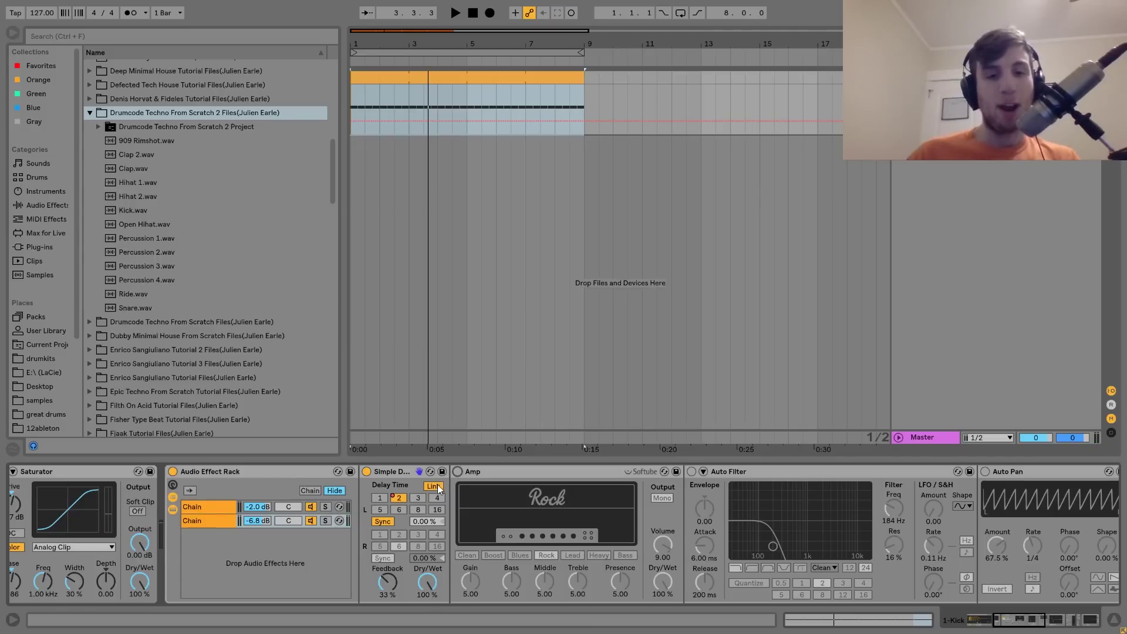
Show the Simple Delay's beat-time automation in the arrangement, zoom in on the first bars, and play them
right_click(406, 503)
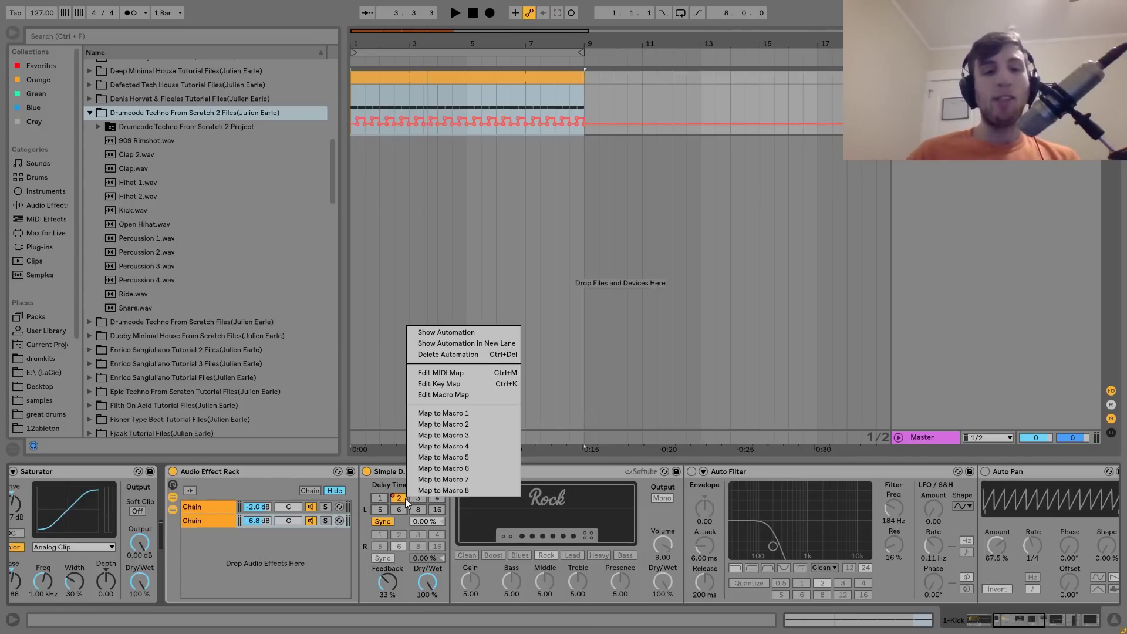
click(477, 330)
drag(362, 48, 365, 111)
key(space)
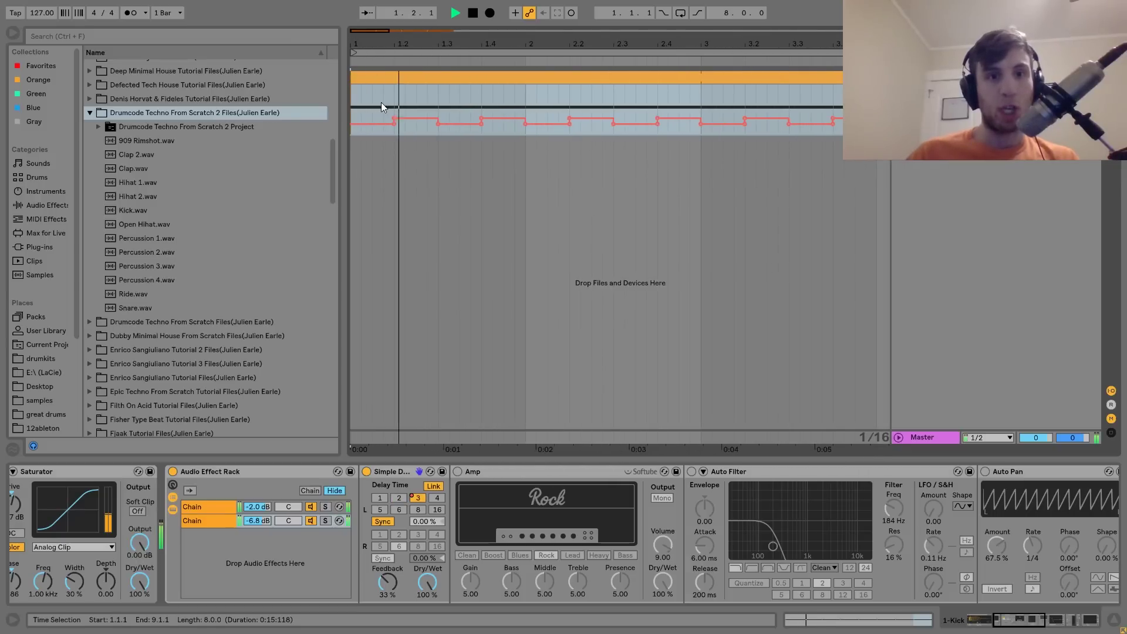
key(space)
key(space)
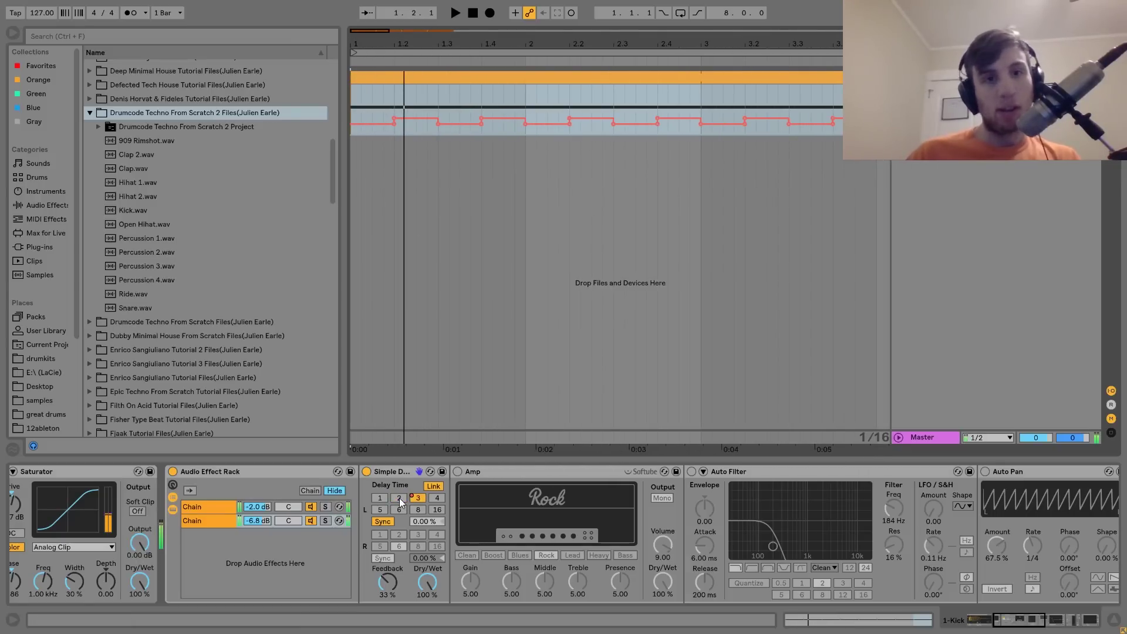
Play the opening bars repeatedly to hear the automated Simple Delay time alternate between 2 and 3
key(space)
key(space)
click(418, 497)
key(space)
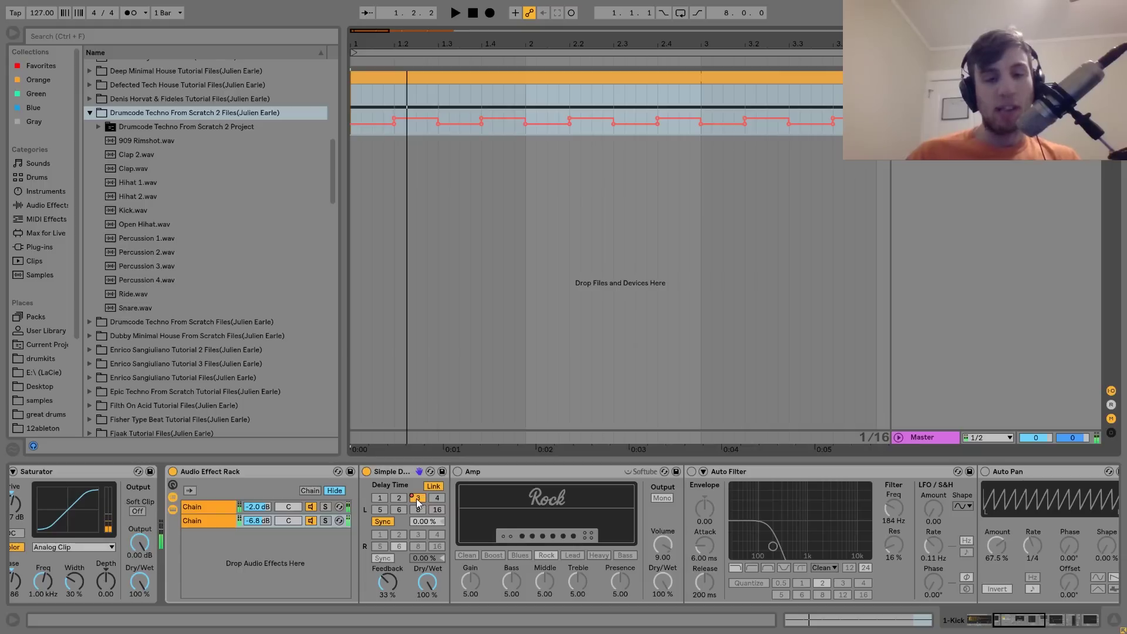
key(space)
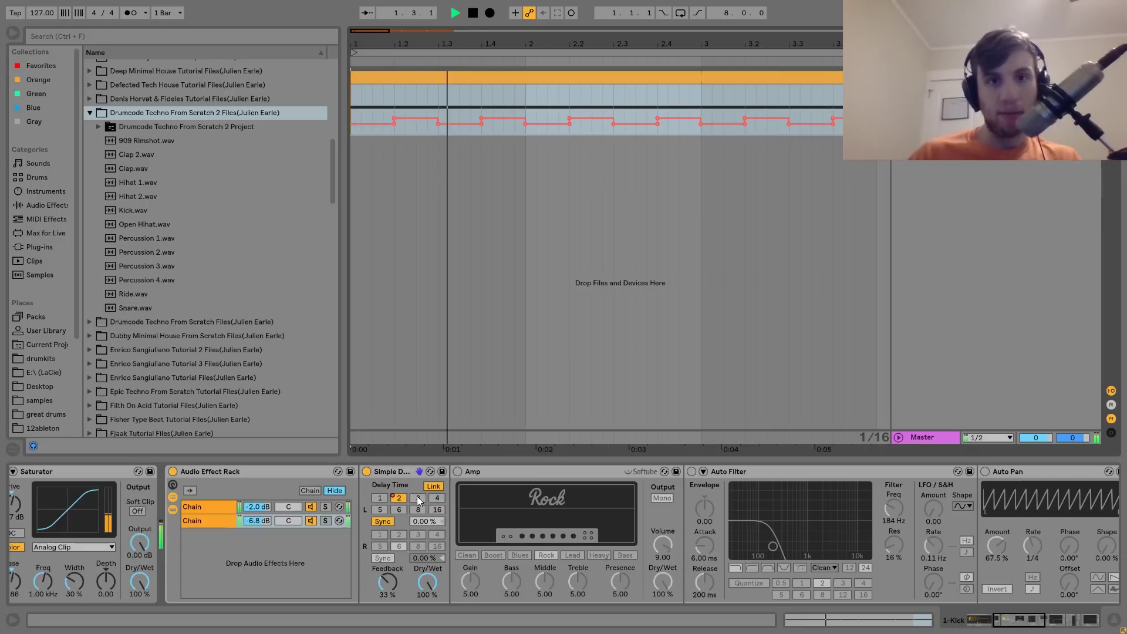
key(space)
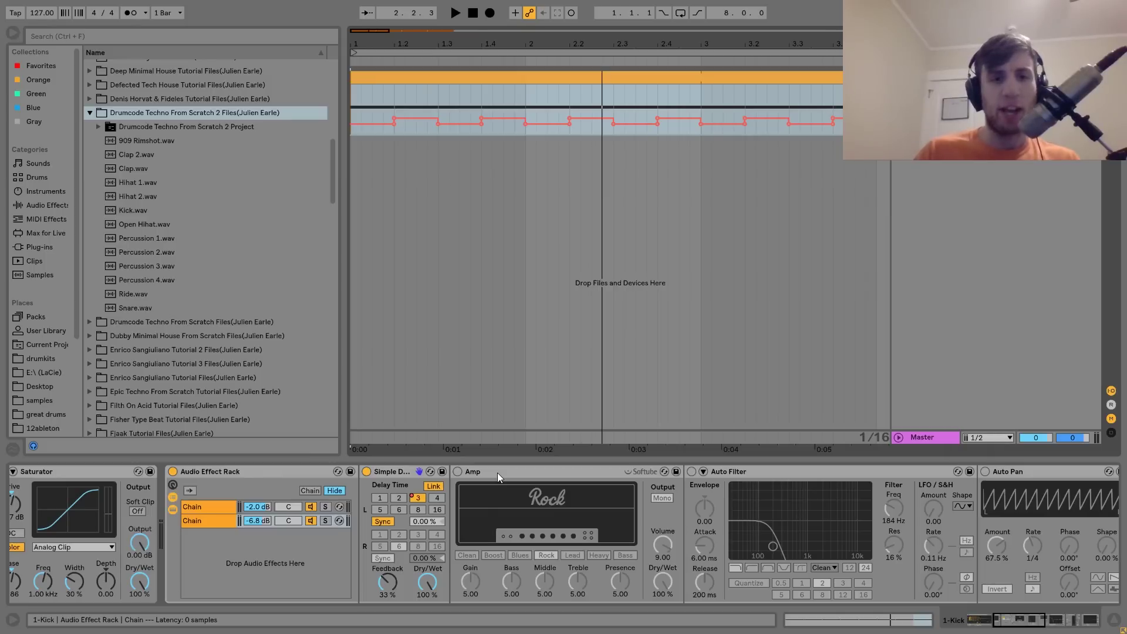
Try the Simple Delay's left delay time at a constant 1 during playback, re-enable its automation, and replay the kick
click(382, 498)
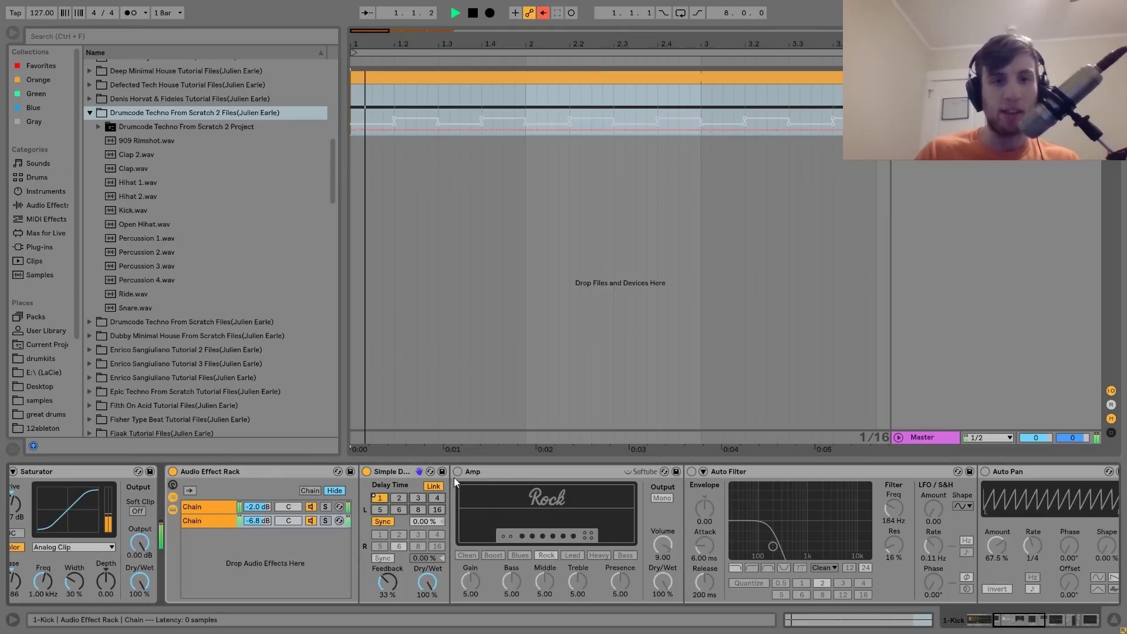
click(544, 13)
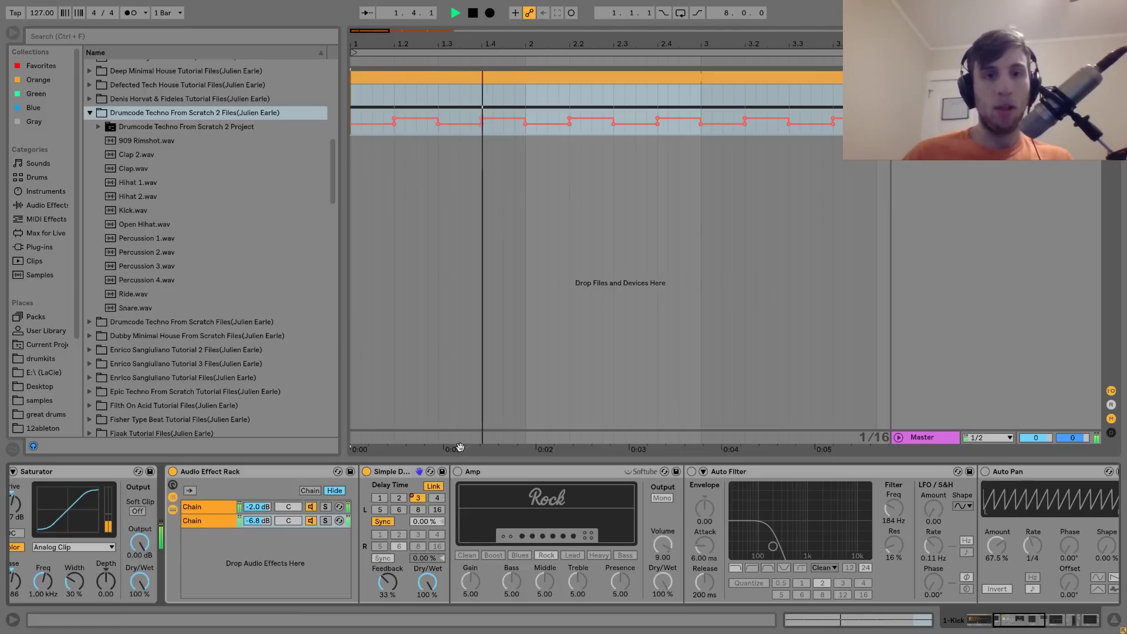
key(space)
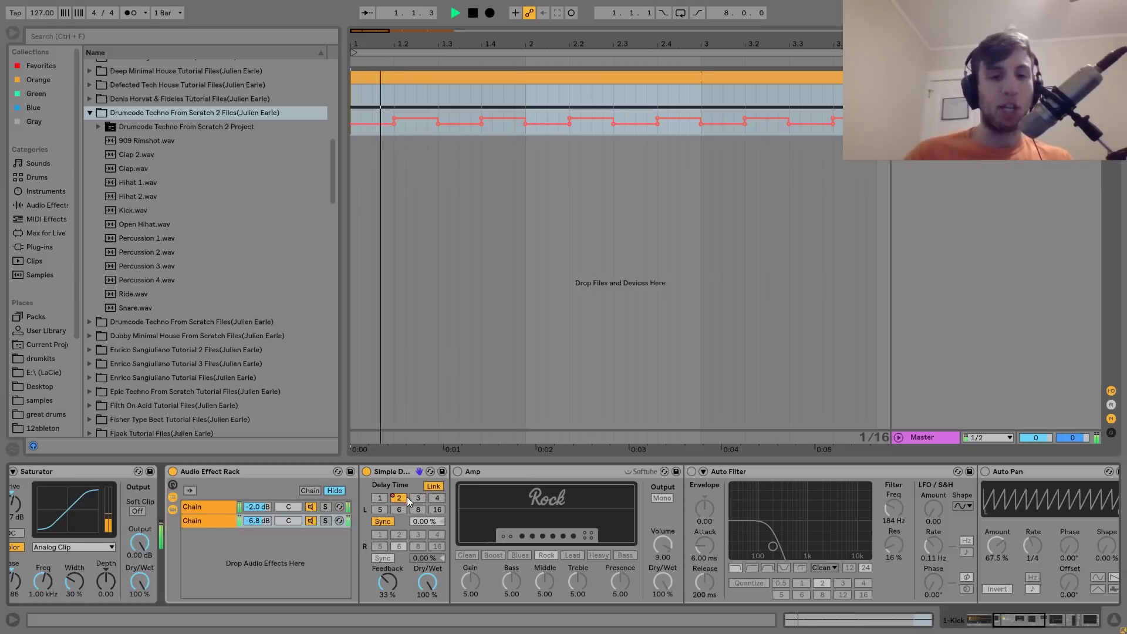
key(space)
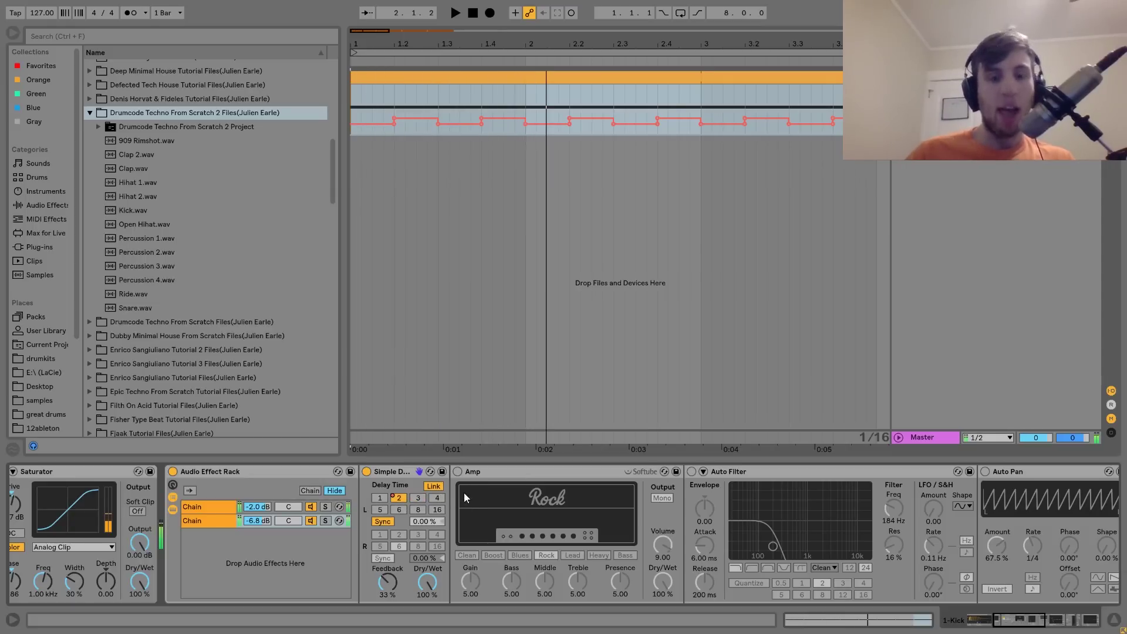
Turn on the Amp in the second chain and play the kick through its Rock model
click(459, 470)
scroll(458, 470, right, 2)
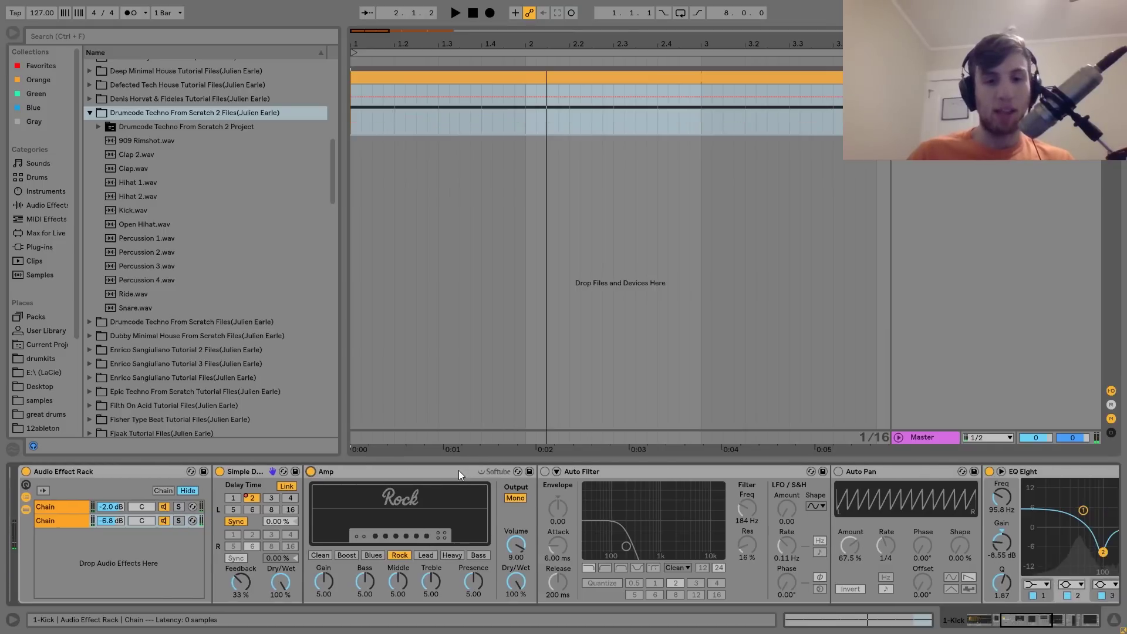
key(space)
scroll(459, 470, right, 2)
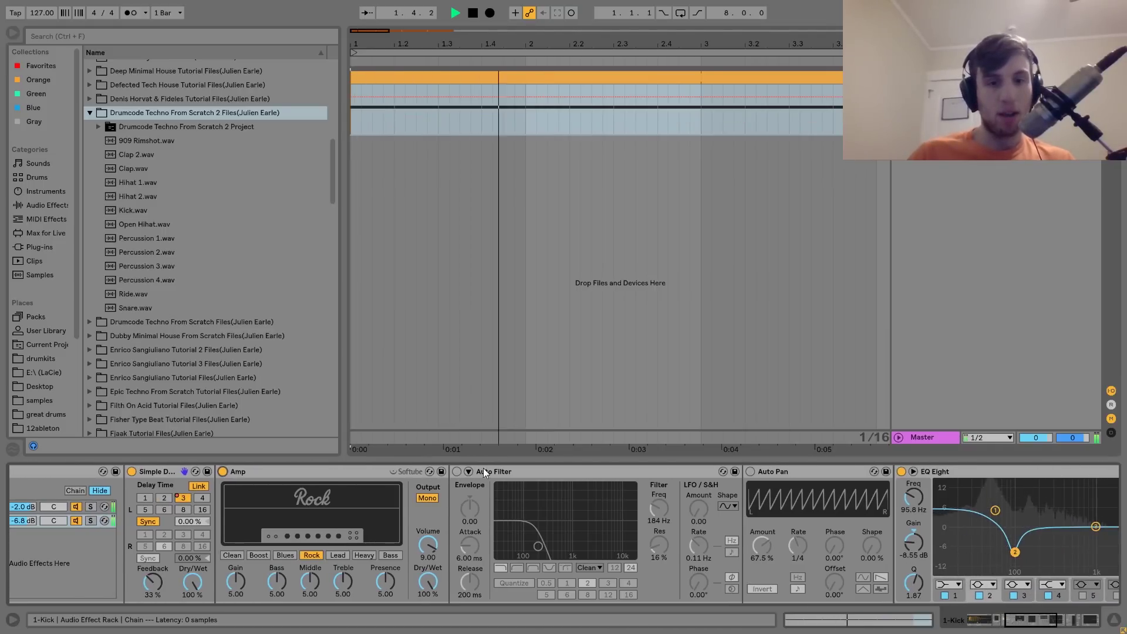
key(space)
Turn on the Auto Filter after the Amp and play the kick
scroll(494, 472, right, 3)
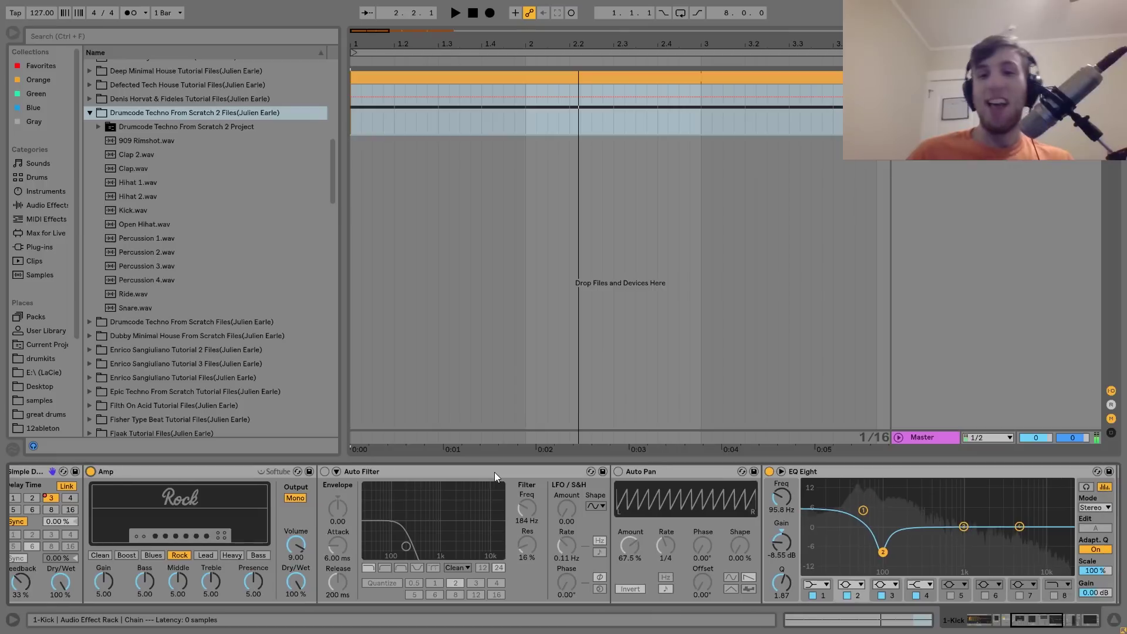
click(324, 471)
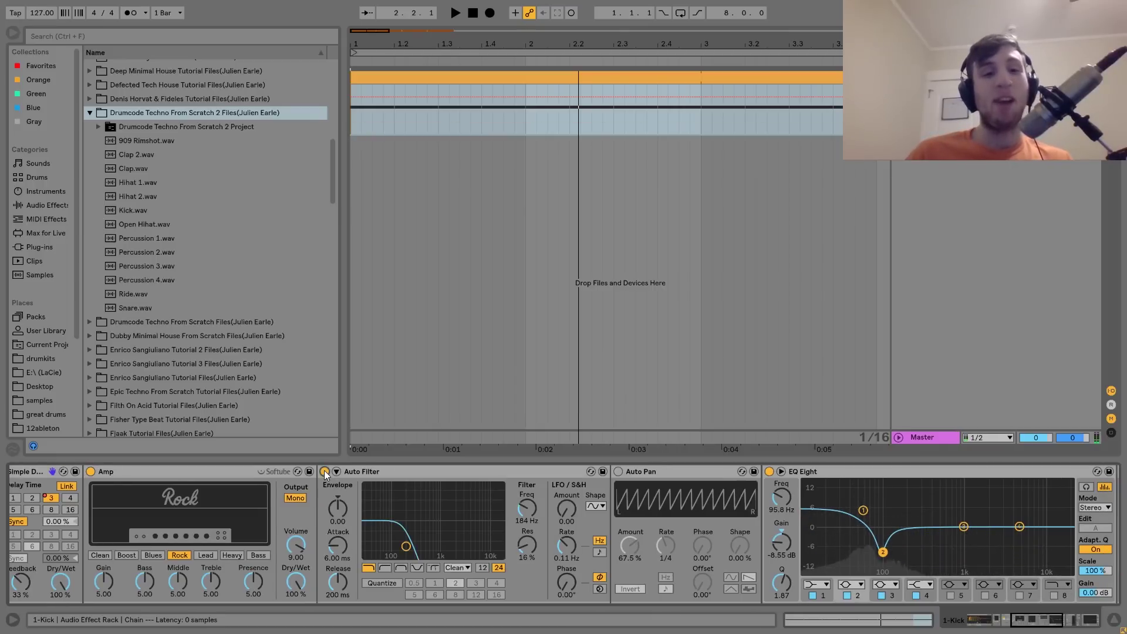
key(space)
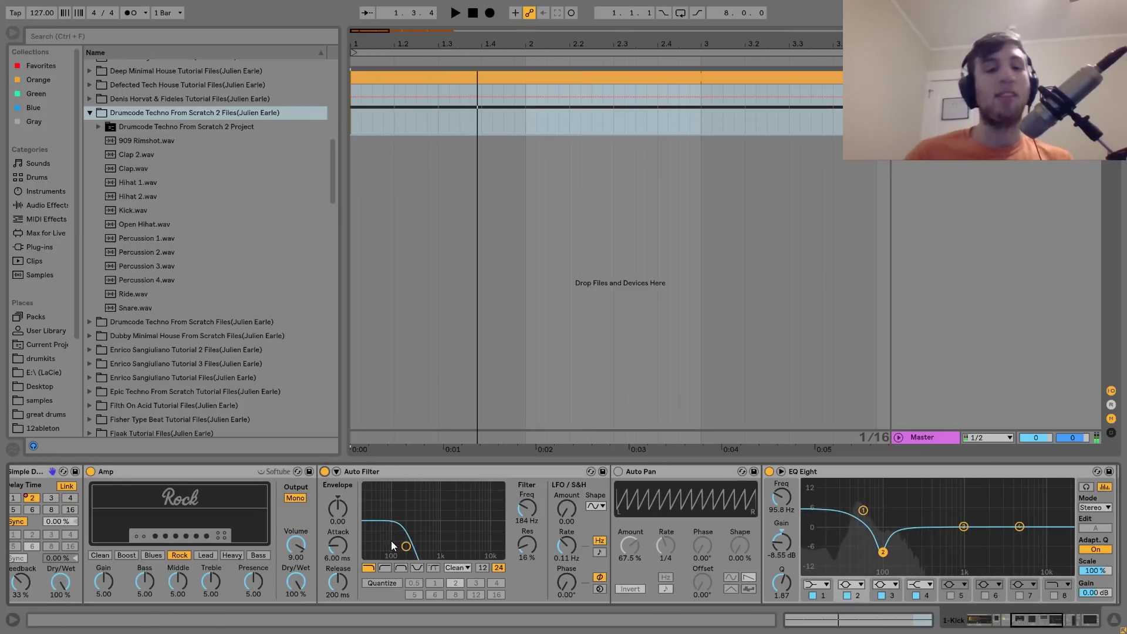
scroll(387, 541, left, 2)
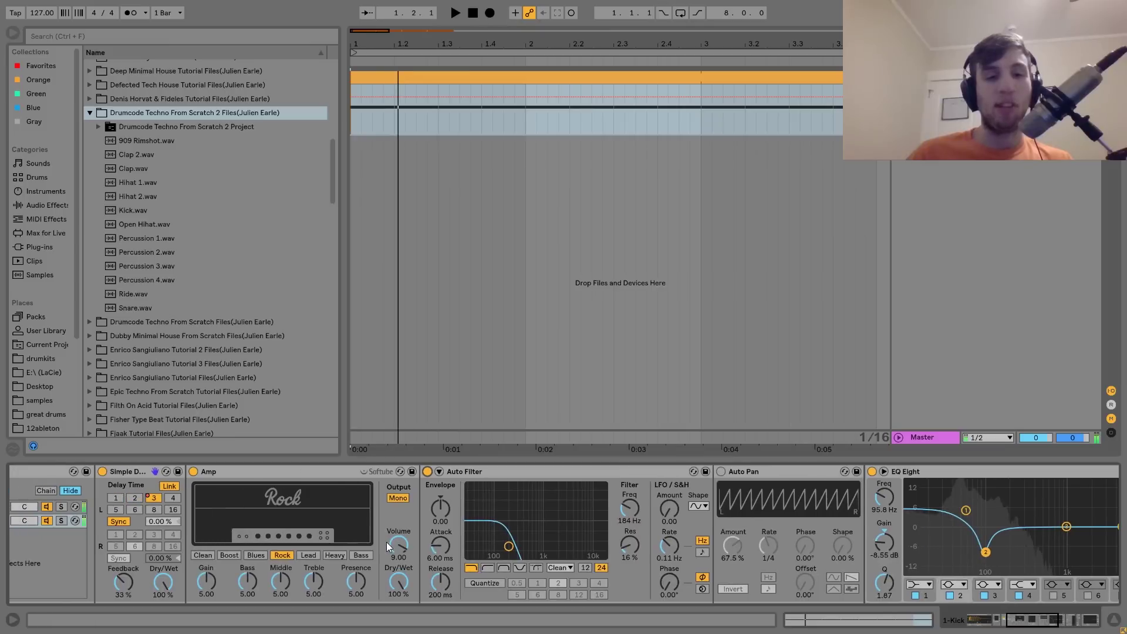
Compare the kick playback with the second chain's Auto Filter off and on
click(427, 471)
key(space)
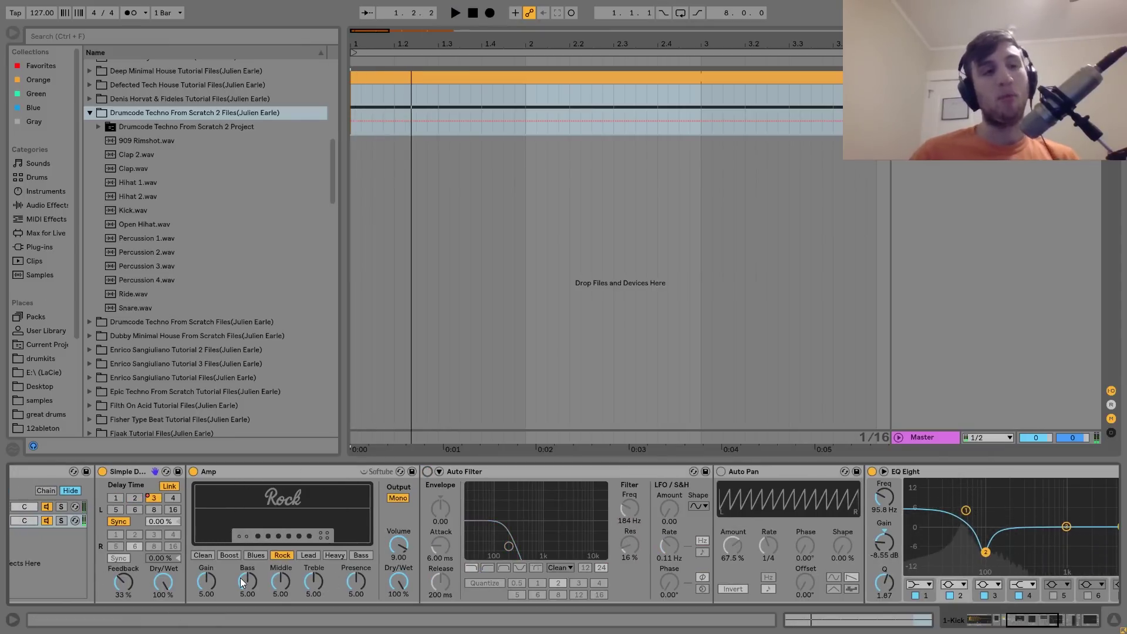
key(space)
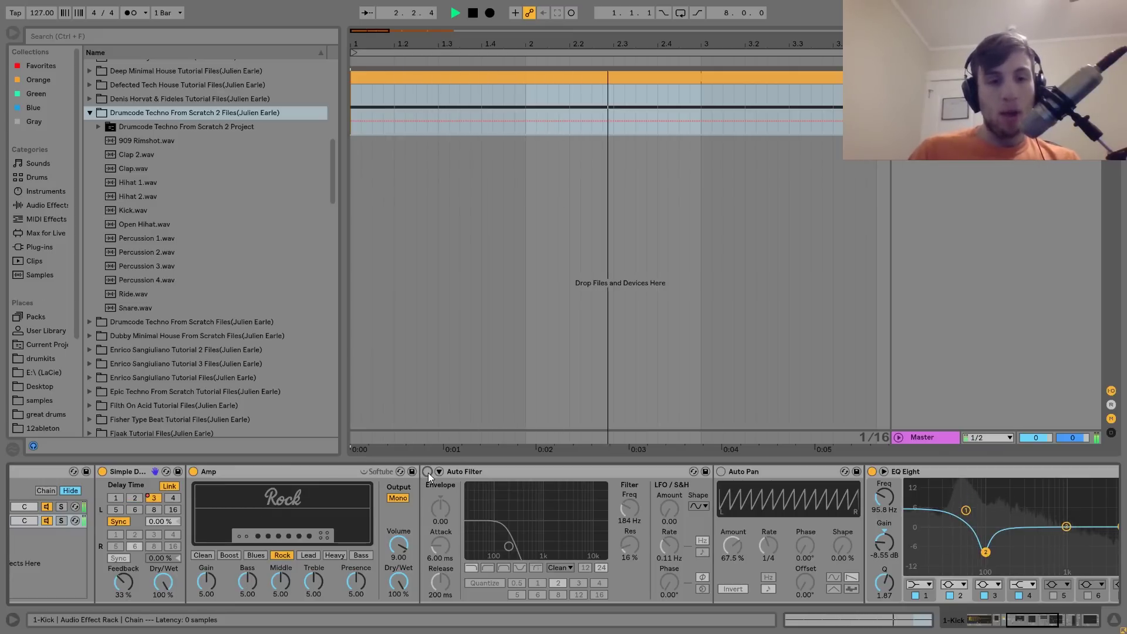
key(space)
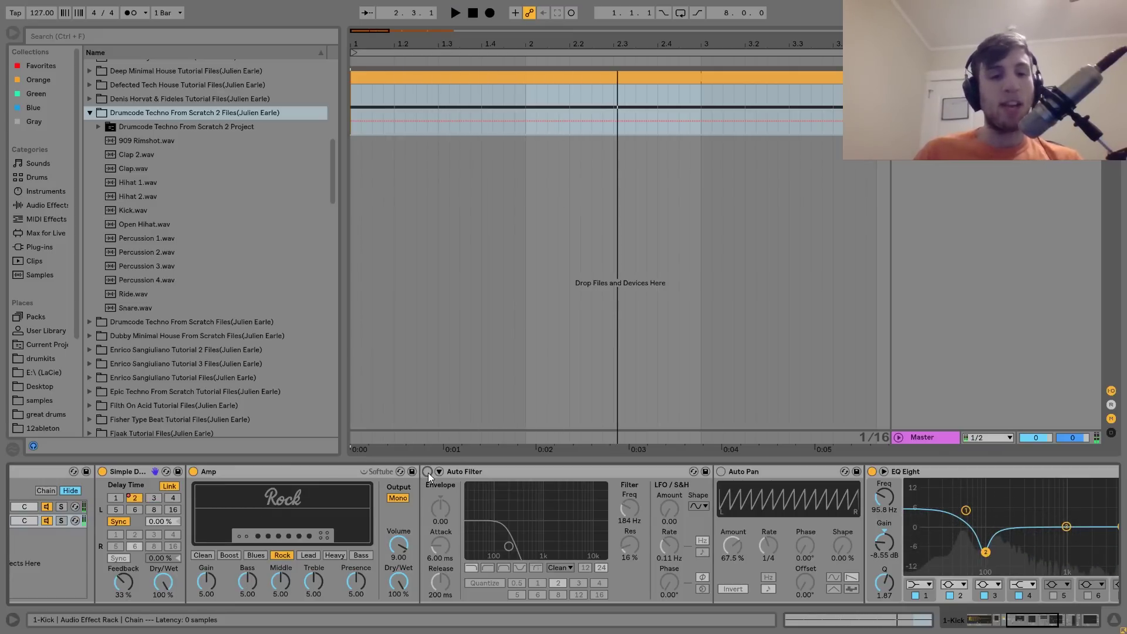
click(427, 471)
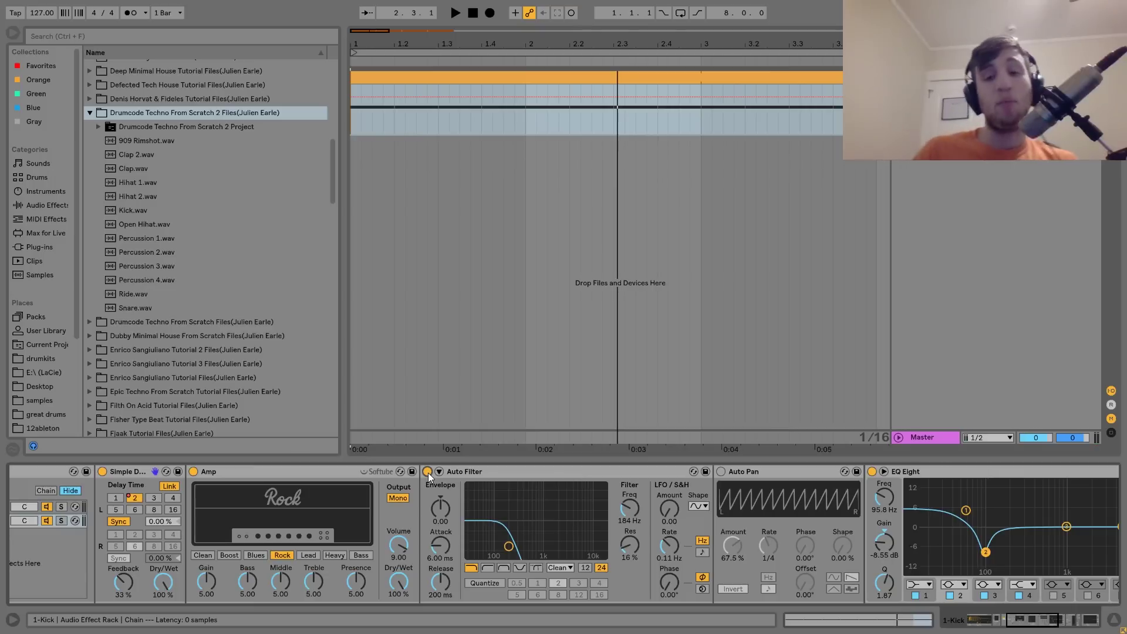
key(space)
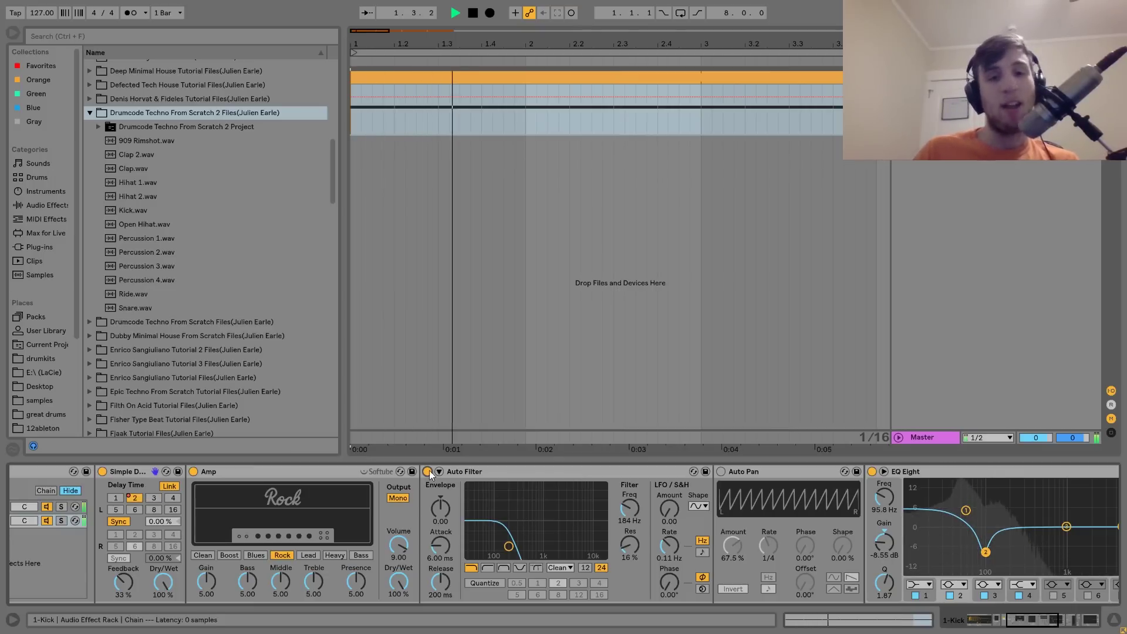
key(space)
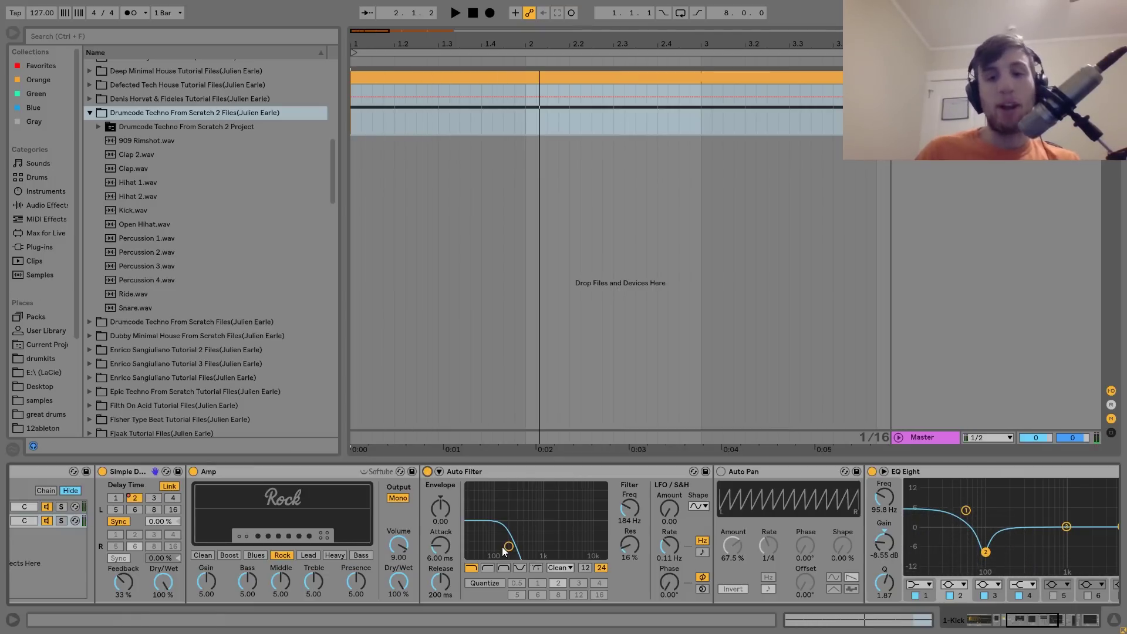
Turn on the Auto Pan in the second chain and play the kick through it twice
scroll(502, 547, right, 5)
click(544, 472)
key(space)
scroll(543, 470, right, 2)
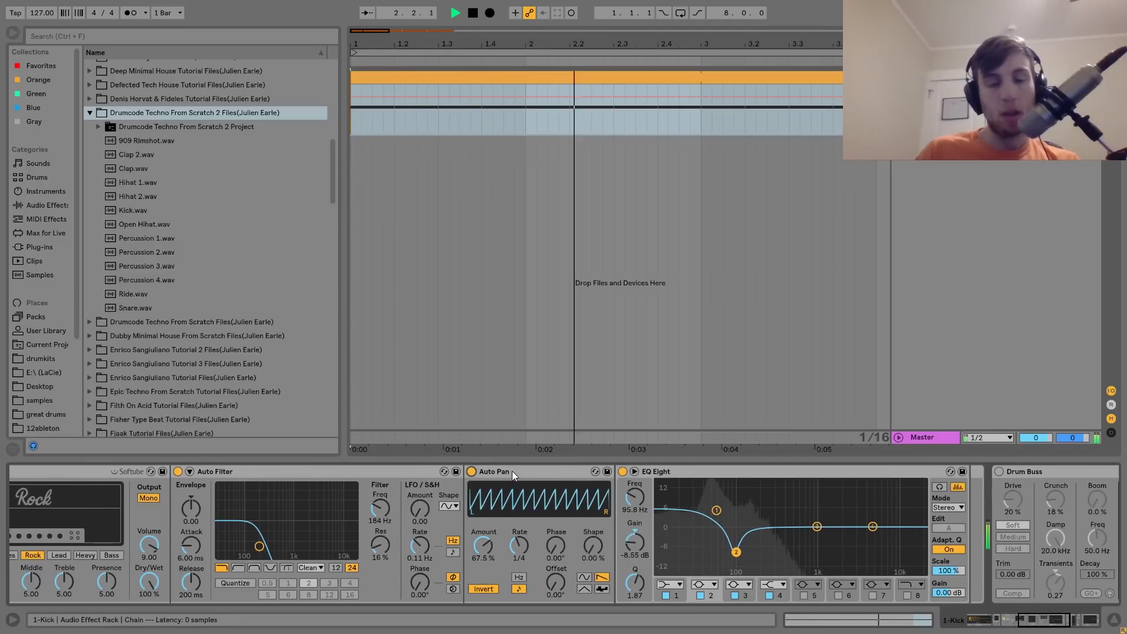
key(space)
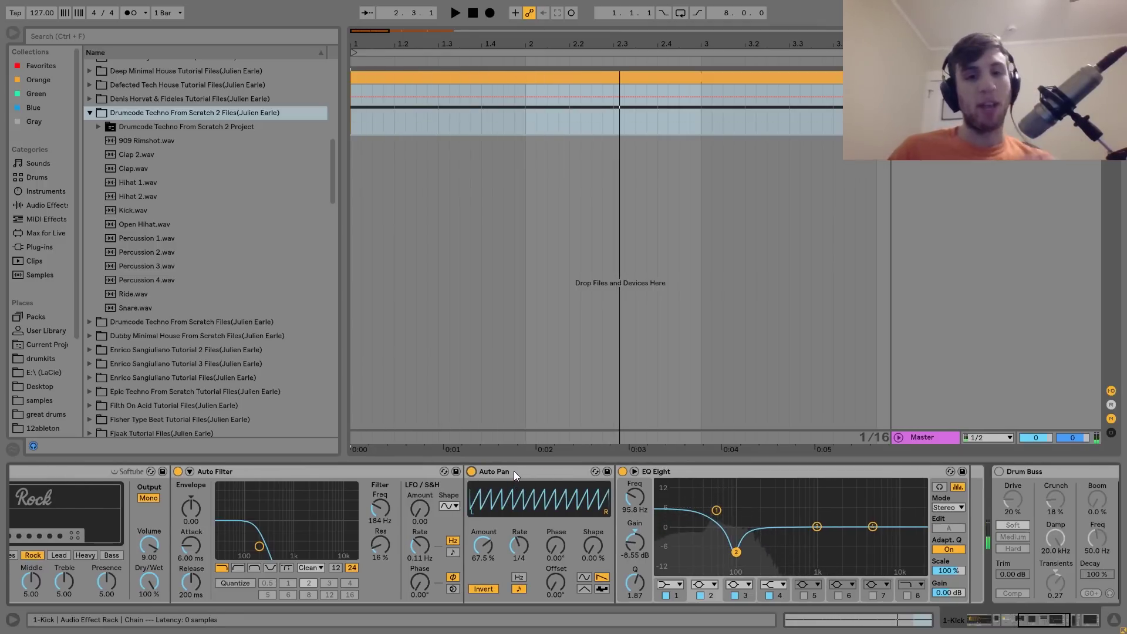
key(space)
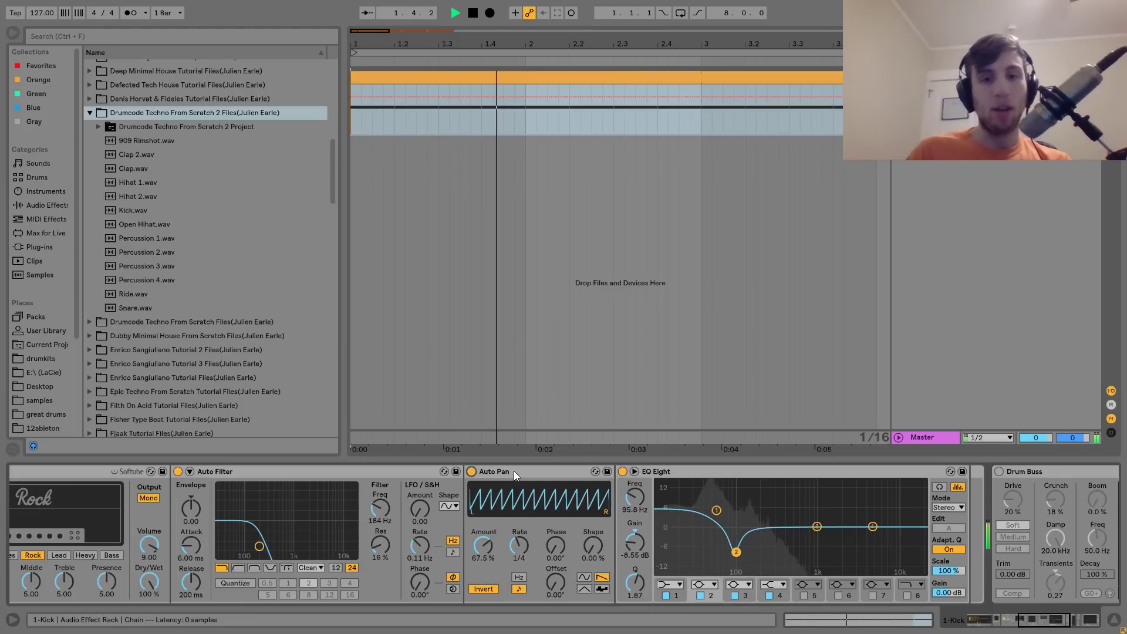
key(space)
Review the second chain's devices and play the kick while examining the dip in the EQ Eight curve
scroll(514, 480, left, 5)
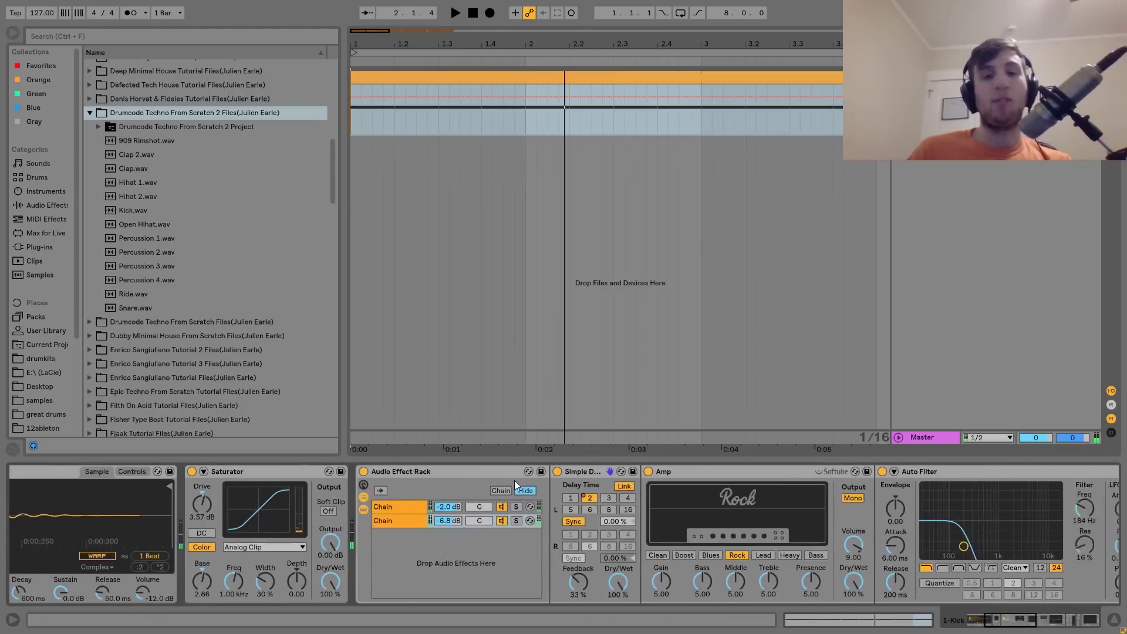
scroll(514, 480, right, 2)
scroll(514, 480, left, 6)
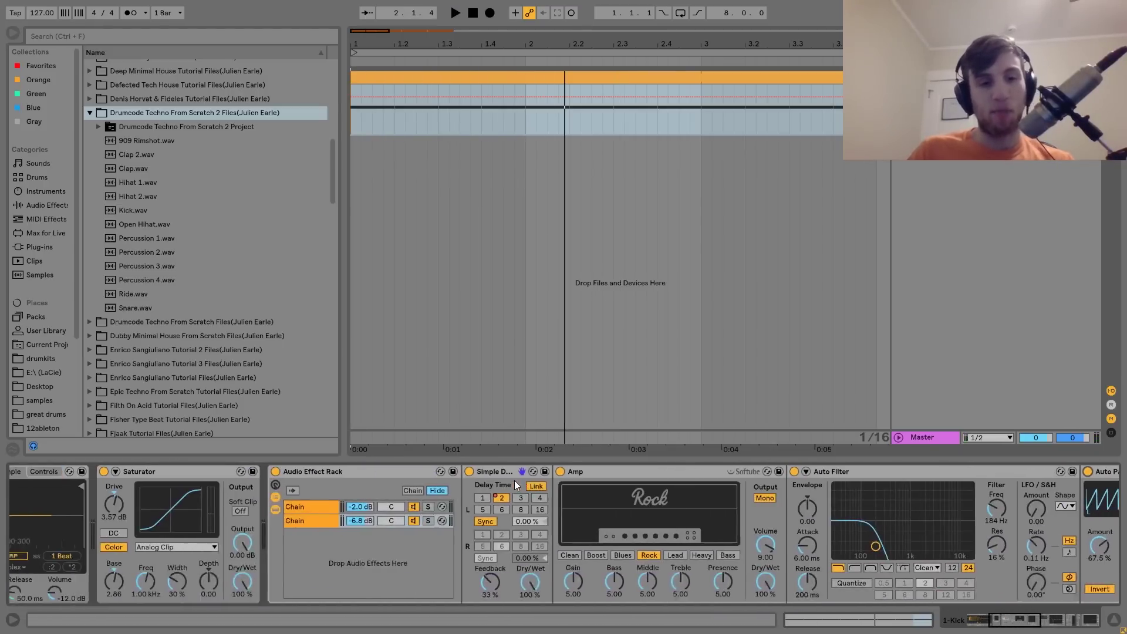
scroll(514, 480, right, 5)
scroll(514, 480, right, 6)
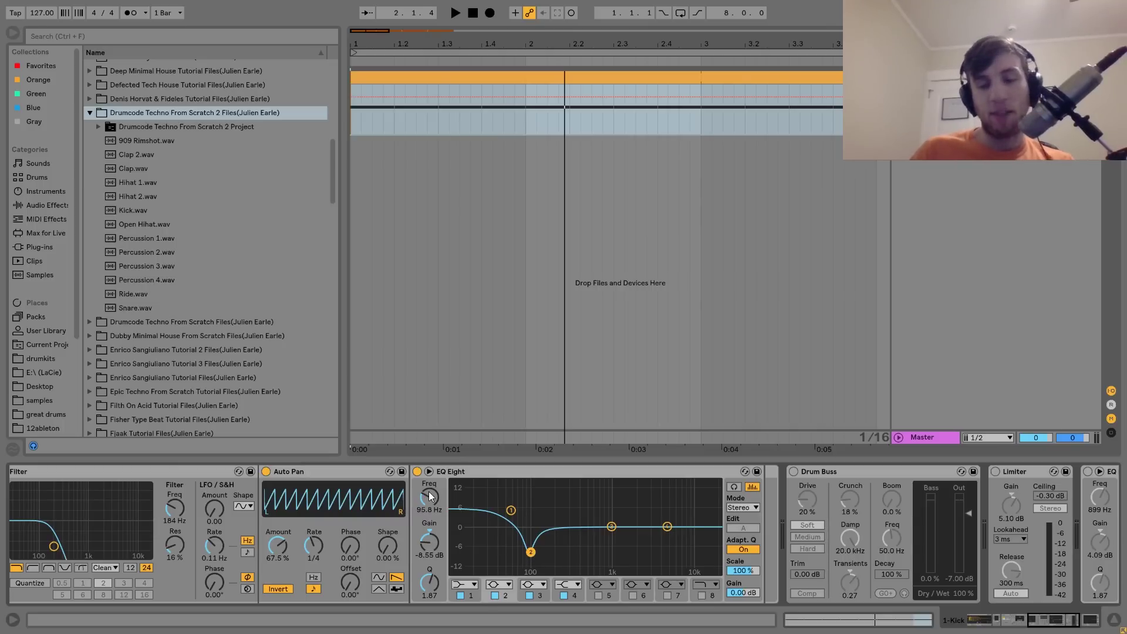
key(space)
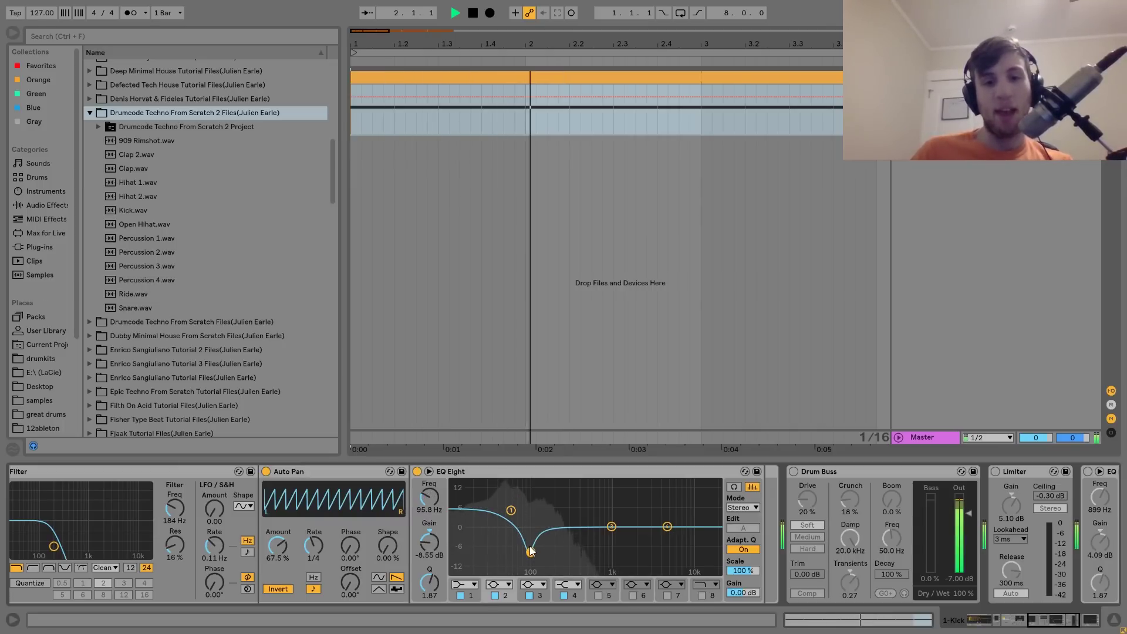
key(space)
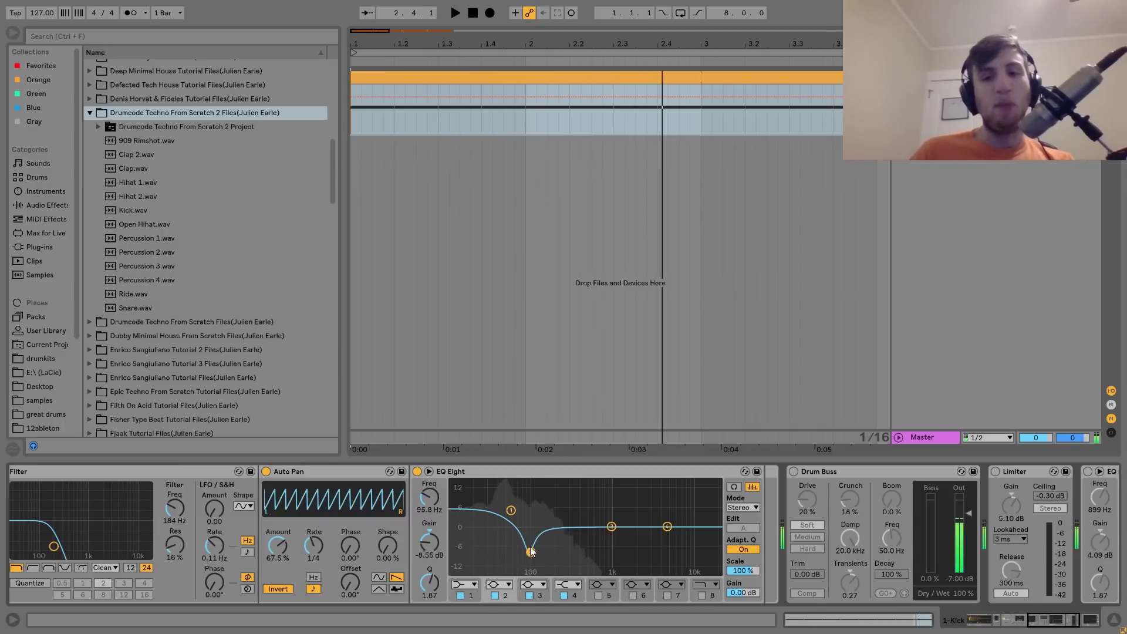
Select the rack's -6.8 dB chain and play the kick while watching the spectrum in its EQ Eight
scroll(530, 547, left, 10)
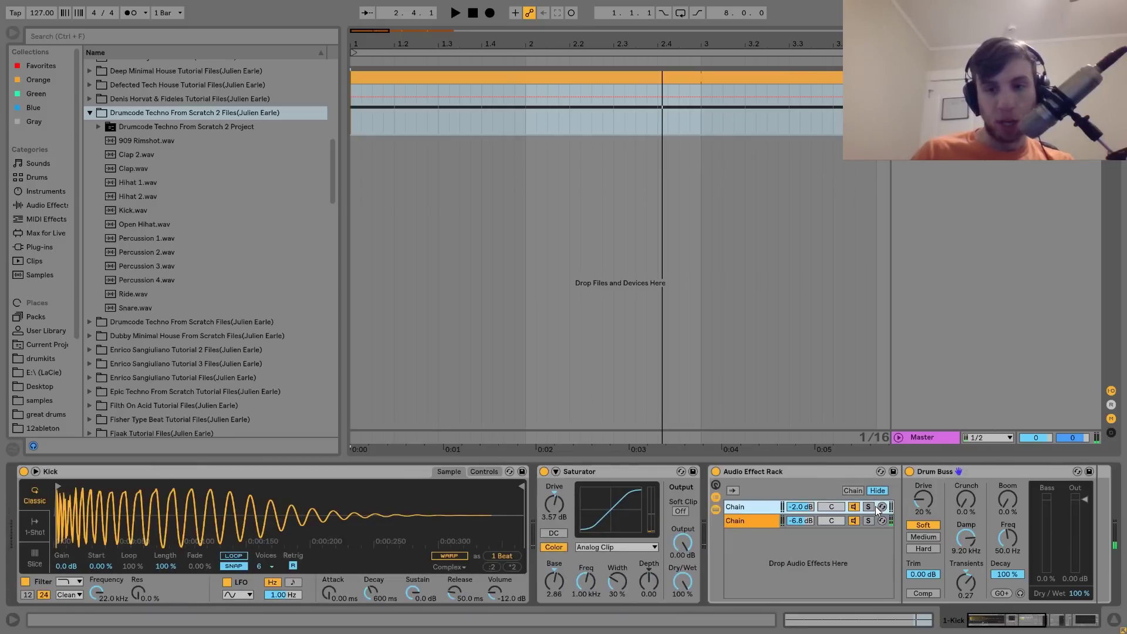
click(753, 521)
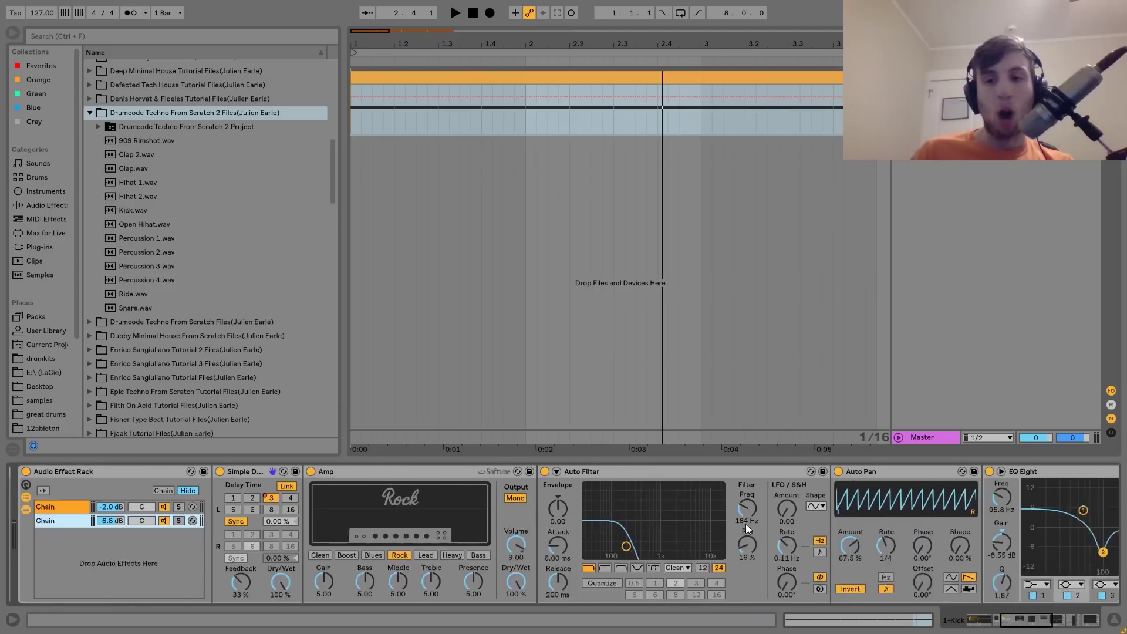
scroll(746, 524, right, 10)
key(space)
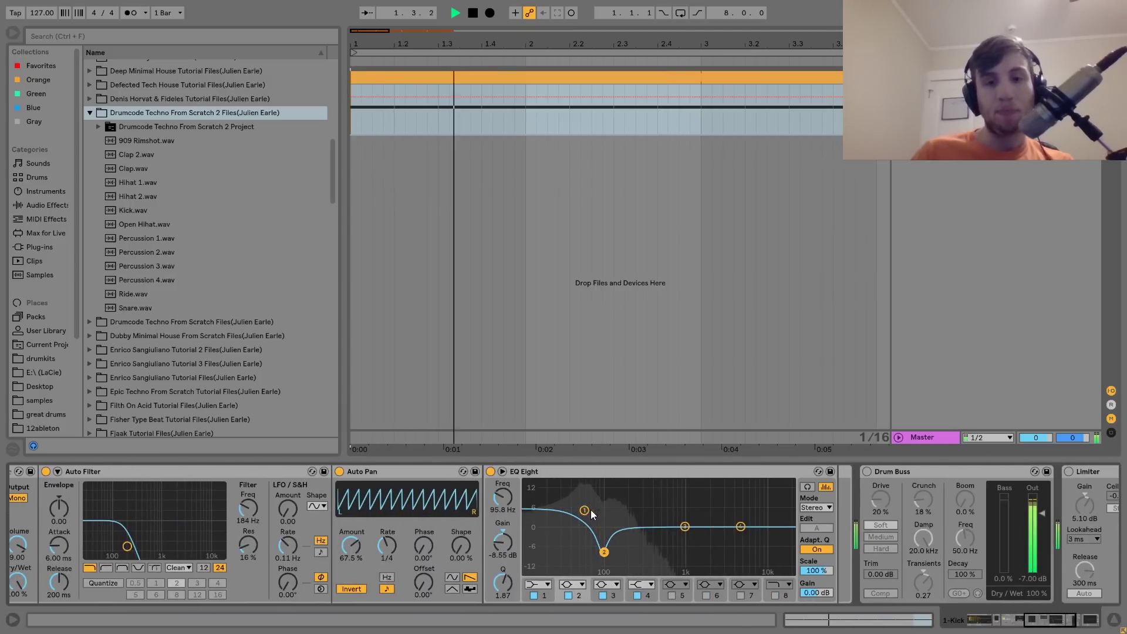
key(space)
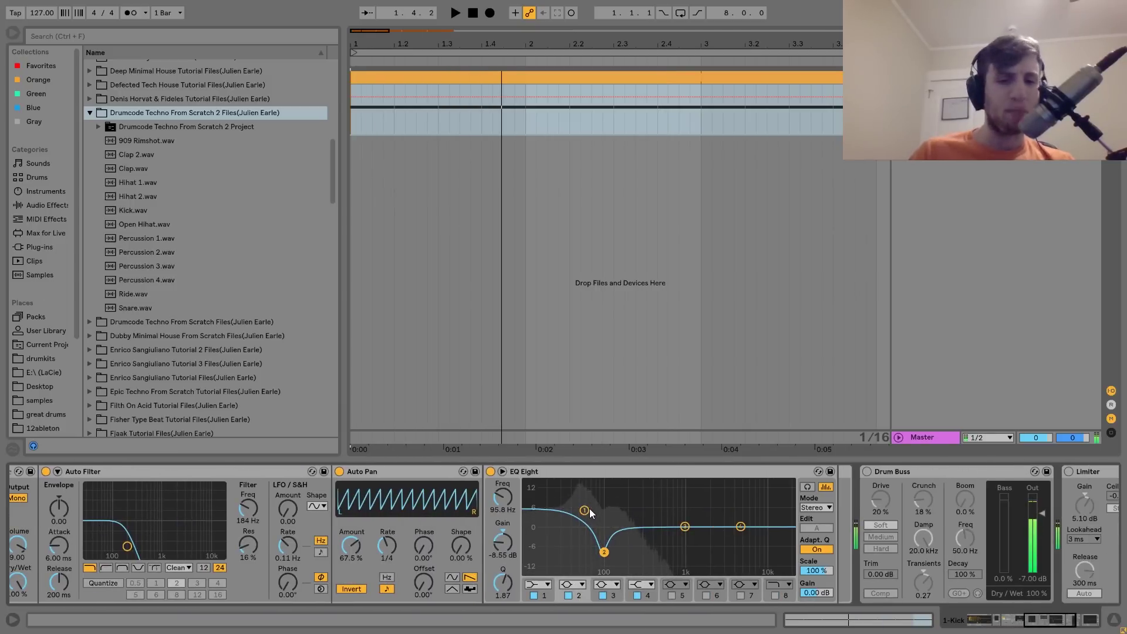
Compare the kick playback with the second chain's EQ Eight off and on
click(492, 471)
key(space)
click(492, 471)
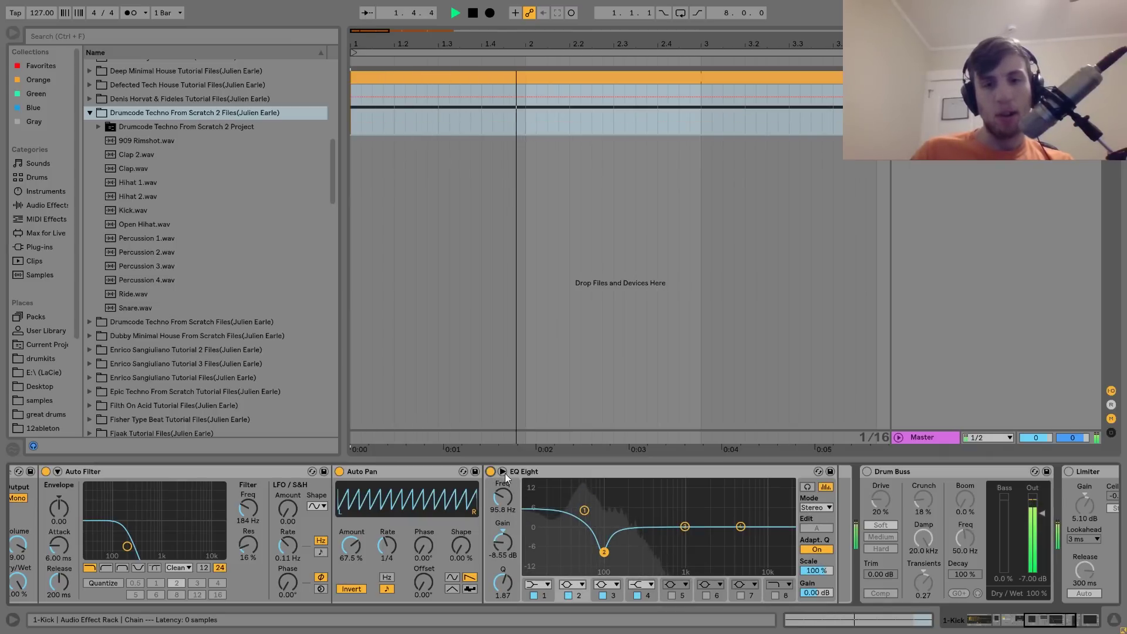
key(space)
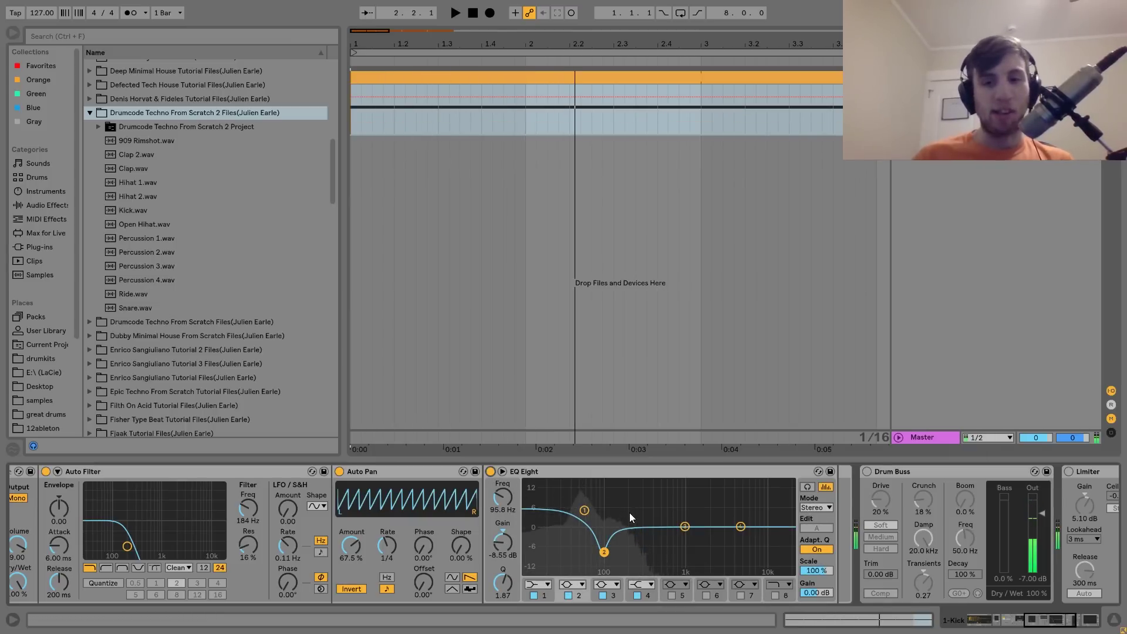
Turn on the Drum Buss after the effect rack and play the kick through it
scroll(629, 512, up, 5)
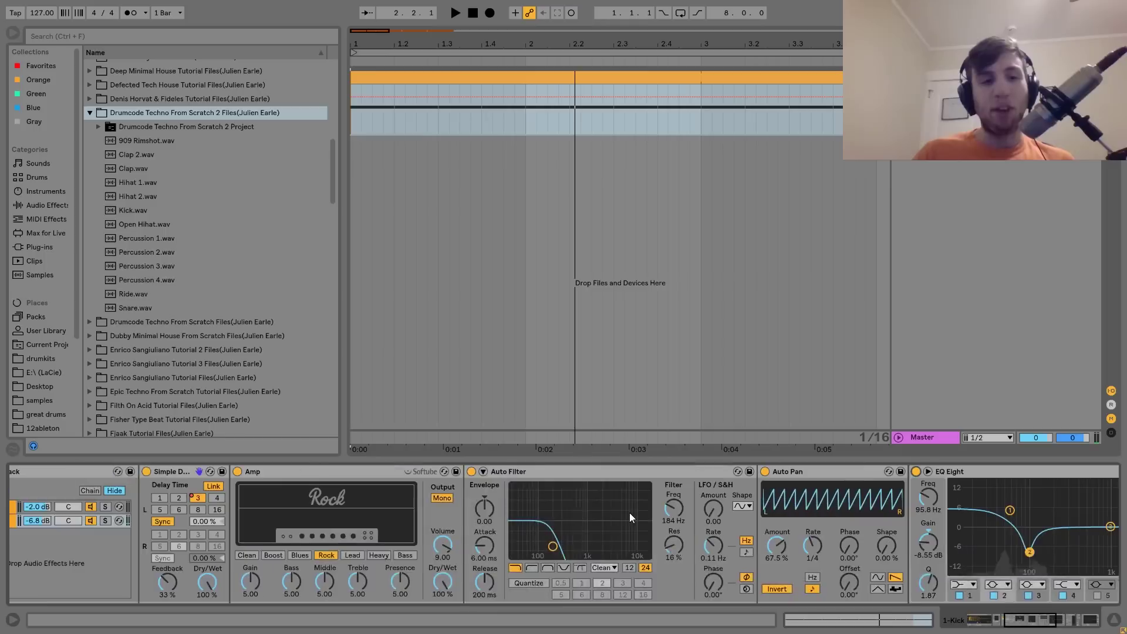
scroll(629, 513, up, 2)
scroll(629, 512, down, 10)
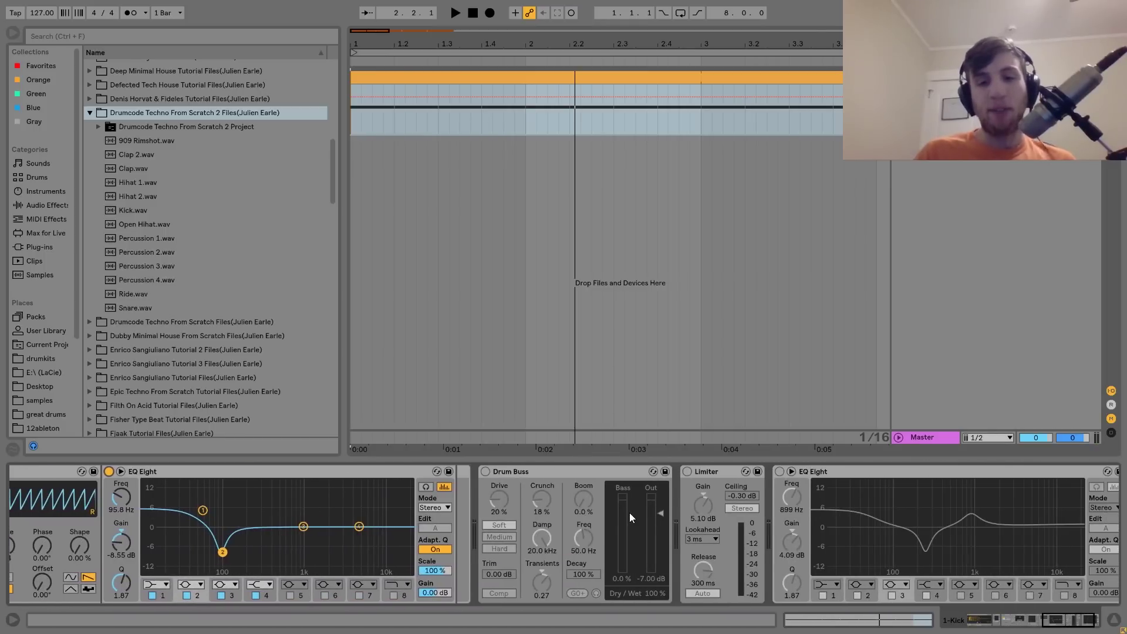
click(486, 472)
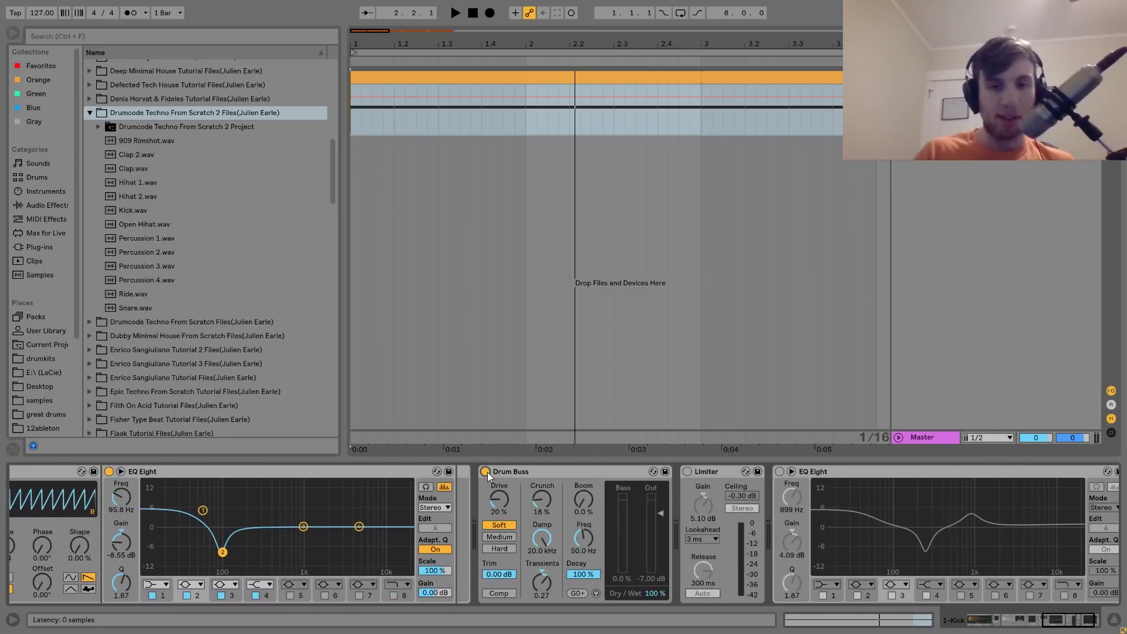
key(space)
click(506, 472)
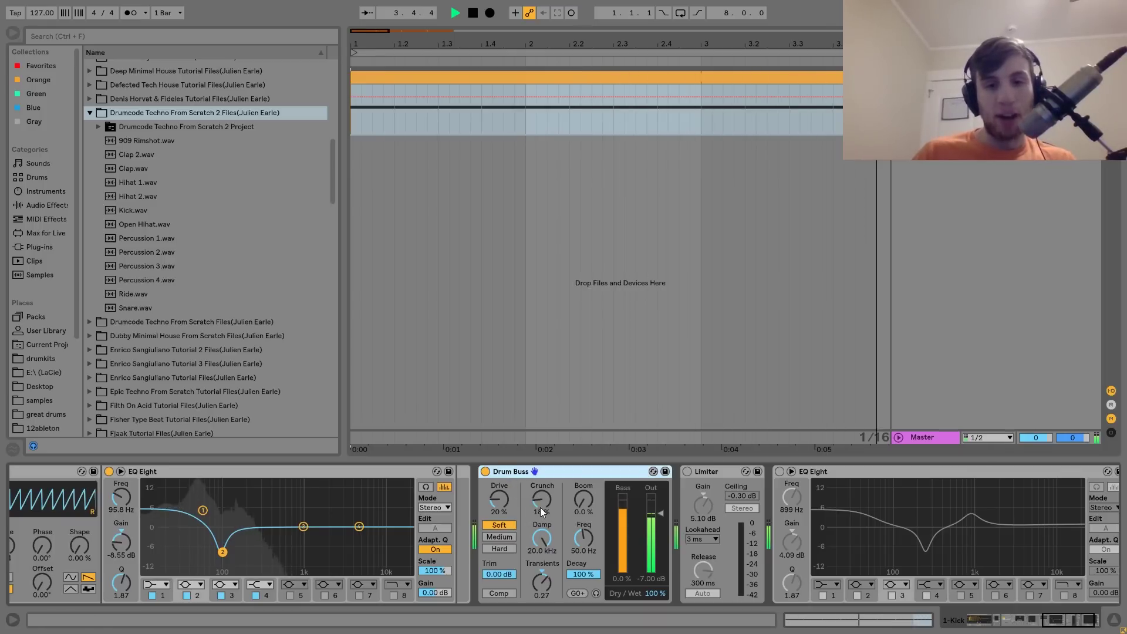
key(space)
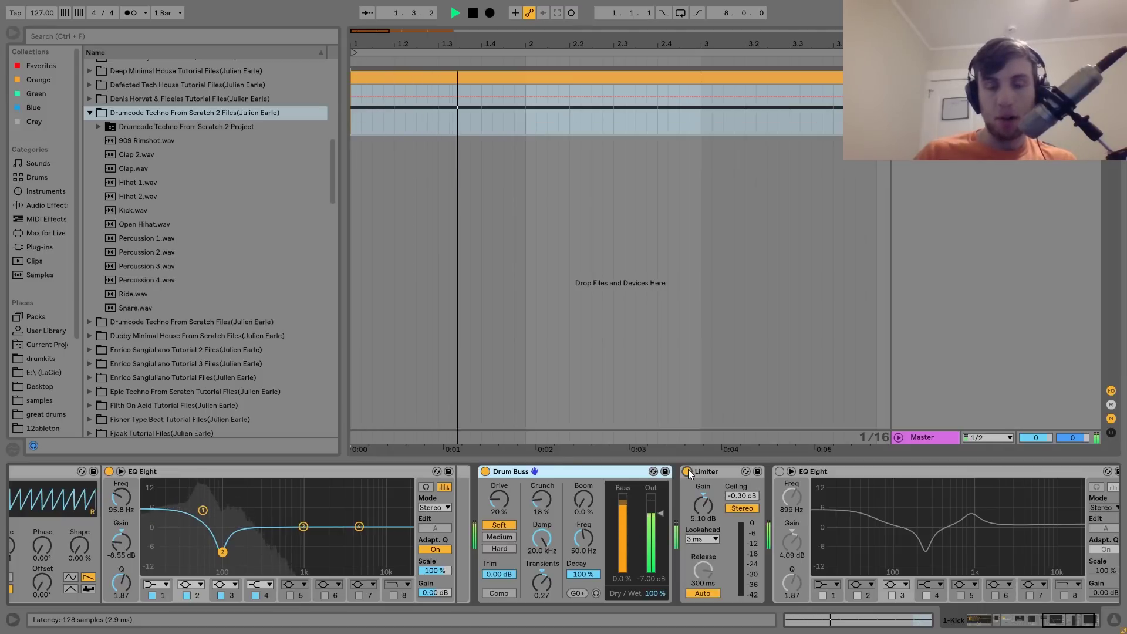
Turn on the Limiter and compare the kick playback with it off and on
click(702, 473)
key(space)
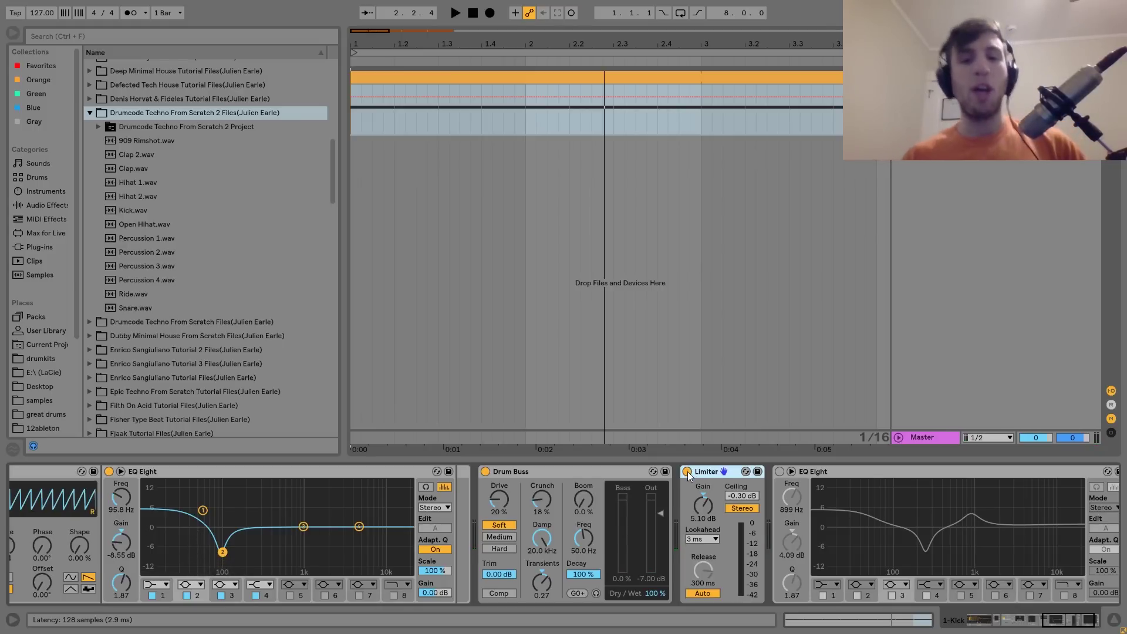
click(687, 472)
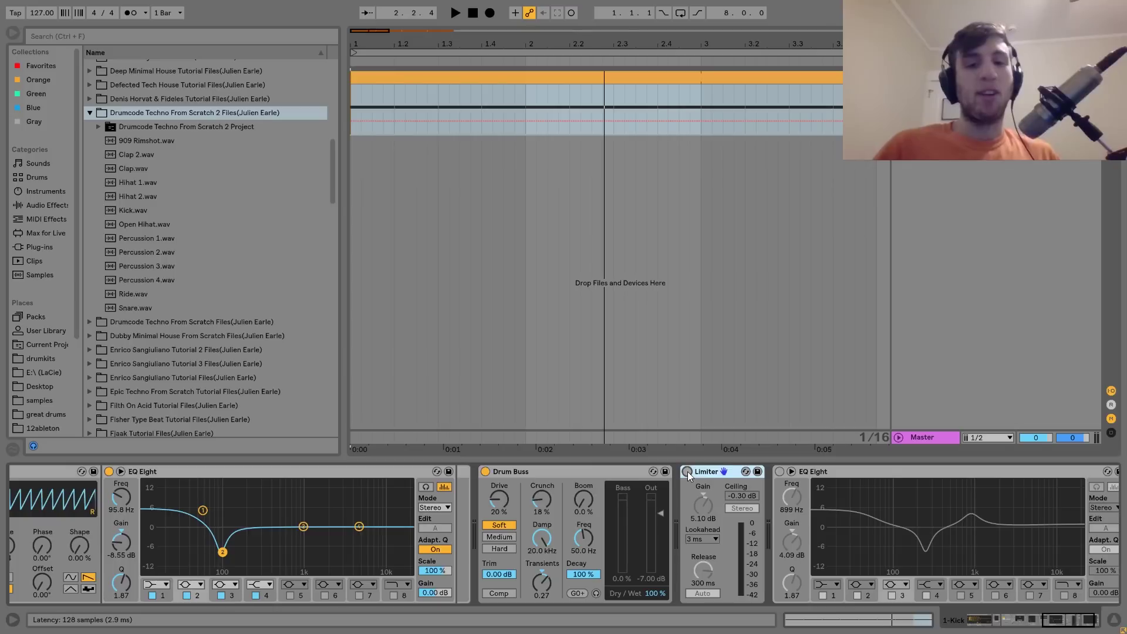
key(space)
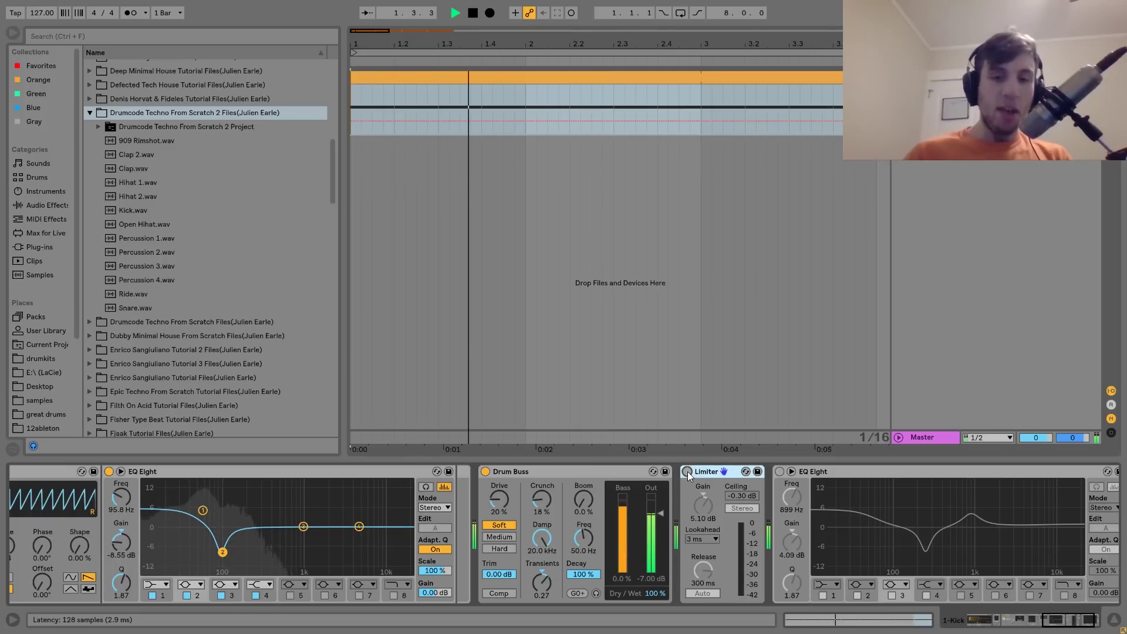
click(687, 472)
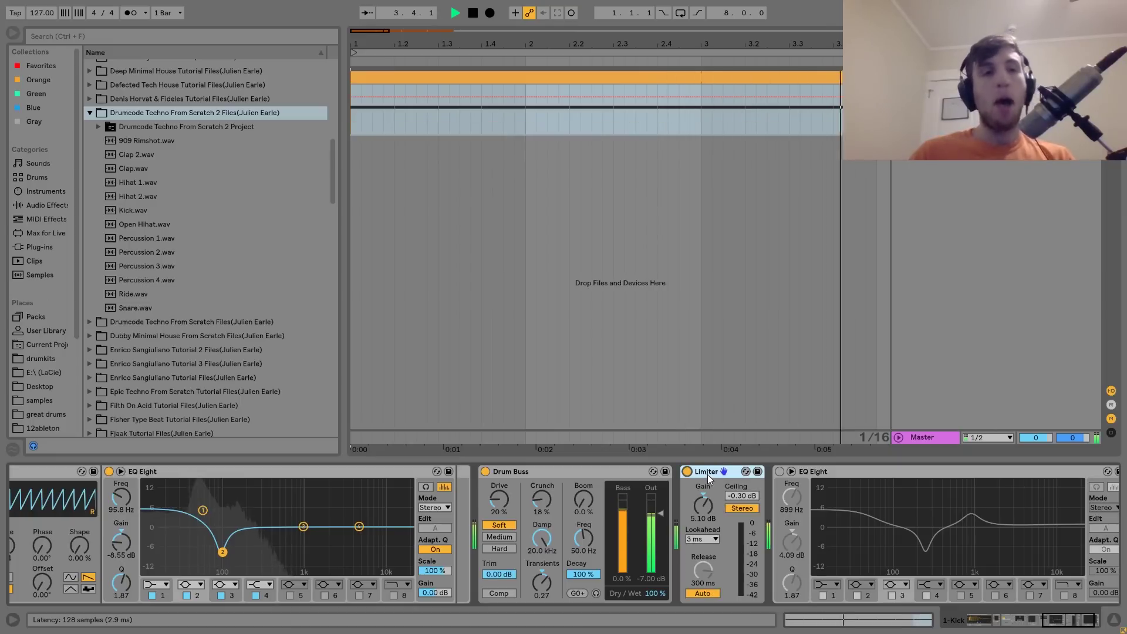
key(space)
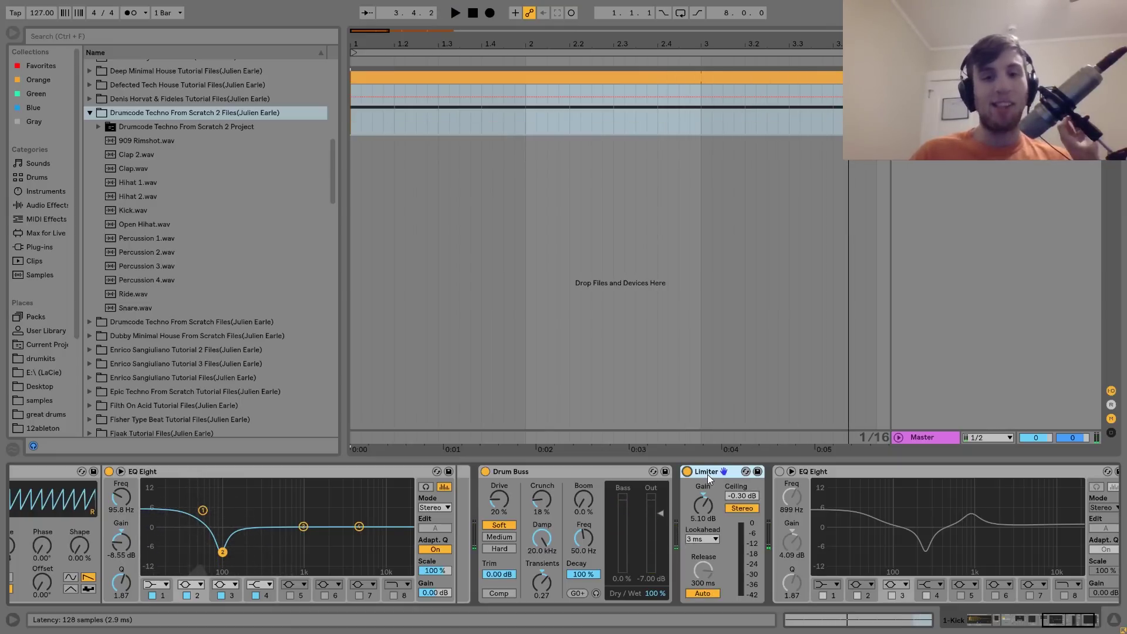
key(space)
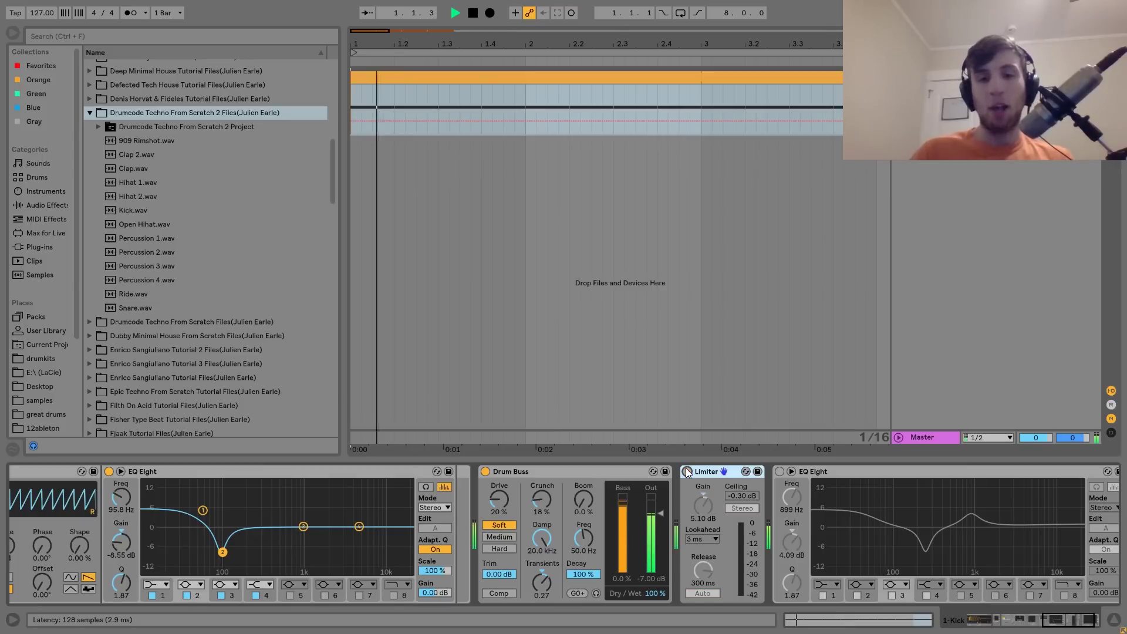
key(space)
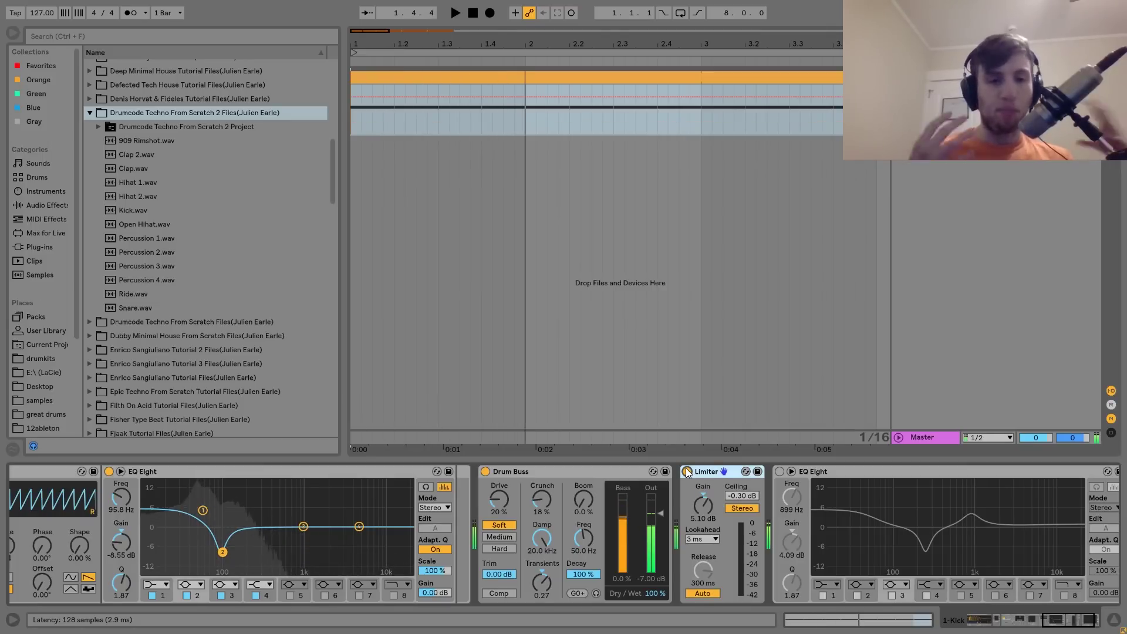
Turn on the final EQ Eight after the Limiter while the kick is playing
click(798, 471)
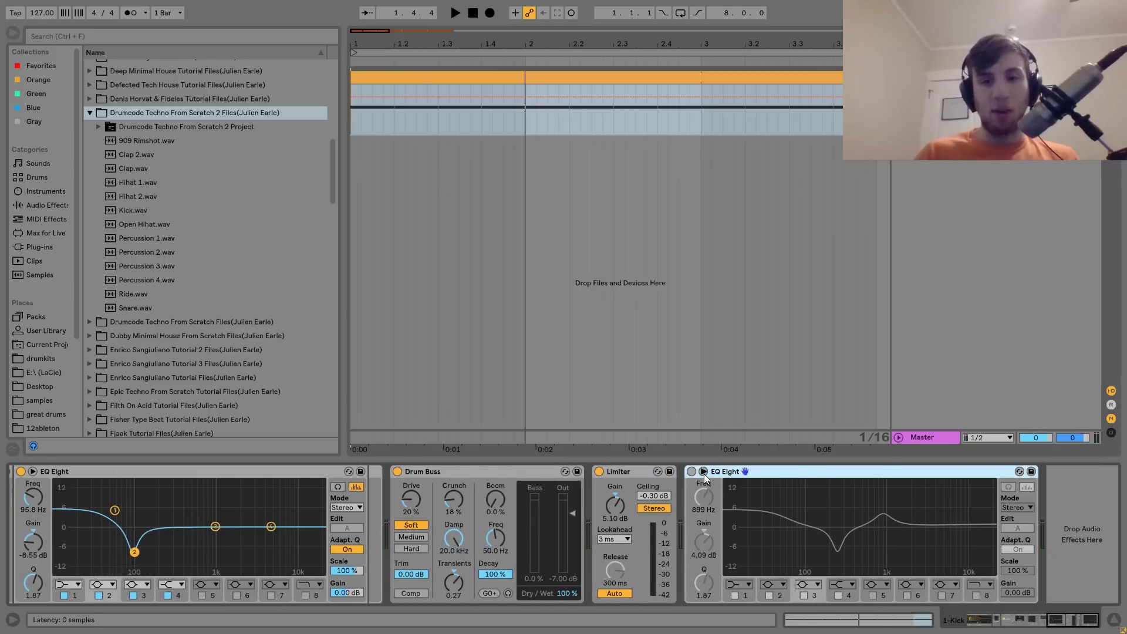
key(space)
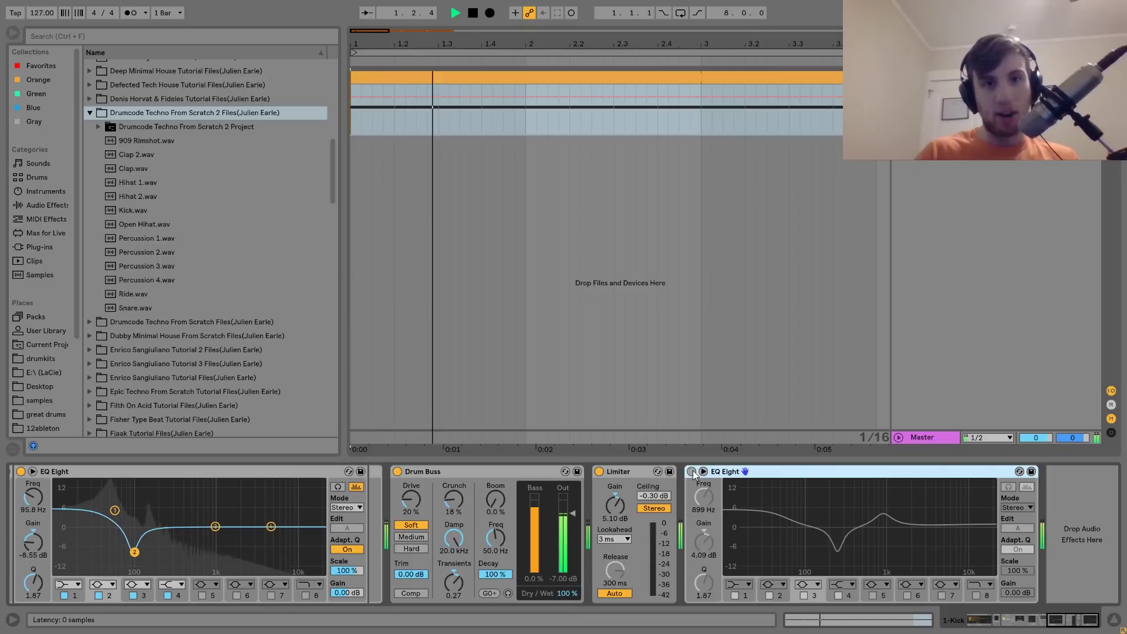
click(692, 472)
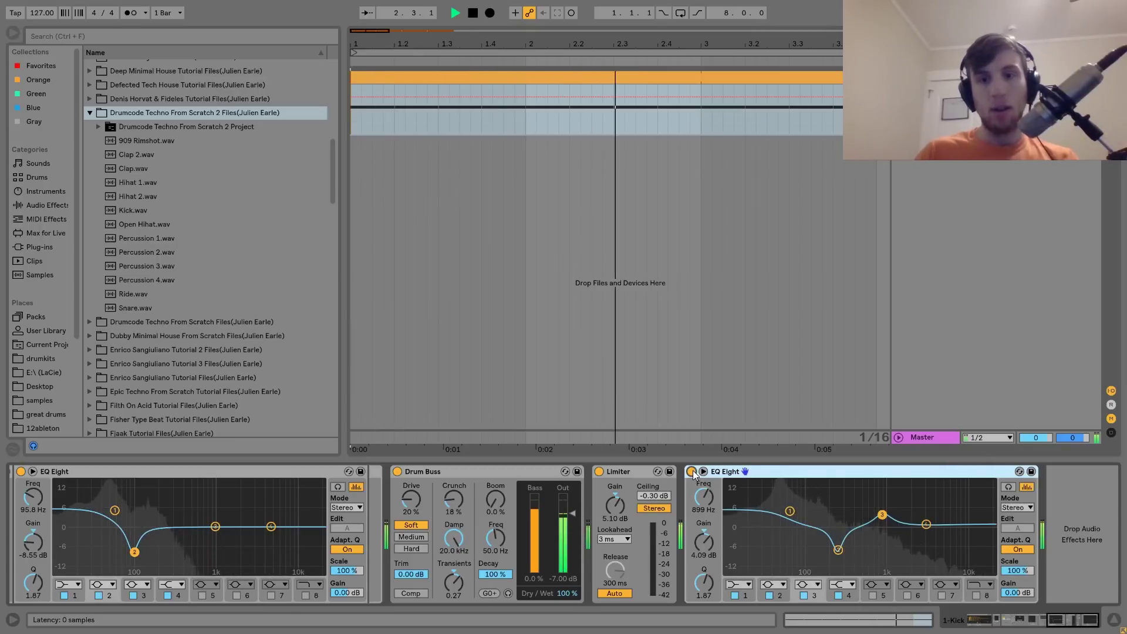
key(space)
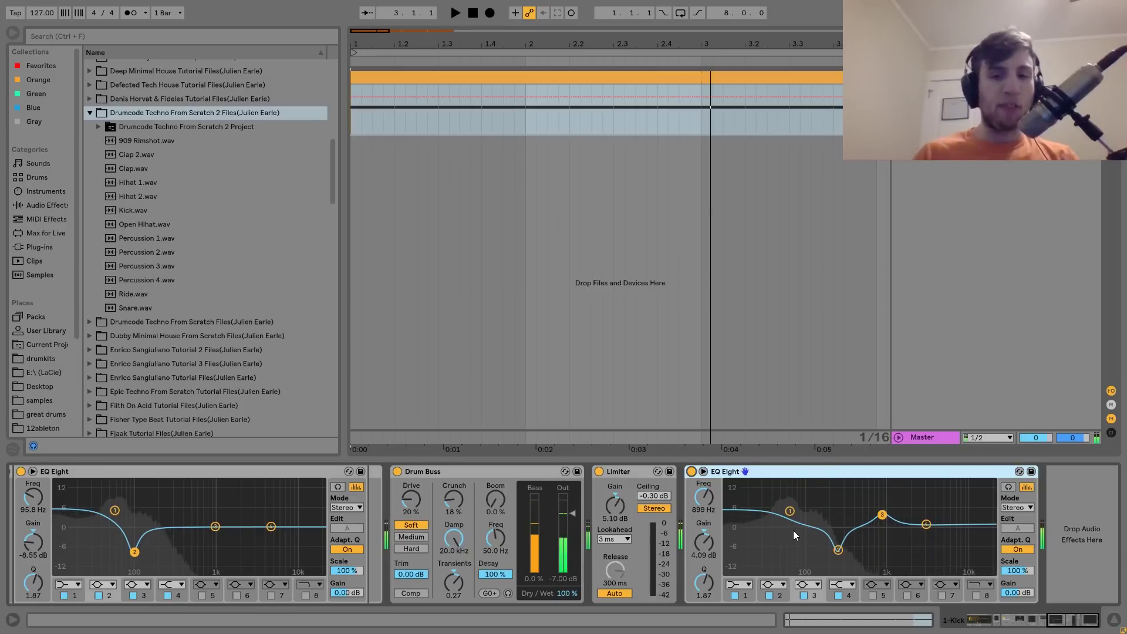
Select the 250 Hz dip in the final EQ Eight and play the kick while watching its spectrum
click(838, 550)
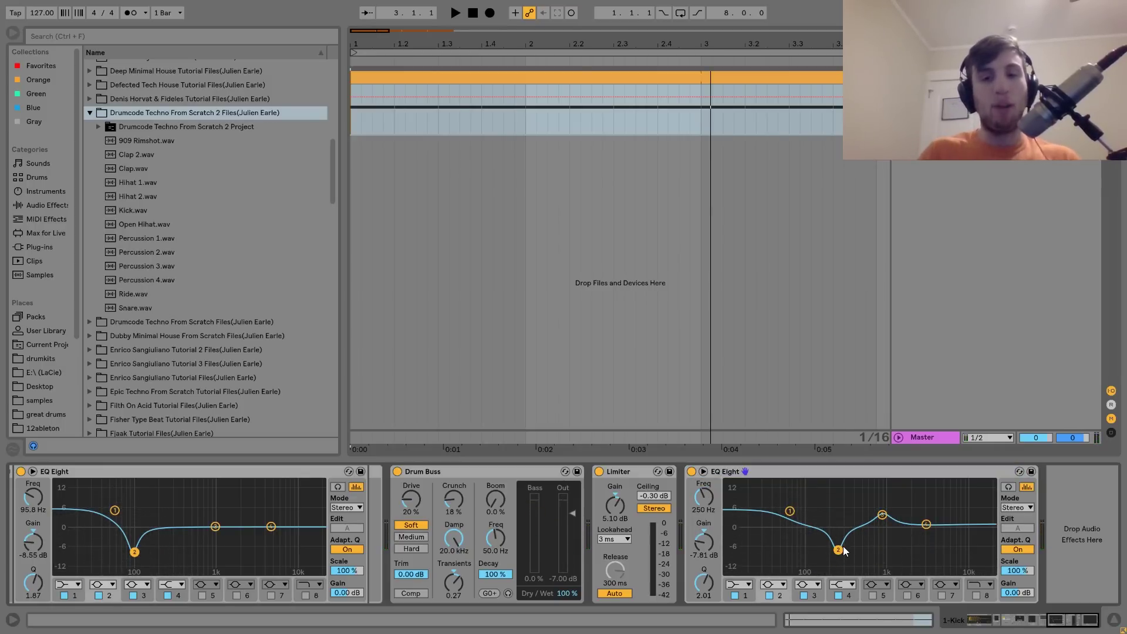
key(space)
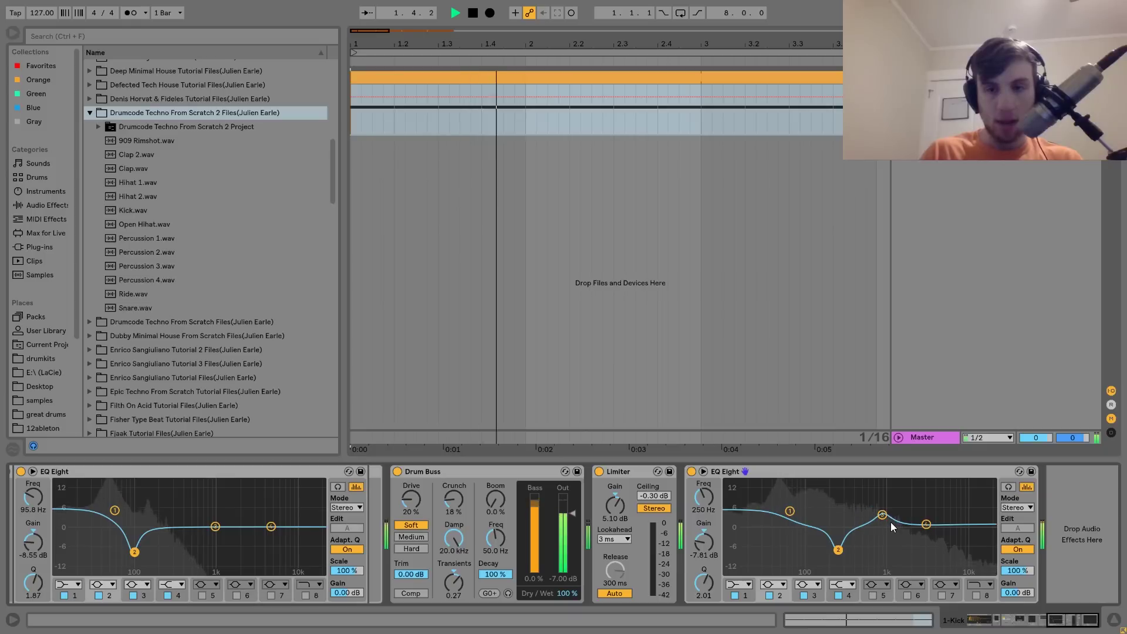
key(space)
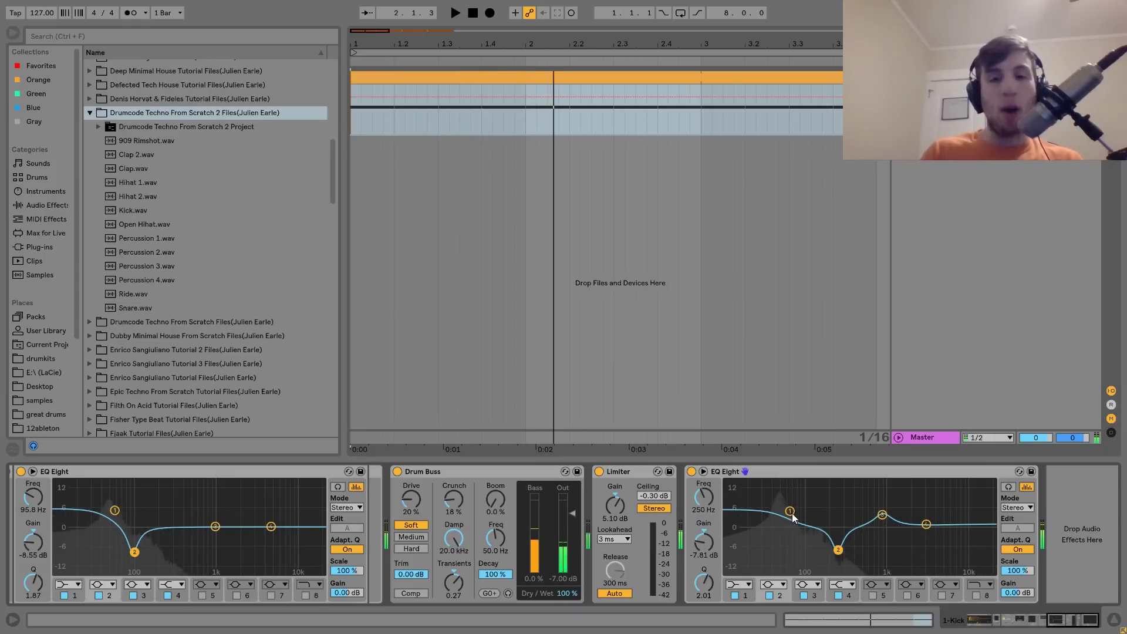
key(space)
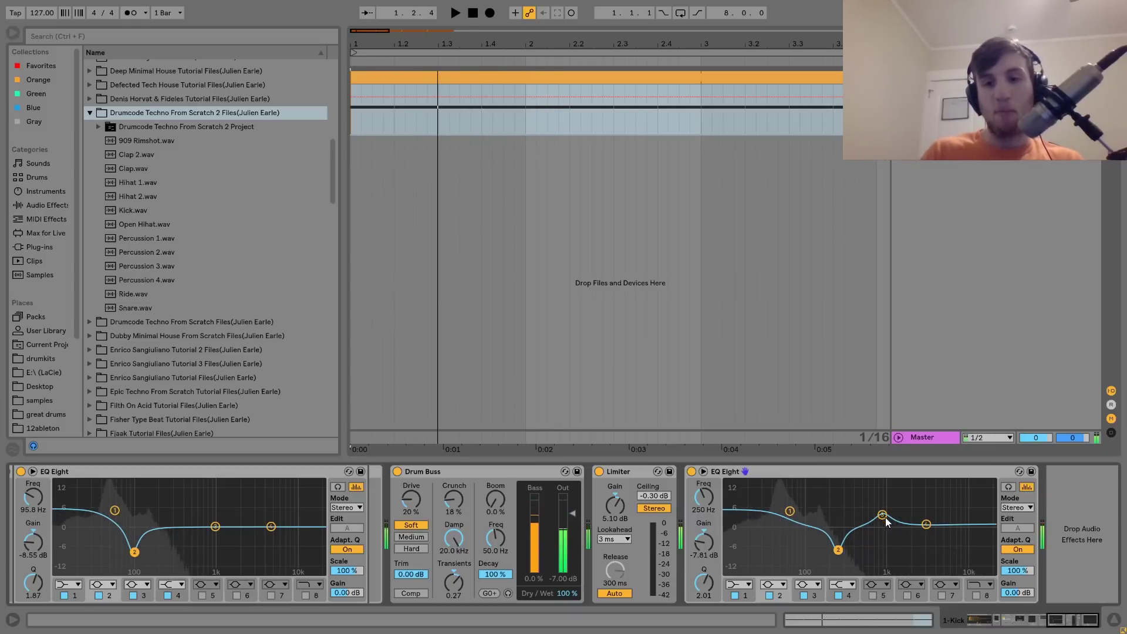
Select the 899 Hz boost in the final EQ Eight and compare the kick with band 3 off and on
click(882, 515)
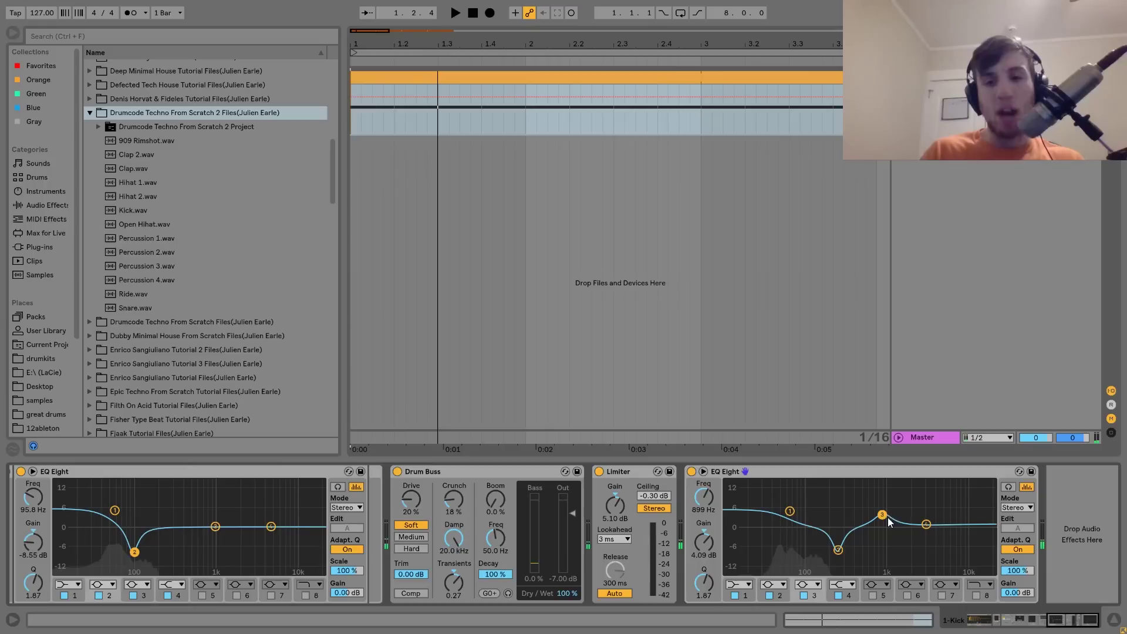
click(804, 596)
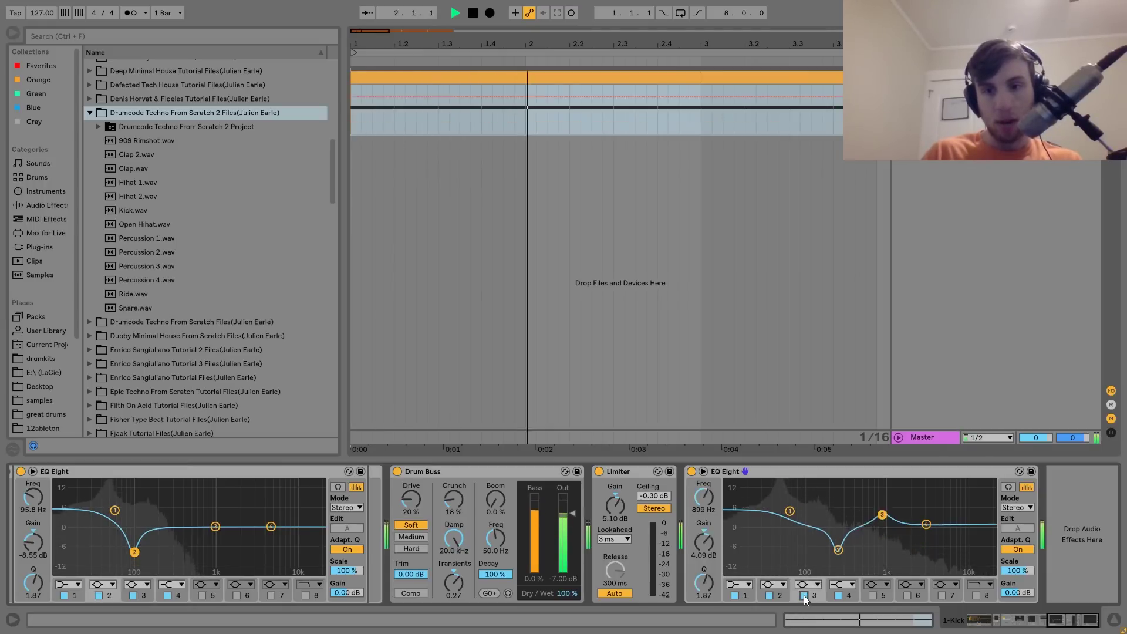
click(804, 596)
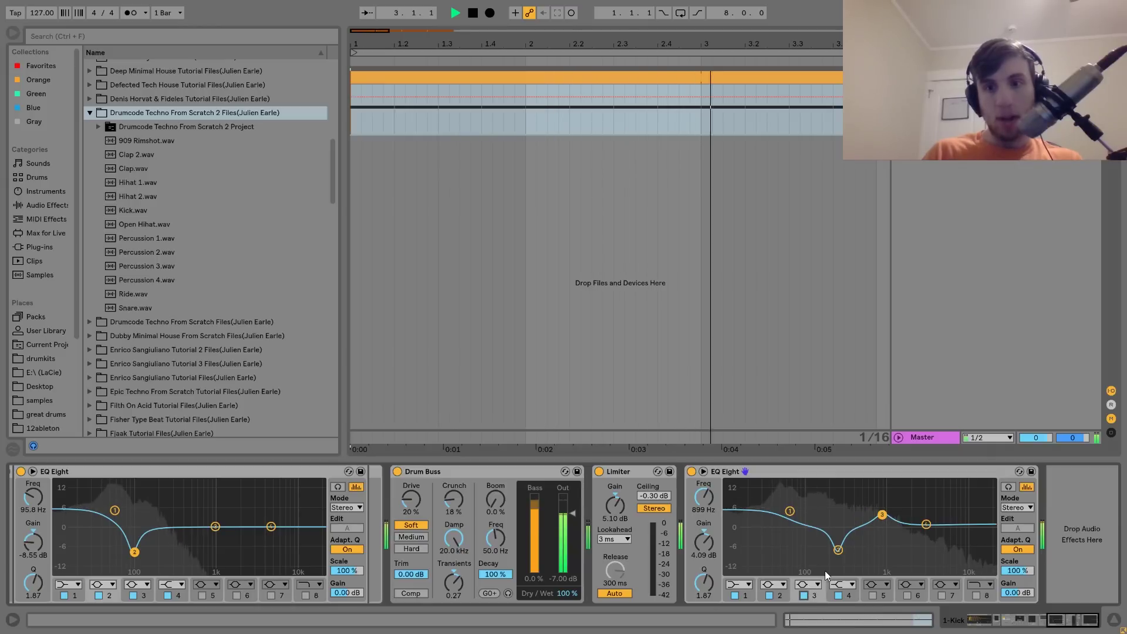
key(space)
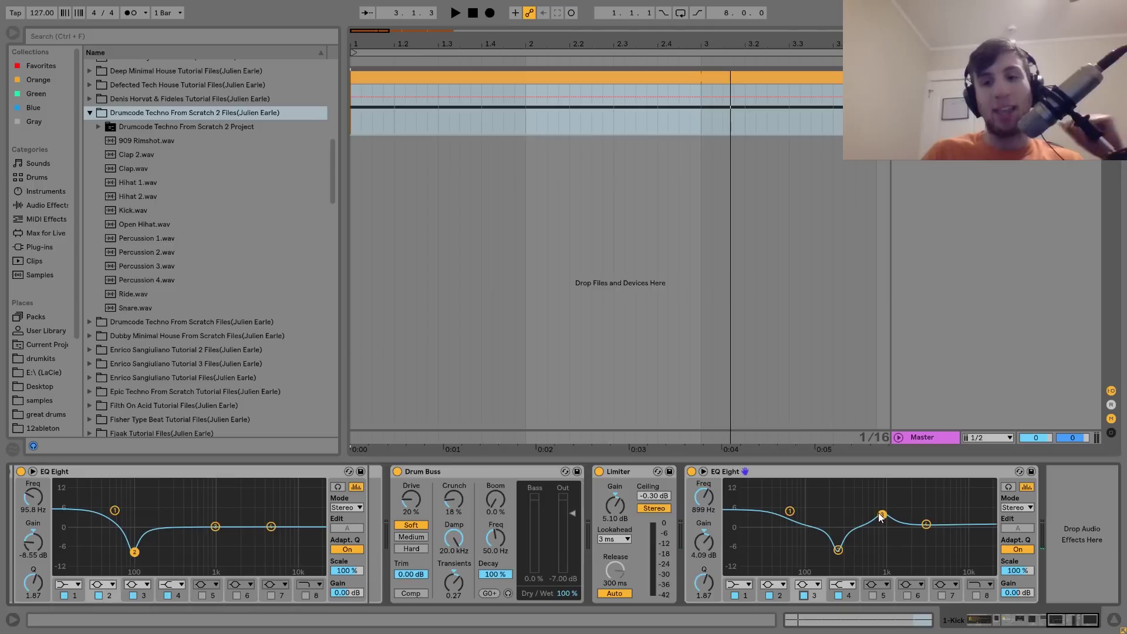
key(space)
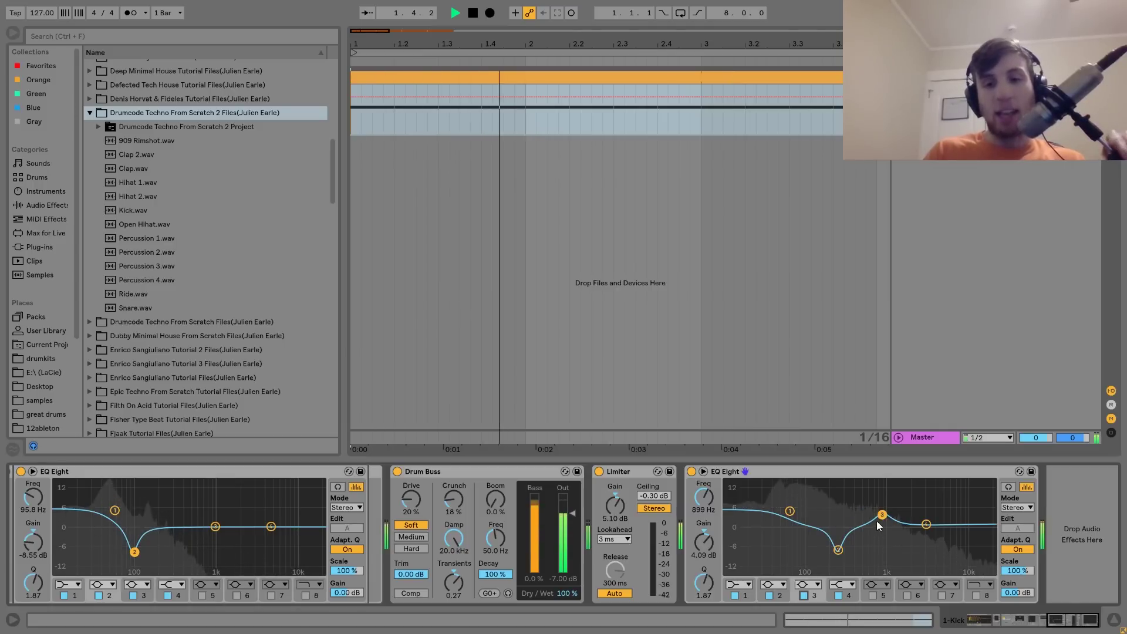
key(space)
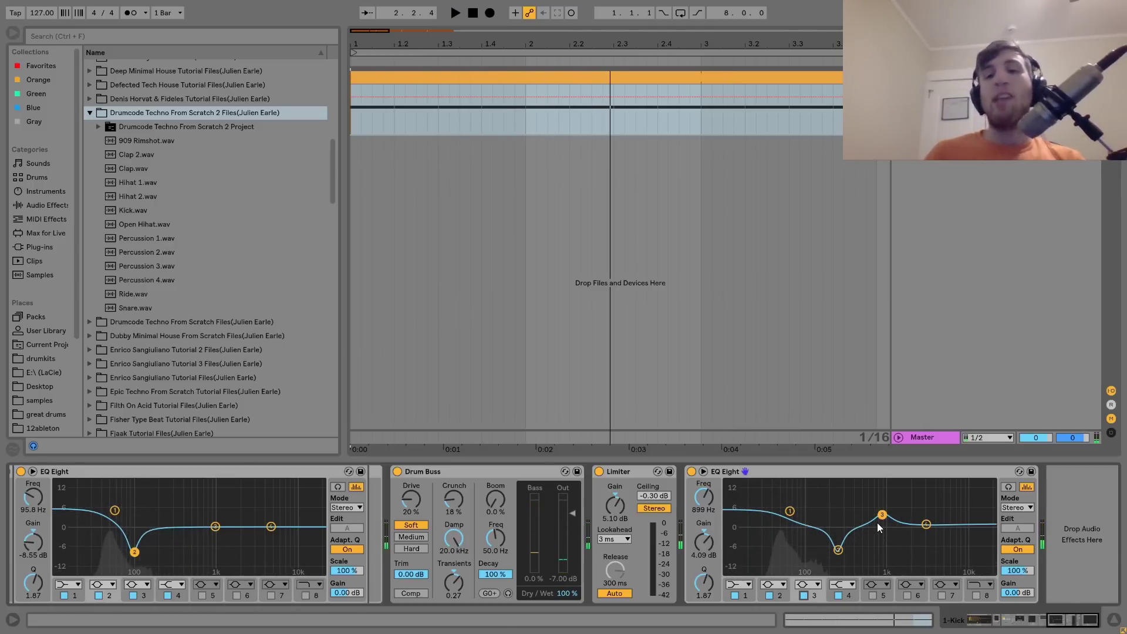
Loop the eight-bar kick section in the arrangement and play it briefly
scroll(877, 523, left, 10)
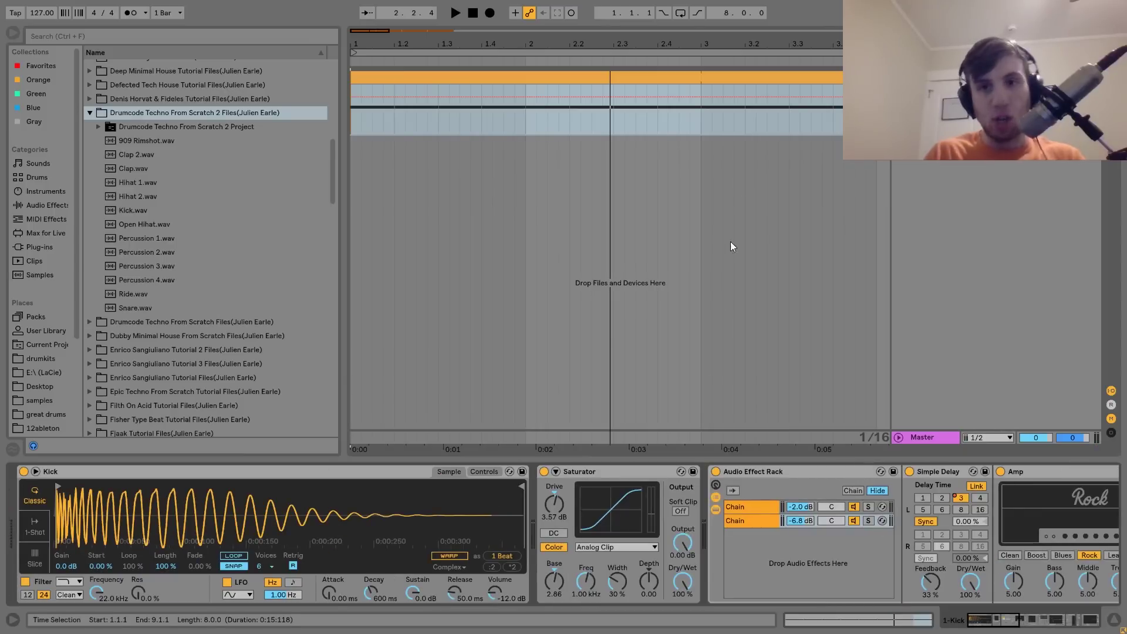
drag(575, 38, 574, 13)
key(ctrl+l)
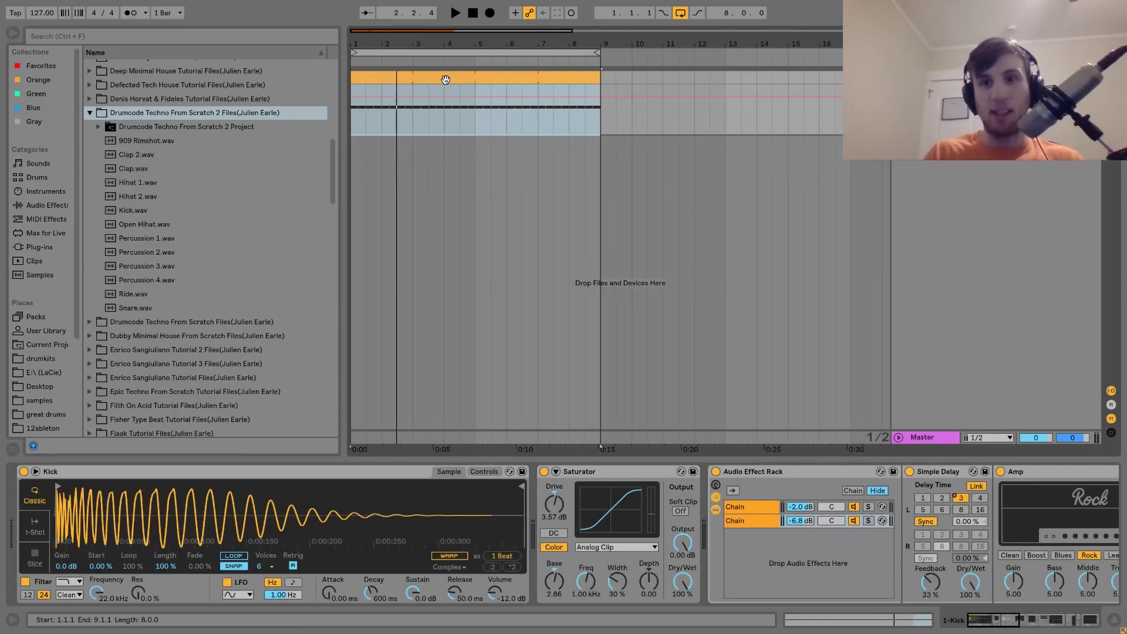
key(space)
key(space)
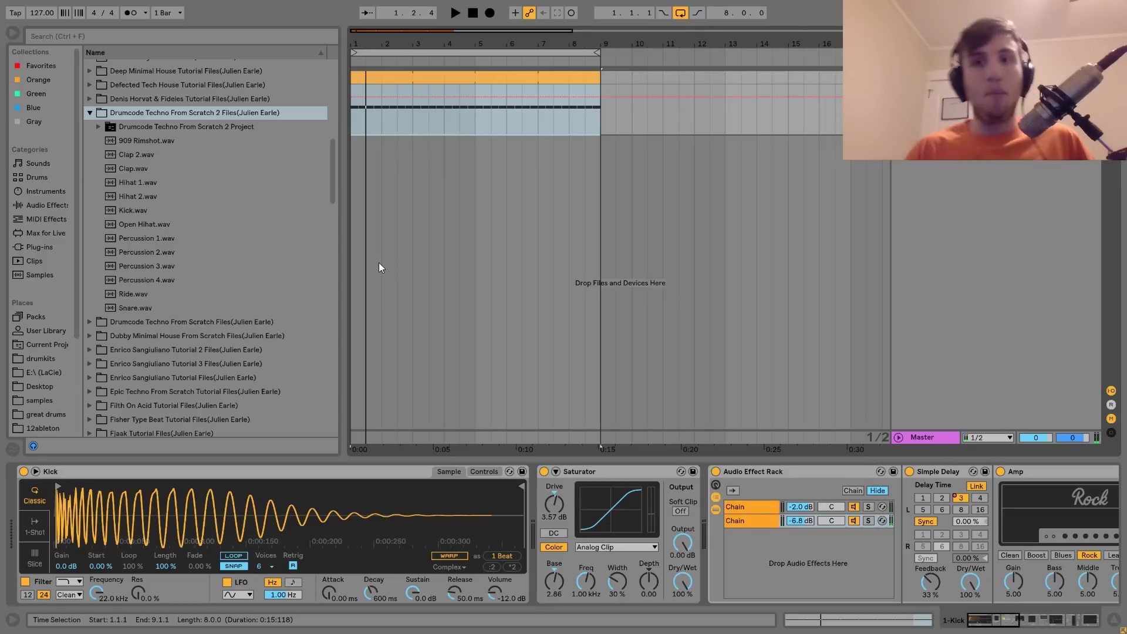
Preview Hihat 2.wav, add a new MIDI track, and load the sample onto it
click(151, 197)
key(ctrl+shift+t)
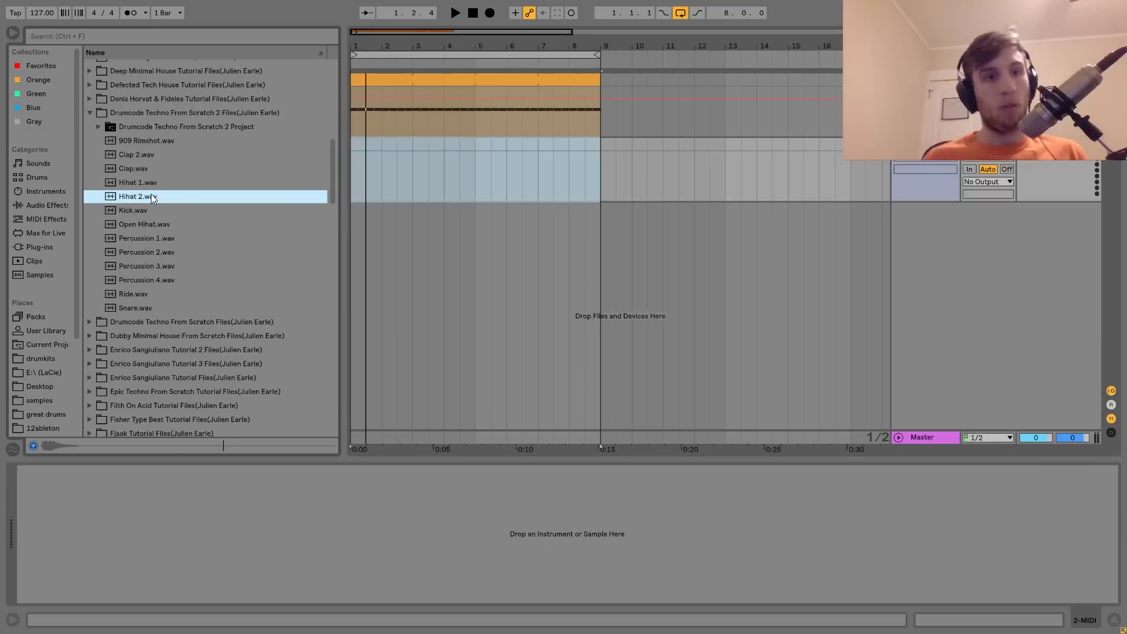
double_click(151, 195)
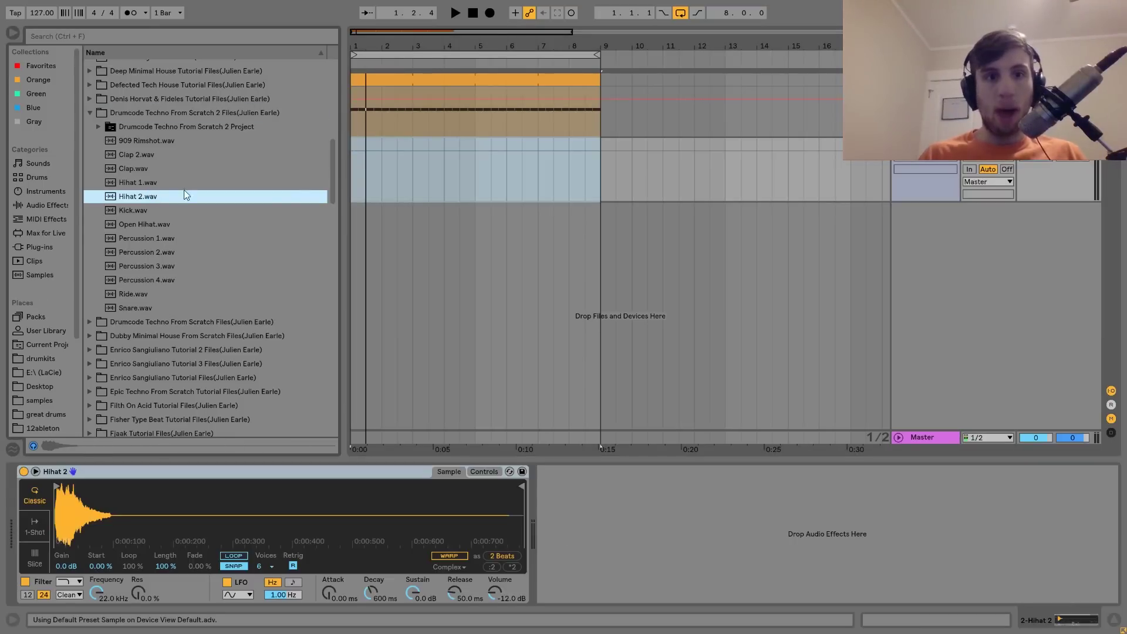
Create a two-bar MIDI clip at the start of the Hihat 2 track and add a C3 note at 1.1.3
drag(421, 148, 336, 146)
key(ctrl+shift+m)
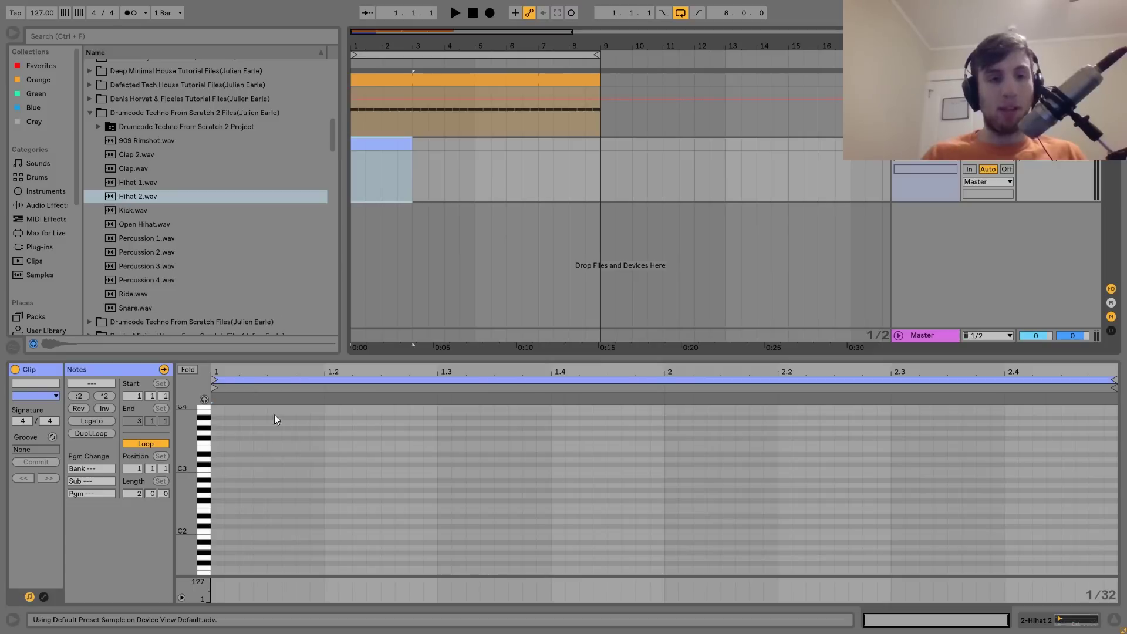
double_click(270, 469)
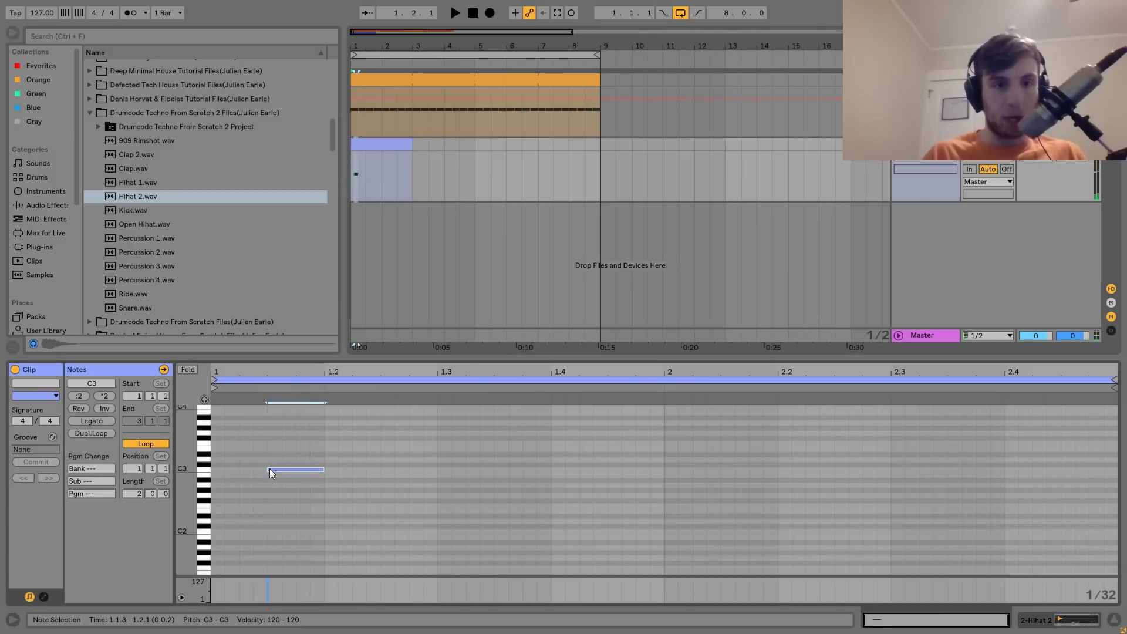
Duplicate the C3 note onto the offbeat of every beat through both bars and start playback
drag(285, 448, 382, 507)
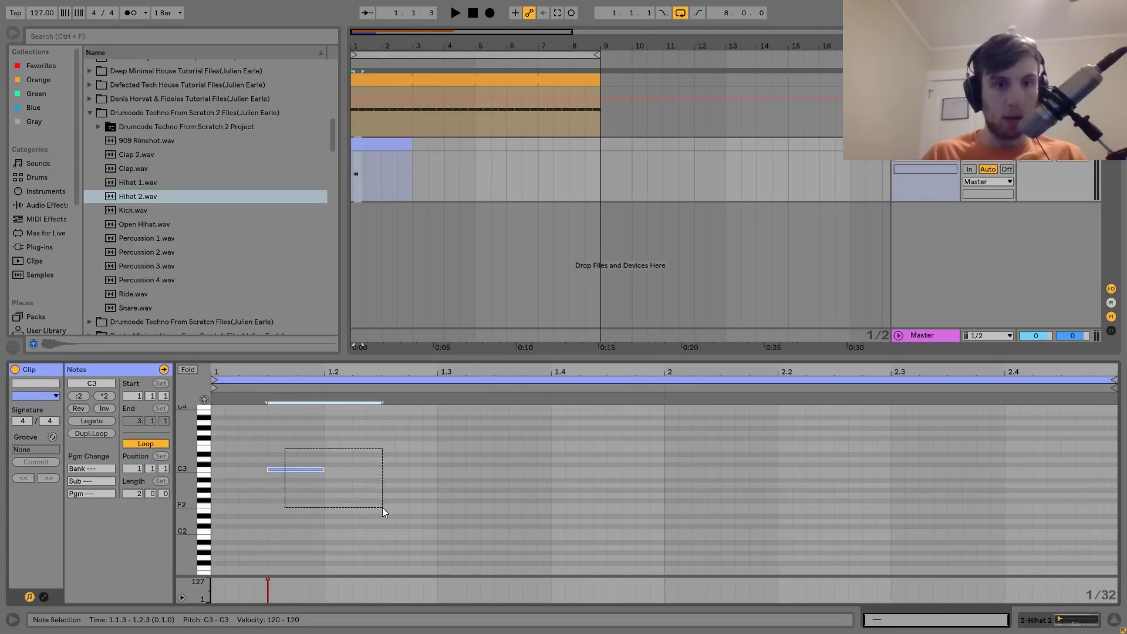
key(ctrl+d)
key(ctrl+d)
key(ctrl+d)
key(ctrl+d)
key(ctrl+d)
key(ctrl+d)
key(ctrl+d)
key(space)
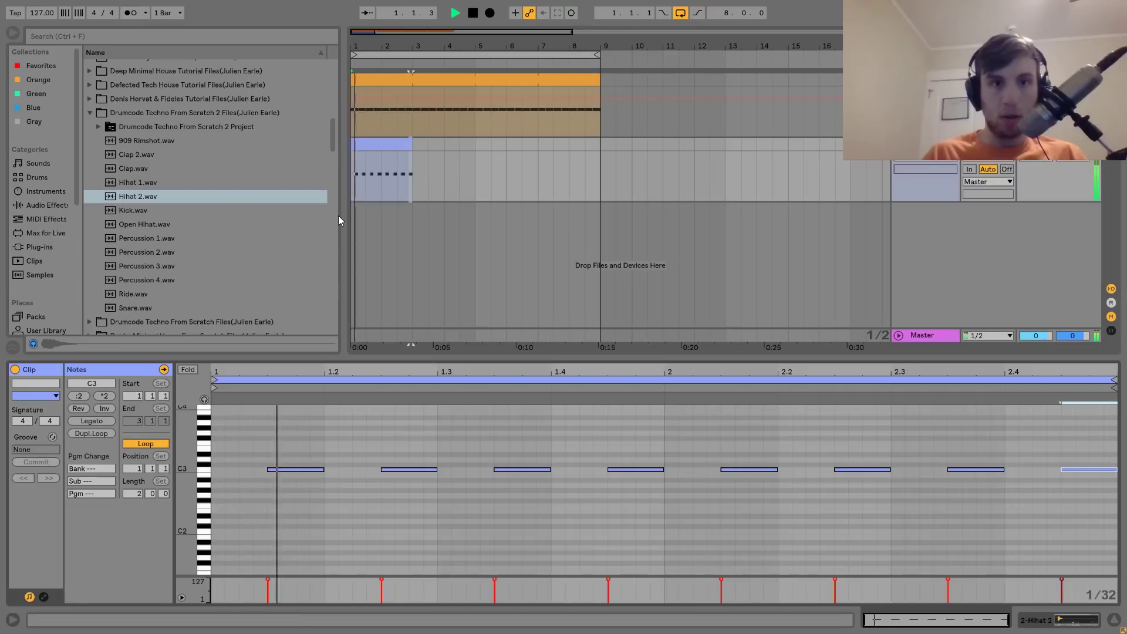
Extend the hi-hat clip across all eight bars and lower the Hihat 2 track volume to -5.6 dB
drag(413, 145, 600, 145)
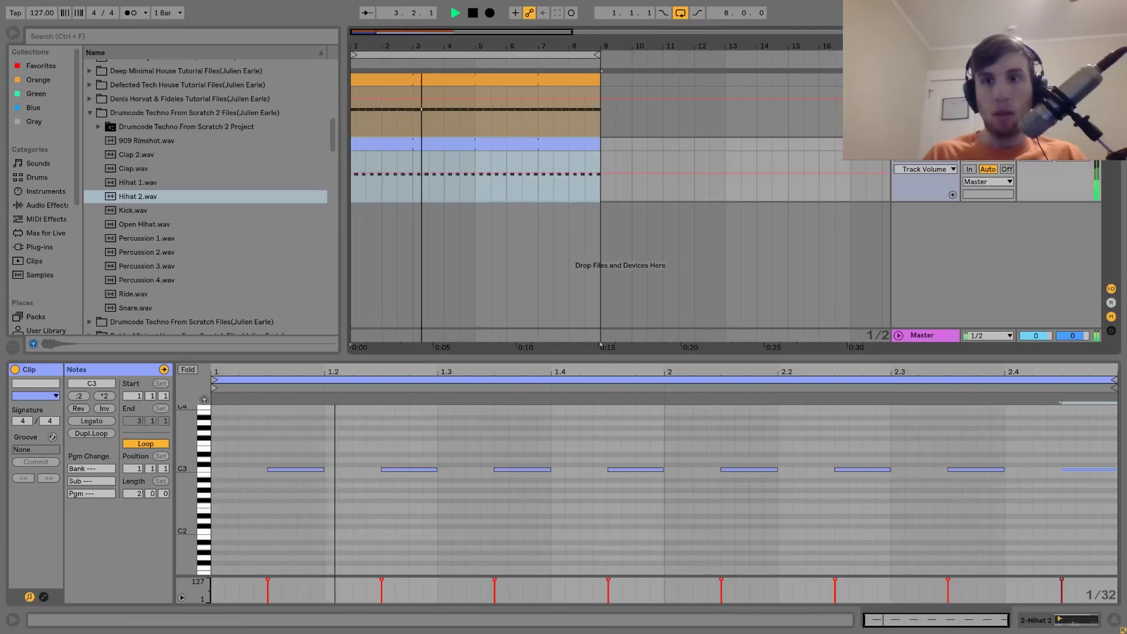
click(1048, 166)
drag(1048, 166, 1040, 162)
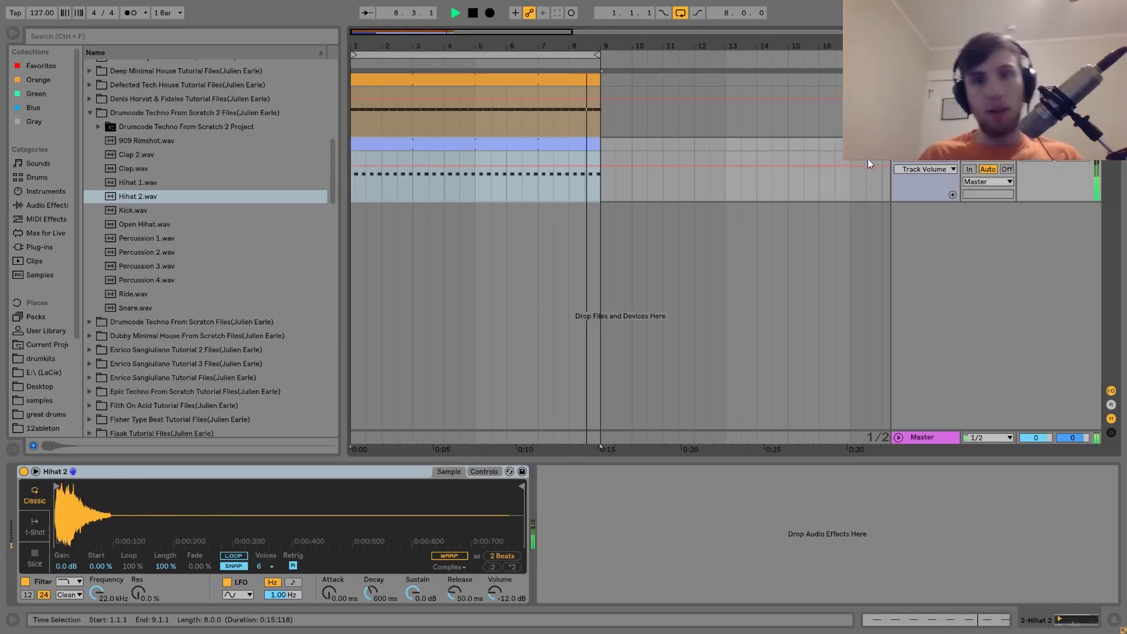
key(space)
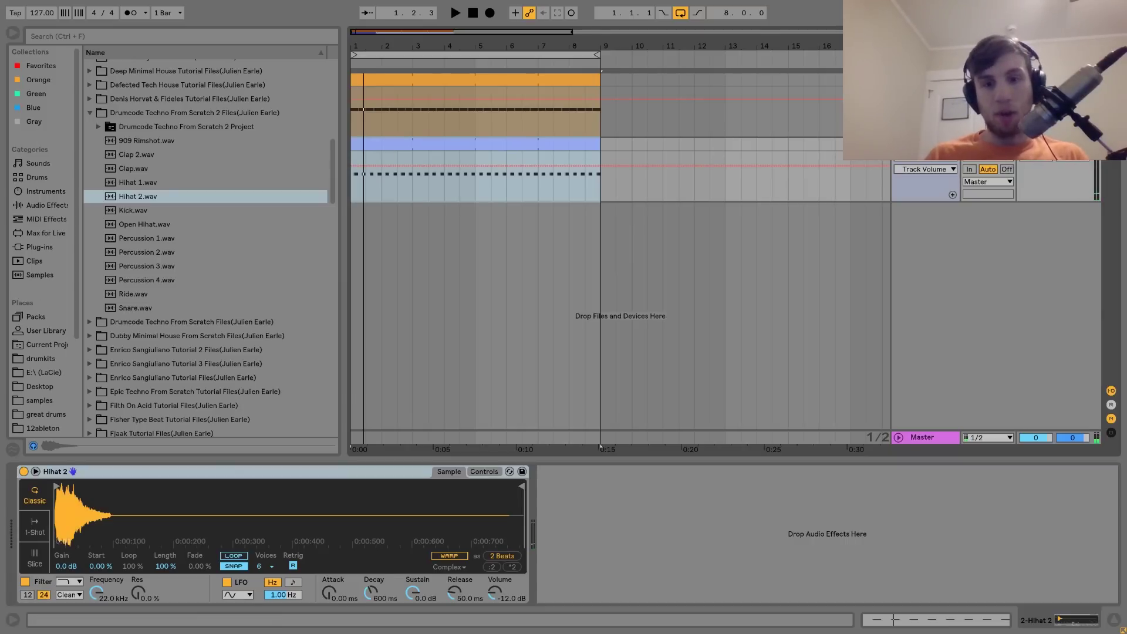
Group the Hihat 2 track and add Drum Buss to the group with Medium drive, Crunch 21% and Damp 20.0 kHz
key(ctrl+g)
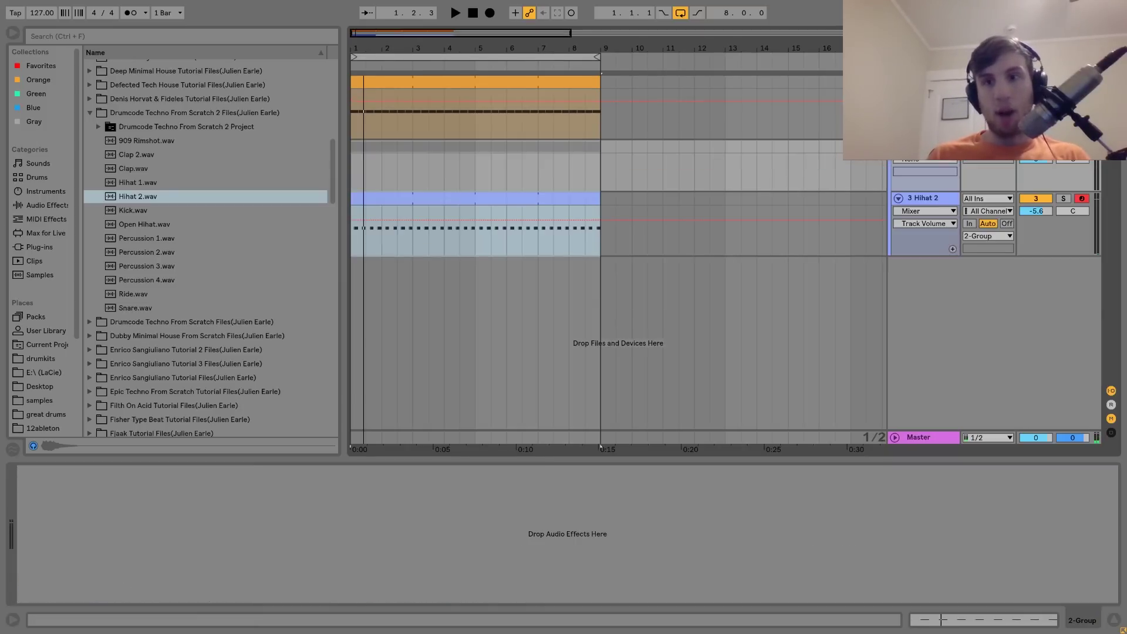
click(47, 205)
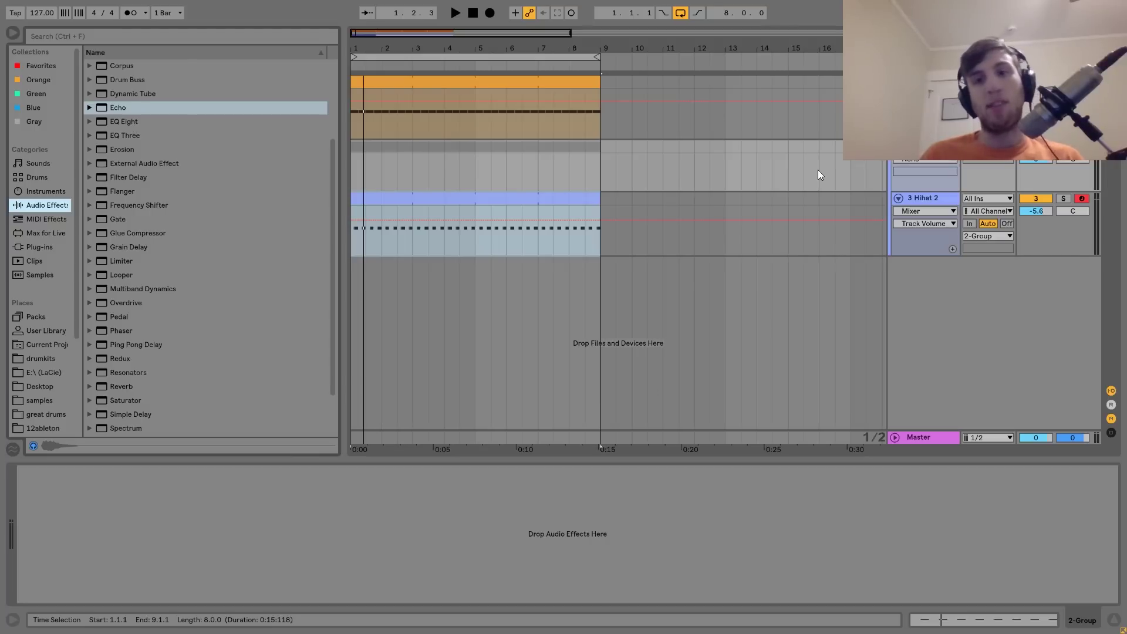
scroll(172, 168, up, 2)
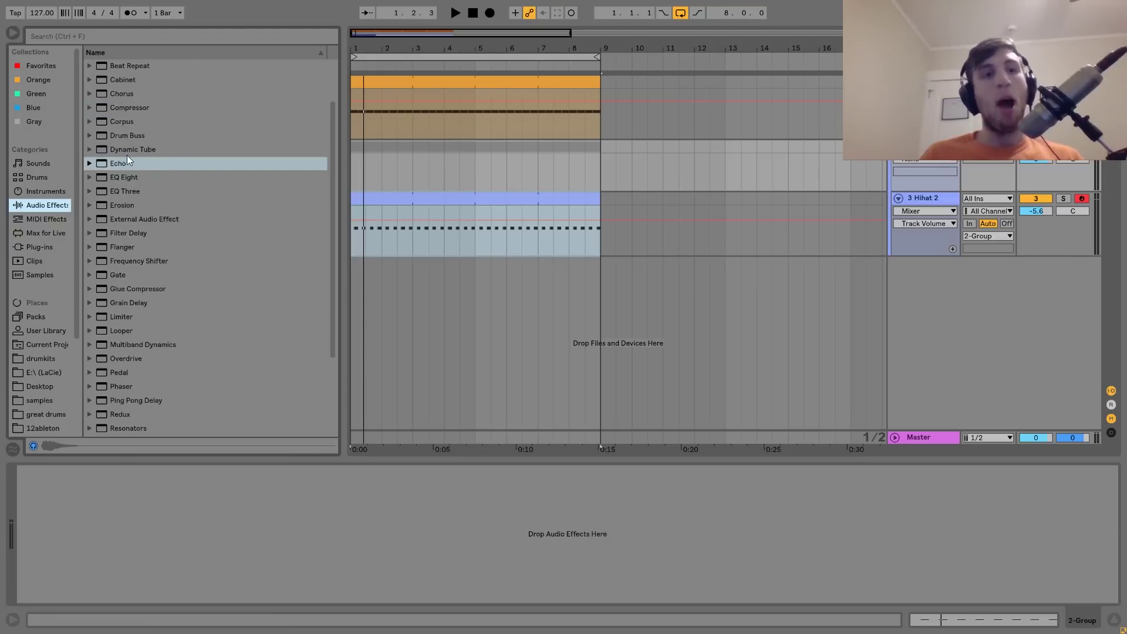
double_click(123, 135)
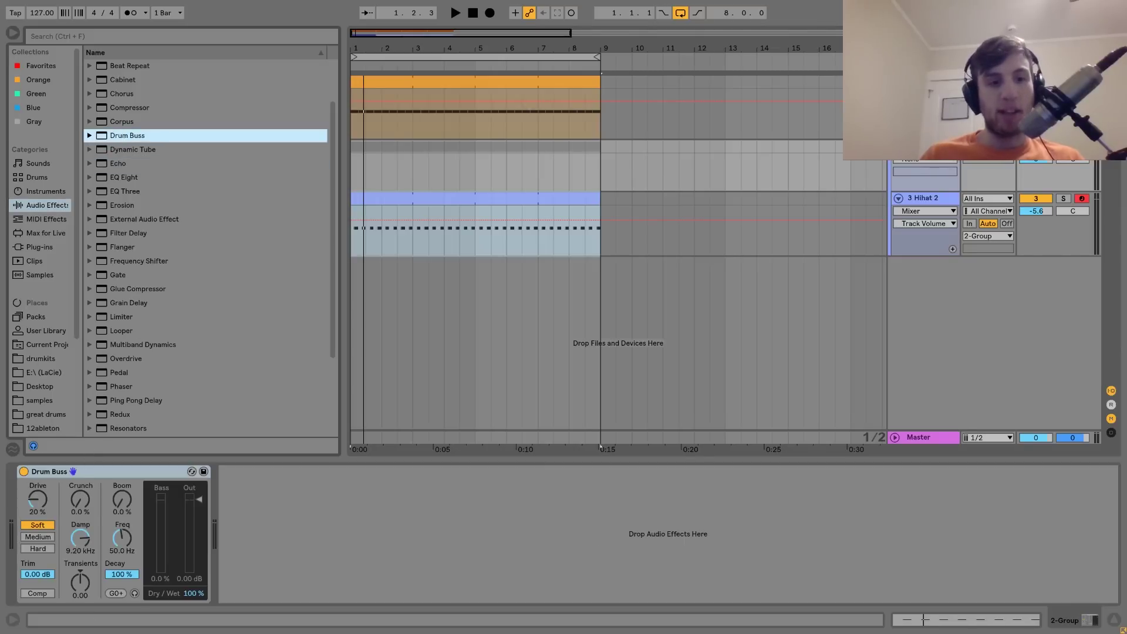
drag(80, 510, 79, 502)
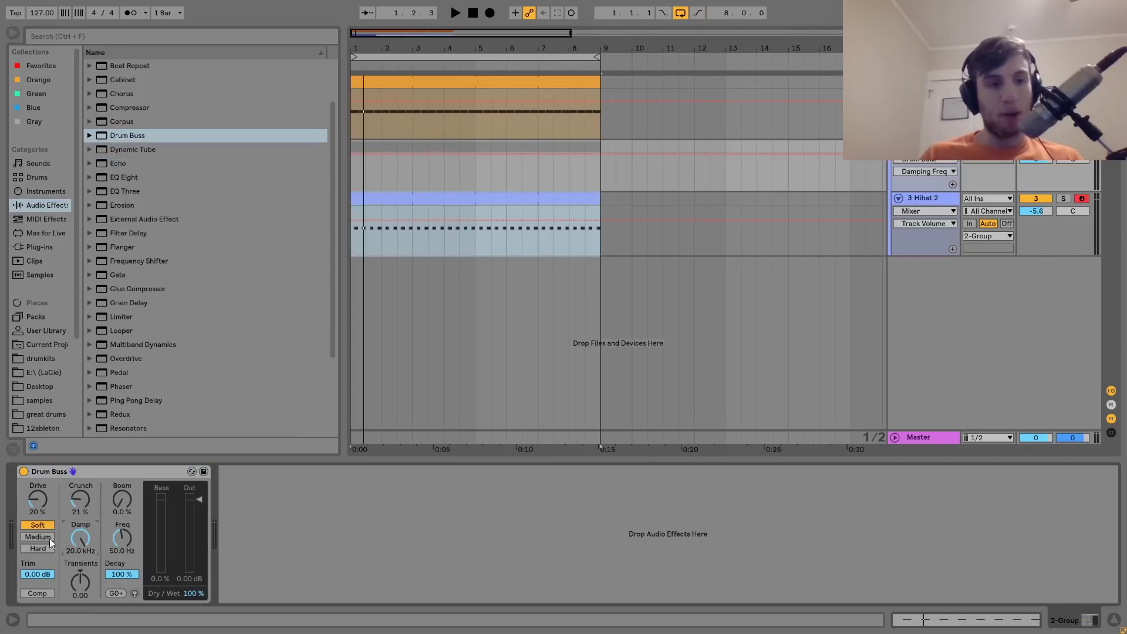
Add EQ Eight after Drum Buss with band 1 as a low cut at 147 Hz, and set the group volume to -8.9 dB
drag(116, 177, 255, 551)
click(269, 586)
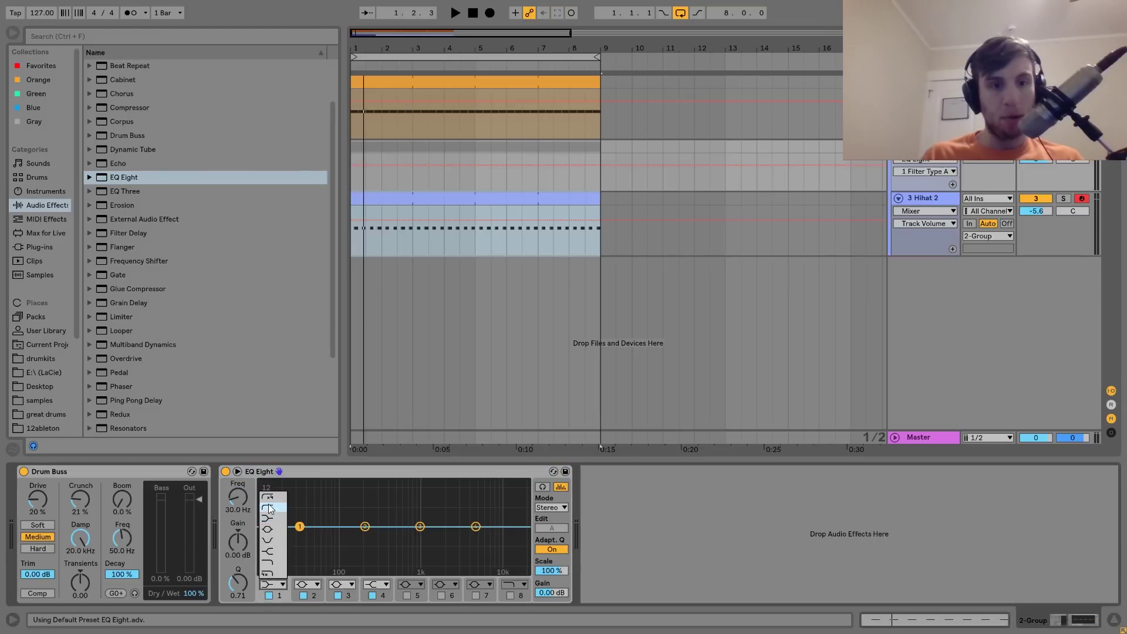
click(269, 508)
key(space)
drag(237, 512, 239, 502)
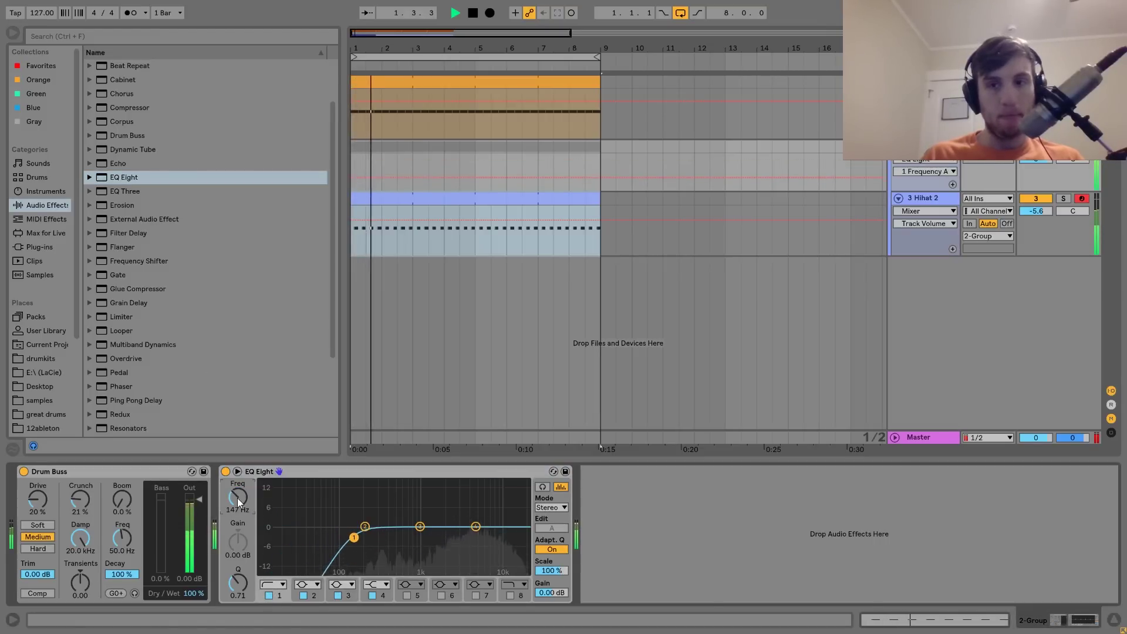
click(1034, 161)
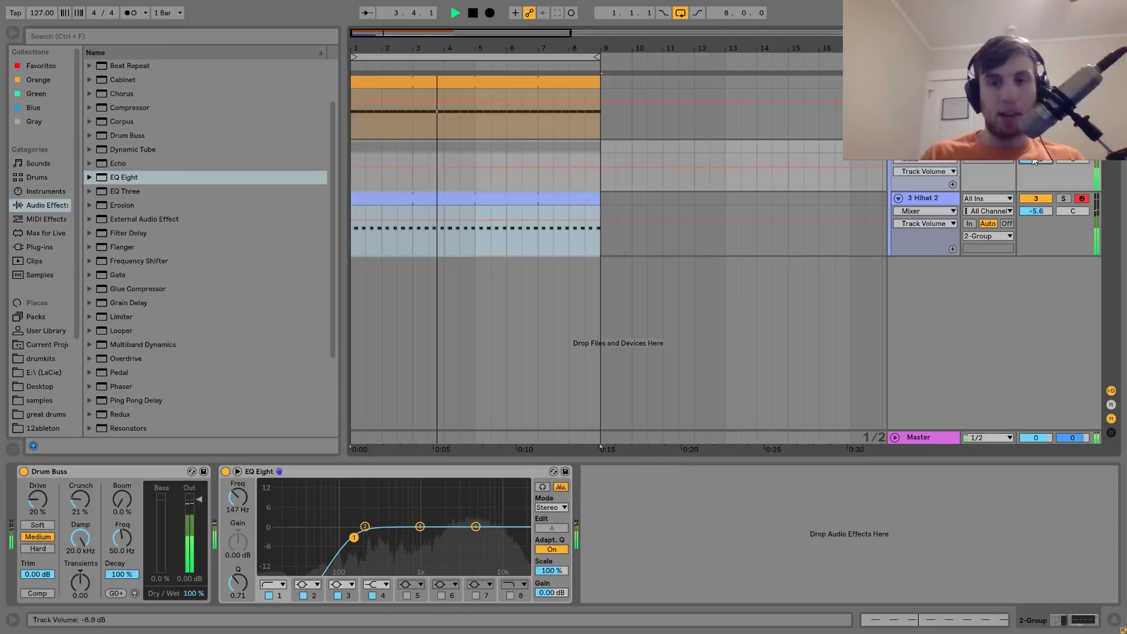
key(space)
Insert a new MIDI track below Hihat 2 inside the group and load an empty Drum Rack onto it
click(921, 194)
key(ctrl+shift+t)
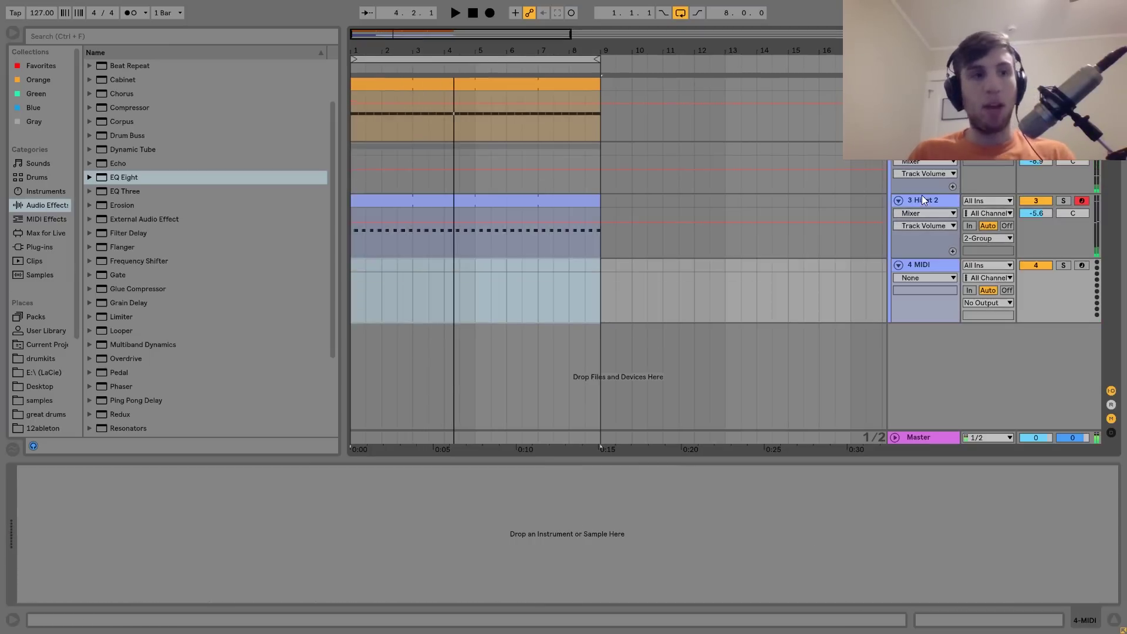
click(36, 177)
double_click(139, 78)
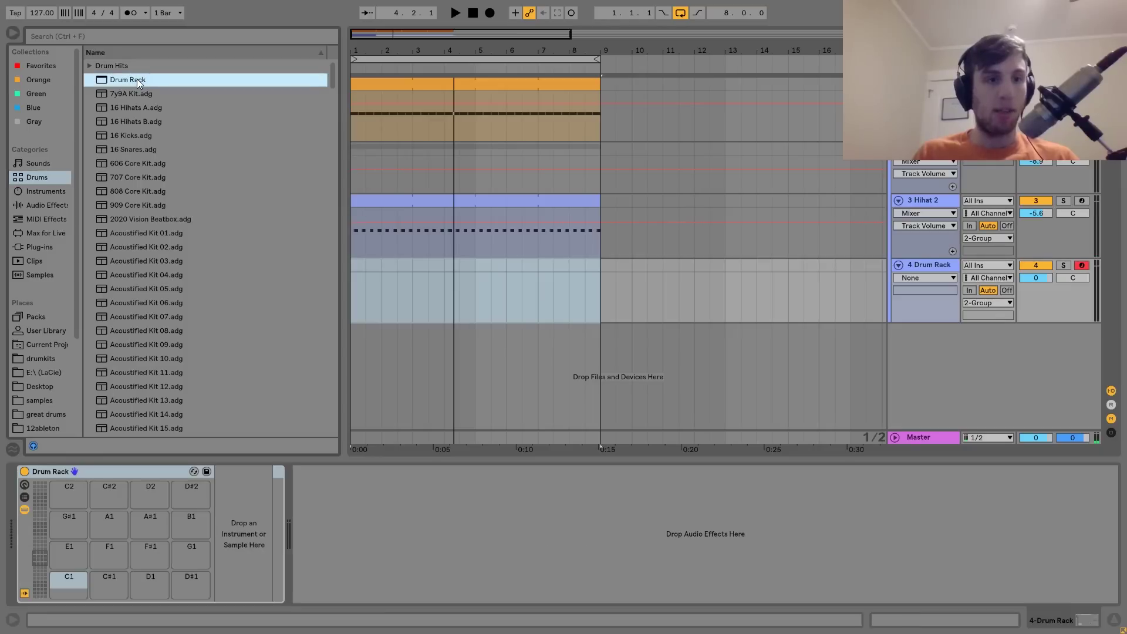
Load Percussion 1.wav through Percussion 4.wav from the tutorial files onto consecutive Drum Rack pads starting at C1
scroll(41, 404, down, 4)
click(41, 401)
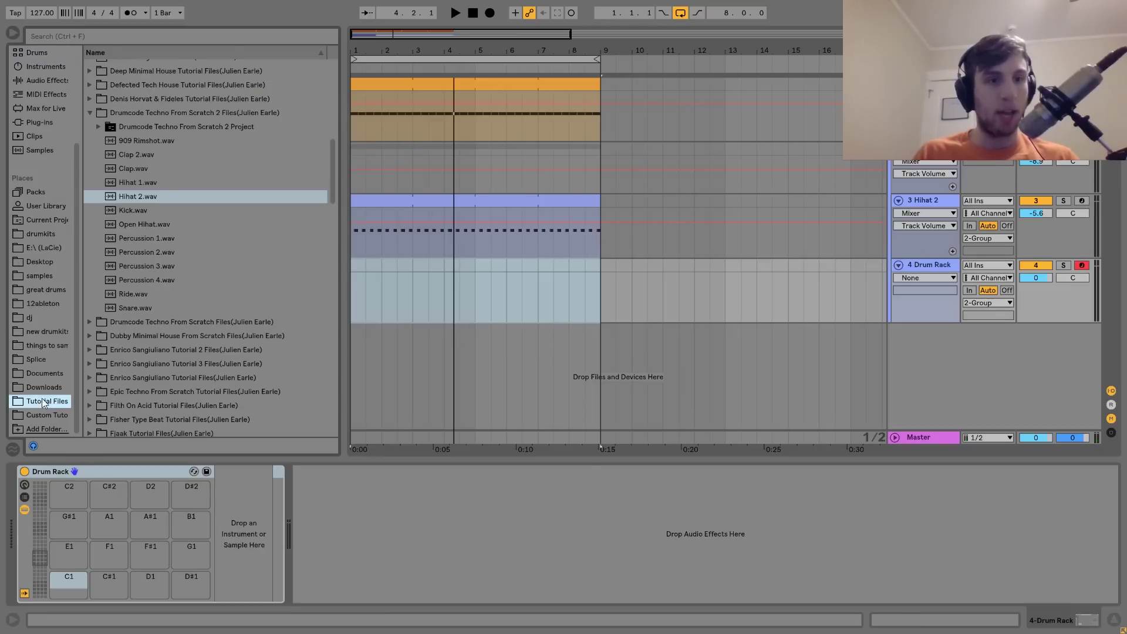
click(142, 238)
shift+click(157, 280)
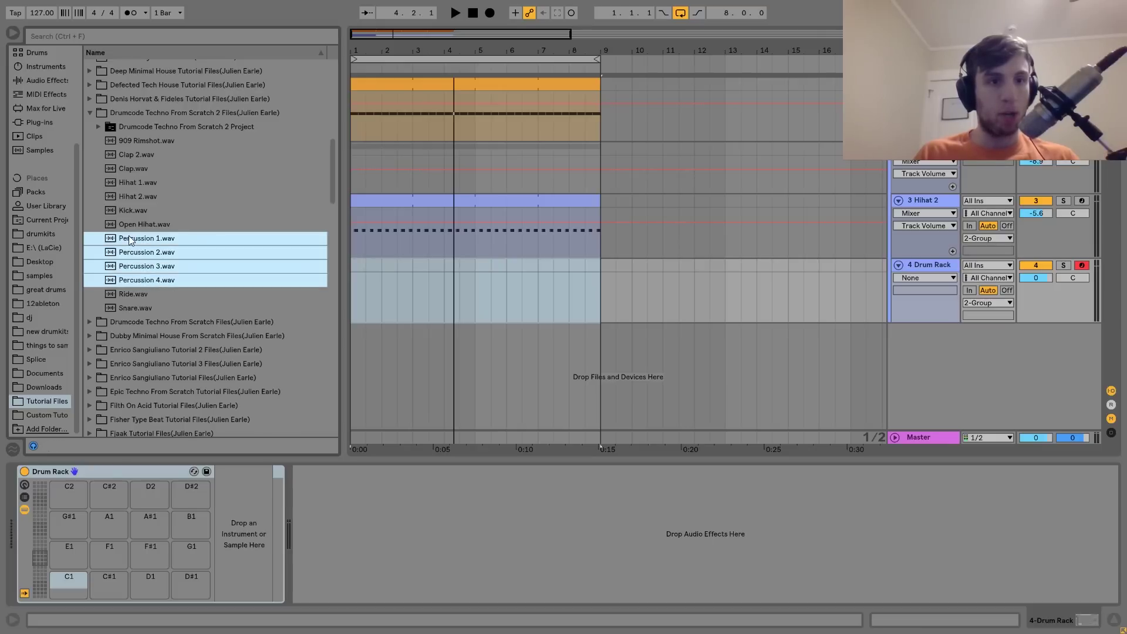
drag(136, 252, 72, 586)
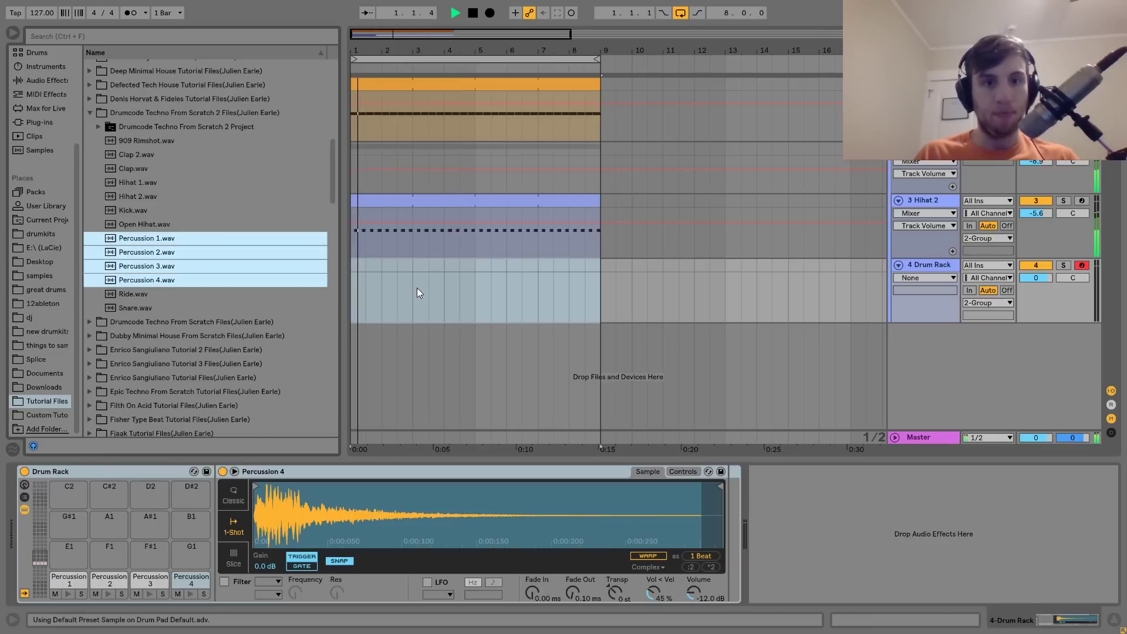
Create a two-bar MIDI clip at the start of the Drum Rack track and add a sixteenth-long Percussion 1 note at 1.1.2
drag(415, 264, 351, 271)
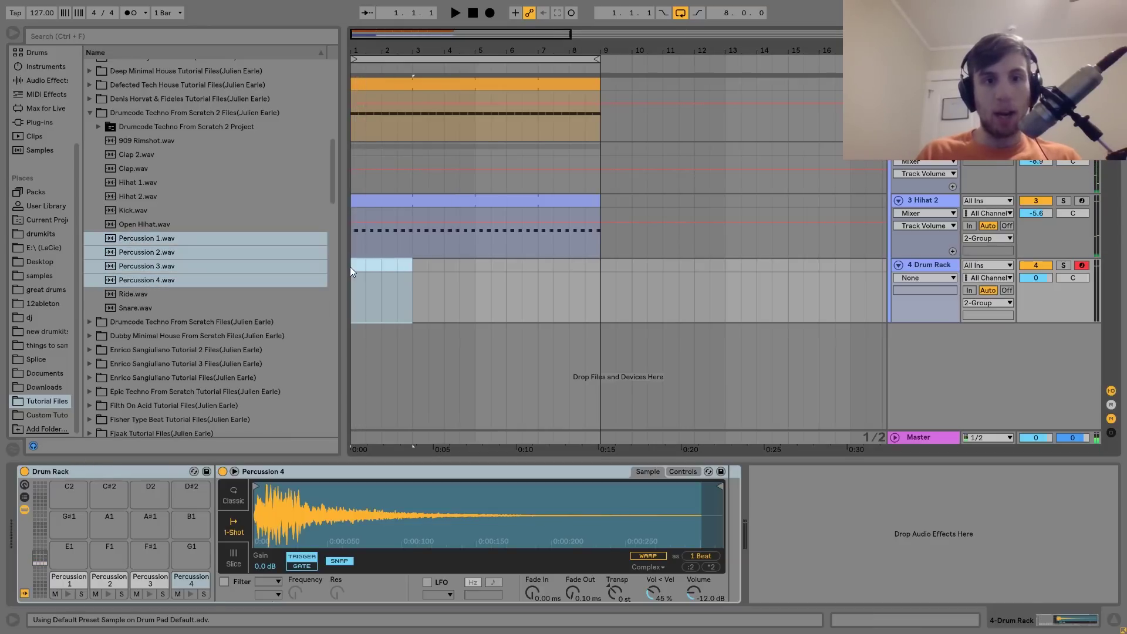
key(ctrl+shift+m)
double_click(269, 472)
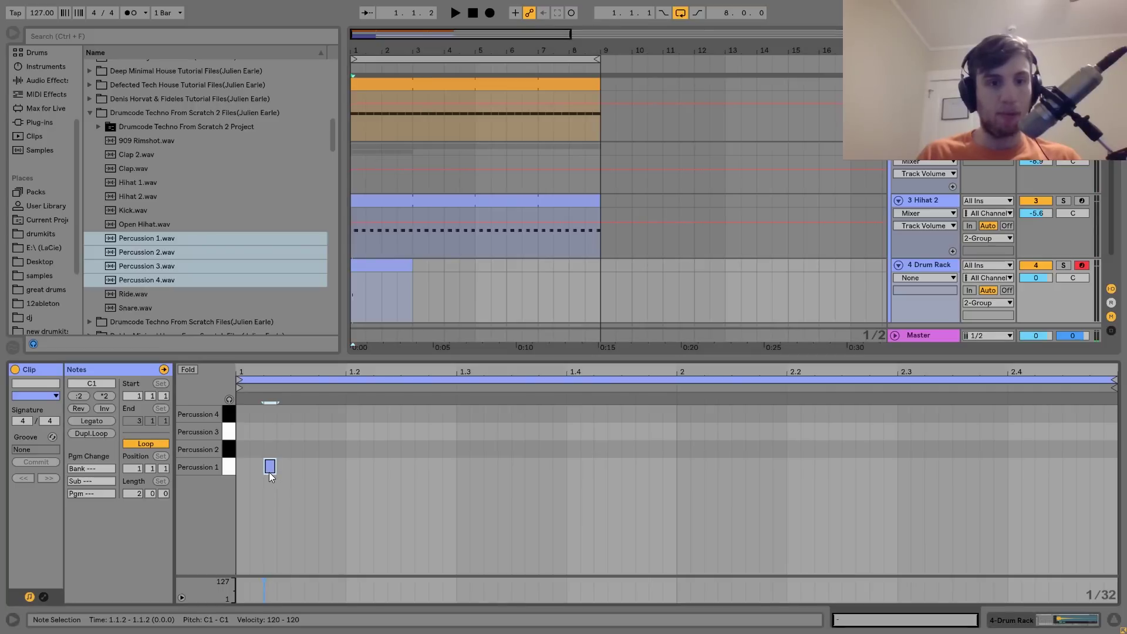
key(shift+Right)
Audition the note on different pads and positions with note preview on, settling on Percussion 4 at 1.1.2
key(Up)
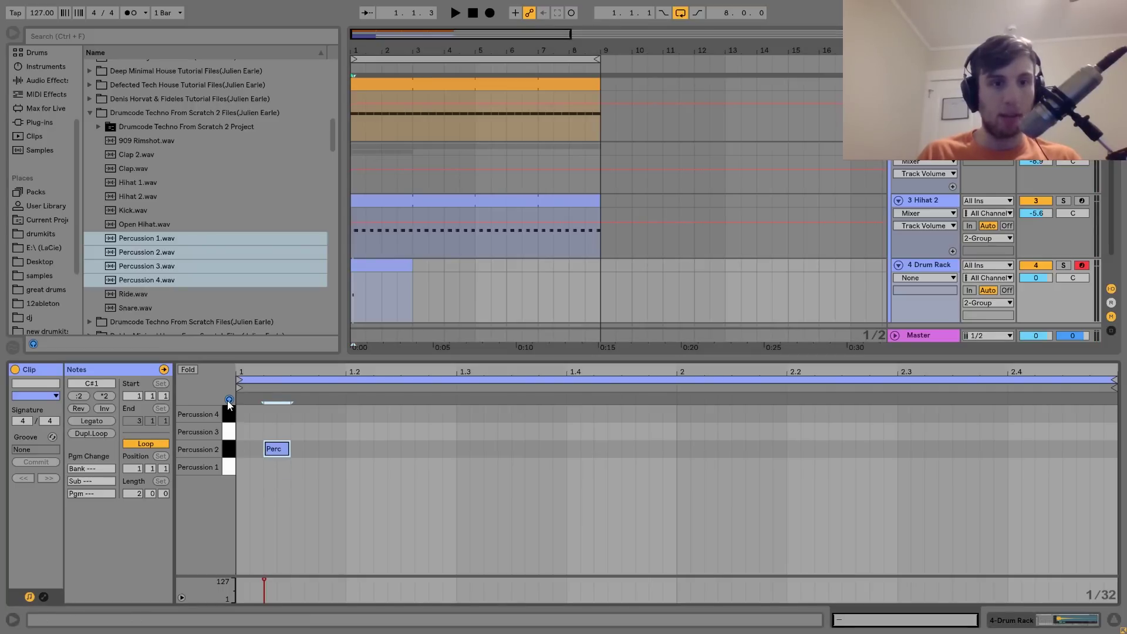
key(Up)
key(Right)
key(Right)
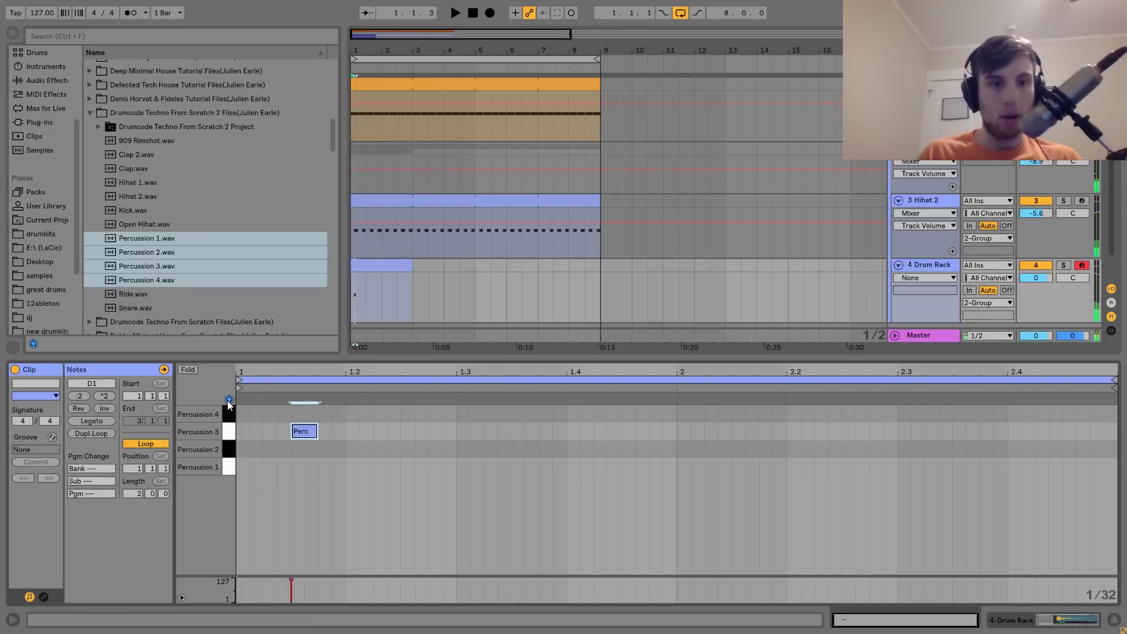
key(Right)
key(Right)
key(Left)
key(Left)
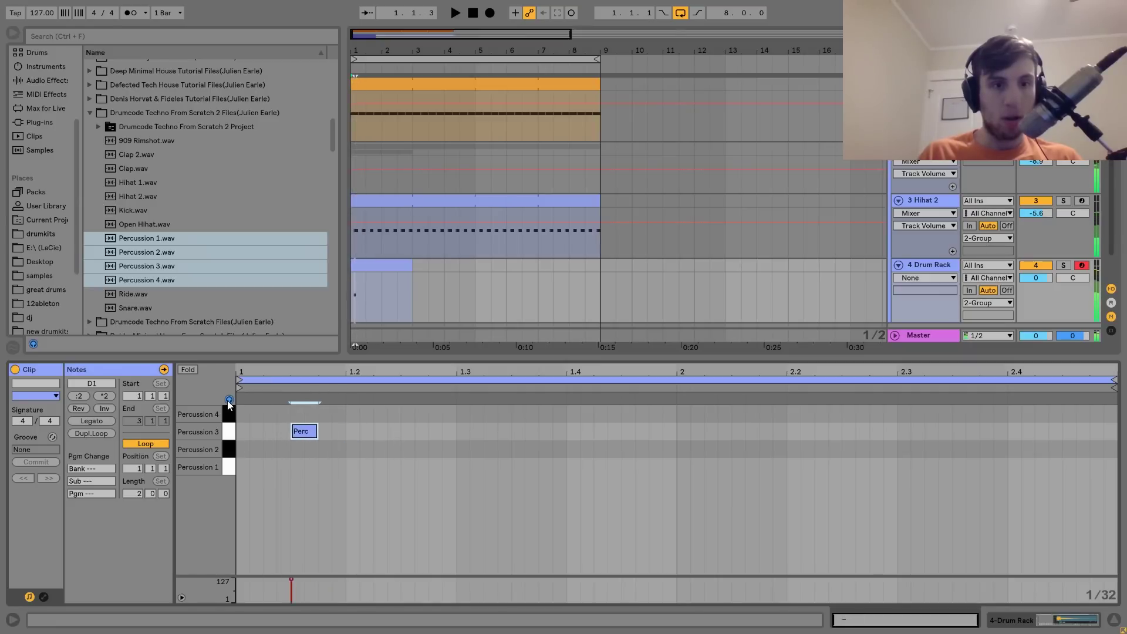
key(space)
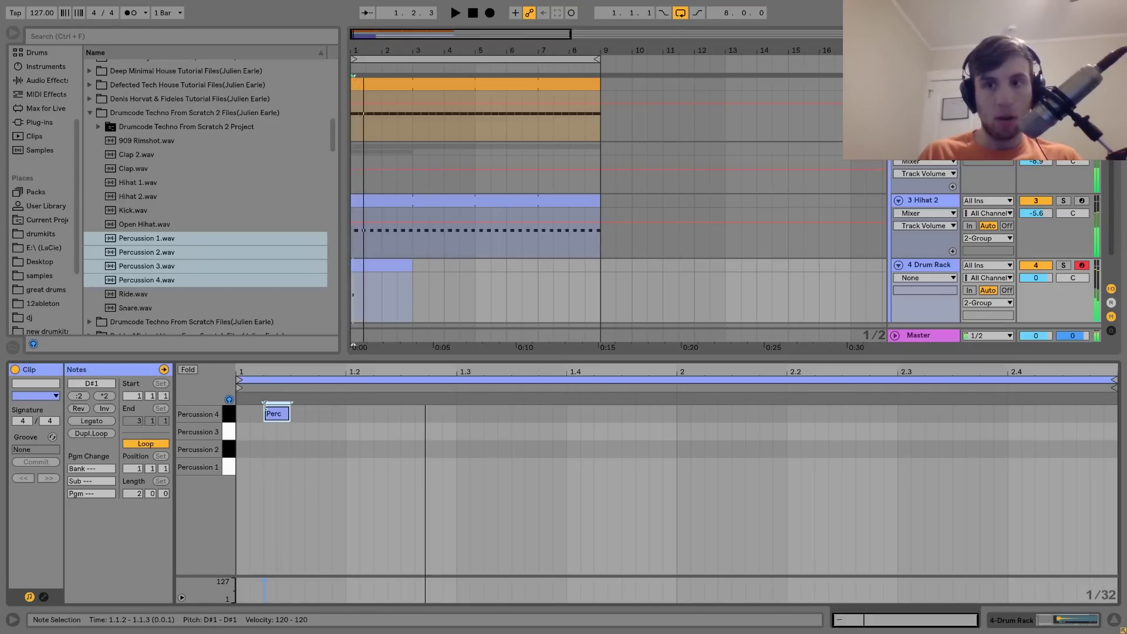
Lower the Drum Rack track volume to -10.6 dB while playing the loop from the start
drag(1047, 281, 1047, 310)
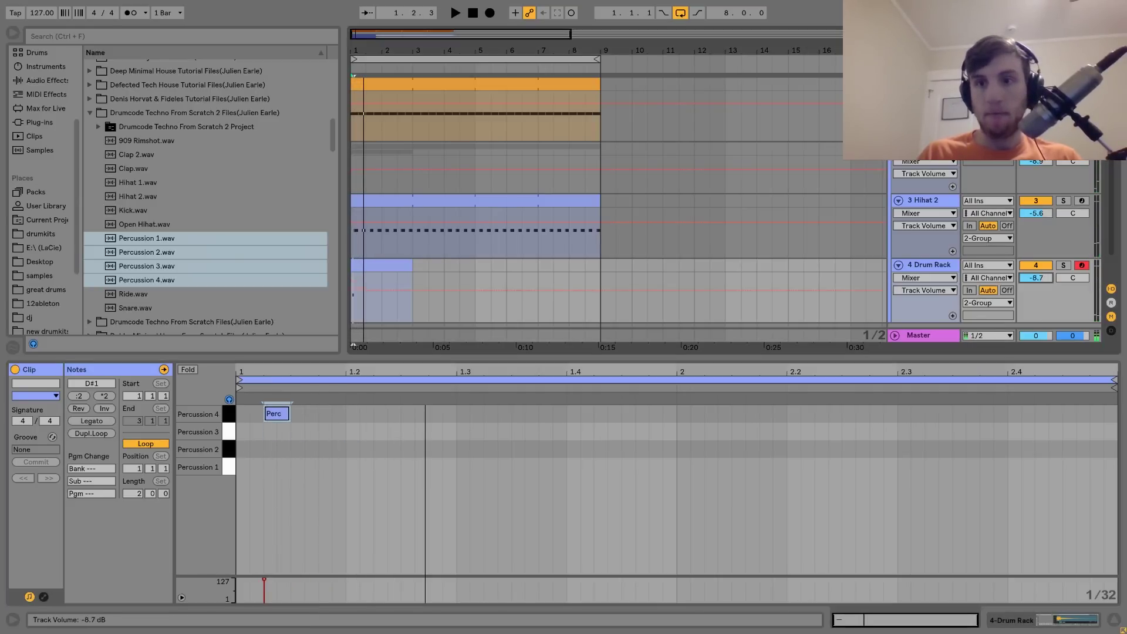
key(space)
key(space)
key(space)
click(276, 414)
key(space)
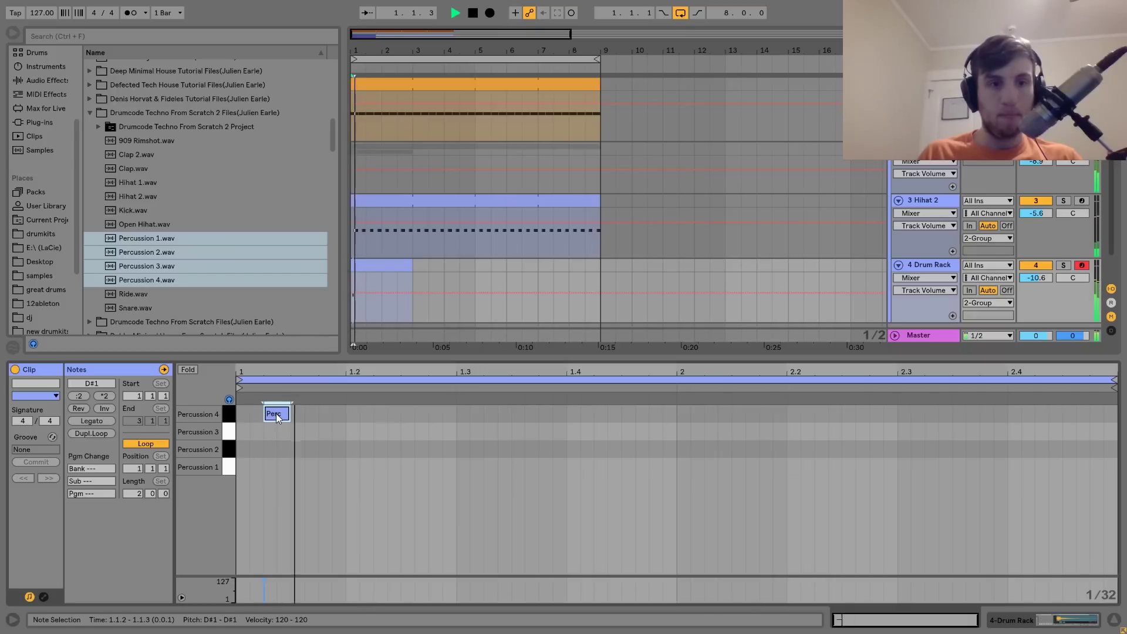
Copy the Percussion 4 note to 1.1.4, move the copy to Percussion 1, and stop playback
drag(277, 415, 332, 435)
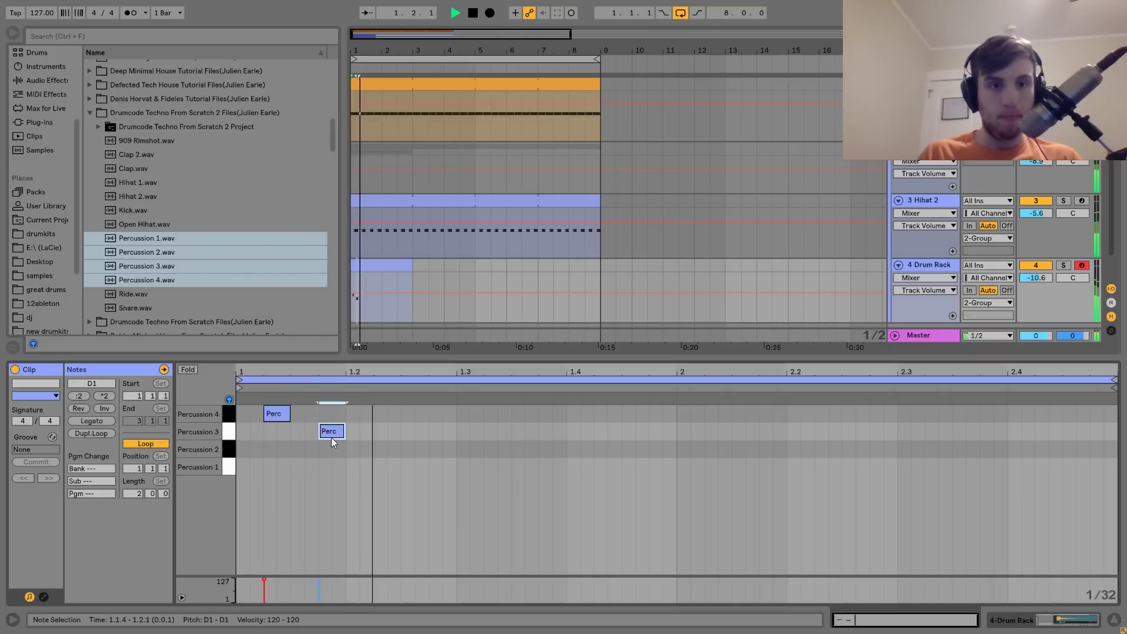
key(Down)
key(Down)
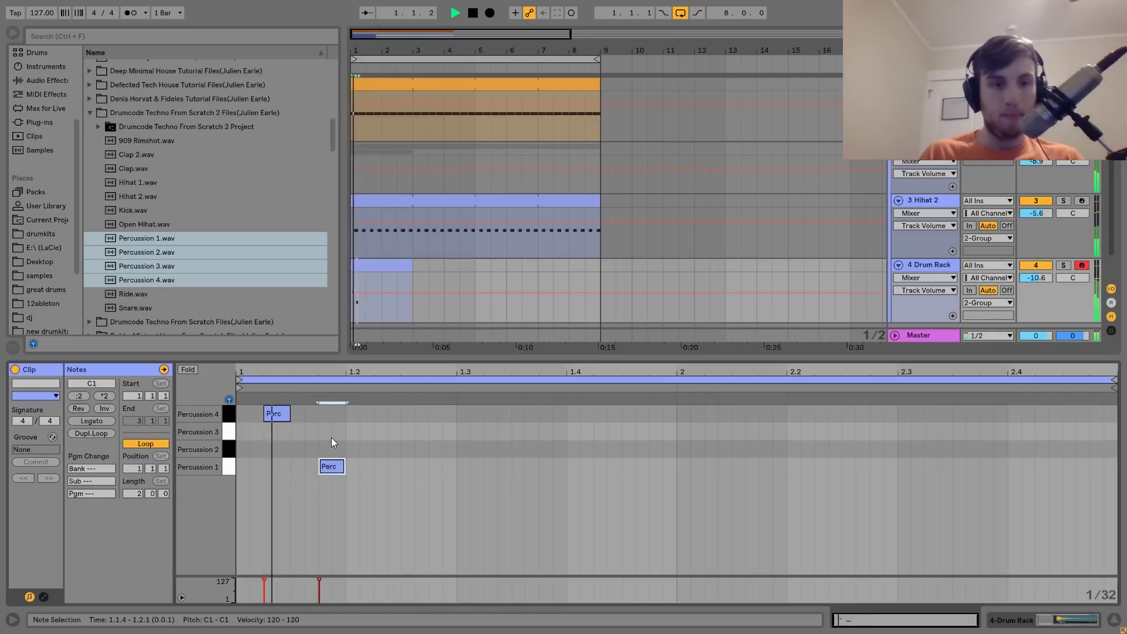
key(space)
Duplicate the Percussion 1 note and place the copy on Percussion 3 at 1.2.3
key(ctrl+d)
key(Right)
key(Up)
key(Up)
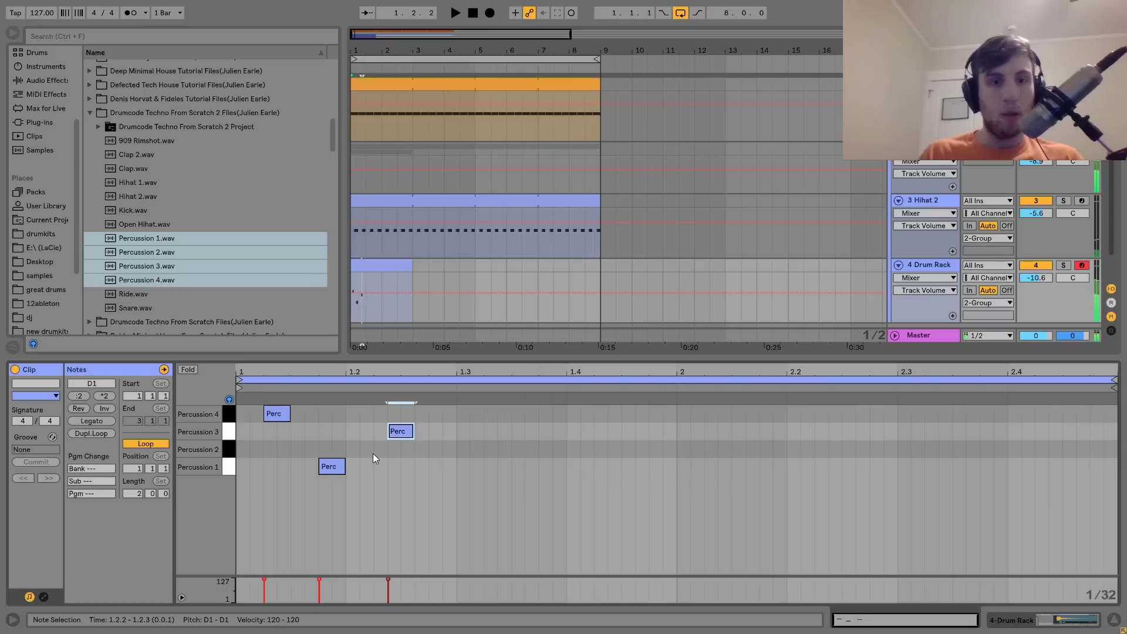
key(Right)
Duplicate the Percussion 3 note to 1.2.4 and, with the loop playing, move the copy to Percussion 2
key(ctrl+d)
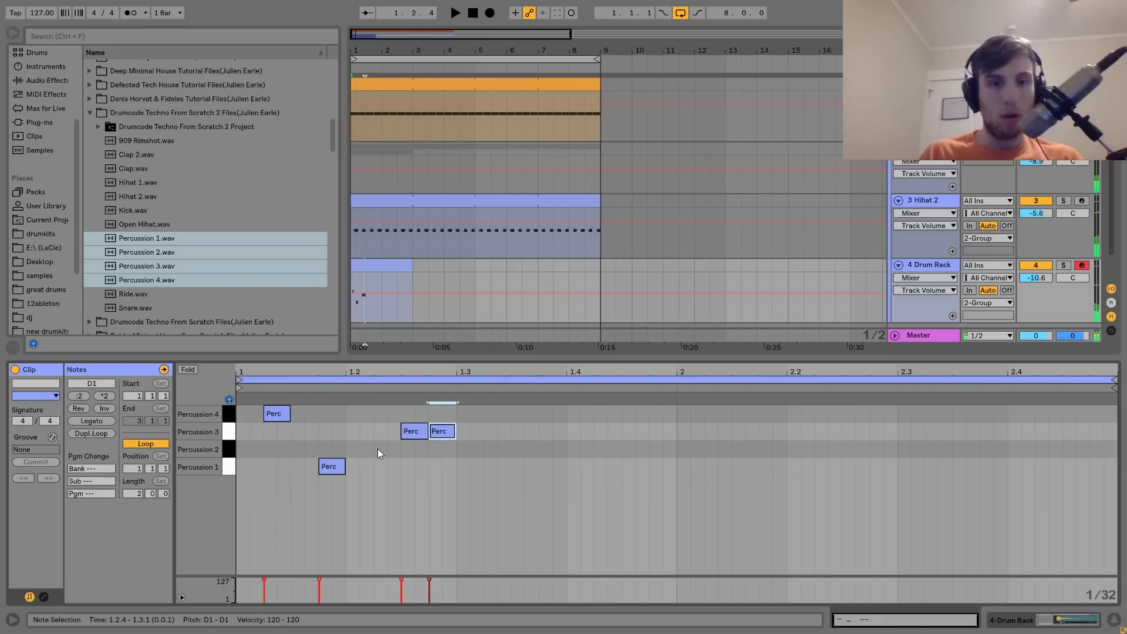
key(Up)
key(space)
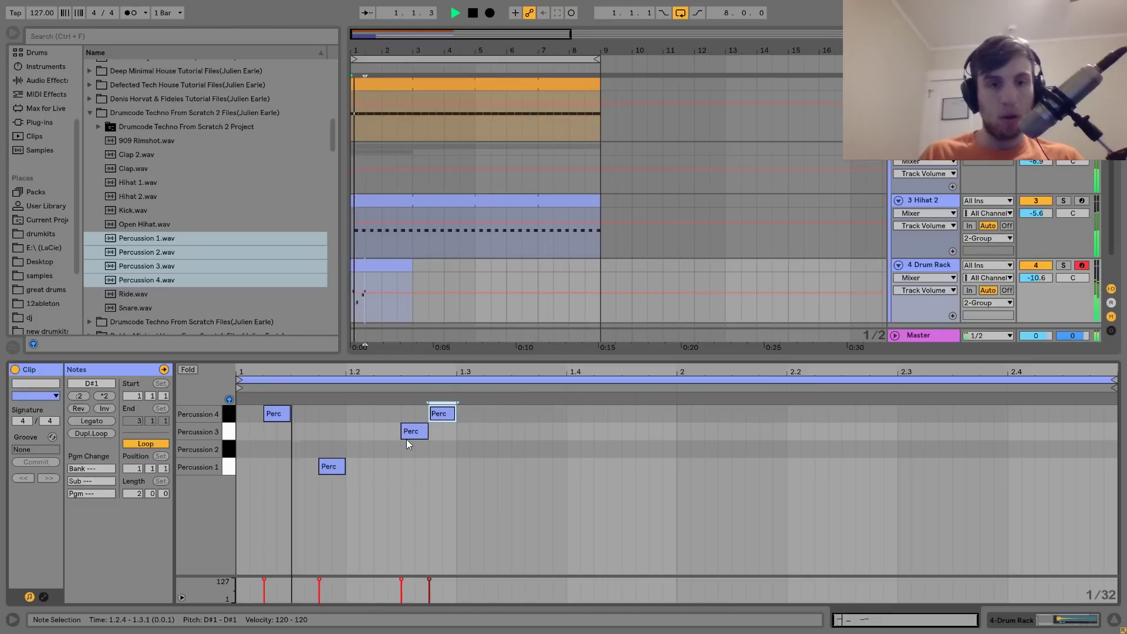
key(Down)
key(Down)
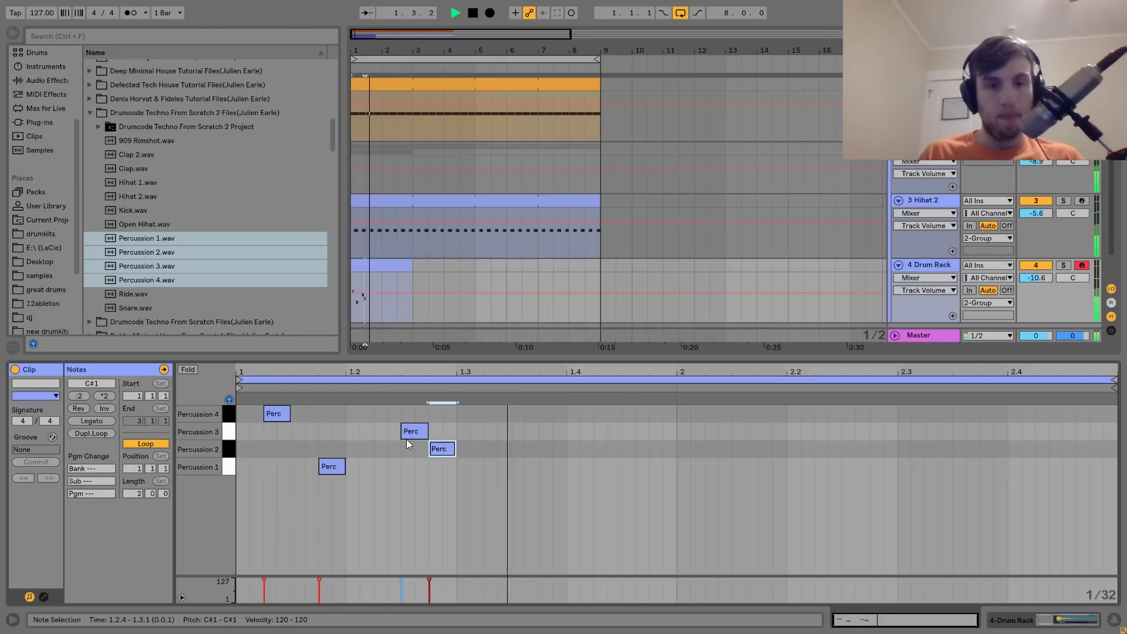
Duplicate the Percussion 2 note to 1.3.2 and try it on other pads during playback, settling on Percussion 3
key(ctrl+d)
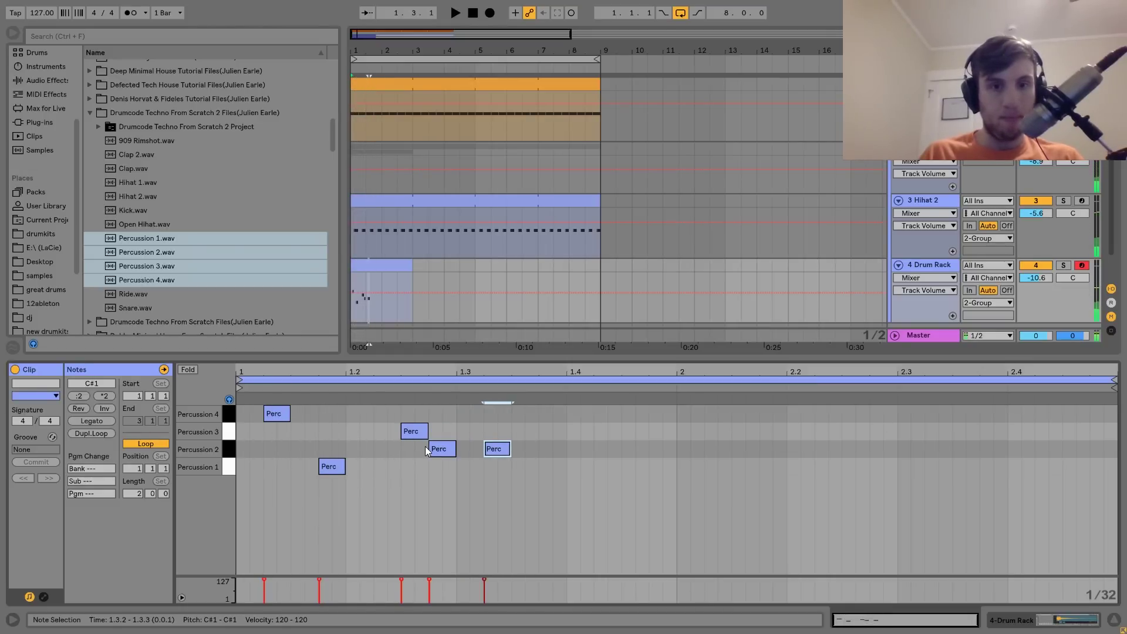
key(Down)
key(space)
key(Up)
key(Up)
key(Up)
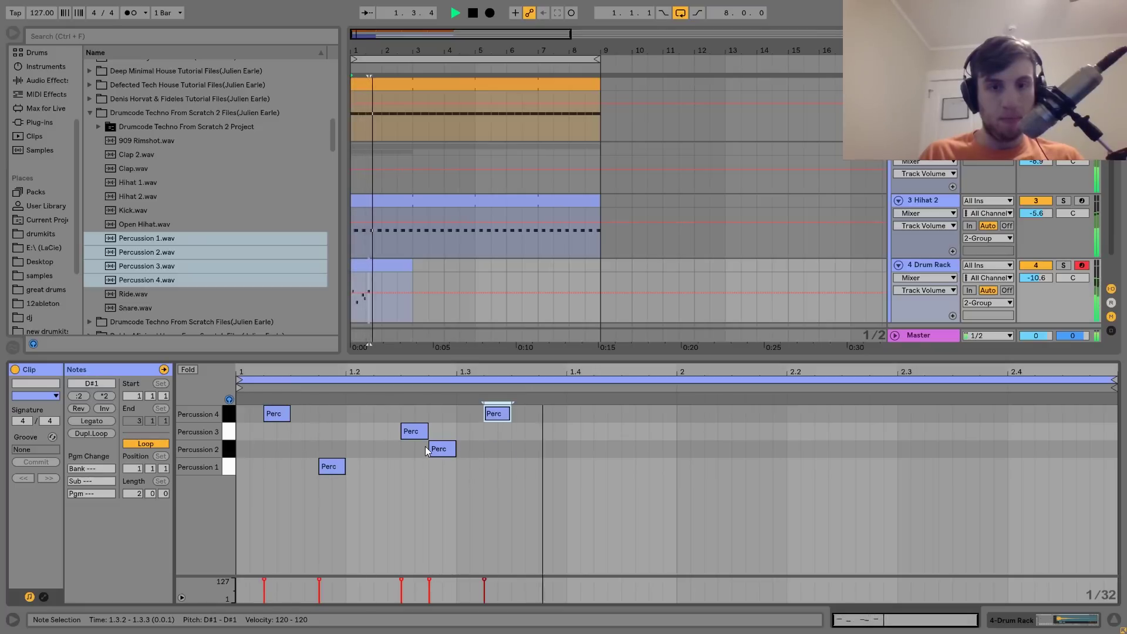
key(Down)
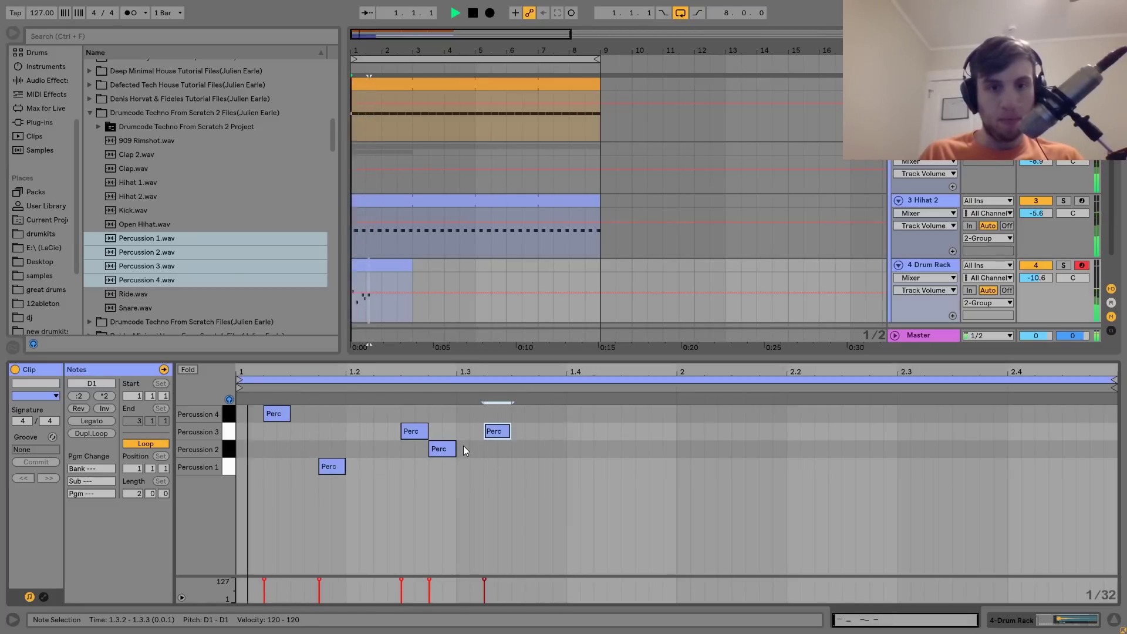
Duplicate the Percussion 3 note at 1.3.2 and place the copy directly beneath it on Percussion 2
key(ctrl+d)
key(Up)
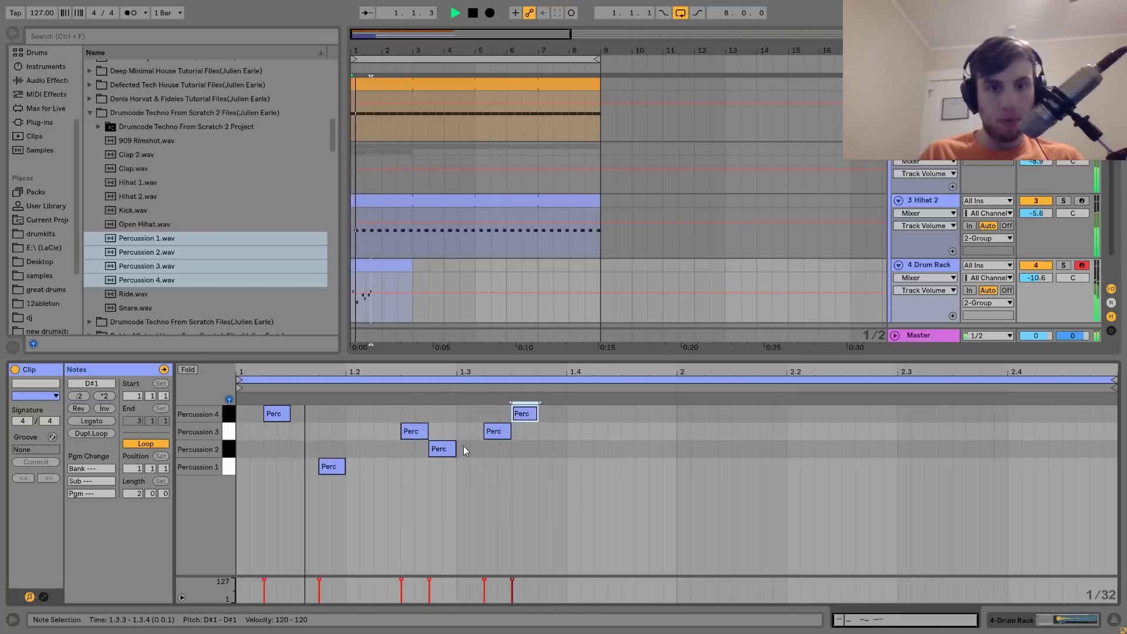
key(Down)
key(Down)
key(Left)
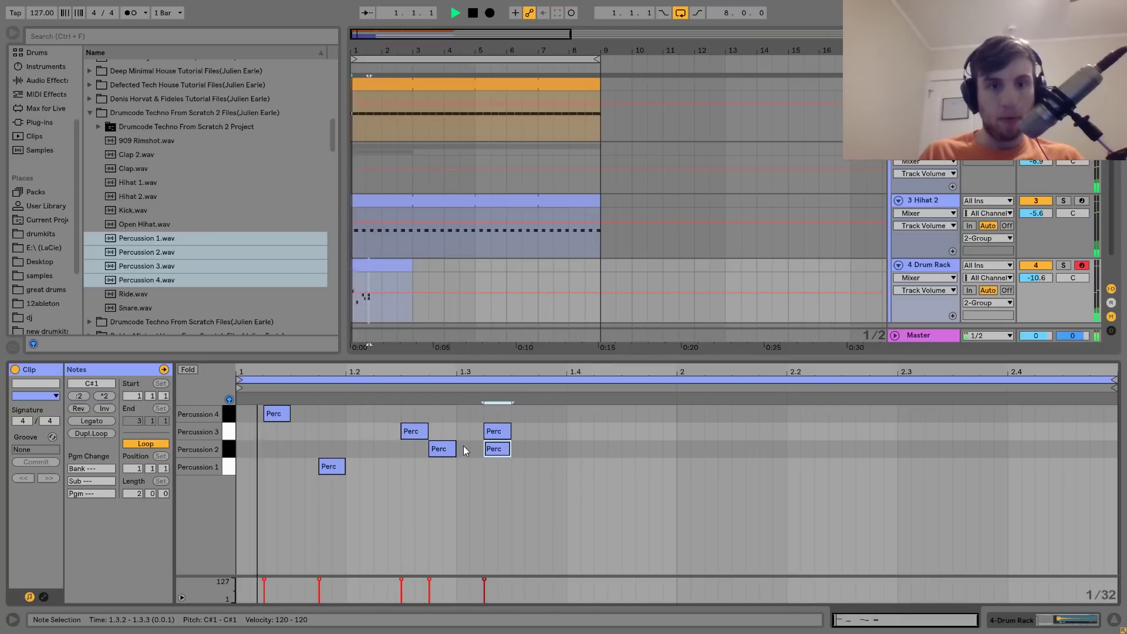
Move the Percussion 3 note at 1.3.2 to Percussion 4 at 1.3.3, and place a duplicate on Percussion 2 at 1.3.4
click(494, 434)
key(Right)
key(Right)
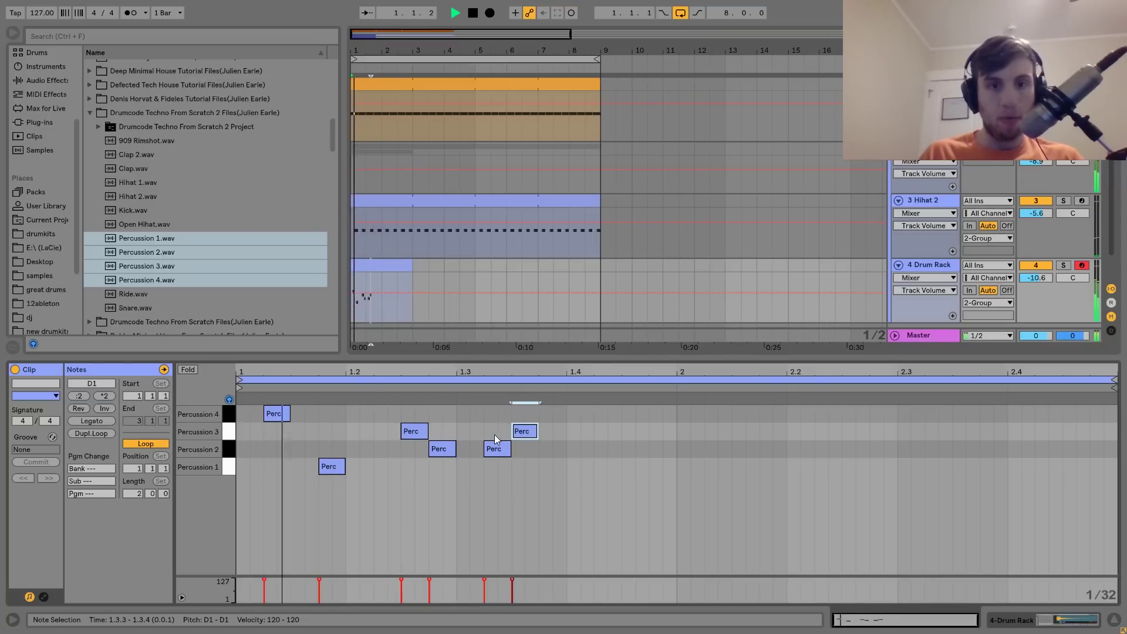
key(ctrl+d)
key(Down)
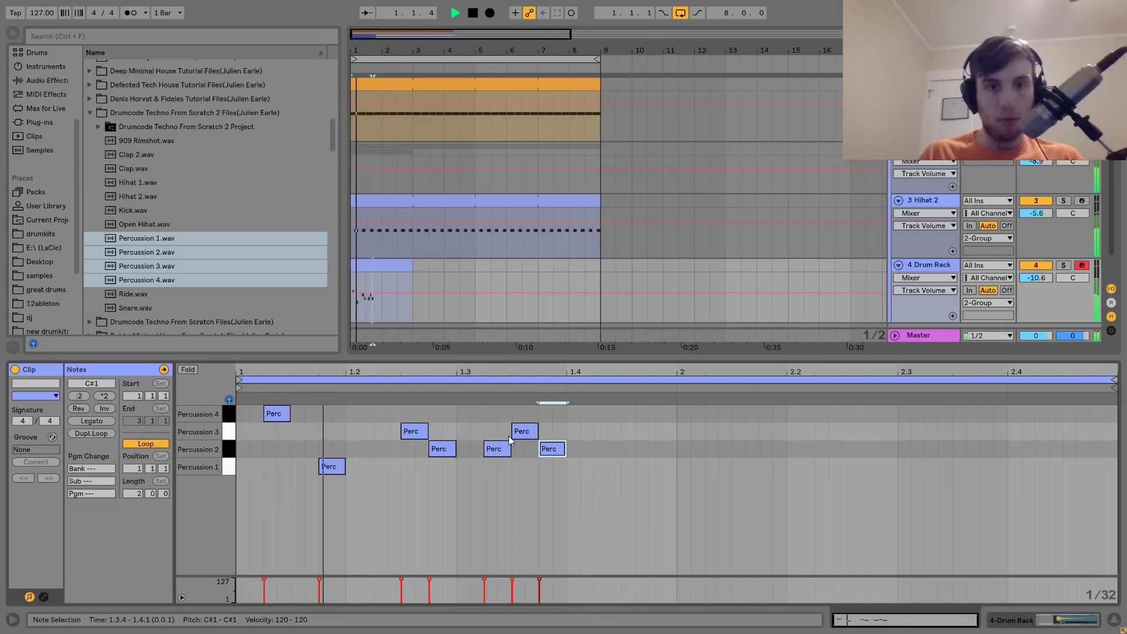
click(525, 436)
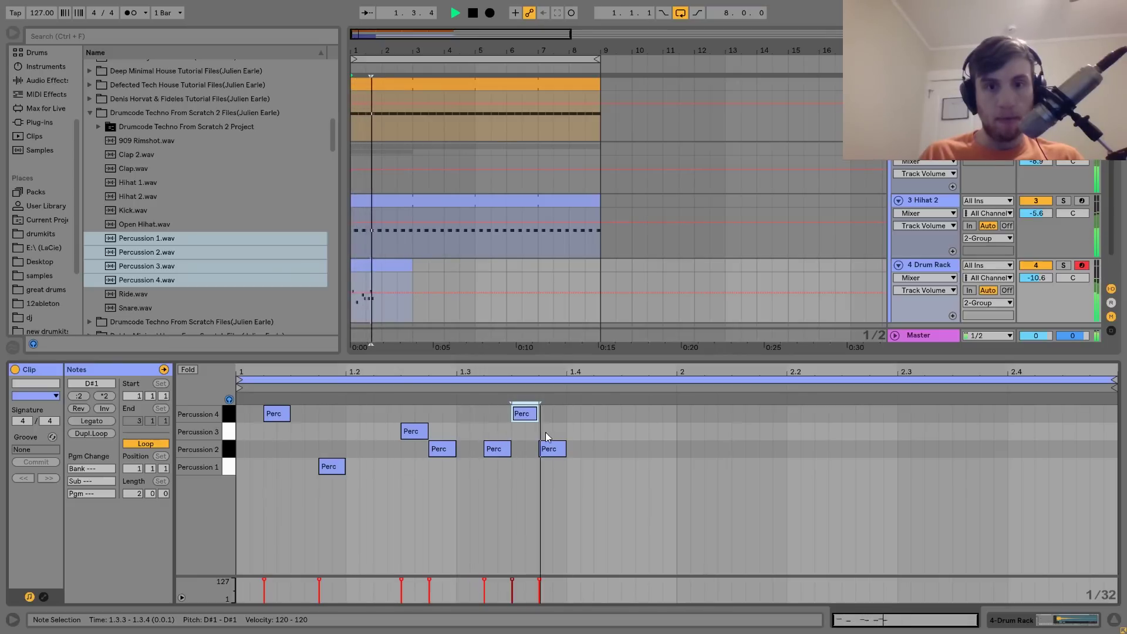
Add a note on Percussion 3 near the end of bar 1 and shift it to 1.4.3
double_click(655, 430)
key(space)
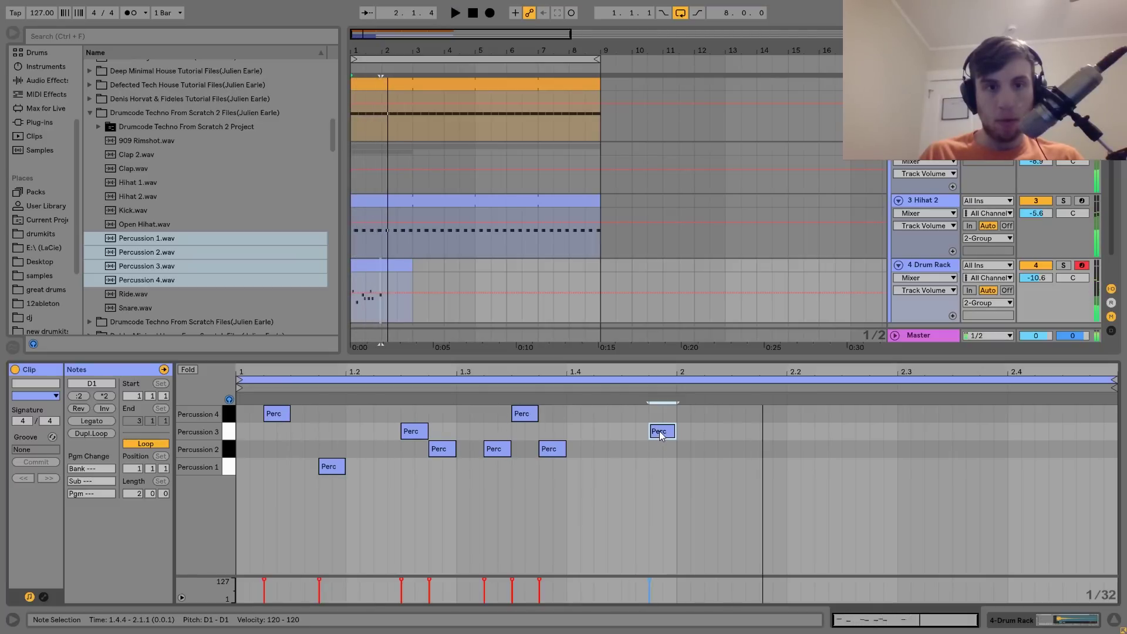
key(Left)
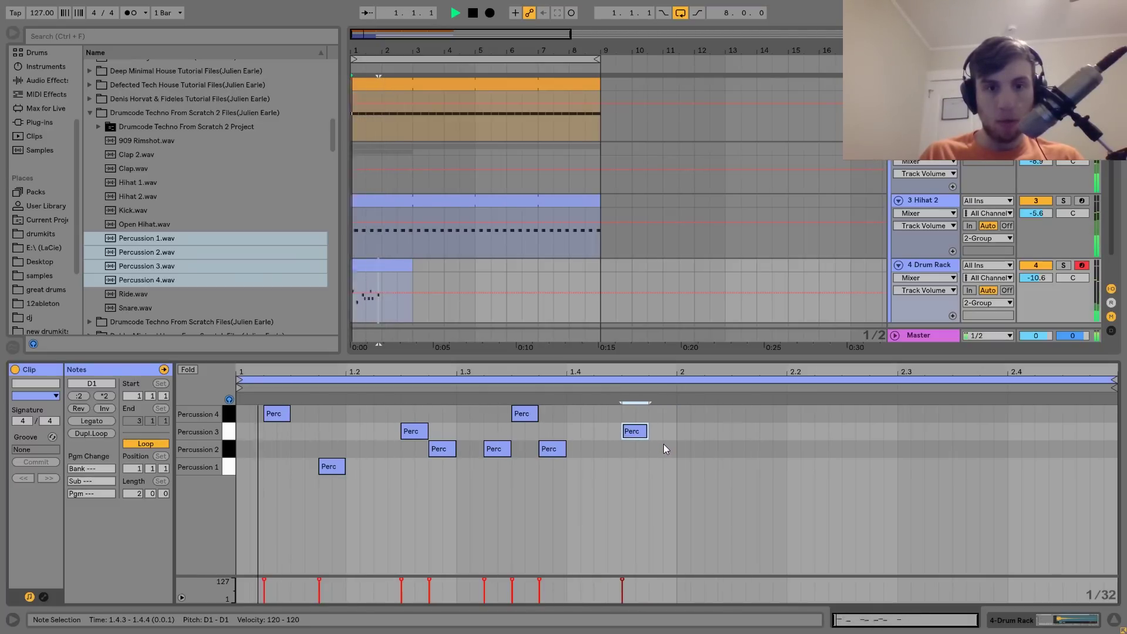
Duplicate all of the percussion notes in bar 1 into bar 2 of the clip and play the pattern
drag(677, 474, 220, 361)
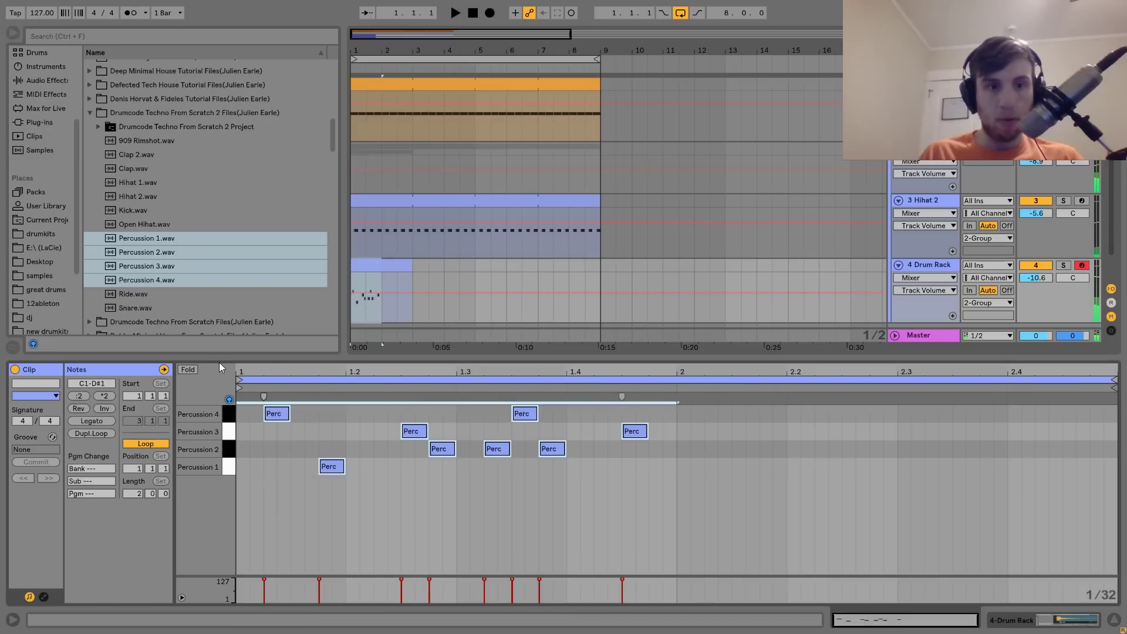
key(ctrl+d)
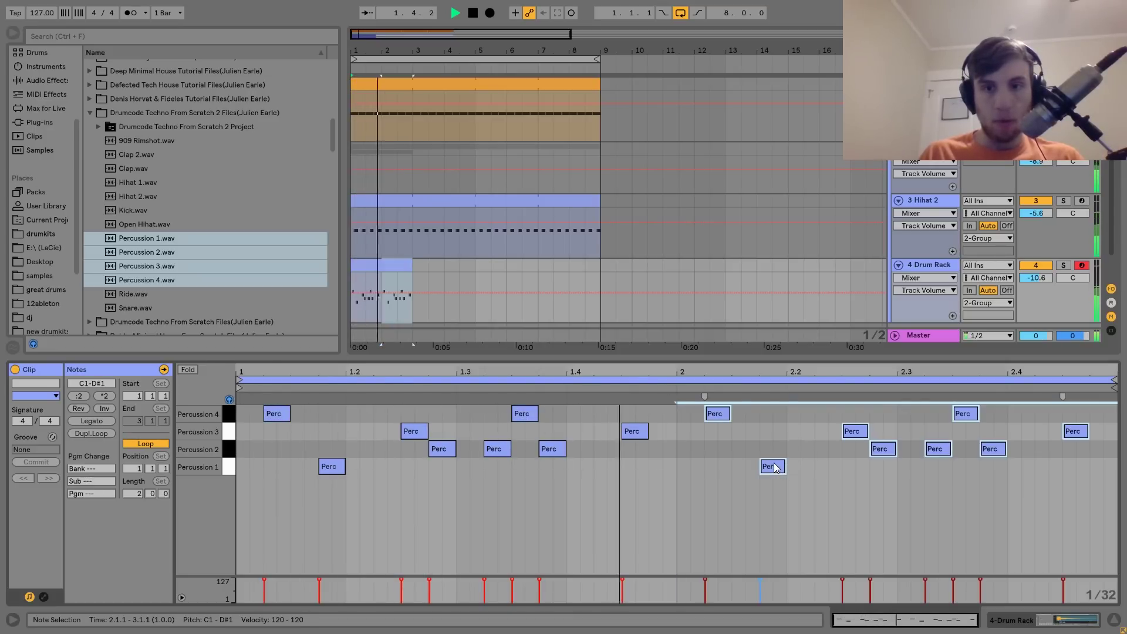
key(space)
Extend the Drum Rack clip to the start of bar 9 and play the loop
click(932, 270)
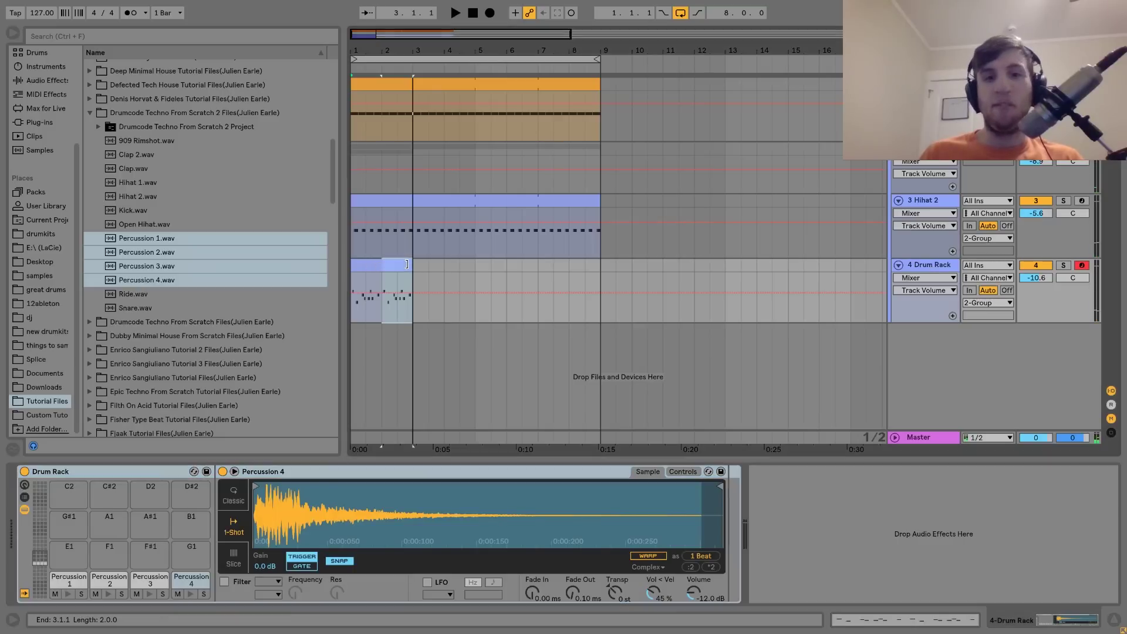
drag(412, 265, 601, 264)
key(space)
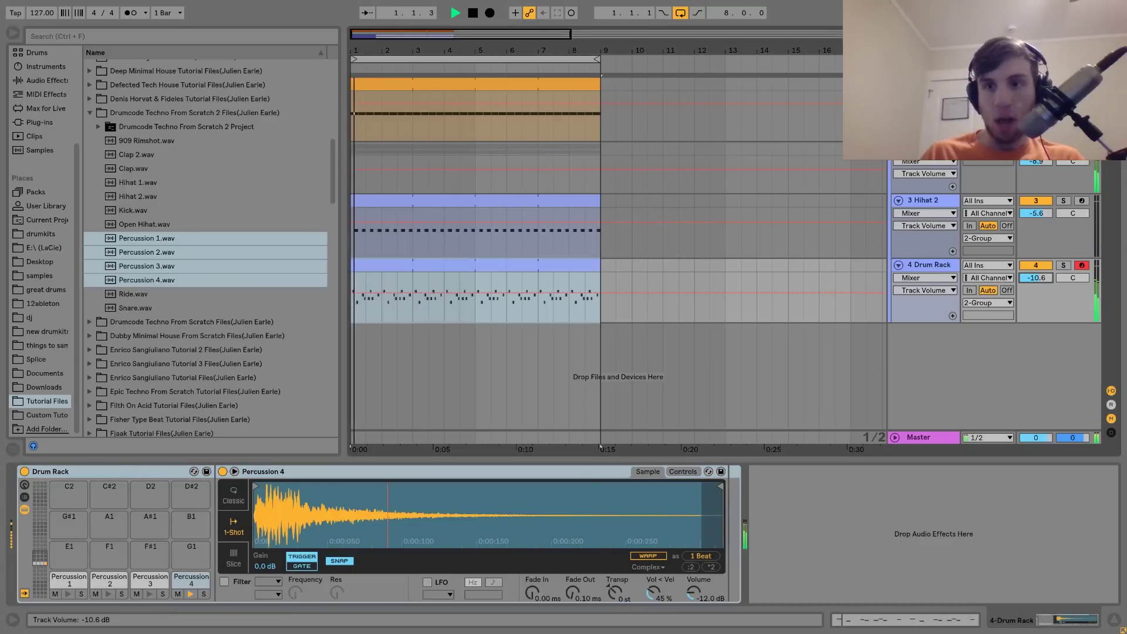
Set the Drum Rack track's volume to -12.0 dB and solo the track
drag(1036, 277, 1036, 284)
click(1063, 265)
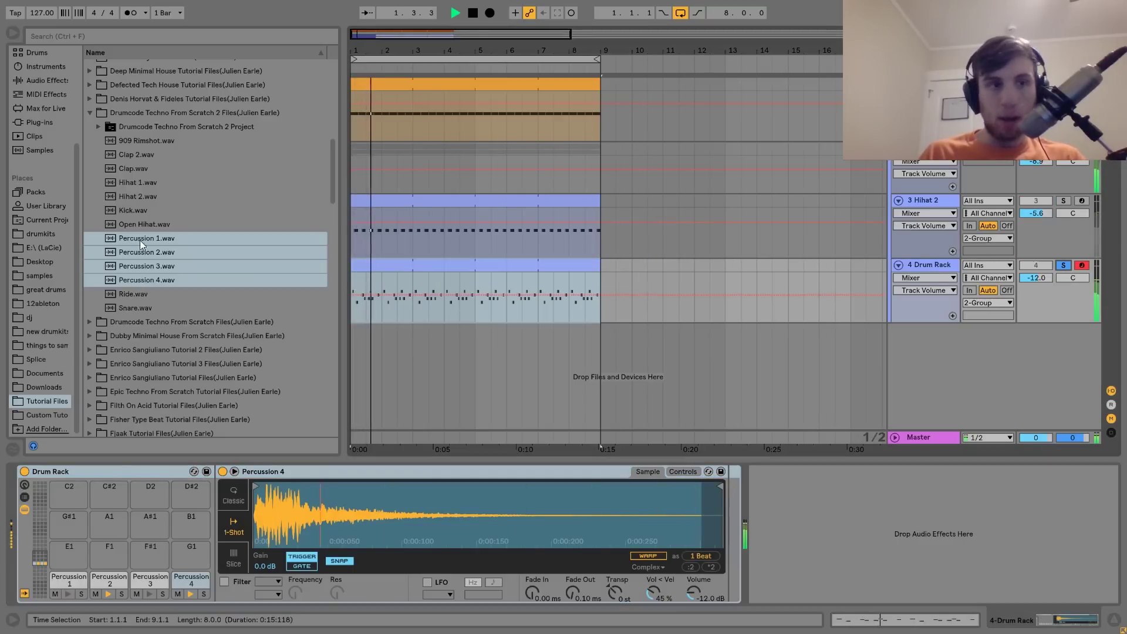
Add Echo to the Drum Rack track, with both sync modes set to Notes and Dry/Wet at 6.3 %
click(38, 78)
drag(116, 166, 463, 262)
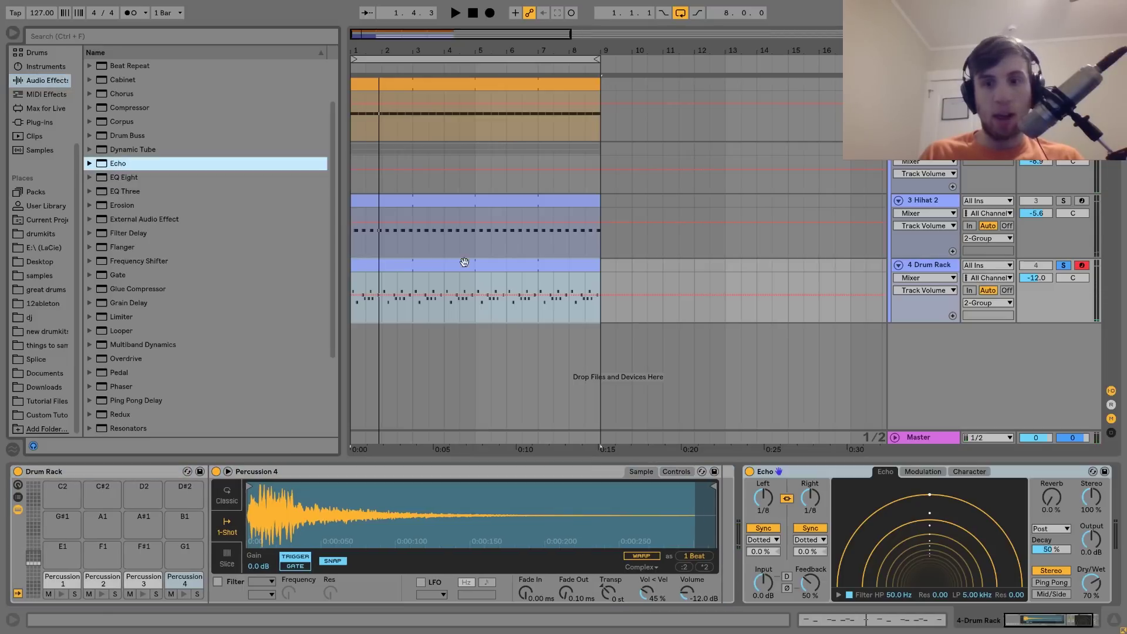
click(809, 539)
click(808, 550)
key(space)
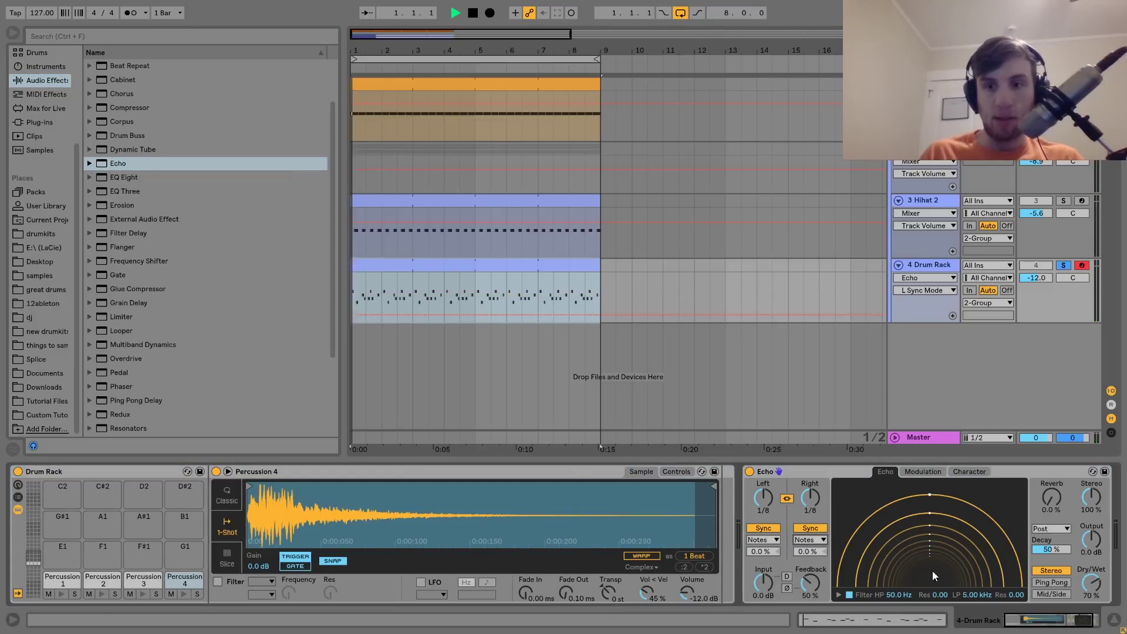
mouse_move(1091, 583)
mouse_down()
mouse_move(1091, 611)
mouse_move(1091, 594)
mouse_up()
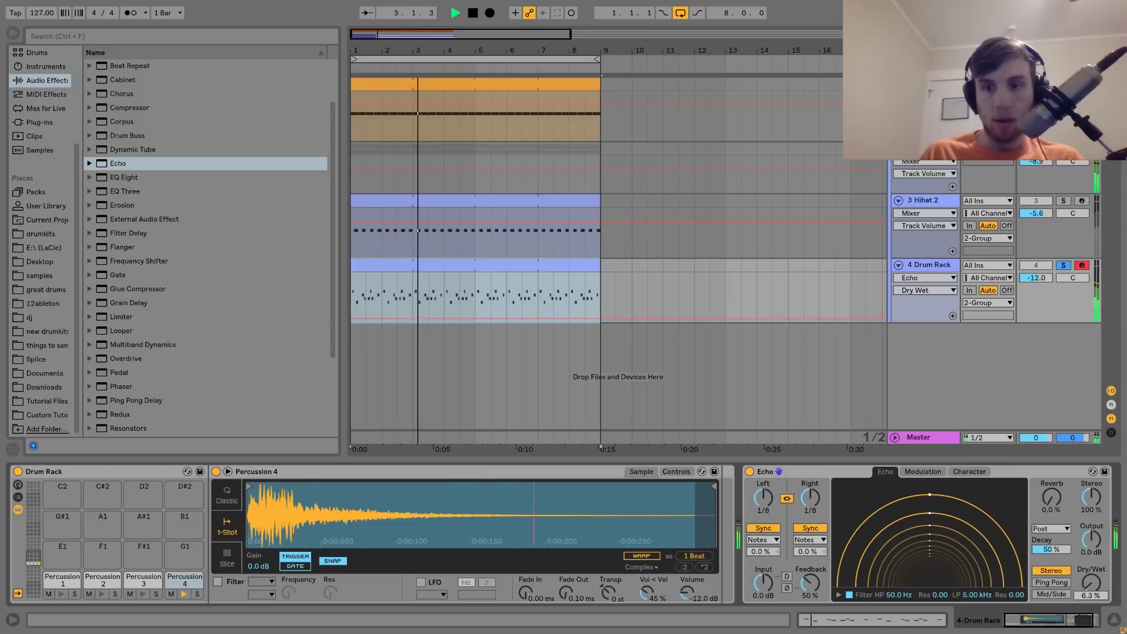
Add a Saturator after the Echo, with Drive at 4.50 dB and Base at 10.1
scroll(137, 396, down, 3)
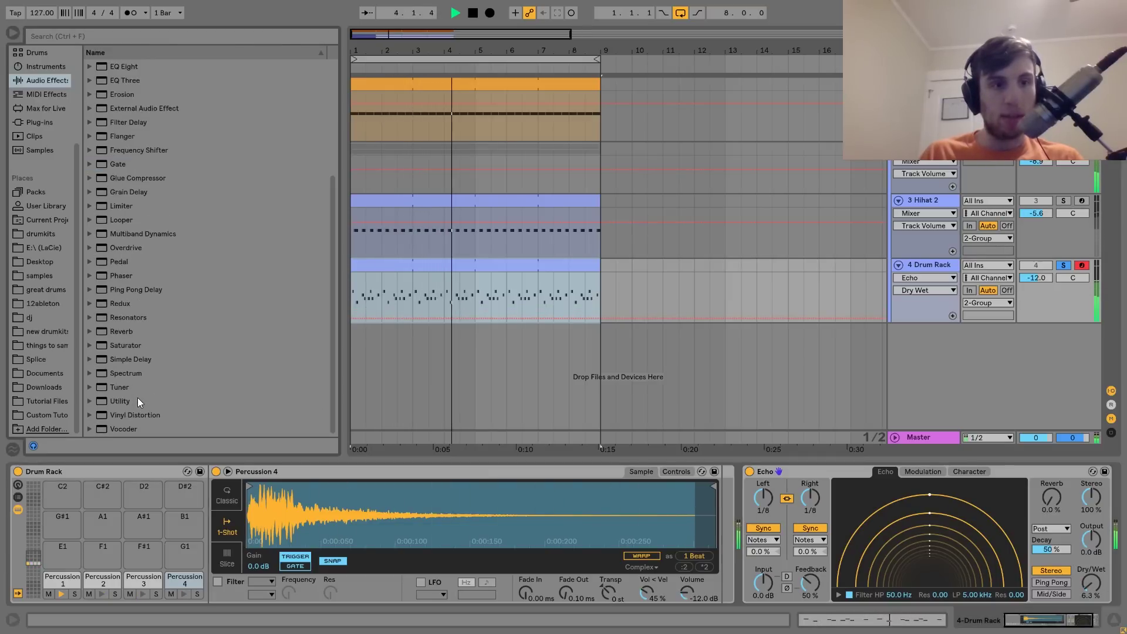
click(115, 345)
double_click(115, 345)
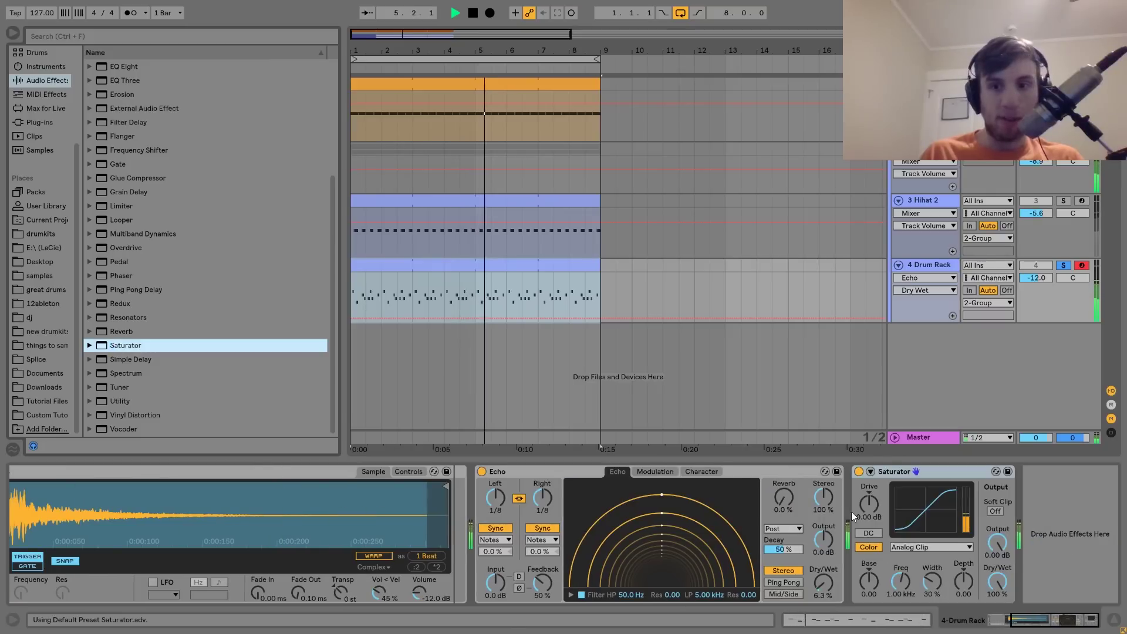
drag(875, 592, 874, 594)
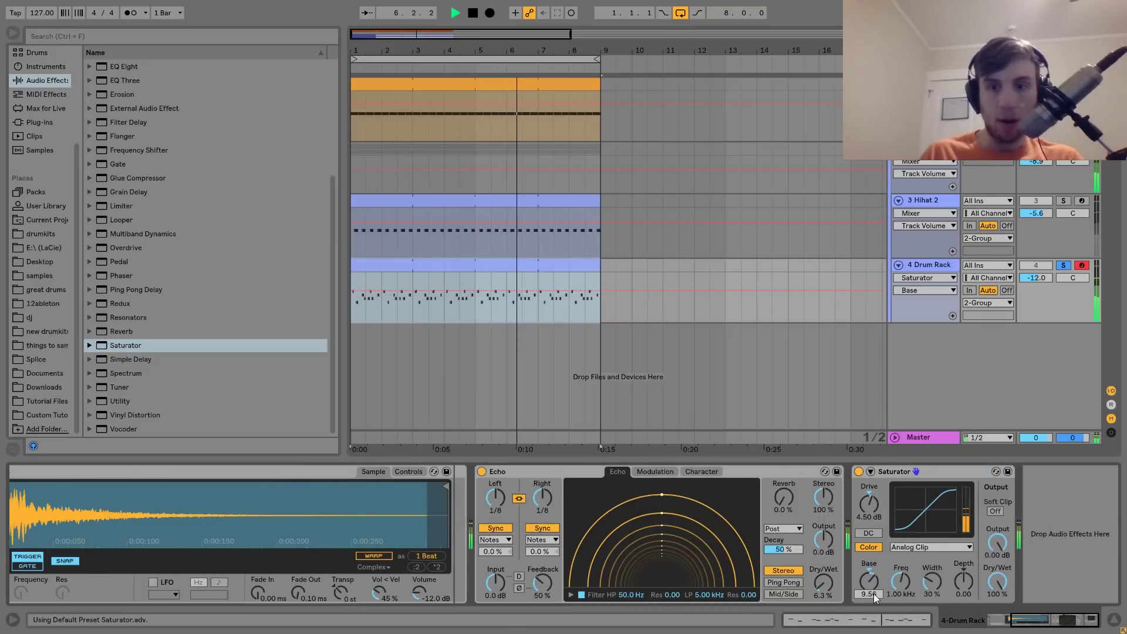
Take the Drum Rack track out of solo and set its volume to -15.4 dB against the full groove
click(1063, 265)
key(space)
drag(1041, 276, 1035, 274)
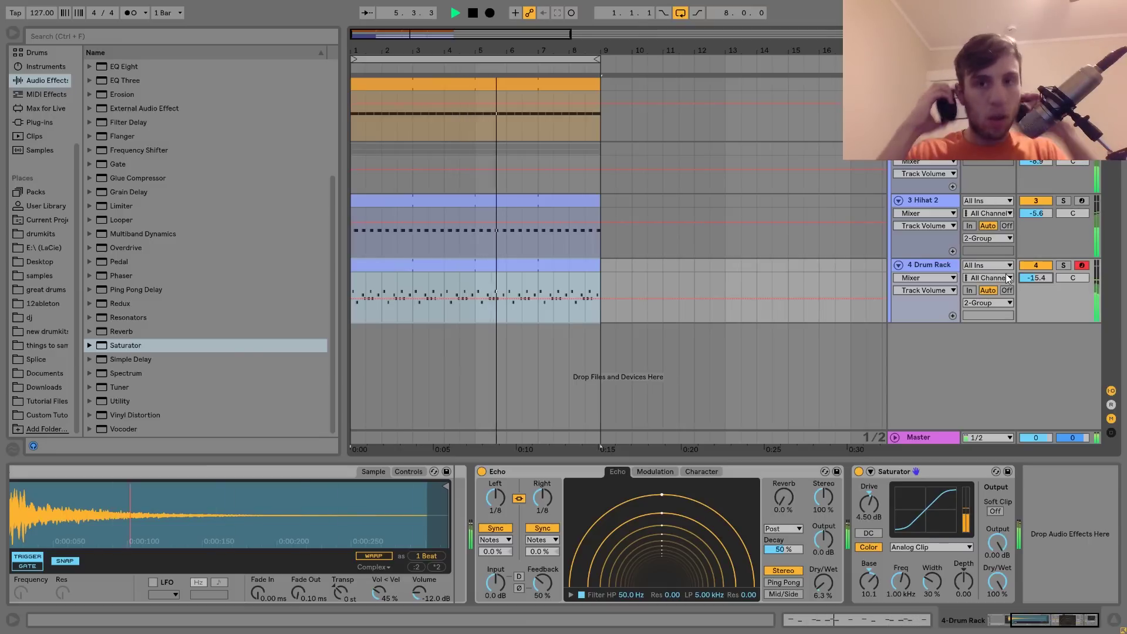
Set the Hihat 2 track's volume to -5.2 dB while checking the group's balance and devices during playback
click(918, 150)
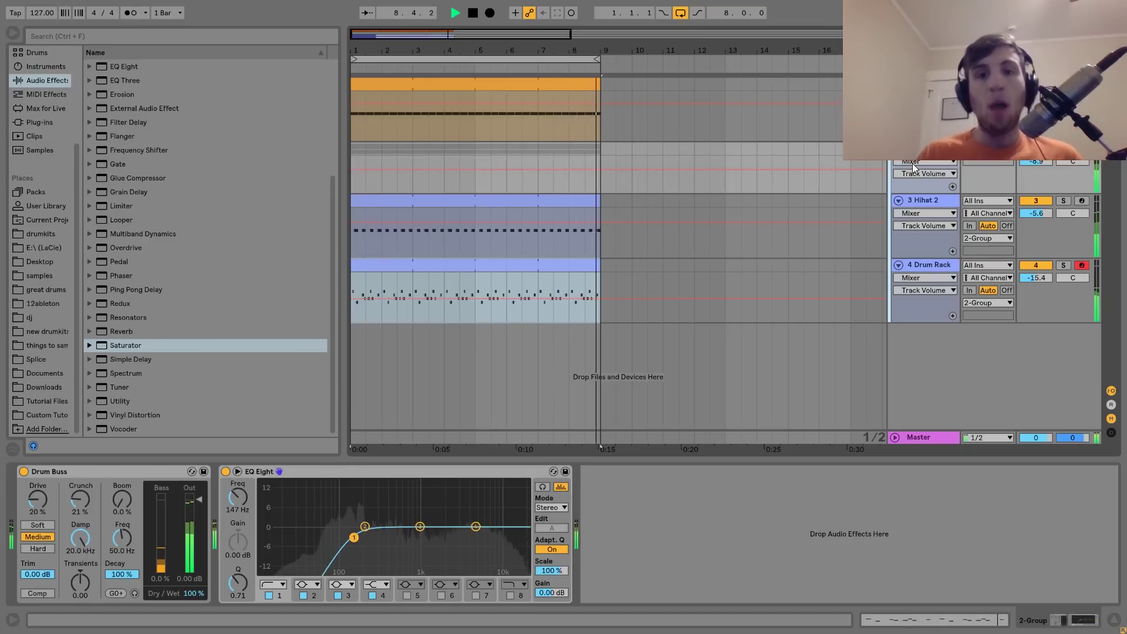
key(space)
click(916, 200)
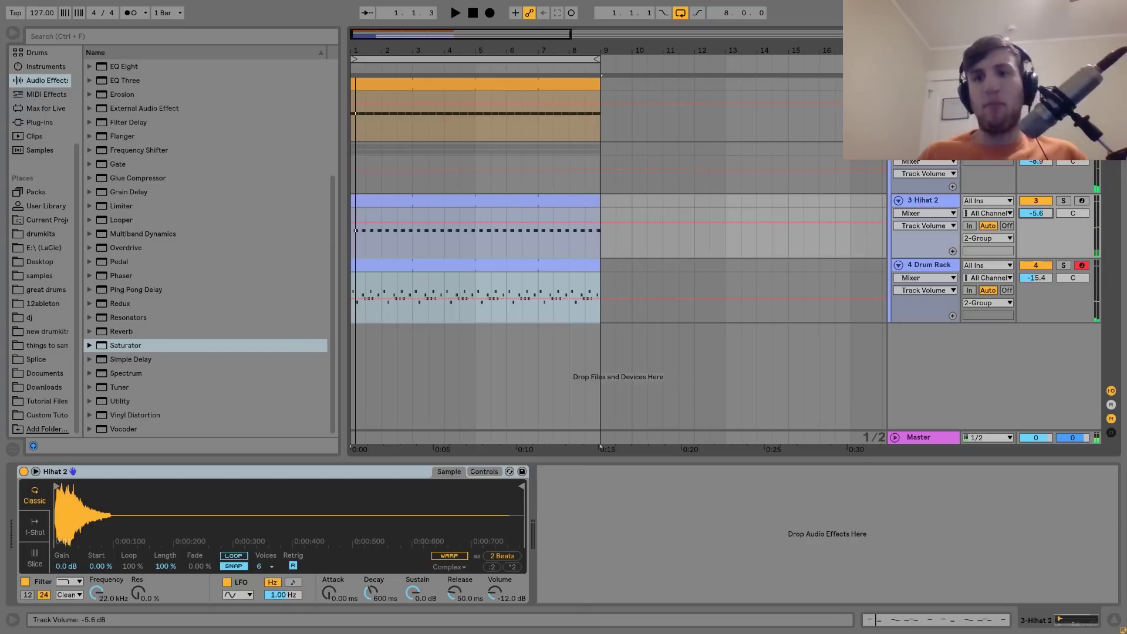
key(space)
drag(1036, 216, 1034, 213)
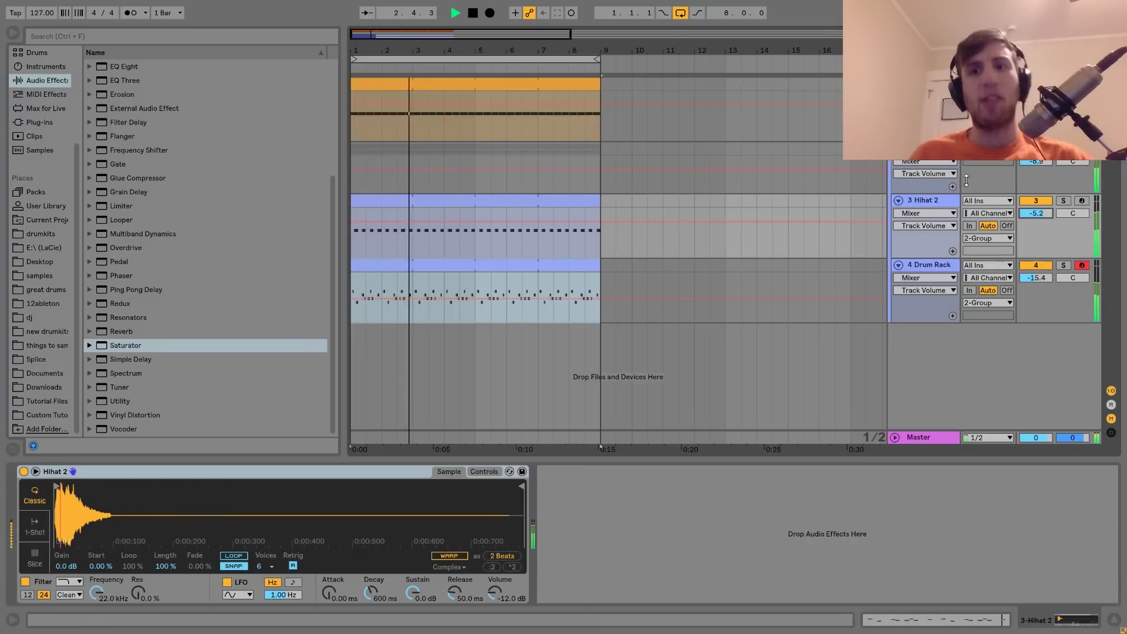
click(925, 148)
key(space)
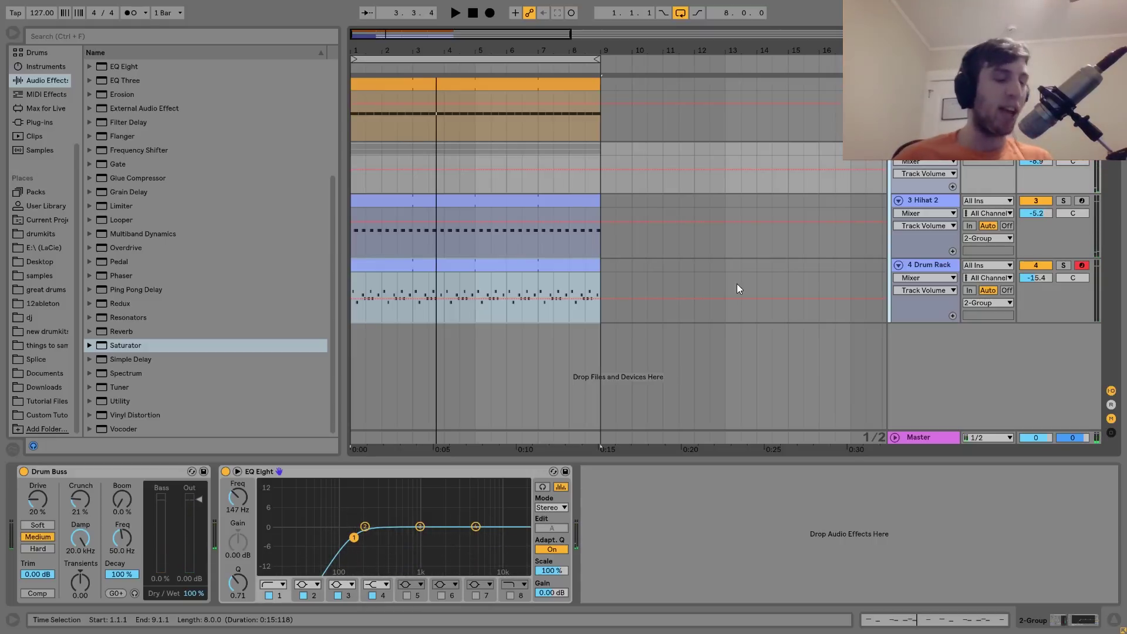
key(space)
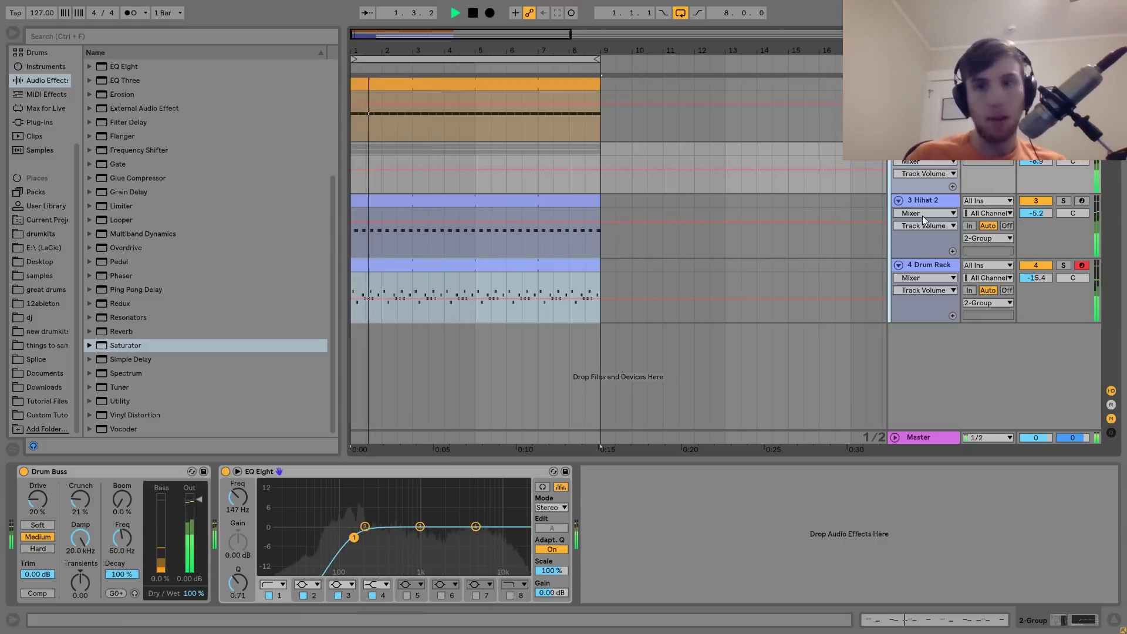
Insert a MIDI track below Hihat 2 and load 909 Rimshot.wav from the tutorial files onto it
click(922, 197)
key(ctrl+shift+t)
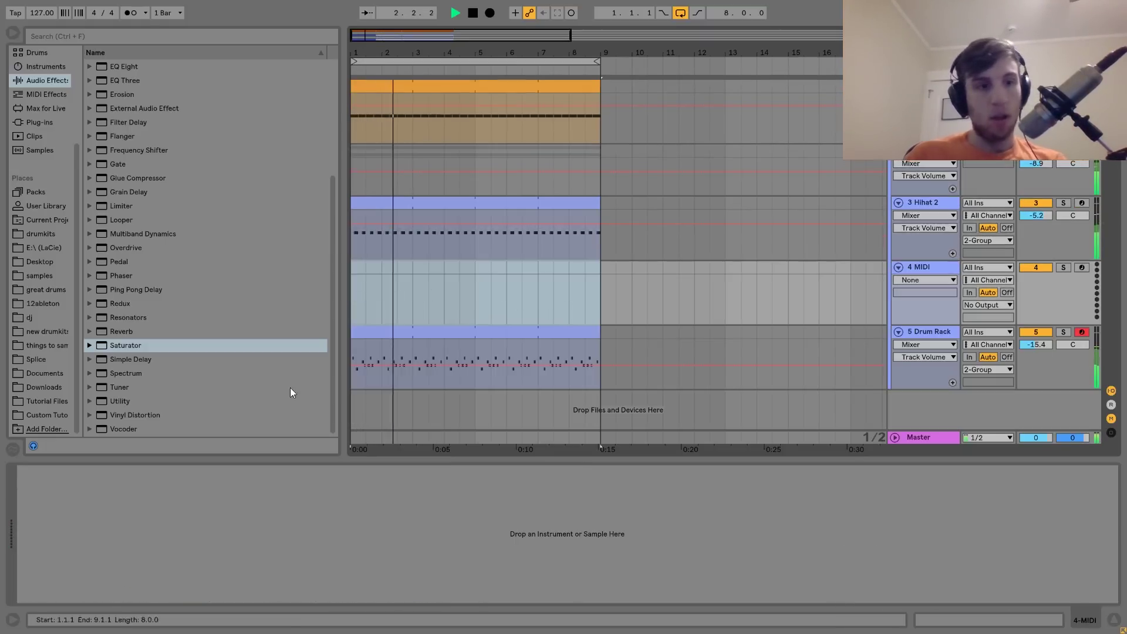
key(space)
click(47, 401)
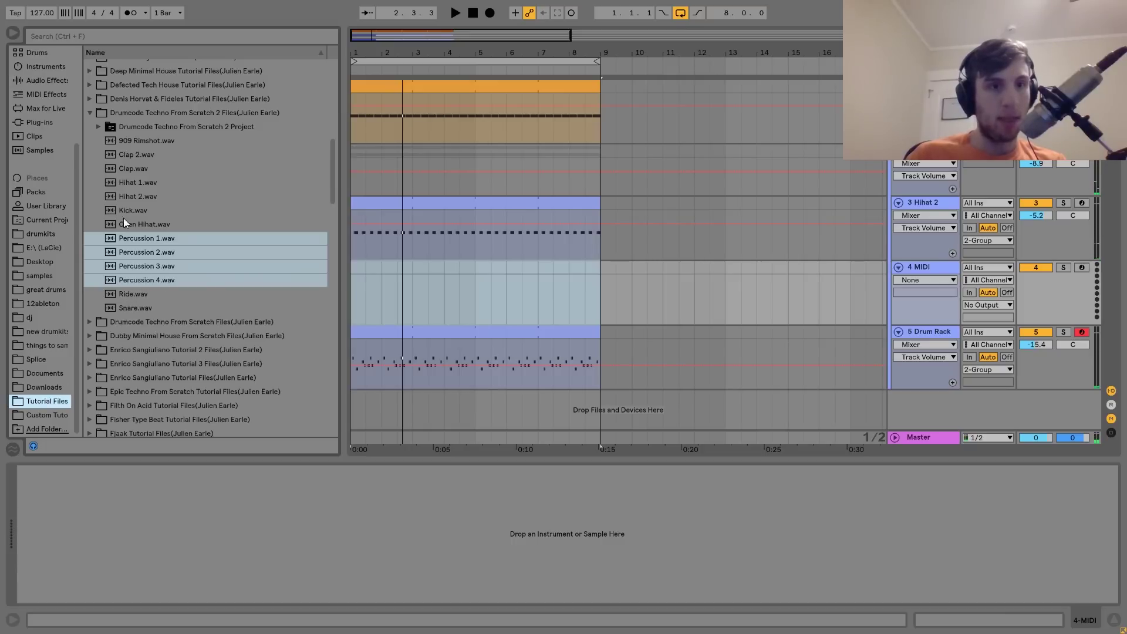
click(125, 144)
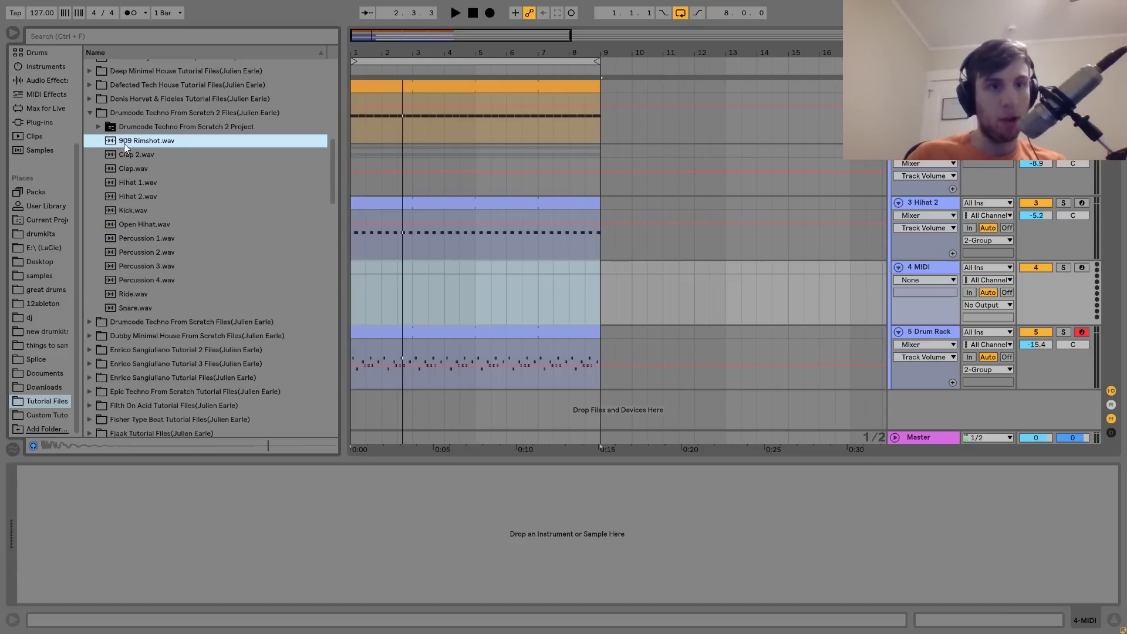
double_click(125, 141)
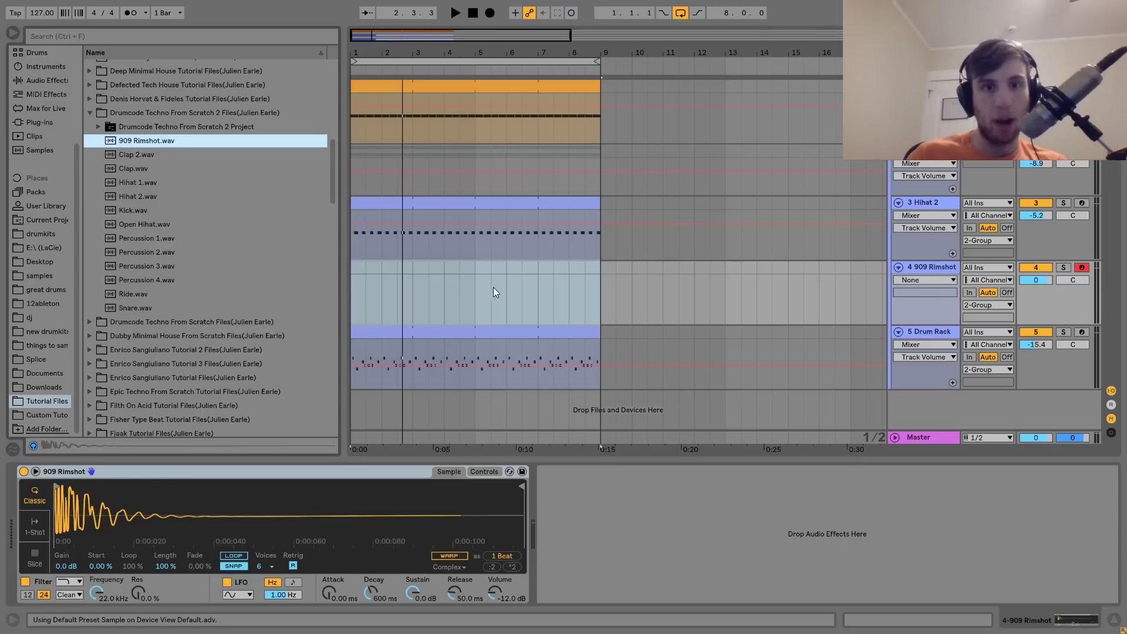
Create a four-bar clip on the 909 Rimshot track with C3 notes at 1.2.2, 2.2.2, 3.2.2 and 4.2.2
drag(477, 265, 330, 273)
key(ctrl+shift+m)
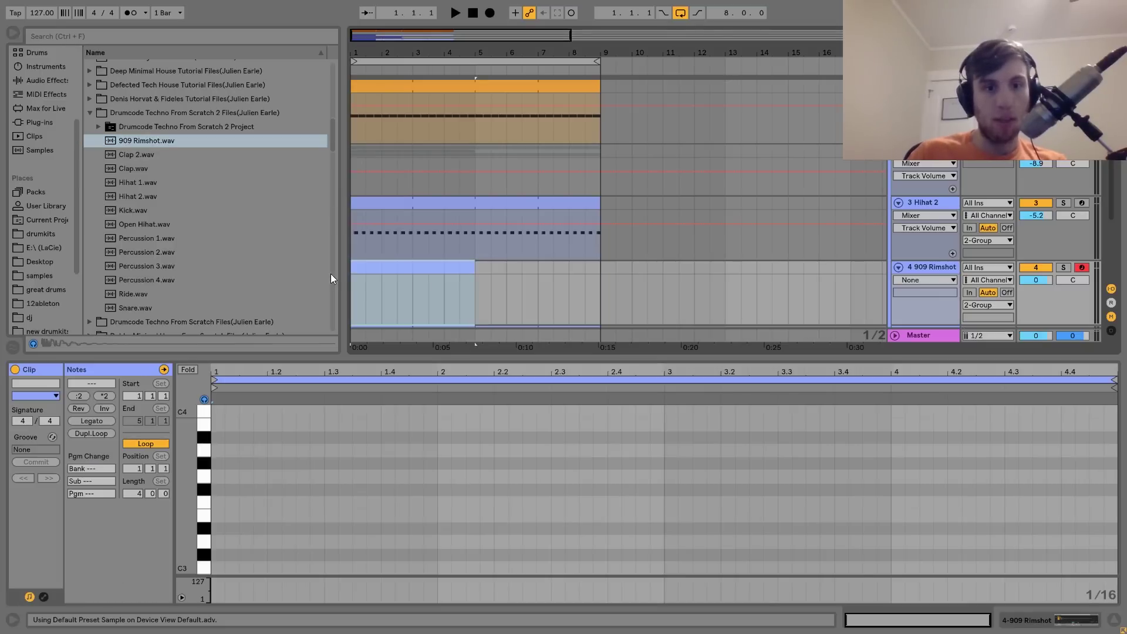
double_click(285, 566)
key(space)
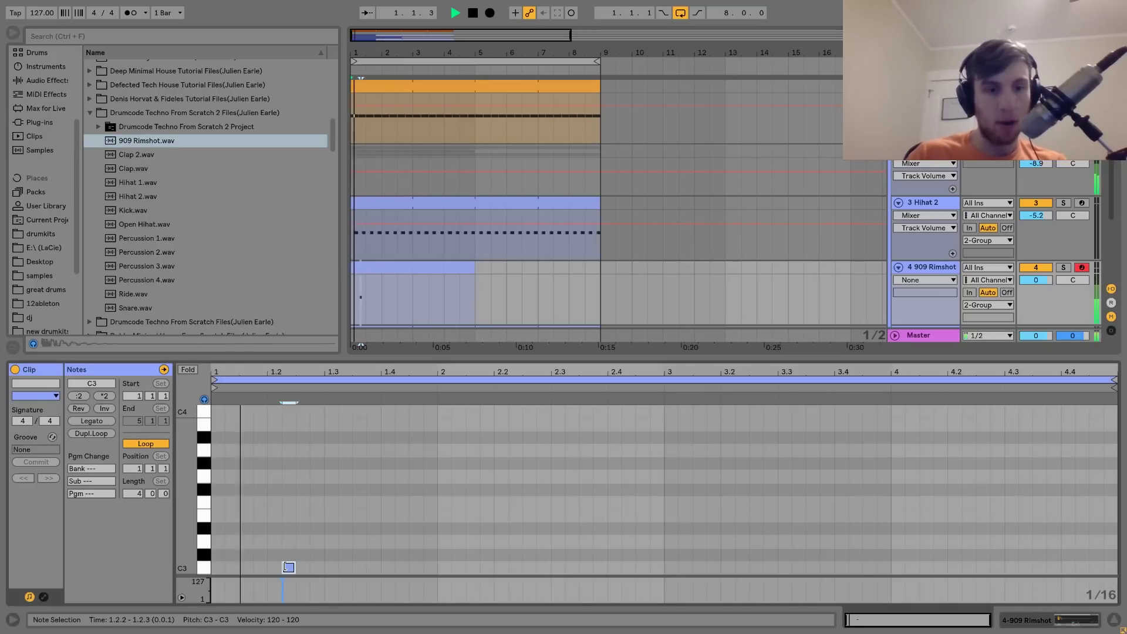
key(space)
double_click(519, 568)
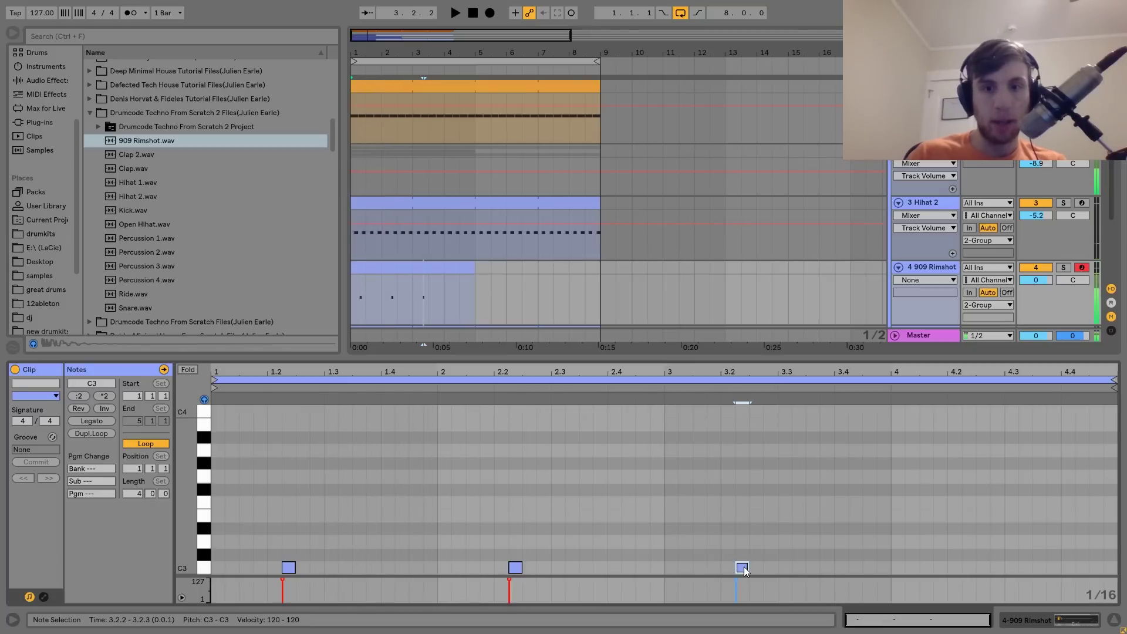
double_click(968, 567)
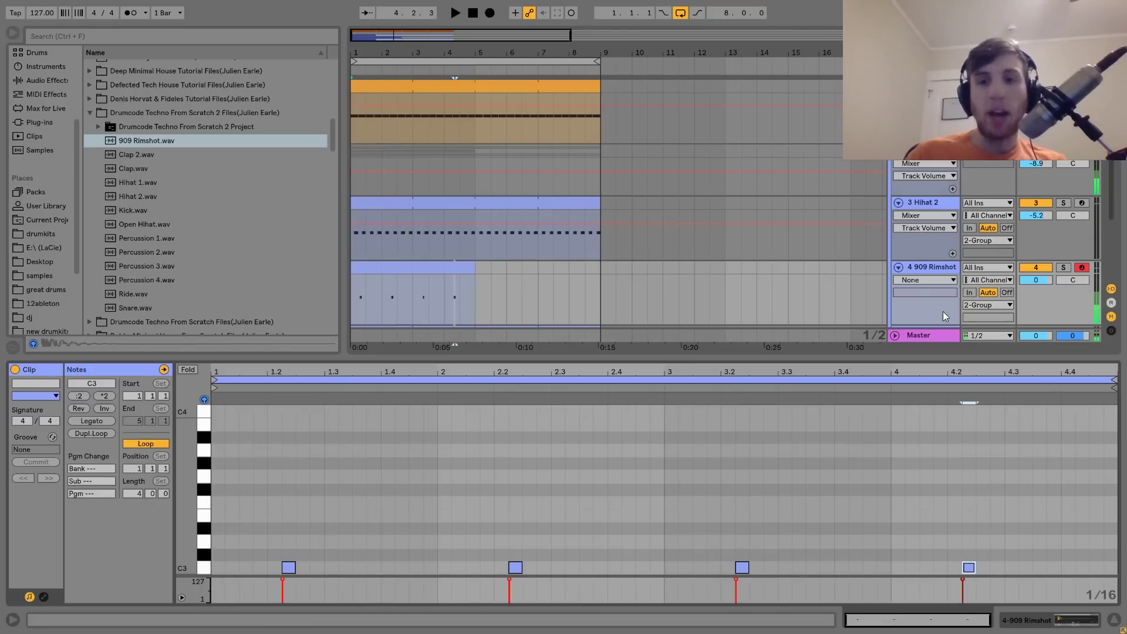
Extend the 909 Rimshot clip to the start of bar 9
click(924, 267)
drag(475, 267, 593, 269)
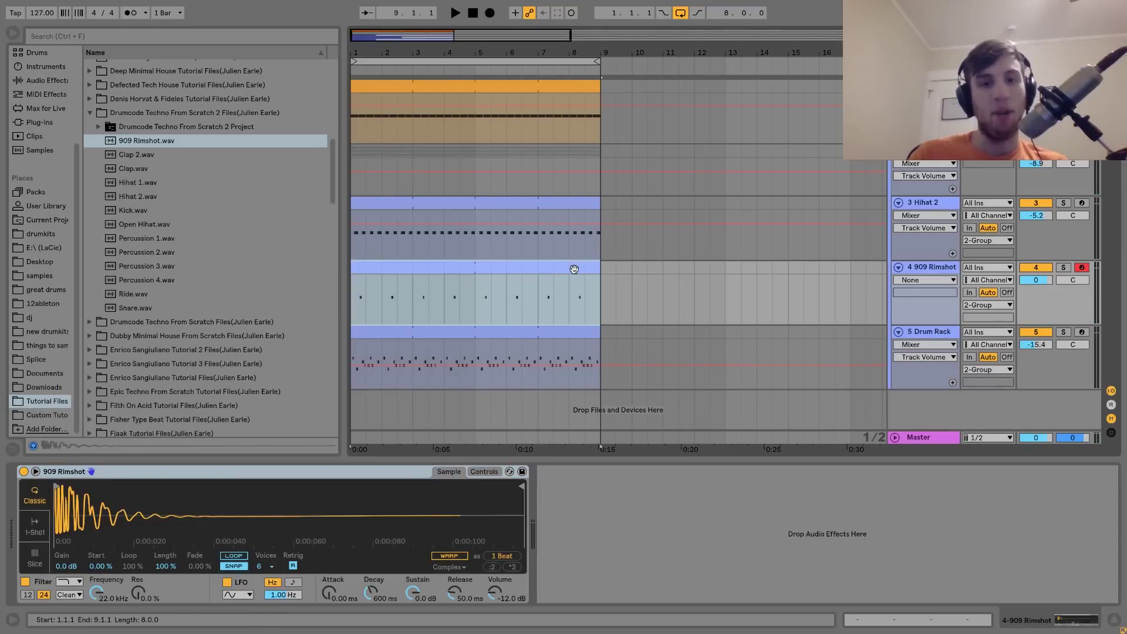
Review where the rimshot notes sit relative to the second beat of each bar, and reopen the rimshot track's sampler
click(574, 268)
click(288, 568)
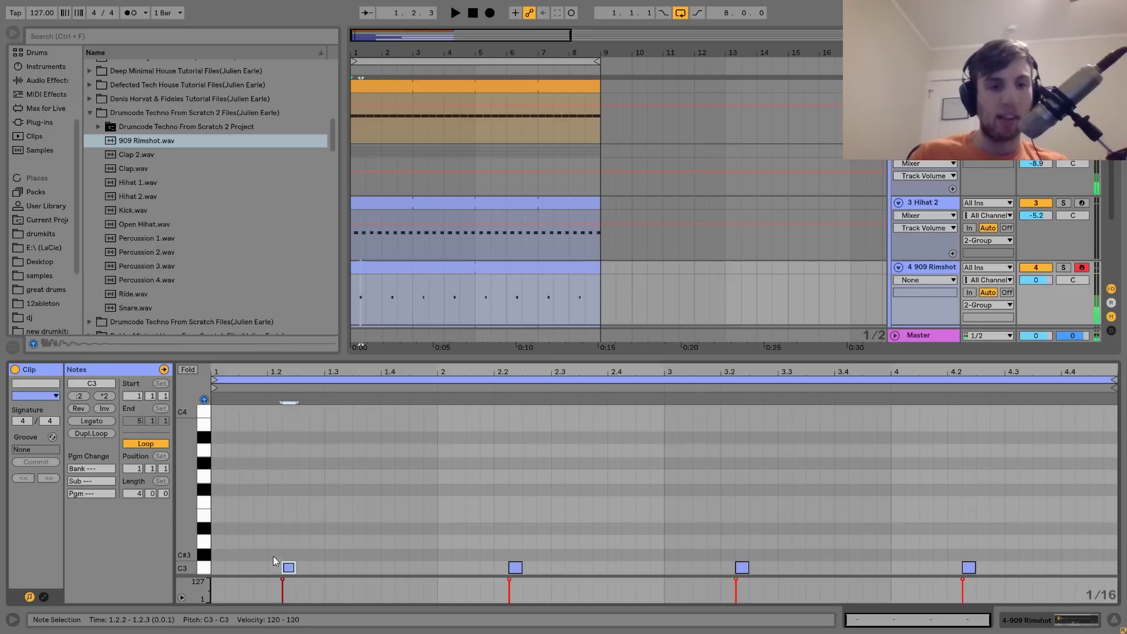
click(265, 495)
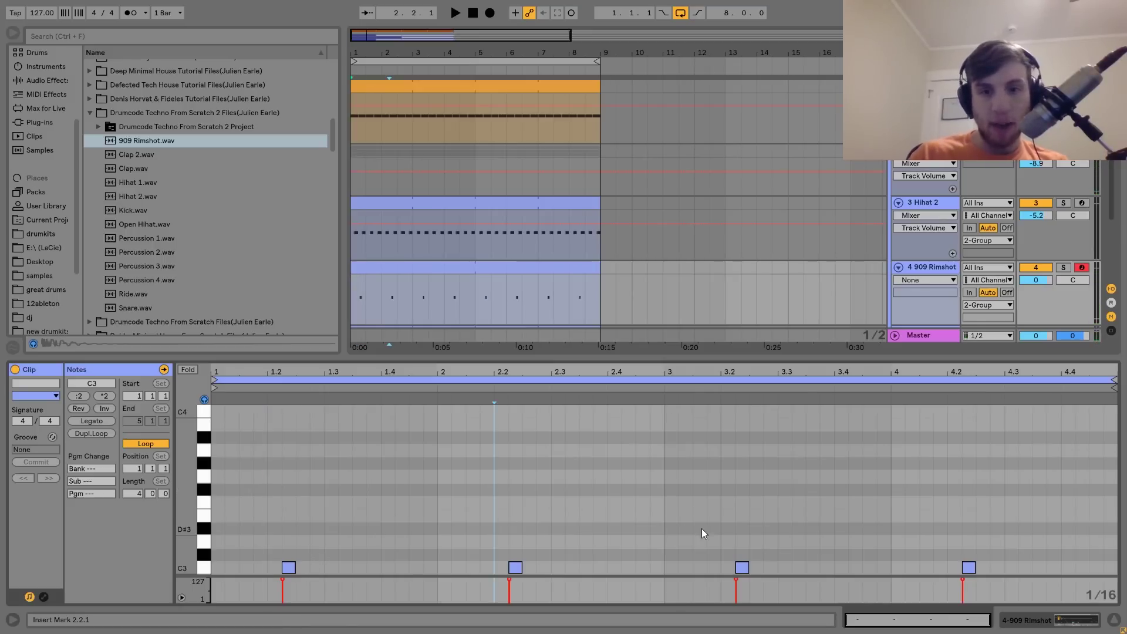
click(718, 531)
click(950, 528)
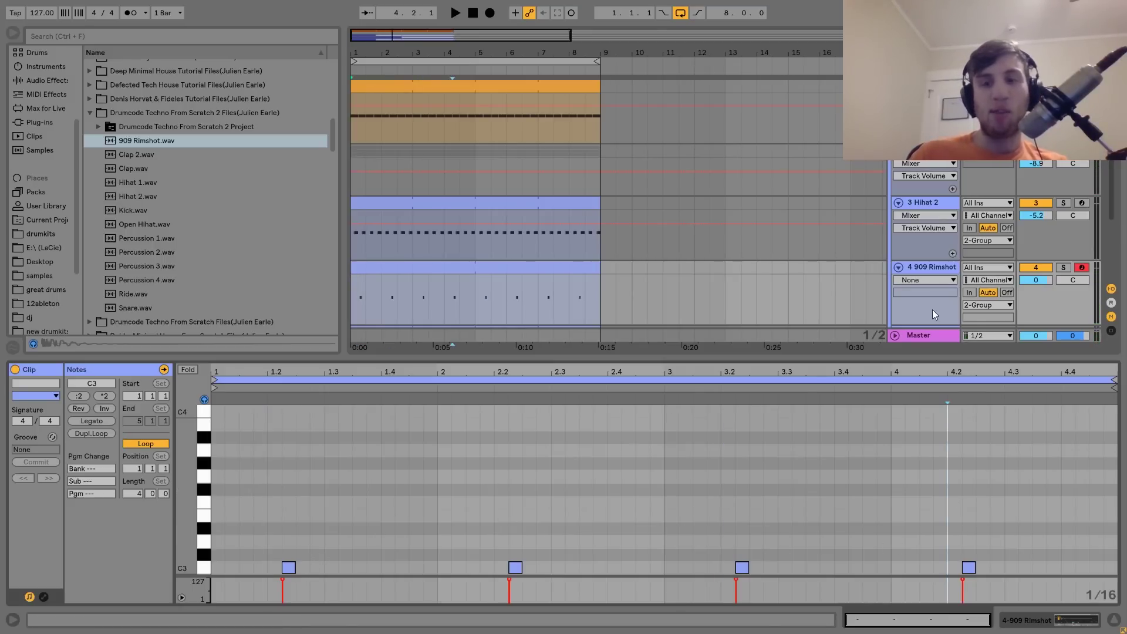
click(925, 269)
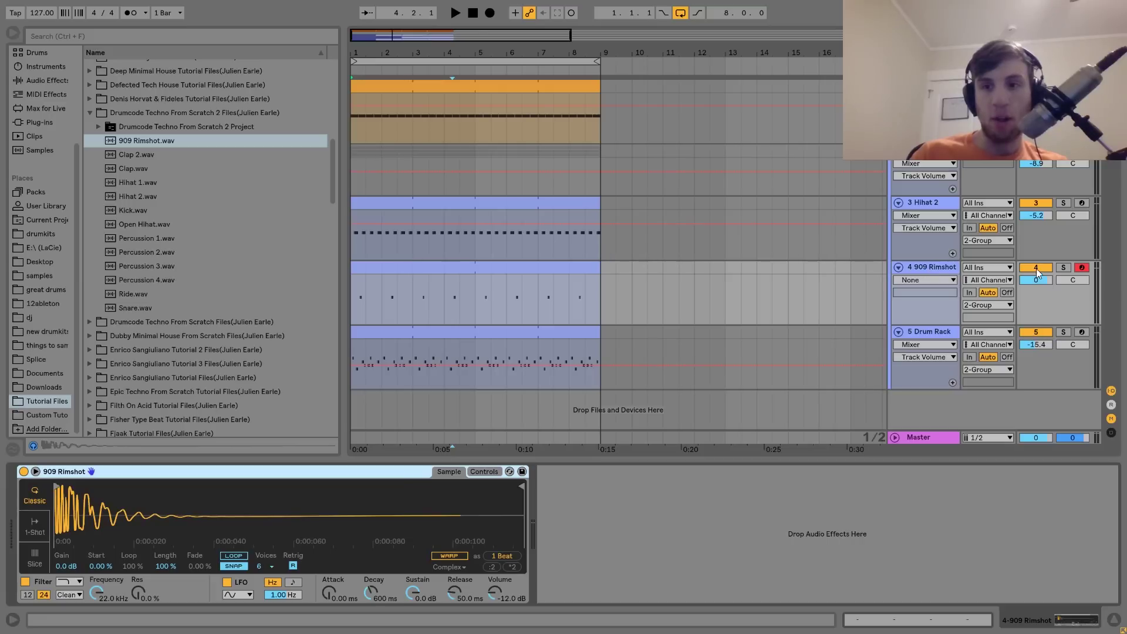
Add a Drum Buss to the 909 Rimshot track while auditioning the groove
key(space)
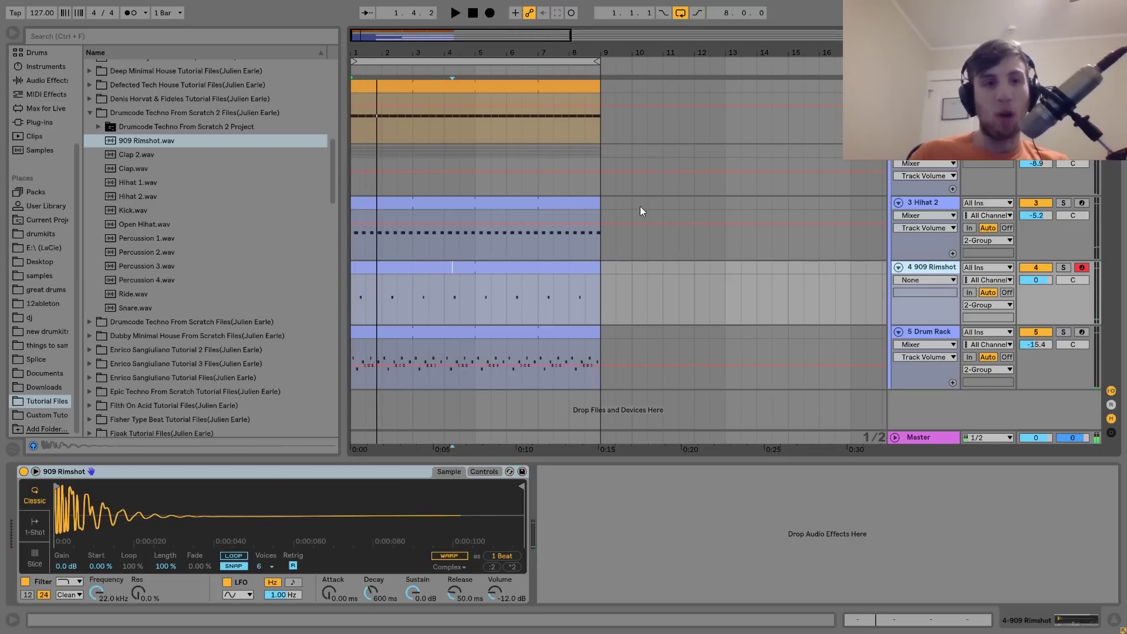
key(space)
click(42, 81)
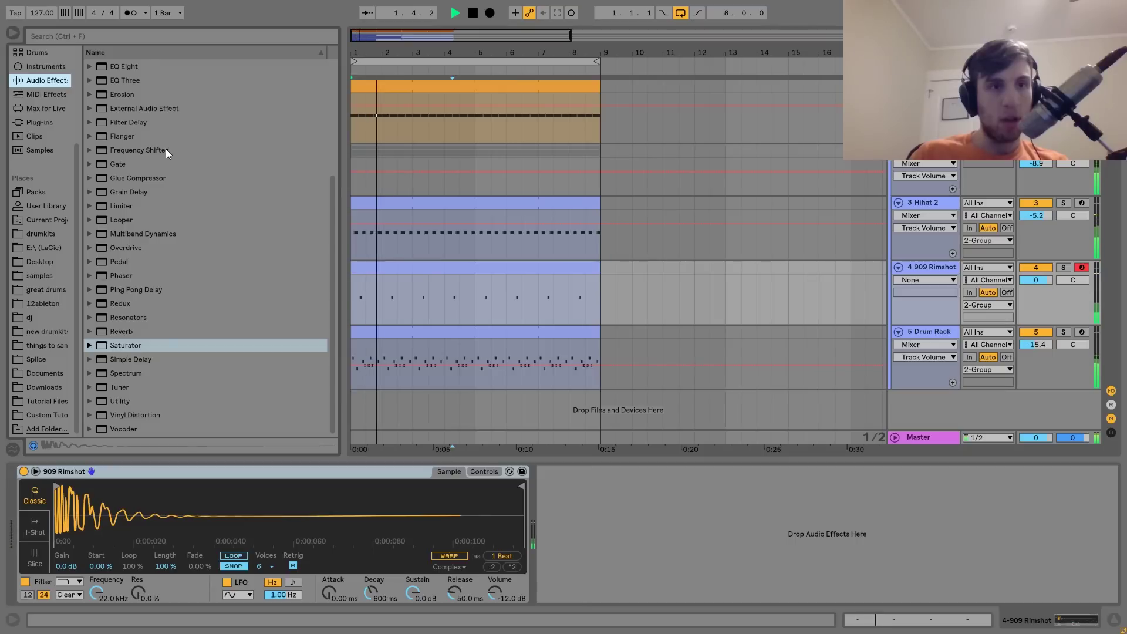
scroll(166, 150, up, 4)
key(space)
double_click(132, 191)
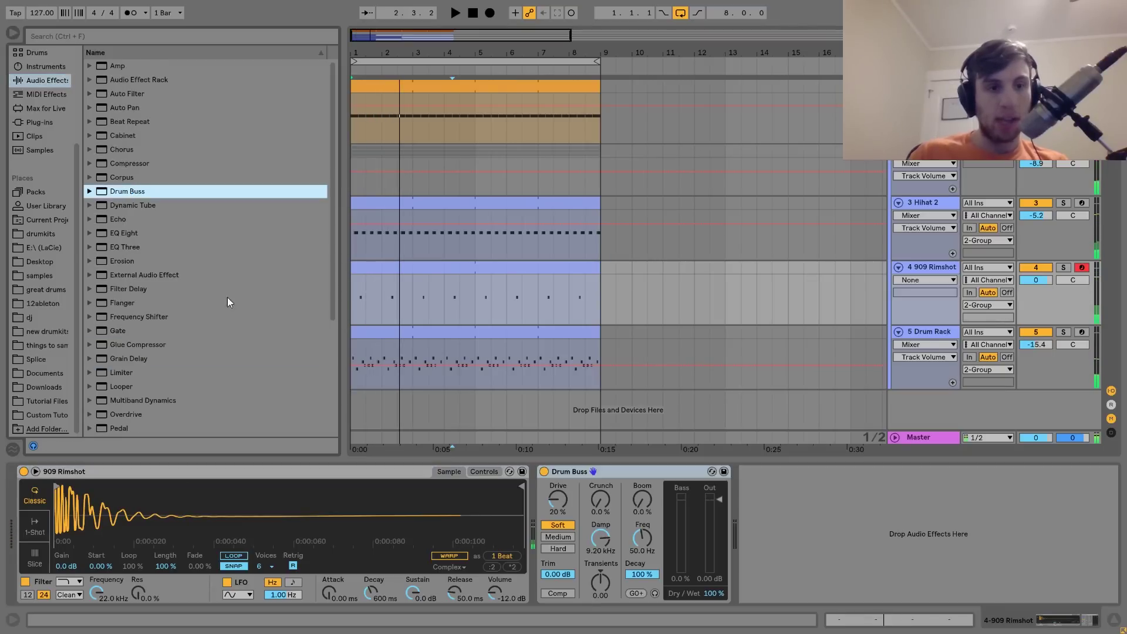
Set the rimshot Drum Buss Crunch to 14% and its Damp to 20.0 kHz
key(space)
drag(603, 503, 603, 486)
key(space)
drag(603, 542, 604, 516)
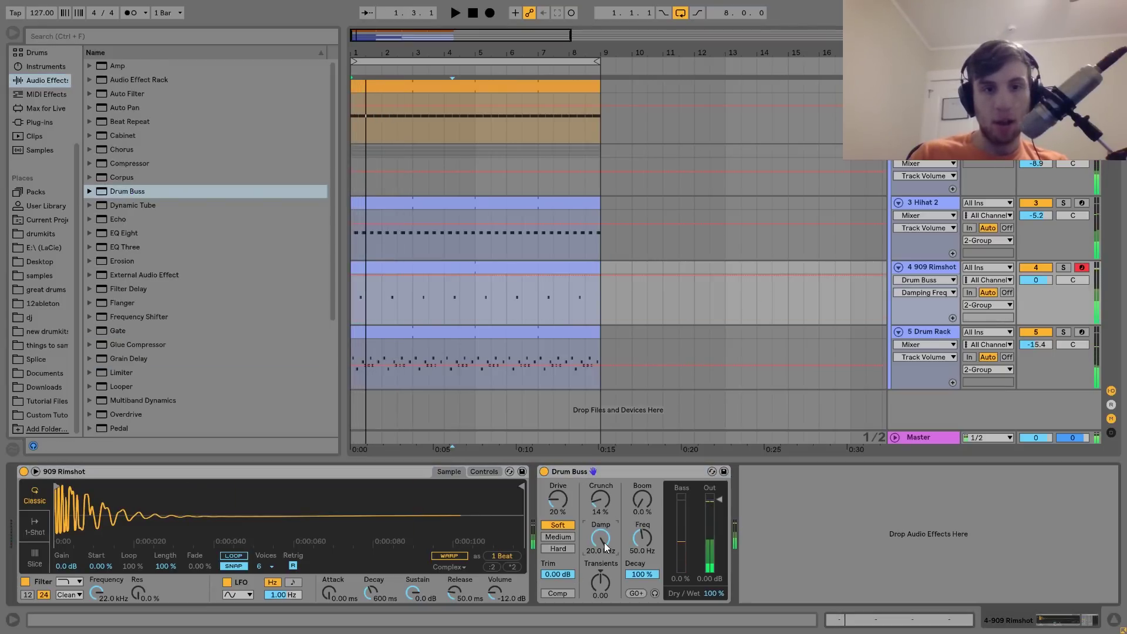
Open the Drum Rack clip, deactivate both Percussion 1 notes and listen to the result
double_click(394, 368)
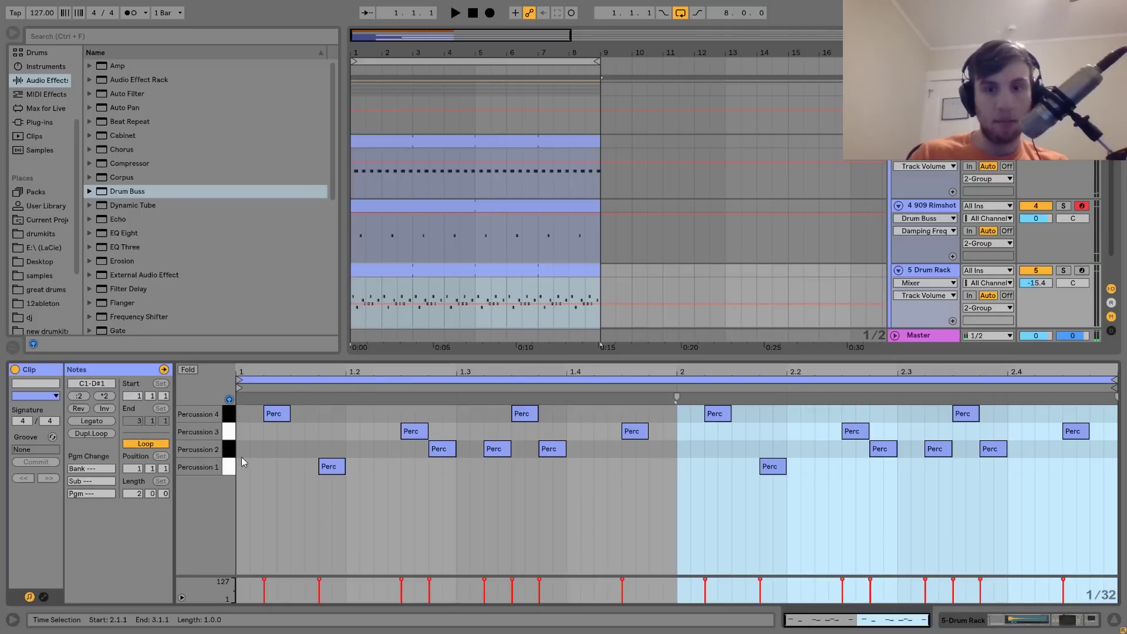
click(228, 465)
key(space)
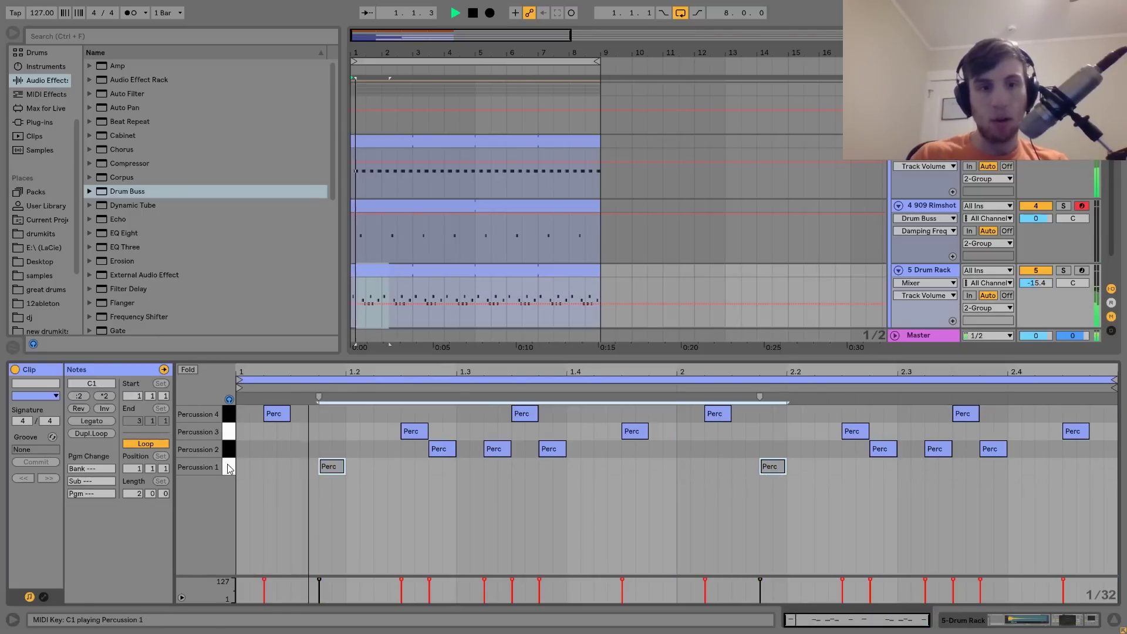
key(space)
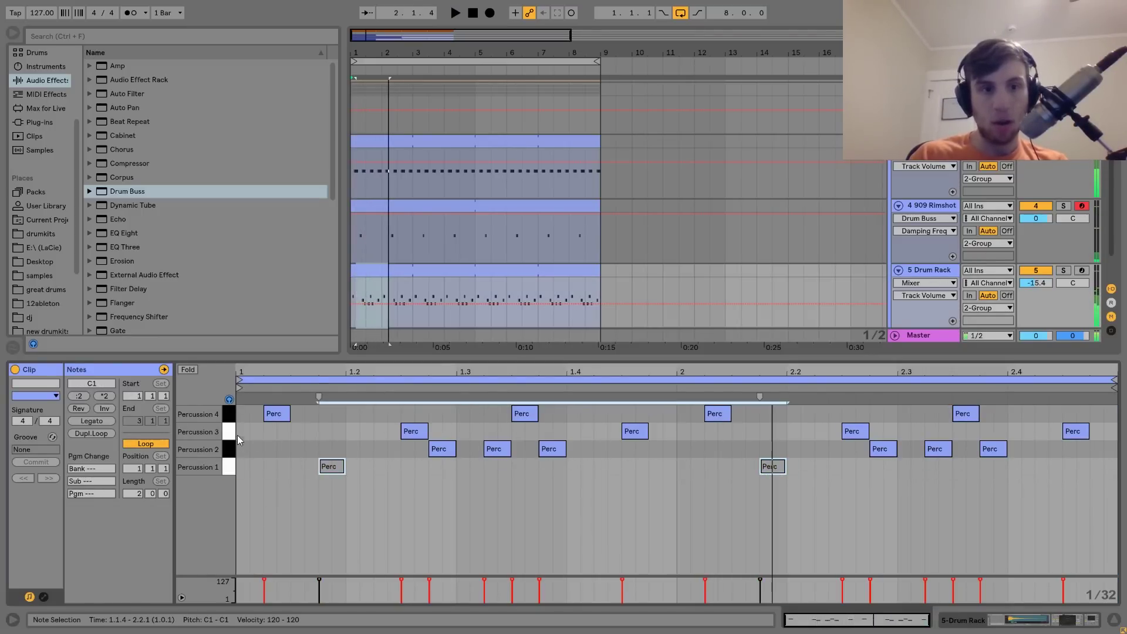
Shift the first Percussion 4 note to 1.1.3, auditioning it at 1.1.4 as well
click(275, 415)
key(space)
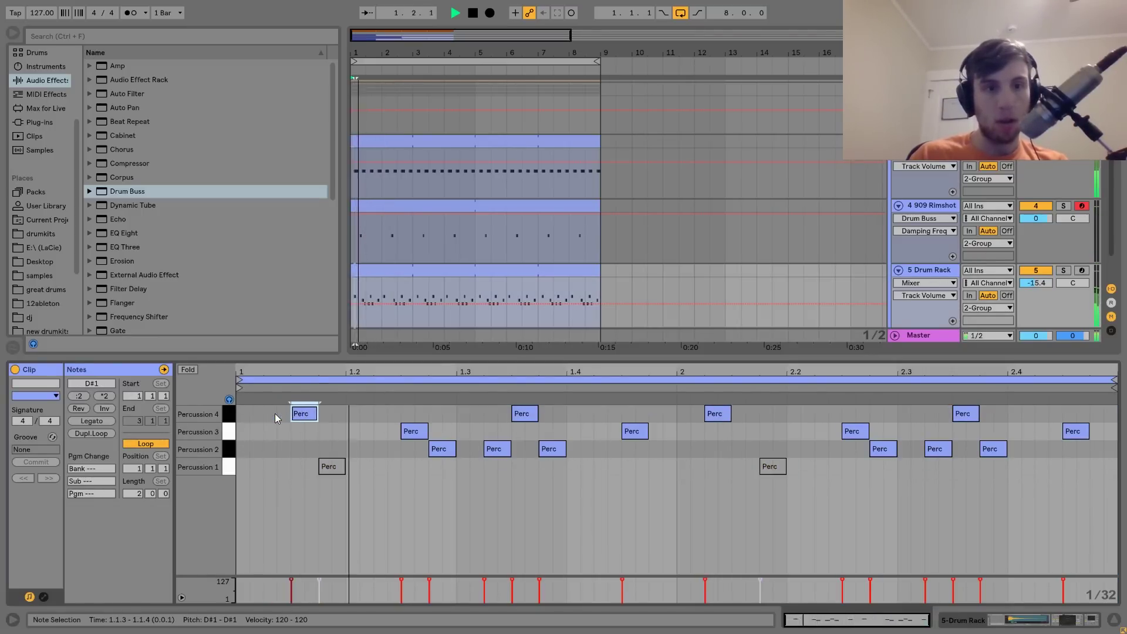
key(space)
key(Right)
key(Right)
key(space)
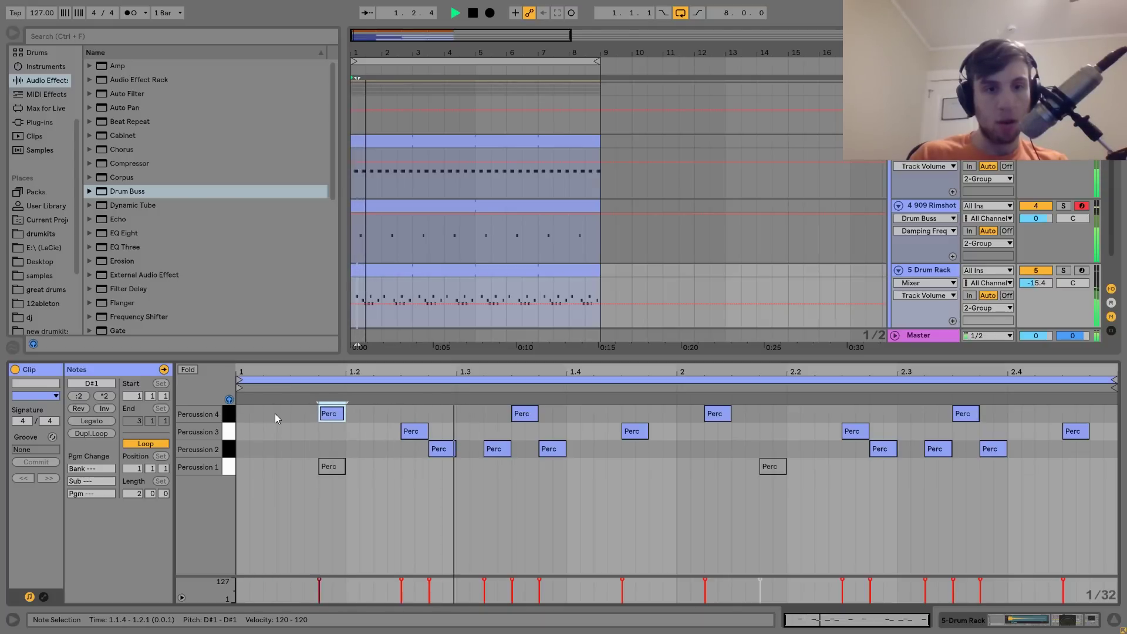
key(space)
key(Left)
key(space)
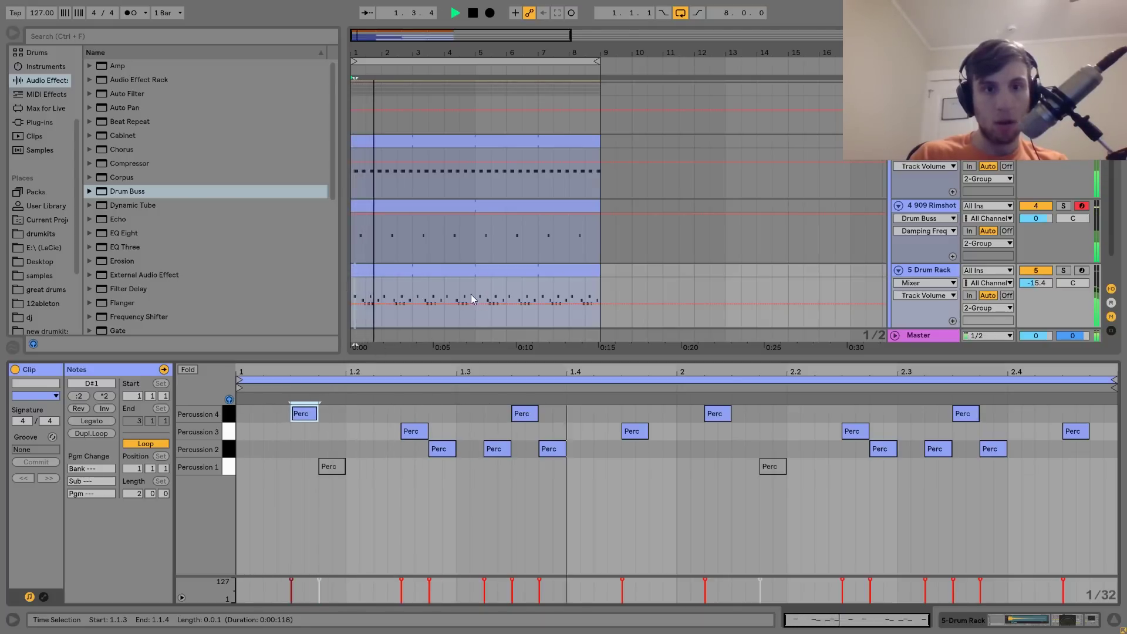
key(space)
key(space)
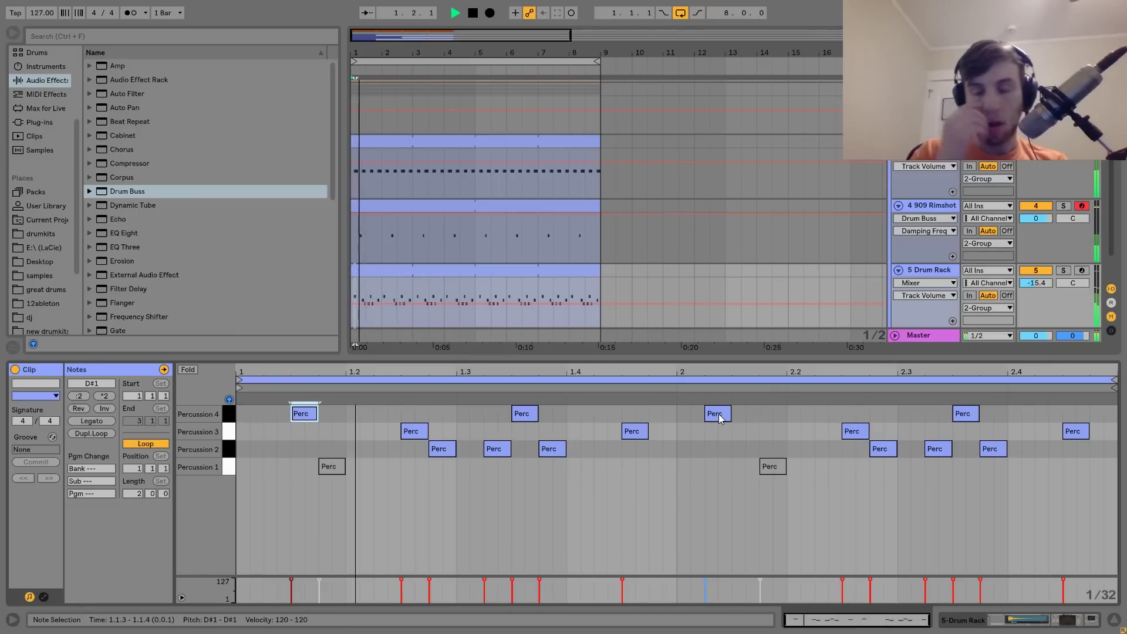
Solo the 909 Rimshot track, raise its Drum Buss Crunch to 43% and switch the drive type to Medium
scroll(924, 259, up, 2)
click(924, 266)
click(926, 266)
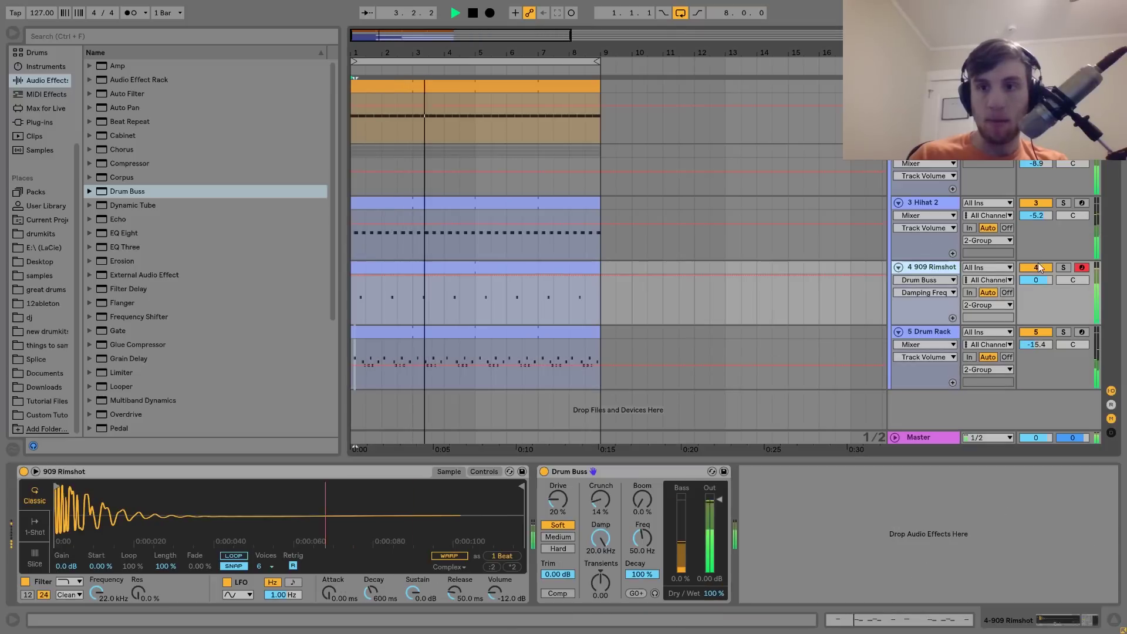
click(1063, 267)
drag(600, 499, 600, 481)
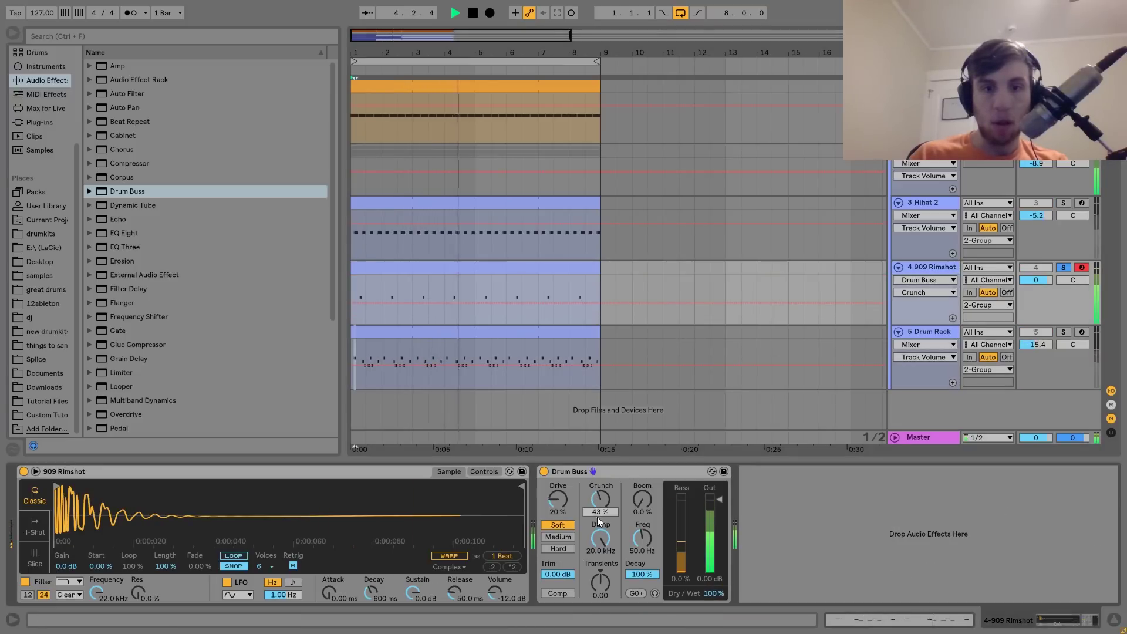
click(557, 537)
Insert a Reverb before the Drum Buss on the 909 Rimshot track and play it back
scroll(199, 357, down, 4)
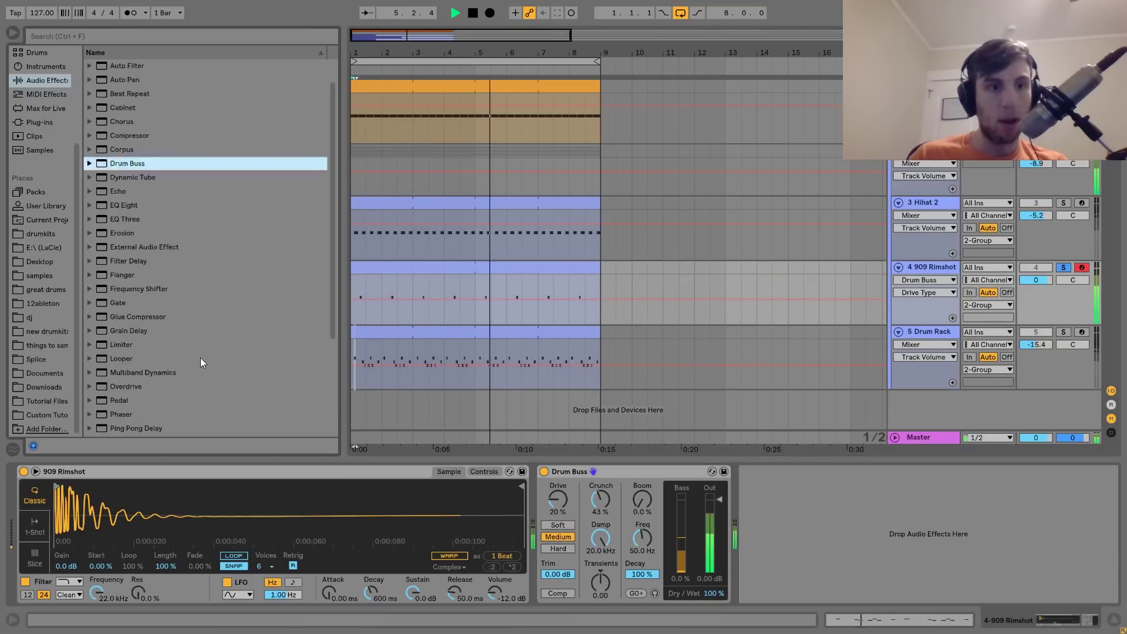
click(122, 328)
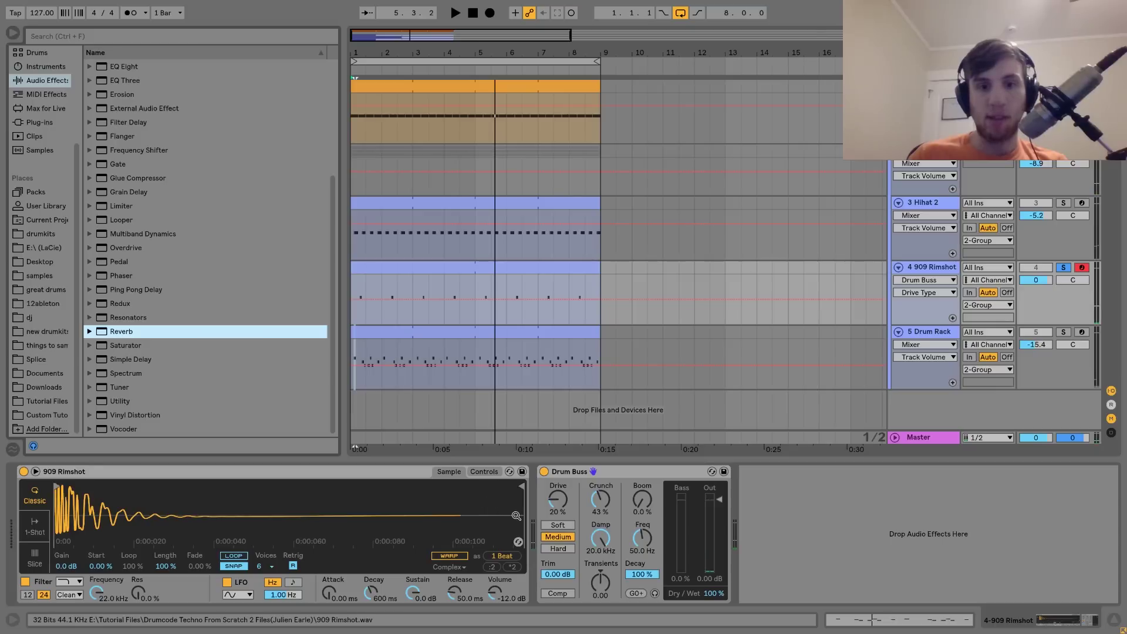
drag(316, 401, 755, 558)
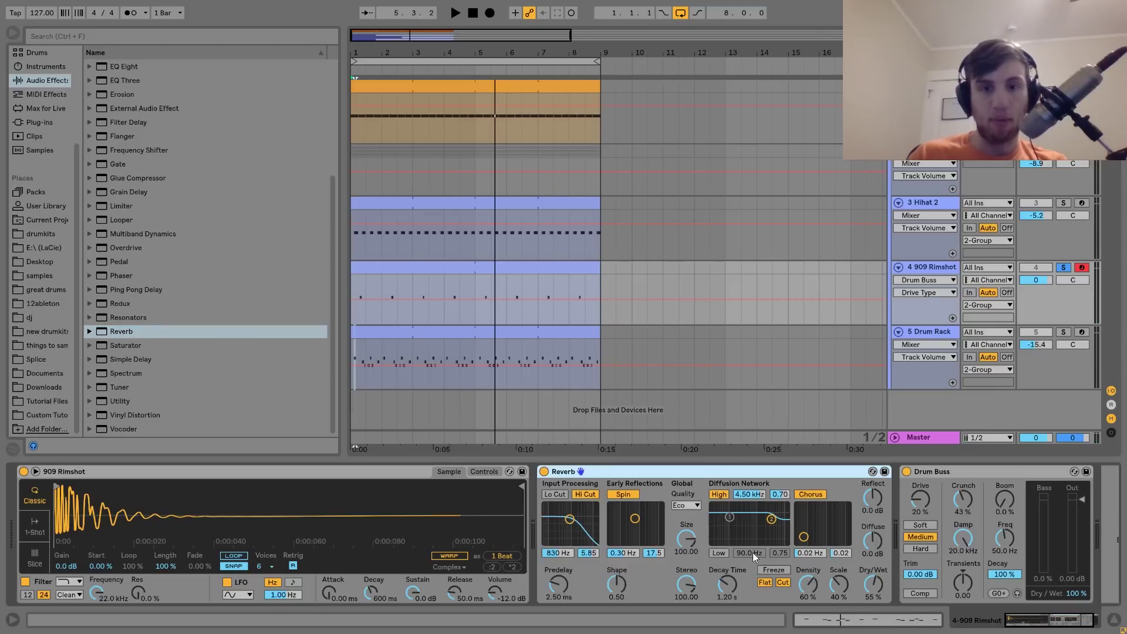
key(space)
Set the rimshot Reverb's Dry/Wet to 7.1%, and unsolo the track with its volume at -3.7 dB
drag(869, 587, 873, 603)
click(1064, 268)
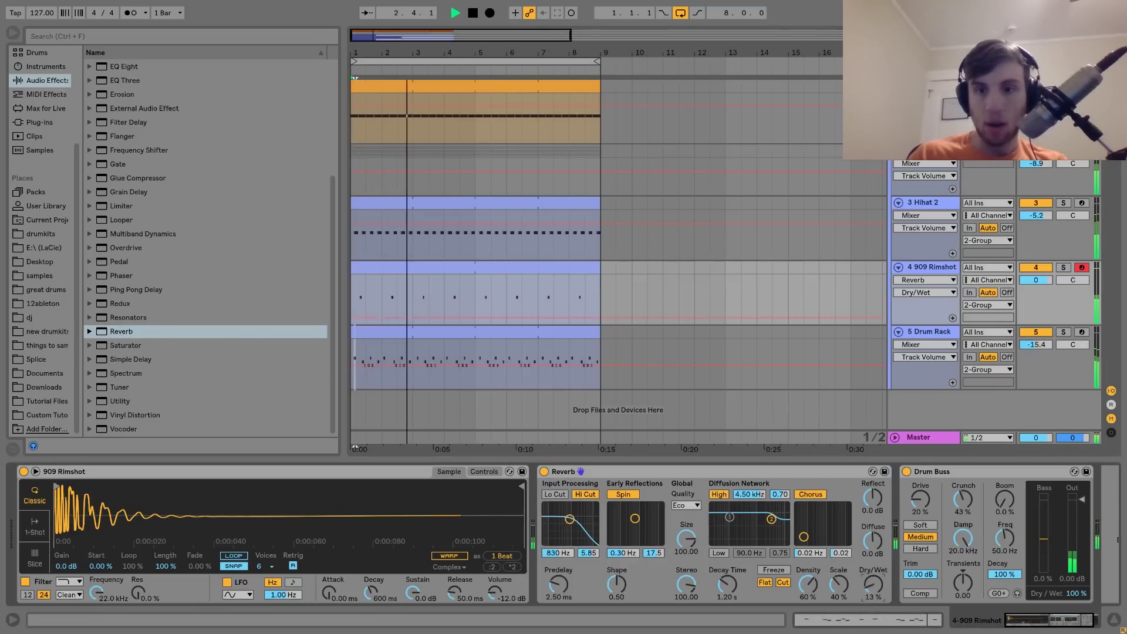
mouse_move(1038, 280)
mouse_down()
mouse_move(1038, 289)
mouse_move(1039, 280)
mouse_up()
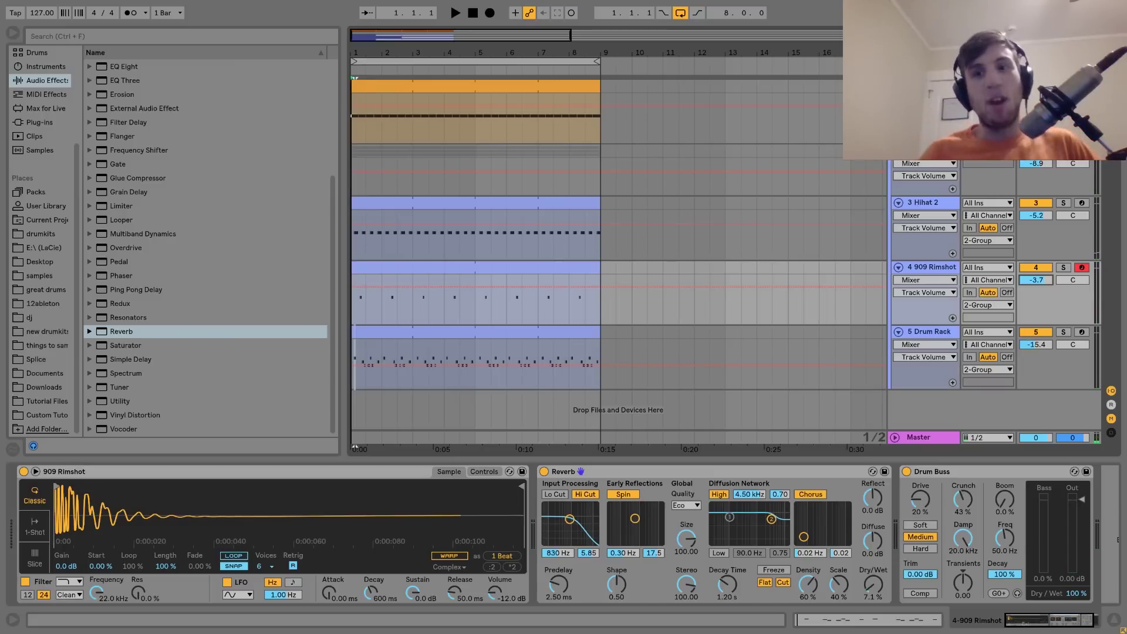
Fold the Percussion group and add a new MIDI track with the Analog instrument below it
key(space)
click(896, 151)
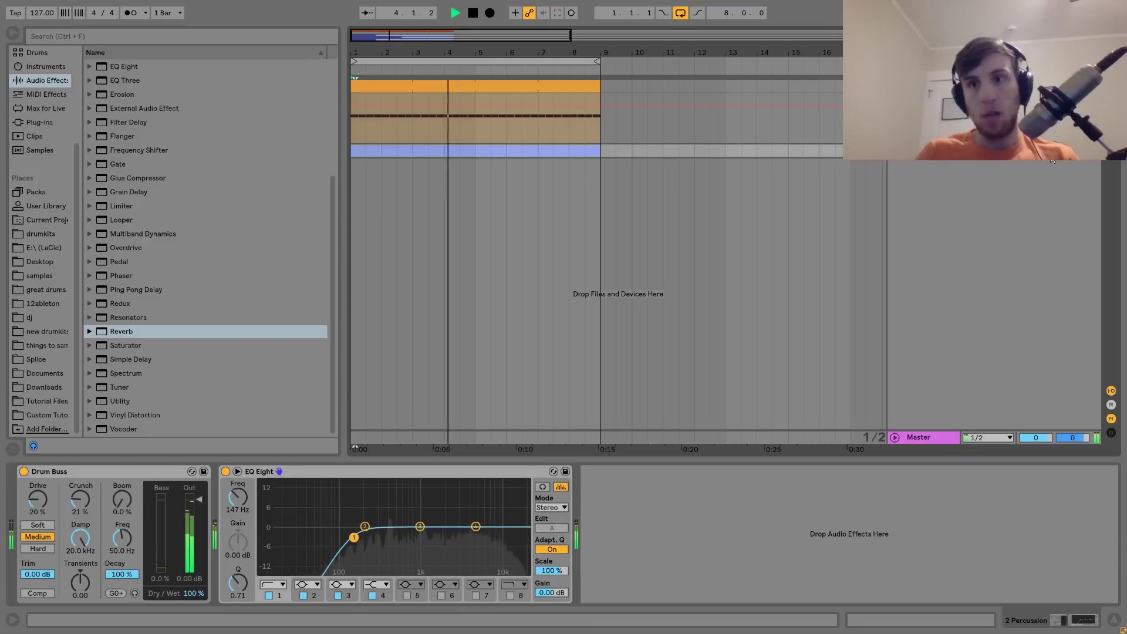
key(space)
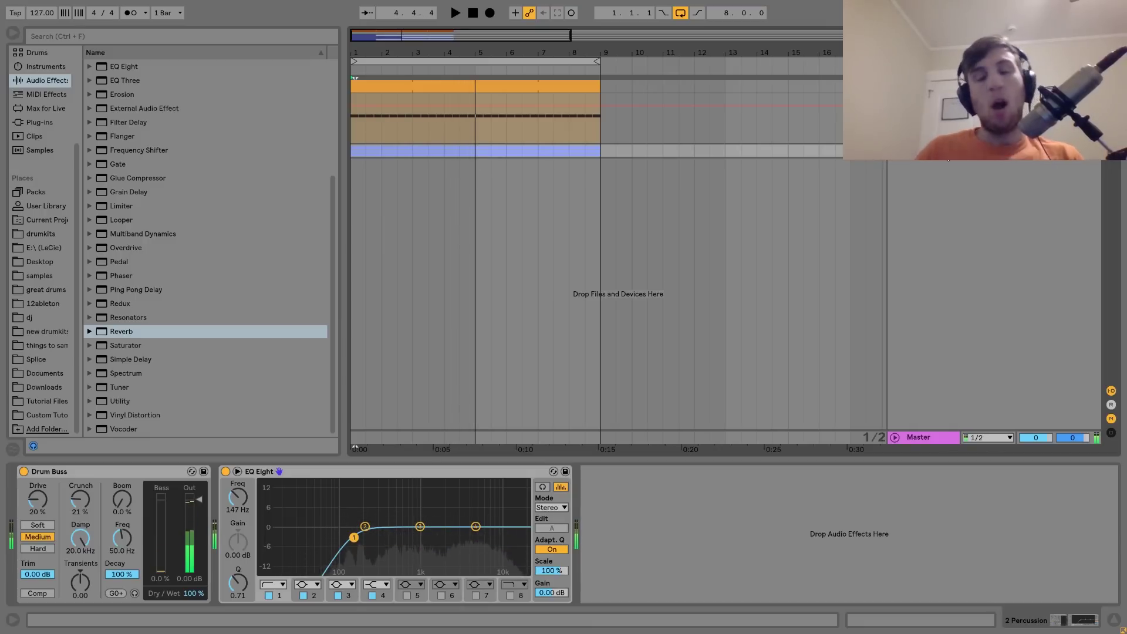
key(ctrl+shift+t)
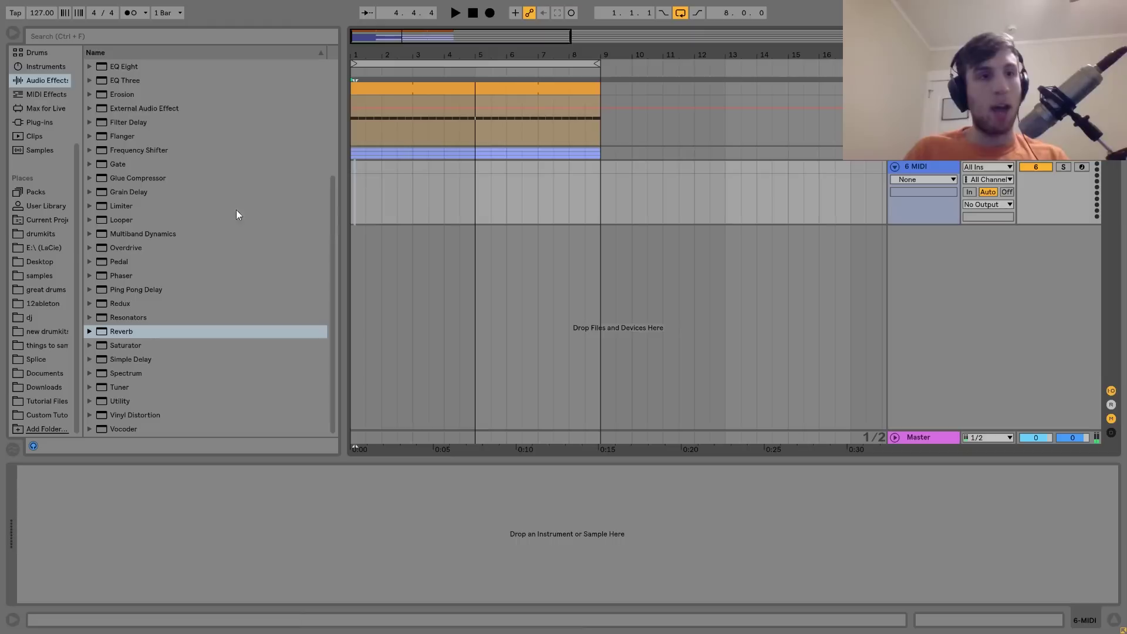
click(47, 66)
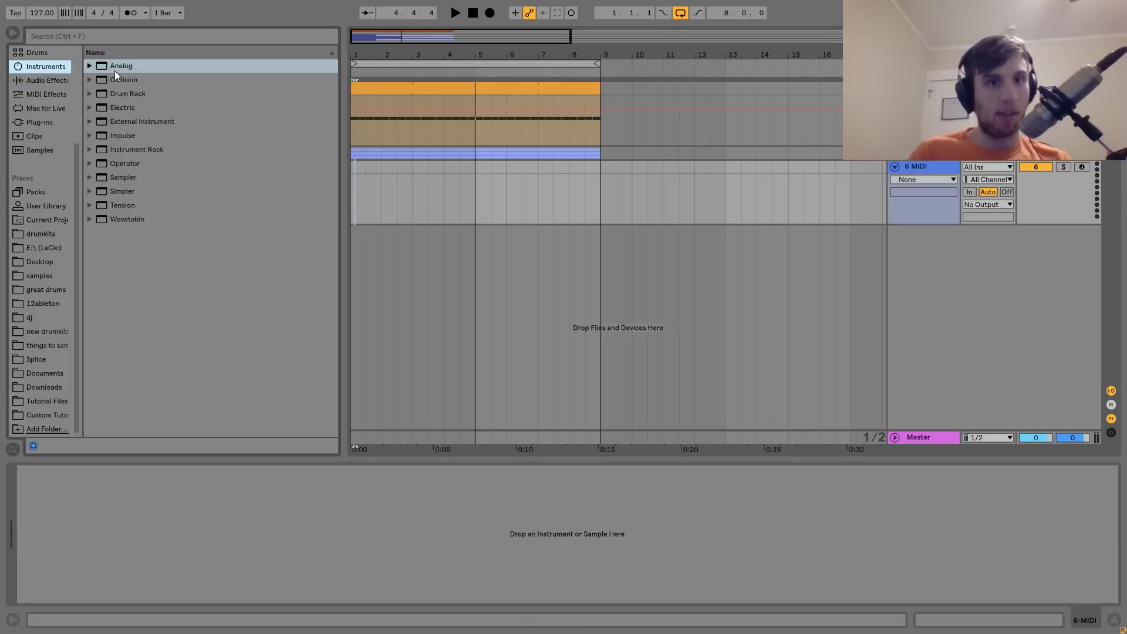
double_click(114, 68)
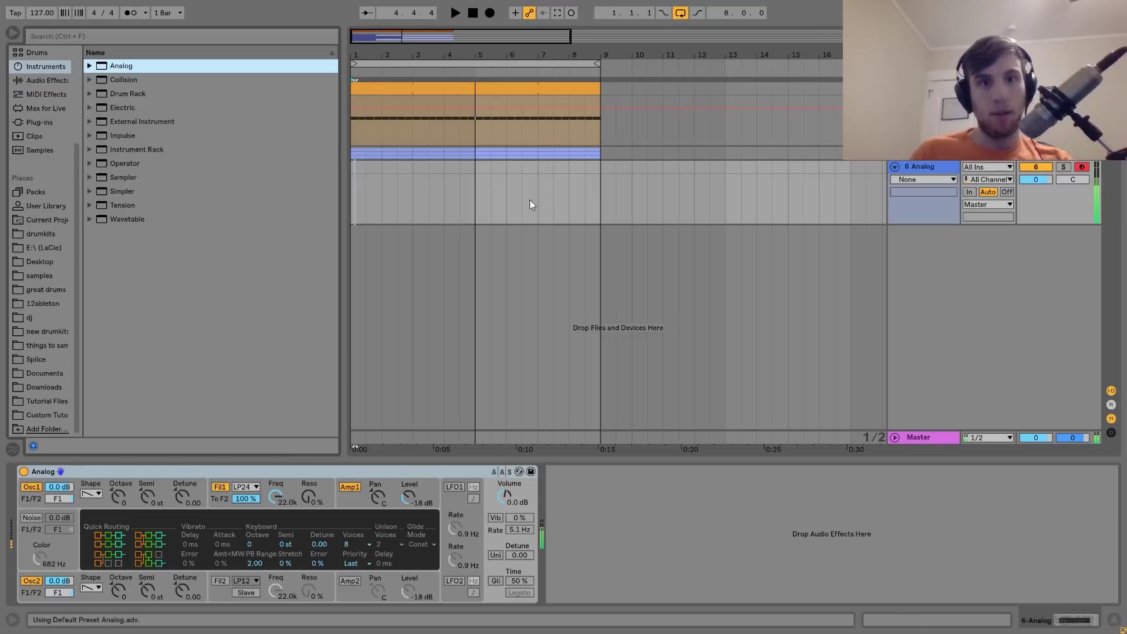
Create an empty eight-bar MIDI clip from bar 1 to bar 9 on the Analog track
drag(600, 169, 342, 194)
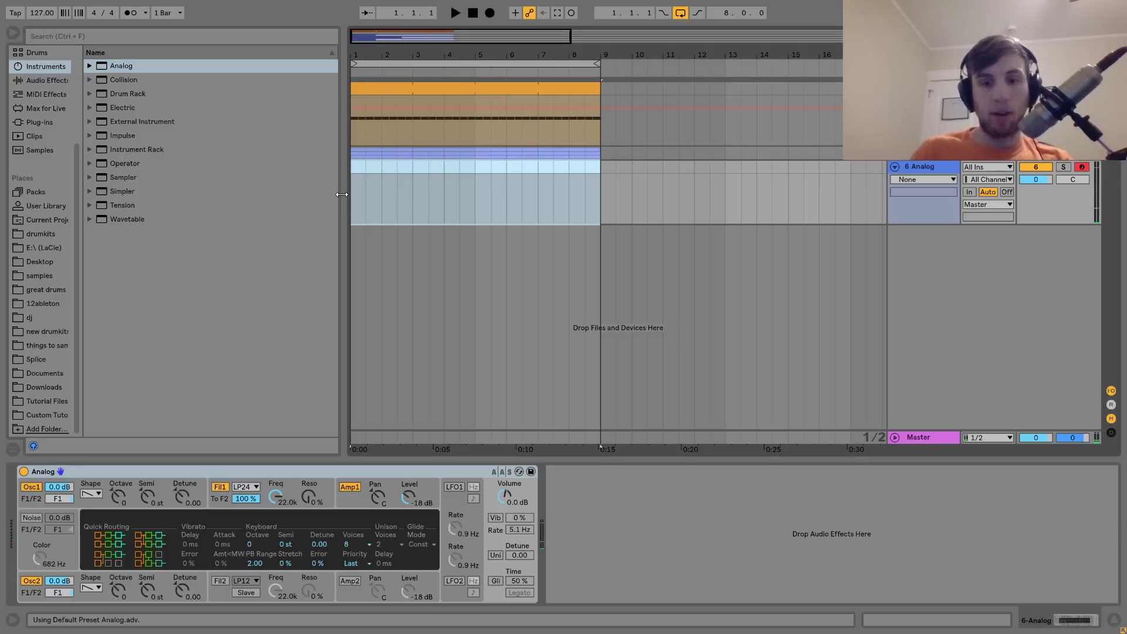
key(ctrl+shift+m)
key(space)
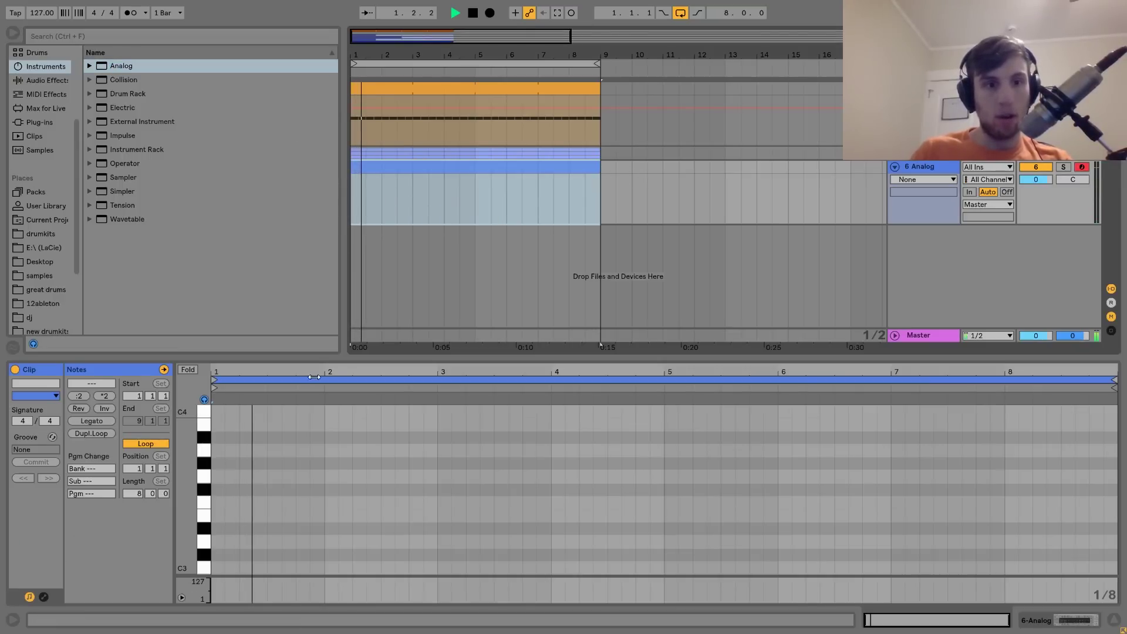
key(space)
Add an eighth-note F3 at 1.2.3 in the Analog clip
double_click(259, 477)
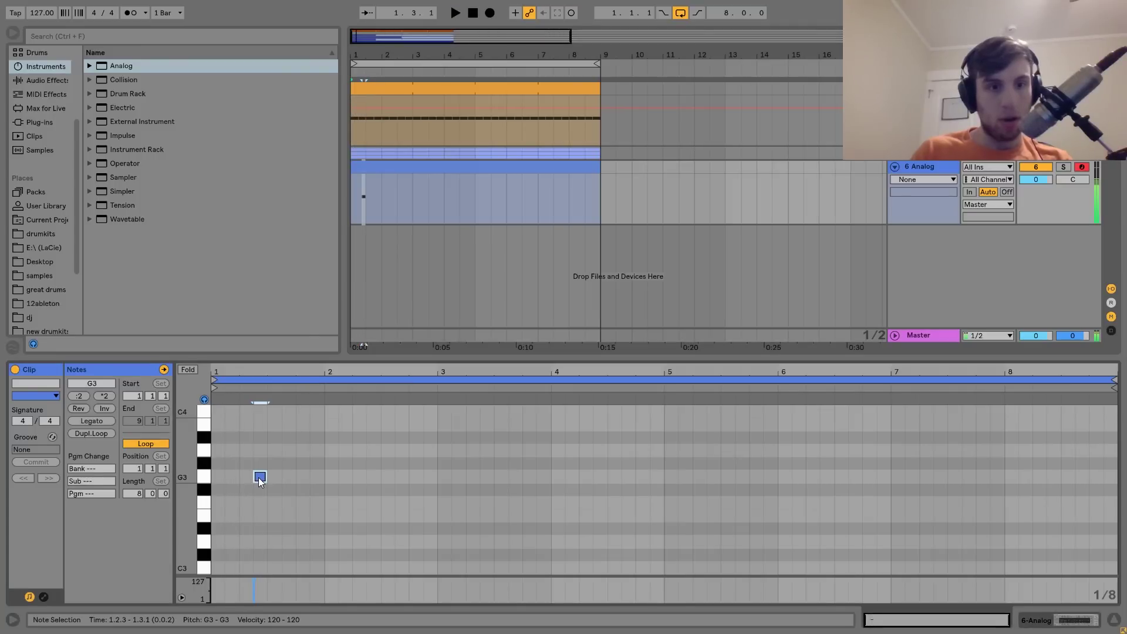
key(Left)
key(Left)
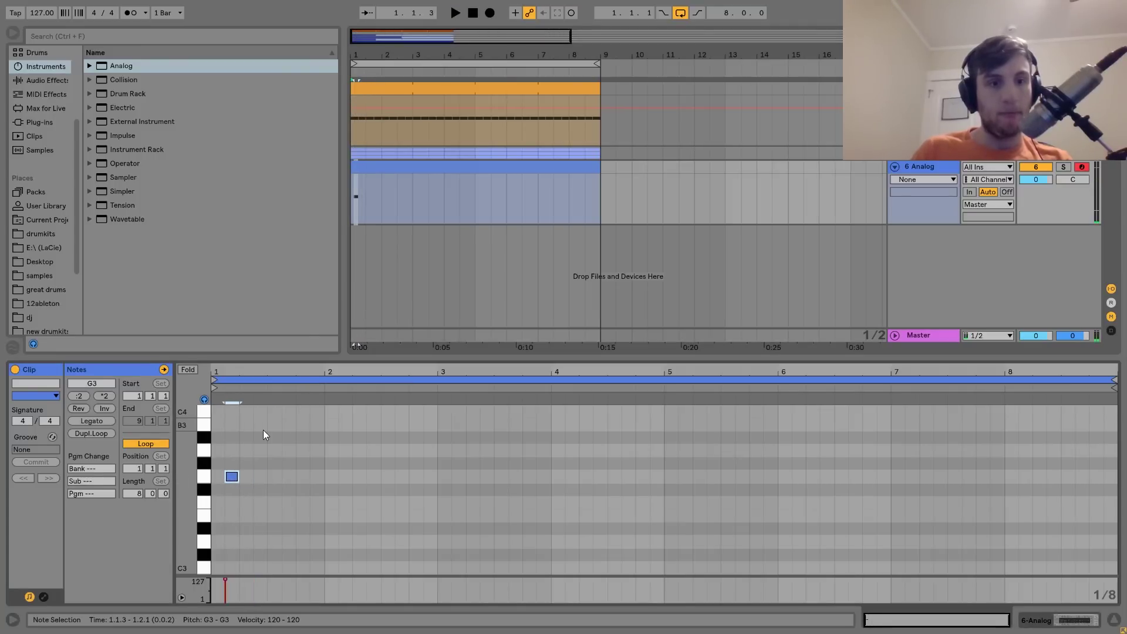
key(Down)
key(Down)
key(Right)
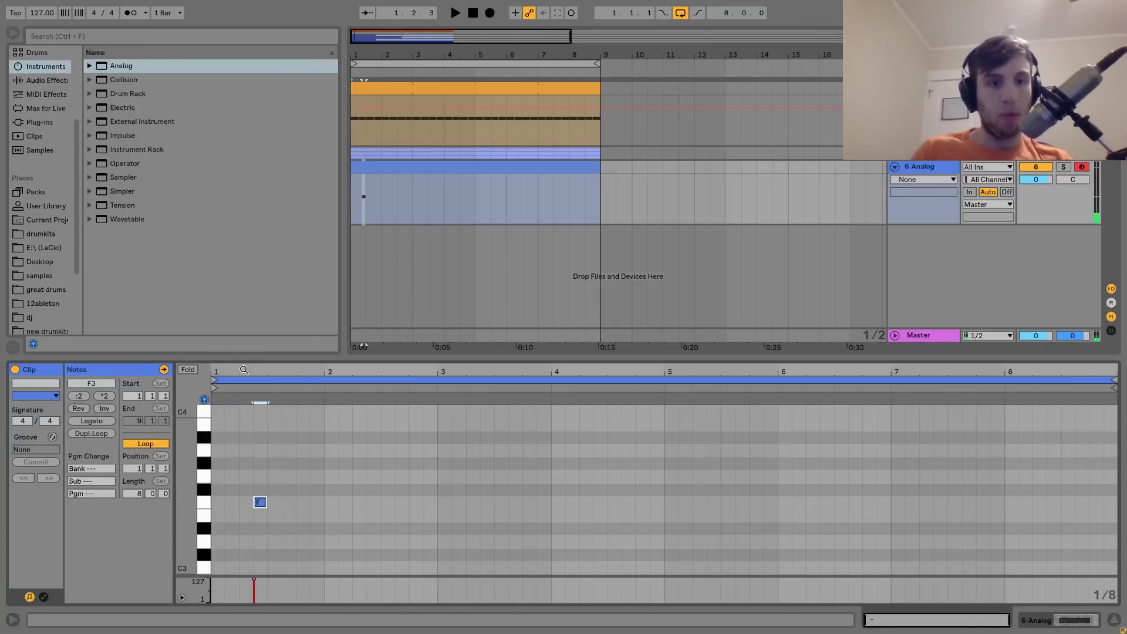
drag(243, 371, 243, 428)
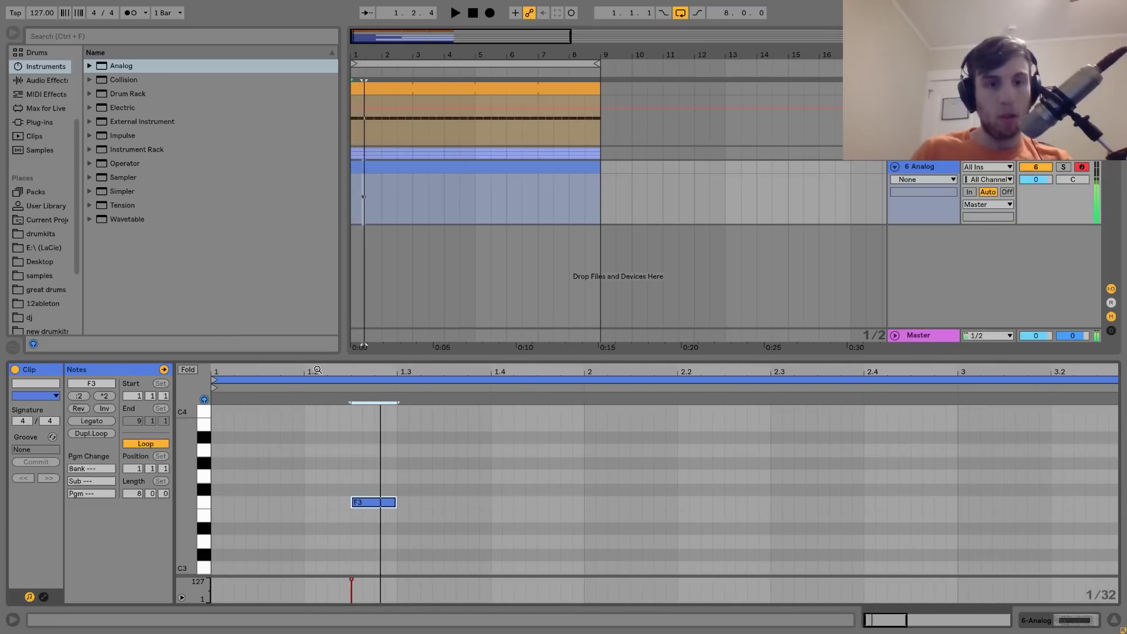
Move the F3 note to 1.3.1 as a sixteenth note and place a C3 note at 1.3.3
key(Right)
key(Right)
key(Right)
key(Right)
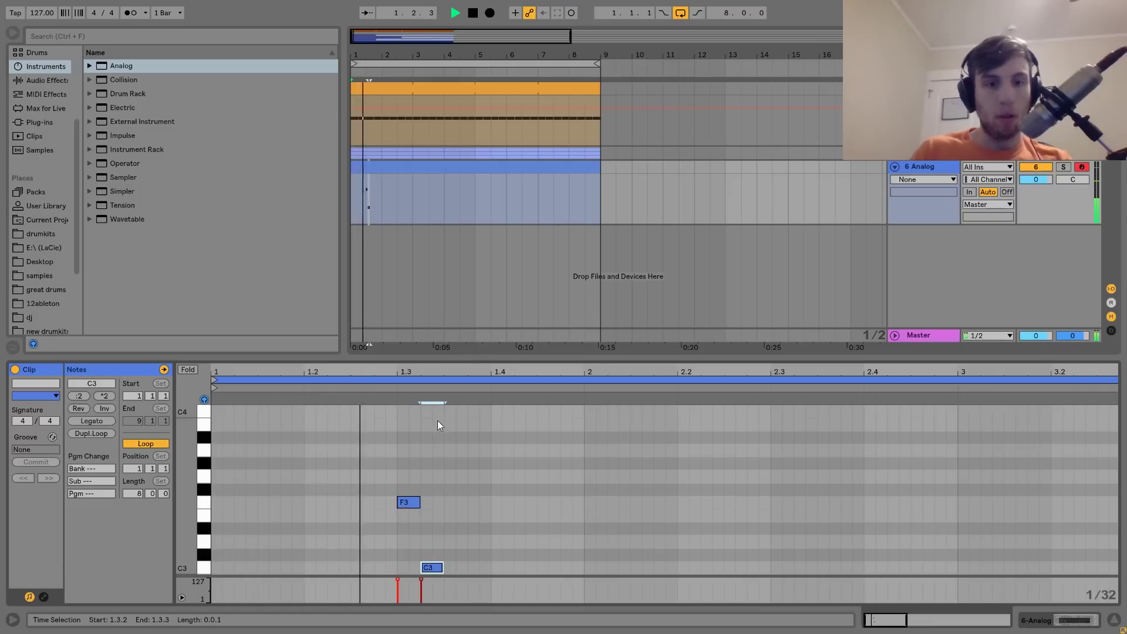
key(Right)
key(Right)
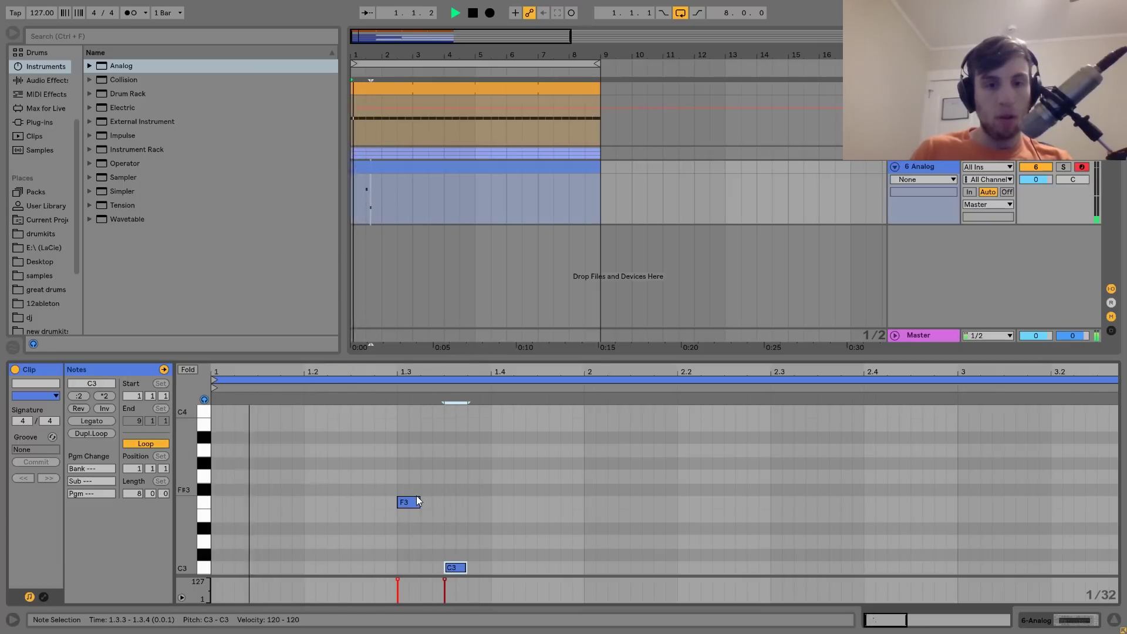
key(space)
key(space)
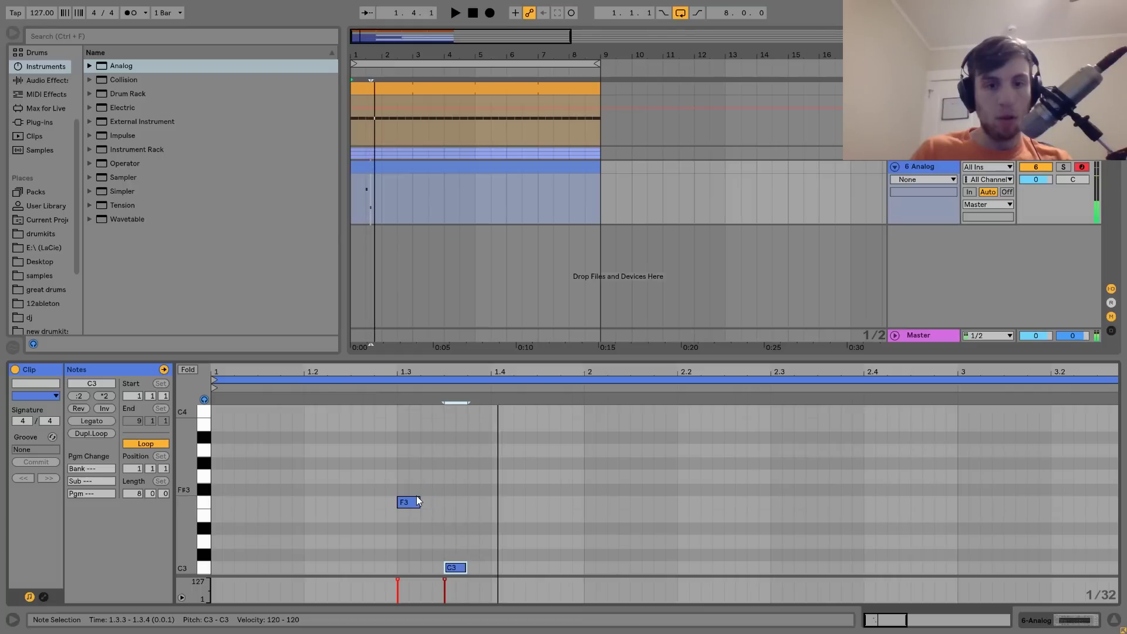
Raise the F3 note at 1.3.1 to C4
click(417, 500)
key(Up)
key(Up)
key(Up)
key(Up)
key(Up)
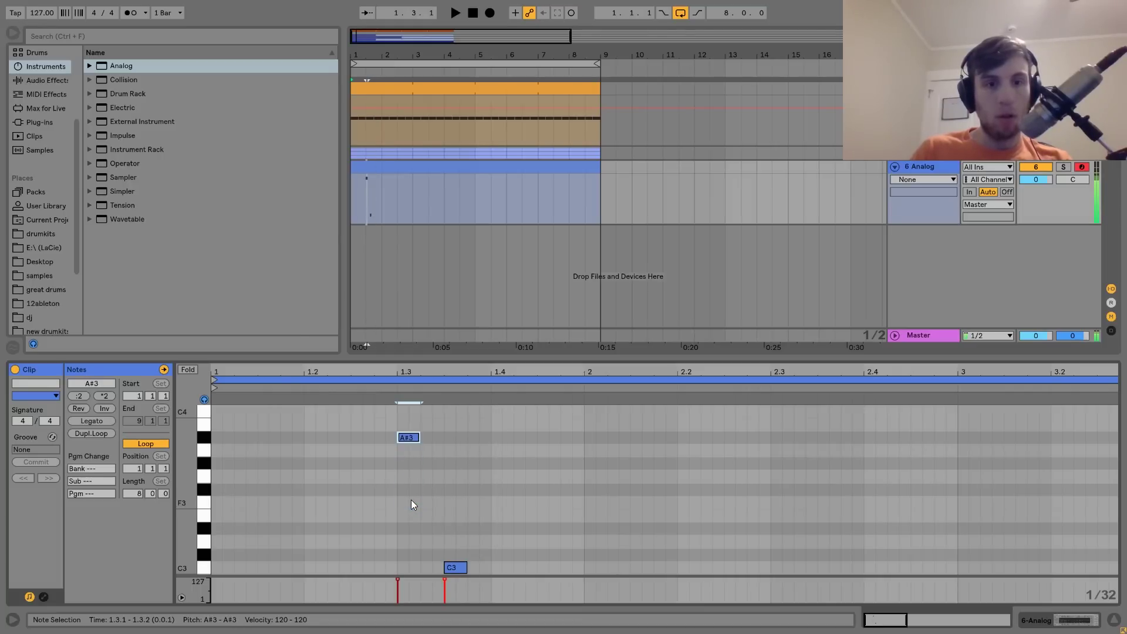
key(Up)
key(Up)
click(411, 500)
Raise the C3 note at 1.3.3 to D#3
click(453, 567)
key(Up)
key(Up)
key(Up)
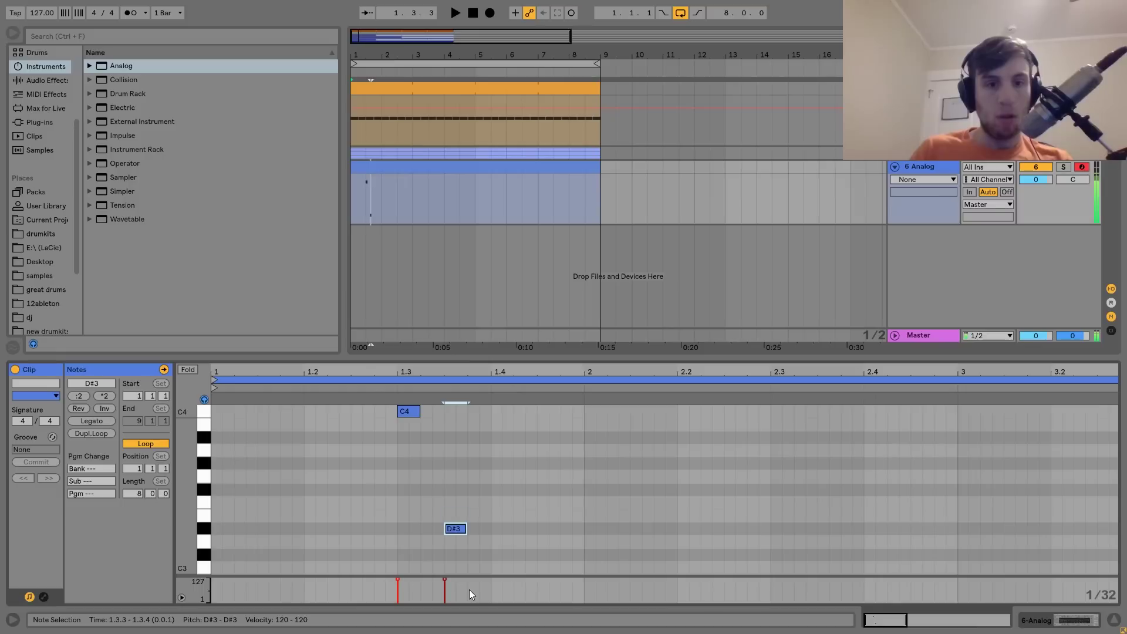
Duplicate the D#3 note to 1.3.4 and raise the copy to G#4
key(ctrl+d)
key(Up)
key(Up)
key(Up)
key(Up)
key(Up)
key(shift+Up)
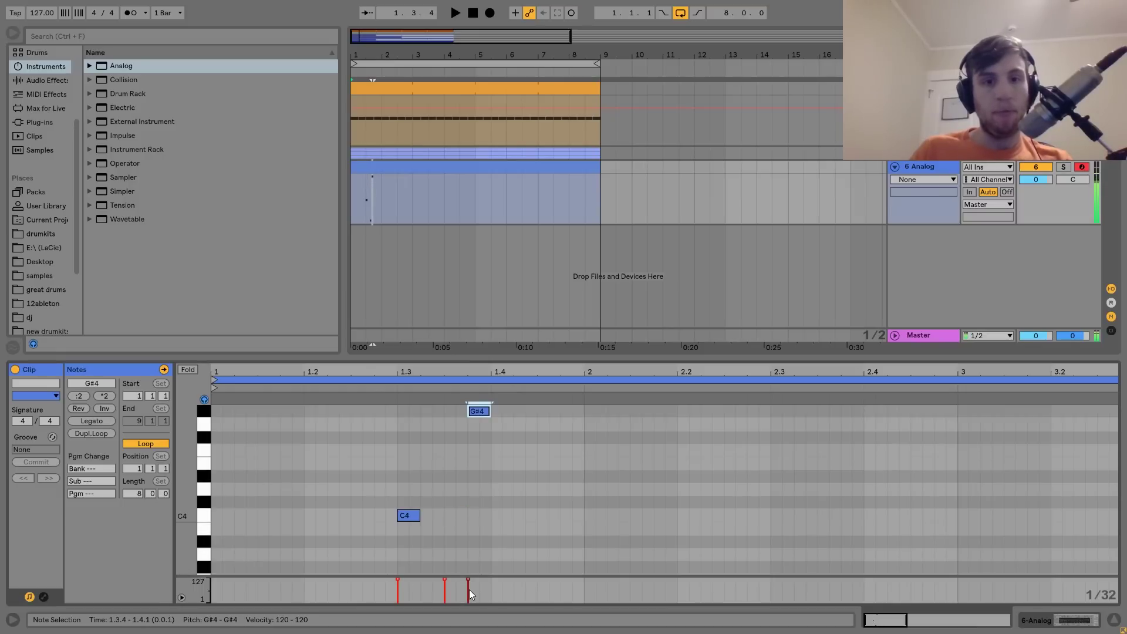
Transpose the three notes down an octave, then raise the note at 1.3.4 to C4 and play the loop
key(space)
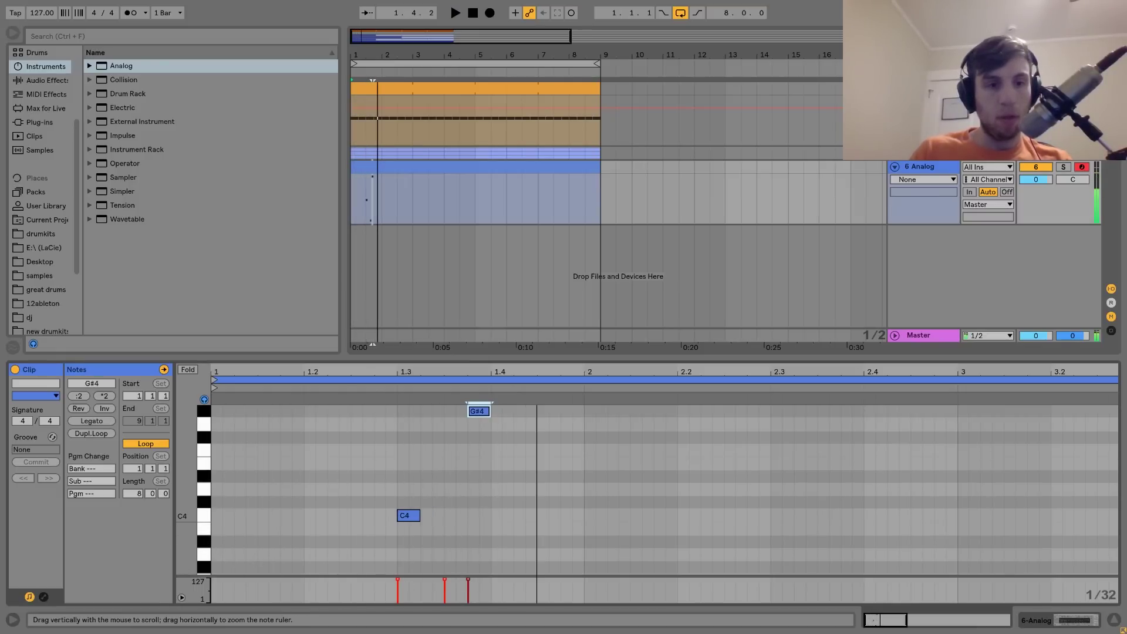
drag(202, 531, 193, 534)
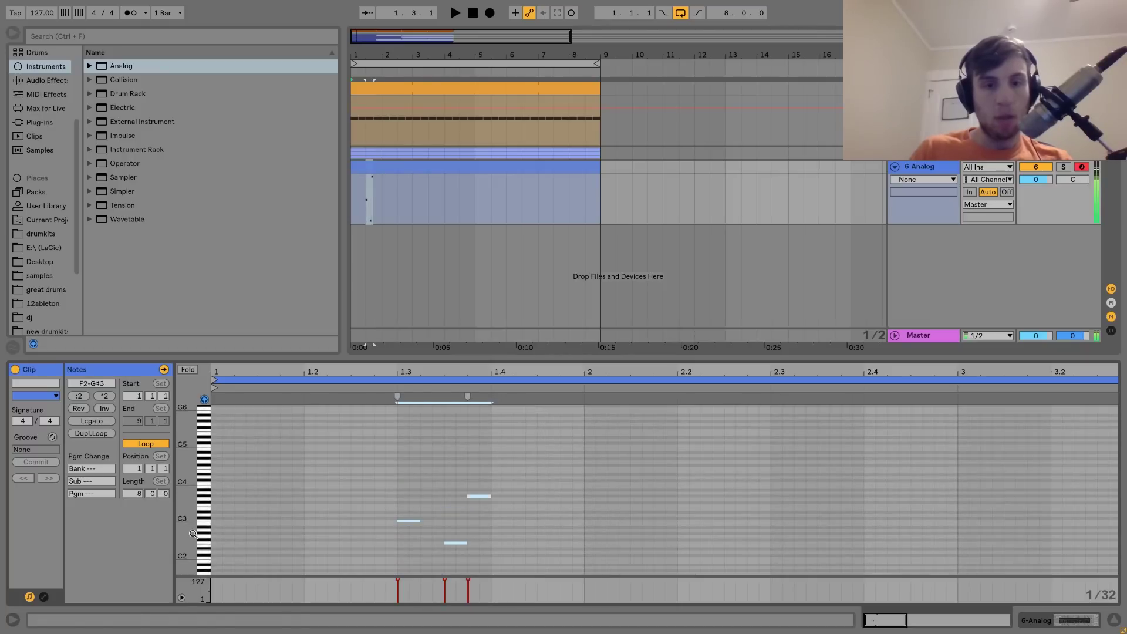
key(Up)
key(Up)
key(Up)
key(Up)
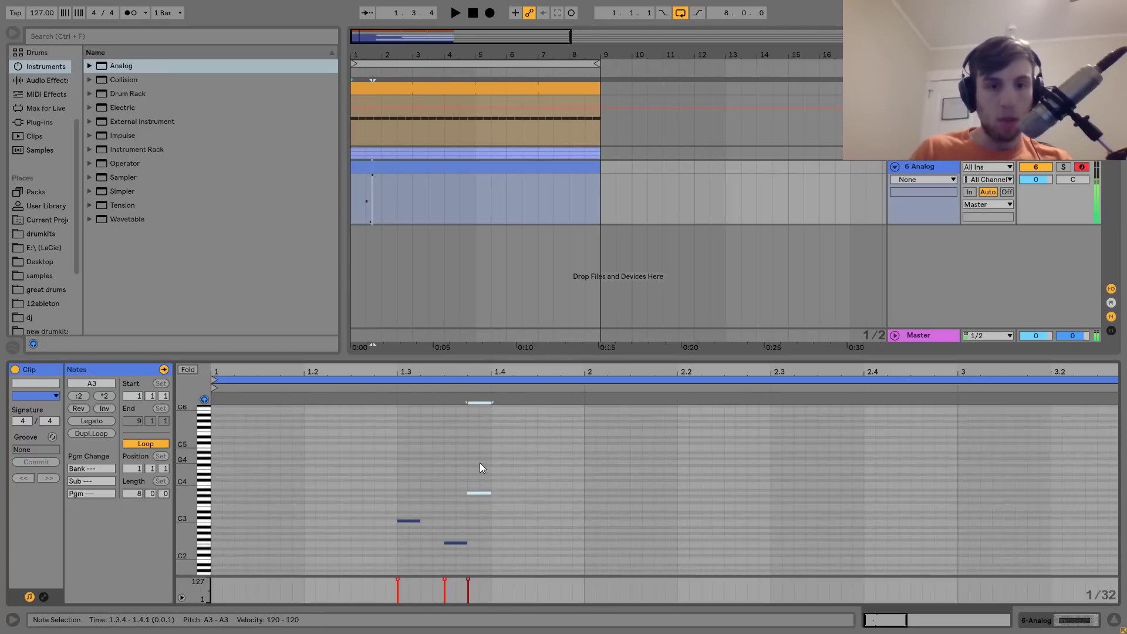
key(space)
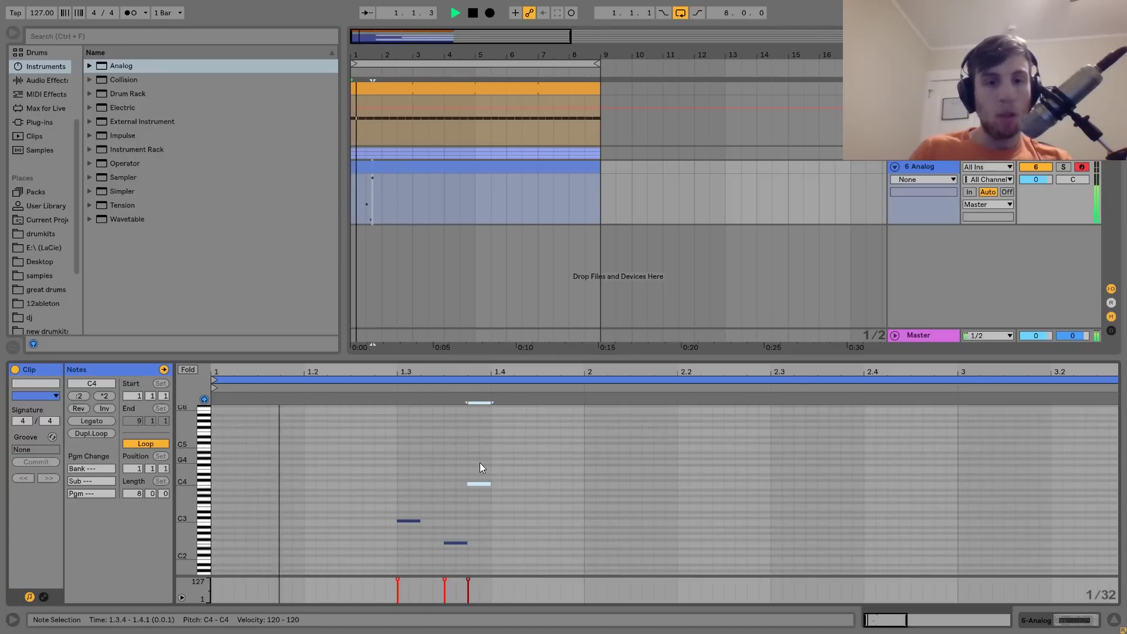
key(space)
Add a sixteenth-long G#3 note at 1.4.2 and replay the loop
double_click(522, 496)
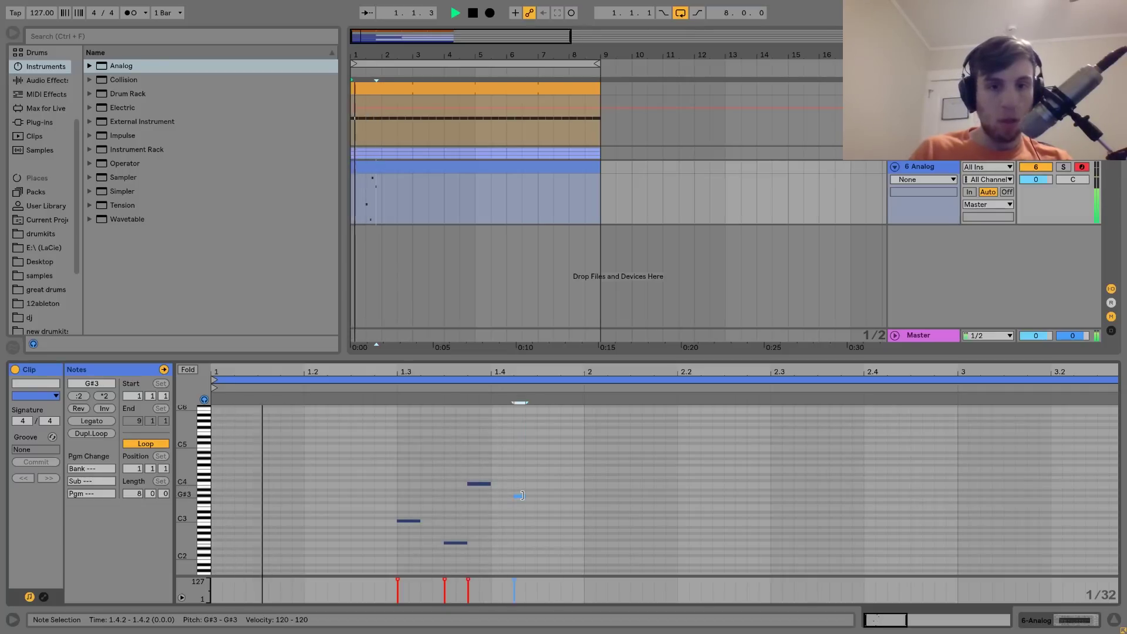
key(shift+Right)
key(space)
key(space)
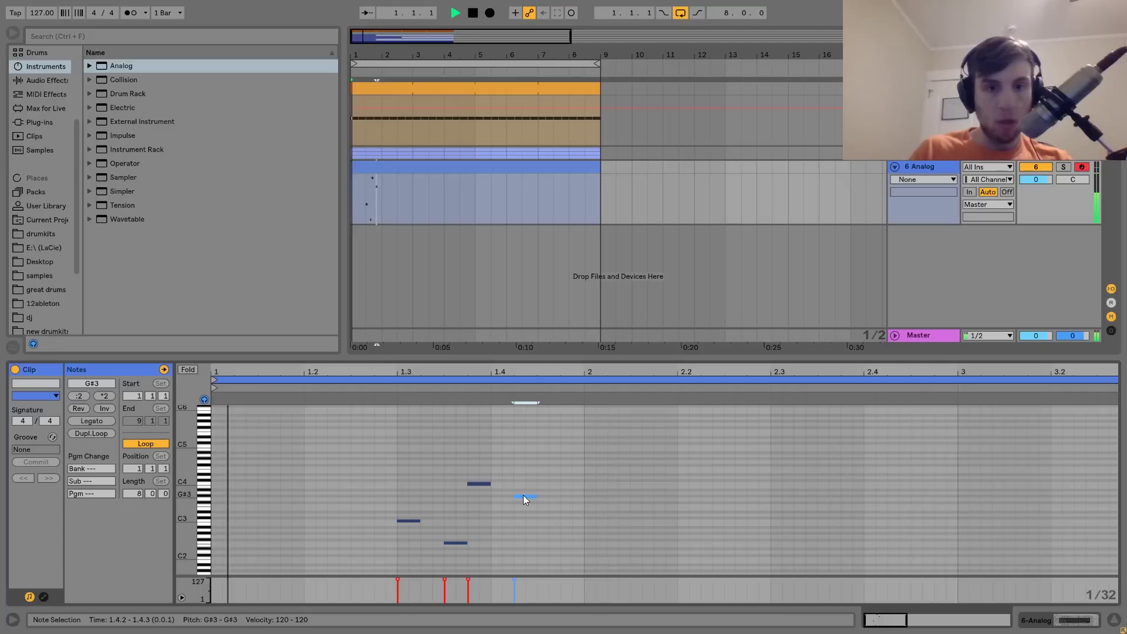
Try the G#3 note at 1.4.3, return it to 1.4.2 and lower it to G#1
key(Right)
key(Right)
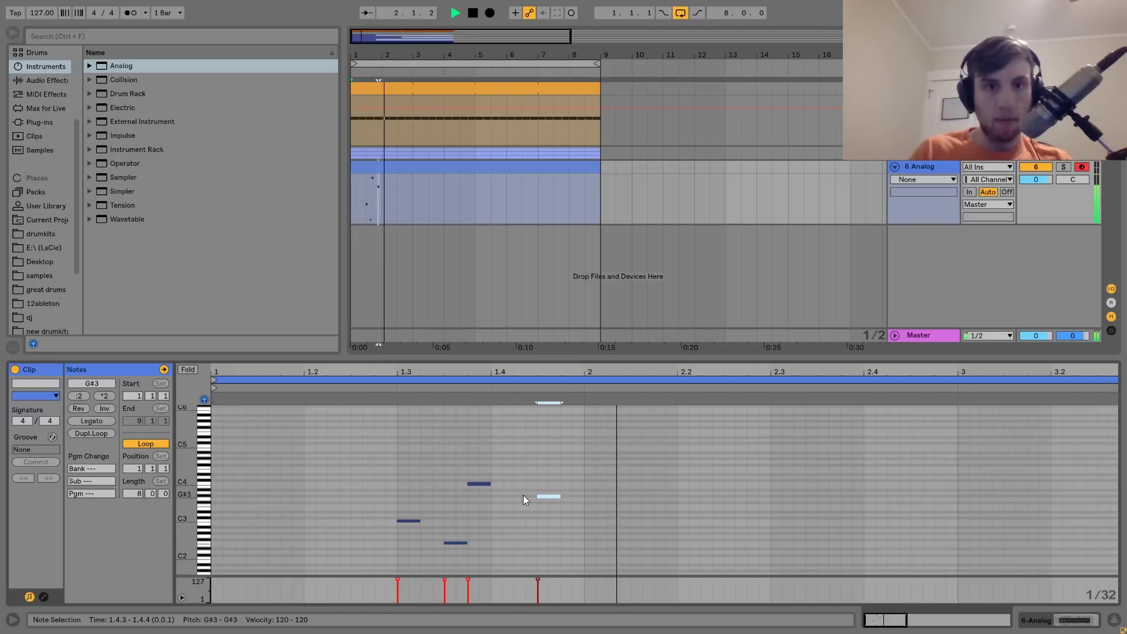
key(shift+Down)
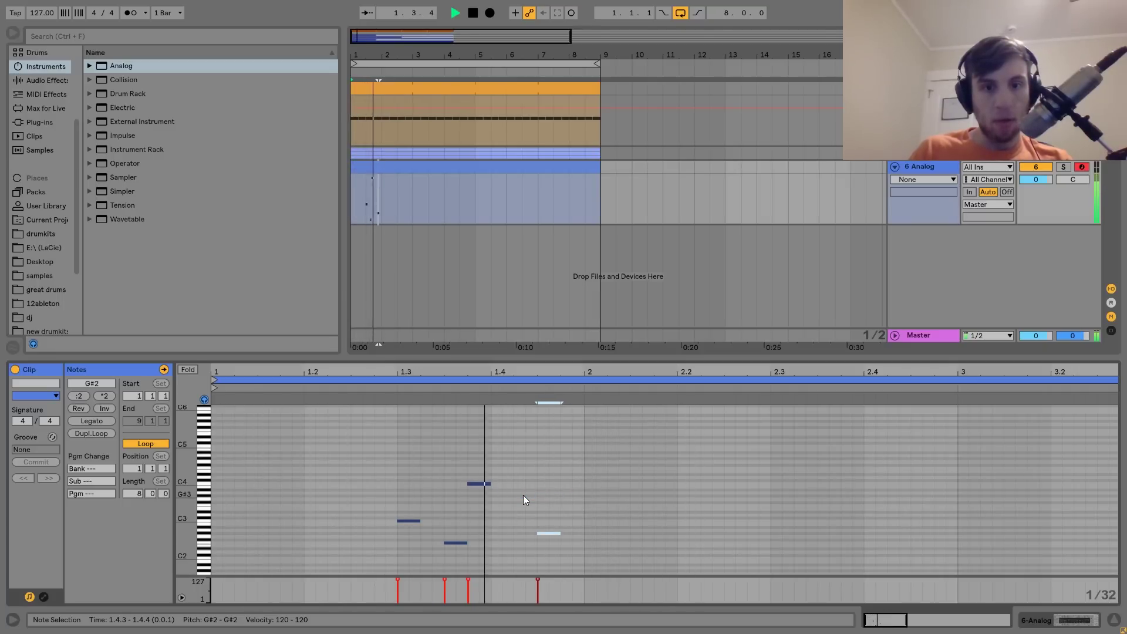
key(Left)
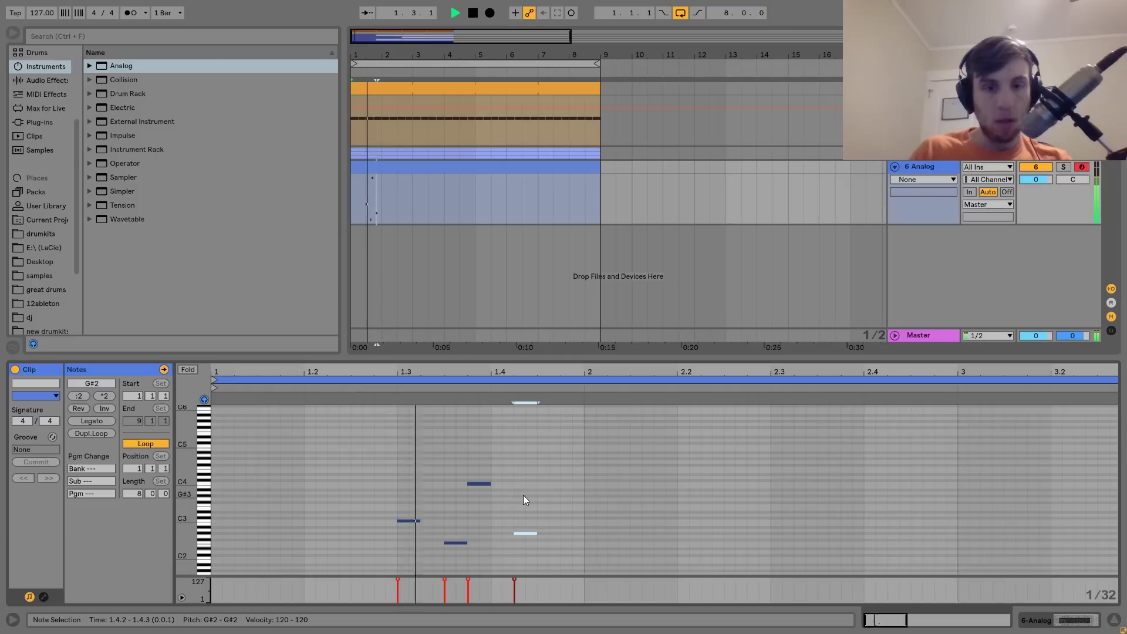
key(space)
key(shift+Down)
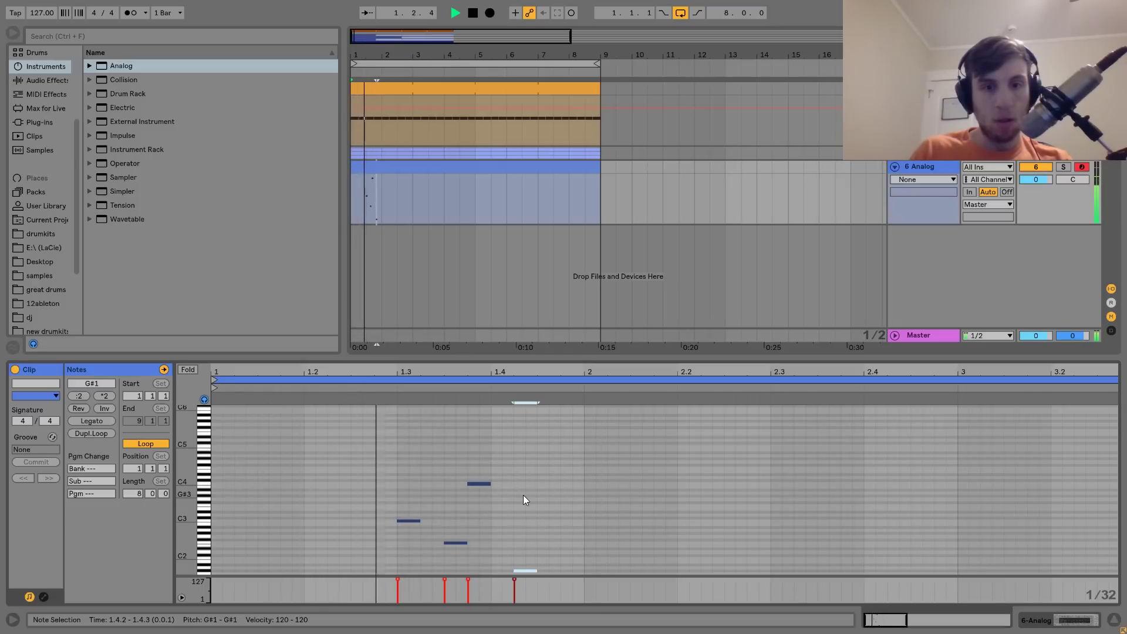
Raise all four notes by an octave and duplicate the bar 1 phrase into bar 2
key(ctrl+a)
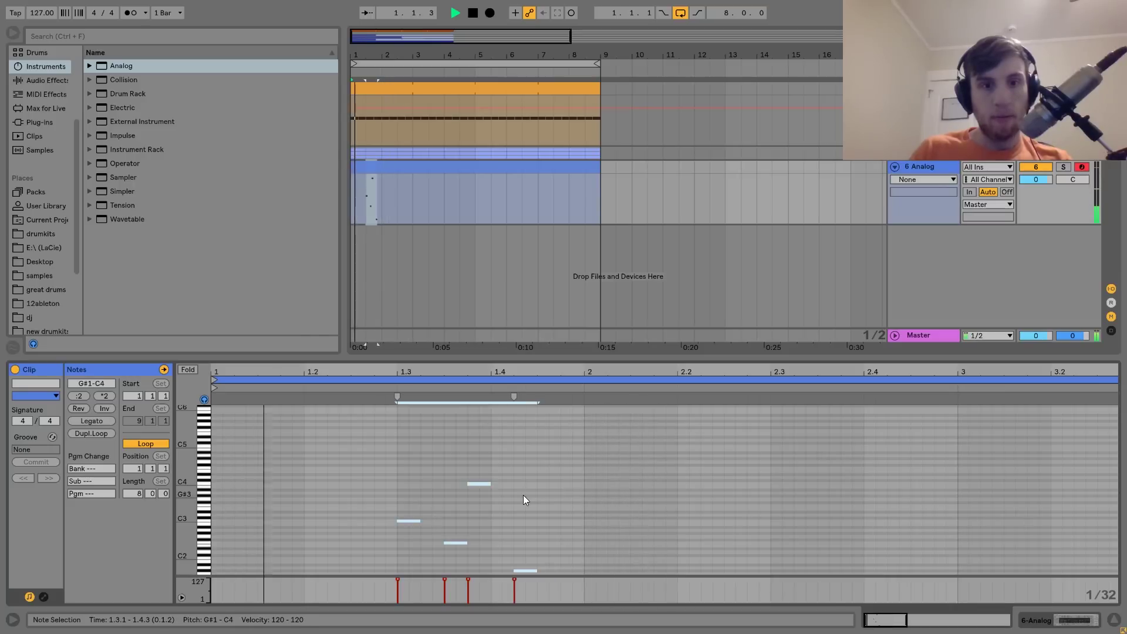
key(shift+Up)
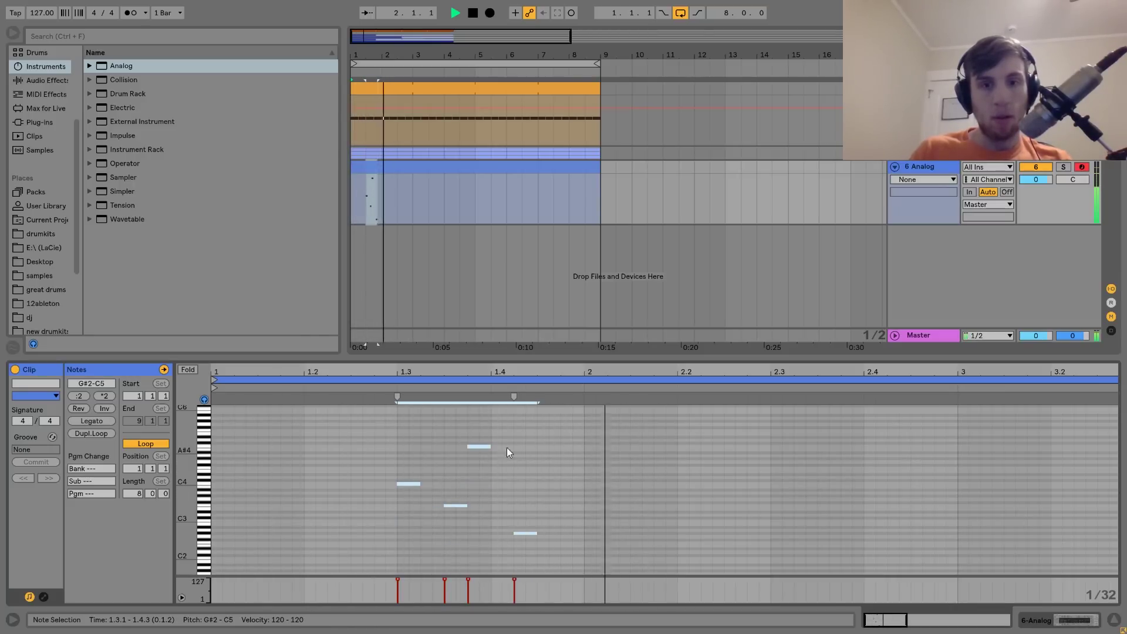
key(space)
drag(412, 421, 773, 572)
key(ctrl+d)
Move the copied C5 note from 2.3.4 to 2.3.2 and lower it to F4
click(851, 446)
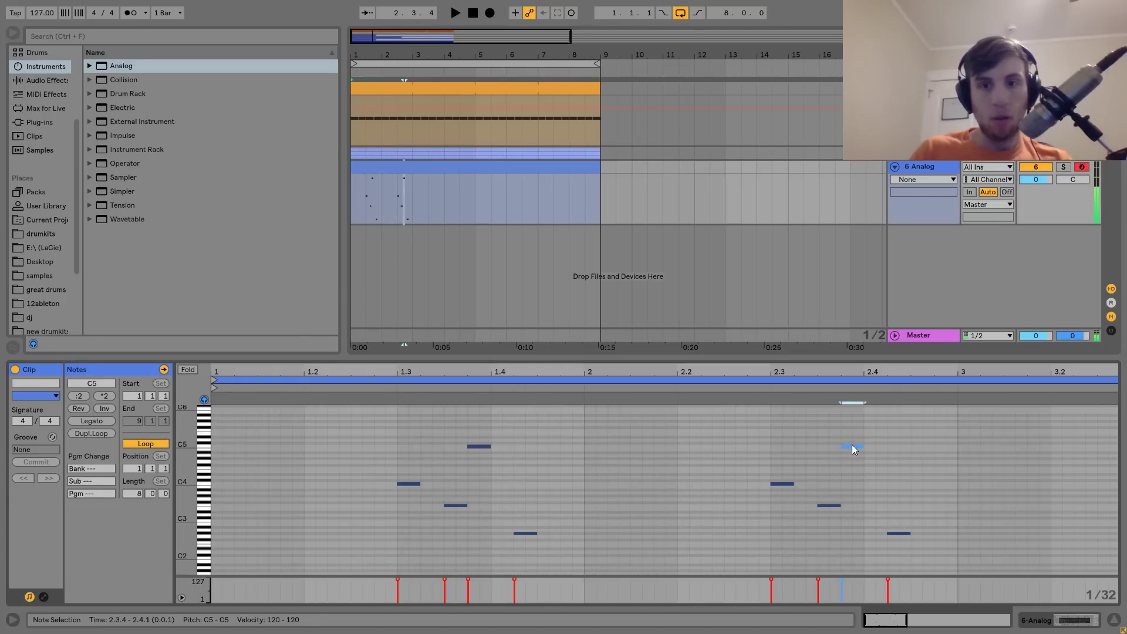
key(shift+Down)
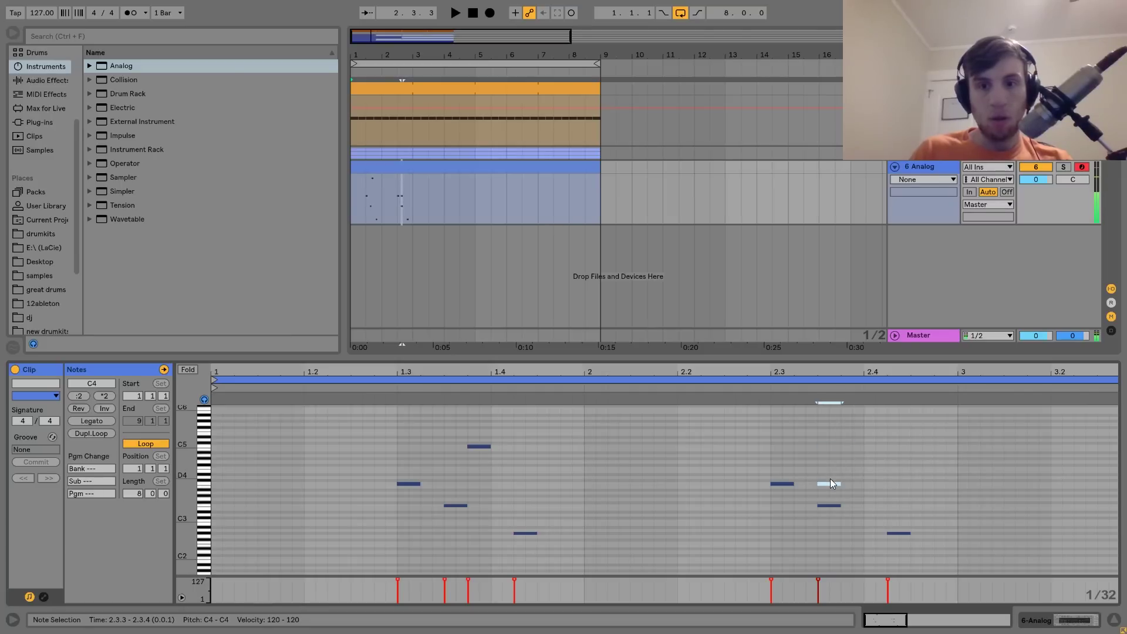
key(Left)
key(Left)
key(shift+Up)
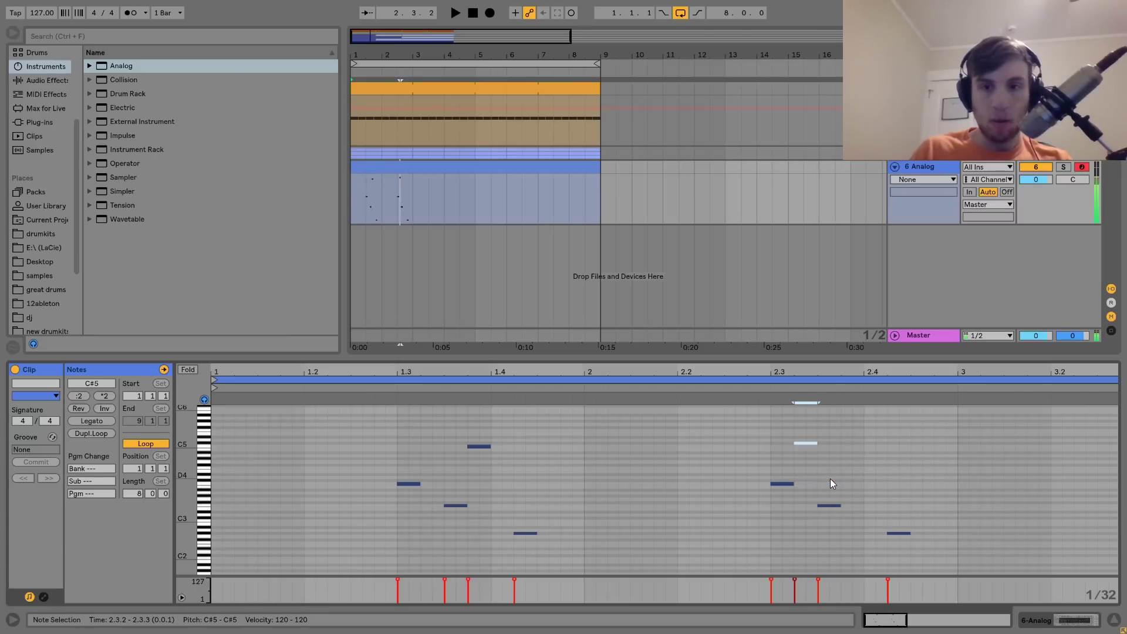
key(Up)
key(Up)
key(Up)
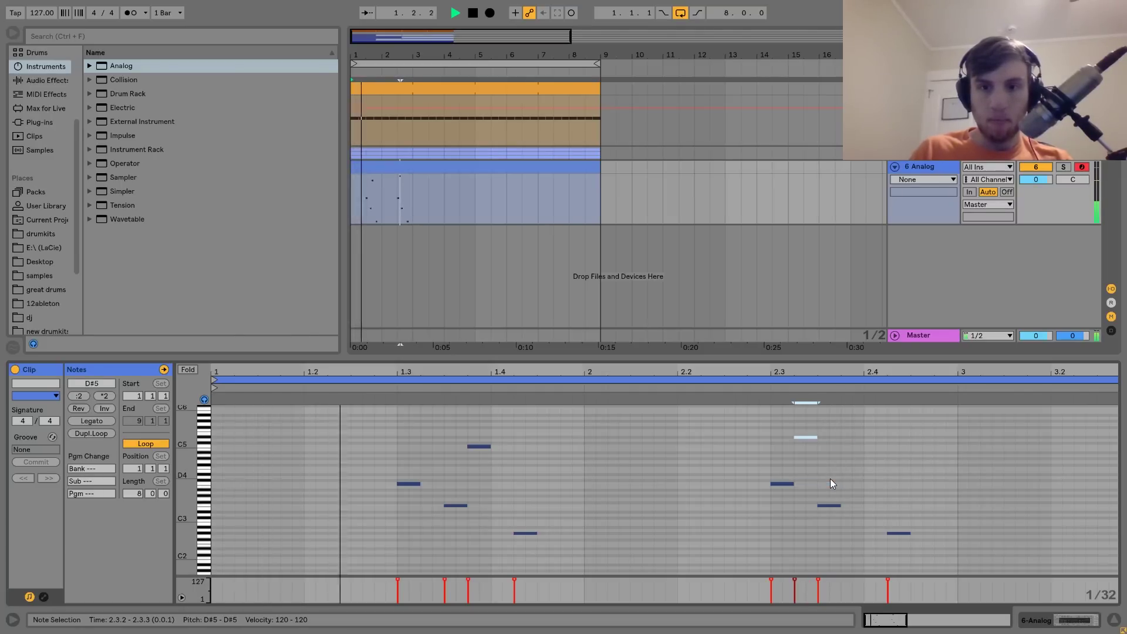
key(Up)
key(Up)
key(shift+Down)
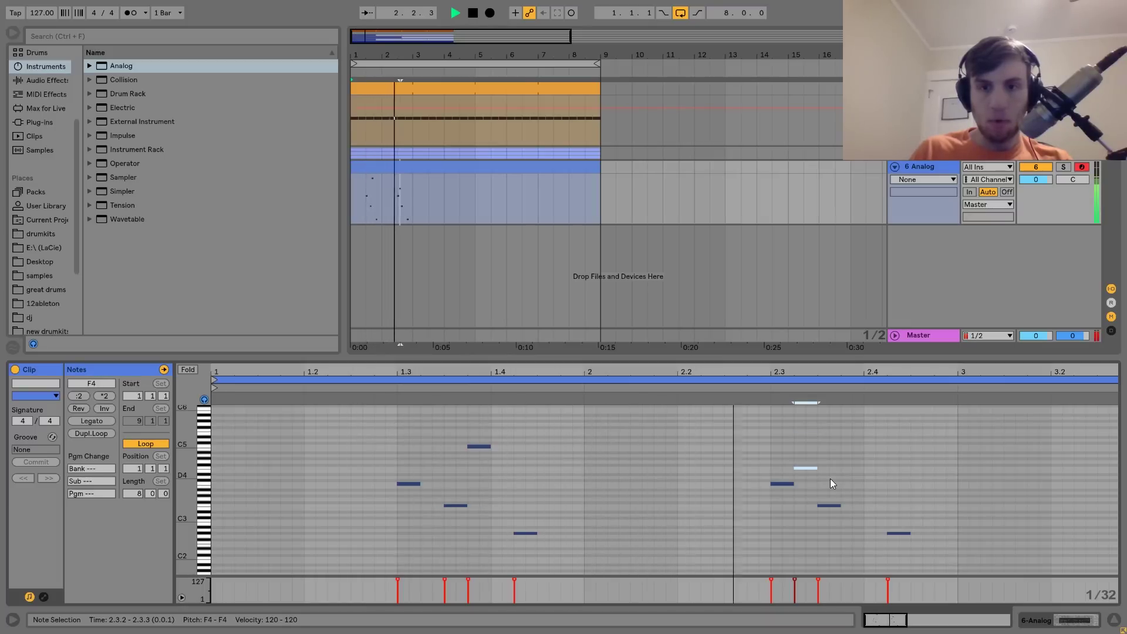
Move the F4 note to 2.3.3 and shift the F3 note at 2.3.3 to 2.3.4
key(space)
key(Right)
key(Right)
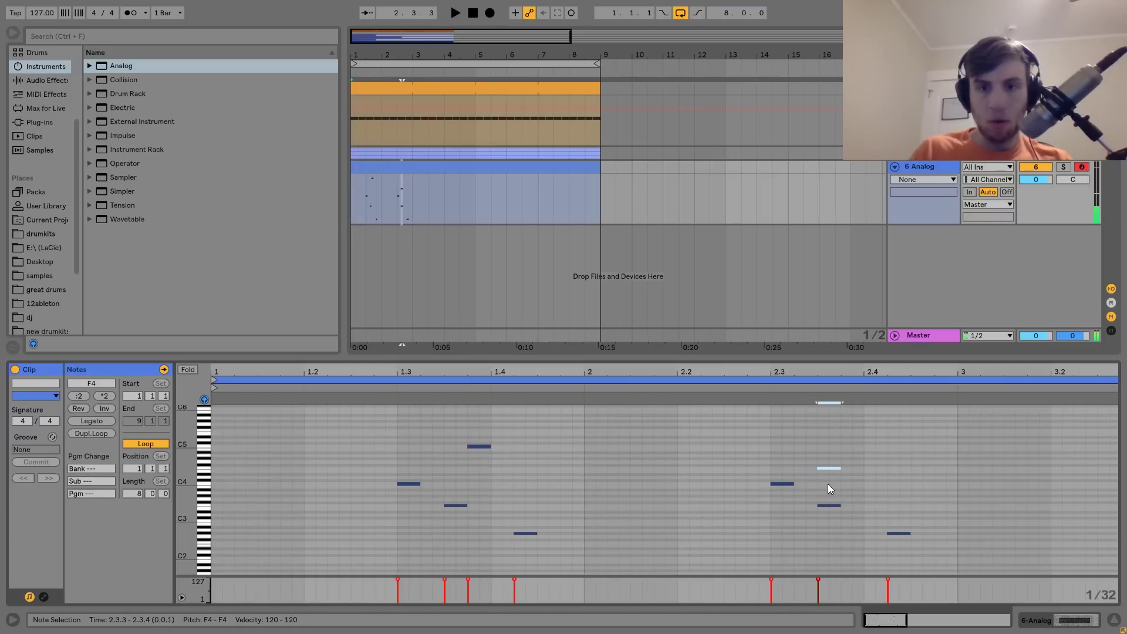
drag(827, 484, 832, 530)
key(Right)
key(Right)
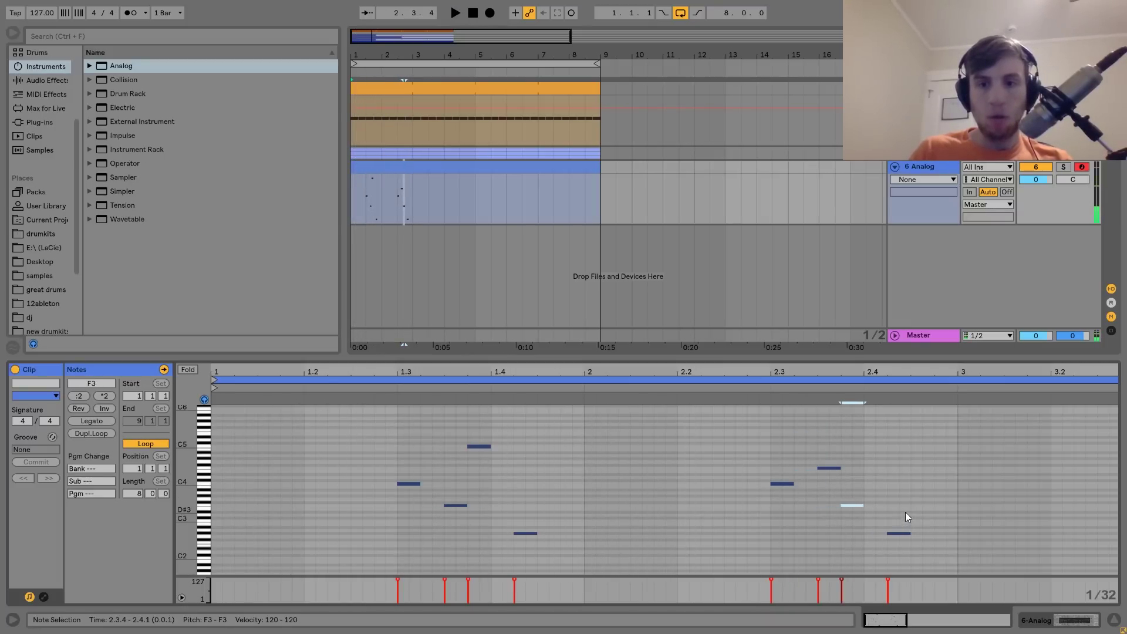
Delete the G#2 note at 2.4.2 and raise the F3 note at 2.3.4 to G#3
drag(905, 512, 911, 569)
key(Delete)
drag(855, 531, 851, 456)
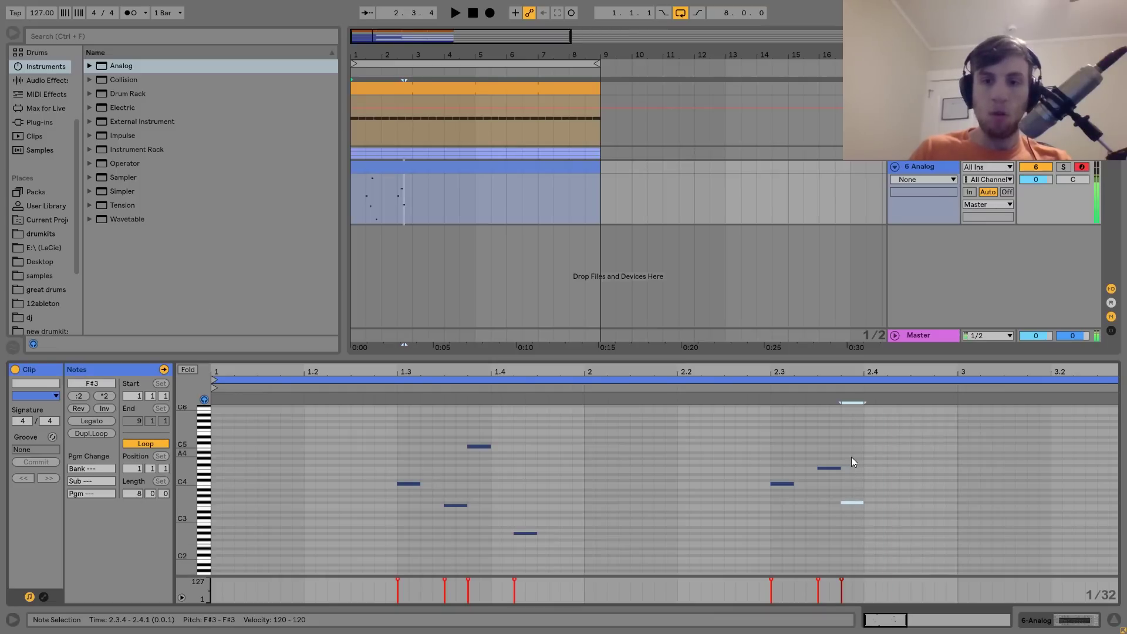
key(Up)
key(Up)
key(Up)
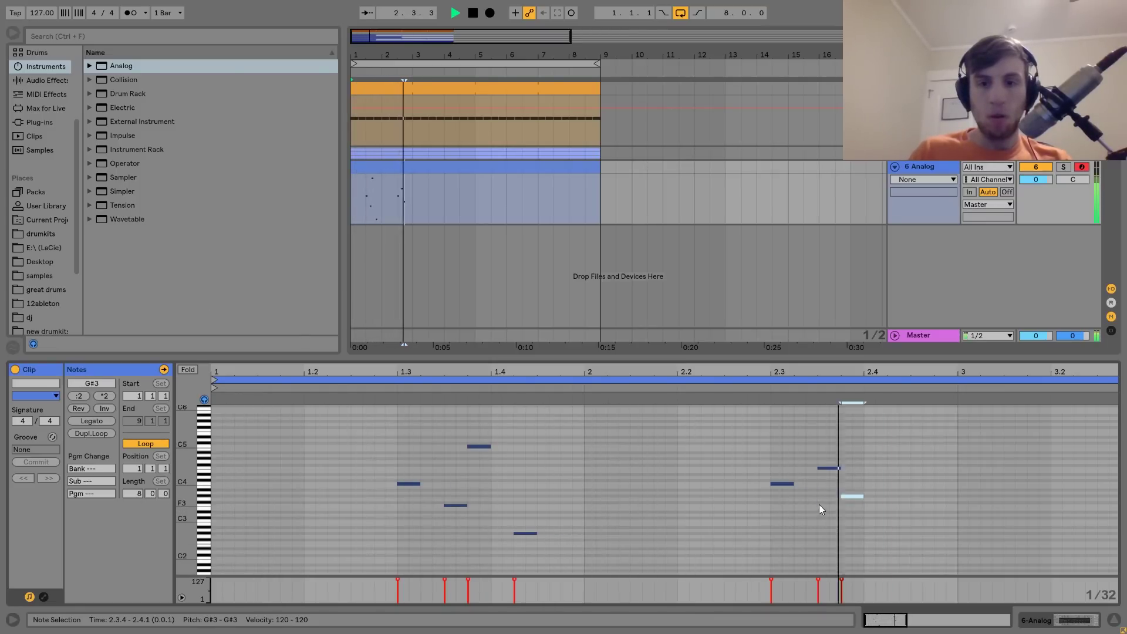
Repeat the two-bar Analog phrase in the arrangement so that it fills bars 1 to 8
click(403, 174)
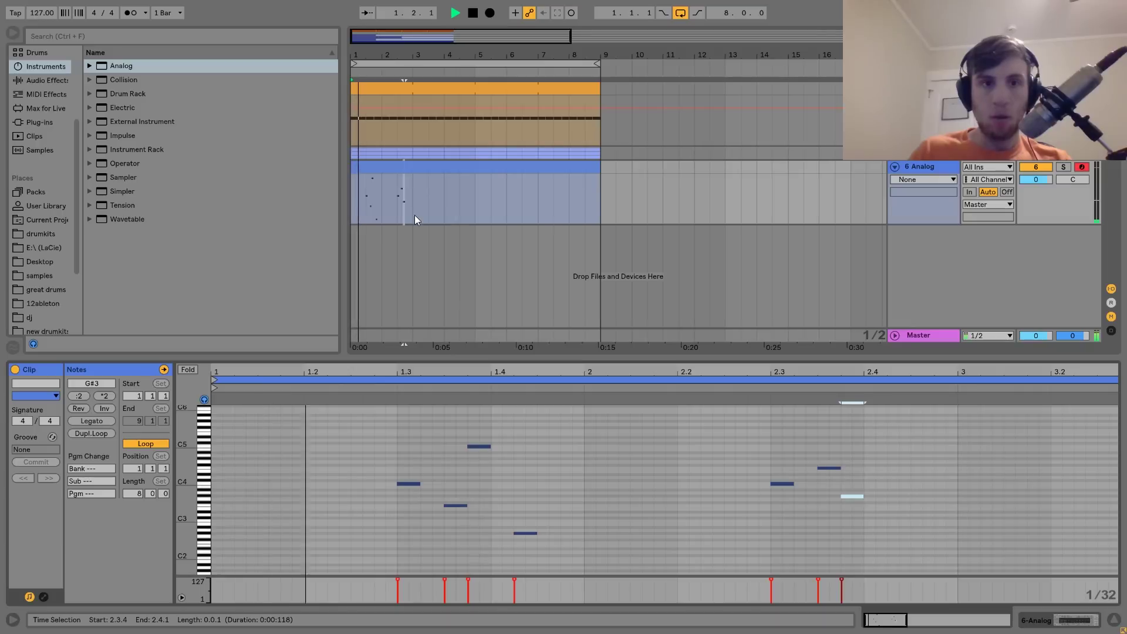
key(ctrl+d)
key(ctrl+d)
key(ctrl+d)
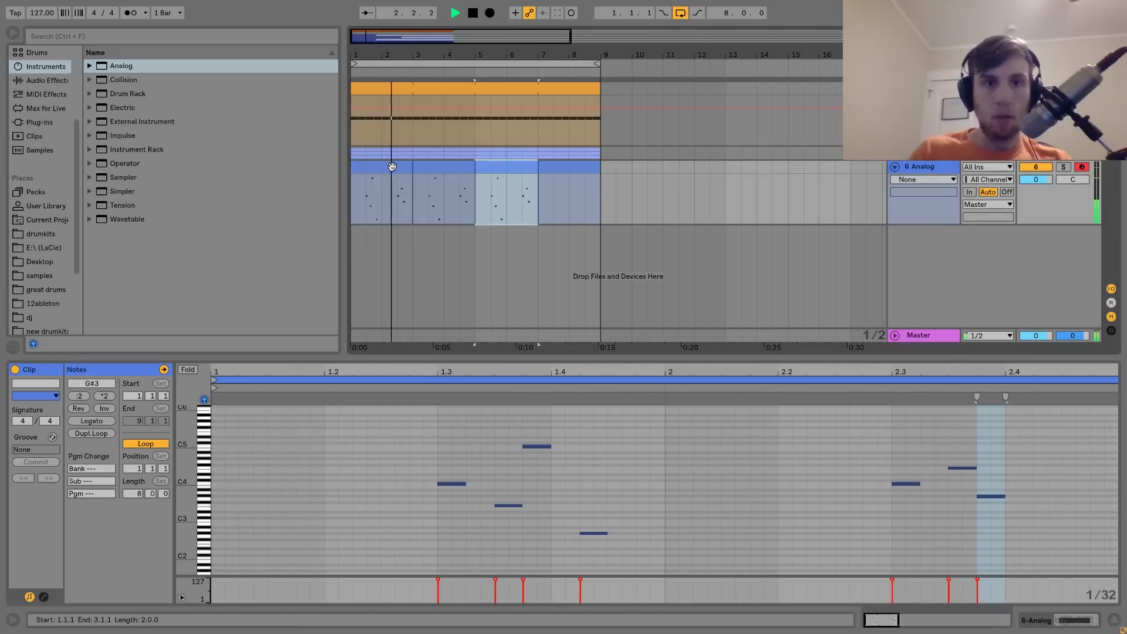
Select the Analog clips, set the track's volume to -5.8 dB and show its device chain
shift+click(392, 167)
drag(1037, 179, 1037, 195)
click(937, 168)
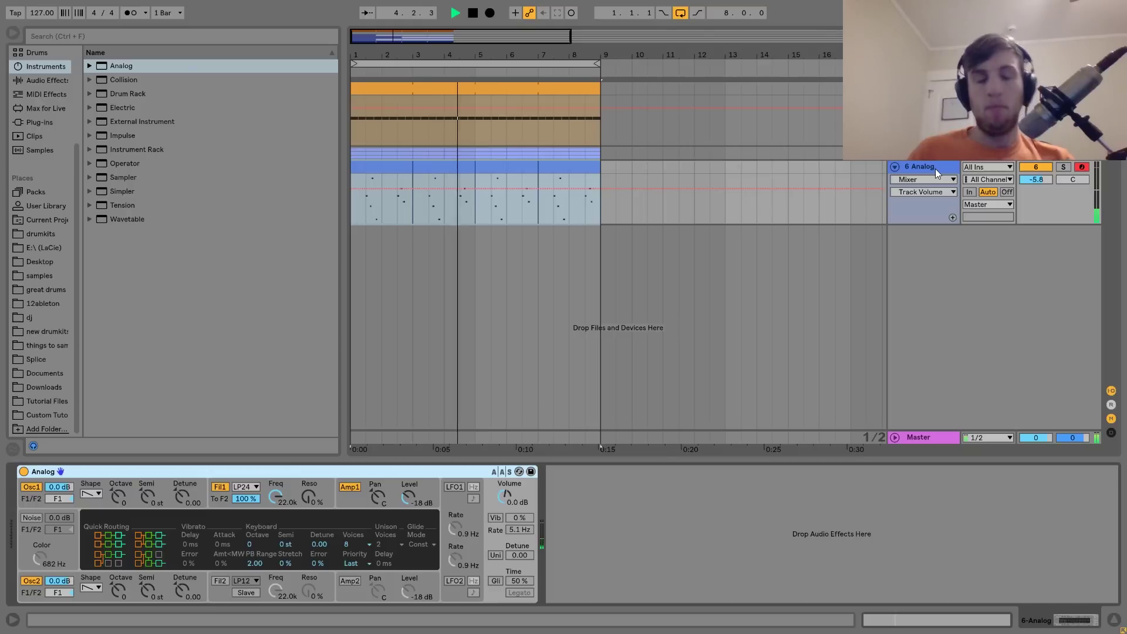
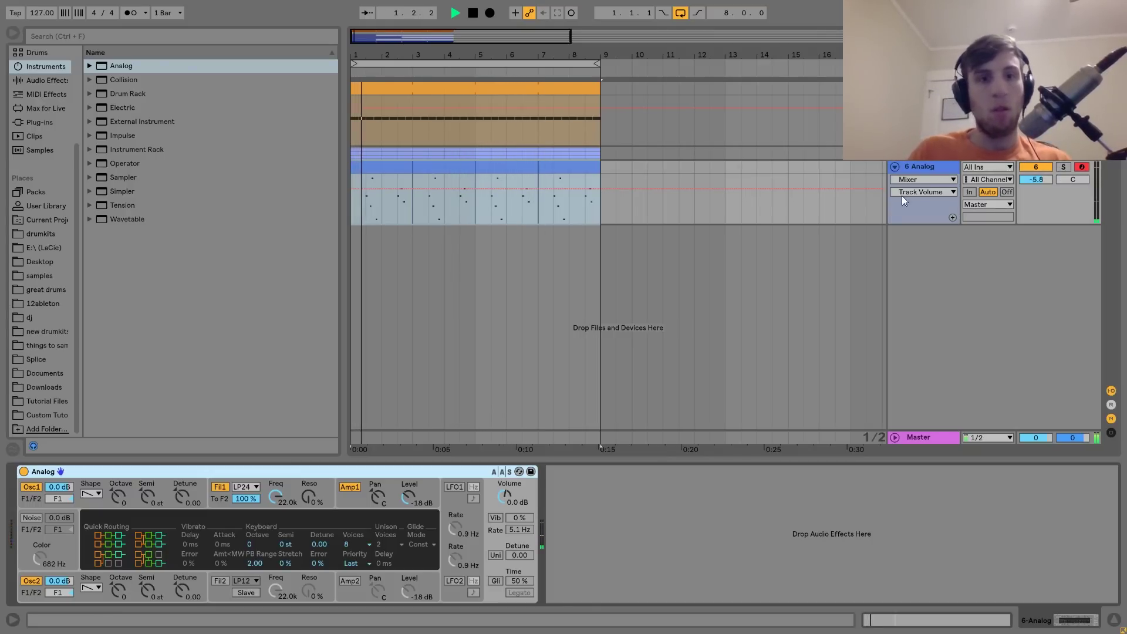
Shorten the first and second Analog clips to one bar each
click(373, 168)
key(space)
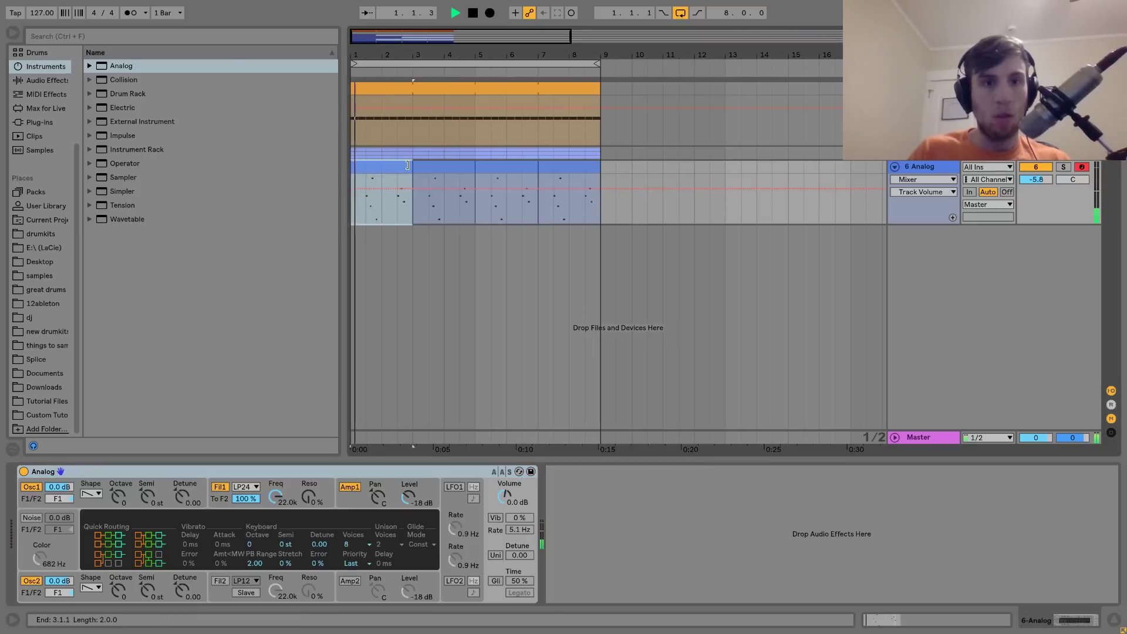
drag(407, 165, 382, 165)
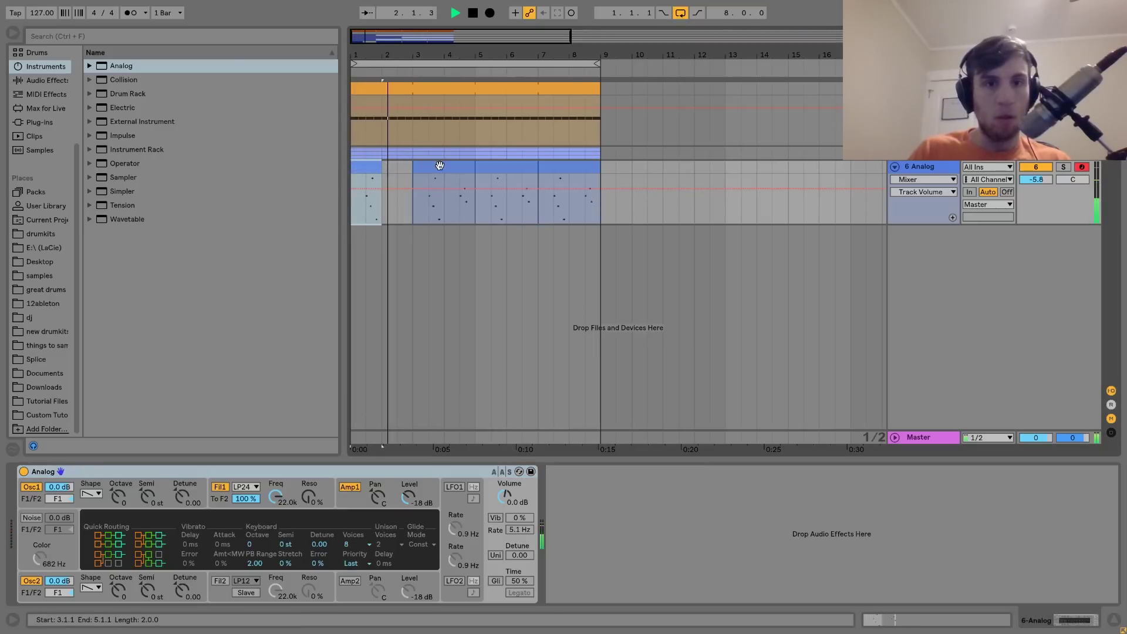
drag(473, 167, 445, 167)
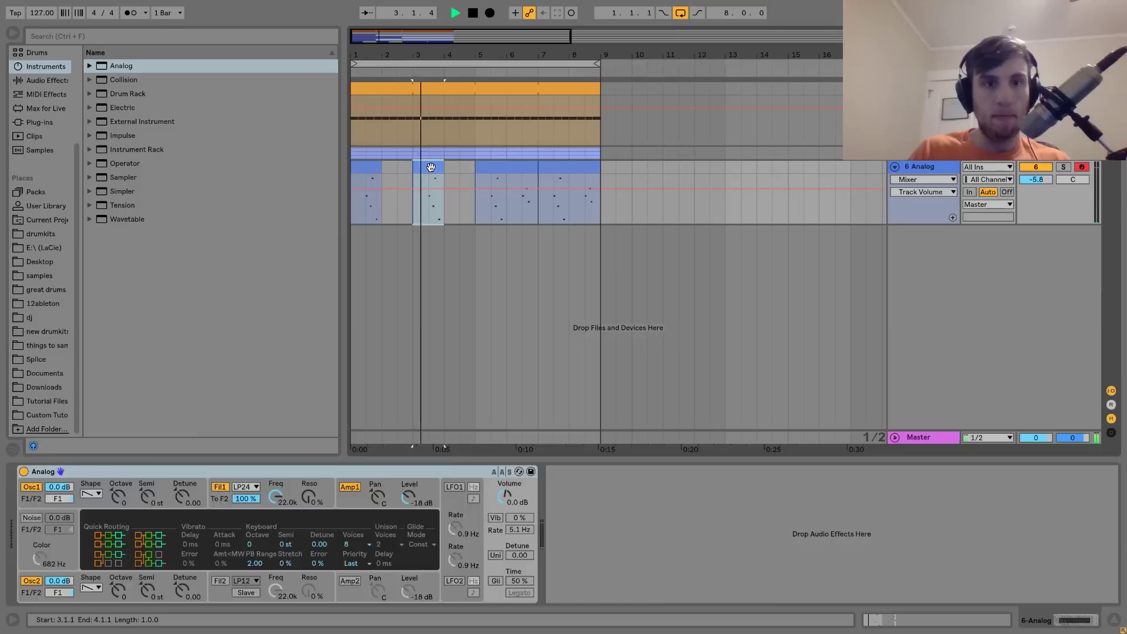
Open the Analog clip at bar 3 and lower its F3 note at 1.3.3 to G#2
double_click(431, 167)
key(space)
key(space)
key(space)
click(703, 470)
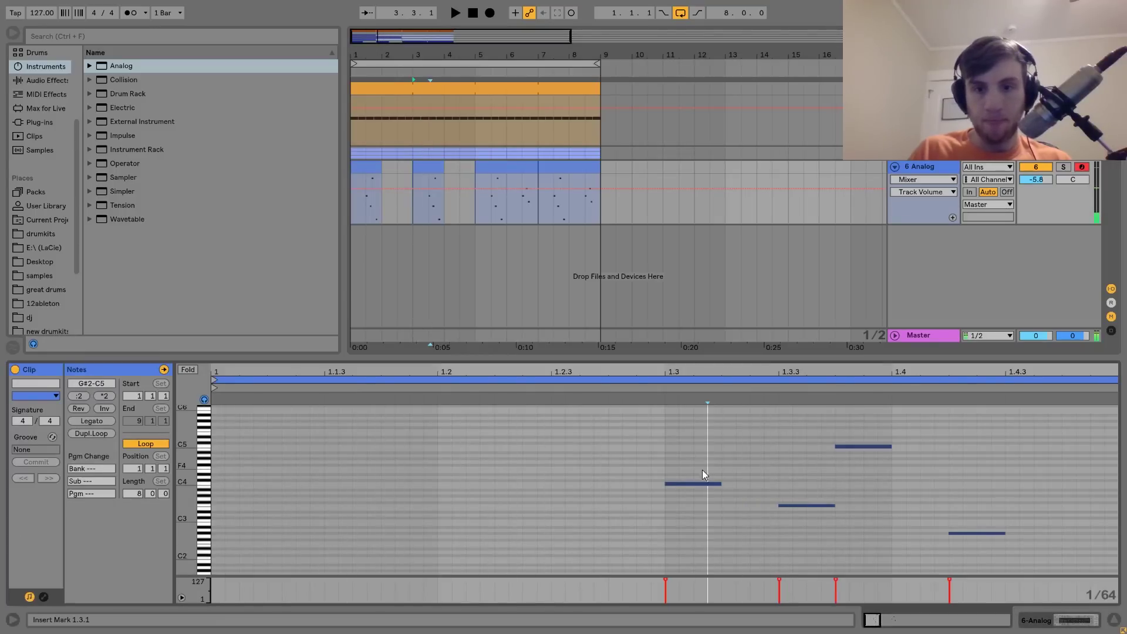
click(706, 483)
drag(820, 473, 817, 554)
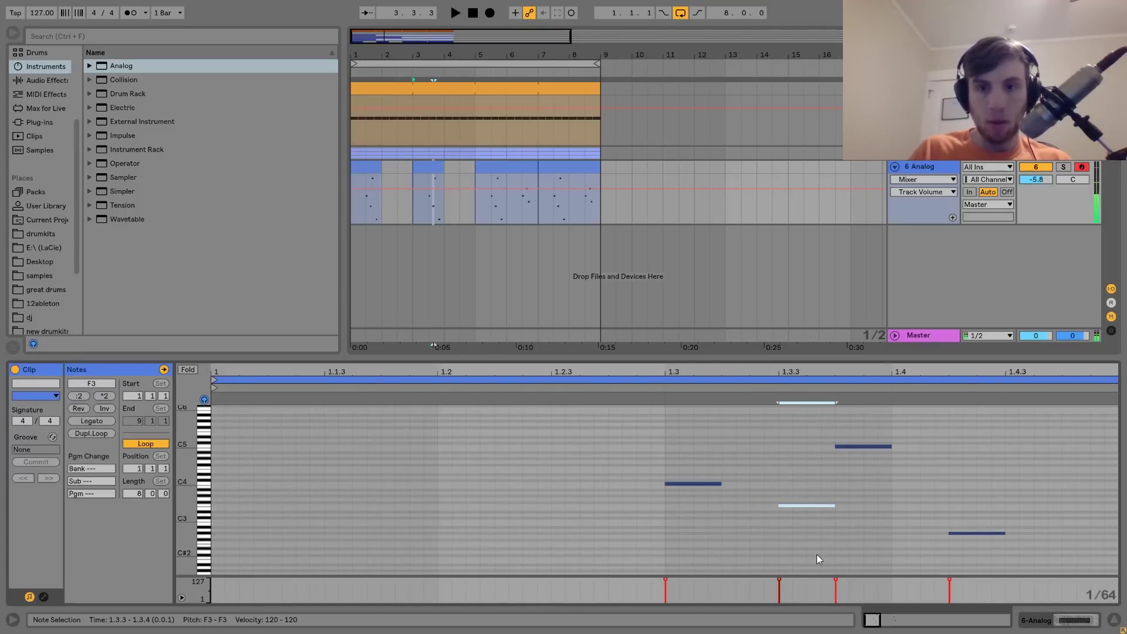
key(Down)
key(Down)
key(Down)
key(Down)
key(Down)
key(Down)
key(Down)
key(Down)
key(Down)
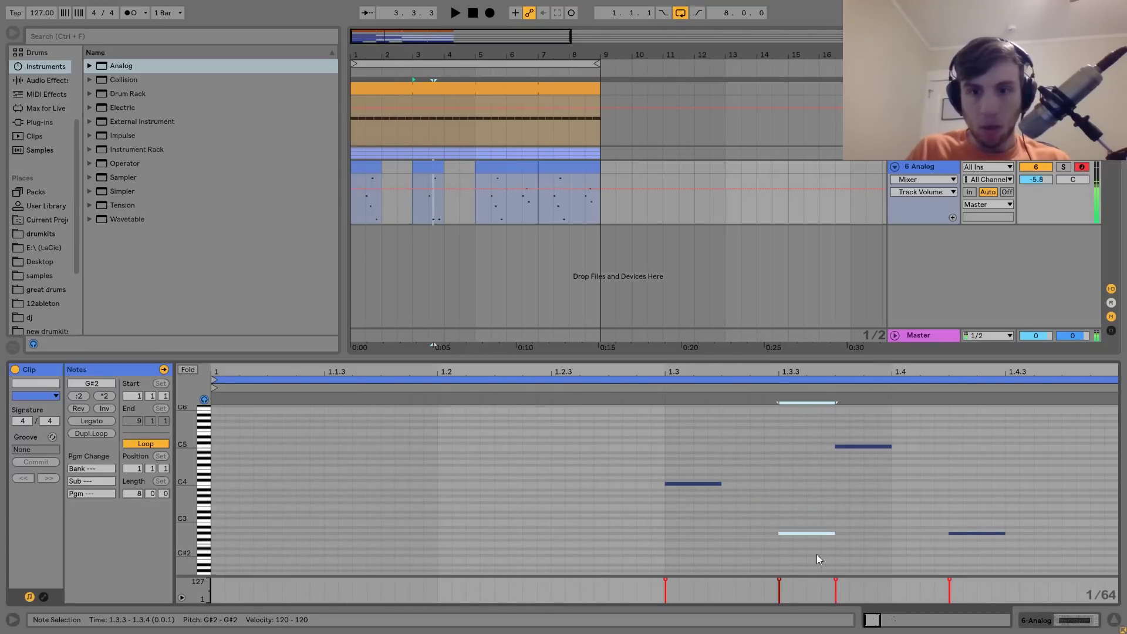
Raise the G#2 note at 1.4.2 in this clip to G4
click(954, 533)
key(Up)
key(Up)
key(Up)
key(Up)
key(Up)
key(Up)
key(Up)
key(Up)
key(Up)
key(Up)
key(Up)
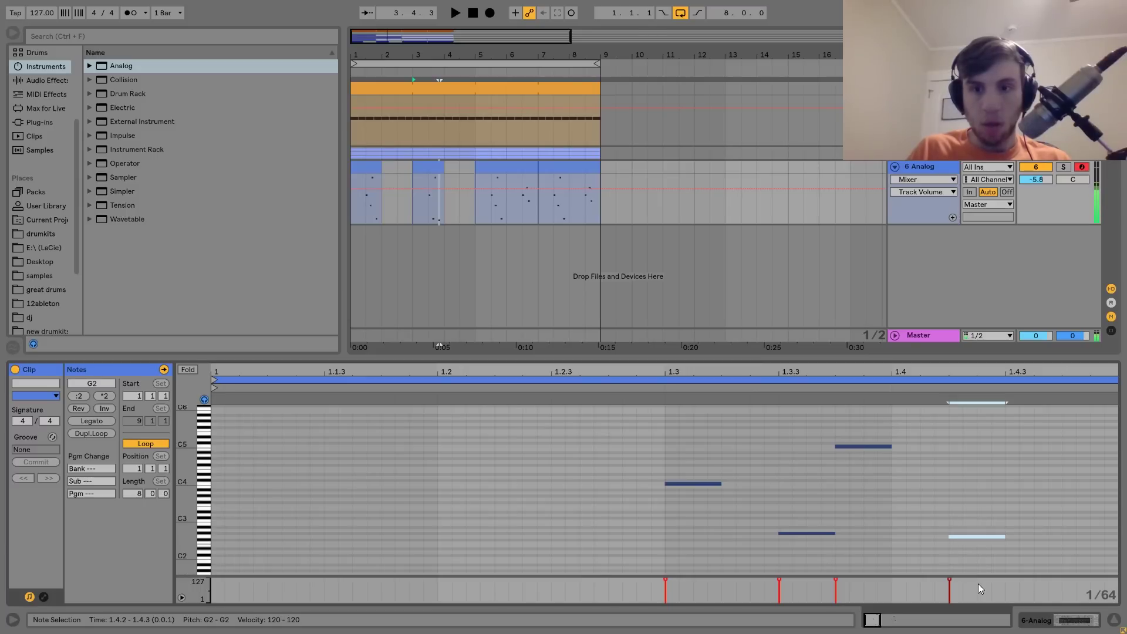
key(shift+Up)
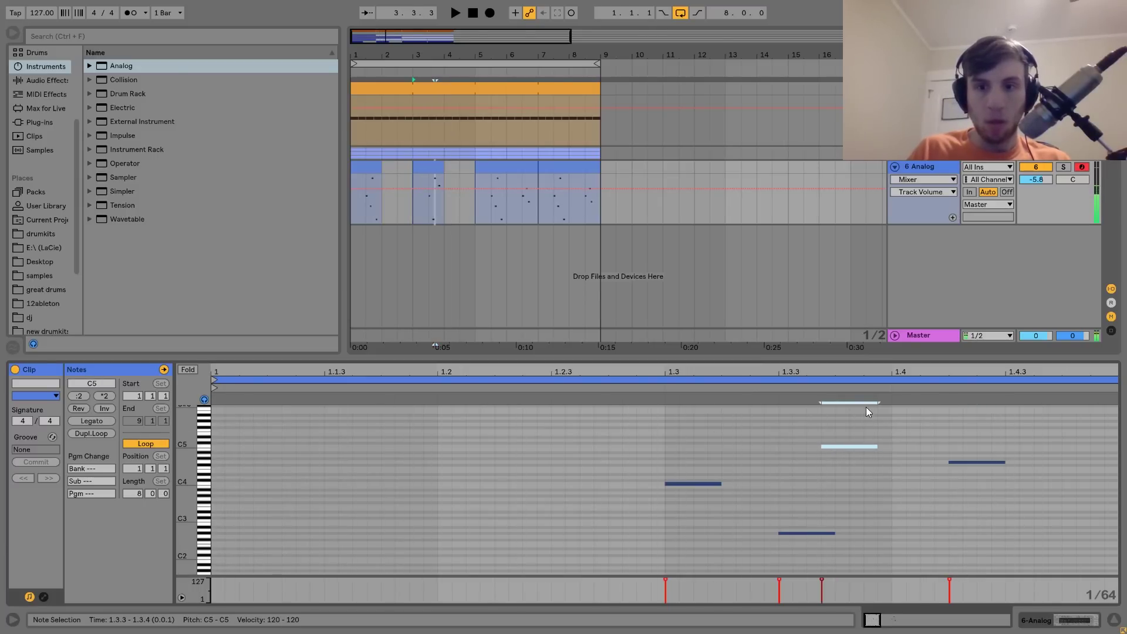
Keep the C5 note at 1.3.4 and lower it to F4
key(Down)
key(Down)
key(Down)
key(Down)
key(Down)
key(Down)
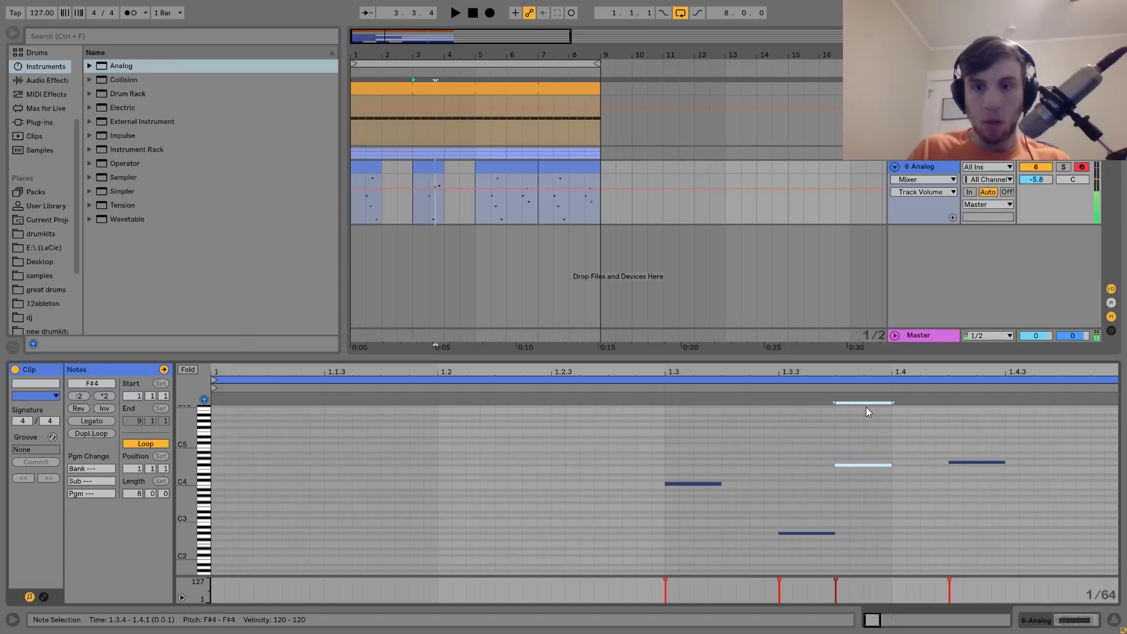
key(Down)
Raise the C4 note at 1.3.1 in the open Analog clip to F4
click(704, 484)
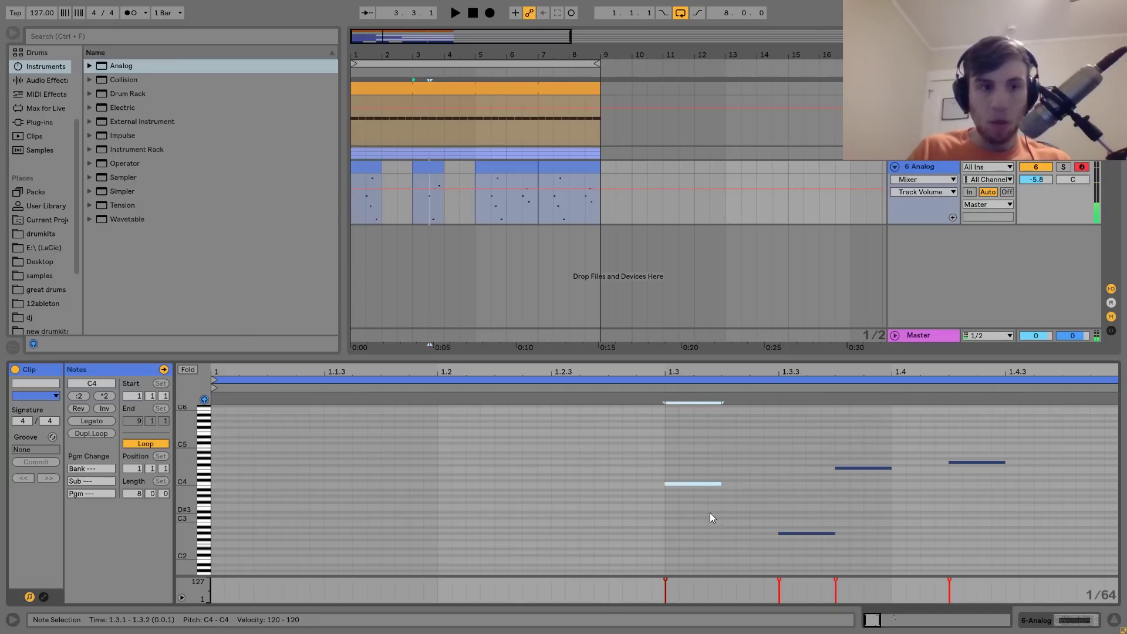
key(Up)
key(Up)
key(Up)
key(Up)
key(Up)
Lower the F4 note at 1.3.4 to C4 and play the phrase back
click(833, 509)
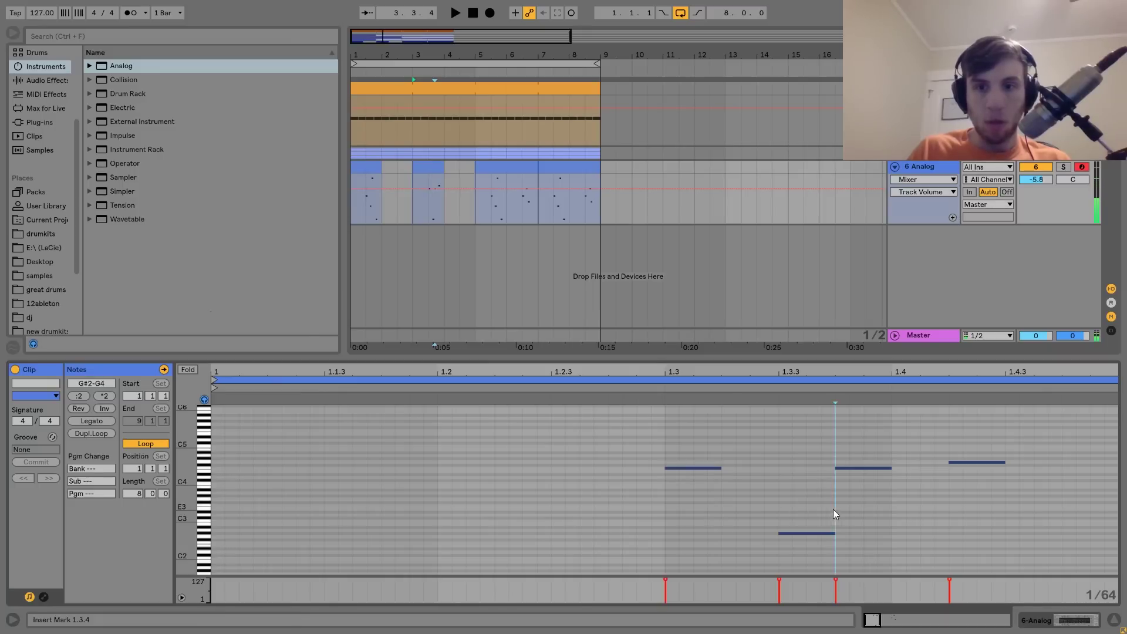
drag(833, 508, 851, 443)
key(Down)
key(Down)
key(Down)
key(Down)
key(Down)
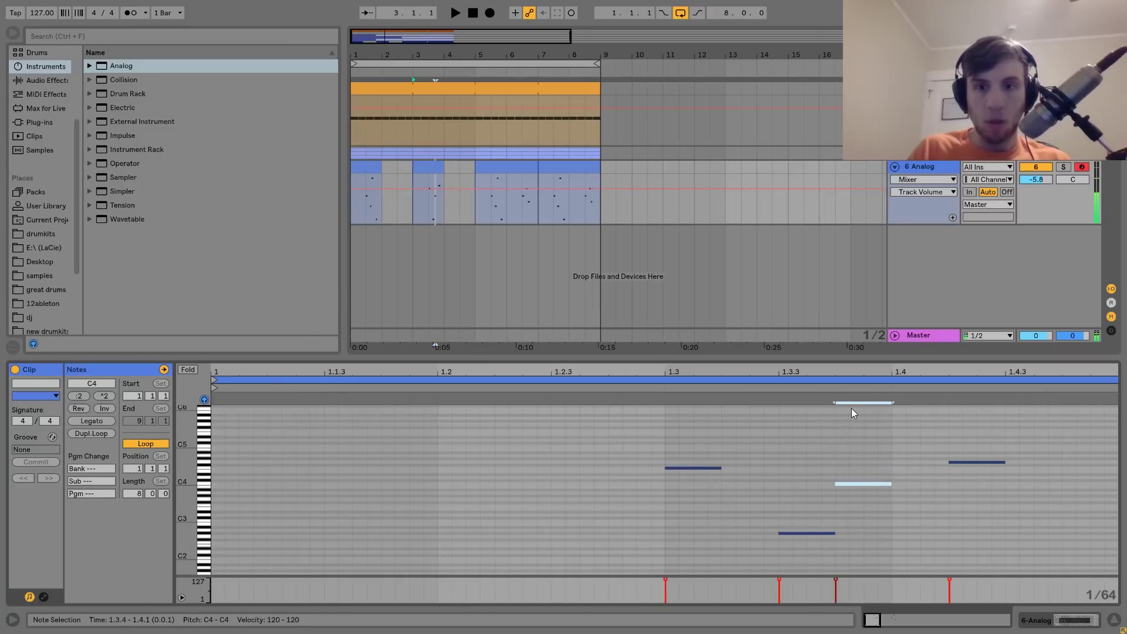
key(space)
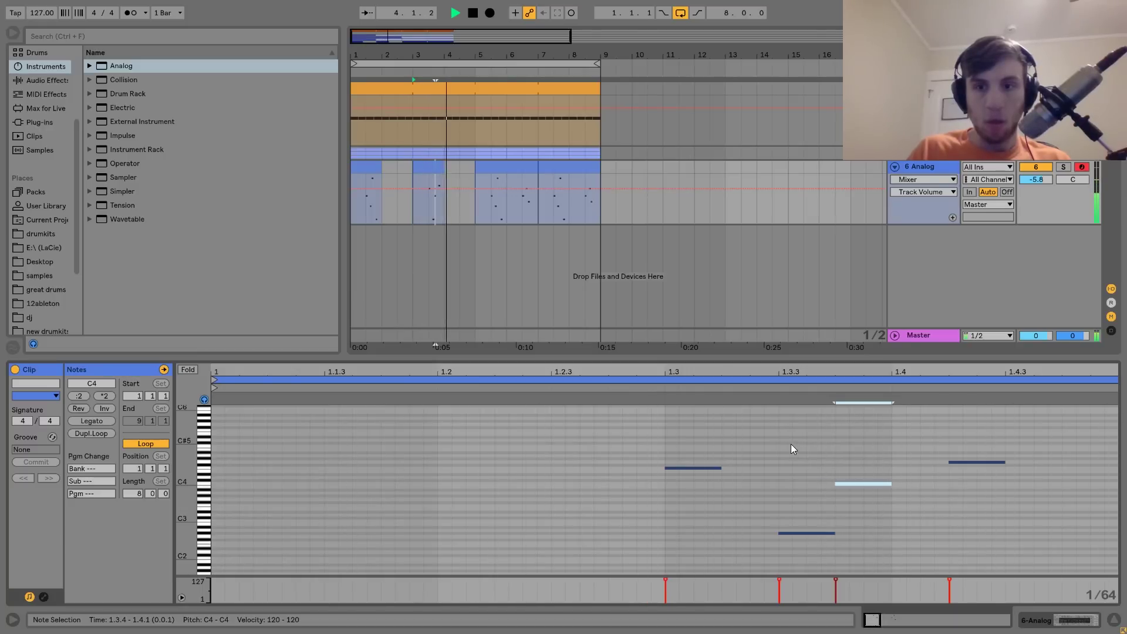
Lower the note at 1.4.2 to G#3 and listen to the change
key(space)
click(975, 462)
key(space)
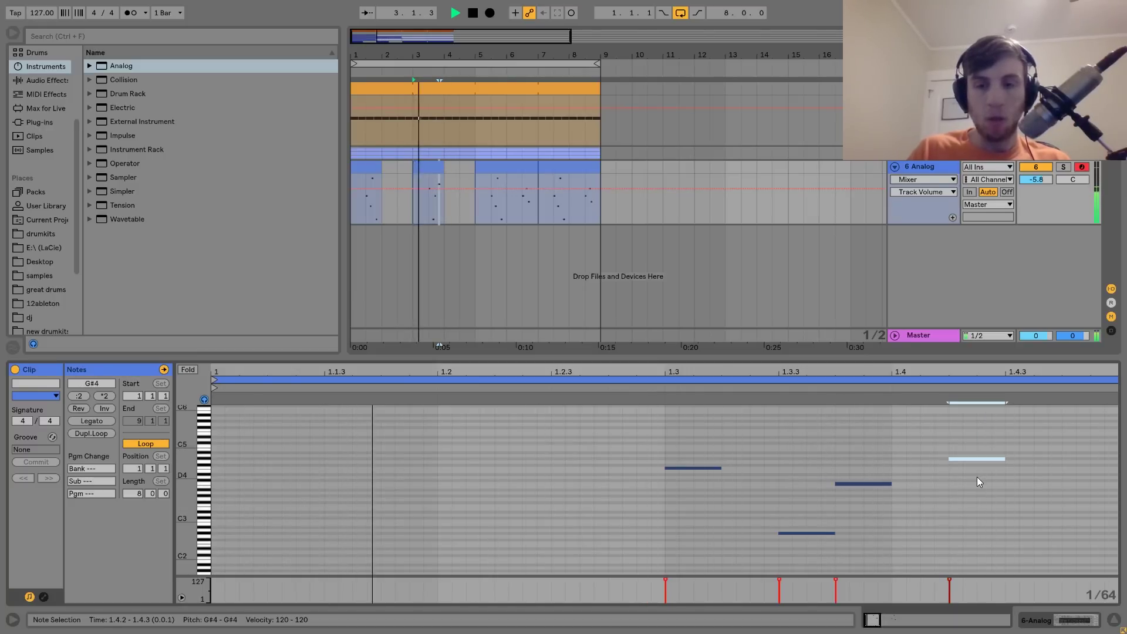
key(shift+Down)
key(space)
Raise the low note at 1.3.3 to G4 and audition the phrase
drag(781, 494, 821, 583)
key(shift+Up)
key(shift+Up)
key(Down)
key(space)
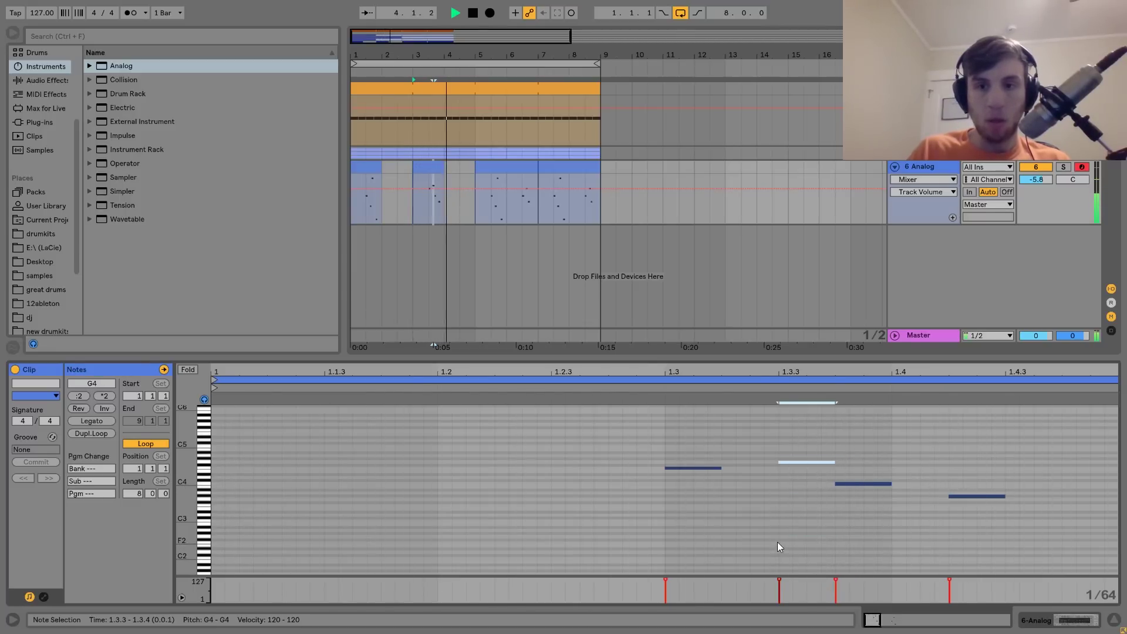
key(space)
Consolidate the Analog clips across bars 1 to 4 into one clip and duplicate it onto bars 5 to 8
click(373, 171)
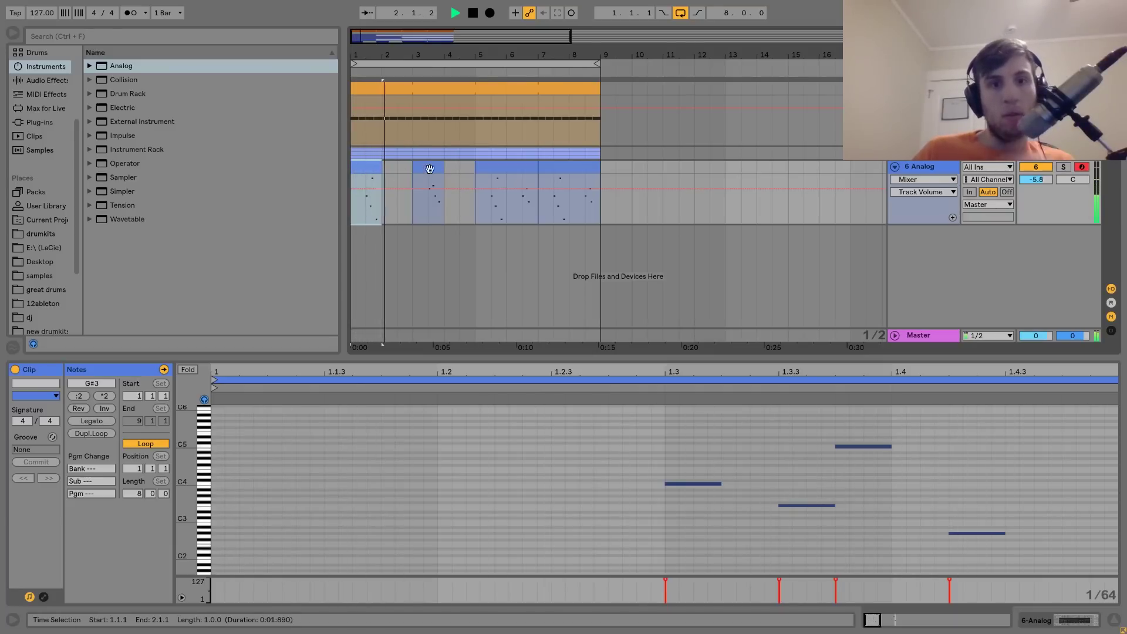
shift+click(472, 172)
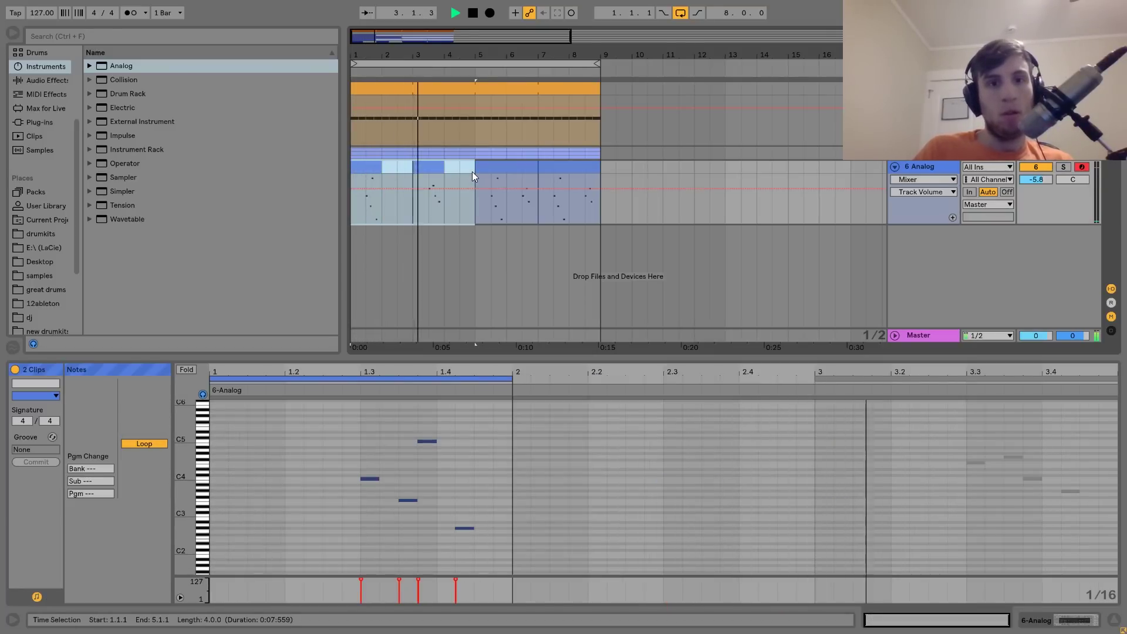
key(ctrl+j)
key(ctrl+d)
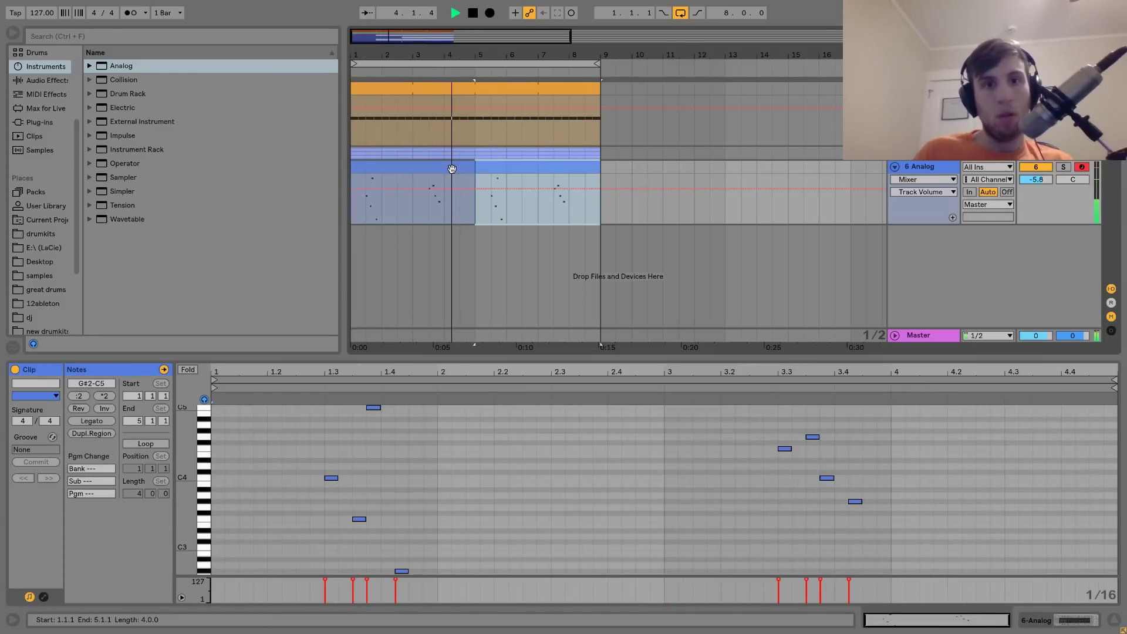
In the first consolidated clip, duplicate the note at 3.4.2 and place the copy at 3.4.4 on F2
shift+click(452, 169)
click(452, 169)
key(space)
mouse_move(867, 475)
mouse_down()
mouse_move(865, 549)
mouse_move(857, 486)
mouse_up()
key(ctrl+d)
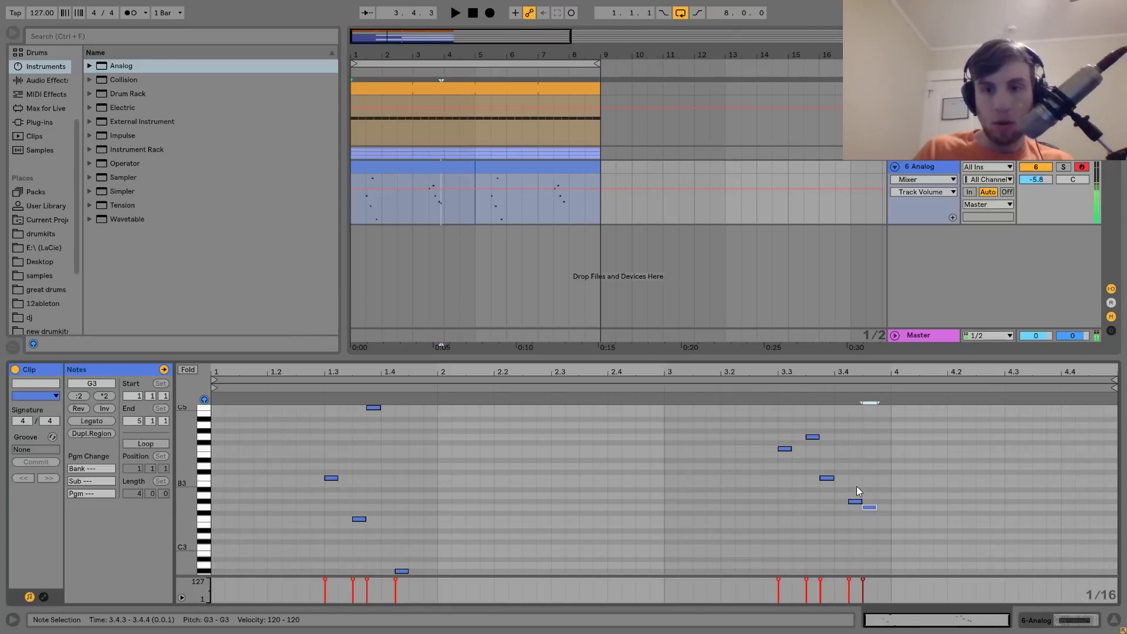
key(shift+Down)
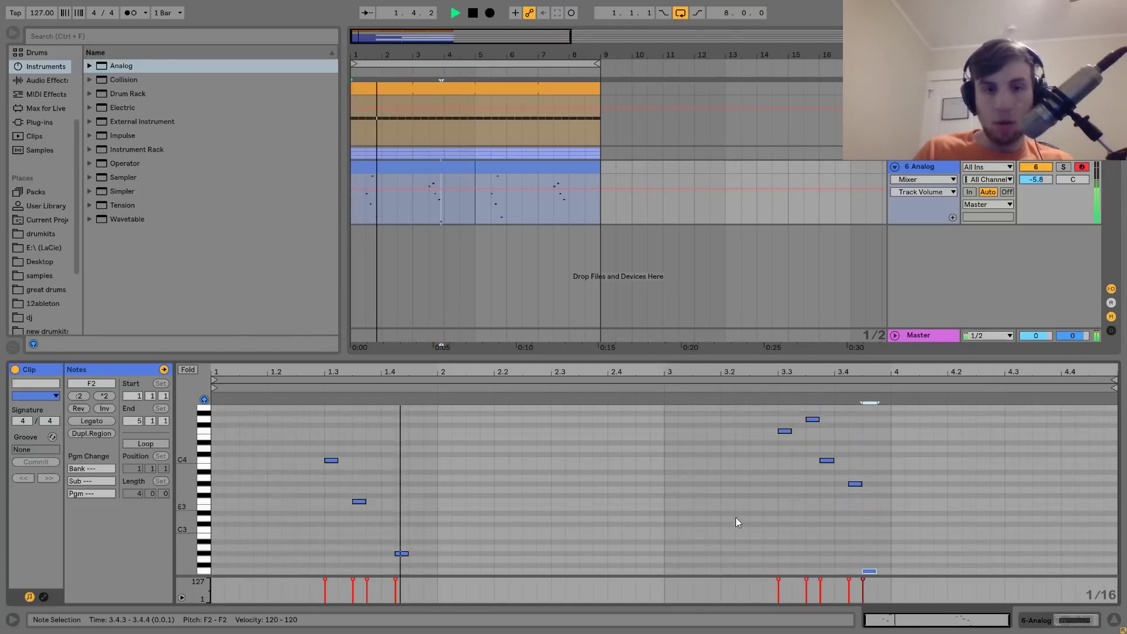
drag(188, 518, 179, 518)
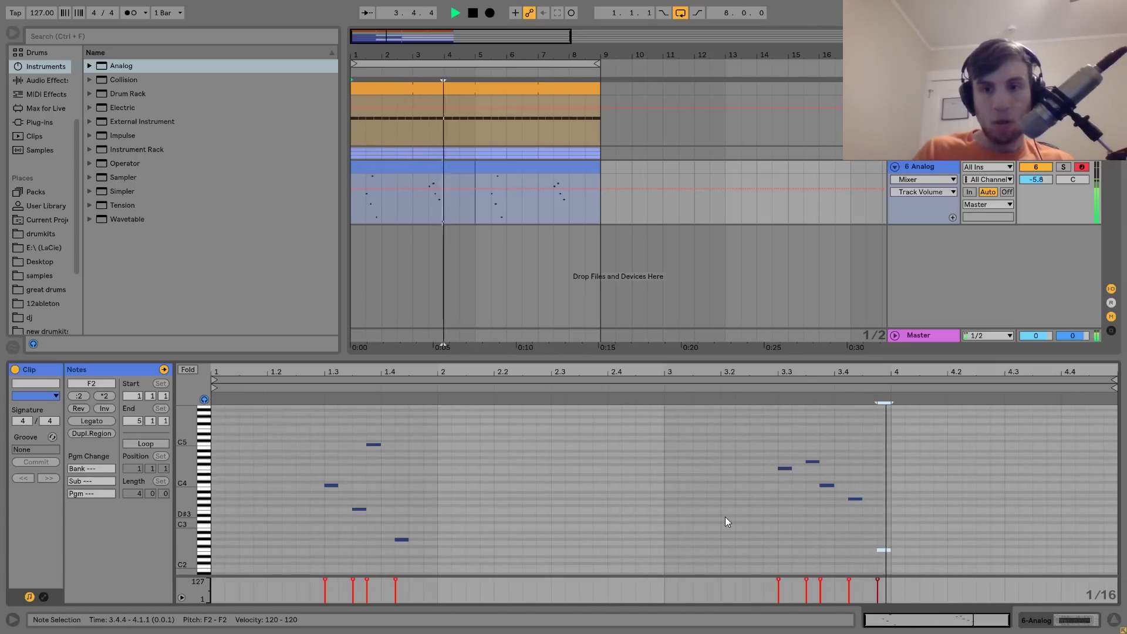
Duplicate the edited four-bar Analog clip over bars 5 to 8 and select both clips
click(442, 169)
key(ctrl+d)
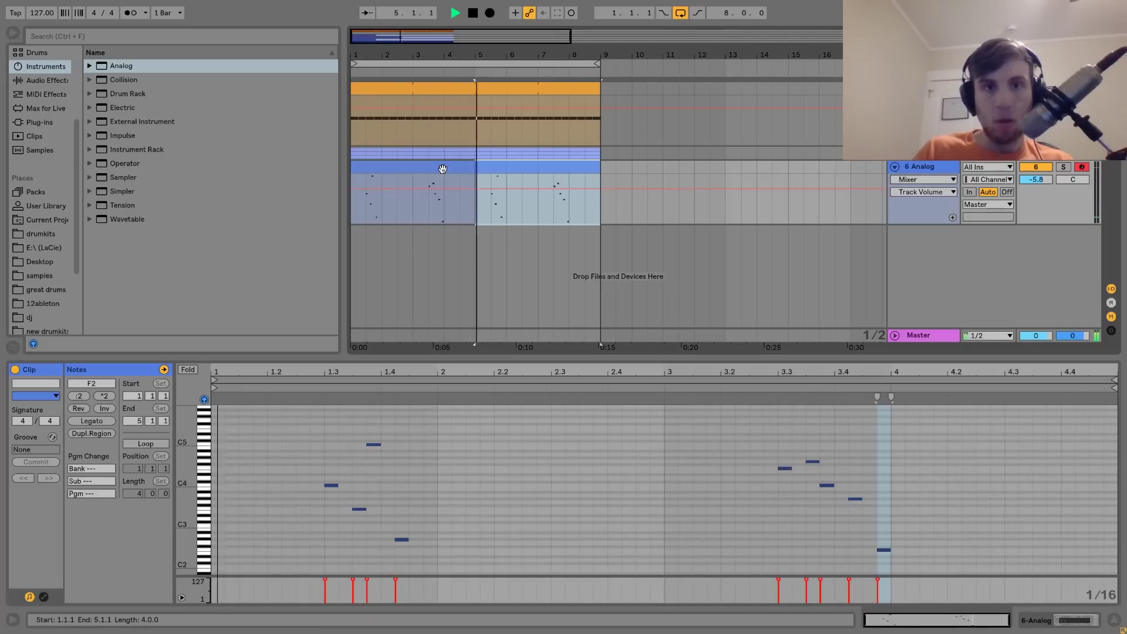
shift+click(442, 169)
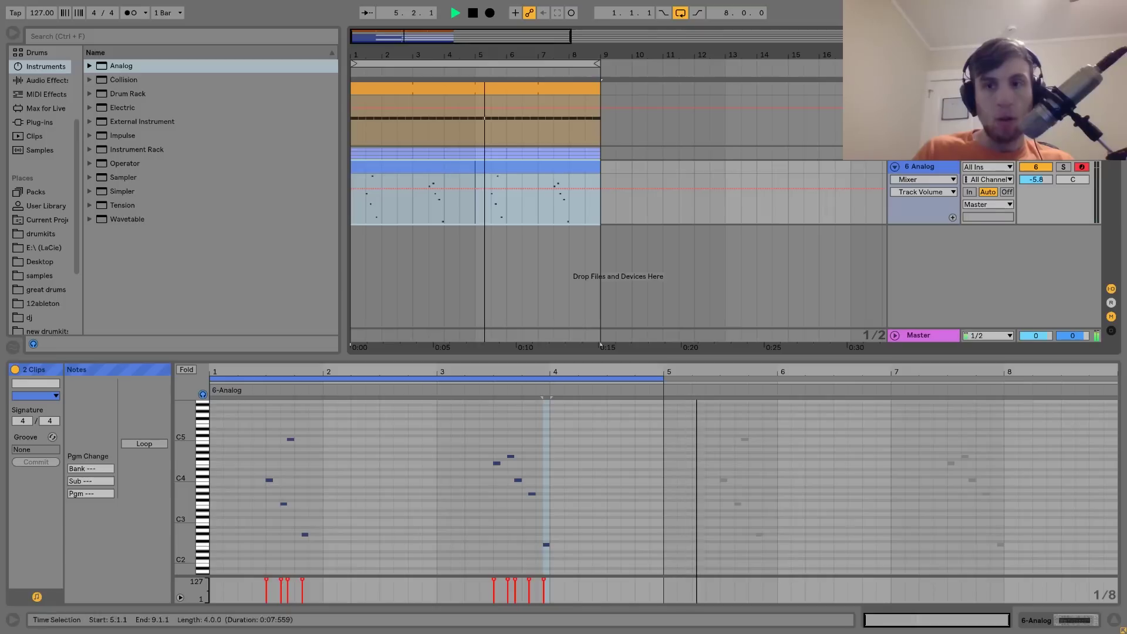
Solo the Analog track and set oscillator 2's Semi to 7 st in its synth
click(1065, 169)
click(933, 168)
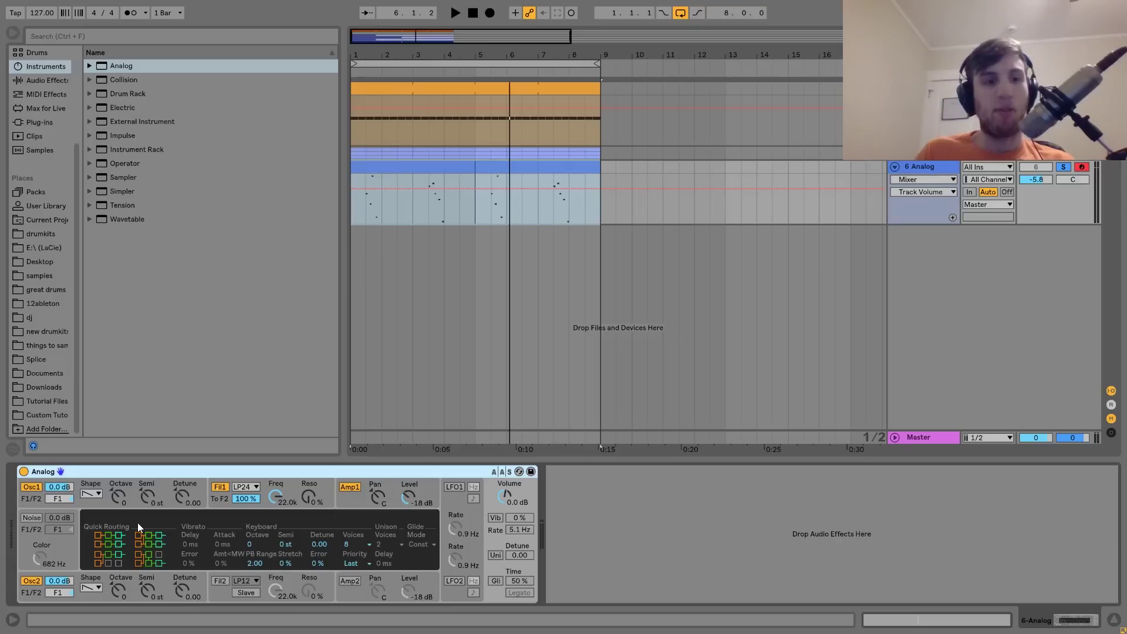
drag(150, 590, 150, 581)
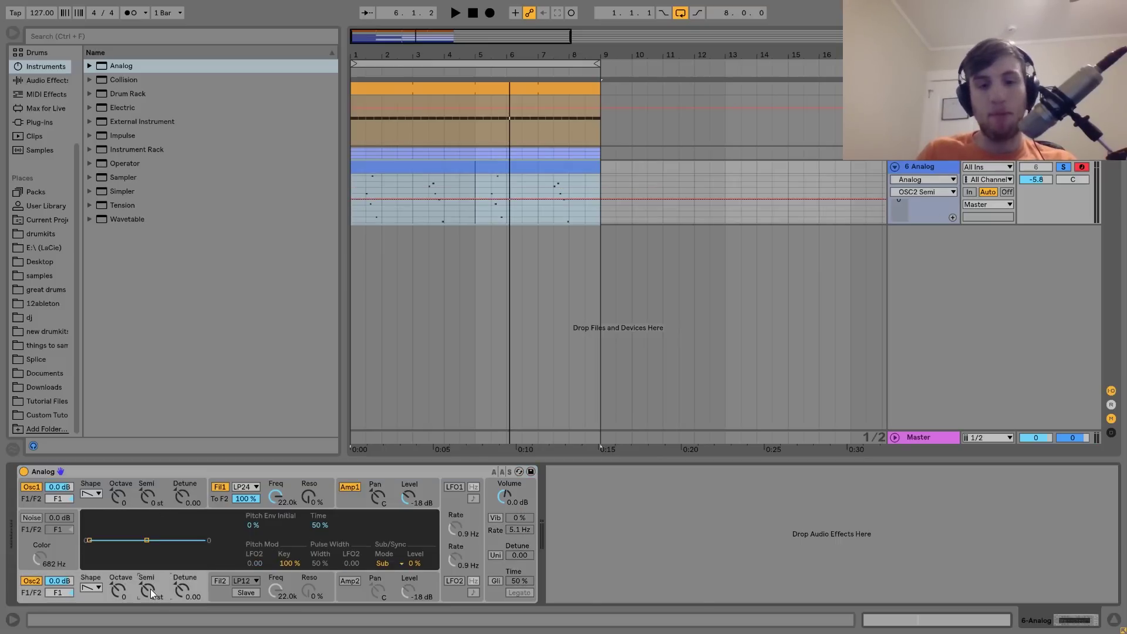
key(space)
Set Analog's filter 1 frequency to 248 Hz, with envelope modulation 4.71, sustain 0.00 and release 15.0 s
mouse_move(275, 496)
mouse_down()
mouse_move(275, 532)
mouse_move(274, 505)
mouse_up()
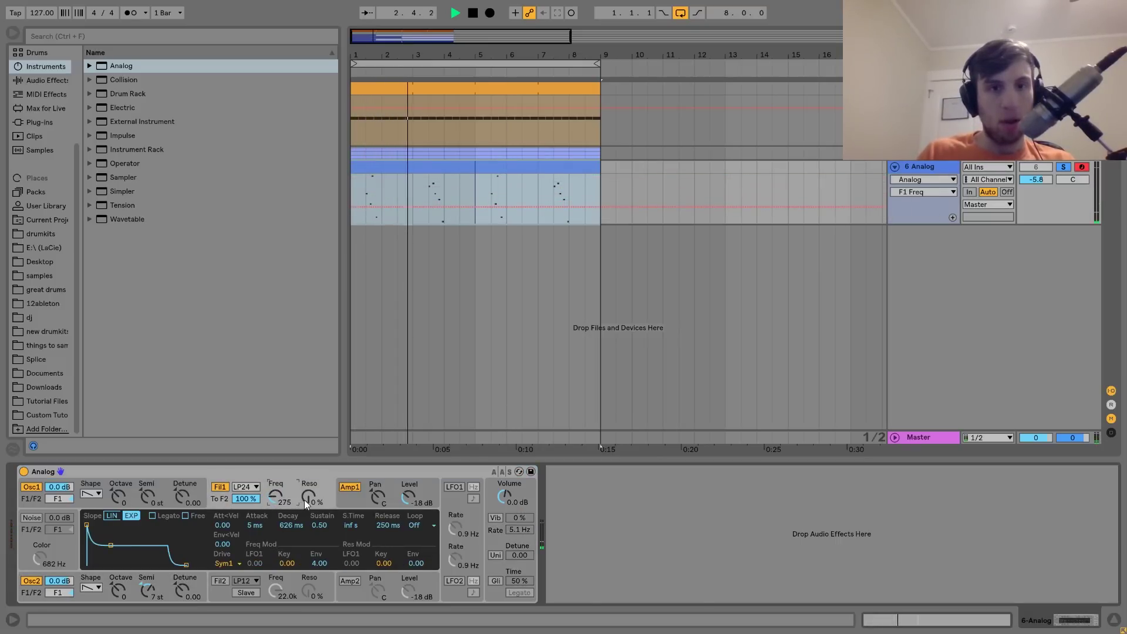
key(space)
key(space)
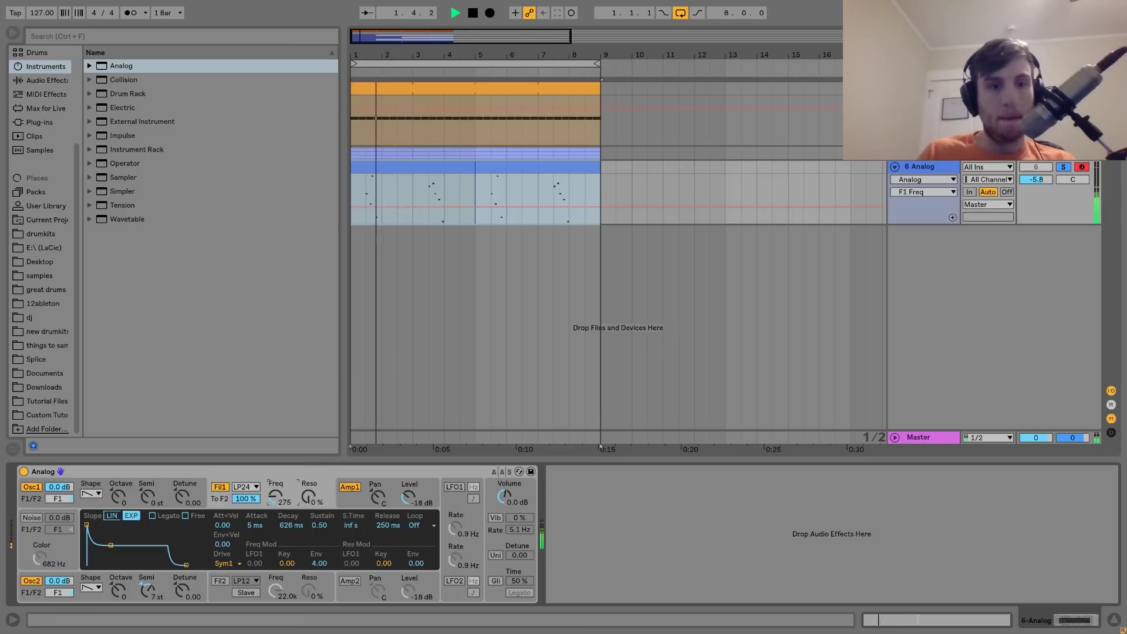
key(space)
drag(320, 563, 320, 551)
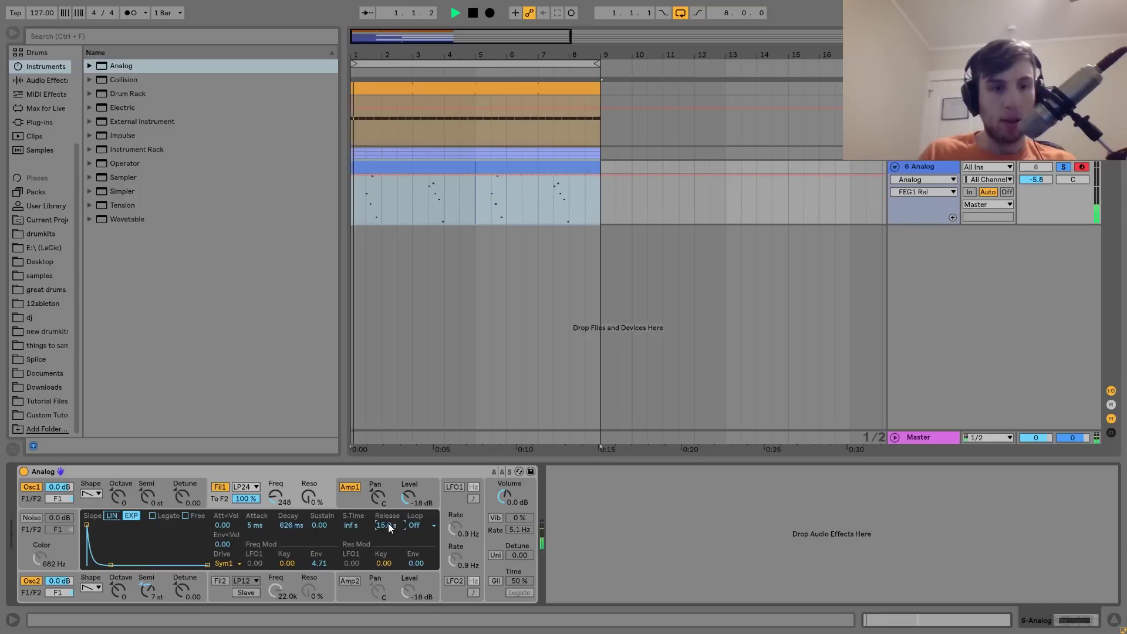
Set Amp 1's envelope to sustain 0.00 and decay 15.0 s, and lower oscillator 1 to octave -1
click(345, 500)
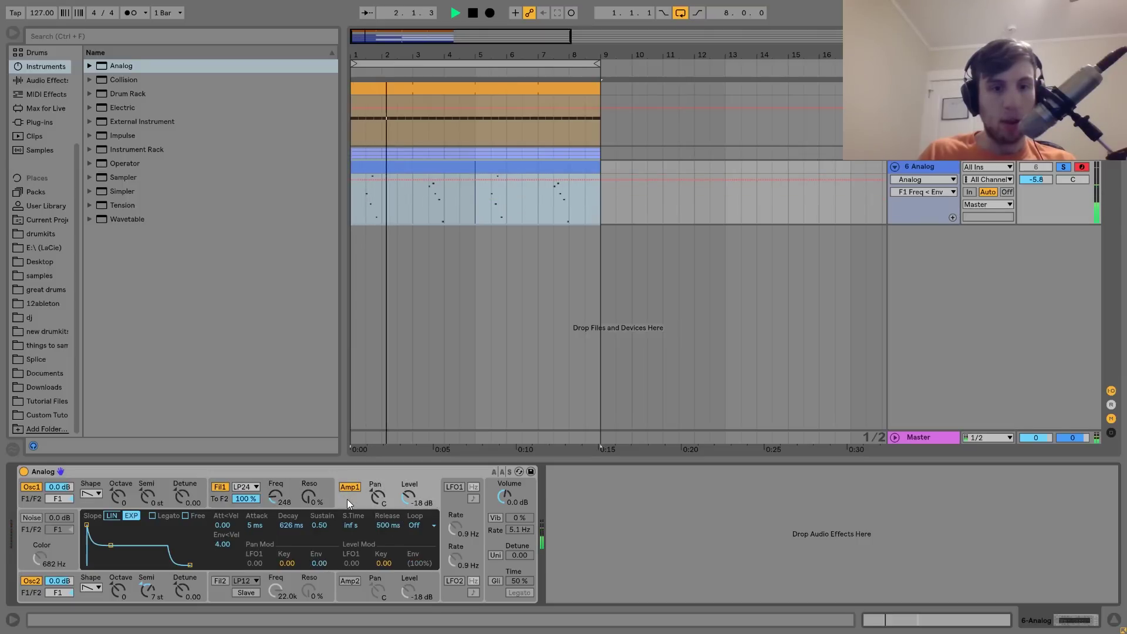
drag(315, 525, 287, 525)
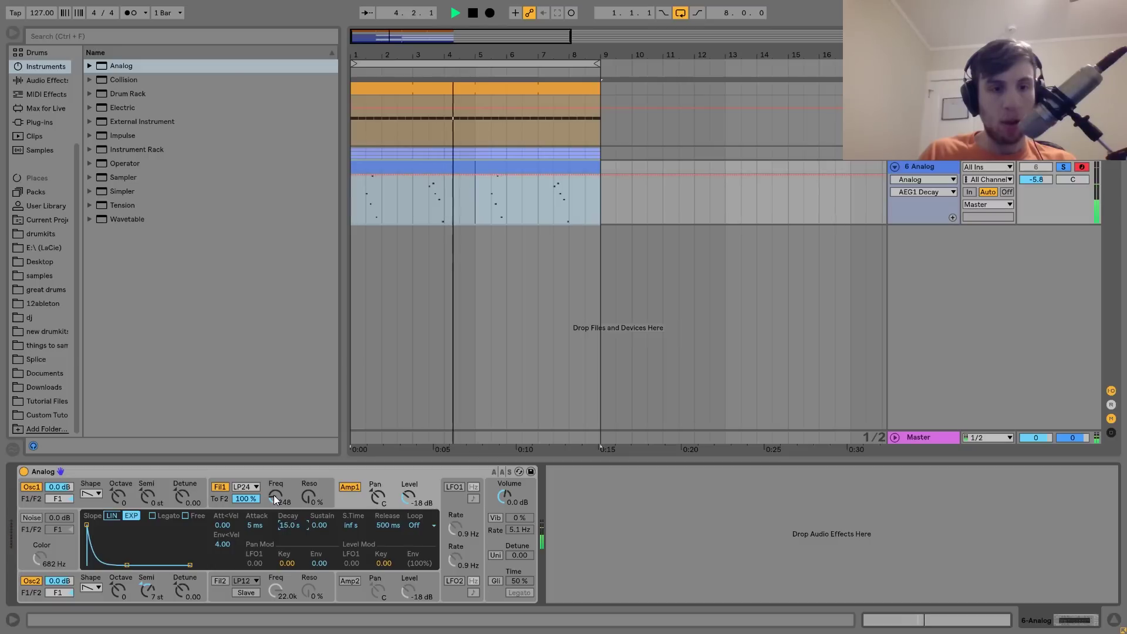
drag(118, 495, 119, 499)
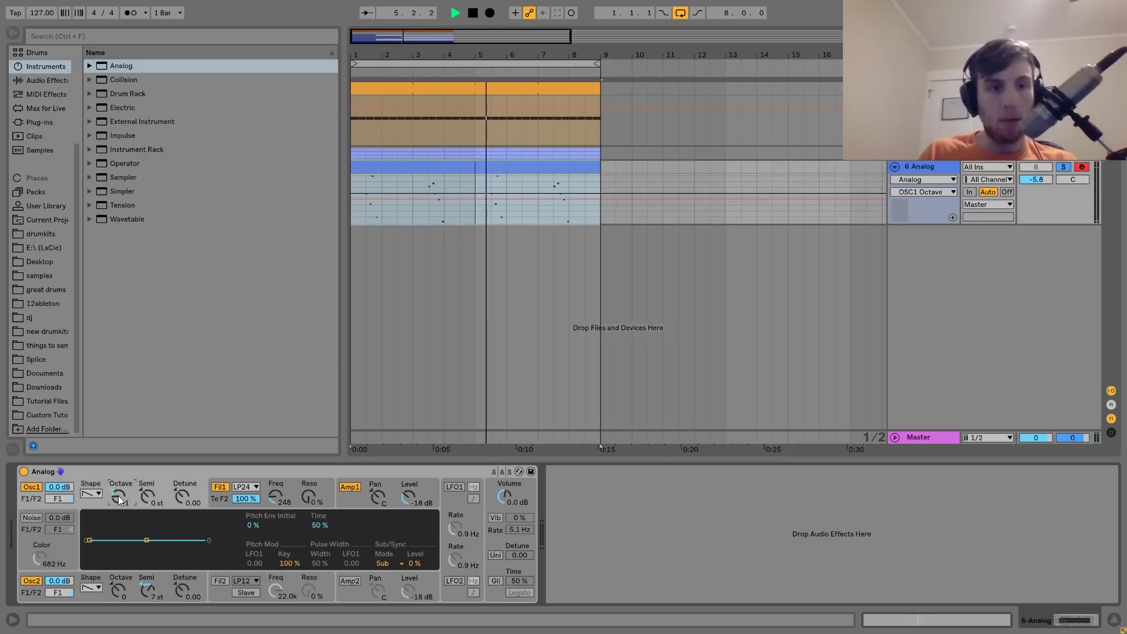
key(space)
Add Drum Buss after Analog with Crunch 54%, Damp 20.0 kHz and the Hard drive type
click(25, 81)
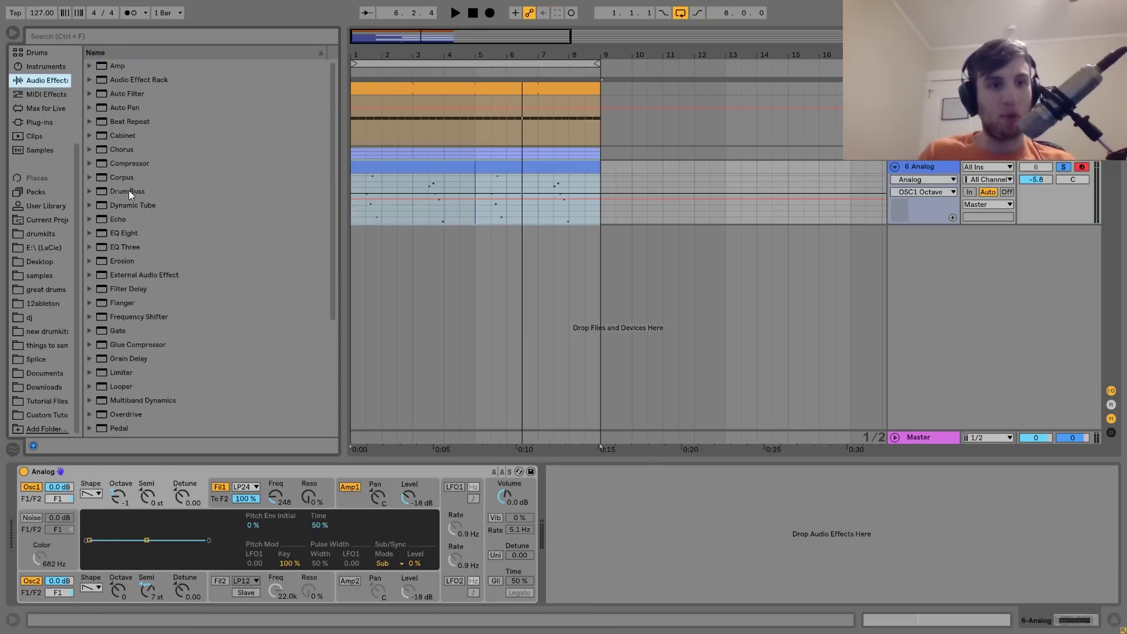
double_click(129, 190)
key(space)
drag(605, 505, 605, 446)
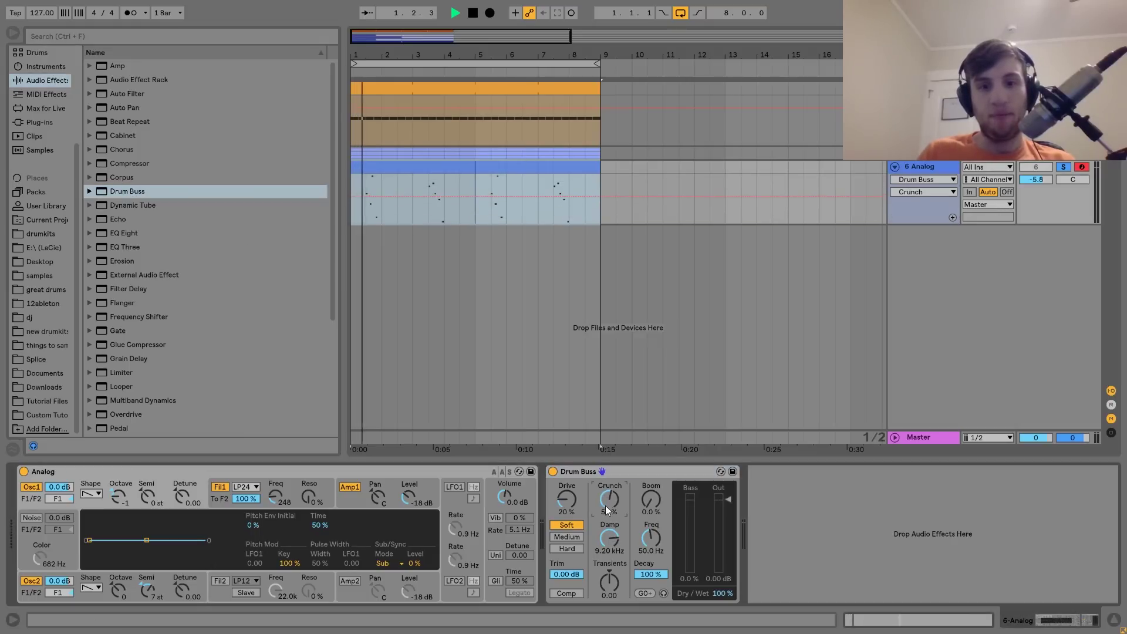
drag(607, 539, 607, 493)
click(564, 547)
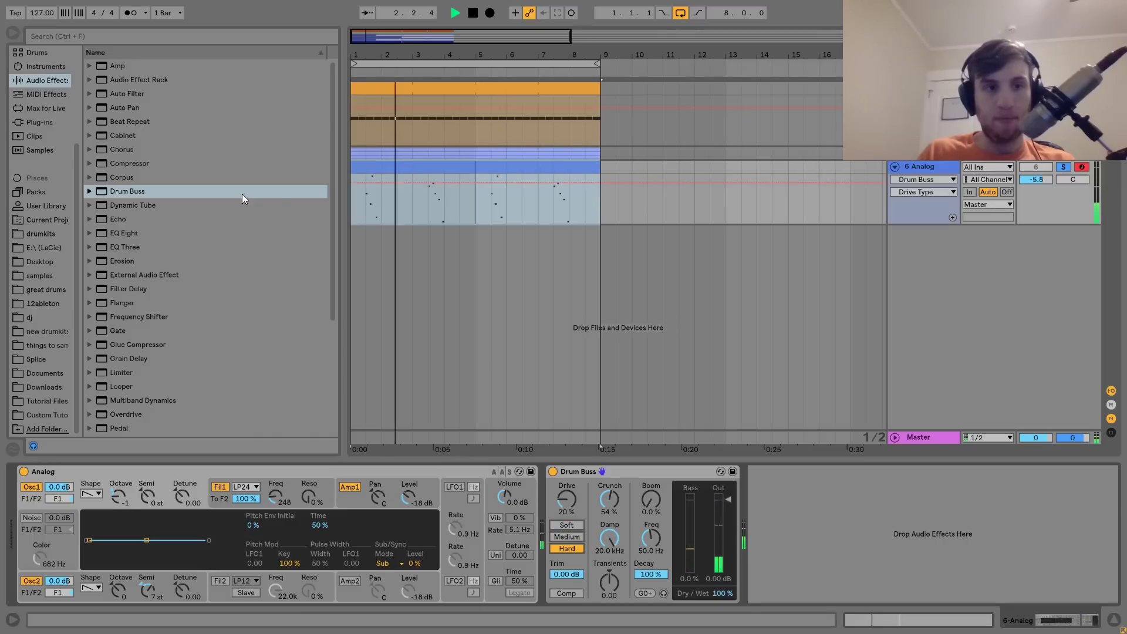
Add EQ Eight after Drum Buss, then change band 1's filter type and raise its frequency
click(121, 233)
double_click(120, 232)
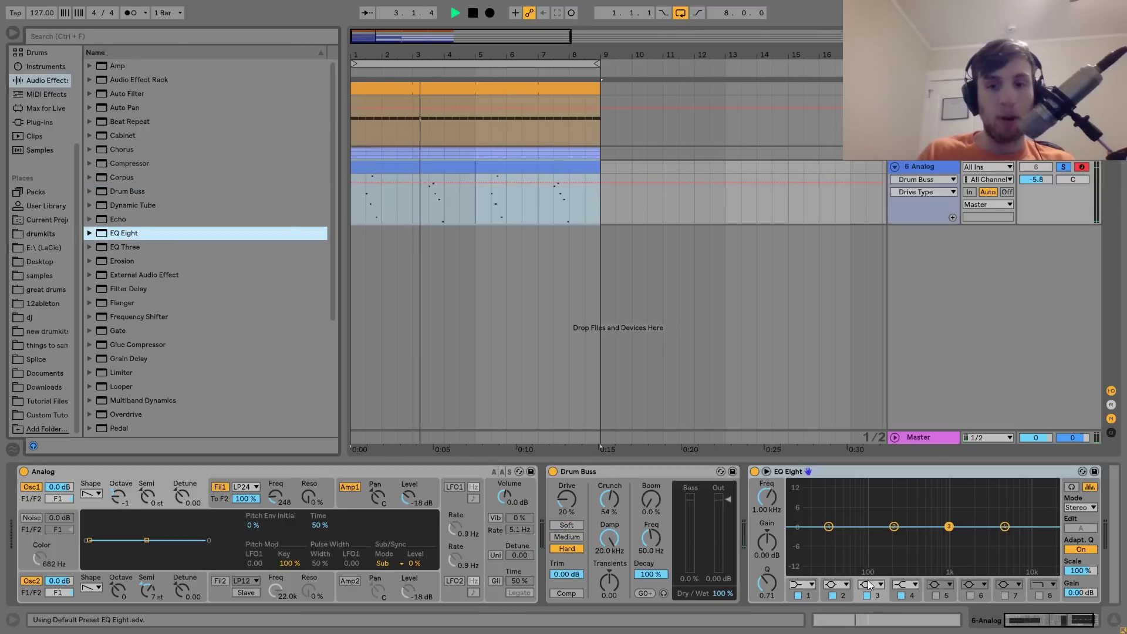
click(801, 585)
click(792, 509)
drag(763, 497, 763, 463)
Insert Echo between Analog and Drum Buss with 58% feedback, 30% dry/wet and the Notes sync mode
drag(135, 217, 666, 562)
drag(602, 590, 602, 588)
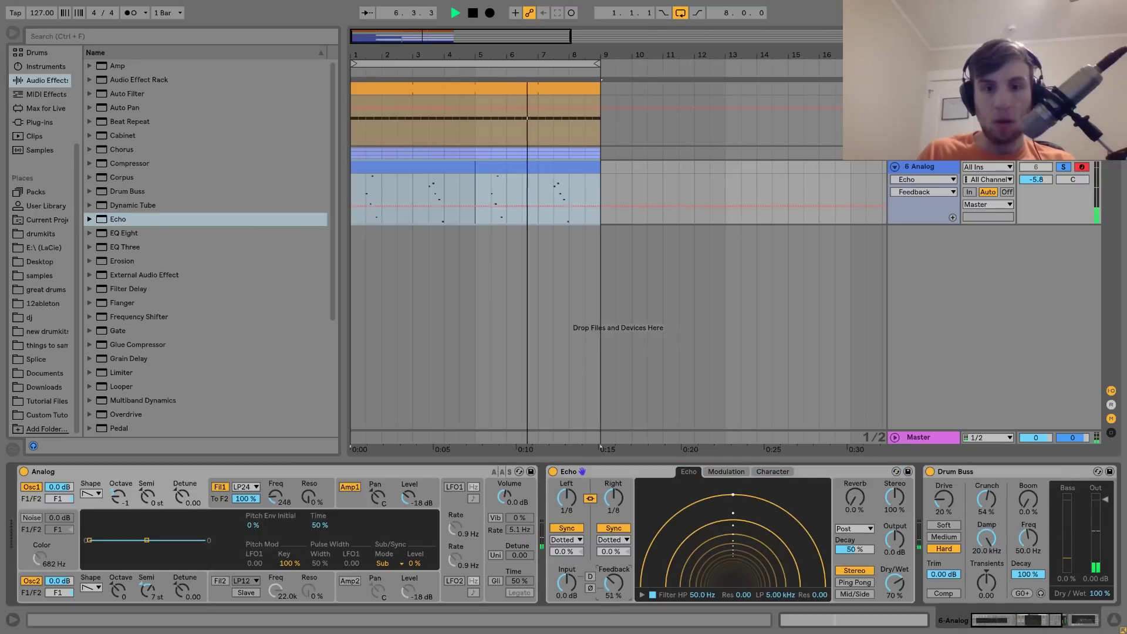
drag(903, 570, 901, 583)
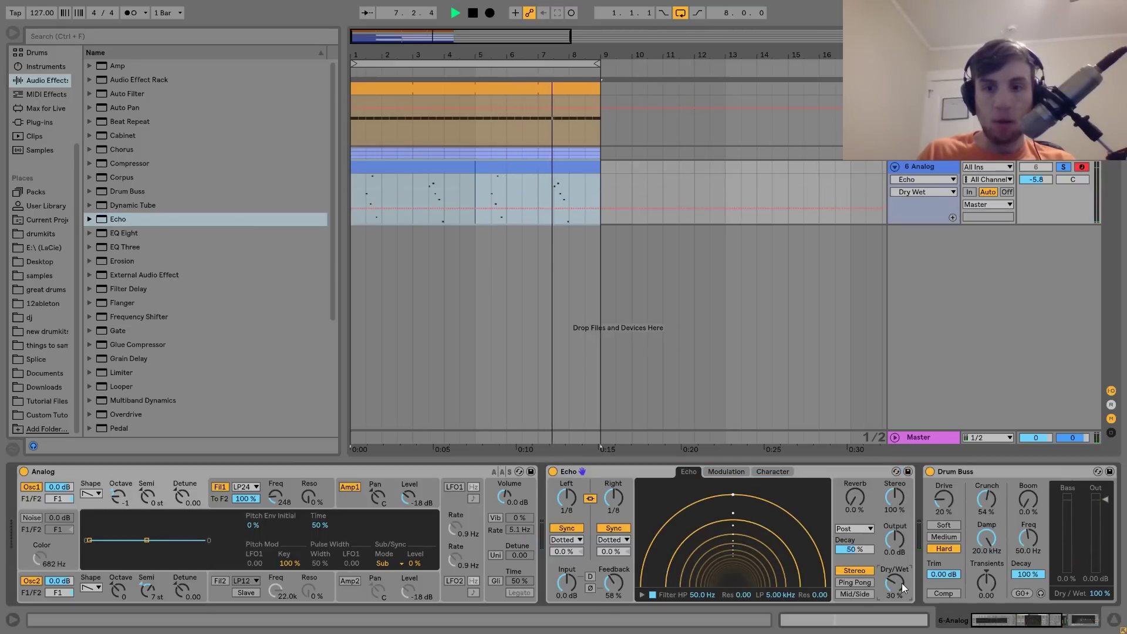
click(622, 540)
click(614, 552)
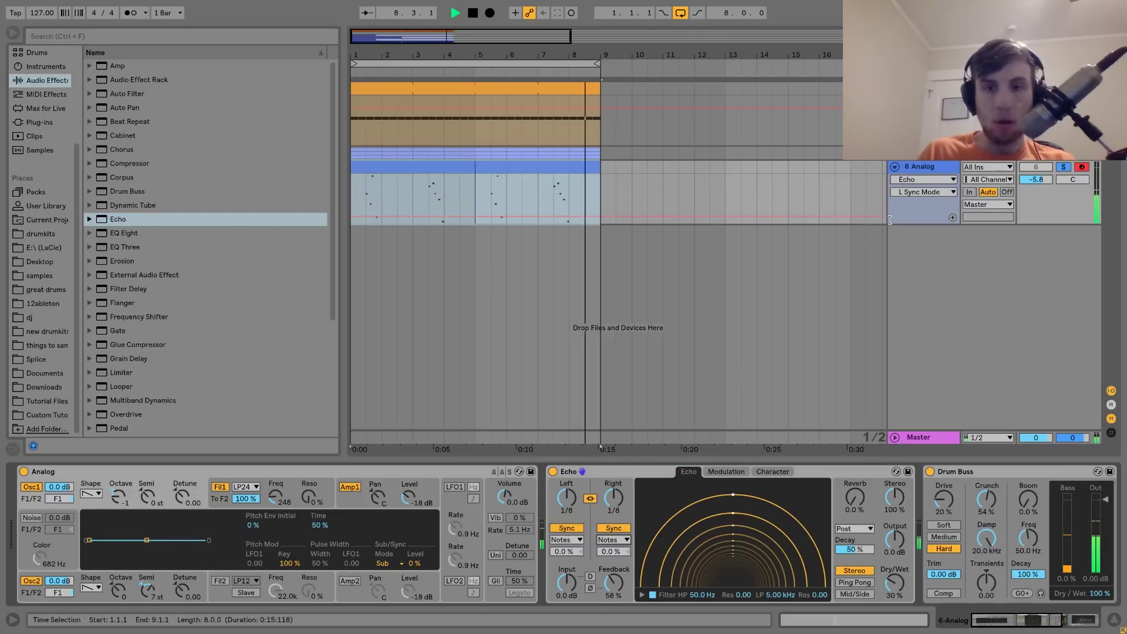
Unsolo the Analog track and set Echo's sync mode to Dotted
click(1064, 167)
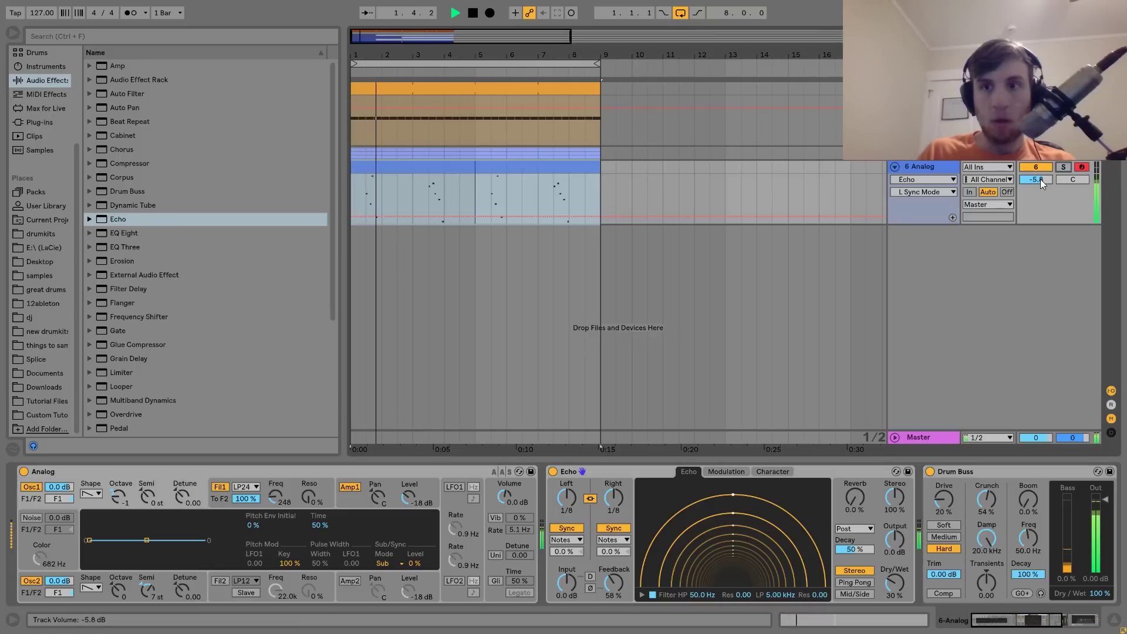
click(614, 543)
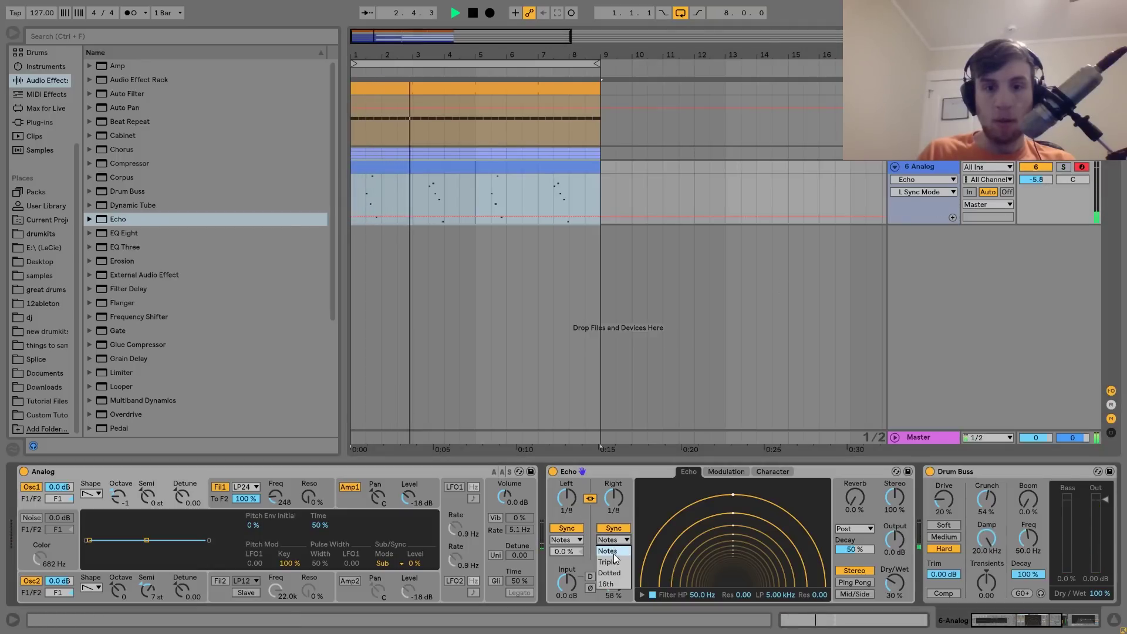
click(614, 572)
Lower the Analog track's volume to -7.2 dB, then review the first clip's notes and the track's devices
drag(1037, 184, 1037, 187)
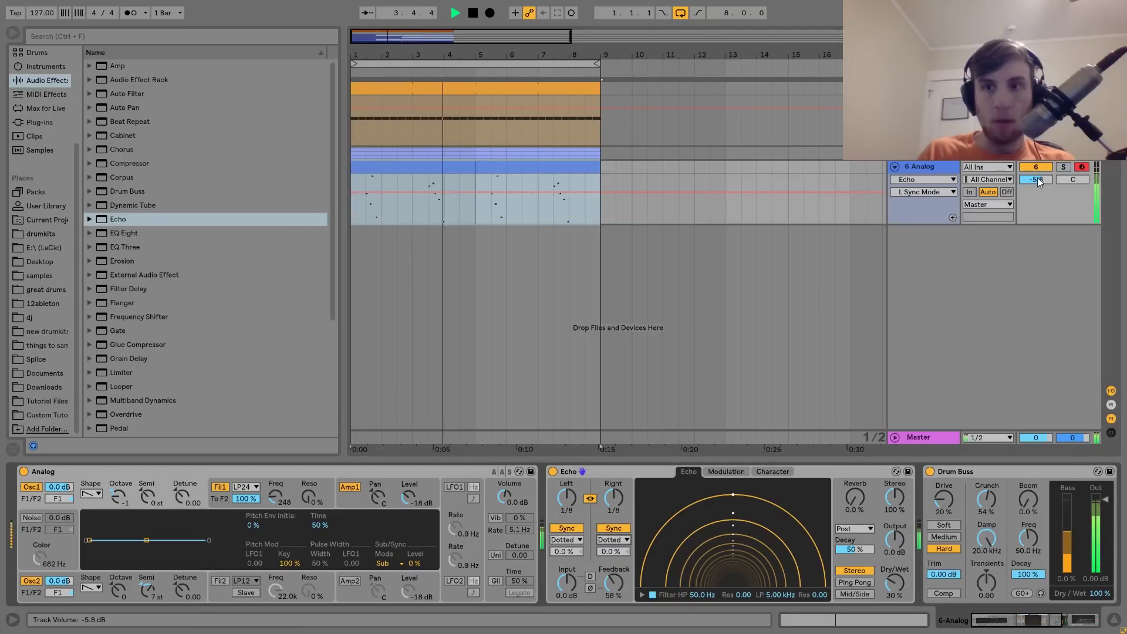
double_click(422, 170)
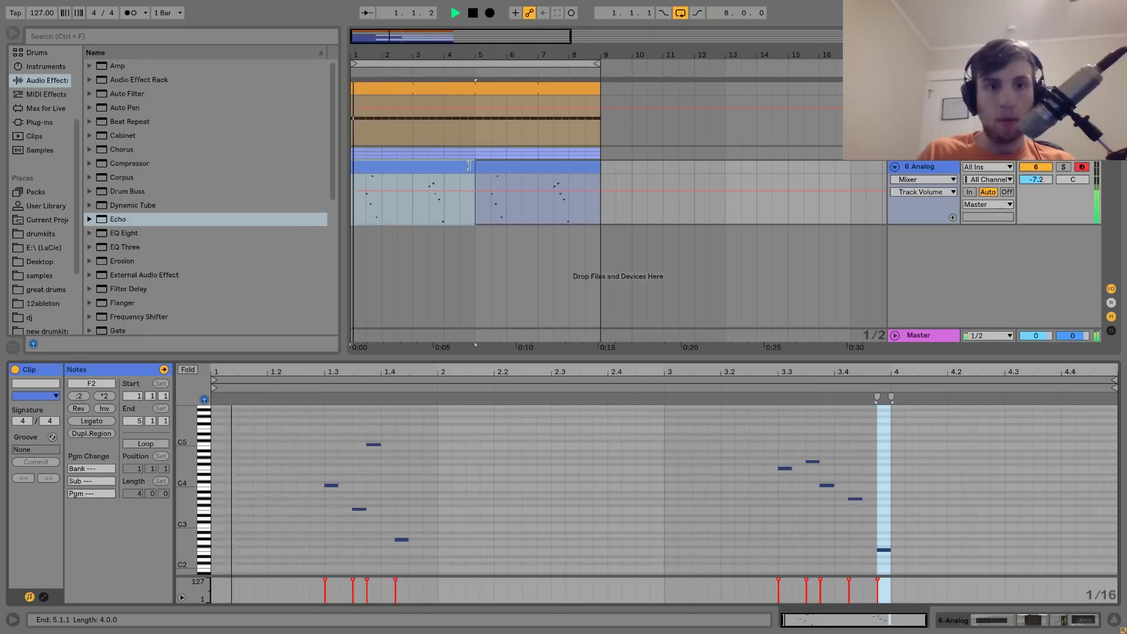
mouse_move(469, 165)
mouse_down()
mouse_move(409, 166)
mouse_move(476, 166)
mouse_up()
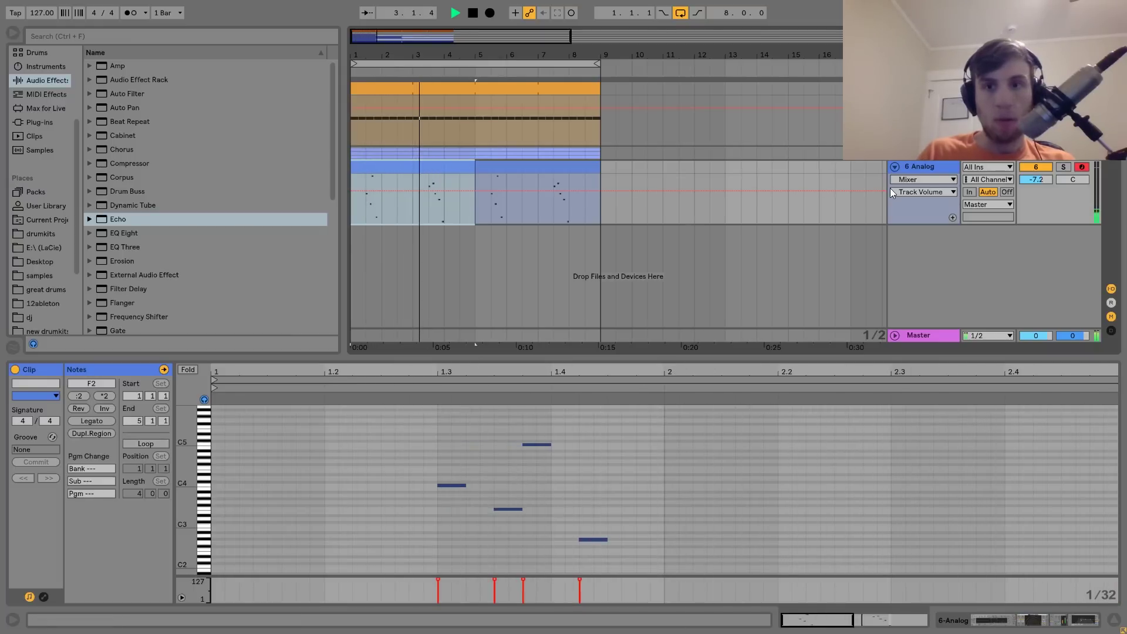
click(932, 169)
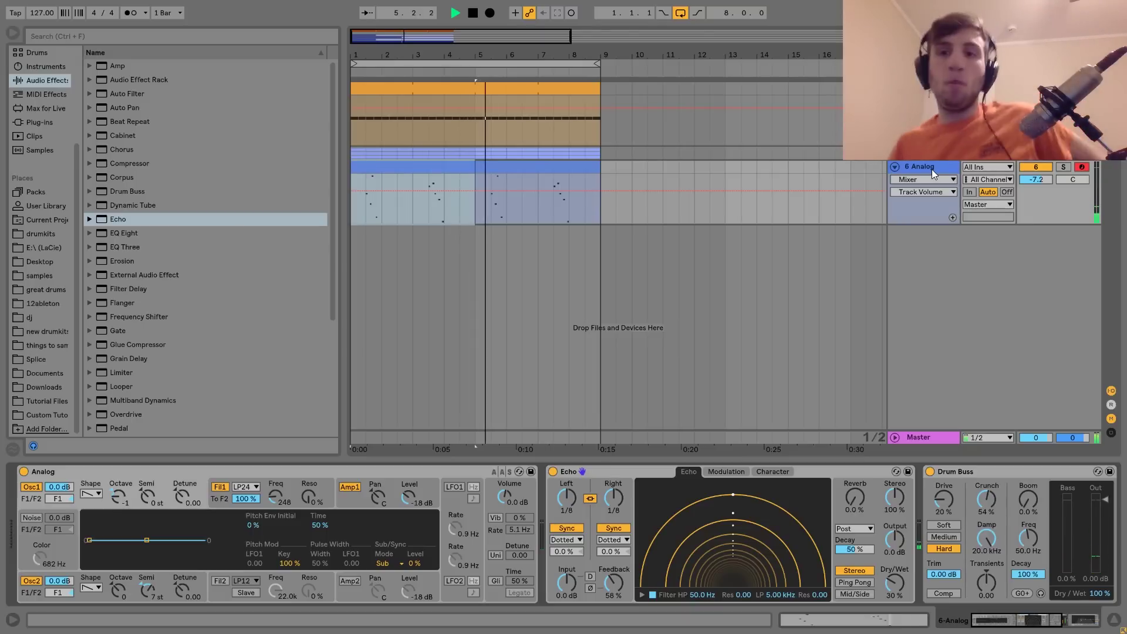
Raise the Analog track's volume to -6.5 dB and open its first clip's notes
drag(1037, 180, 1037, 176)
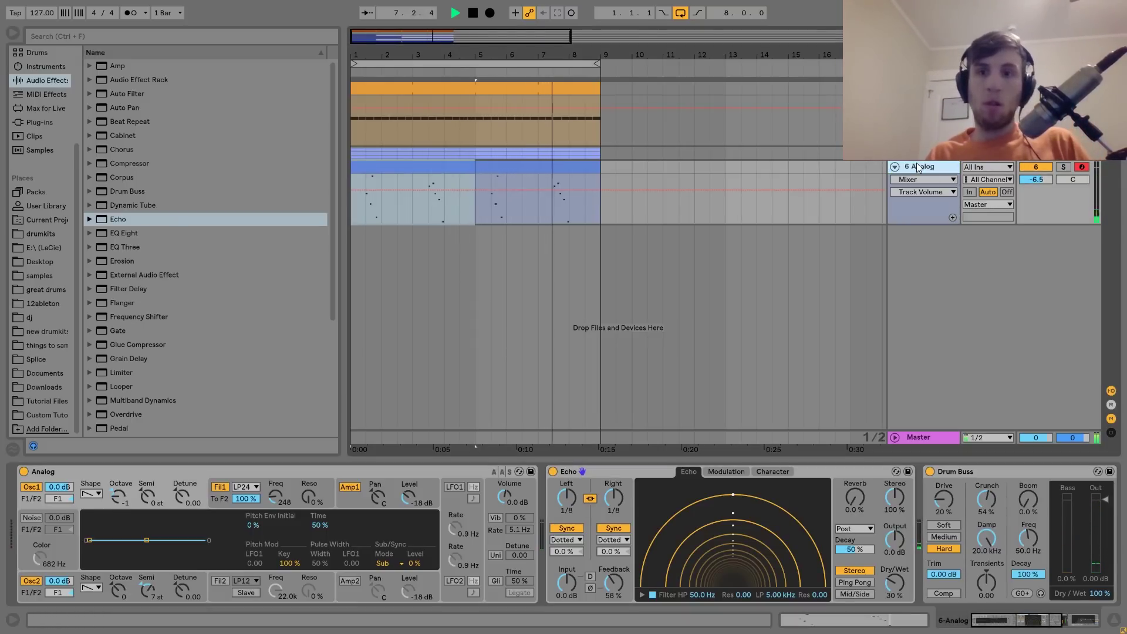
double_click(416, 166)
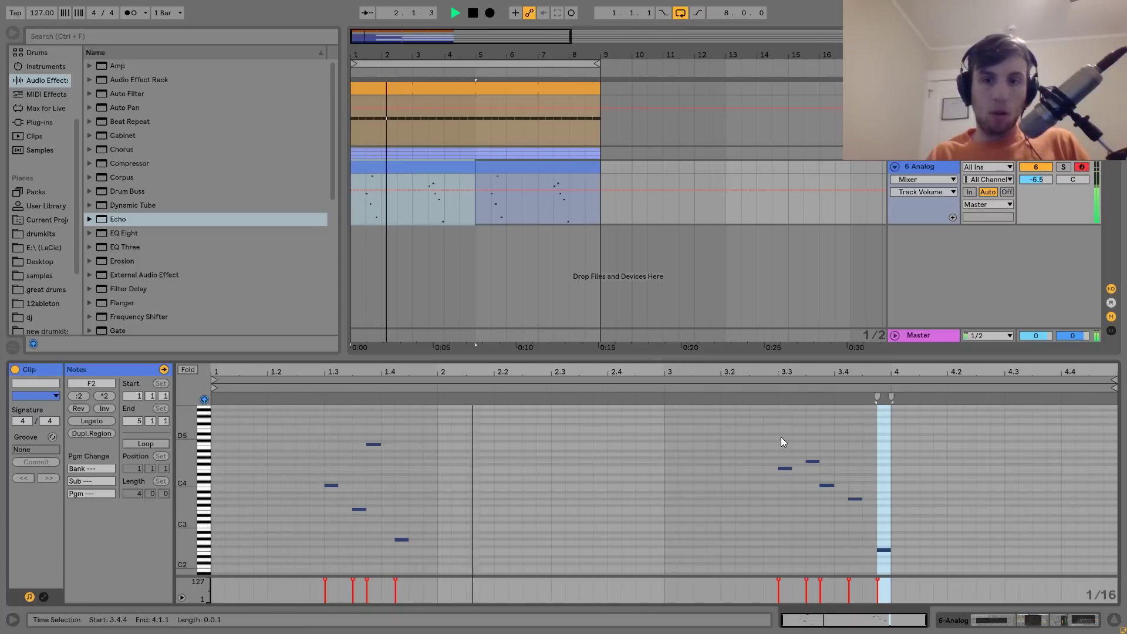
Move the four upper notes in bar 3 of the first Analog clip one bar earlier, starting at 2.3
key(space)
drag(780, 439, 864, 522)
key(Left)
key(Left)
key(Left)
key(Left)
key(Left)
key(Left)
key(Left)
key(Left)
key(Left)
key(Left)
key(Left)
key(Left)
key(Left)
key(Left)
key(Left)
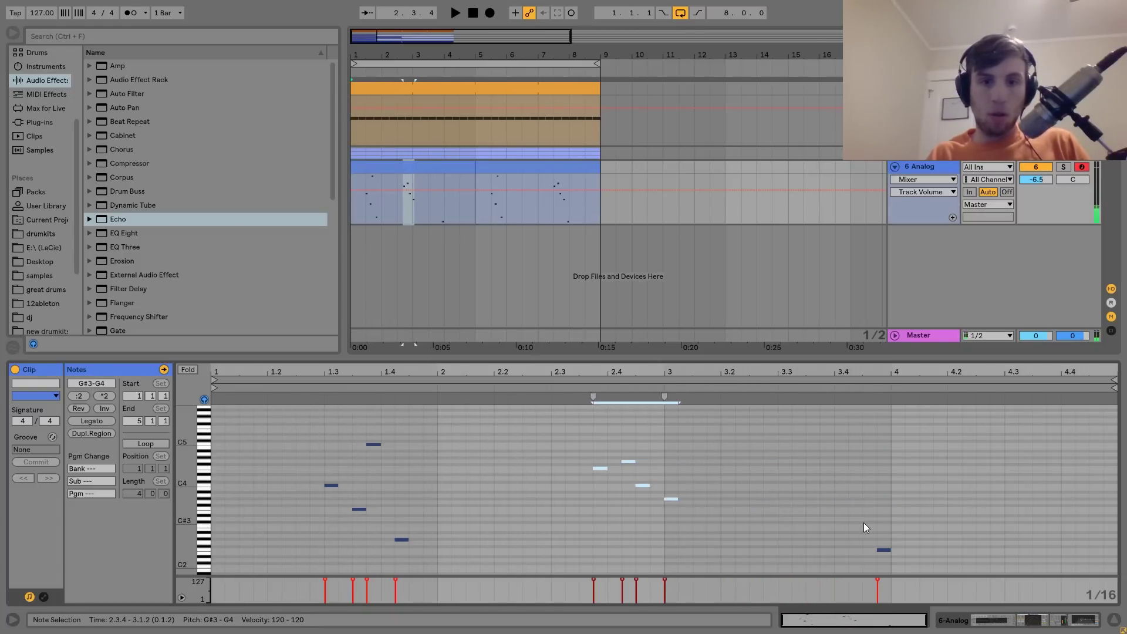
key(space)
key(Left)
key(space)
Raise the second note of the moved phrase to A#4 and the third to G#4
drag(584, 452, 604, 526)
key(Up)
key(Up)
key(Up)
key(space)
key(space)
key(Up)
key(Up)
key(Up)
key(Up)
key(Up)
key(Up)
key(Up)
key(Up)
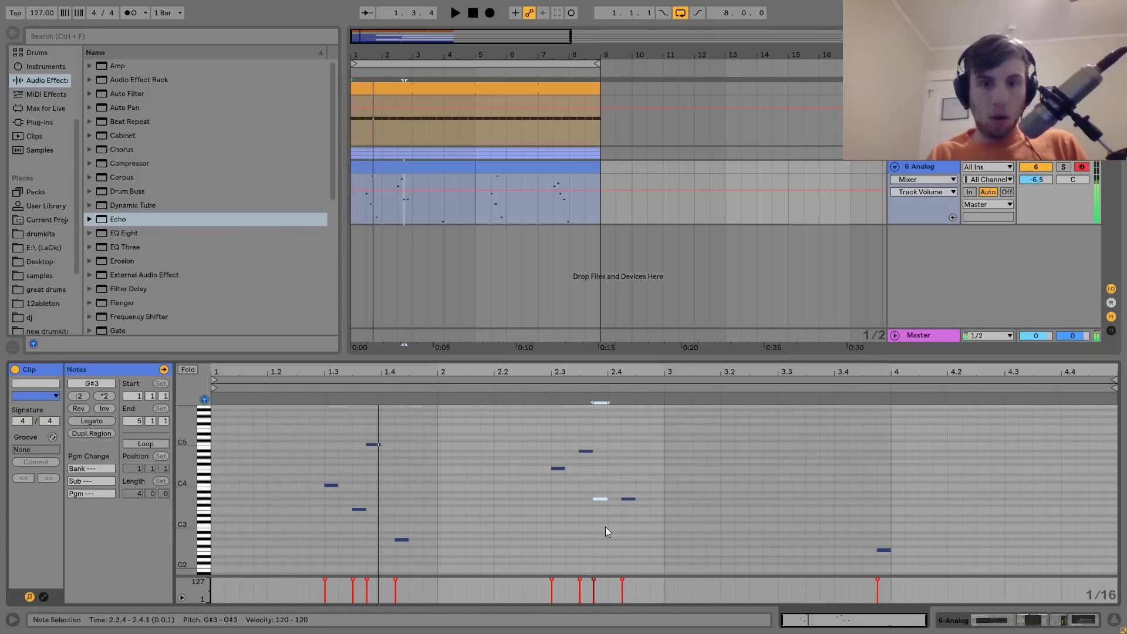
key(space)
Lower the phrase's last note at 2.4.2 to F3 and play the result
drag(624, 473, 628, 532)
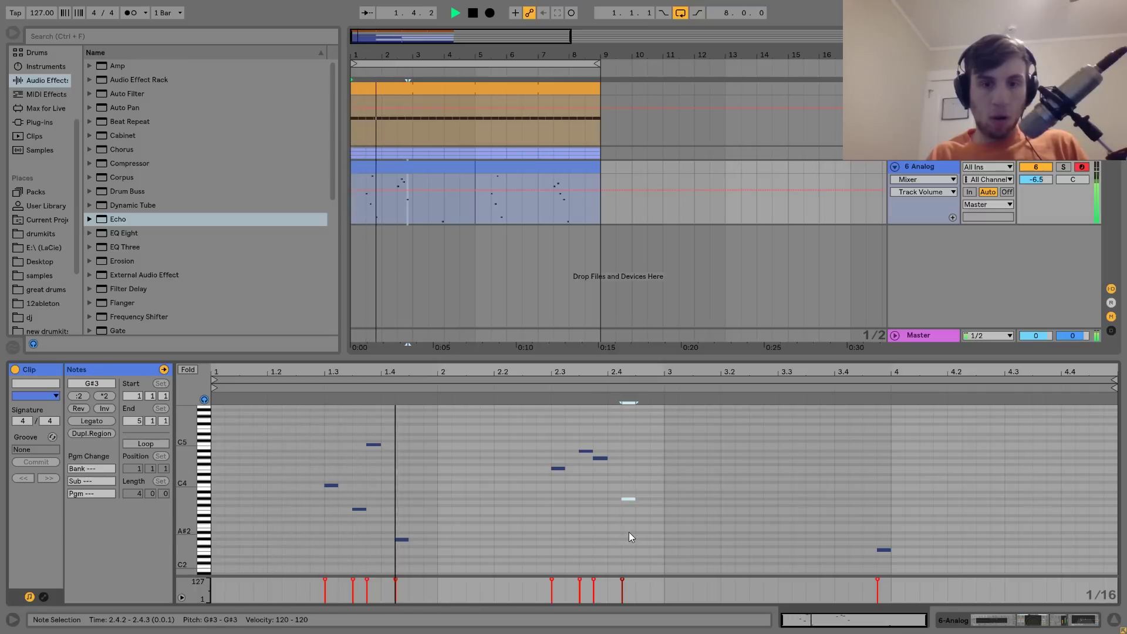
key(Down)
key(Down)
key(Down)
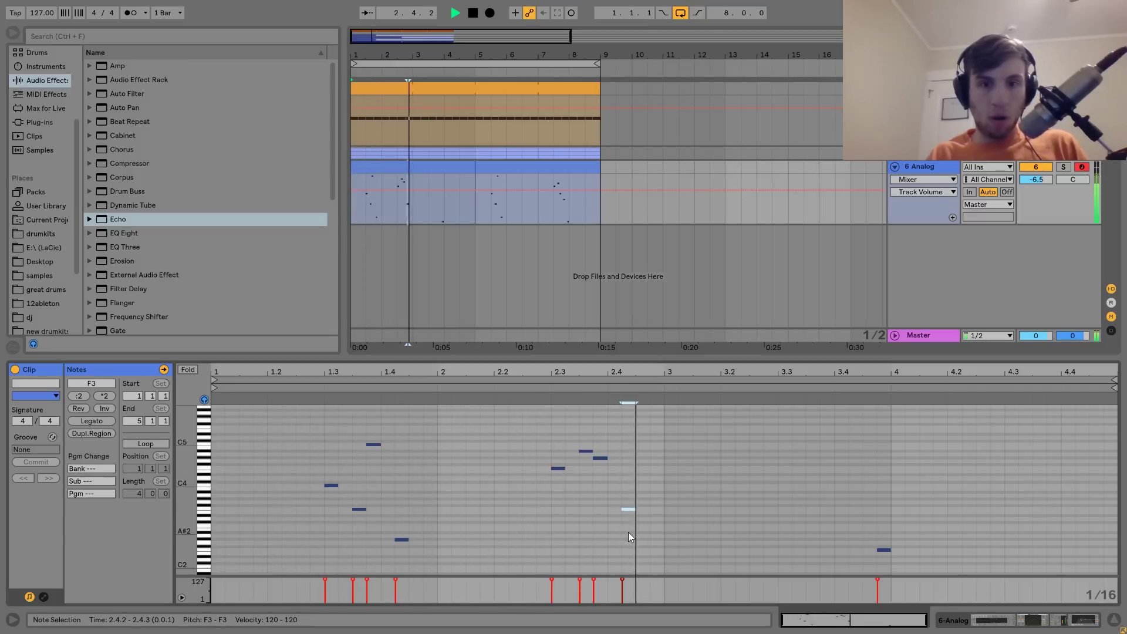
key(space)
key(space)
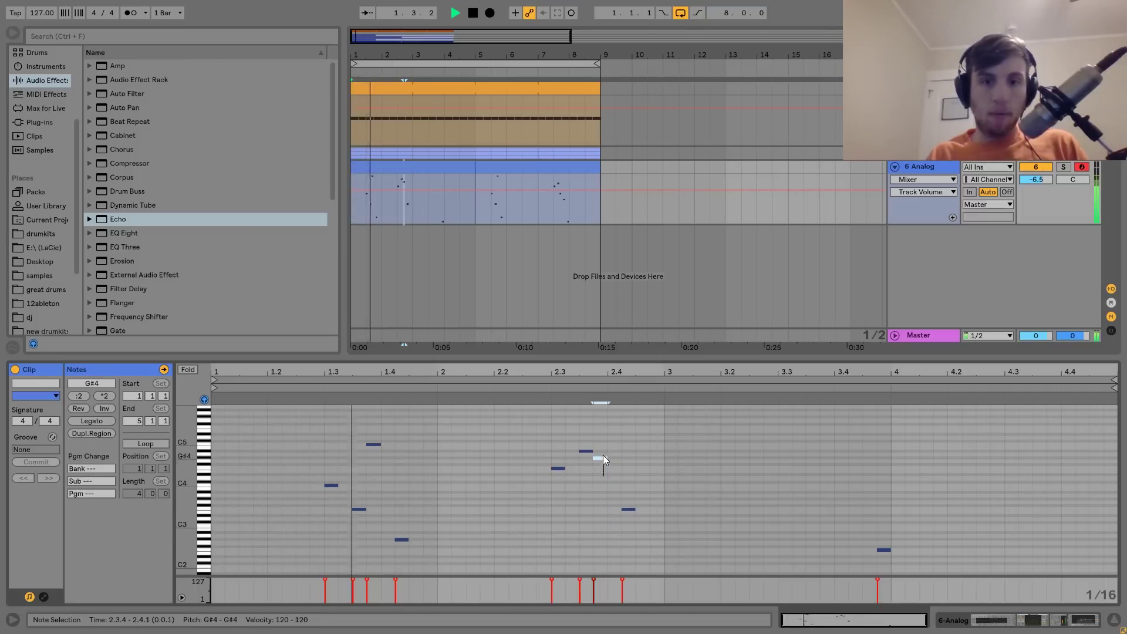
Duplicate the G#4 note to 2.4.1, transpose the copy to G4 and audition it
click(601, 458)
key(ctrl+d)
key(Right)
key(Left)
key(Down)
key(Down)
key(space)
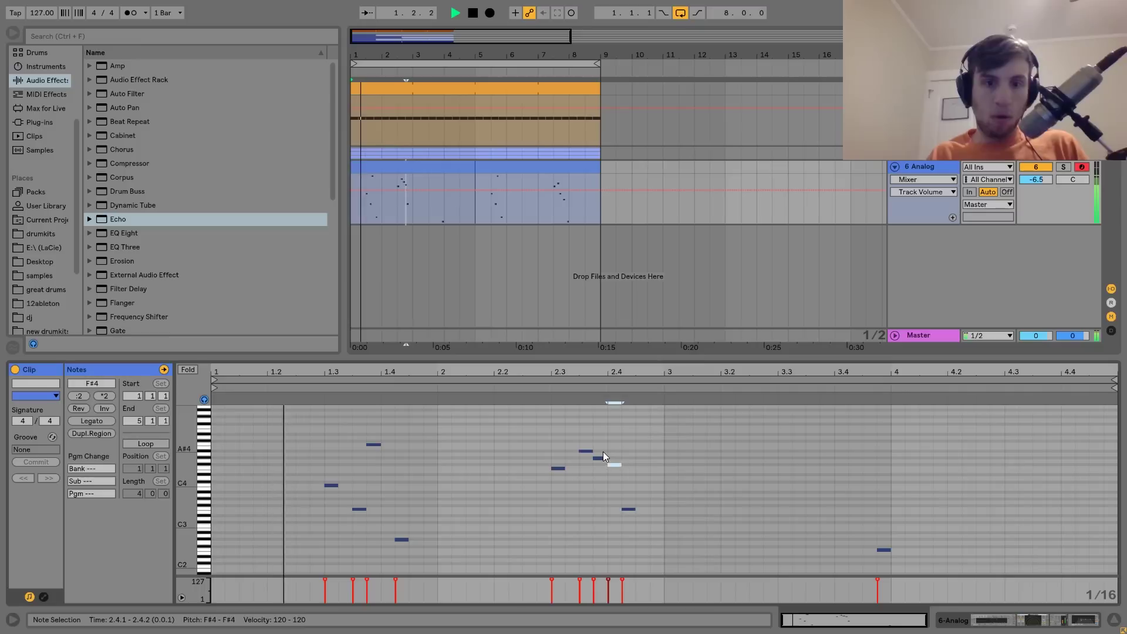
key(Up)
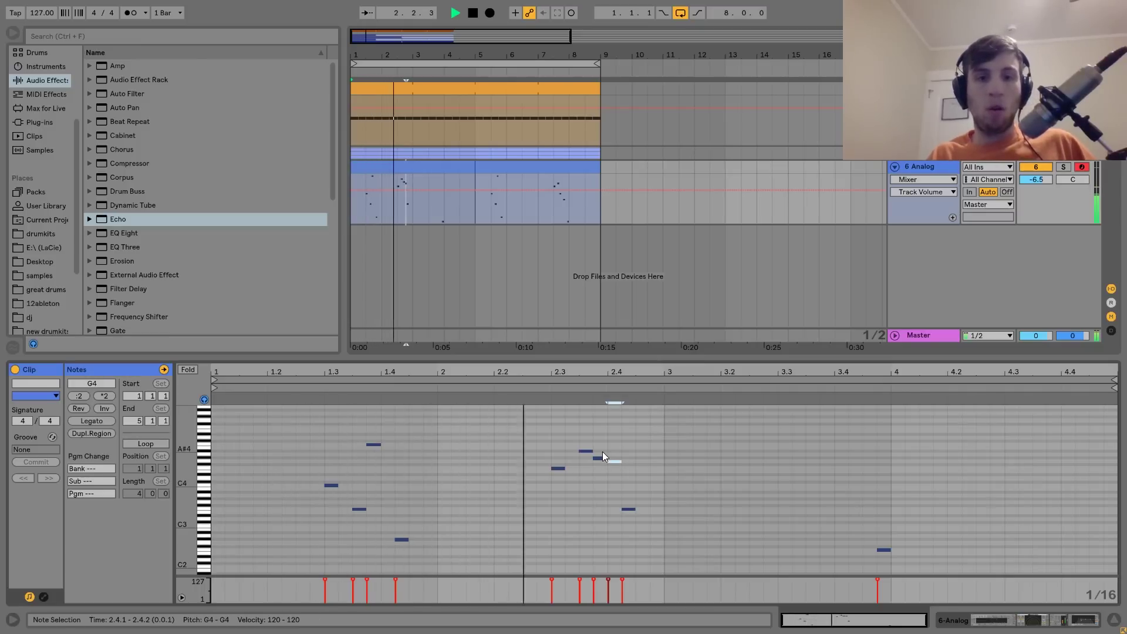
key(space)
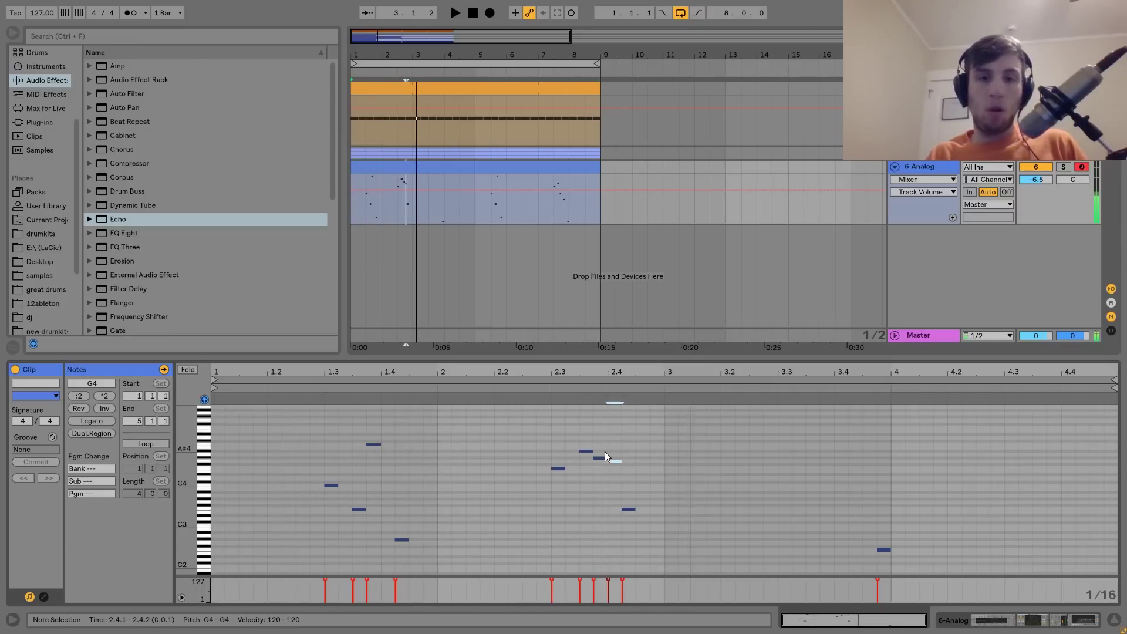
Shift the G4 note to 2.4.2 and the F3 note to 2.4.4
drag(608, 451, 642, 527)
key(Right)
key(space)
drag(644, 475, 647, 549)
key(Right)
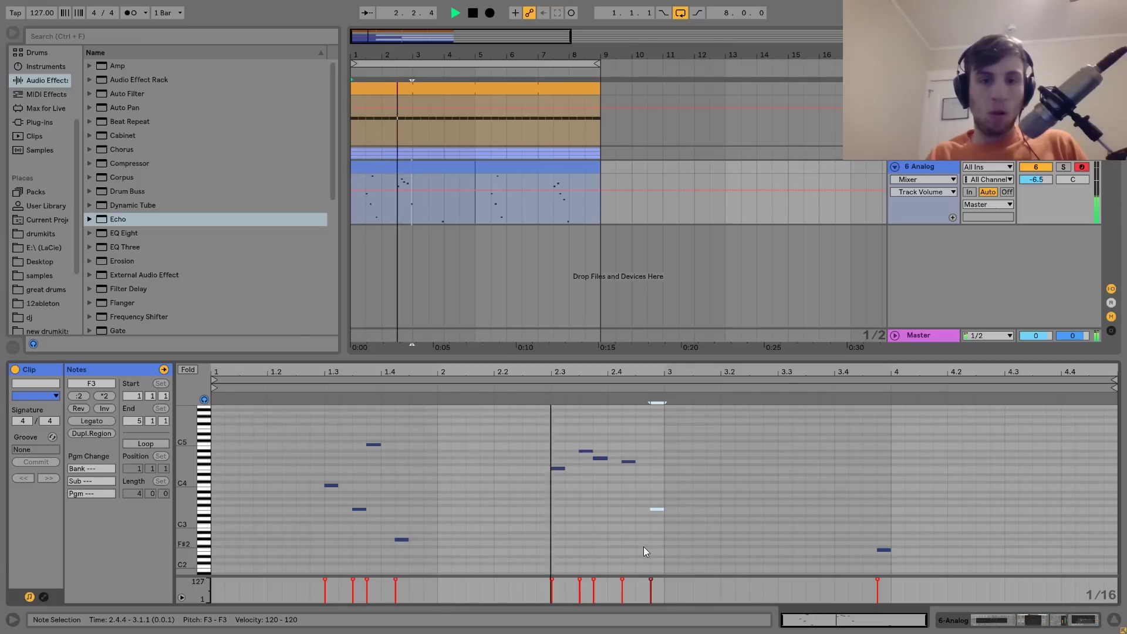
Shorten the first Analog clip so that it ends at 2.3.1
click(469, 169)
drag(468, 168, 397, 166)
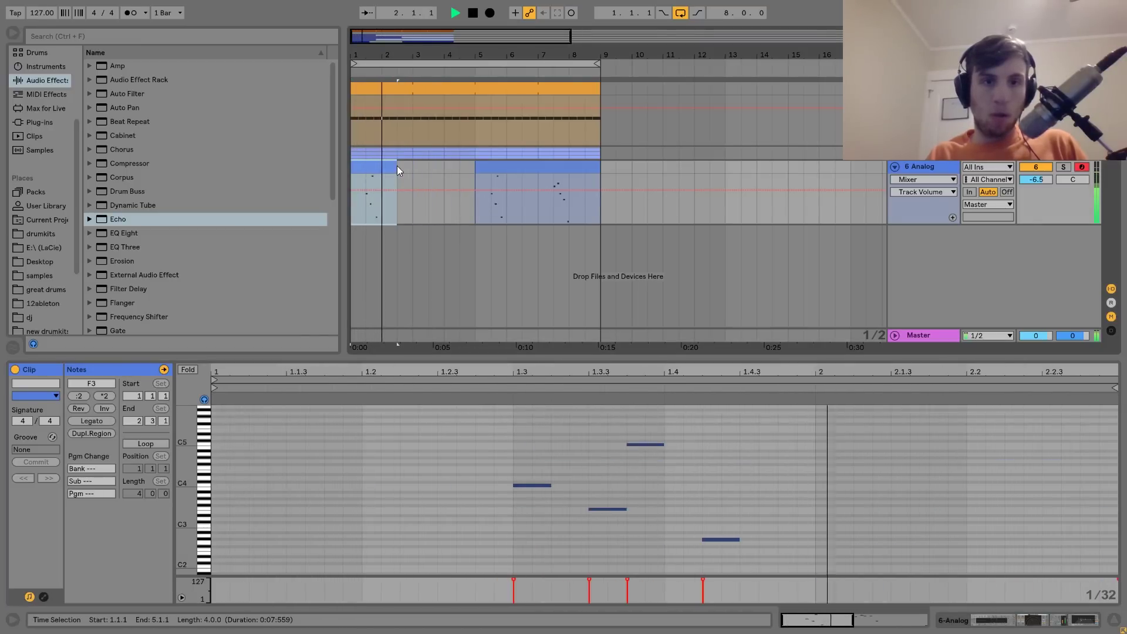
click(412, 168)
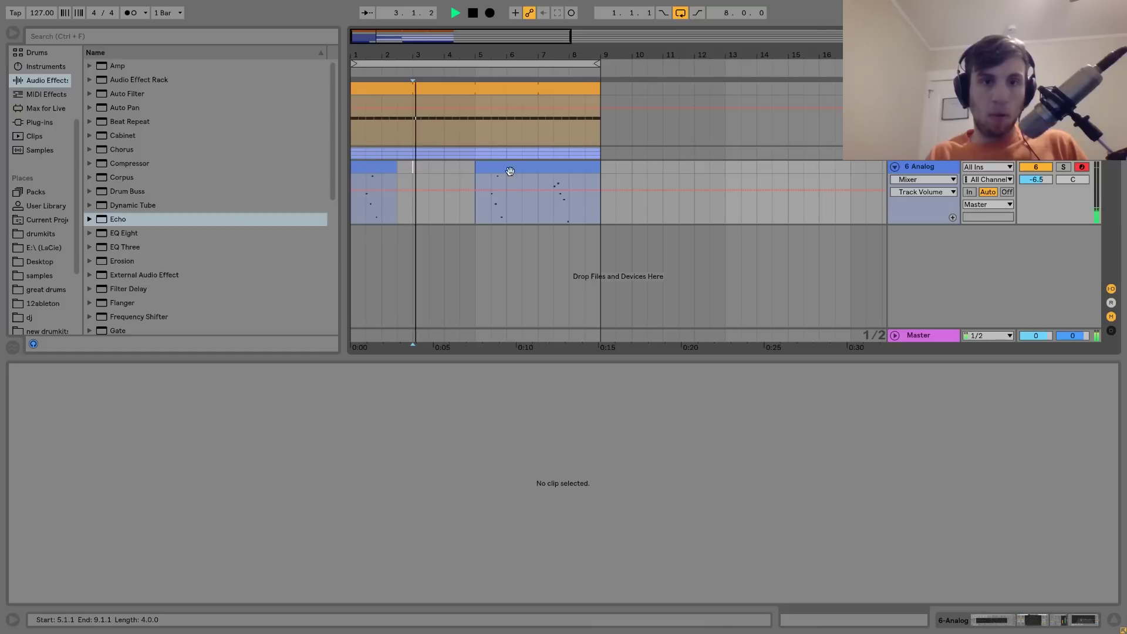
Undo the first clip's trim and note edits, then select the second clip
click(541, 169)
key(space)
key(ctrl+z)
key(space)
click(541, 169)
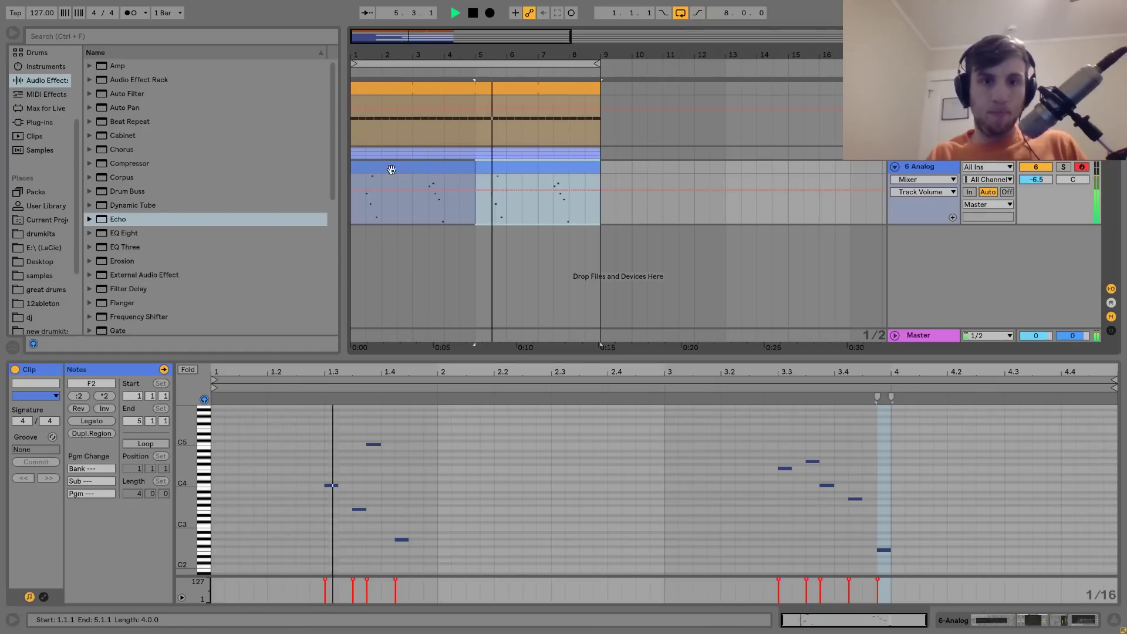
Stop playback and insert a new MIDI track below the Analog track
shift+click(421, 167)
click(931, 166)
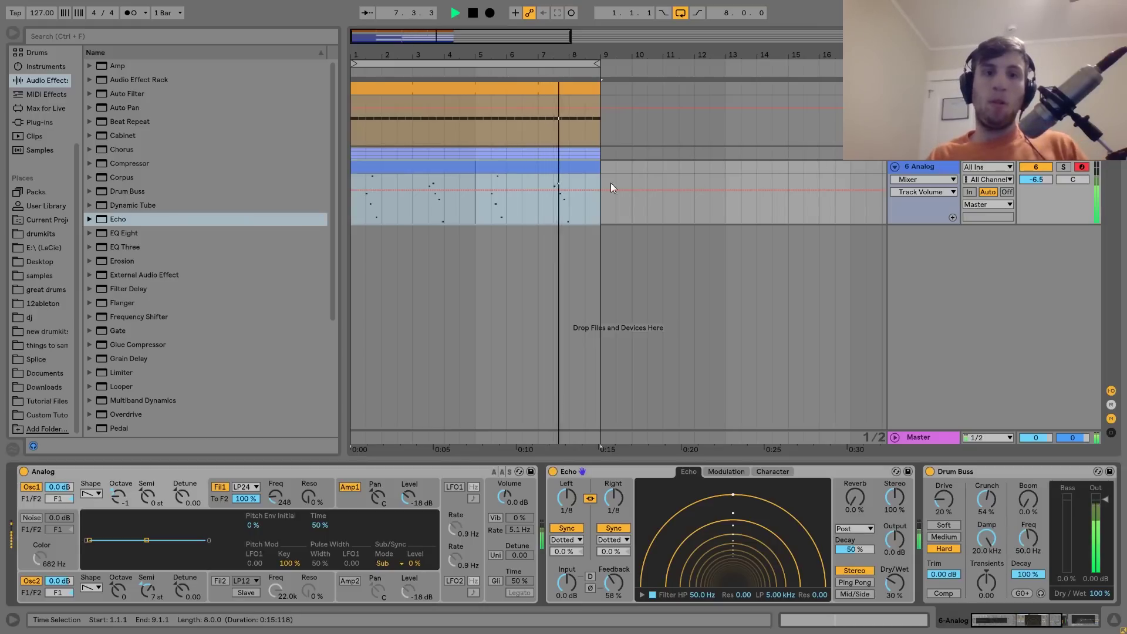
key(space)
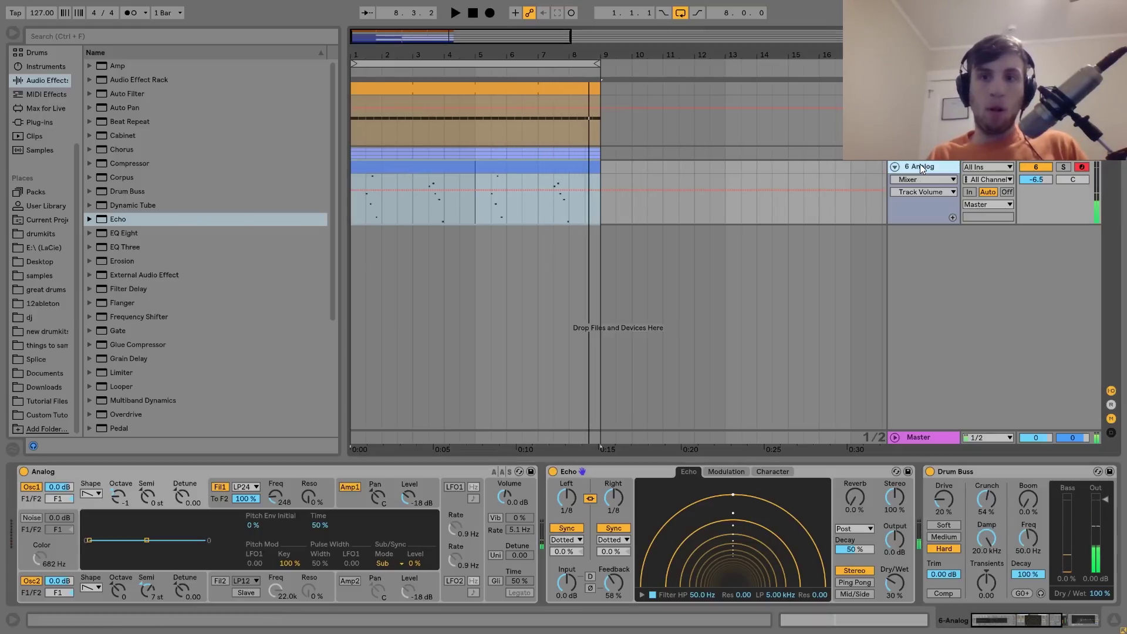
key(ctrl+shift+t)
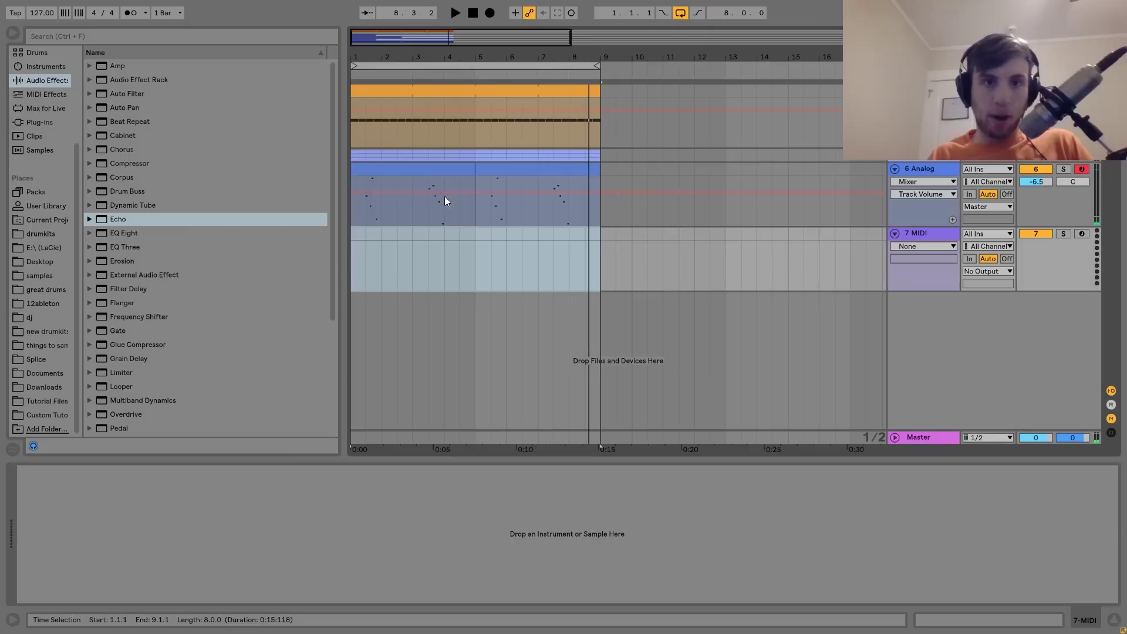
Insert Reverb after Echo on the first Analog track with 22% dry/wet and a 3.16 s decay time
click(419, 170)
scroll(130, 387, down, 4)
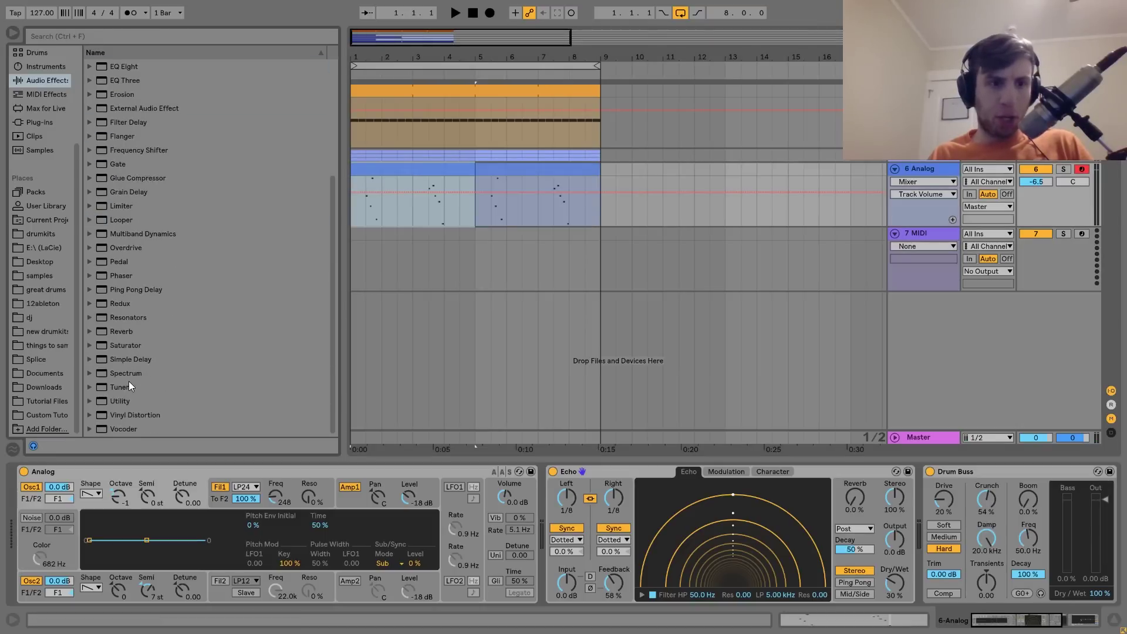
drag(121, 332, 954, 585)
key(space)
click(947, 584)
drag(1088, 594, 1088, 622)
drag(946, 589, 946, 578)
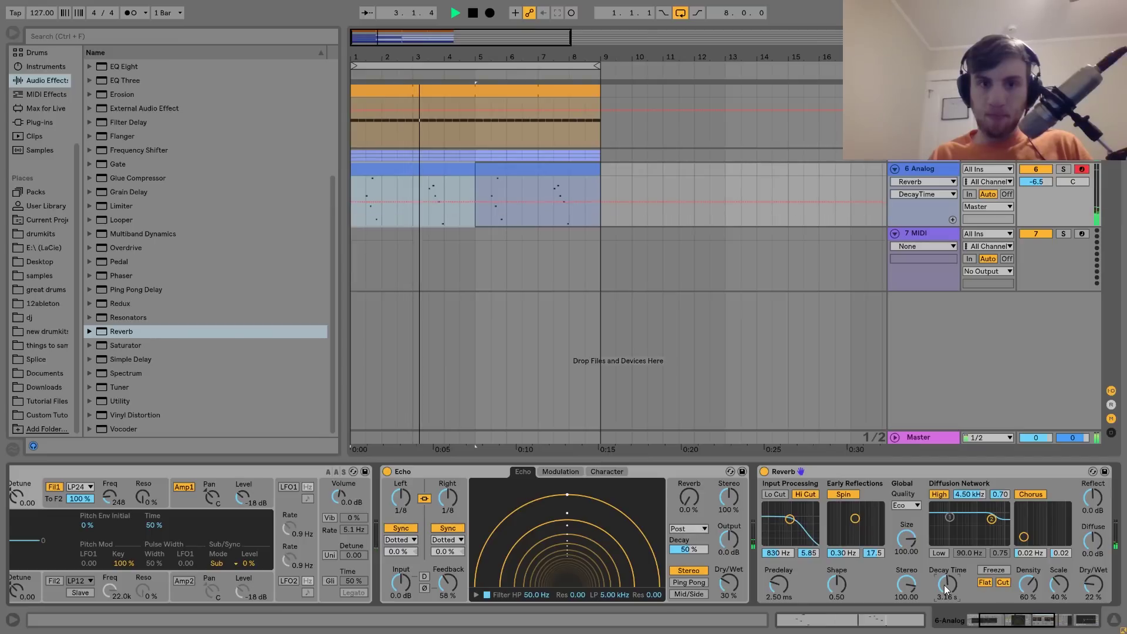
Load the Analog instrument onto the new MIDI track
click(920, 235)
click(44, 67)
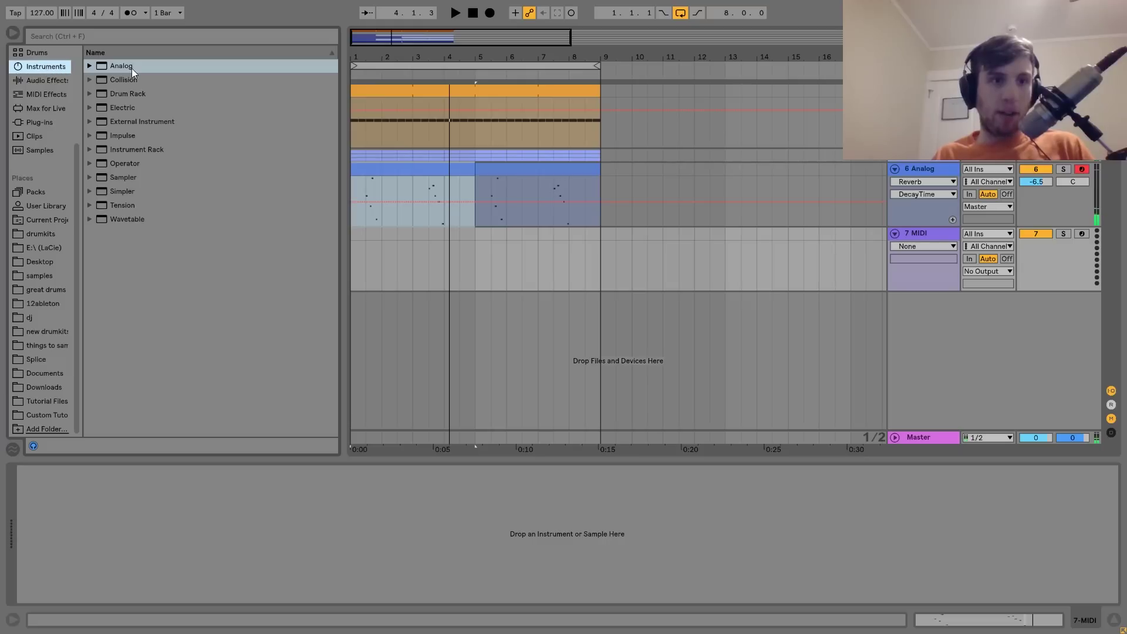
double_click(132, 66)
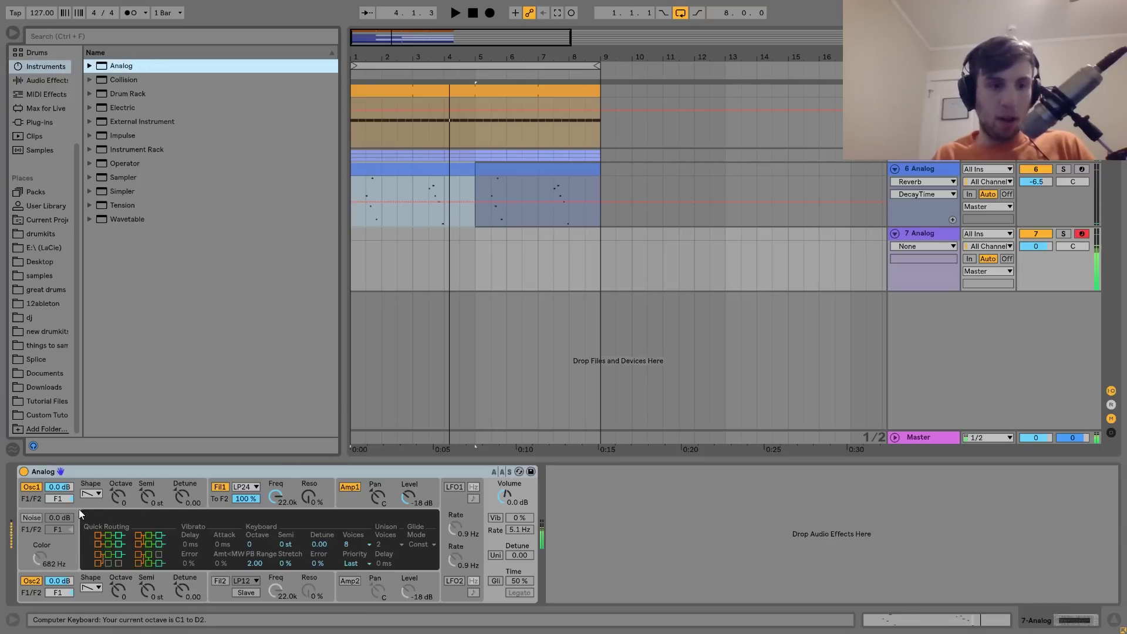
Set the new Analog's oscillator 2 detune to 0.33 and enable unison with 31.25 detune
click(180, 601)
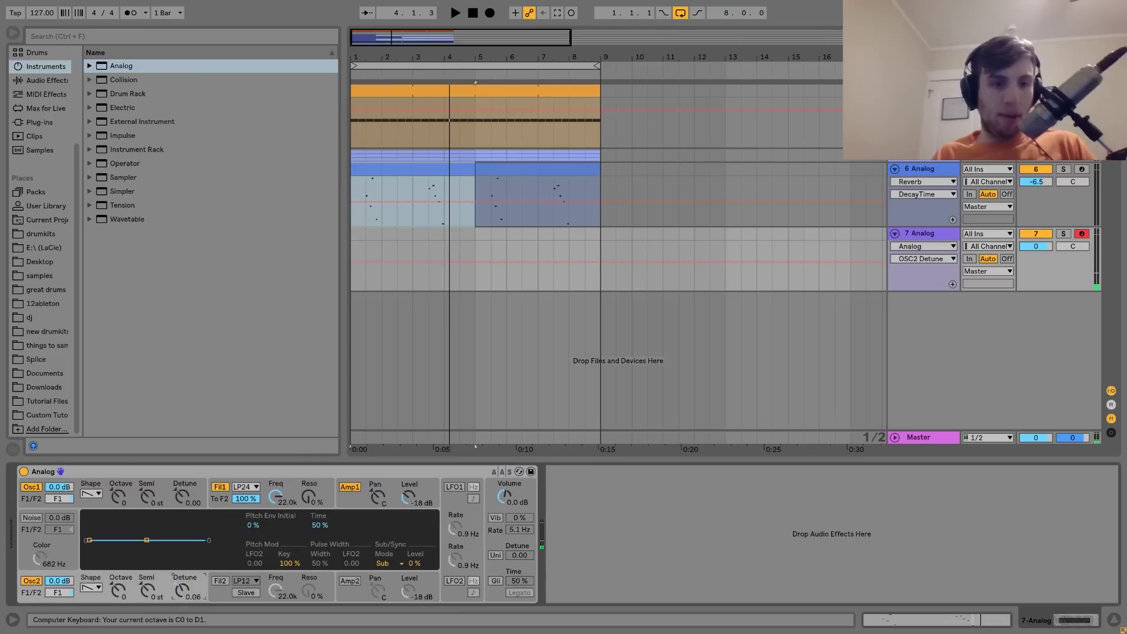
click(495, 554)
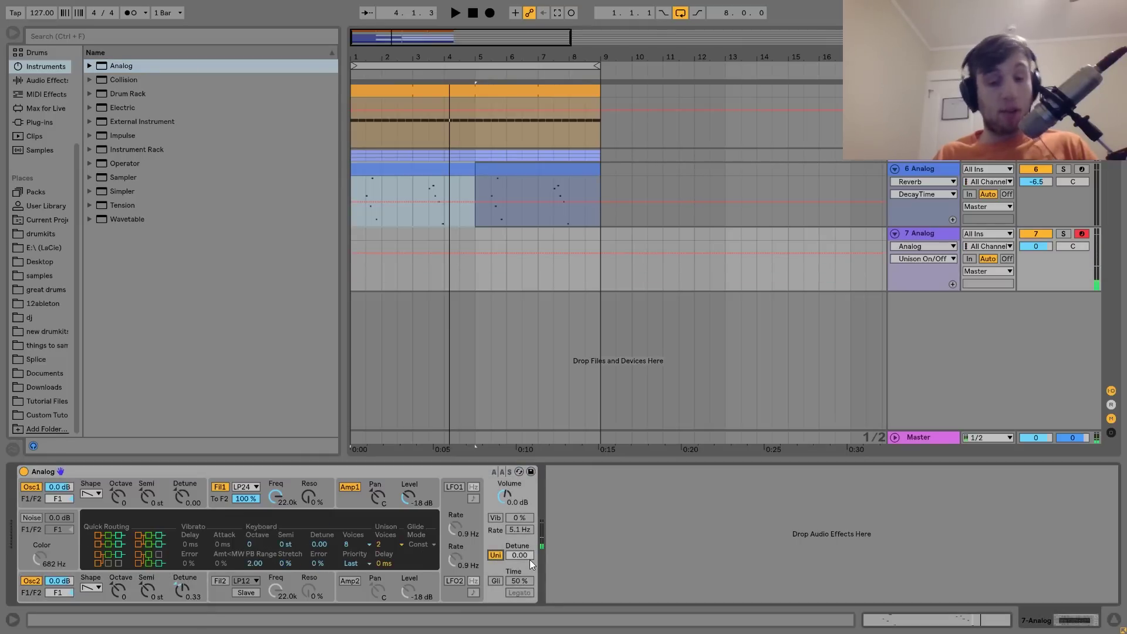
drag(519, 555, 519, 533)
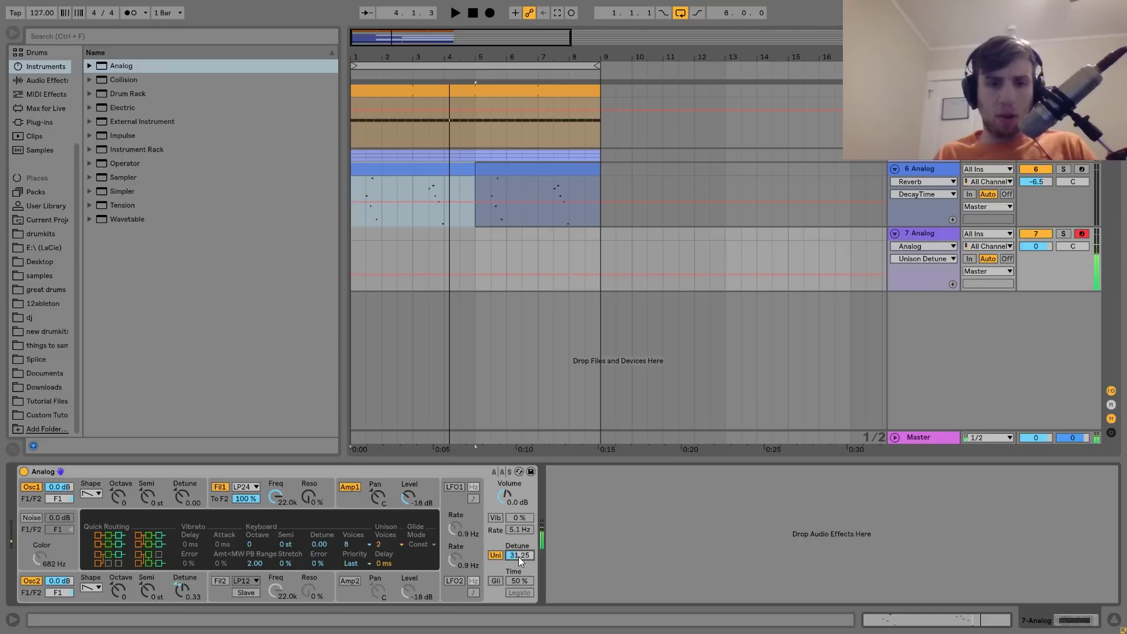
Set filter 1's frequency to 112 Hz, with envelope attack 24 ms, decay 626 ms and frequency envelope modulation 6.01
click(351, 498)
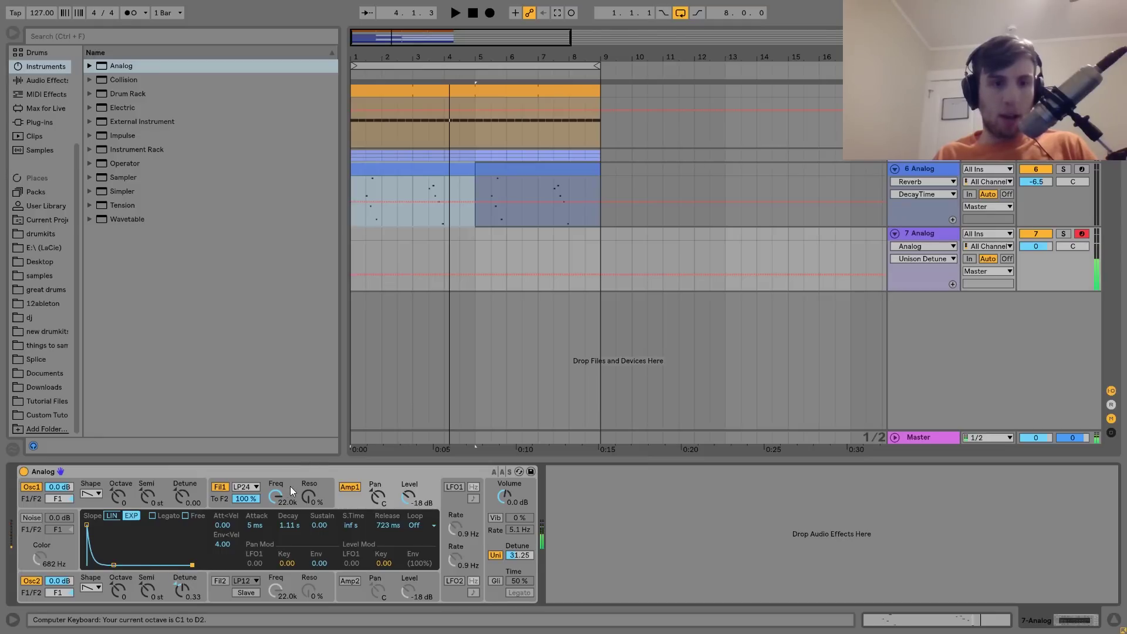
drag(290, 486, 290, 494)
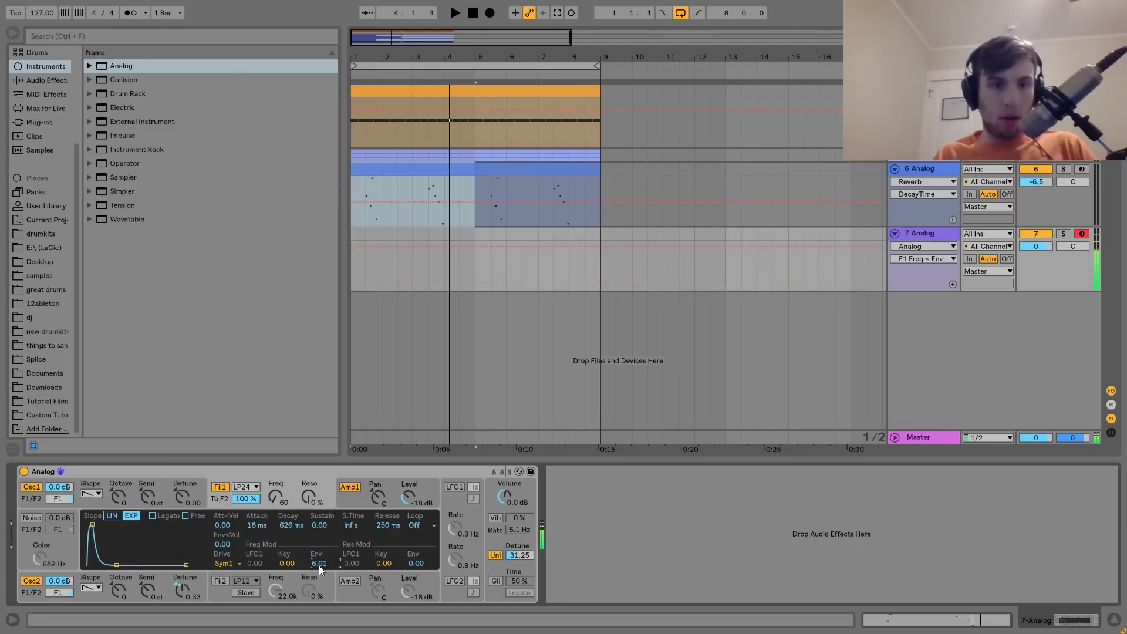
click(274, 497)
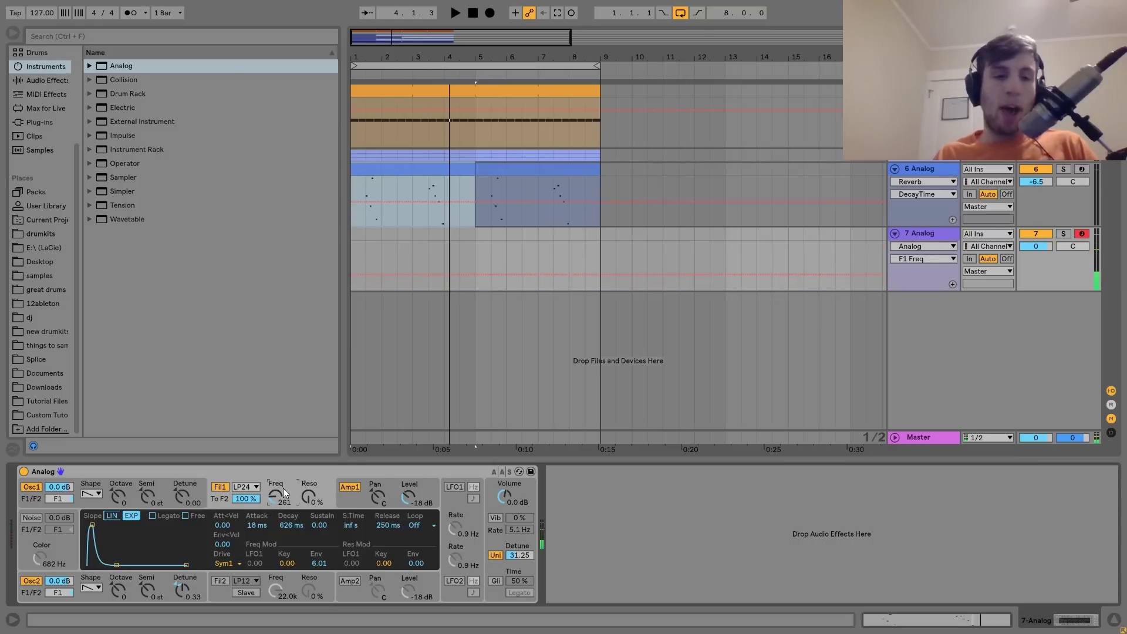
key(z)
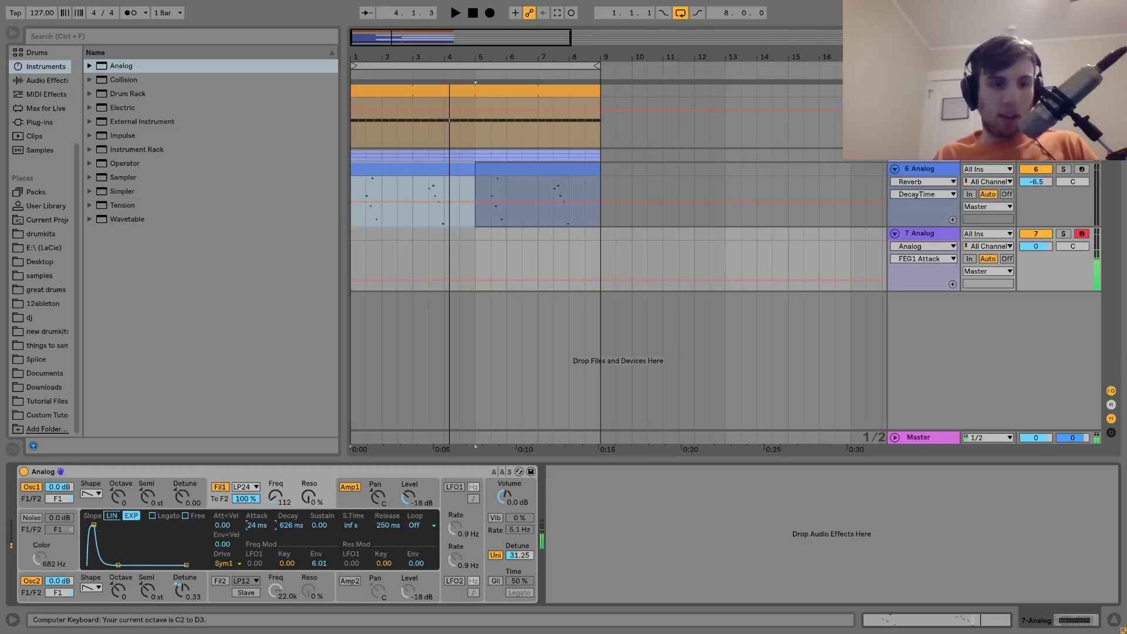
Create a four-bar MIDI clip on the new Analog track and add an F2 note two sixteenths long at 1.1.4
drag(480, 237, 324, 240)
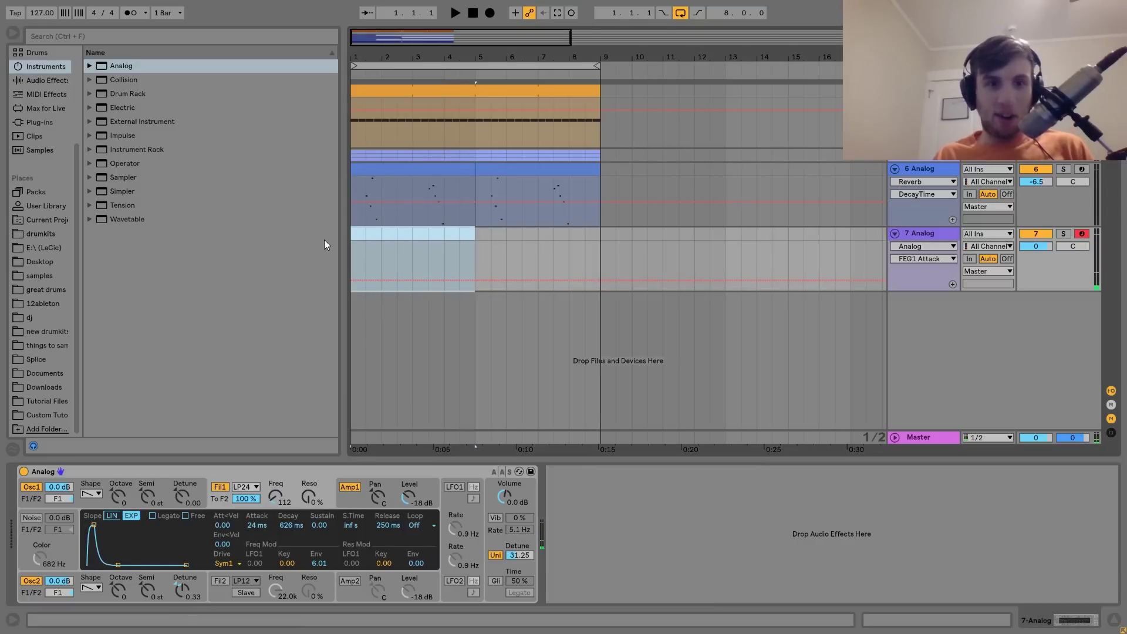
key(ctrl+shift+m)
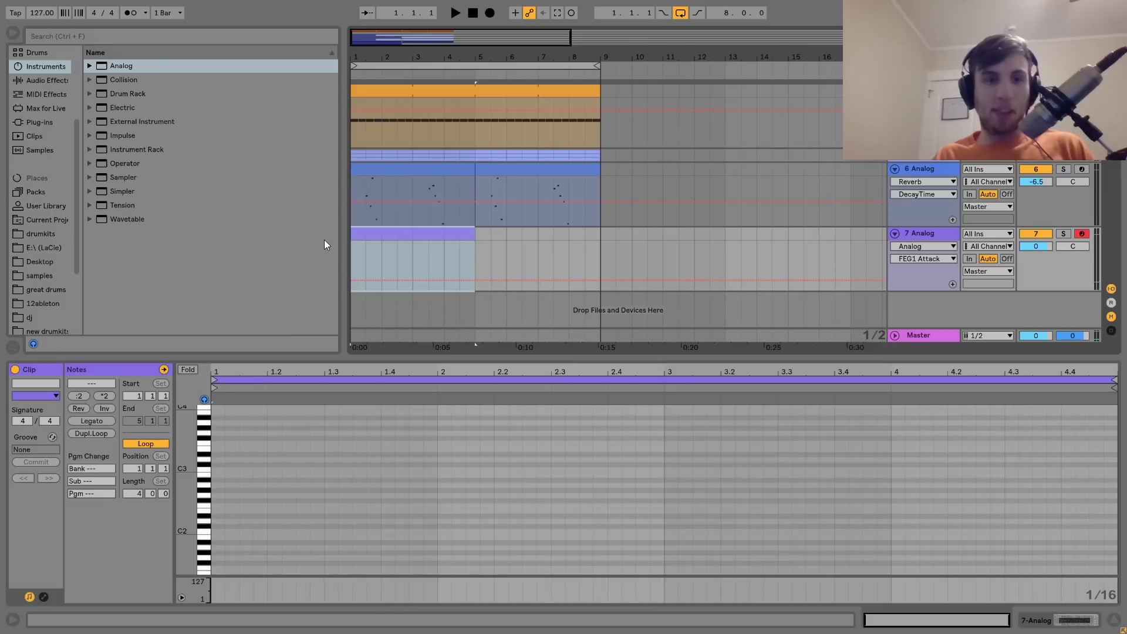
double_click(263, 505)
key(shift+Down)
key(shift+Right)
key(shift+Right)
key(space)
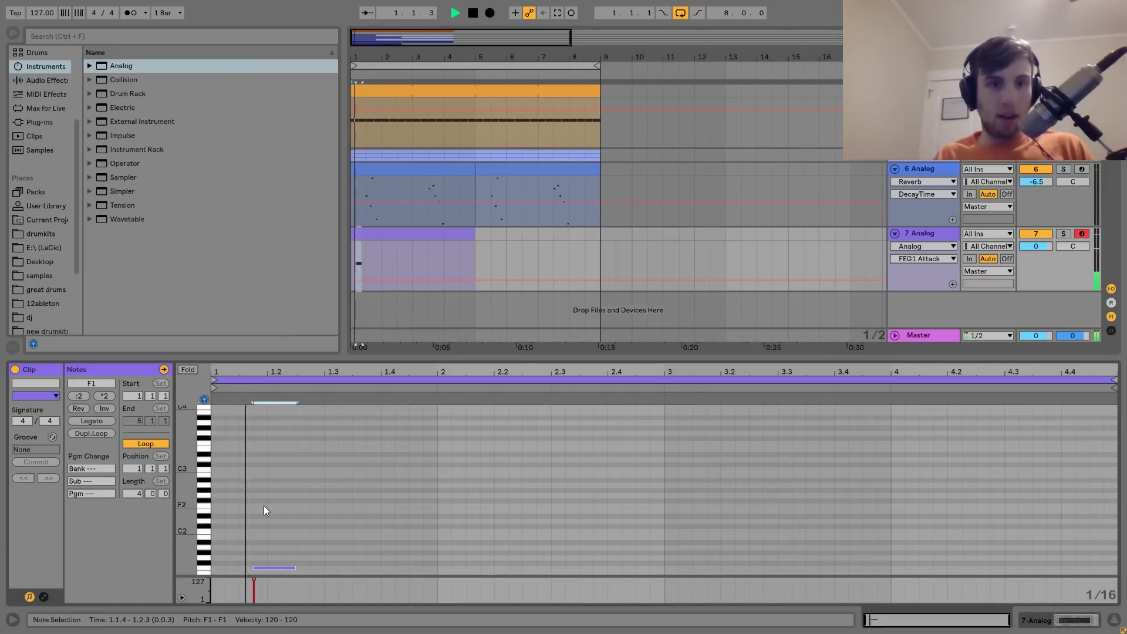
key(shift+Up)
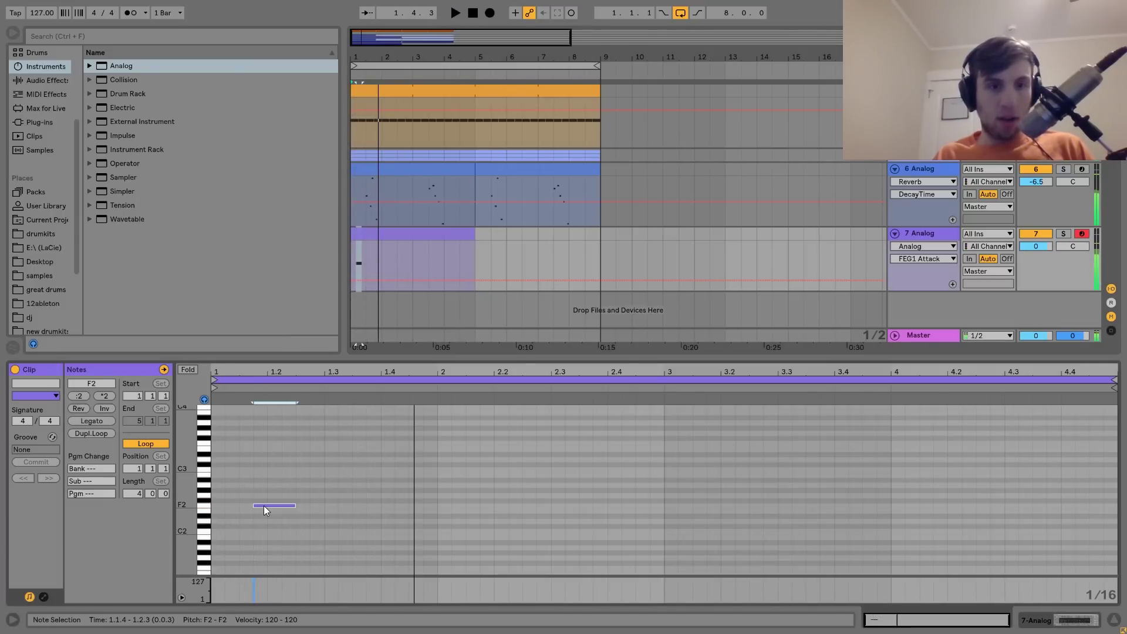
key(space)
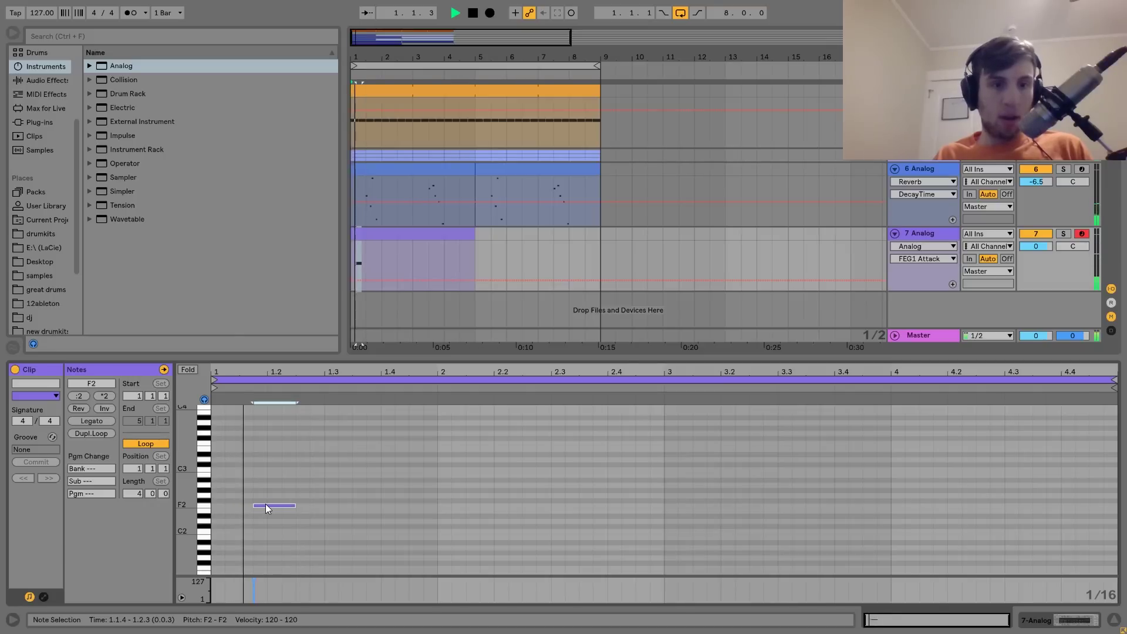
key(shift+Left)
Try a copy of the F2 note one octave lower at 1.2.2, then delete the copy
key(ctrl+d)
key(shift+Down)
key(space)
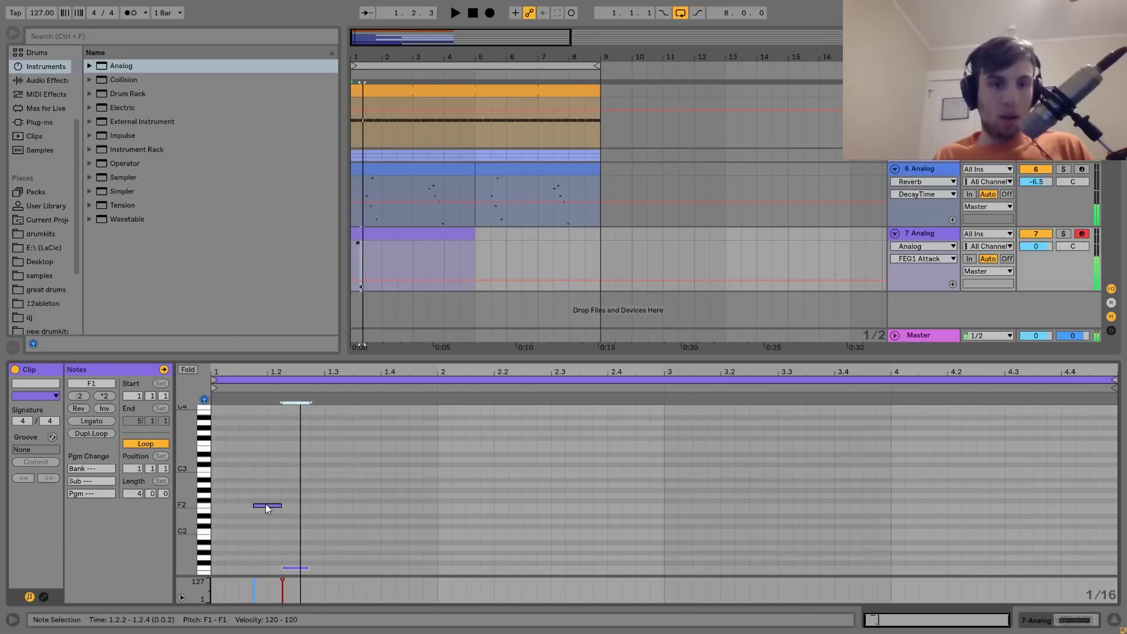
key(Delete)
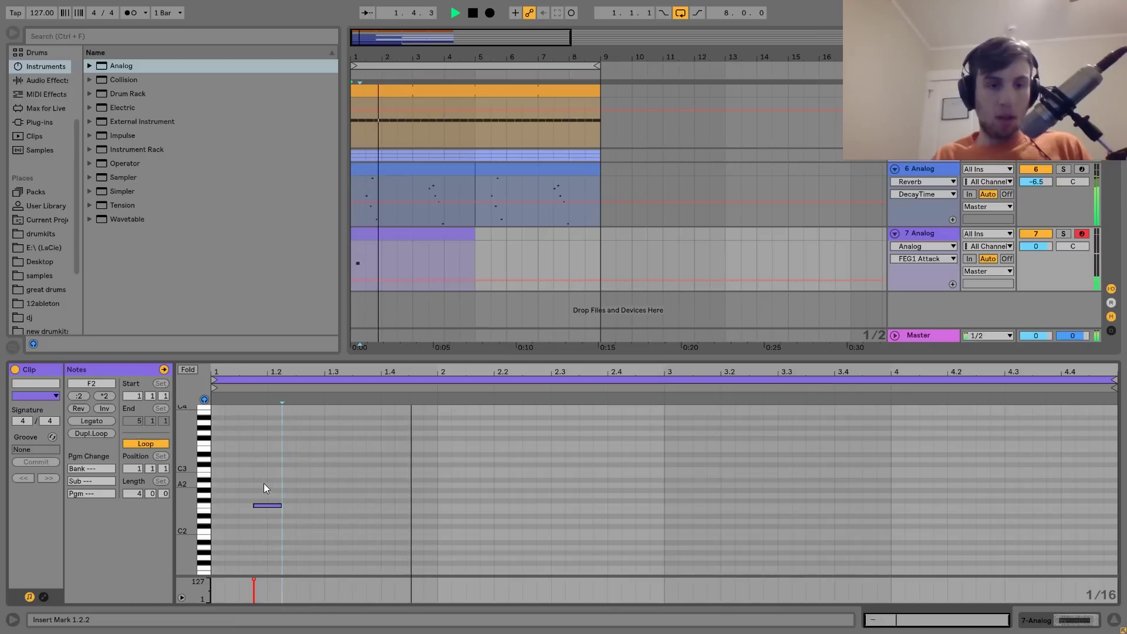
Repeat the F2 note one bar apart so it sounds at x.1.4 in all four bars of the clip
key(space)
drag(263, 484, 484, 550)
key(ctrl+d)
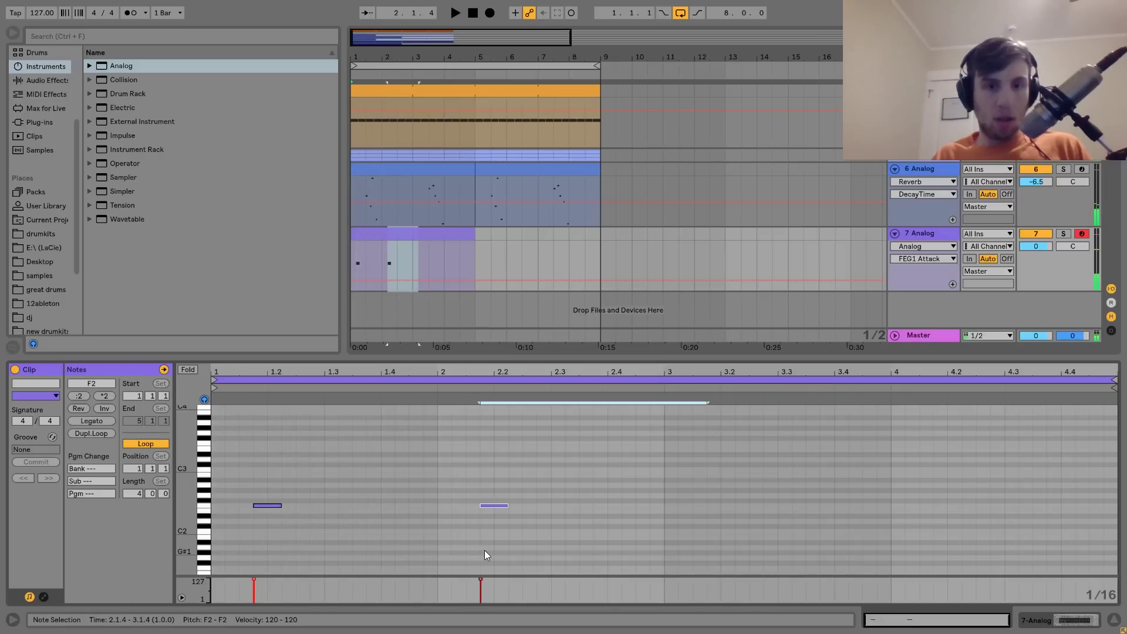
key(space)
key(ctrl+d)
key(ctrl+d)
key(ctrl+d)
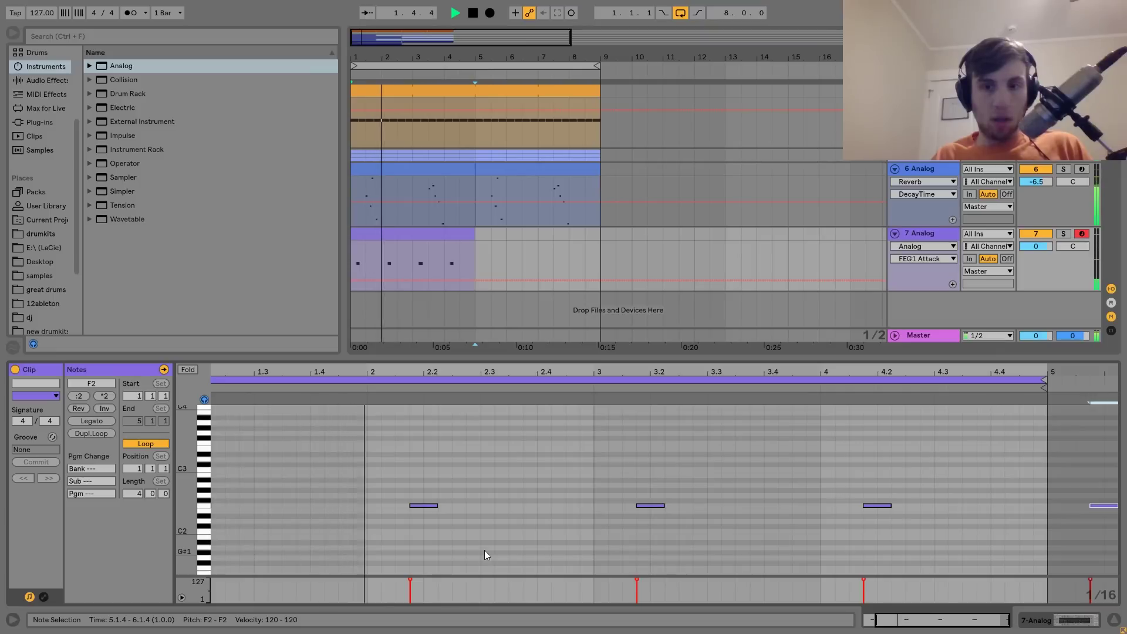
Duplicate the 7 Analog clip into bars 5 to 8 and mute the 6 Analog track
click(431, 234)
key(ctrl+d)
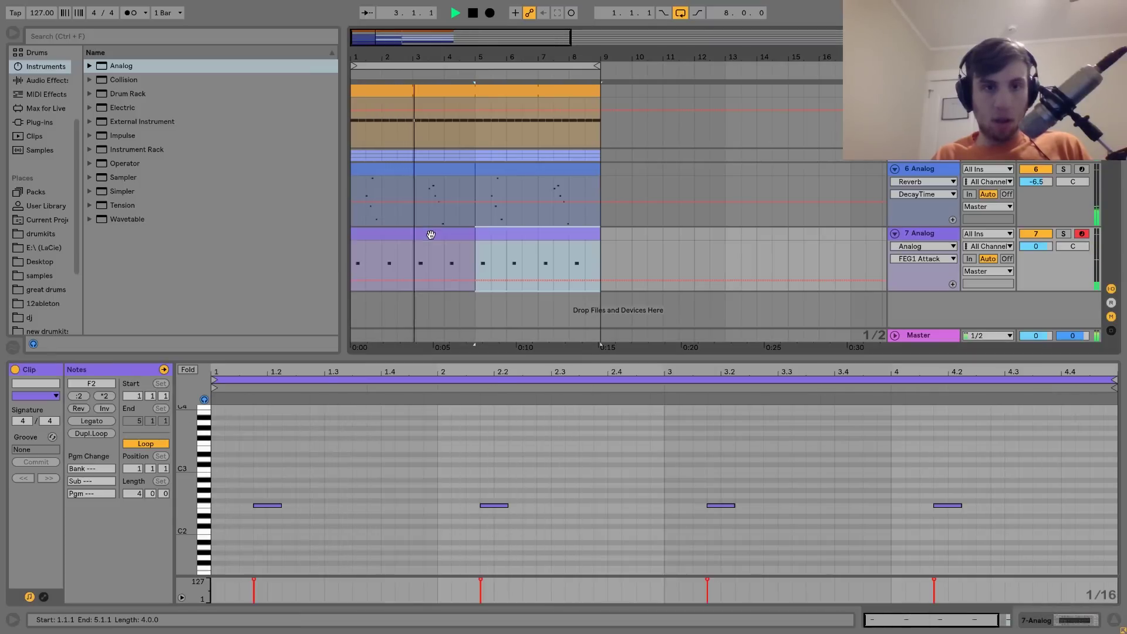
click(937, 234)
double_click(935, 231)
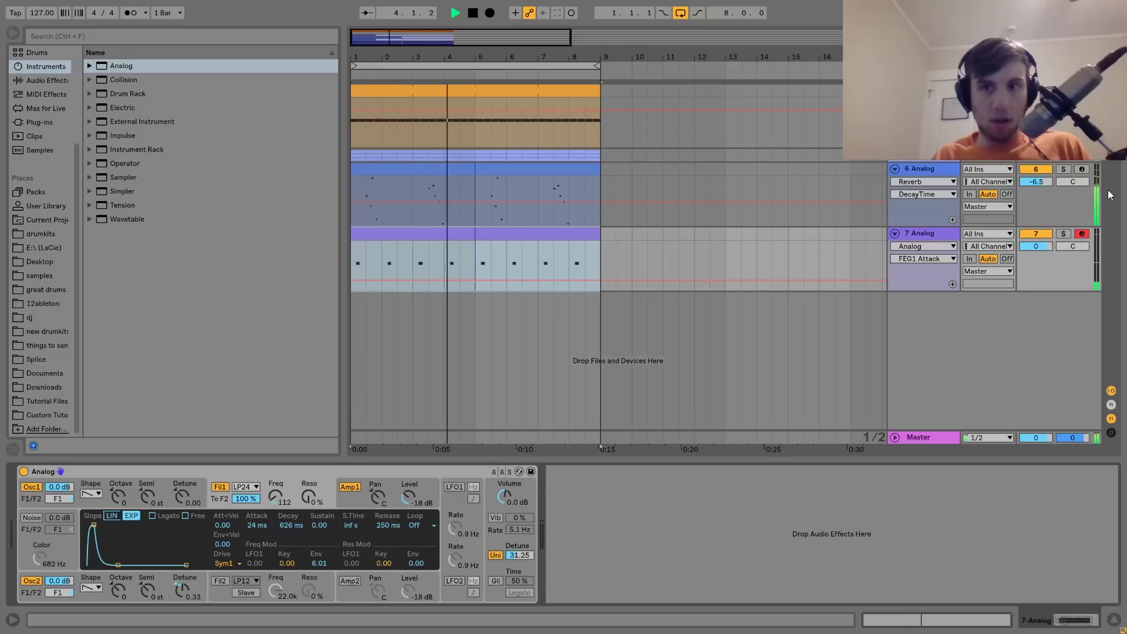
click(1036, 169)
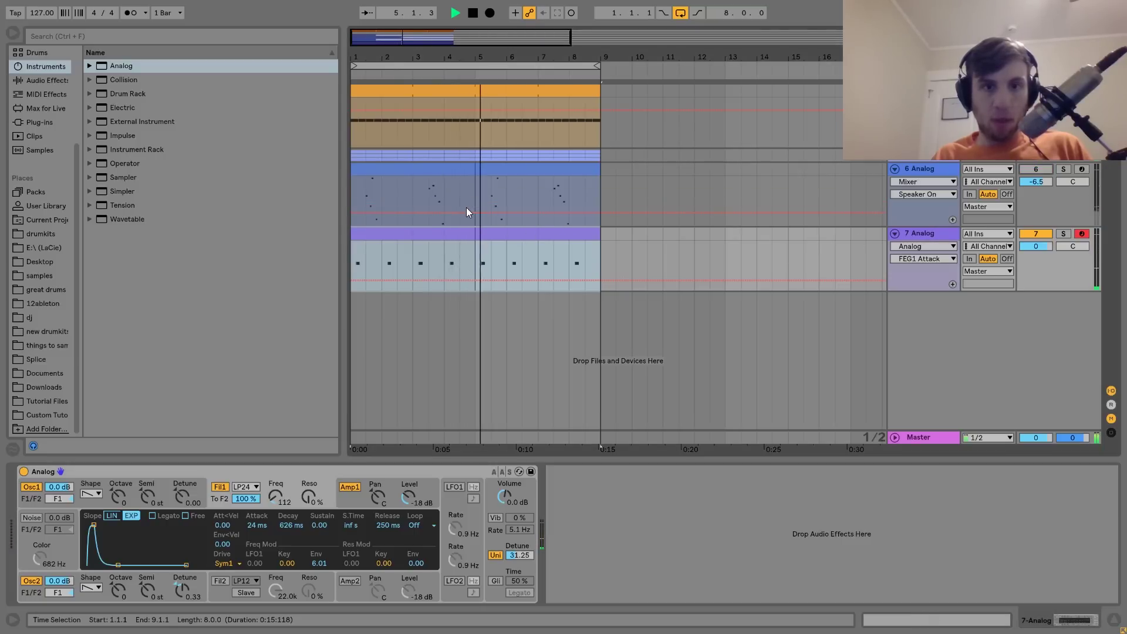
Add C1 notes one sixteenth long at 2.1.3 and 4.1.3 in the first 7 Analog clip
double_click(443, 232)
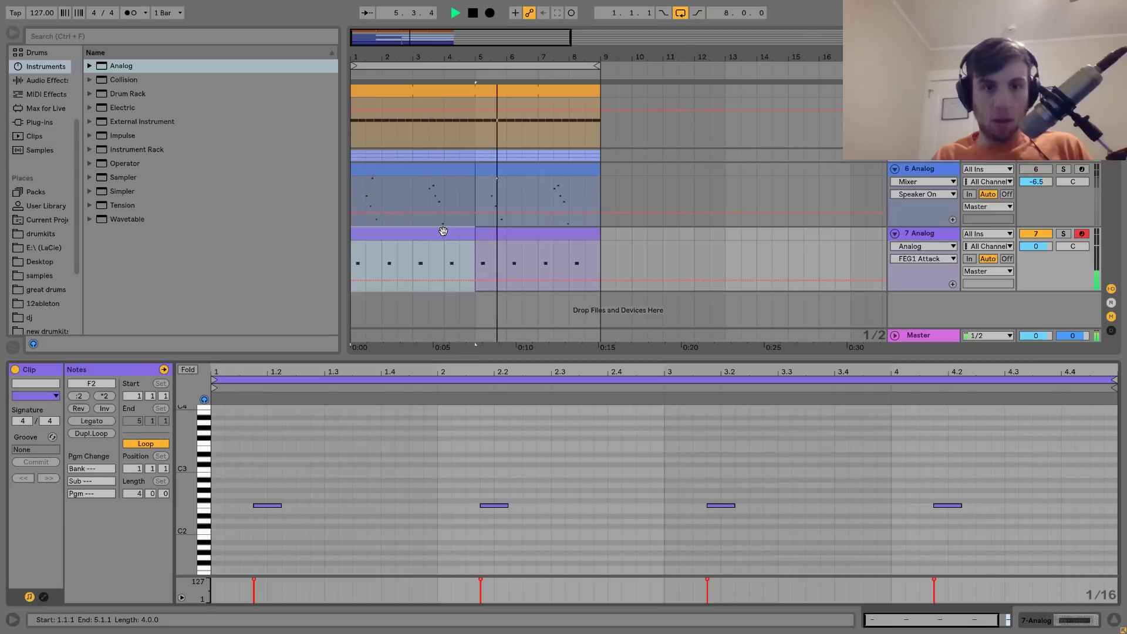
double_click(472, 507)
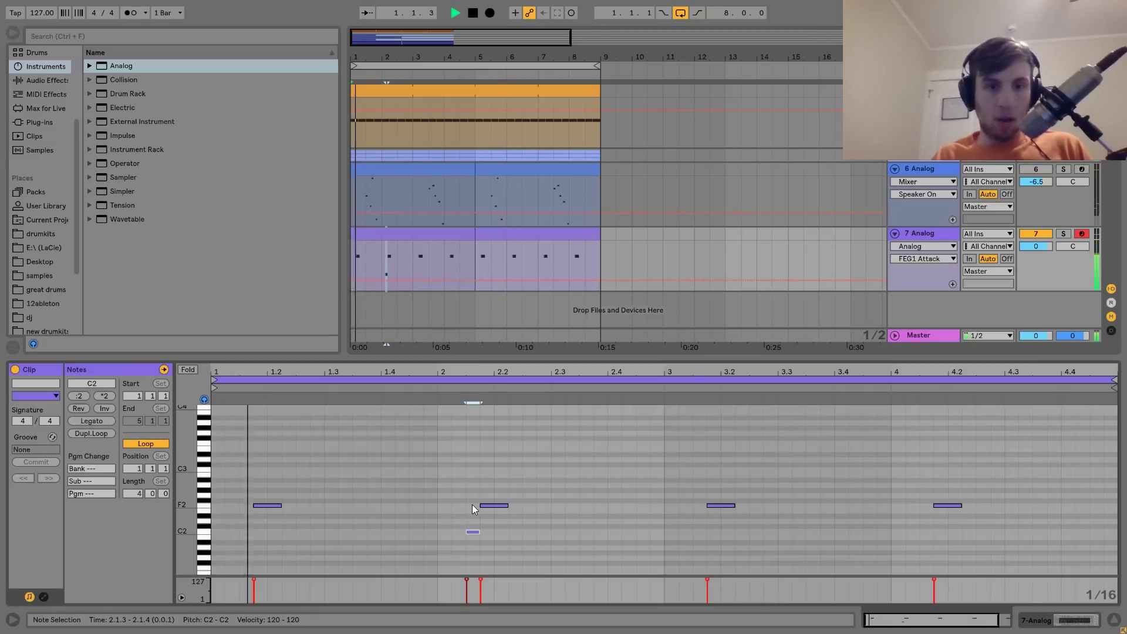
key(Down)
key(Down)
key(Down)
key(Down)
key(Down)
key(Down)
key(Down)
key(Down)
key(Down)
key(Down)
key(Down)
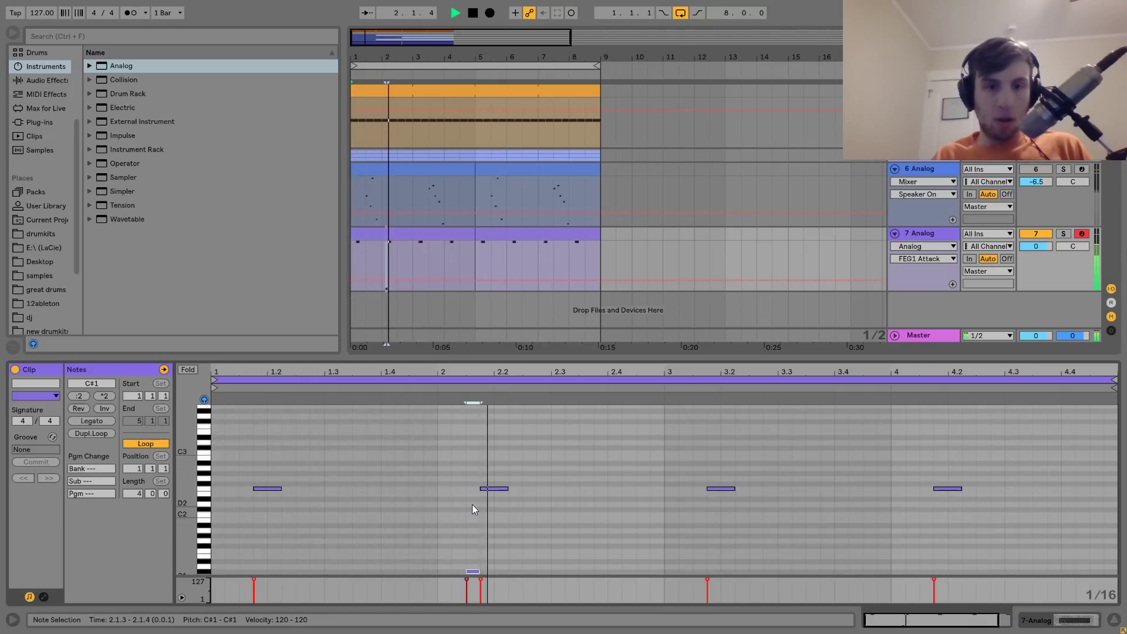
key(Down)
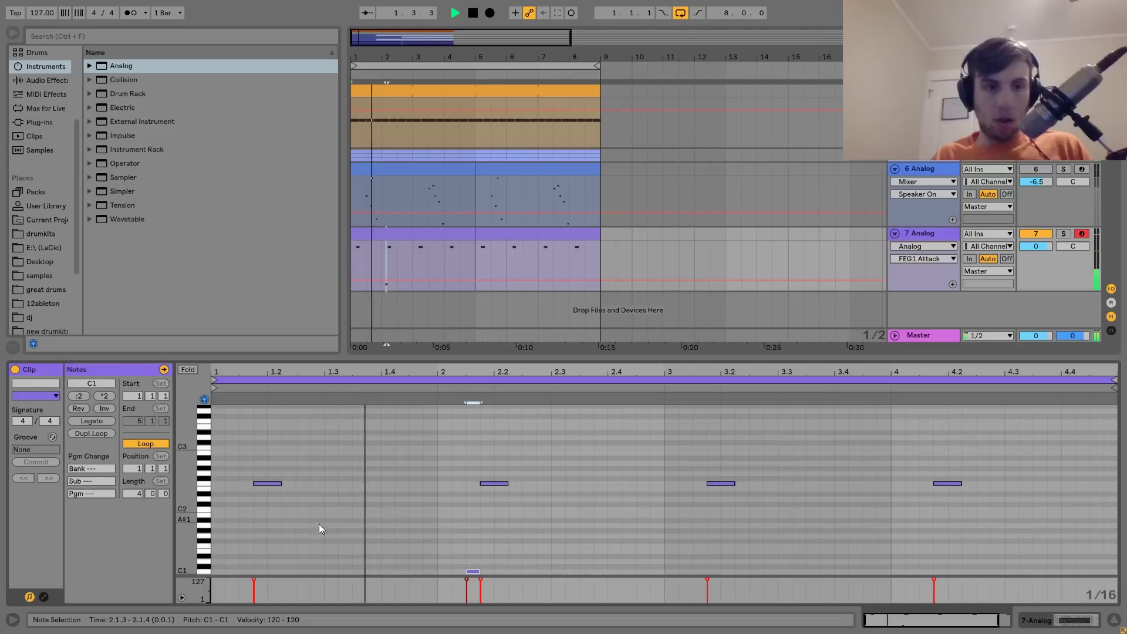
drag(187, 525, 168, 533)
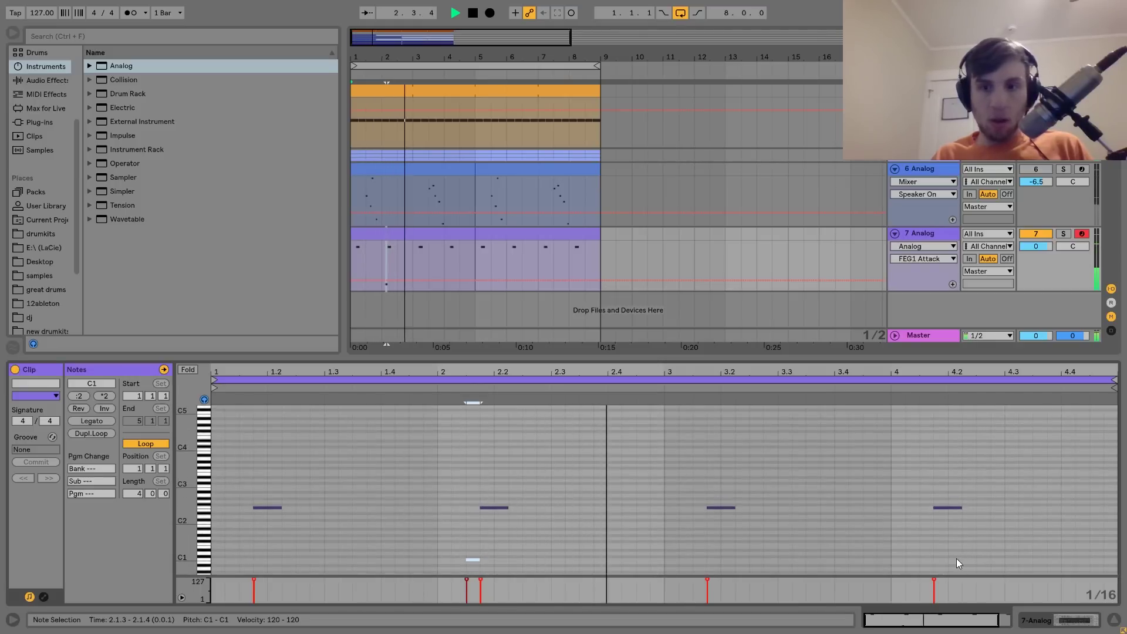
double_click(924, 559)
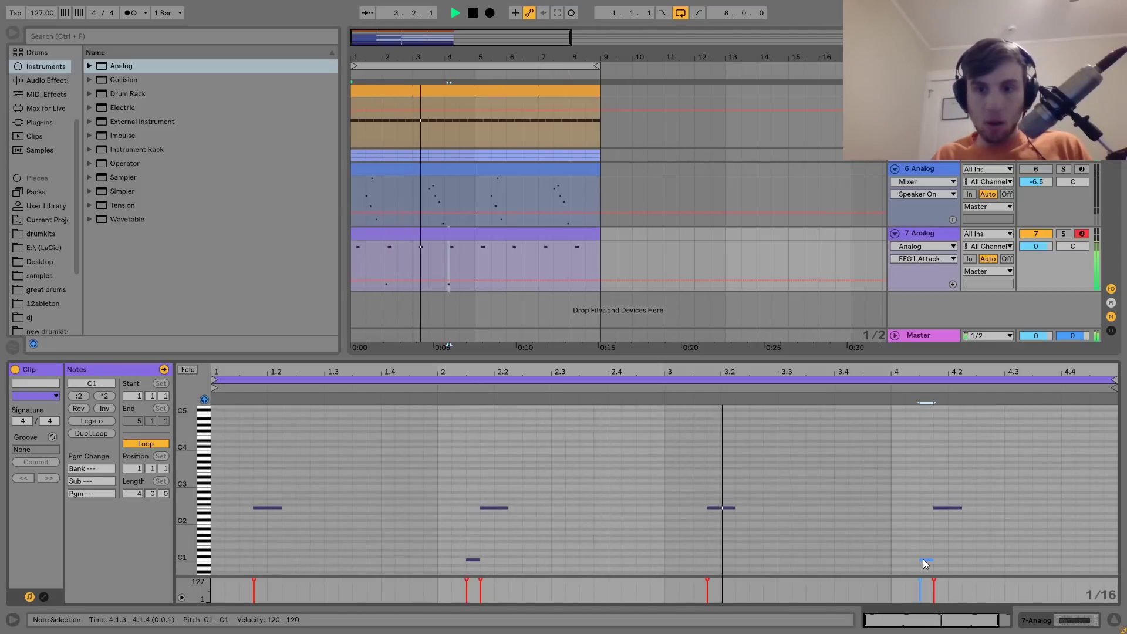
Try a G#2 note two sixteenths long at 4.2.2 and one sixteenth later, then delete it
double_click(971, 520)
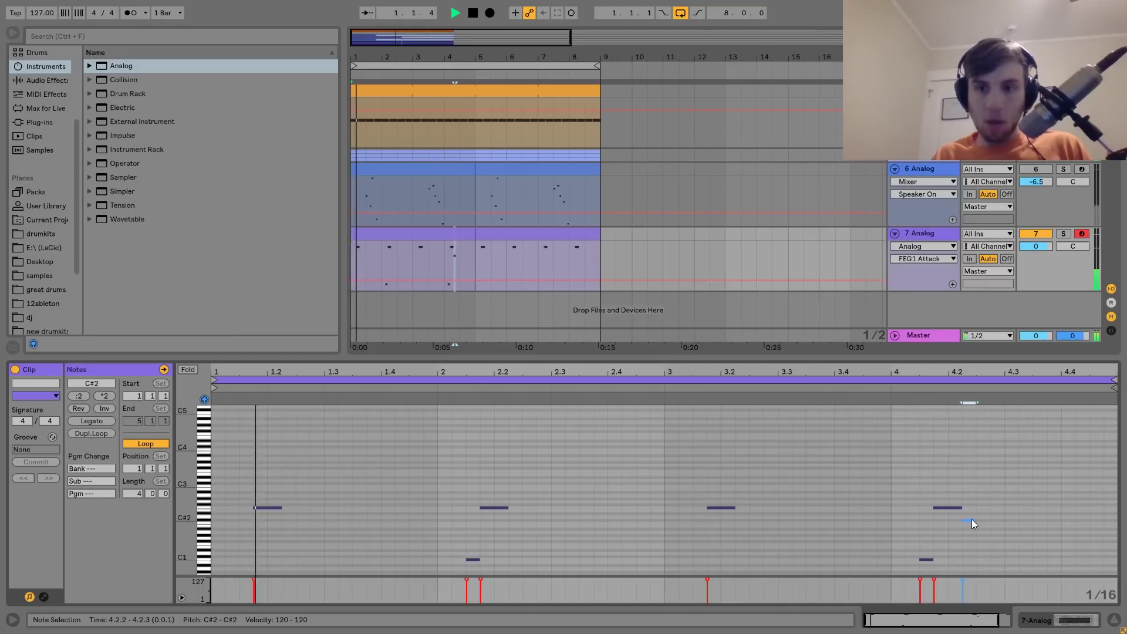
key(Down)
key(Down)
key(Down)
key(Down)
key(Down)
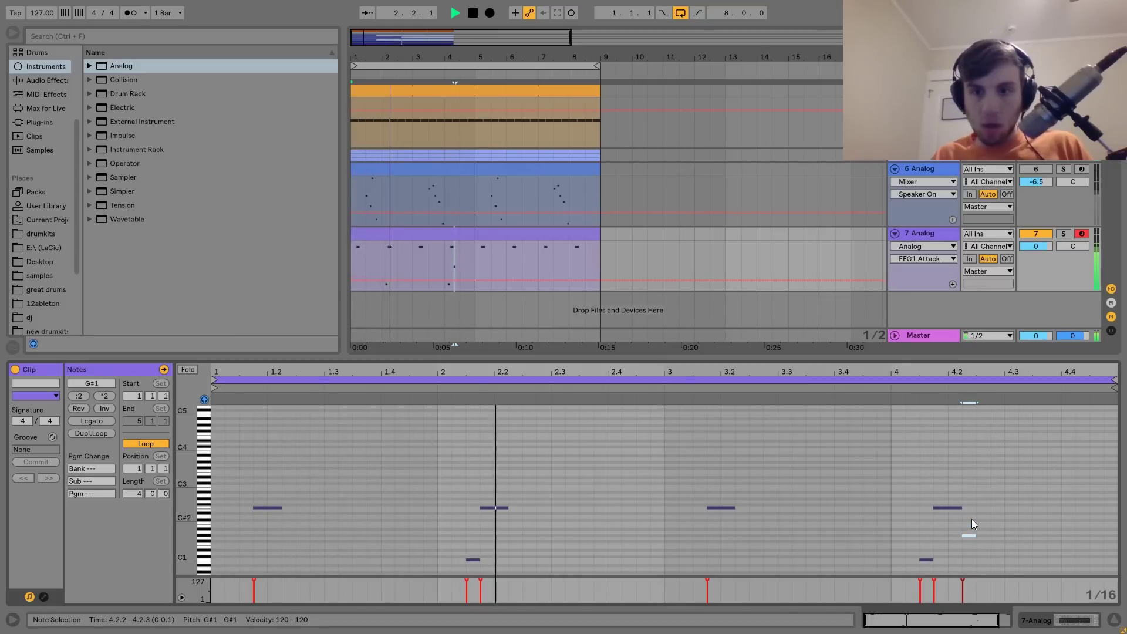
key(shift+Up)
key(shift+Right)
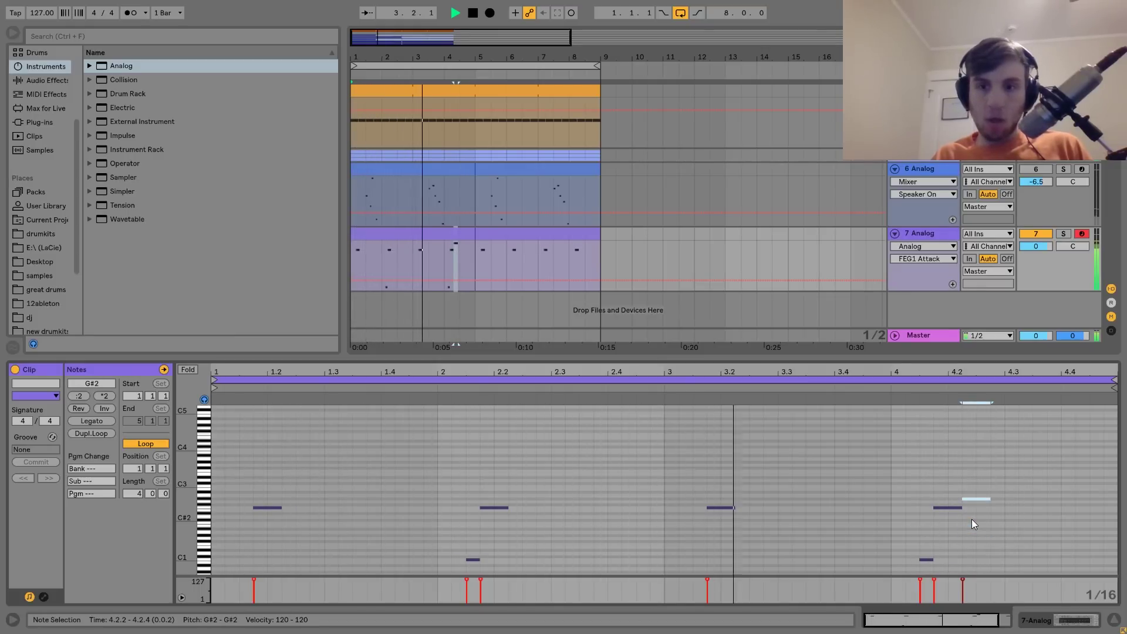
key(Right)
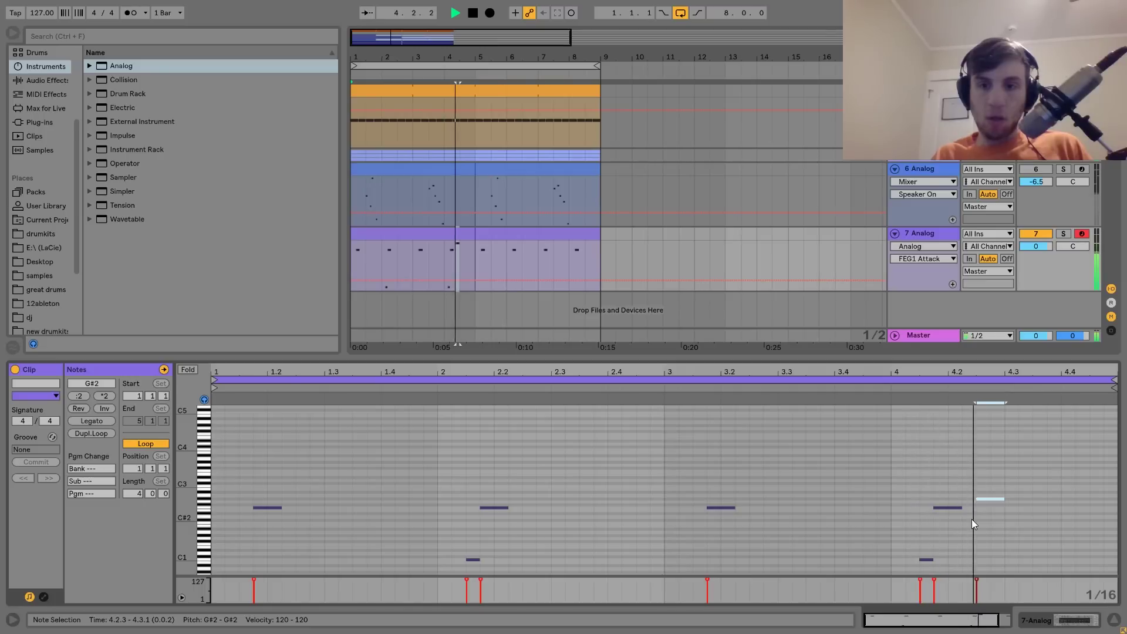
key(Delete)
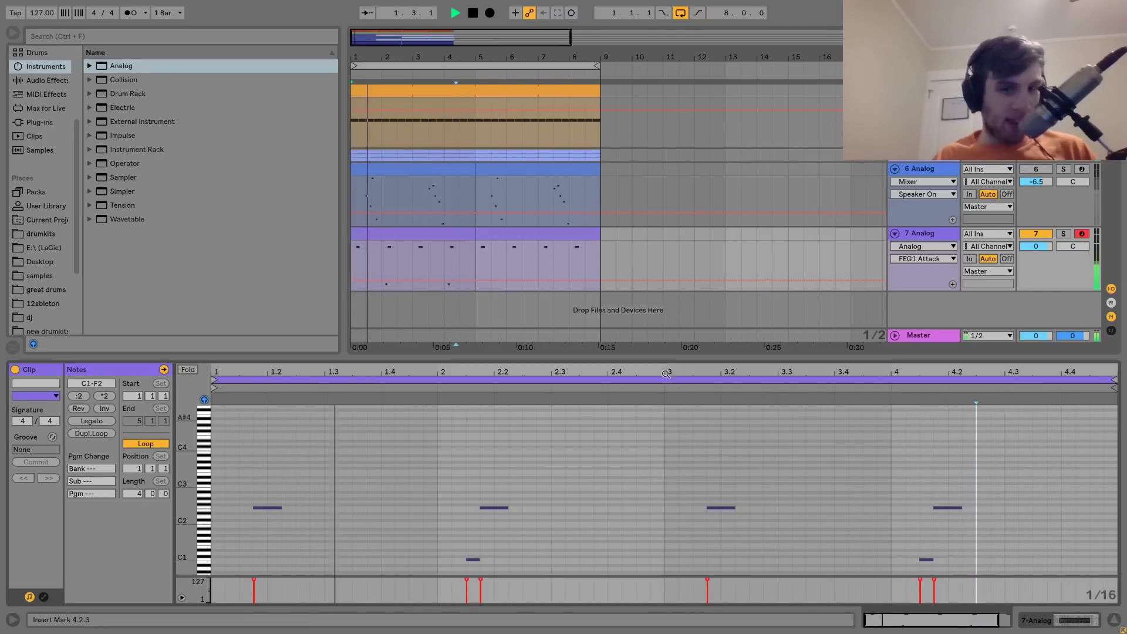
Unmute the 6 Analog track and solo the 7 Analog track
click(423, 226)
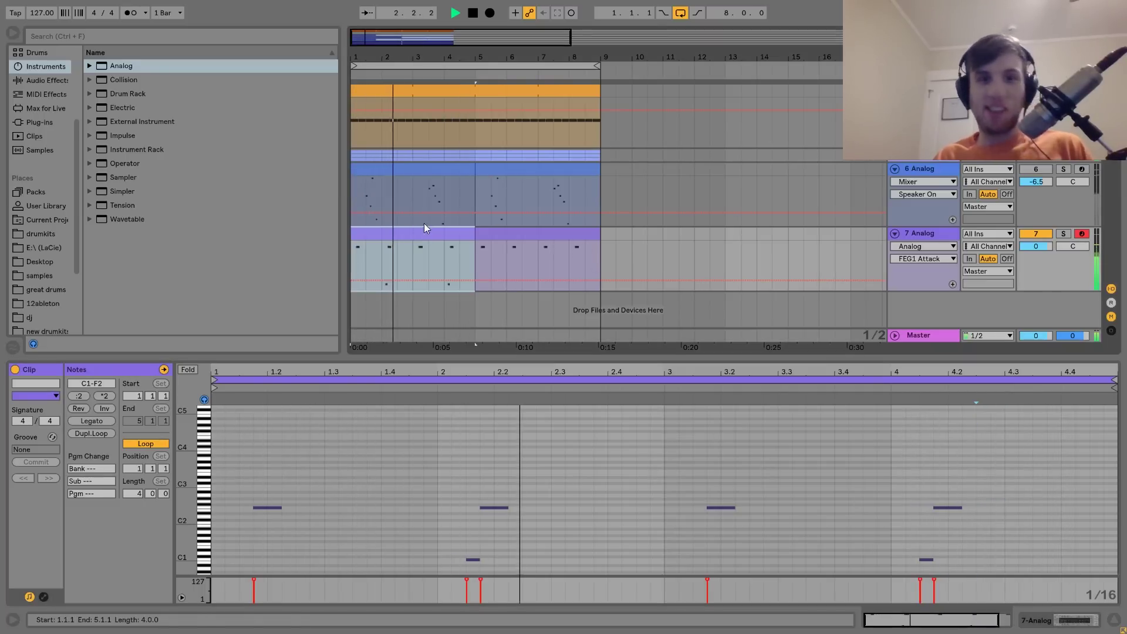
click(925, 167)
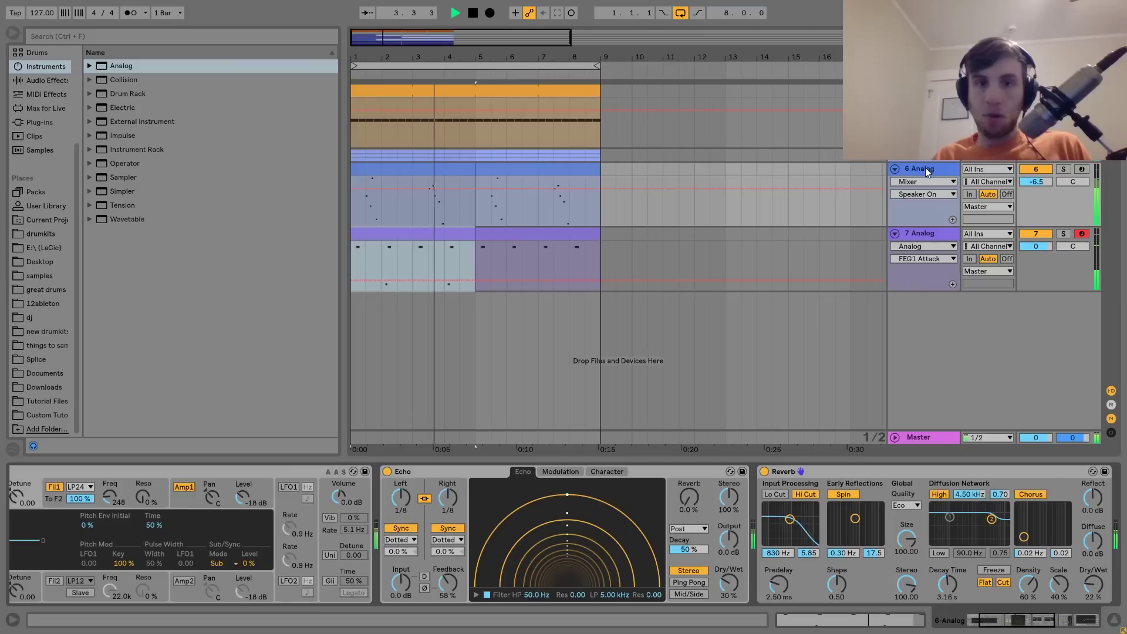
click(933, 235)
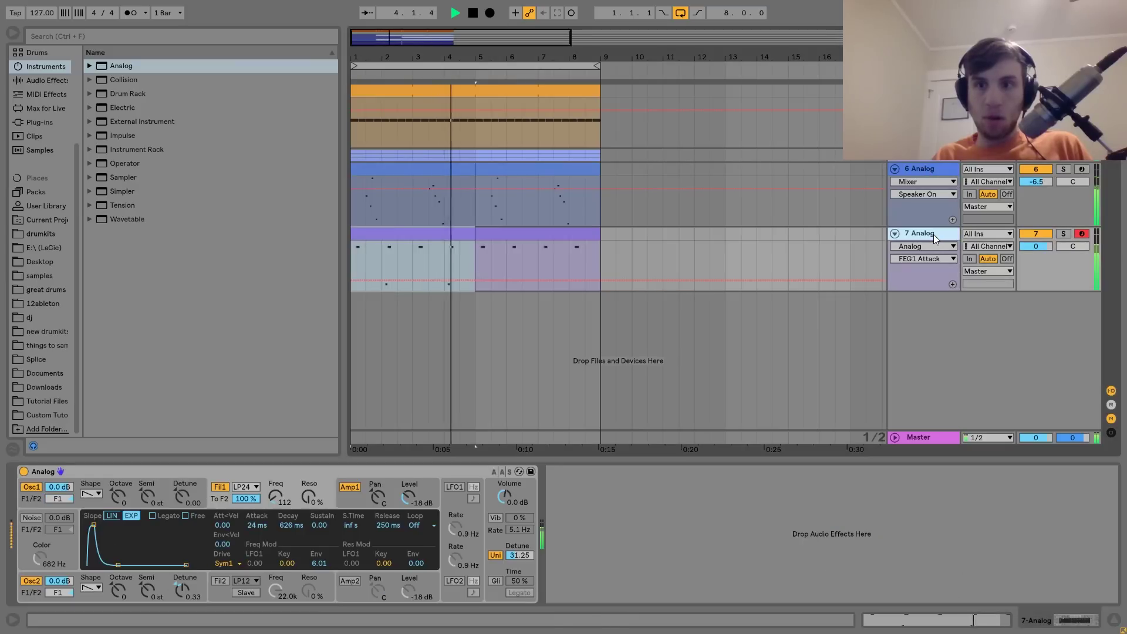
click(1064, 234)
click(403, 261)
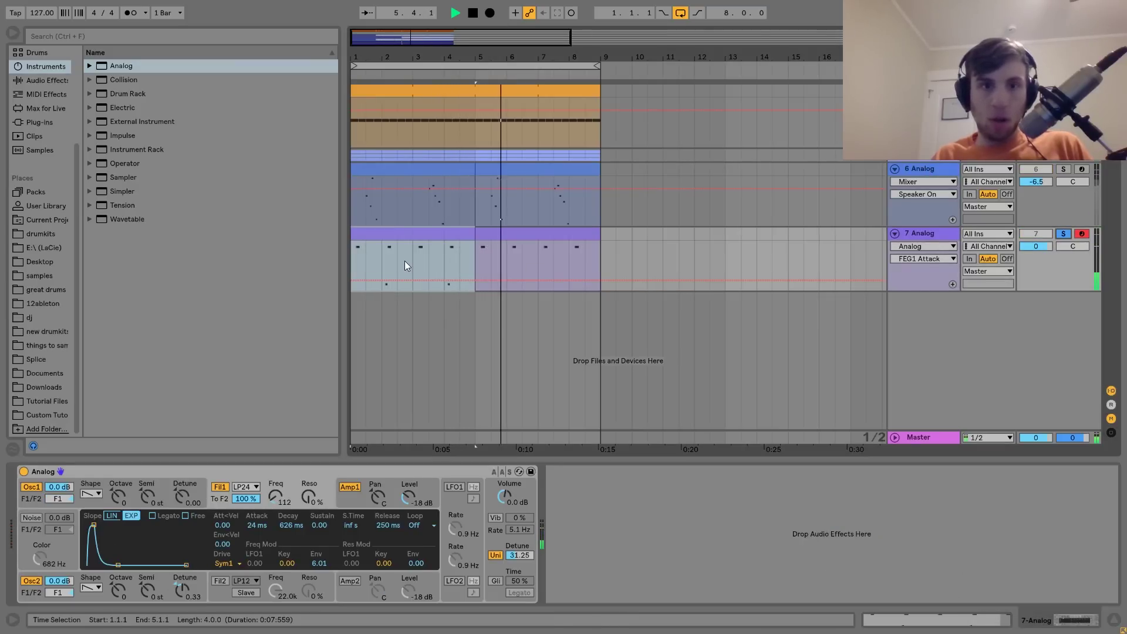
Add a Drum Buss after the second Analog, with crunch at 24% and damp at 20.0 kHz
click(38, 80)
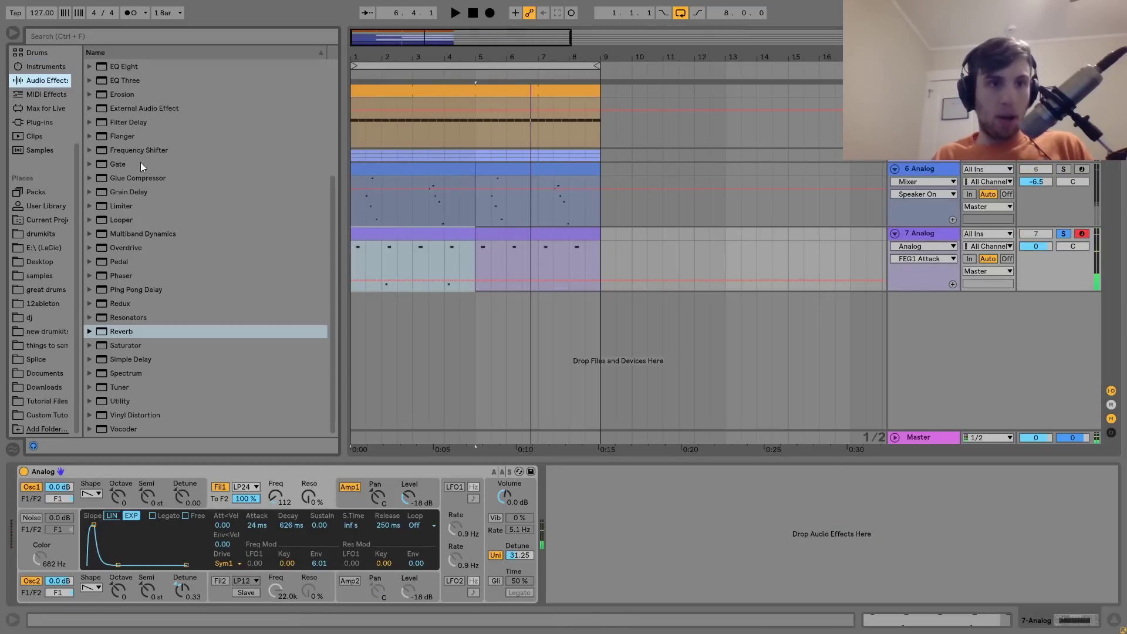
scroll(140, 162, up, 4)
double_click(127, 191)
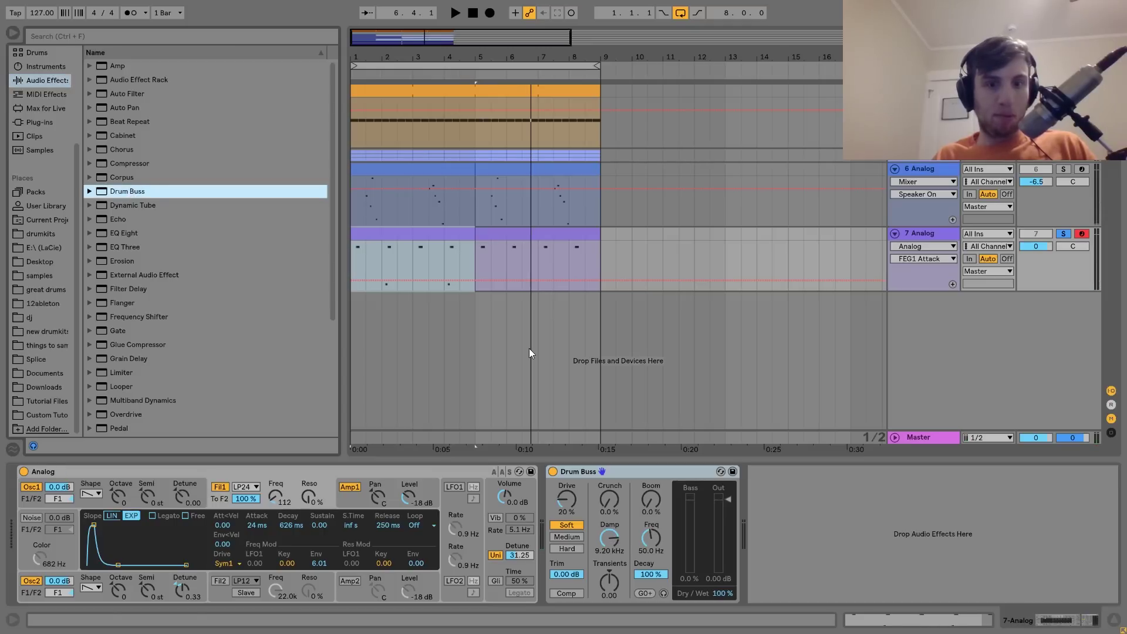
key(space)
drag(610, 500, 610, 474)
drag(611, 538, 612, 509)
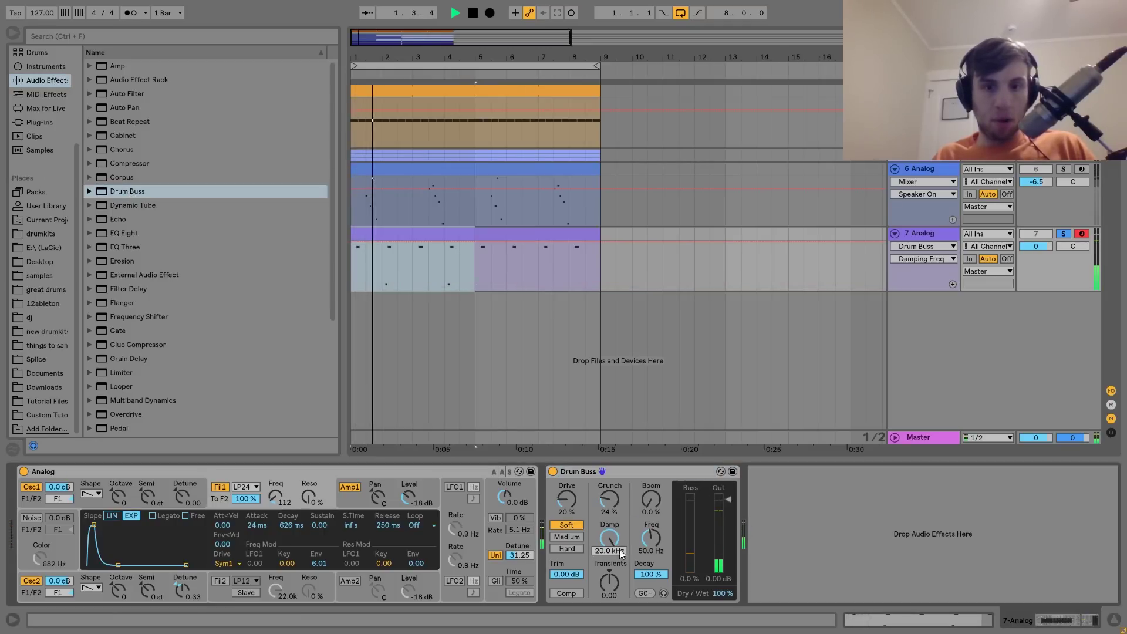
Set filter 1's envelope attack to 5 ms and insert an Echo before the Drum Buss with both delays synced to Notes
drag(251, 522, 251, 540)
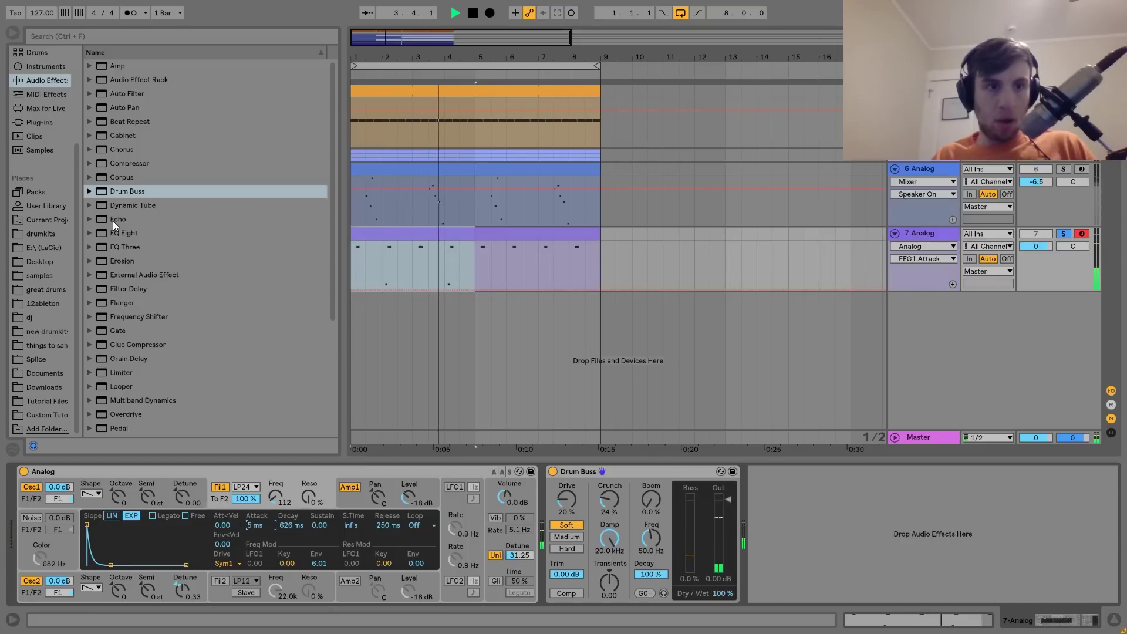
drag(112, 221, 601, 570)
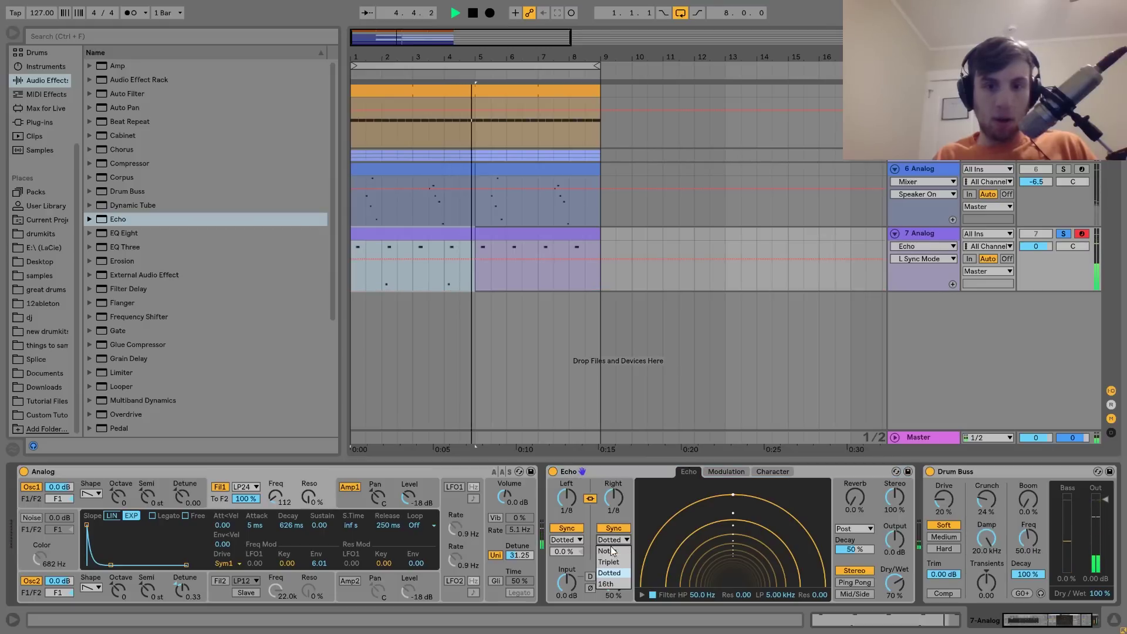
click(91, 494)
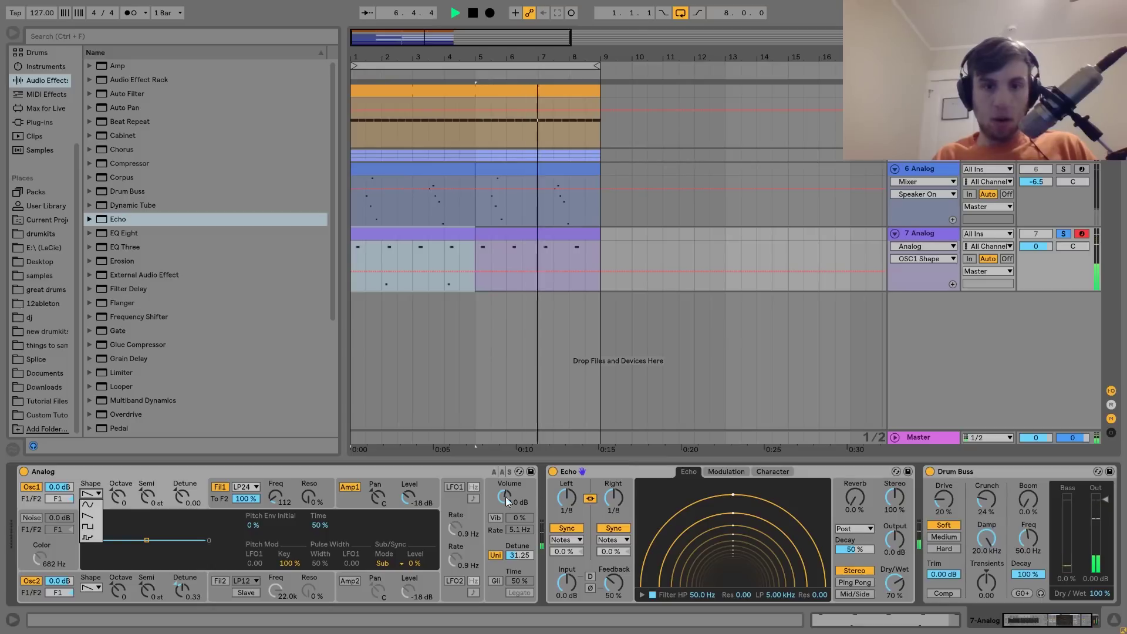
click(437, 464)
Set oscillator 1's octave to -1 and filter 1's frequency to 30 Hz, envelope modulation 13.29, attack 40 ms and decay 494 ms
drag(118, 496, 115, 502)
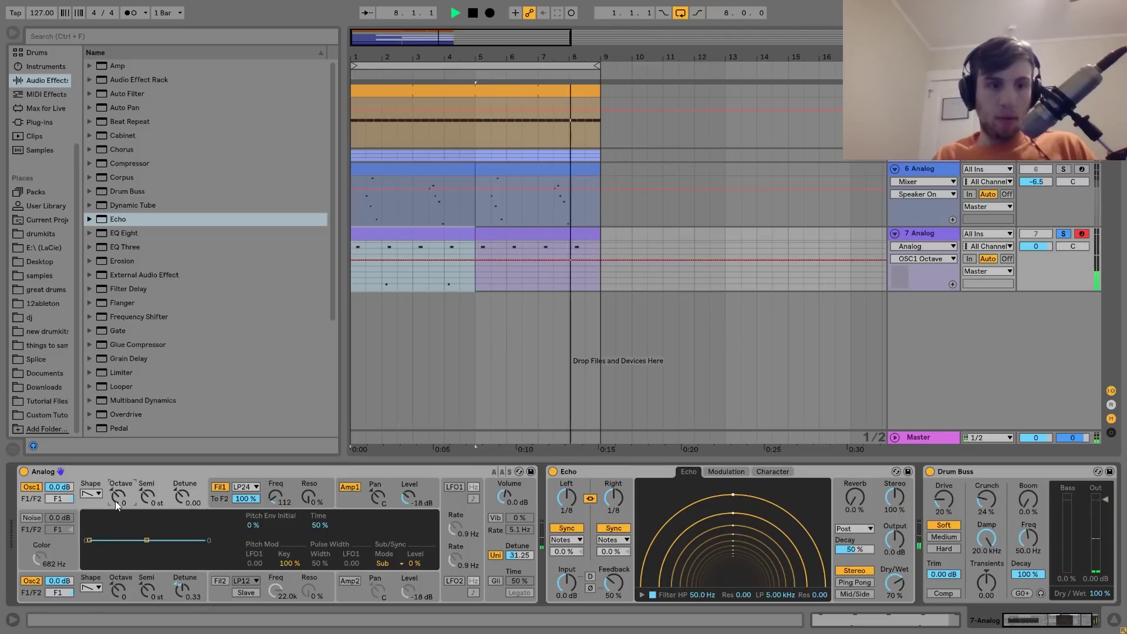
drag(274, 495, 259, 530)
drag(318, 562, 318, 546)
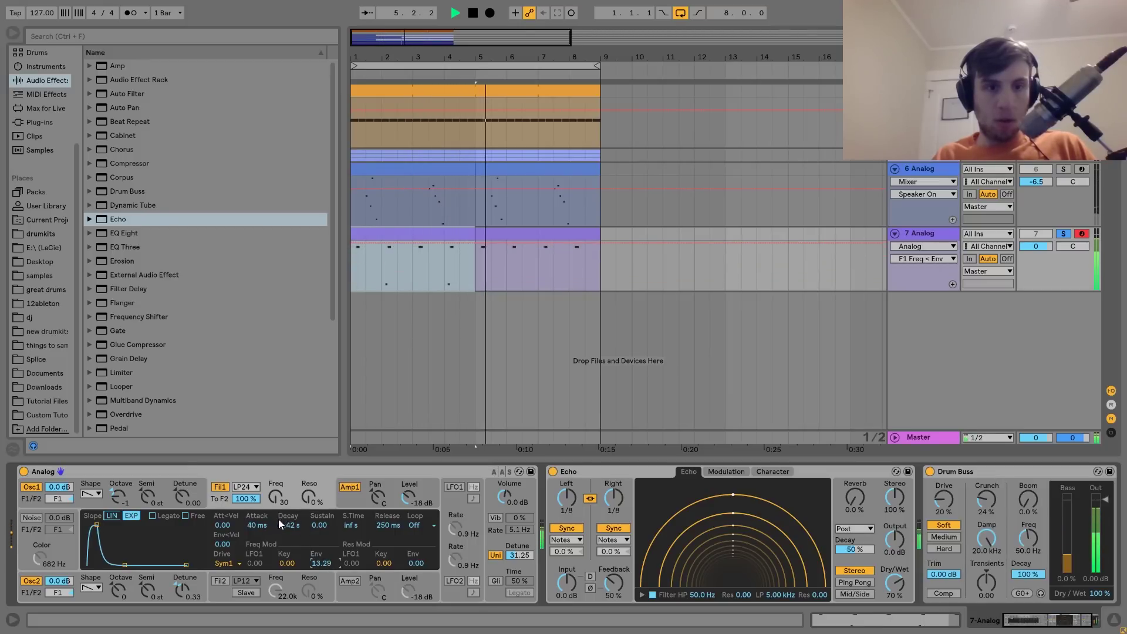
drag(288, 525, 288, 536)
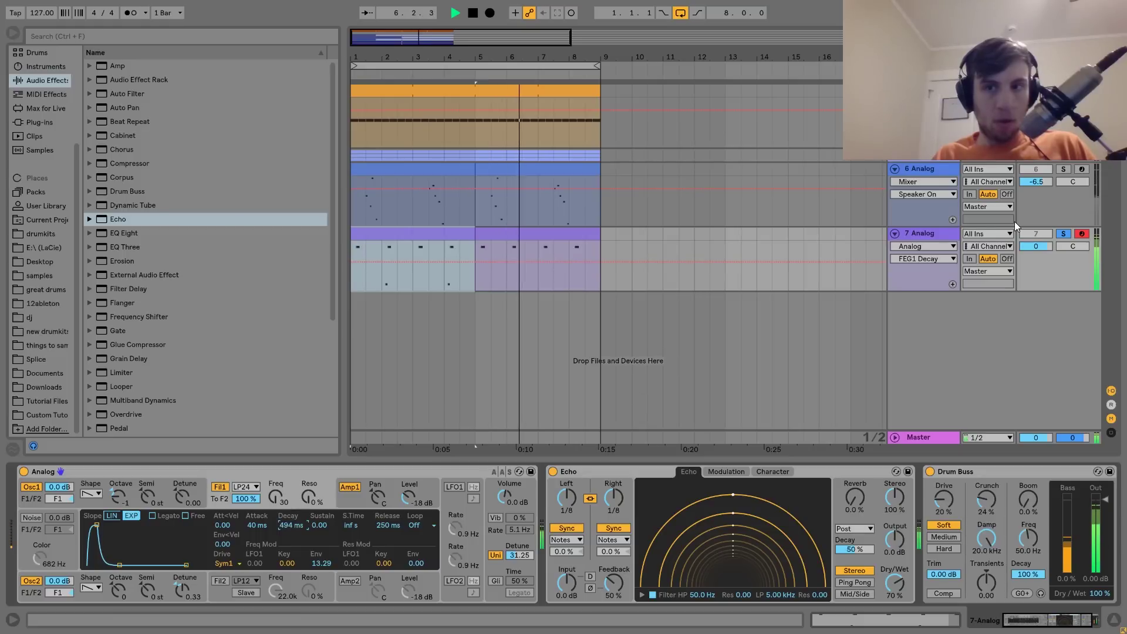
Unsolo 7 Analog, set its volume to -2.9 dB and reduce filter 1's frequency envelope modulation to 7.02
click(1063, 233)
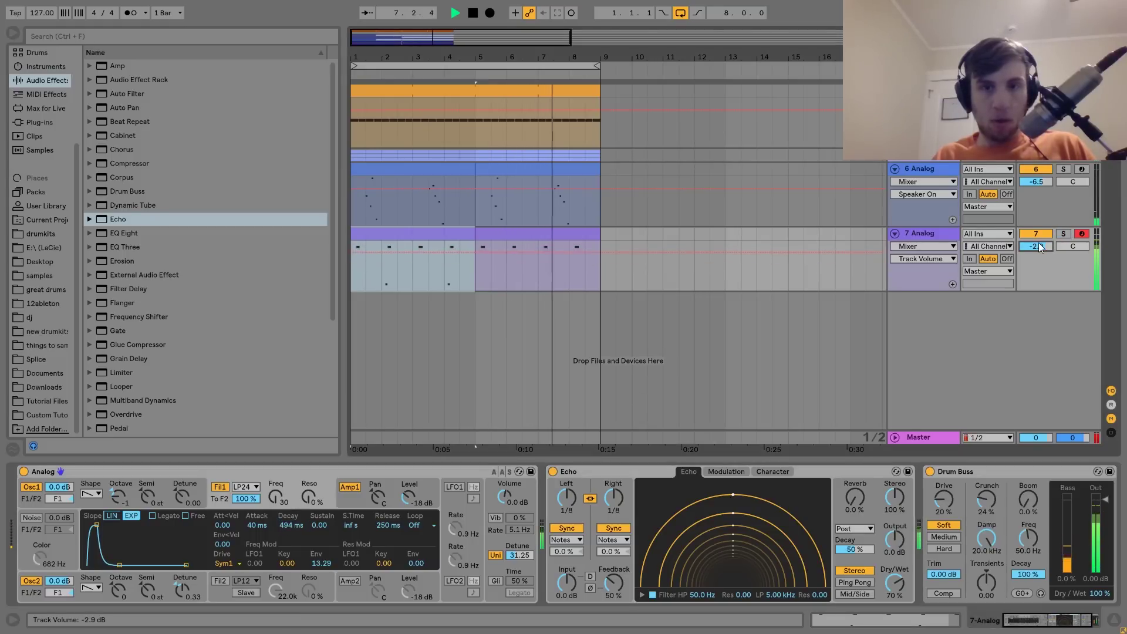
drag(316, 563, 320, 566)
Duplicate the edited first 7 Analog clip over bars 5 to 8 and select both clips
click(404, 234)
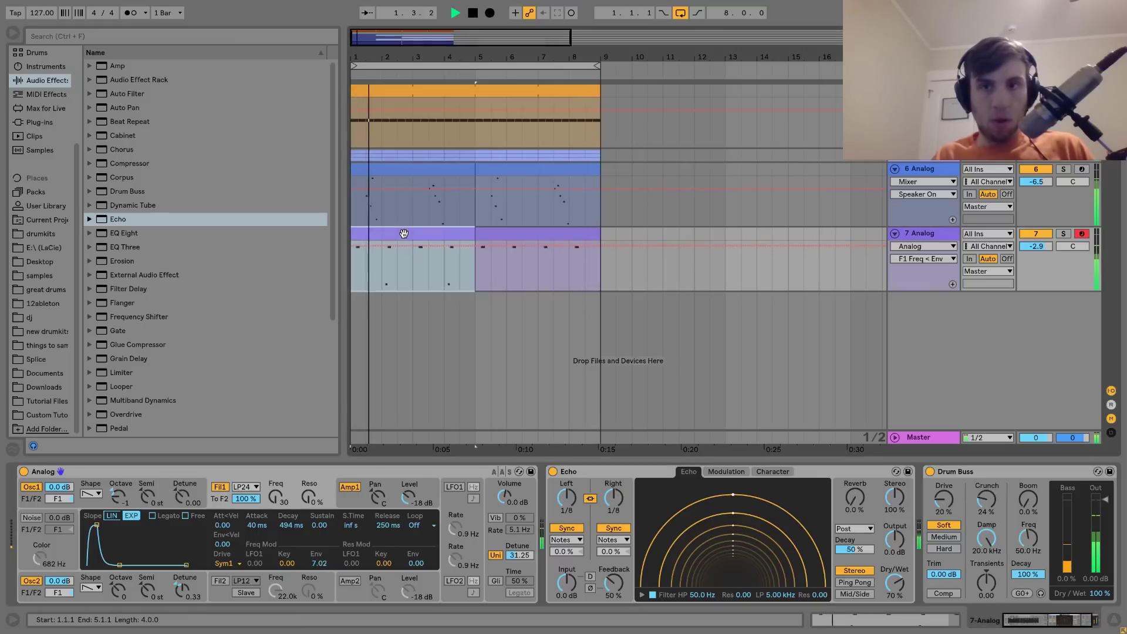
key(ctrl+d)
shift+click(404, 234)
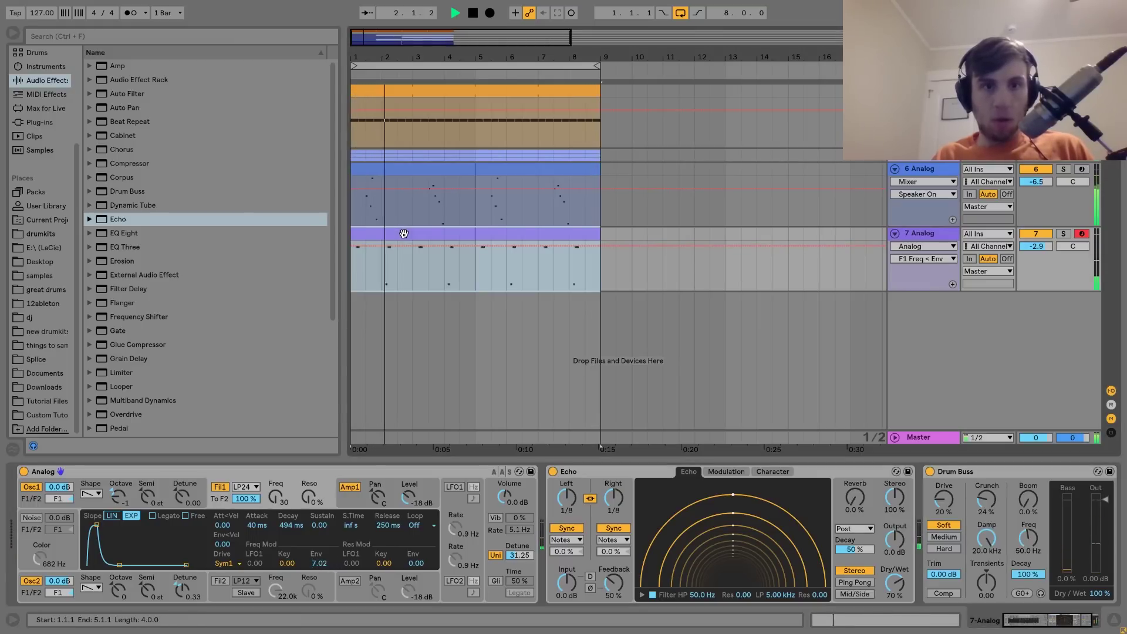
Set the second Analog's filter 1 frequency to 223 Hz and raise oscillator 1's octave setting
click(317, 564)
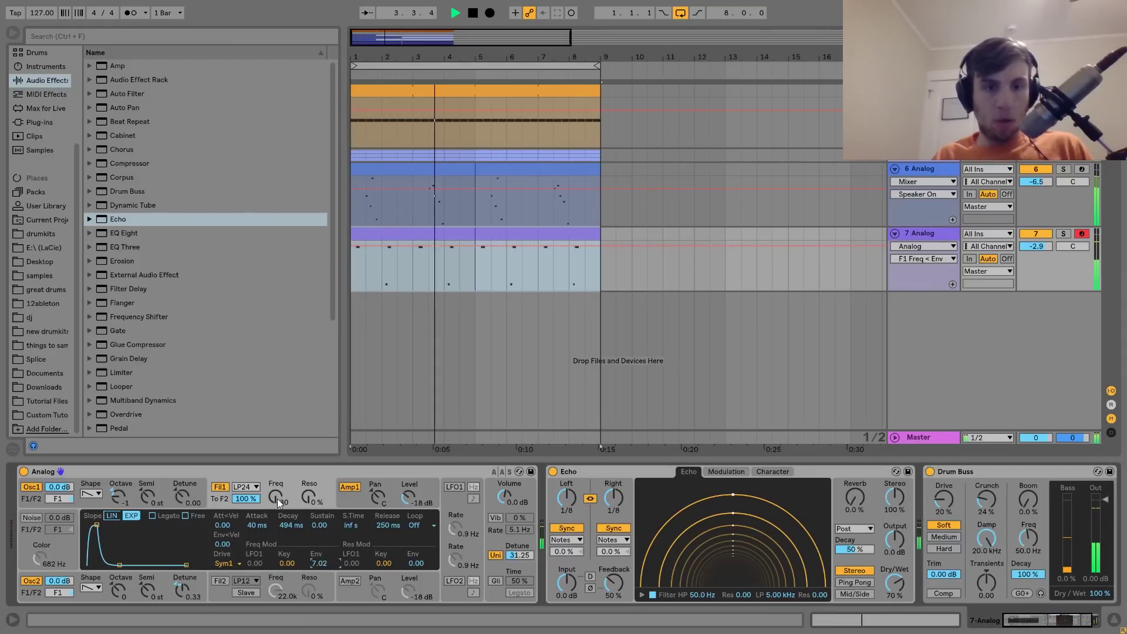
drag(277, 499, 277, 501)
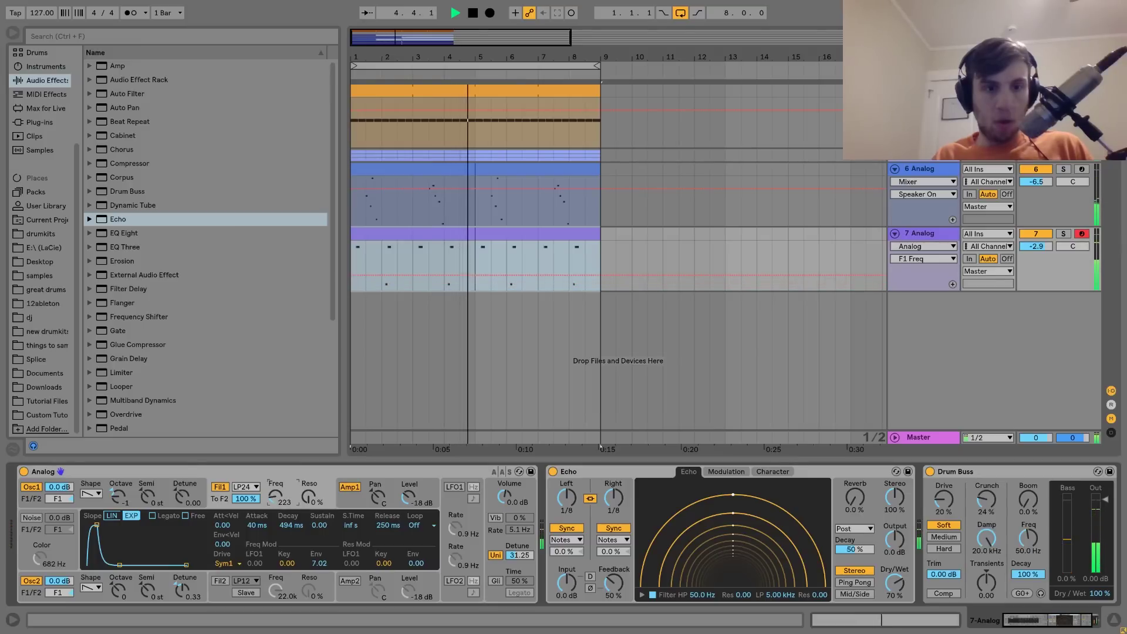
drag(118, 501, 118, 498)
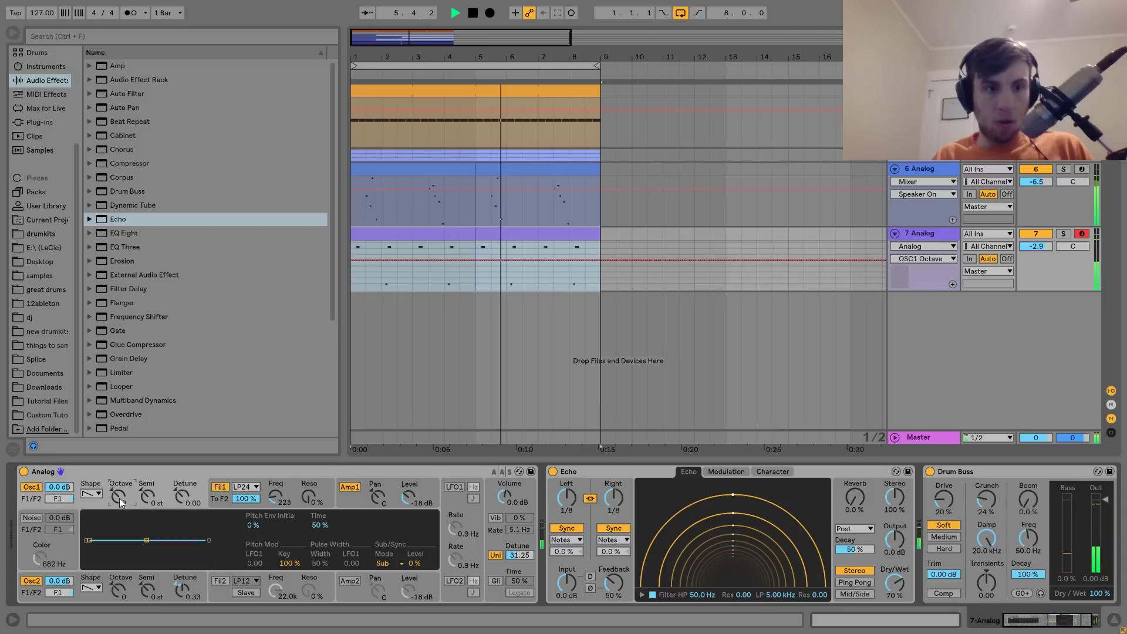
Raise the octave of both Analog oscillators to 1 on track 7 and lower its volume to -7.9 dB with solo off
click(1060, 233)
drag(115, 497, 119, 492)
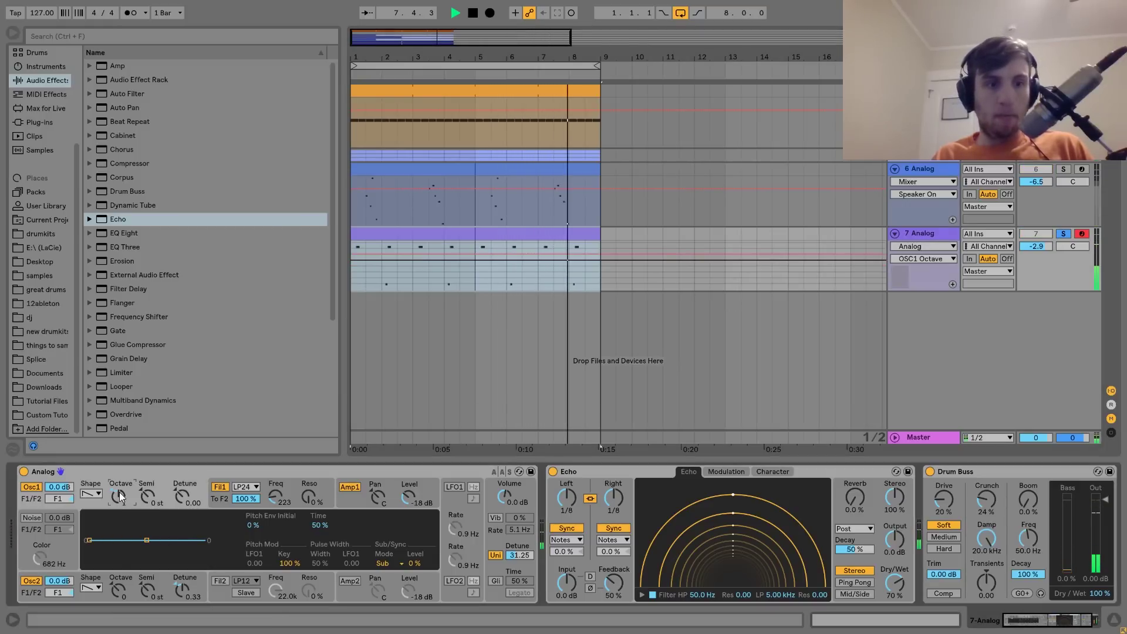
click(115, 590)
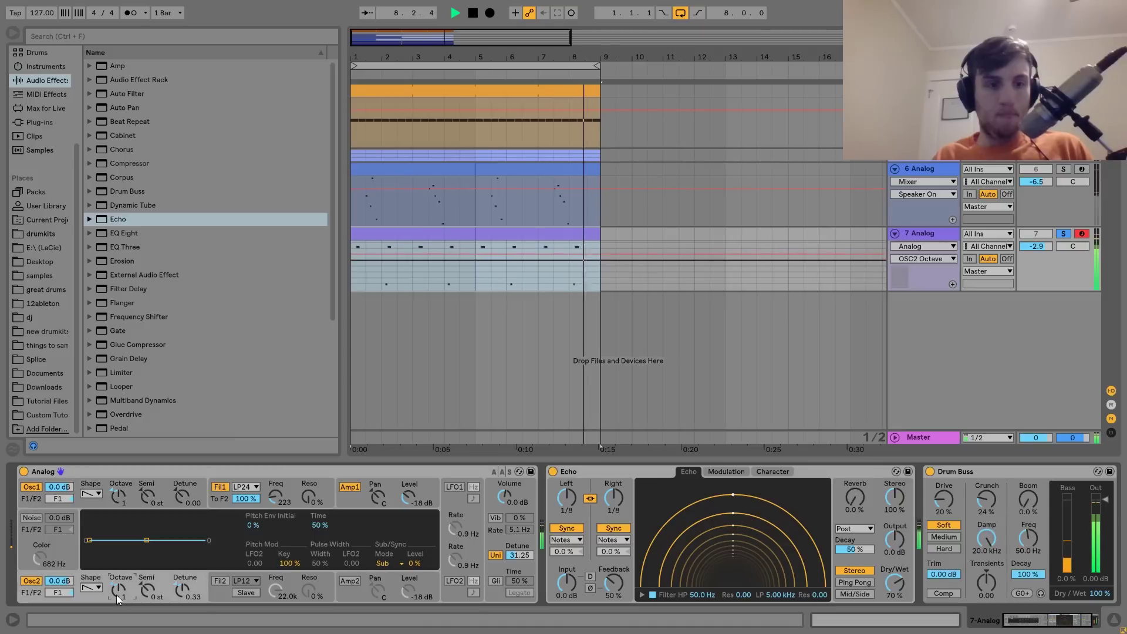
click(1061, 234)
drag(1036, 246, 1035, 261)
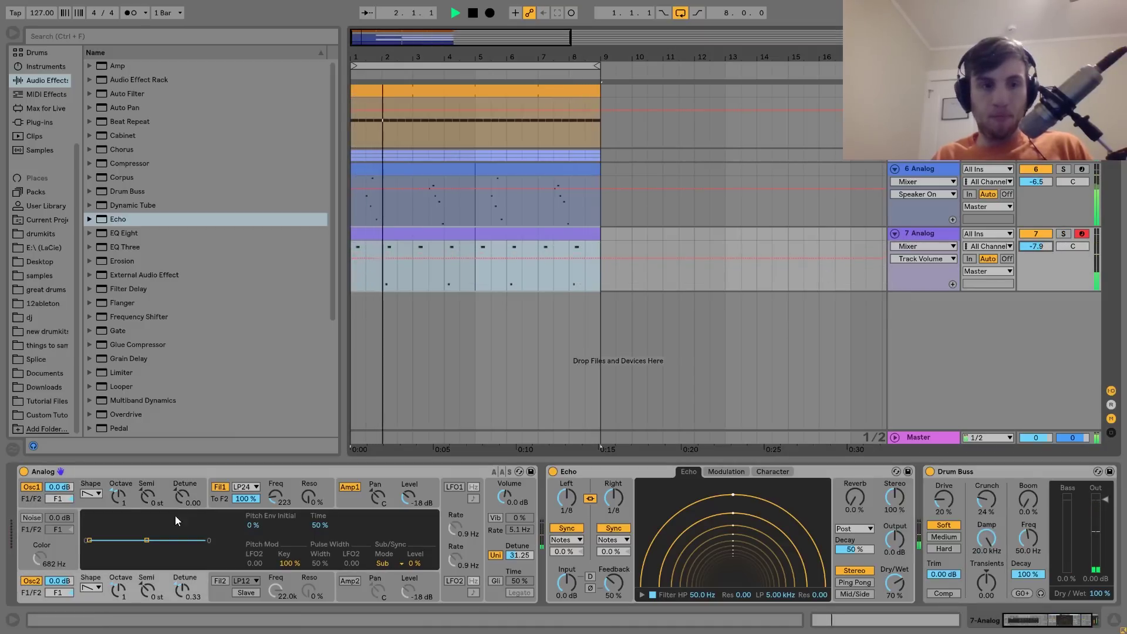
Return both Analog oscillators to octave 0 and set track 7's volume to -4.8 dB
click(117, 496)
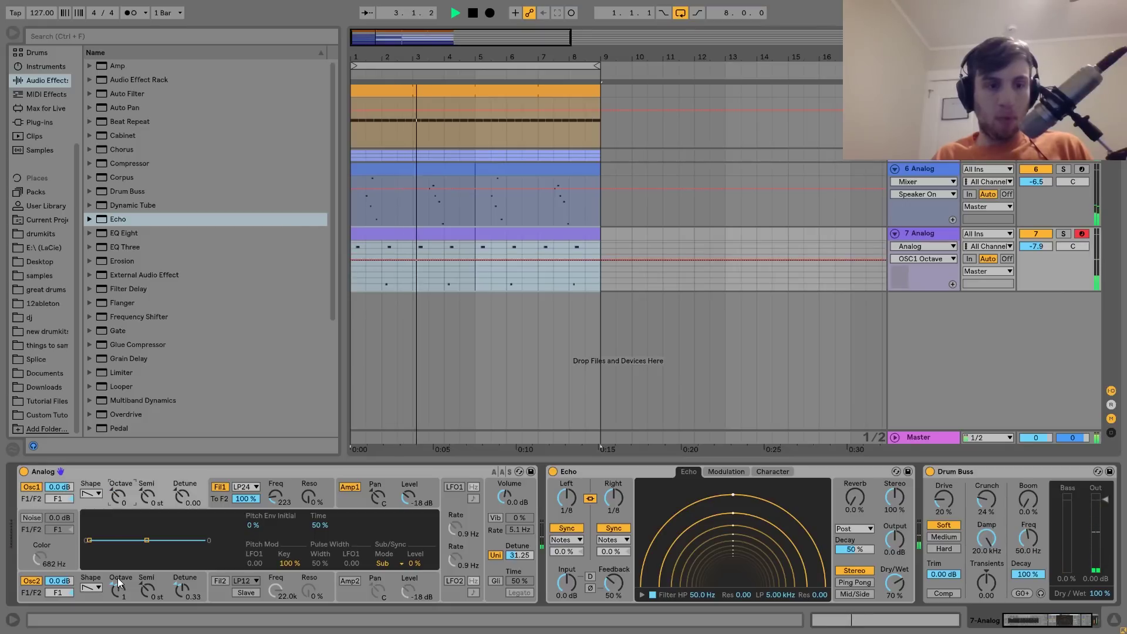
drag(118, 581, 119, 591)
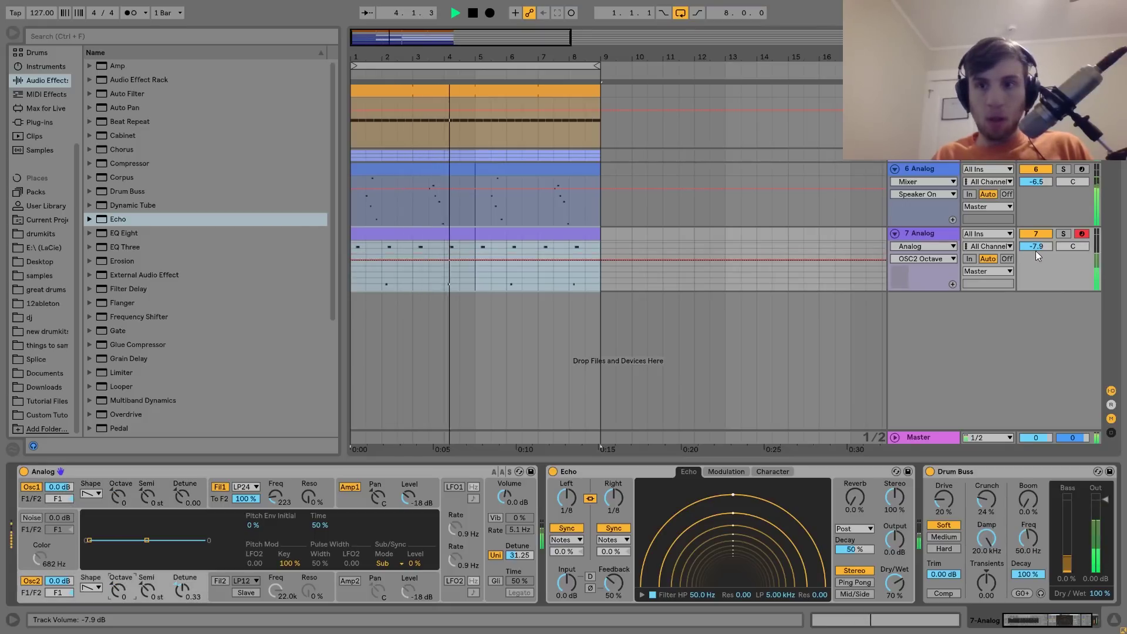
drag(1036, 247, 1035, 238)
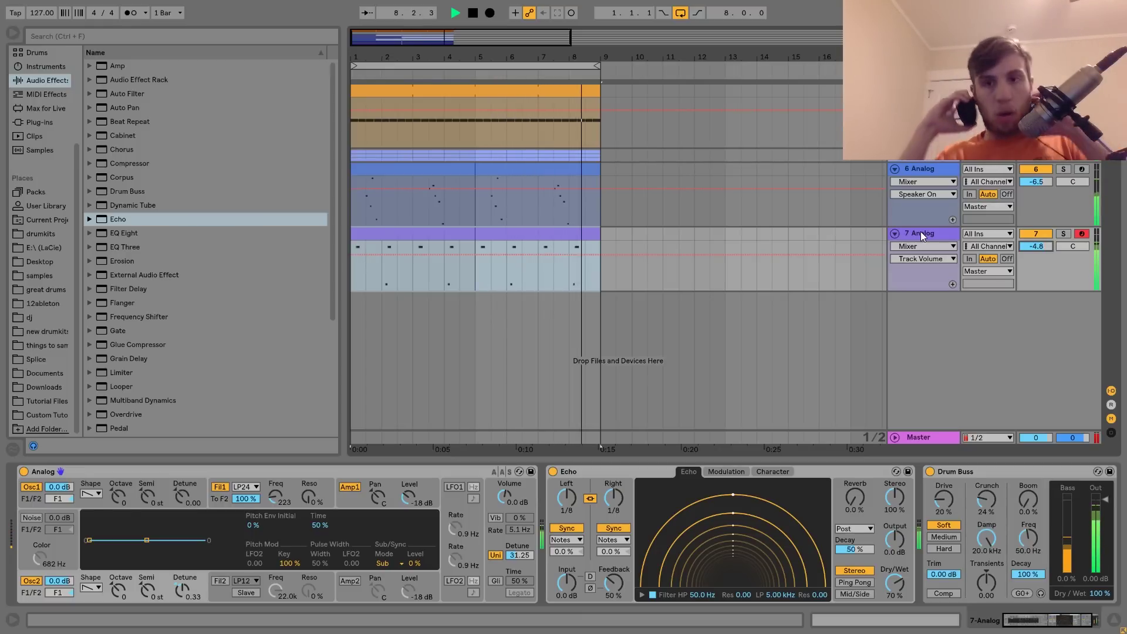
Add EQ Eight at the end of the soloed track 7 with a 188 Hz low cut on band 1, and set the track volume to -0.8 dB
click(1064, 234)
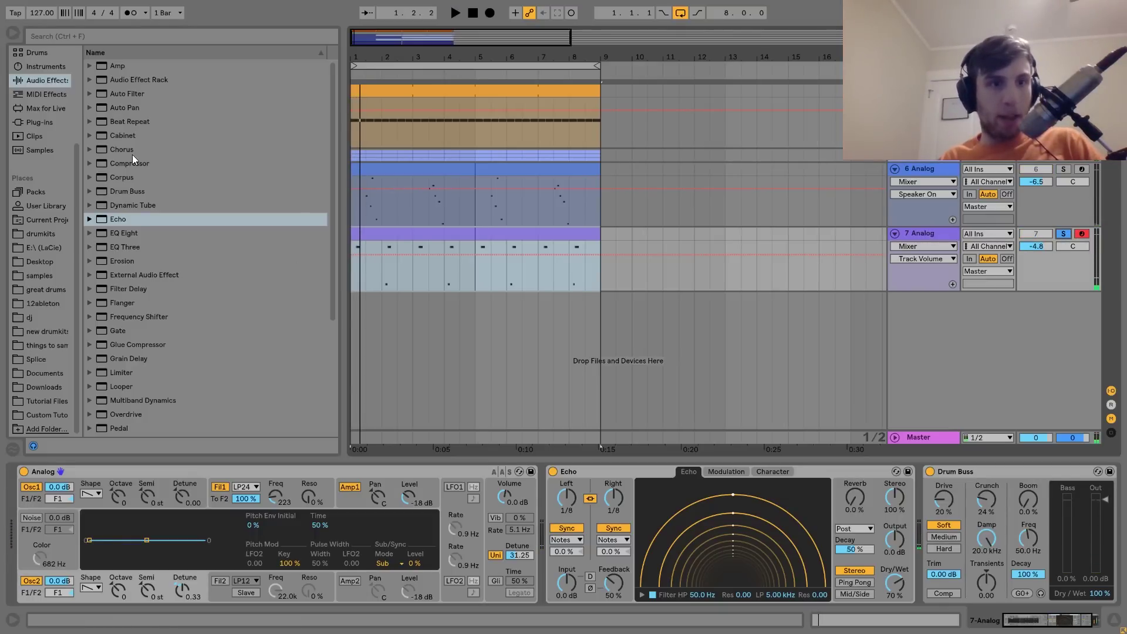
drag(122, 238, 924, 544)
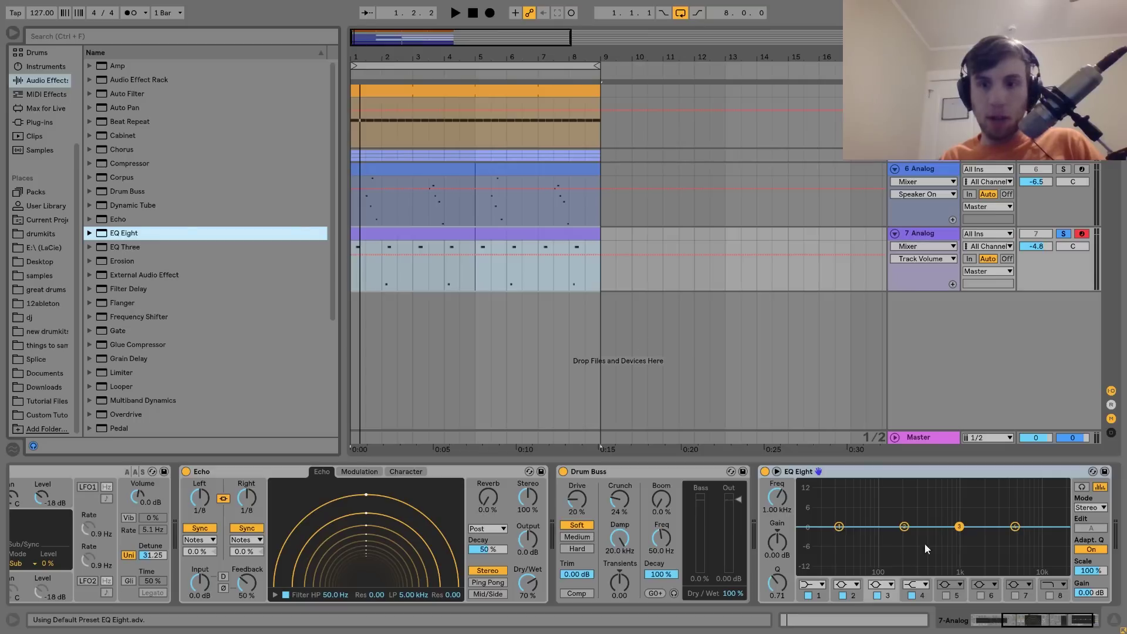
click(818, 586)
click(811, 507)
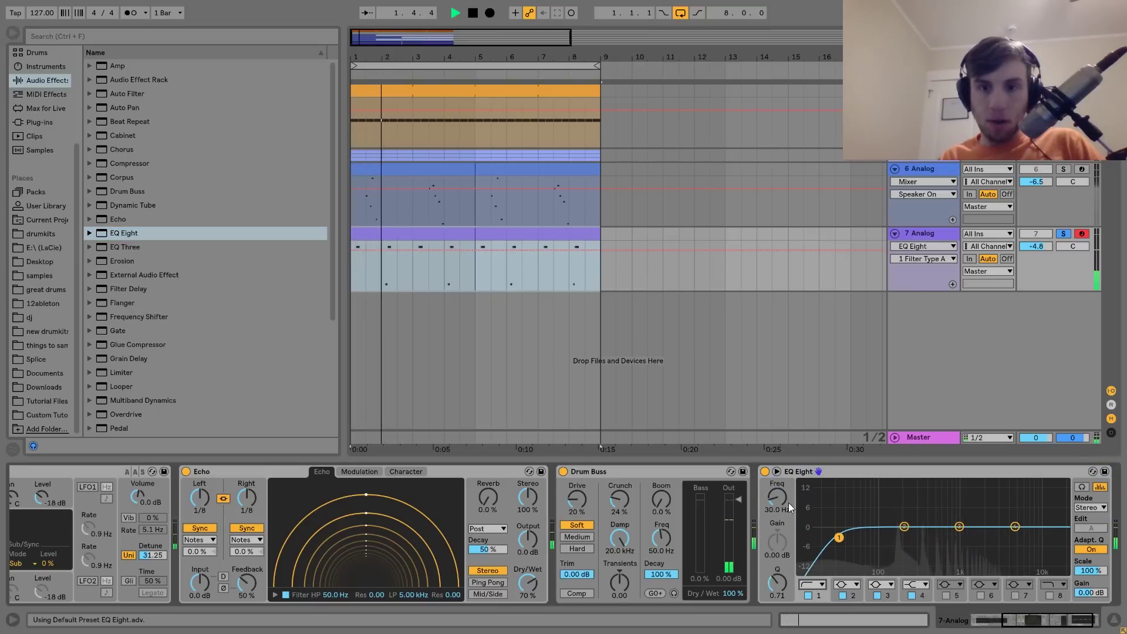
drag(777, 498, 777, 469)
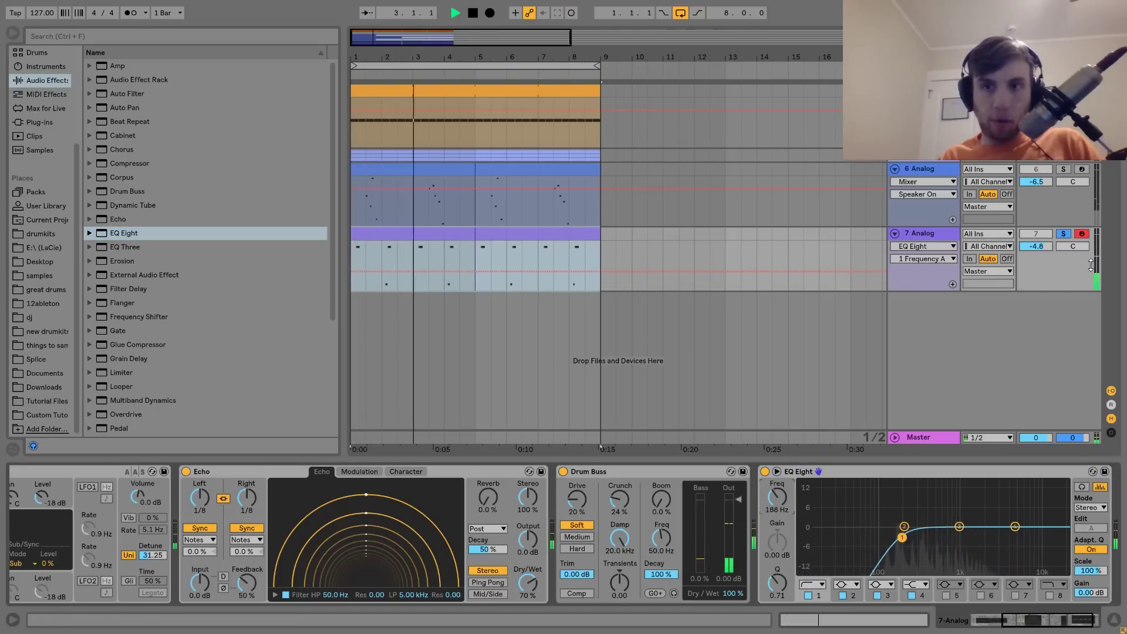
drag(1036, 247, 1035, 234)
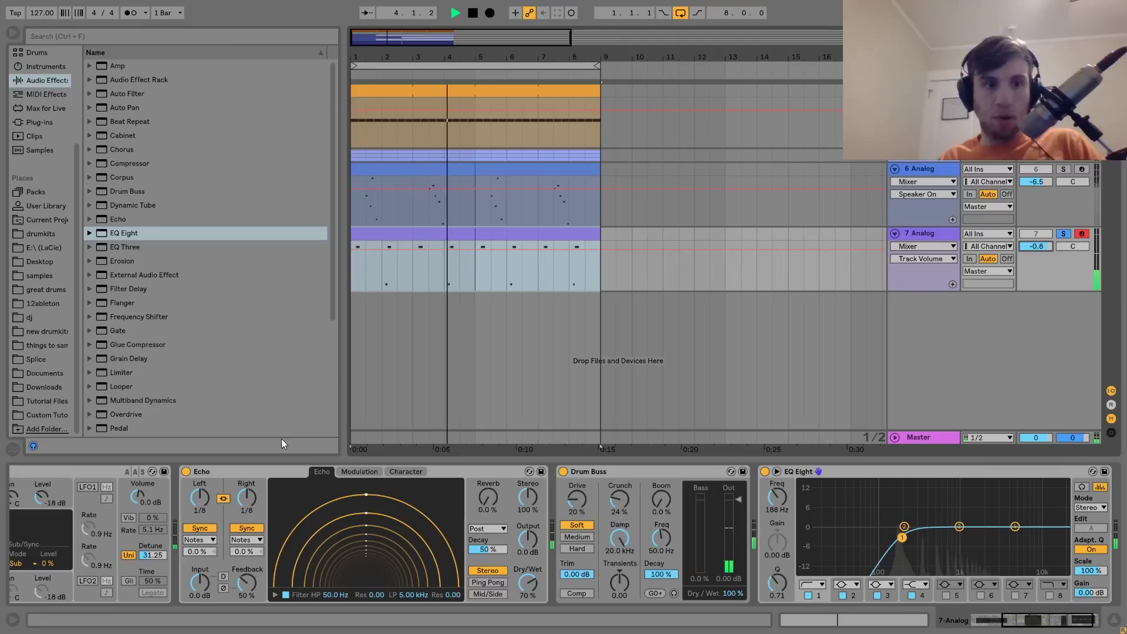
Switch off Echo and insert Reverb in front of it with 21% dry/wet and a 2.30 s decay time
key(space)
scroll(188, 343, down, 5)
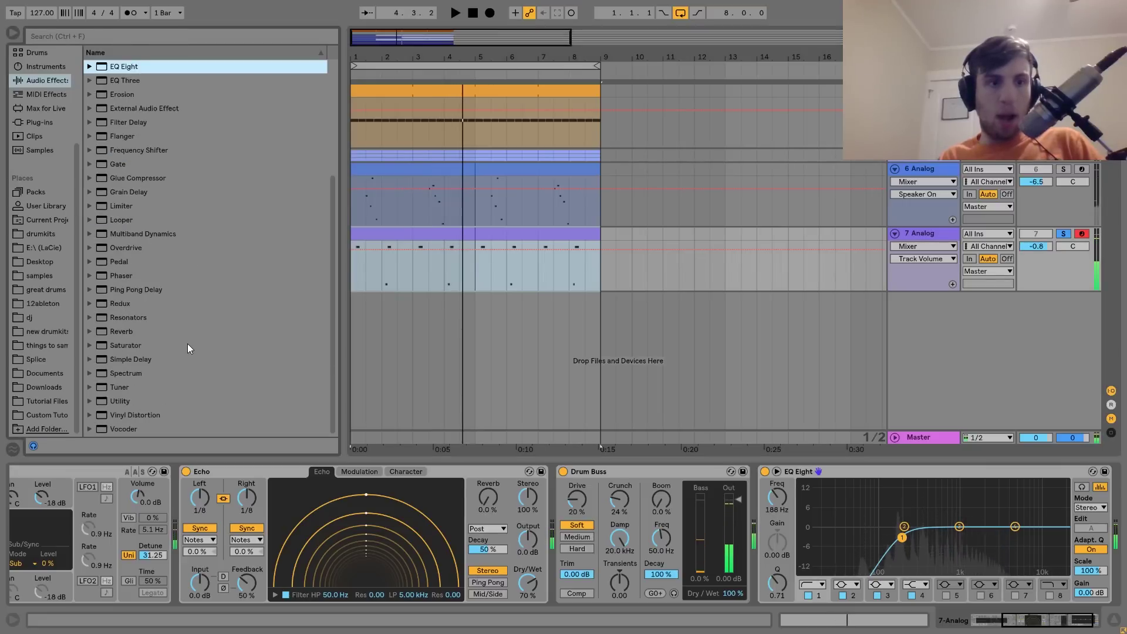
click(186, 471)
drag(120, 331, 400, 592)
key(space)
drag(514, 587, 514, 609)
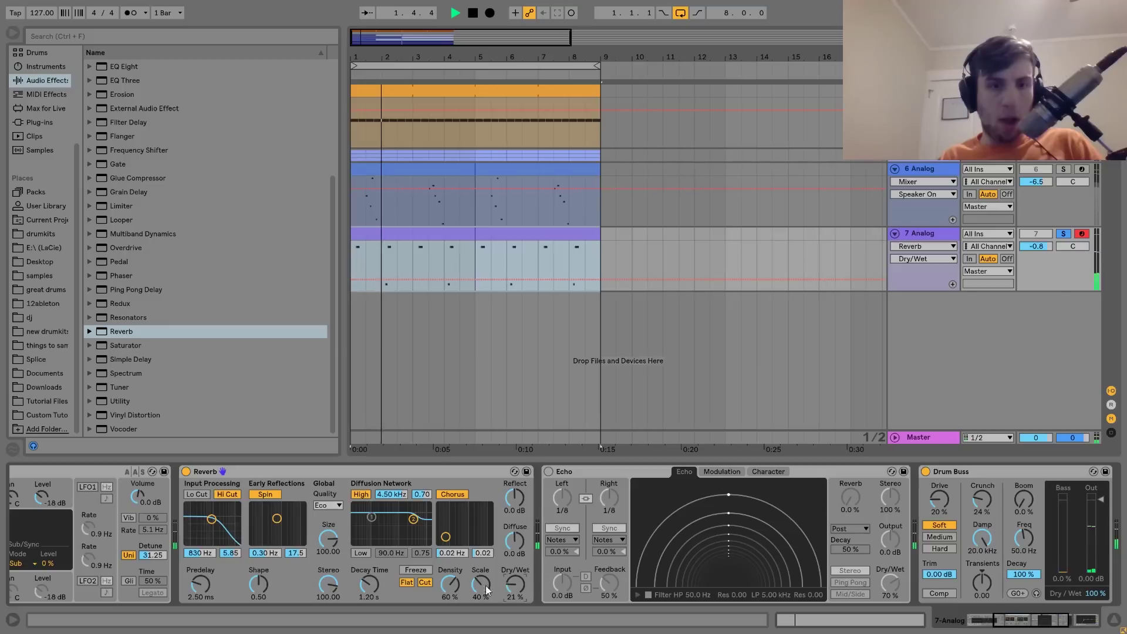
click(369, 586)
drag(369, 585, 369, 572)
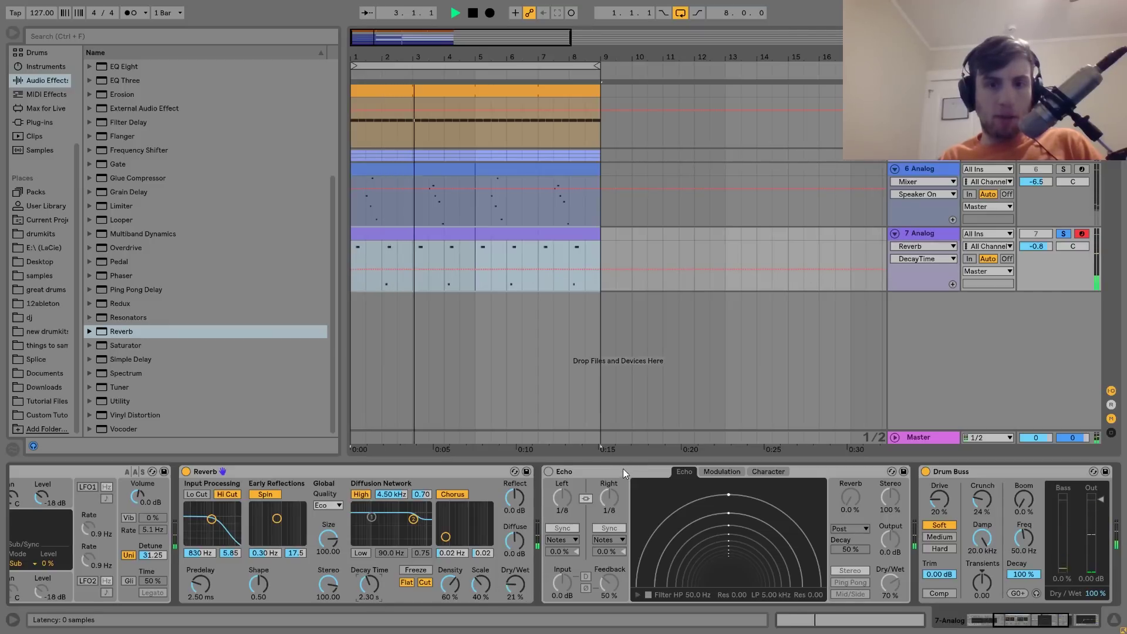
Move Echo ahead of Reverb in the device chain, and set track 7's volume to -5.6 dB with solo off
drag(623, 468, 194, 499)
double_click(410, 233)
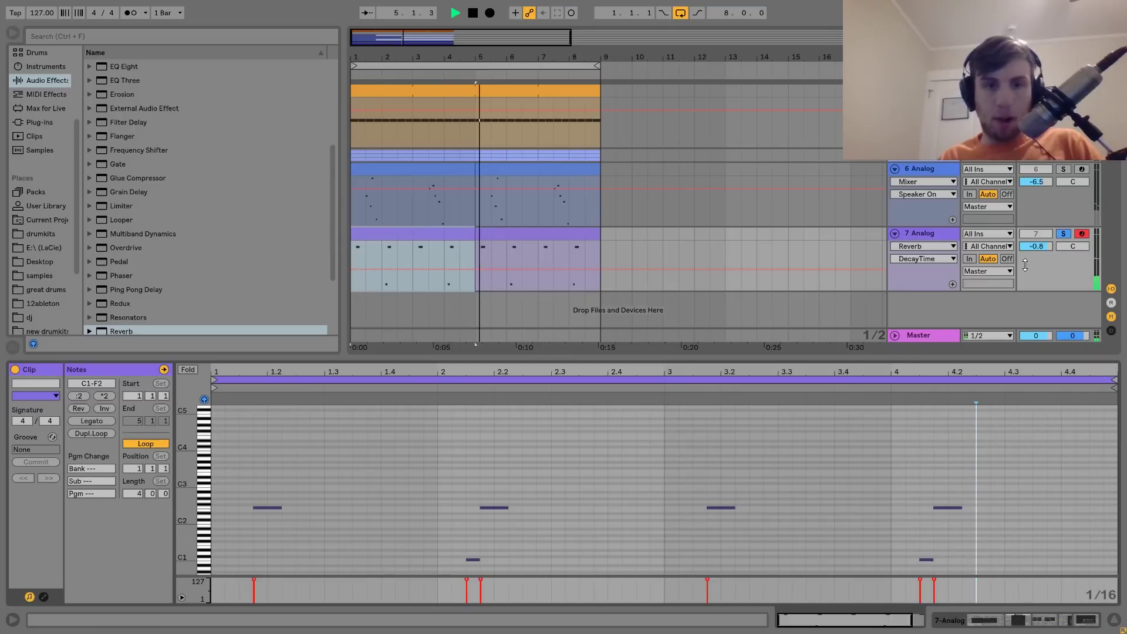
click(931, 230)
click(1063, 235)
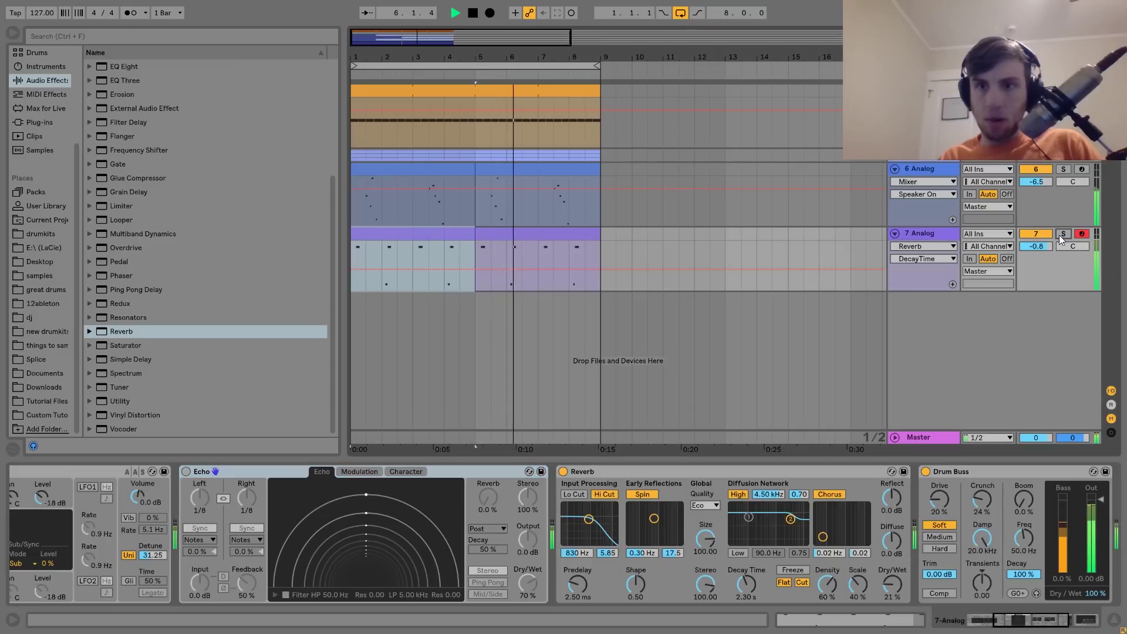
drag(1044, 245, 1045, 264)
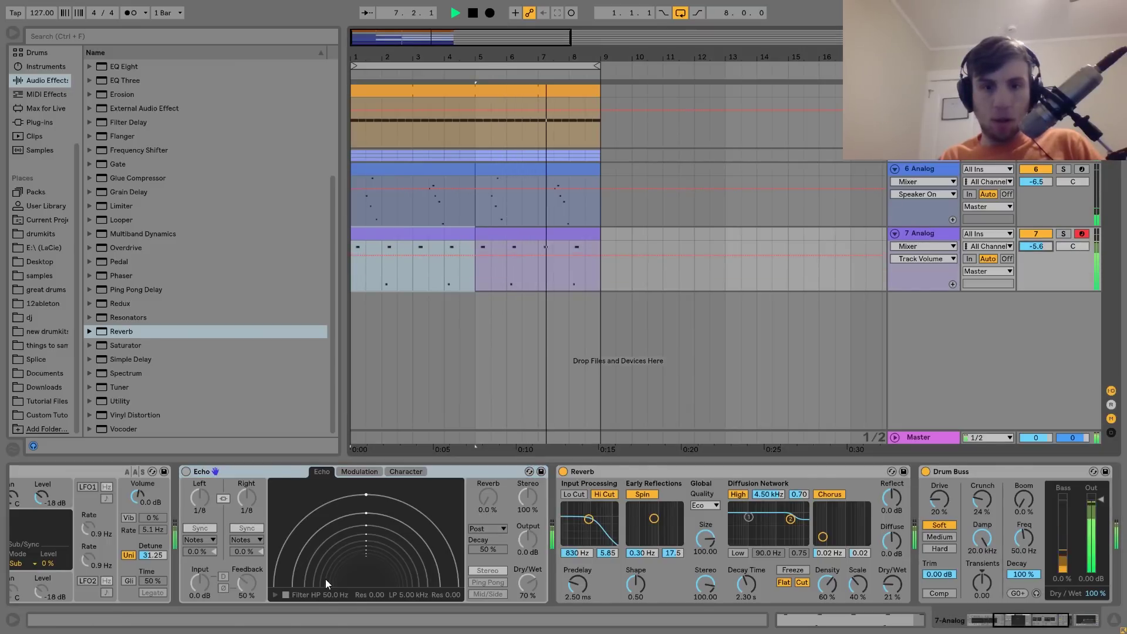
Lengthen the Reverb's decay time to 3.97 s and solo track 7
scroll(325, 579, up, 2)
drag(851, 584, 851, 586)
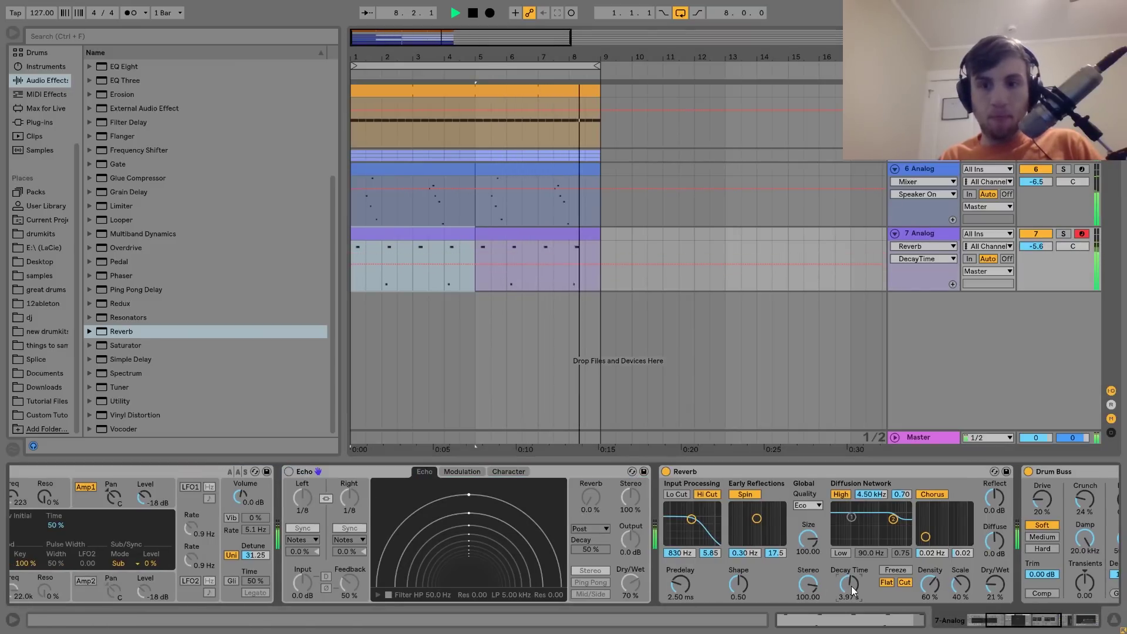
click(1067, 233)
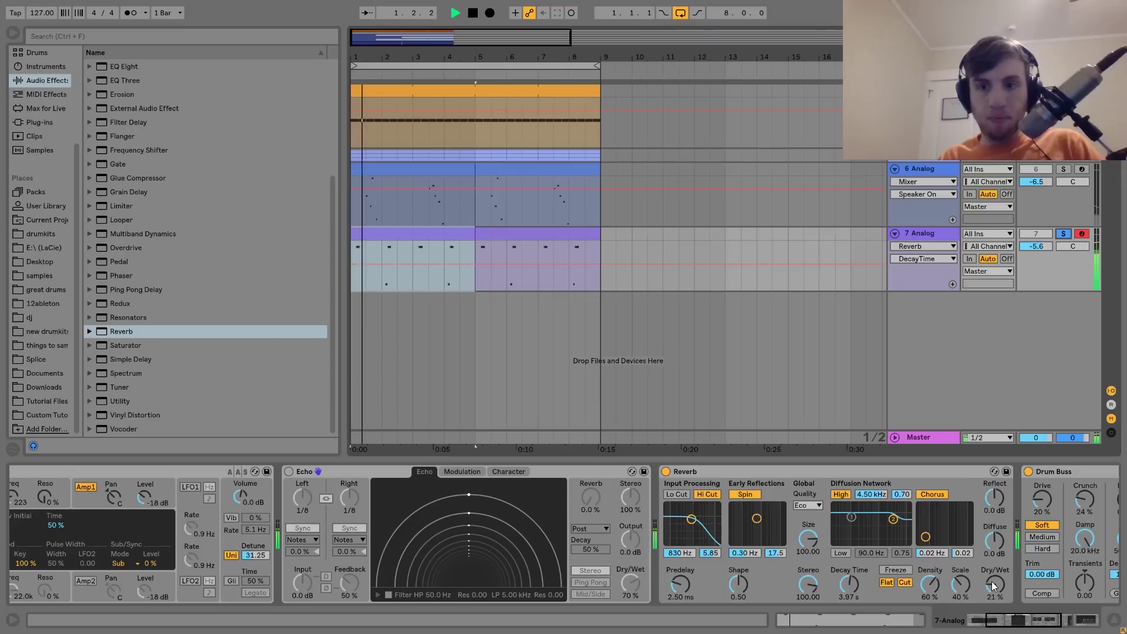
click(849, 593)
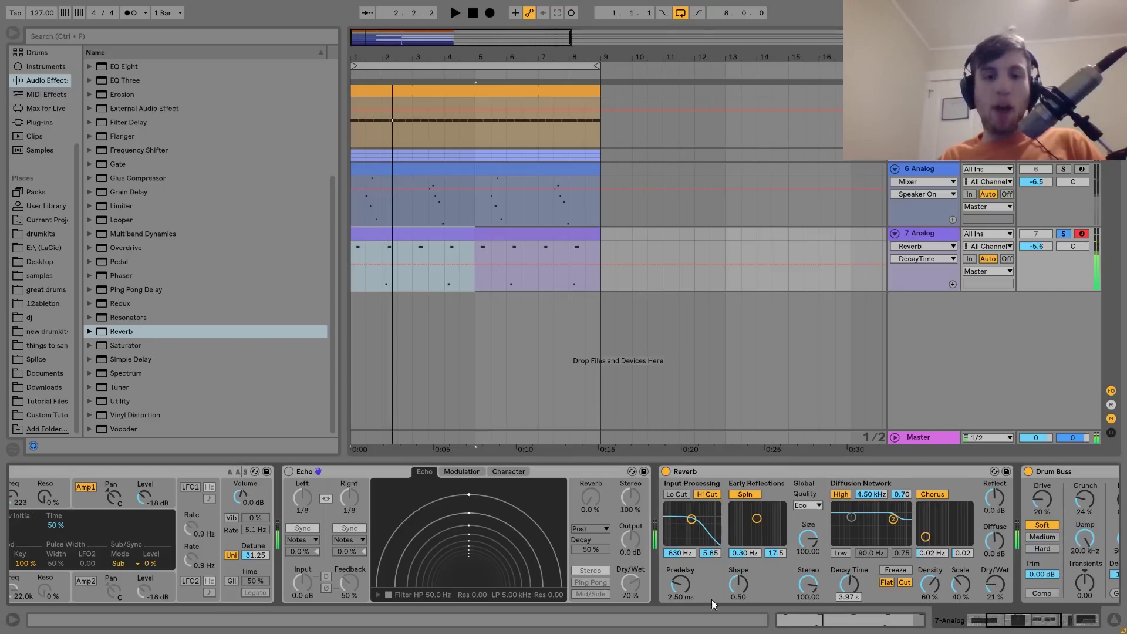
Insert Amp between Reverb and Drum Buss with Dual output and 66.7% dry/wet
scroll(730, 557, right, 10)
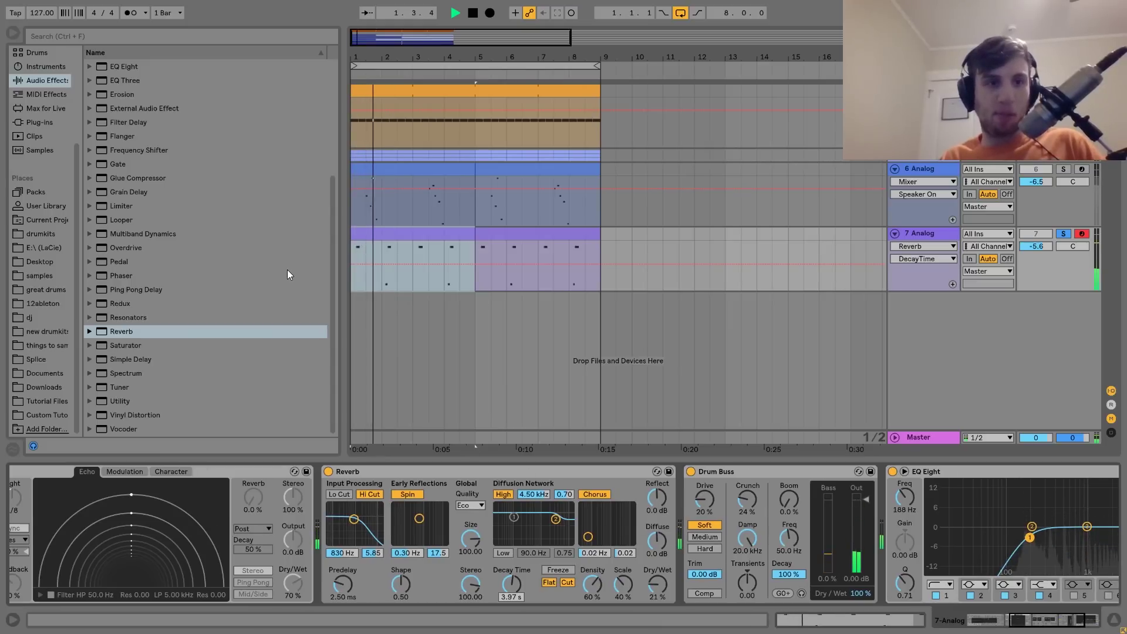
scroll(237, 226, up, 5)
key(space)
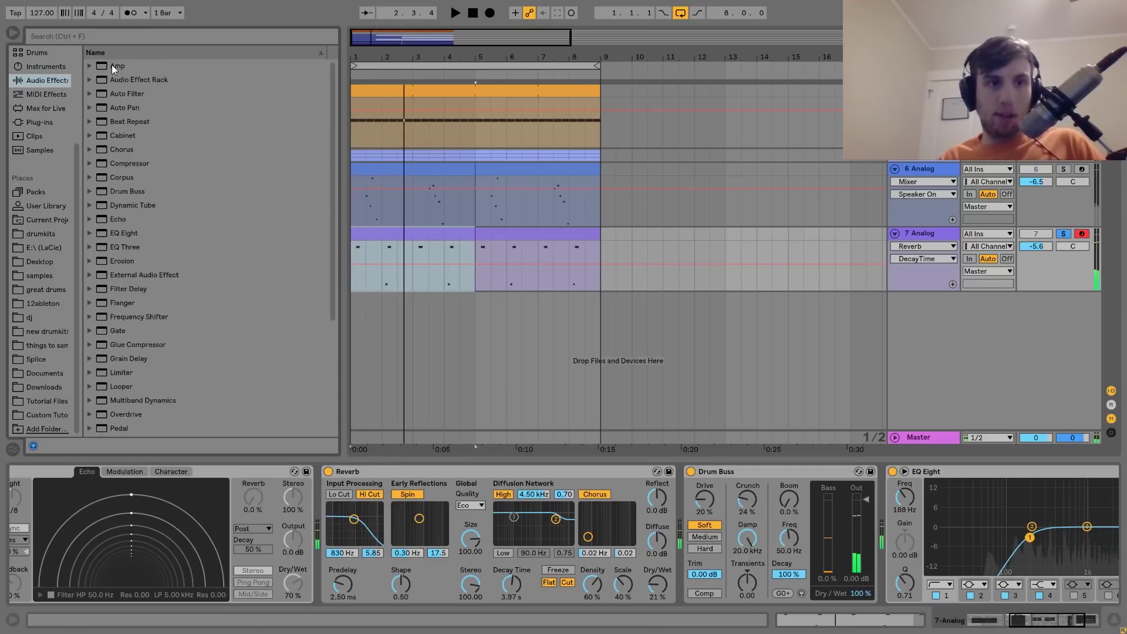
drag(112, 64, 738, 590)
key(space)
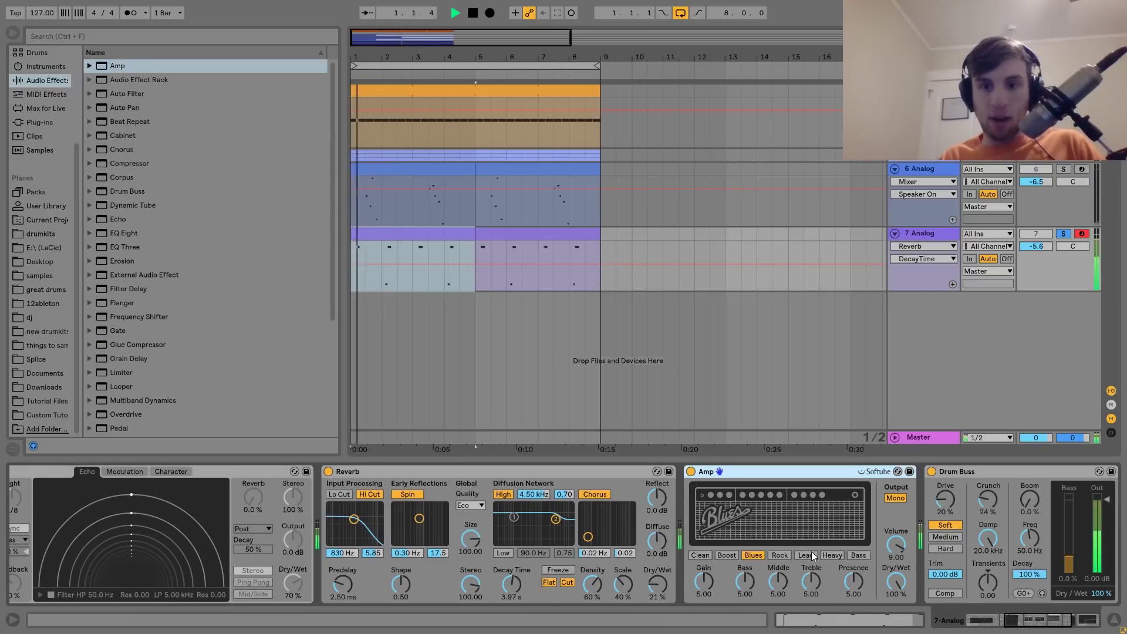
click(898, 580)
click(895, 498)
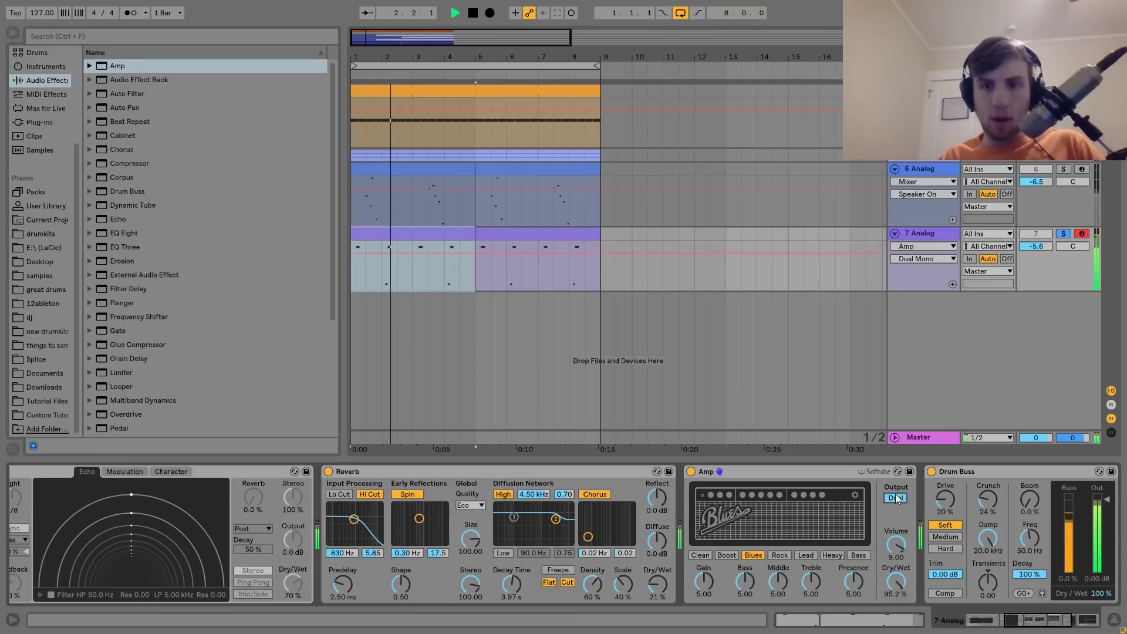
drag(896, 581, 894, 590)
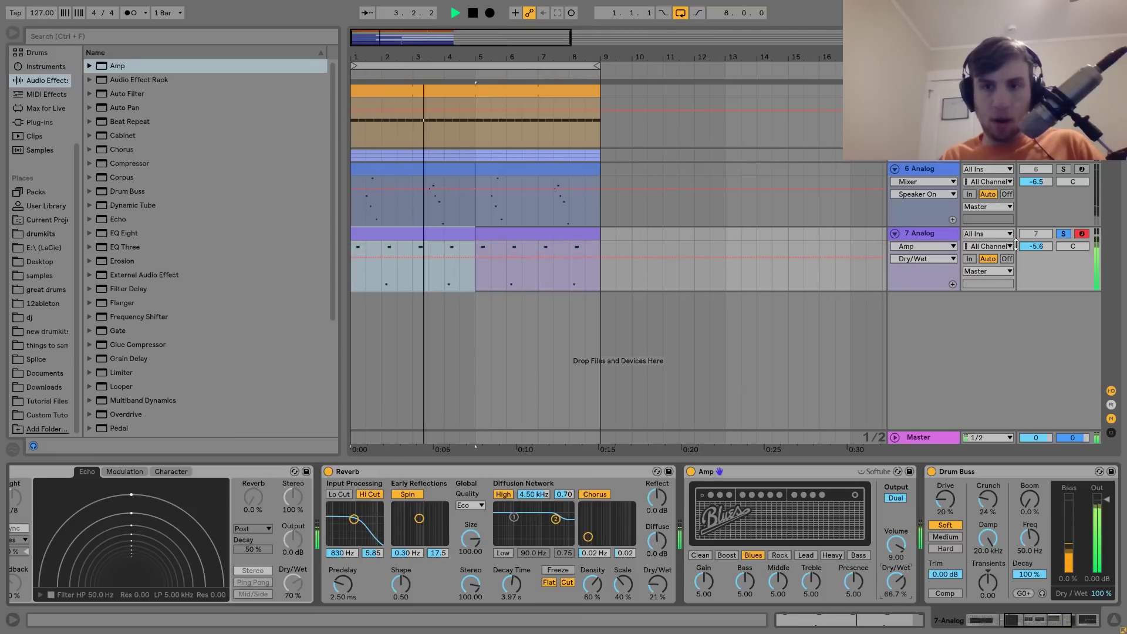
Unsolo track 7 and lower its volume to -12.2 dB
click(1063, 234)
drag(1037, 246, 1037, 255)
click(928, 237)
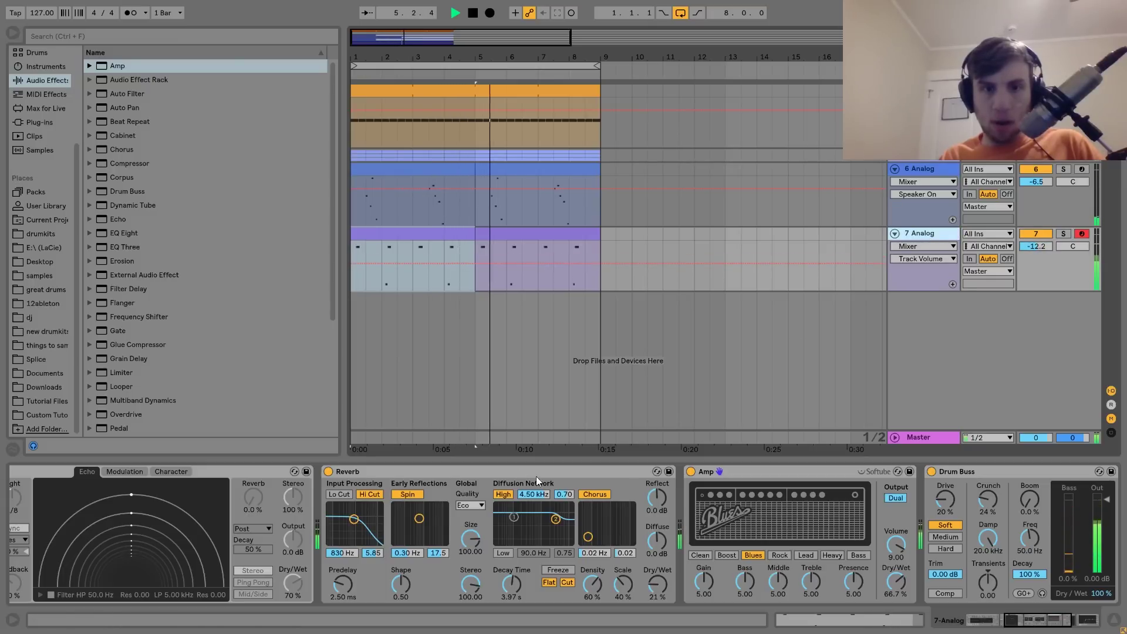
Turn Echo back on with 40% dry/wet and 69% feedback, bypassing Reverb while adjusting and re-enabling it
click(328, 472)
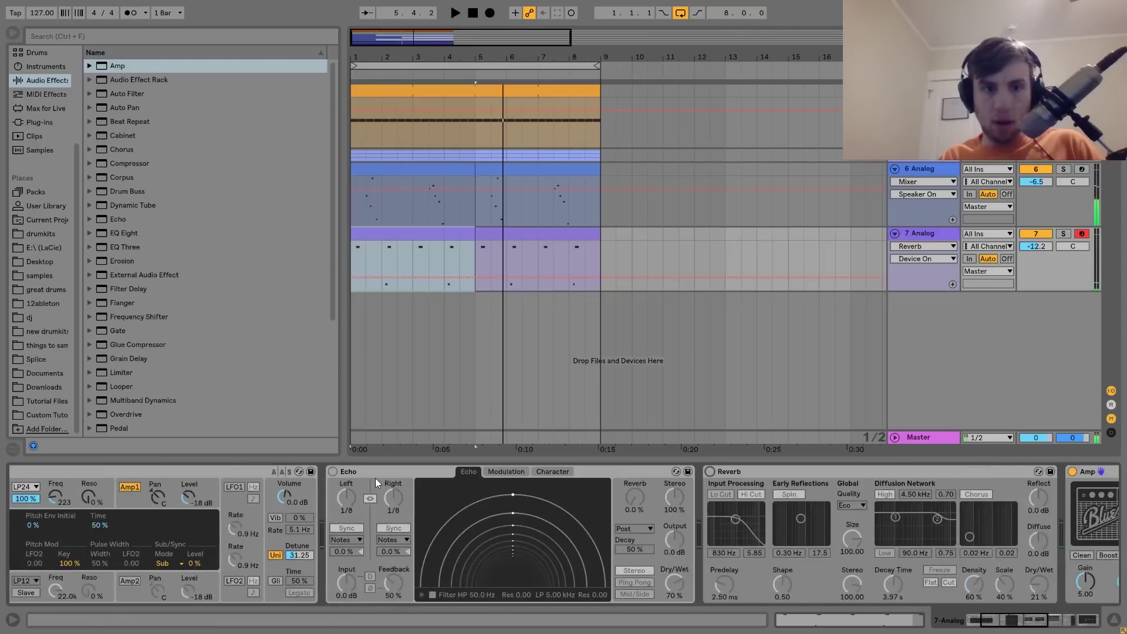
click(333, 471)
key(space)
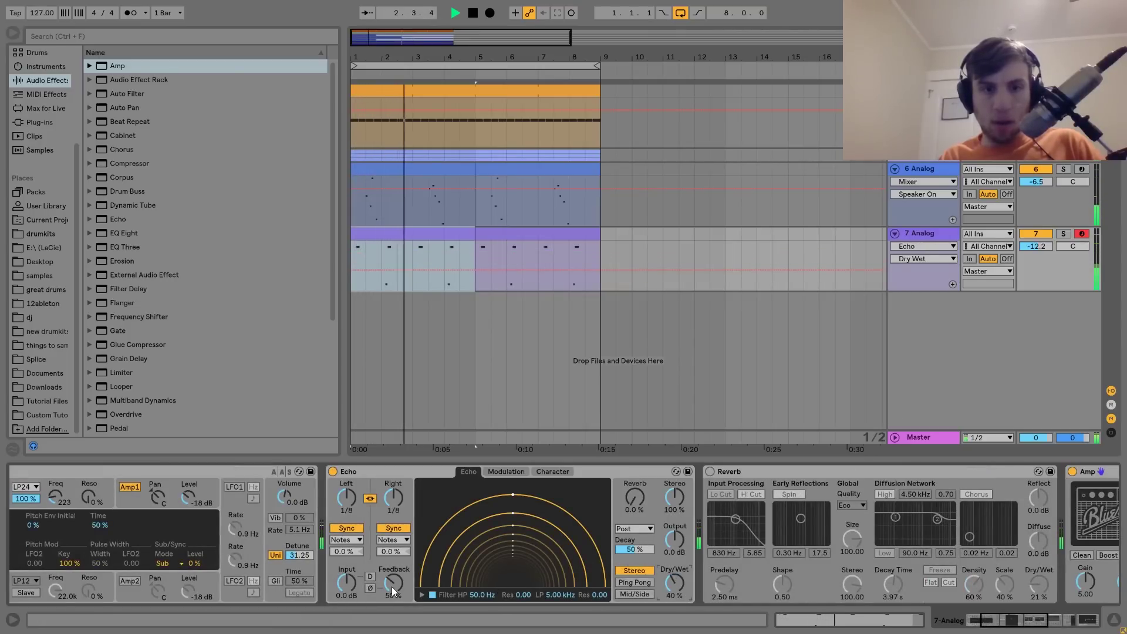
drag(392, 590, 393, 578)
click(710, 472)
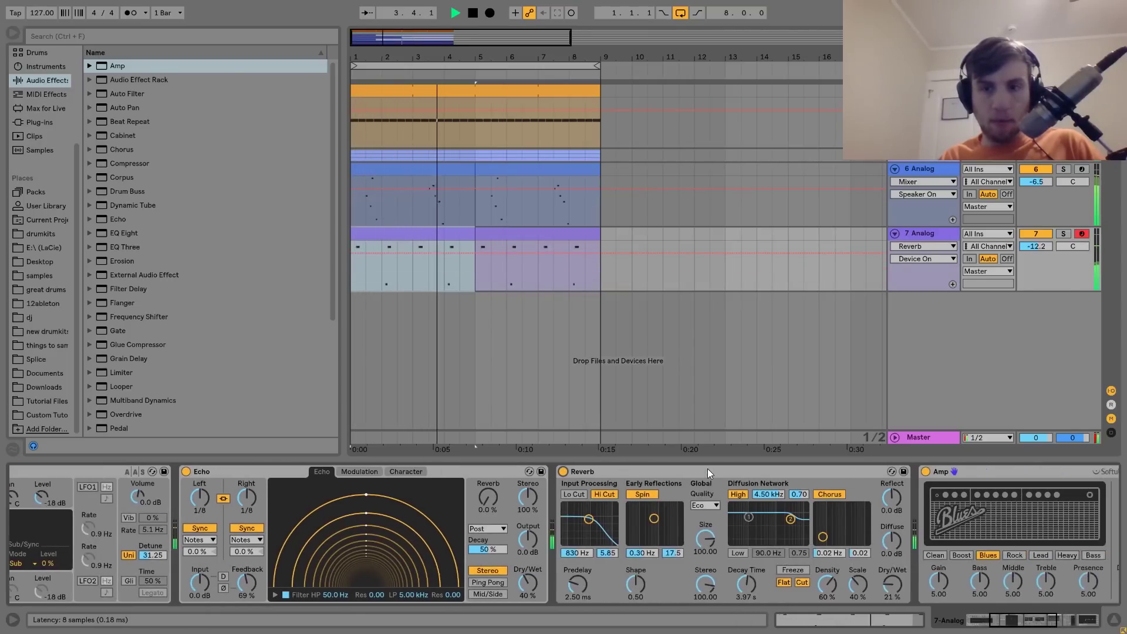
Solo track 7 and reduce the Amp's dry/wet to 36.5%
scroll(706, 469, down, 5)
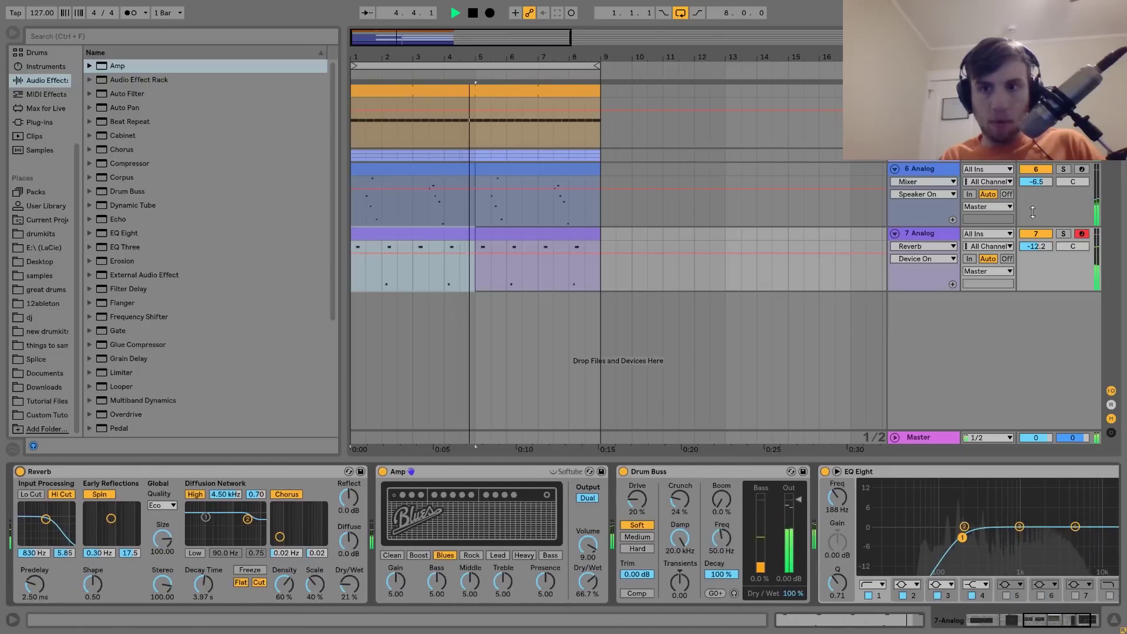
click(1063, 234)
drag(587, 582, 587, 600)
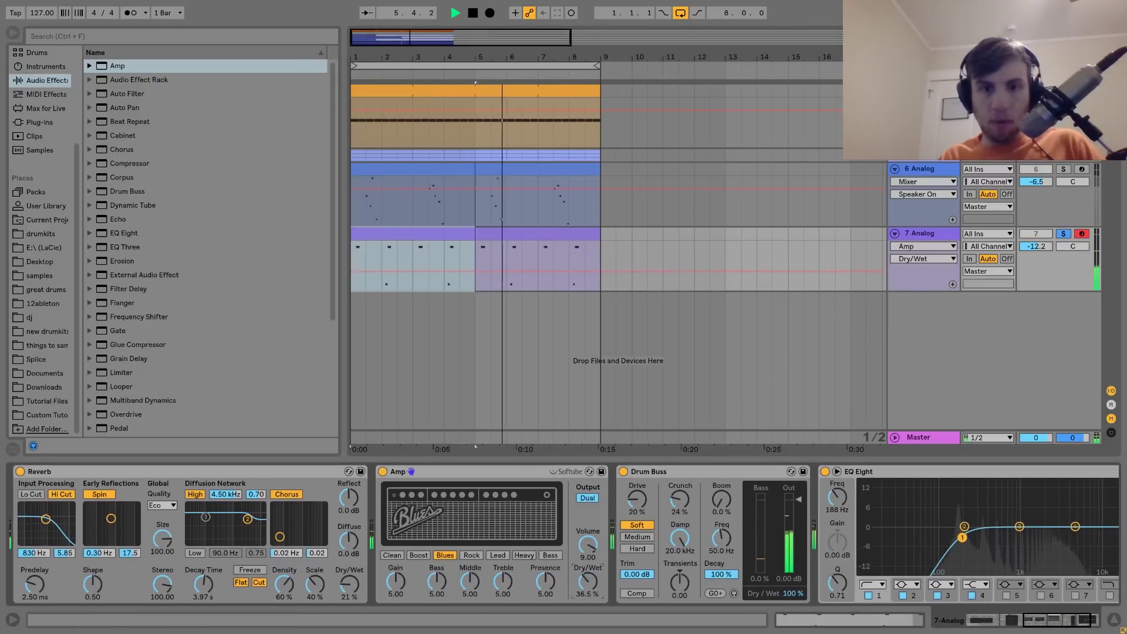
Insert Chorus after Analog with 1.63 ms amount, 0.35 Hz rate and 41% dry/wet, and set the unsoloed track's volume to -8.9 dB
scroll(584, 589, up, 5)
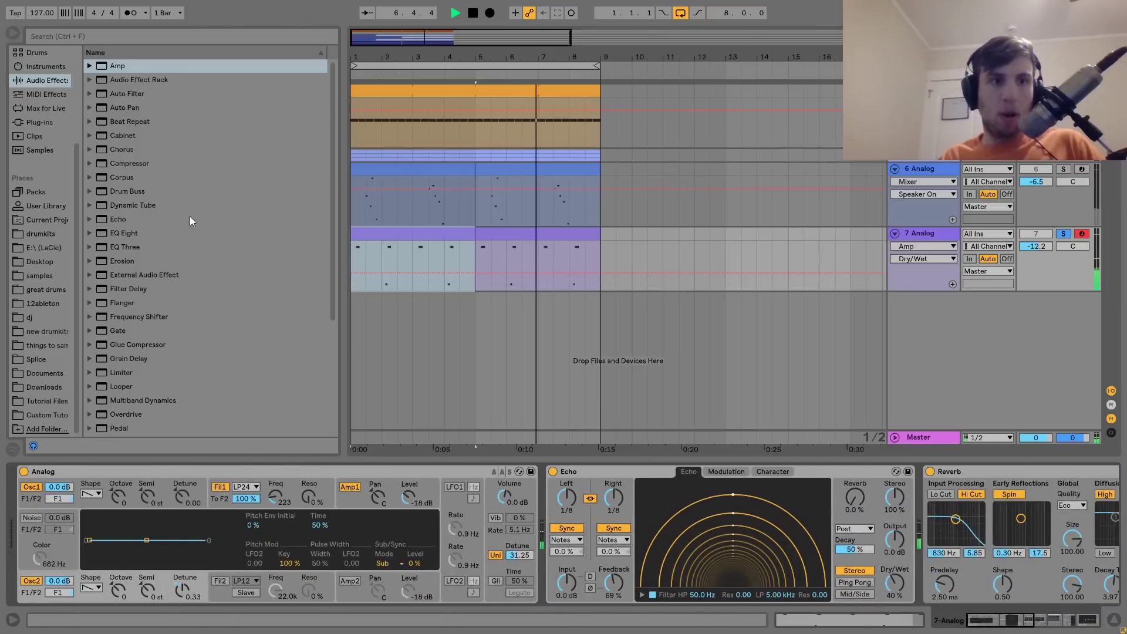
drag(116, 149, 547, 510)
drag(657, 531, 645, 521)
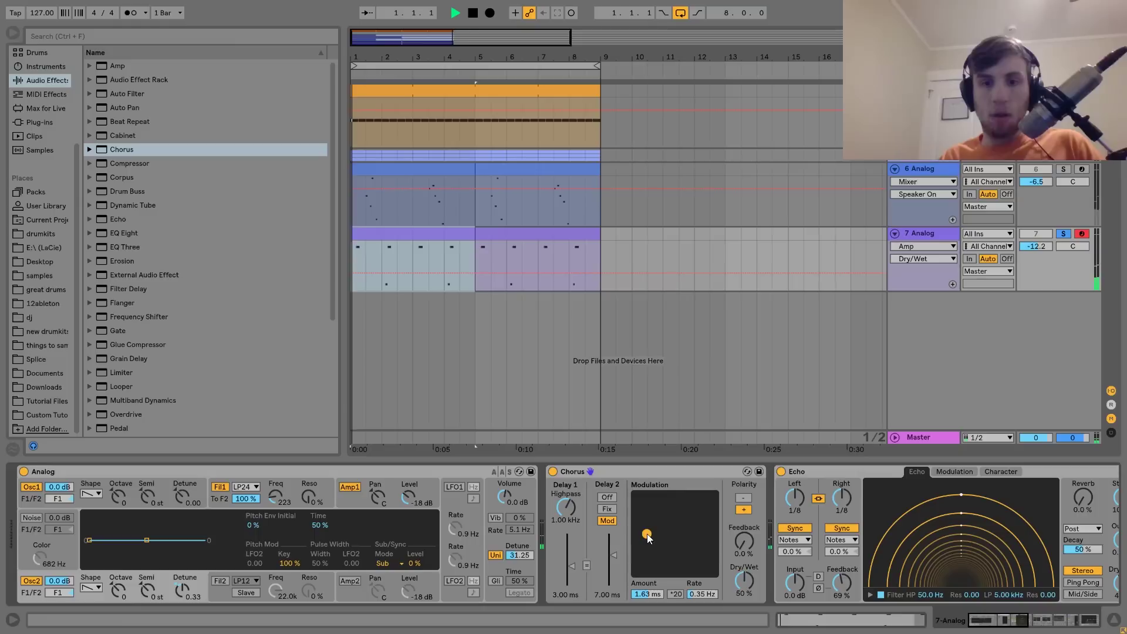
click(1063, 233)
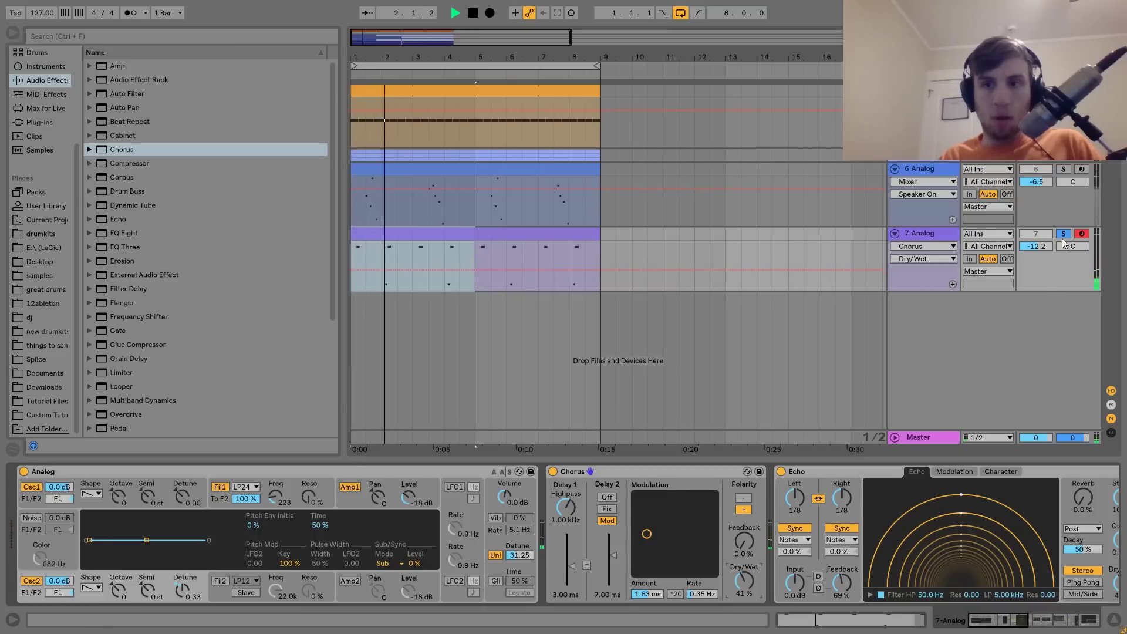
drag(1036, 246, 1036, 235)
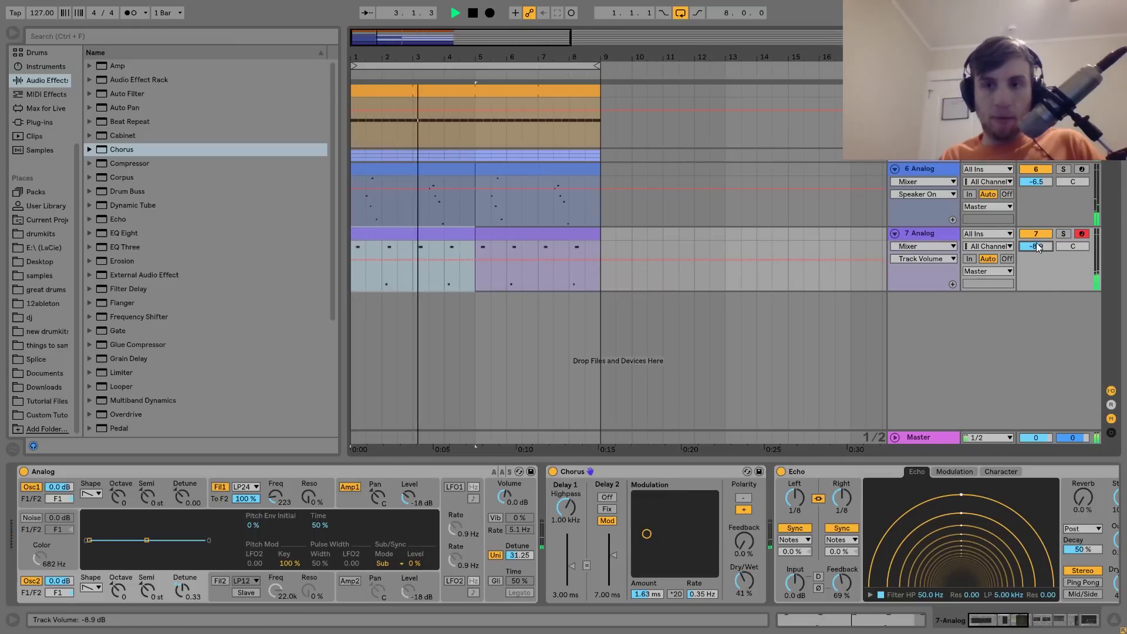
Solo track 7, compare its sound with the Amp bypassed, and set the re-enabled Amp's dry/wet to 31.7%
scroll(850, 533, down, 10)
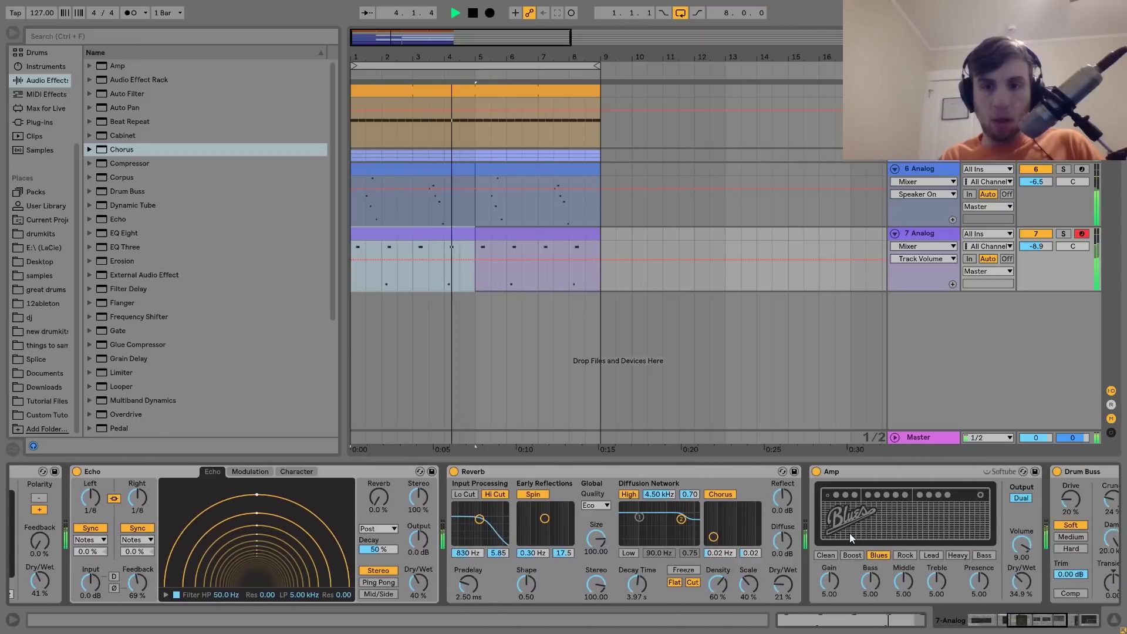
key(space)
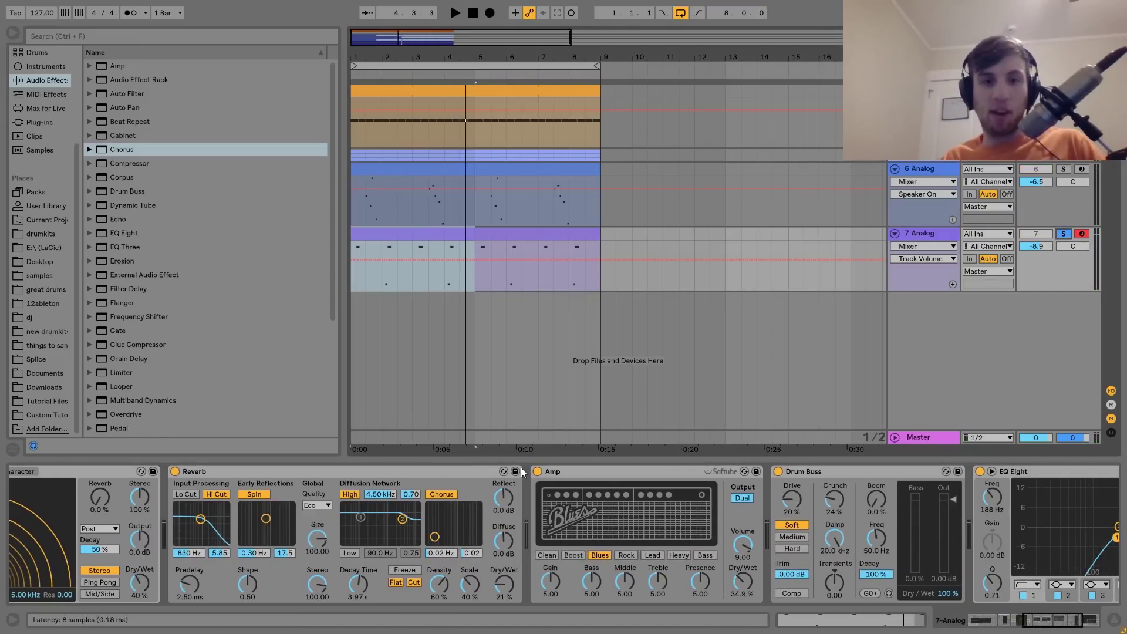
click(537, 471)
key(space)
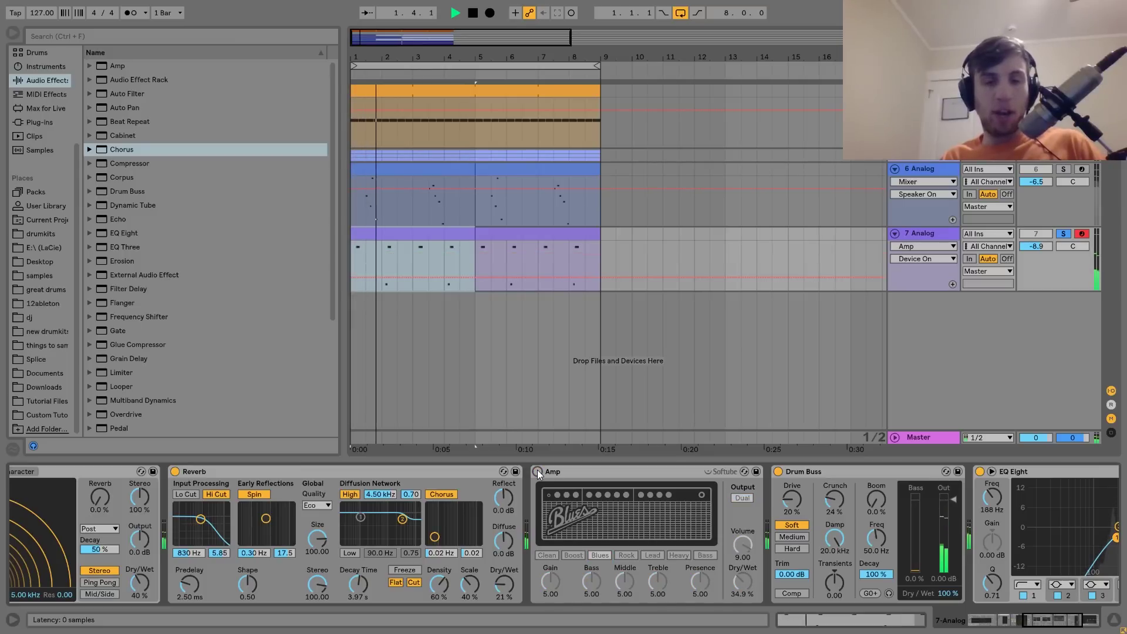
click(537, 471)
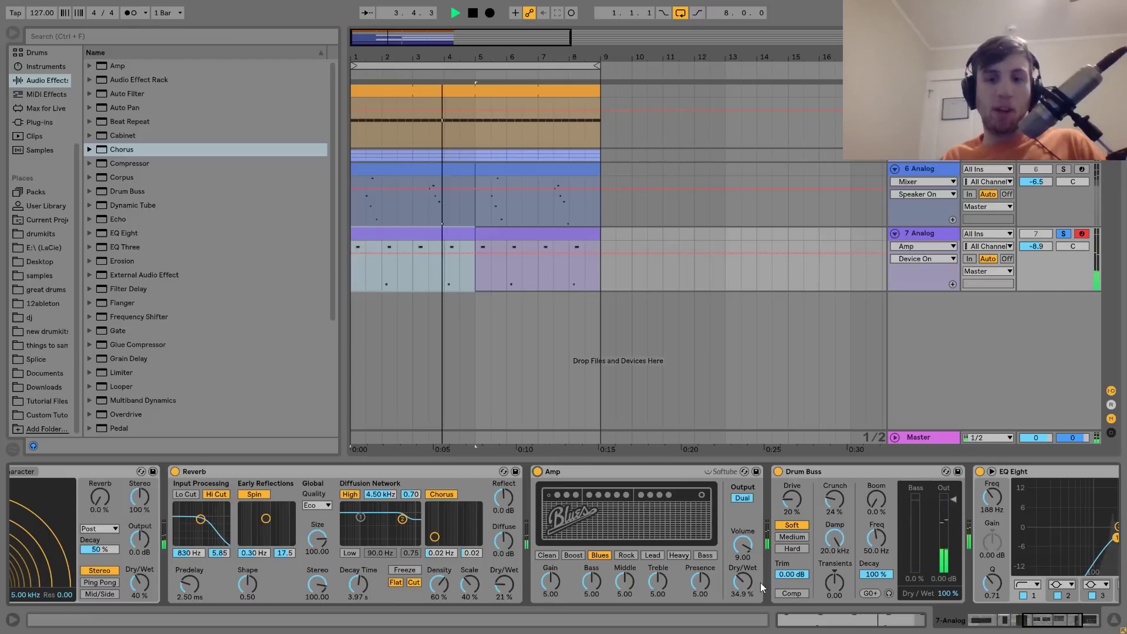
click(742, 582)
drag(742, 582, 742, 585)
key(space)
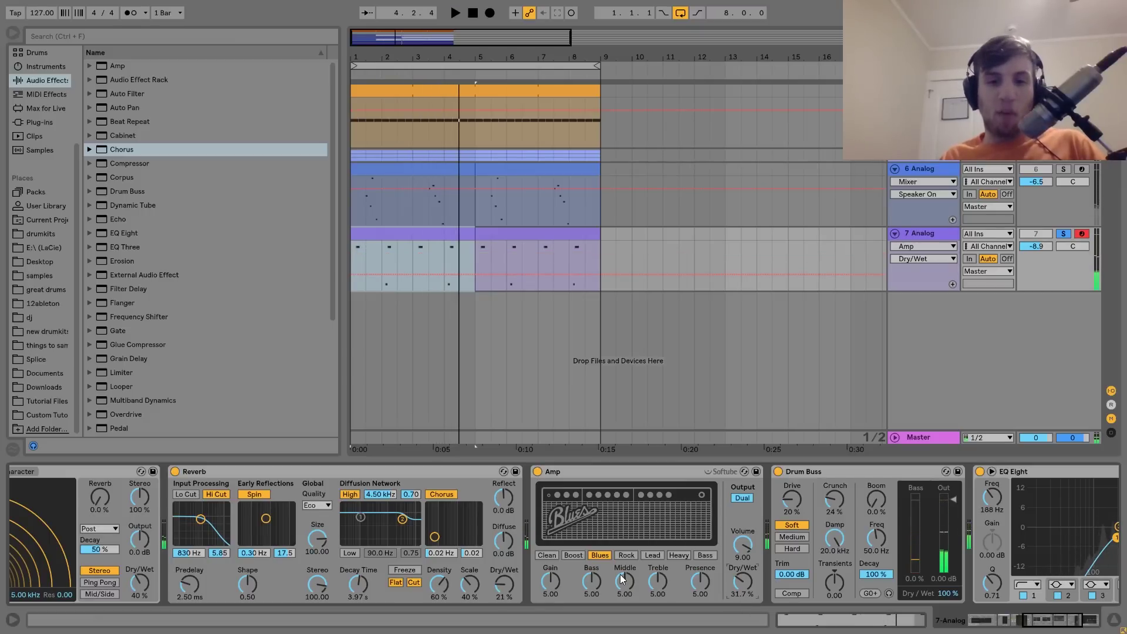
Set the Amp's treble to 3.73 and presence to 5.95 during playback
key(space)
drag(657, 581, 699, 589)
key(space)
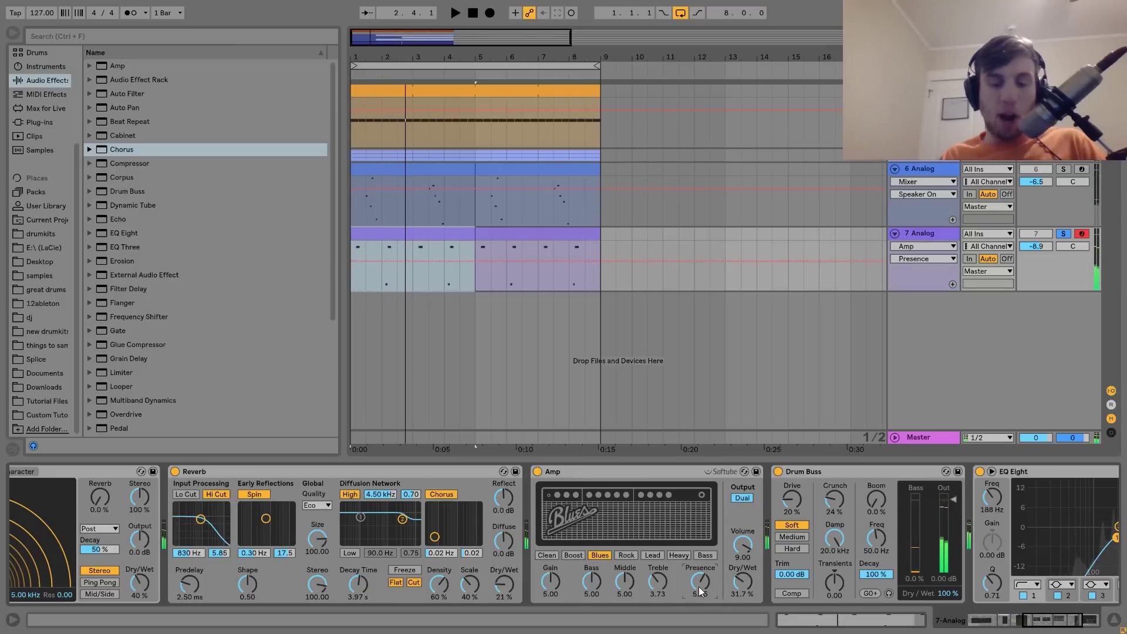
key(space)
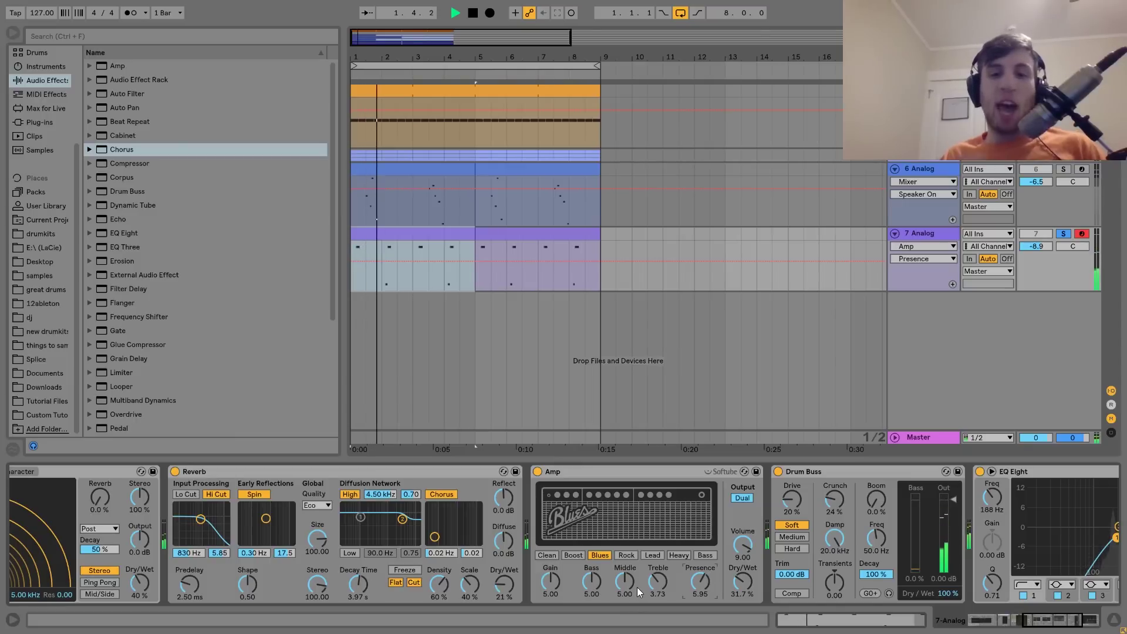
Unsolo track 7 and balance the two synths, with track 7 at -9.4 dB and track 6 at -5.1 dB
click(1062, 233)
drag(1035, 247, 1035, 249)
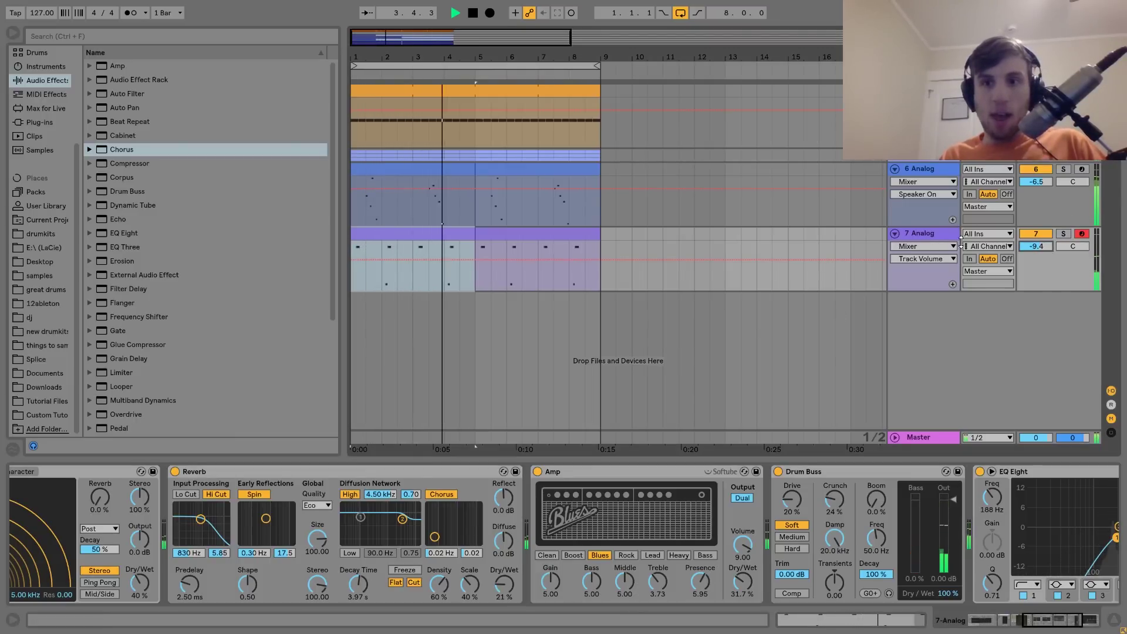
click(935, 235)
click(919, 167)
key(space)
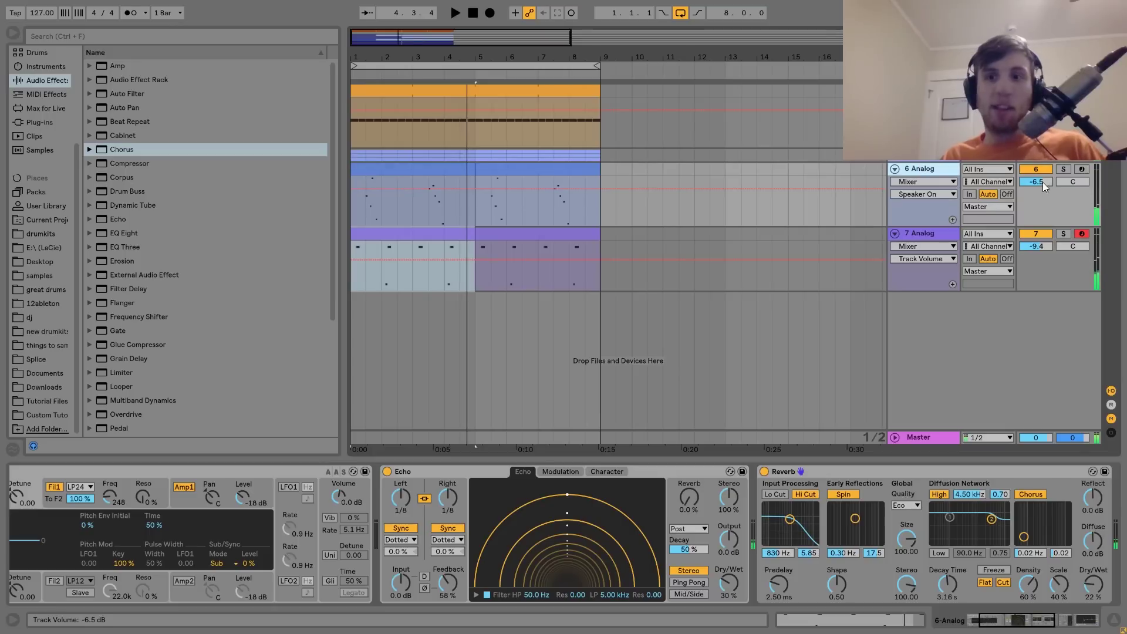
drag(1042, 182, 1037, 176)
key(space)
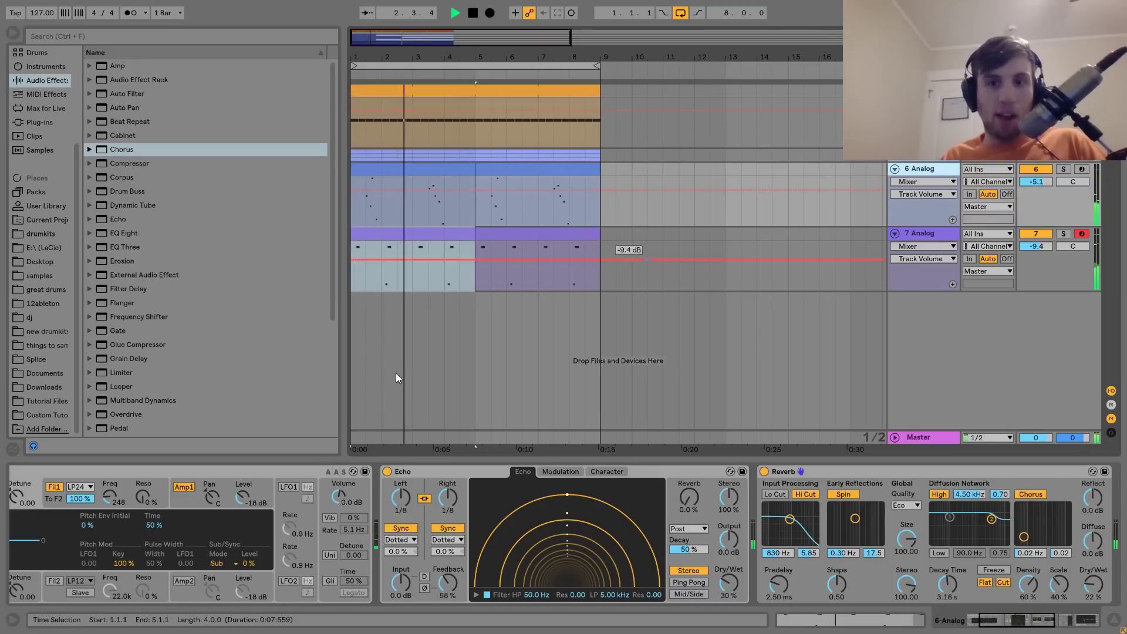
Set Osc1 of track 6's Analog to the rectangle shape, and solo the track with its volume at -1.8 dB
click(226, 513)
click(91, 494)
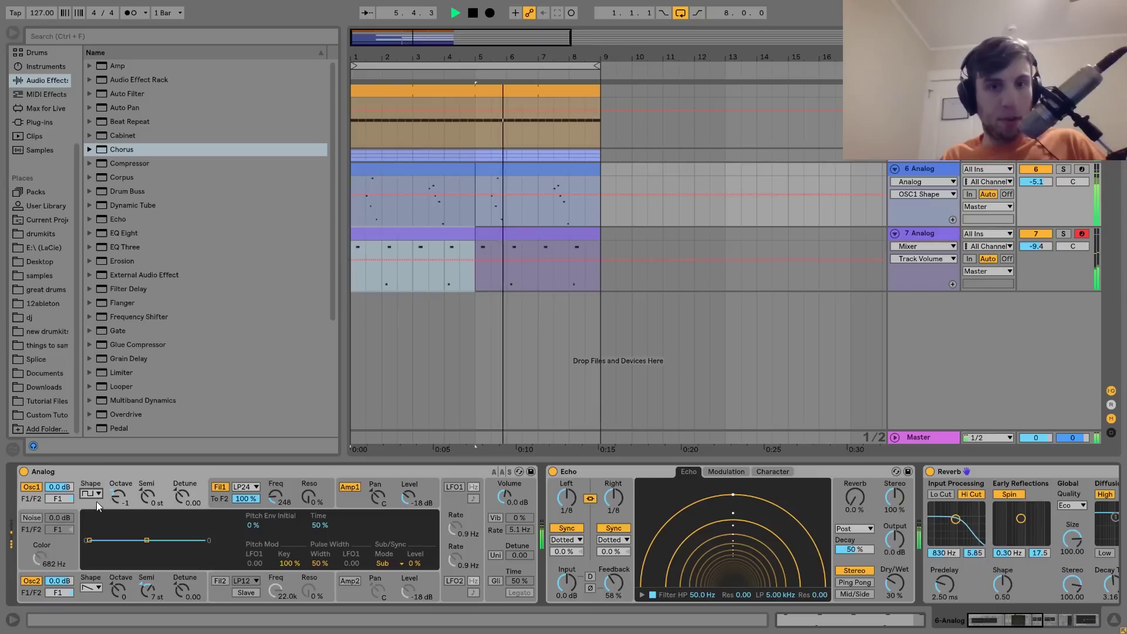
click(1063, 170)
drag(1036, 182, 1036, 163)
click(397, 168)
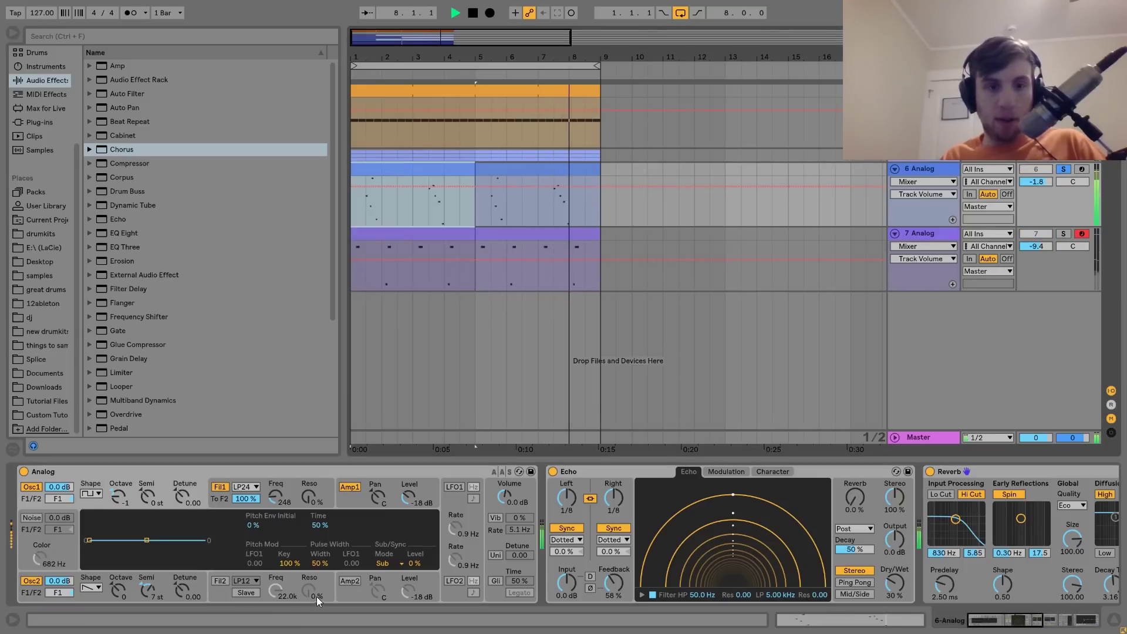
Set Osc1's pulse width to 56% and modulate it with LFO1 turned on at a 2.6 Hz rate
click(320, 564)
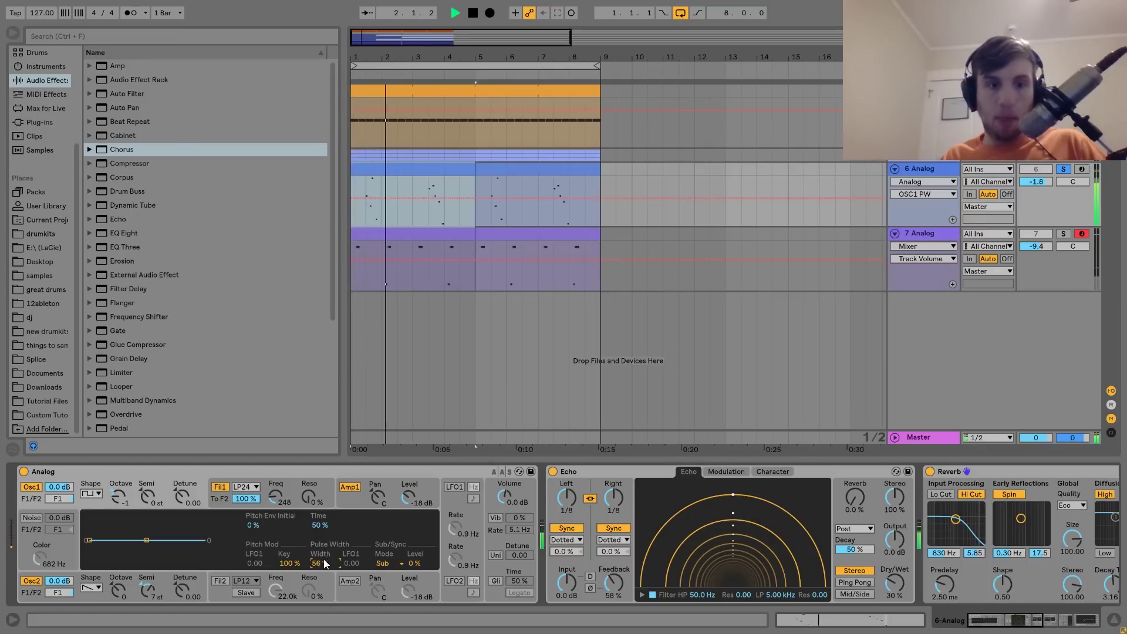
click(454, 486)
key(space)
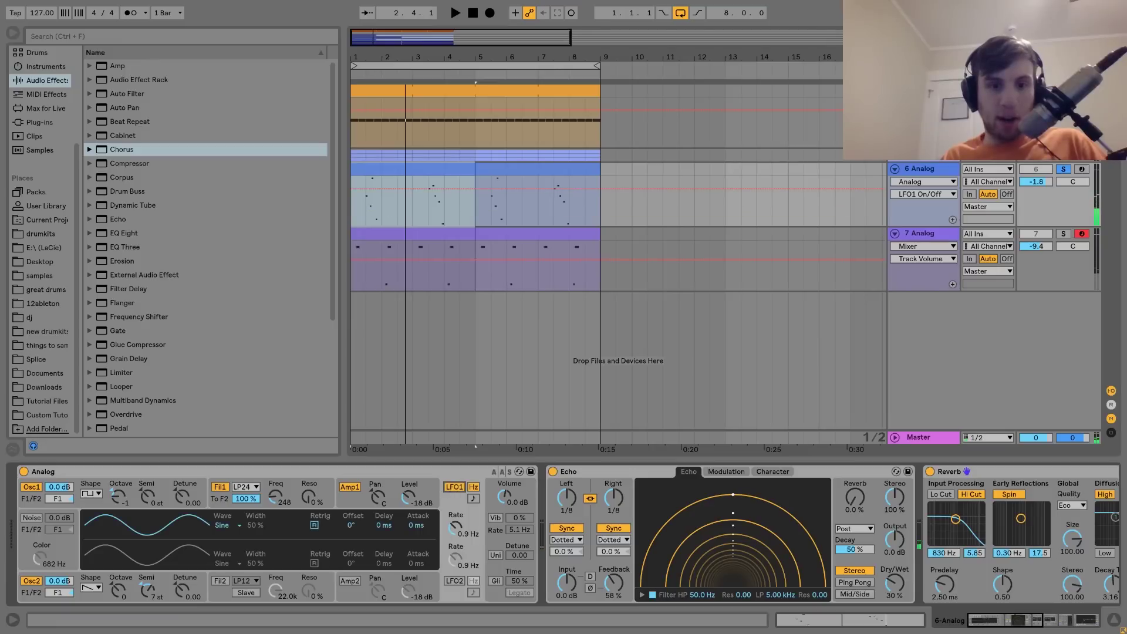
click(150, 478)
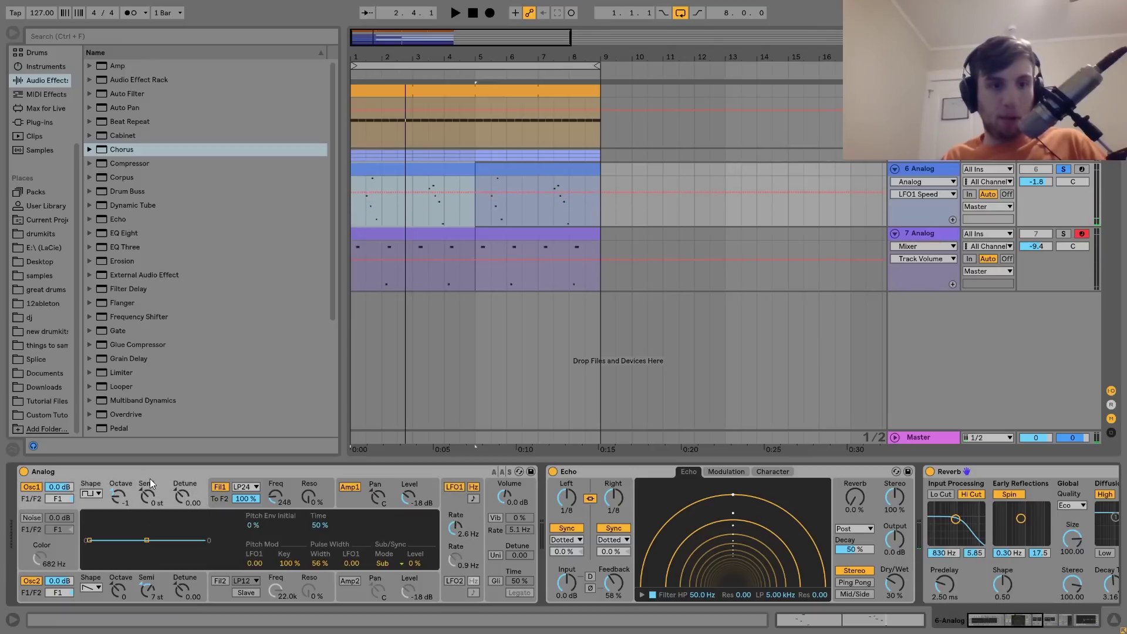
drag(352, 565, 355, 570)
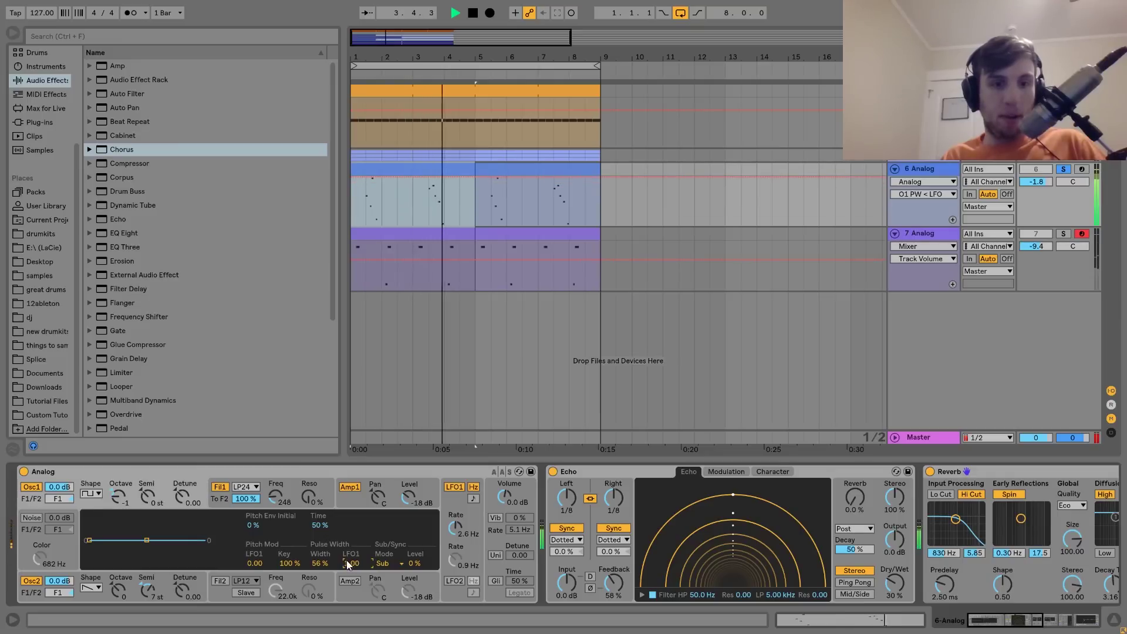
drag(351, 563, 350, 558)
Set filter 1's frequency modulation from LFO1 to 0.78 and raise the LFO1 rate to 3.9 Hz
click(289, 484)
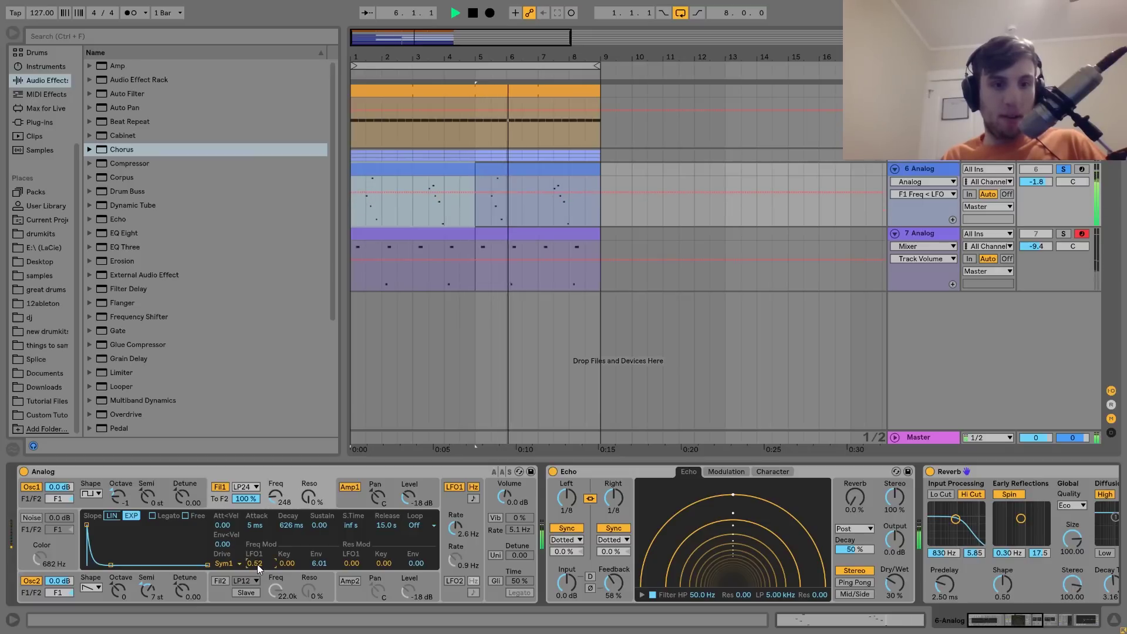
drag(256, 563, 256, 528)
drag(451, 524, 451, 516)
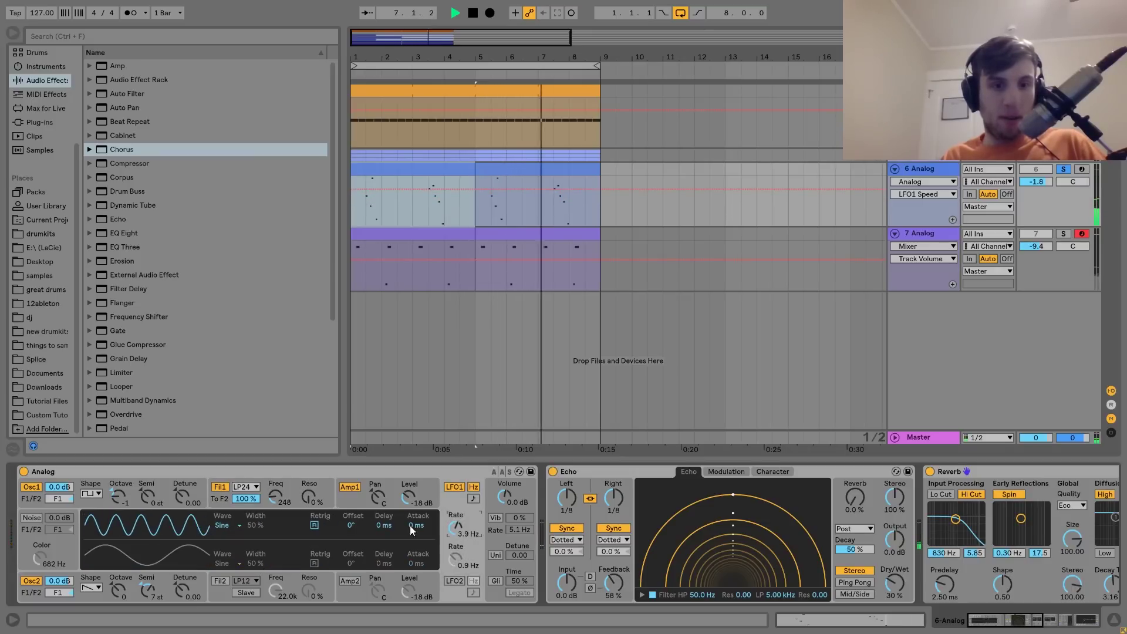
click(275, 498)
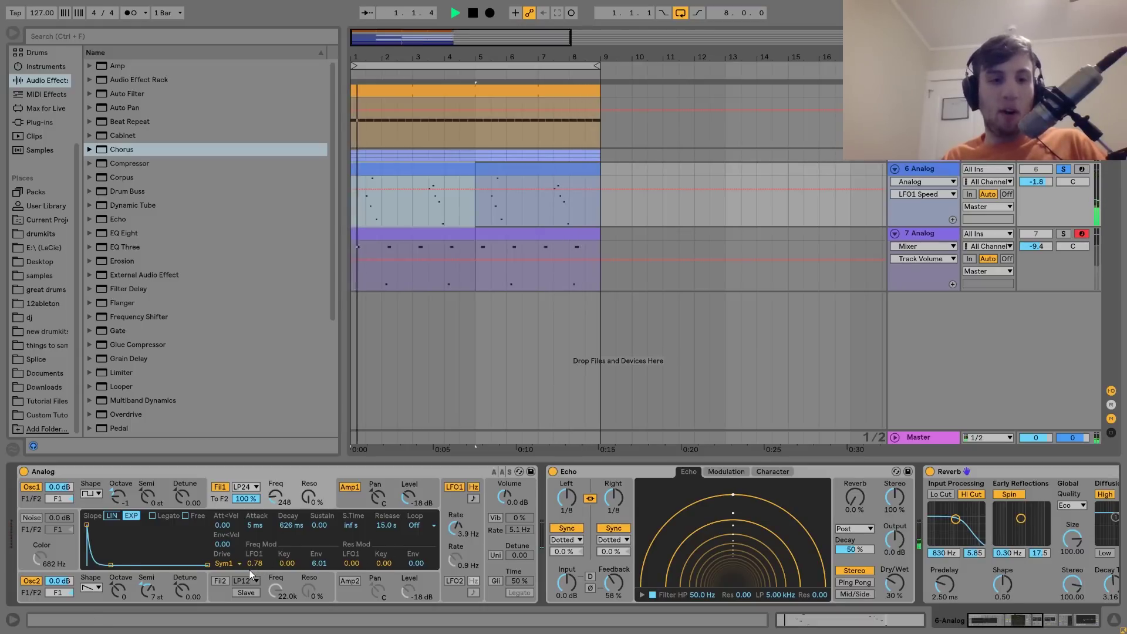
Unsolo track 6 and rebalance the mix with track 7 at -6.0 dB and track 6 at -7.3 dB
key(space)
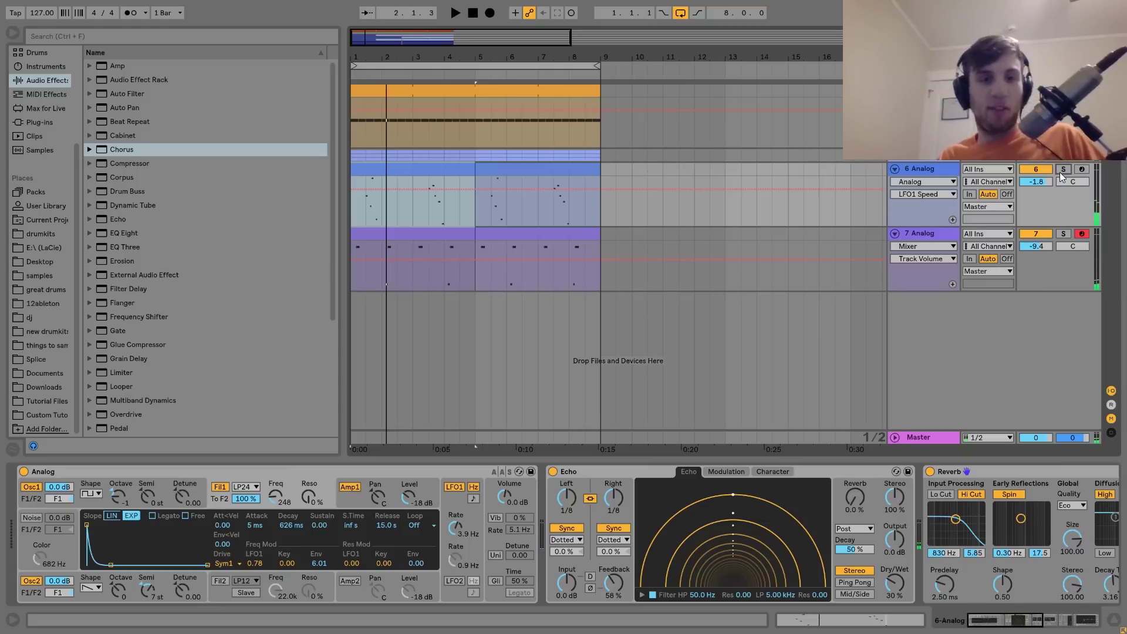
key(space)
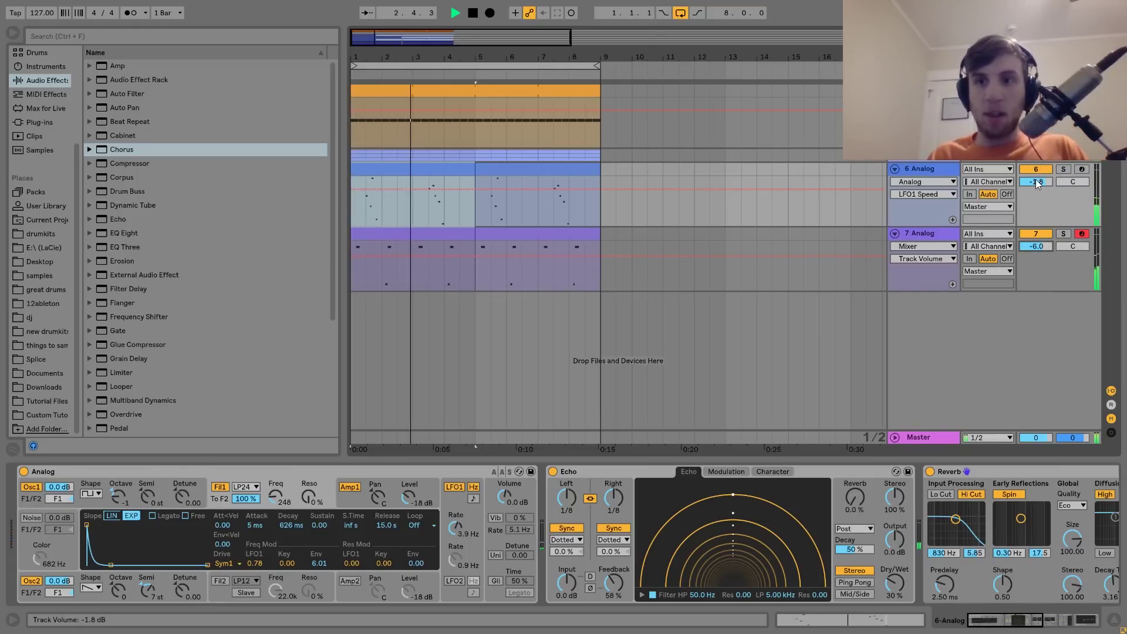
drag(1036, 182, 1034, 188)
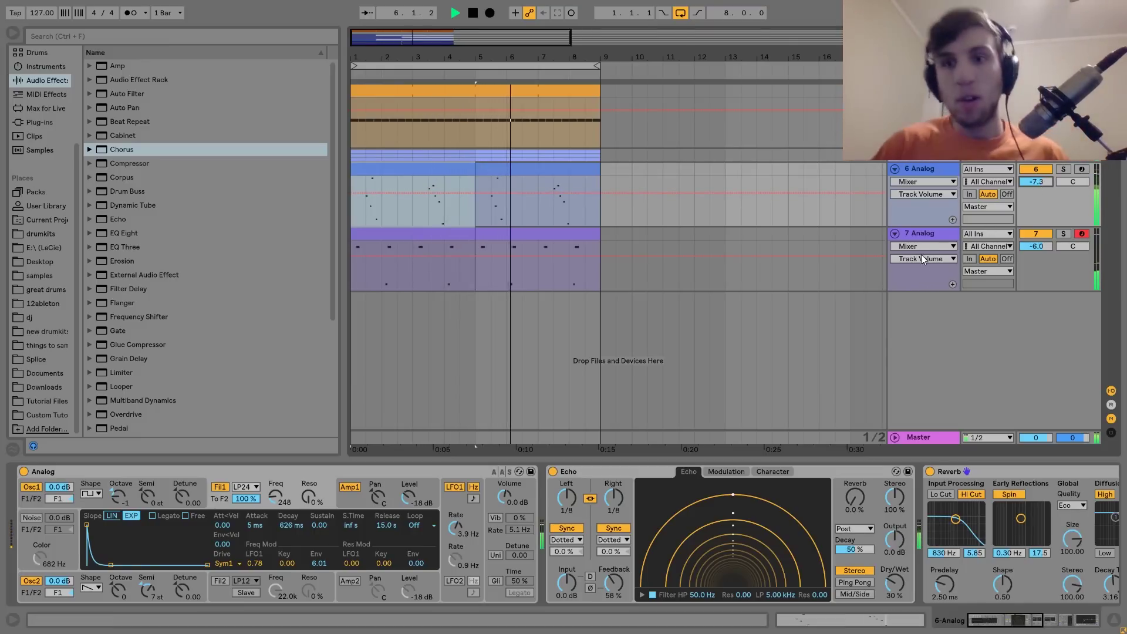
Insert a new MIDI track below track 7 and load the Operator instrument on it
click(922, 236)
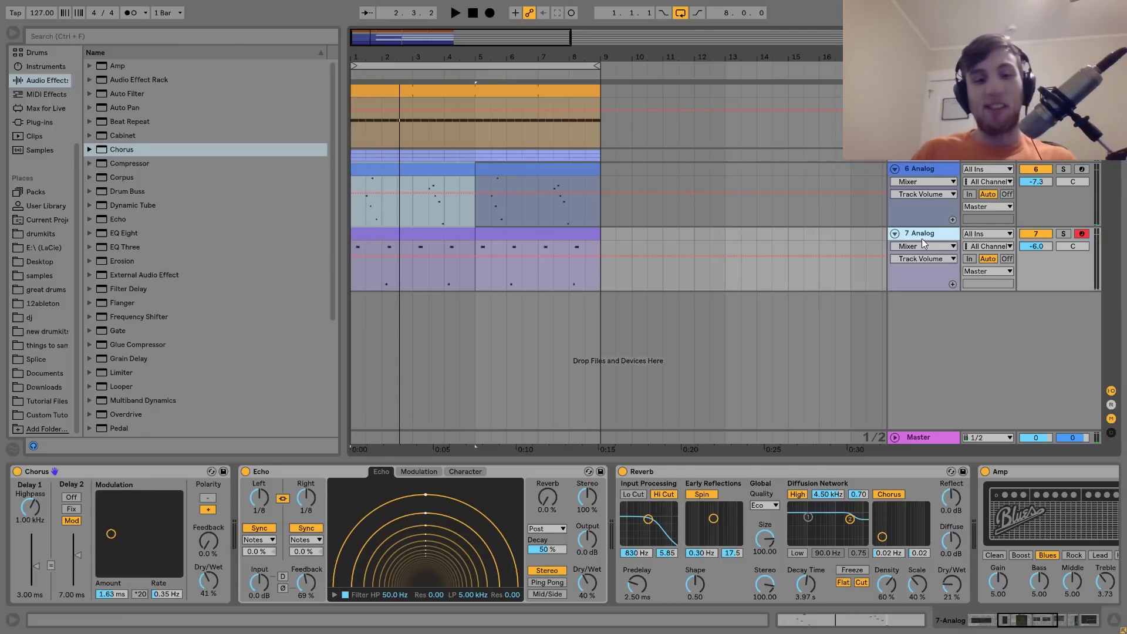
key(ctrl+shift+t)
key(space)
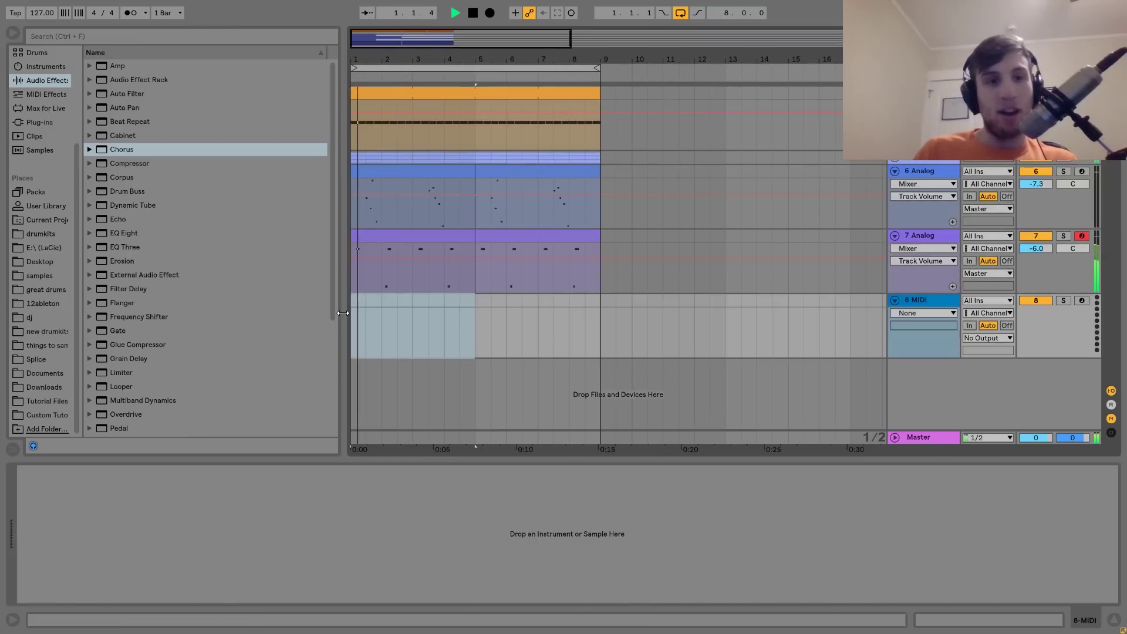
click(34, 68)
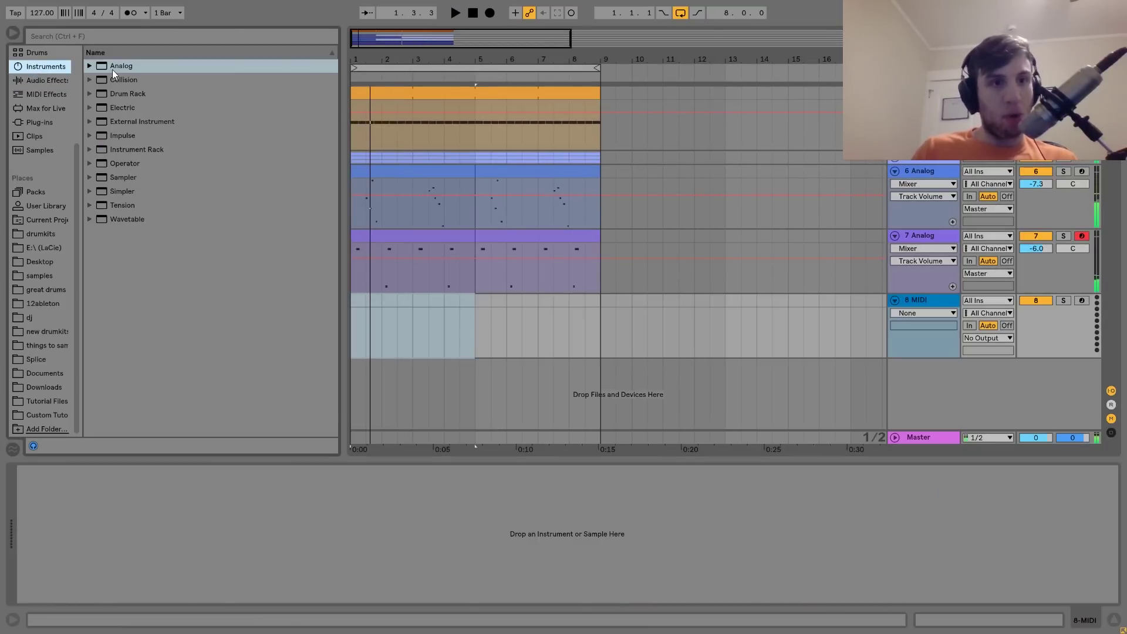
click(119, 163)
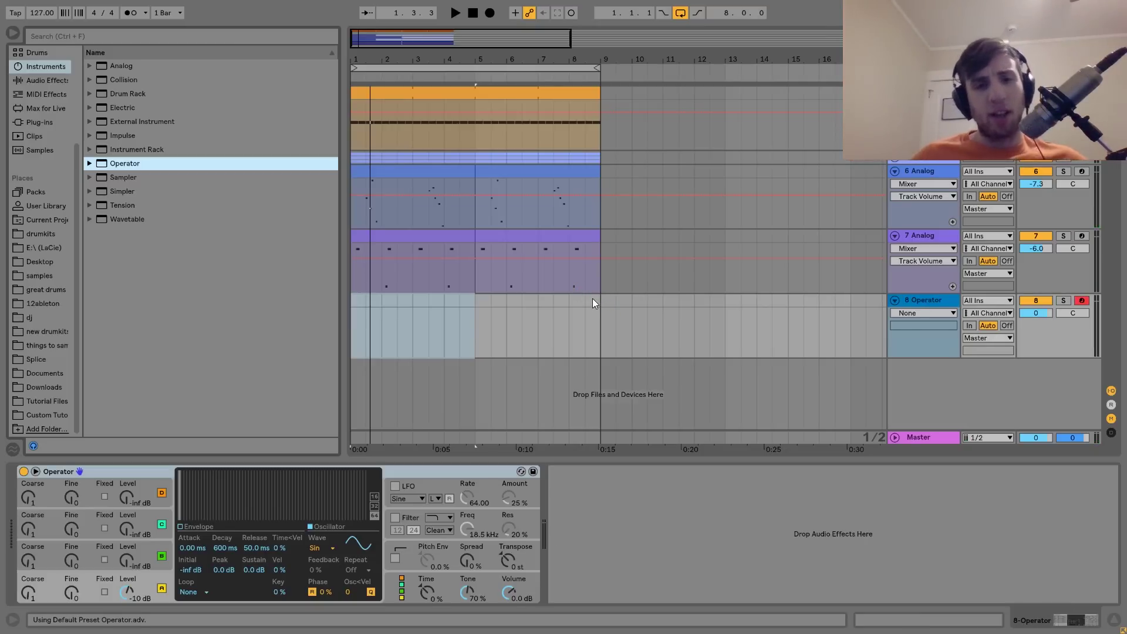
Create an eight-bar MIDI clip on the Operator track with F3 and C4 sustained for its full length
drag(592, 301, 330, 334)
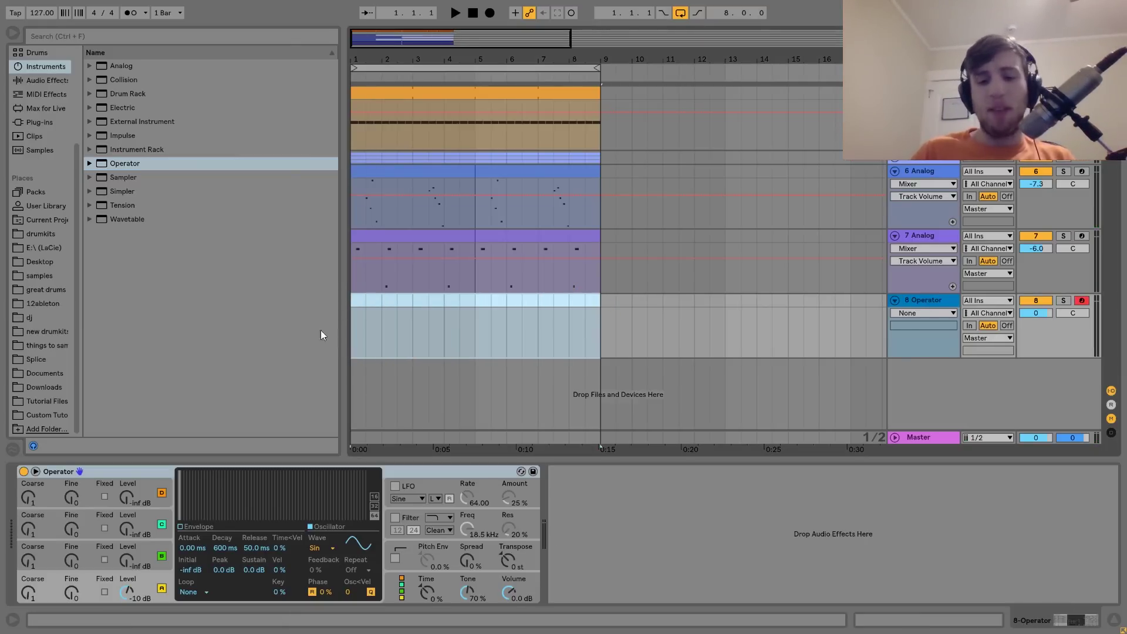
key(ctrl+shift+m)
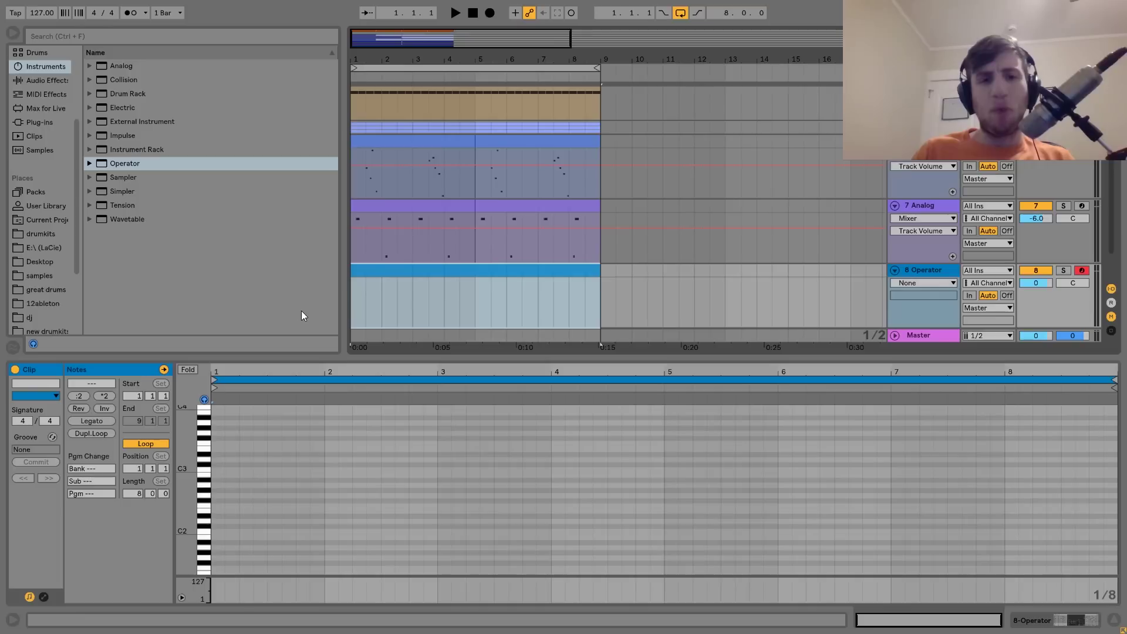
double_click(213, 442)
double_click(216, 452)
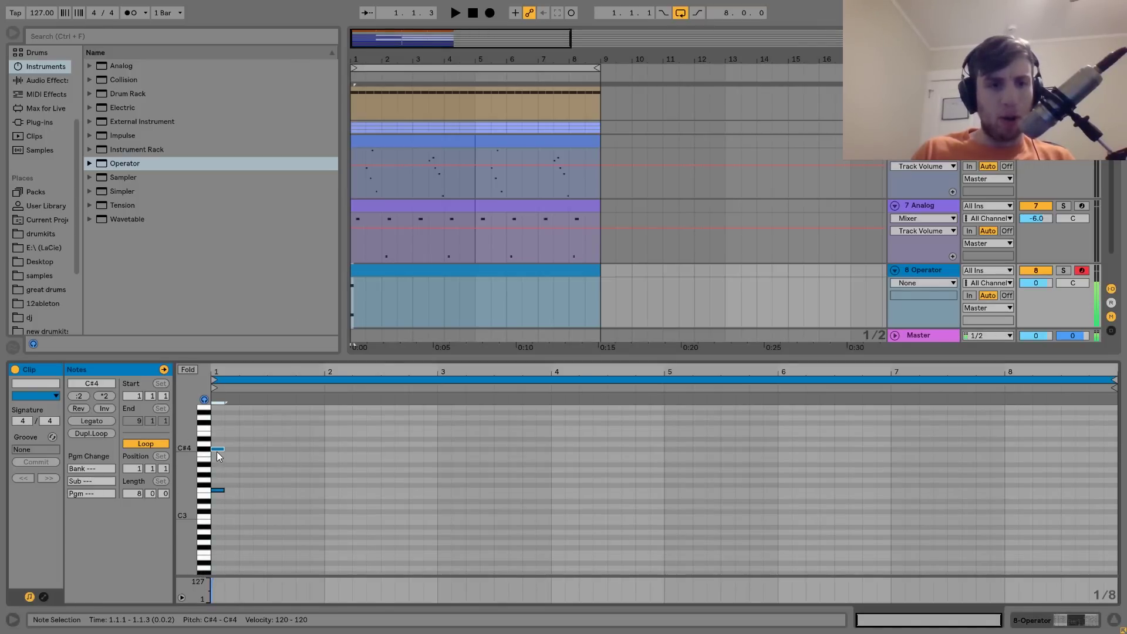
key(ctrl+a)
click(88, 421)
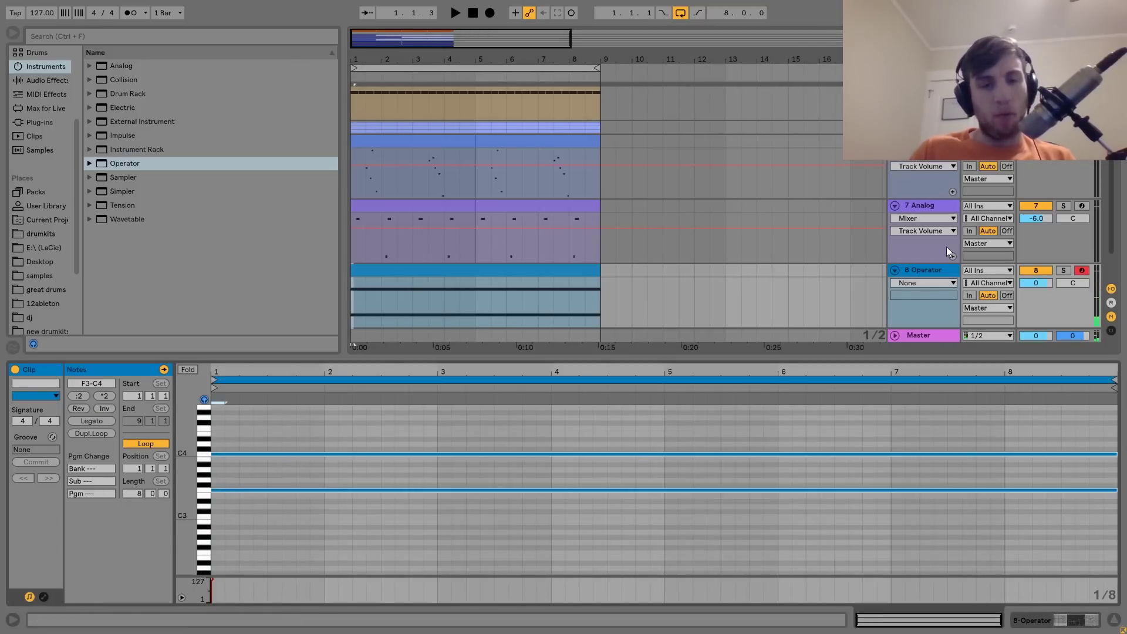
Show the Operator track's device and lower the track volume to -9.6 dB during playback
double_click(929, 266)
drag(1031, 313, 1031, 333)
key(space)
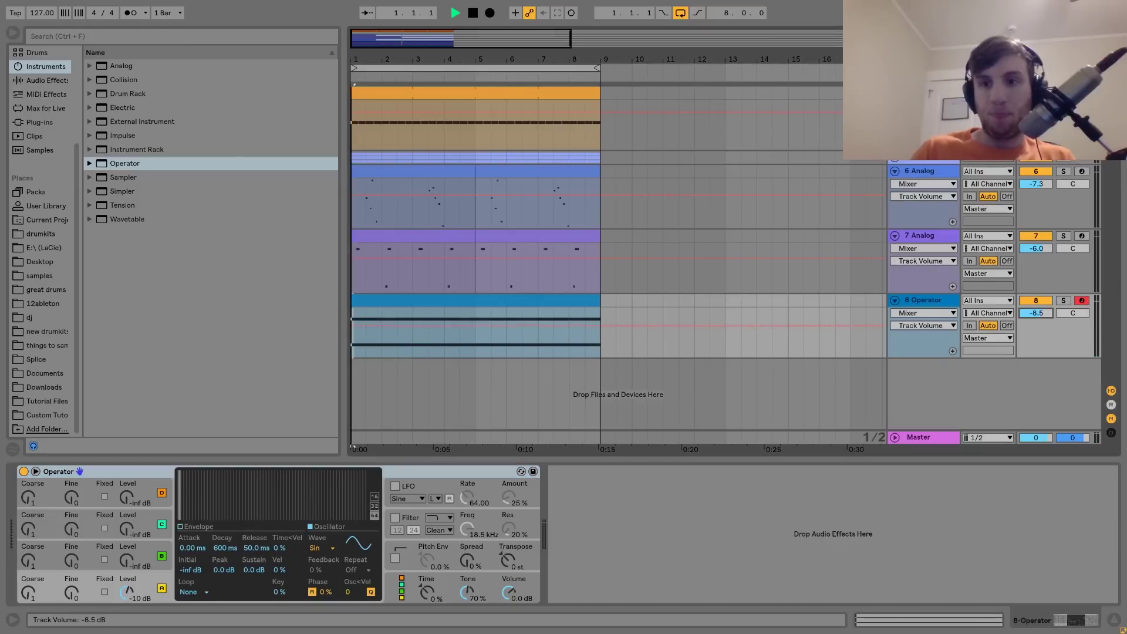
Raise Operator's oscillator B level to -23 dB and oscillator C level to -19 dB, with track 8 soloed
drag(126, 561, 126, 555)
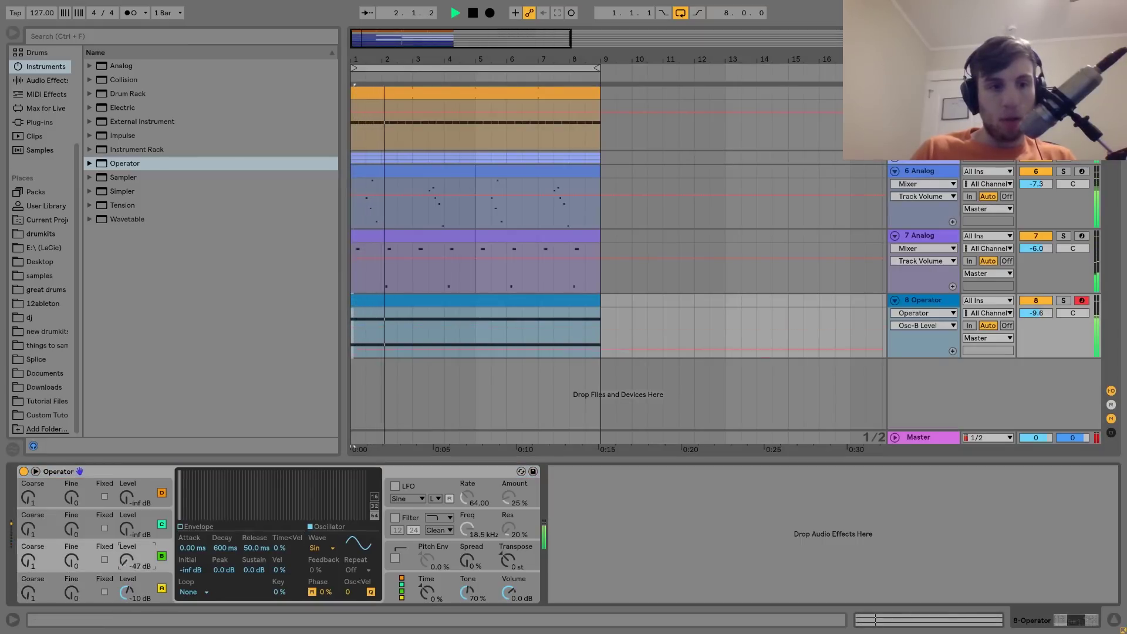
click(1063, 302)
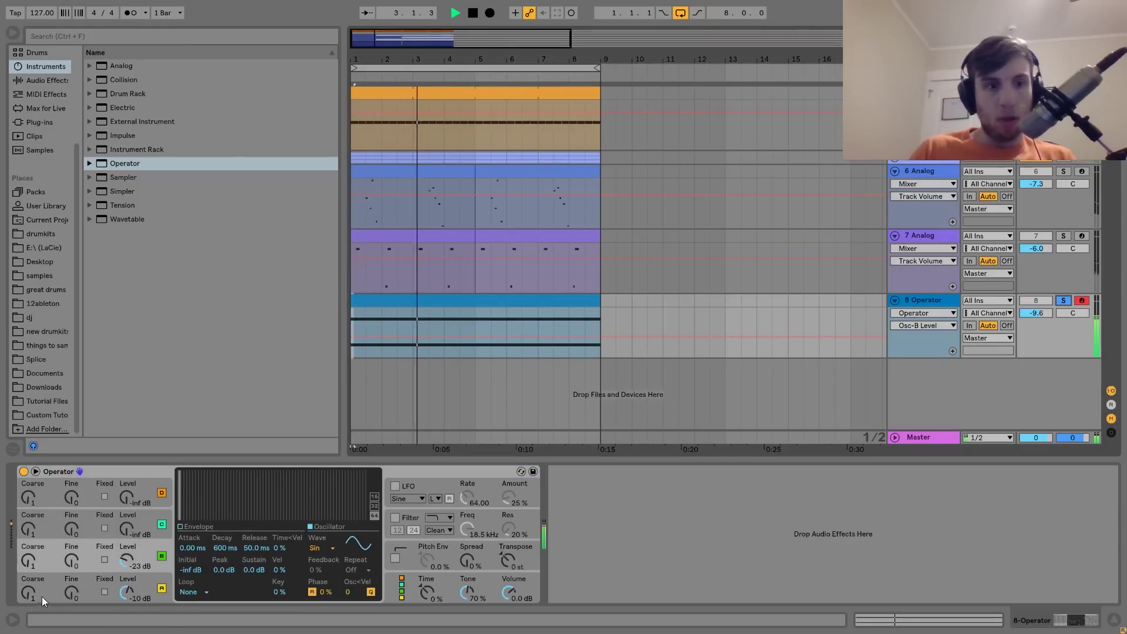
drag(123, 530, 122, 517)
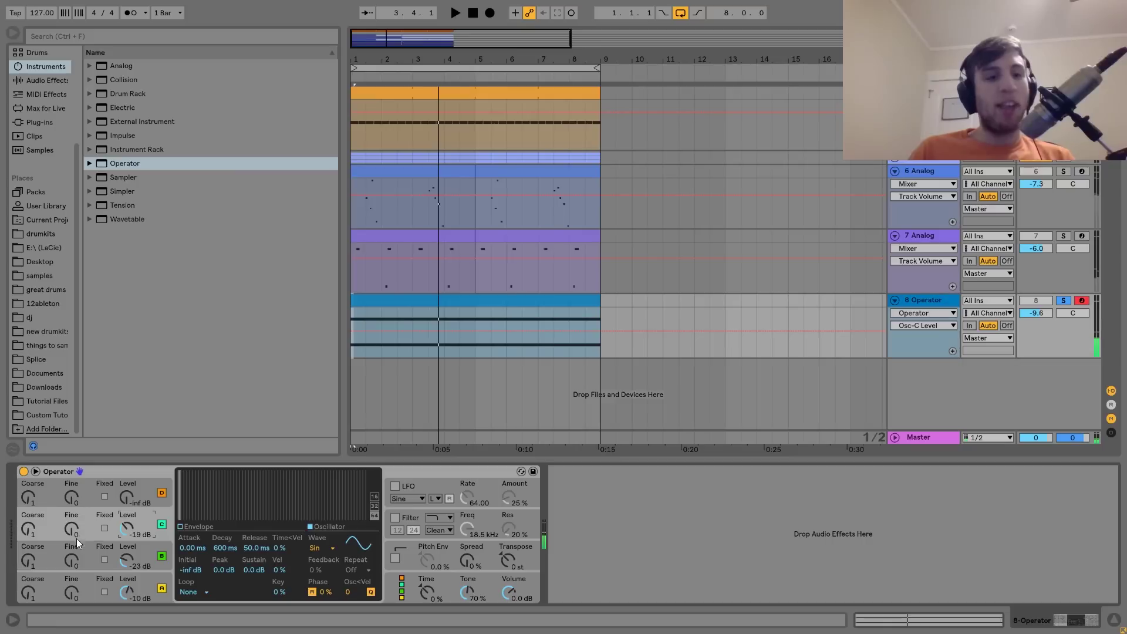
Adjust oscillator B's fine tuning in Operator and audition the soloed track
click(71, 558)
key(space)
key(space)
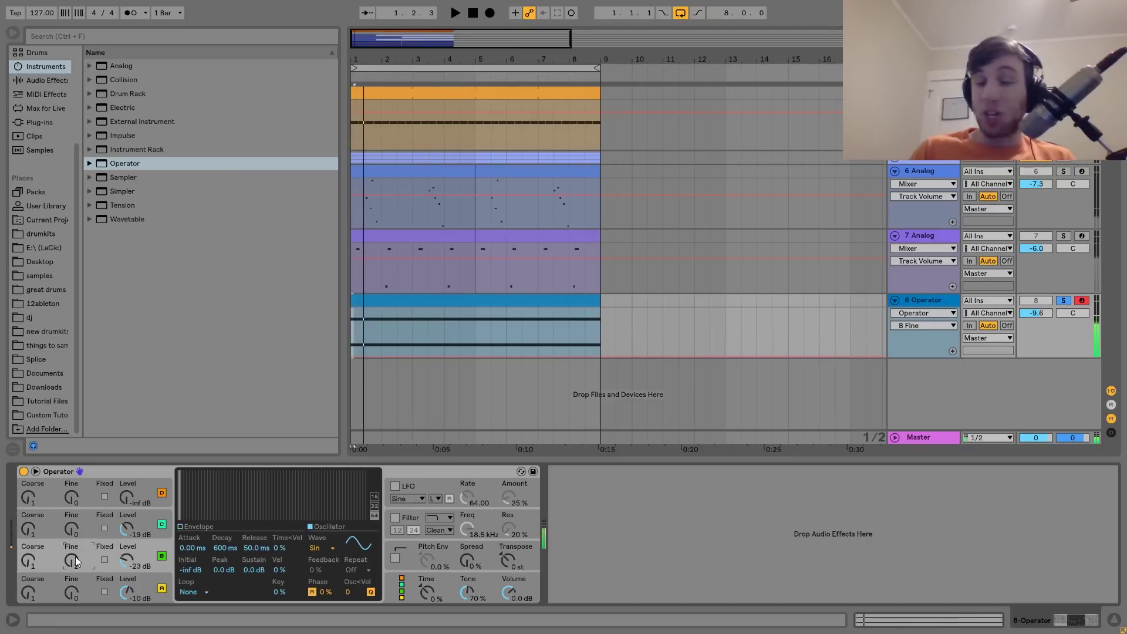
Try the Saw D wave on oscillator A with oscillators B and C switched off, and undo these changes
click(928, 304)
click(161, 556)
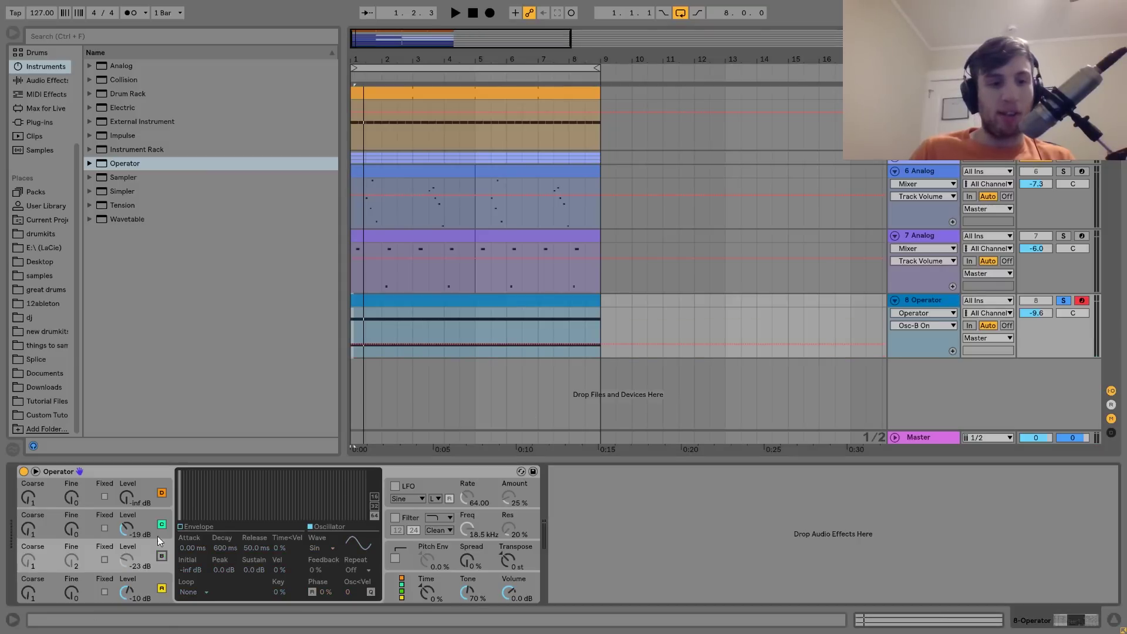
click(158, 523)
click(328, 549)
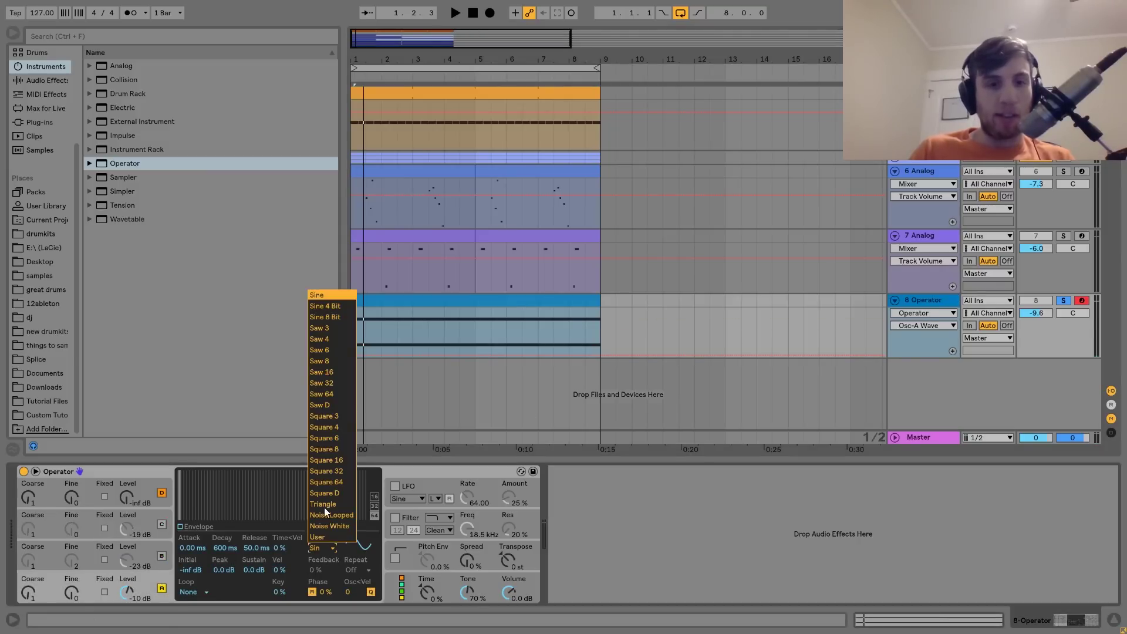
click(335, 403)
key(space)
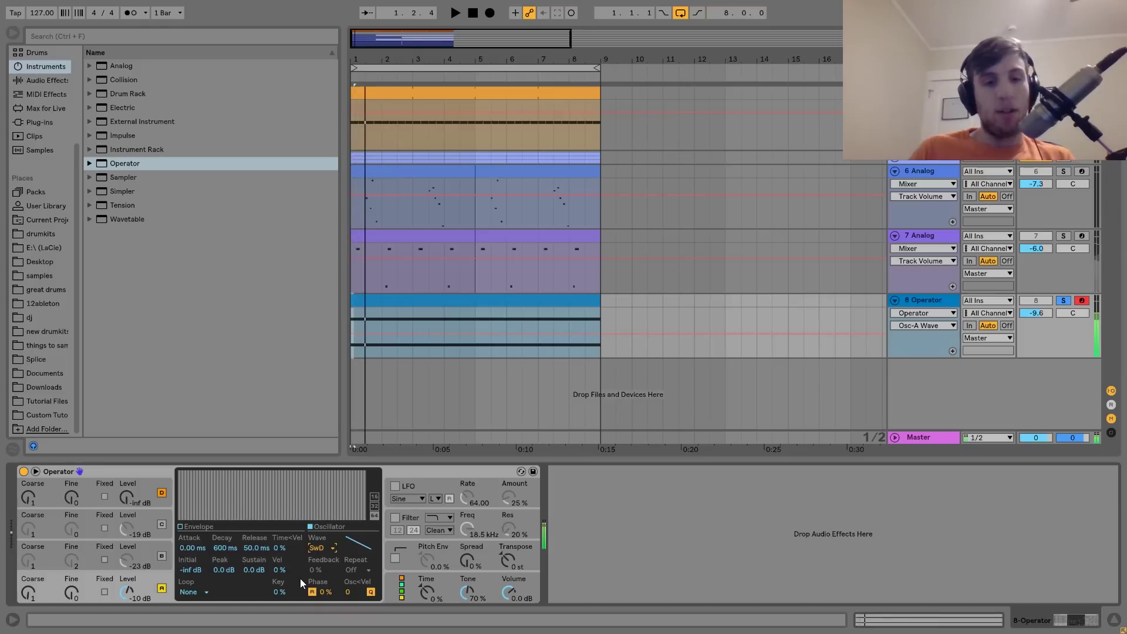
key(ctrl+z)
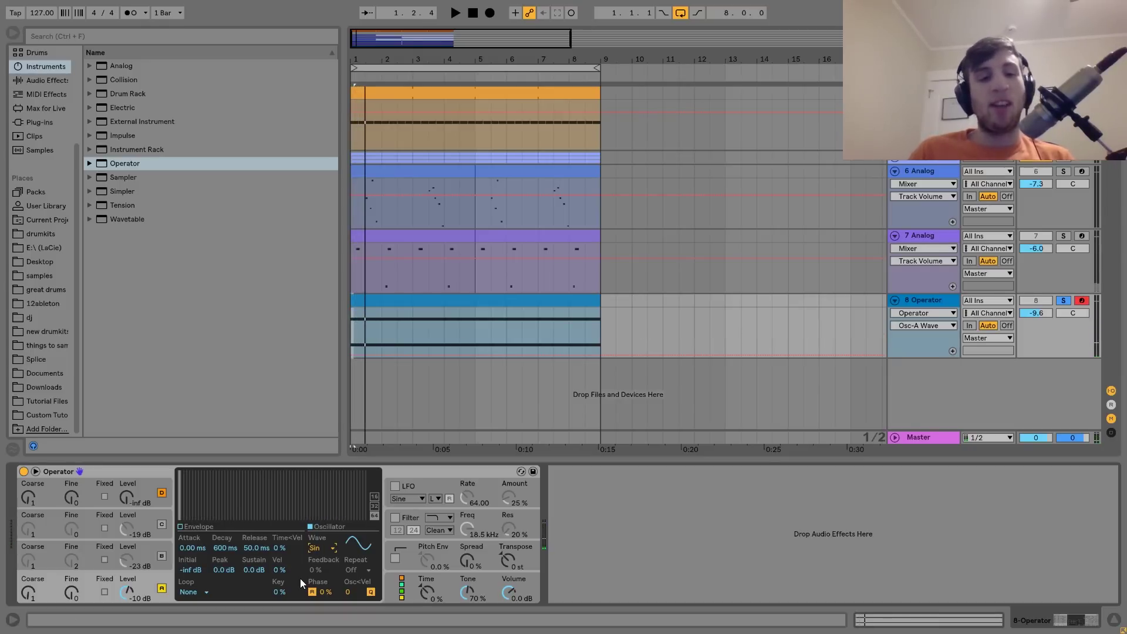
key(ctrl+z)
key(ctrl+z)
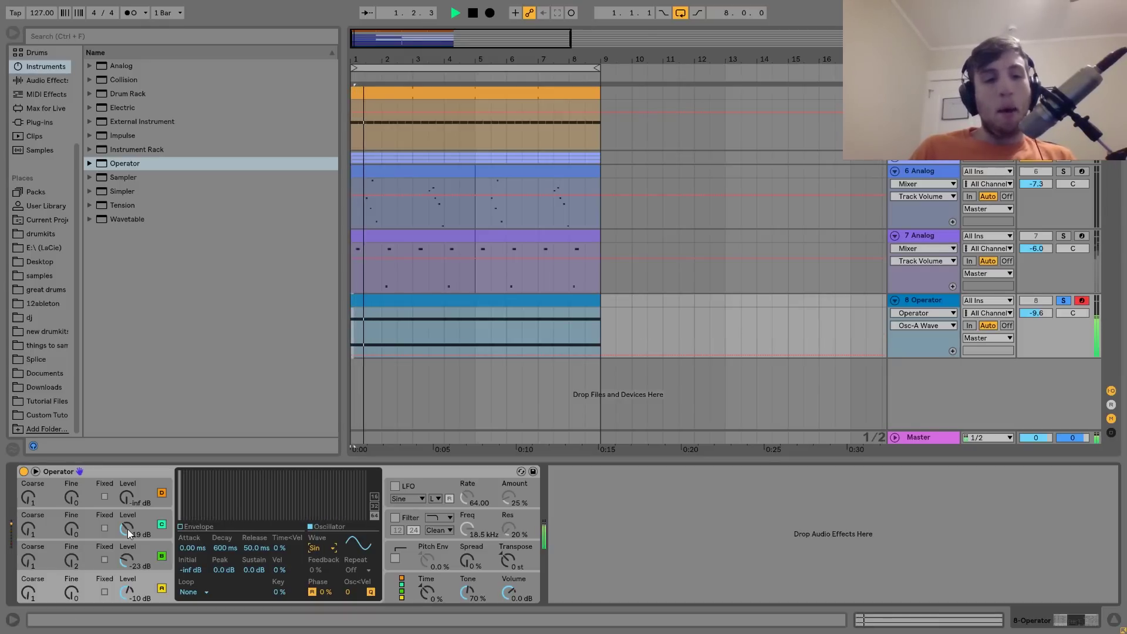
Raise oscillator C's level to -12 dB and oscillator D's to -4.8 dB, with D's coarse tuning at 2
drag(128, 529, 128, 481)
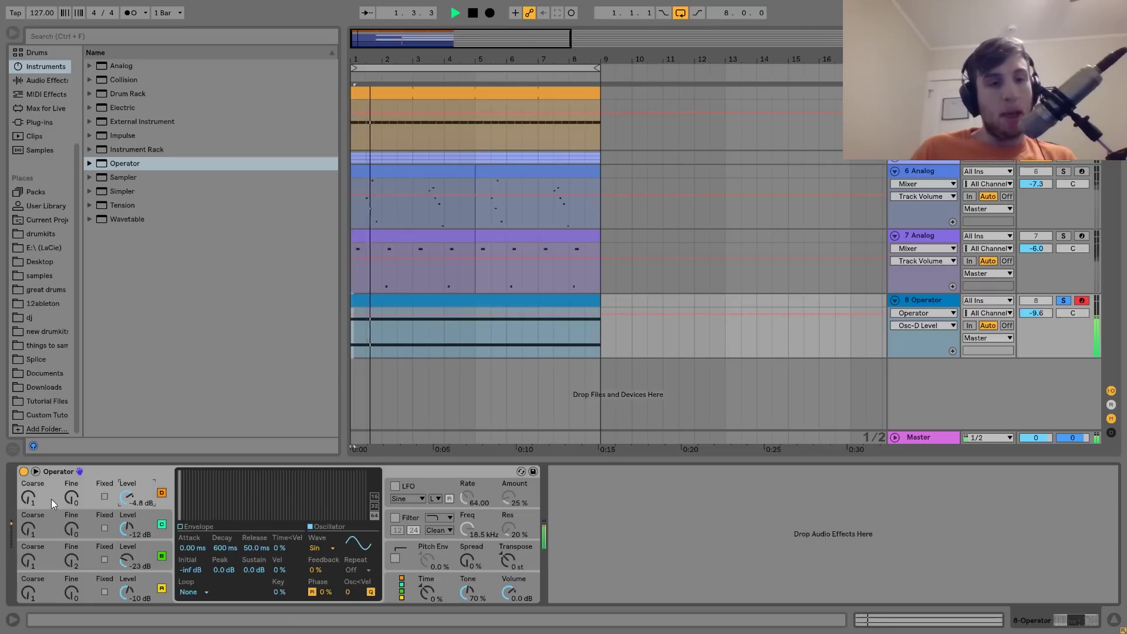
click(36, 500)
key(space)
drag(35, 501, 36, 496)
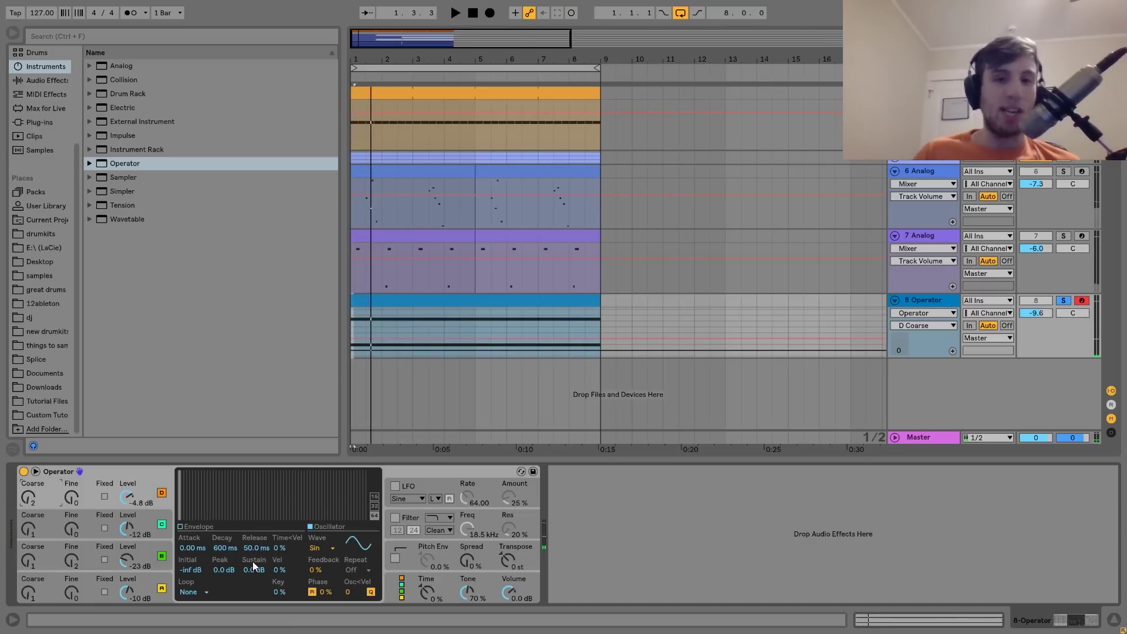
key(space)
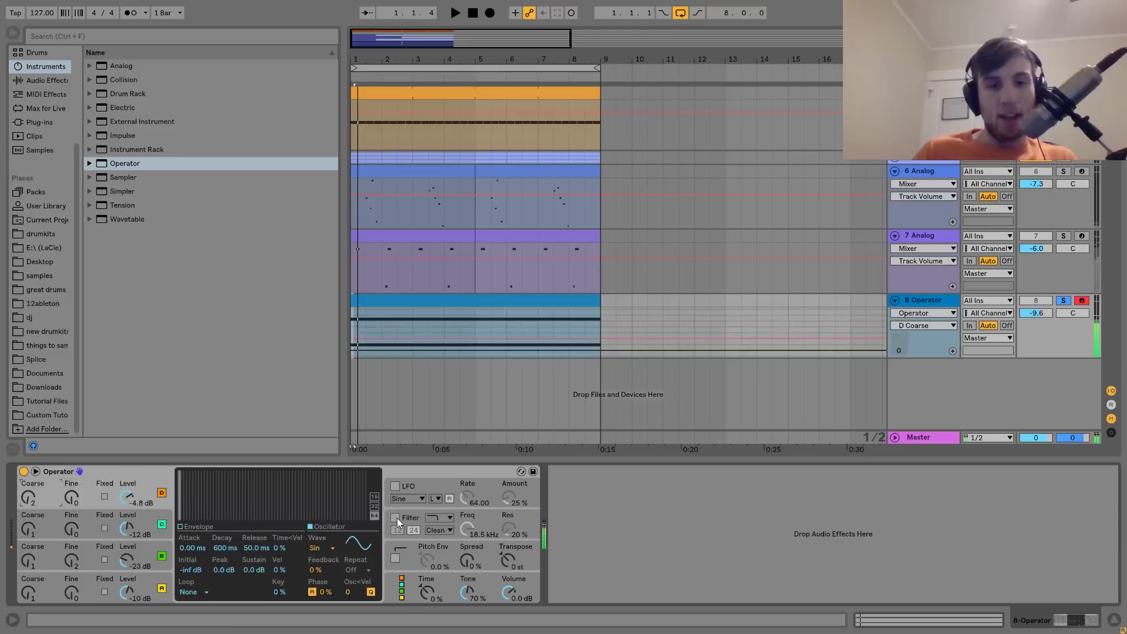
Try Operator's filter at 708 Hz, and switch it off again to audition the unfiltered sound
click(396, 518)
mouse_move(468, 529)
mouse_down()
mouse_move(468, 563)
mouse_move(468, 526)
mouse_up()
key(space)
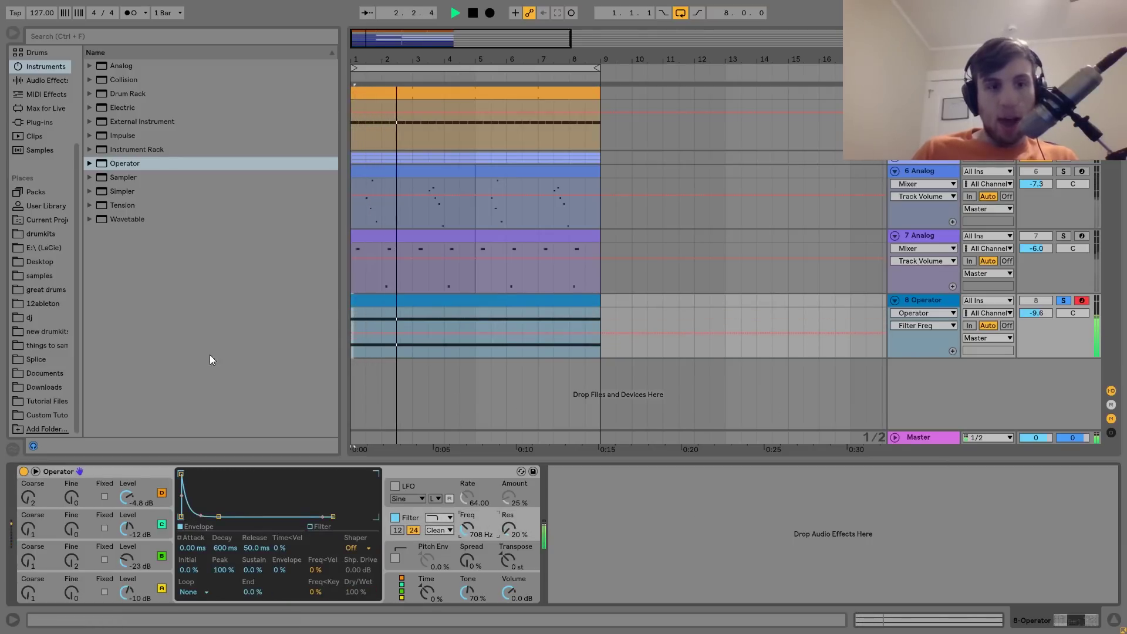
click(394, 519)
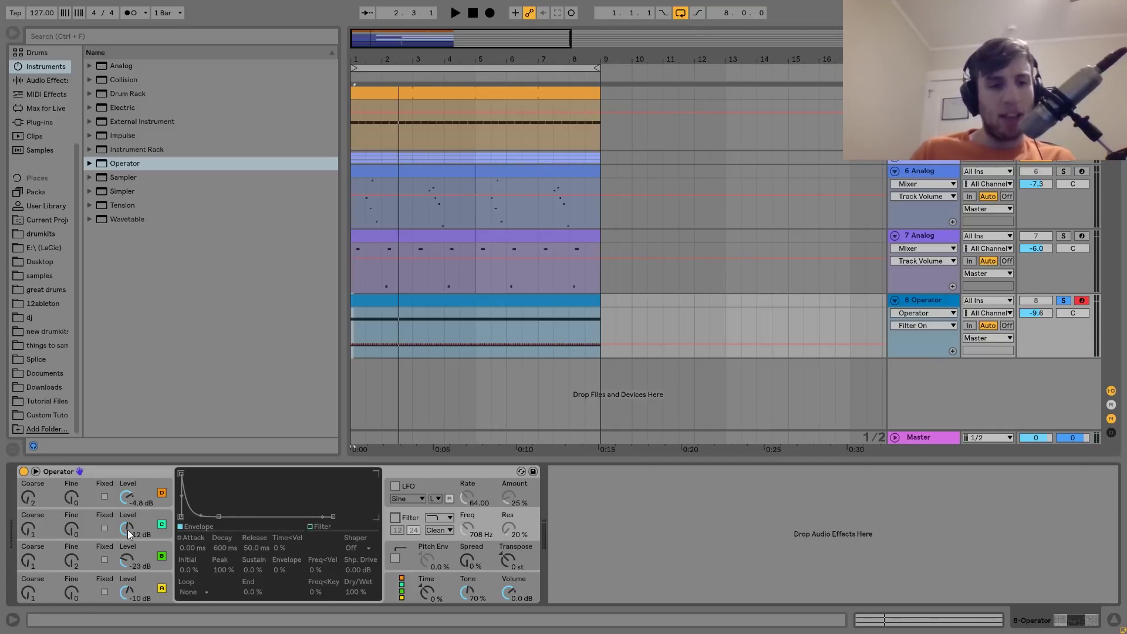
key(space)
mouse_move(128, 529)
mouse_down()
mouse_move(128, 506)
mouse_move(128, 530)
mouse_up()
key(space)
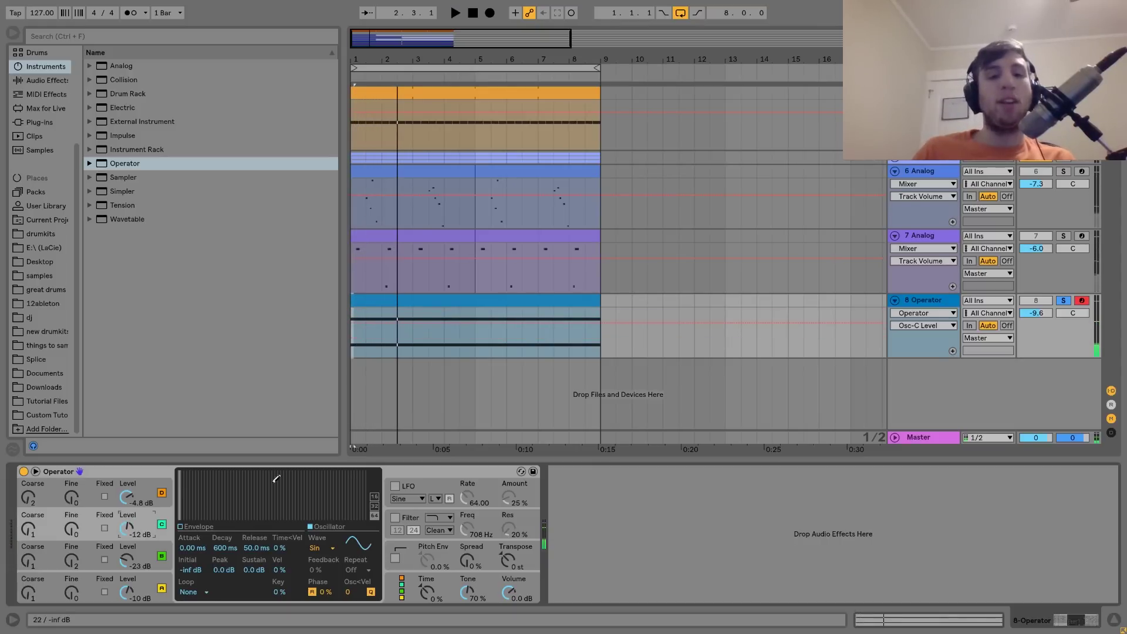
Enable Operator's filter and set its frequency to 825 Hz during playback
click(396, 517)
key(space)
drag(467, 528, 467, 526)
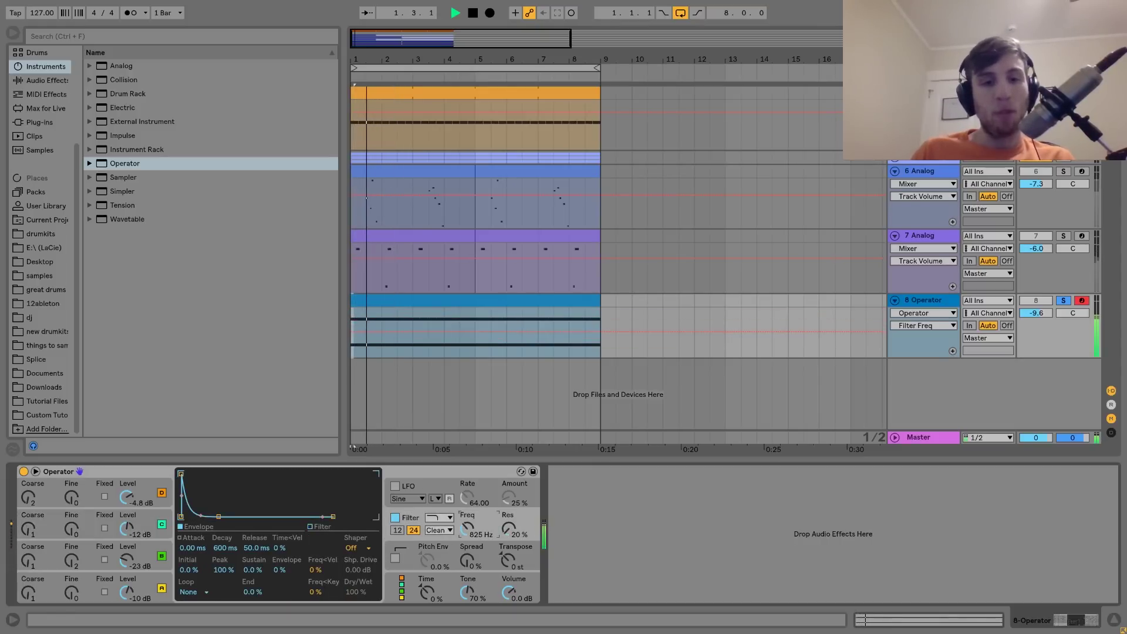
Enable Operator's LFO with only the filter as destination A, and raise the LFO amount to 45%
click(395, 485)
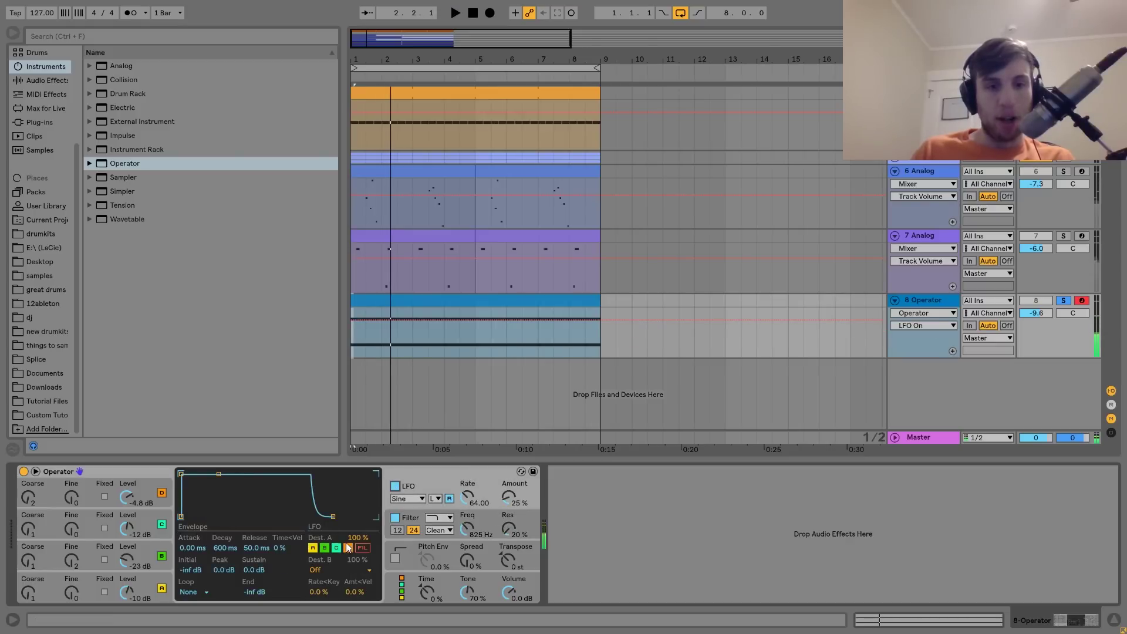
click(312, 547)
click(362, 548)
click(511, 498)
key(space)
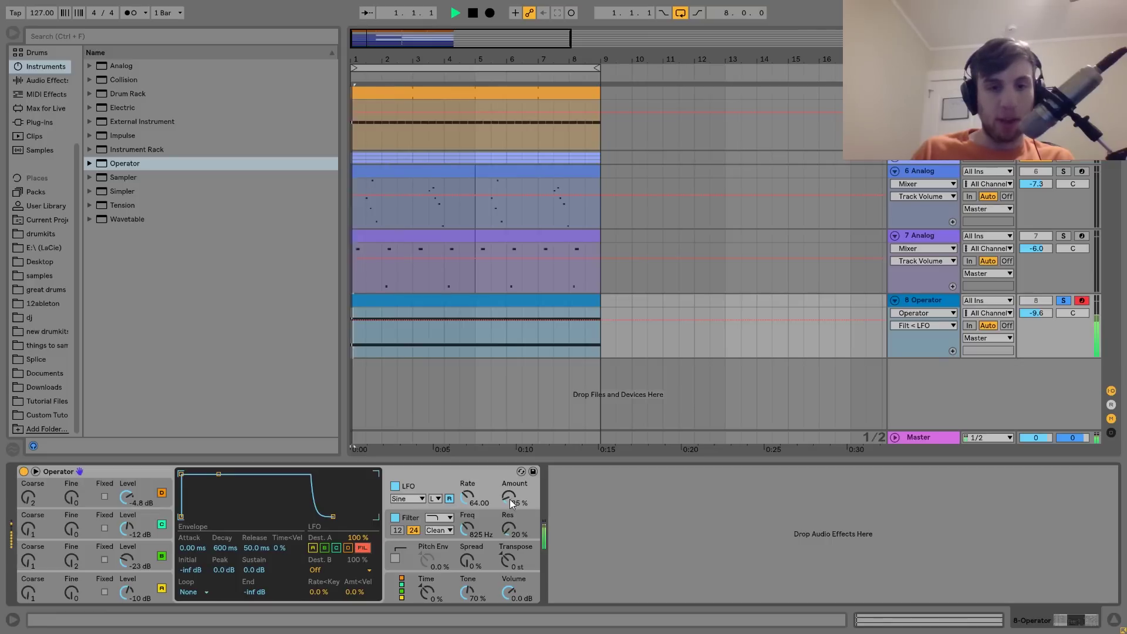
Turn off LFO retrigger with the rate at 65.52, and set oscillator A's coarse tuning to 0.5
click(448, 499)
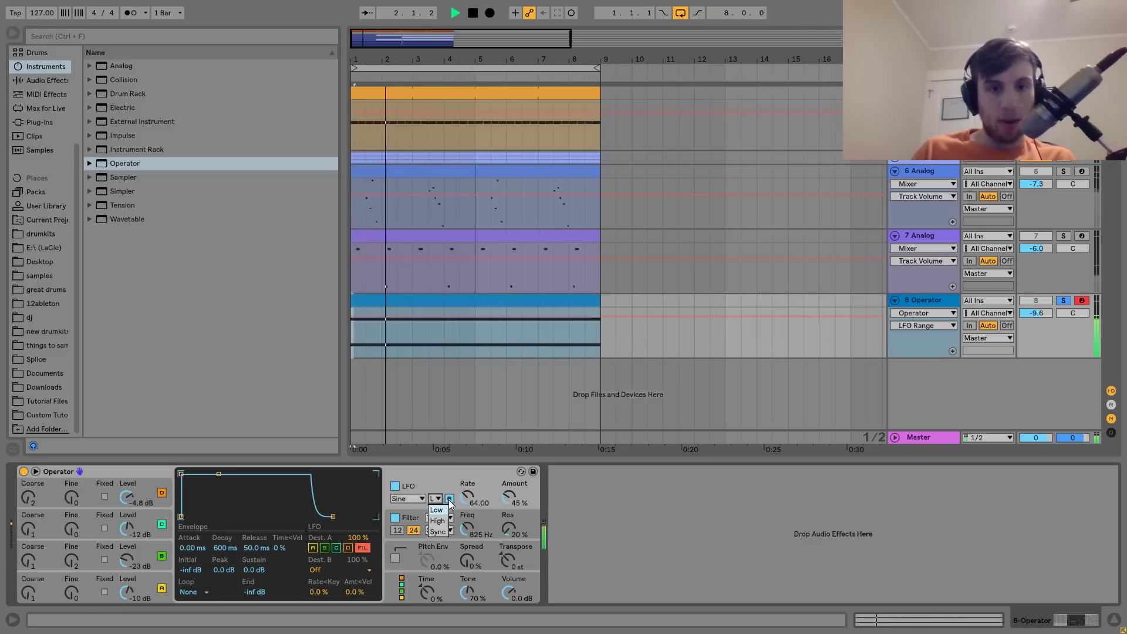
key(space)
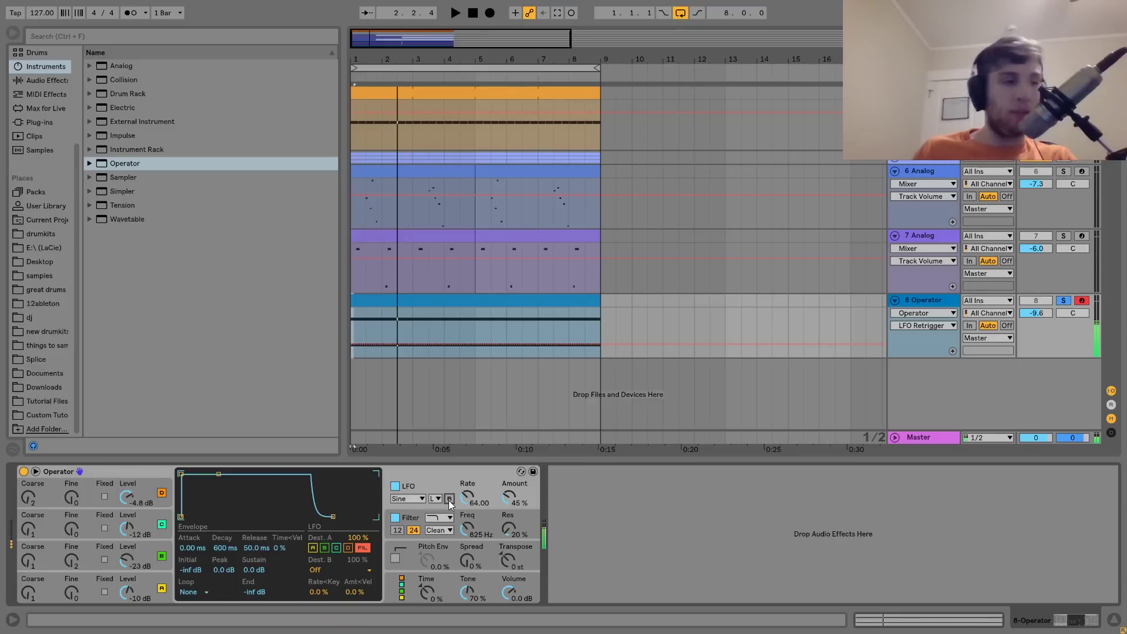
key(space)
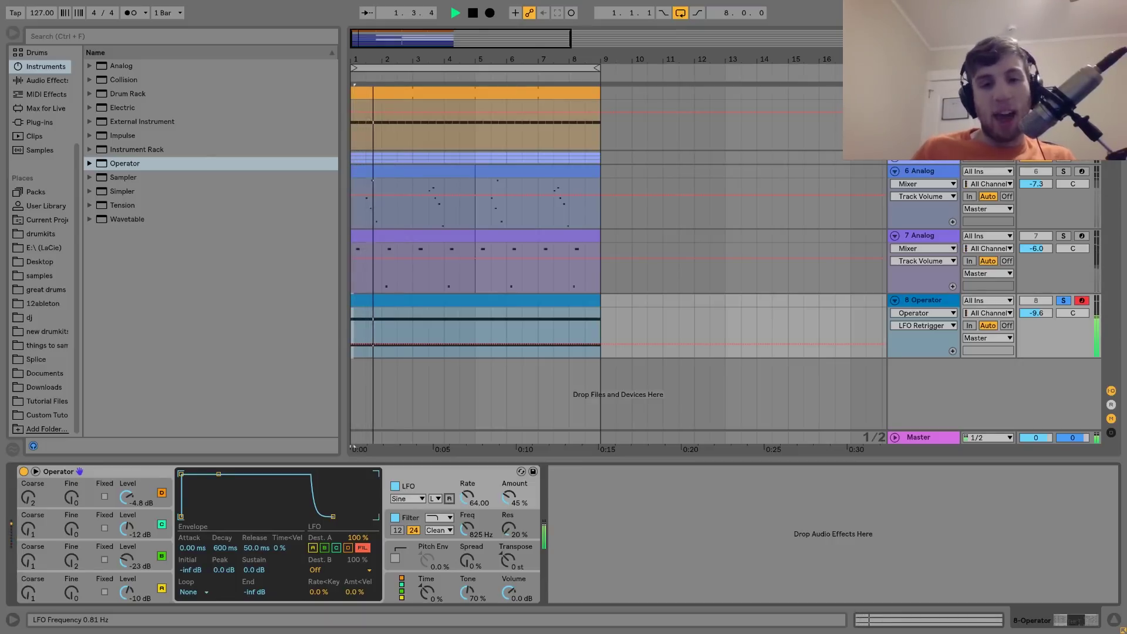
drag(467, 498, 467, 495)
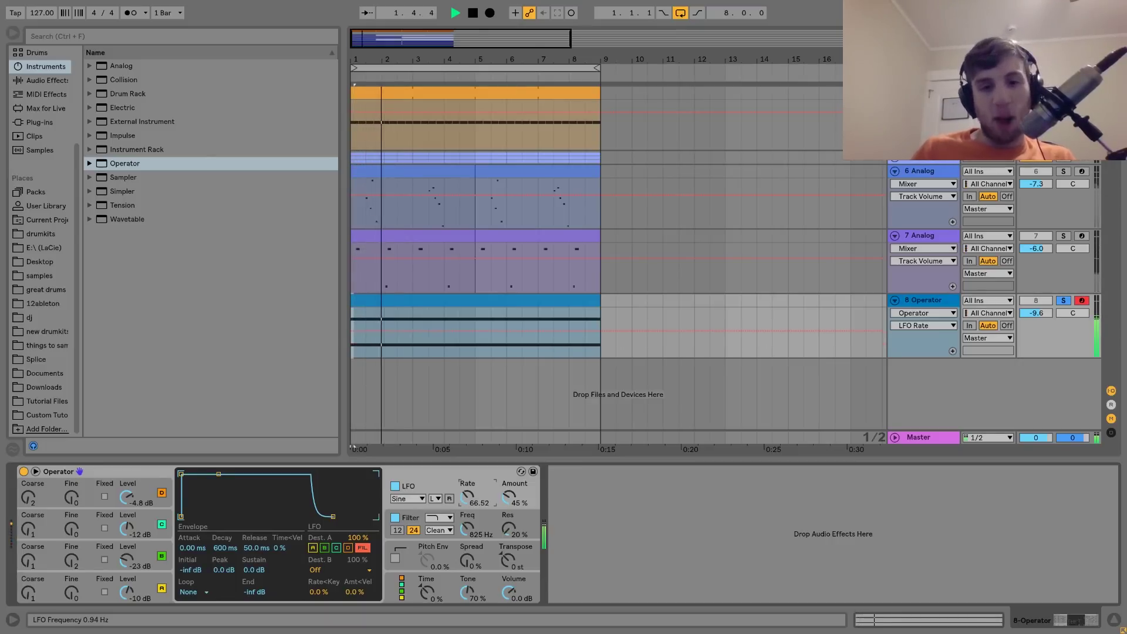
click(31, 594)
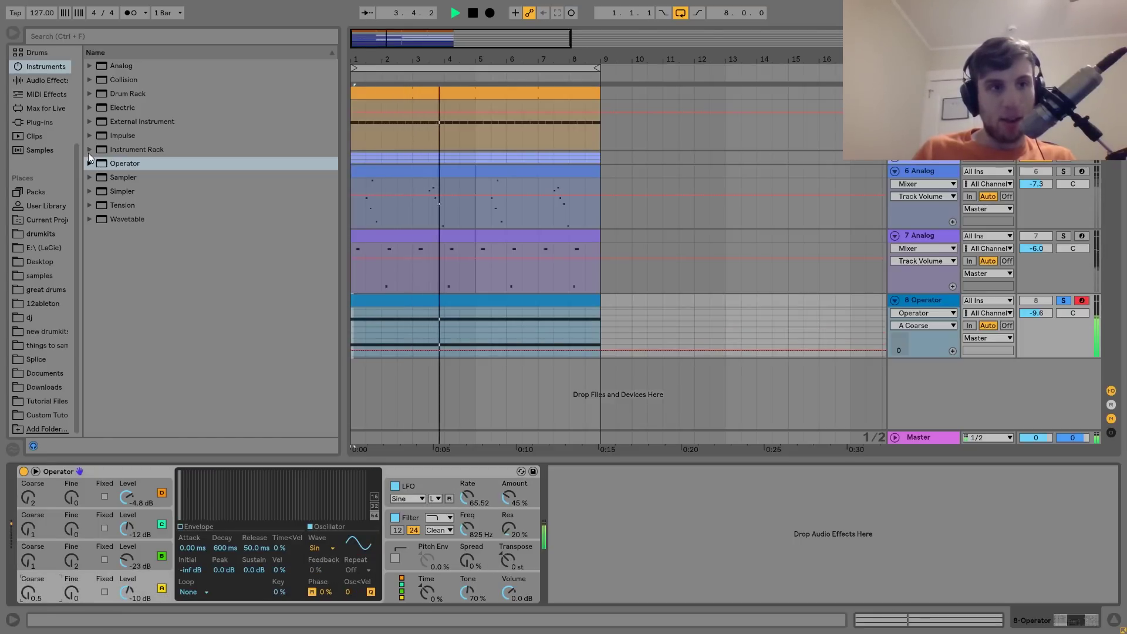
Add a Reverb after Operator with a decay time of 7.15 s and dry/wet at 48%
click(28, 78)
scroll(150, 270, down, 5)
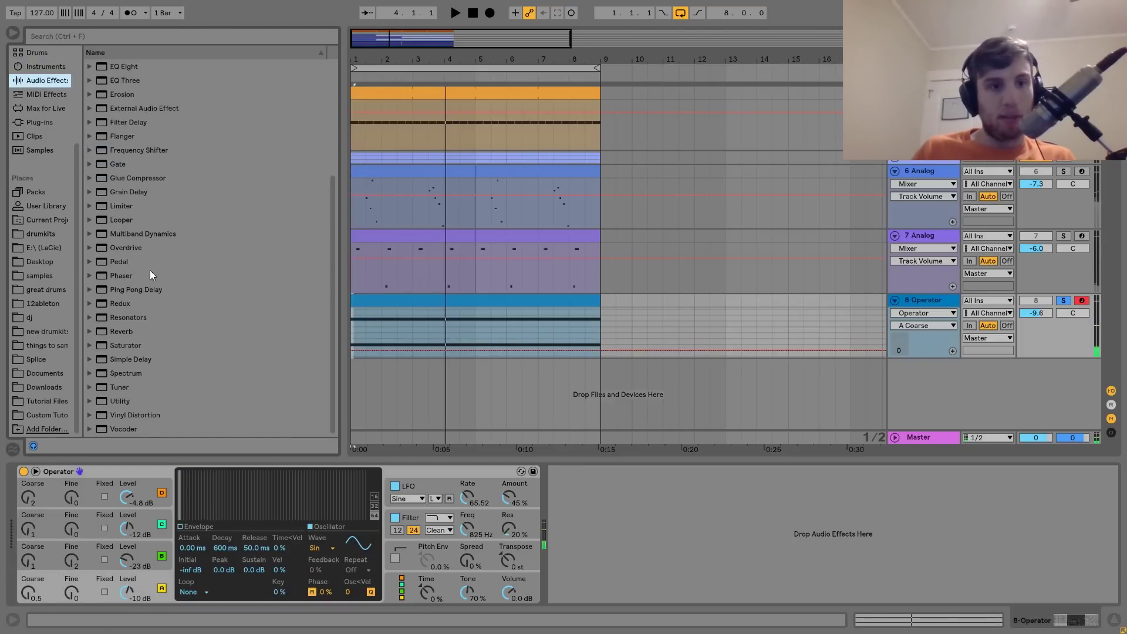
double_click(119, 332)
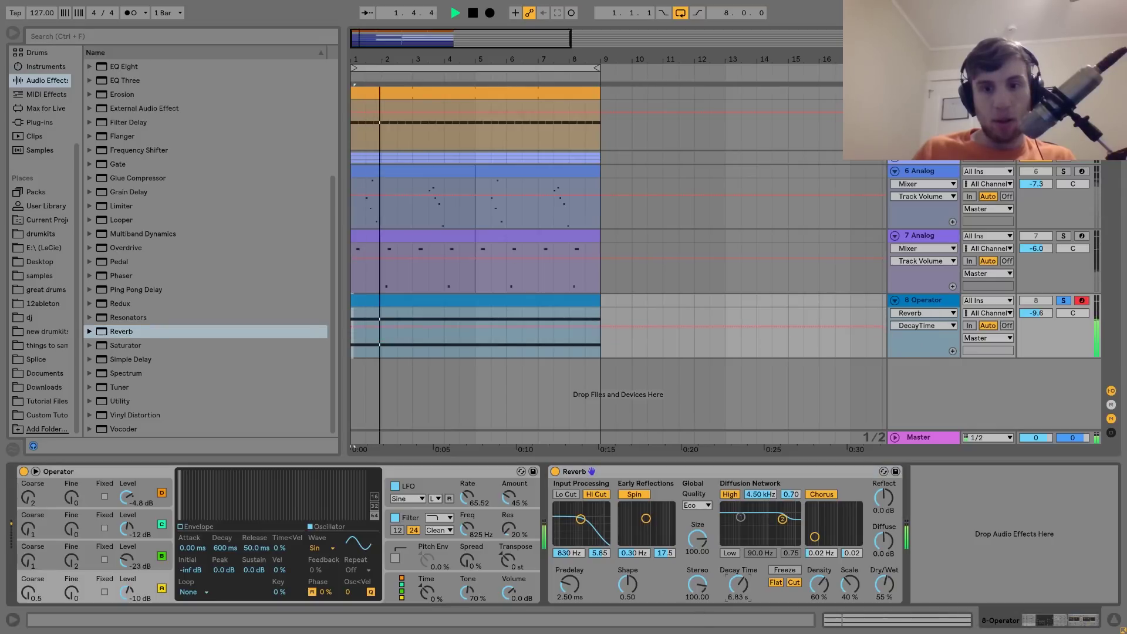
drag(738, 585, 739, 582)
drag(885, 585, 885, 585)
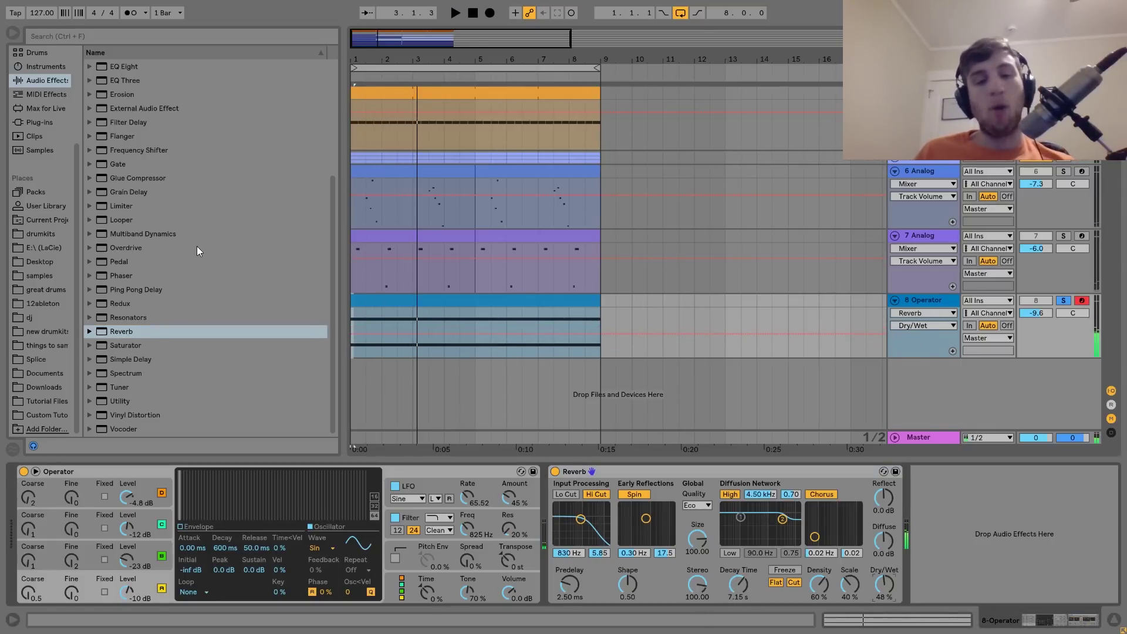
Add a Compressor after the Reverb on the Operator track and enable its sidechain
scroll(196, 246, up, 4)
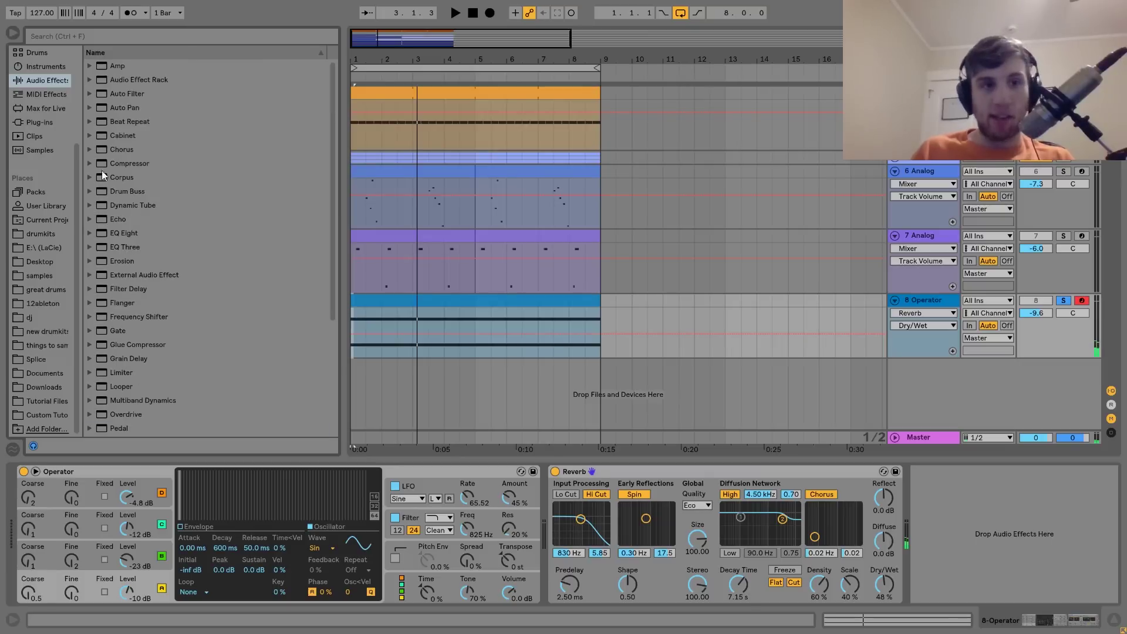
key(space)
drag(130, 163, 888, 493)
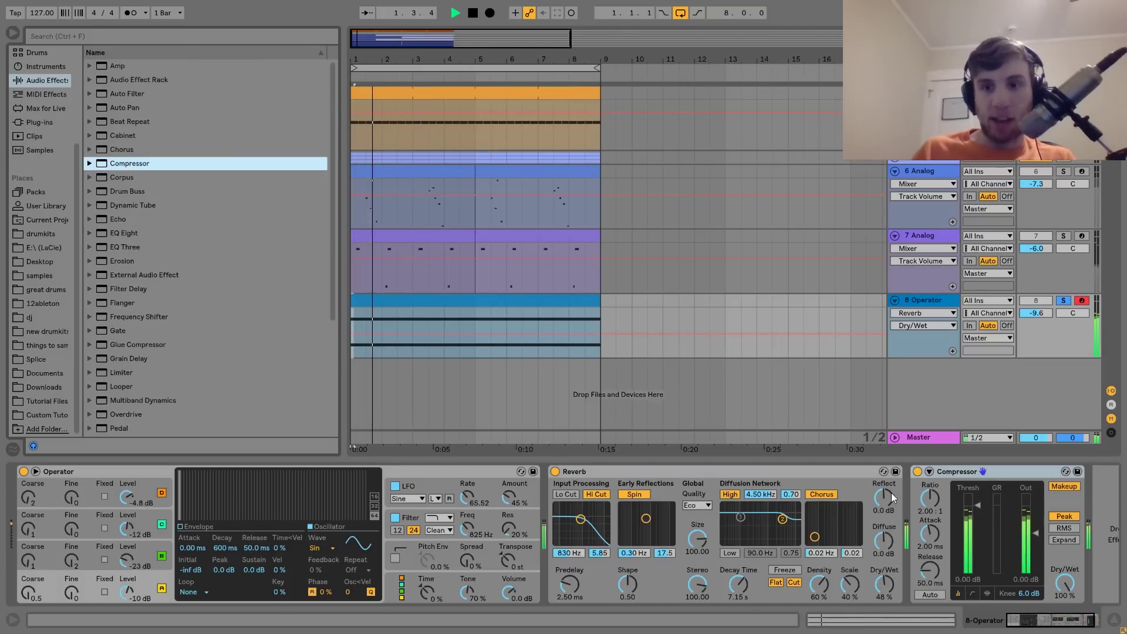
key(space)
click(929, 471)
click(942, 486)
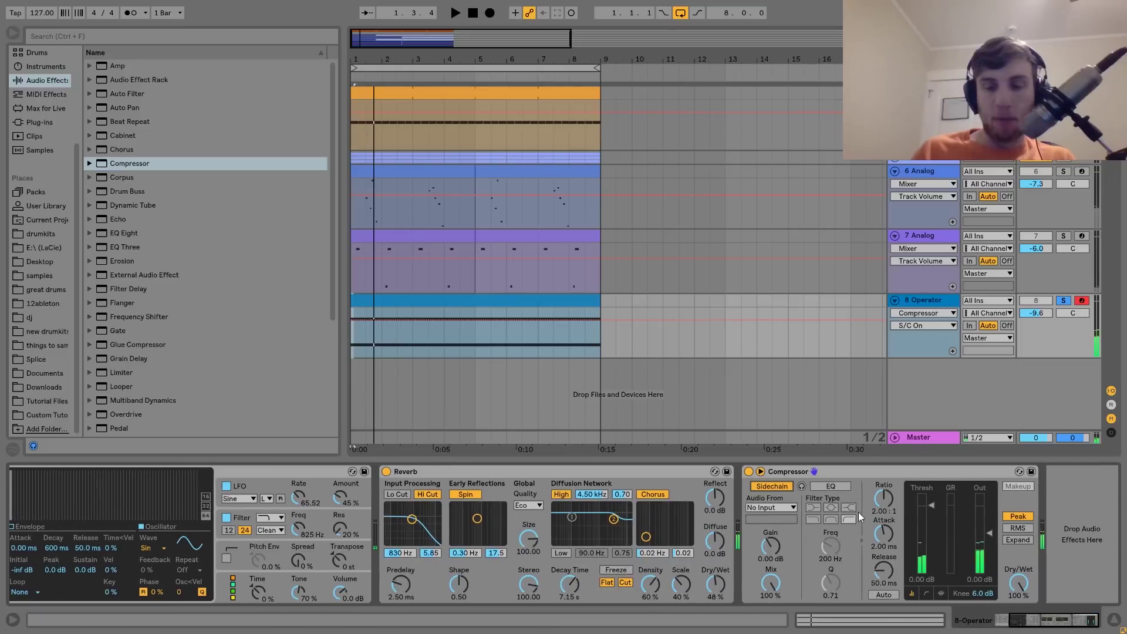
Set the sidechain source to 1-Kick and lower the Compressor threshold to -44.1 dB during playback
click(770, 507)
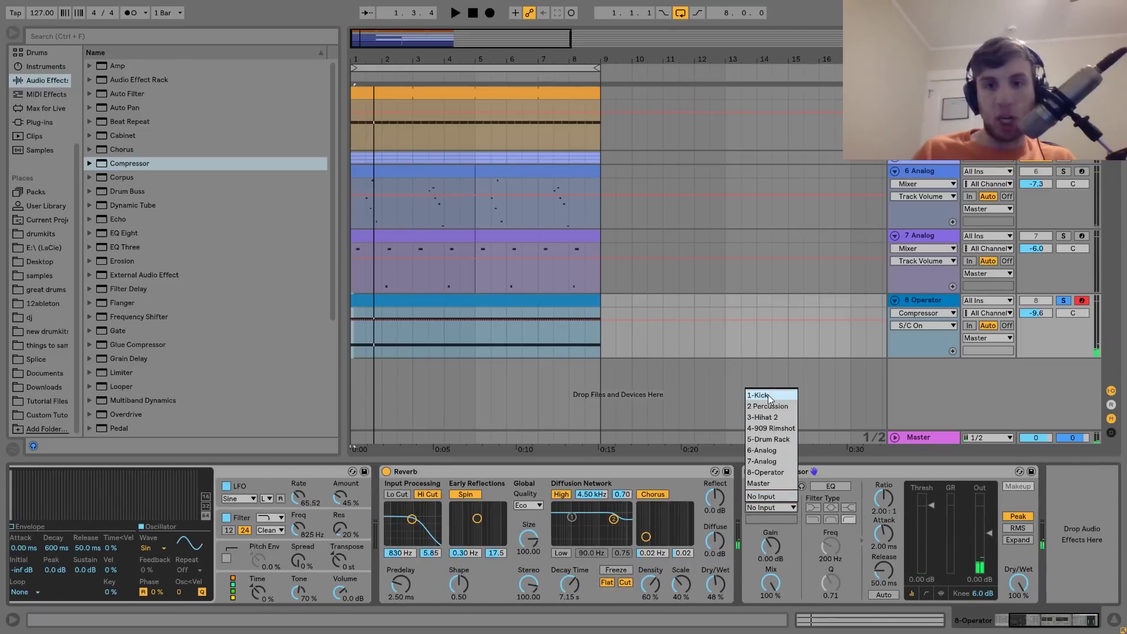
click(768, 395)
click(782, 520)
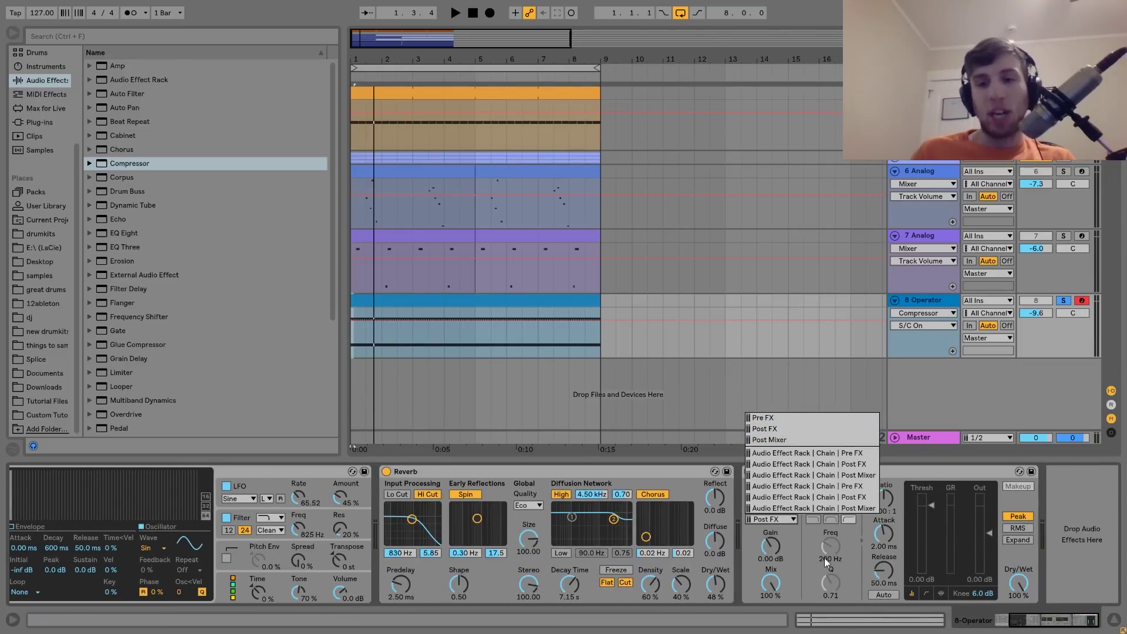
click(919, 550)
key(space)
drag(930, 506, 925, 564)
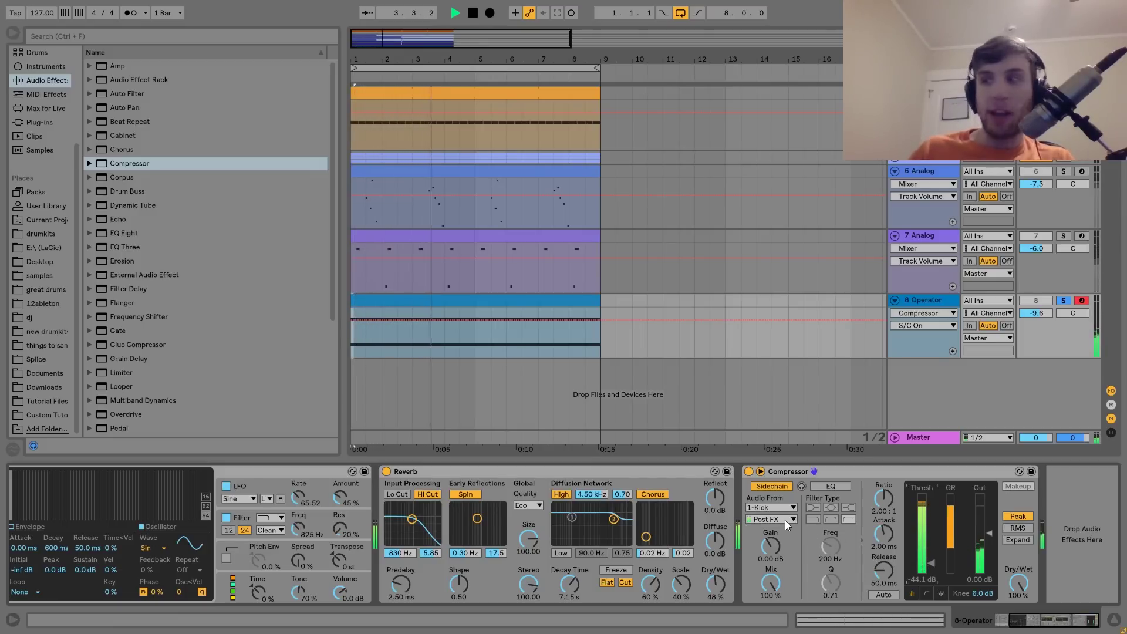
key(space)
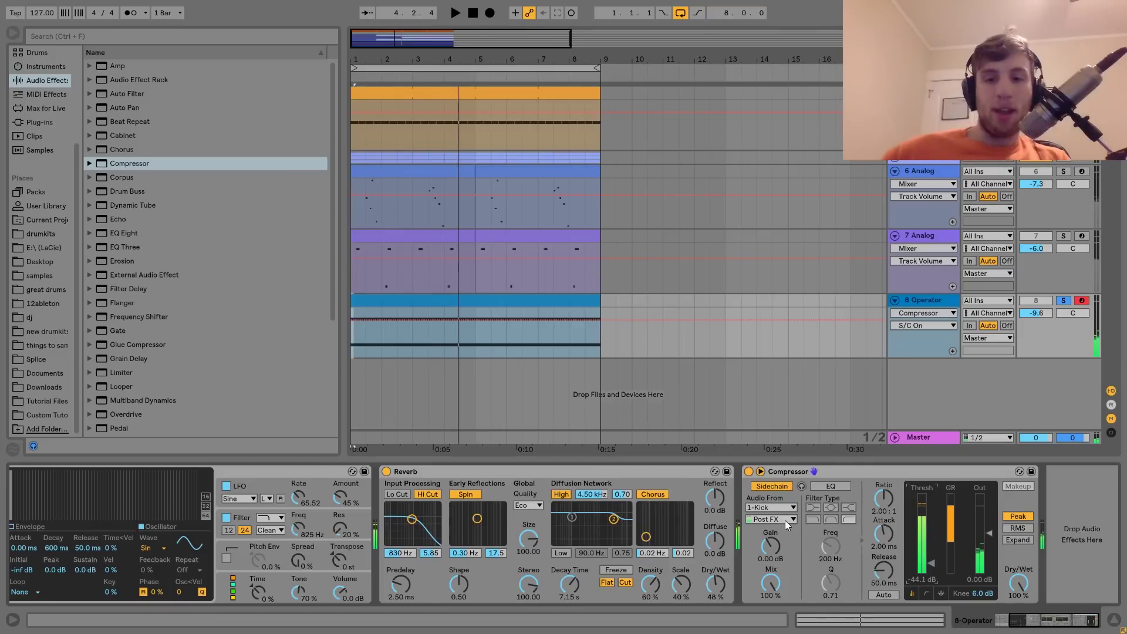
Switch the kick sidechain signal to Pre FX and raise the Compressor threshold to -20.1 dB
click(784, 520)
click(773, 417)
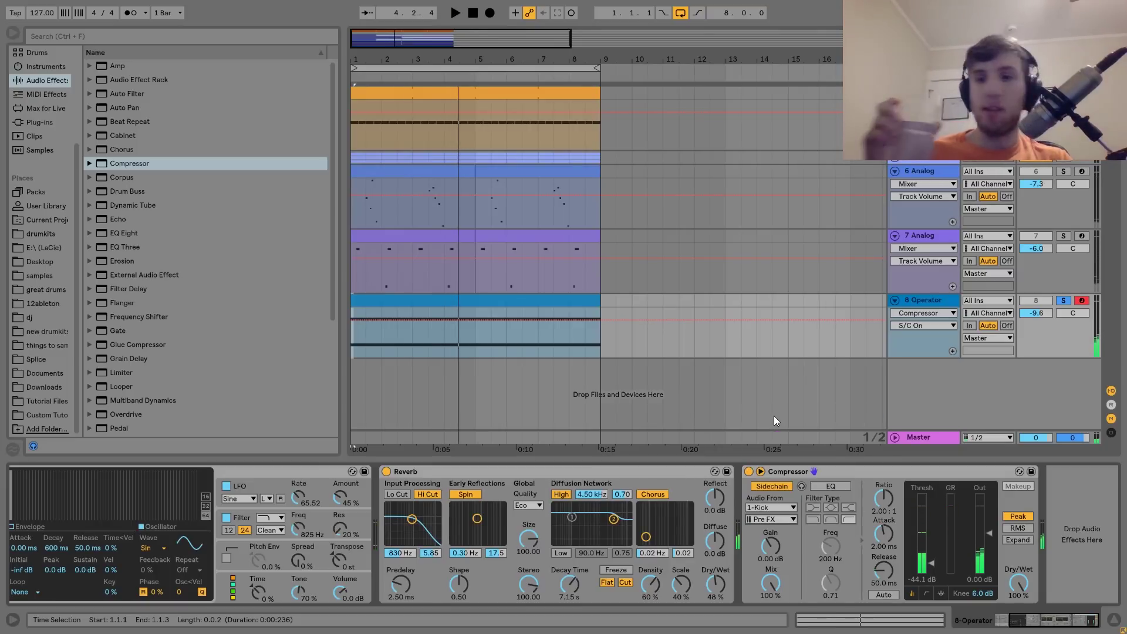
key(space)
drag(931, 563, 931, 544)
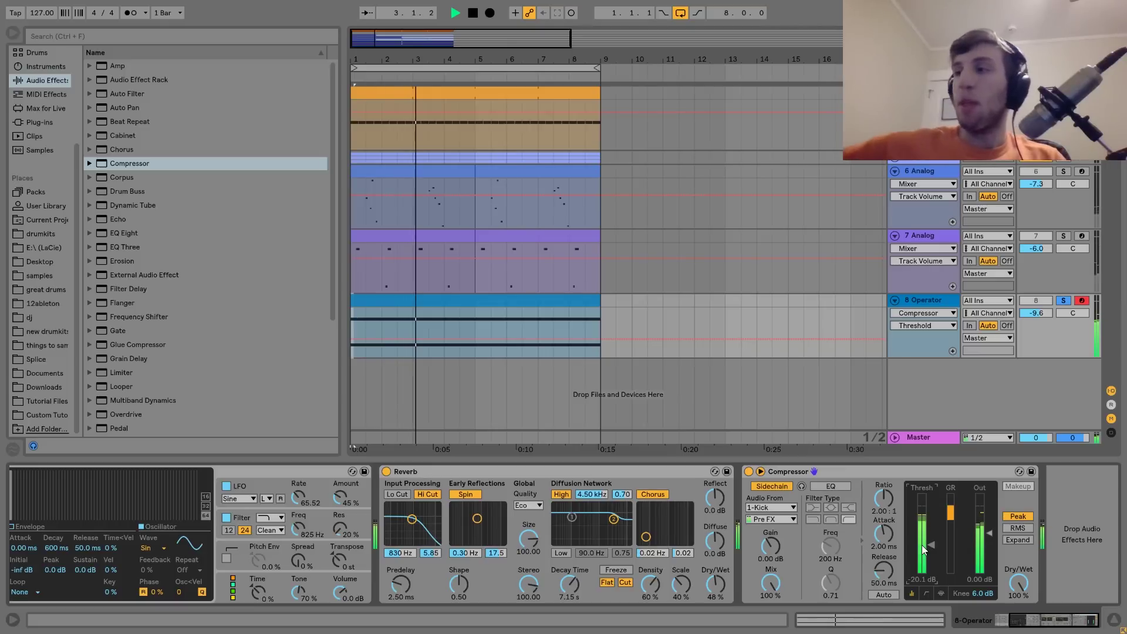
key(space)
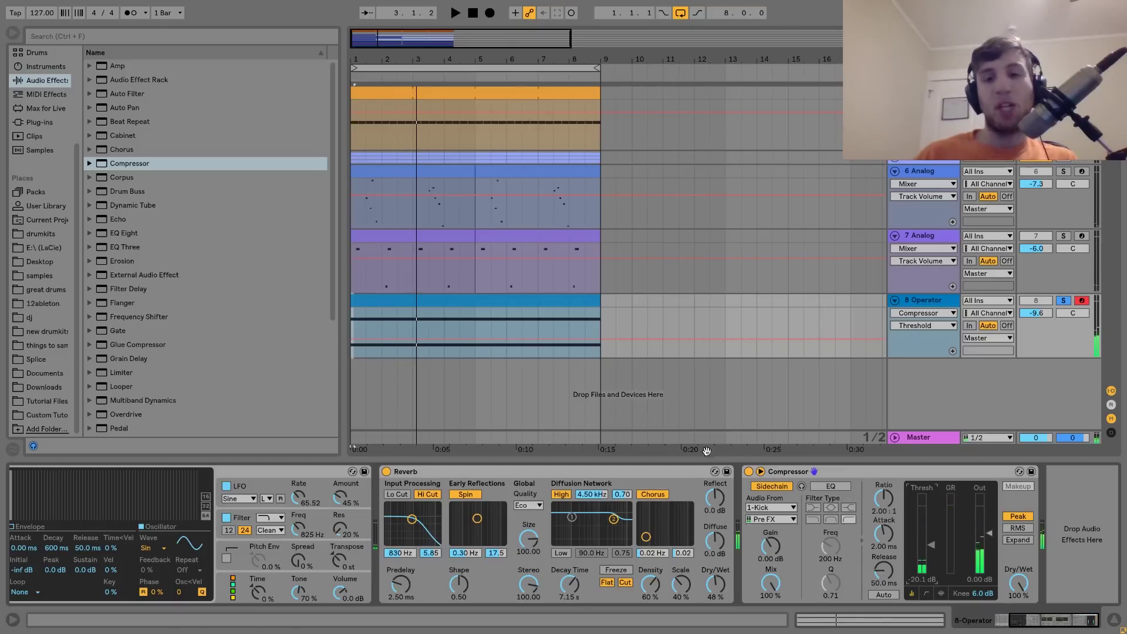
Audition the first chain of the 1-Kick track's effect rack soloed during playback, and unsolo it
click(1070, 108)
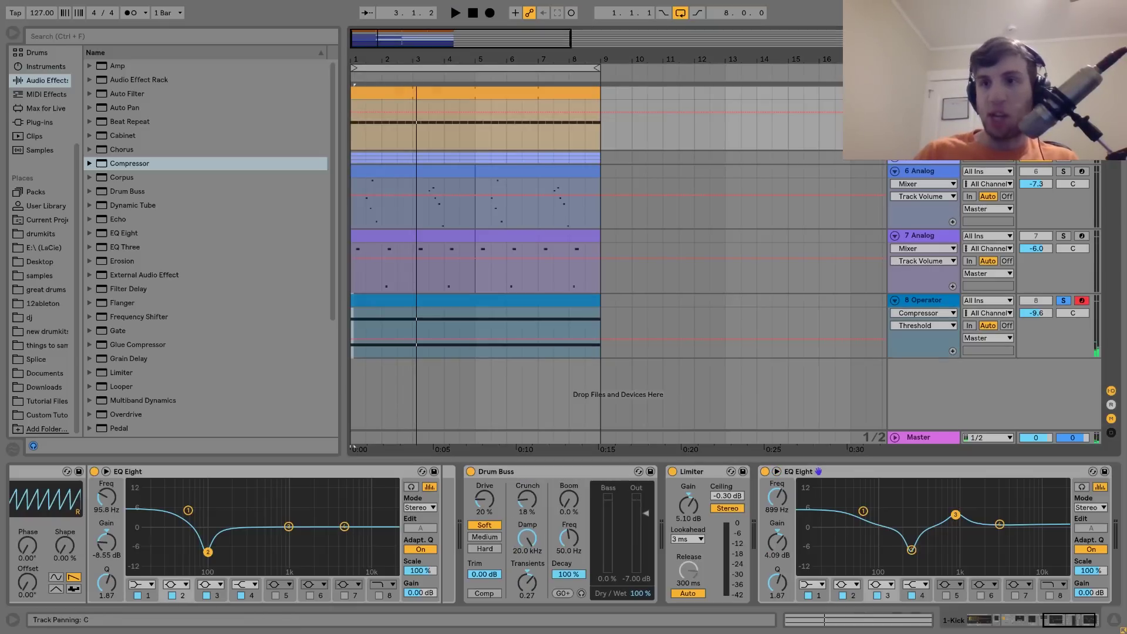
scroll(460, 541, left, 10)
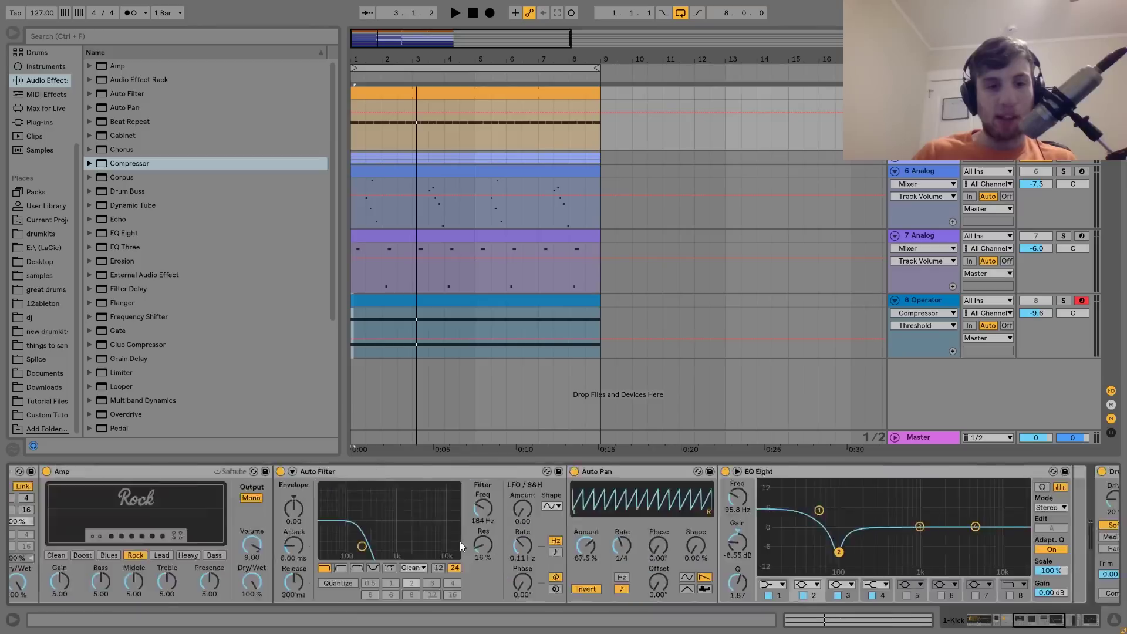
click(134, 507)
key(space)
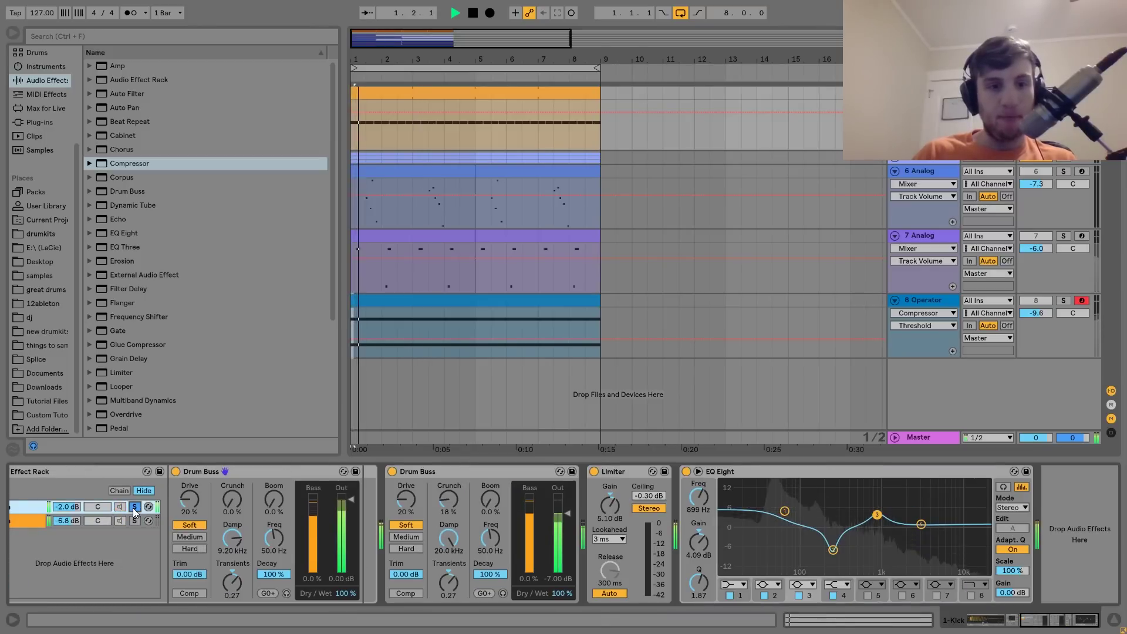
click(134, 506)
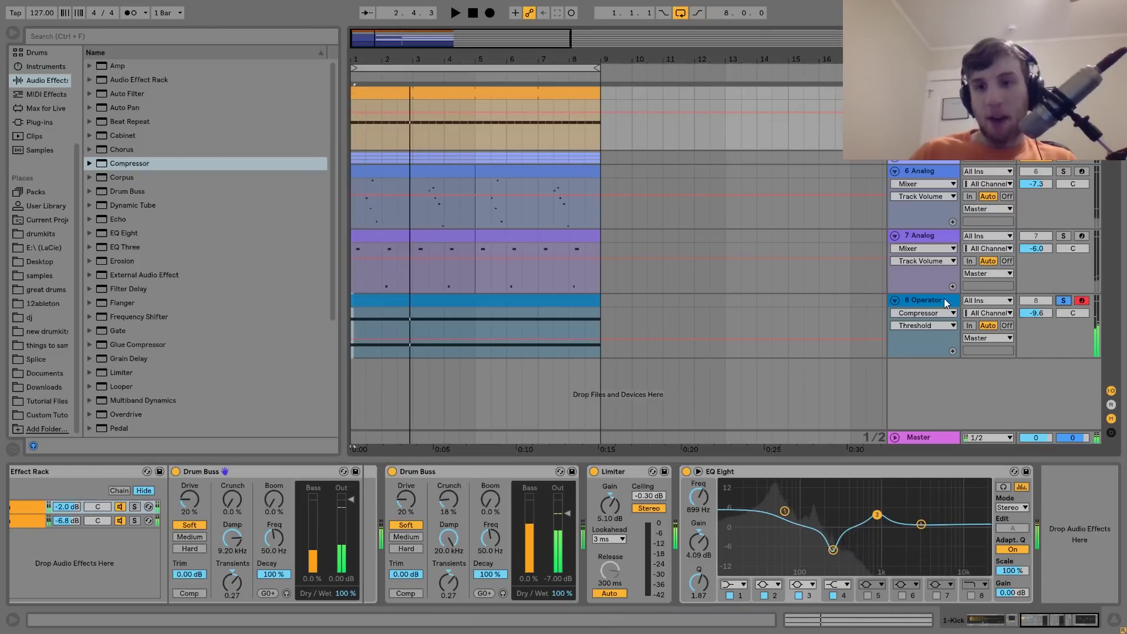
Lower the Operator track volume to -10.5 dB and add an Auto Filter in high-pass mode after its Compressor
click(1063, 301)
click(1063, 301)
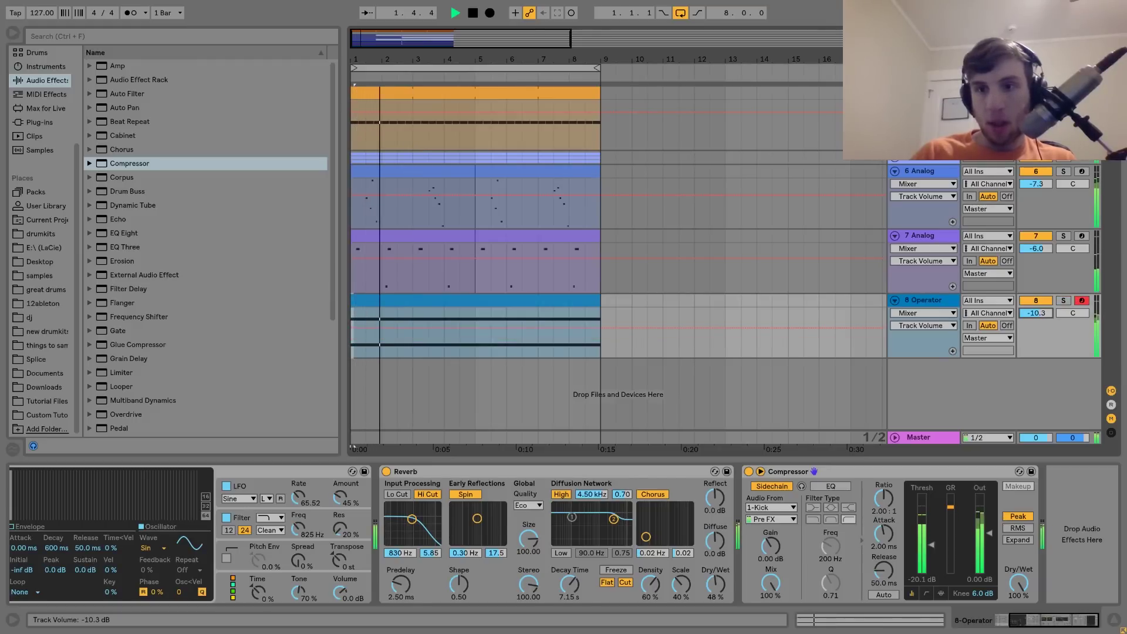
double_click(127, 93)
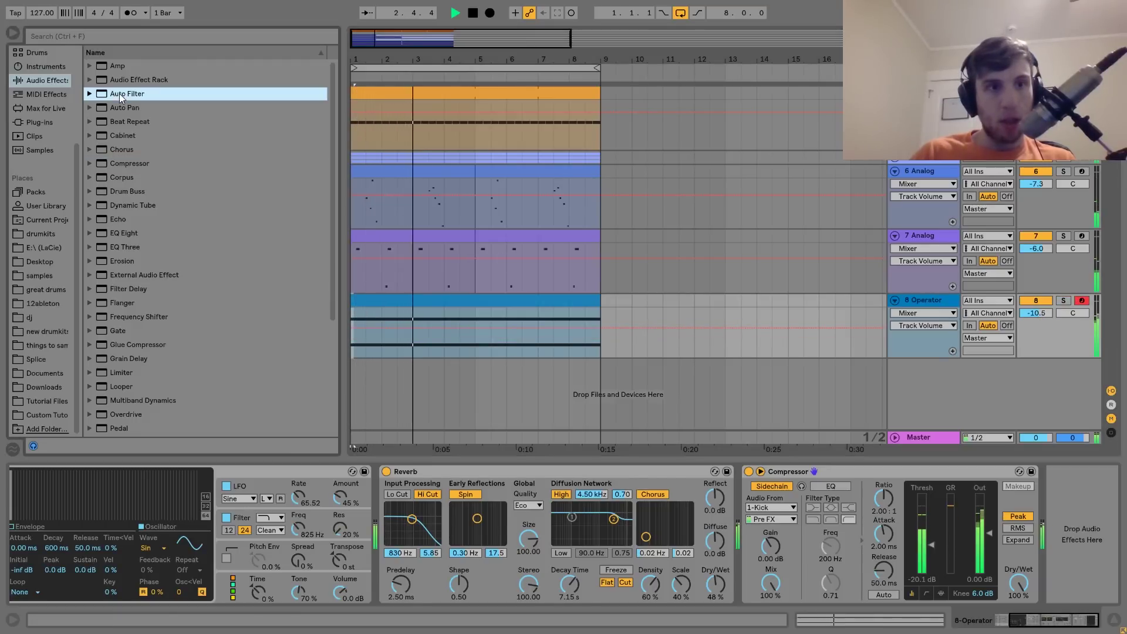
click(904, 567)
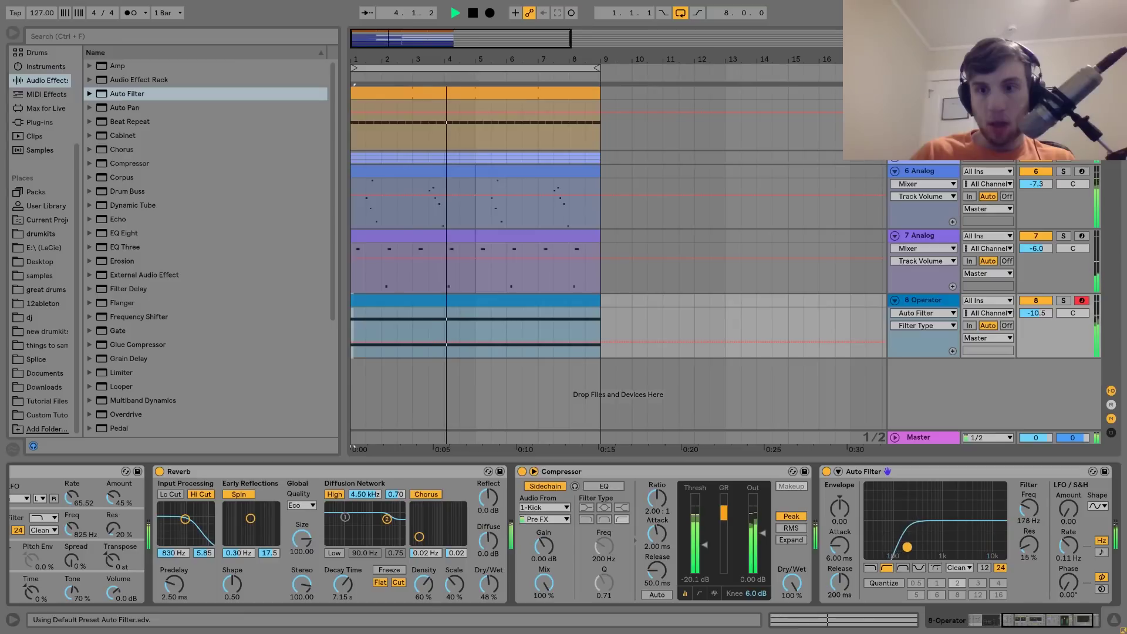
Solo the Operator track and raise Operator's filter frequency to 18.5 kHz
scroll(911, 547, left, 5)
click(1063, 300)
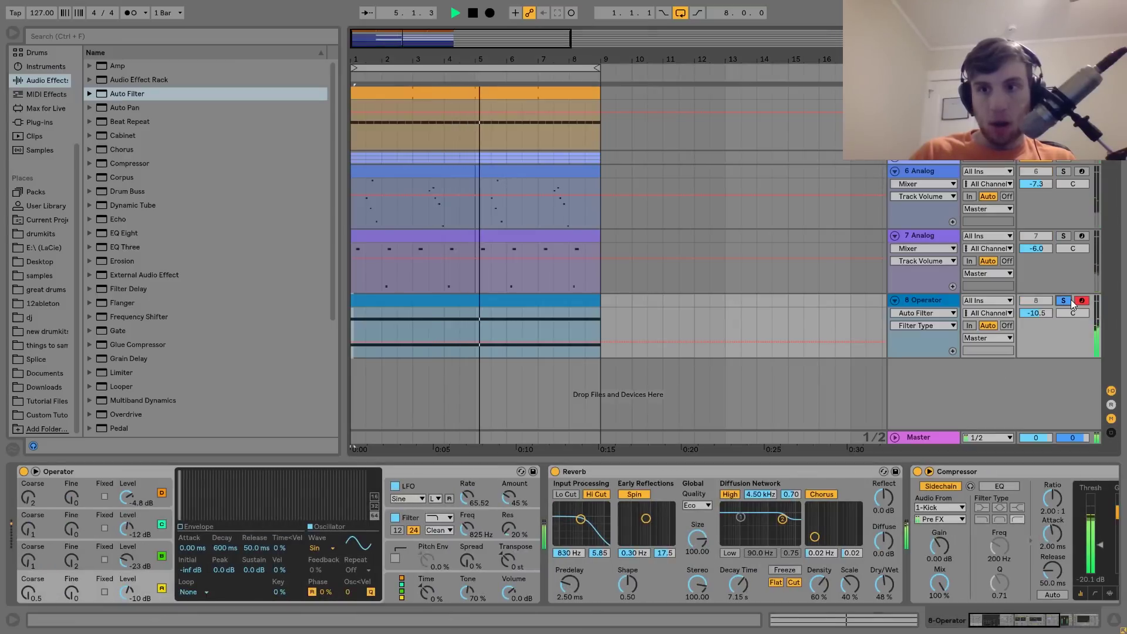
key(space)
drag(468, 528, 467, 476)
key(space)
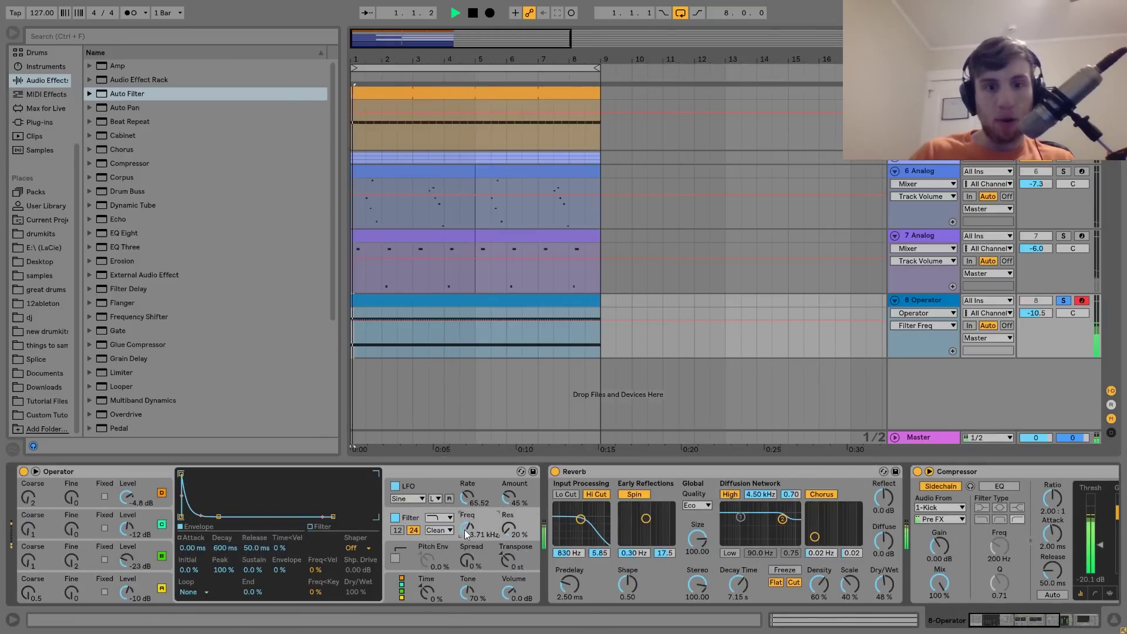
Set the Auto Filter cutoff to 706 Hz with 9.3% resonance, and lower the unsoloed Operator track to -15.4 dB
scroll(717, 541, right, 5)
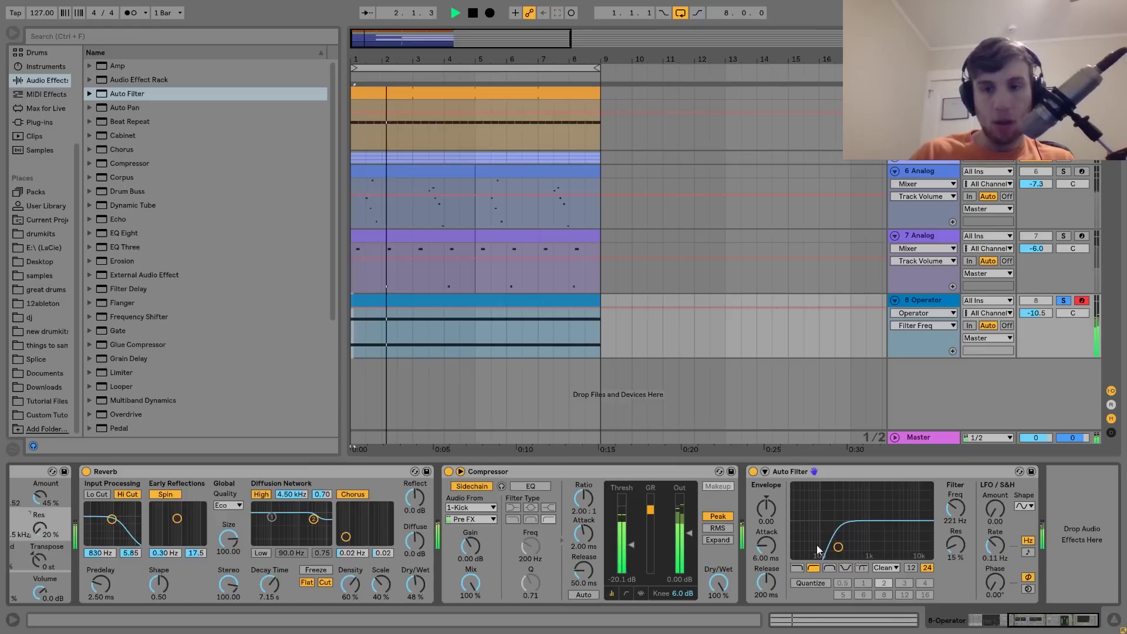
click(1063, 301)
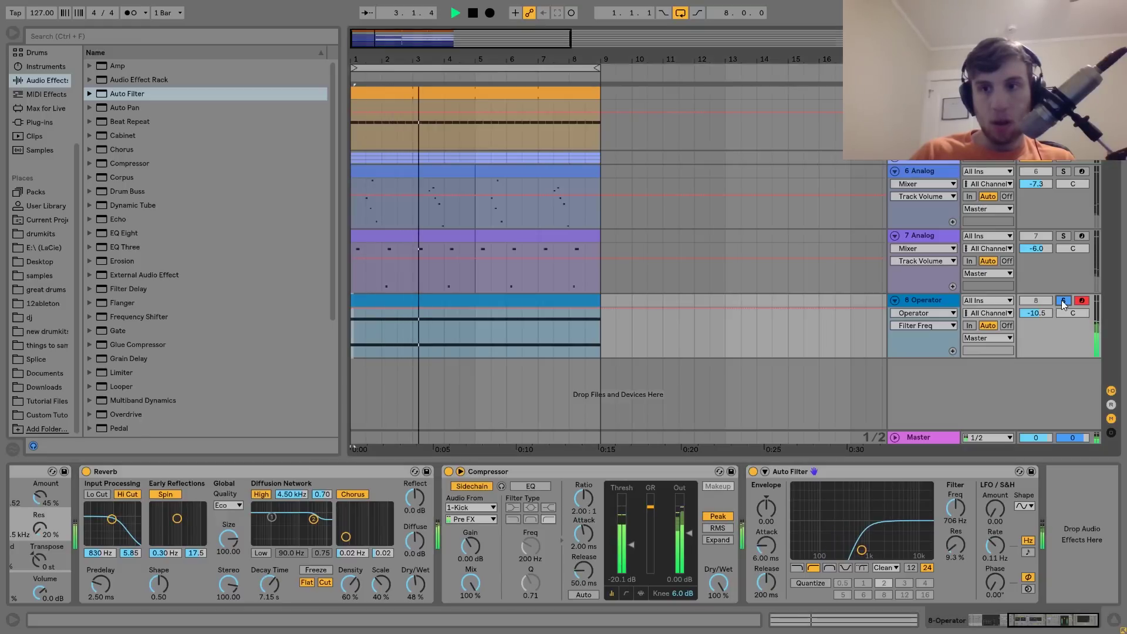
drag(1037, 312, 1038, 327)
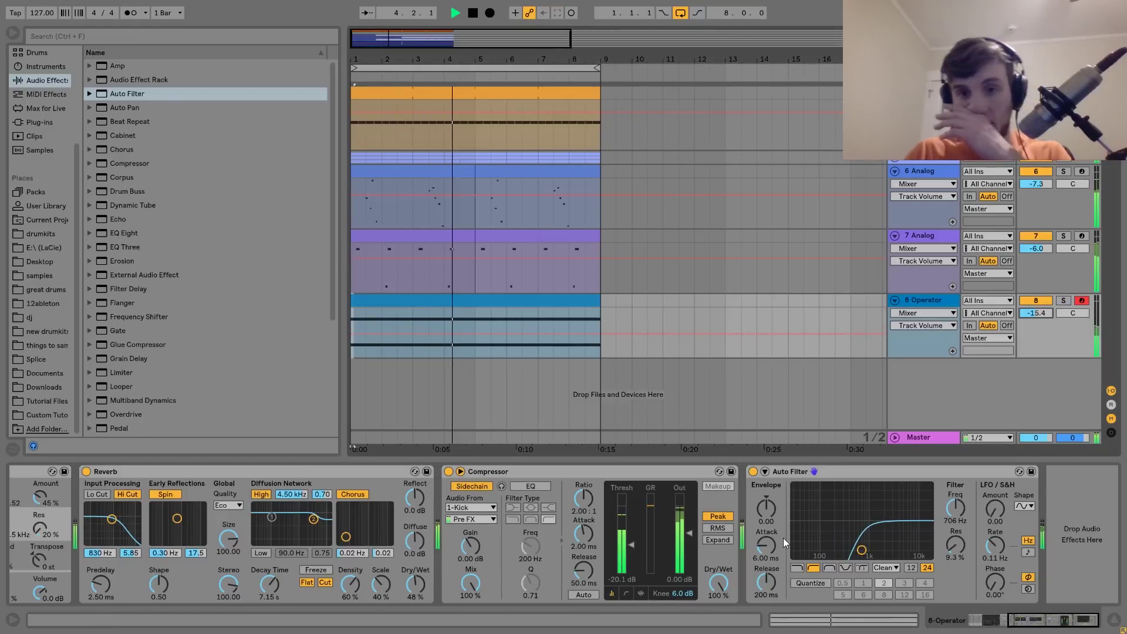
Add a copy of a held note to the Operator clip, transpose it up to F4, and play the chord back
scroll(783, 538, left, 5)
key(space)
double_click(500, 301)
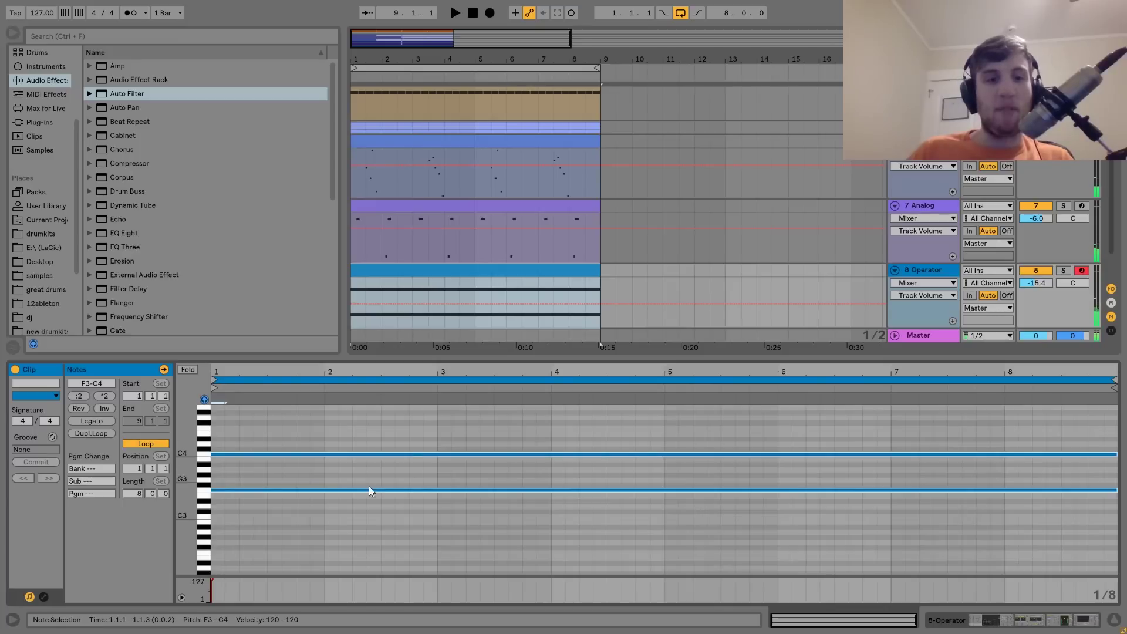
click(271, 471)
drag(269, 487, 269, 473)
key(Up)
key(Up)
key(Up)
key(Up)
key(Up)
key(Up)
key(Up)
key(Up)
key(Up)
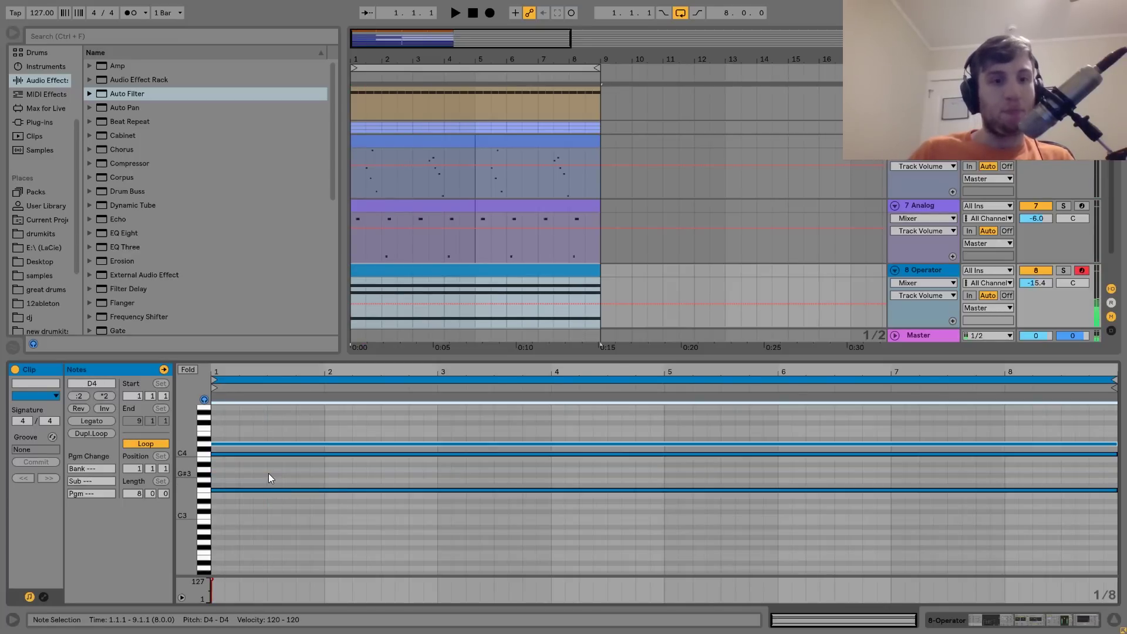
key(space)
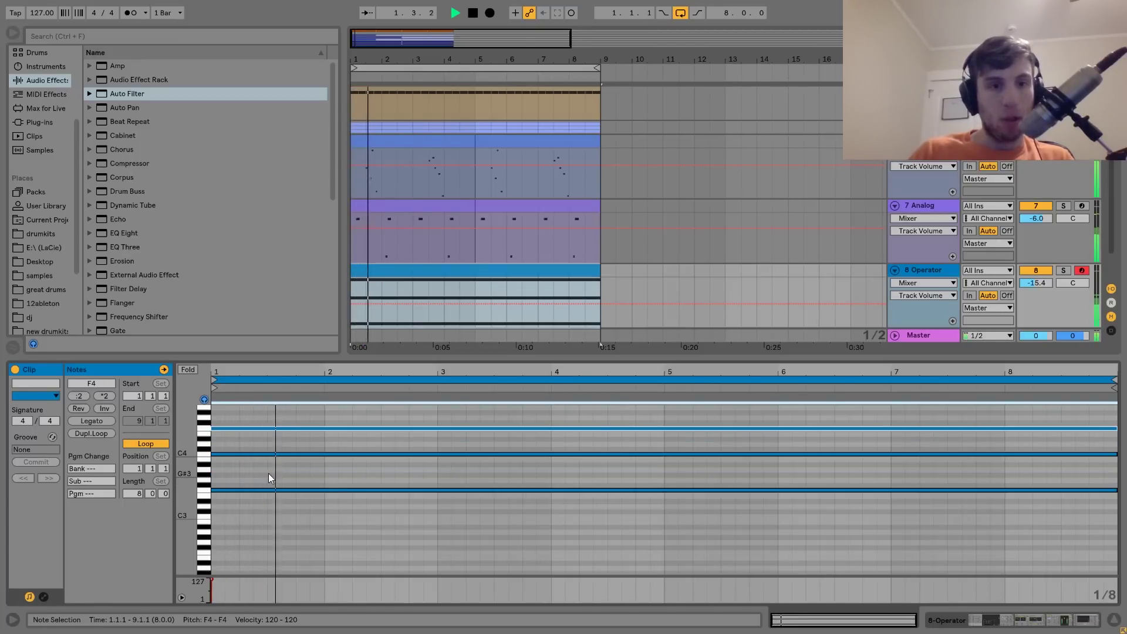
Copy held notes upward in the Operator clip to add a G5 and a G#5
key(space)
drag(250, 430, 241, 470)
key(shift+Up)
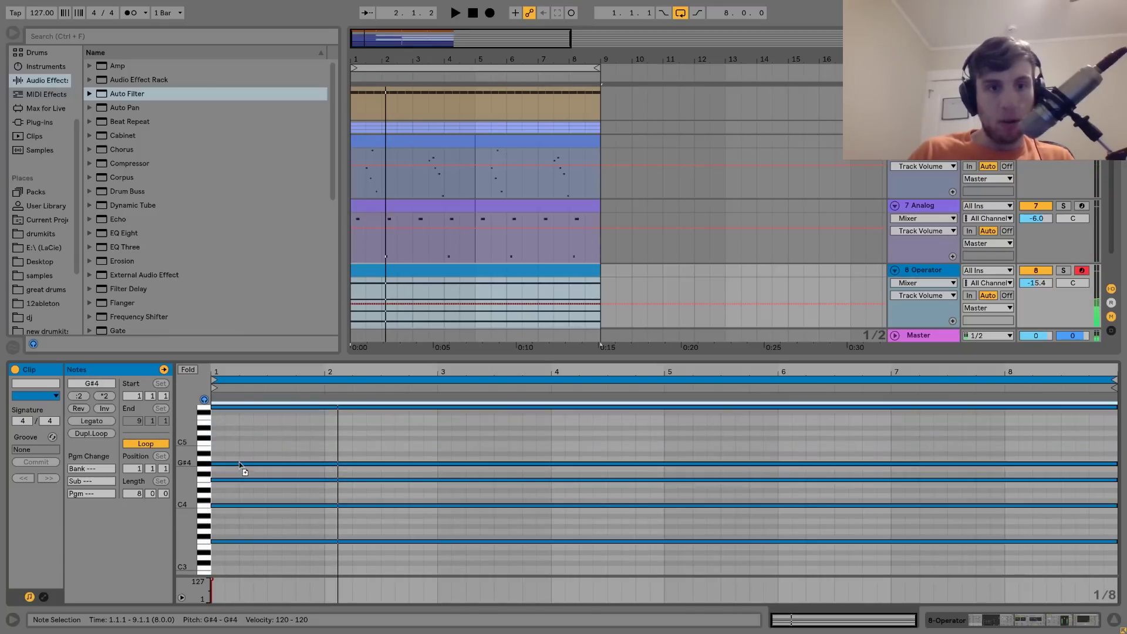
key(shift+Up)
key(space)
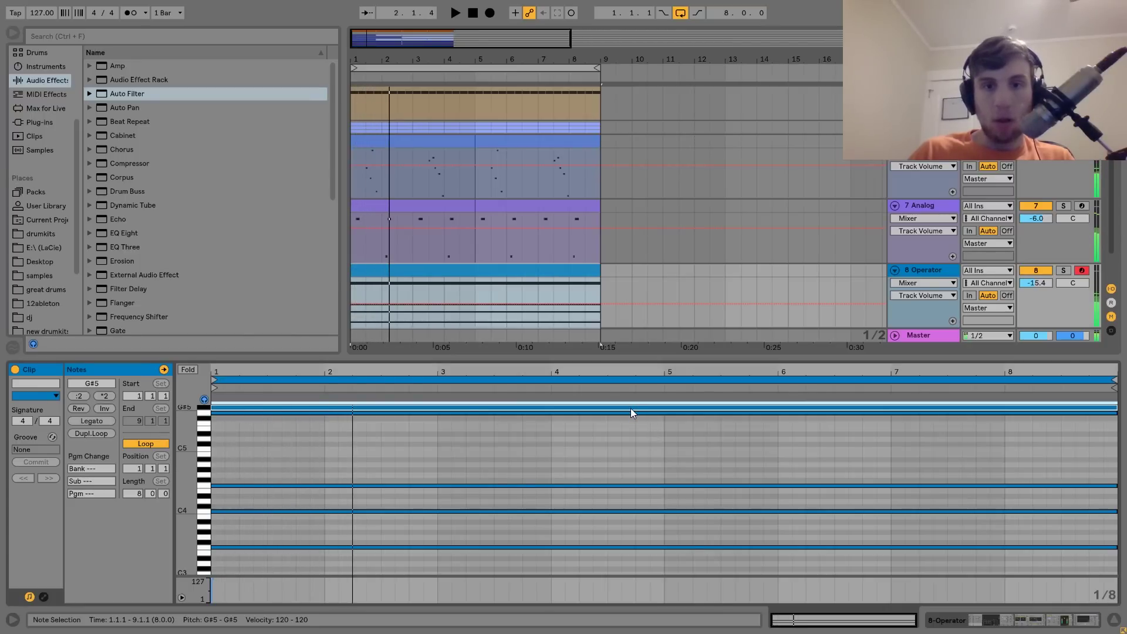
Transpose the added G#5 note down to C5 while the loop plays
key(shift+Down)
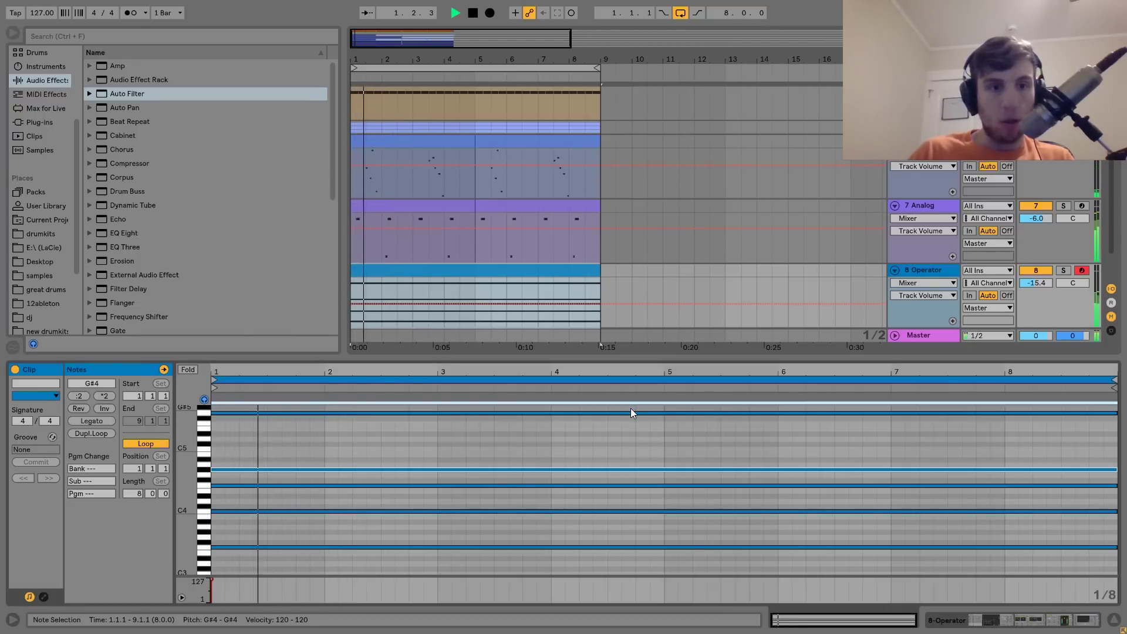
key(Up)
key(Up)
key(Up)
key(Up)
key(Up)
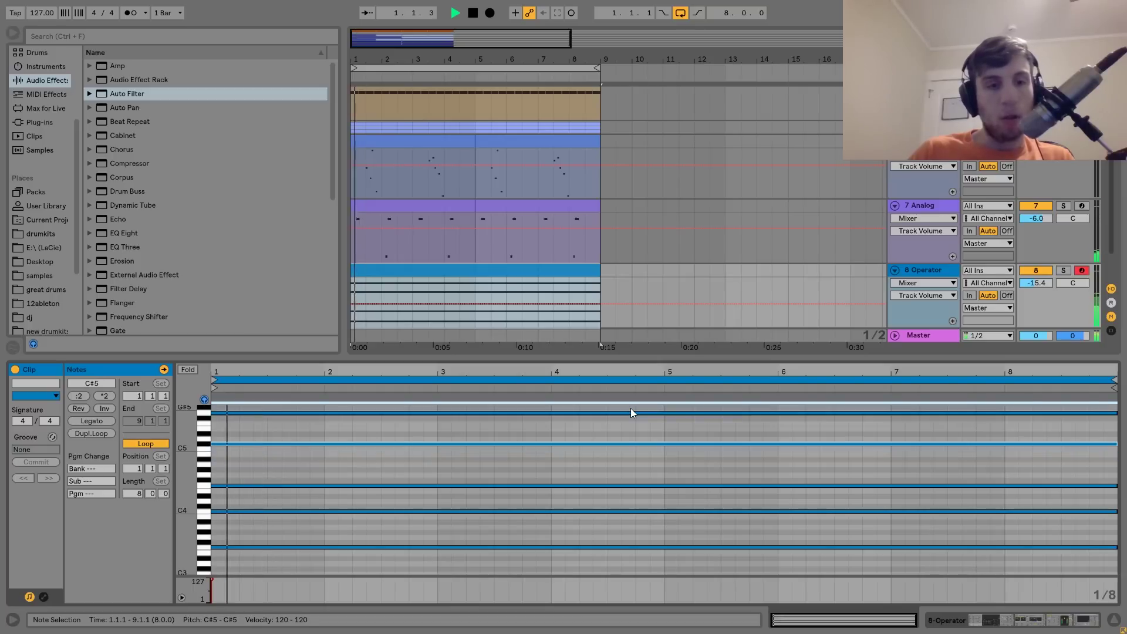
key(Down)
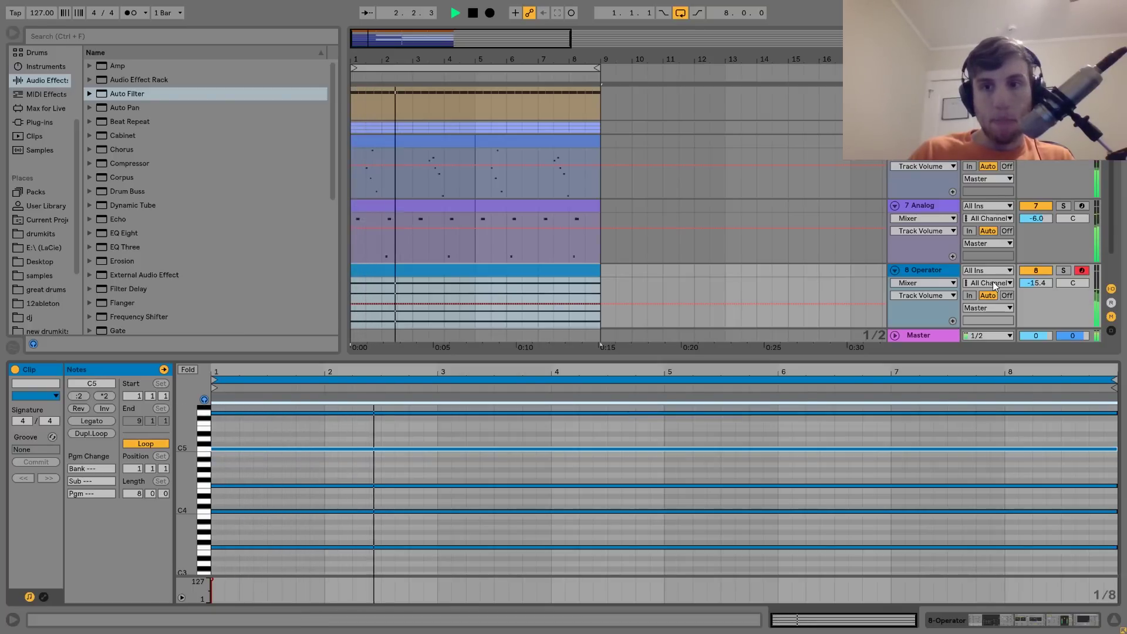
Solo the Operator track at -11.0 dB and copy the clip's G5 note down to G#4
click(1063, 270)
drag(1044, 284, 1044, 270)
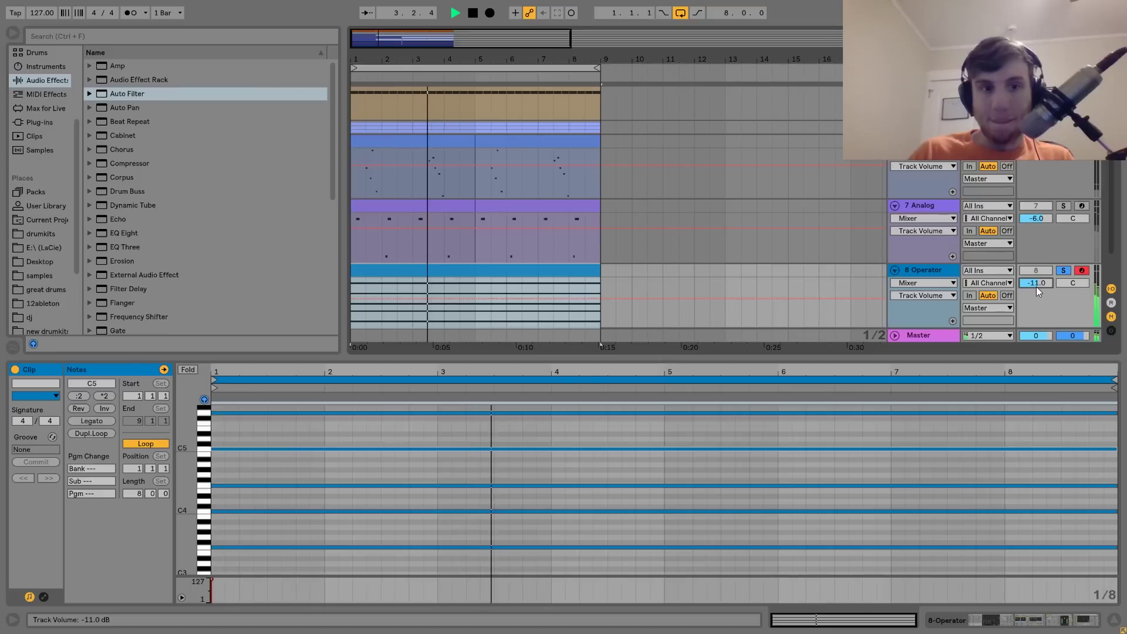
click(512, 412)
key(space)
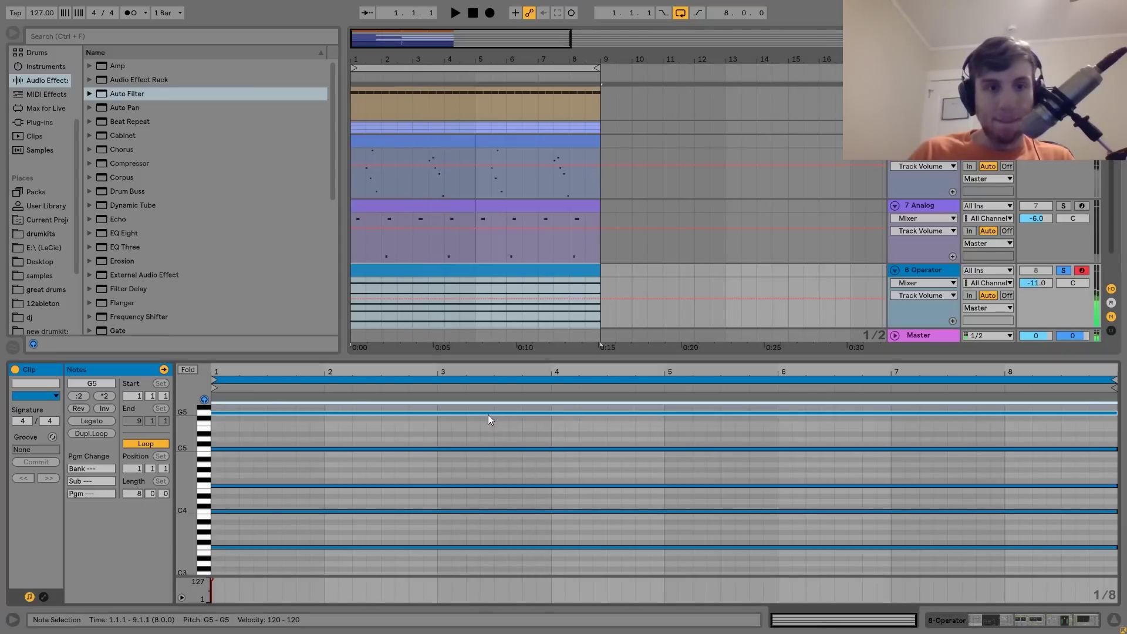
drag(488, 415, 486, 471)
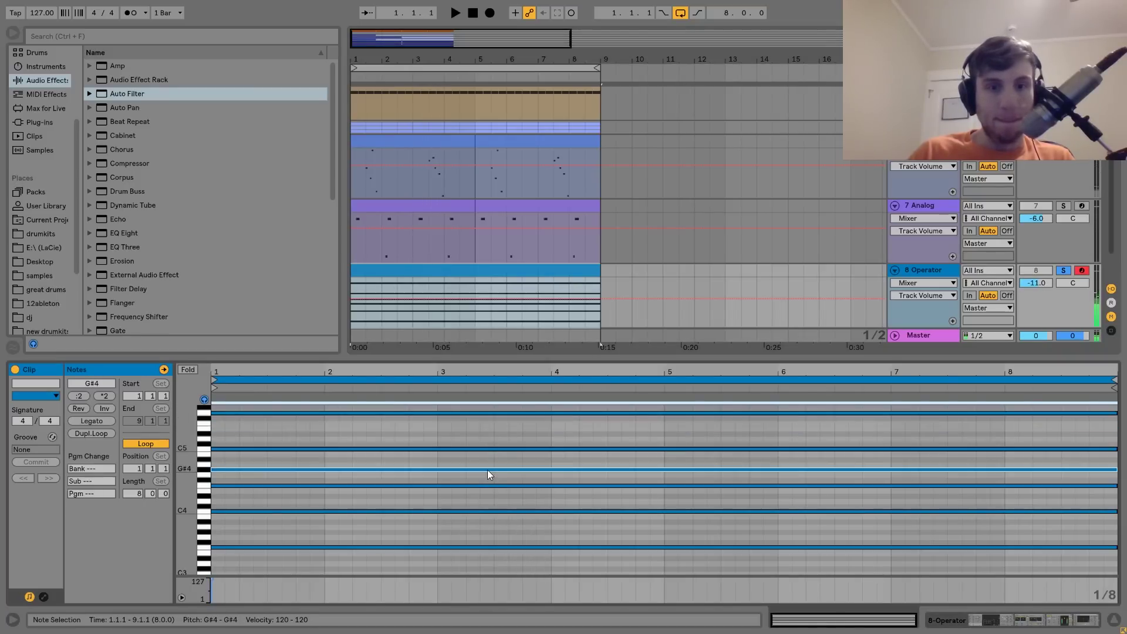
key(space)
Set Operator's number of voices to 20 in its global settings
key(shift+Tab)
key(space)
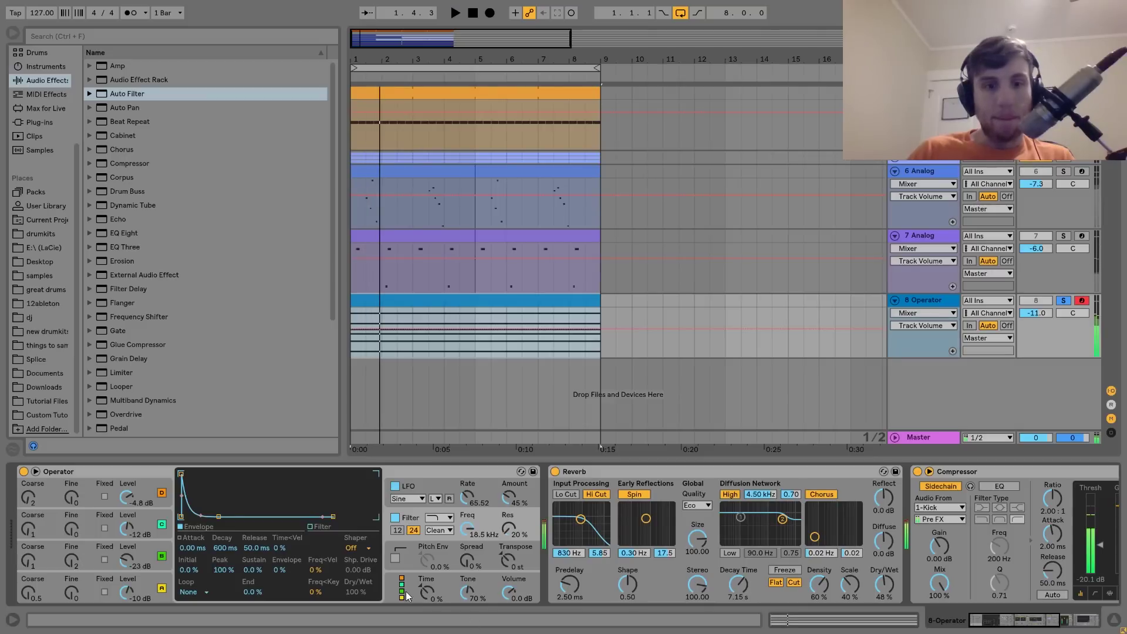
click(392, 580)
click(189, 591)
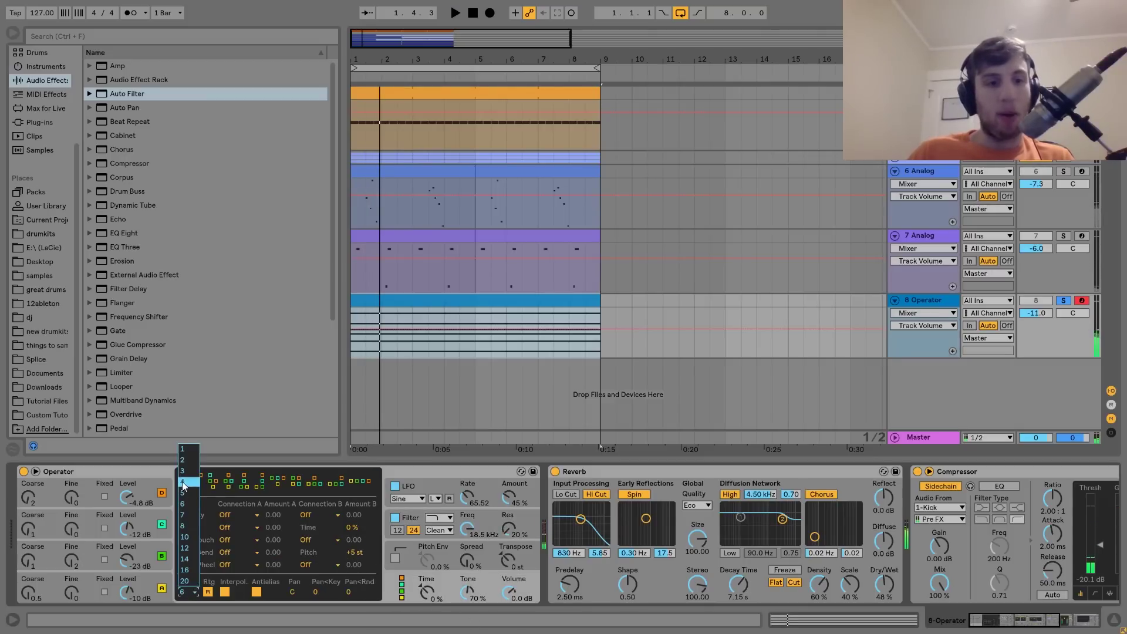
click(187, 585)
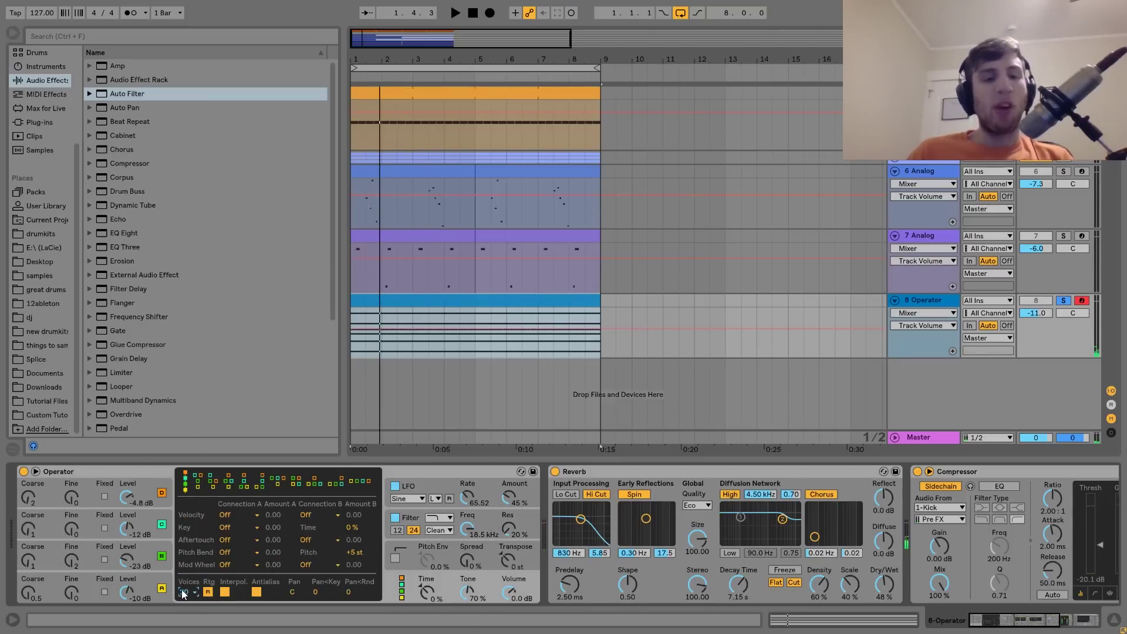
Review the stacked held notes in the Operator clip and return to the track's devices
double_click(534, 301)
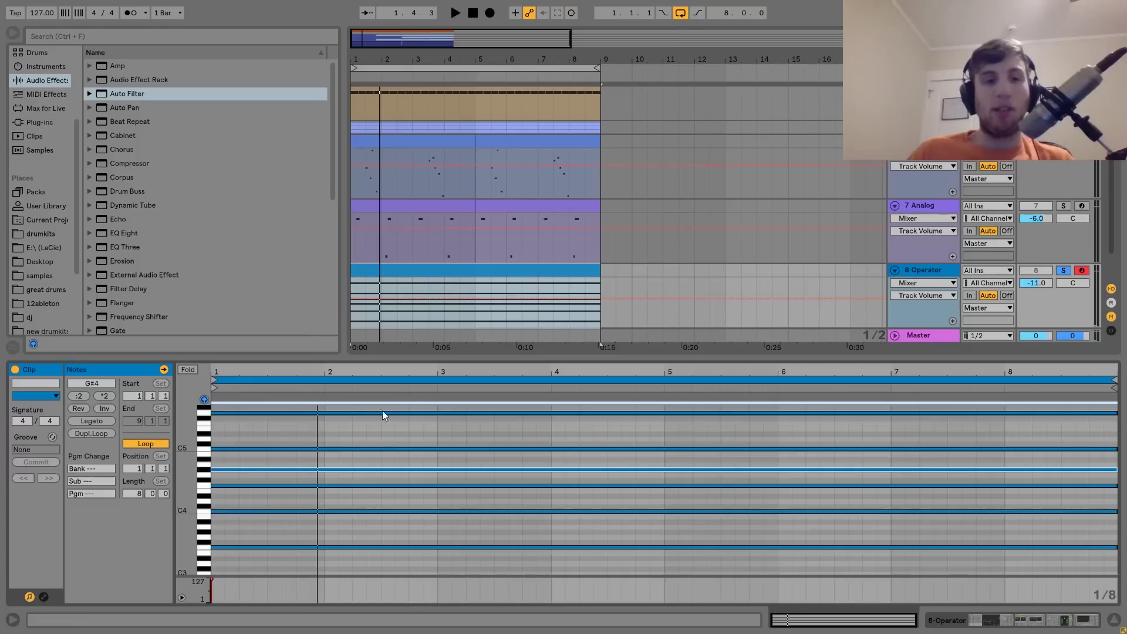
click(269, 561)
drag(177, 487, 126, 499)
click(985, 620)
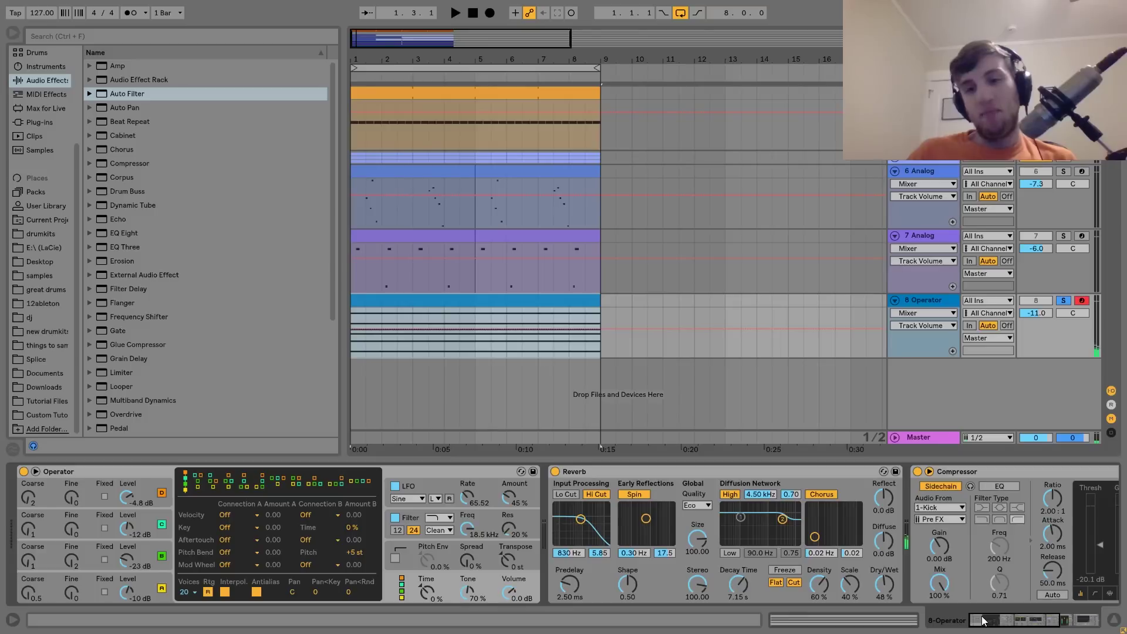
During playback, detune oscillator C with Fine at 10 and lower Operator's filter frequency to 3.27 kHz
key(space)
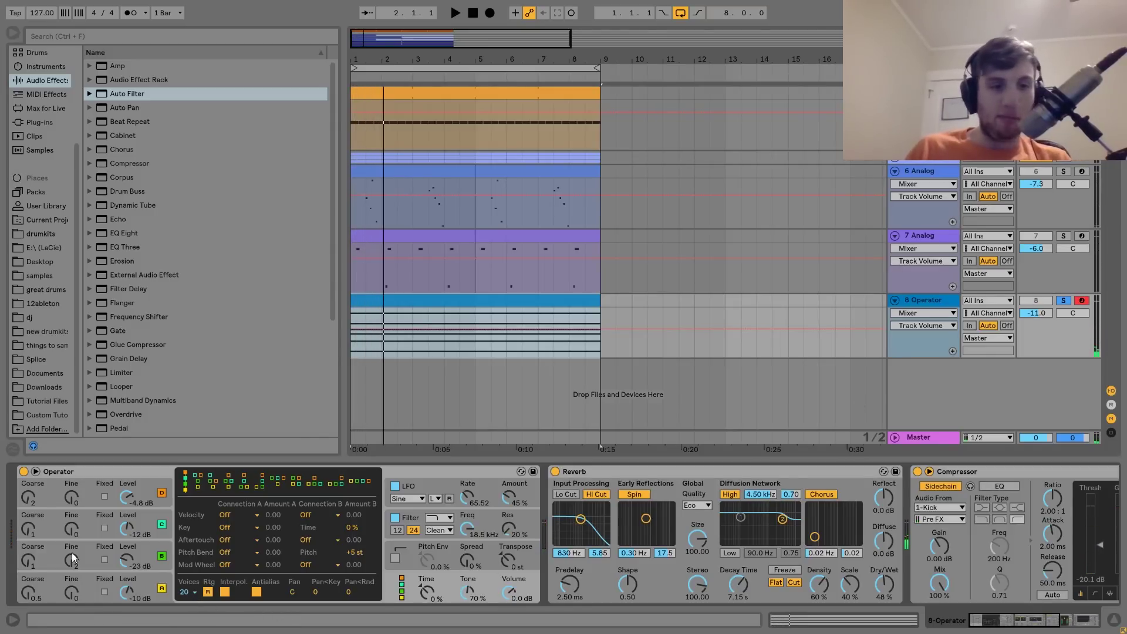
click(71, 528)
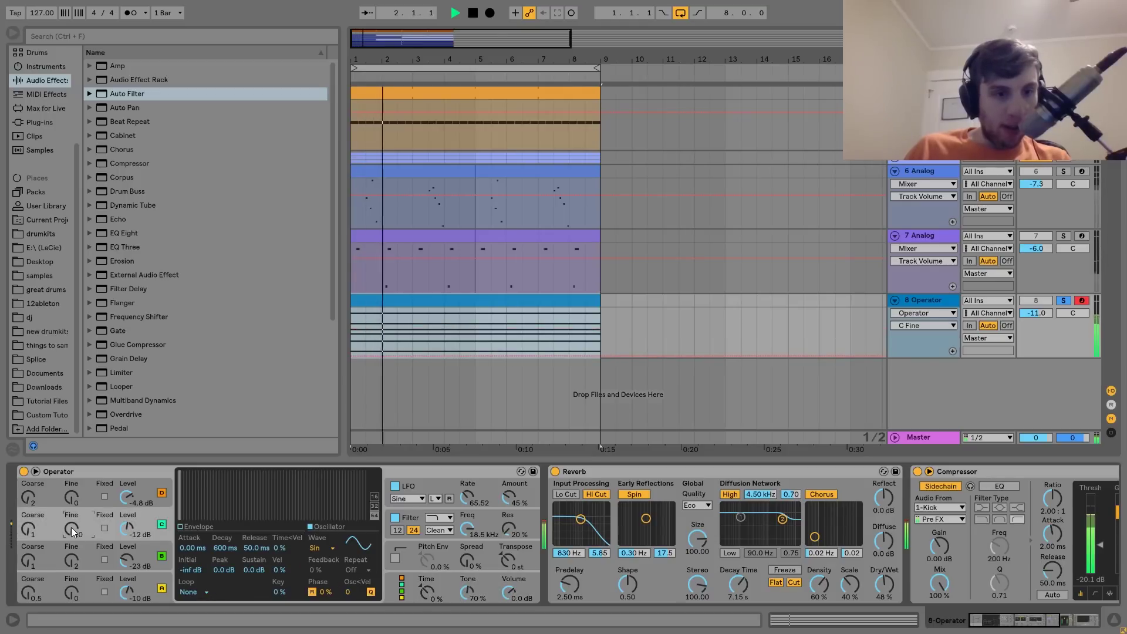
drag(72, 531, 81, 536)
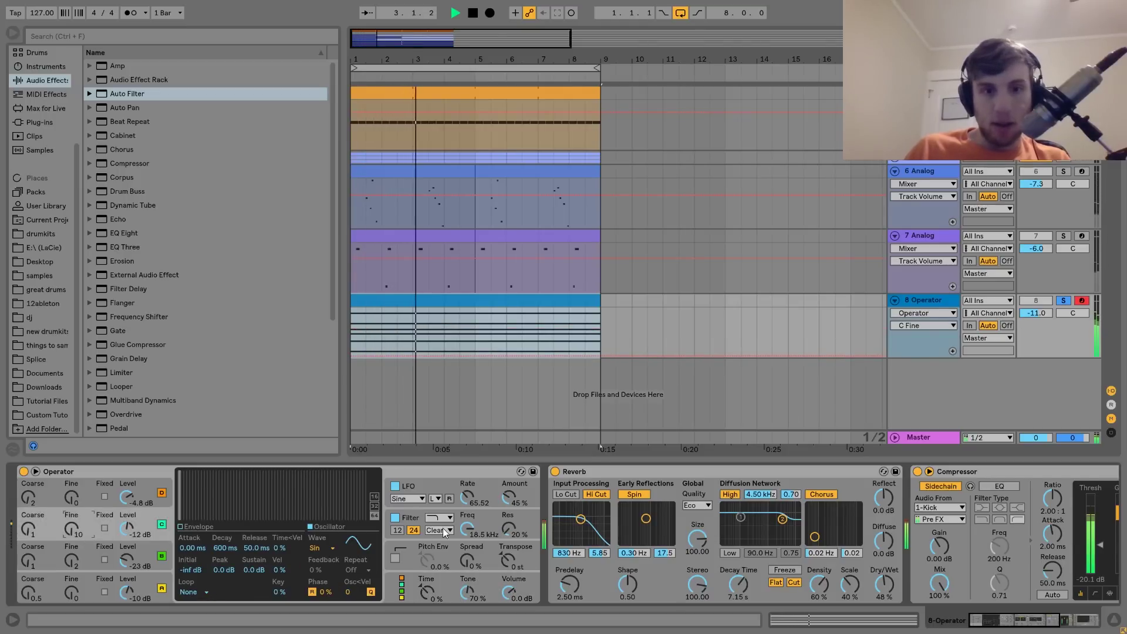
mouse_move(468, 529)
mouse_down()
mouse_move(468, 555)
mouse_move(468, 526)
mouse_up()
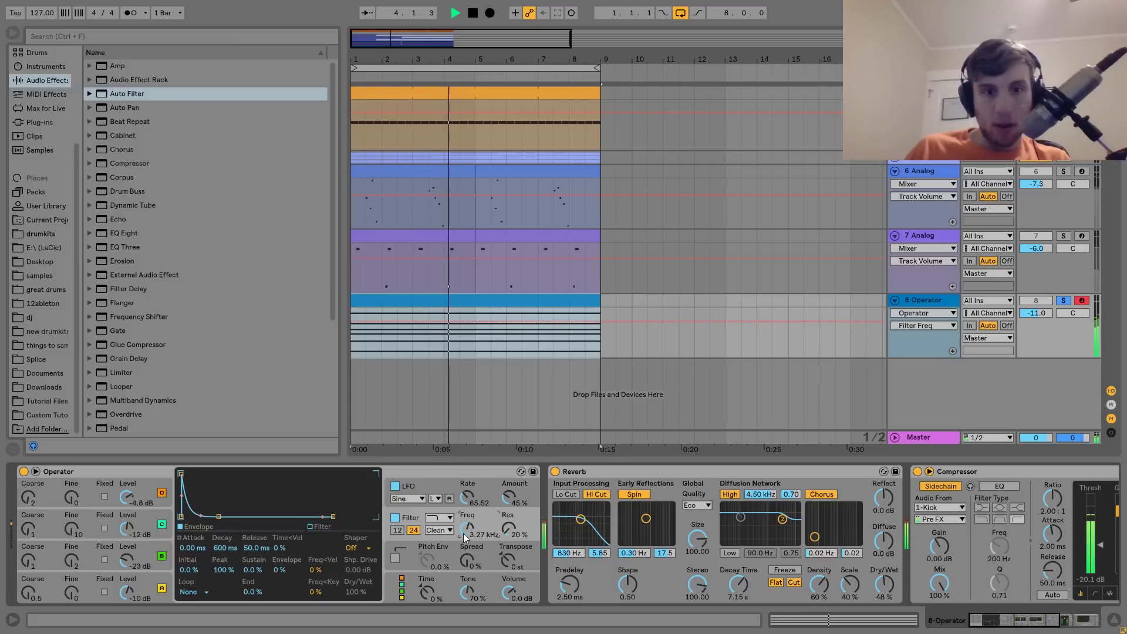
Unsolo the Operator track, lower its volume to -16.0 dB, and fine-tune its filter frequency against the full mix
click(1063, 301)
drag(1018, 316, 1019, 327)
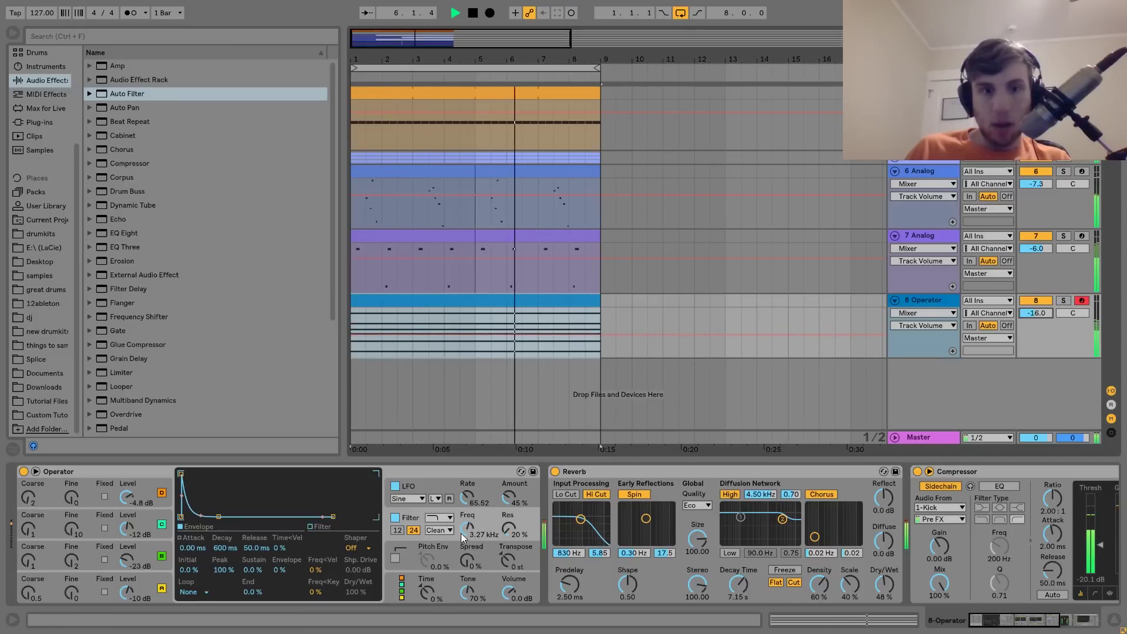
mouse_move(462, 532)
mouse_down()
mouse_move(462, 549)
mouse_move(467, 525)
mouse_up()
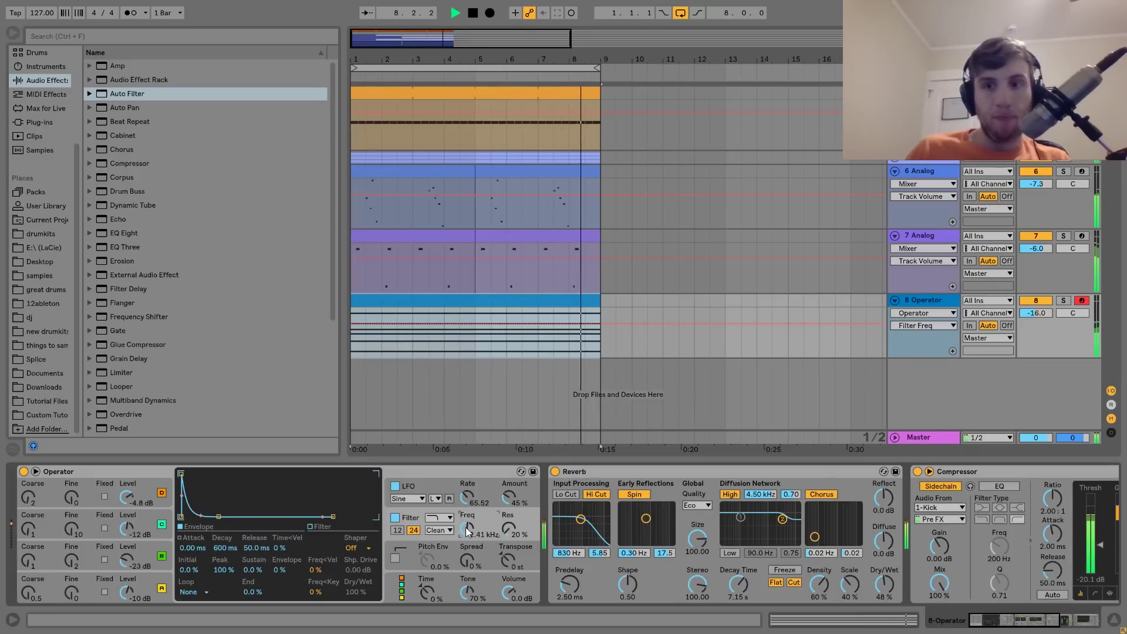
Stop playback and insert a new MIDI track below the Operator track
key(space)
click(918, 302)
key(ctrl+shift+t)
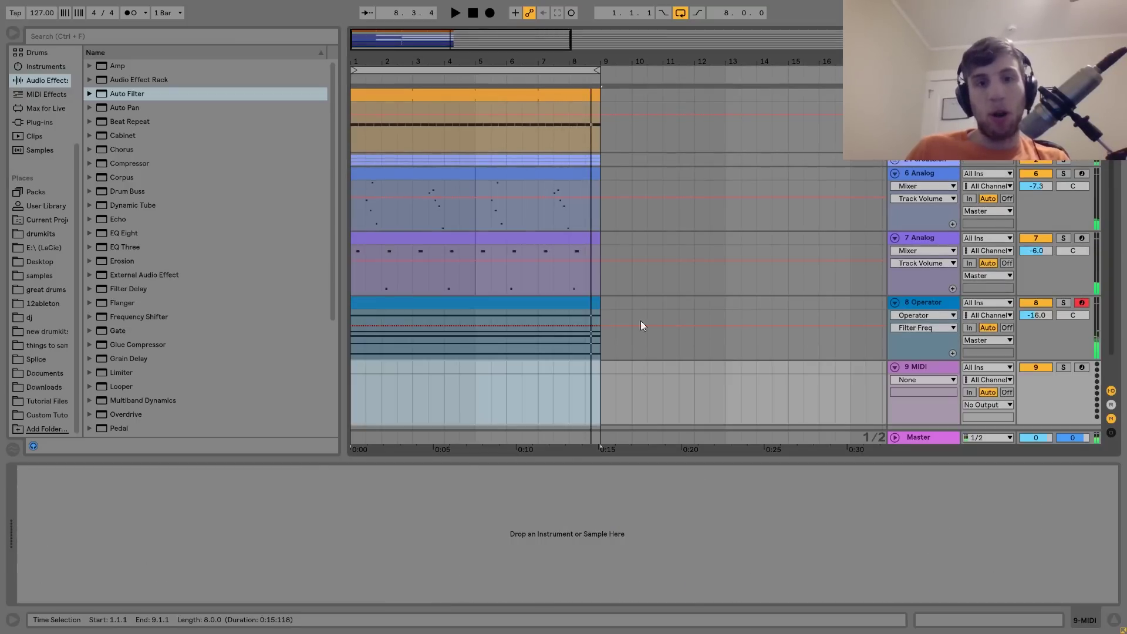
Transpose all held notes in the Operator clip up one octave and restart playback
double_click(522, 301)
key(shift+Up)
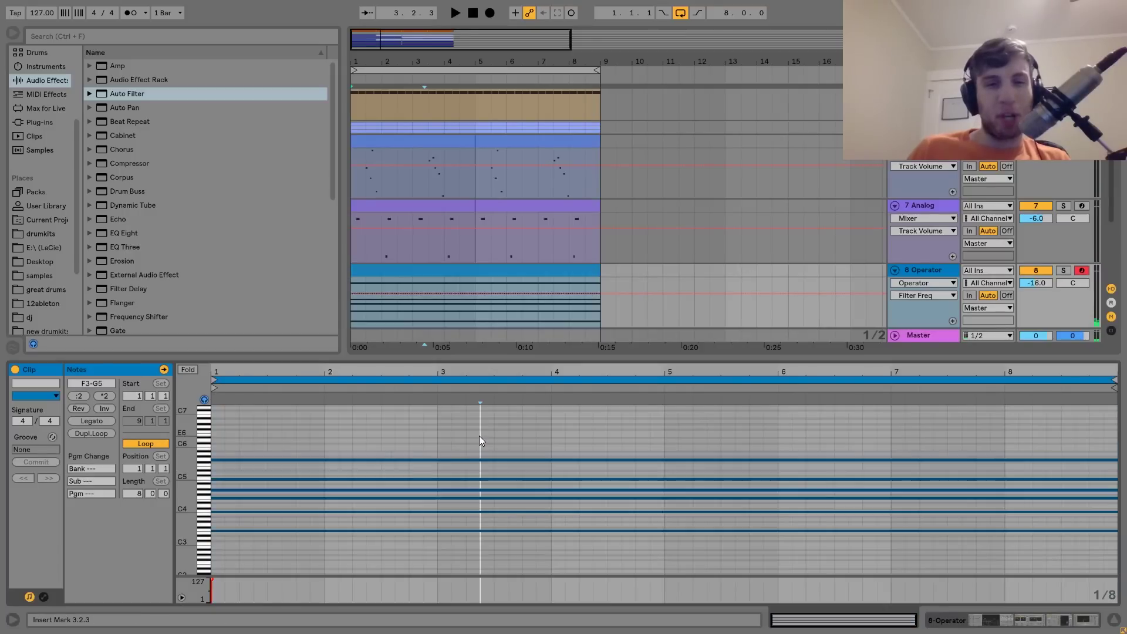
key(space)
key(space)
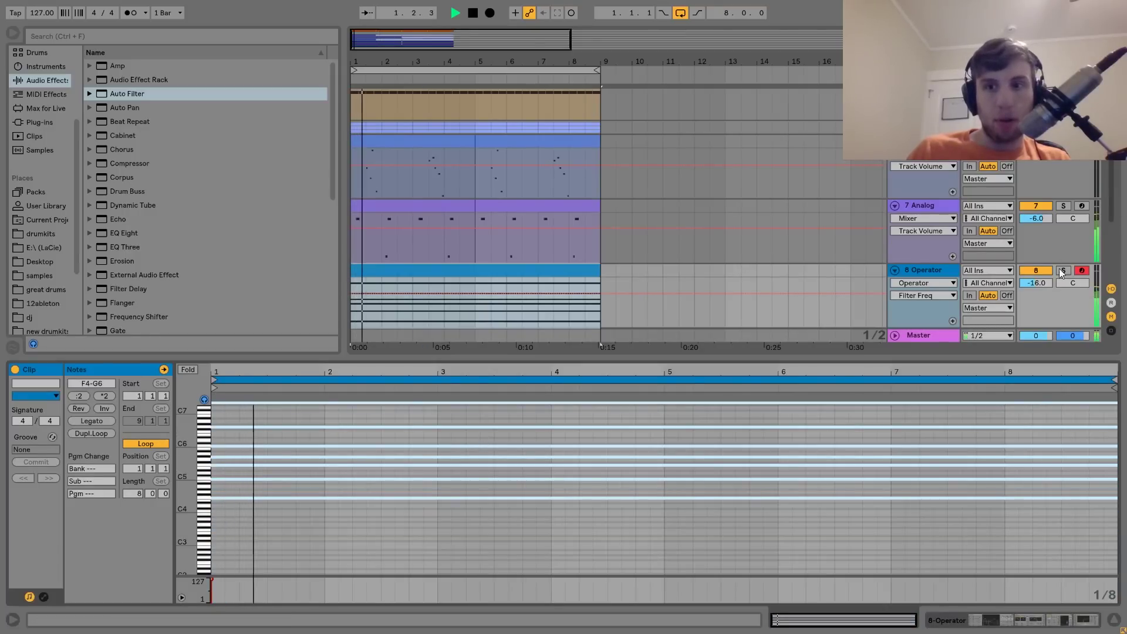
During playback, lower Operator's filter frequency to 3.04 kHz and the Operator track's volume to -22.0 dB, then stop
drag(1038, 283, 1036, 287)
double_click(929, 272)
drag(459, 530, 460, 525)
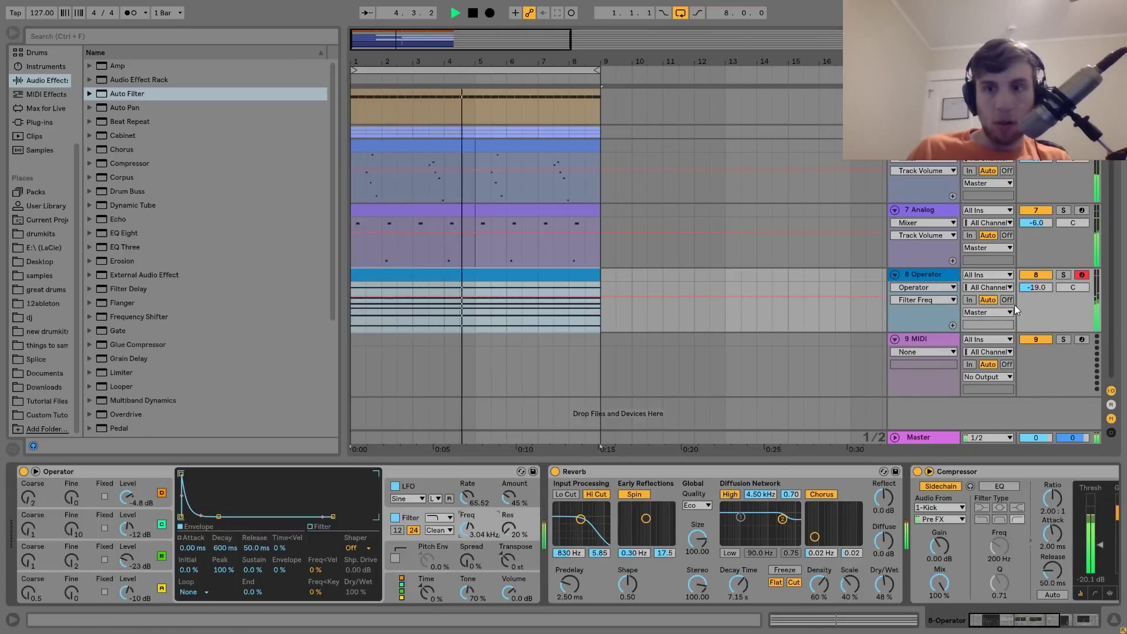
drag(1036, 287, 1037, 289)
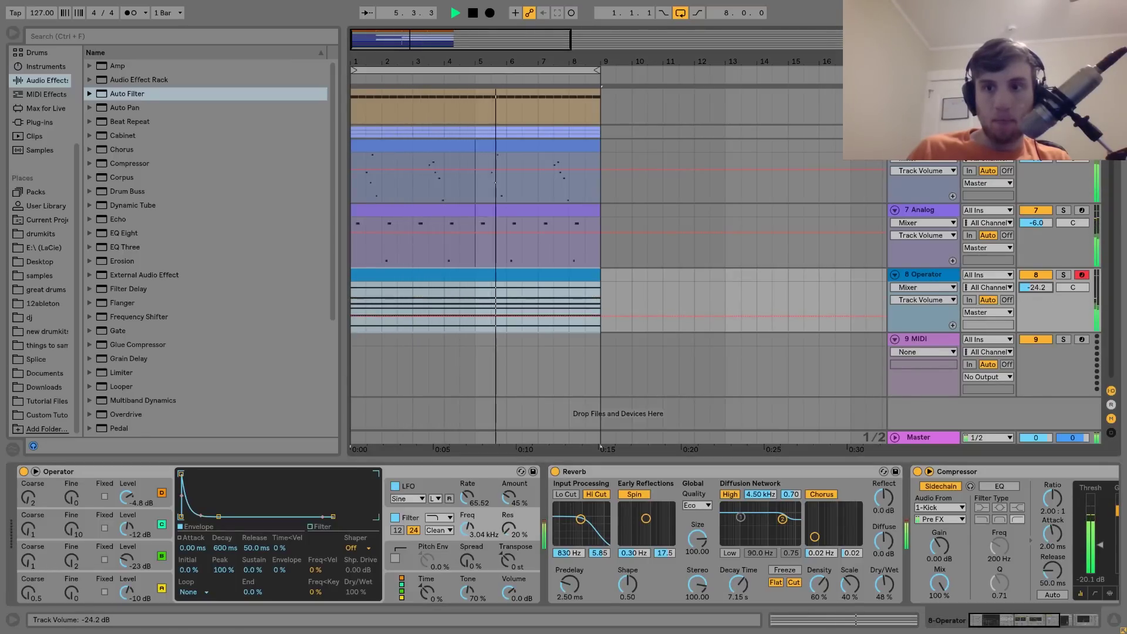
key(space)
click(923, 339)
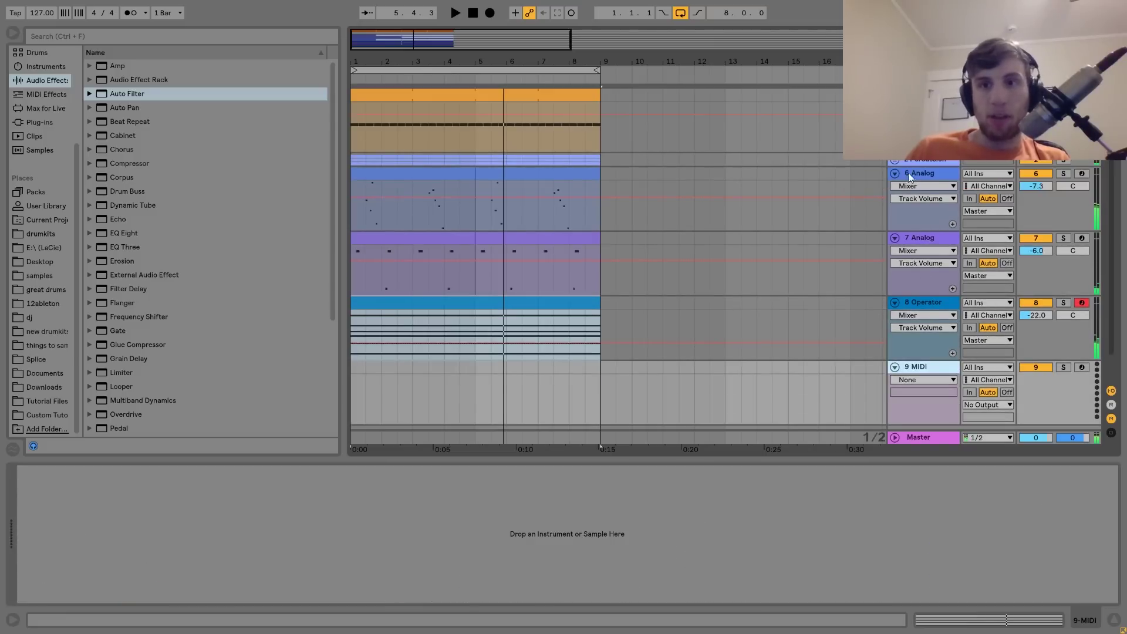
During playback, set the Drum Rack track's Echo Dry/Wet to 17% and its track volume to -11.4 dB
scroll(907, 173, up, 5)
key(space)
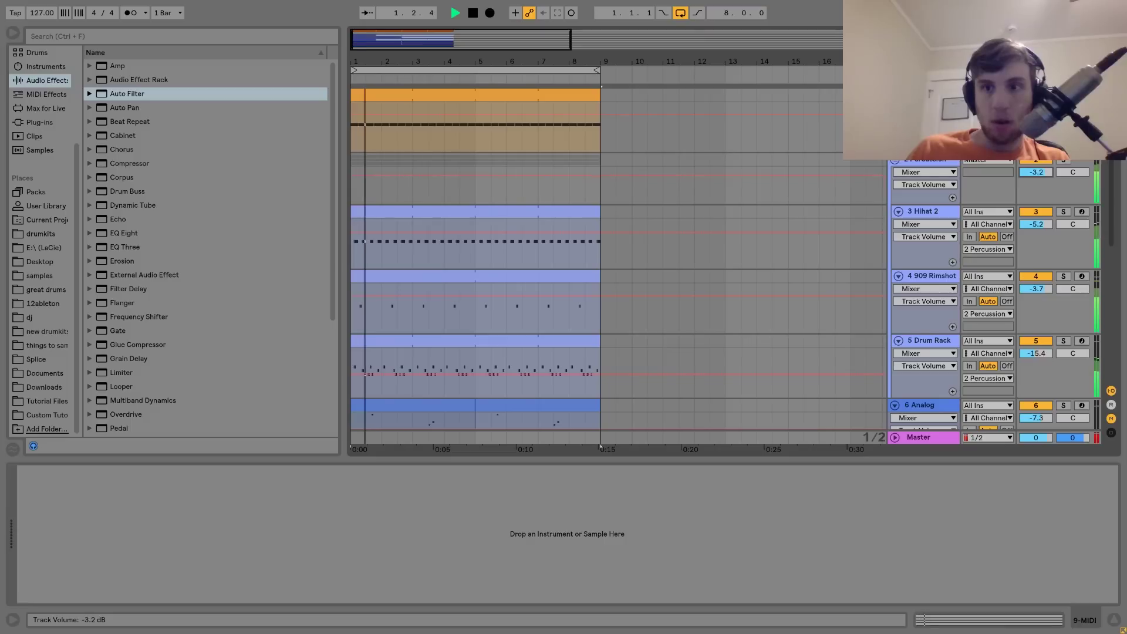
click(929, 341)
drag(1036, 353, 1031, 356)
drag(823, 581, 823, 571)
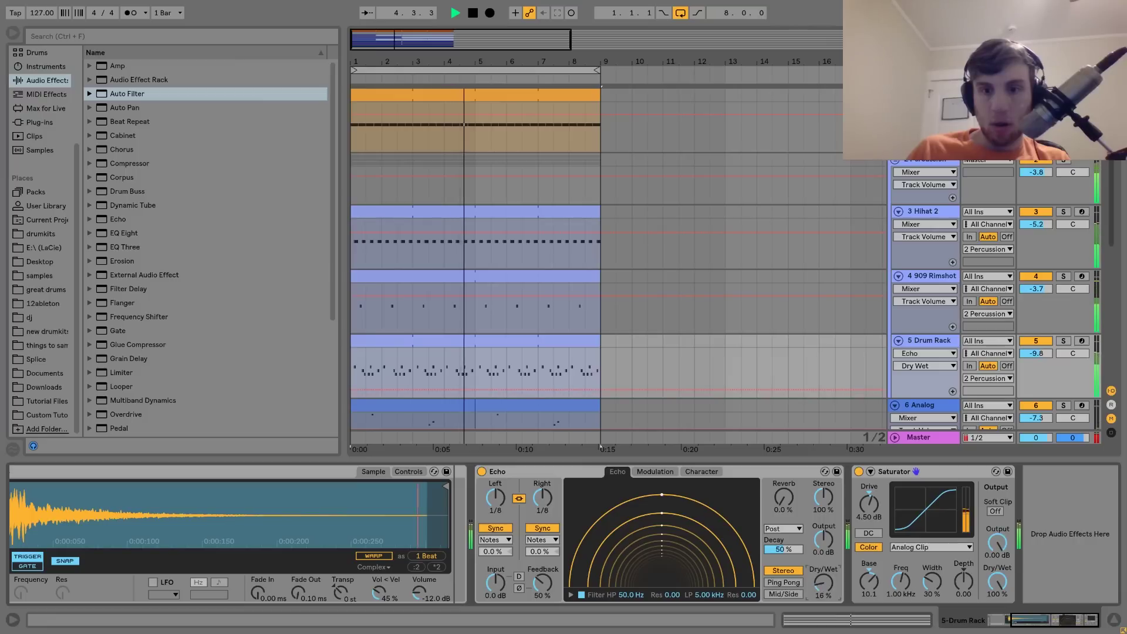
drag(1034, 354, 1040, 353)
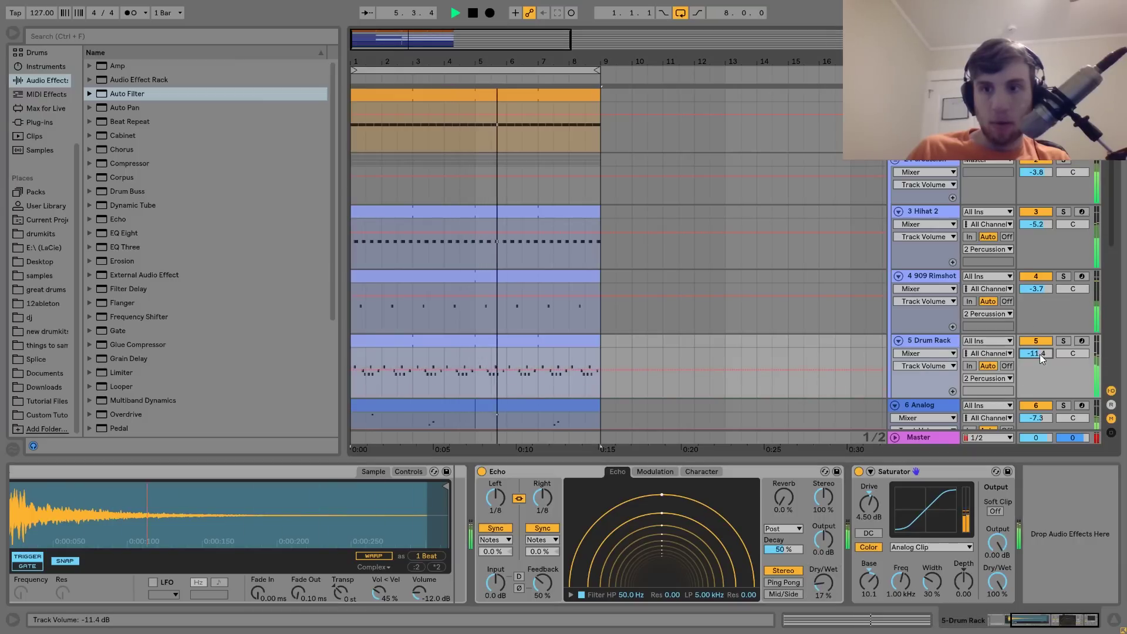
Lower the 909 Rimshot track's volume to -6.6 dB and restart playback from the beginning
drag(1037, 290, 1036, 299)
scroll(1037, 282, down, 3)
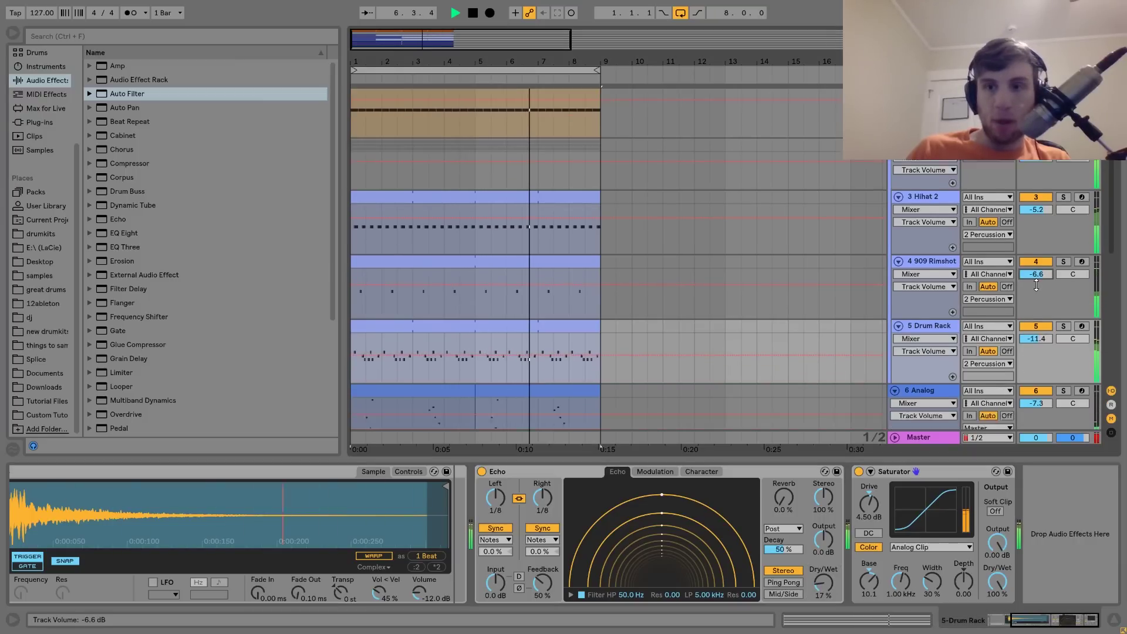
key(space)
key(space)
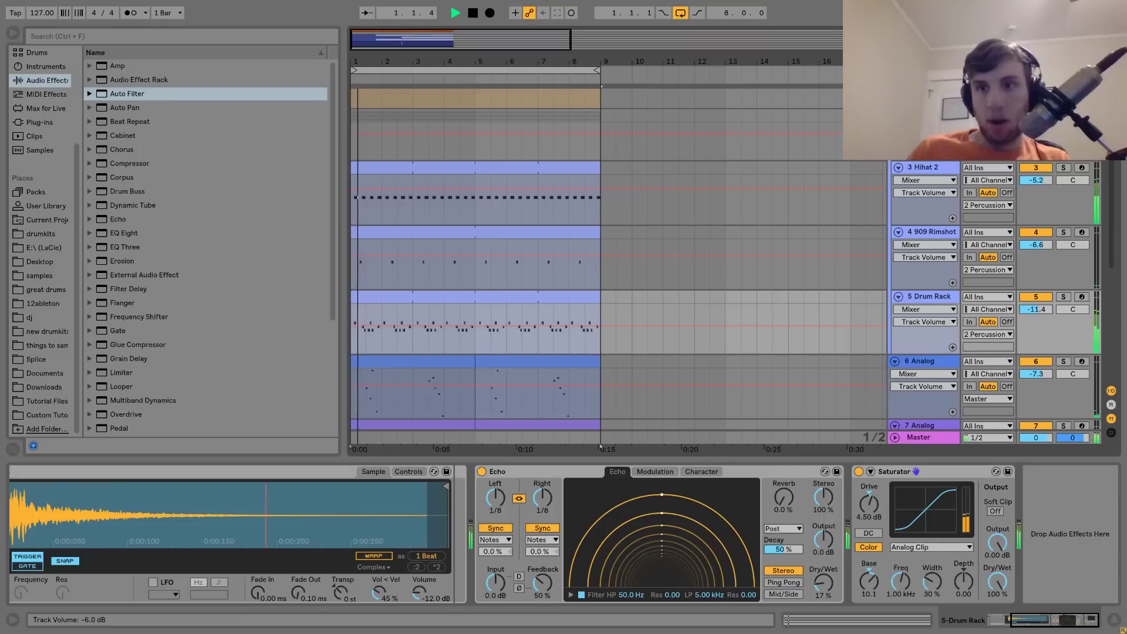
Raise the Drum Rack track's volume to -5.2 dB and show the Percussion group's effects
drag(1048, 306, 1033, 309)
scroll(918, 159, up, 3)
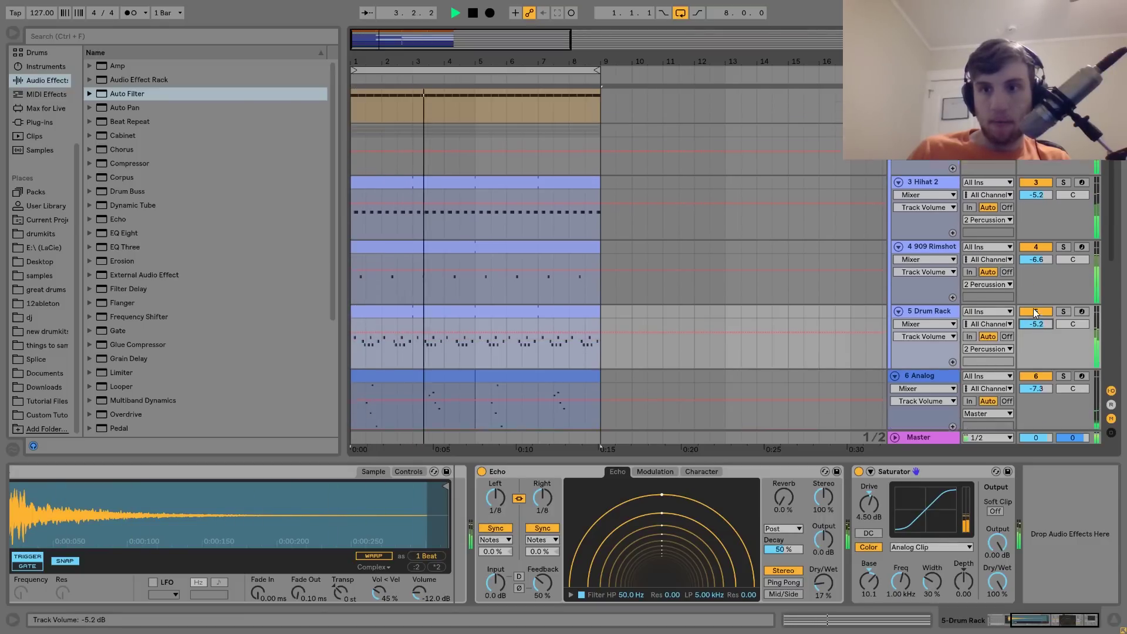
click(917, 160)
scroll(908, 167, down, 5)
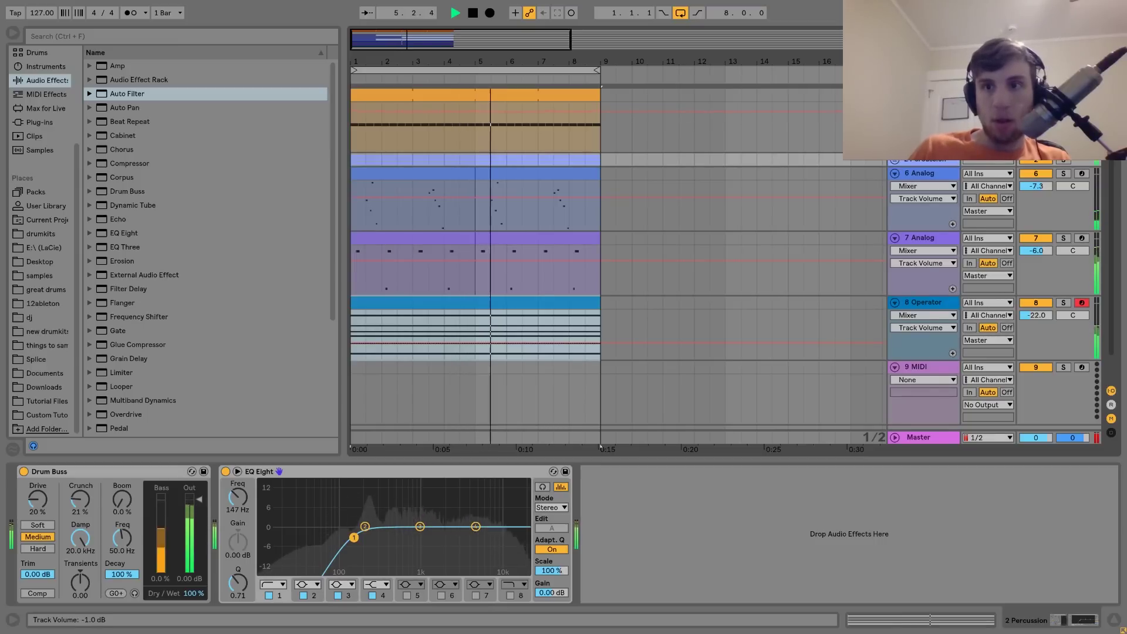
Check the mixer meters, then lower all tracks' volumes together, bringing the 7 Analog track to -11.3 dB and Operator to -27.3 dB
key(Tab)
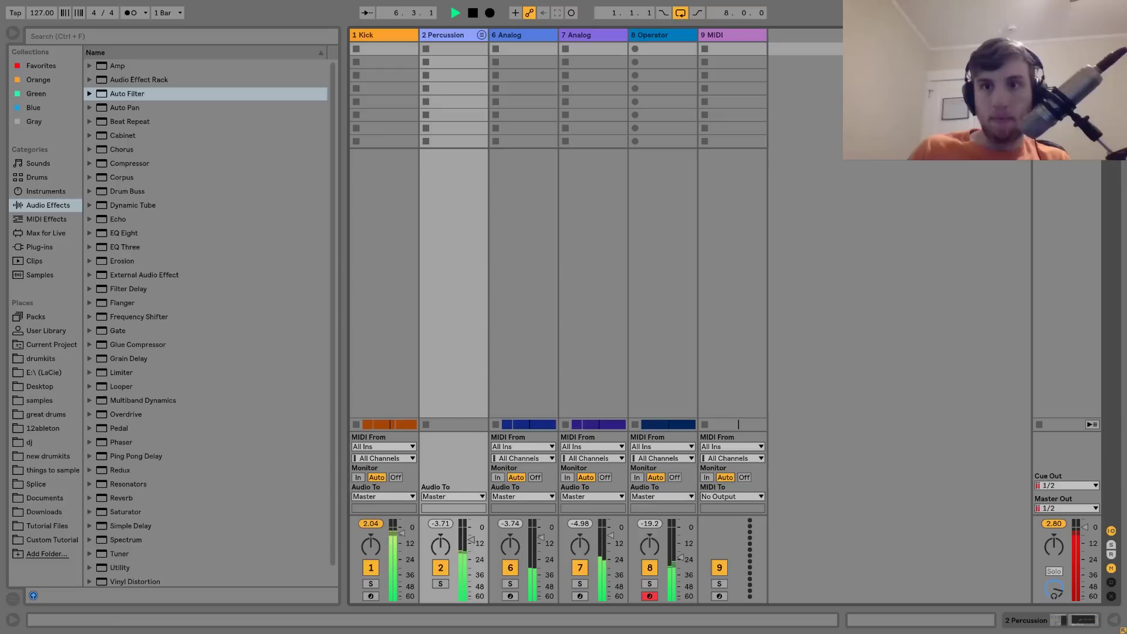
key(Tab)
key(space)
click(923, 94)
shift+click(918, 367)
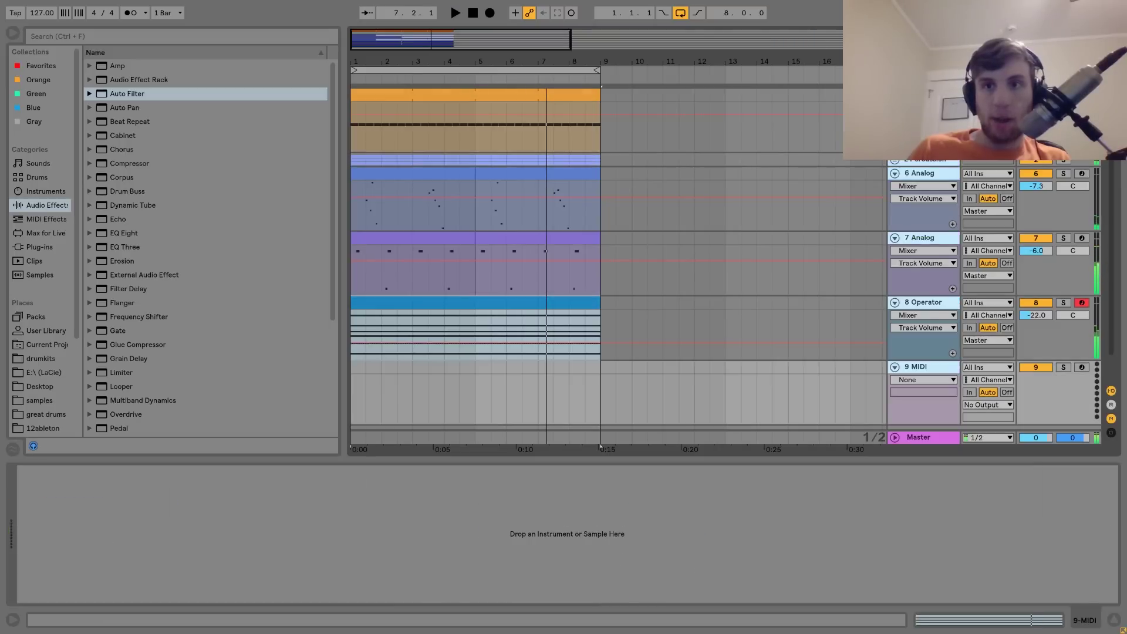
key(space)
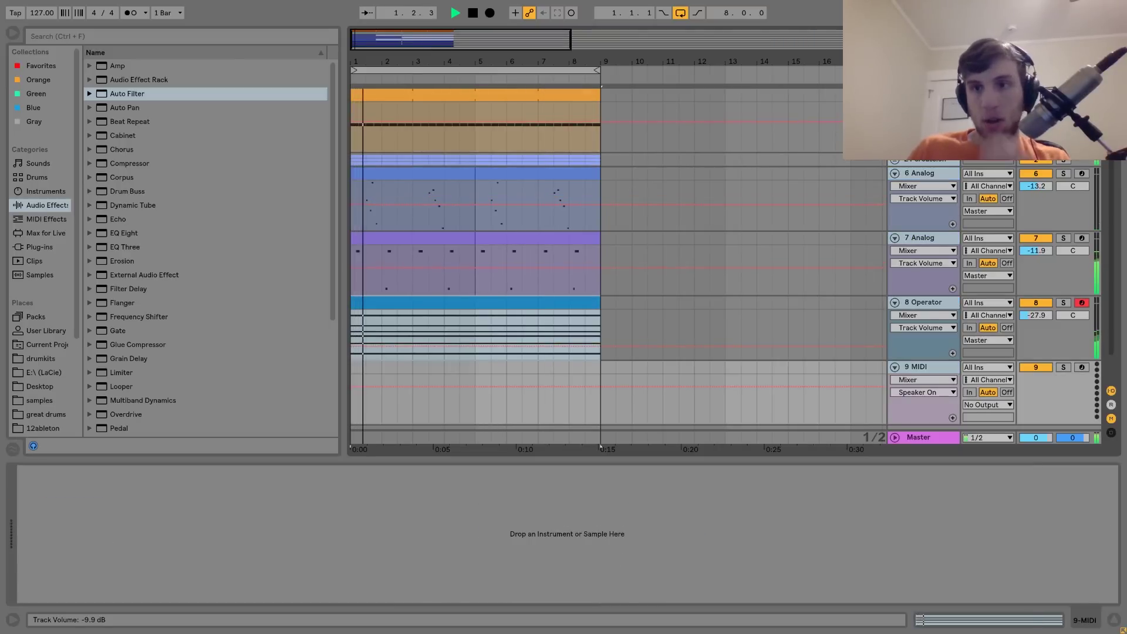
key(space)
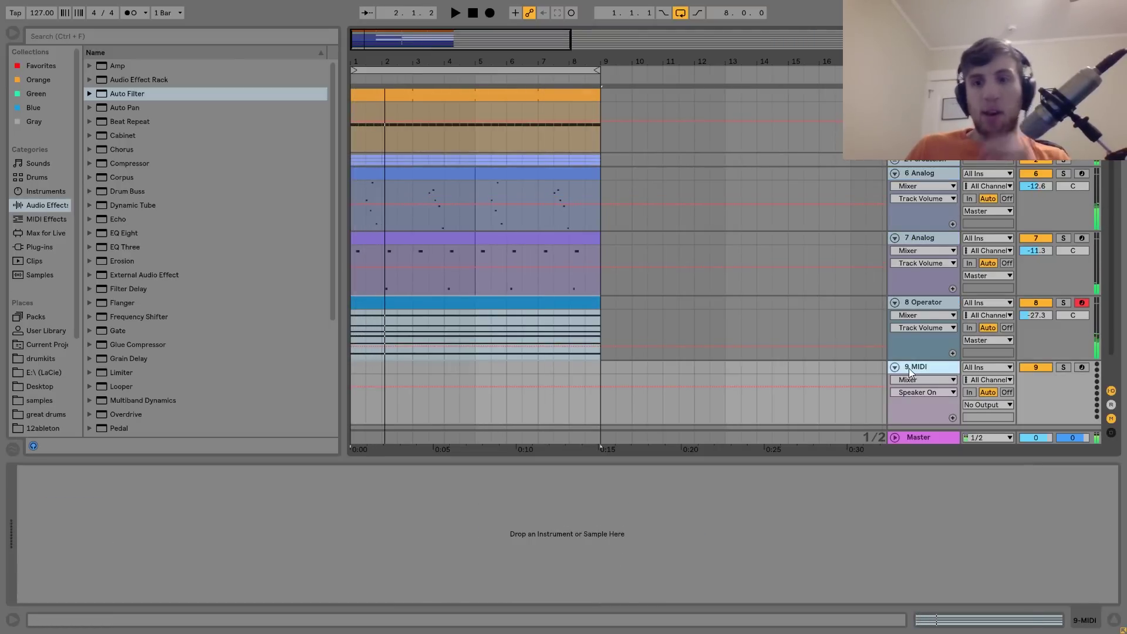
Load the Analog instrument onto the empty MIDI track below Operator
click(927, 304)
click(926, 365)
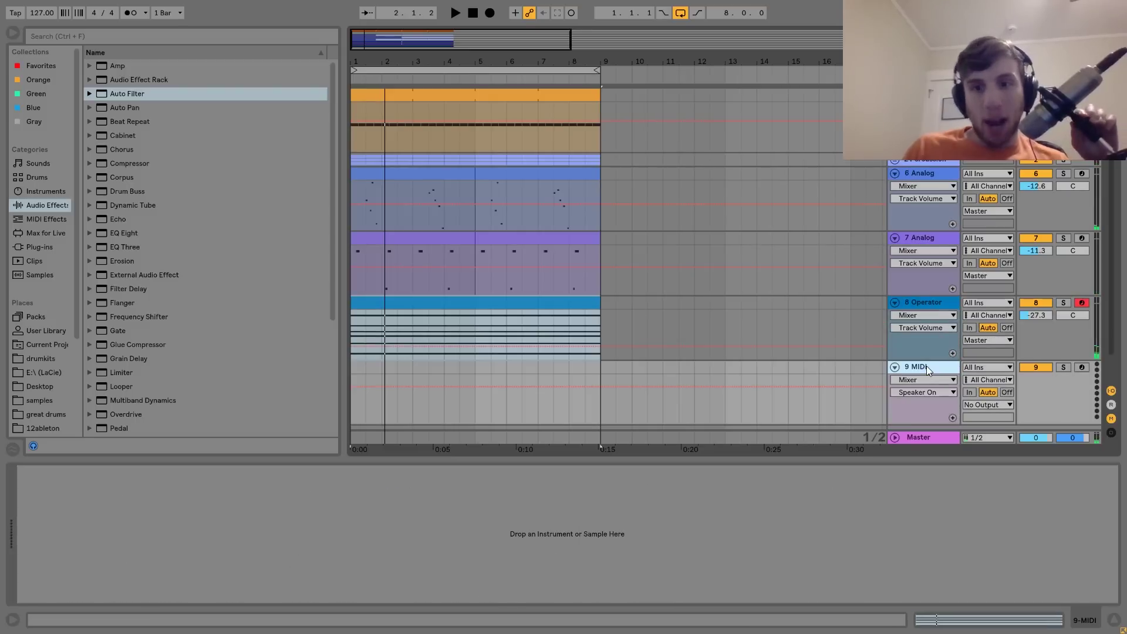
click(47, 191)
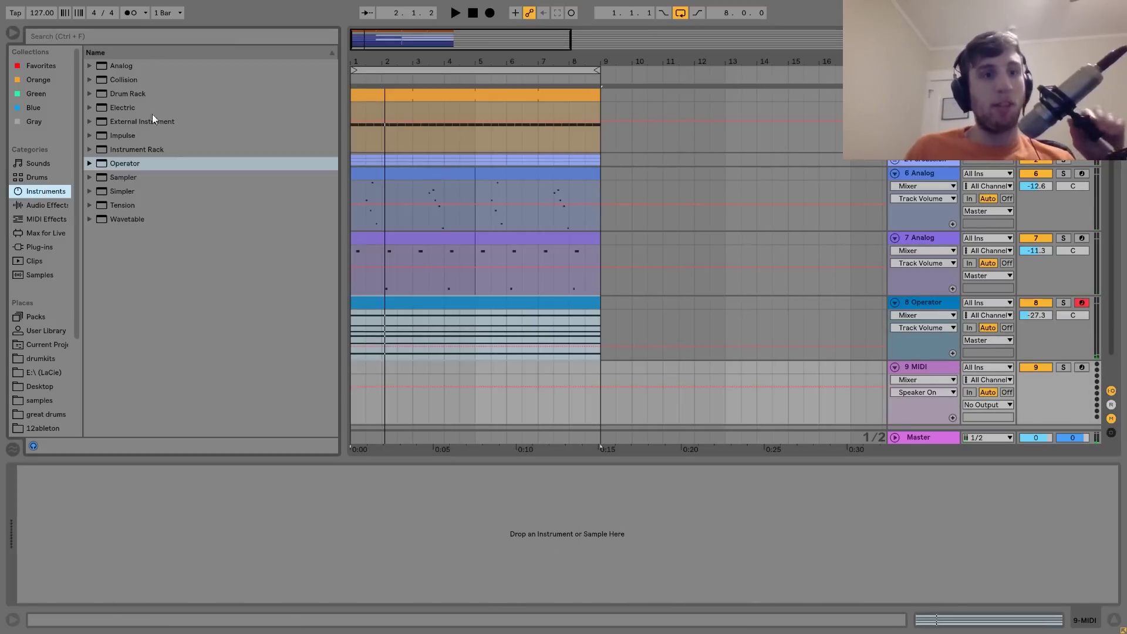
click(119, 65)
double_click(119, 65)
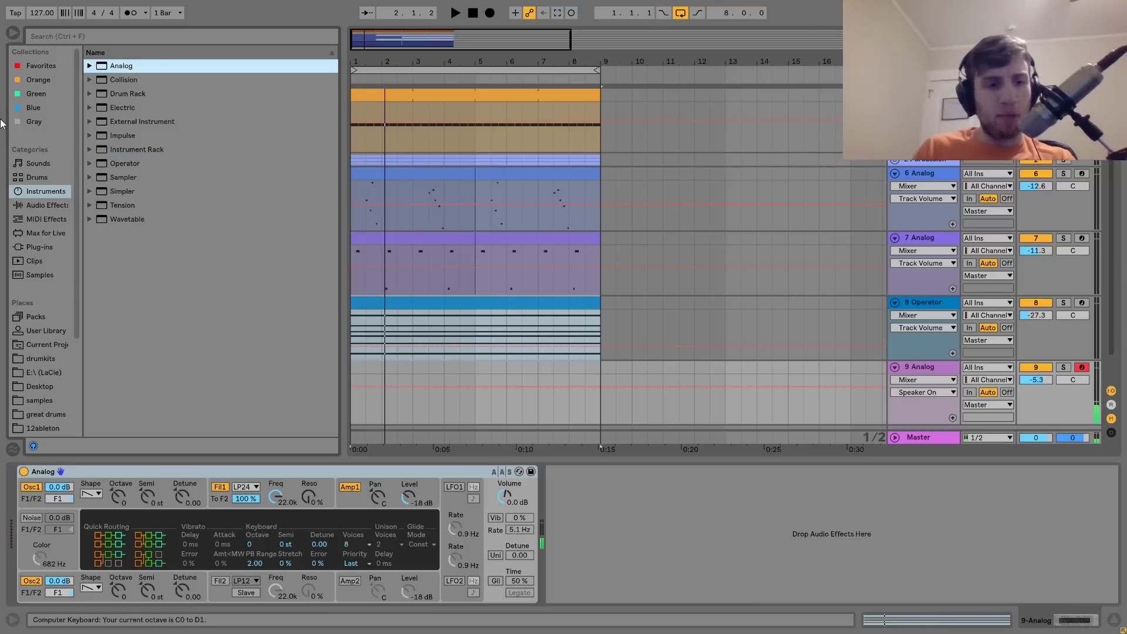
Set the new Analog's first filter to Formant 12dB/oct and, while playing notes, adjust its frequency to 496 and resonance to 82%
click(346, 510)
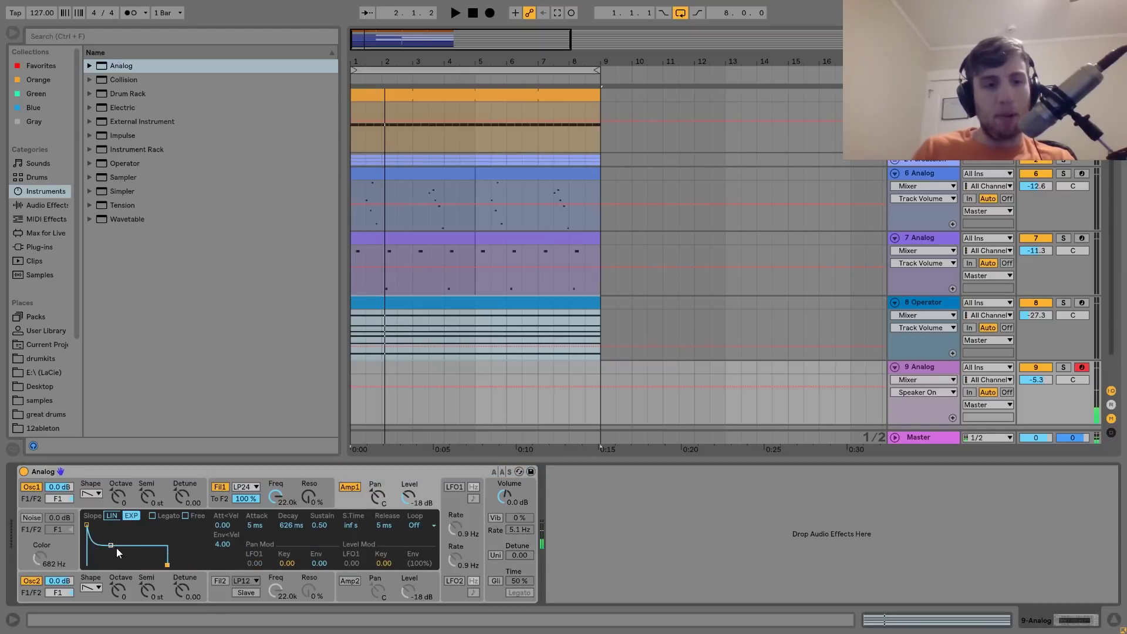
click(248, 485)
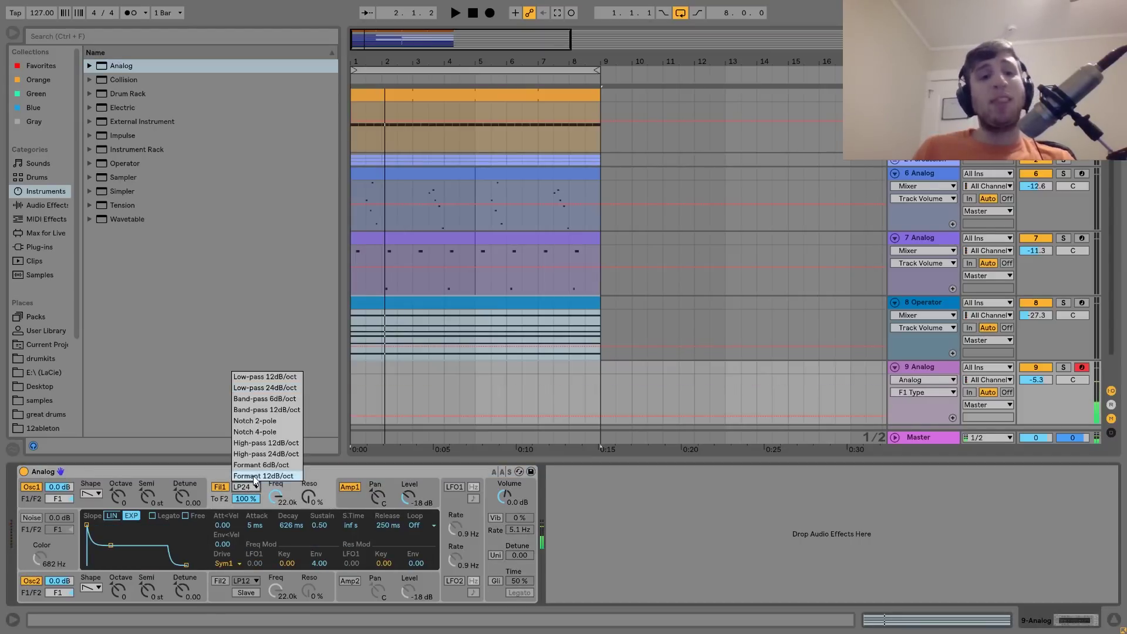
click(254, 476)
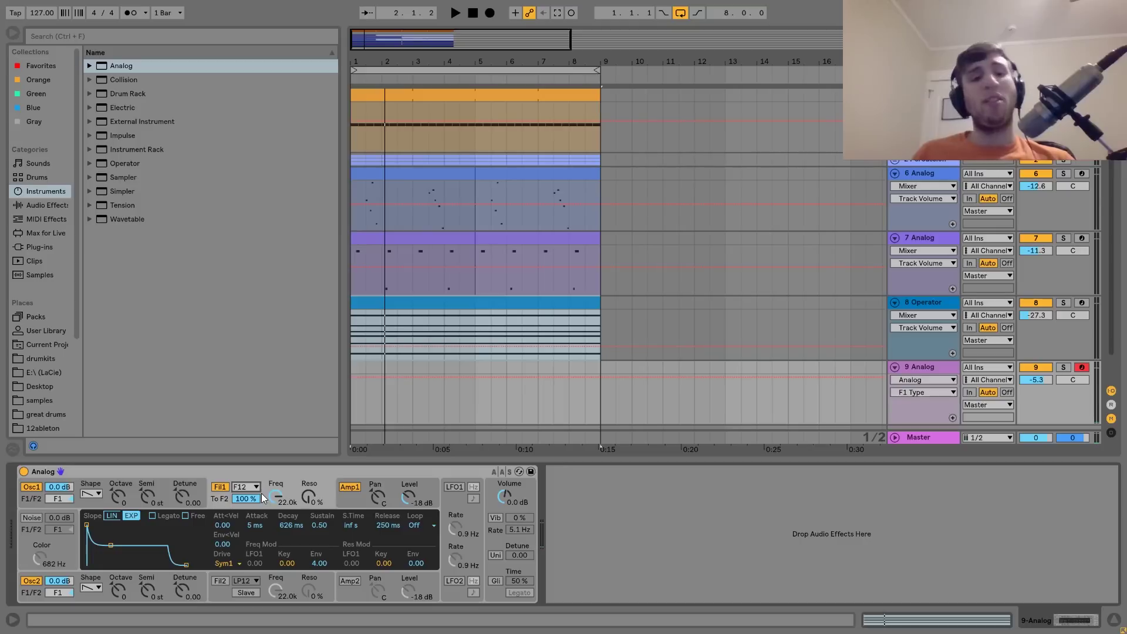
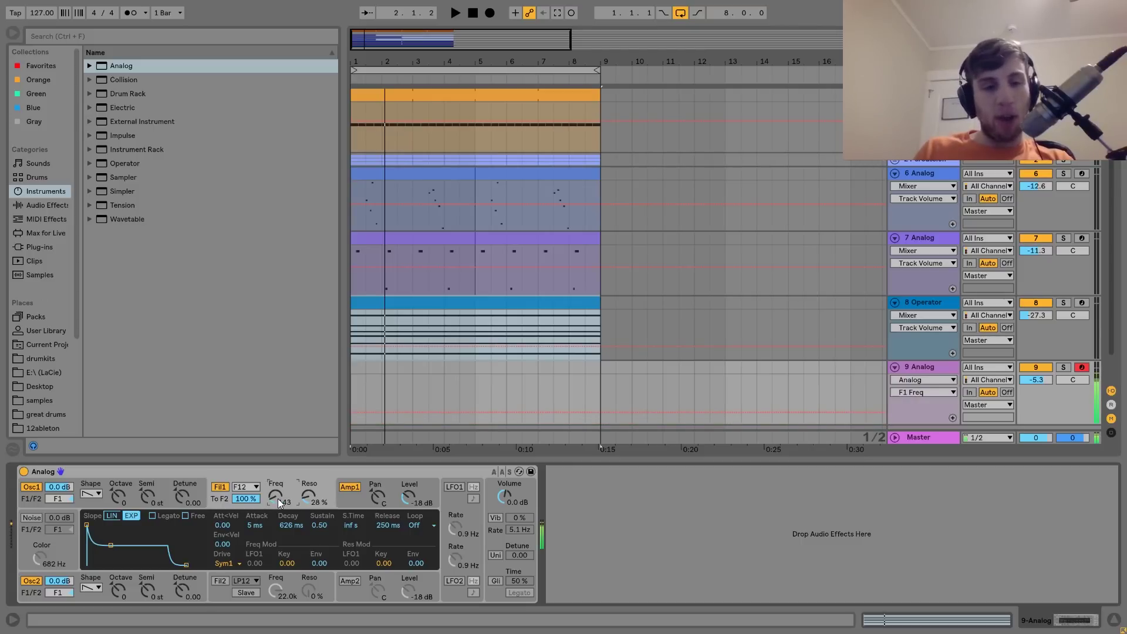
drag(278, 500, 278, 509)
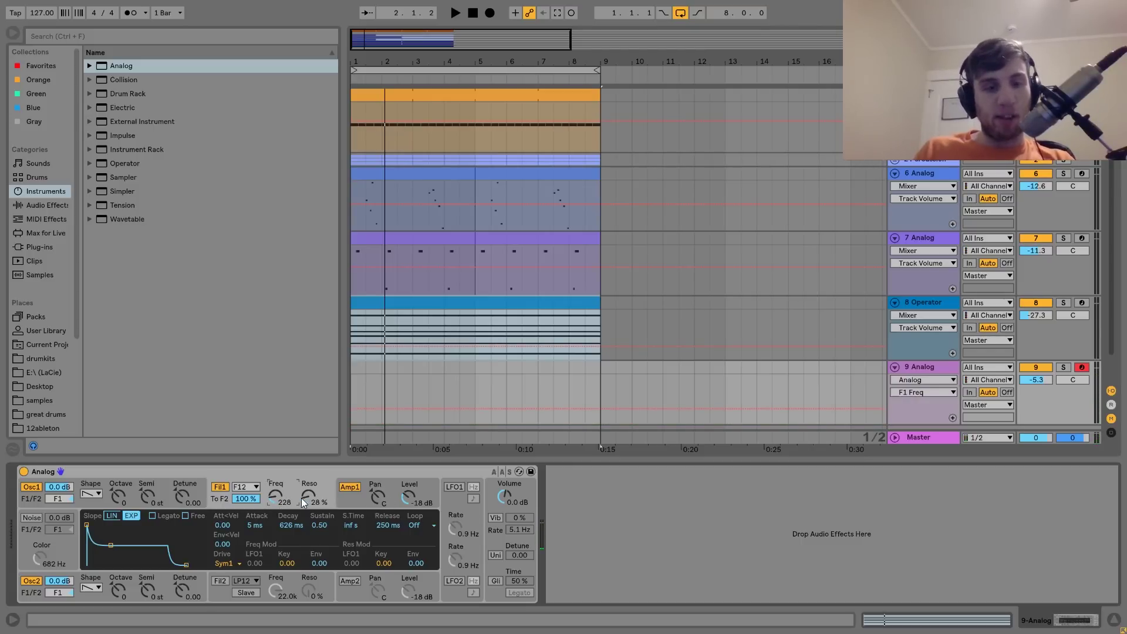
key(z)
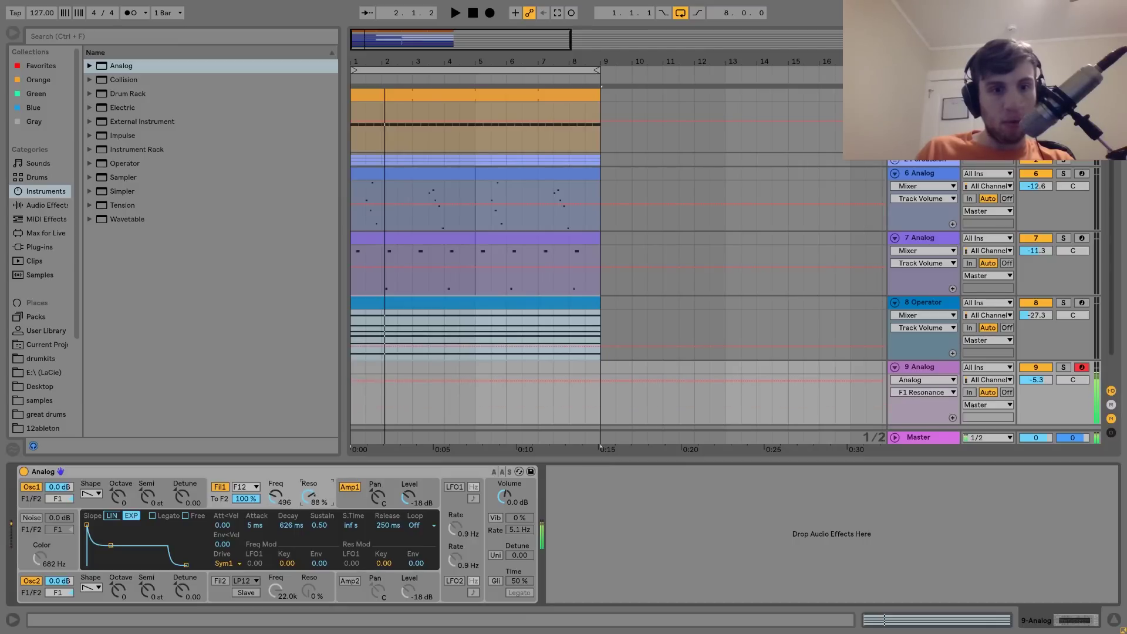
Change the new Analog's oscillator 1 to a square shape with 0.13 detune and set its filter frequency to 398
click(98, 495)
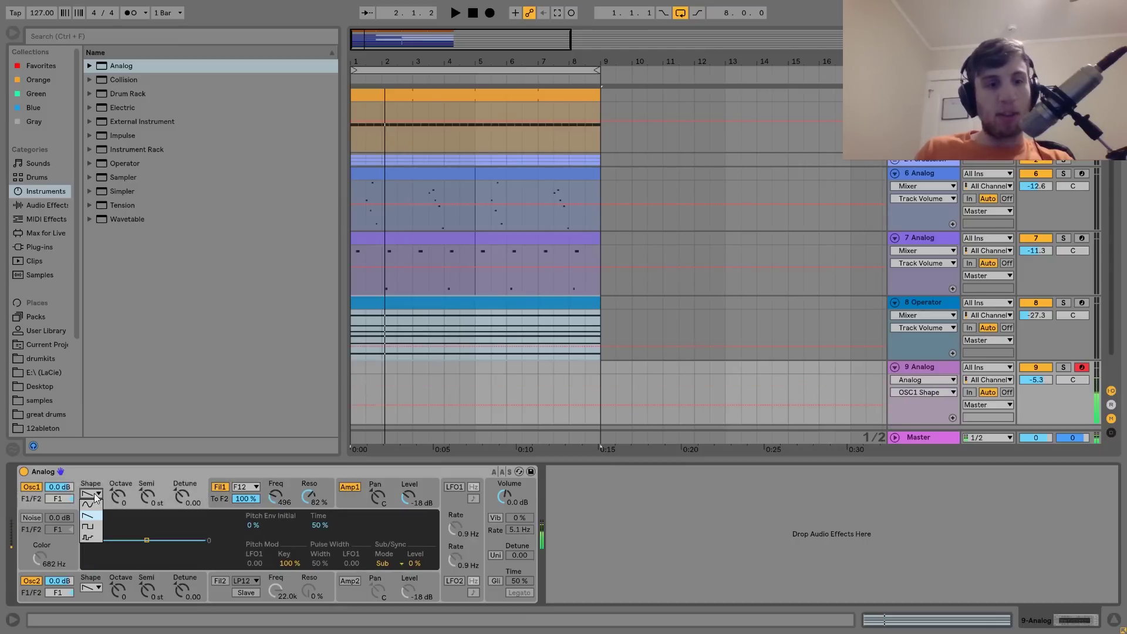
drag(183, 502, 183, 496)
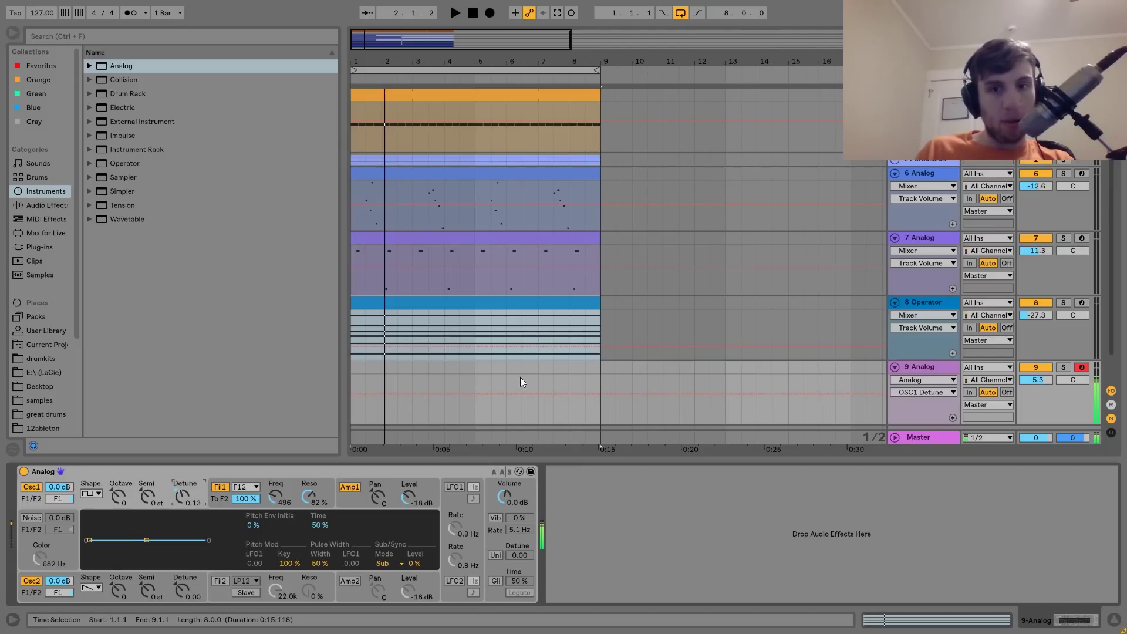
drag(275, 496, 275, 500)
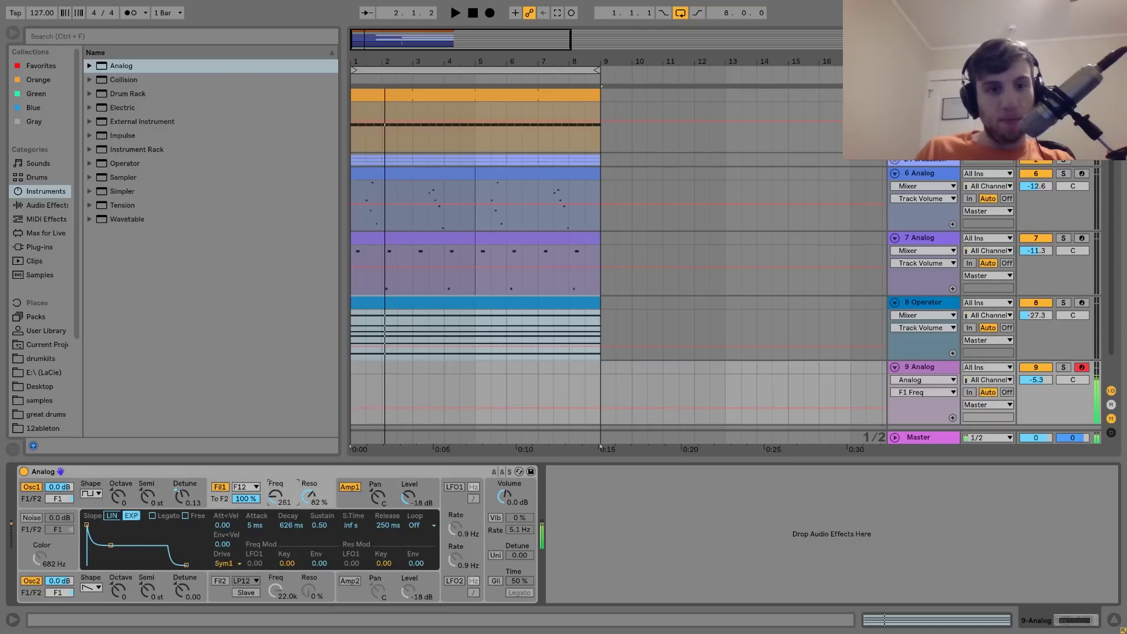
Add Chorus after the new Analog and lower that track's volume to -7.6 dB
click(47, 206)
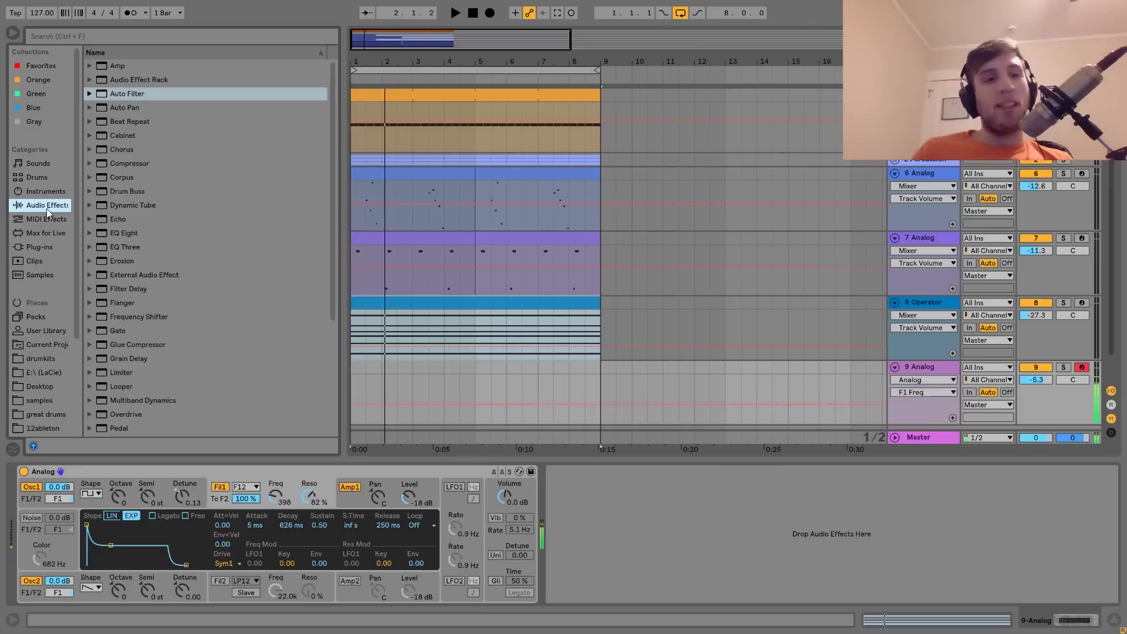
click(114, 149)
drag(113, 149, 650, 546)
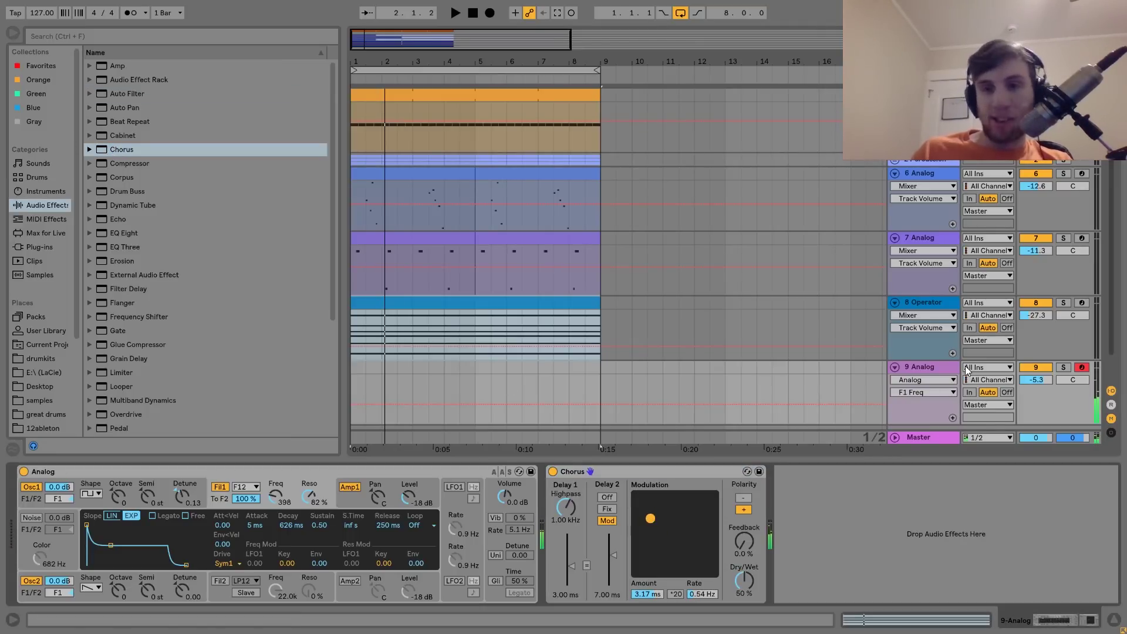
drag(1050, 382, 1047, 382)
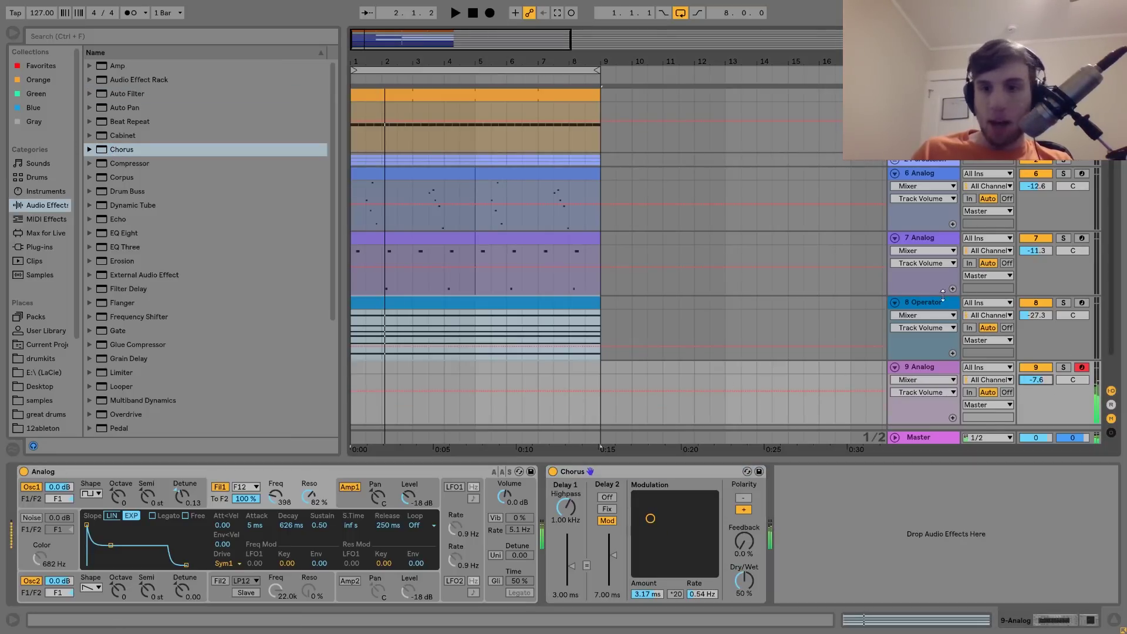
Copy the kick-sidechained Compressor from the Operator track to the new Analog track, after Chorus
click(925, 304)
click(981, 508)
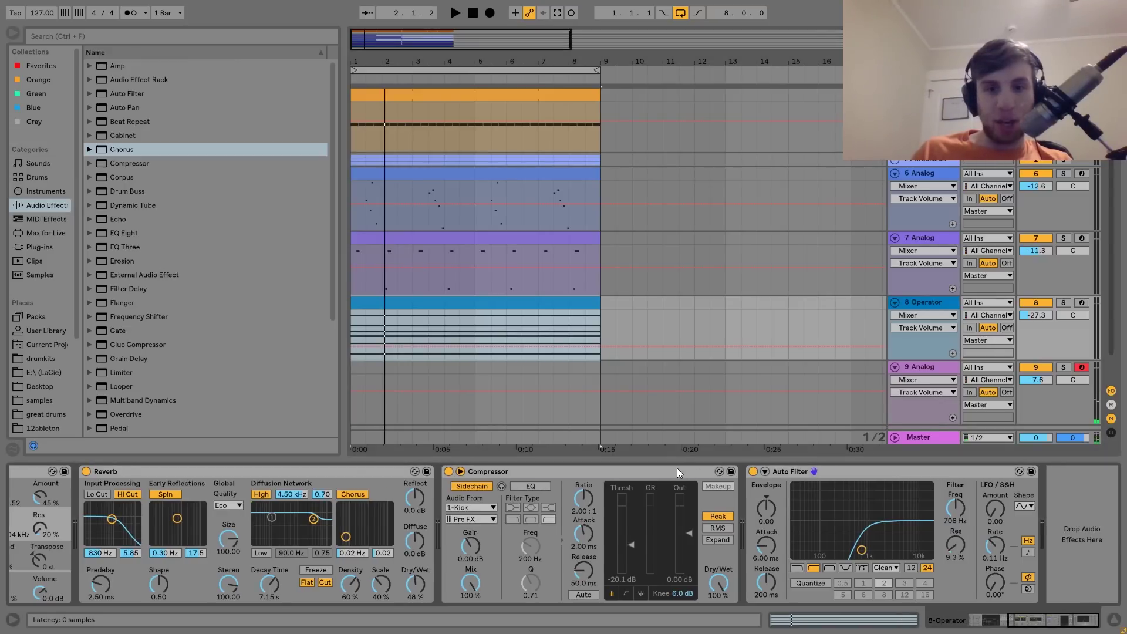
click(620, 365)
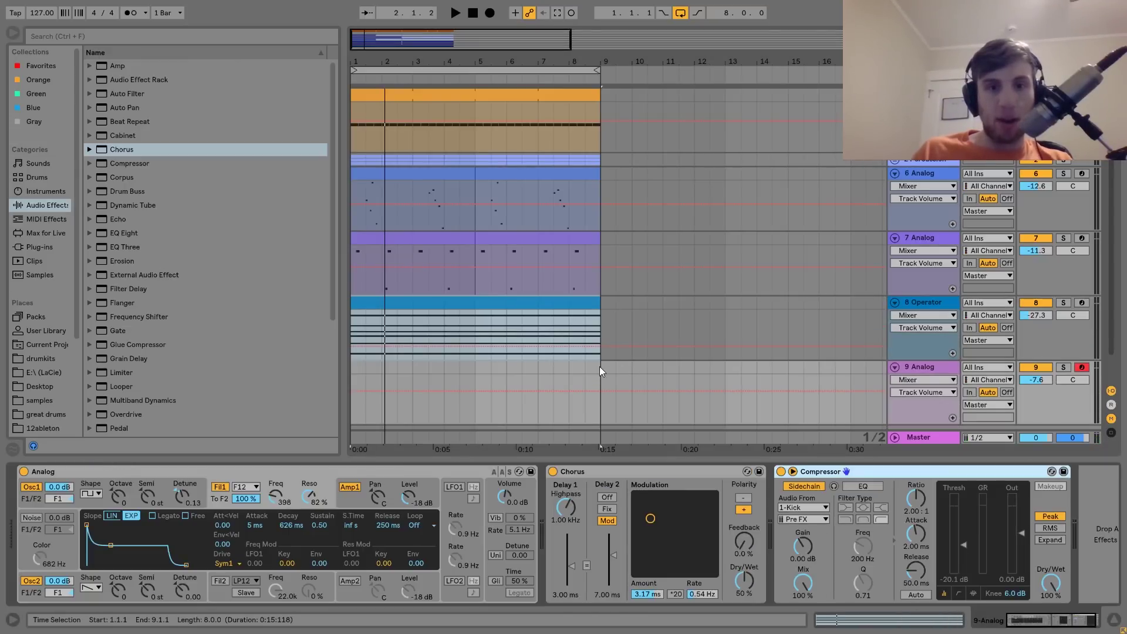
Create a four-bar MIDI clip at the start of the new Analog track and place an F2 note at 1.1.1
drag(475, 369, 321, 364)
key(ctrl+shift+m)
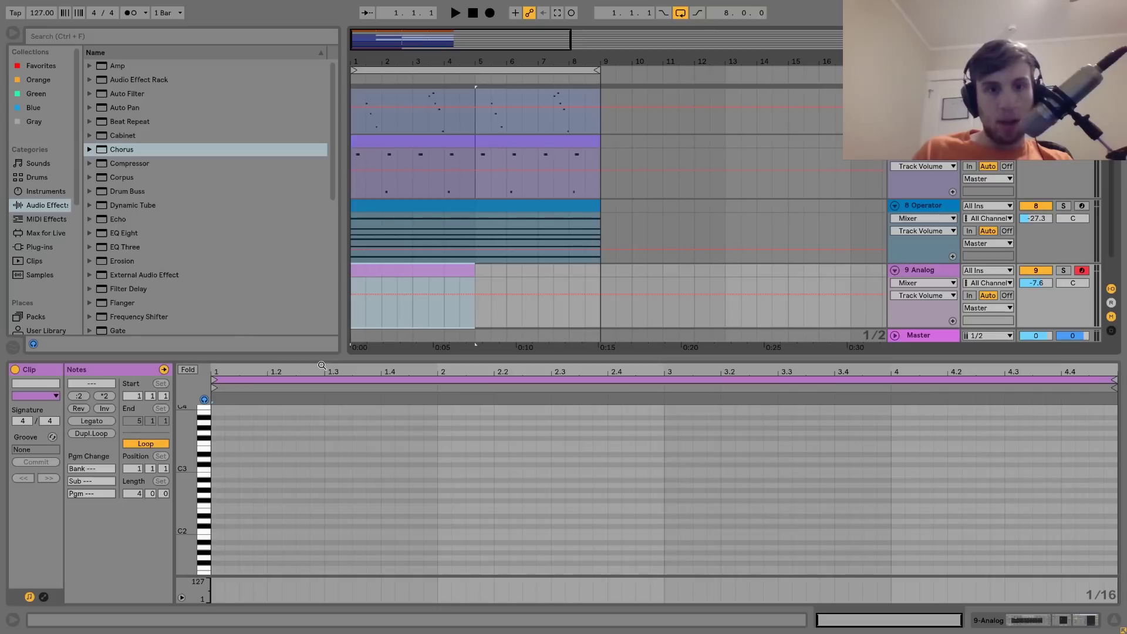
double_click(217, 444)
key(shift+Down)
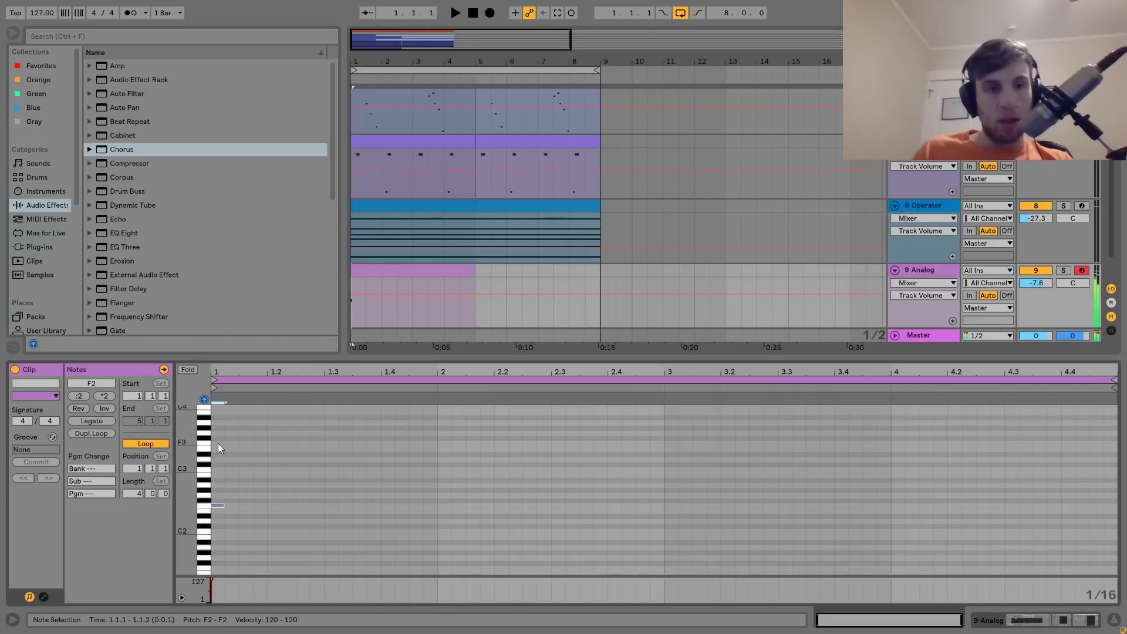
Transpose the new Analog clip's note down two octaves to F0, stretch it across all four bars and start playback
key(shift+Down)
key(shift+Down)
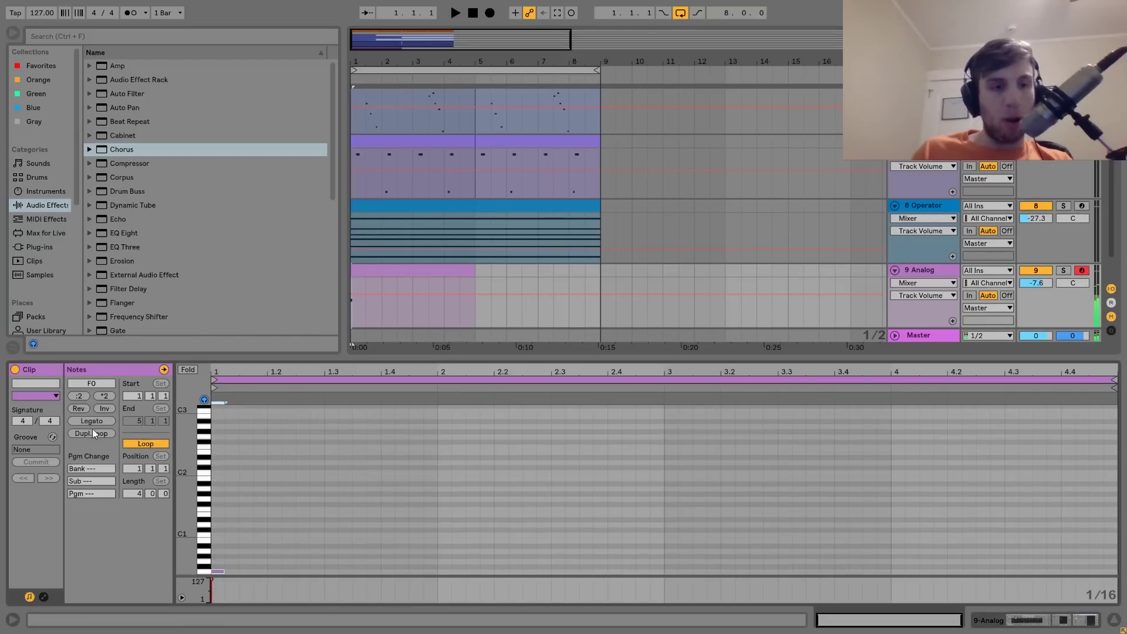
key(space)
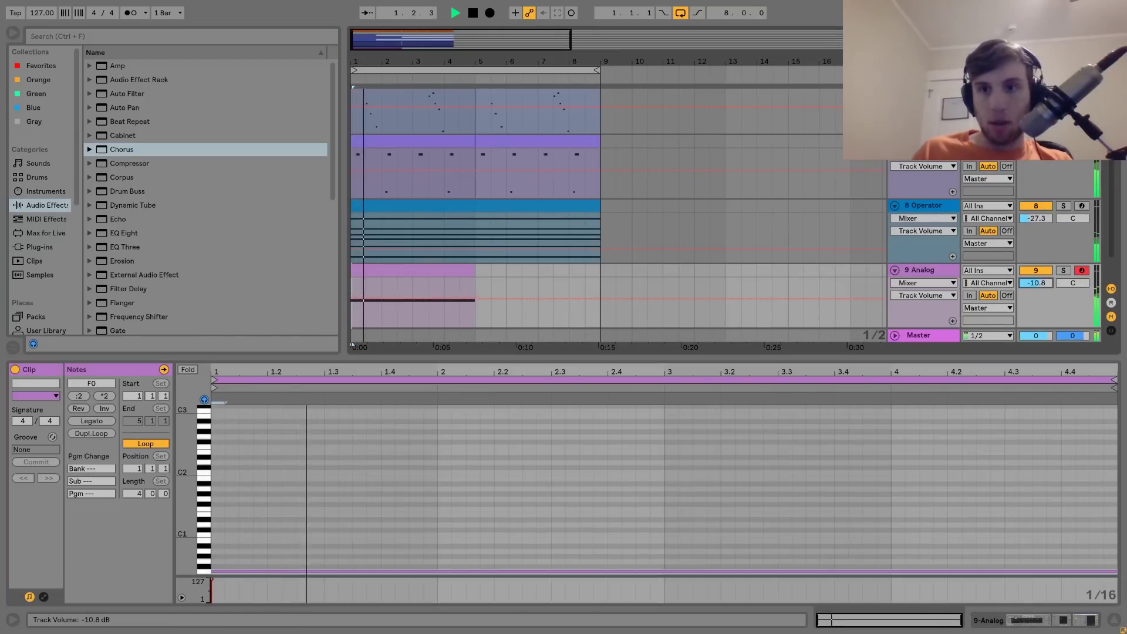
Extend the 9 Analog clip to eight bars, and lower that track's volume to -11.7 dB with the Operator track deactivated
click(922, 270)
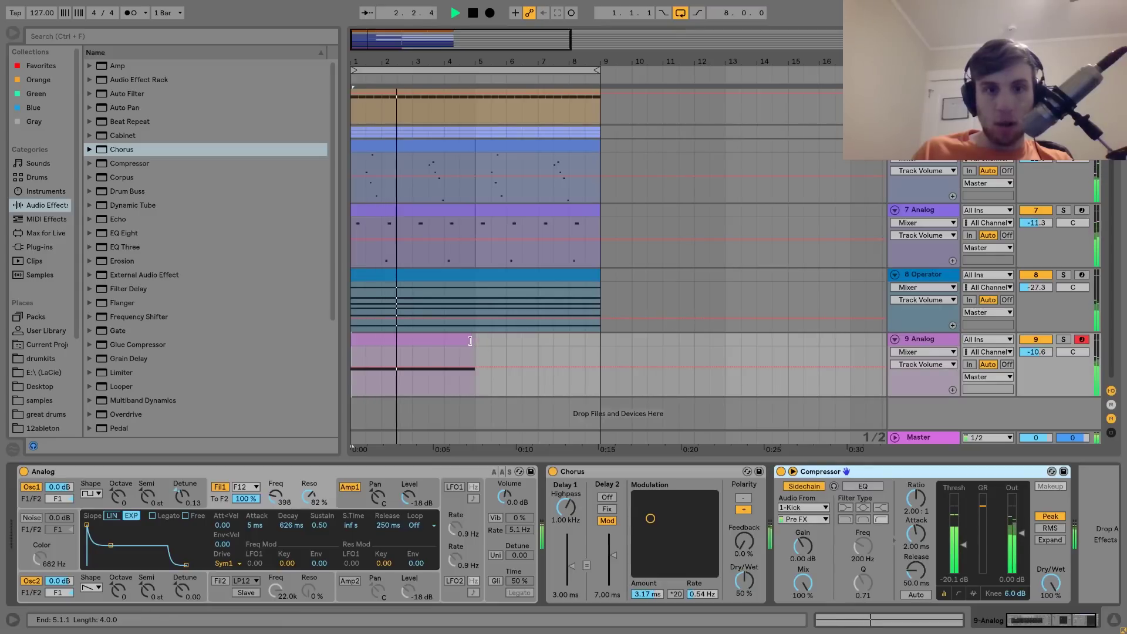
drag(476, 340, 607, 347)
click(1042, 273)
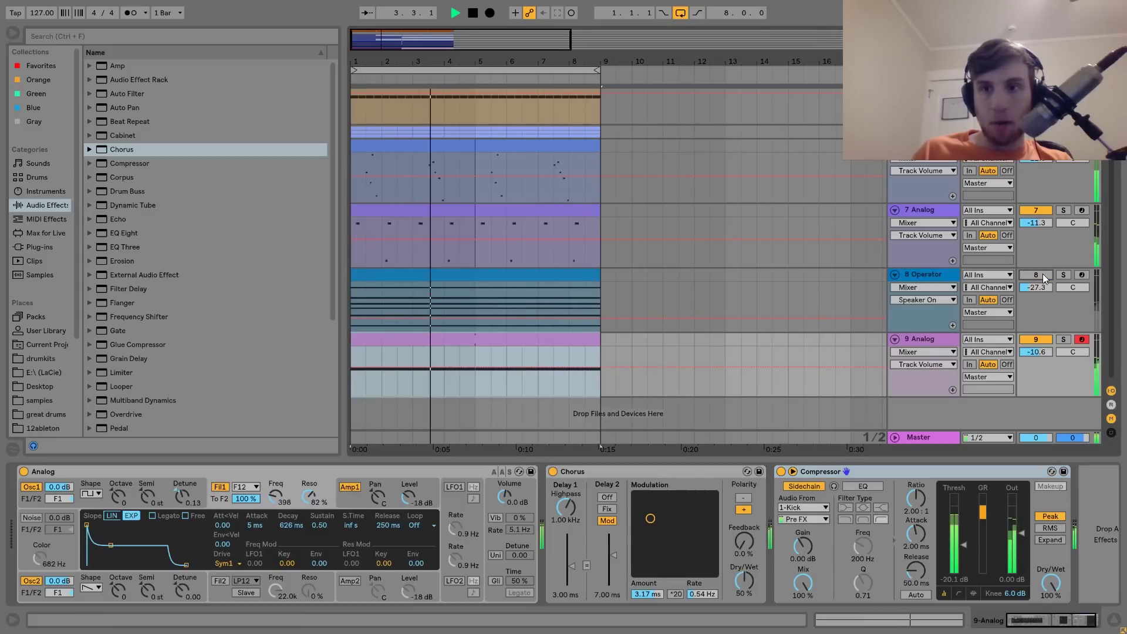
drag(1034, 353, 1034, 359)
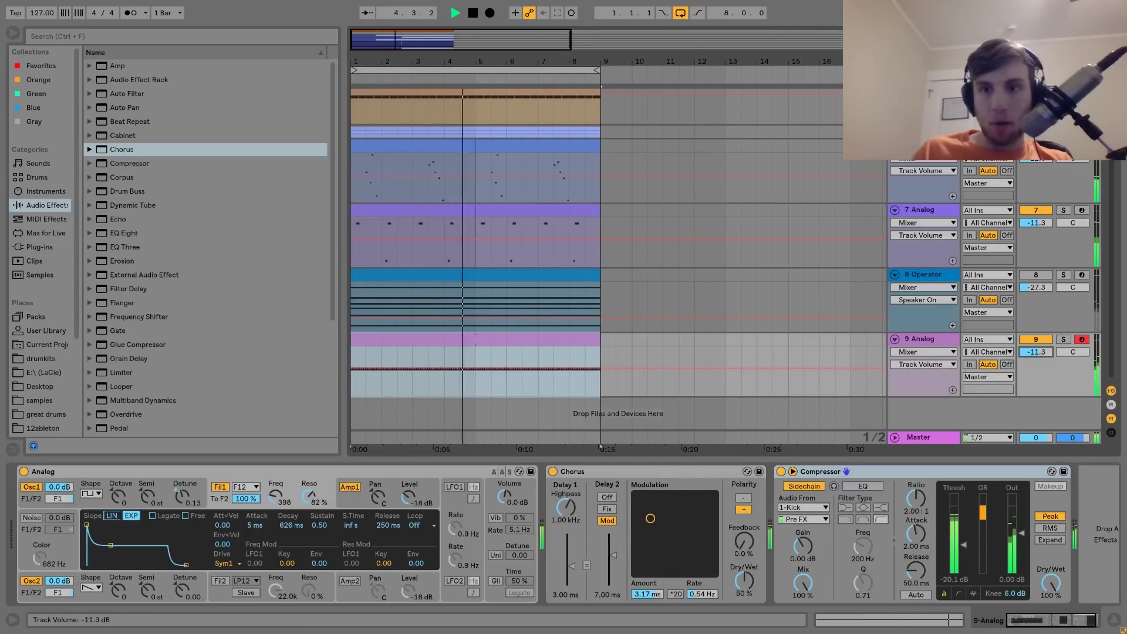
key(space)
click(509, 341)
double_click(508, 340)
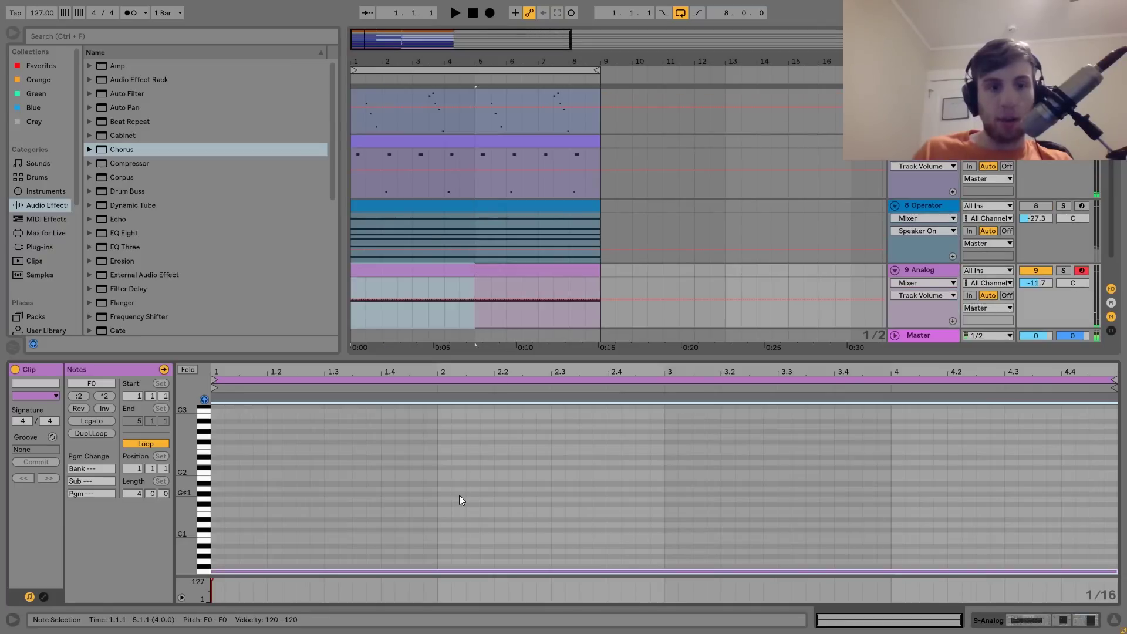
key(shift+Tab)
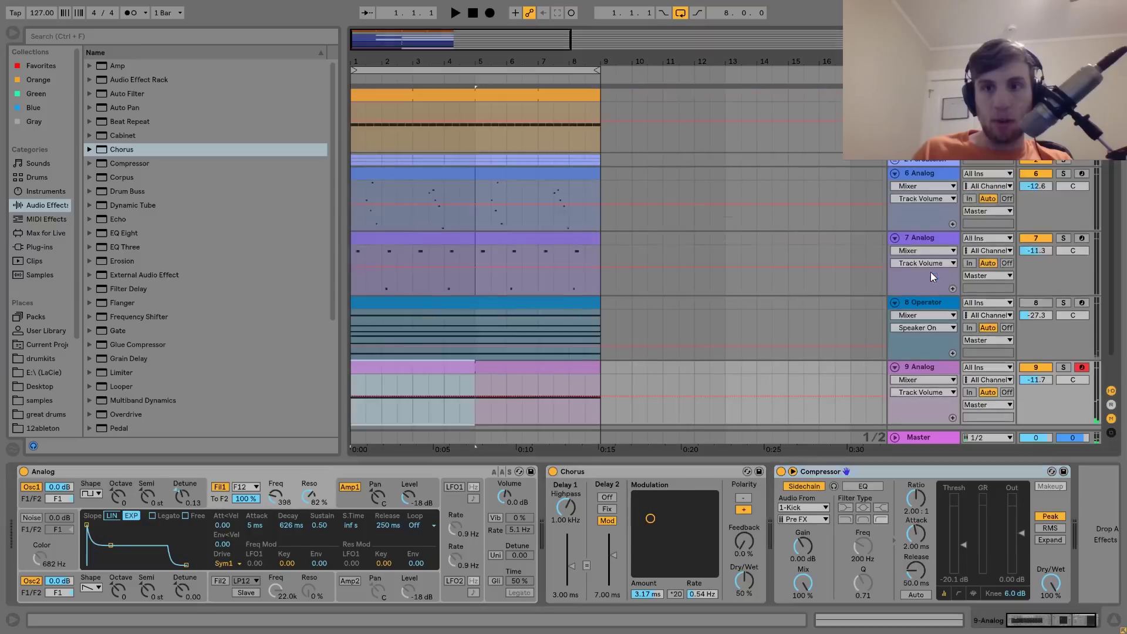
Raise the 7 Analog track to -9.6 dB and lower the soloed 9 Analog's Compressor threshold to -33.1 dB
key(space)
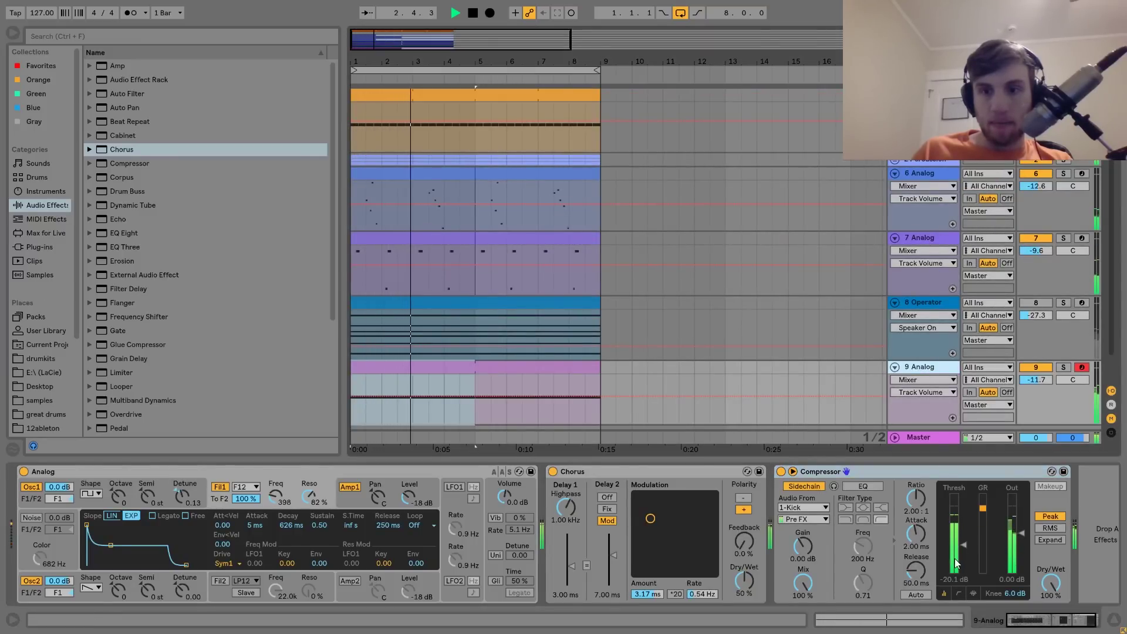
click(1063, 368)
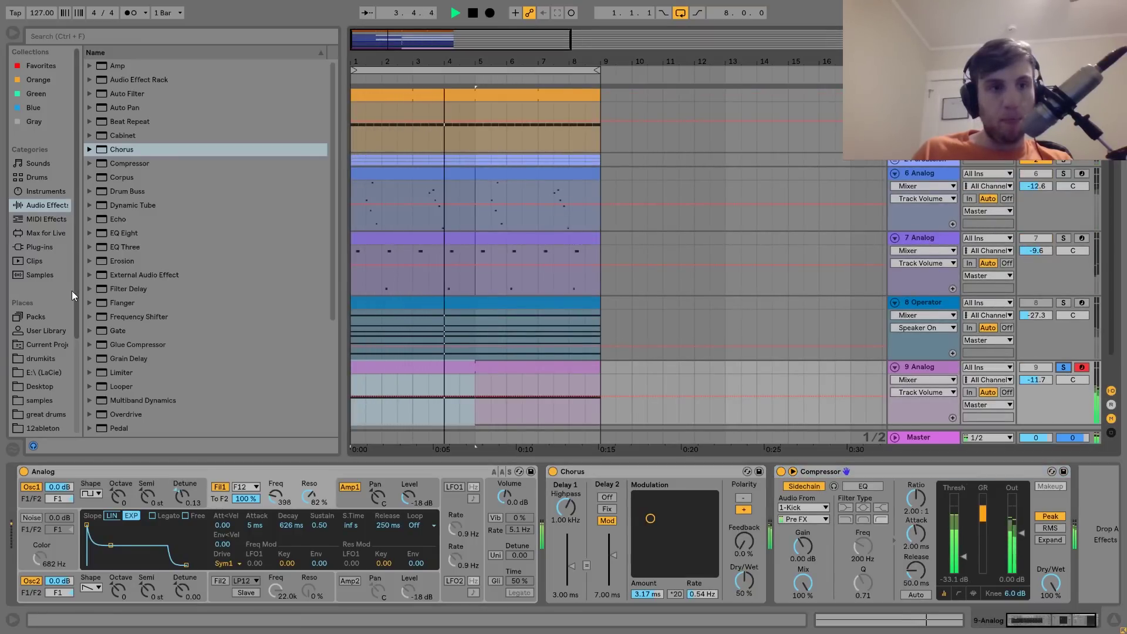
key(space)
Insert Drum Buss between Chorus and Compressor with 21% Crunch and 20.0 kHz Damp, and lower the unsoloed 9 Analog to -13.6 dB
drag(117, 190, 775, 510)
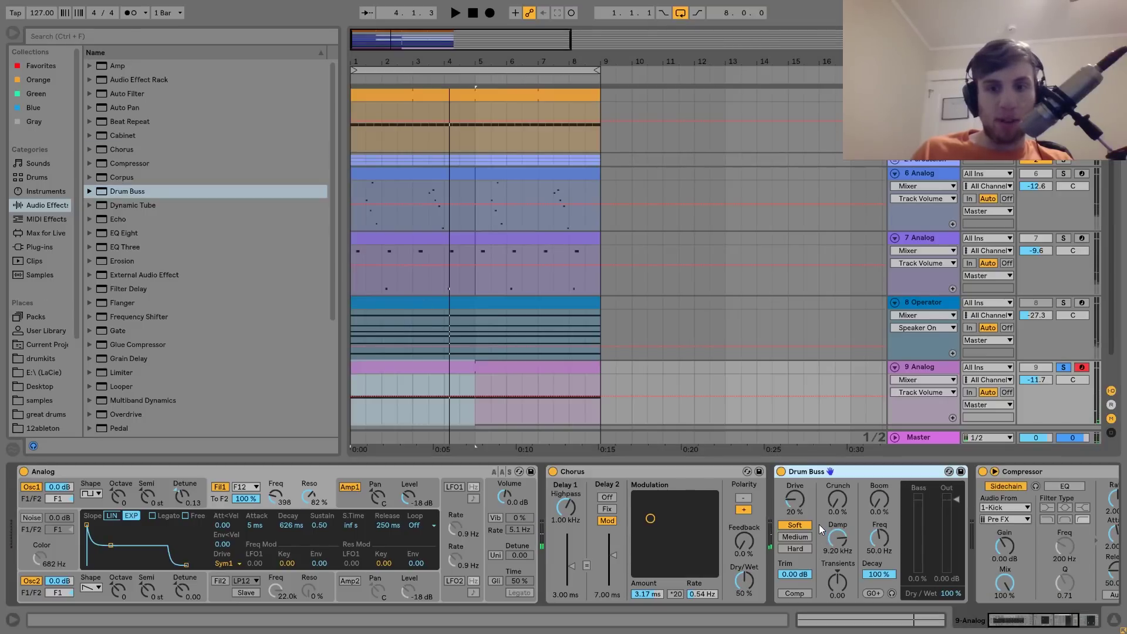
key(space)
drag(837, 538, 836, 470)
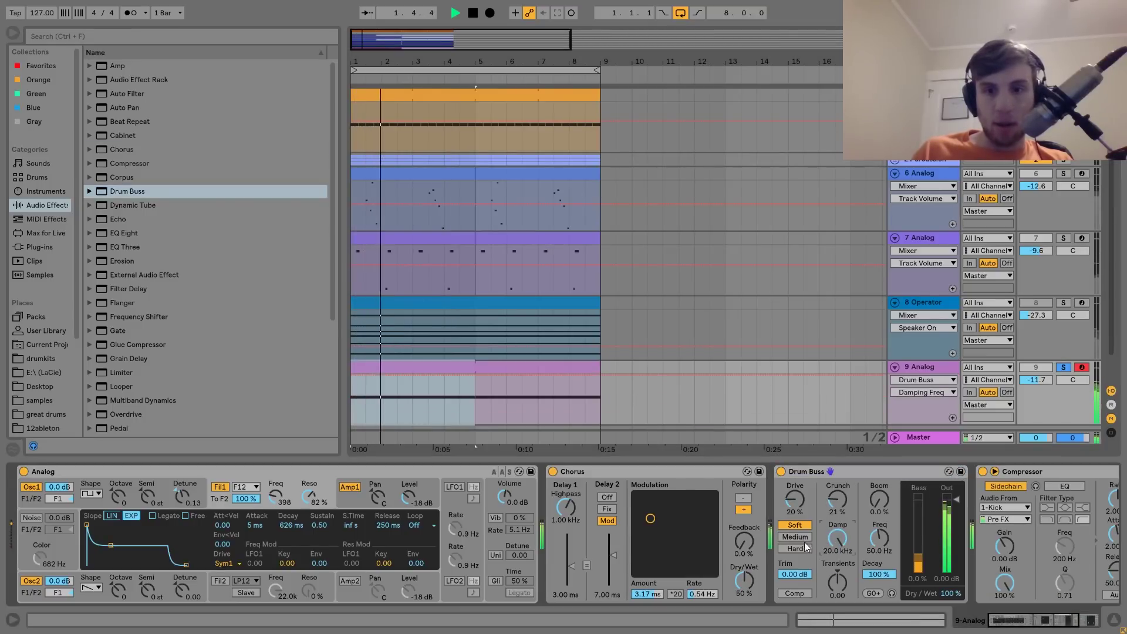
click(1065, 369)
drag(1036, 380, 1036, 388)
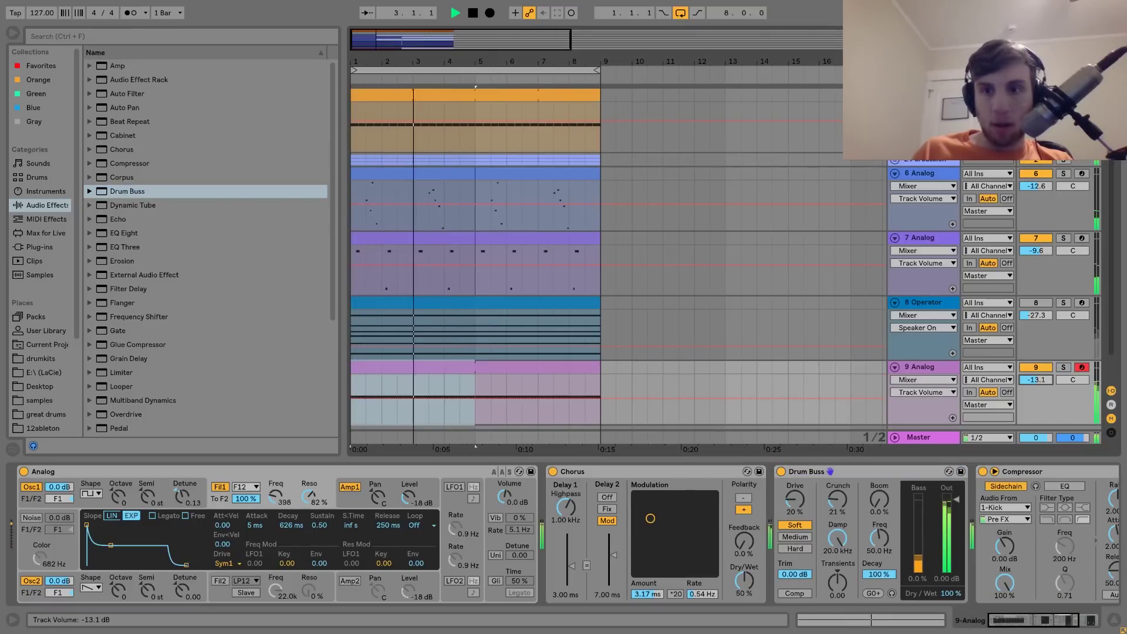
Reactivate the Operator track and listen to it briefly in solo
click(1037, 303)
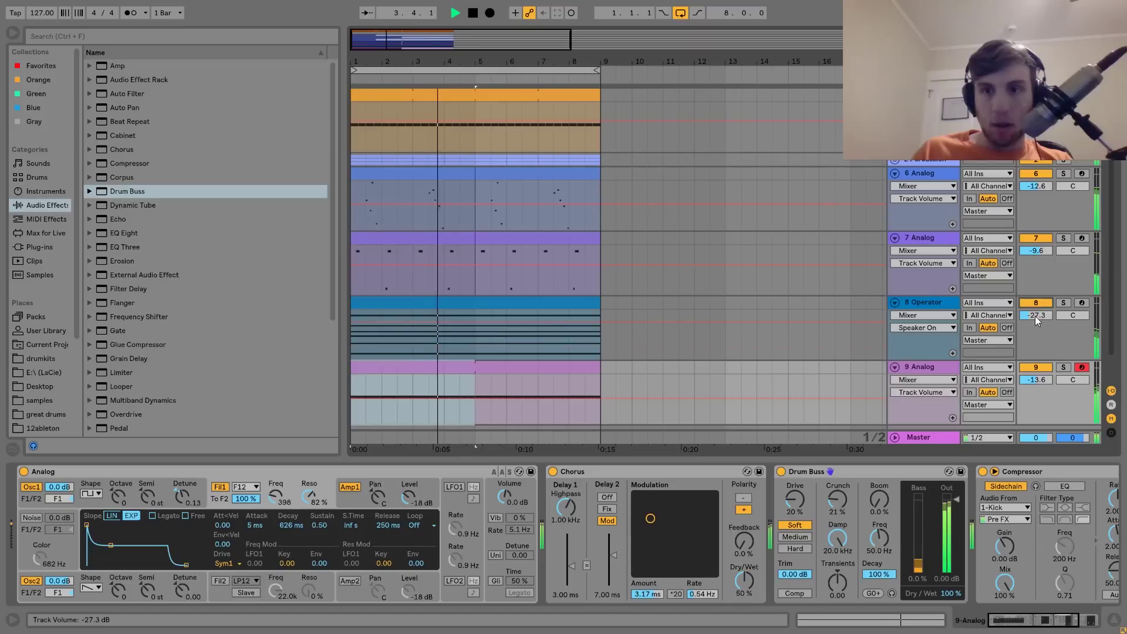
click(928, 302)
click(1062, 304)
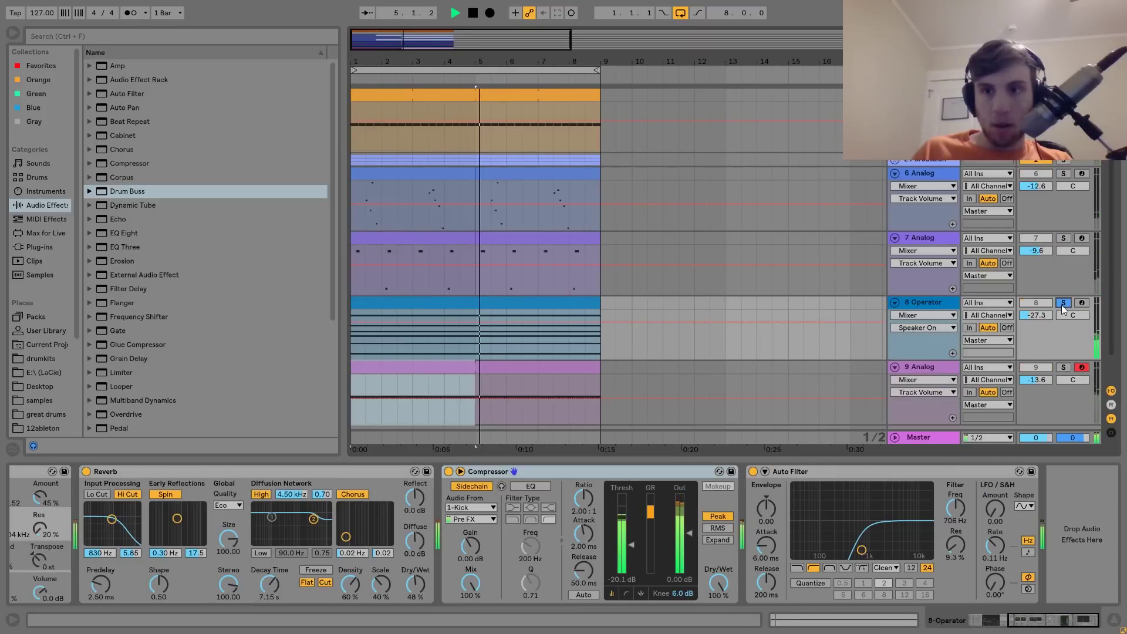
click(1062, 304)
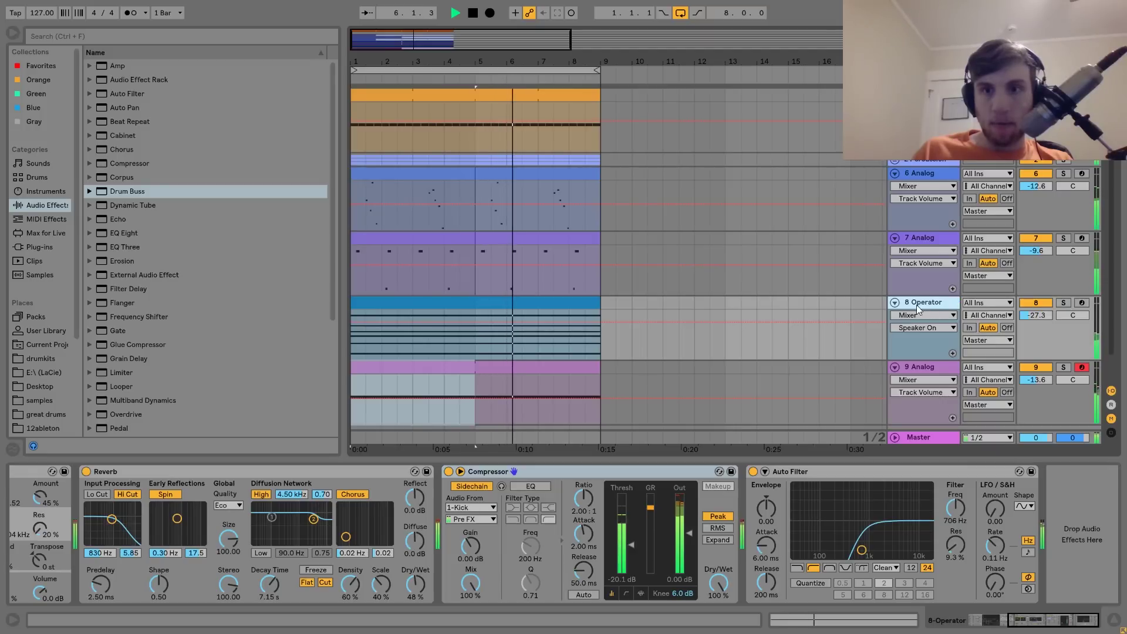
Fold the 7 Analog track and raise the 6 Analog track's volume to -10.7 dB
click(894, 238)
click(903, 237)
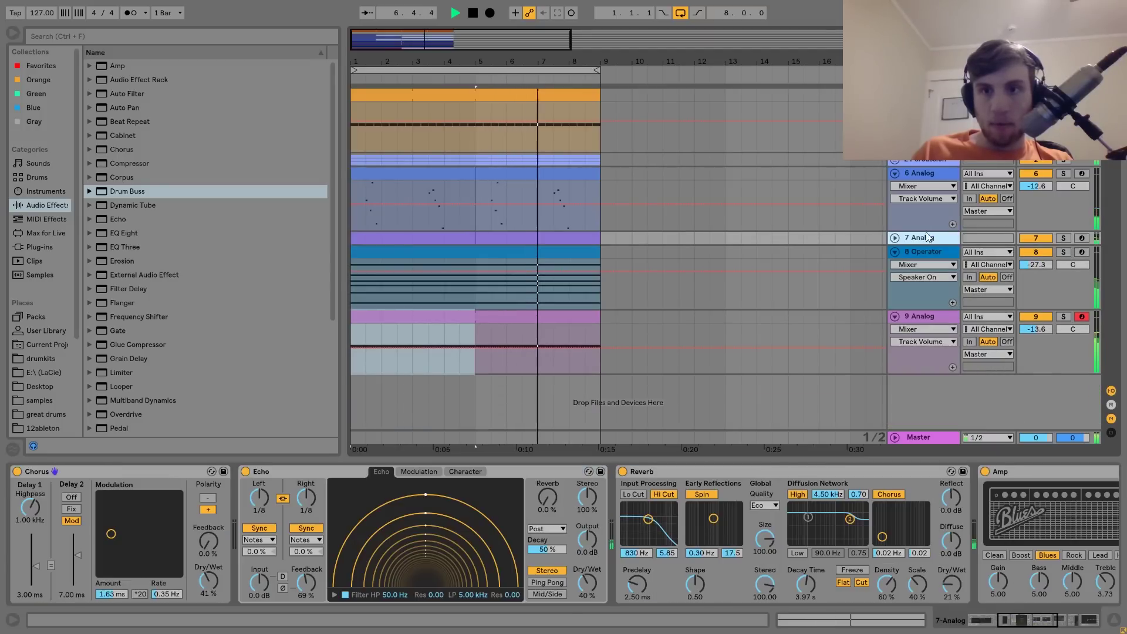
click(895, 173)
click(917, 171)
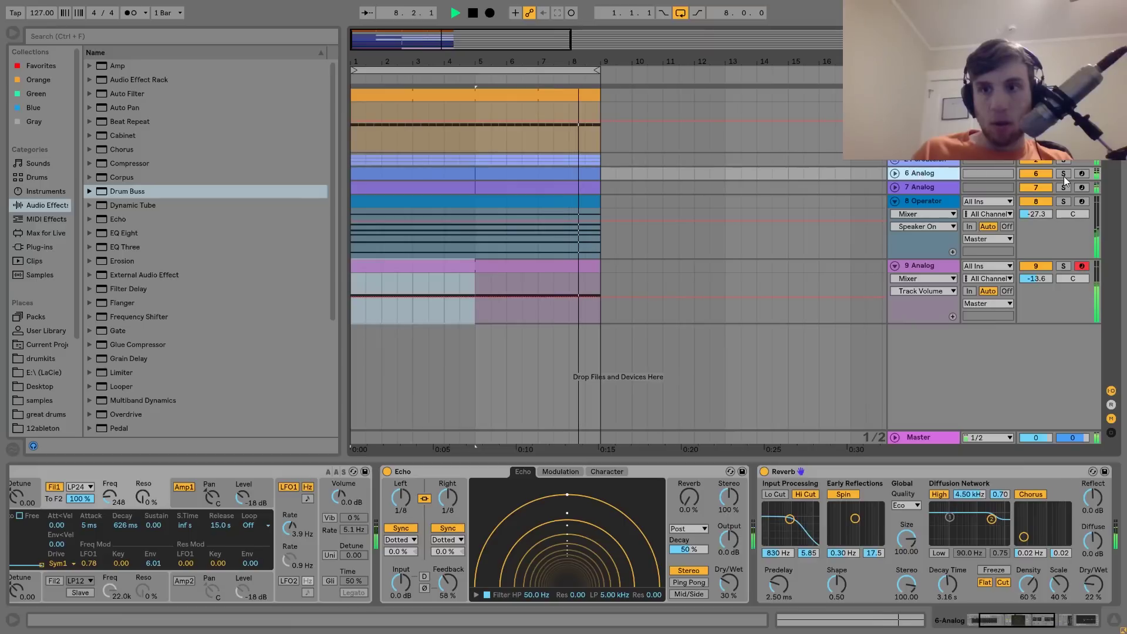
click(1062, 173)
click(894, 173)
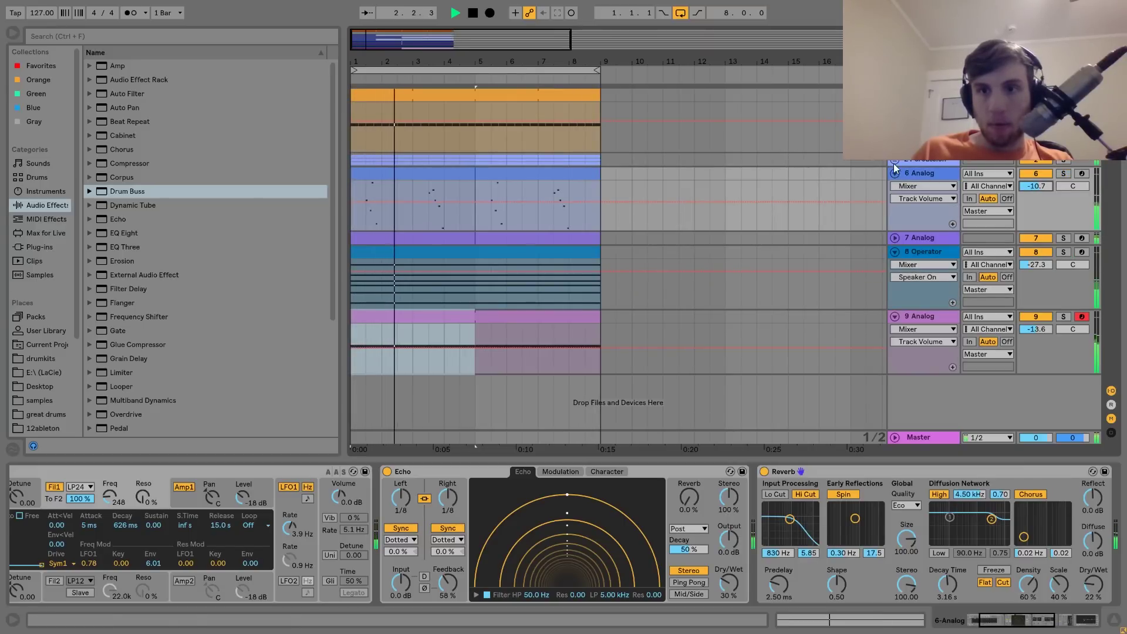
Set the Percussion group's volume to -10.5 dB and check the group briefly in solo
scroll(1073, 179, up, 5)
mouse_move(1042, 173)
mouse_down()
mouse_move(1042, 165)
mouse_move(1040, 176)
mouse_up()
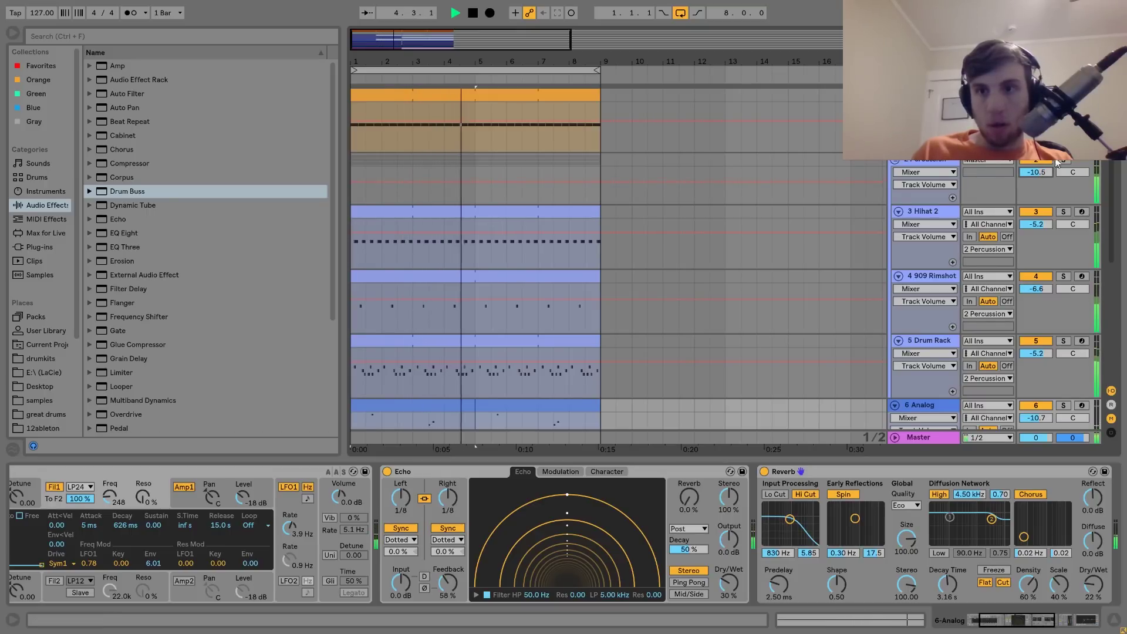
click(1063, 161)
key(space)
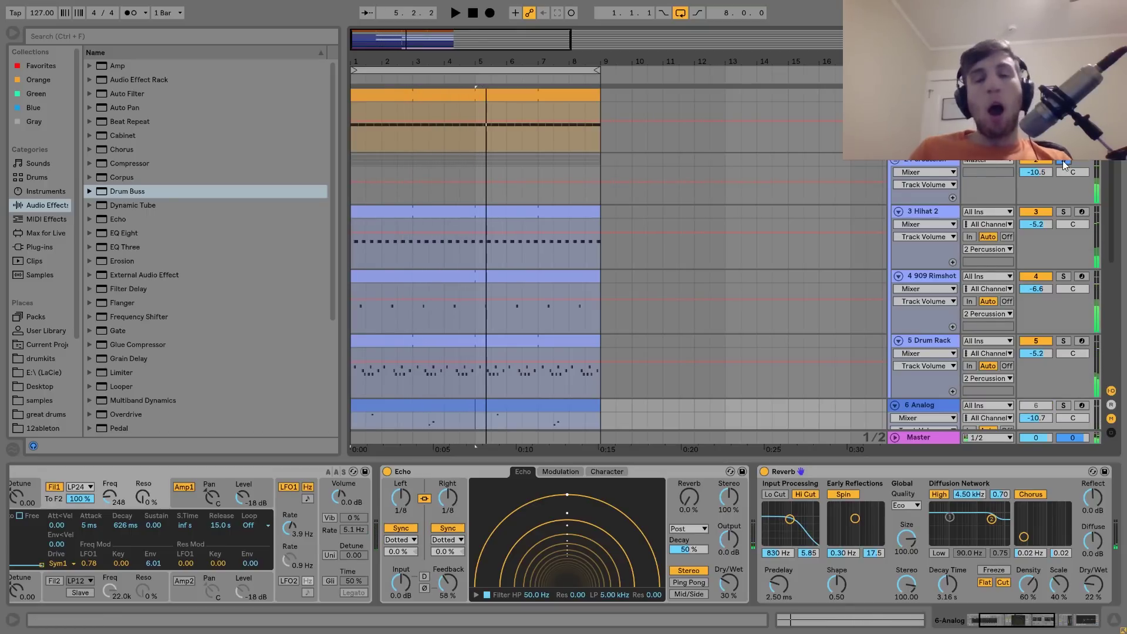
click(1063, 160)
Play the full loop and review the Operator track's effects and the percussion tracks
click(893, 159)
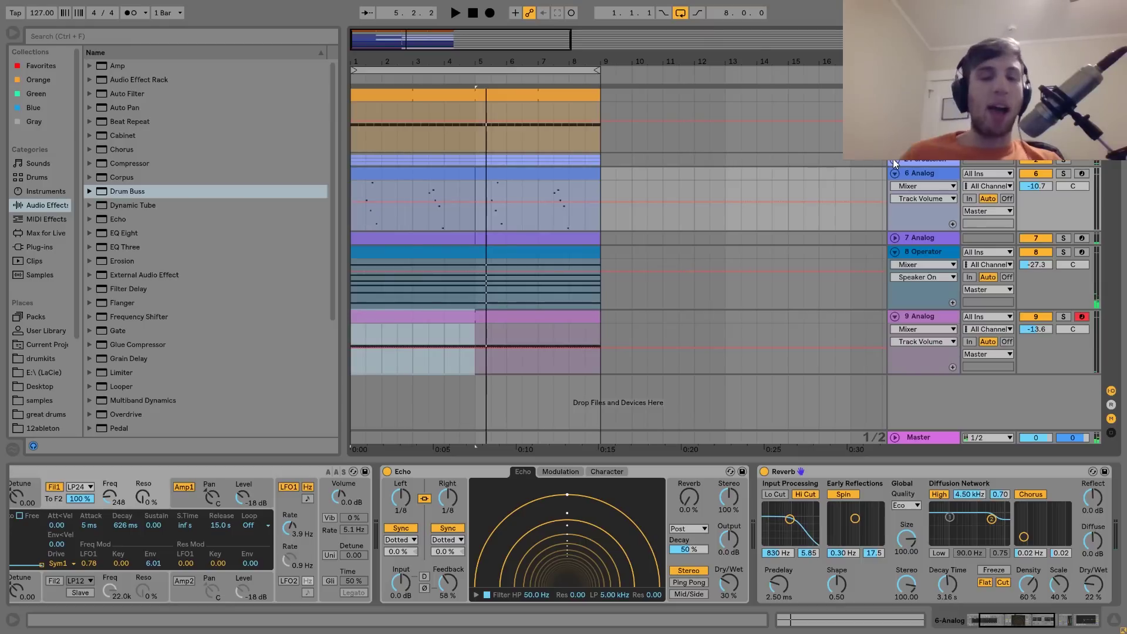
click(892, 159)
scroll(921, 213, down, 4)
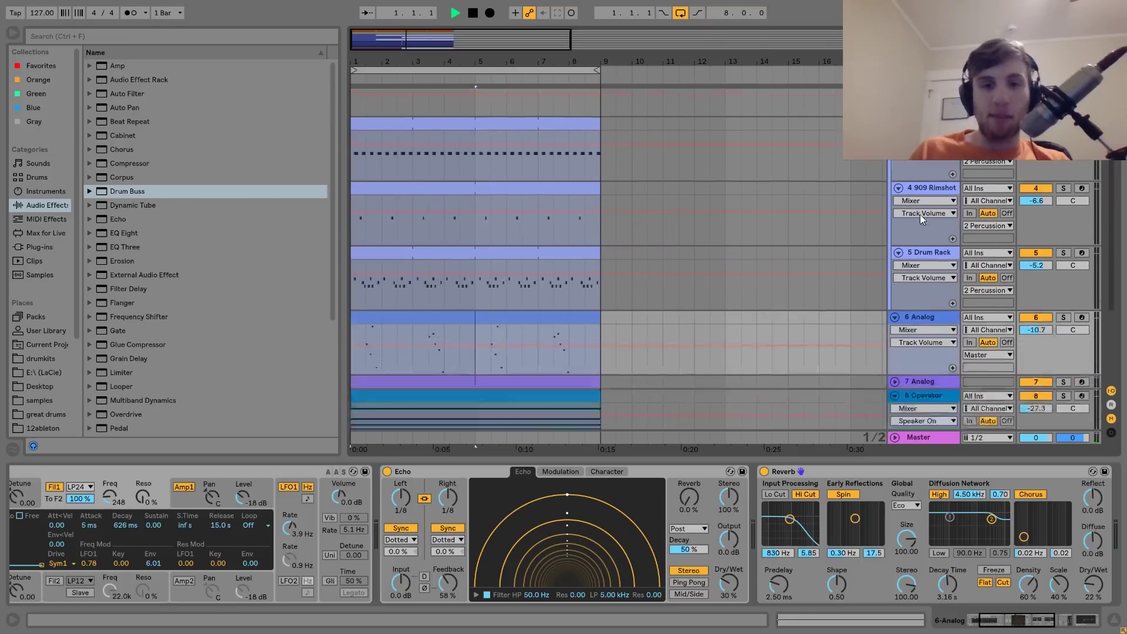
key(space)
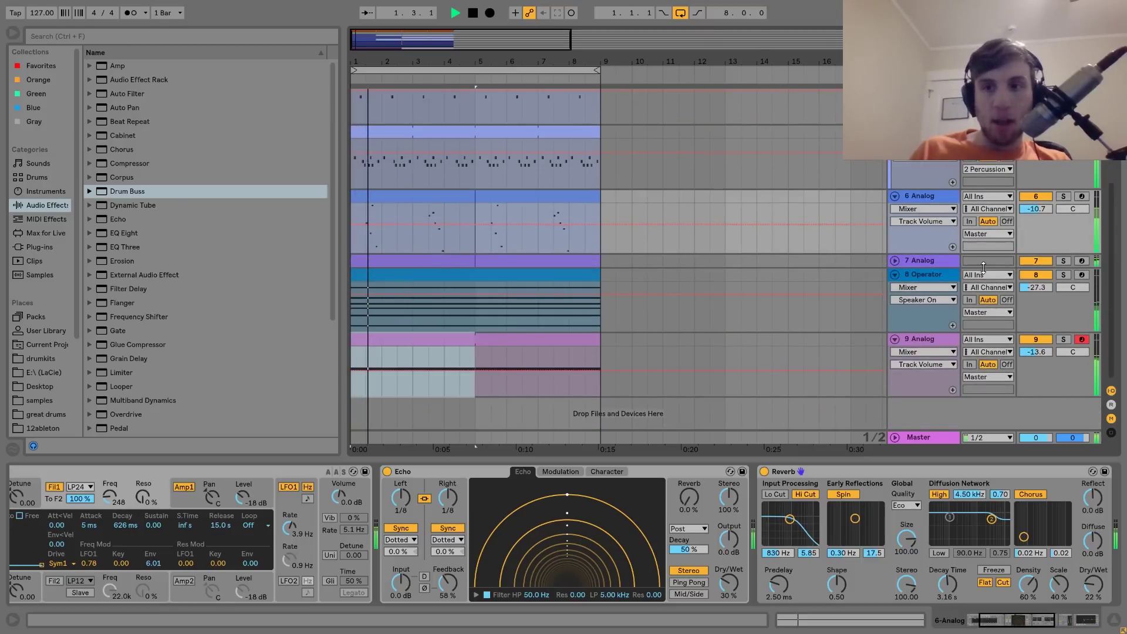
click(925, 276)
key(space)
scroll(924, 275, up, 4)
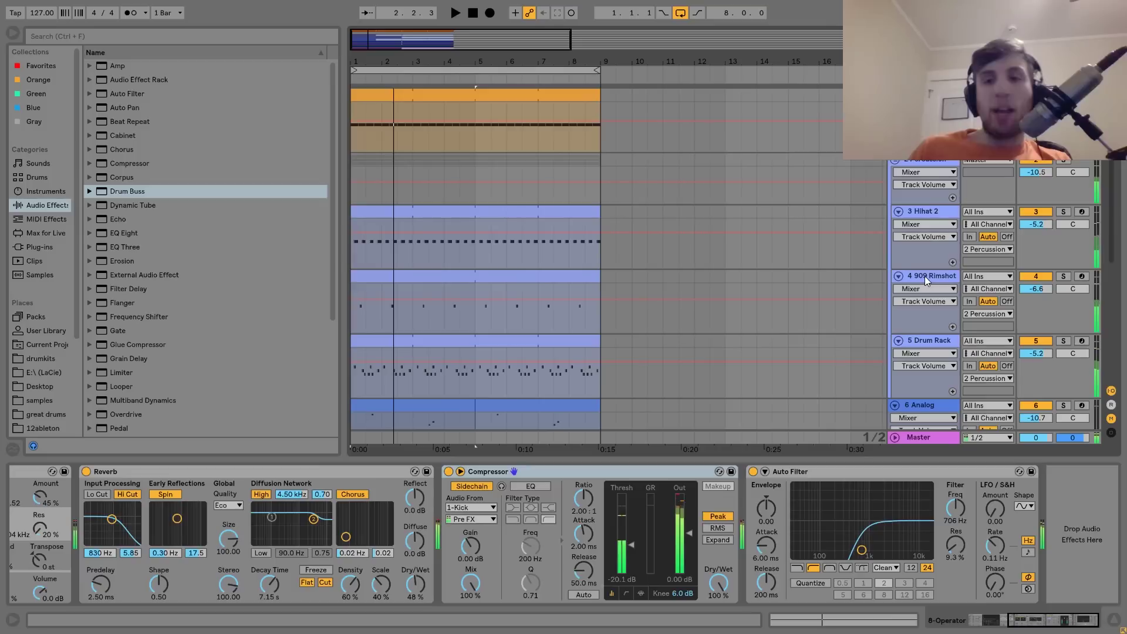
Insert a new MIDI track directly below Hihat 2 inside the Percussion group
click(927, 216)
key(ctrl+shift+t)
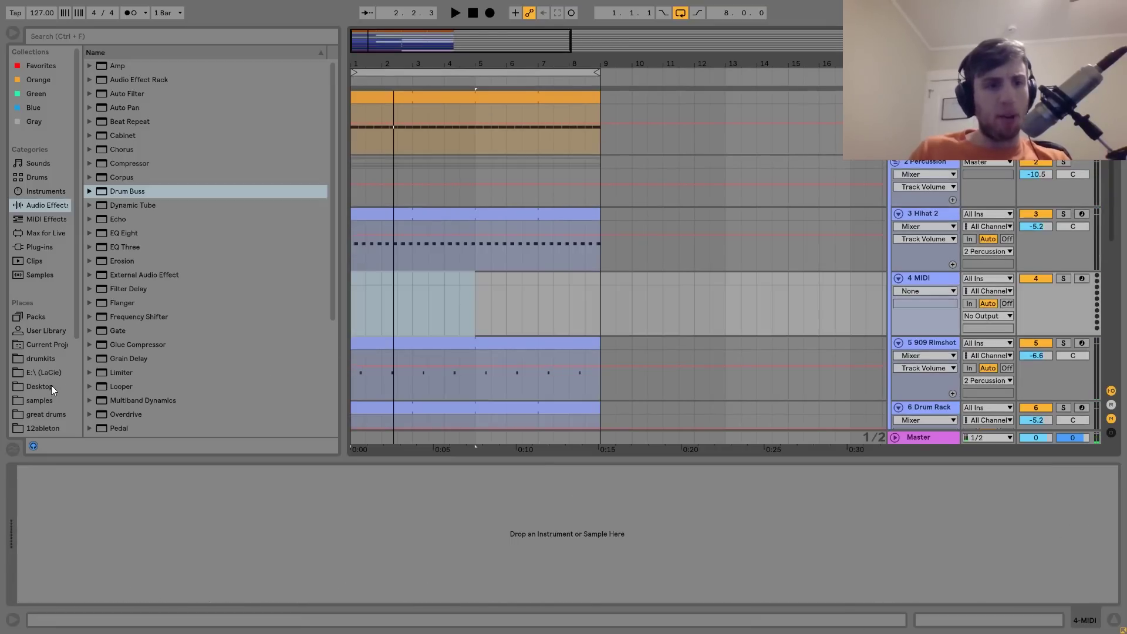
scroll(51, 385, down, 3)
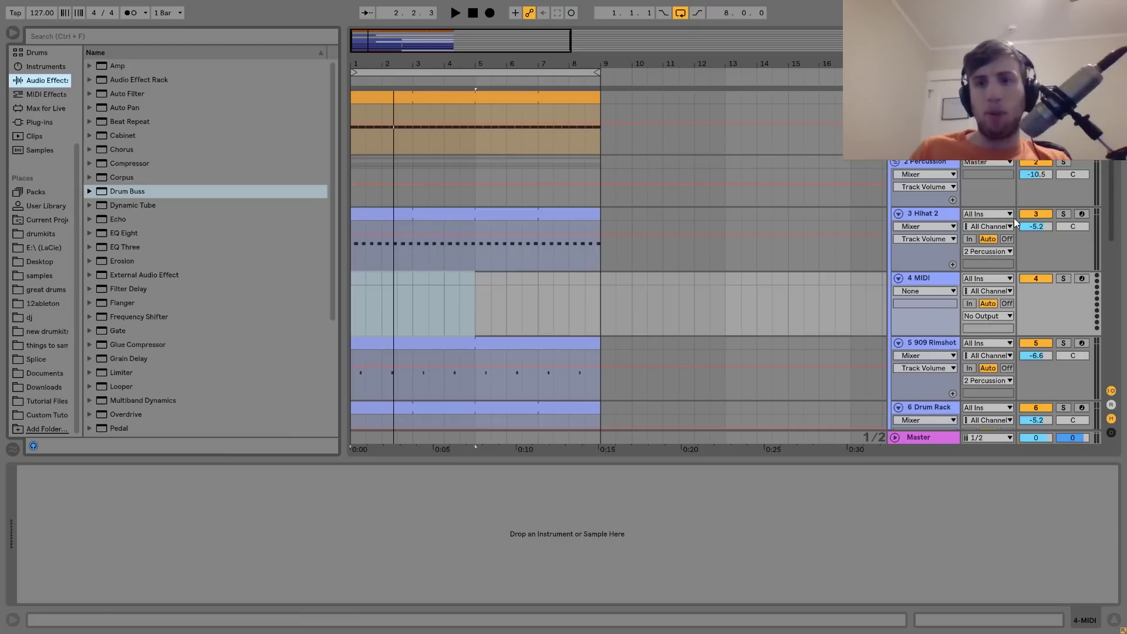
Solo the Percussion group and its Hihat 2 track and listen to the hi-hat pattern
click(1063, 162)
key(space)
click(1063, 214)
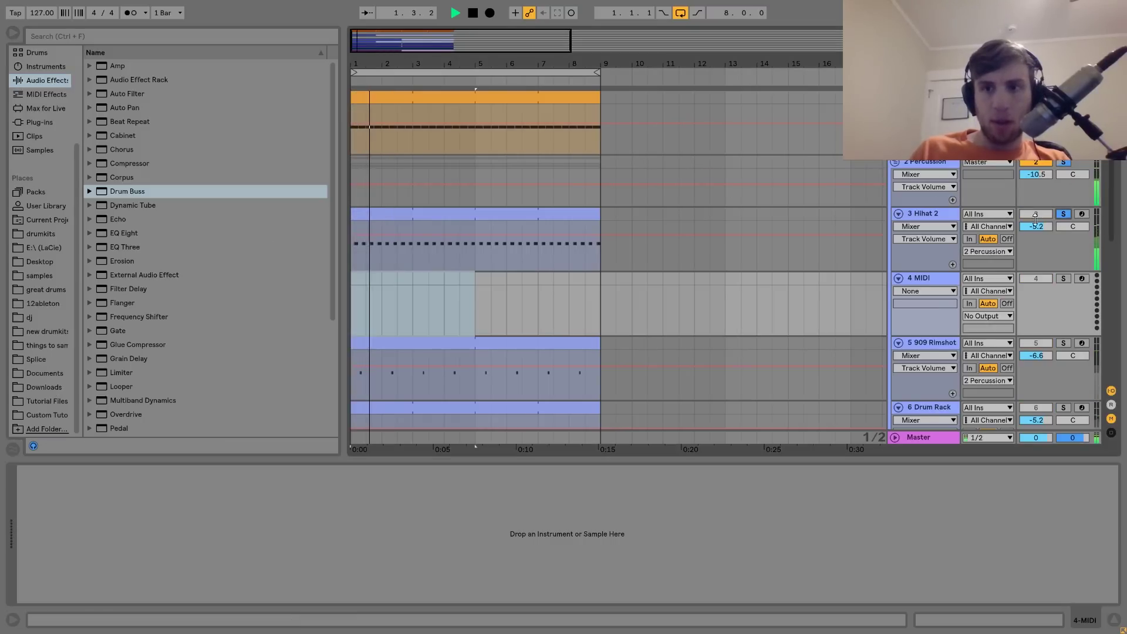
click(918, 218)
key(space)
Load Open Hihat.wav from the Drumcode Techno From Scratch 2 tutorial files onto the new MIDI track
click(918, 280)
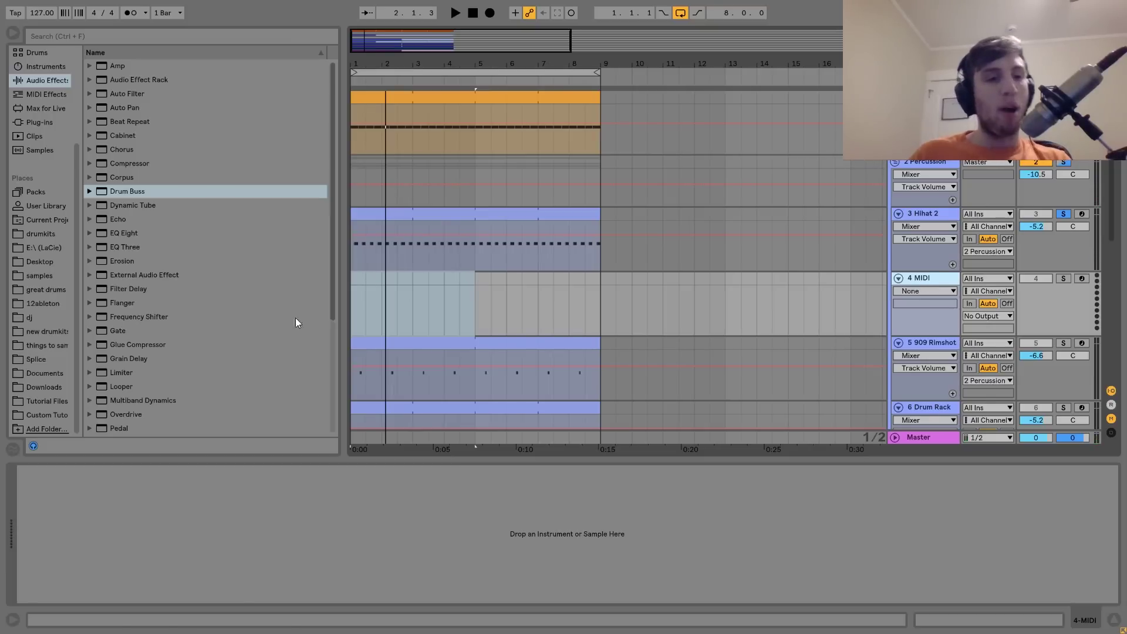
click(43, 401)
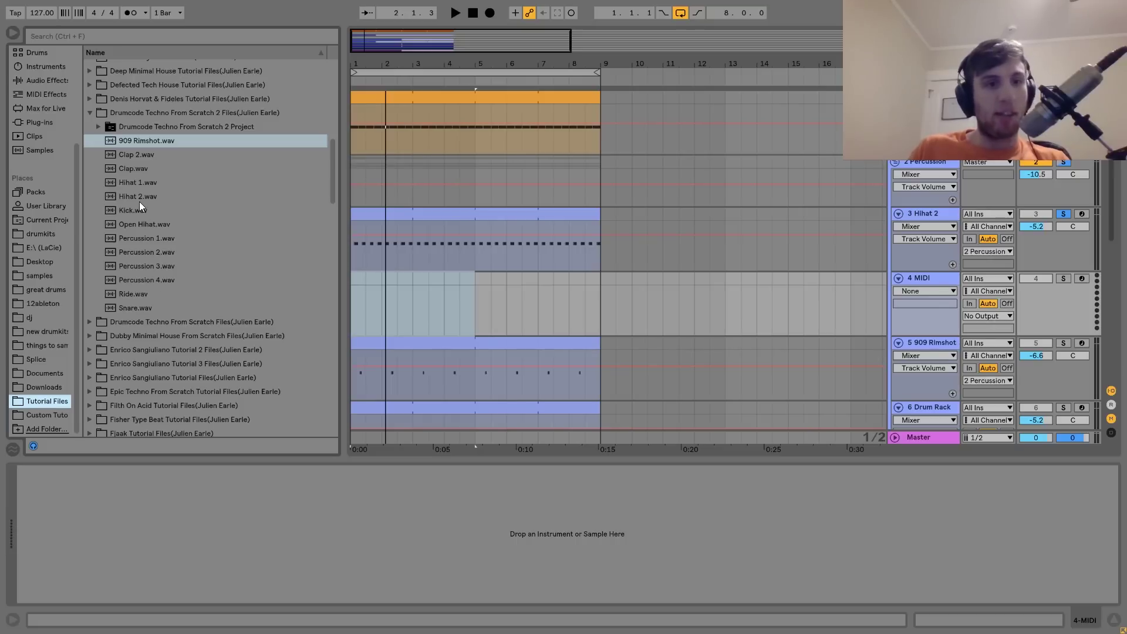
click(145, 224)
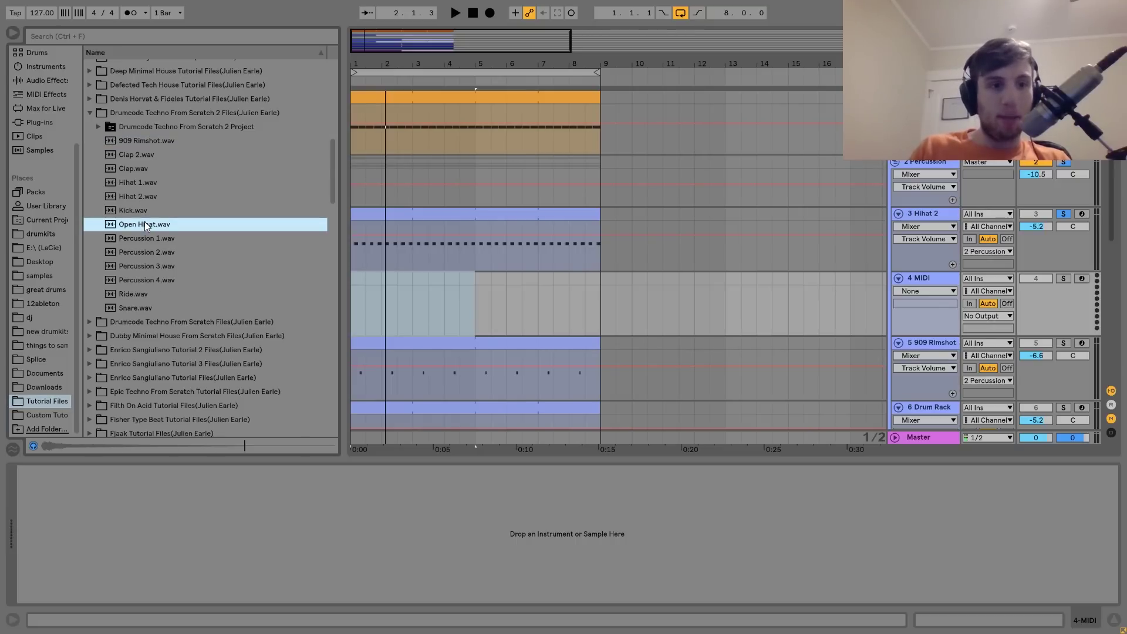
double_click(144, 223)
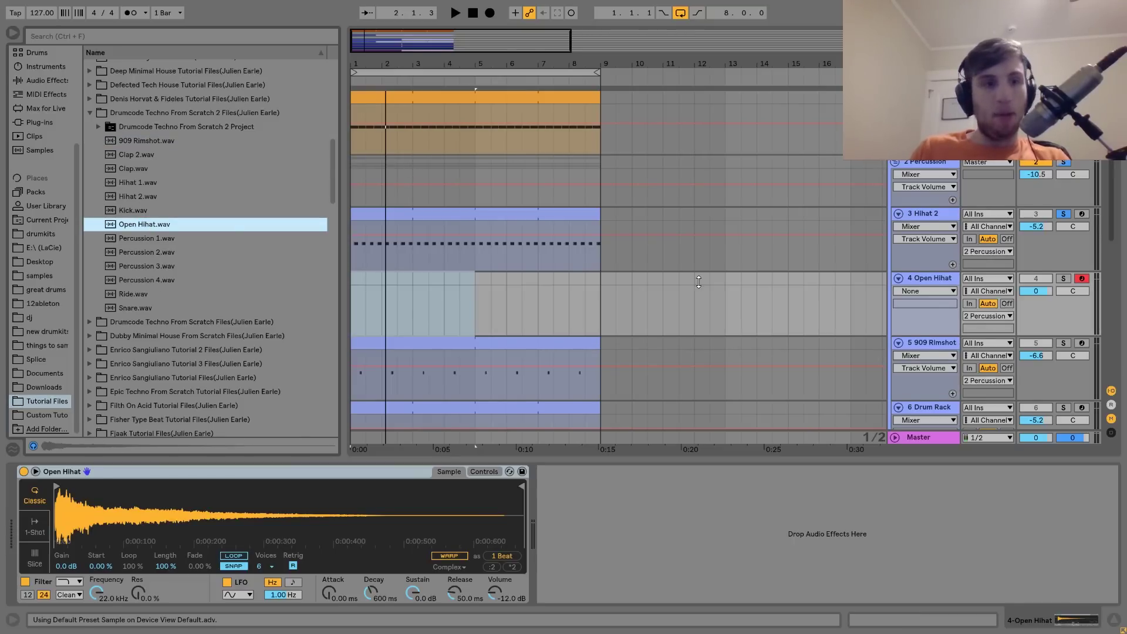
Insert another MIDI track below Open Hihat and load Ride.wav onto it
key(ctrl+shift+t)
click(122, 294)
double_click(121, 295)
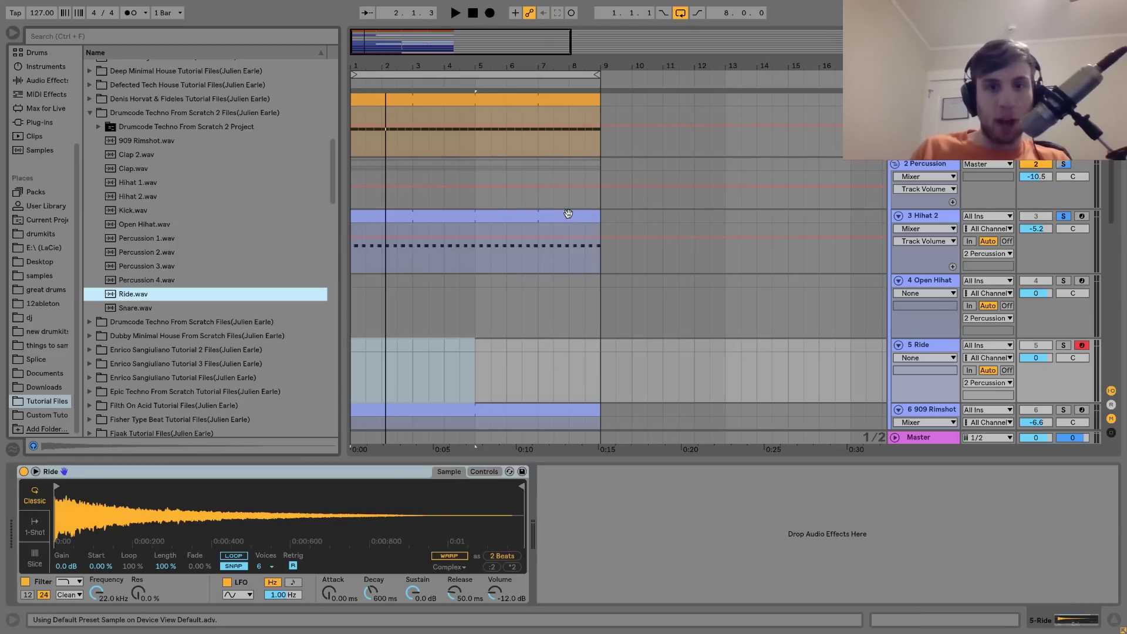
Copy the eight-bar Hihat 2 clip onto the Open Hihat track and solo that track at -6.5 dB
drag(568, 213, 540, 294)
key(space)
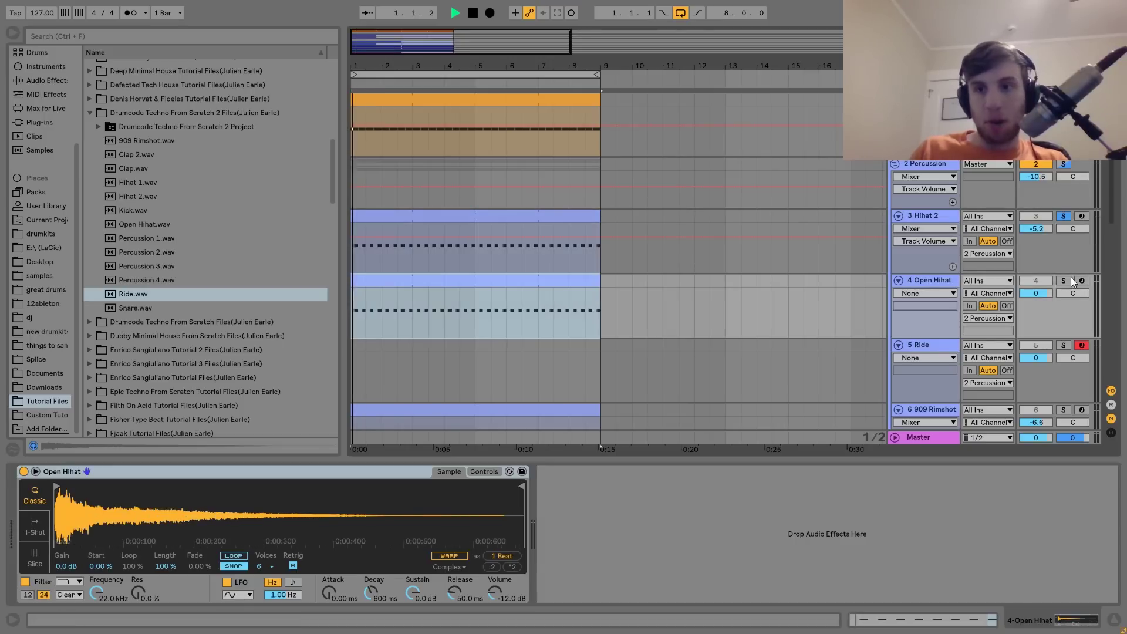
click(1061, 281)
drag(1046, 292, 1046, 308)
Set the Open Hihat sampler's release to 60.0 s and its transposition to -1 st
drag(454, 593, 455, 506)
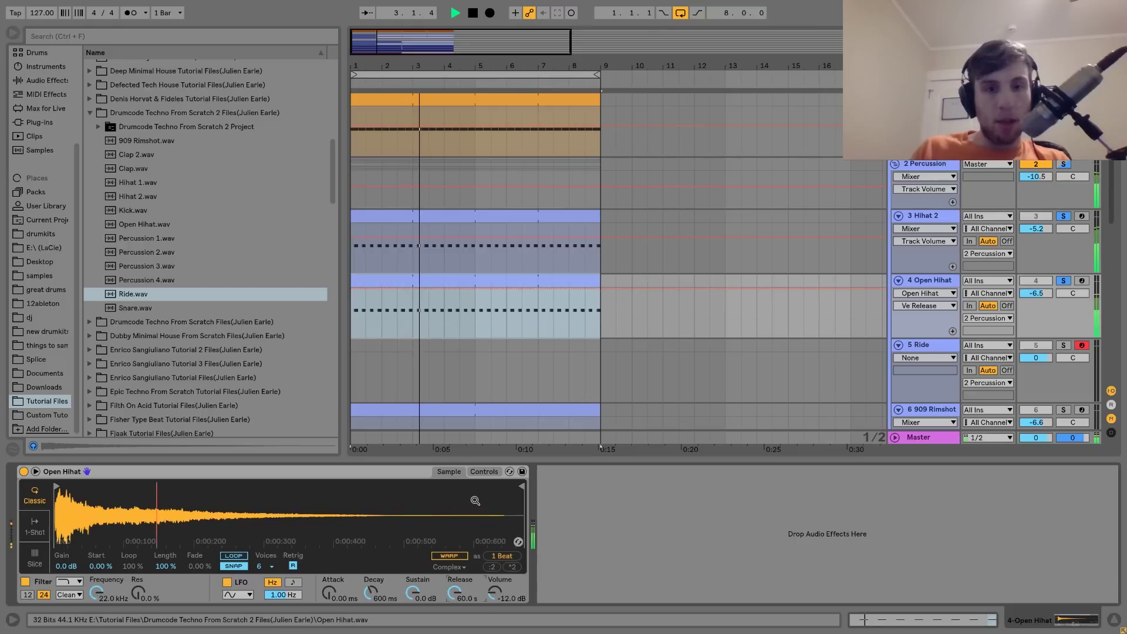
click(480, 473)
key(space)
click(470, 555)
key(Down)
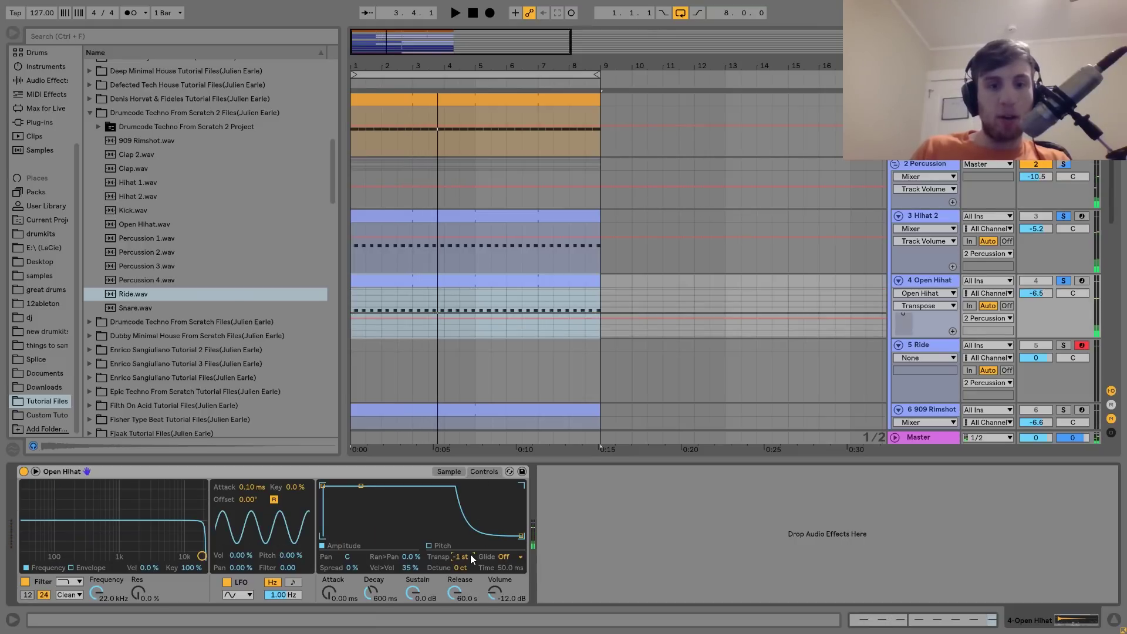
Set the Open Hihat sampler's transposition to -2 st and its filter to high-pass at 334 Hz
key(Up)
key(space)
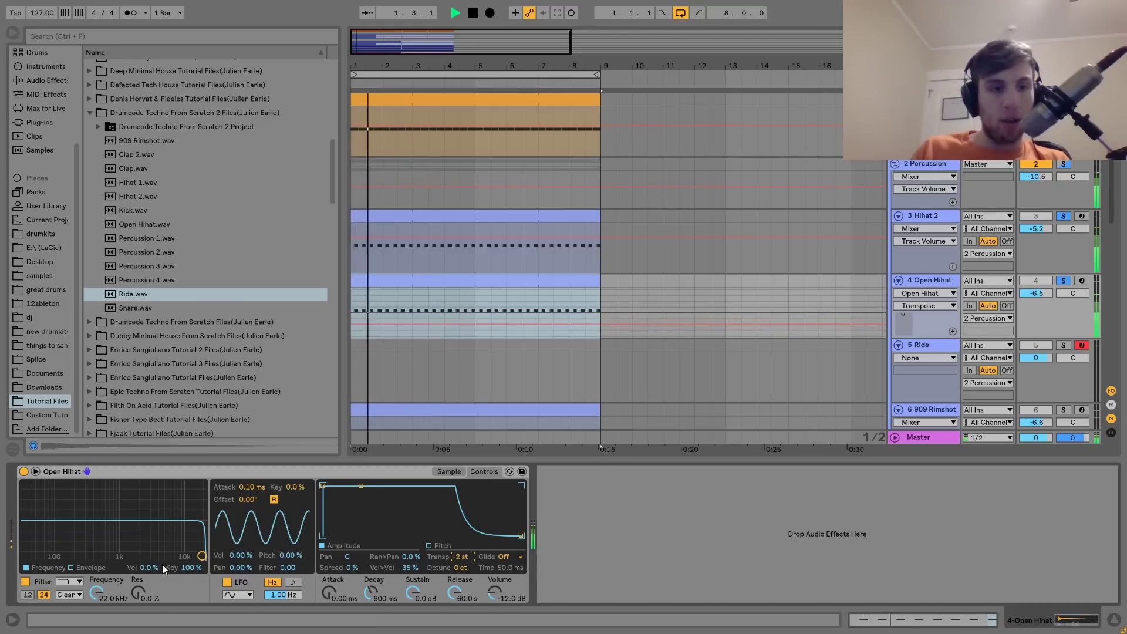
click(73, 582)
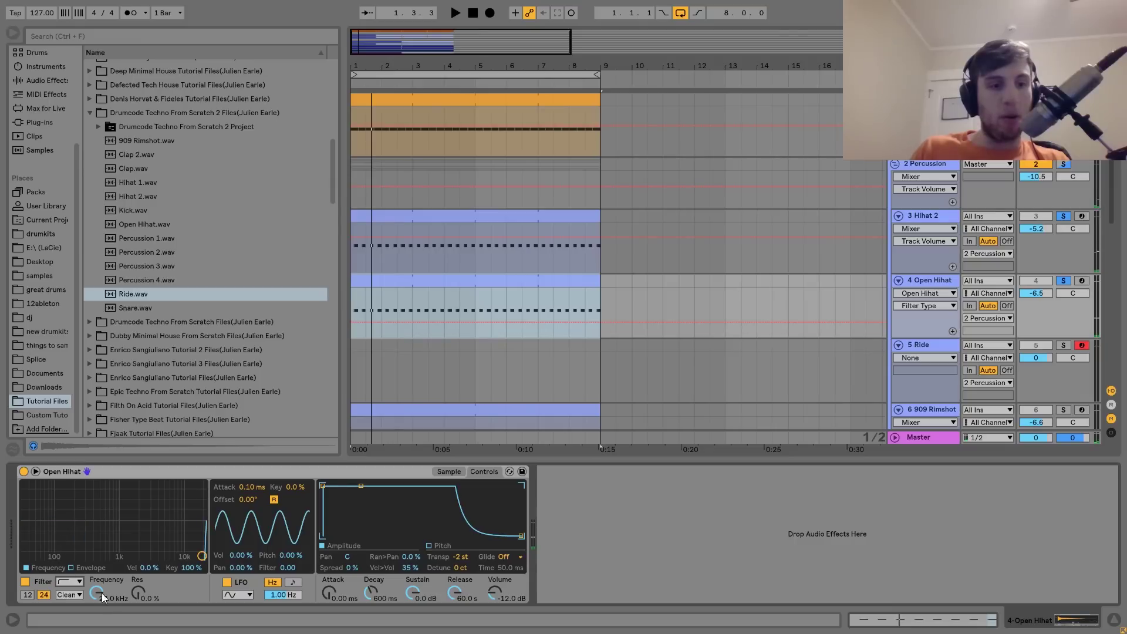
key(space)
drag(114, 555, 89, 555)
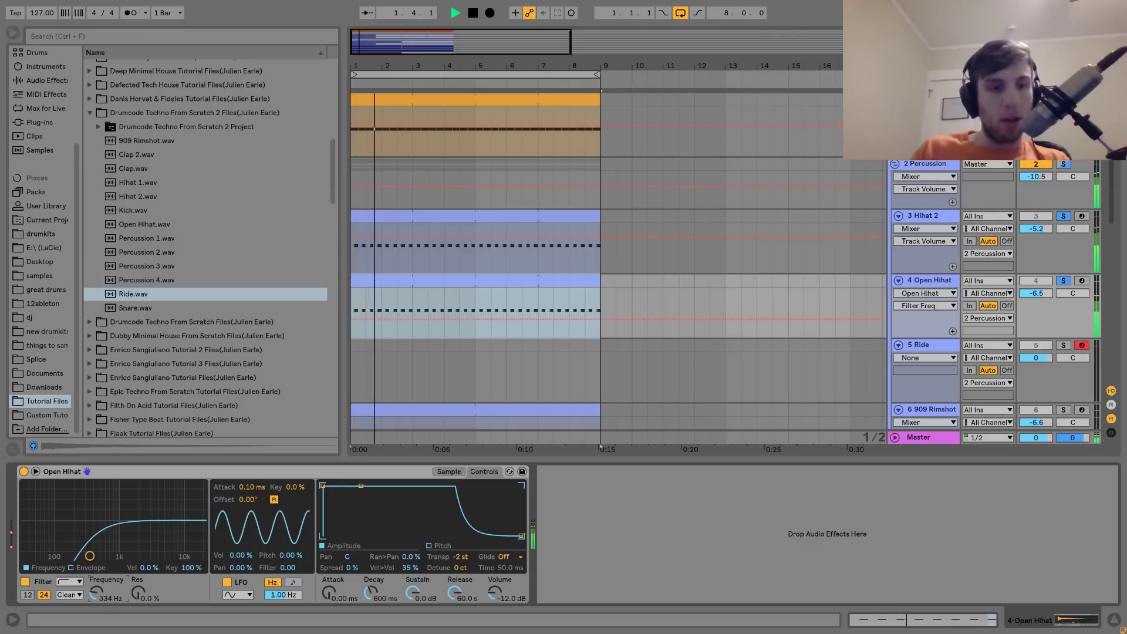
Solo the Percussion group and set the Open Hihat track's volume to -11.8 dB
drag(1036, 293, 1041, 300)
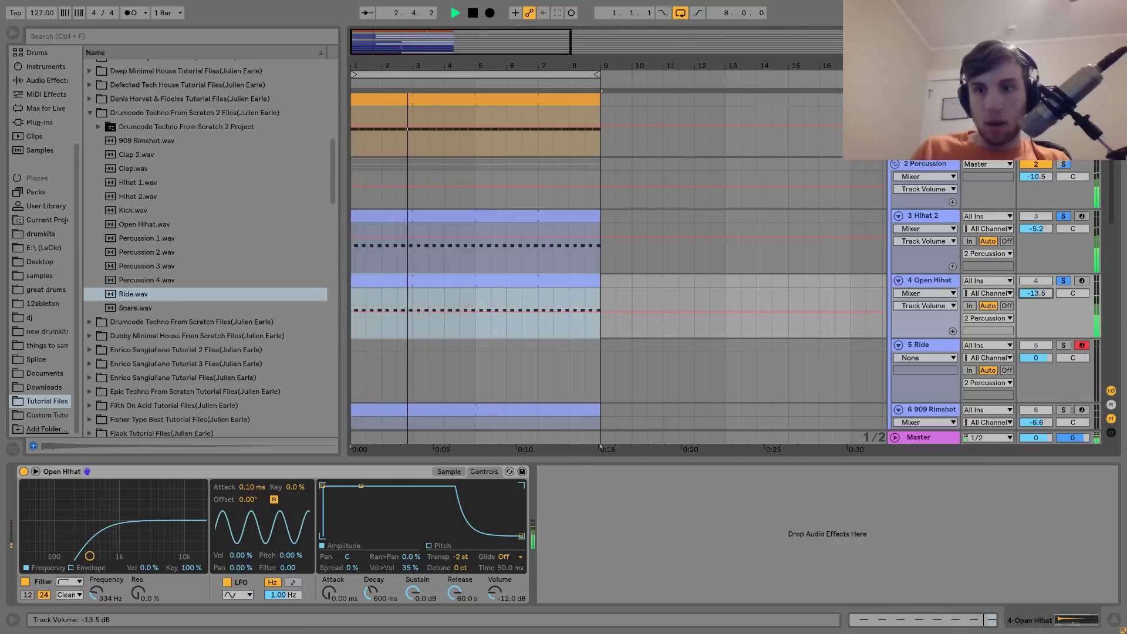
click(1063, 164)
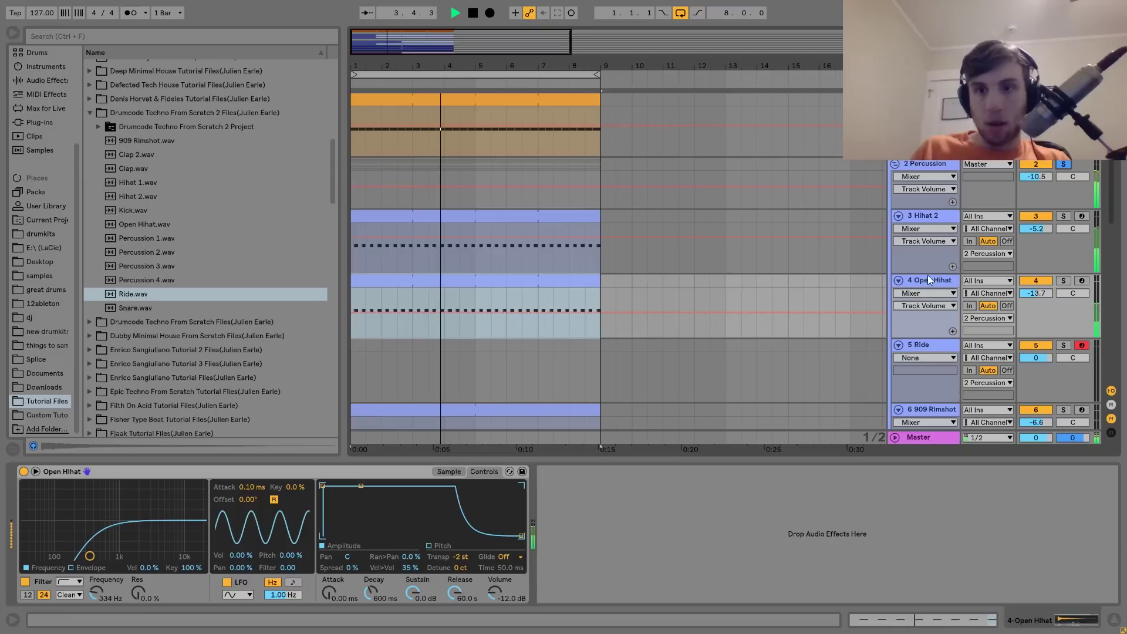
drag(1034, 293, 1034, 289)
key(space)
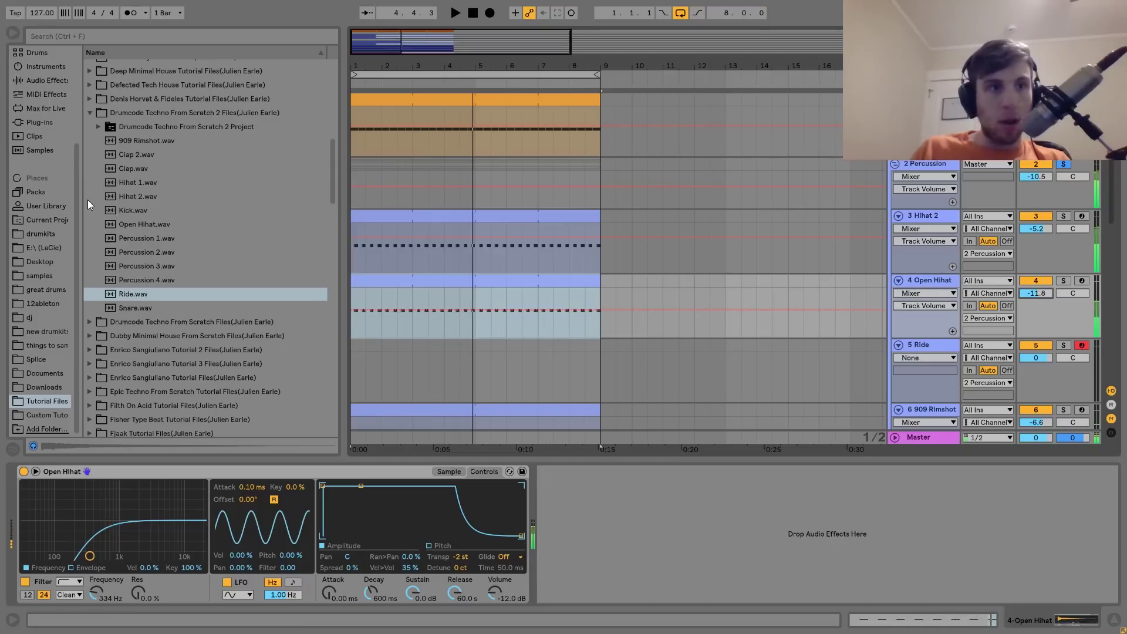
Add Drum Buss after the Open Hihat sampler with Crunch at 24% and Damp at 20.0 kHz
click(37, 79)
drag(136, 191, 687, 542)
drag(600, 500, 600, 480)
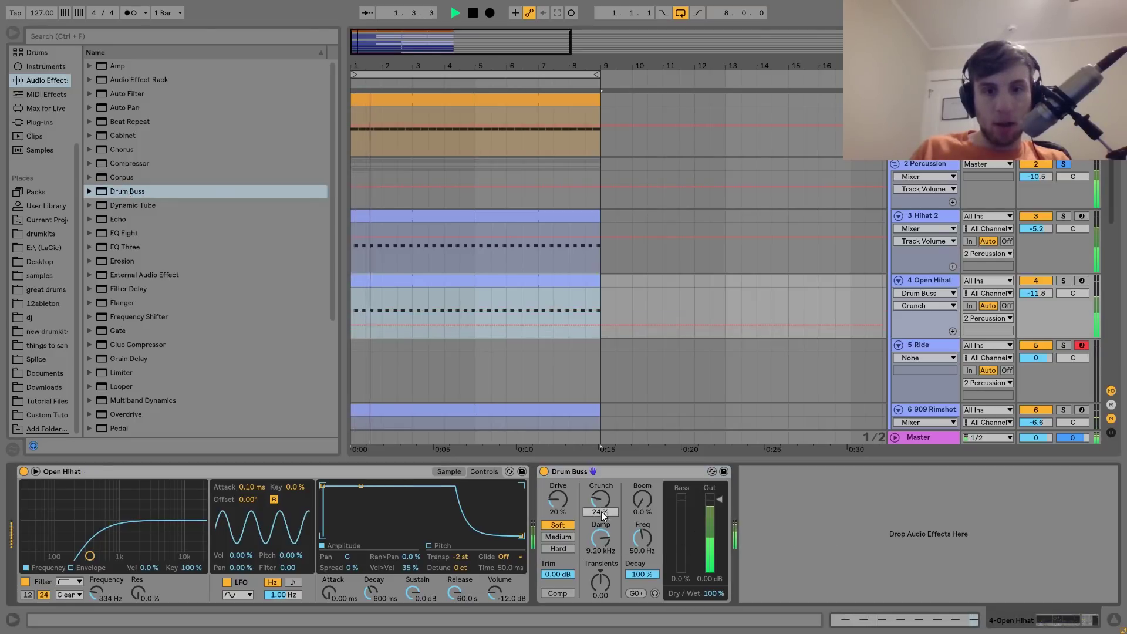
drag(600, 538, 600, 513)
Set the Open Hihat sampler's transposition to +1 st and the track's volume to -10.8 dB
drag(1041, 293, 1041, 279)
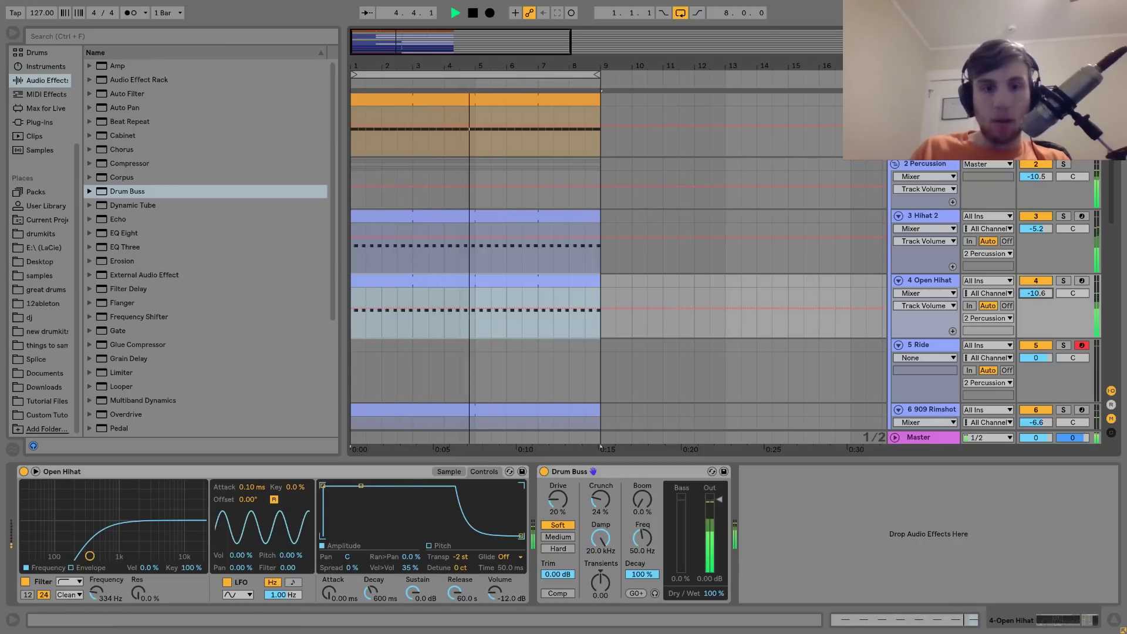
double_click(463, 557)
key(Up)
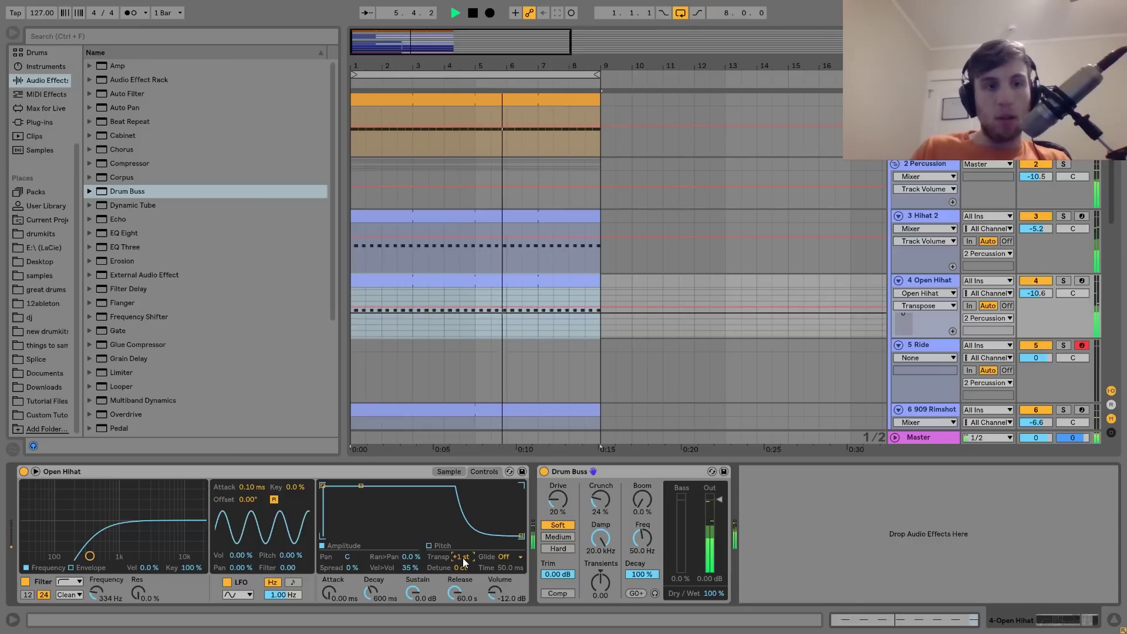
click(1033, 294)
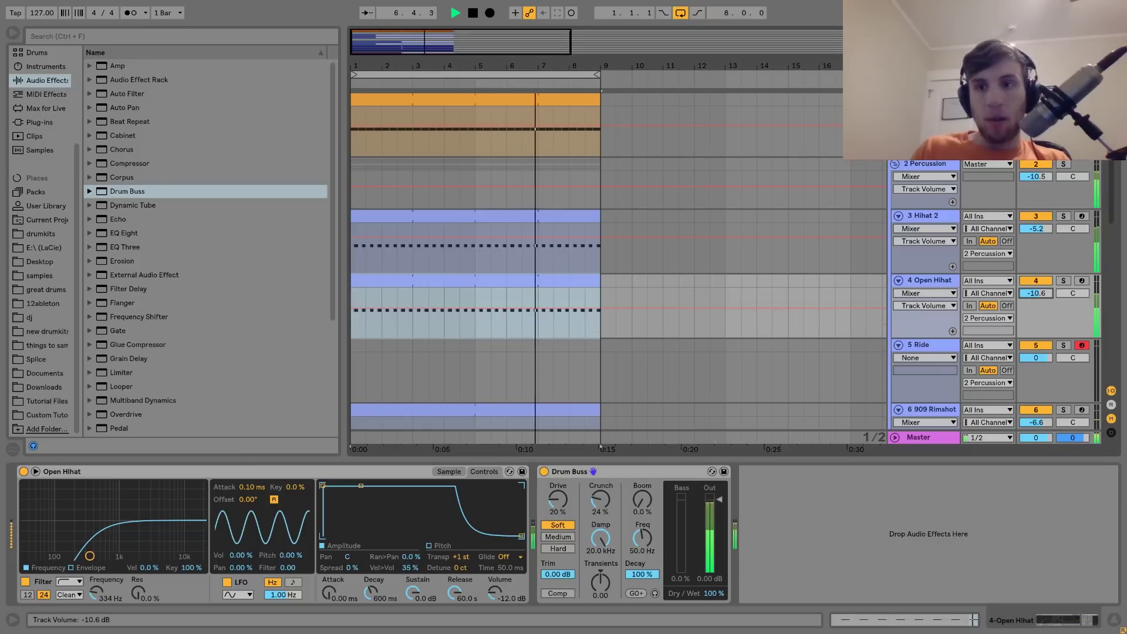
drag(1034, 295, 1034, 296)
key(space)
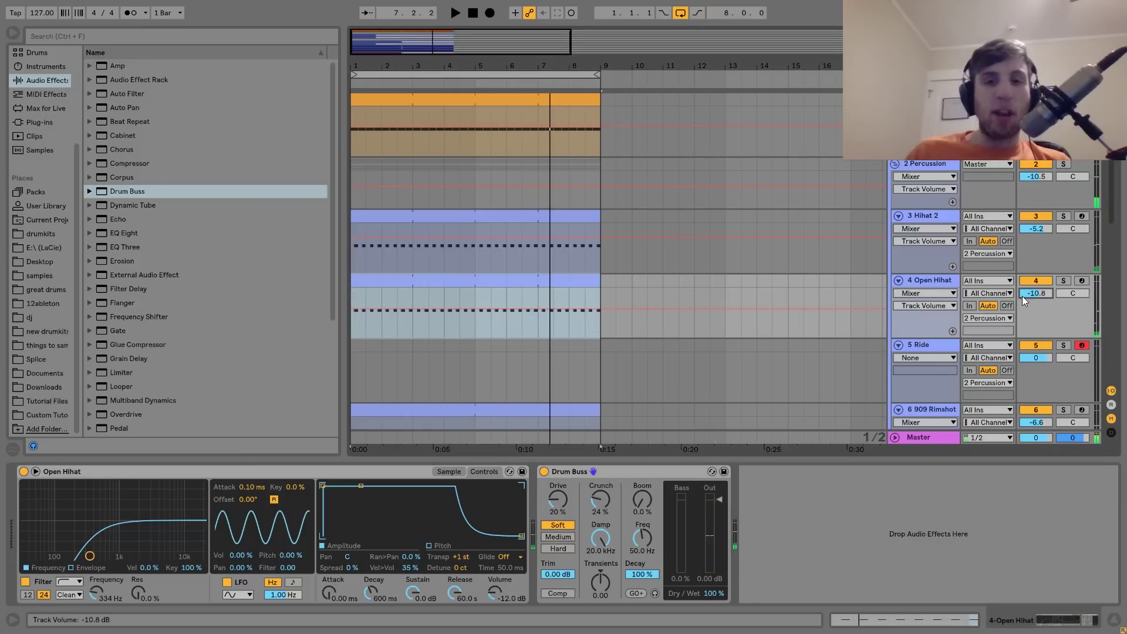
Switch Open Hihat's Drum Buss drive type to Medium and lower the track's volume to -12.8 dB
key(space)
click(556, 537)
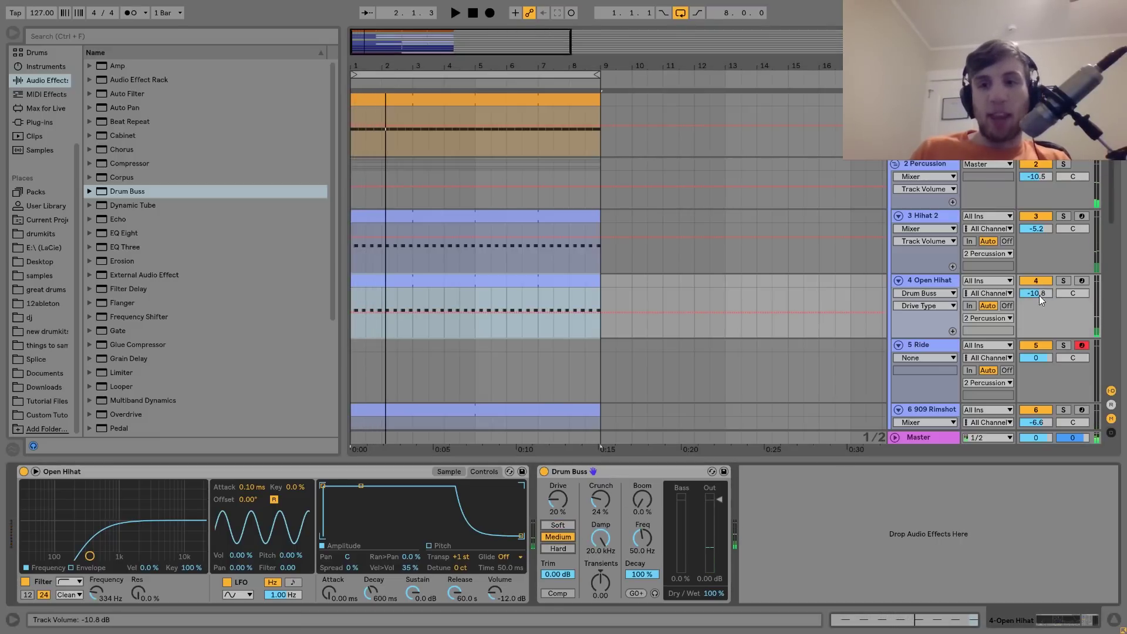
drag(1039, 295, 1038, 296)
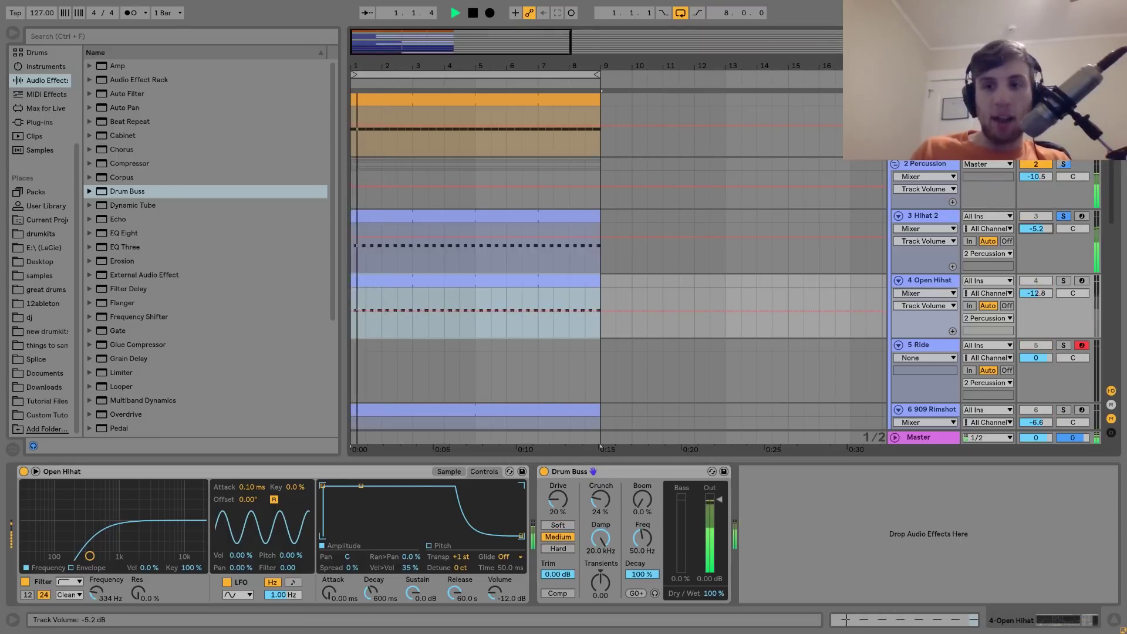
Set Hihat 2's volume to -4.5 dB and move its sample start slightly forward to the waveform's initial hit
click(913, 216)
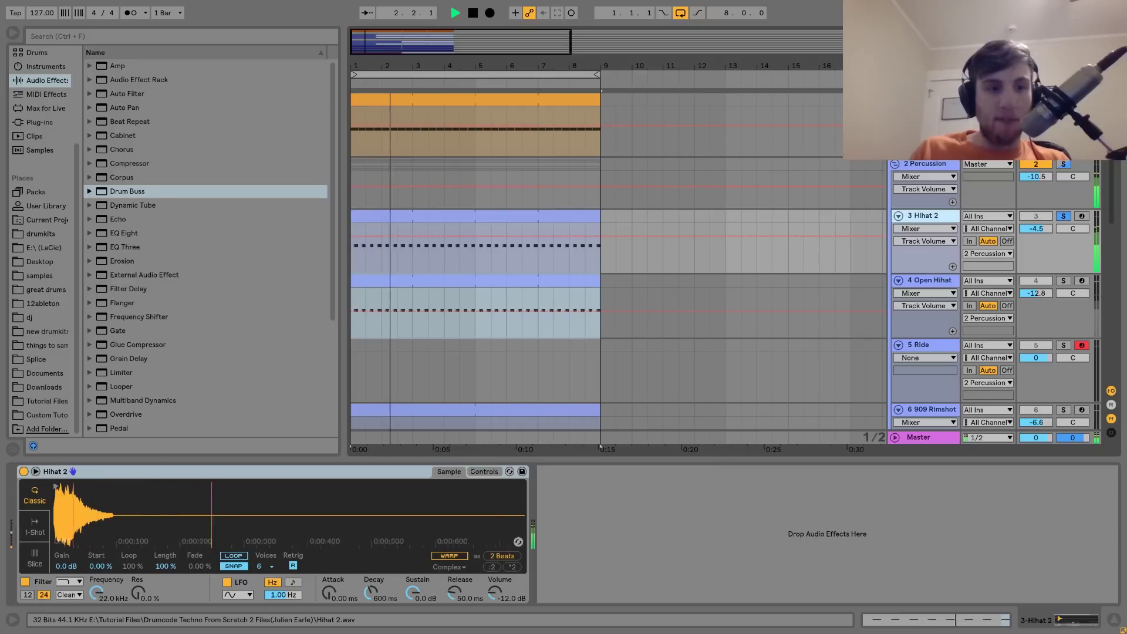
drag(62, 505, 63, 527)
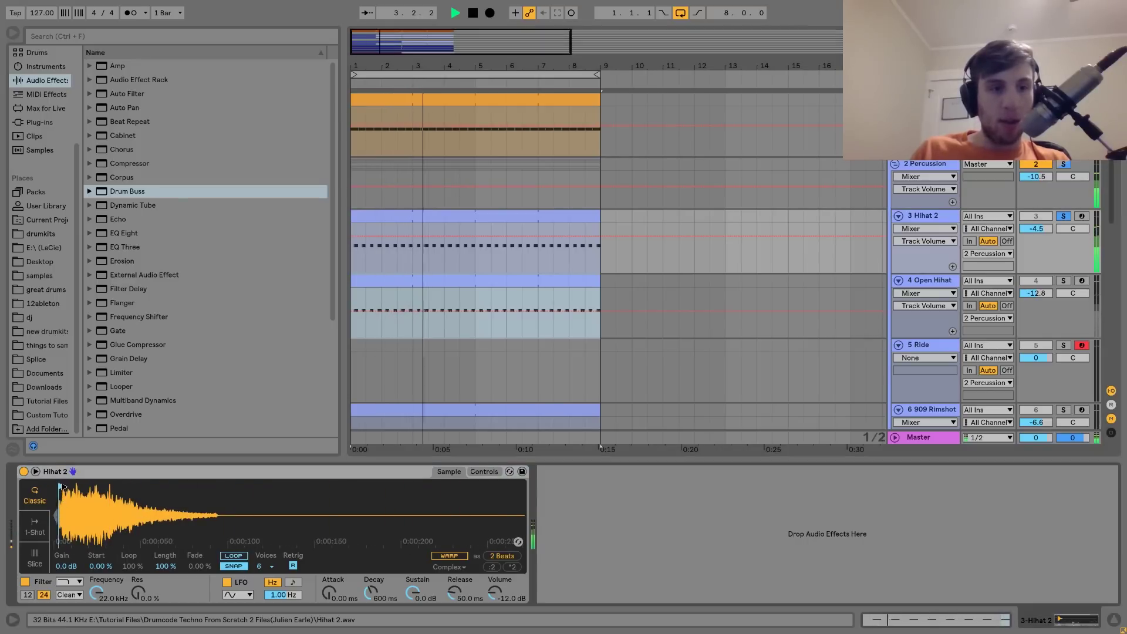
key(space)
key(space)
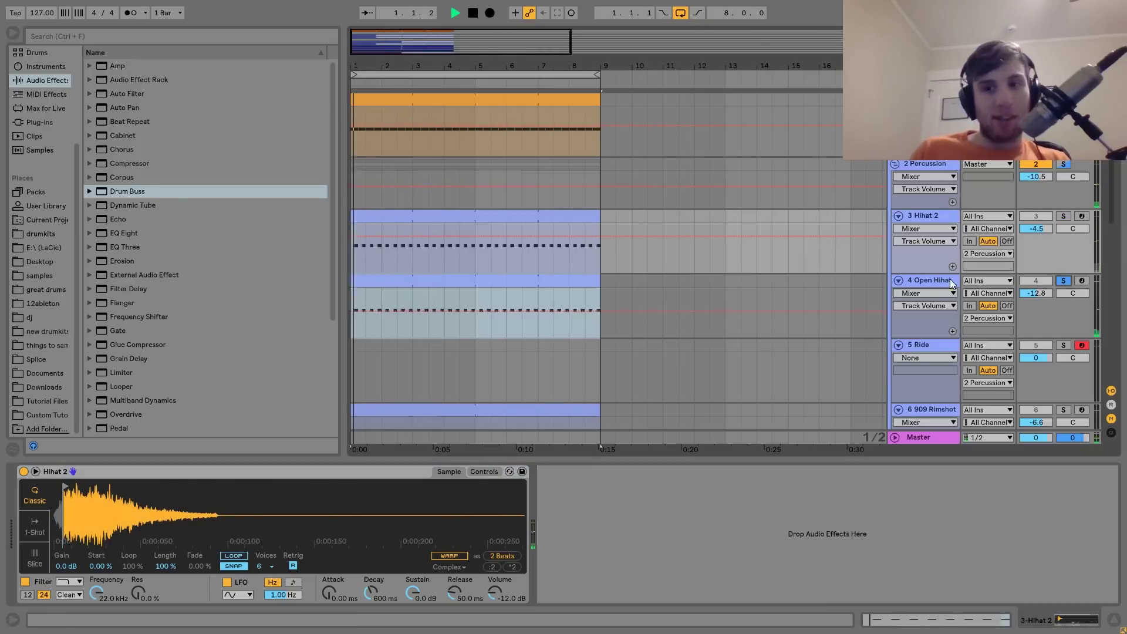
Balance Open Hihat against Hihat 2 by soloing both and setting Open Hihat to -14.6 dB, and clear the solos
click(1063, 280)
ctrl+click(1063, 216)
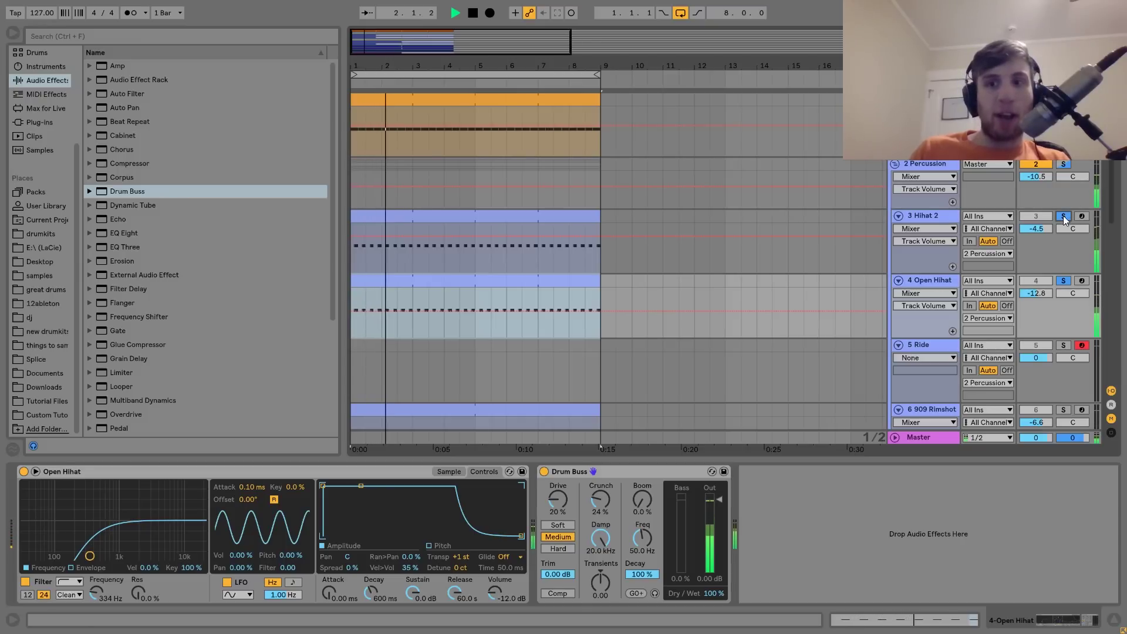
drag(1030, 297, 1029, 308)
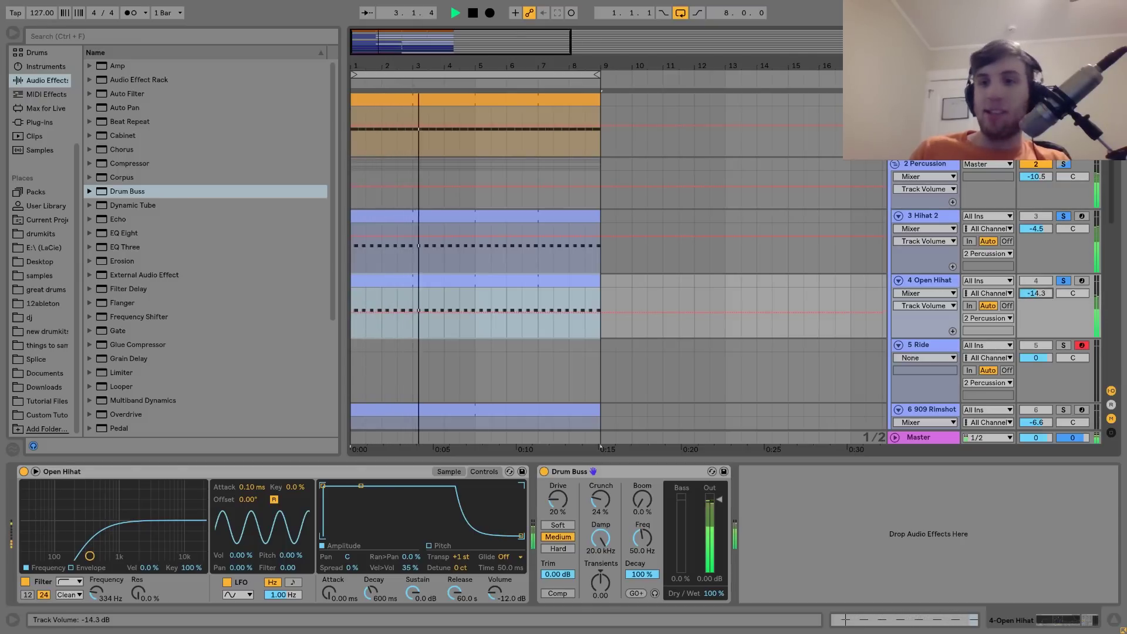
key(space)
key(space)
click(1063, 280)
Group the Open Hihat and Hihat 2 tracks together inside the Percussion group
click(930, 280)
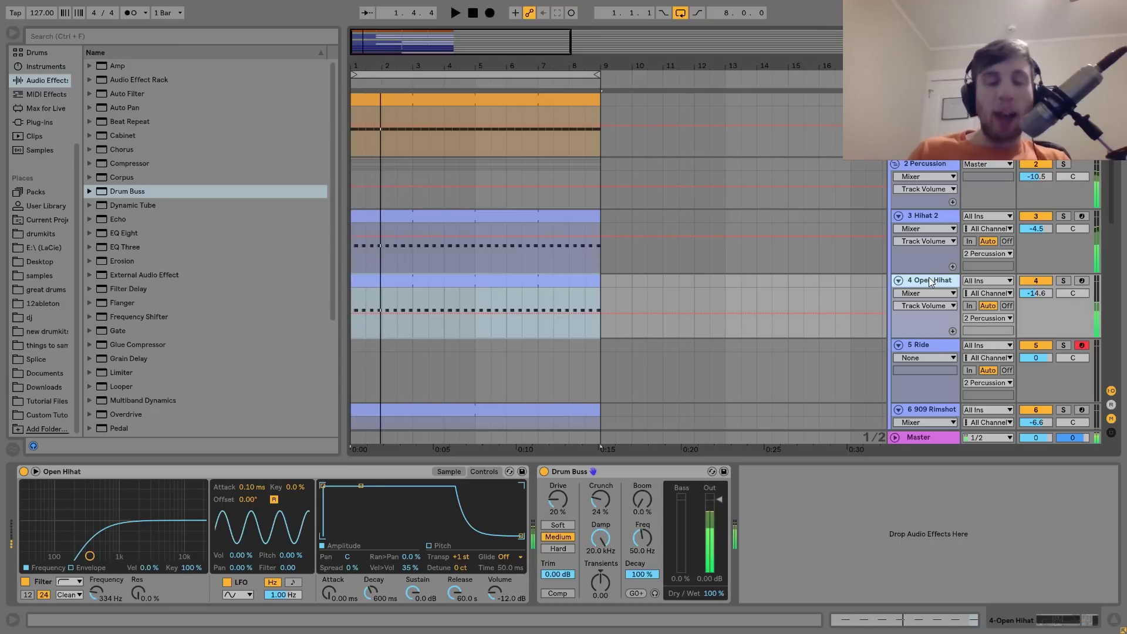
key(space)
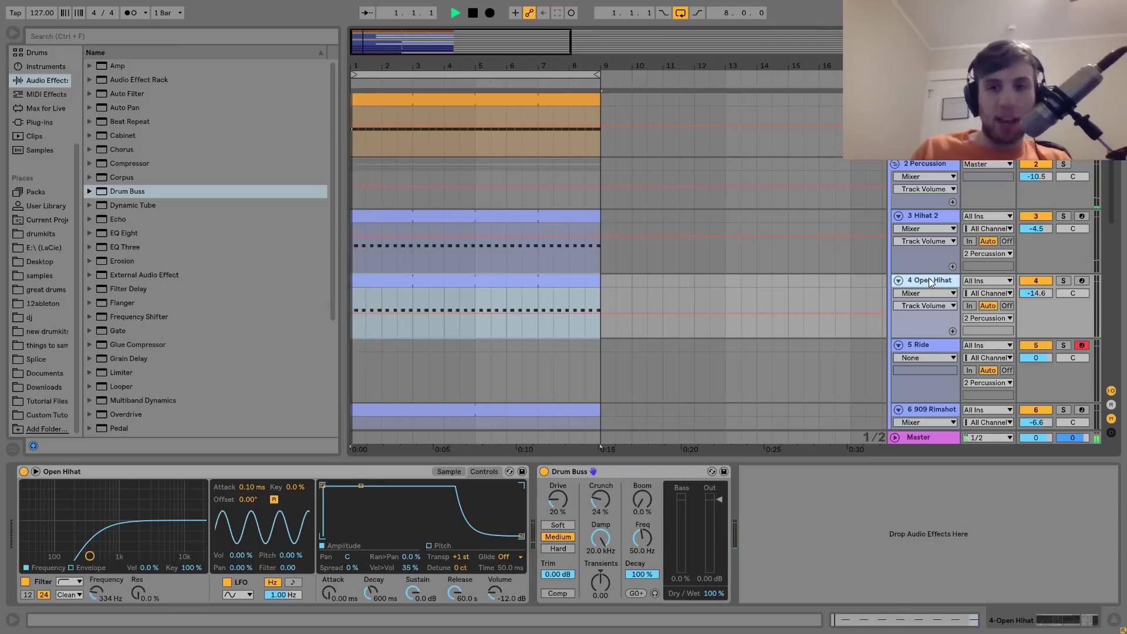
key(space)
click(922, 216)
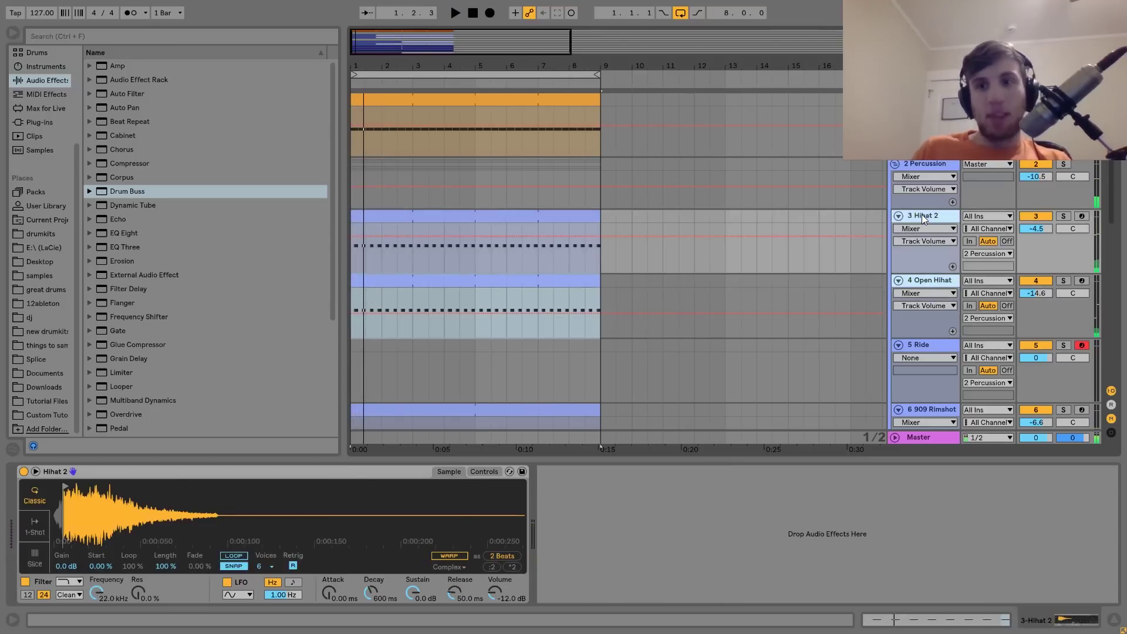
key(ctrl+g)
Move the Ride track into the new hi-hat group, between Hihat 2 and Open Hihat
scroll(899, 438, down, 3)
click(924, 328)
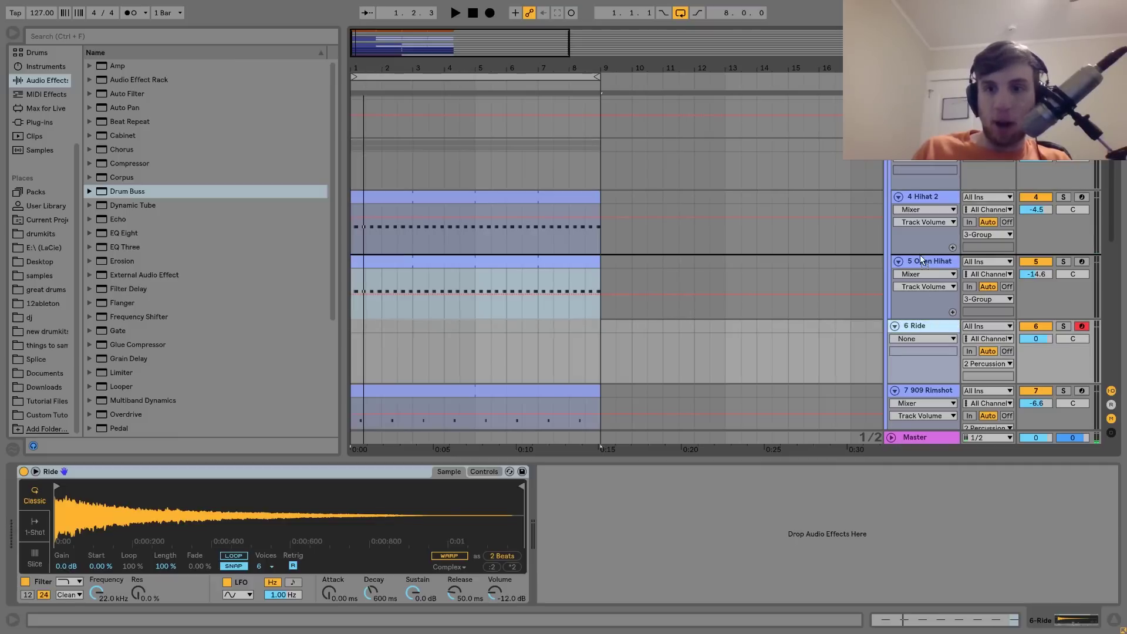
drag(922, 235, 922, 249)
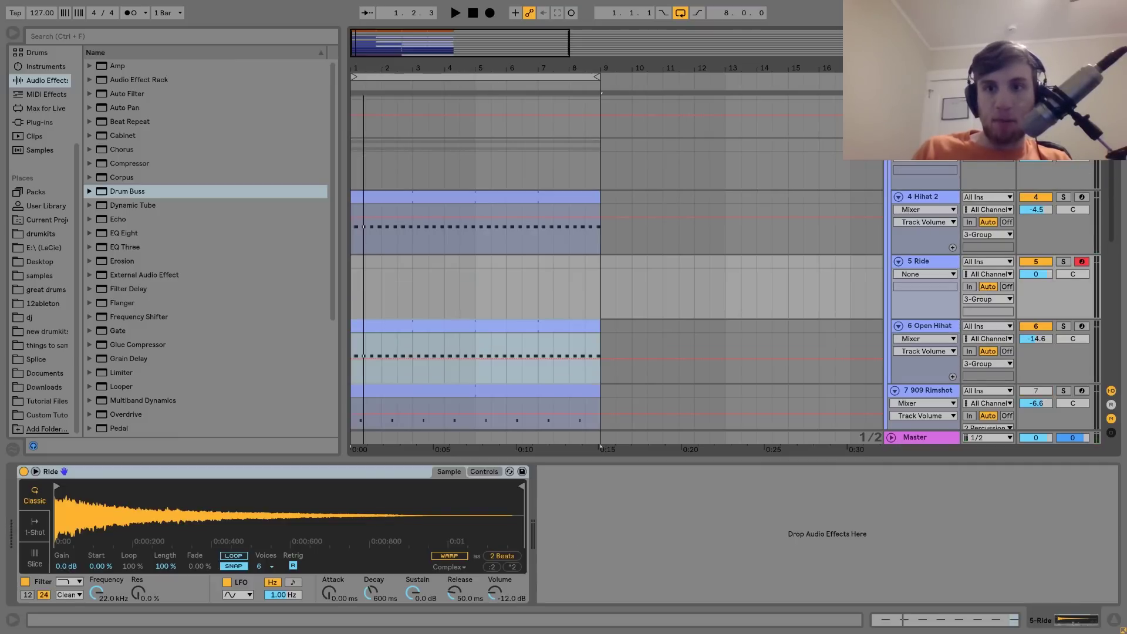
Add Drum Buss to the hi-hat group with Crunch at 29% and Damp at 20.0 kHz
click(922, 145)
drag(128, 192, 150, 487)
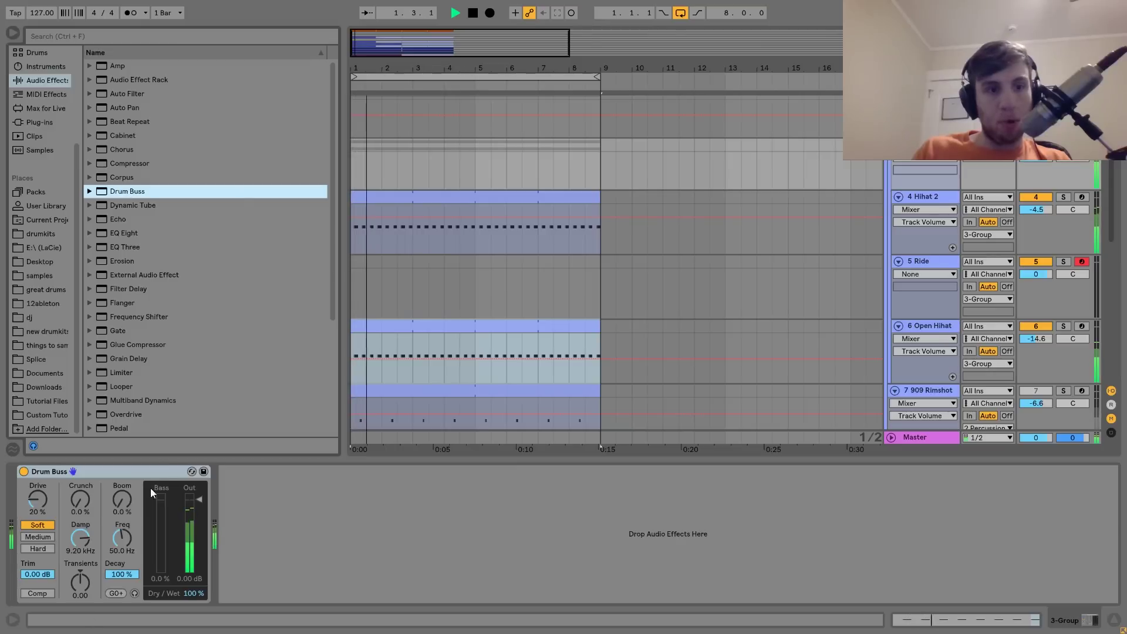
drag(80, 499, 80, 467)
drag(81, 538, 80, 493)
key(space)
Add EQ Eight after the hi-hat group's Drum Buss and make band 1 a low cut at 90.2 Hz
drag(124, 233, 293, 585)
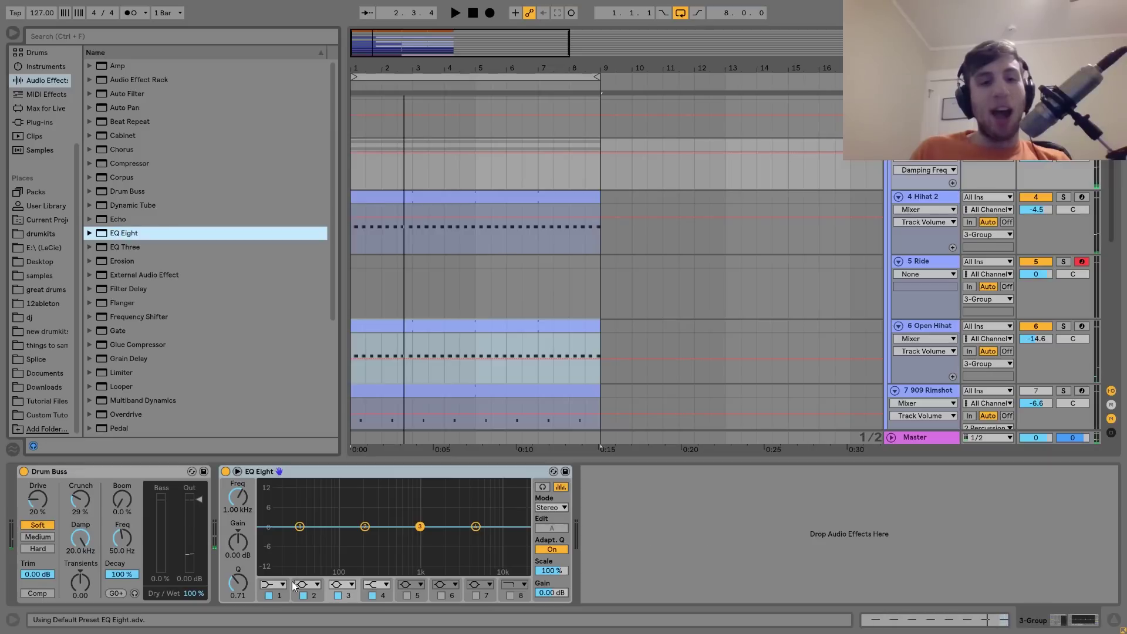
click(276, 585)
click(272, 507)
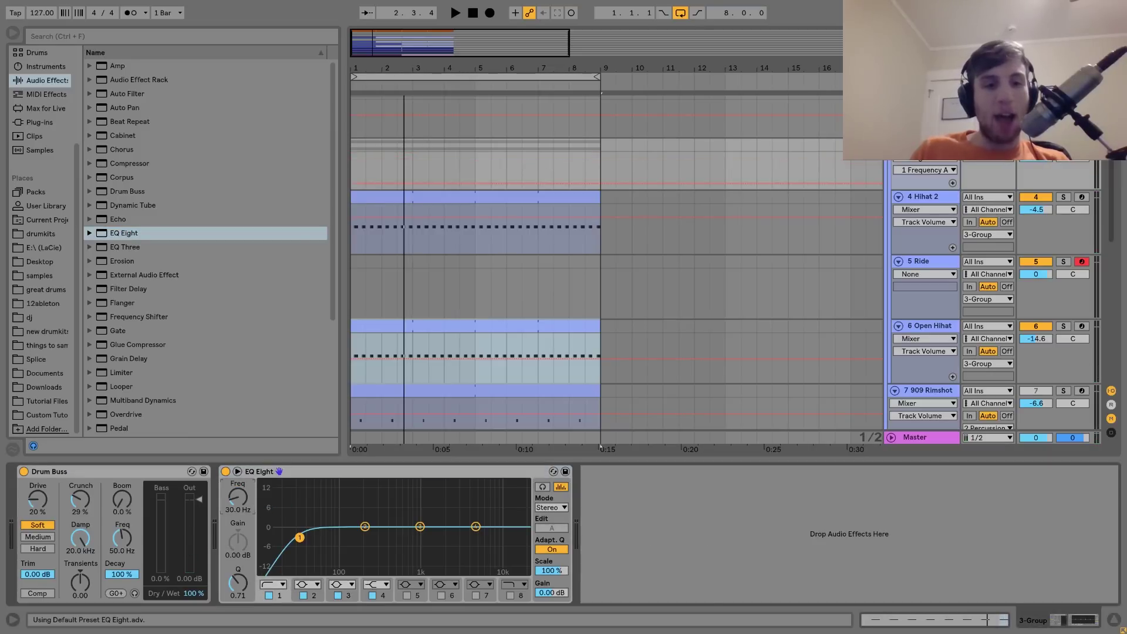
key(space)
drag(237, 498, 237, 491)
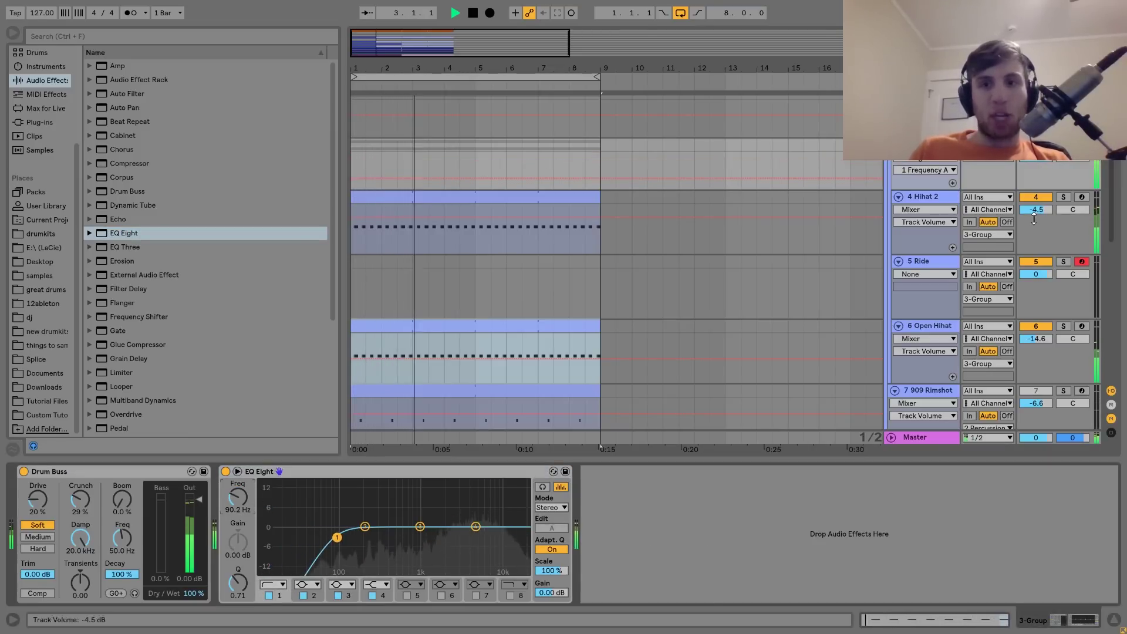
Set Hihat 2's sampler filter to high-pass at 593 Hz and its track volume to -7.2 dB
click(934, 198)
key(space)
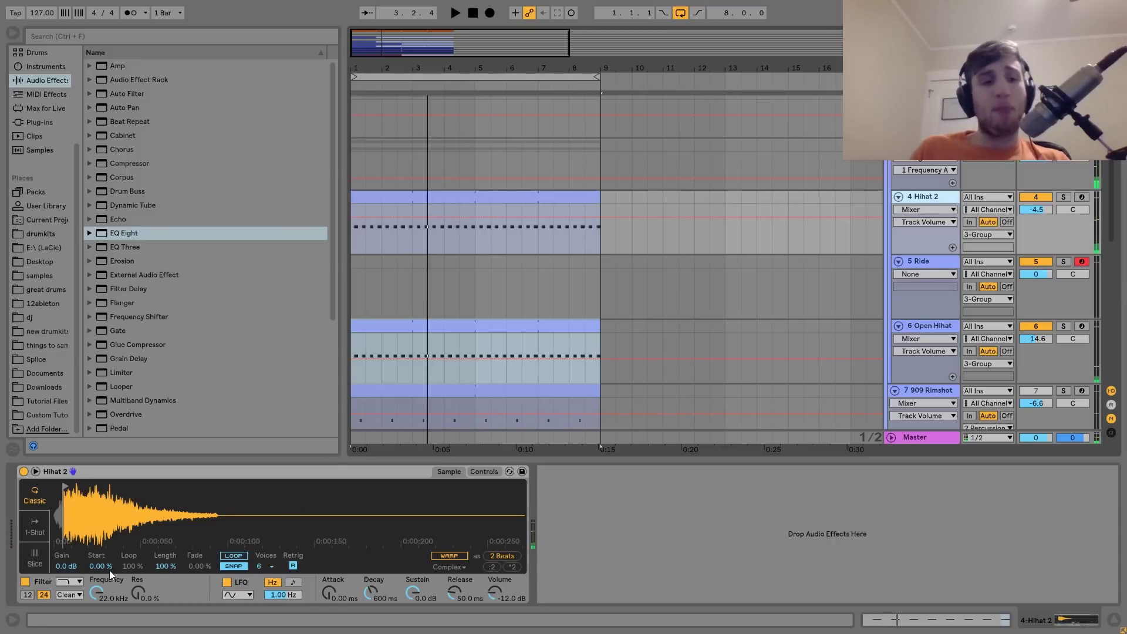
click(74, 582)
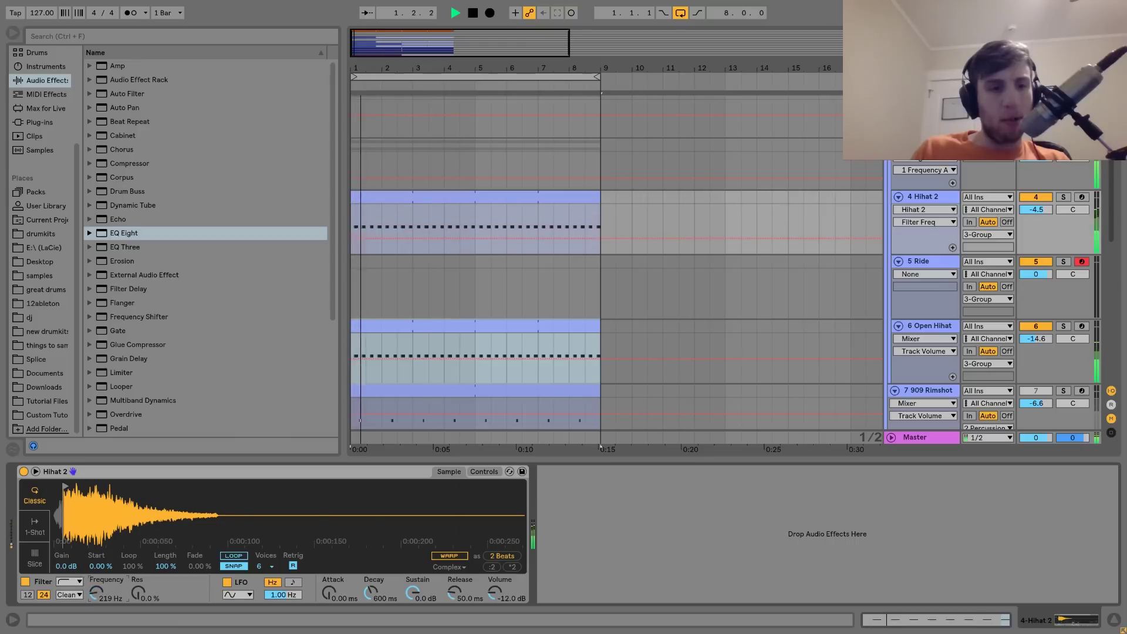
click(1037, 210)
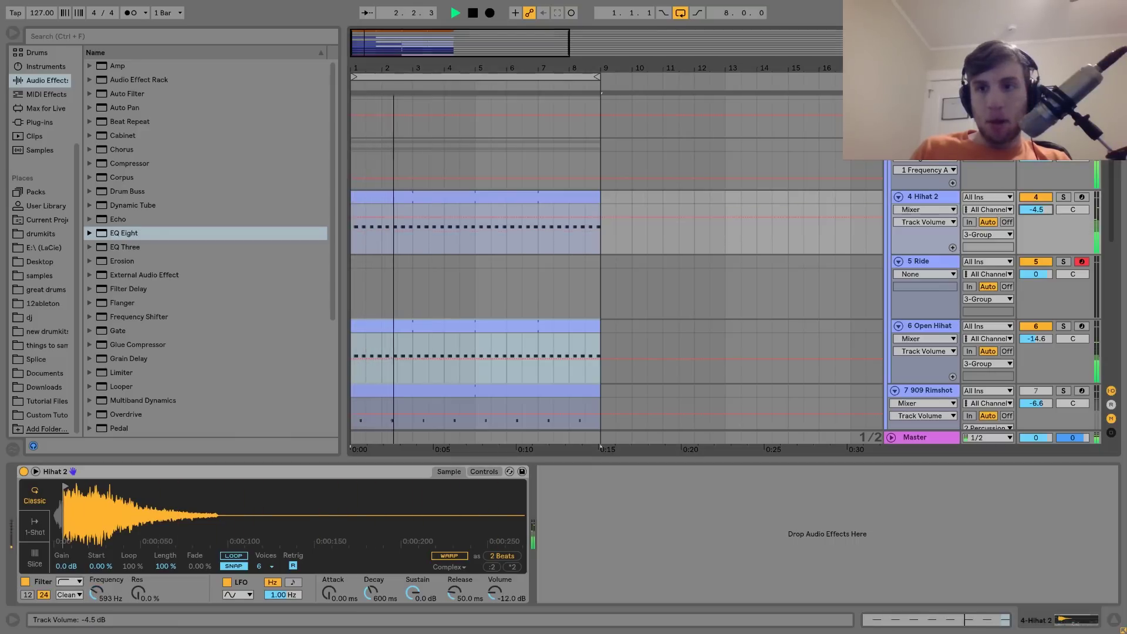
drag(1037, 210, 1037, 205)
key(space)
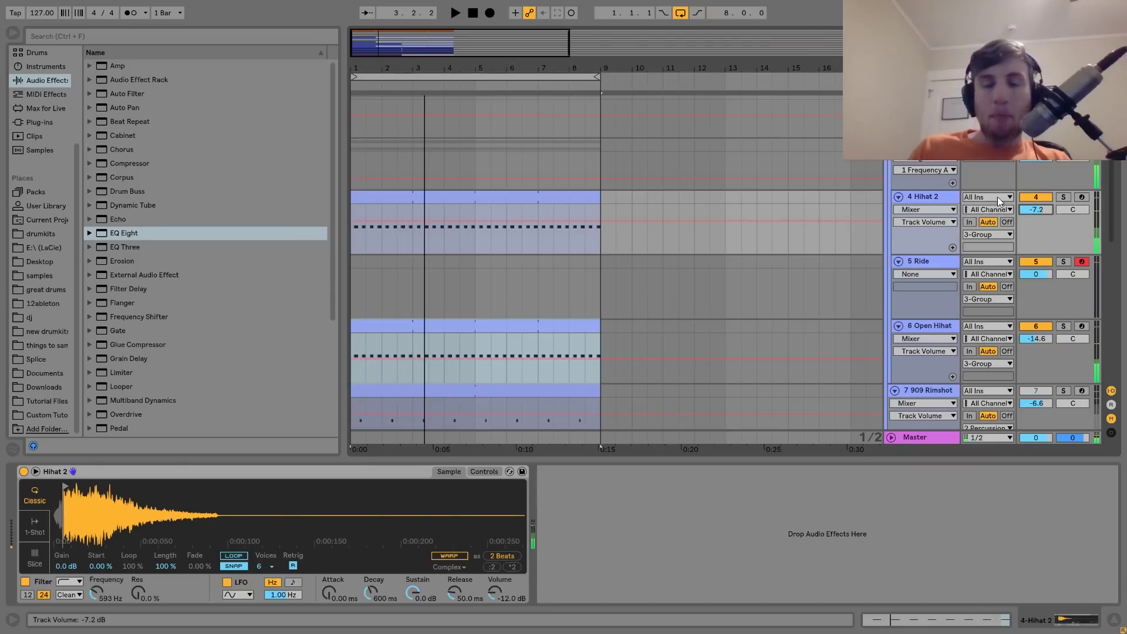
Set Crunch to 18% on the hi-hat group's Drum Buss, and unsolo the group to play the full mix with Hihat 2 selected
click(927, 122)
key(space)
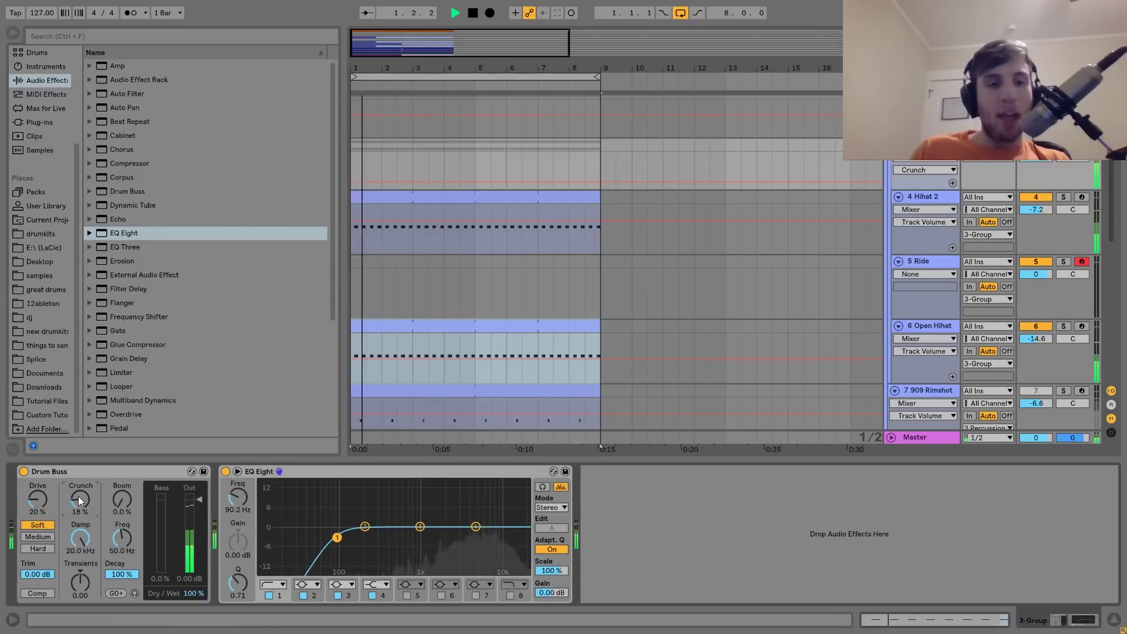
scroll(815, 317, up, 3)
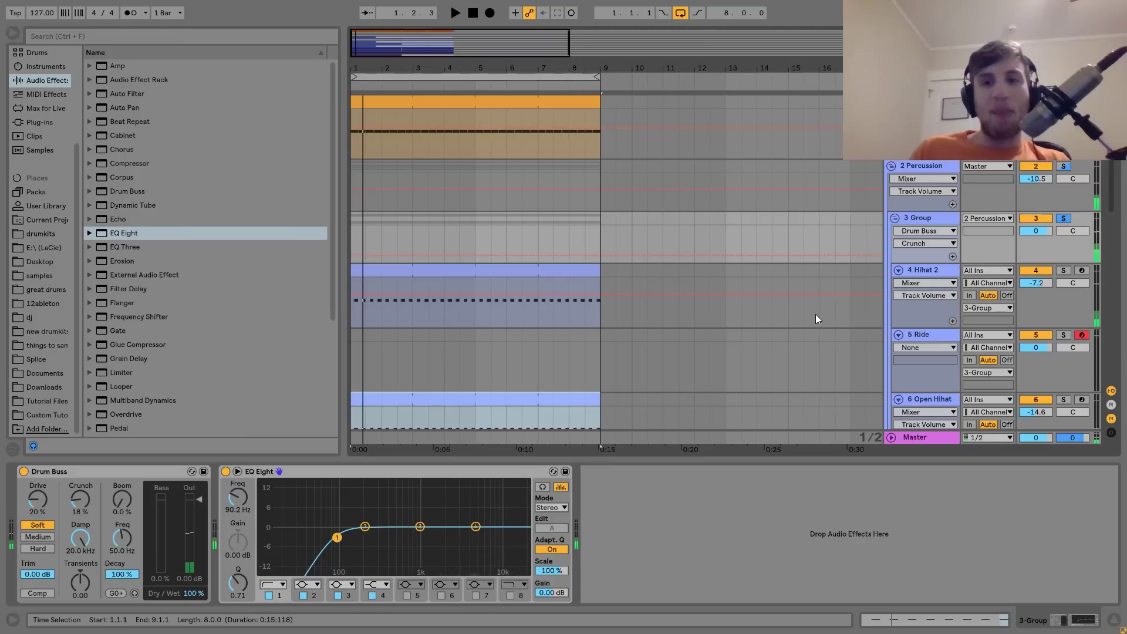
click(1064, 218)
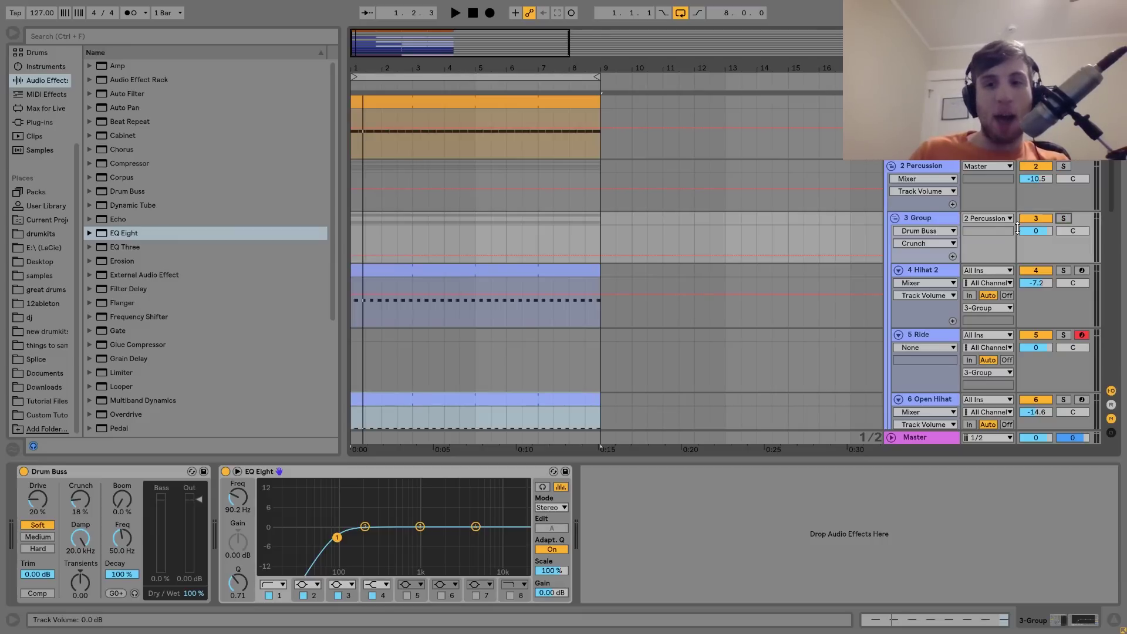
key(space)
click(935, 269)
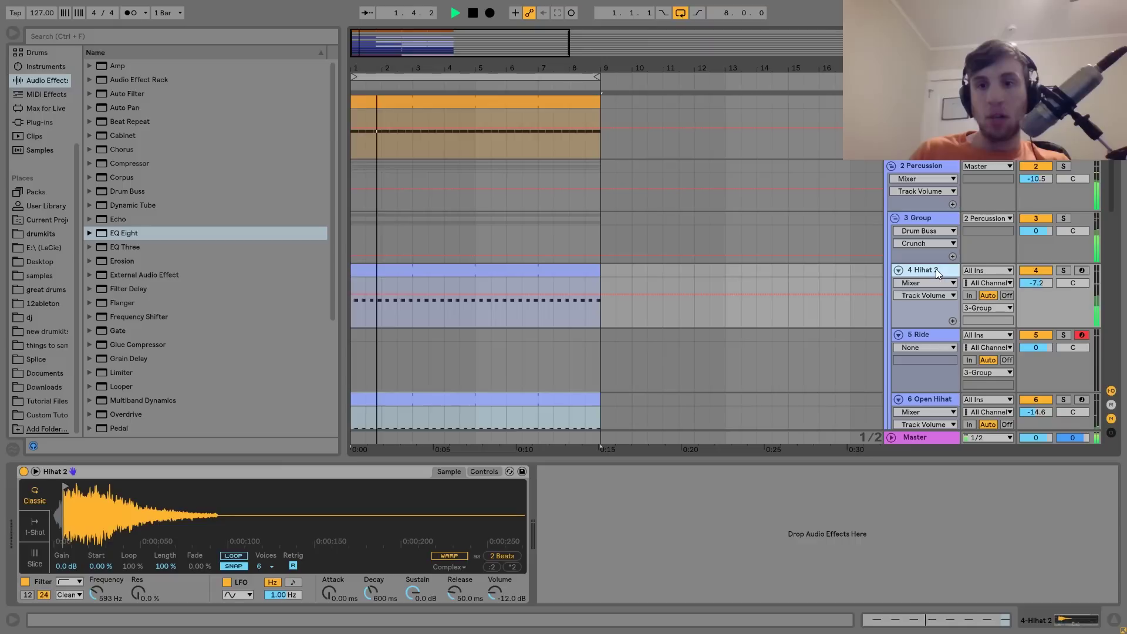
Set the hi-hat group's volume to -4.2 dB and Hihat 2's track volume to -4.2 dB while playing the mix
mouse_move(1035, 230)
mouse_down()
mouse_move(1036, 248)
mouse_move(1036, 220)
mouse_up()
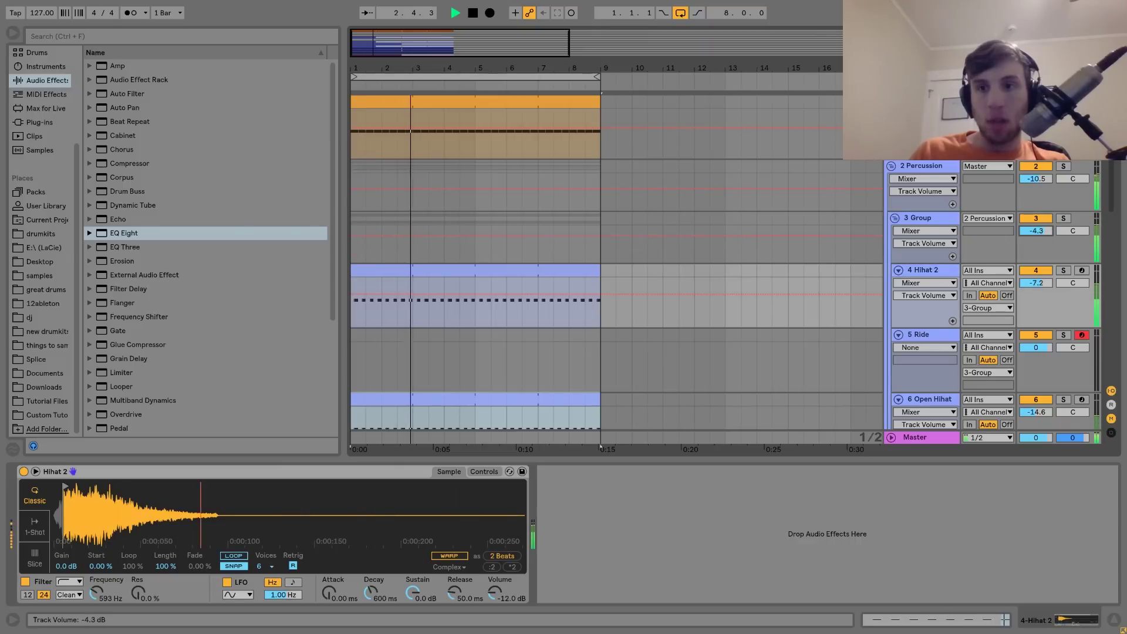
key(space)
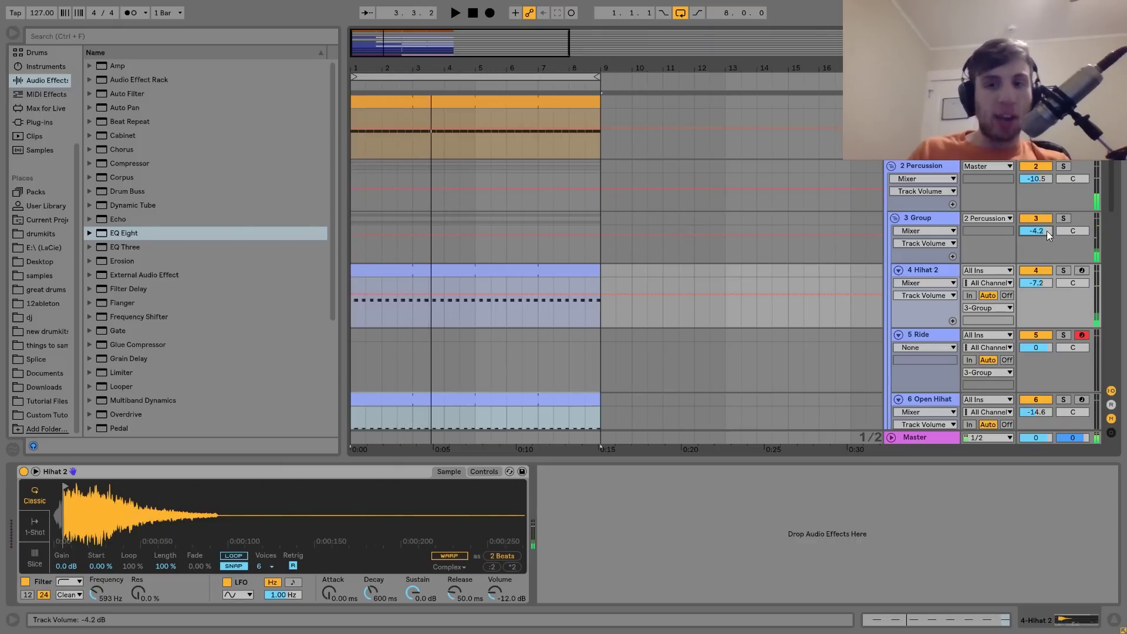
key(space)
drag(1042, 283, 1043, 277)
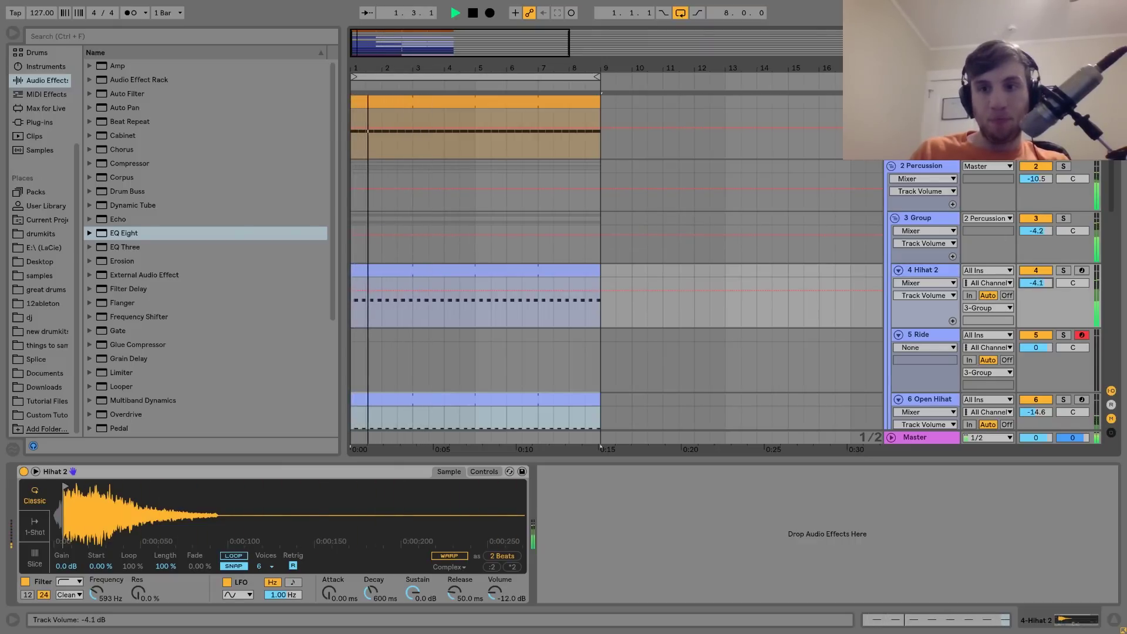
Copy the eight-bar Open Hihat clip onto the Ride track at bar 1
click(928, 335)
key(space)
scroll(605, 373, down, 2)
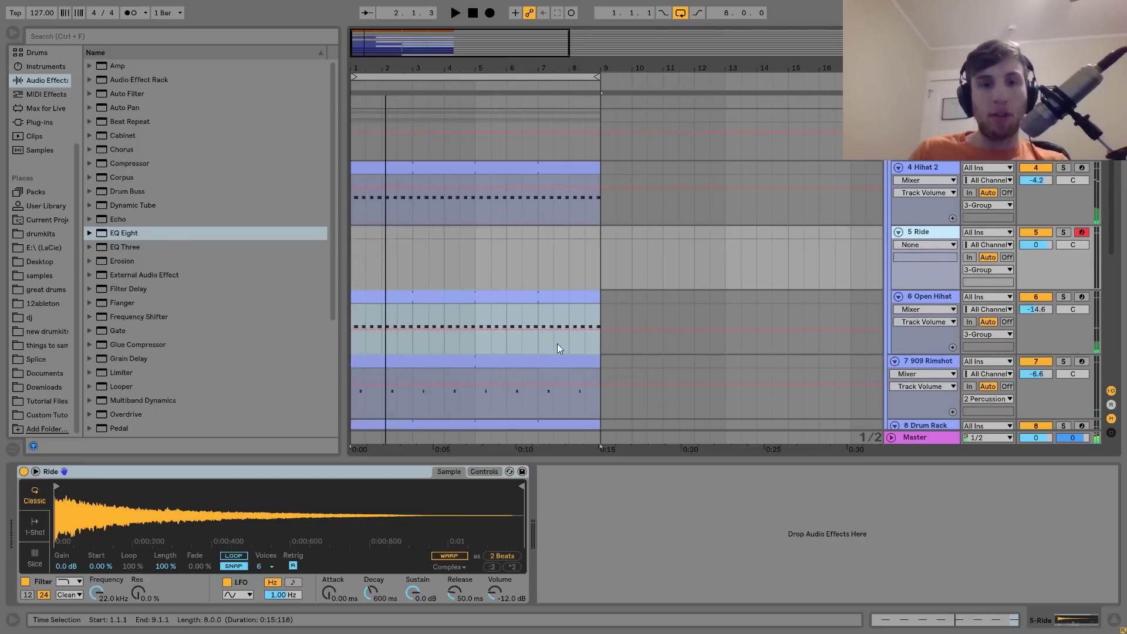
drag(518, 298, 507, 247)
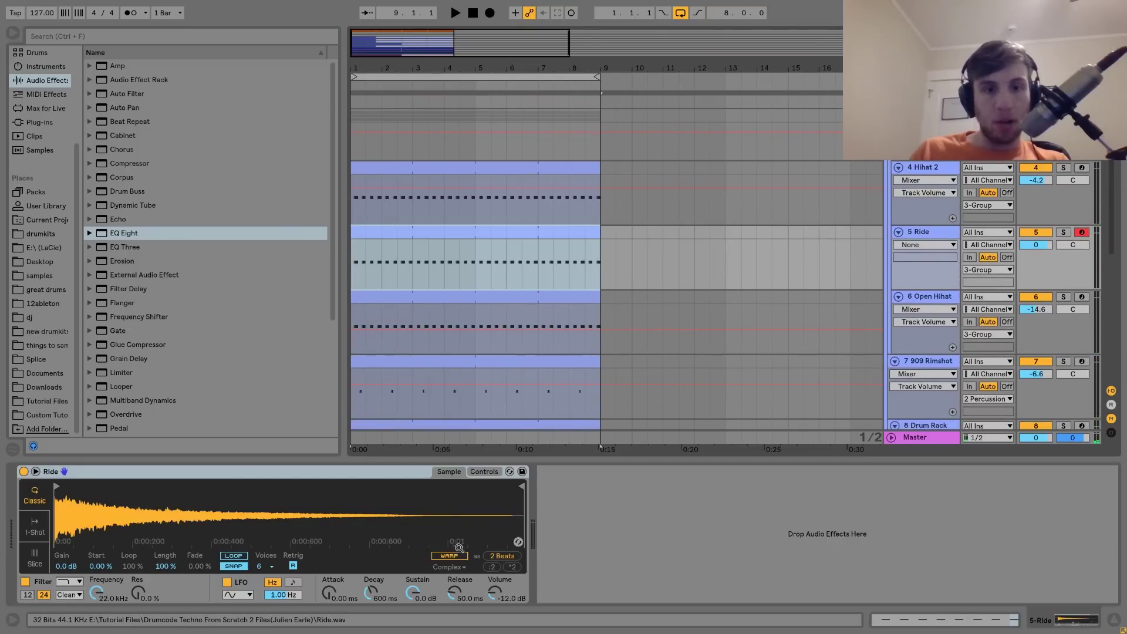
Set the Ride sampler's release to 60.0 s and its filter to high-pass at 2.44 kHz, with the track volume at -7.9 dB
click(454, 592)
click(70, 581)
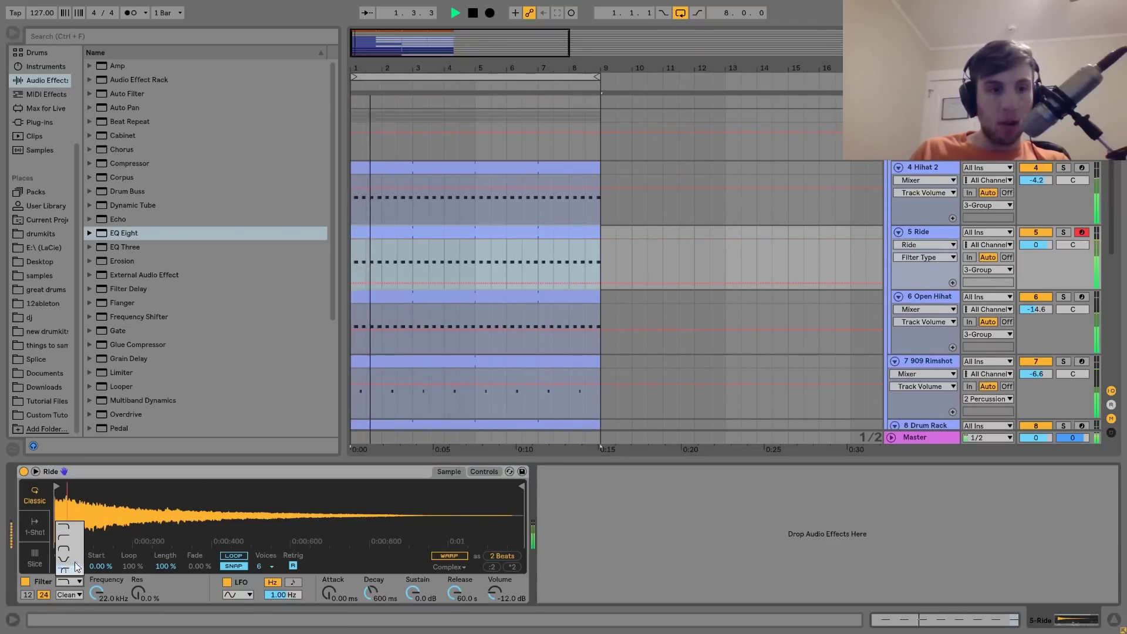
click(69, 538)
drag(96, 593, 97, 623)
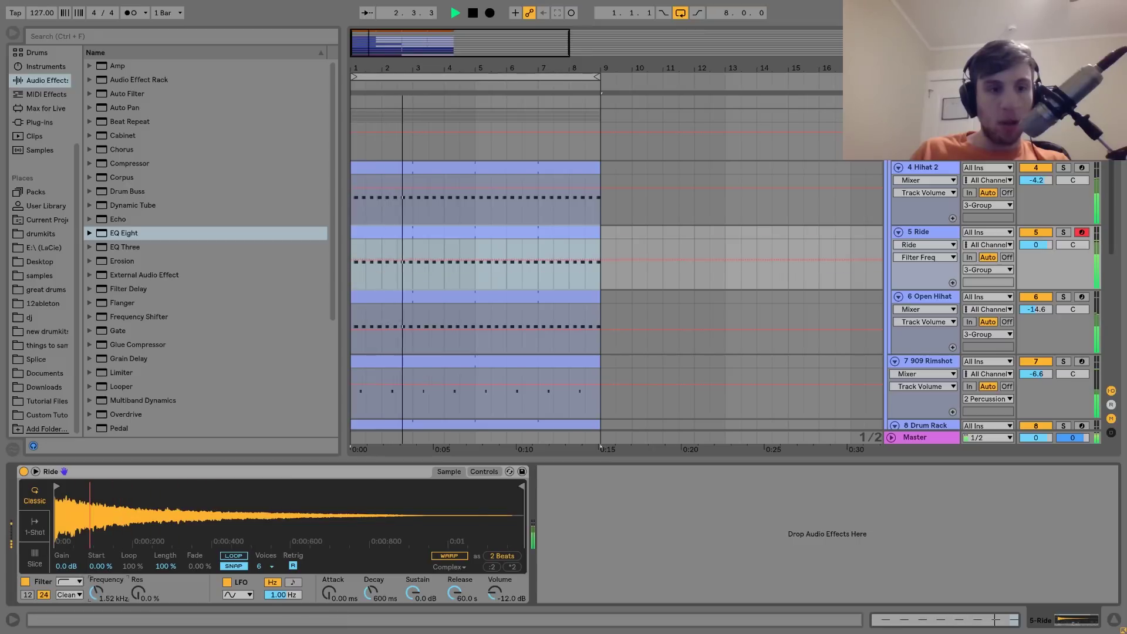
drag(1036, 245, 1036, 262)
key(space)
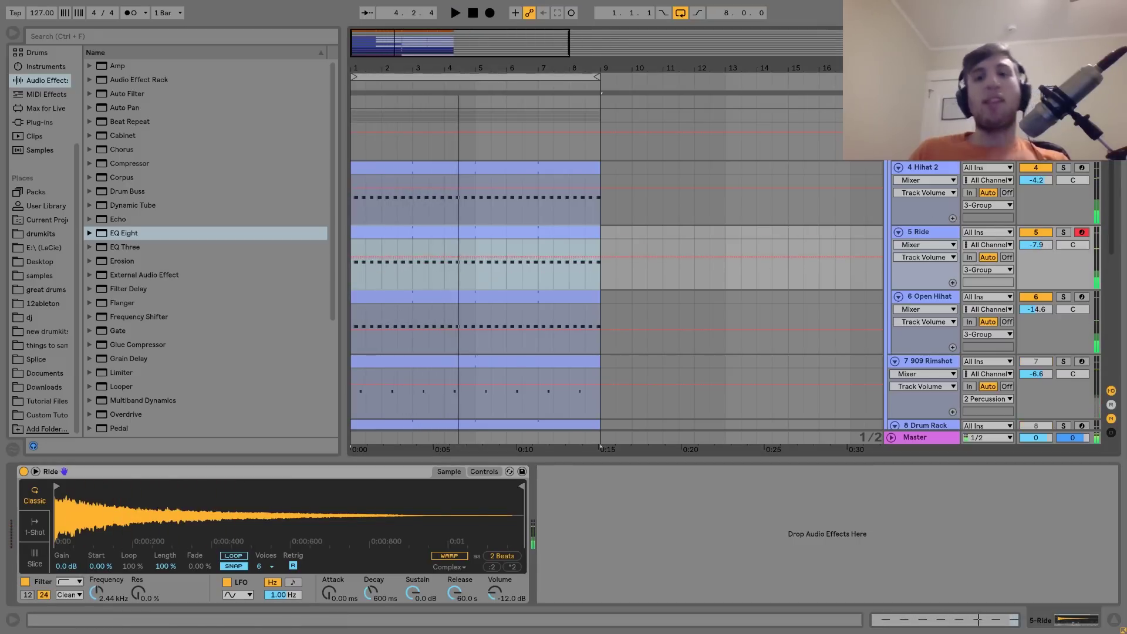
Add Chorus to the Ride track with an amount of 3.17 ms and a 0.58 Hz rate, and set the track volume to -9.8 dB
click(919, 231)
key(space)
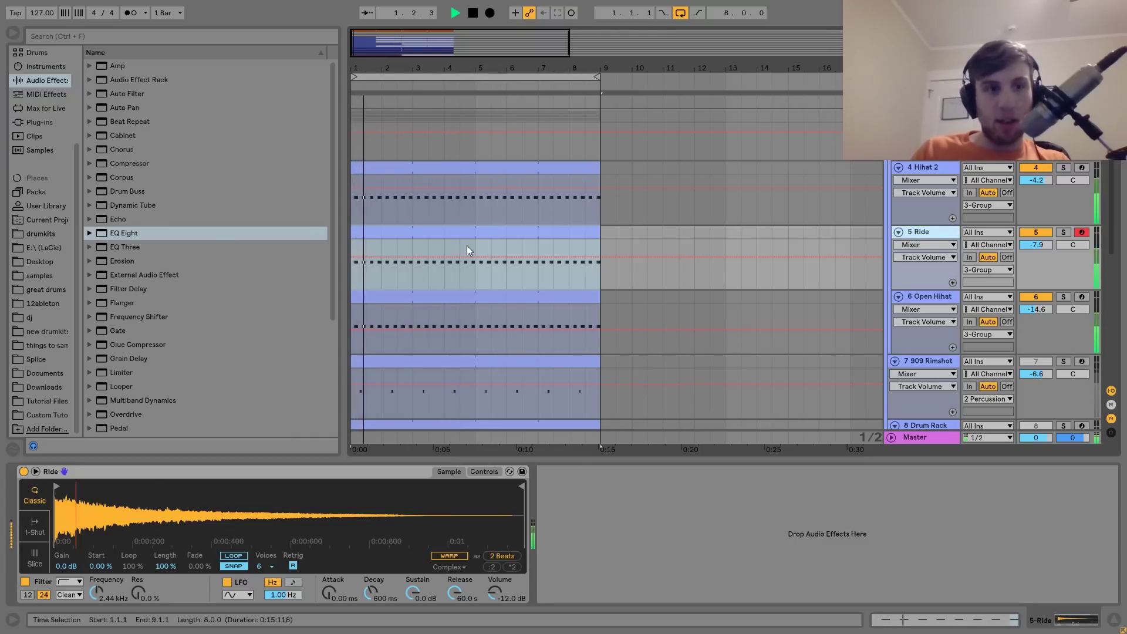
drag(120, 153, 642, 518)
key(space)
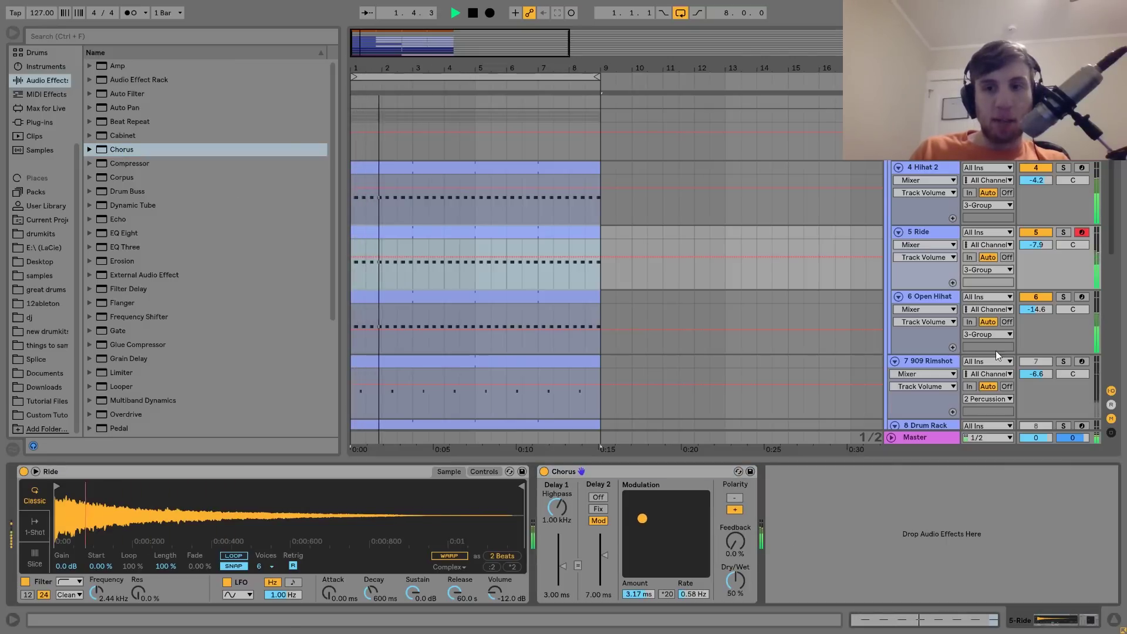
drag(1030, 242, 1030, 252)
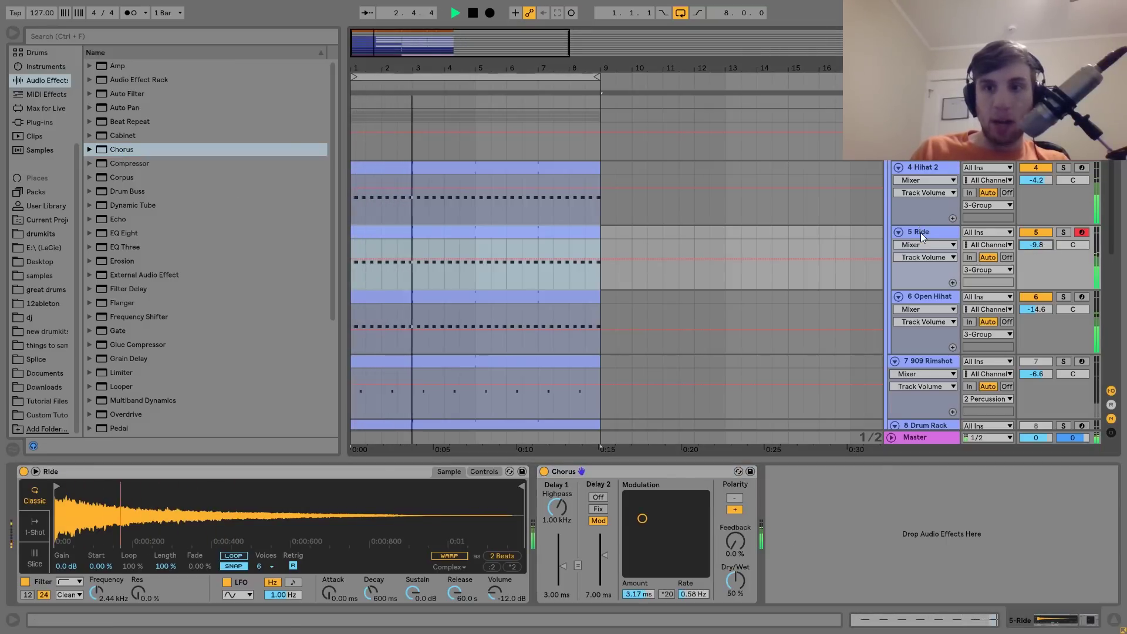
Add Drum Buss after the Ride's Chorus with Crunch at 23% and Damp at 20.0 kHz
key(space)
click(118, 192)
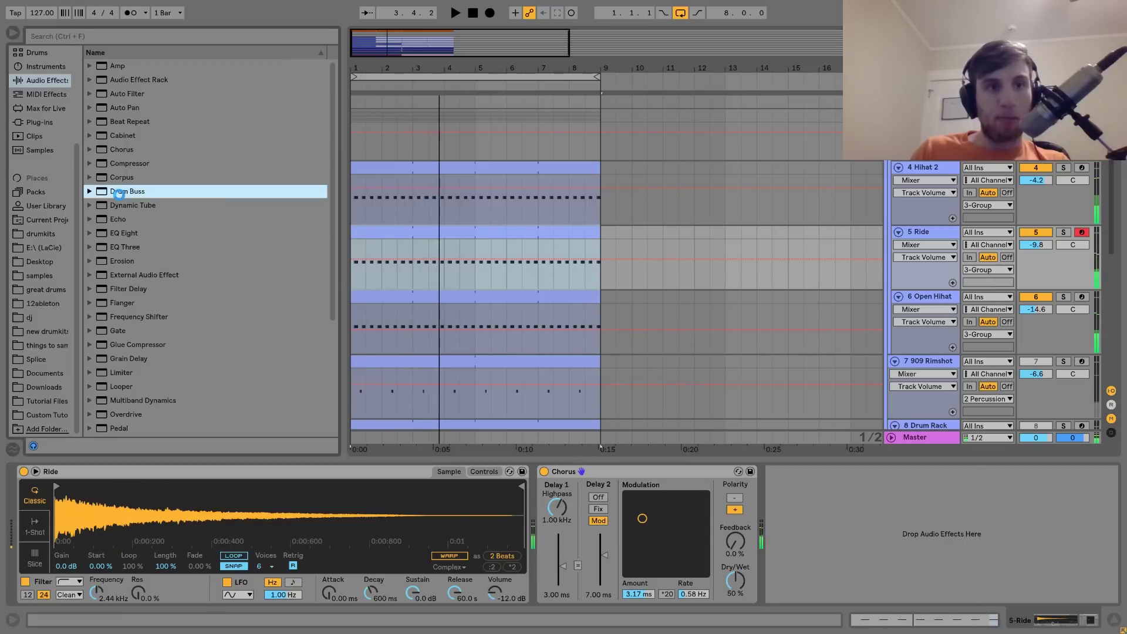
drag(119, 193, 780, 505)
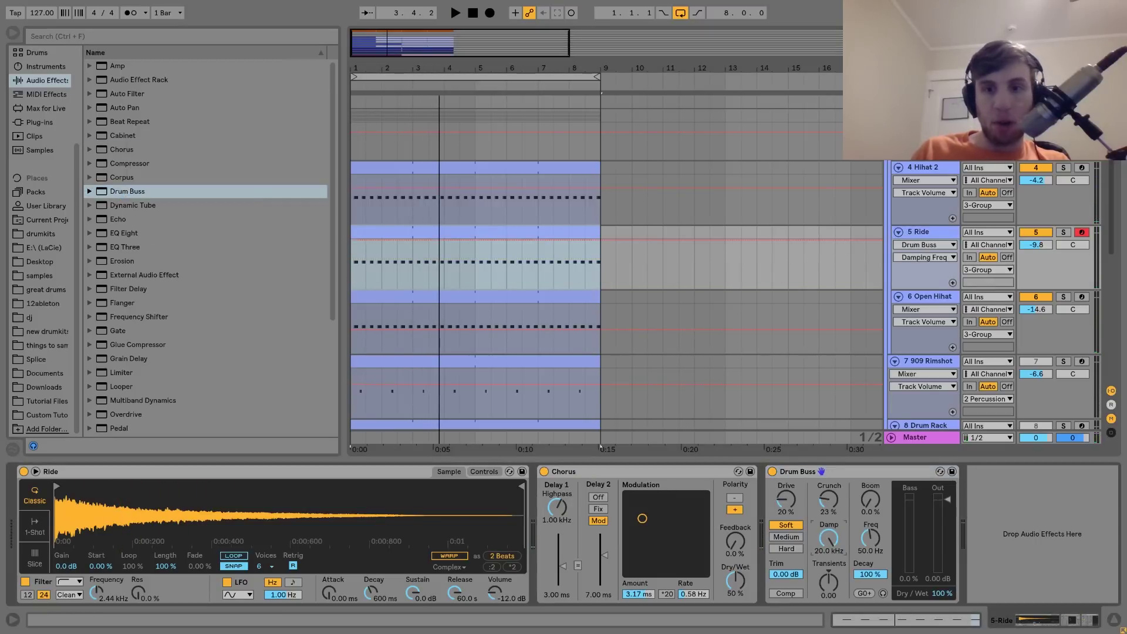
key(space)
click(120, 233)
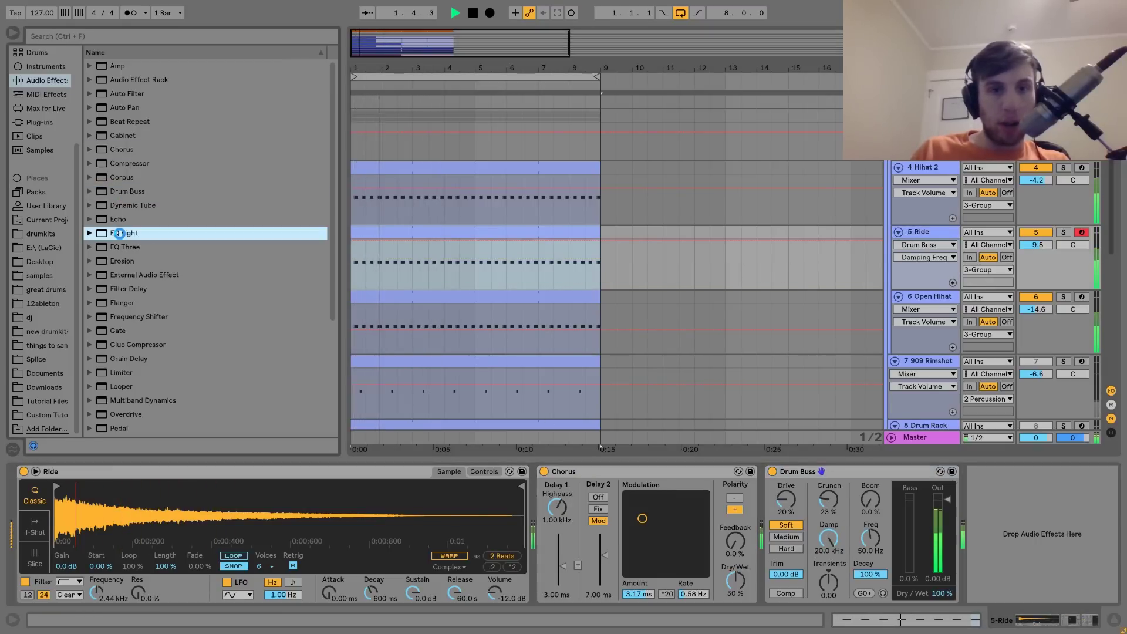
double_click(120, 233)
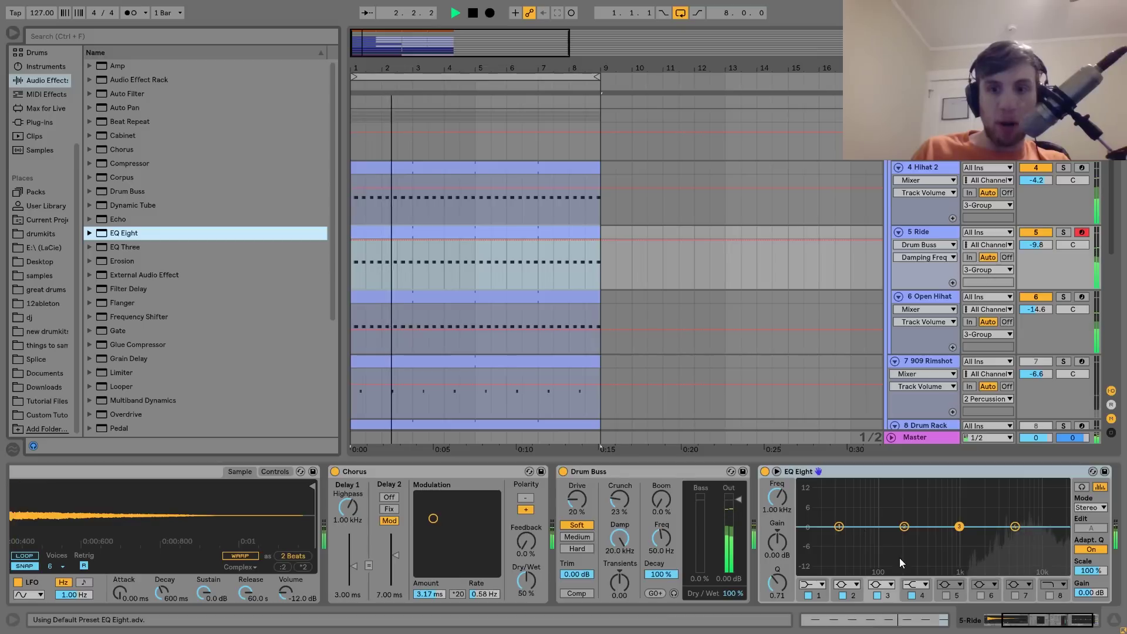
key(ctrl+z)
Add Auto Filter after the Ride's Drum Buss as a high-pass at 4.18 kHz, and set the track volume to -11.0 dB
double_click(130, 95)
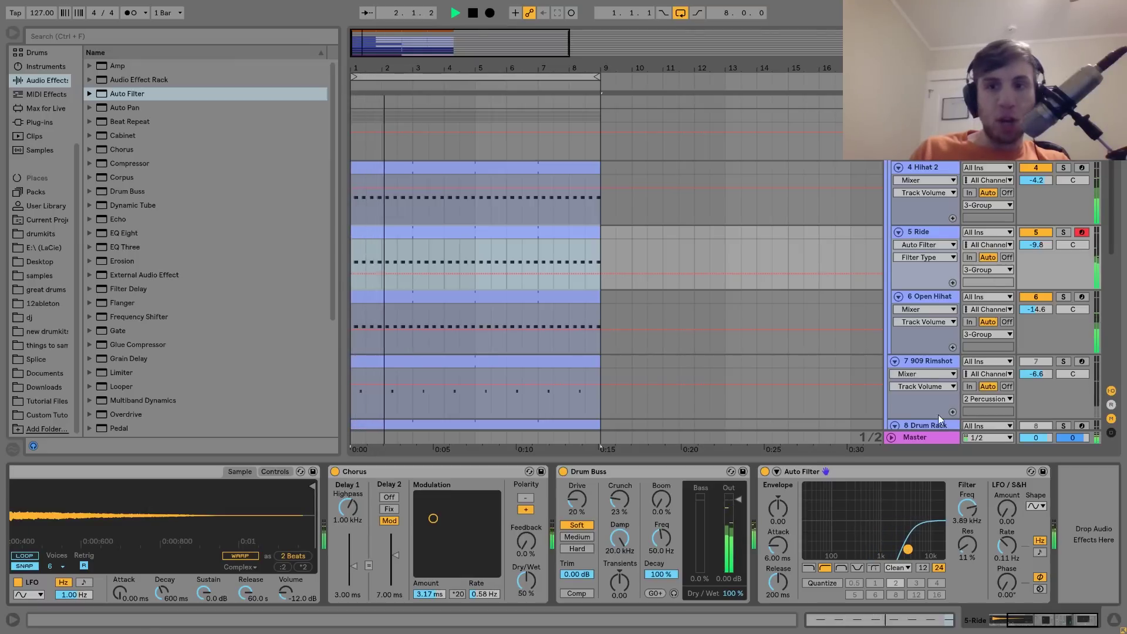
drag(1037, 246, 1037, 250)
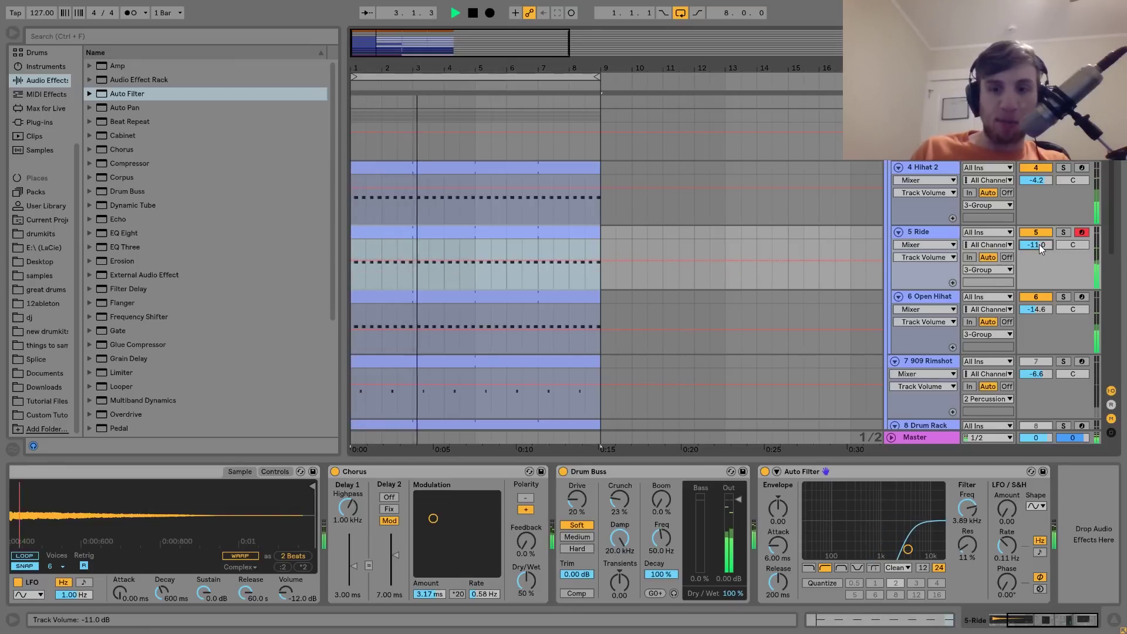
drag(908, 549, 910, 550)
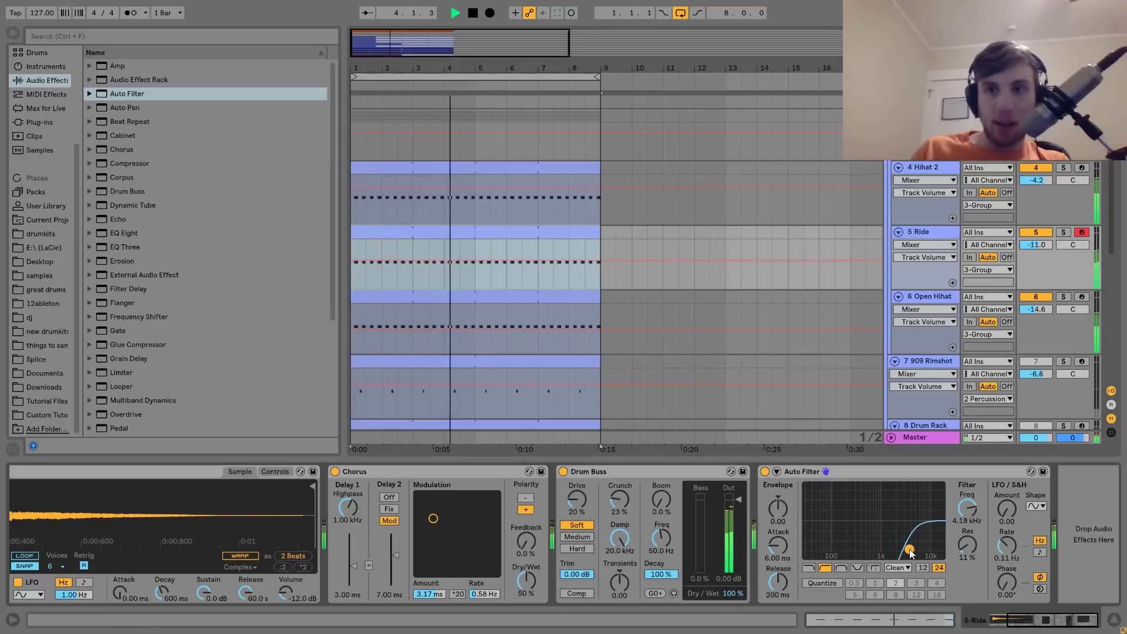
Compare the hi-hats by briefly soloing Open Hihat and by switching the Ride track off and on
click(1063, 297)
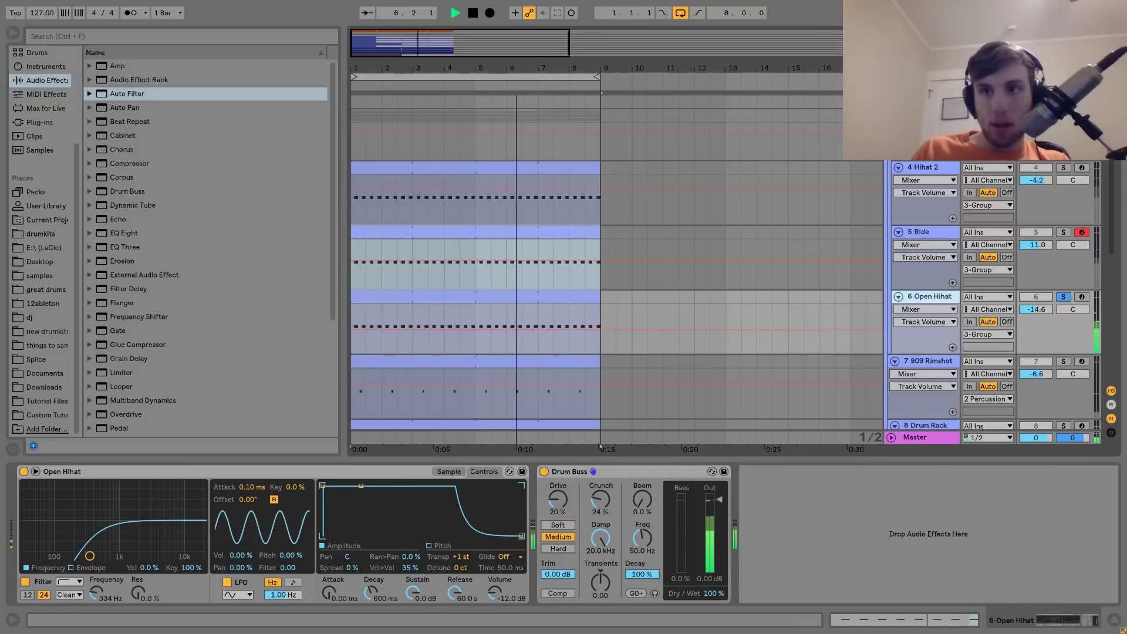
click(1063, 297)
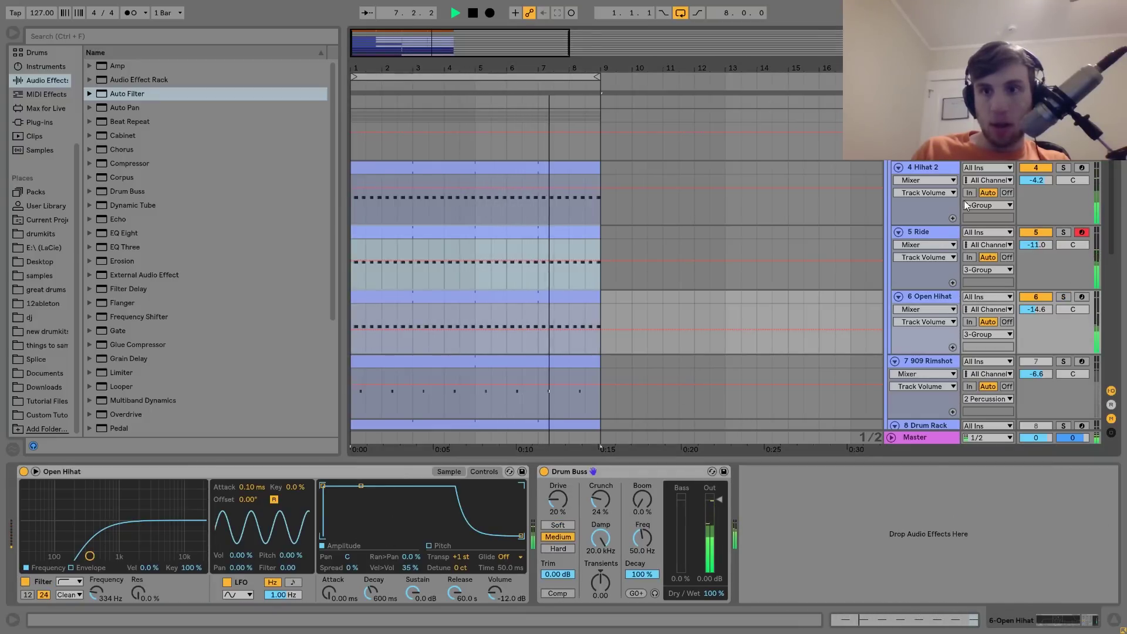
click(922, 233)
click(1031, 234)
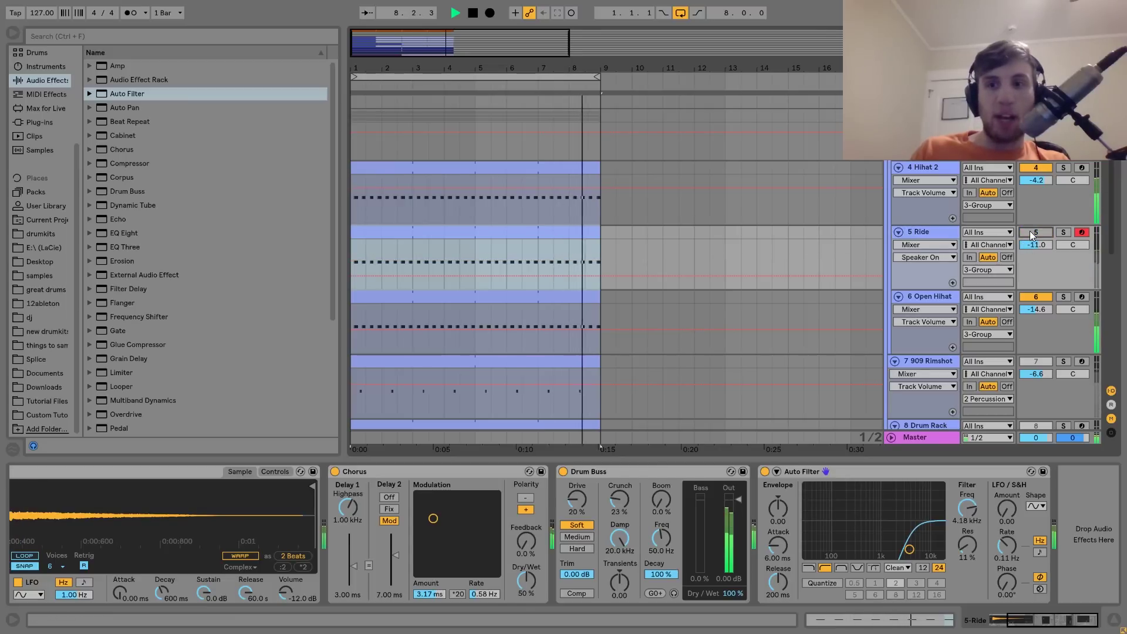
click(1031, 234)
Unsolo the hi-hat group and balance it in the full mix with Ride at -14.9 dB and Open Hihat at -11.4 dB
key(space)
click(1063, 103)
key(space)
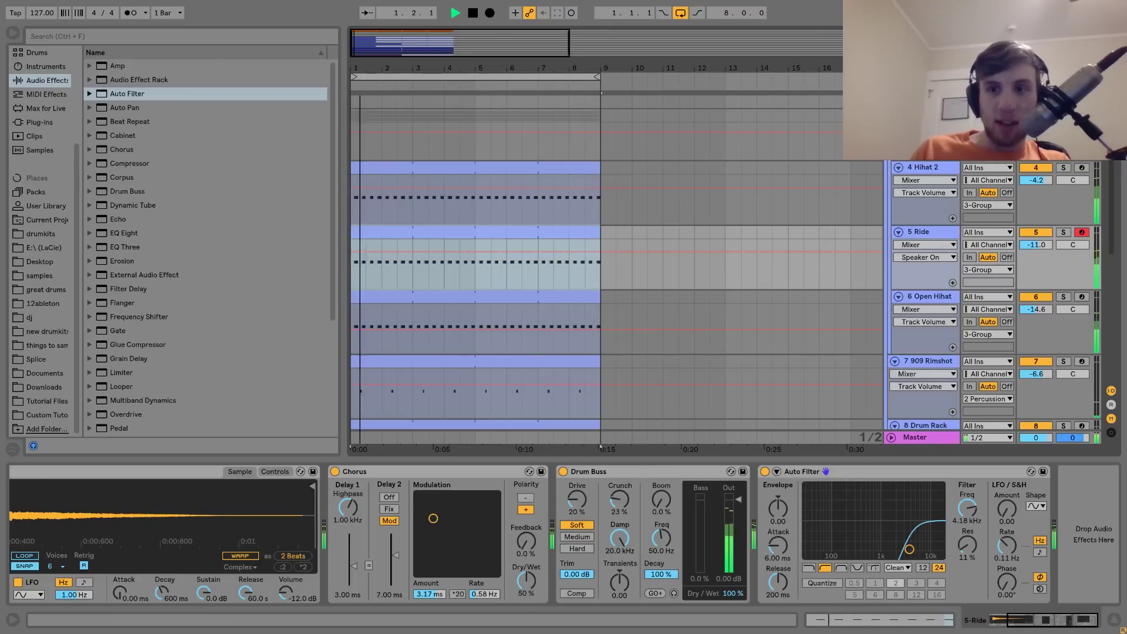
drag(1036, 245, 1036, 262)
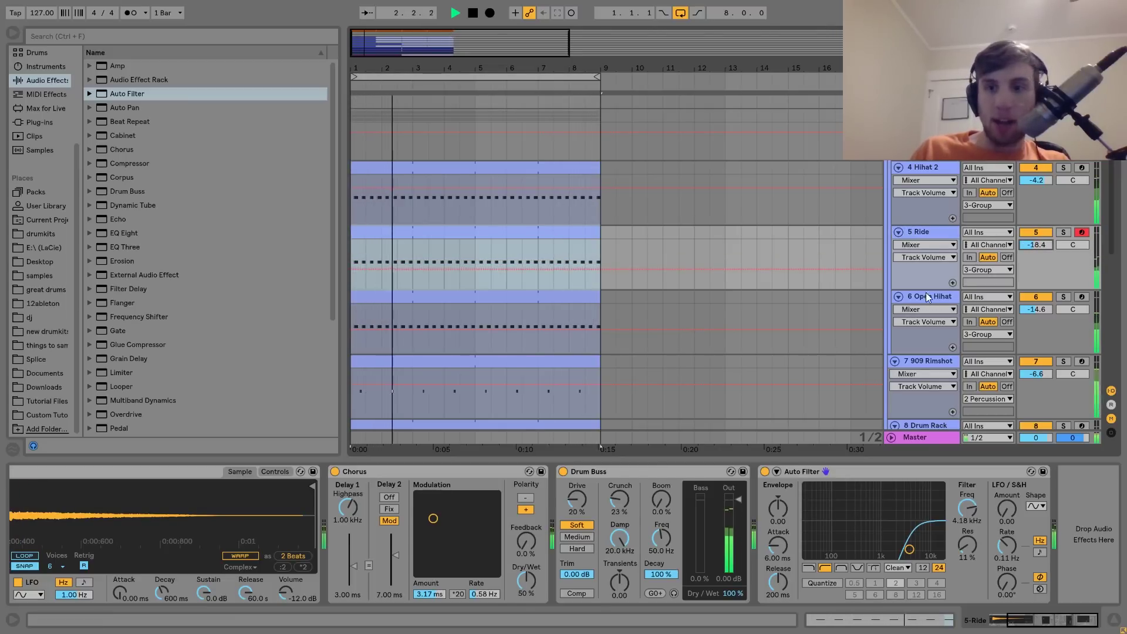
mouse_move(1036, 309)
mouse_down()
mouse_move(1036, 298)
mouse_move(1035, 314)
mouse_up()
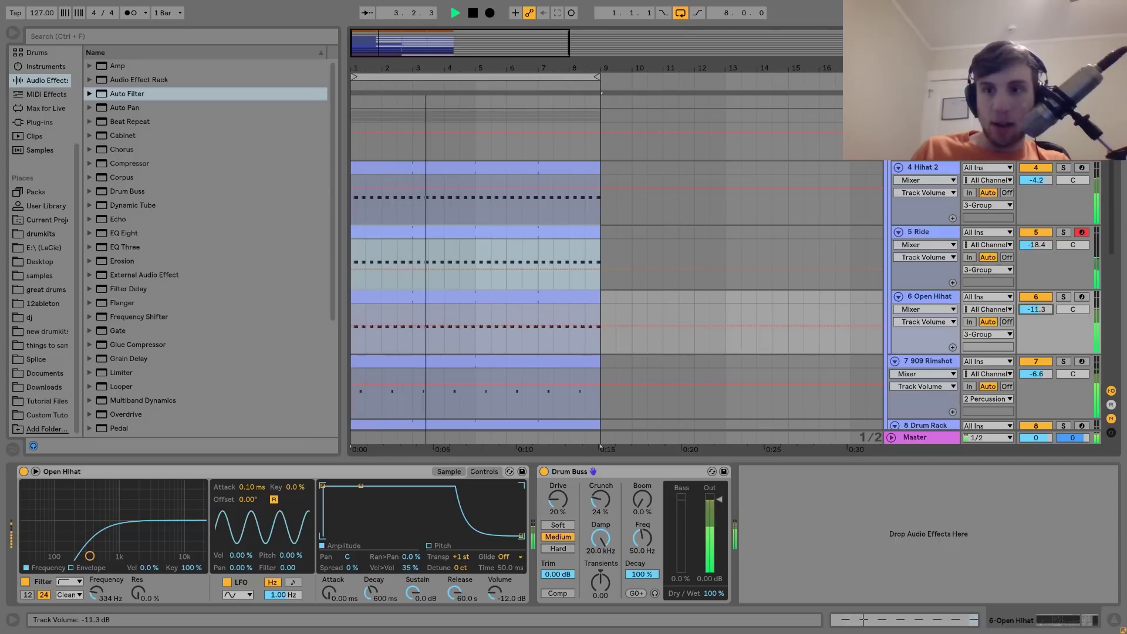
drag(1036, 244, 1037, 234)
click(932, 296)
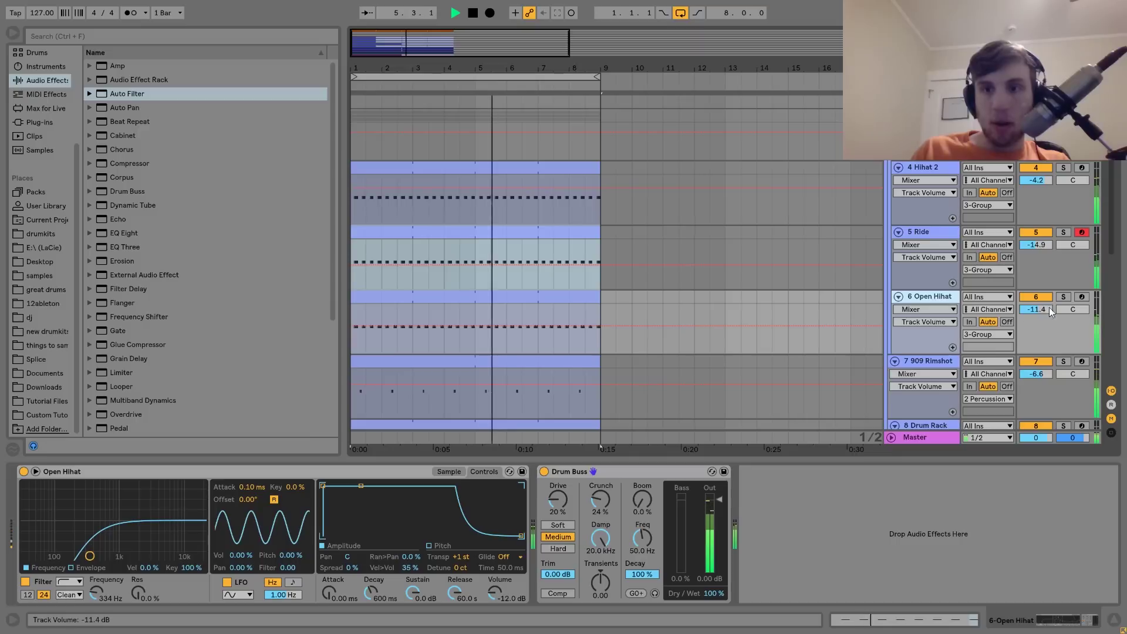
Solo Open Hihat, insert Chorus before its Drum Buss with 2.83 ms amount, 0.29 Hz rate and 29% dry/wet, and unsolo it
click(1063, 296)
drag(121, 149, 531, 525)
key(space)
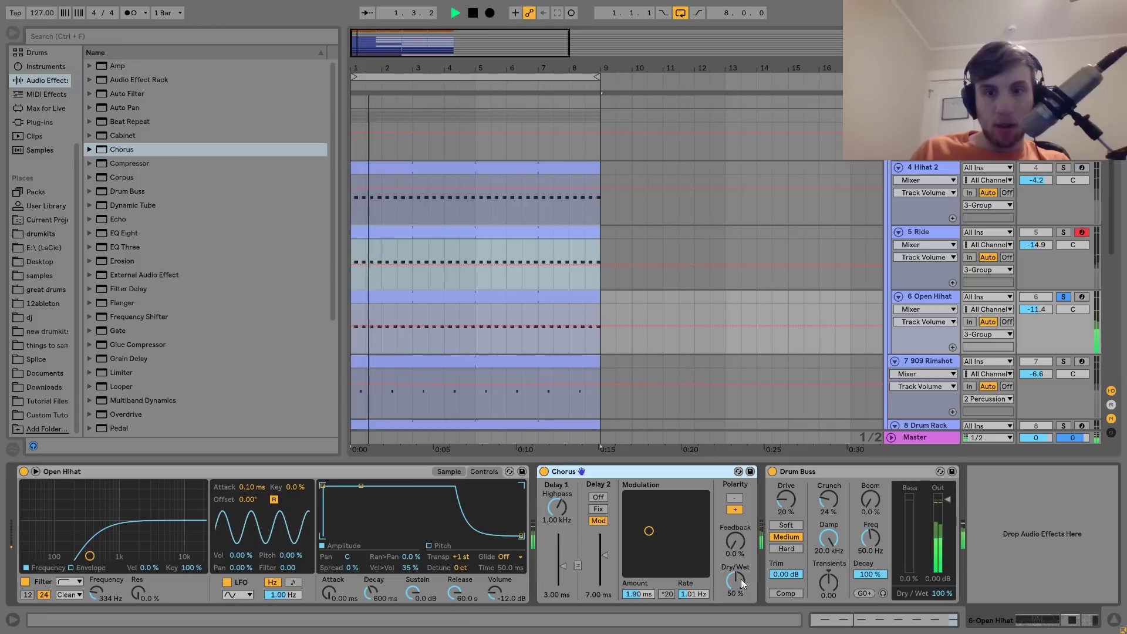
drag(737, 580, 737, 593)
drag(649, 530, 637, 521)
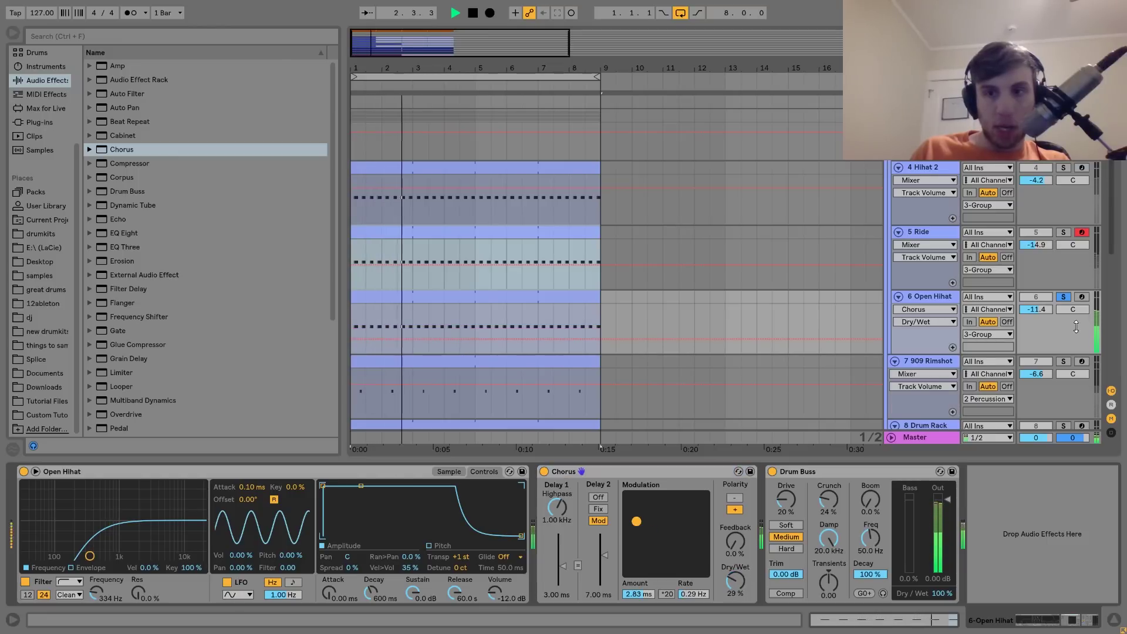
click(1063, 297)
Set Hihat 2's track volume to 0.3 dB and 909 Rimshot's to -6.1 dB, folding the hi-hat group
drag(1038, 183, 1038, 177)
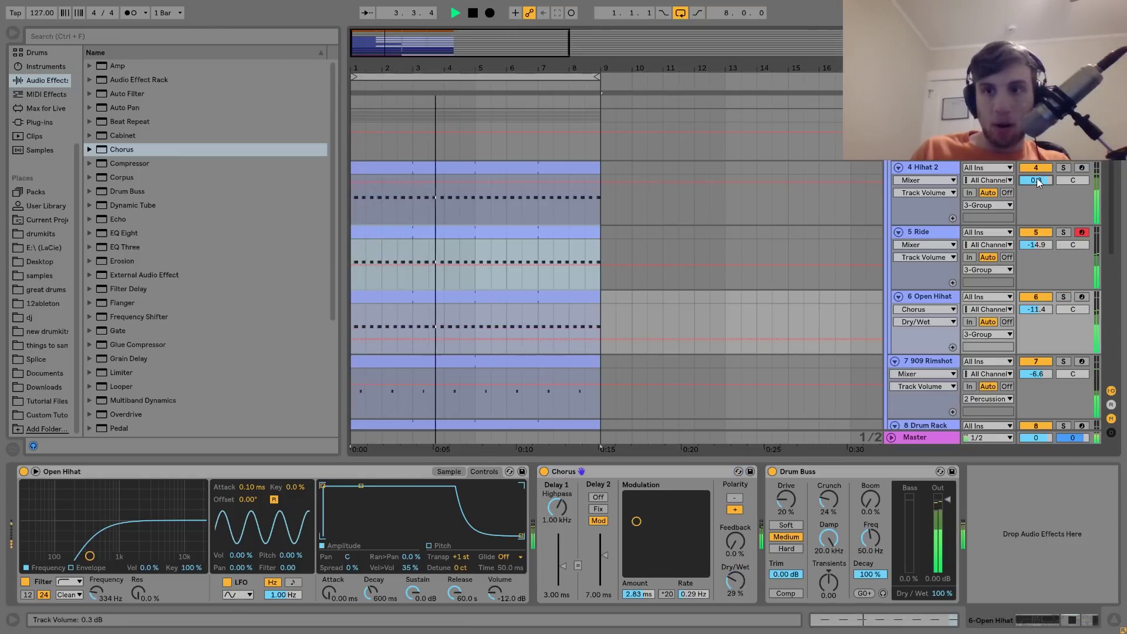
click(895, 115)
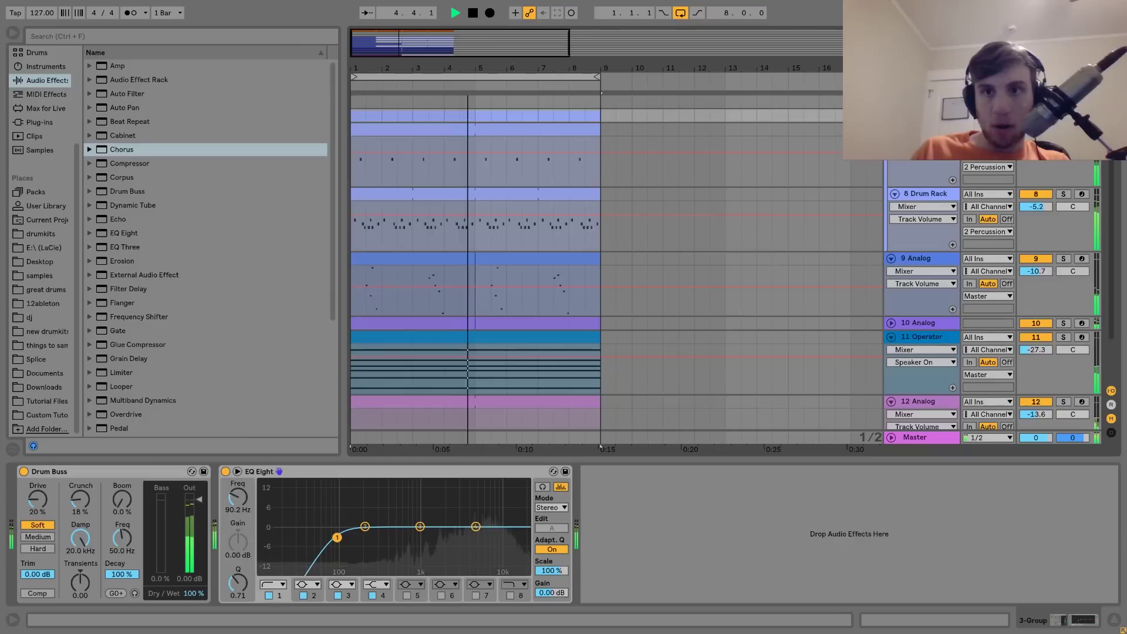
scroll(898, 120, up, 2)
Insert a MIDI track below 909 Rimshot and load Hihat 1.wav from the Tutorial Files folder into it
click(928, 202)
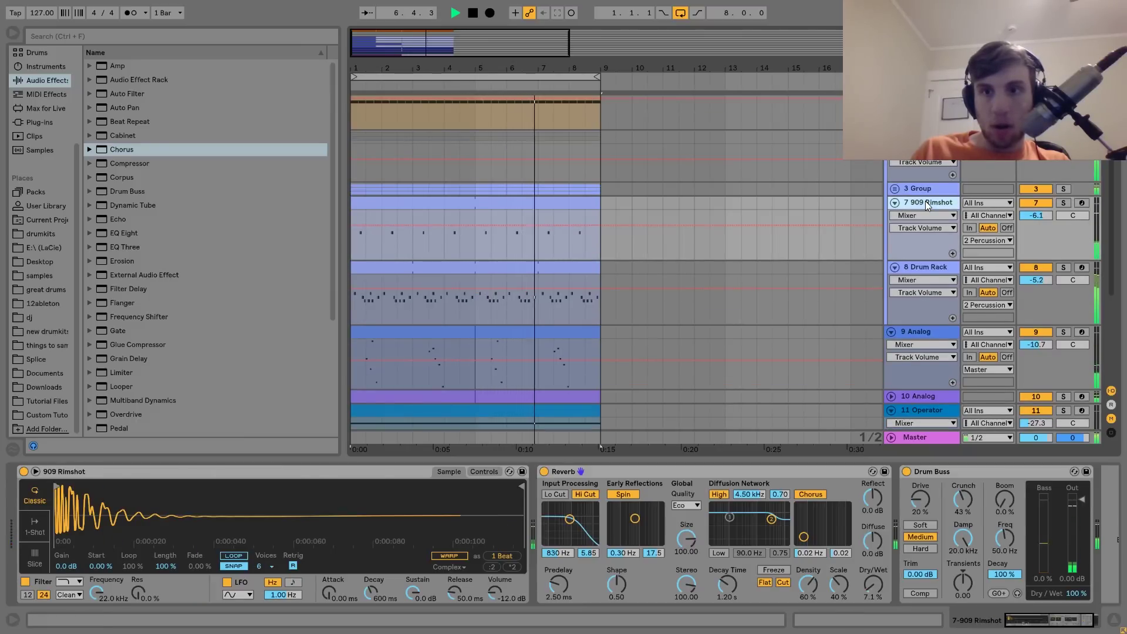
key(ctrl+shift+t)
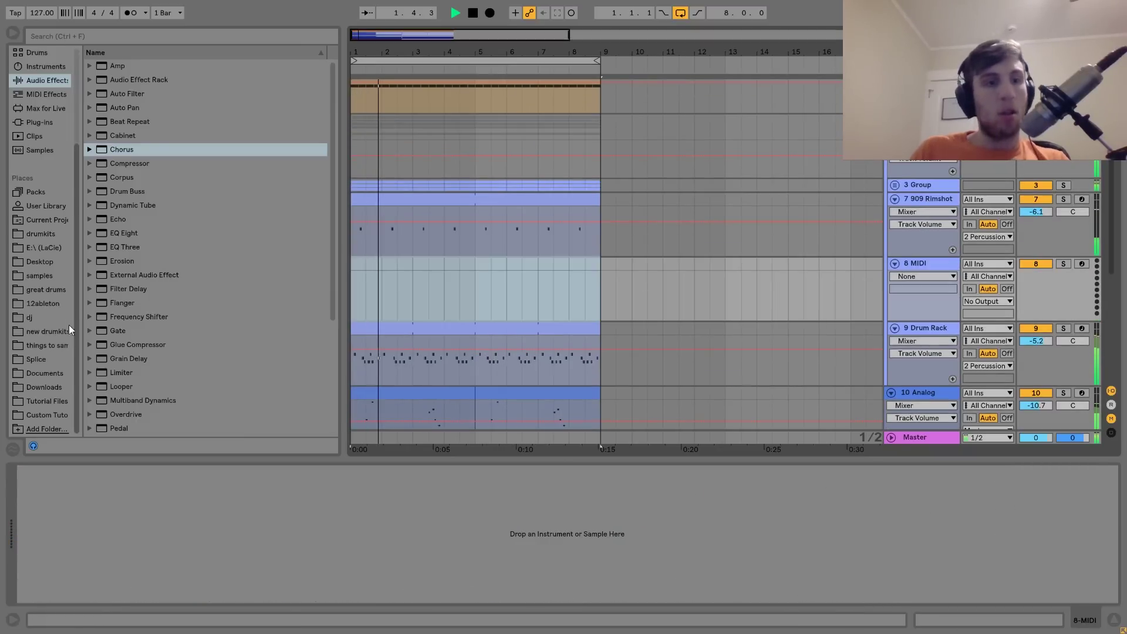
key(space)
click(44, 401)
click(125, 182)
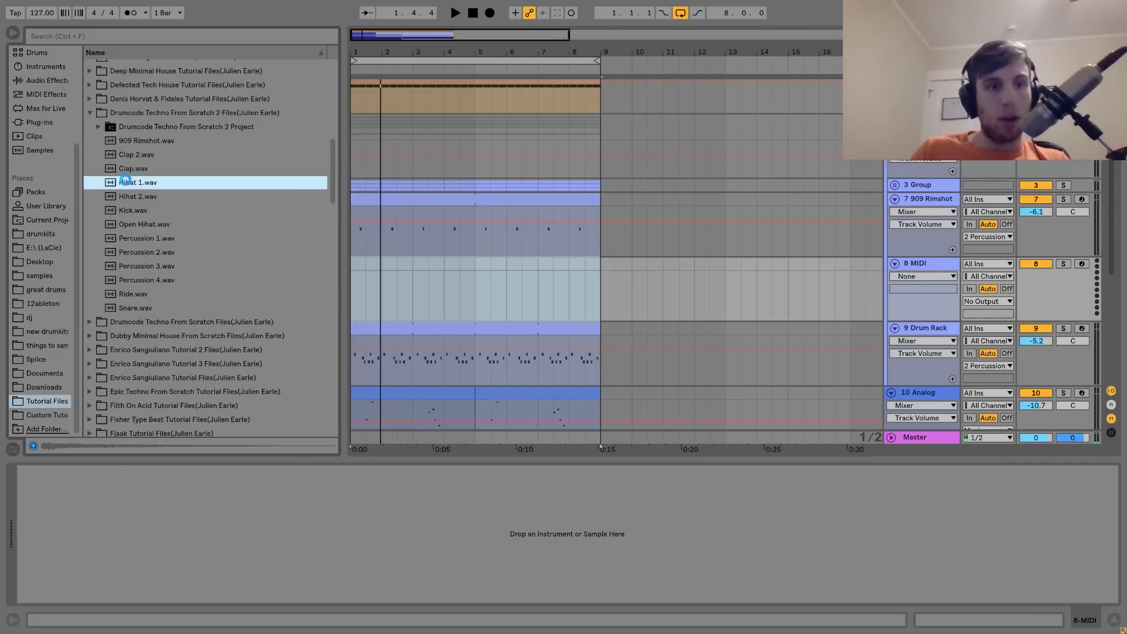
double_click(126, 182)
Create an empty two-bar MIDI clip starting at bar 1 on the Hihat 1 track
click(411, 261)
drag(410, 262, 342, 272)
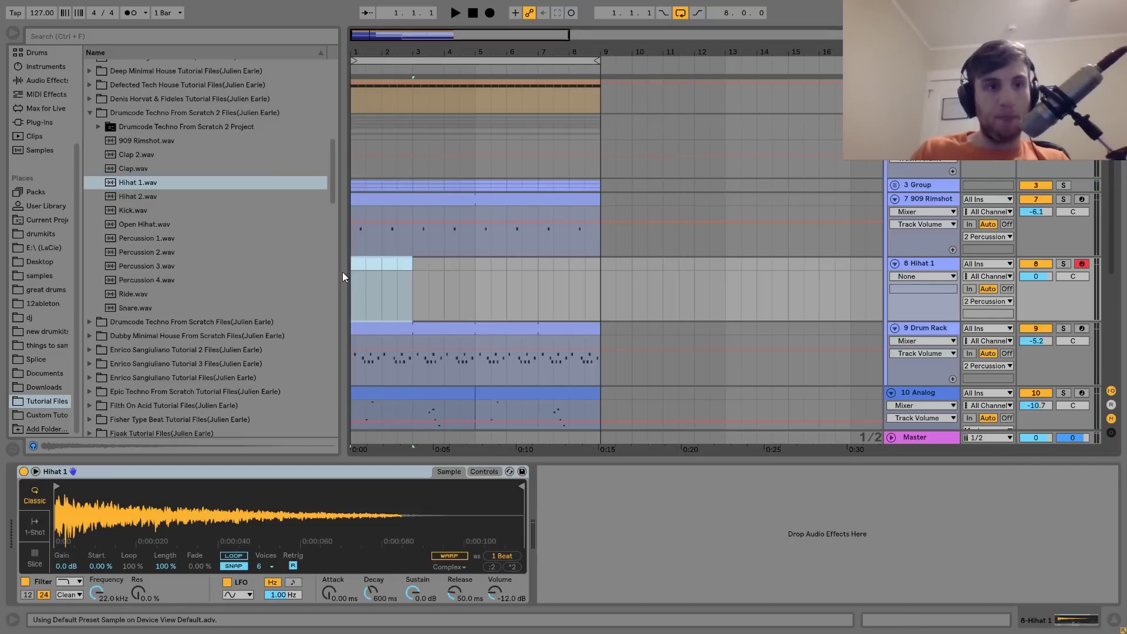
key(ctrl+shift+m)
Fill both bars of the Hihat 1 clip with continuous sixteenth-note C3 hits, undoing the surplus duplicate past the clip's end
double_click(218, 471)
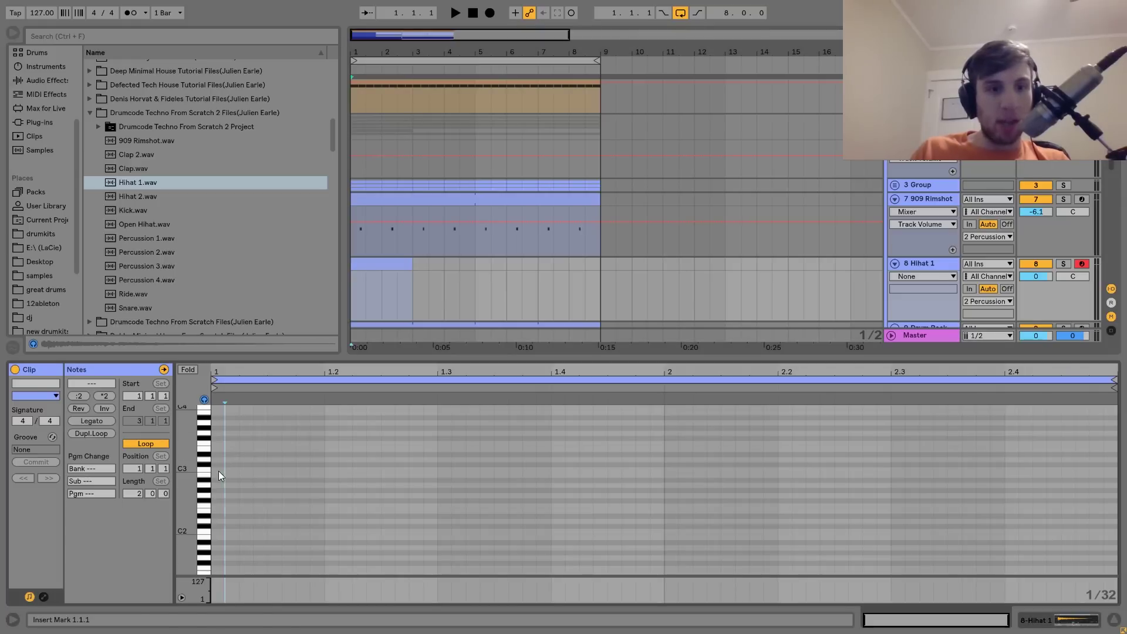
key(ctrl+d)
key(ctrl+a)
key(ctrl+d)
key(ctrl+a)
key(ctrl+d)
key(ctrl+a)
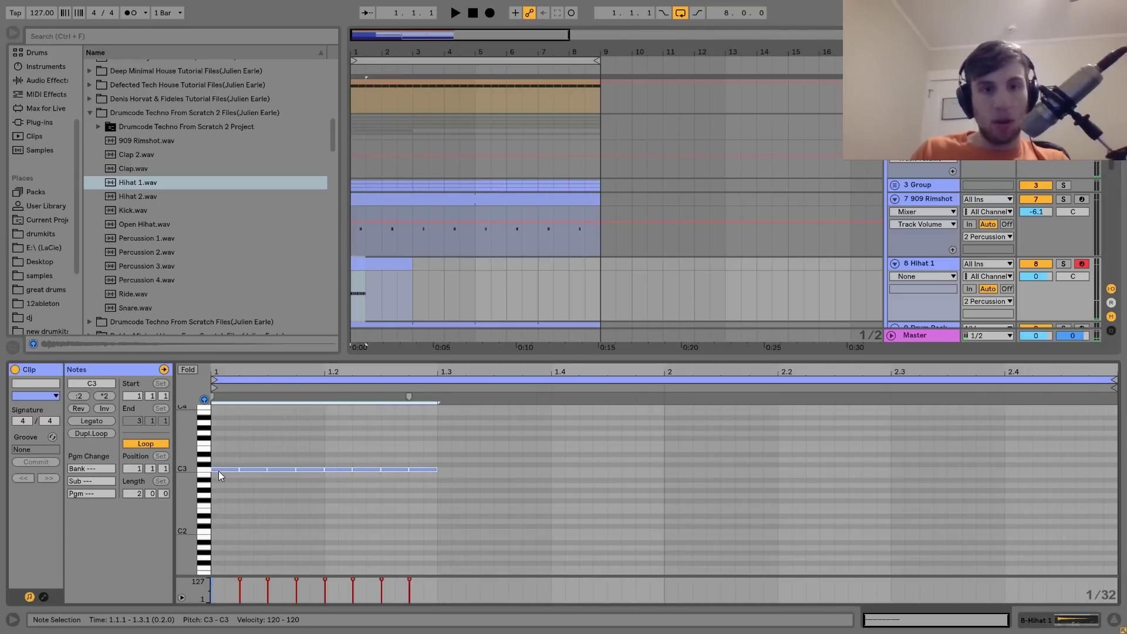
key(ctrl+d)
key(ctrl+a)
key(ctrl+d)
key(ctrl+a)
key(ctrl+d)
key(ctrl+z)
Crop the Hihat 1 clip, extend it to bar 9 and loop its two-bar pattern during playback
right_click(317, 447)
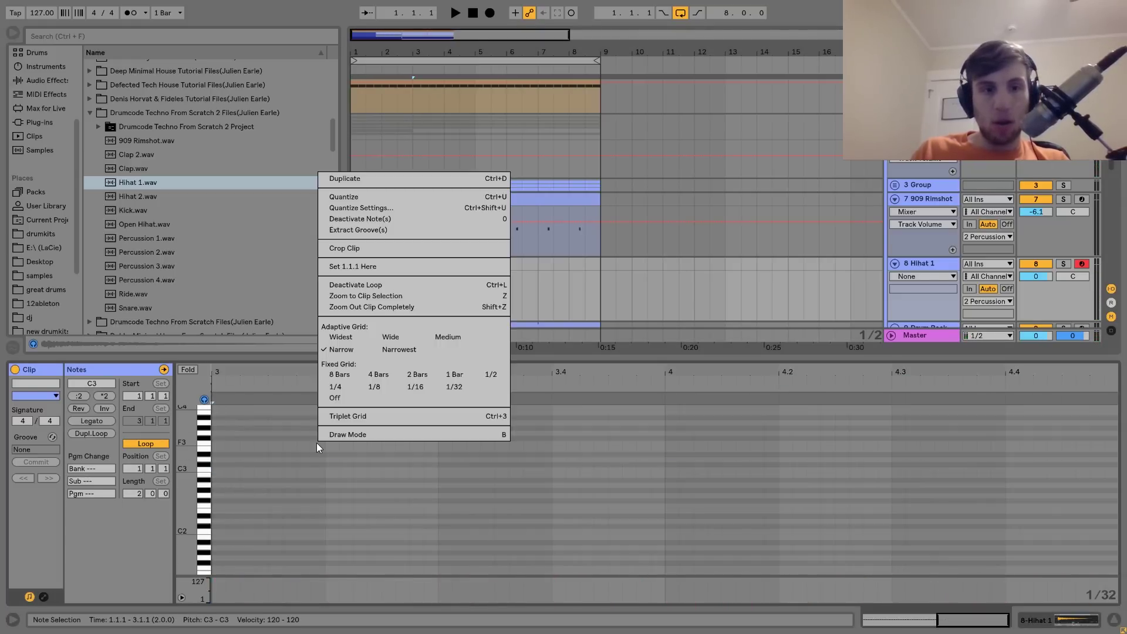
click(339, 251)
key(space)
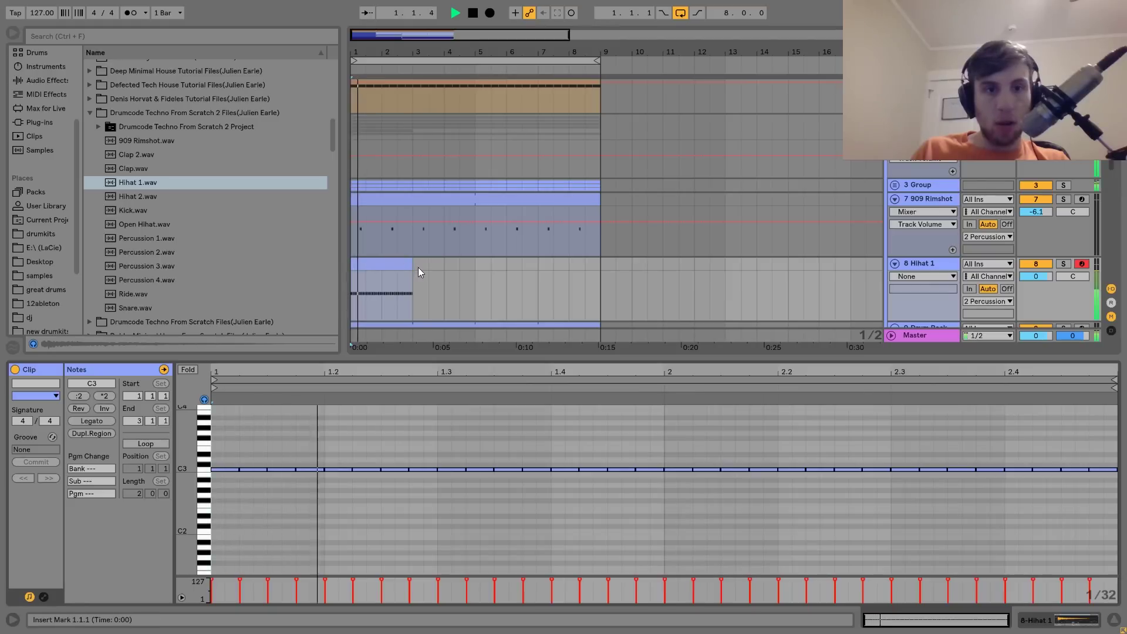
drag(414, 268, 597, 284)
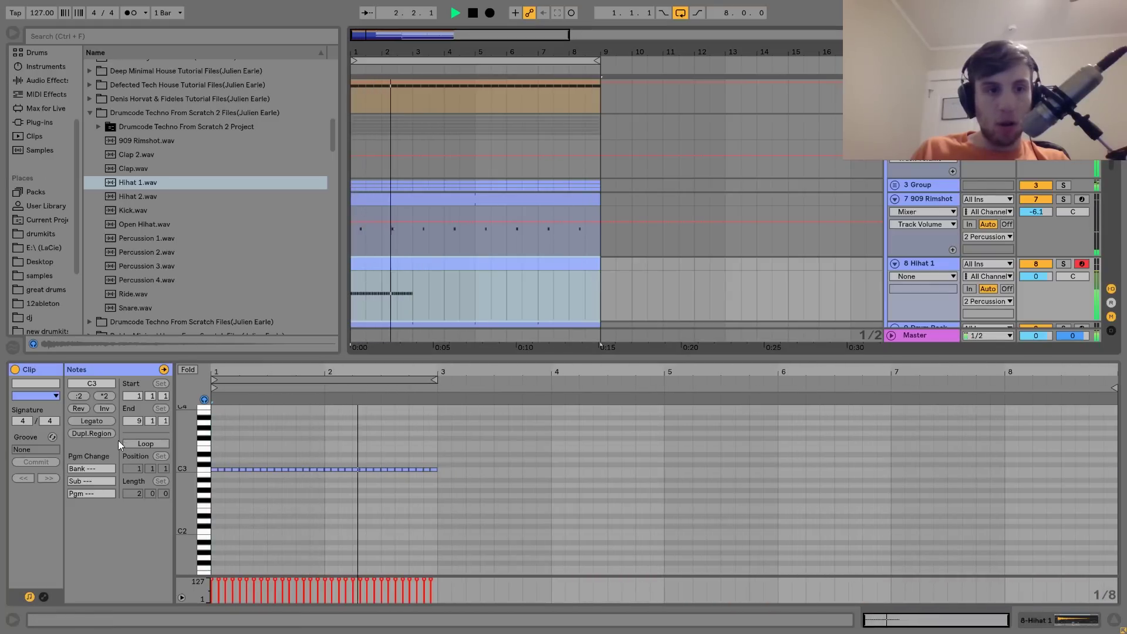
click(134, 443)
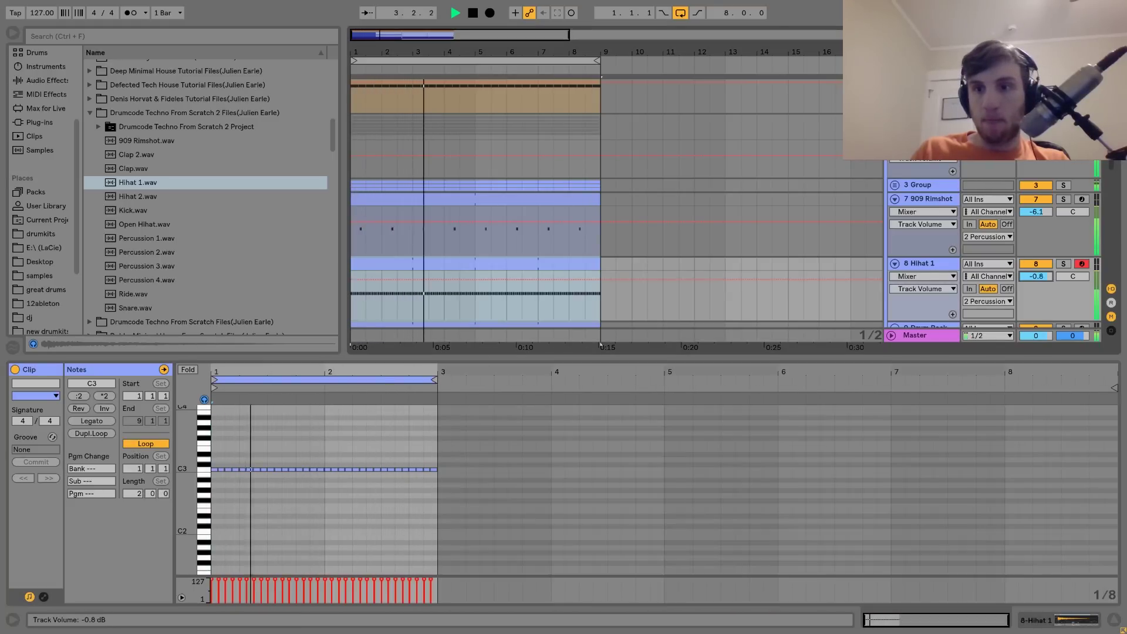
Set Hihat 1's track volume to -9.2 dB while listening to the full mix
click(942, 267)
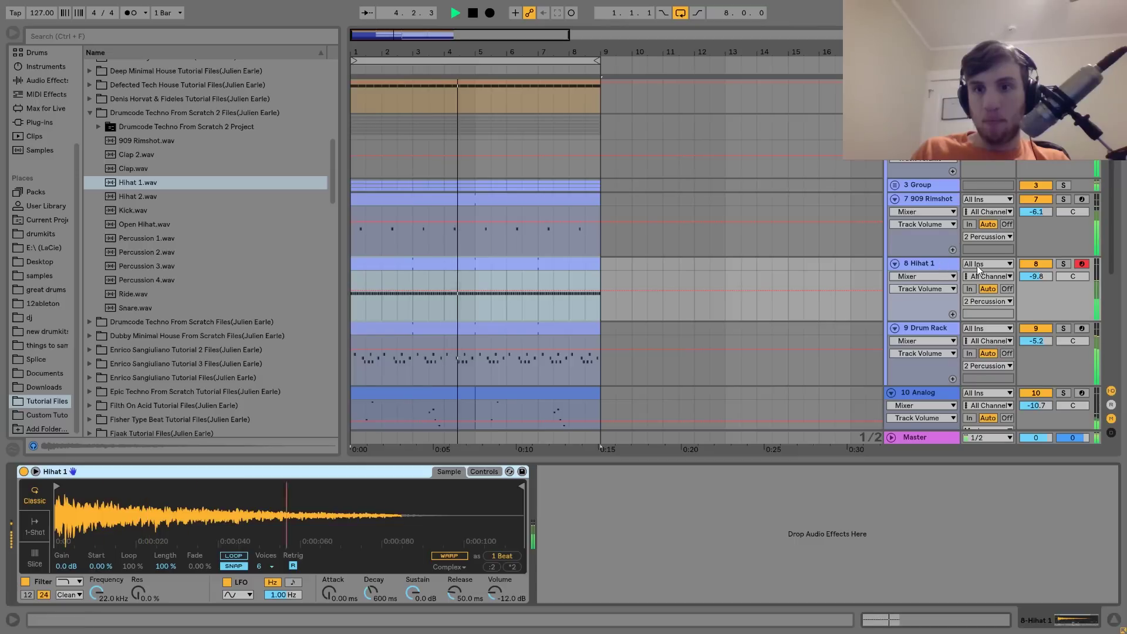
key(space)
click(925, 263)
key(space)
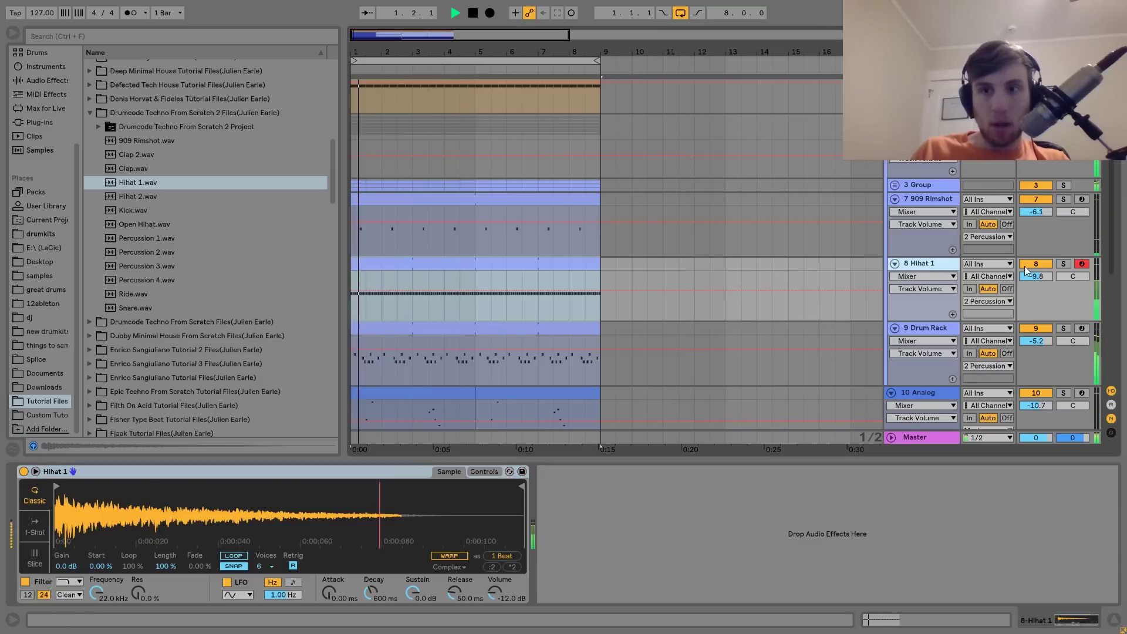
drag(1041, 278, 1040, 274)
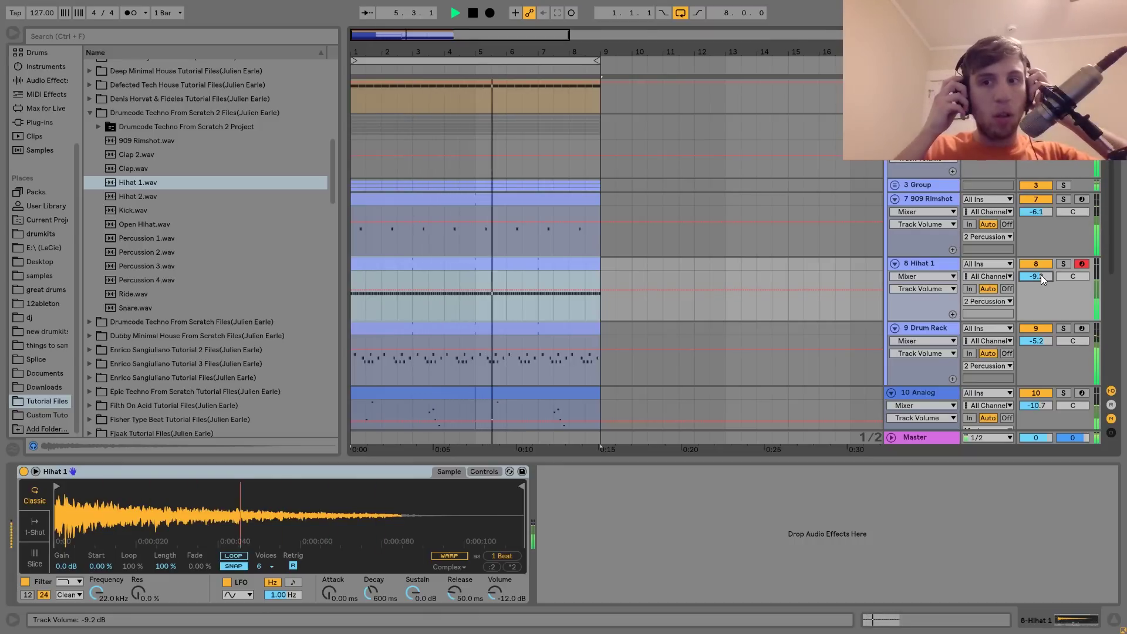
key(space)
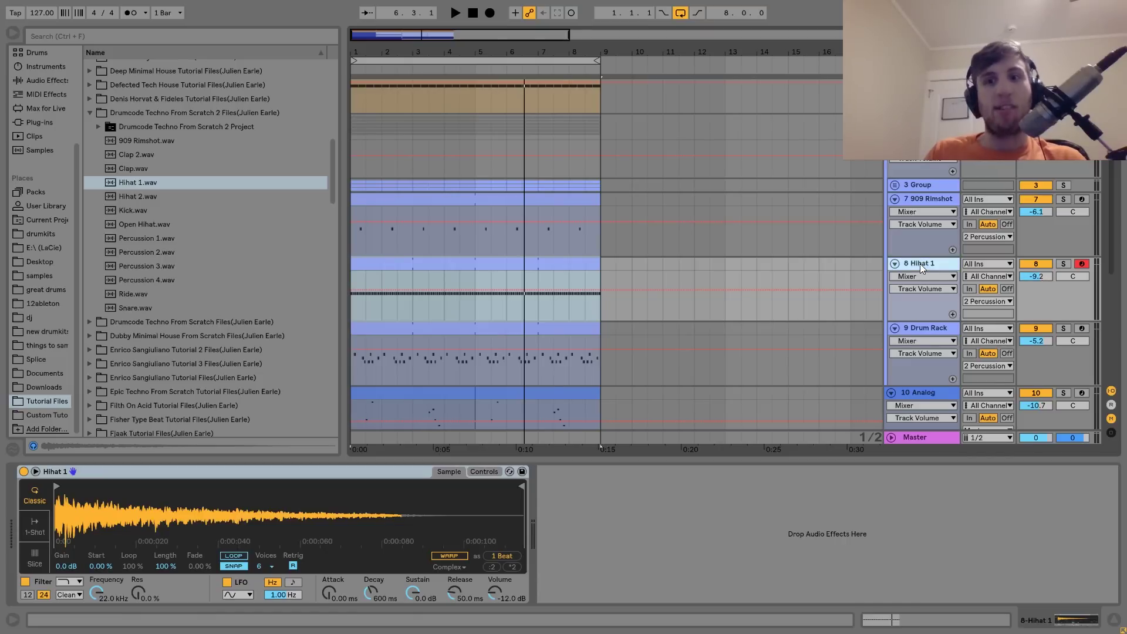
Fold the Hihat 1 and Drum Rack tracks, select the 2 Percussion group and play the mix
click(895, 264)
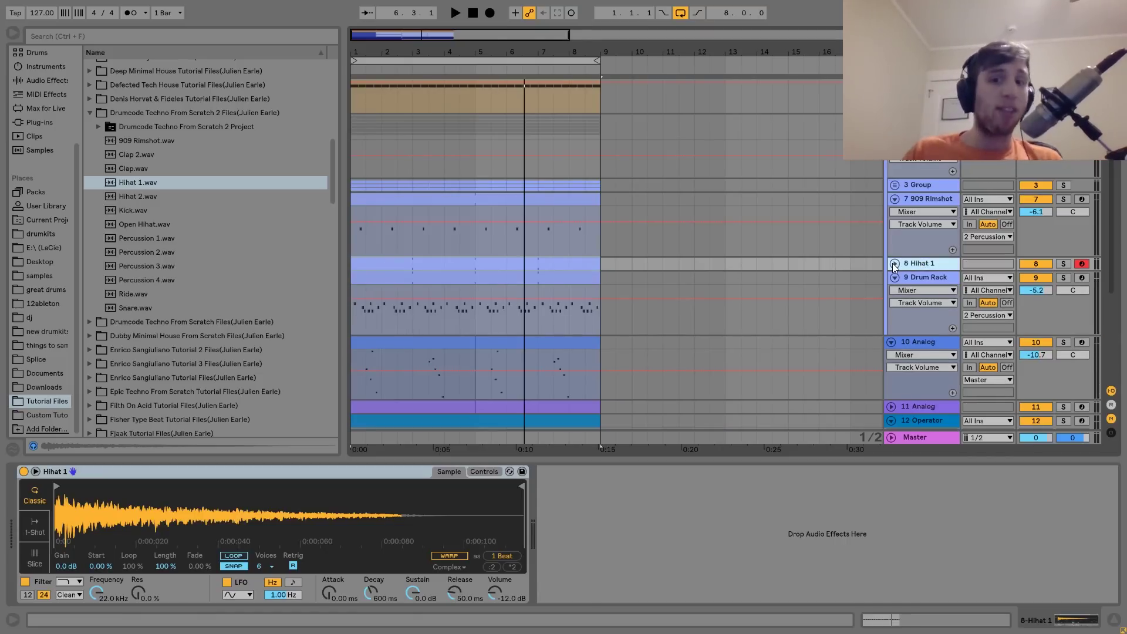
click(894, 277)
click(925, 277)
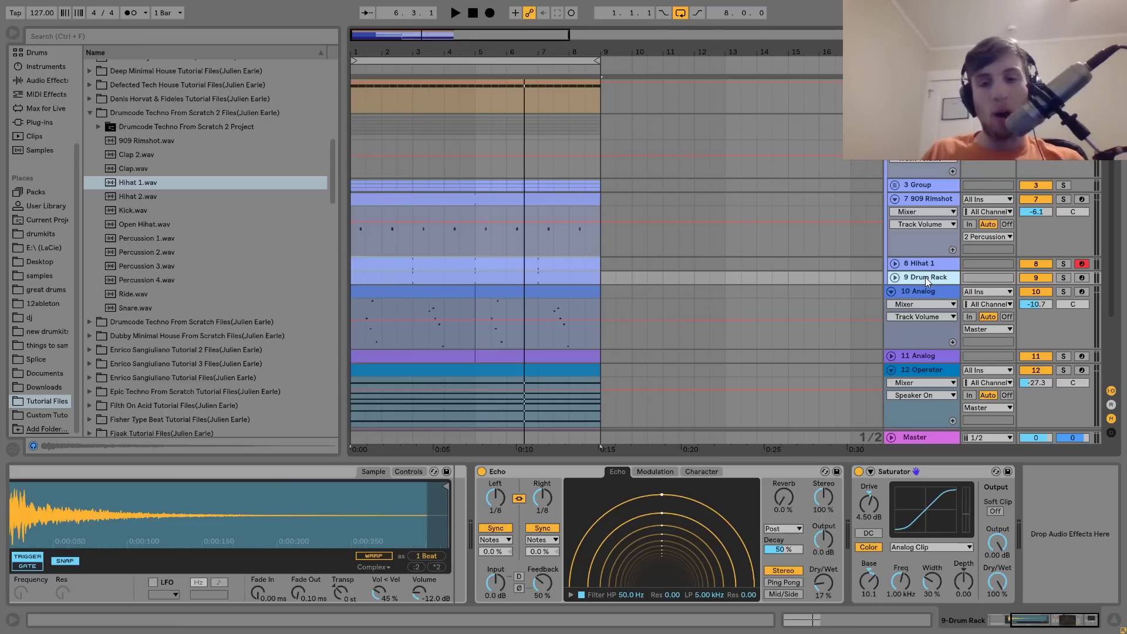
key(space)
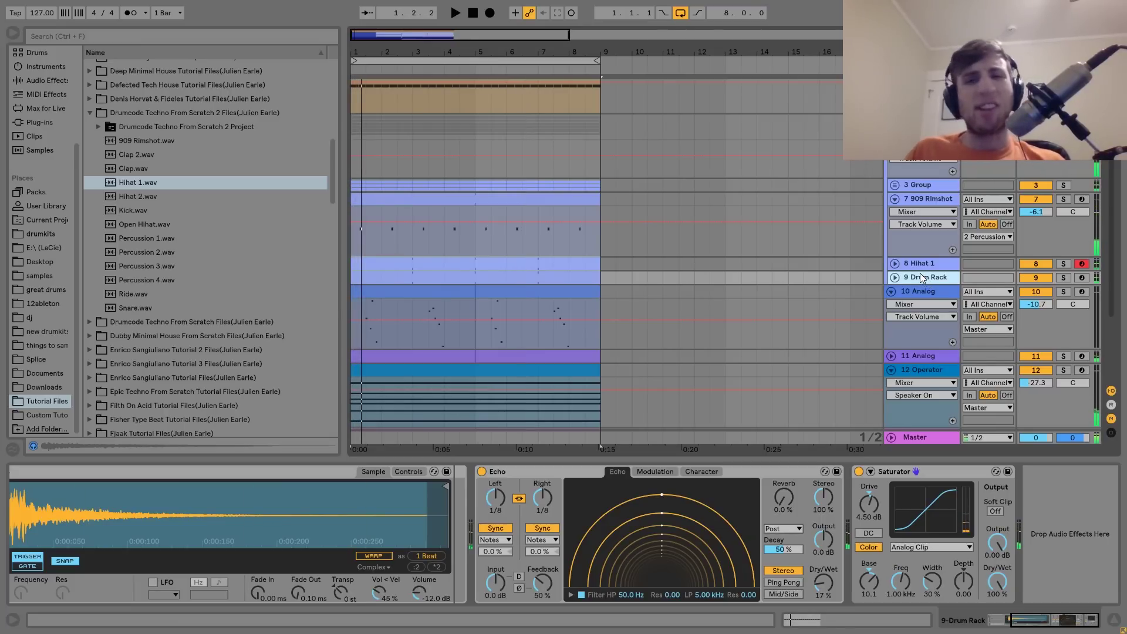
scroll(920, 273, up, 1)
click(923, 160)
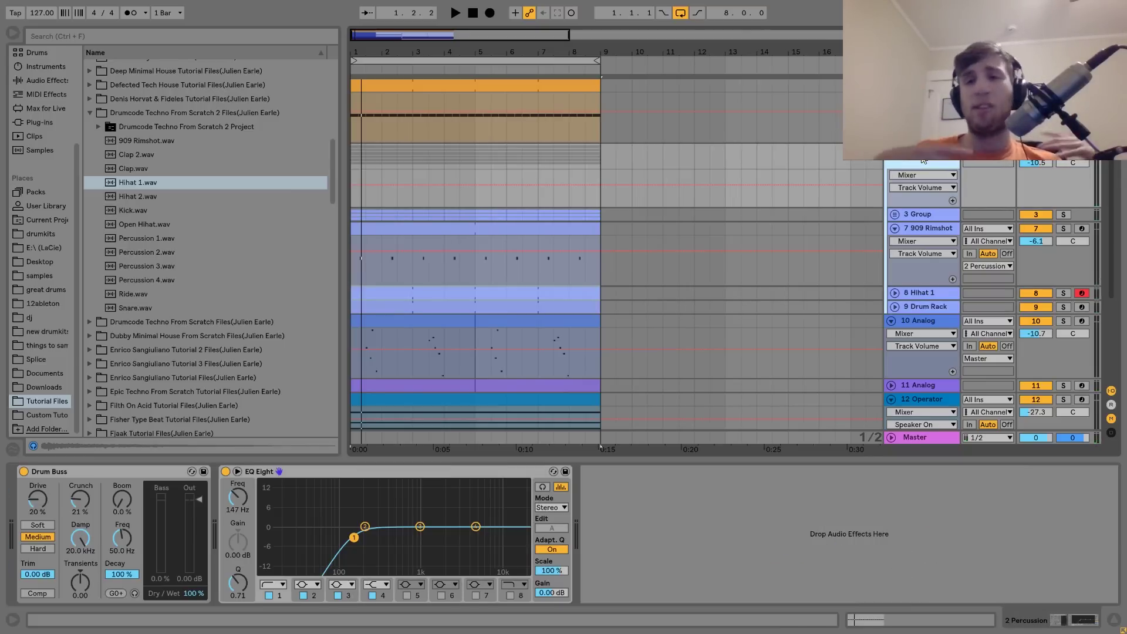
key(space)
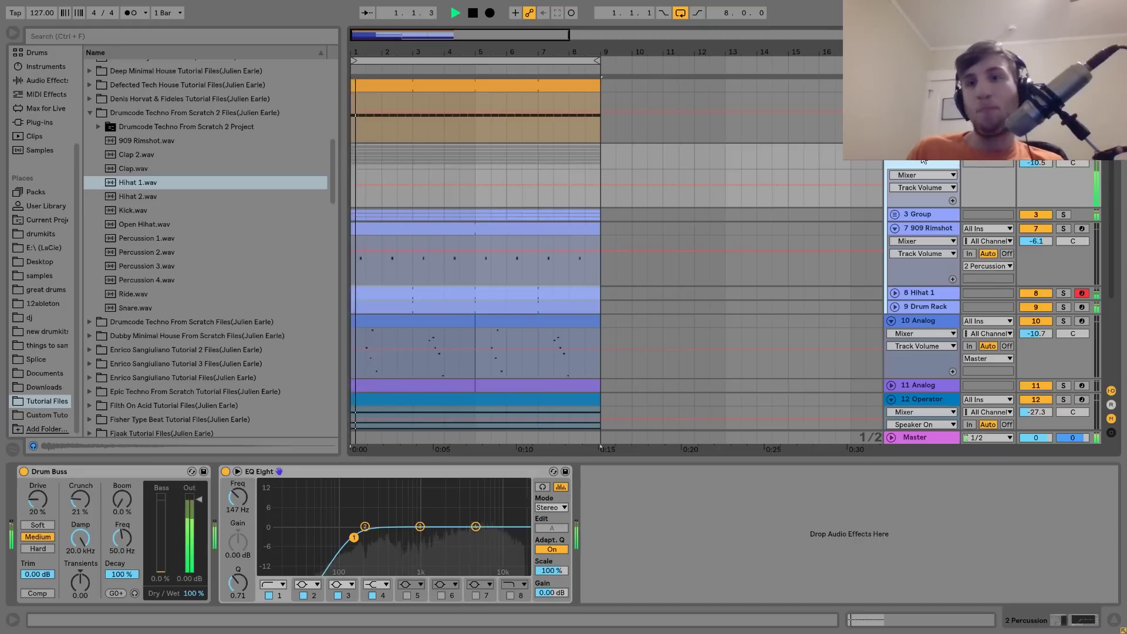
Unfold 3 Group and the Hihat 1 track, and set Hihat 1's track volume to -6.8 dB
click(897, 215)
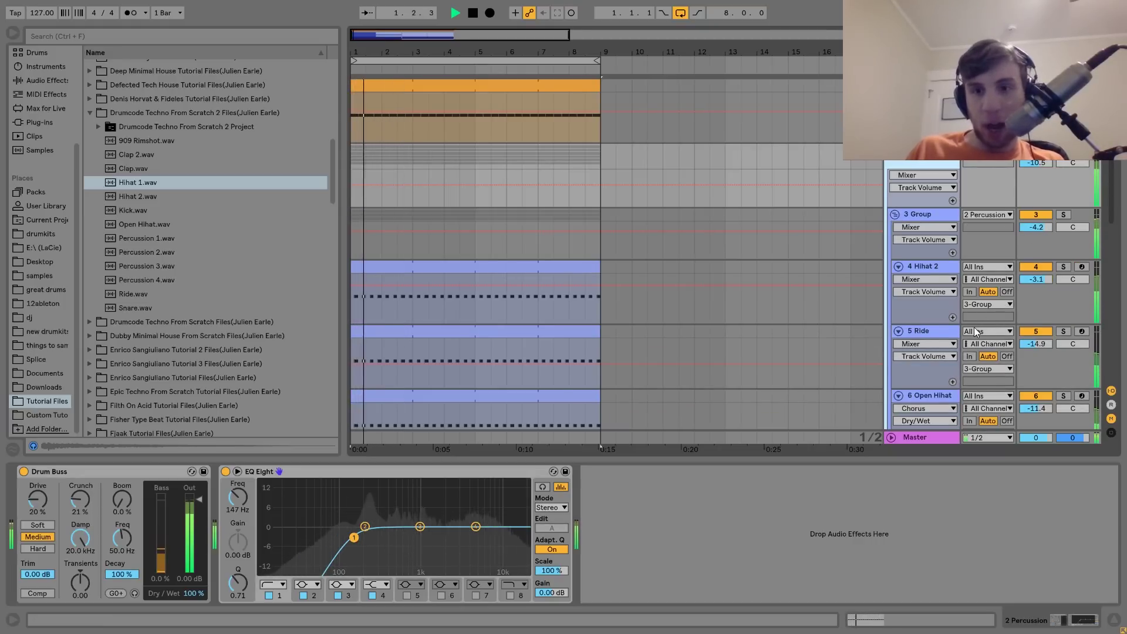
scroll(973, 326, down, 3)
scroll(1005, 237, down, 3)
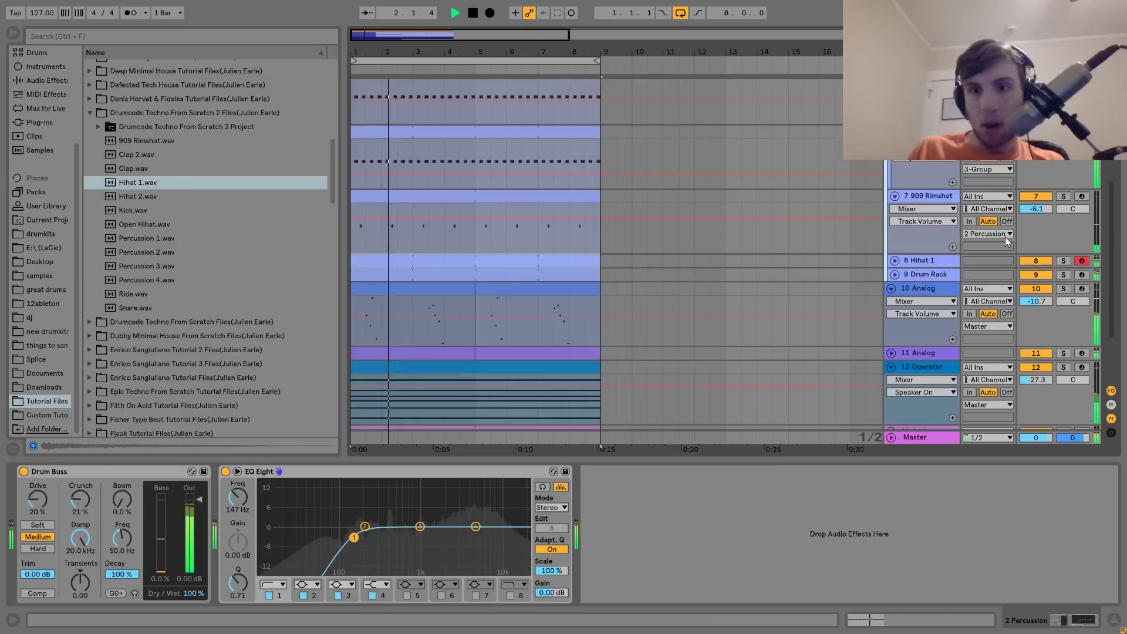
click(893, 260)
click(909, 258)
drag(1036, 273, 1035, 265)
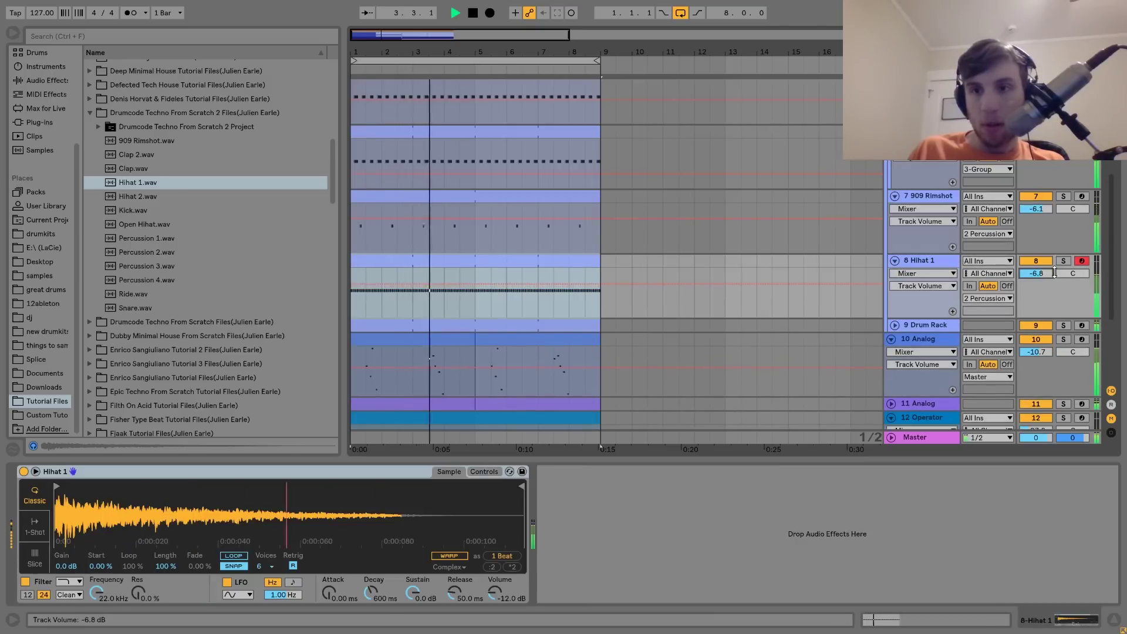
Solo Hihat 1 and add a Drum Buss to it with 9.5% crunch and 20.0 kHz damping
click(1063, 261)
key(space)
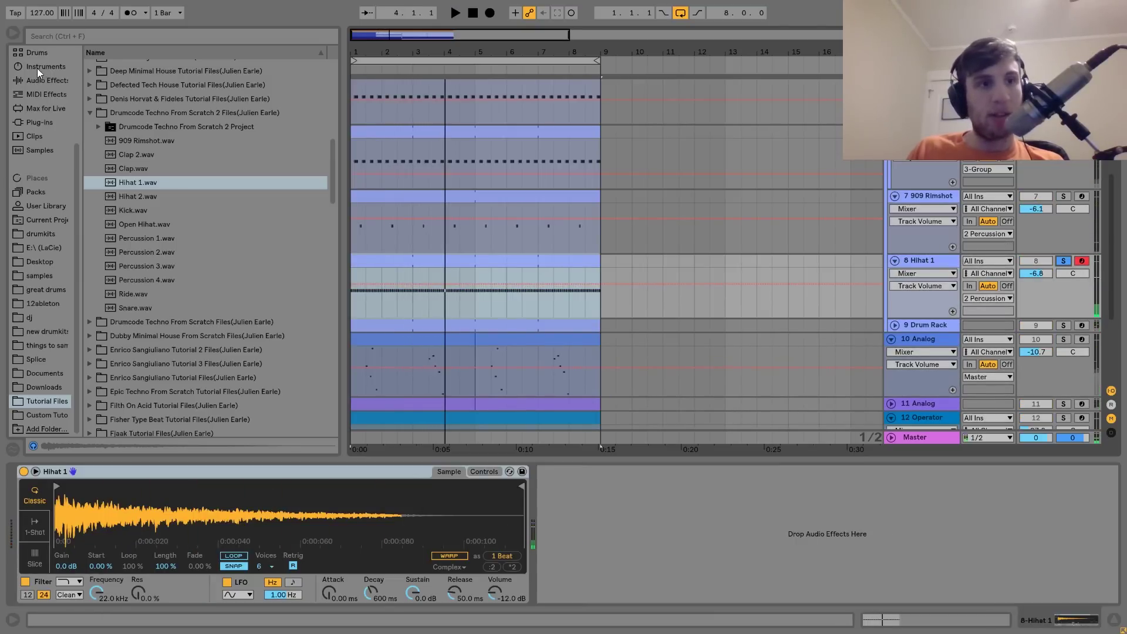
click(36, 81)
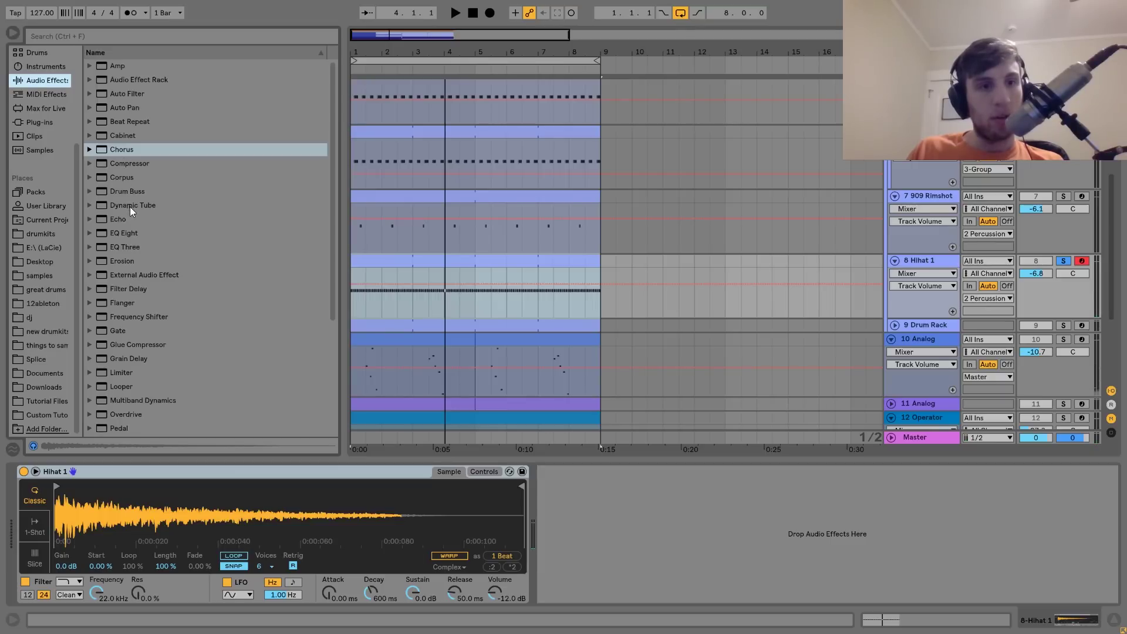
double_click(125, 192)
key(space)
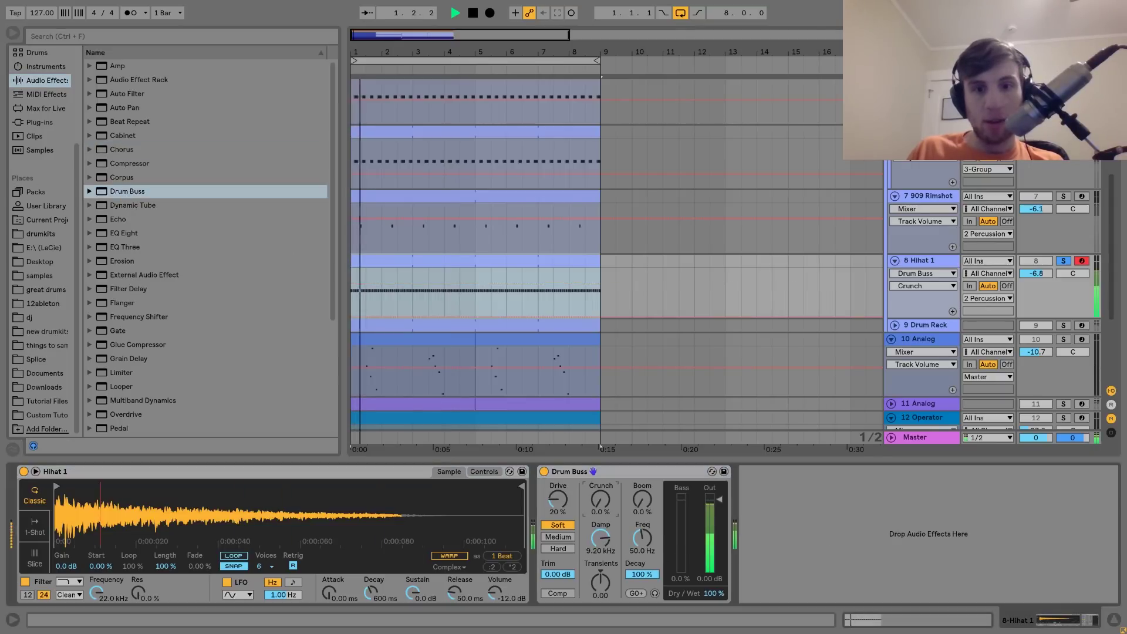
drag(601, 500, 601, 489)
drag(602, 541, 602, 516)
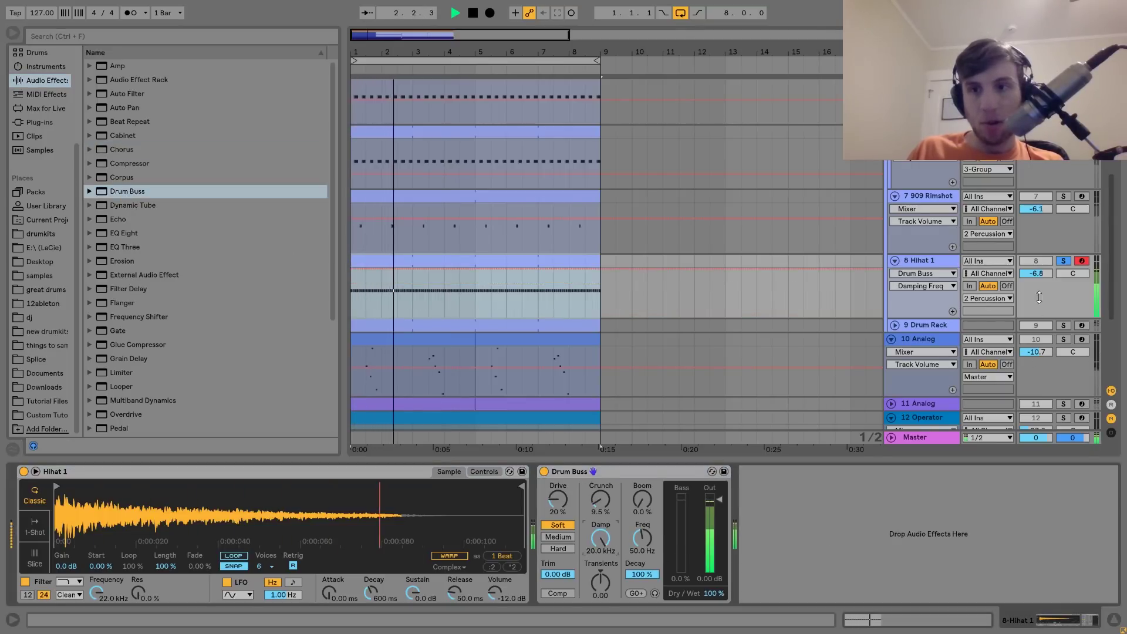
Set Hihat 1's track volume to -12.4 dB, unsolo it and play it in the full mix
key(space)
drag(1037, 273, 1041, 287)
click(1060, 261)
key(space)
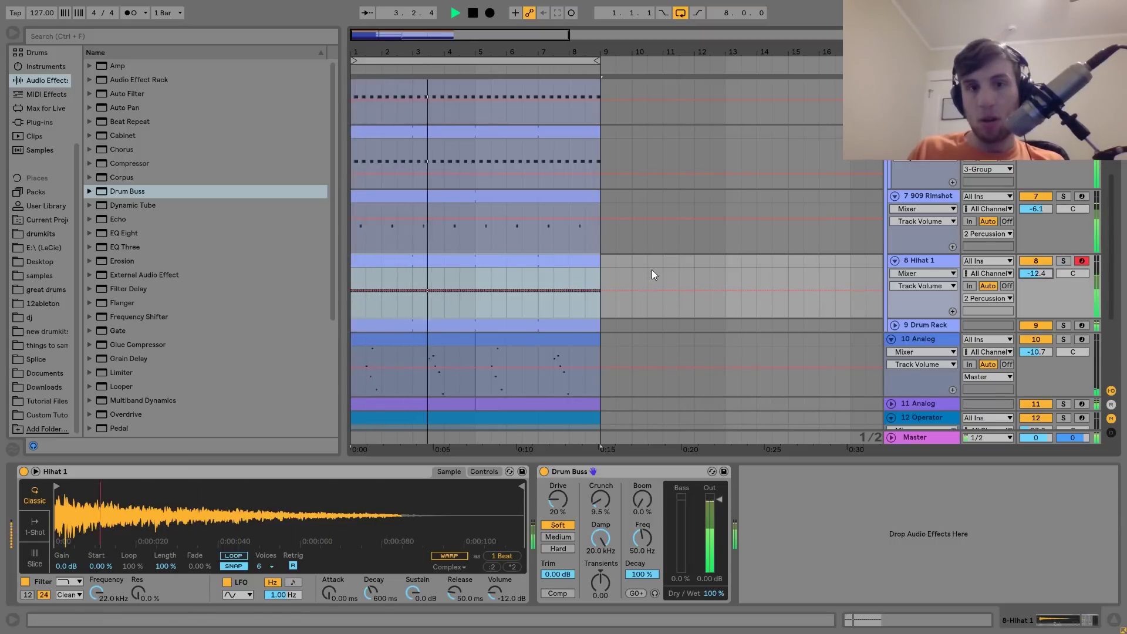
Try deleting the C3 notes on the first three beats of the Hihat 1 clip, and undo the deletion
key(space)
double_click(470, 258)
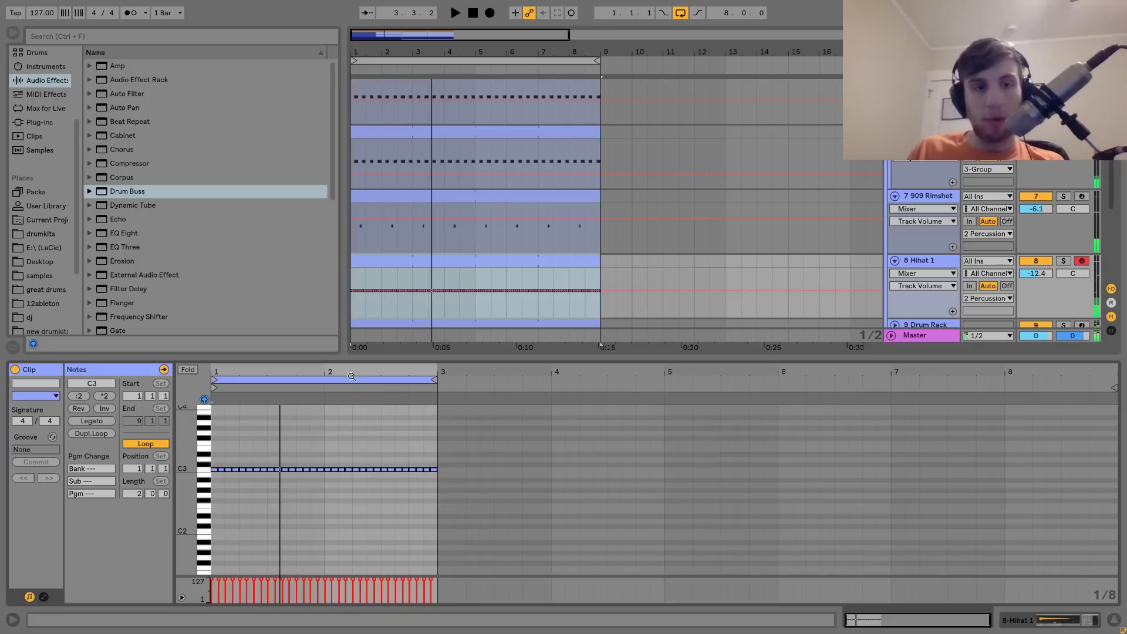
click(215, 468)
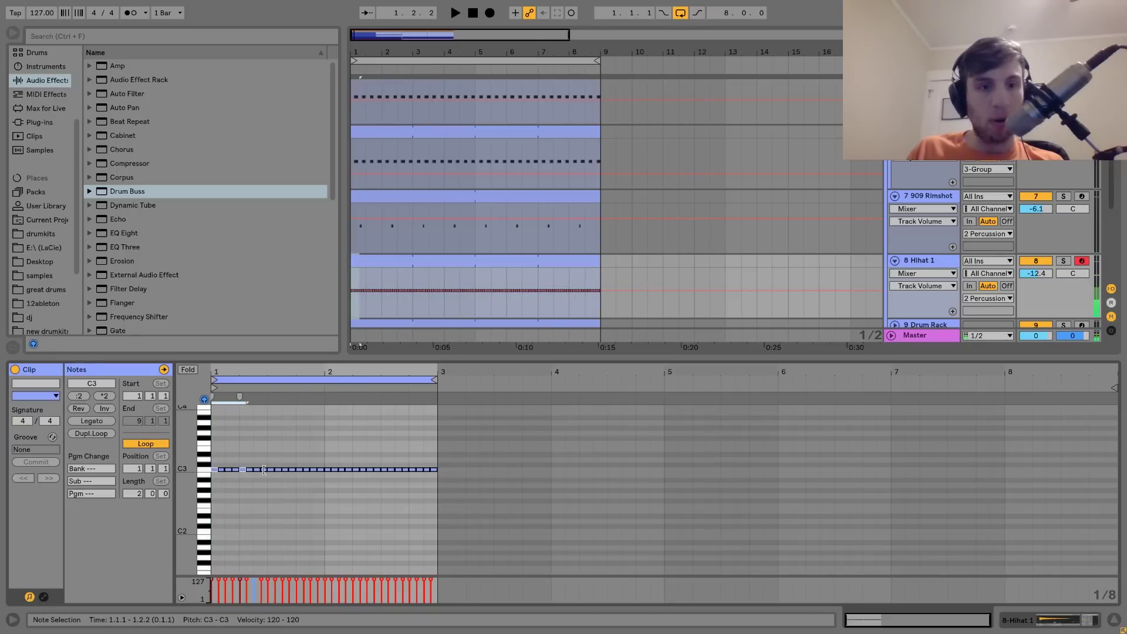
key(Delete)
key(space)
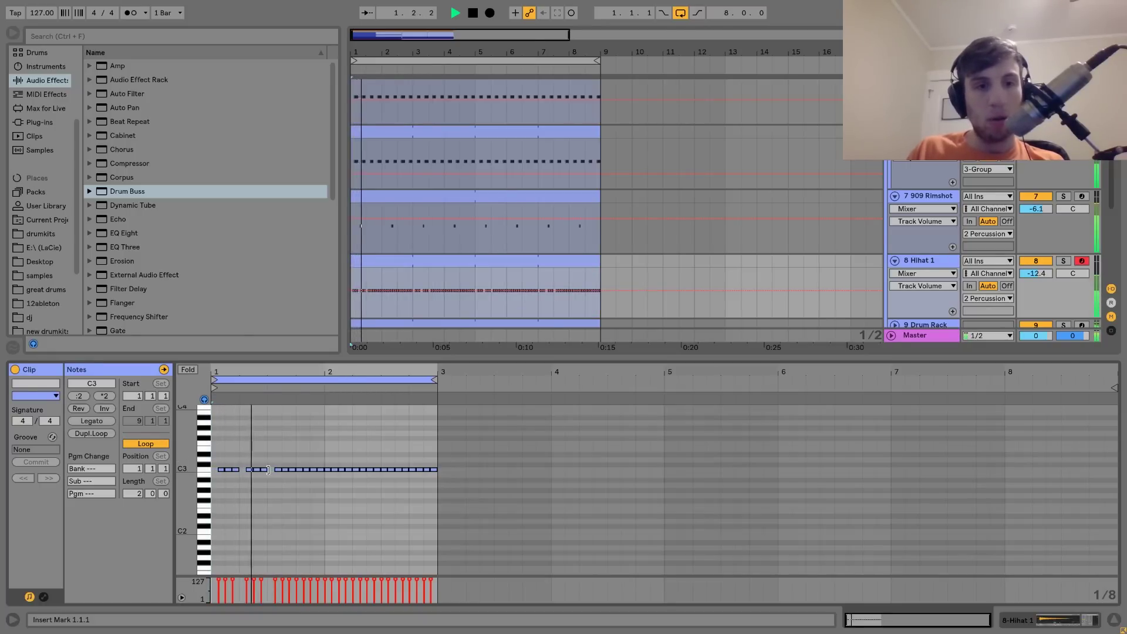
key(ctrl+z)
key(space)
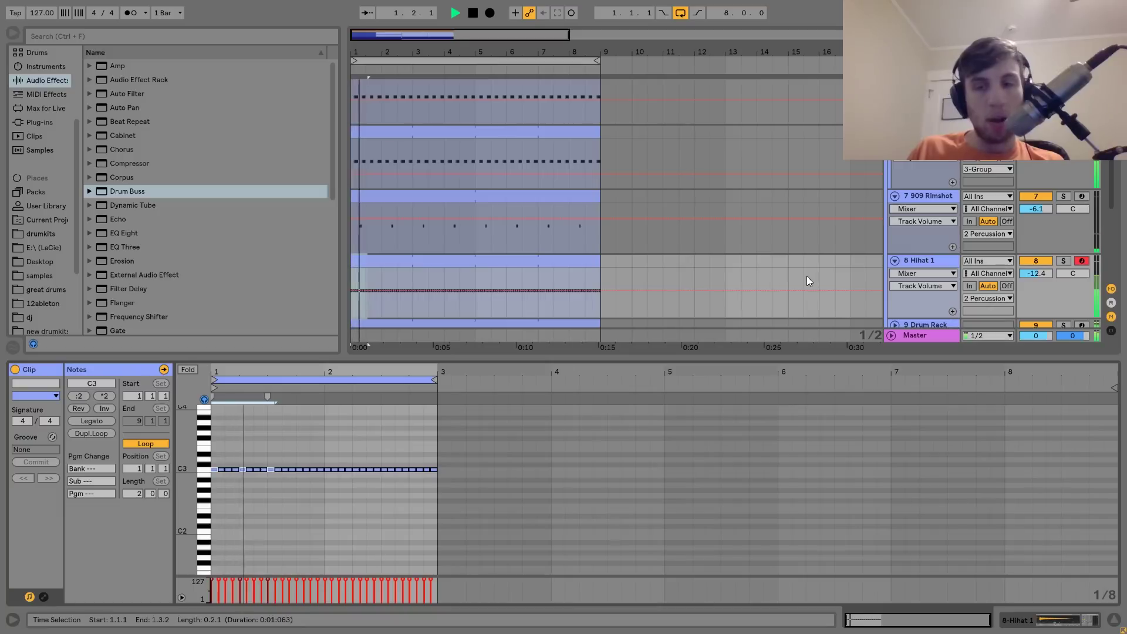
key(space)
Fold the 2 Percussion group and play the full mix with that group selected
click(912, 265)
double_click(912, 265)
scroll(912, 265, up, 5)
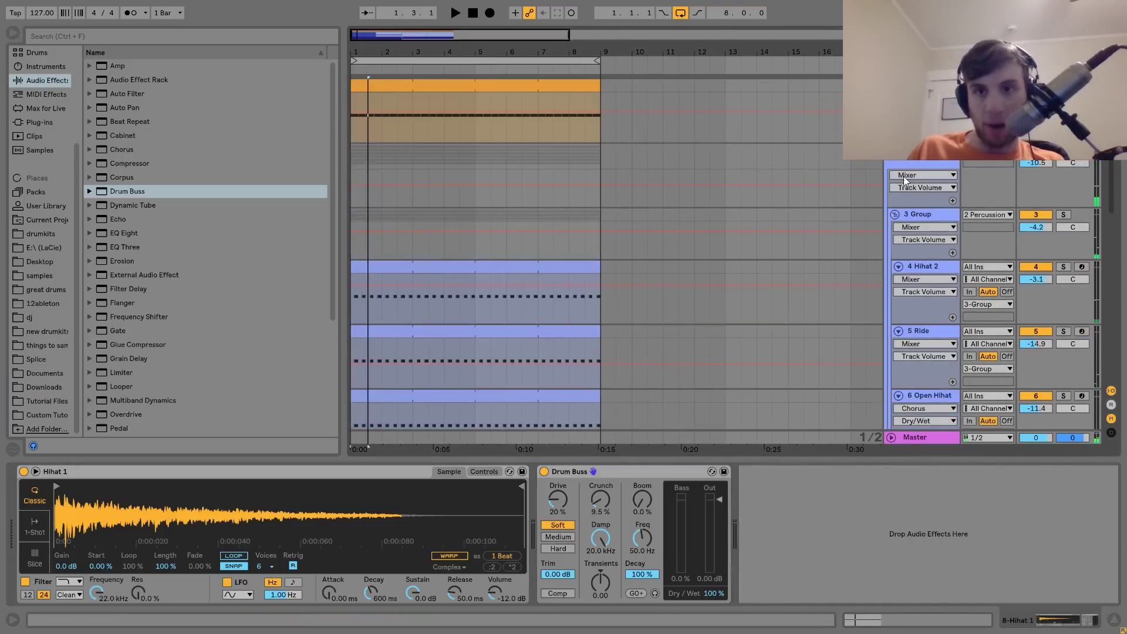
key(space)
click(892, 151)
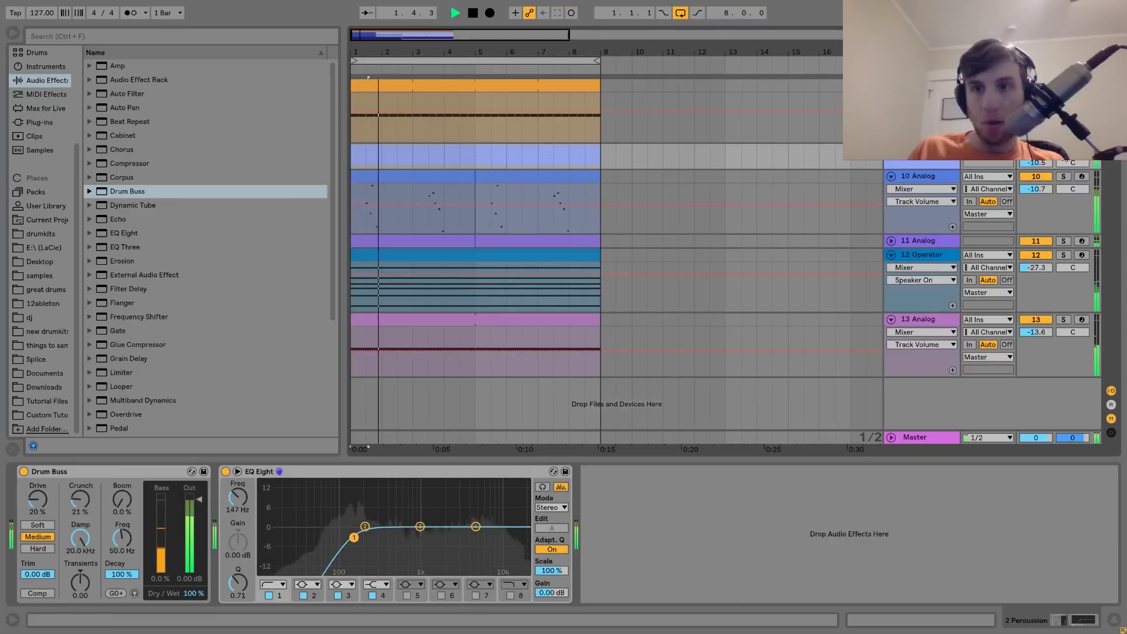
click(1062, 151)
click(1062, 150)
click(928, 160)
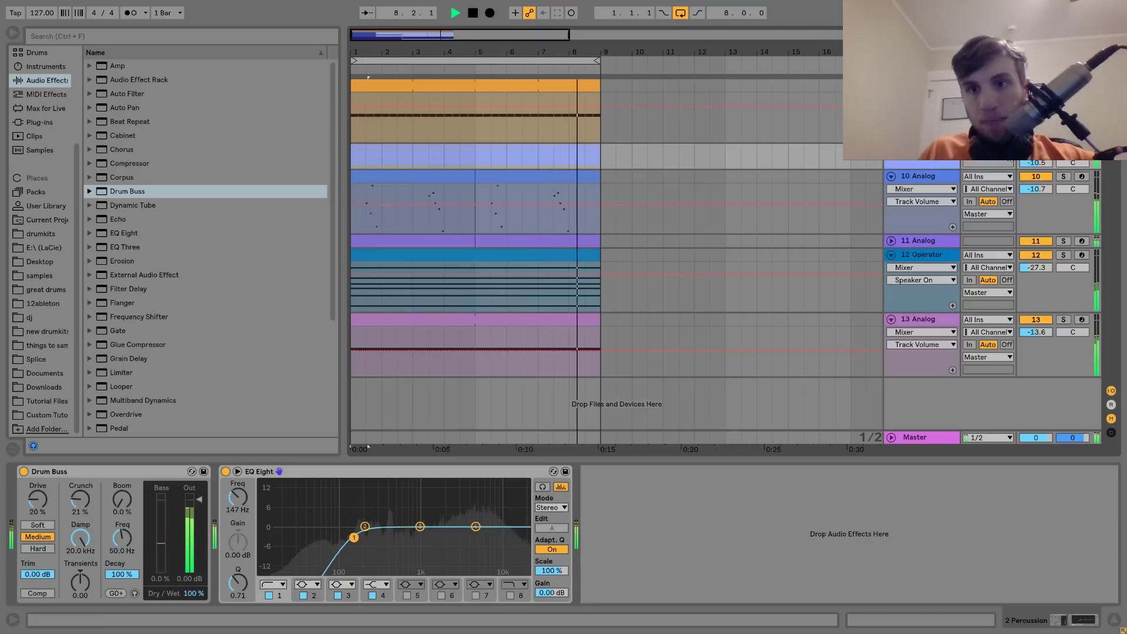
Unfold 11 Analog and set the track volumes to -7.2 dB for 10 Analog, -6.7 dB for 11 Analog and -12.2 dB for 13 Analog
mouse_move(1044, 189)
mouse_down()
mouse_move(1045, 161)
mouse_move(1044, 176)
mouse_up()
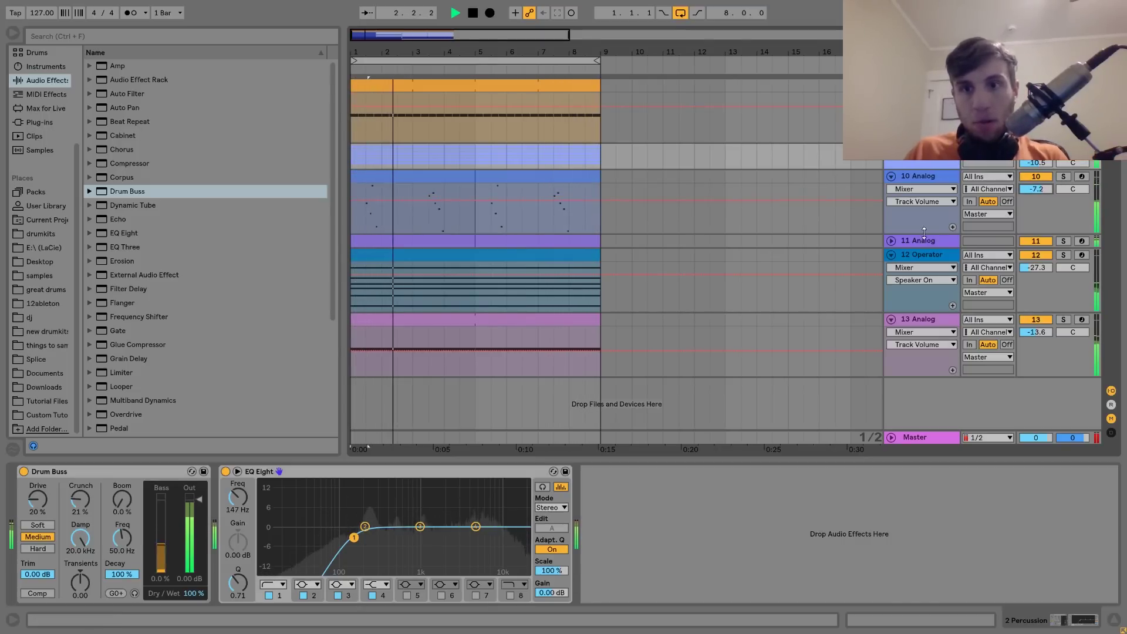
click(891, 241)
mouse_move(1030, 259)
mouse_down()
mouse_move(1030, 235)
mouse_move(1032, 265)
mouse_move(1034, 255)
mouse_up()
drag(1032, 390, 1030, 385)
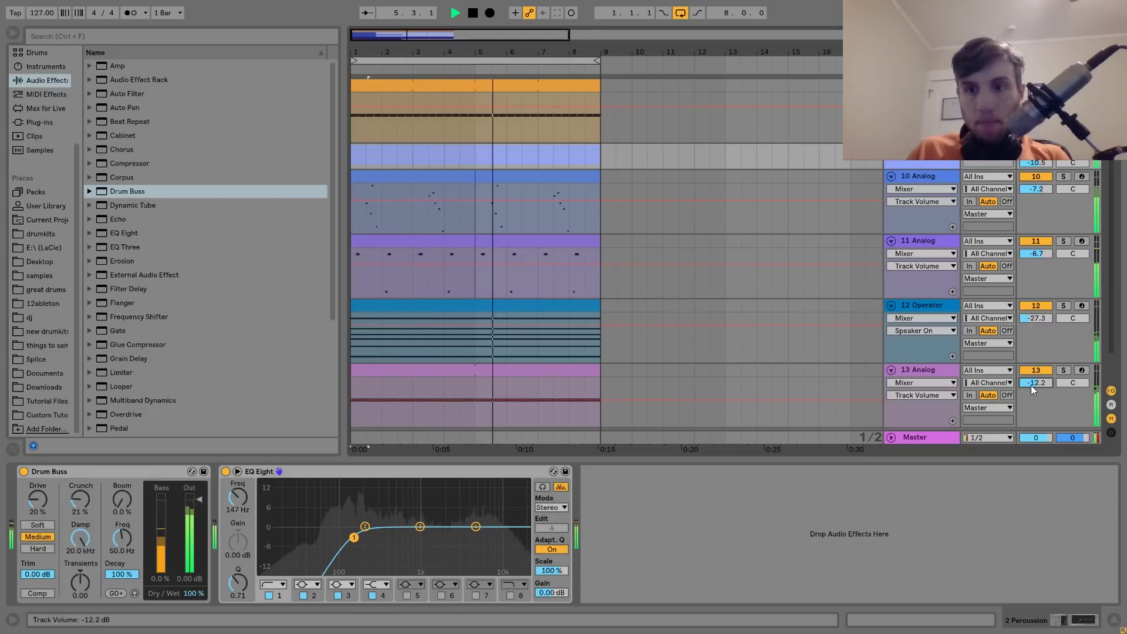
Deactivate 12 Operator and lower all track volumes together, bringing 10 Analog to -9.9 dB, 11 Analog to -9.4, 12 Operator to -30.0 and 13 Analog to -14.9
click(922, 370)
click(913, 306)
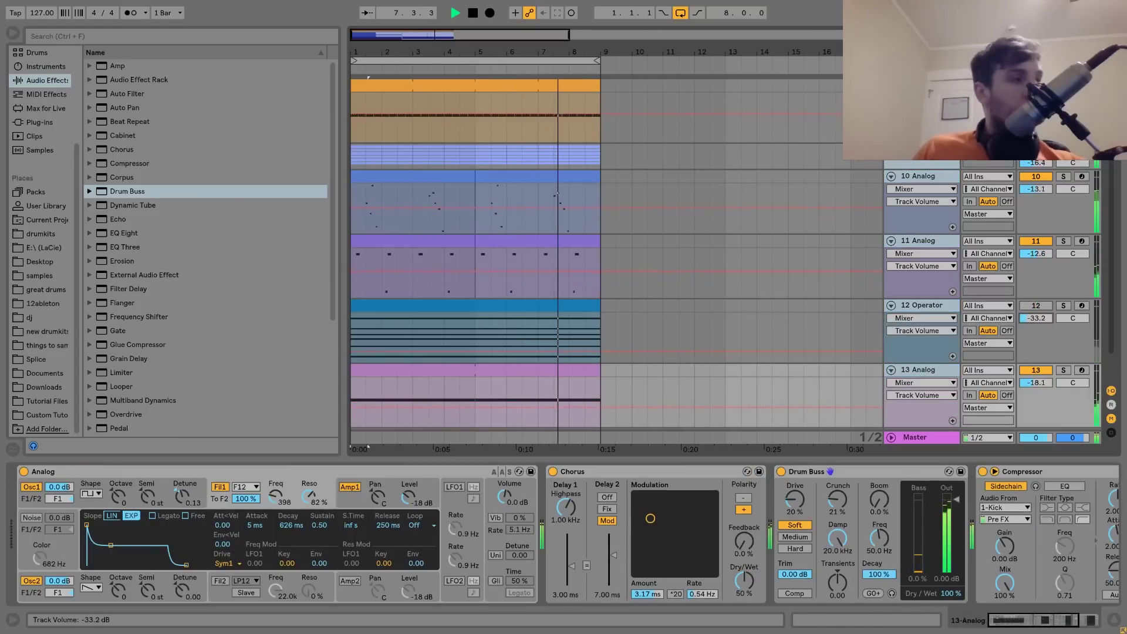
drag(1036, 318, 1035, 311)
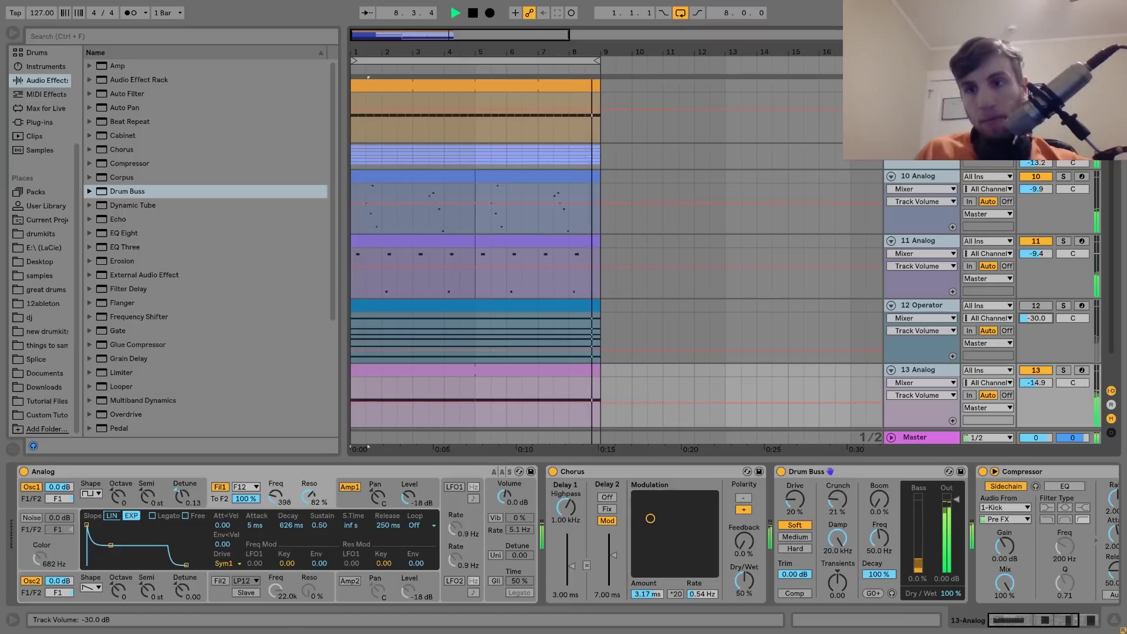
click(924, 371)
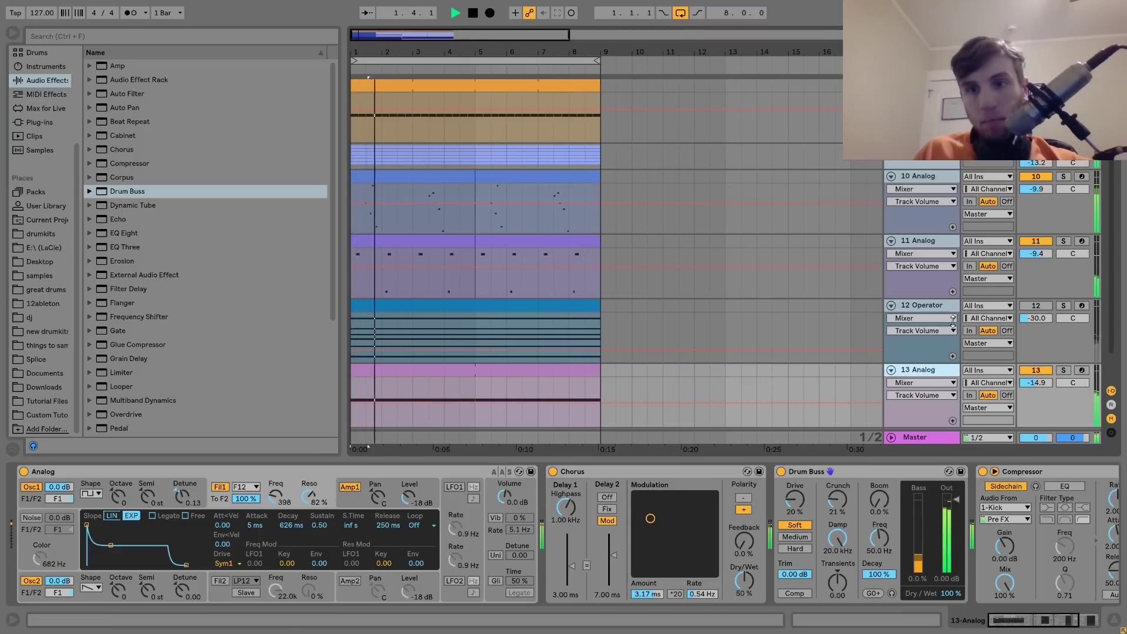
Raise the track volumes of 11 Analog to -5.6 dB and 13 Analog to -11.7 dB
click(921, 304)
click(925, 370)
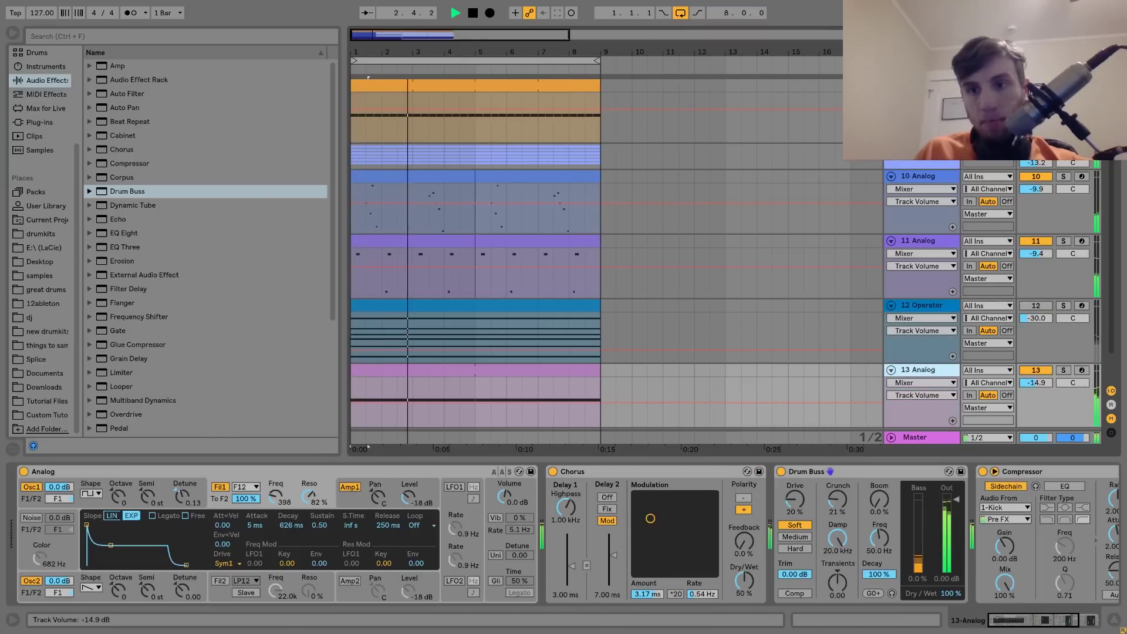
drag(1035, 382, 1036, 232)
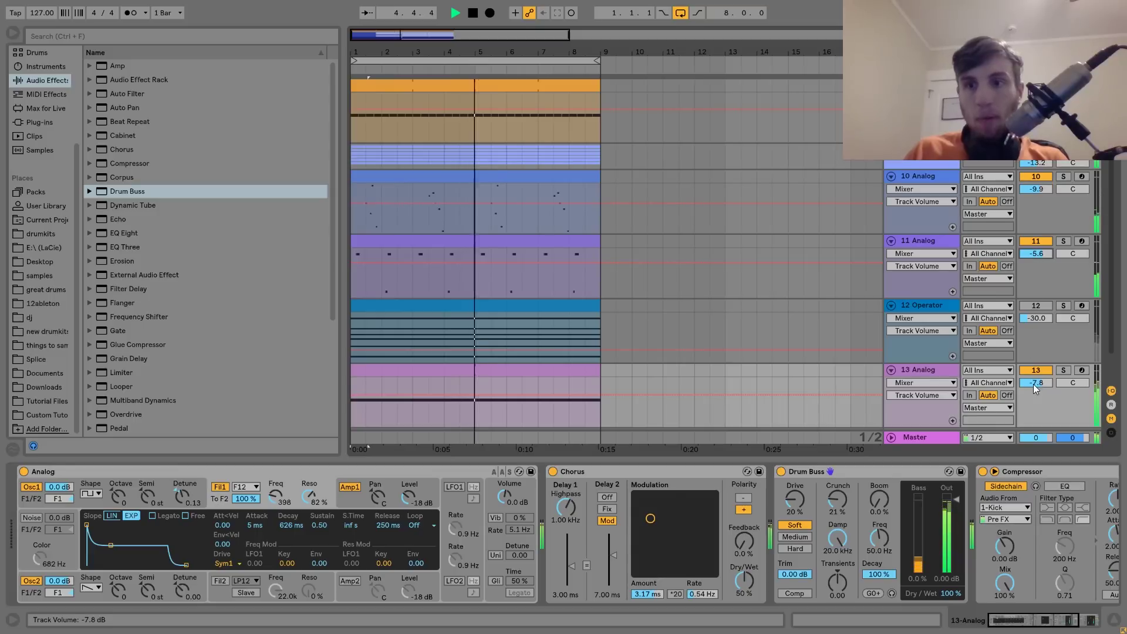
drag(1036, 382, 1036, 405)
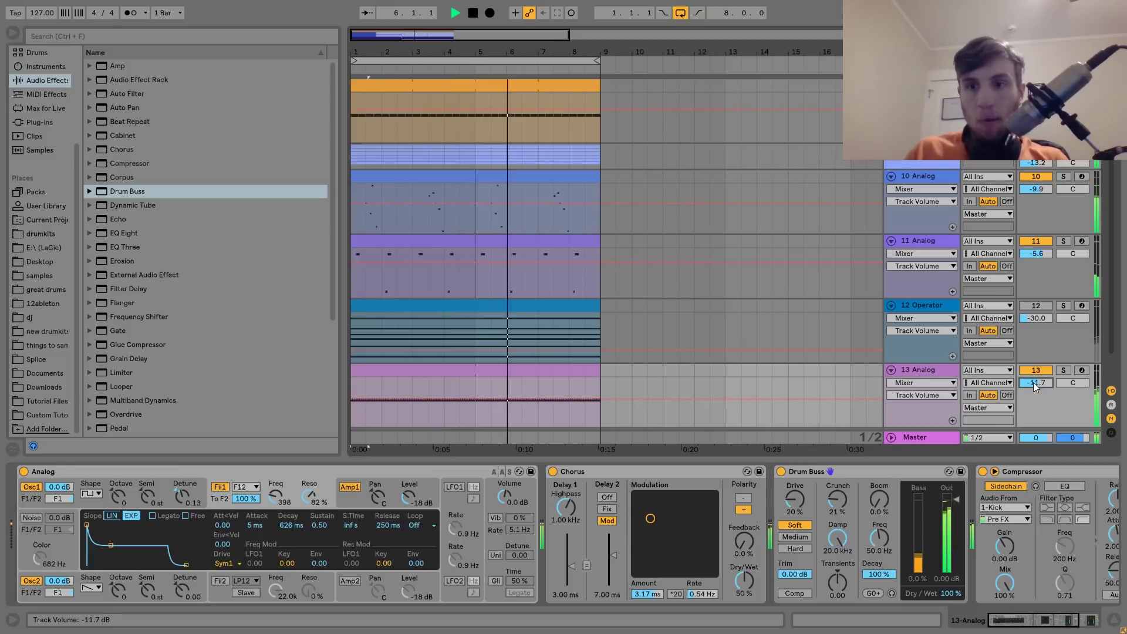
Add an Auto Filter after the Compressor on 13 Analog, high-passing at 318 Hz while the track is soloed, and unsolo it
click(1062, 370)
click(926, 370)
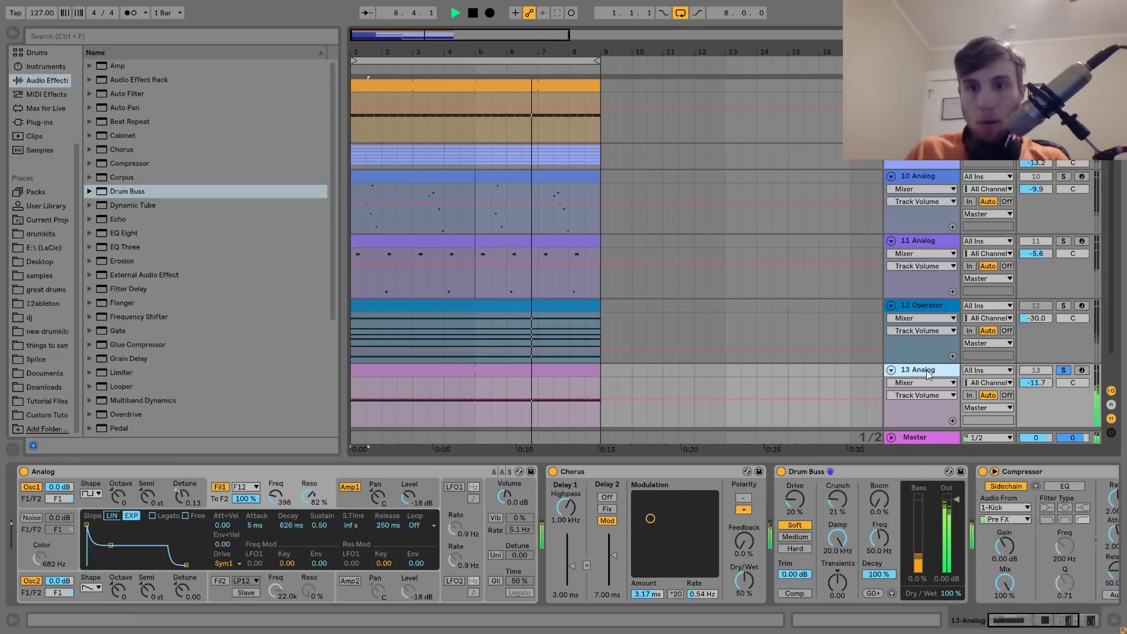
click(911, 484)
drag(127, 94, 1079, 531)
drag(992, 548, 919, 549)
click(1063, 370)
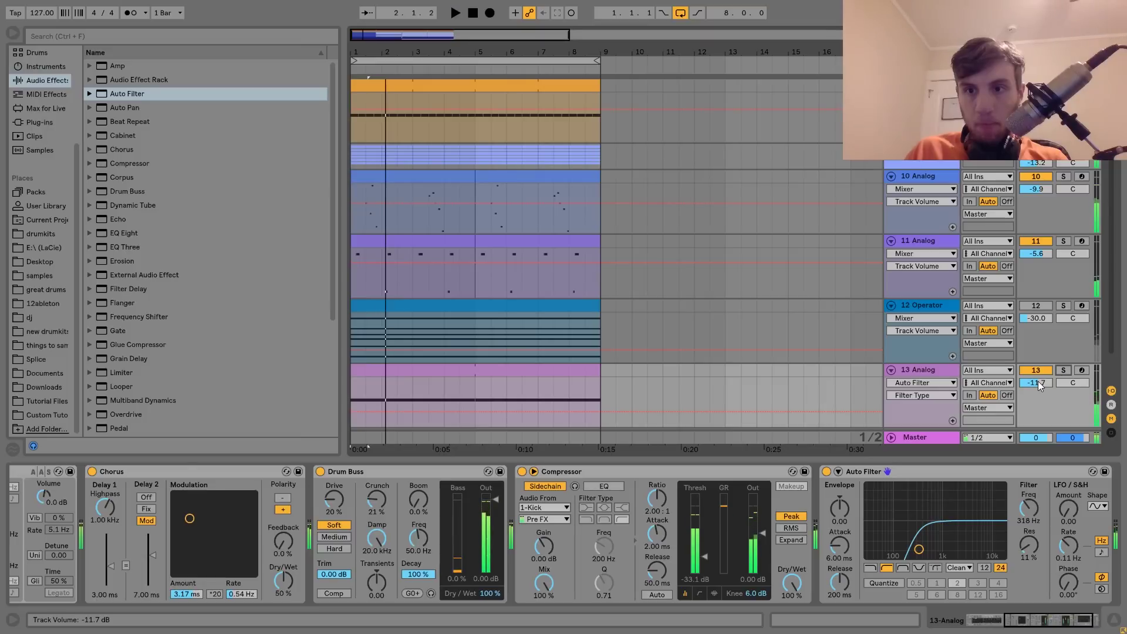
Activate 12 Operator temporarily to set its track volume to -19.6 dB, and deactivate it again
click(1034, 306)
drag(1035, 318, 1035, 302)
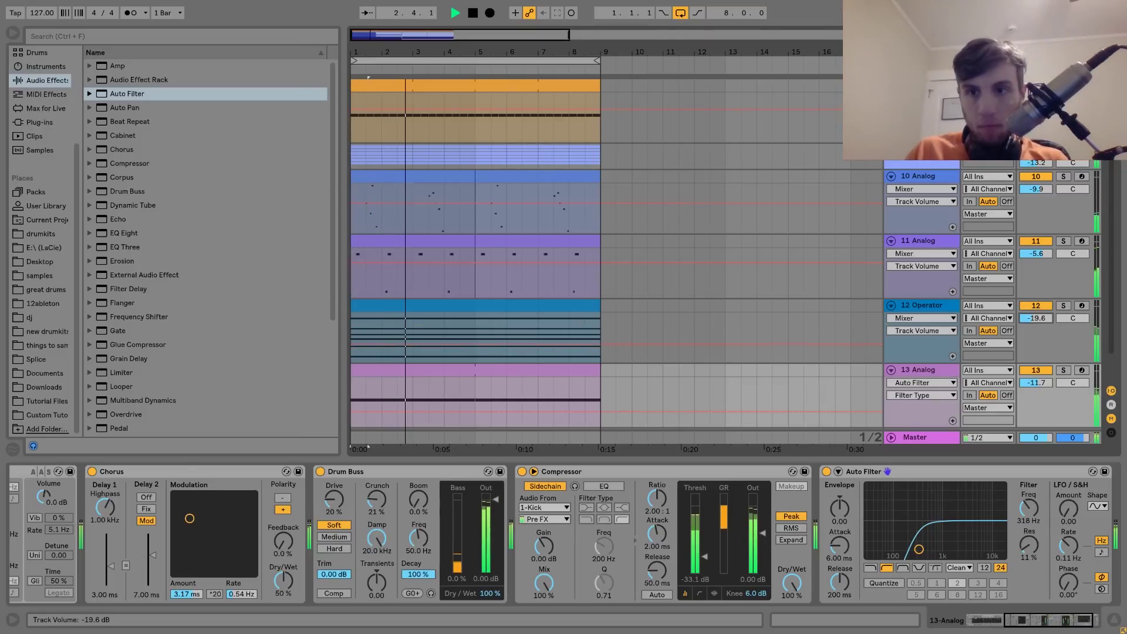
click(1037, 306)
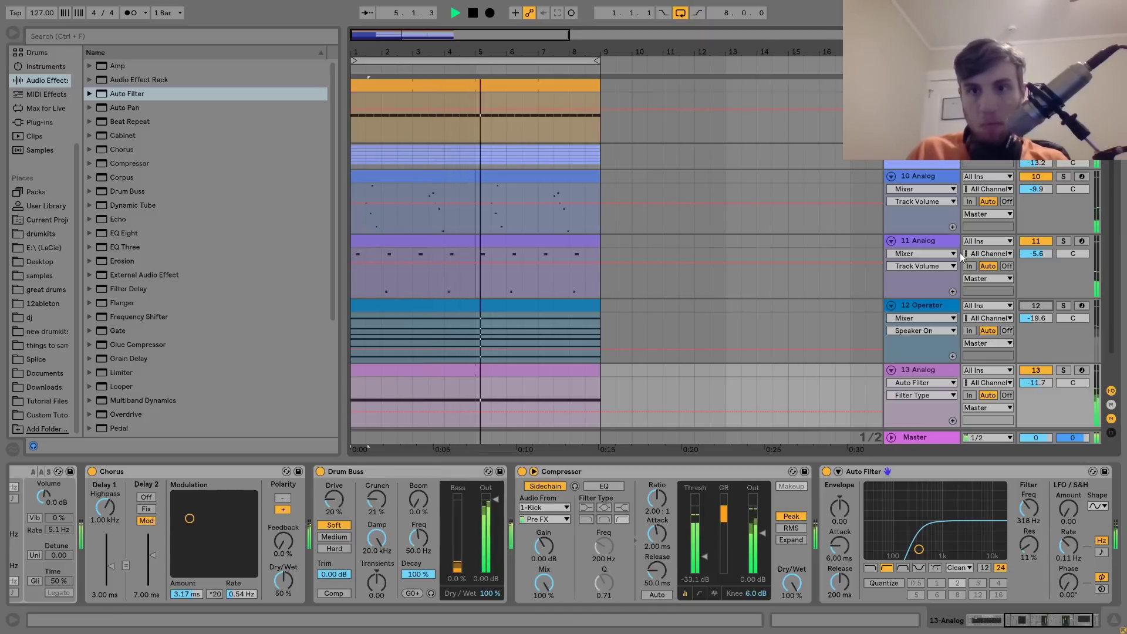
Try louder levels for 10 Analog against the mix and settle its track volume at -9.6 dB
click(928, 241)
click(932, 182)
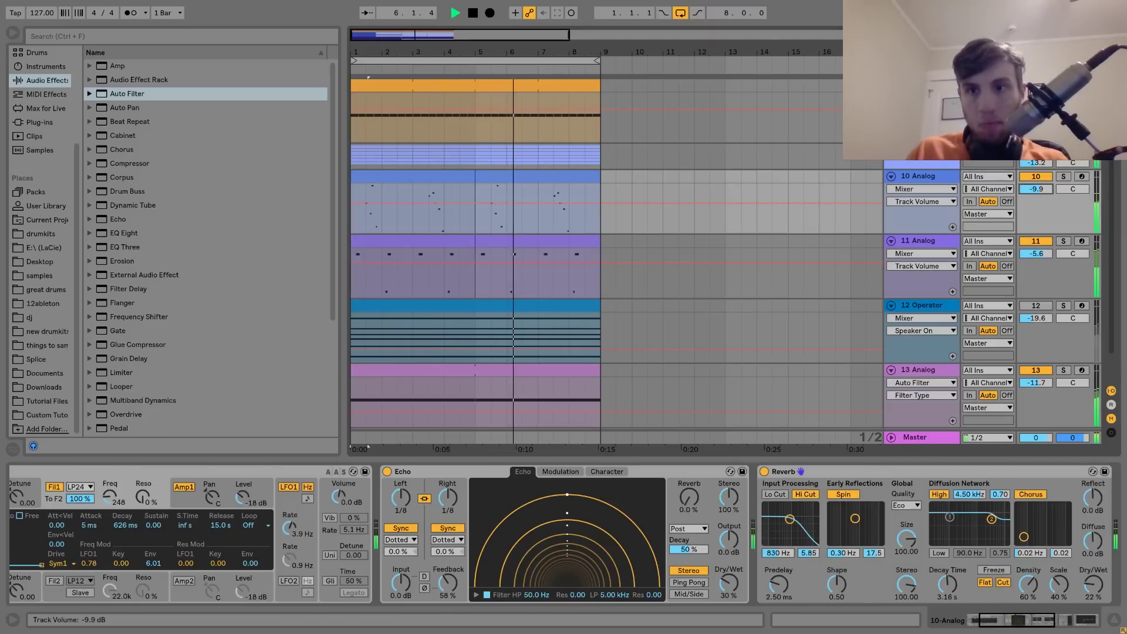
drag(1035, 190, 1035, 196)
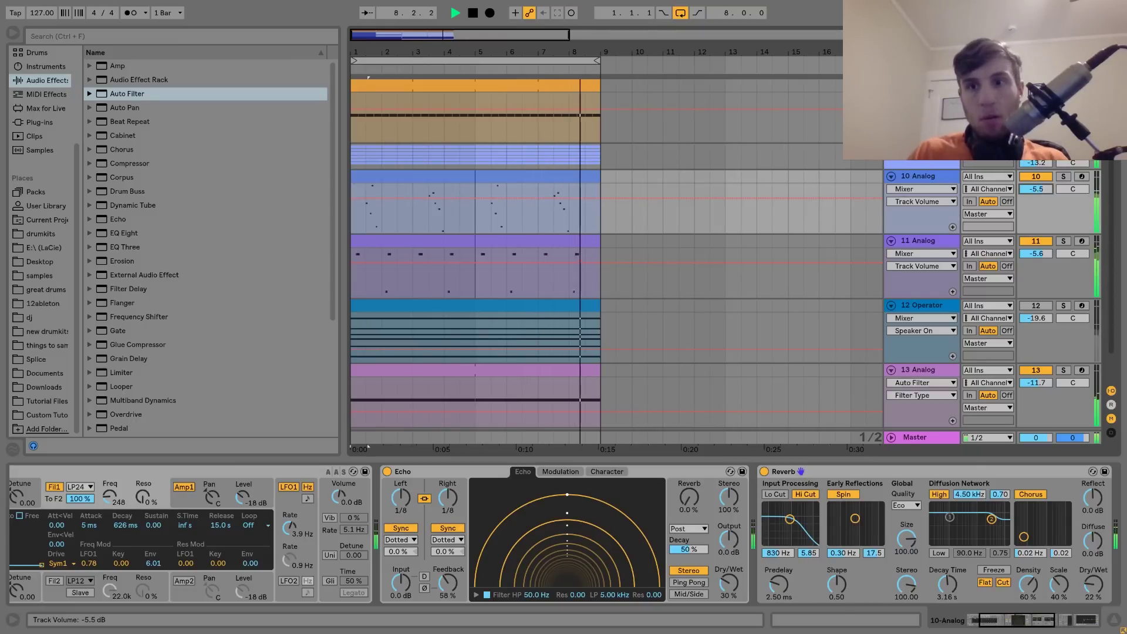
drag(1041, 189, 1041, 192)
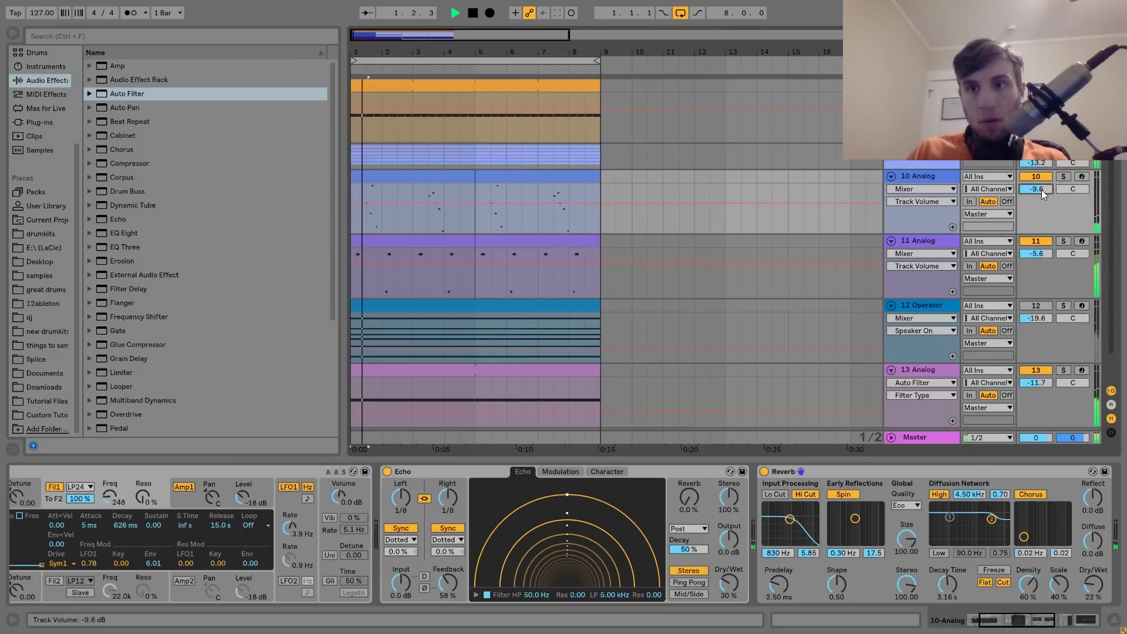
In the Session mixer, lower all tracks together by about 3 dB, bringing 13 Analog to -14.7 dB, reset the master peak and return to the Arrangement
key(Tab)
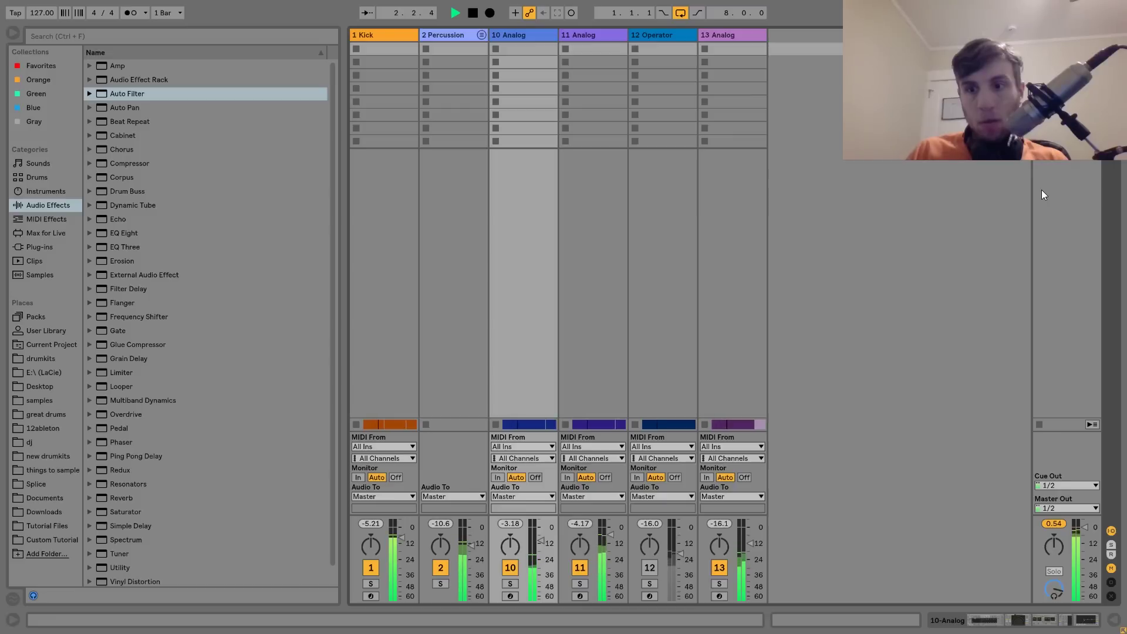
click(716, 36)
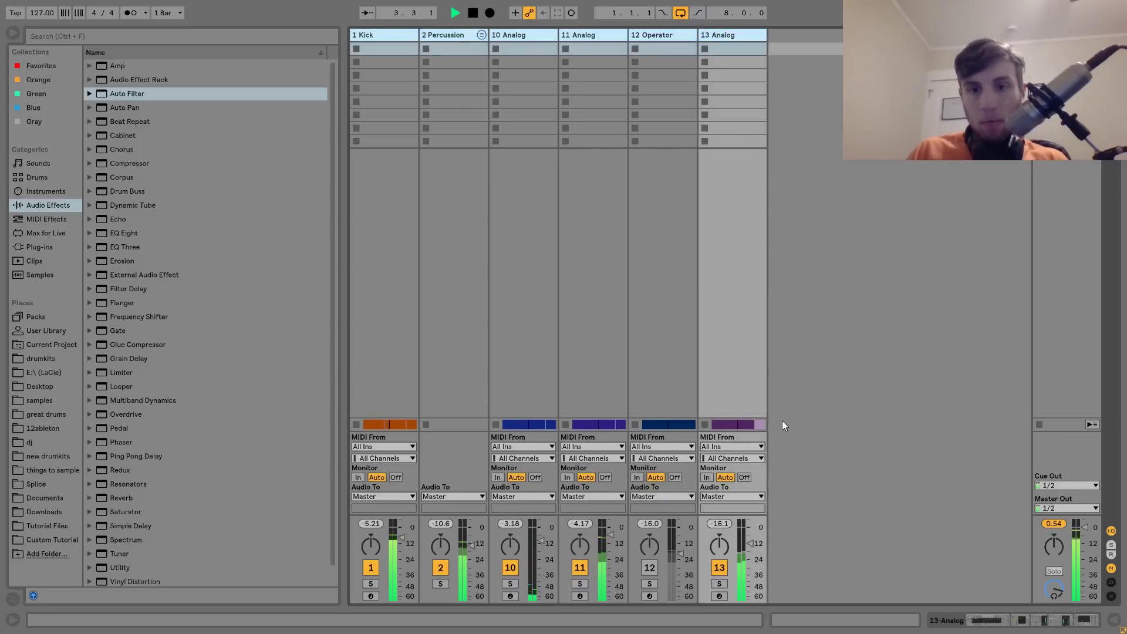
drag(761, 540, 751, 545)
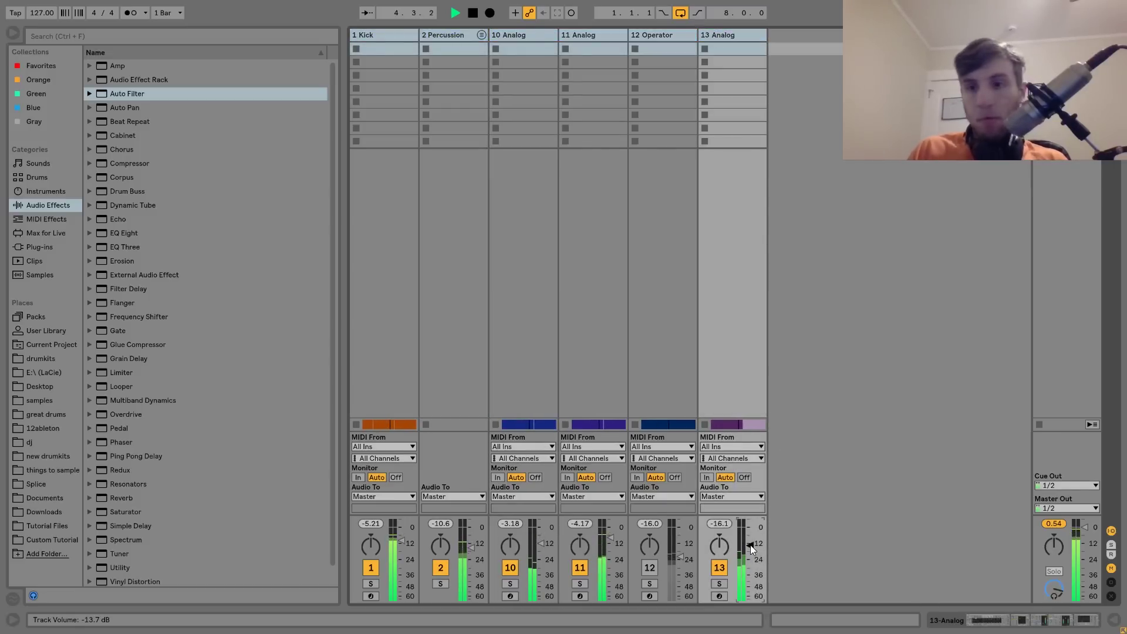
click(1051, 523)
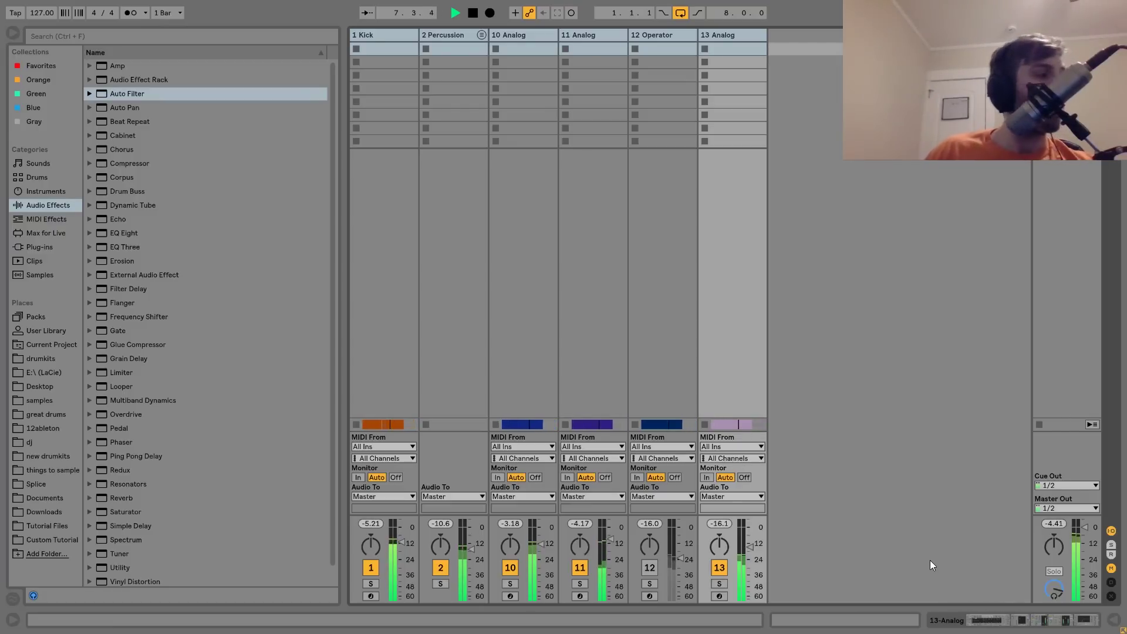
key(space)
key(Tab)
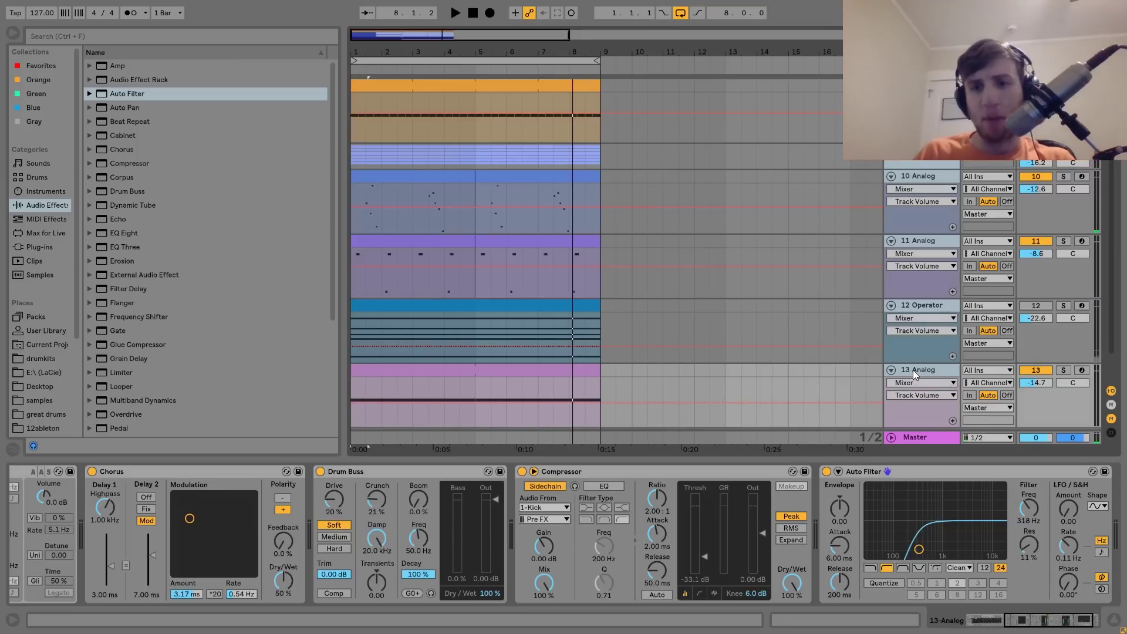
Activate and solo 12 Operator, and audition it on its own
click(913, 305)
click(1036, 305)
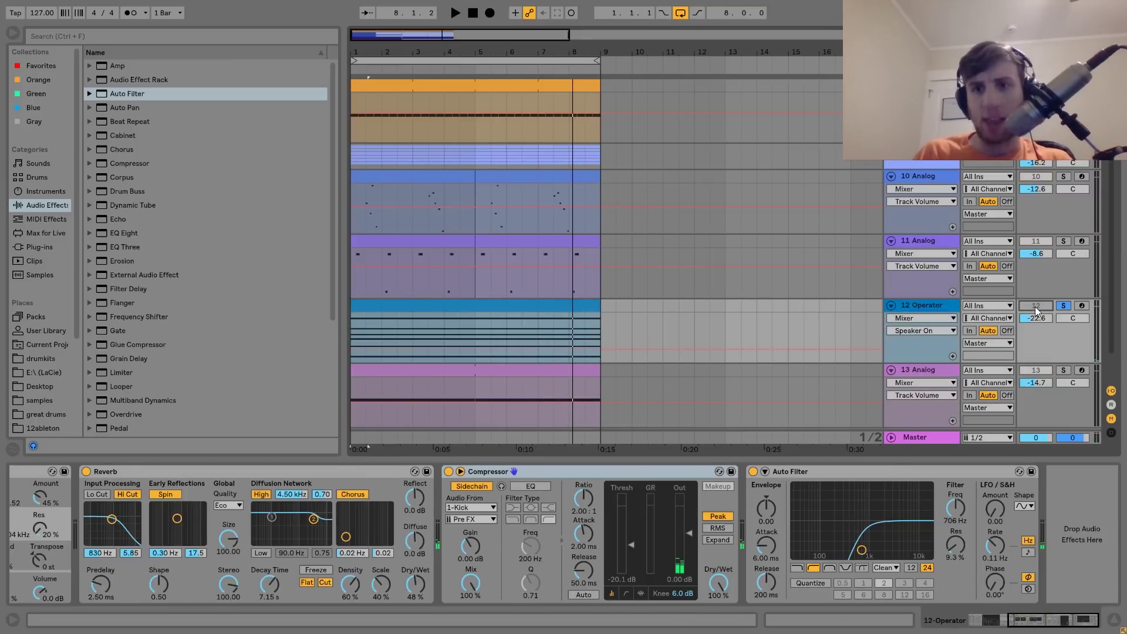
key(space)
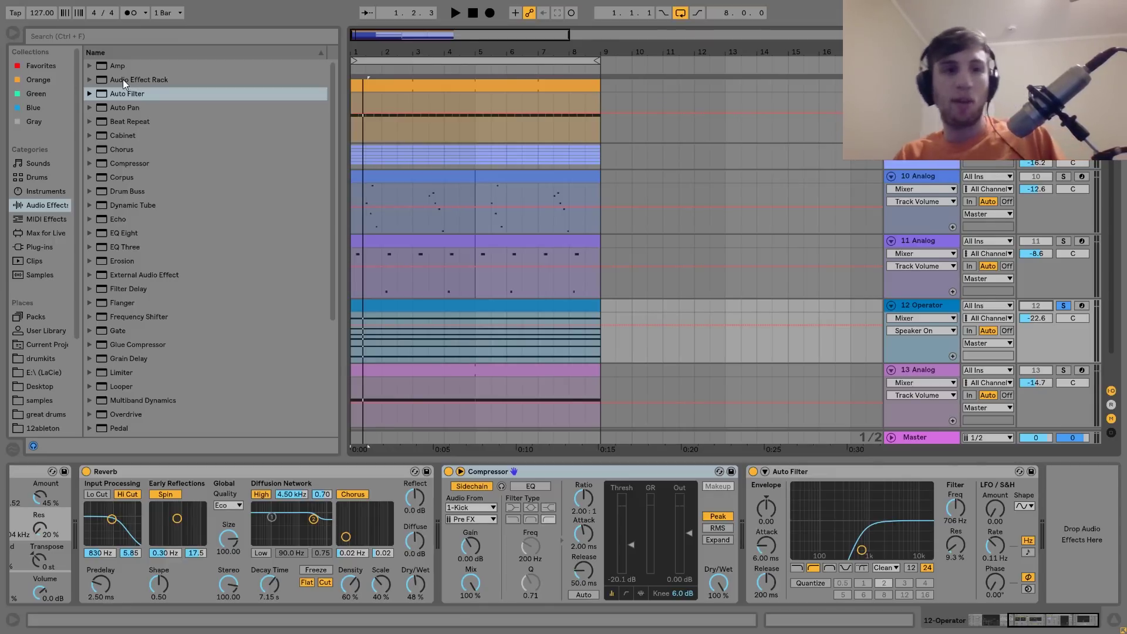
Insert an Audio Effect Rack between the Reverb and Compressor on 12 Operator and create two chains in it
drag(122, 79, 455, 514)
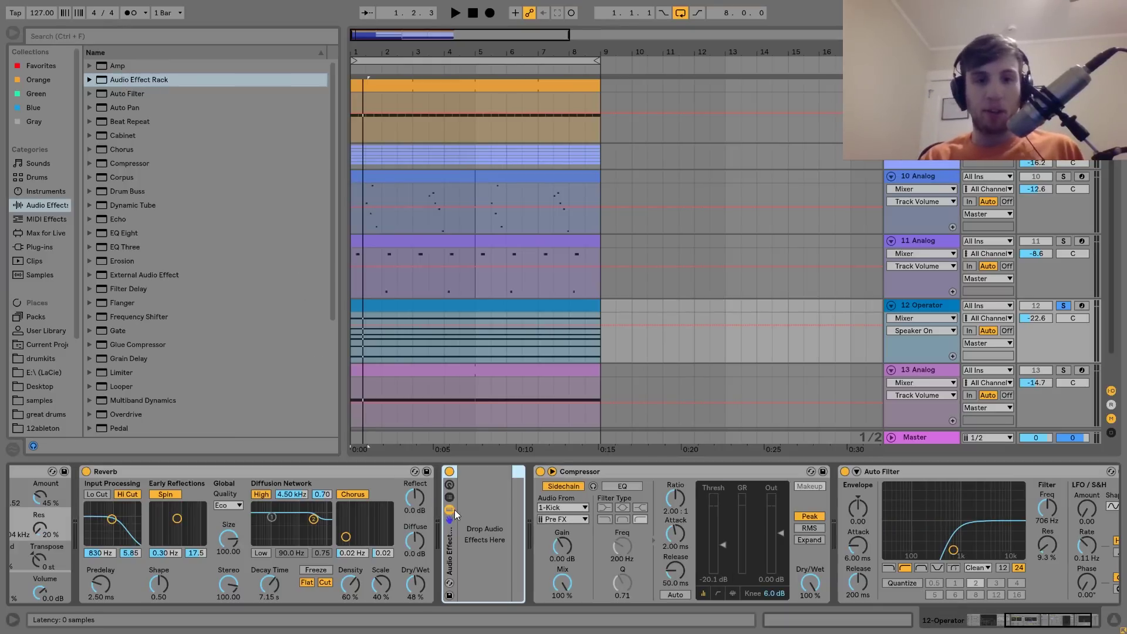
click(449, 497)
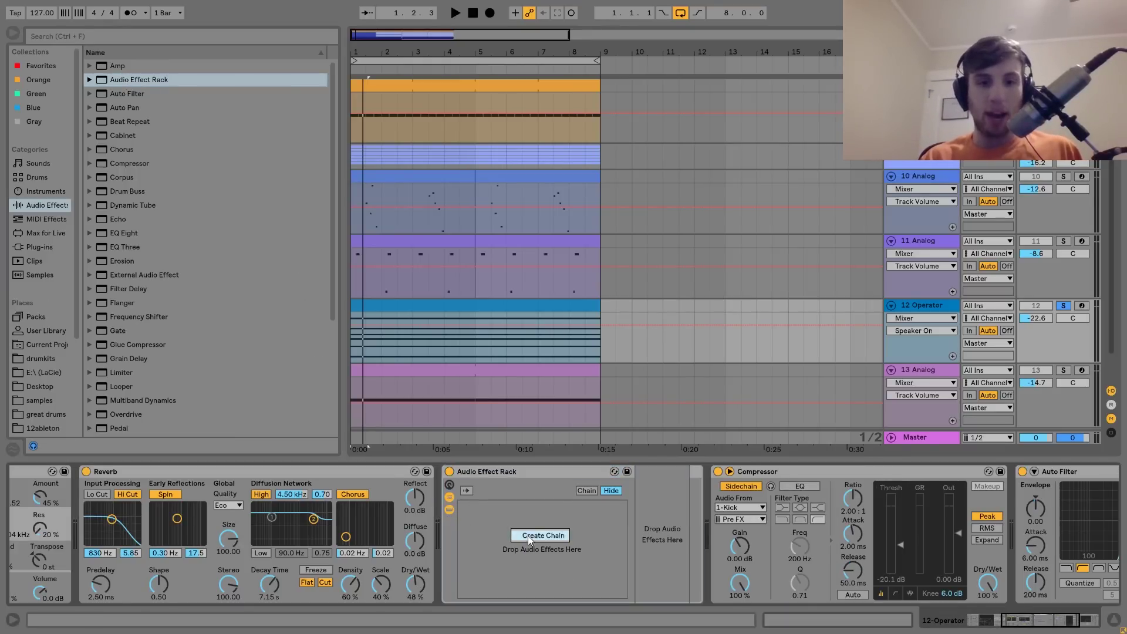
click(533, 539)
right_click(531, 537)
click(548, 544)
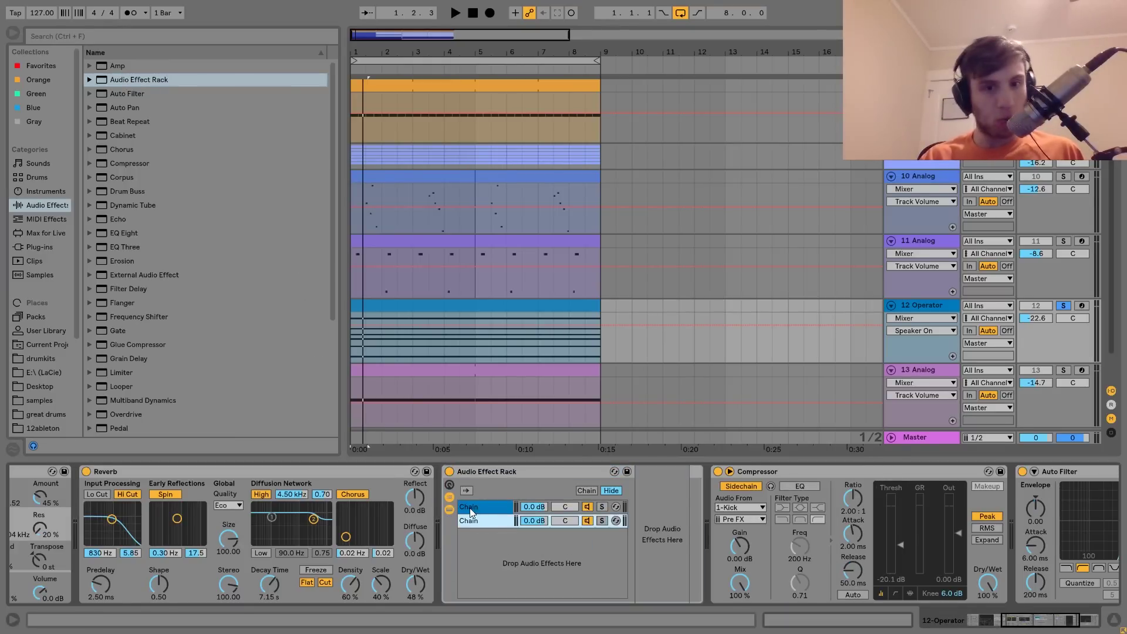
Add a Simple Delay to the rack's second chain with linked channels, a 10.0 ms unsynced delay time and 100% dry/wet
key(ctrl+a)
scroll(249, 307, down, 4)
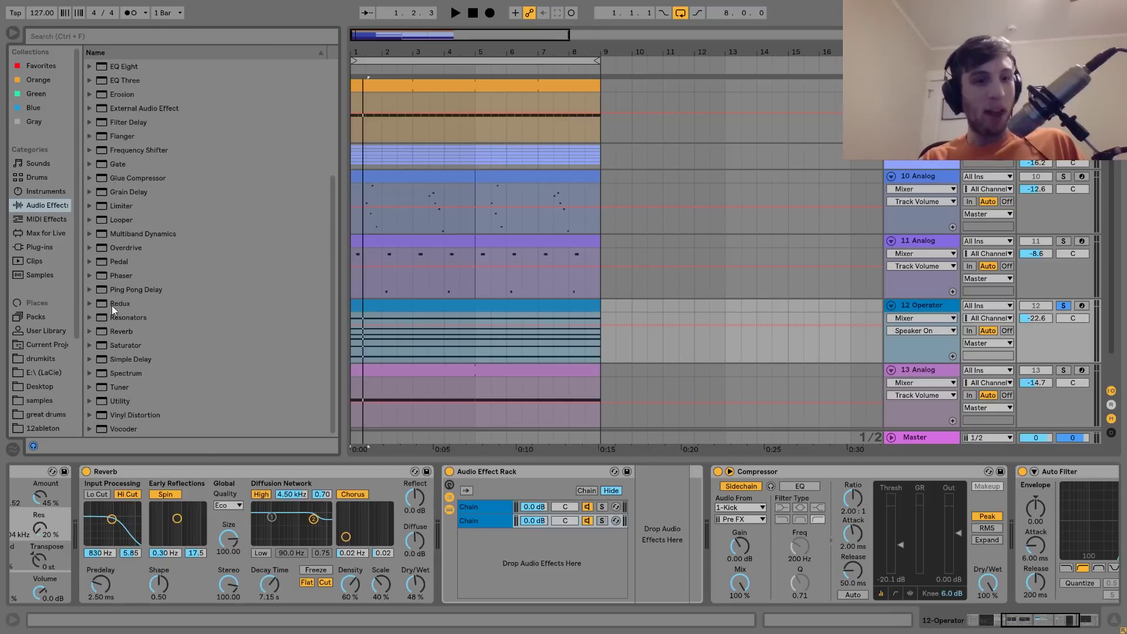
drag(129, 364, 507, 520)
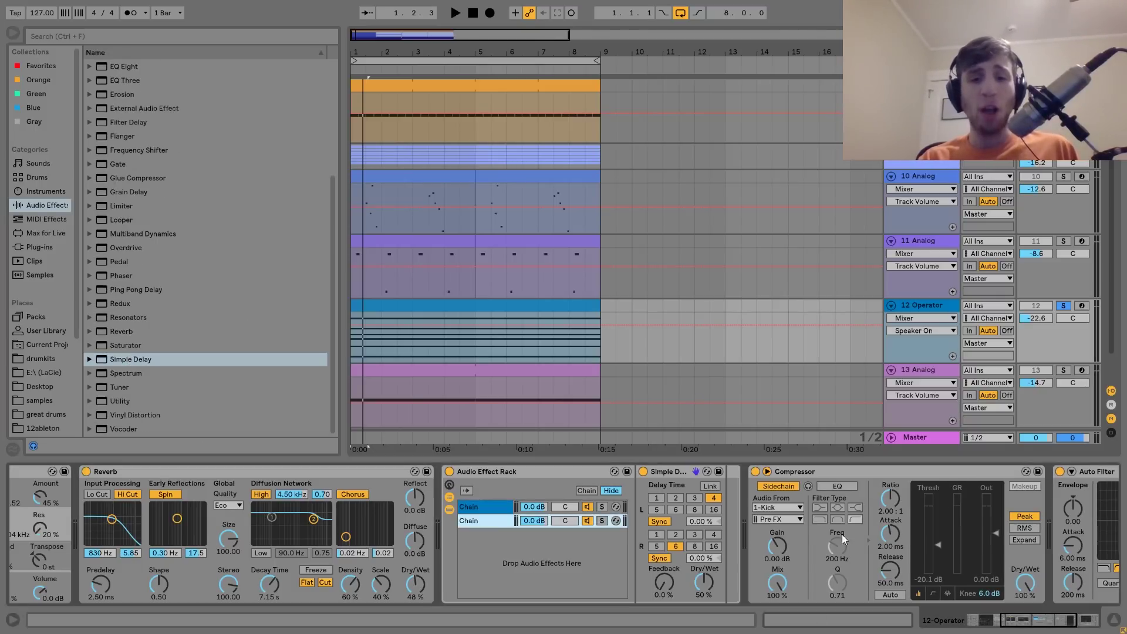
click(714, 486)
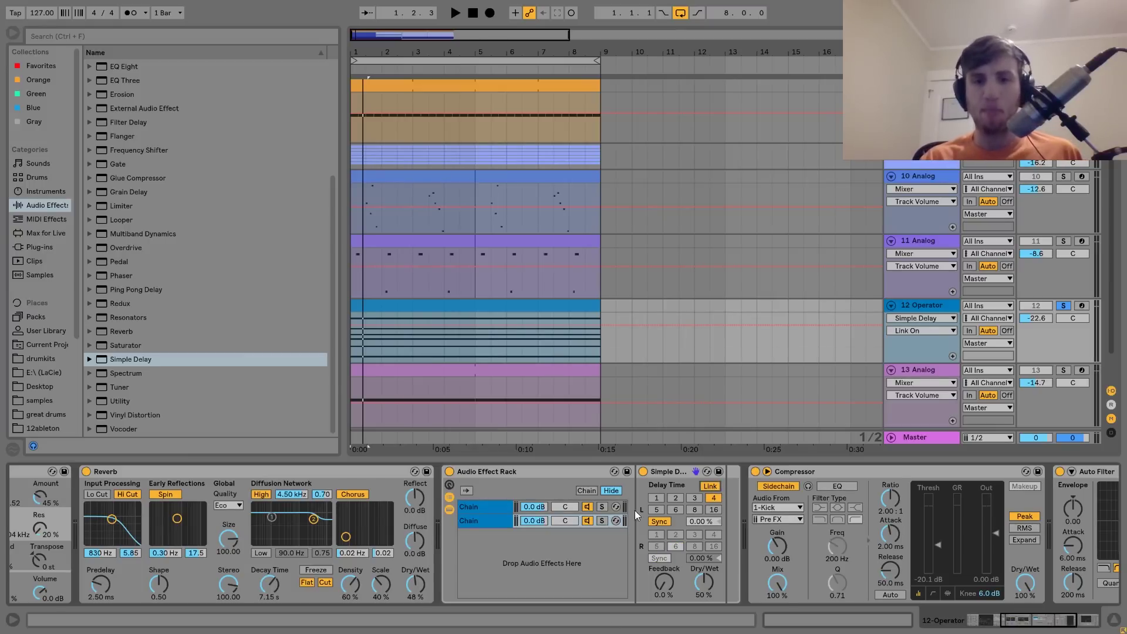
click(655, 522)
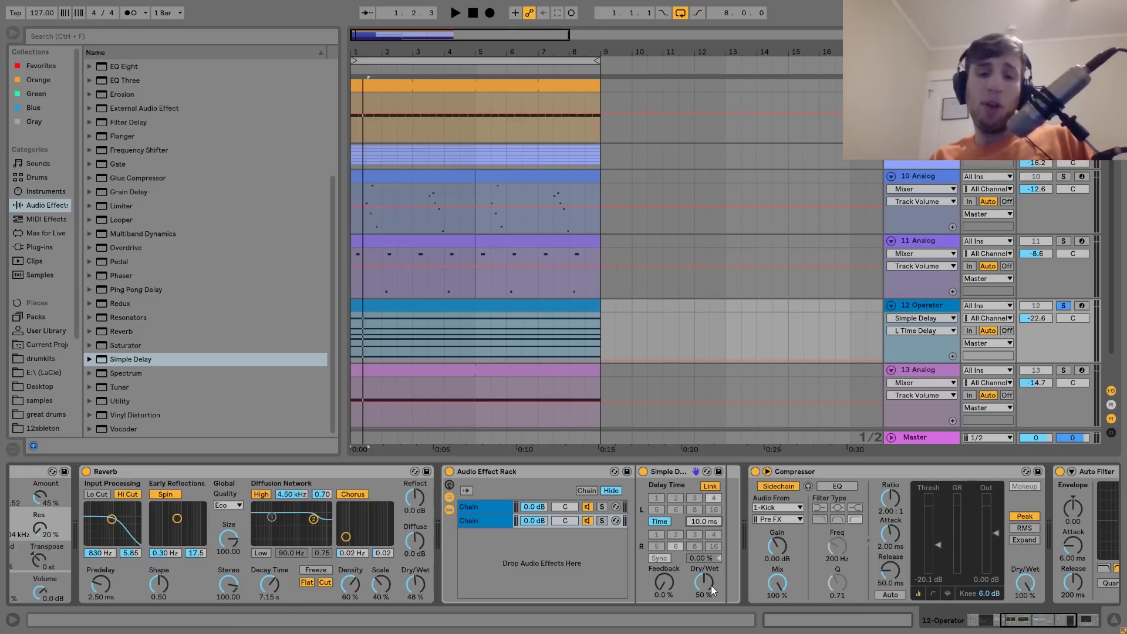
drag(707, 585, 707, 551)
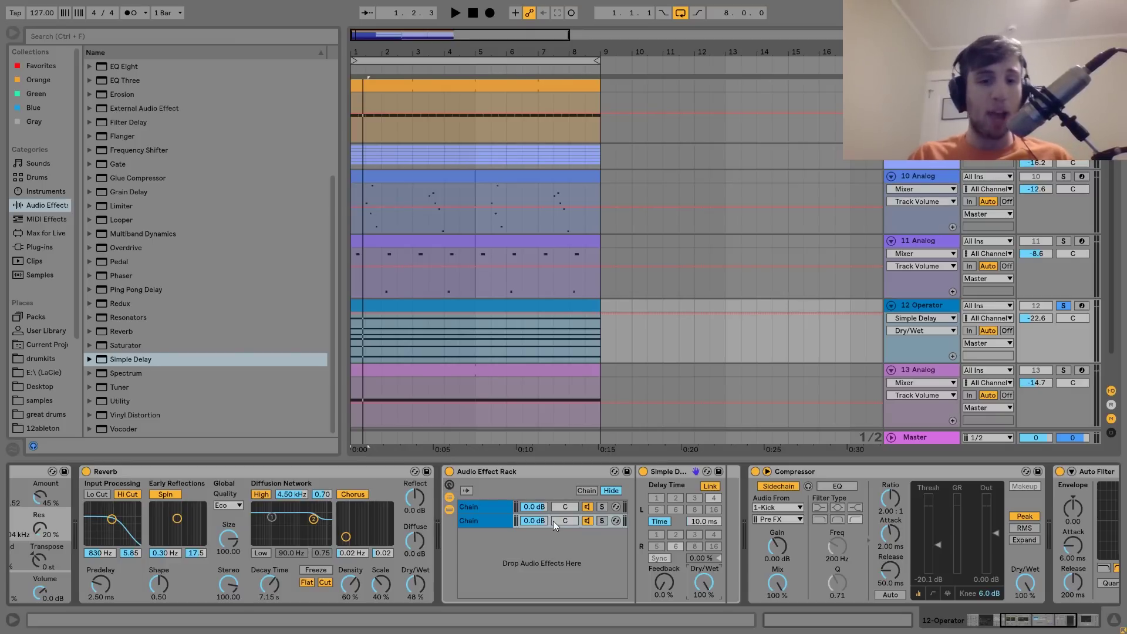
Pan the rack's second chain to 50R and first chain to 50L, and compare playback with the rack bypassed and enabled
drag(557, 520, 557, 490)
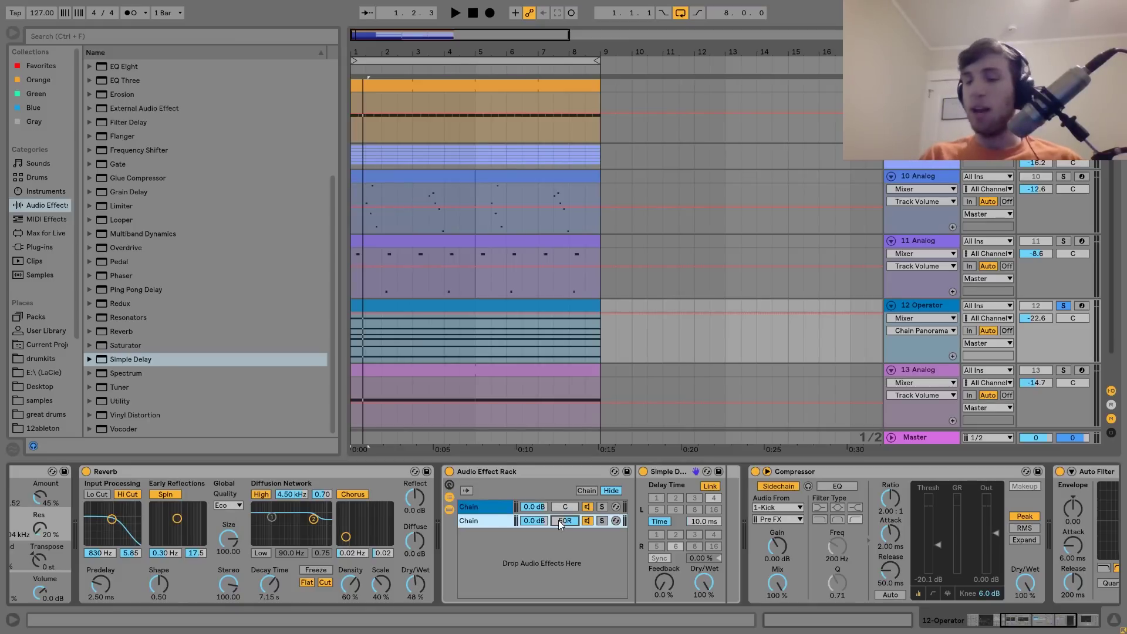
click(558, 520)
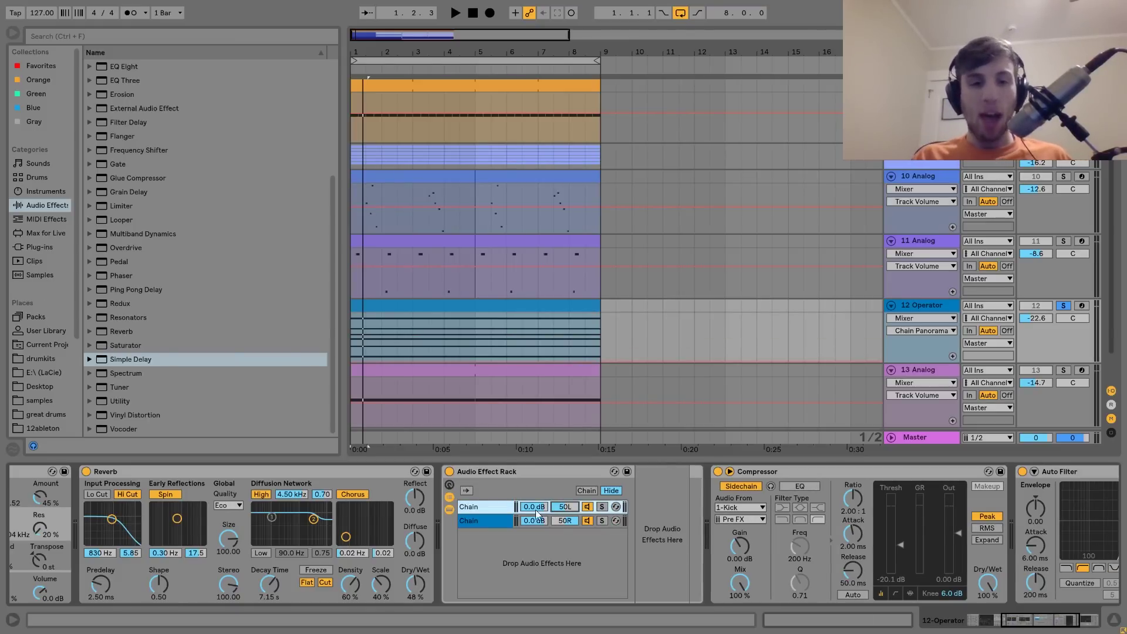
click(452, 473)
key(space)
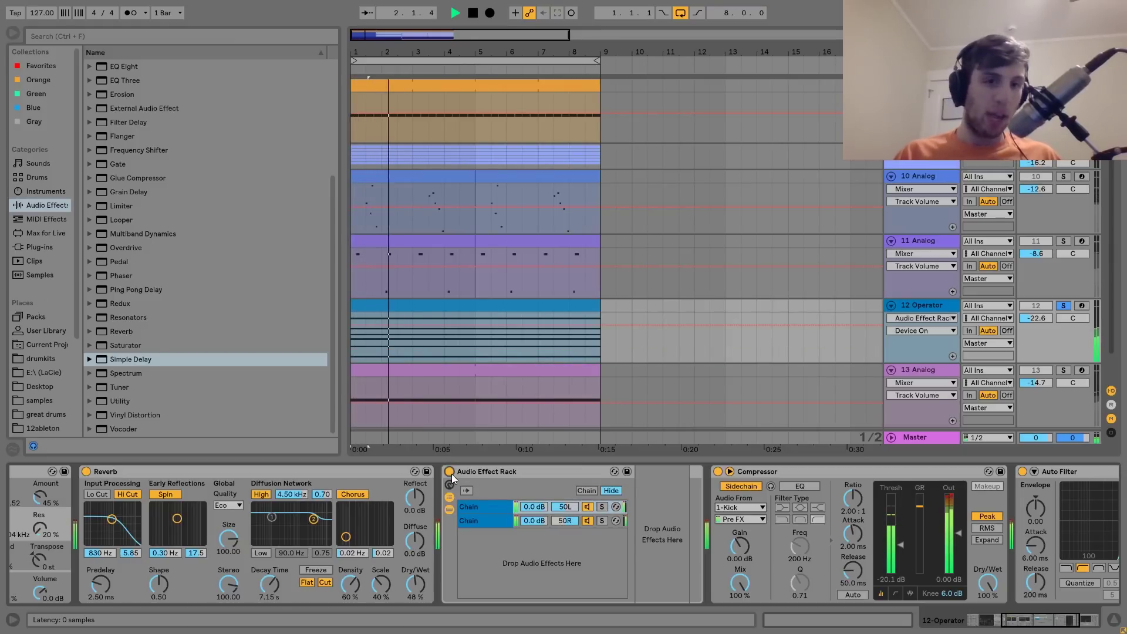
click(450, 472)
Unsolo 12 Operator and set its Operator volume to -12 dB, Compressor output gain to 0.00 dB and track volume to -18.6 dB
click(1063, 306)
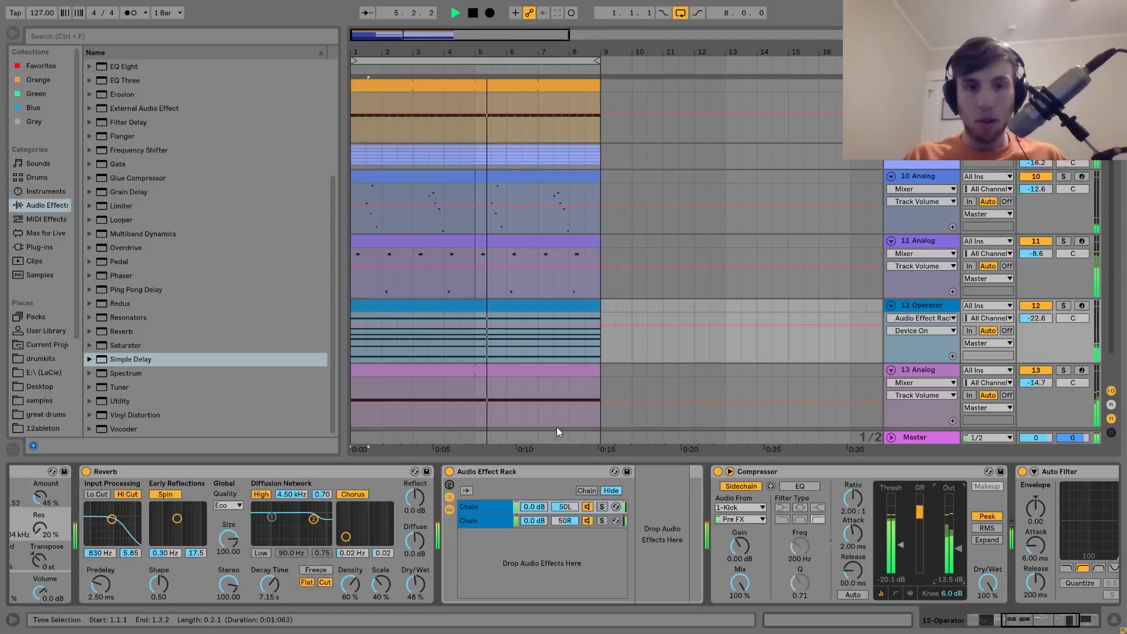
drag(40, 590, 42, 610)
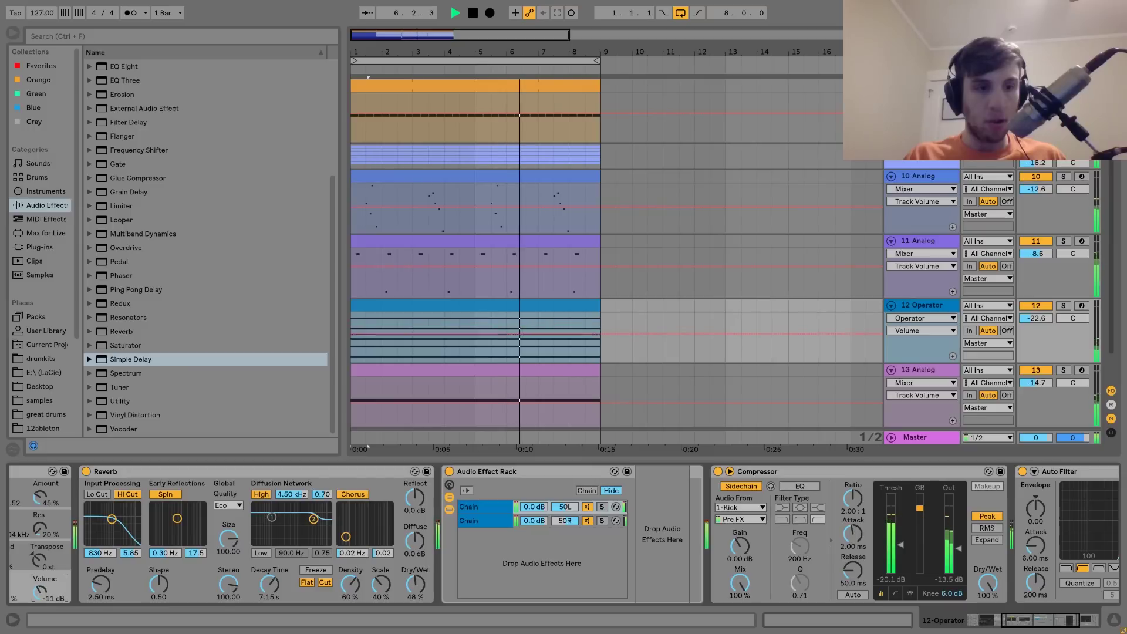
double_click(958, 548)
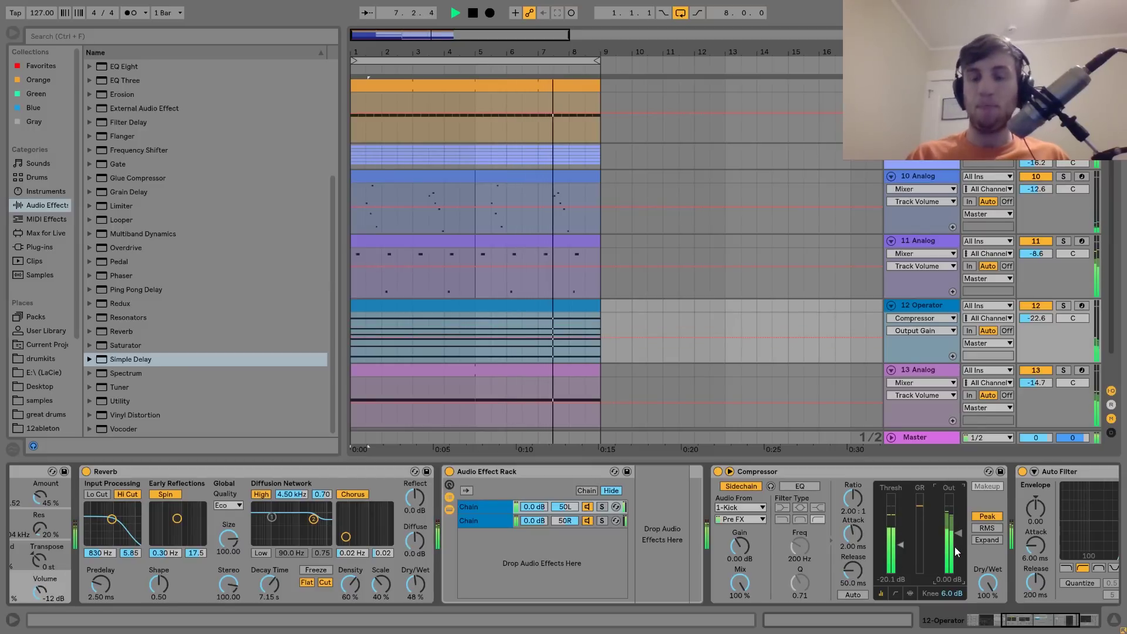
drag(1036, 319, 1047, 316)
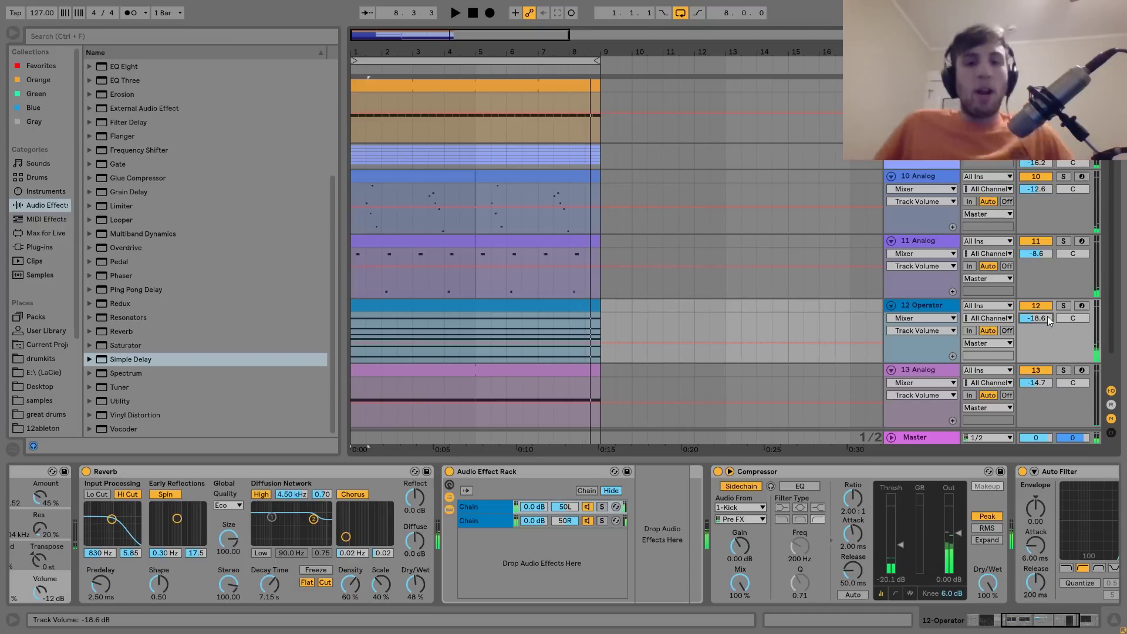
Play the full mix from the start, reviewing the device chains of the 2 Percussion group and 12 Operator
key(space)
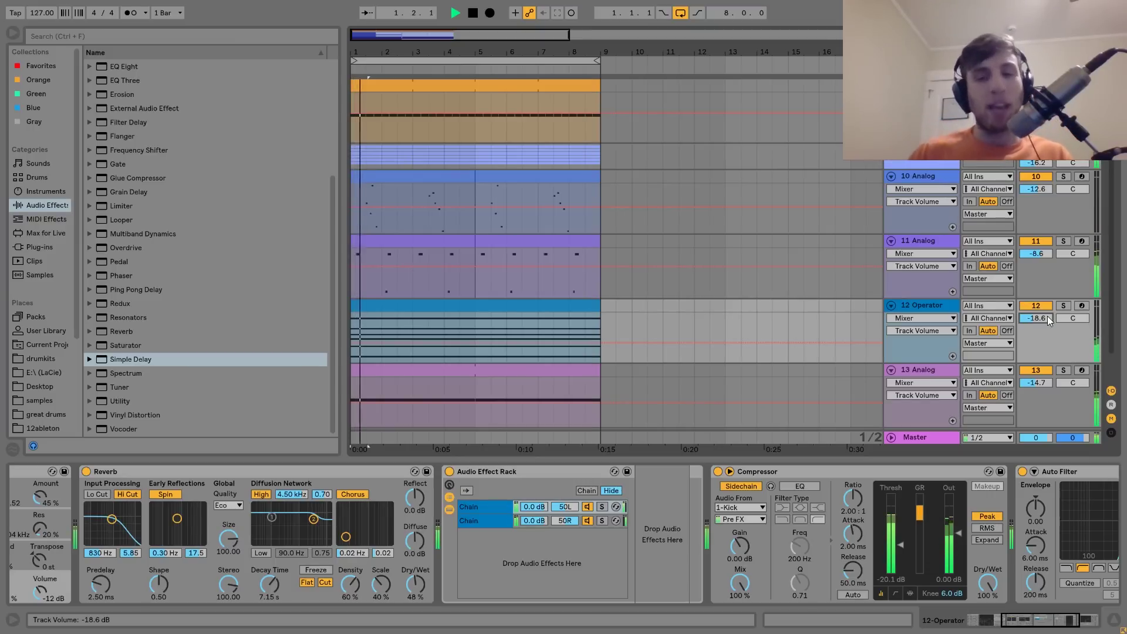
click(933, 162)
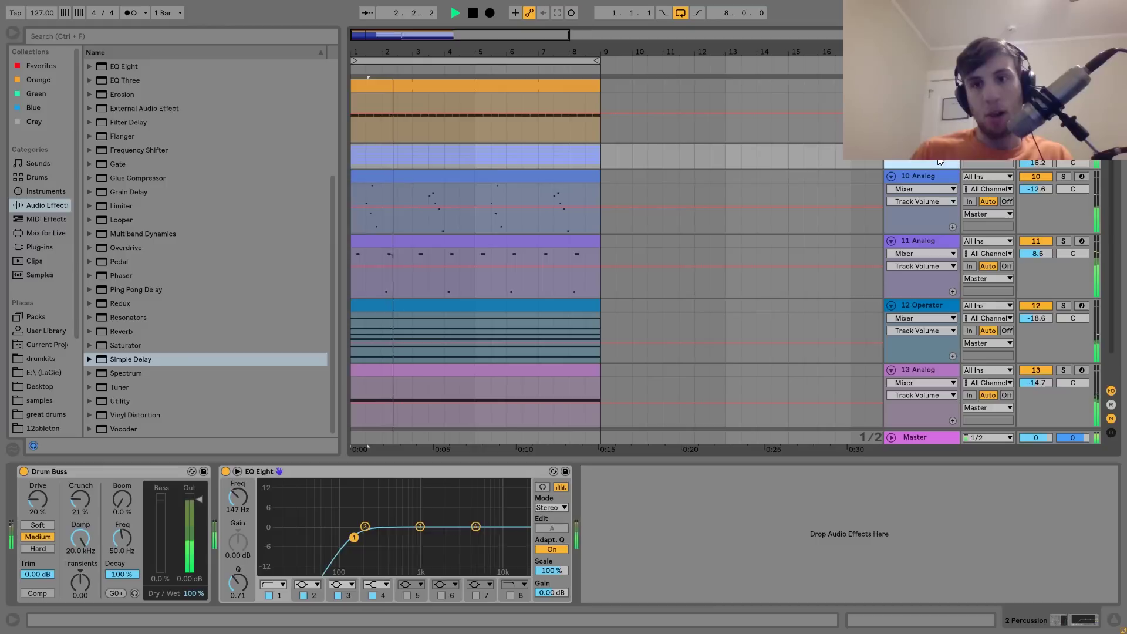
key(space)
key(space)
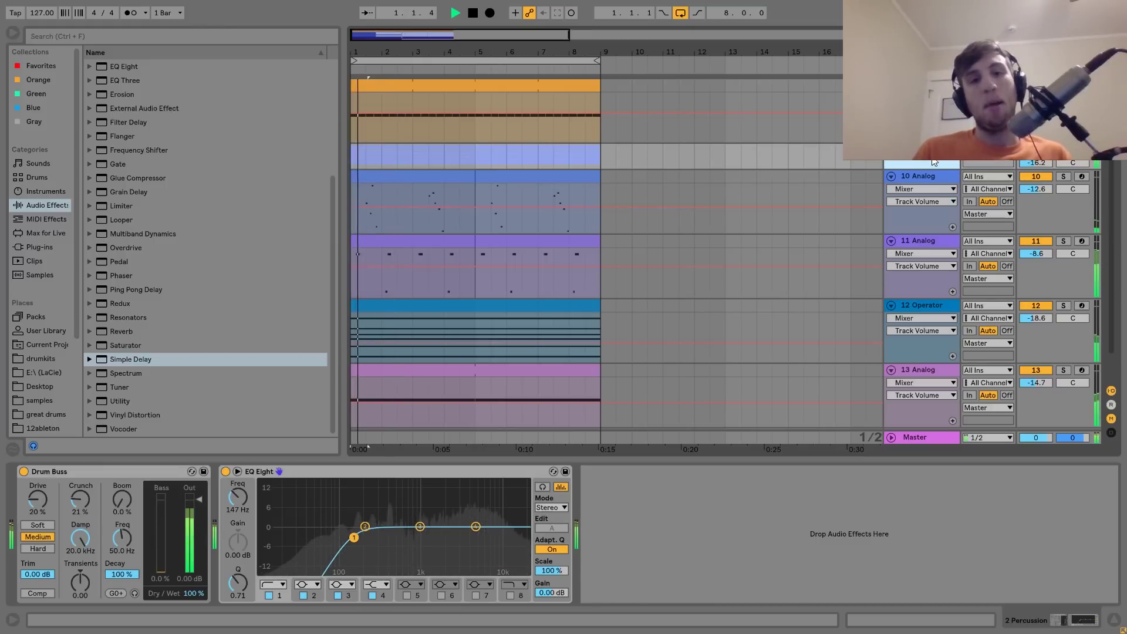
click(931, 305)
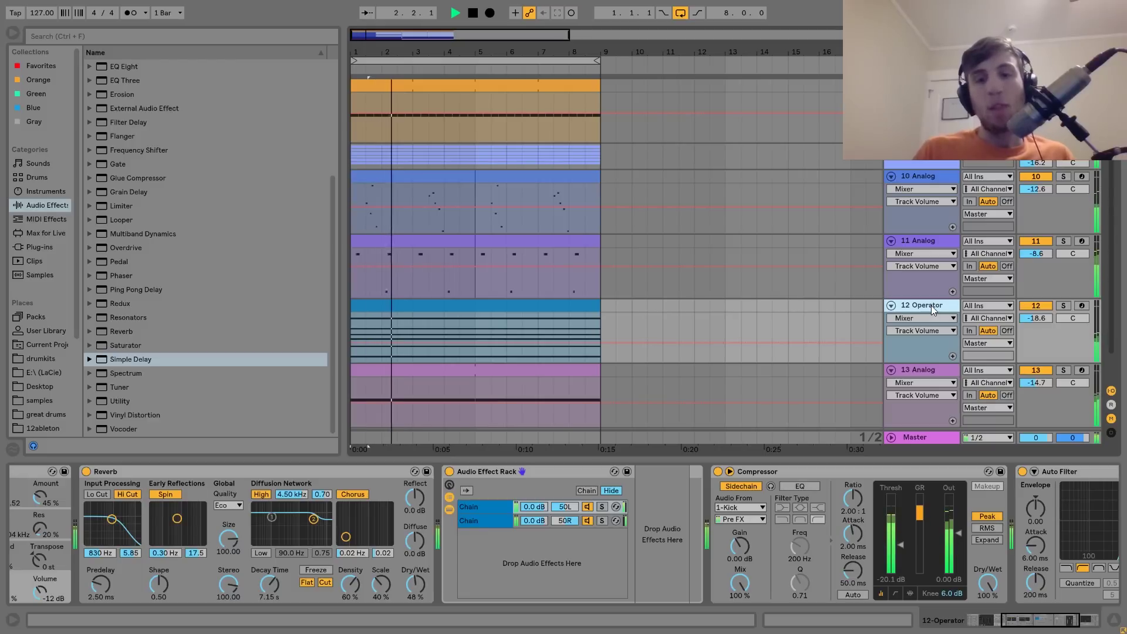
key(space)
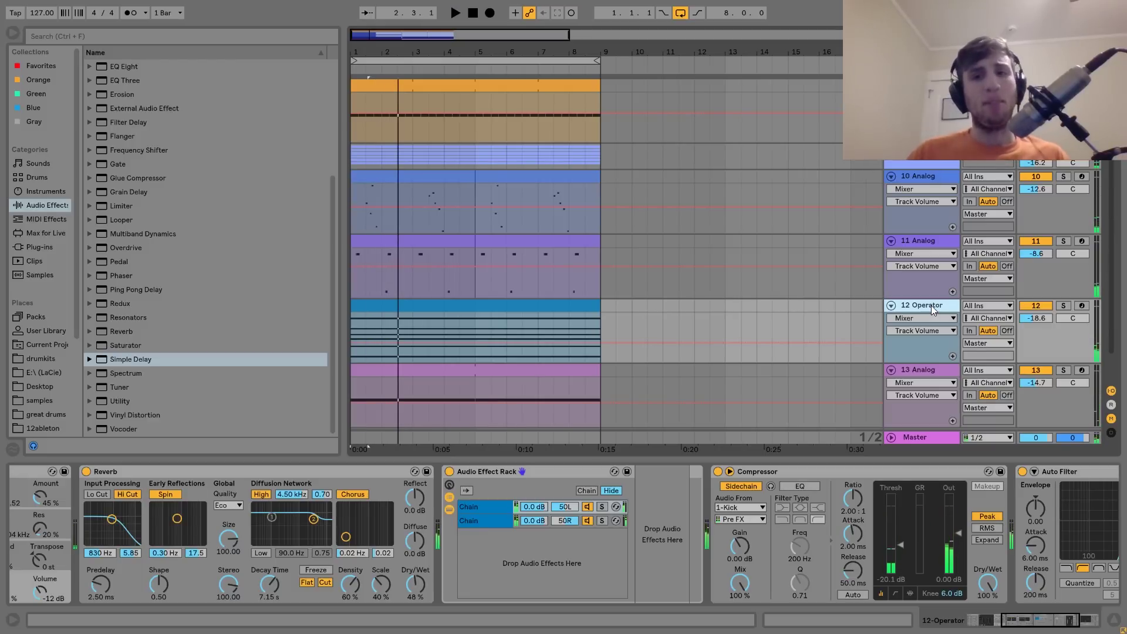
key(space)
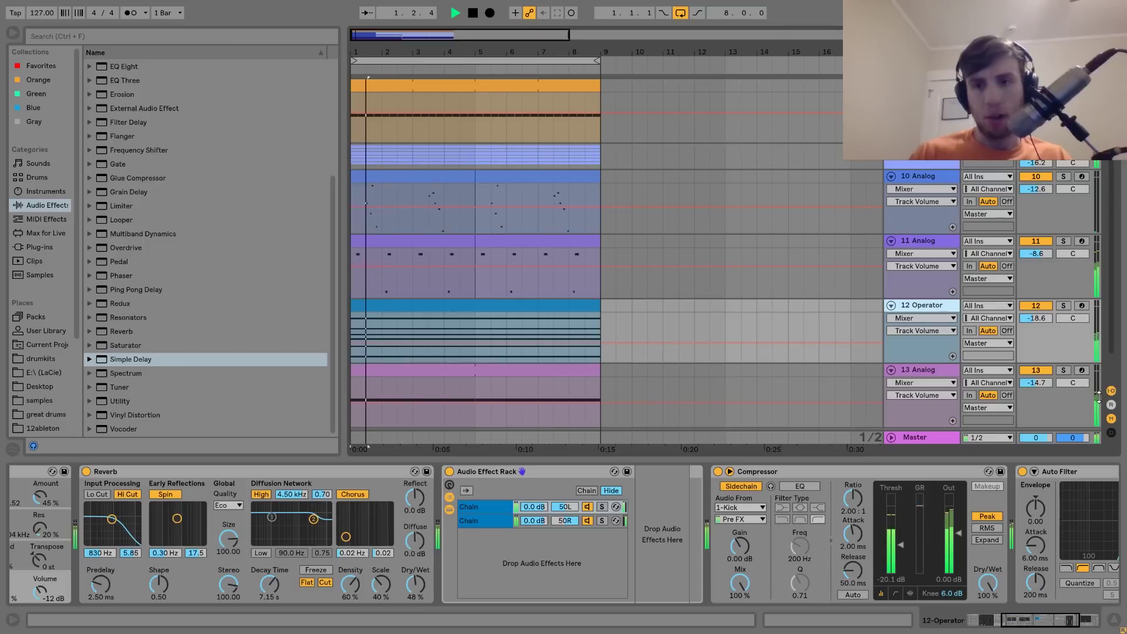
Solo the 13 Analog track, set its volume to -11.9 dB, and return to playing the full mix
click(1063, 370)
drag(1038, 383, 1037, 375)
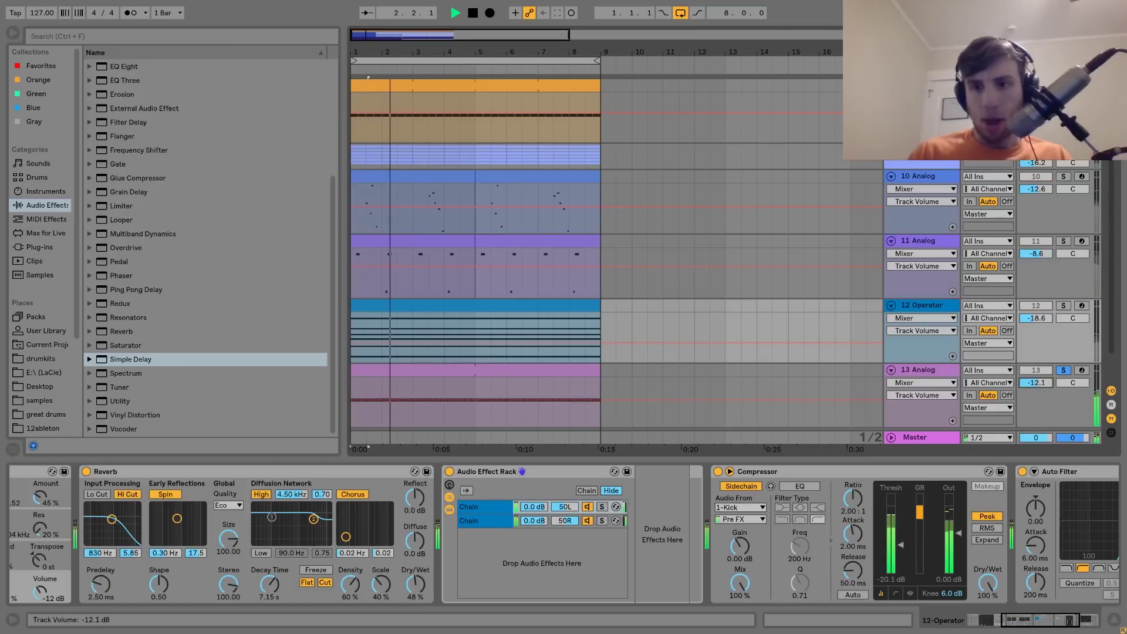
click(1063, 370)
key(space)
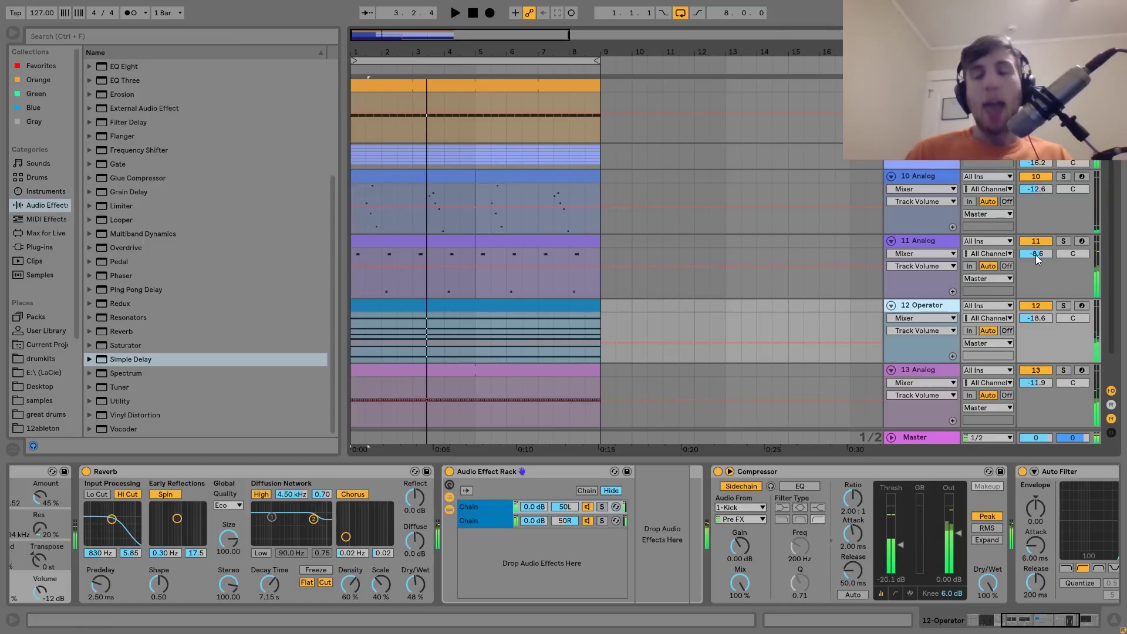
key(space)
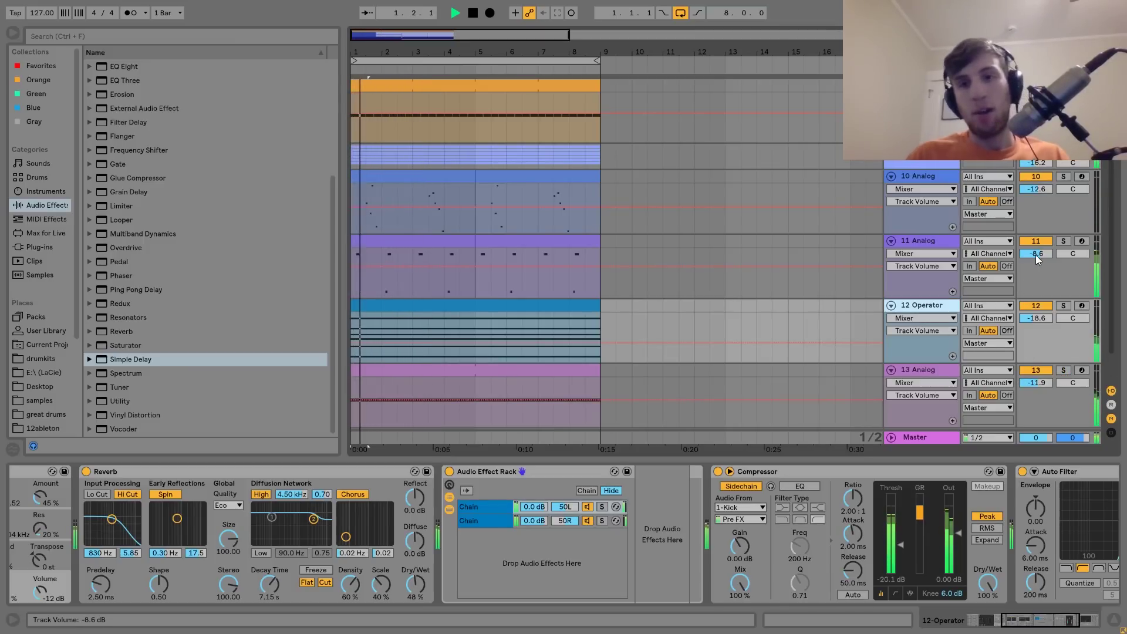
Boost the 3 Group's EQ Eight high shelf by 5.33 dB at 7.42 kHz while soloed, and set the group's volume to -3.1 dB
scroll(1035, 254, up, 8)
click(930, 214)
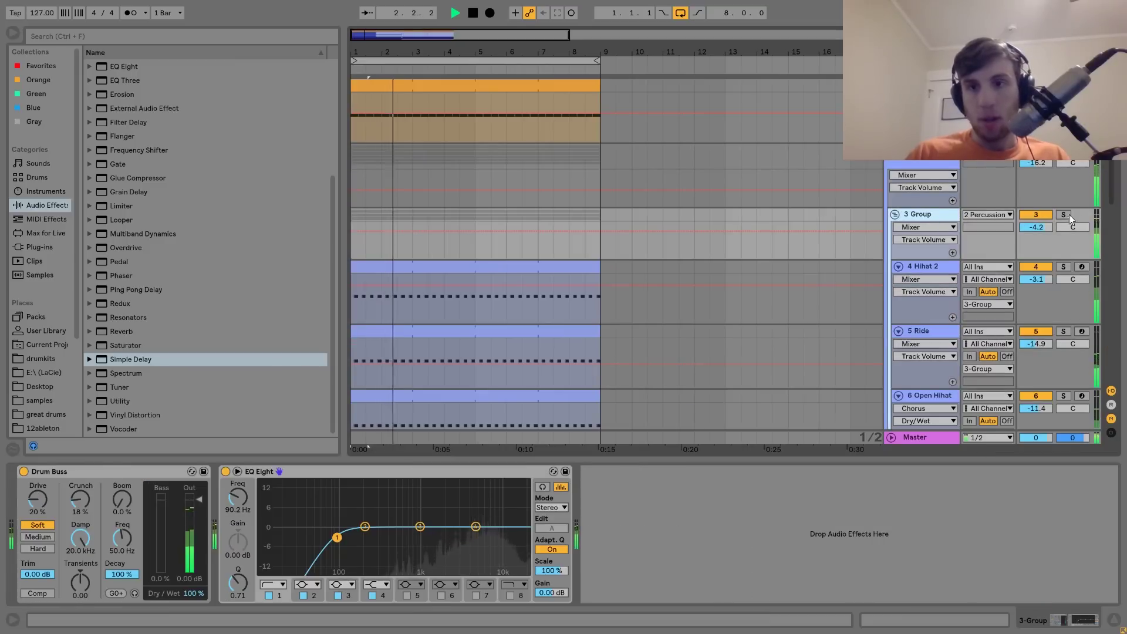
click(1063, 213)
double_click(1041, 226)
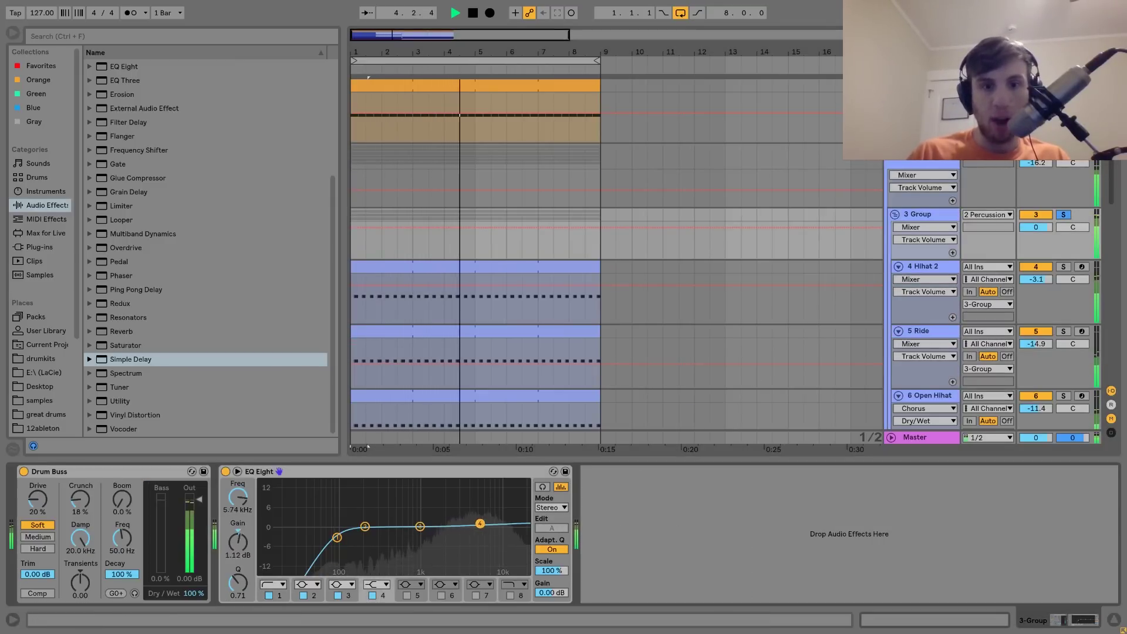
drag(477, 526, 490, 515)
click(1061, 214)
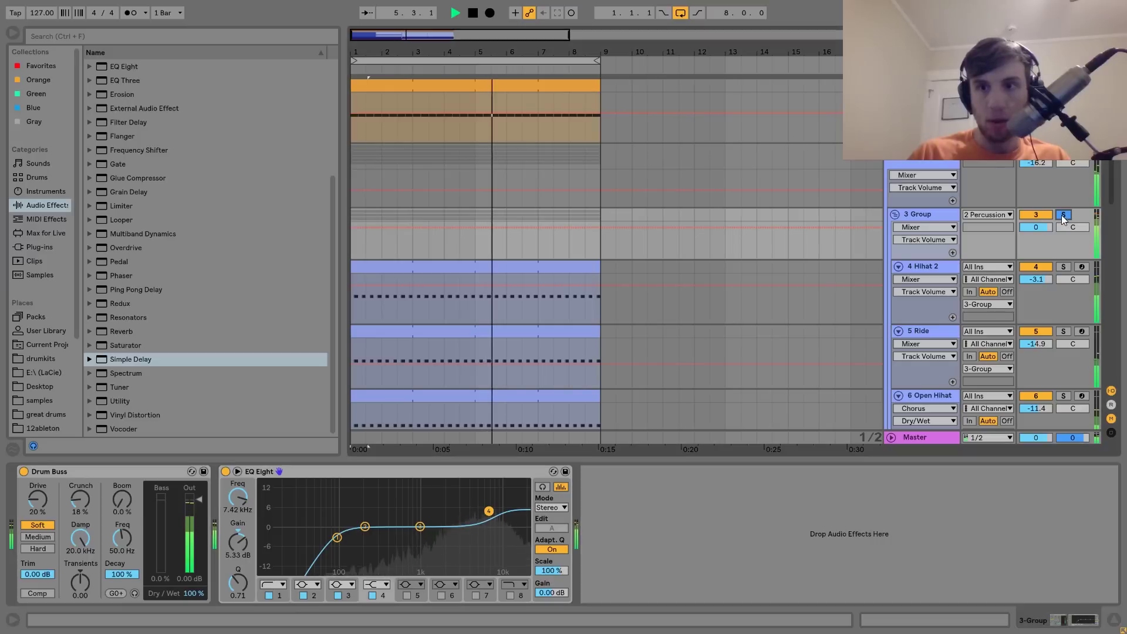
drag(1036, 226, 1035, 234)
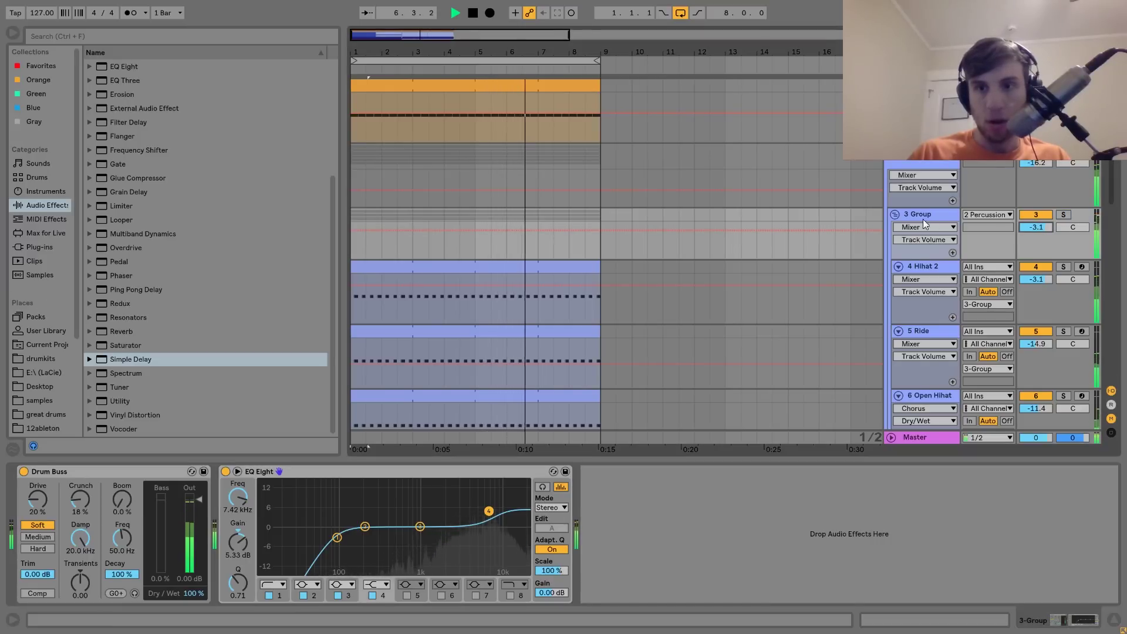
Fold the 3 Group, unfold the 9 Drum Rack track, and set the Drum Rack's volume to 0.7 dB
click(895, 214)
click(909, 167)
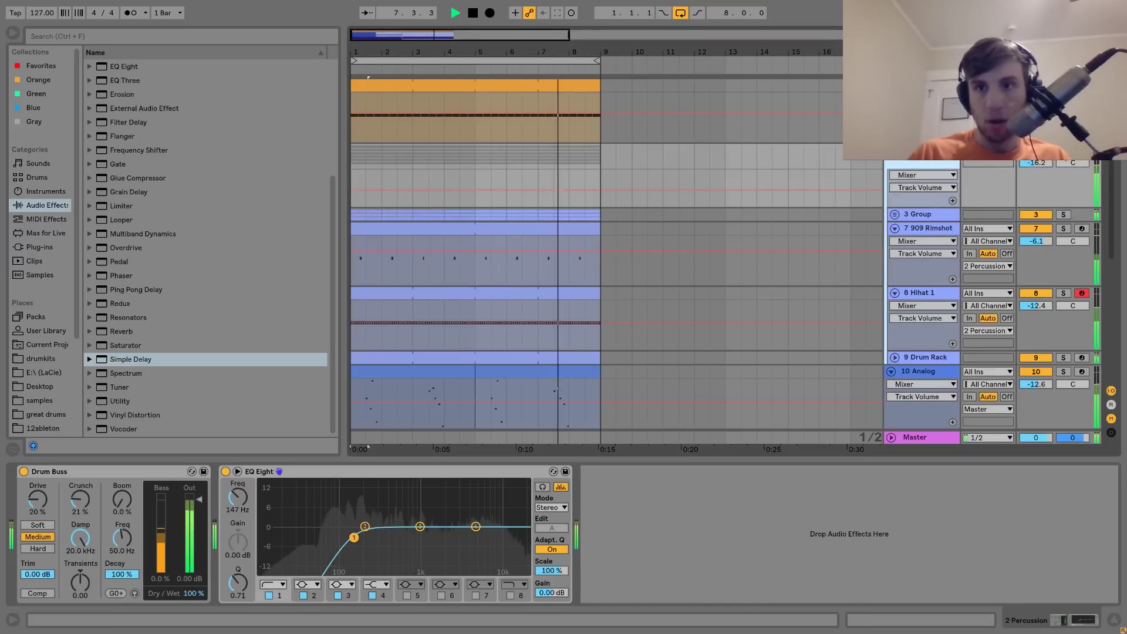
scroll(939, 302, down, 2)
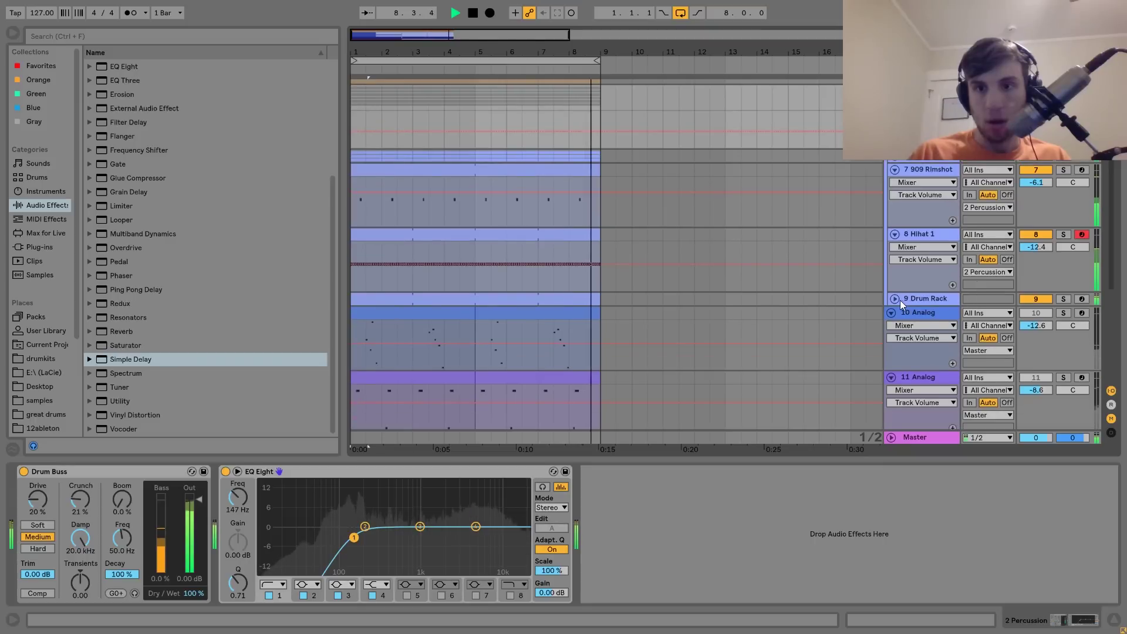
click(898, 297)
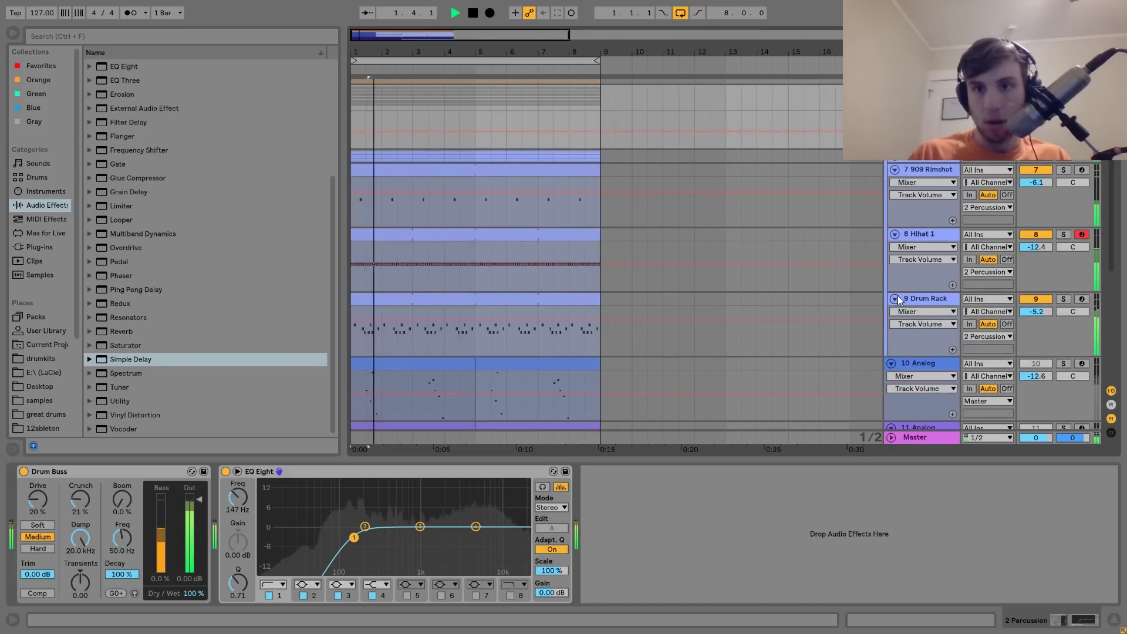
drag(1036, 310, 1037, 301)
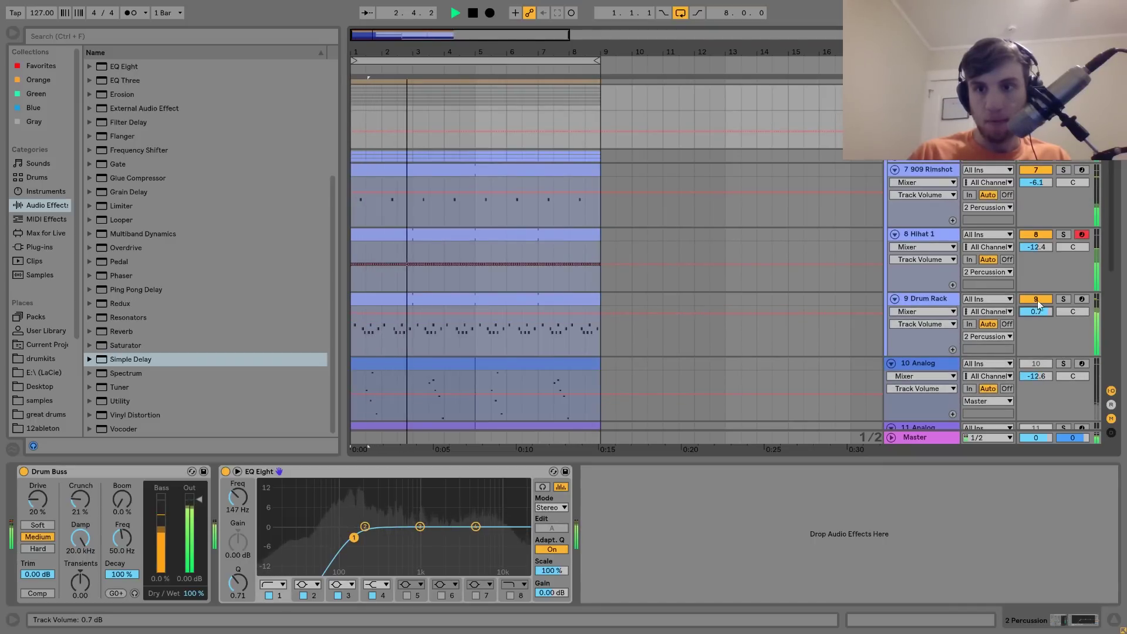
Set the volume of 8 Hihat 1 to -12.3 dB and of 7 909 Rimshot to -3.7 dB while playing the loop
drag(1036, 249, 1035, 249)
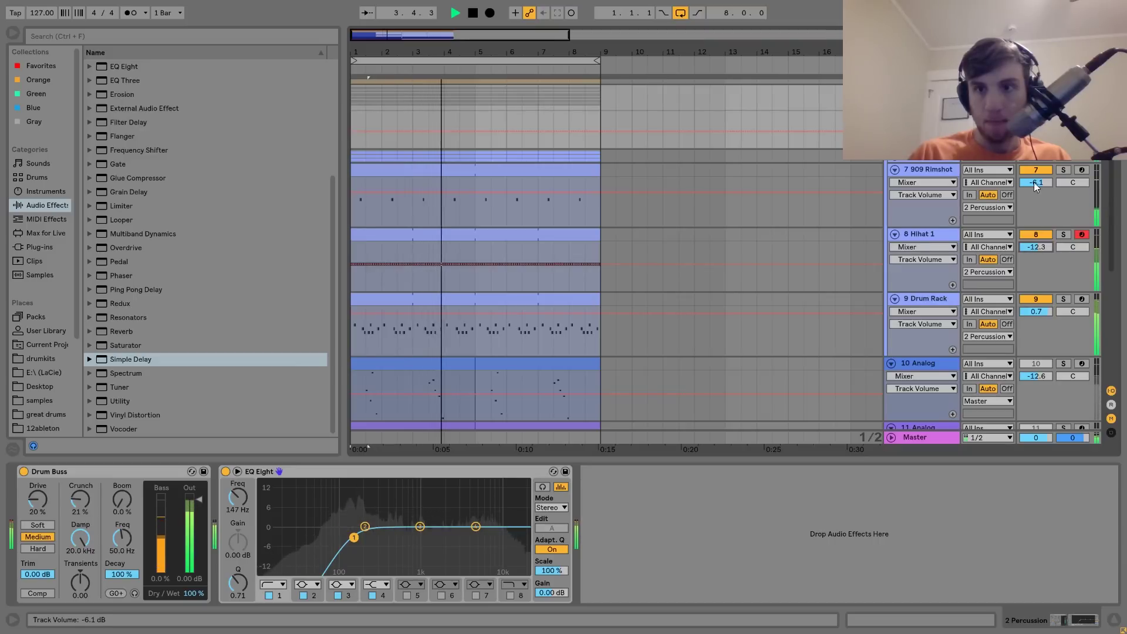
mouse_move(1034, 182)
mouse_down()
mouse_move(1033, 171)
mouse_move(1041, 192)
mouse_up()
key(space)
key(space)
click(1062, 91)
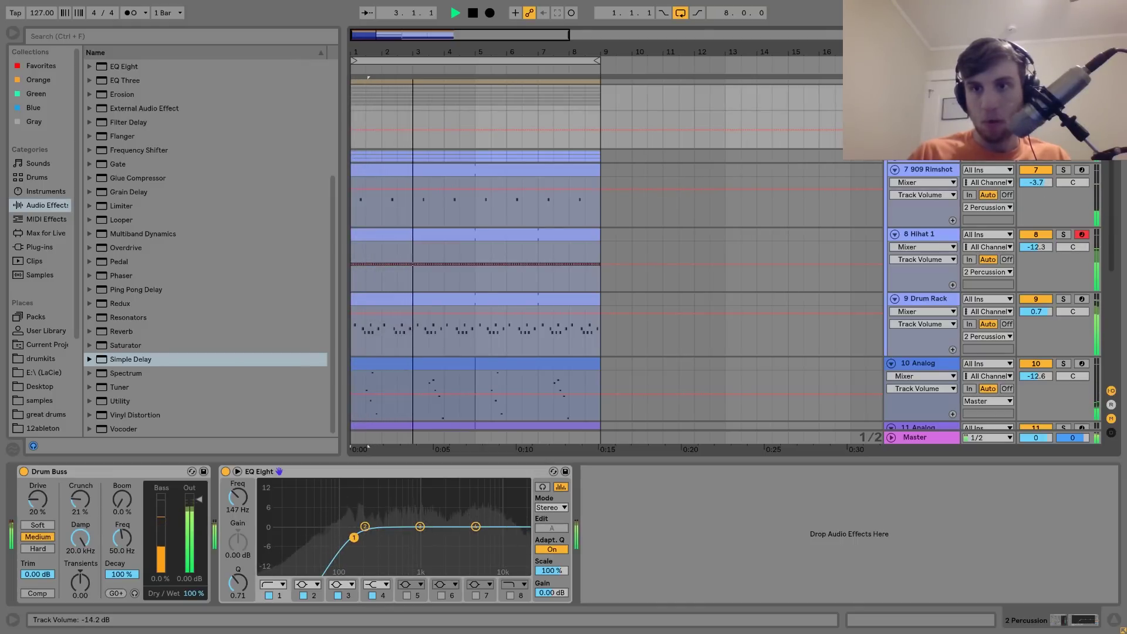
scroll(617, 261, down, 3)
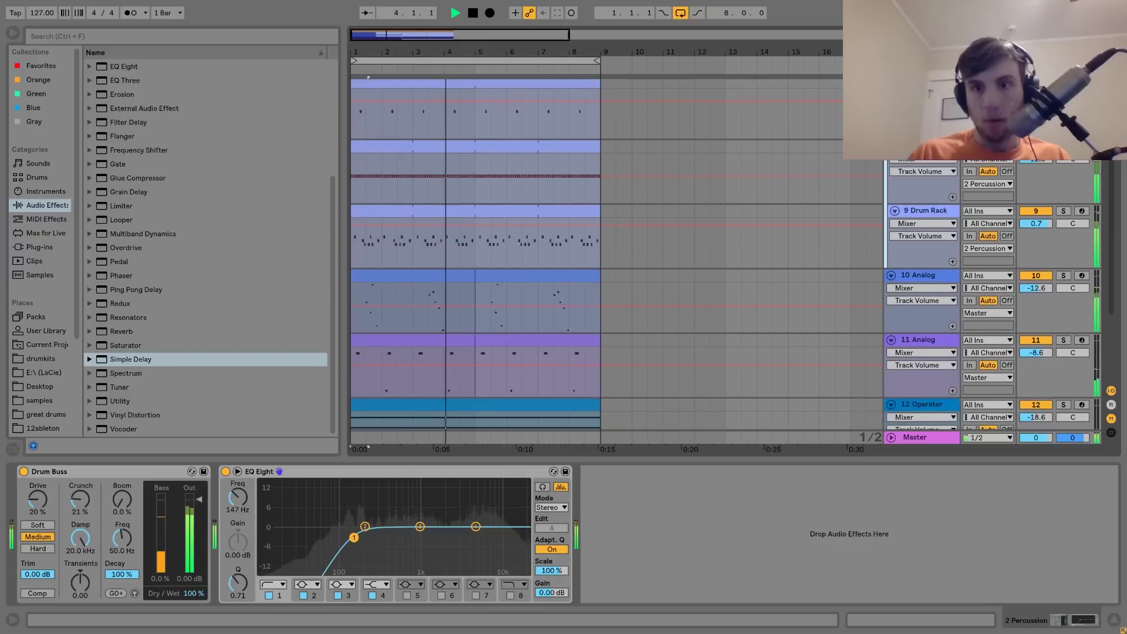
scroll(616, 261, up, 3)
key(space)
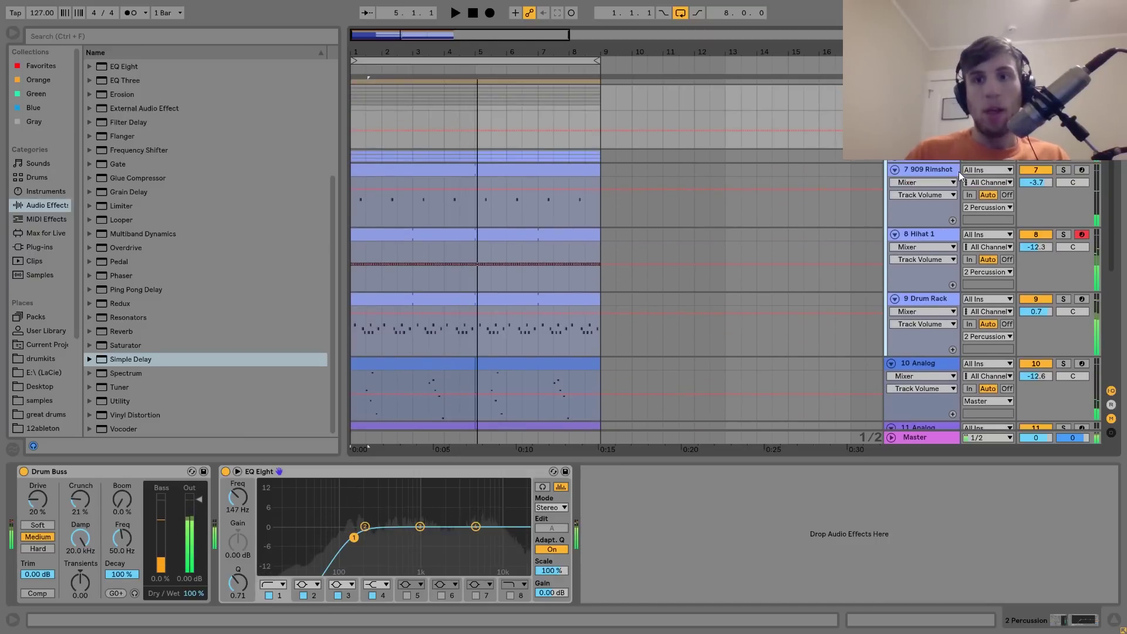
Compare the 3 Group soloed and in the mix, set its volume to -2.8 dB, and set the 2 Percussion group to -15.6 dB
click(1055, 152)
key(space)
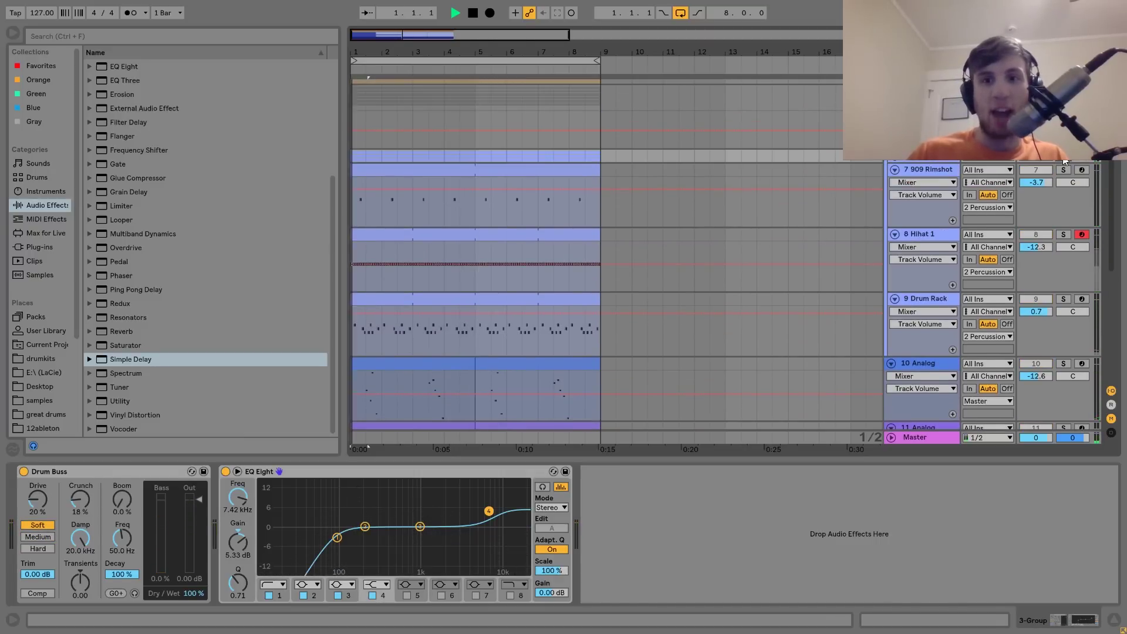
key(space)
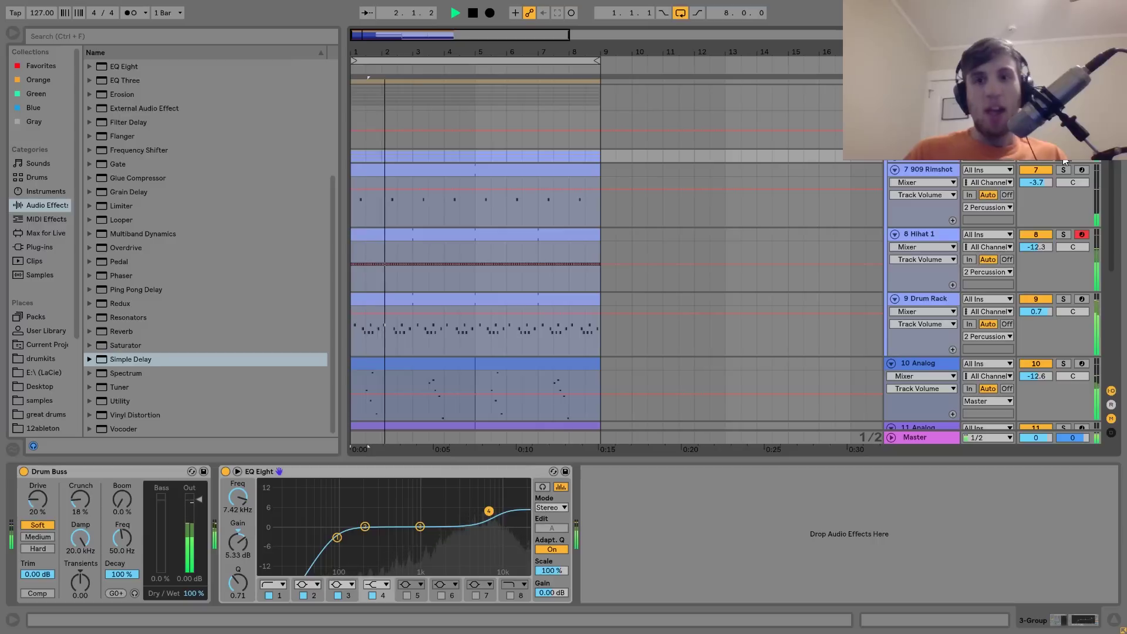
key(space)
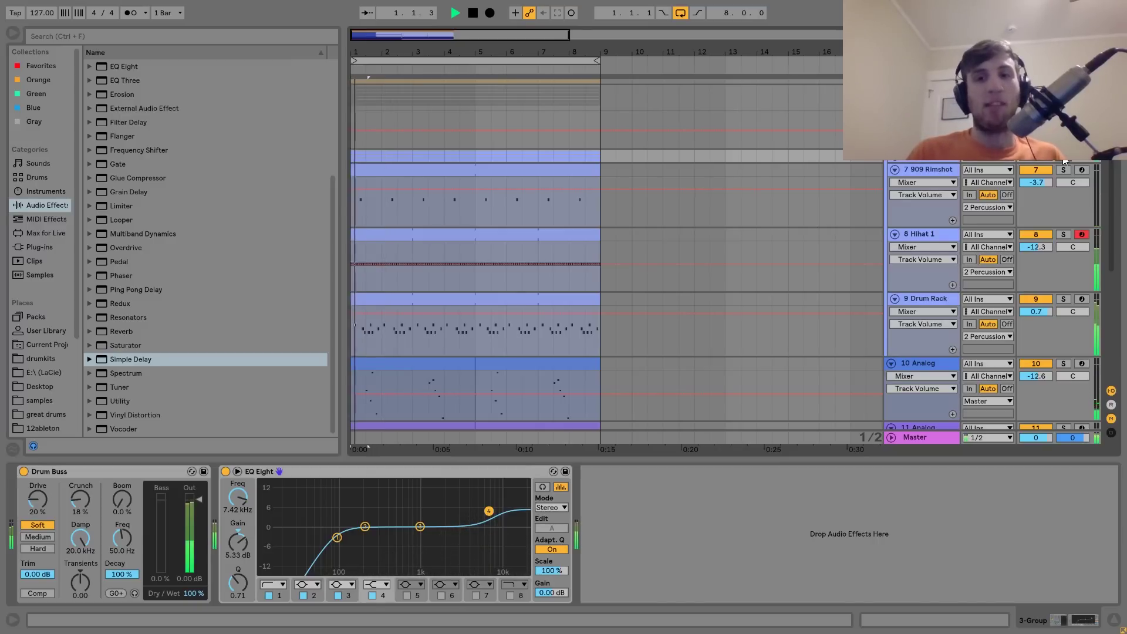
scroll(1049, 171, up, 5)
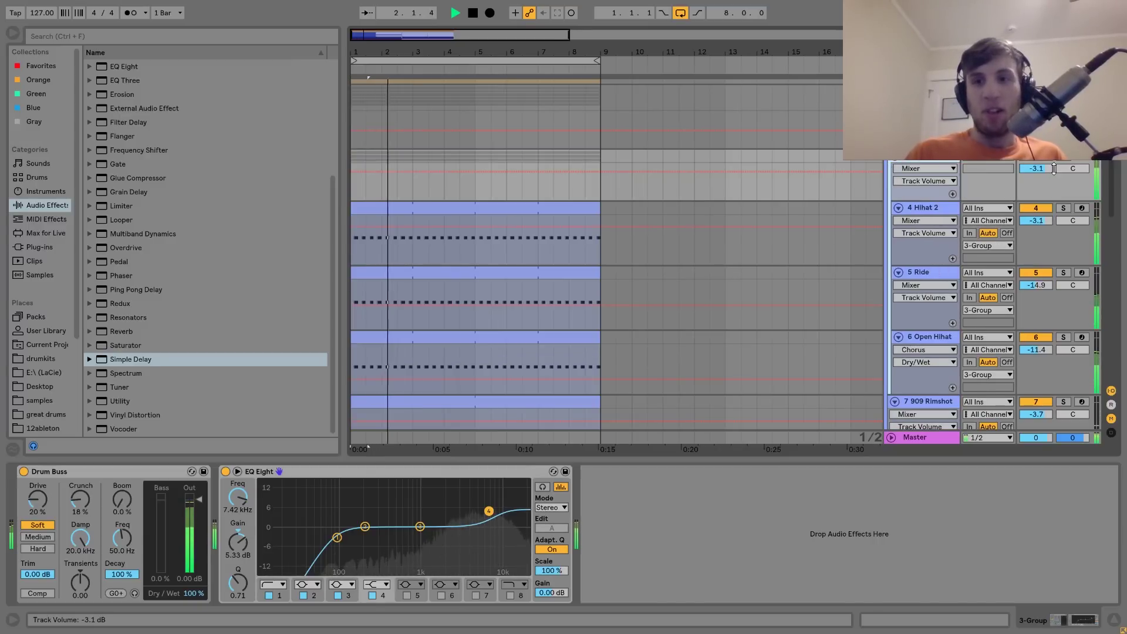
key(space)
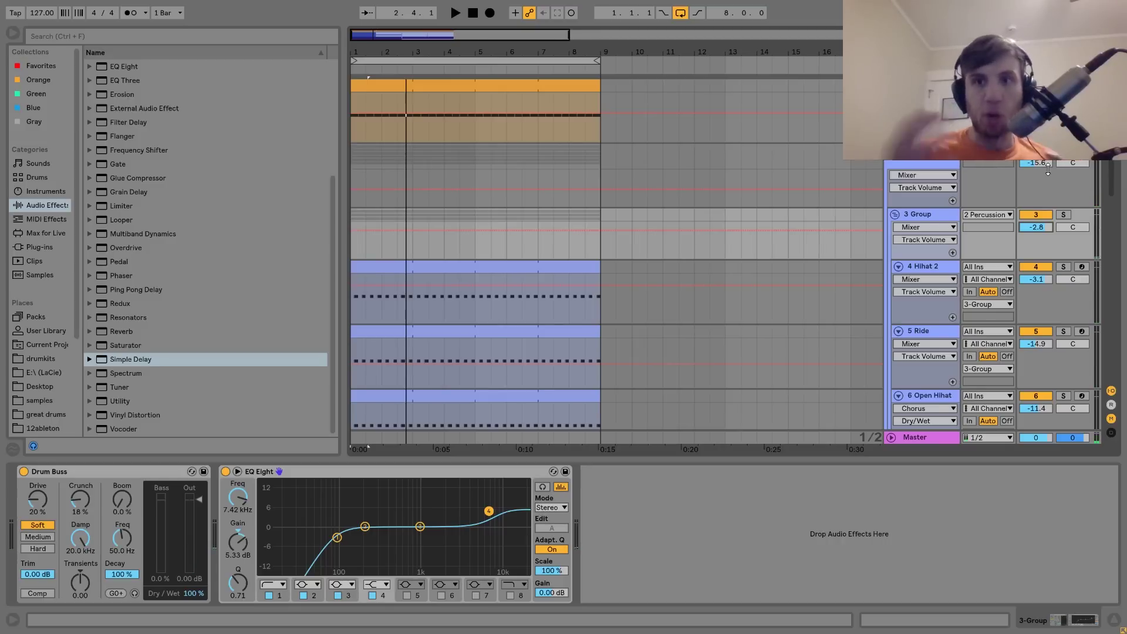
Set the 10 Analog track's volume to -9.9 dB during playback and fold the 11 Analog track
key(space)
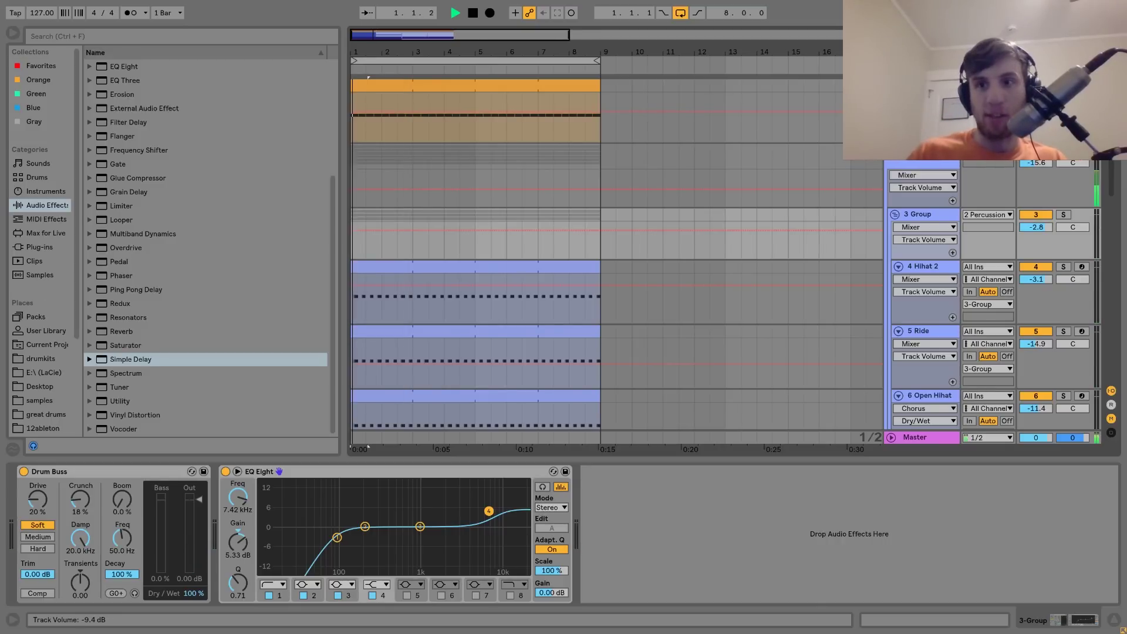
scroll(921, 147, down, 10)
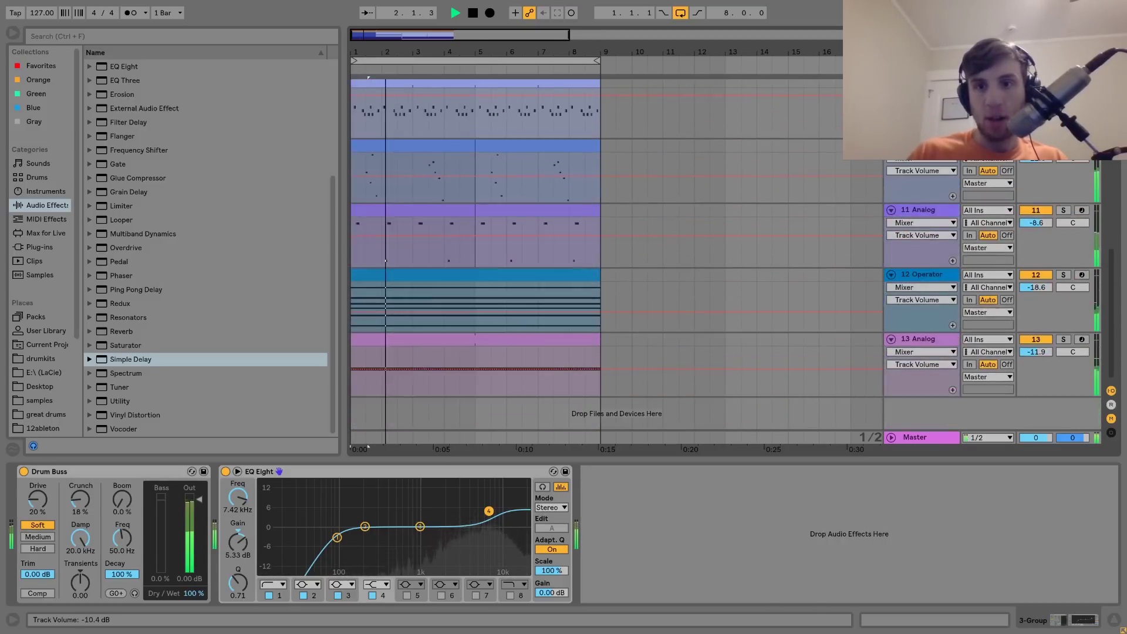
click(921, 146)
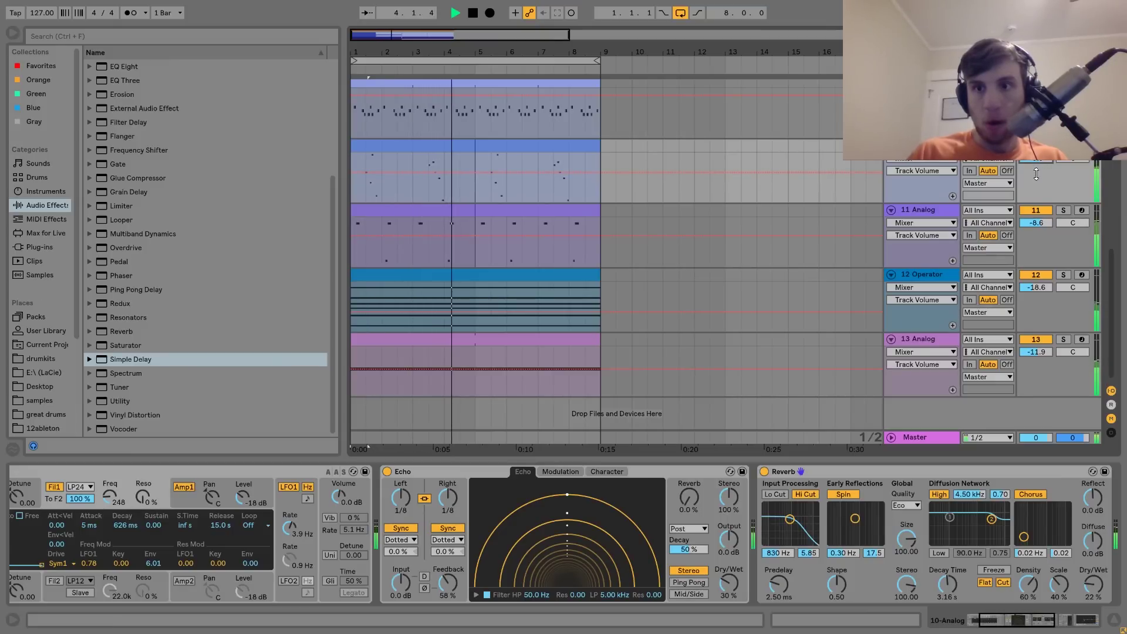
click(906, 210)
click(893, 210)
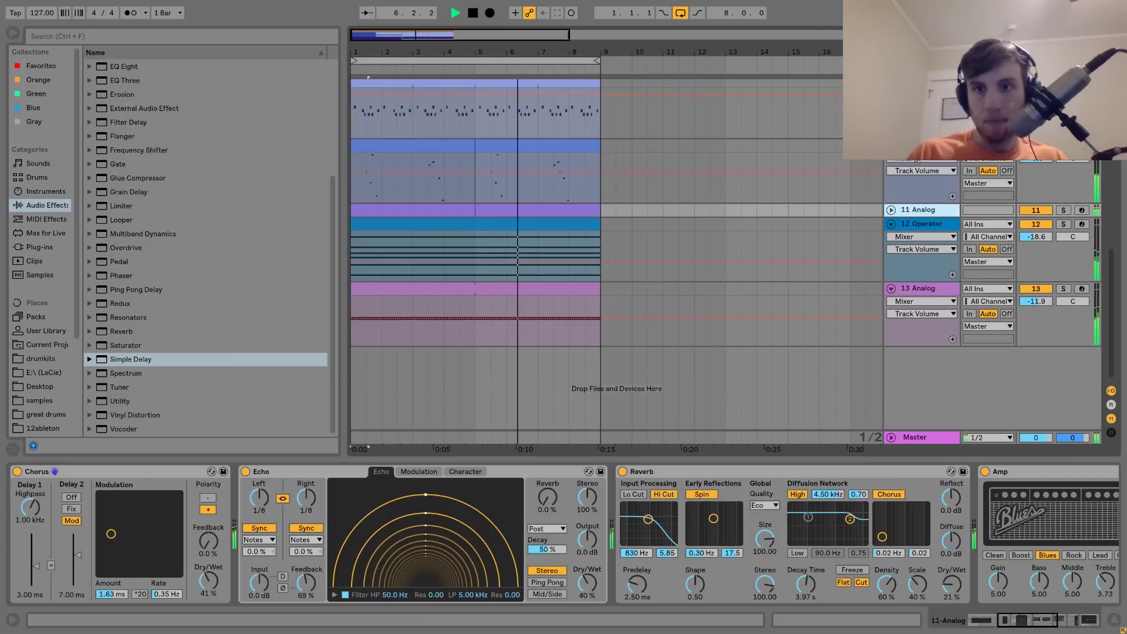
Raise the filter 1 frequency of 10 Analog's synth and cut its EQ Eight band 3 by 5.08 dB at 383 Hz
click(911, 146)
scroll(188, 567, left, 3)
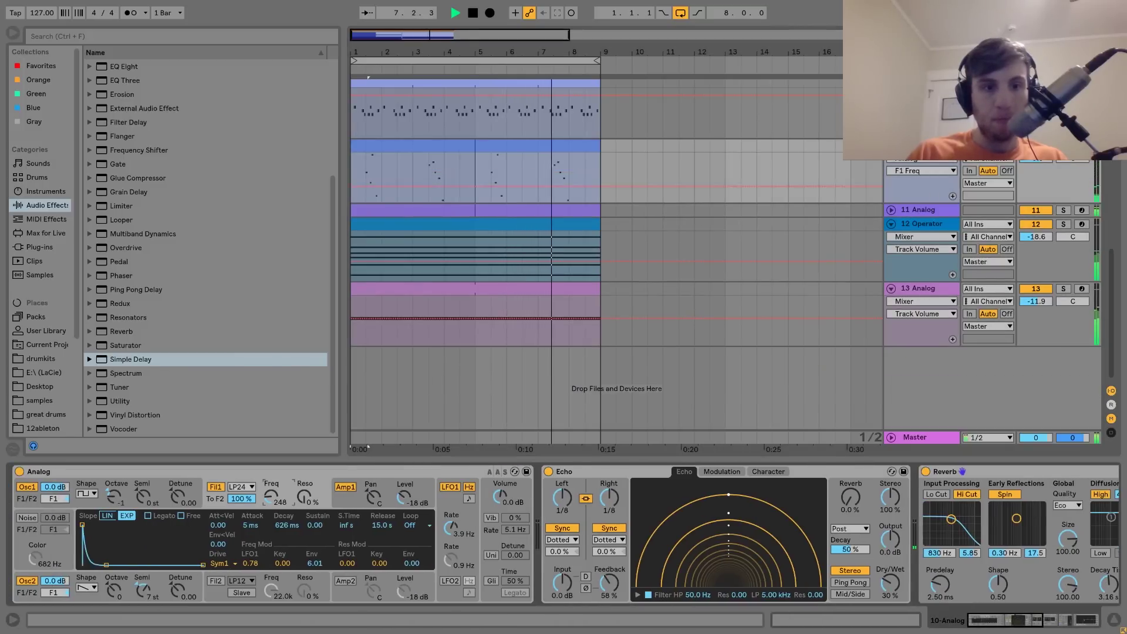
drag(272, 497, 272, 475)
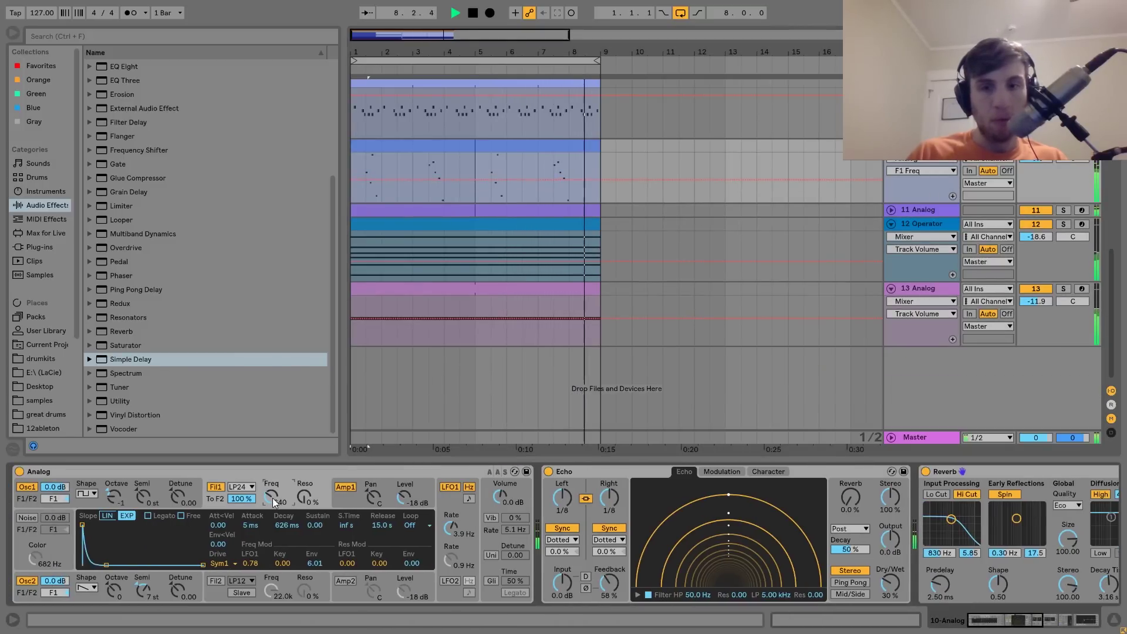
scroll(398, 537, right, 5)
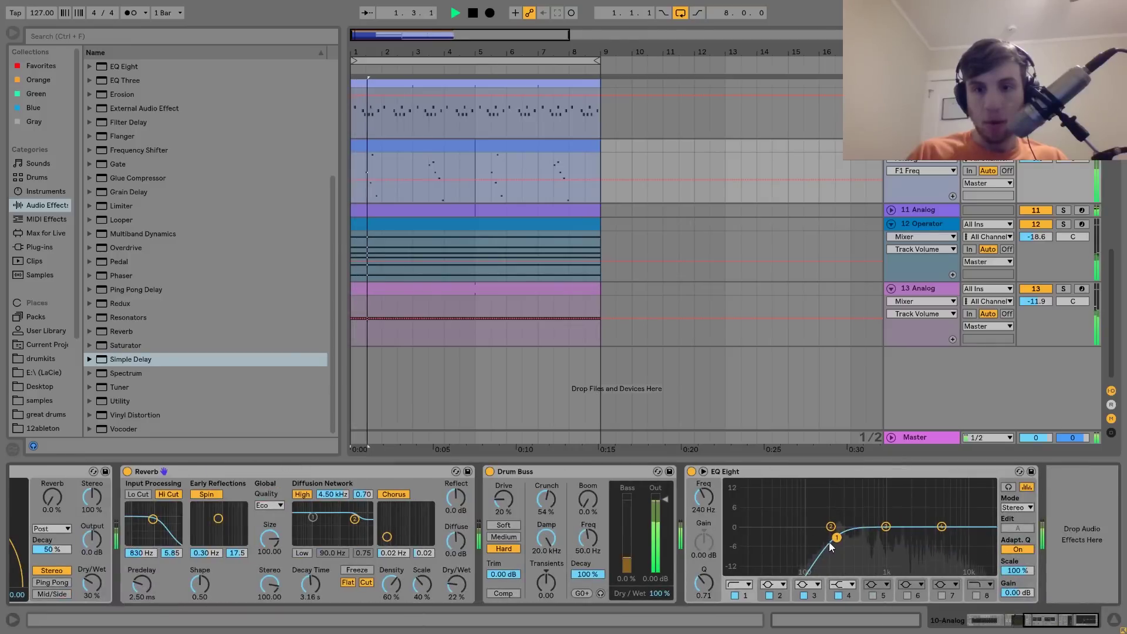
mouse_move(836, 537)
mouse_down()
mouse_move(822, 534)
mouse_move(873, 532)
mouse_move(860, 546)
mouse_move(822, 535)
mouse_move(851, 541)
mouse_up()
key(space)
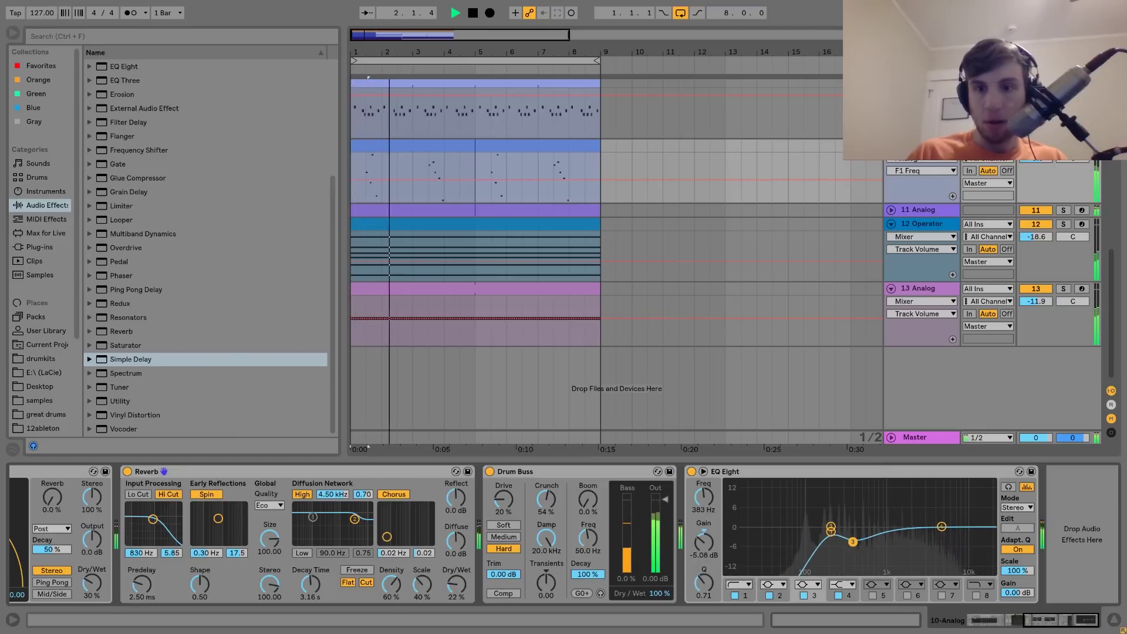
Hide the device chain, set the kick track's volume to -6.9 dB, and stop playback
click(1113, 619)
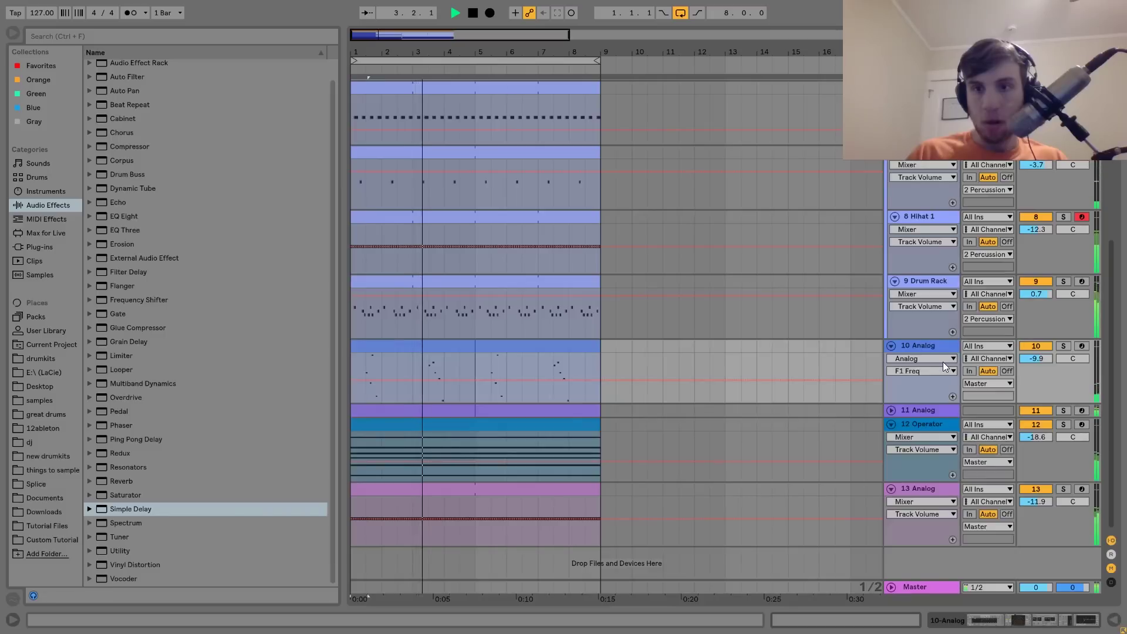
scroll(943, 361, up, 8)
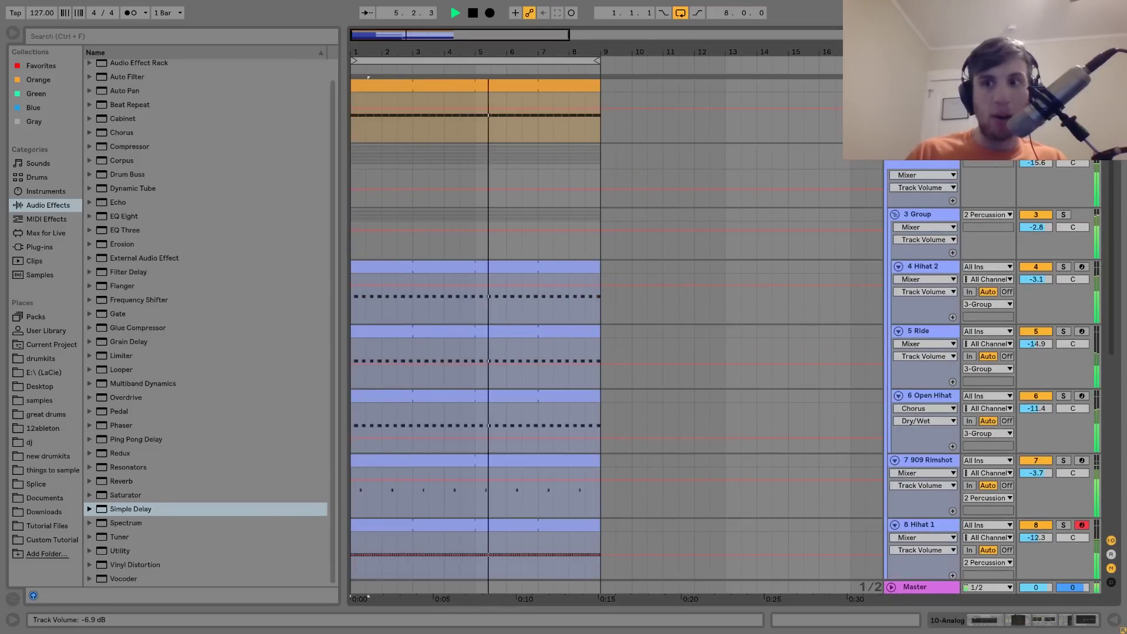
key(Tab)
key(Tab)
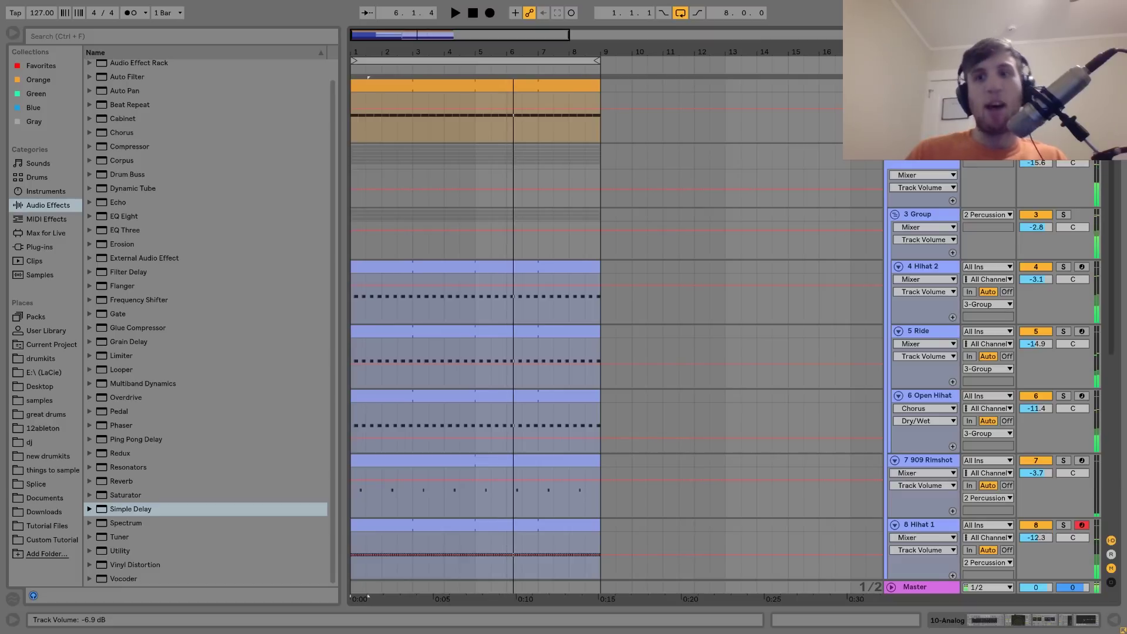
Fold all tracks in the arrangement and play the loop briefly from the start
click(923, 86)
click(923, 151)
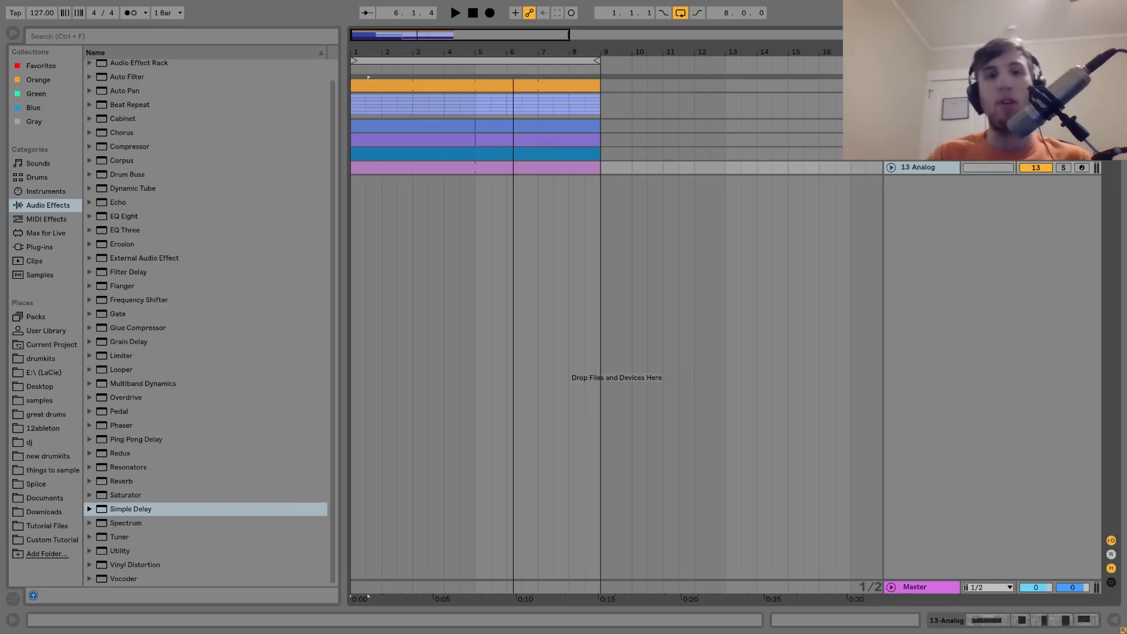
click(922, 98)
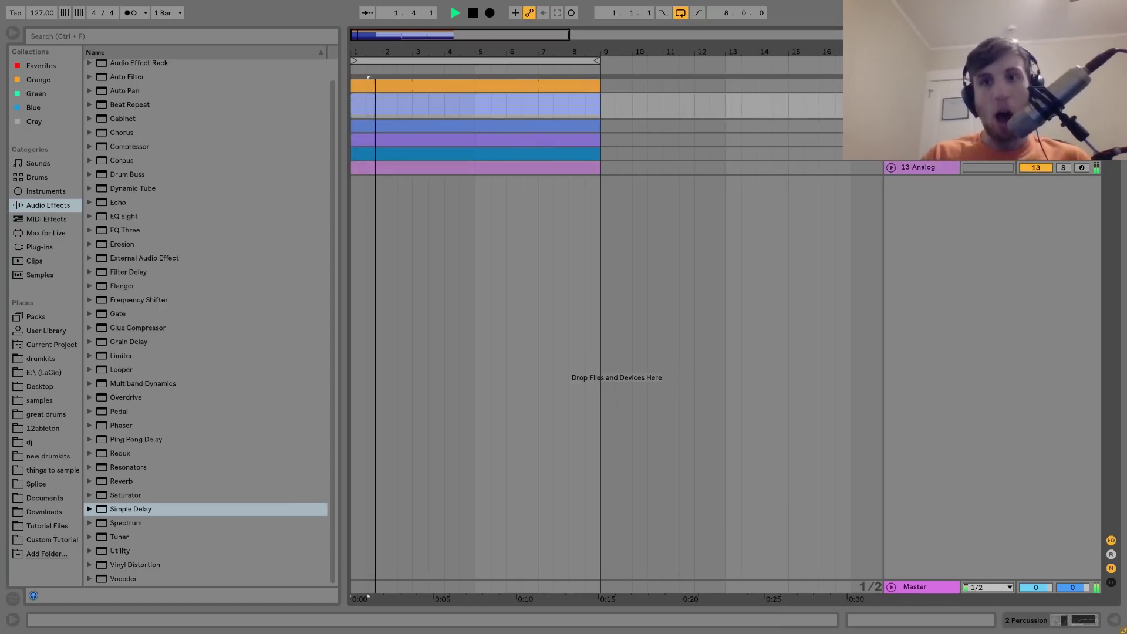
key(space)
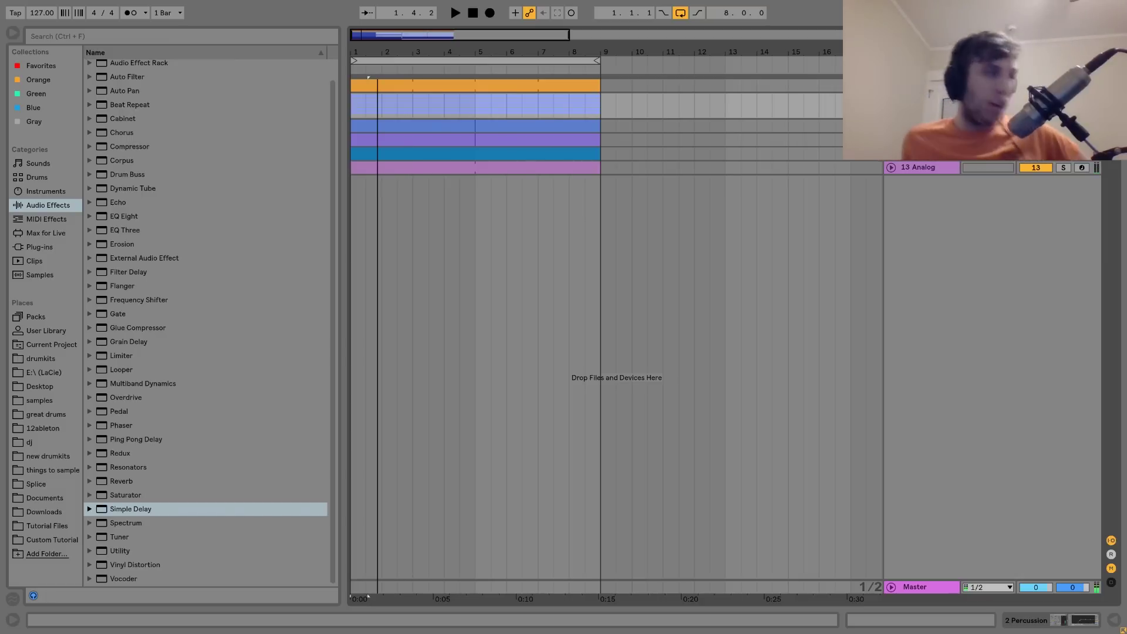
key(space)
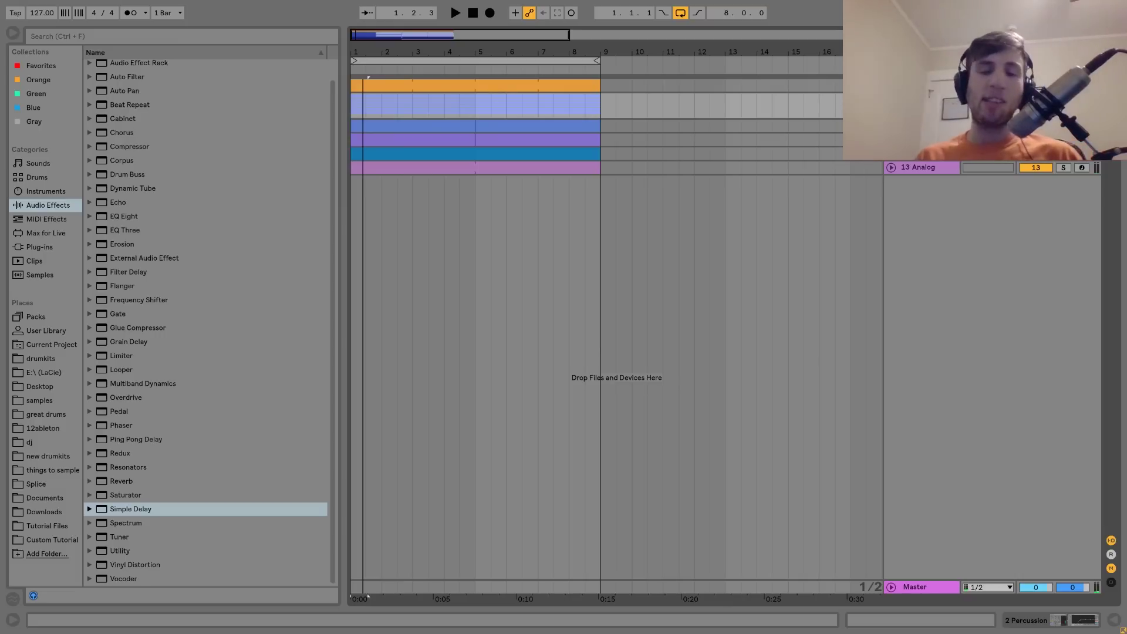
Move the eight-bar loop on all tracks to bar 49, duplicate it at bar 57, and play it briefly from bar 49
click(569, 88)
key(ctrl+a)
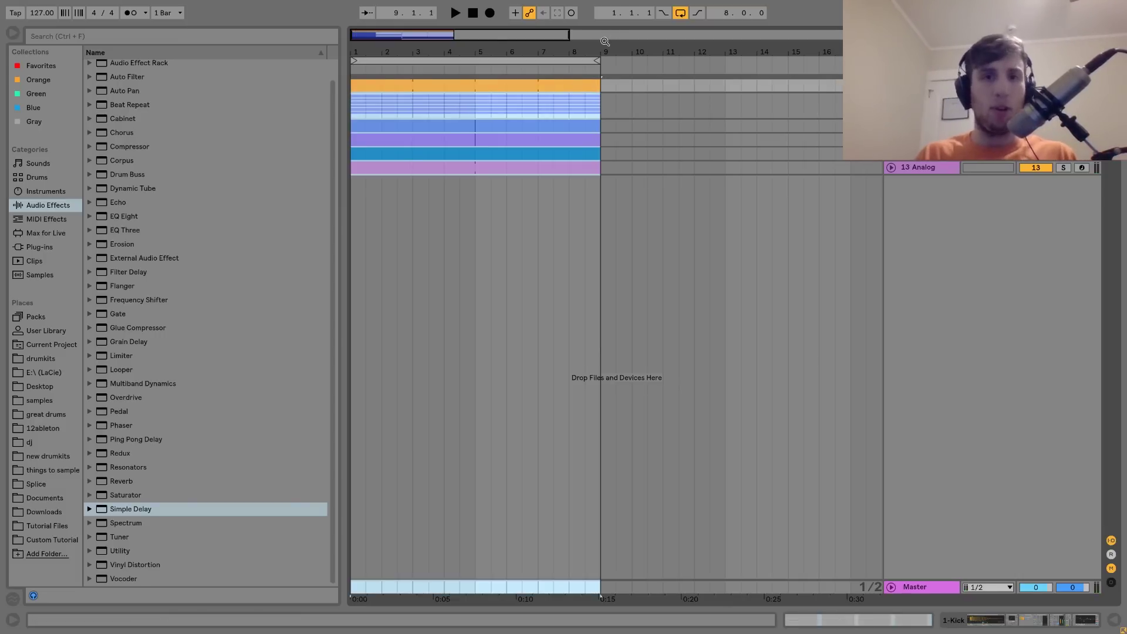
drag(604, 42, 605, 15)
key(ctrl+a)
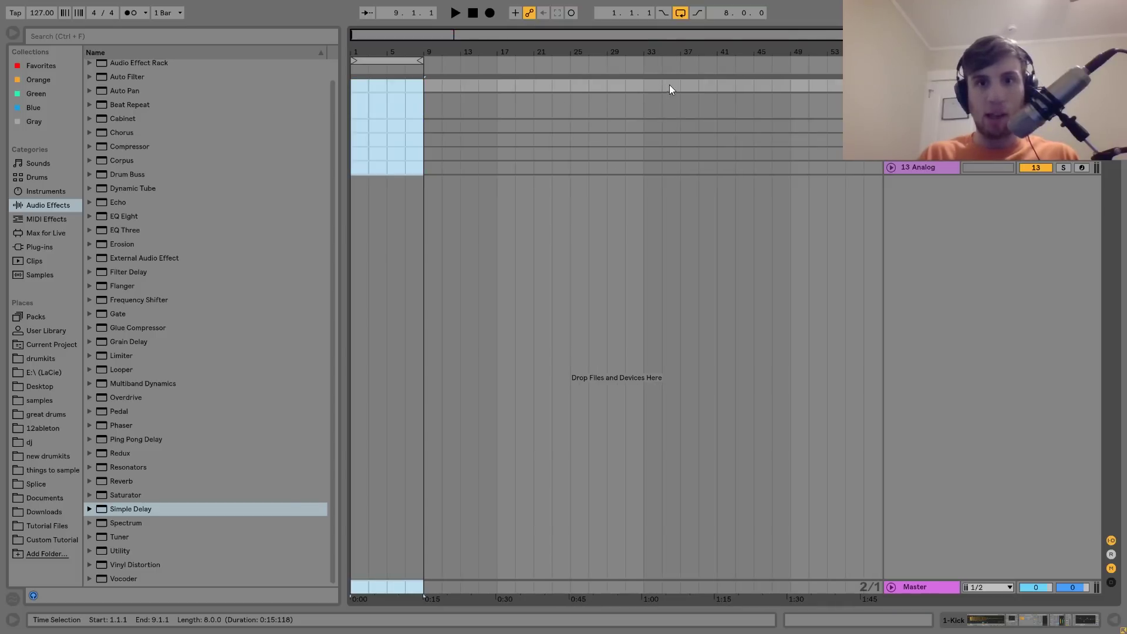
click(792, 86)
key(ctrl+d)
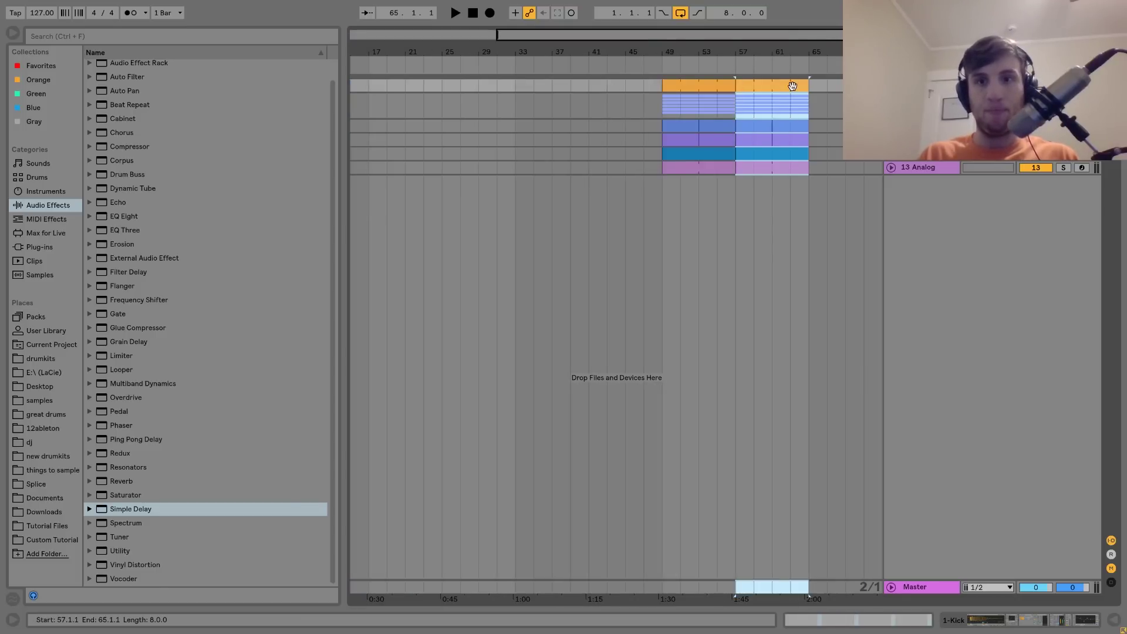
click(725, 82)
key(space)
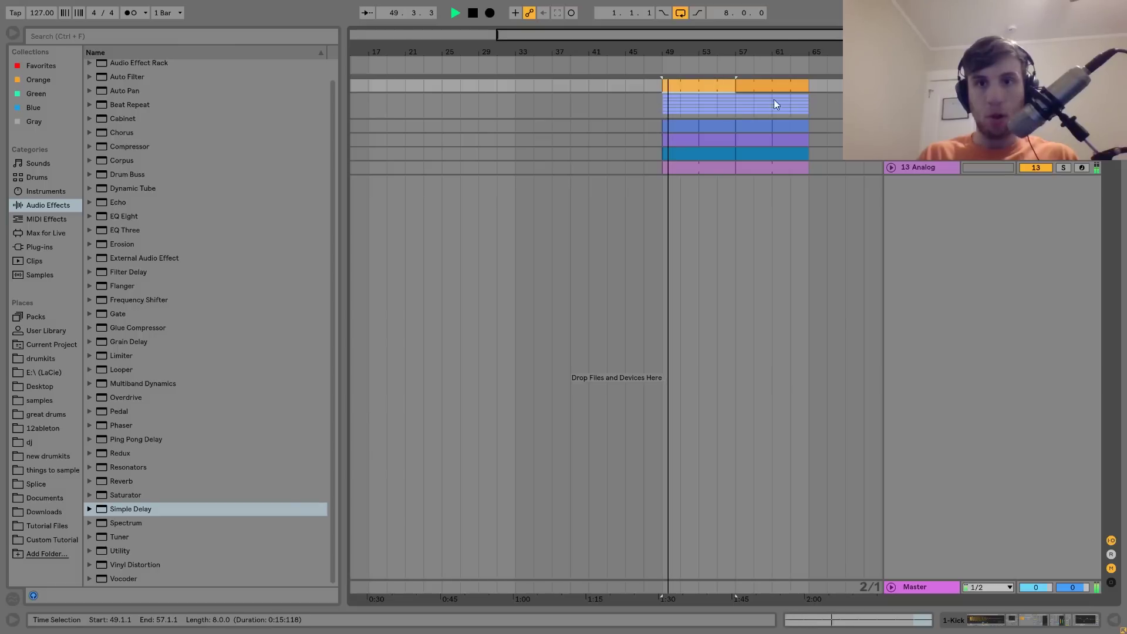
scroll(728, 112, left, 3)
key(space)
Copy the kick clips from bars 49 to 65 to the arrangement start, filling bars 1 to 17, and play them briefly
drag(802, 46, 802, 37)
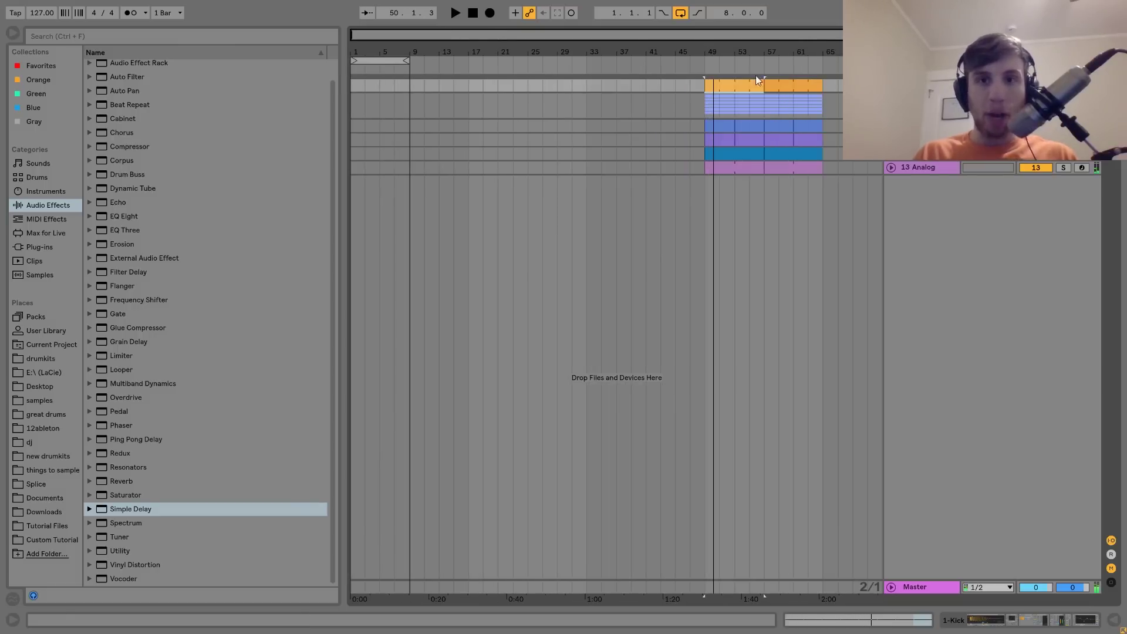
drag(781, 87, 427, 84)
key(space)
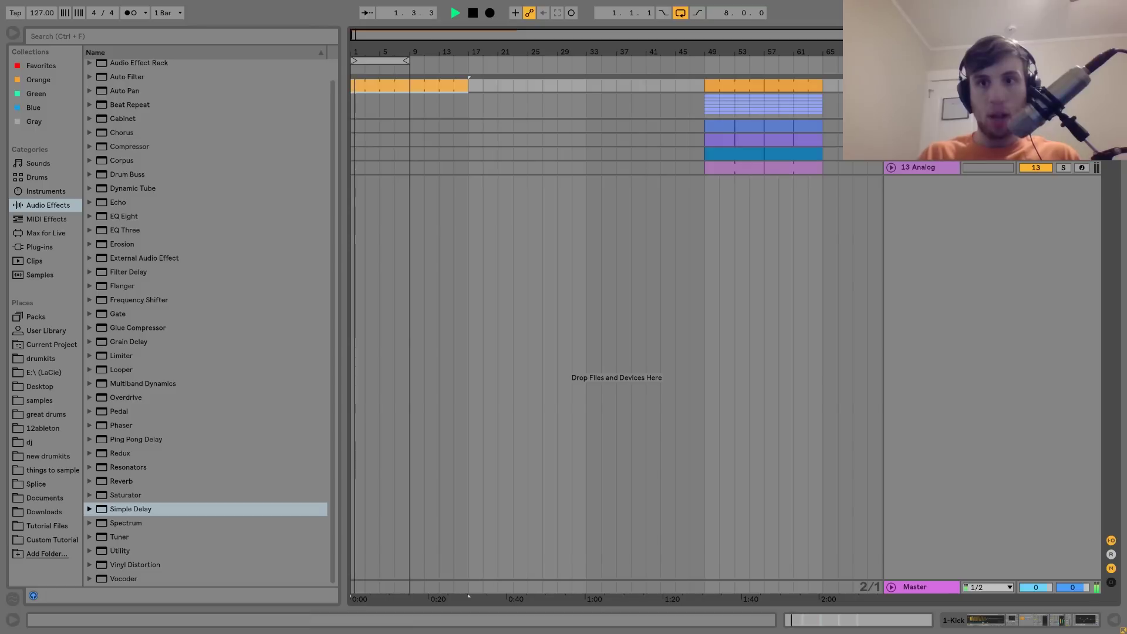
key(space)
Copy both Hihat 2 clips from the 2 Percussion group to bars 1 to 17, play them, and fold the group
click(891, 99)
click(740, 213)
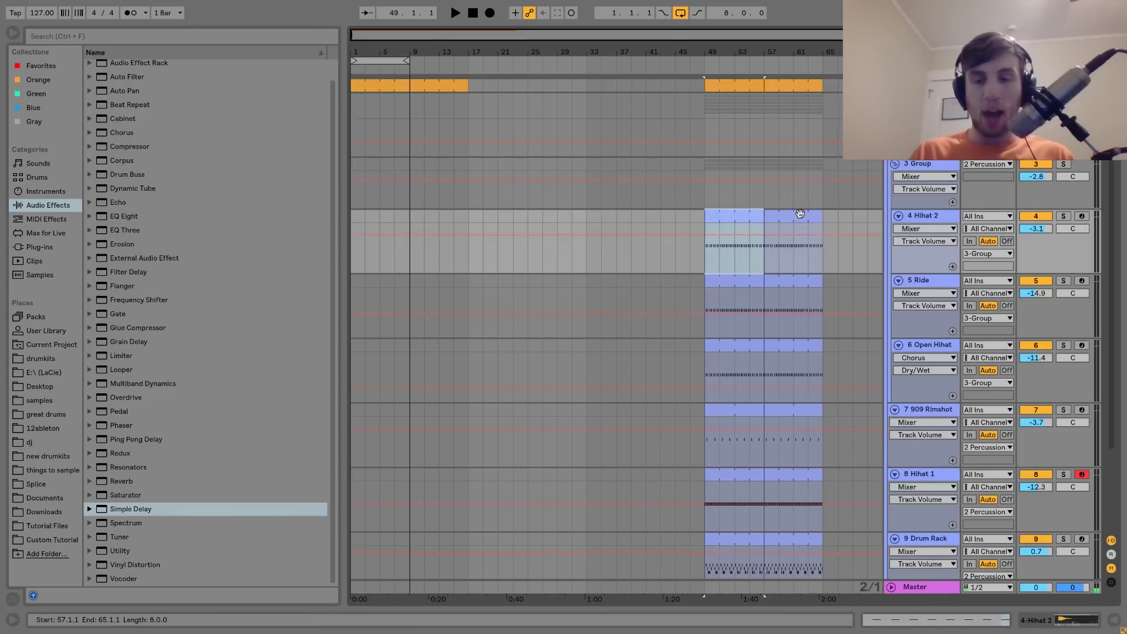
drag(800, 213, 431, 218)
key(space)
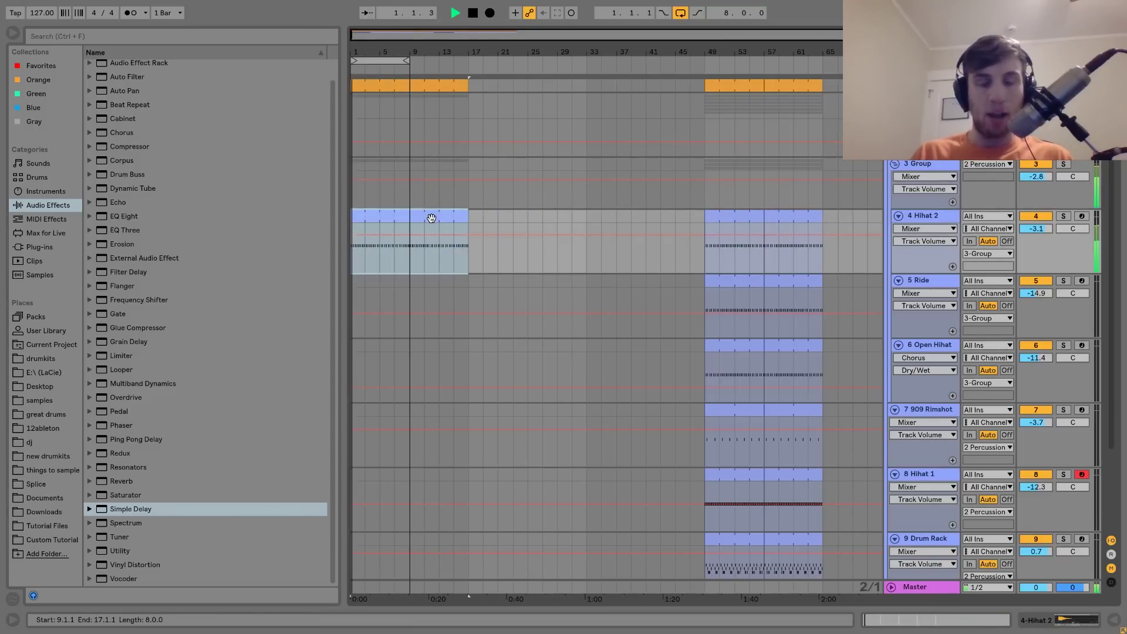
click(890, 99)
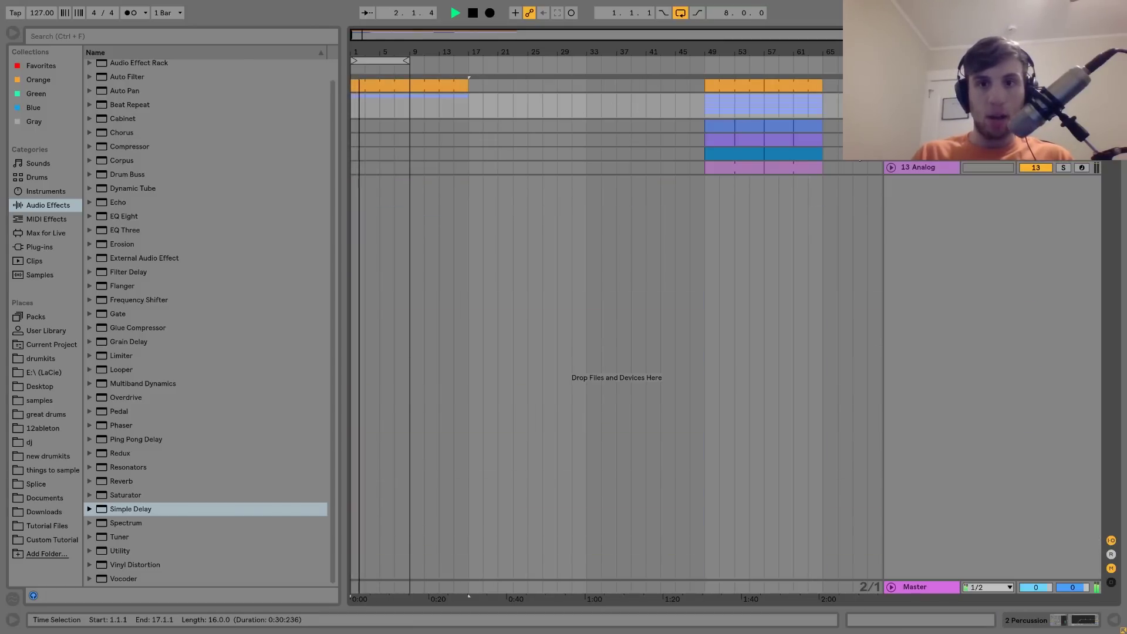
key(space)
Play the arrangement briefly from bar 49 and from bar 9 to compare the full loop with the sparse intro
click(737, 155)
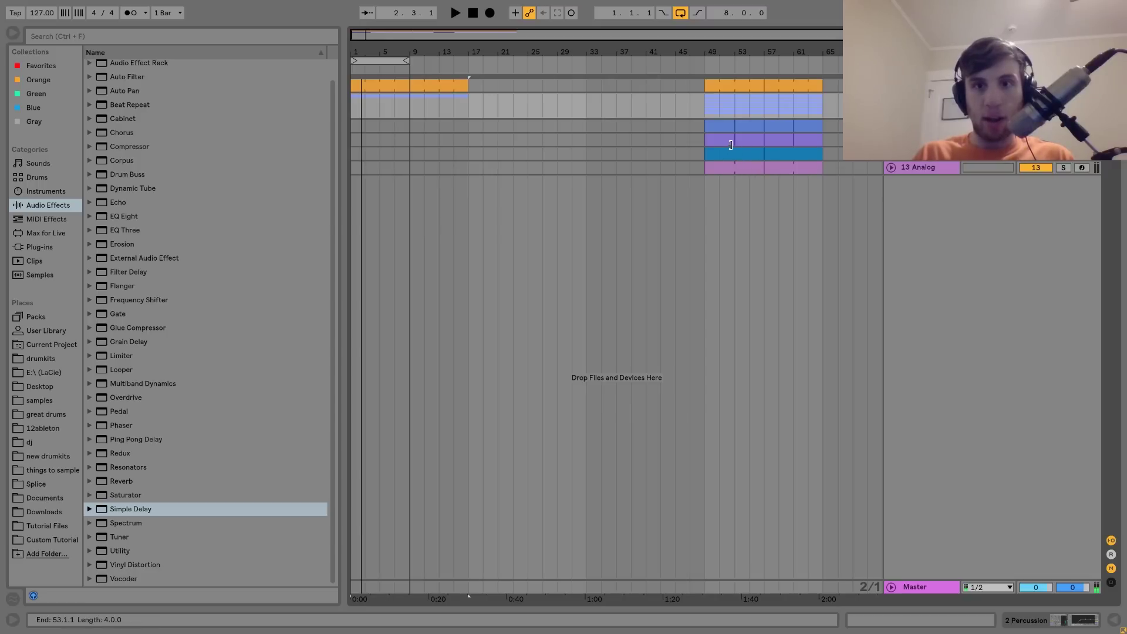
click(728, 141)
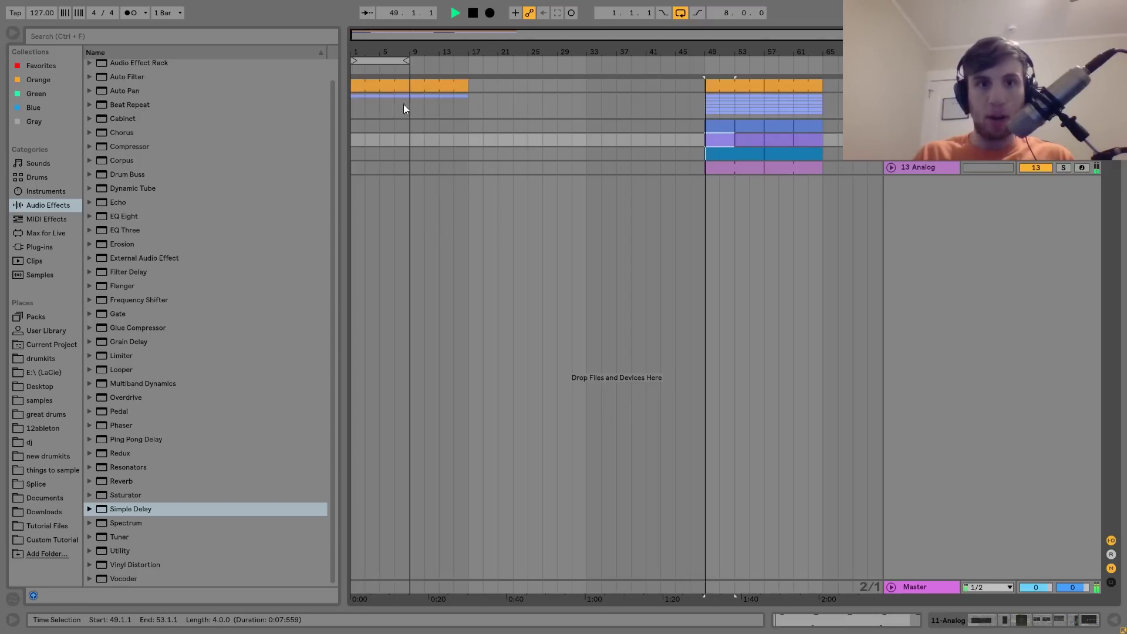
click(419, 86)
key(space)
key(space)
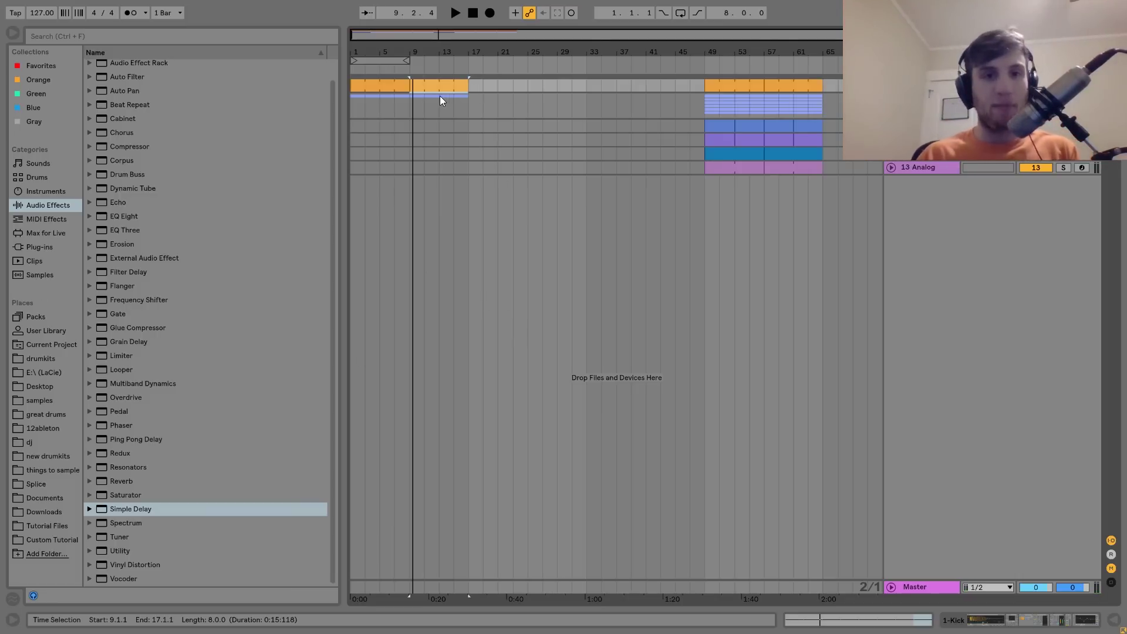
key(space)
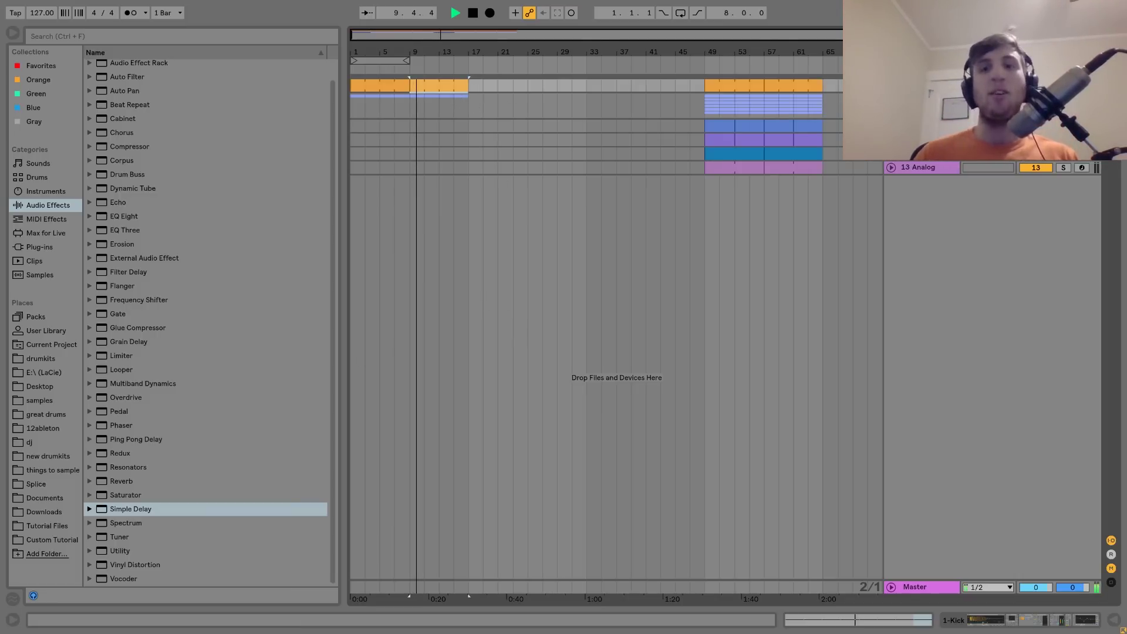
Copy an eight-bar Hihat 1 clip to bars 9 to 17, play from bar 9, and fold the percussion group
click(891, 99)
key(space)
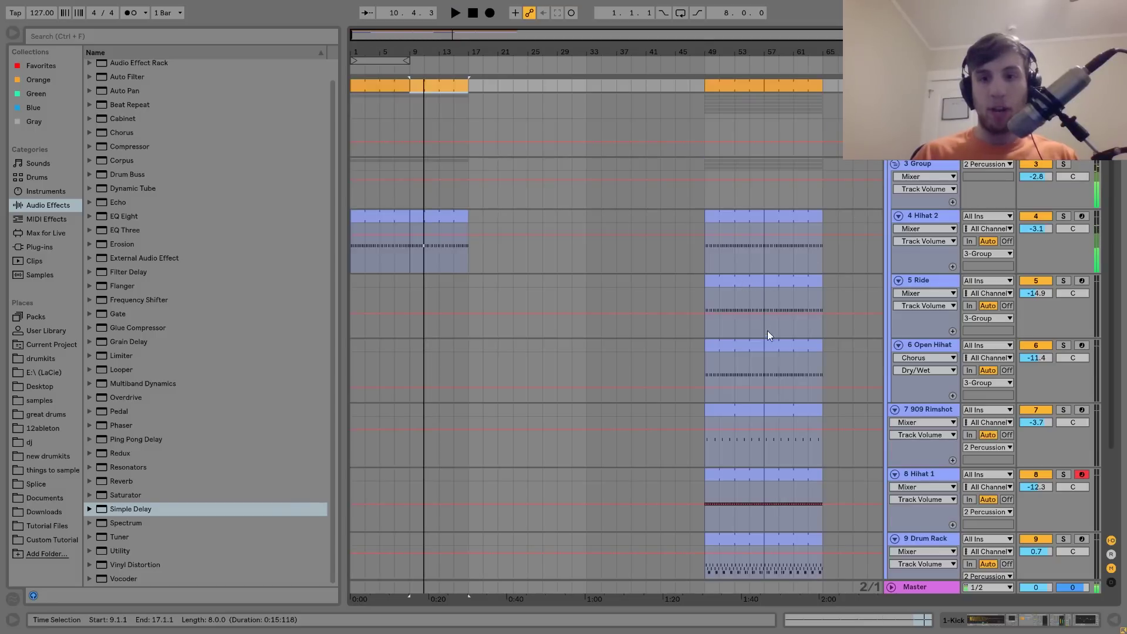
scroll(750, 346, down, 2)
drag(746, 396, 436, 412)
key(space)
scroll(752, 256, up, 2)
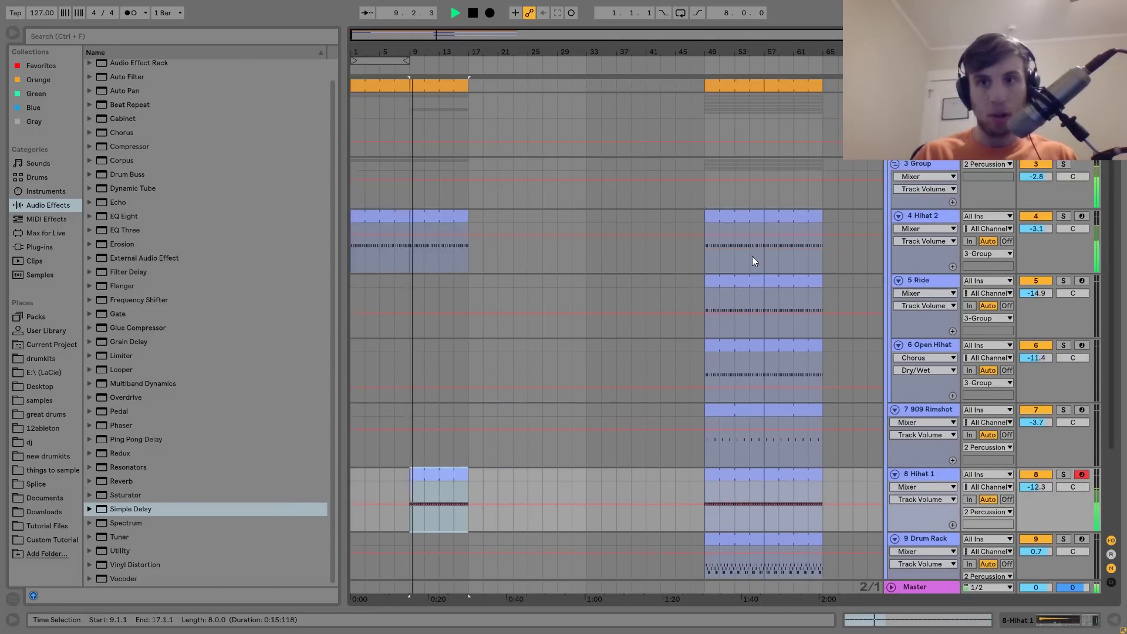
key(space)
click(890, 99)
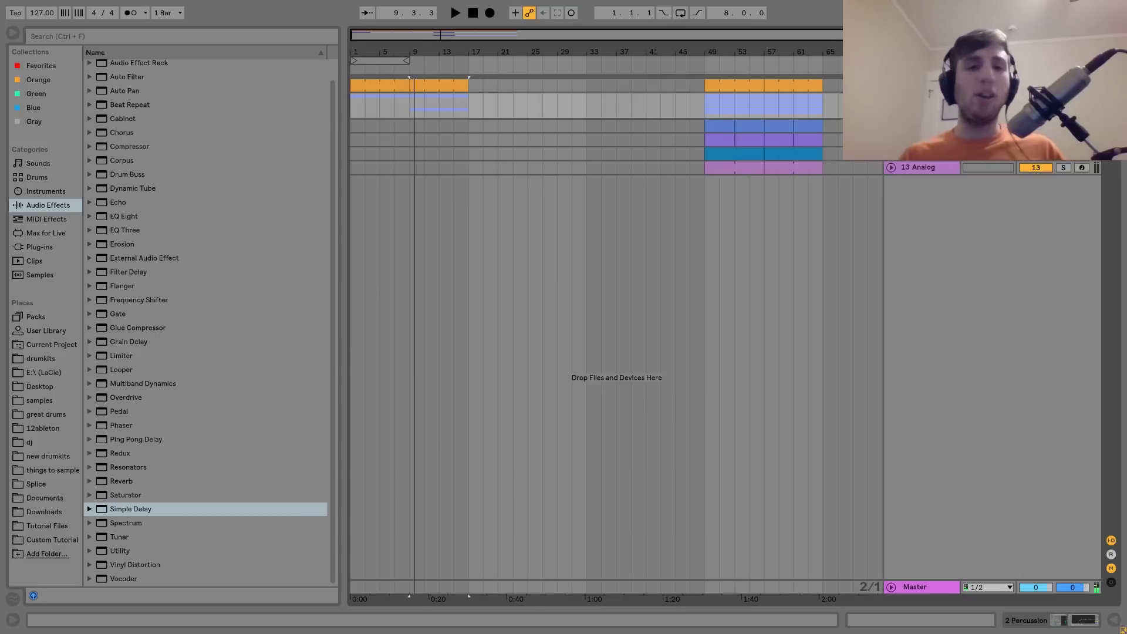
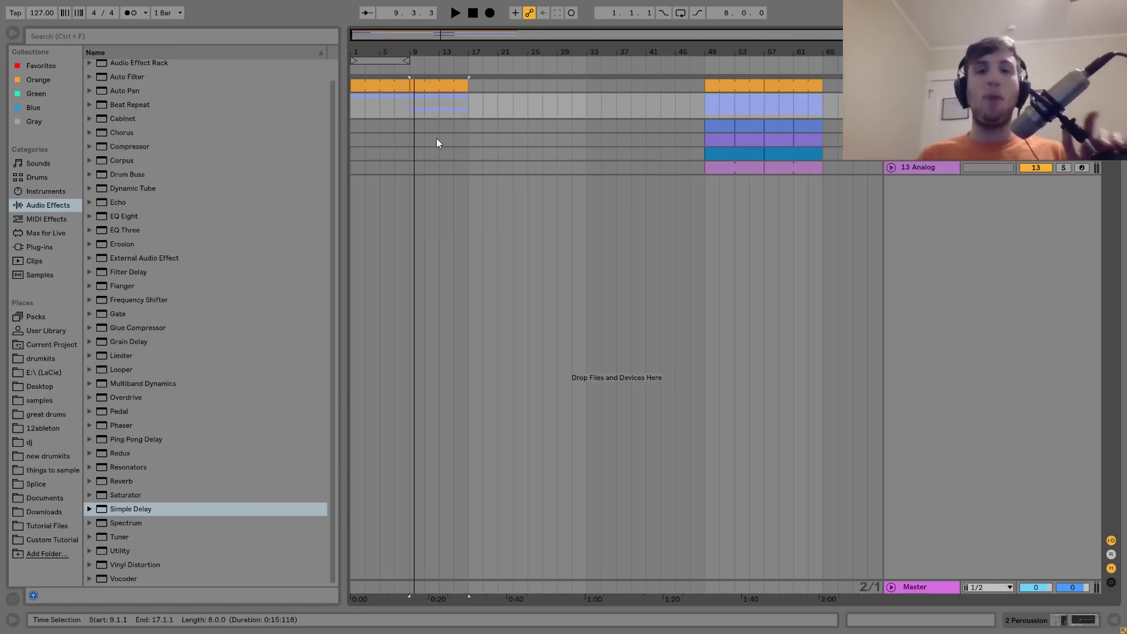
Try a copy of the four-bar 10 Analog clip at bar 1 during playback and undo the placement
click(358, 104)
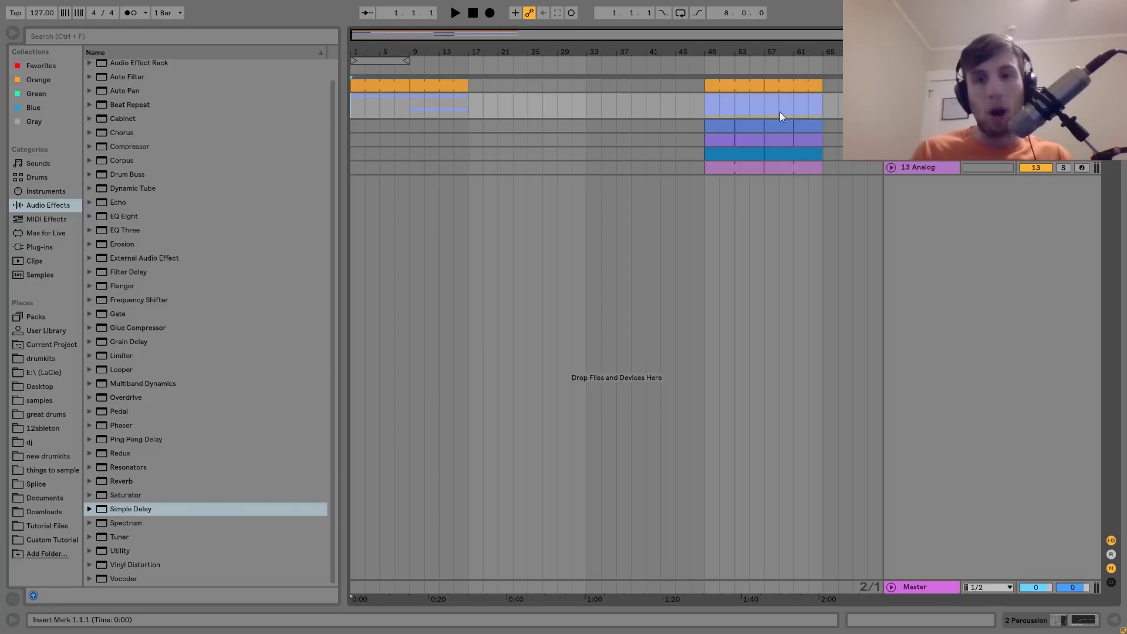
drag(720, 122, 368, 123)
key(space)
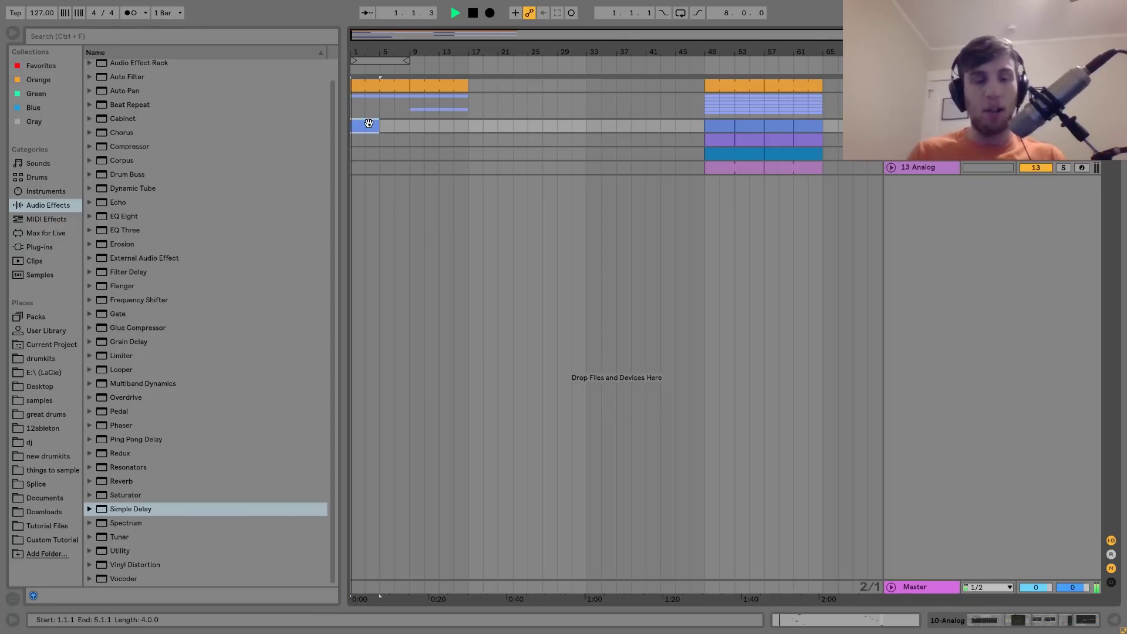
key(ctrl+z)
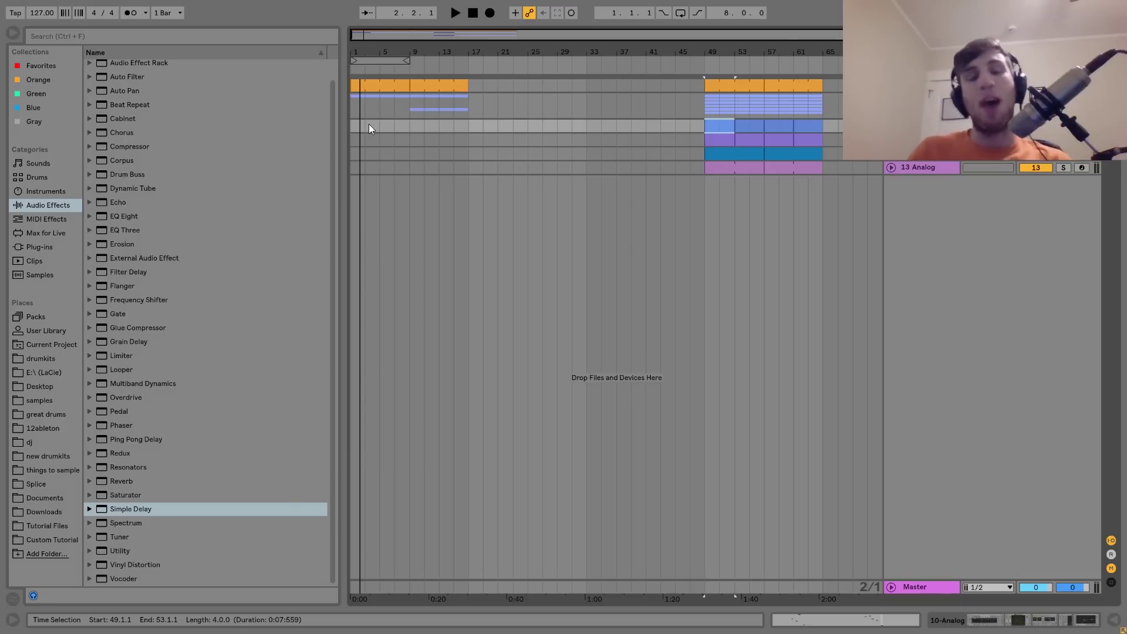
key(space)
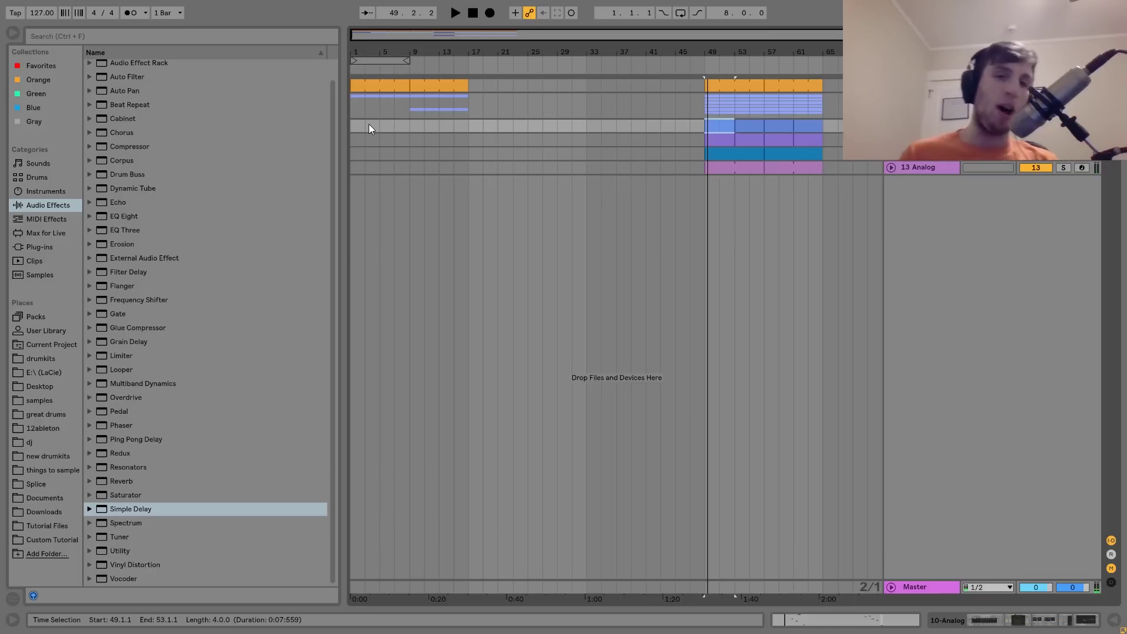
key(space)
Play the intro from the start and from bar 15 to hear how it leads into bar 17
click(352, 111)
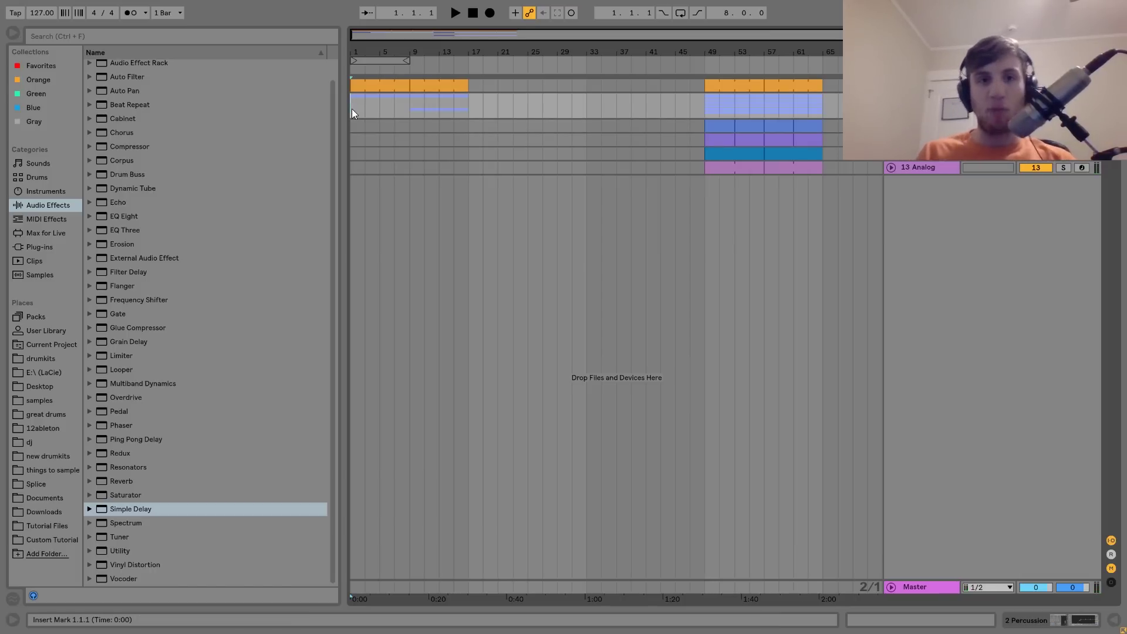
key(space)
click(451, 111)
key(space)
key(space)
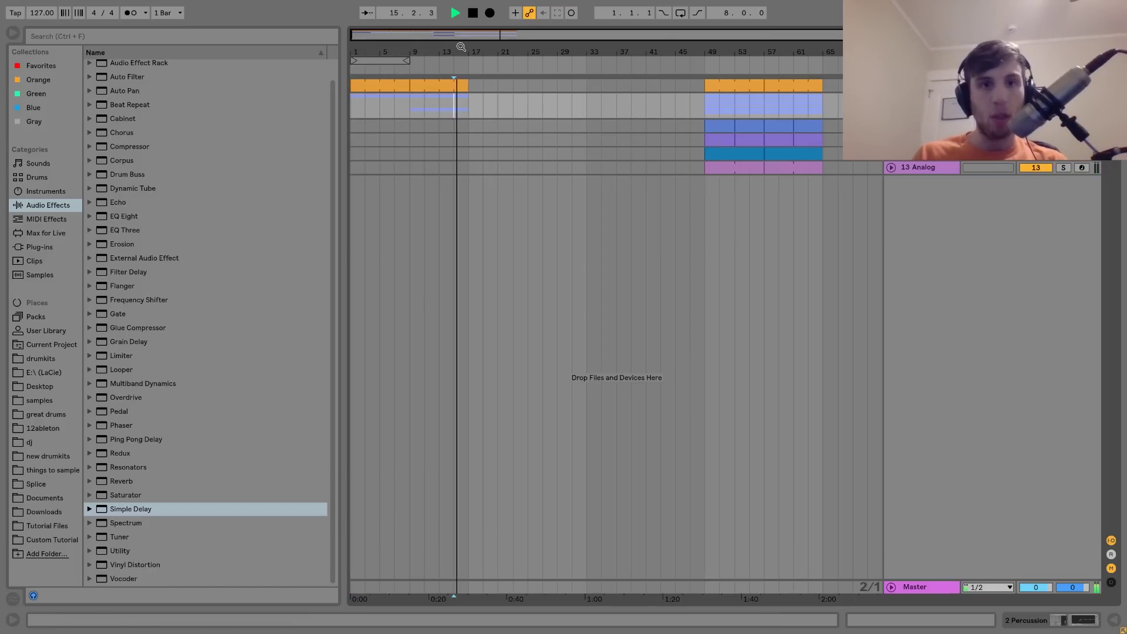
Cut the last two beats of bar 16 from the kick clip so it ends at 16.3
drag(460, 47, 461, 118)
drag(561, 86, 467, 48)
key(space)
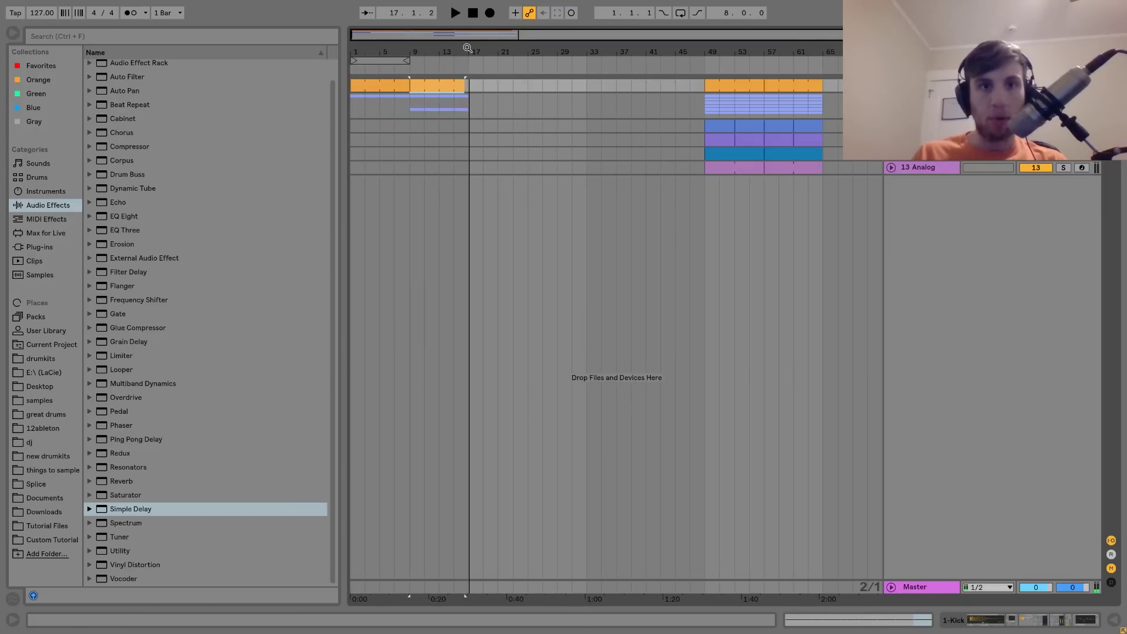
Copy the first eight-bar kick clip twice, at bars 17 and 25, to fill bars 17 to 33
click(379, 91)
key(ctrl+d)
key(ctrl+d)
key(ctrl+d)
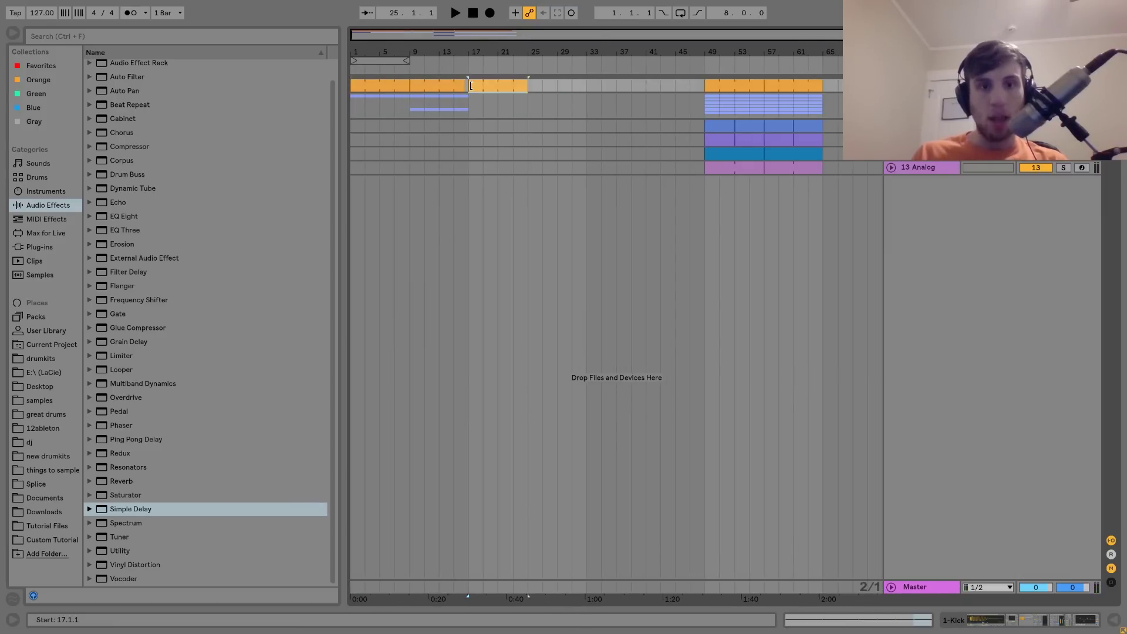
Copy the Hihat 2 and Open Hihat clips to bars 17 to 33, and duplicate the Hihat 1 clip up to bar 33
click(892, 99)
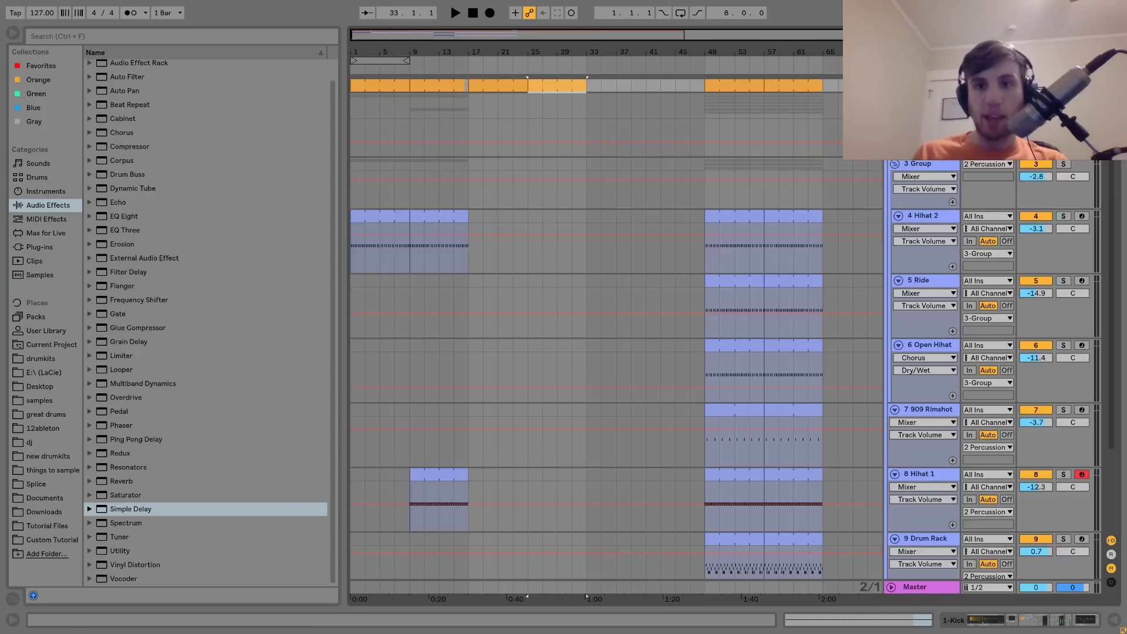
click(744, 219)
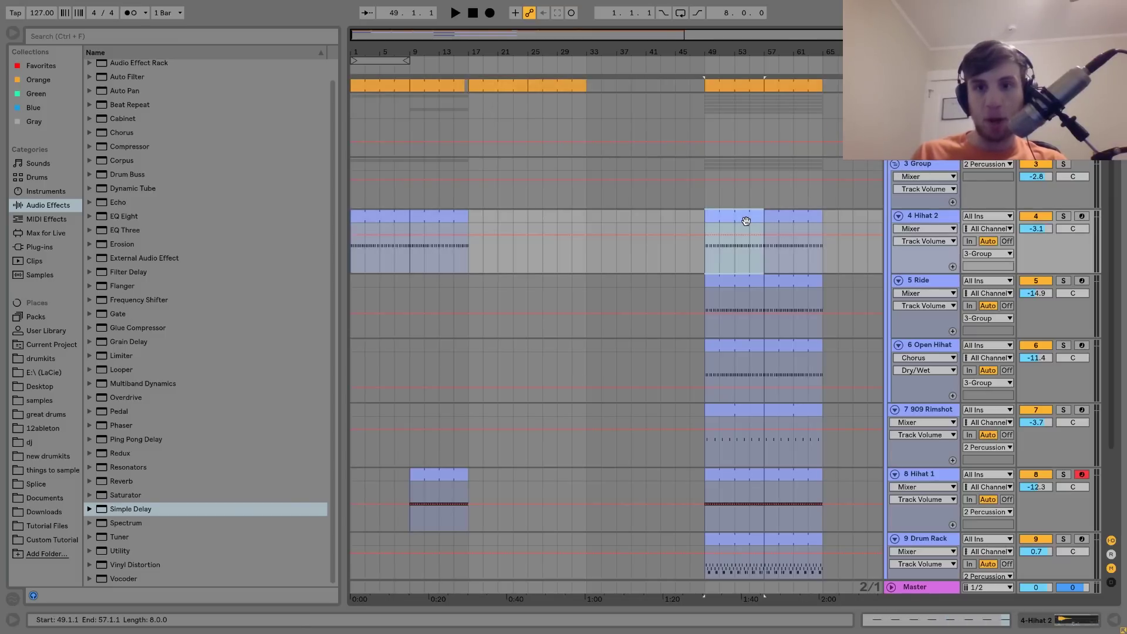
shift+click(748, 352)
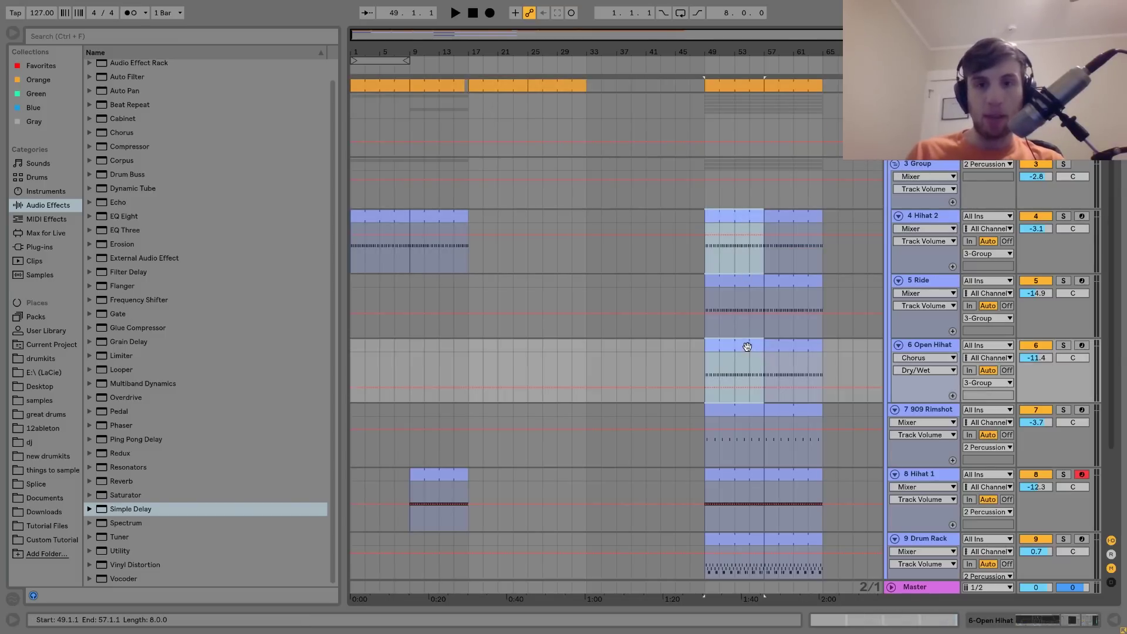
drag(747, 353, 510, 346)
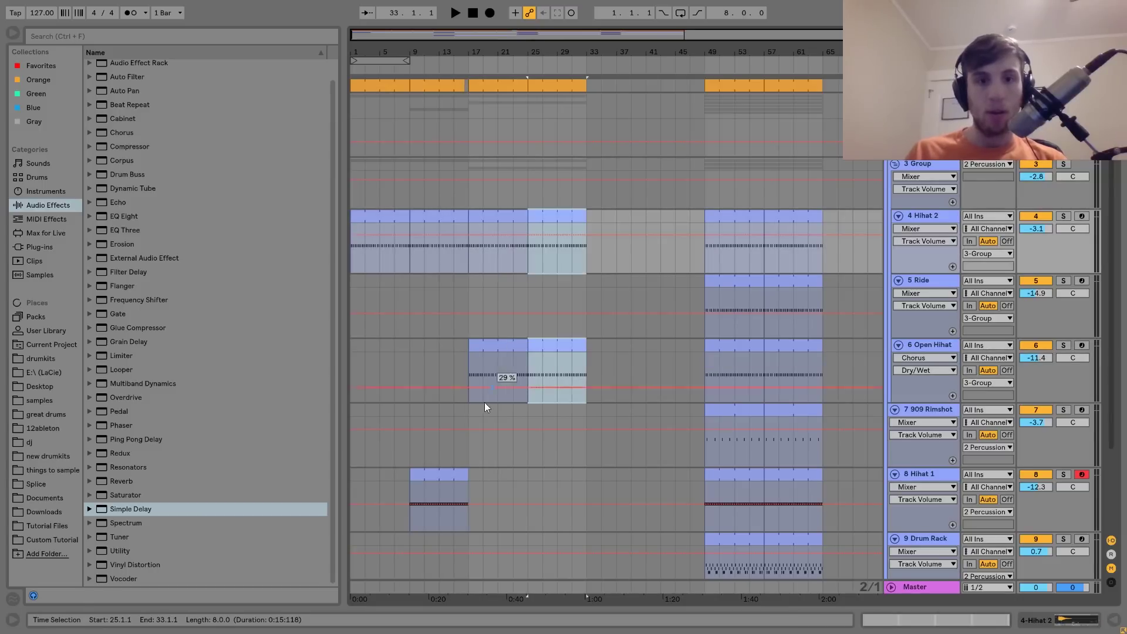
click(449, 471)
key(ctrl+d)
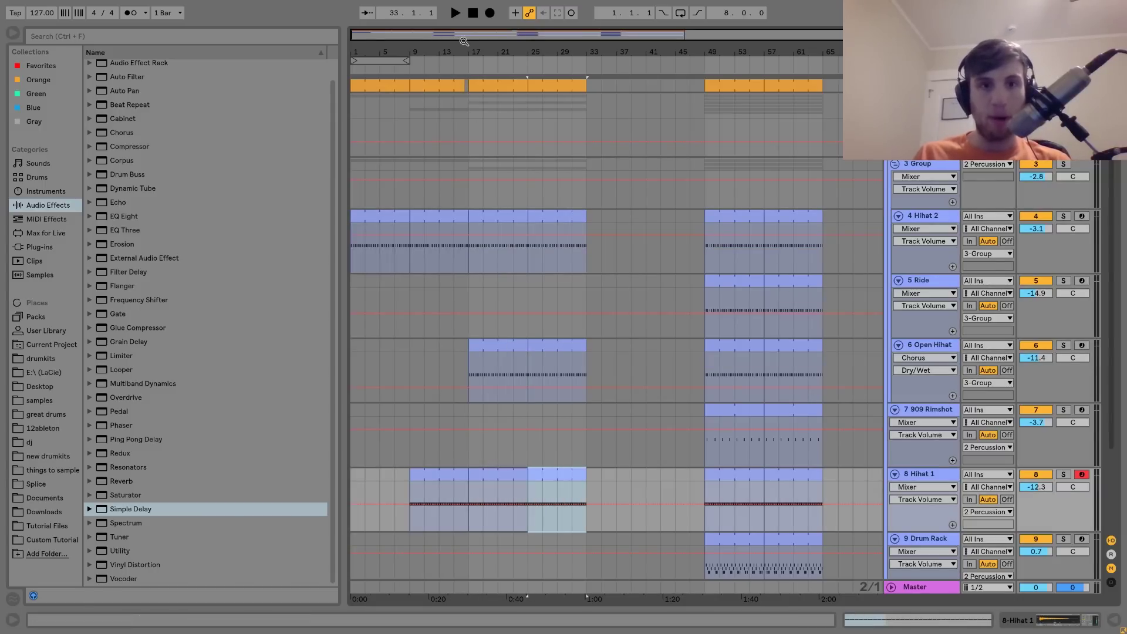
Fold the percussion group, remove the last beat of bar 16 from its clips, and play the transition from bar 16
drag(468, 52, 1098, 201)
click(891, 98)
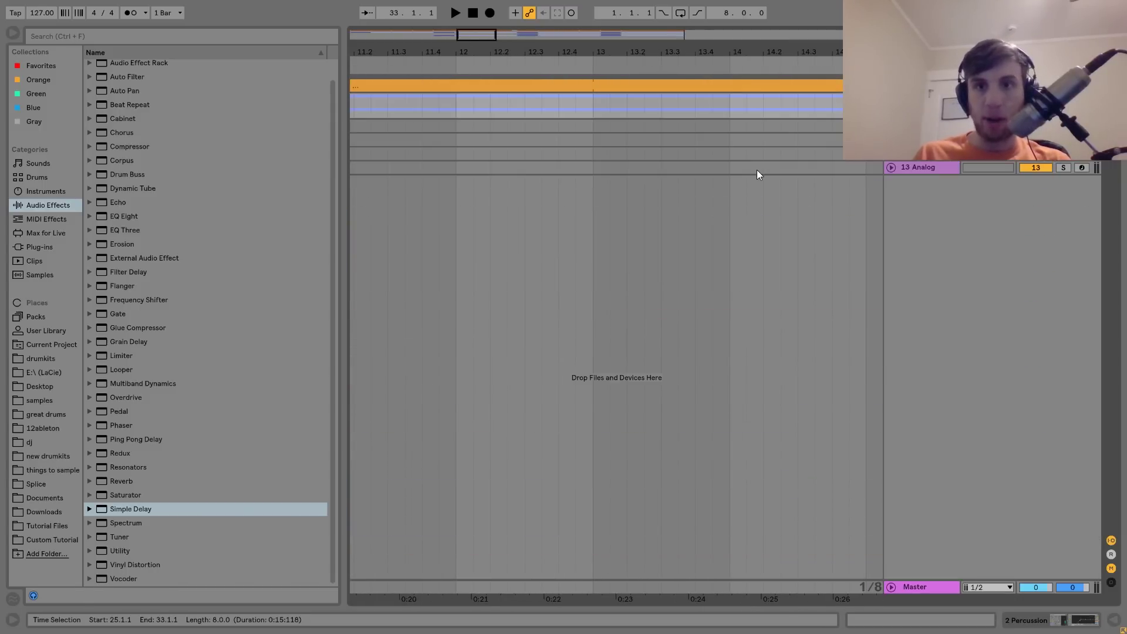
scroll(756, 168, right, 5)
drag(739, 108, 766, 107)
click(639, 109)
key(space)
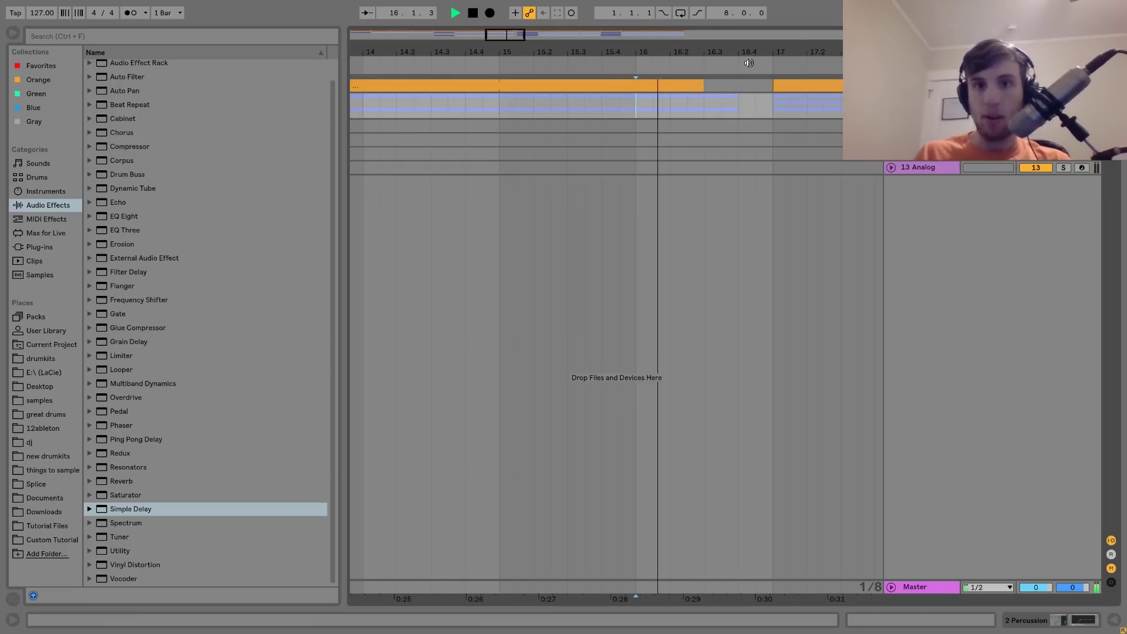
key(minus)
drag(550, 52, 550, 8)
key(space)
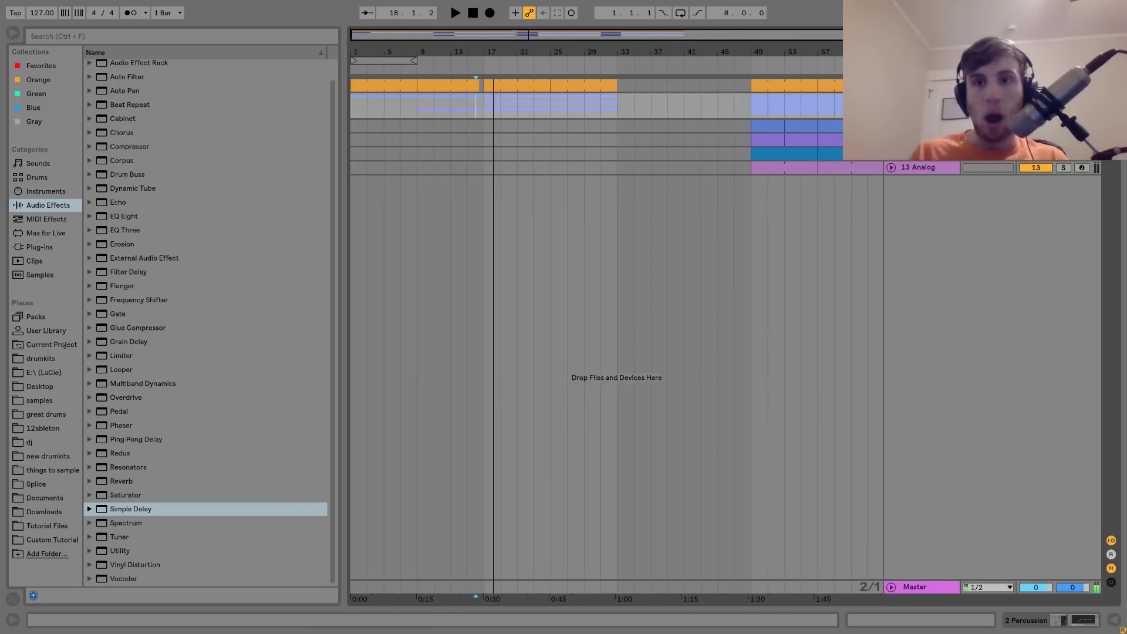
Copy the 909 Rimshot clip from bar 49 to fill bars 17 to 33, and raise the track's volume to 1.4 dB during playback
click(891, 99)
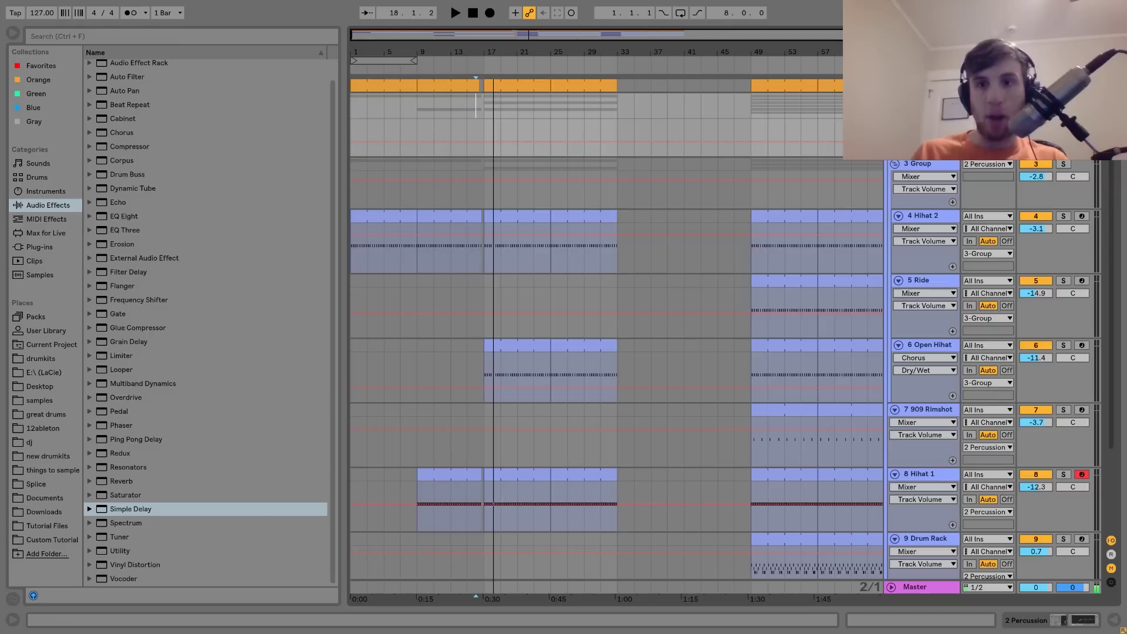
click(893, 163)
click(787, 176)
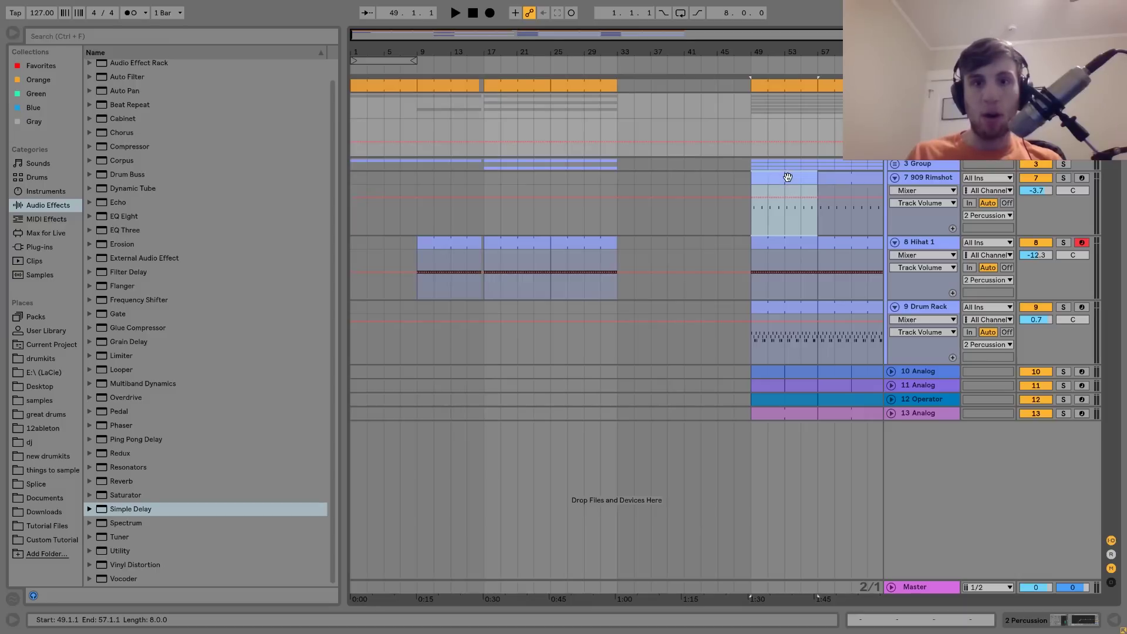
drag(787, 177, 521, 191)
key(space)
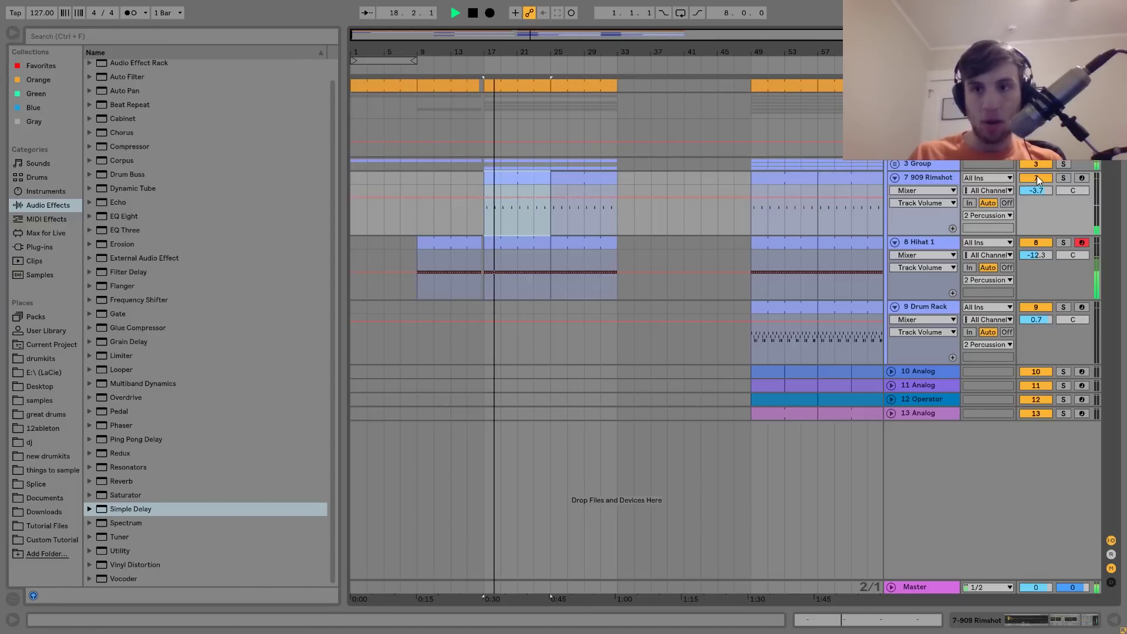
mouse_move(1033, 191)
mouse_down()
mouse_move(1033, 177)
mouse_move(1033, 193)
mouse_up()
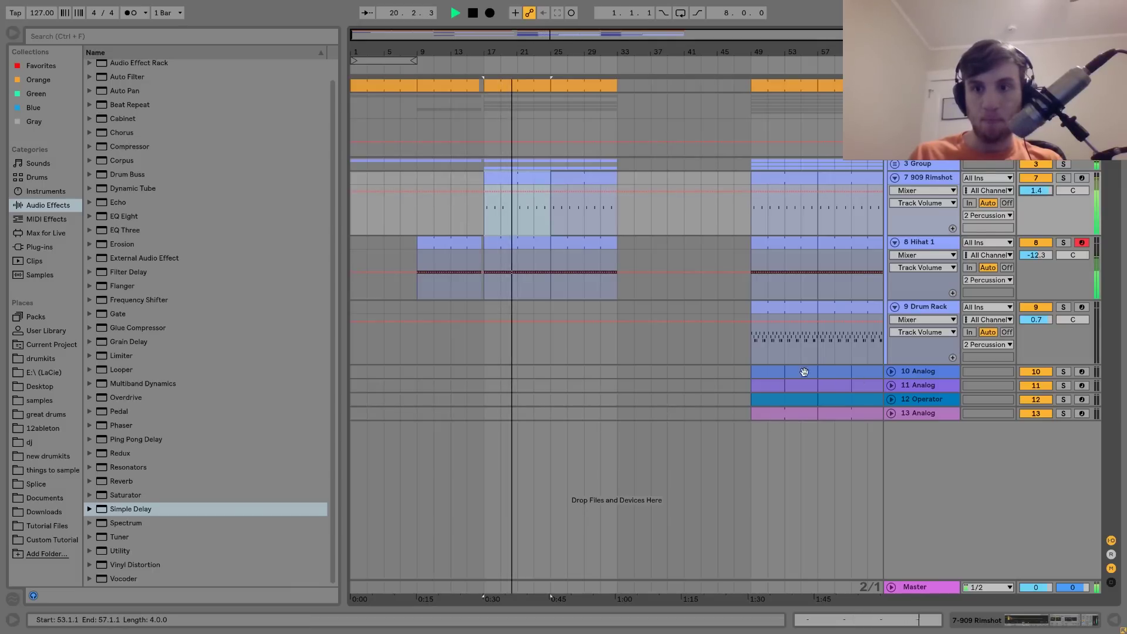
Copy the 13 Analog clip from bar 49 to fill bars 17 to 33, and play it briefly from bar 17
click(766, 375)
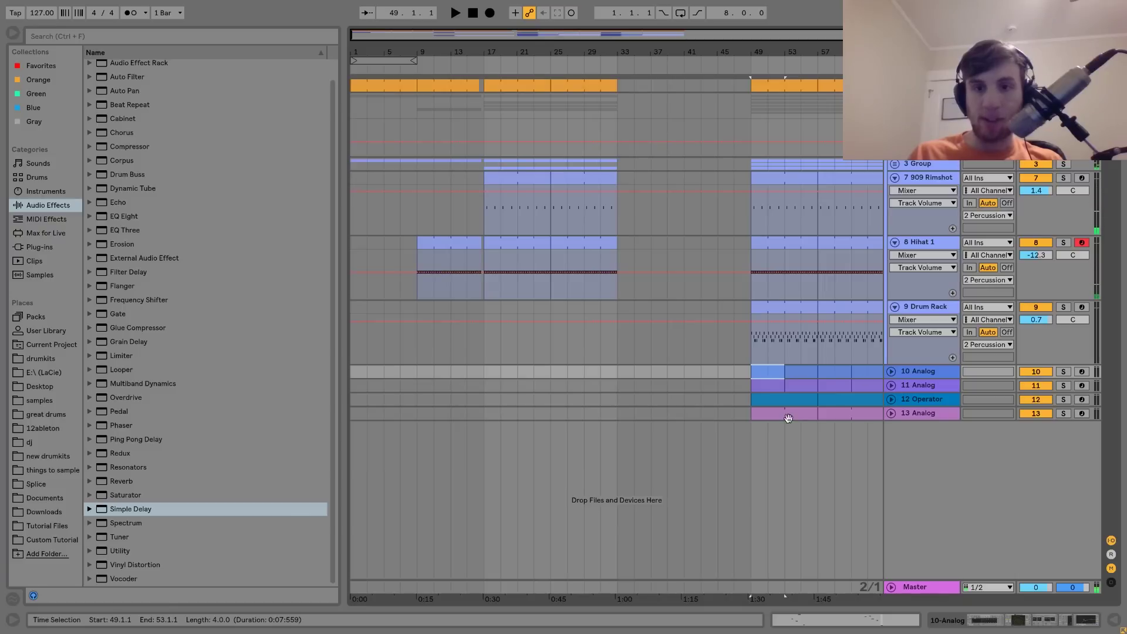
drag(774, 411, 506, 406)
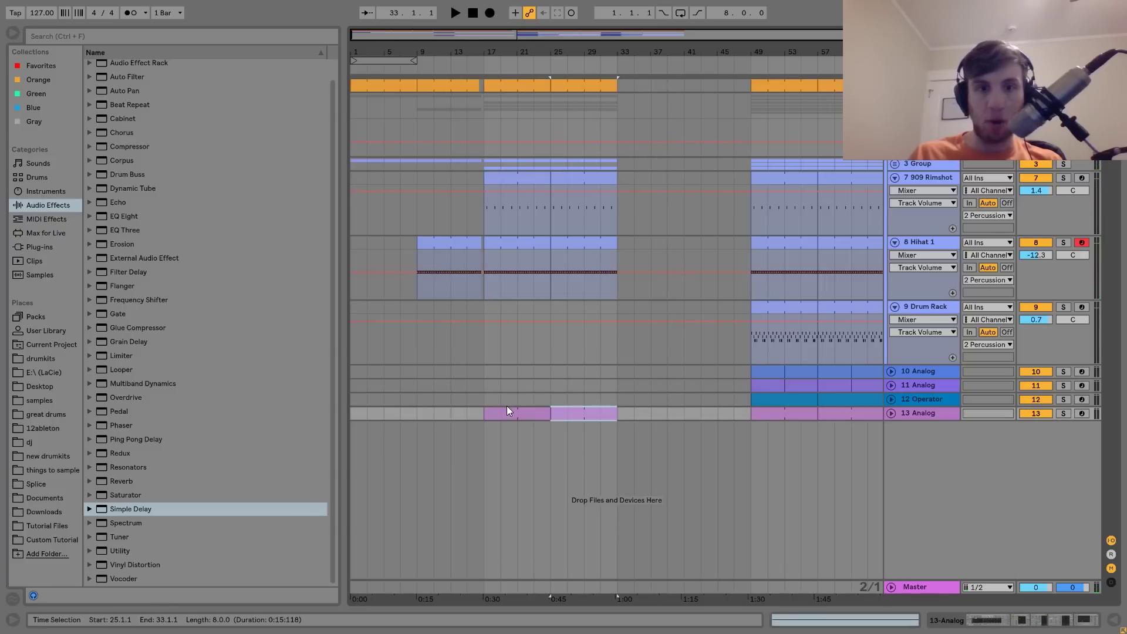
key(space)
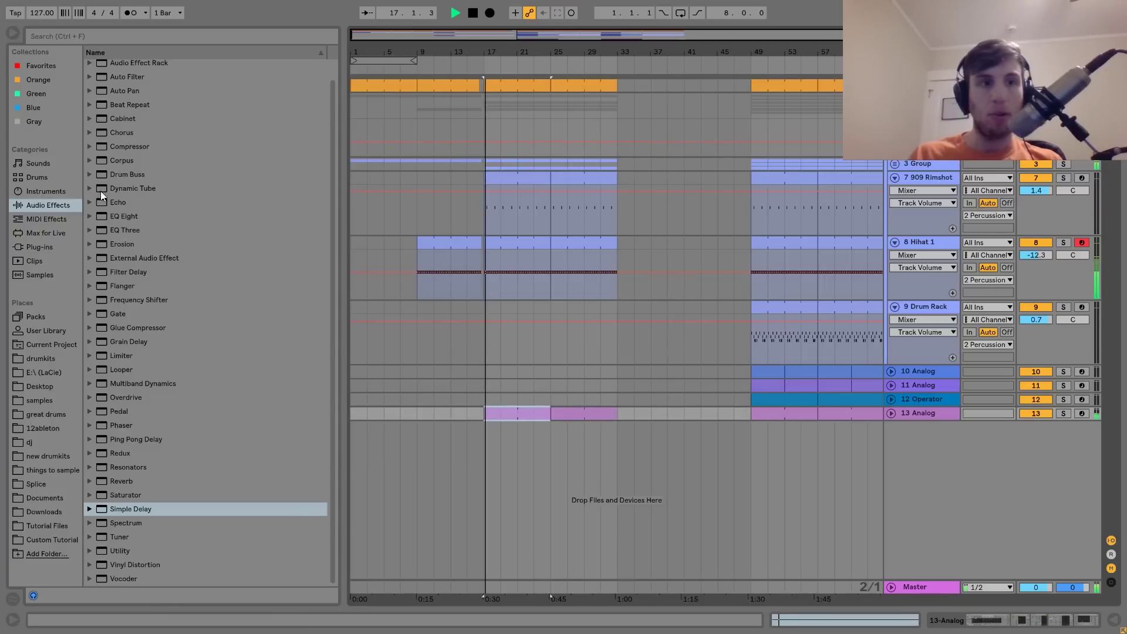
key(space)
Add an Auto Filter to the 13 Analog track and show its frequency automation in the arrangement
double_click(123, 77)
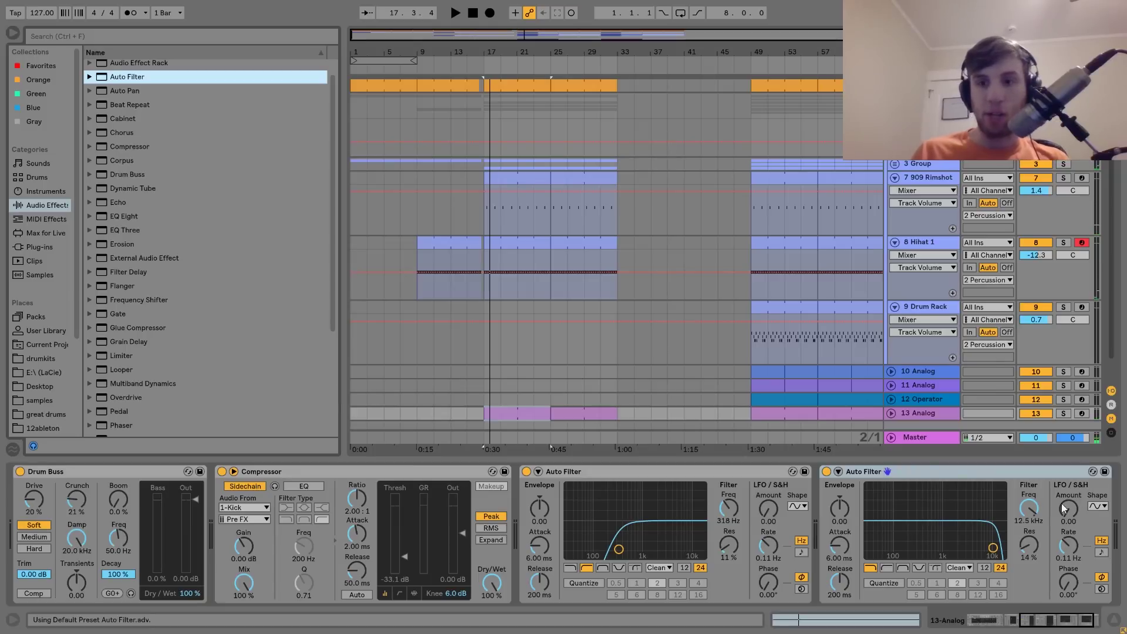
right_click(1021, 515)
click(957, 516)
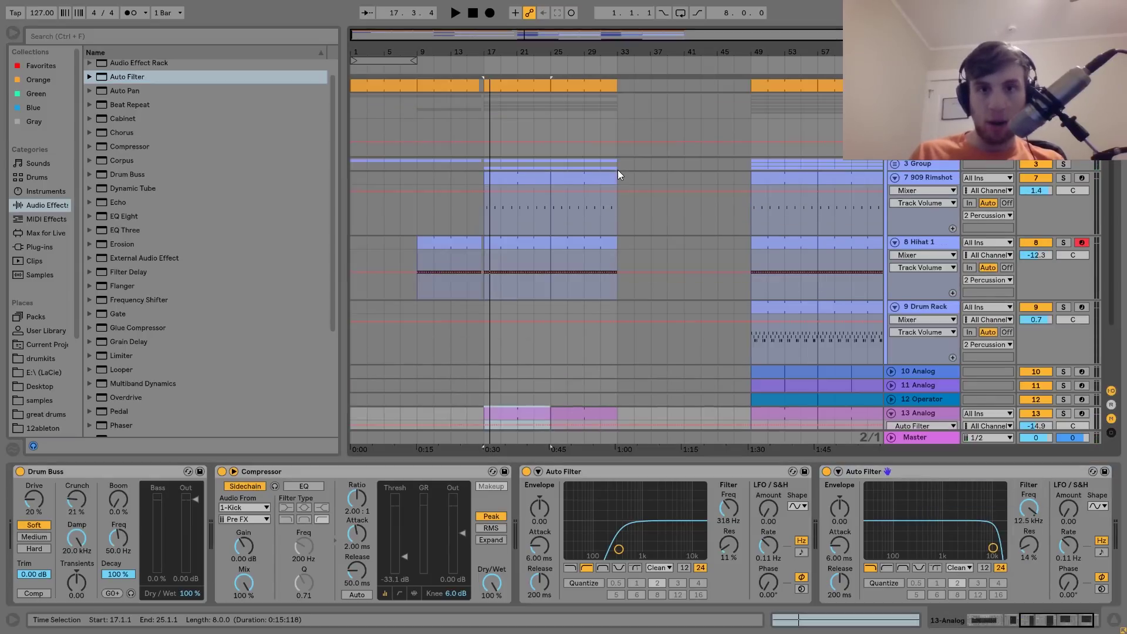
click(1111, 620)
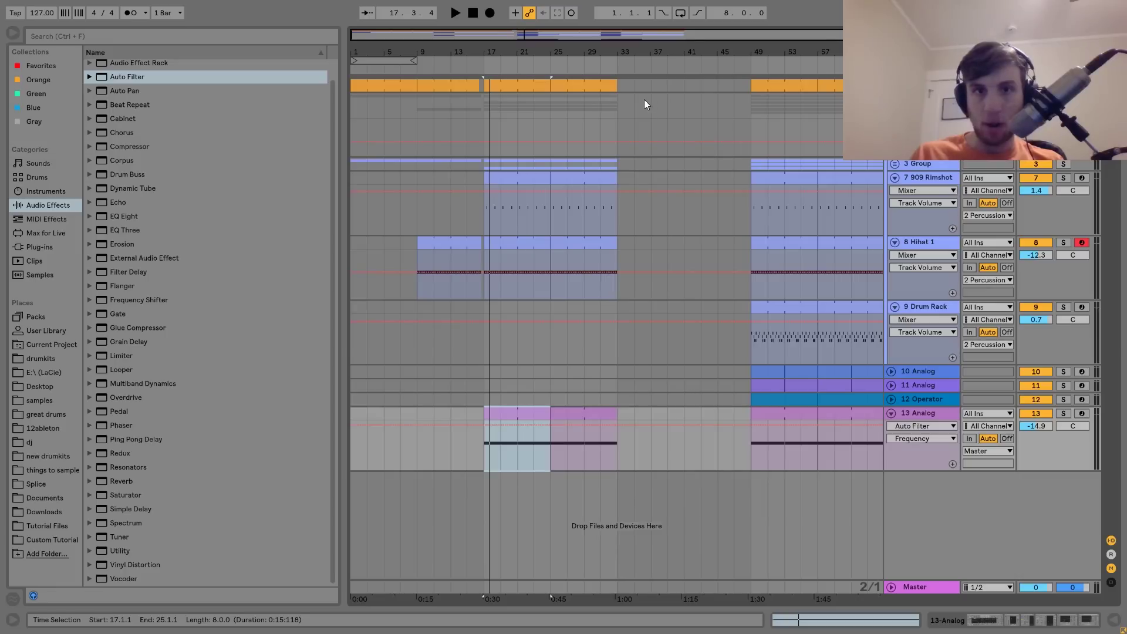
Duplicate bars 17 to 33 of all tracks into bars 33 to 49, and move the full section to bar 65
shift+click(613, 417)
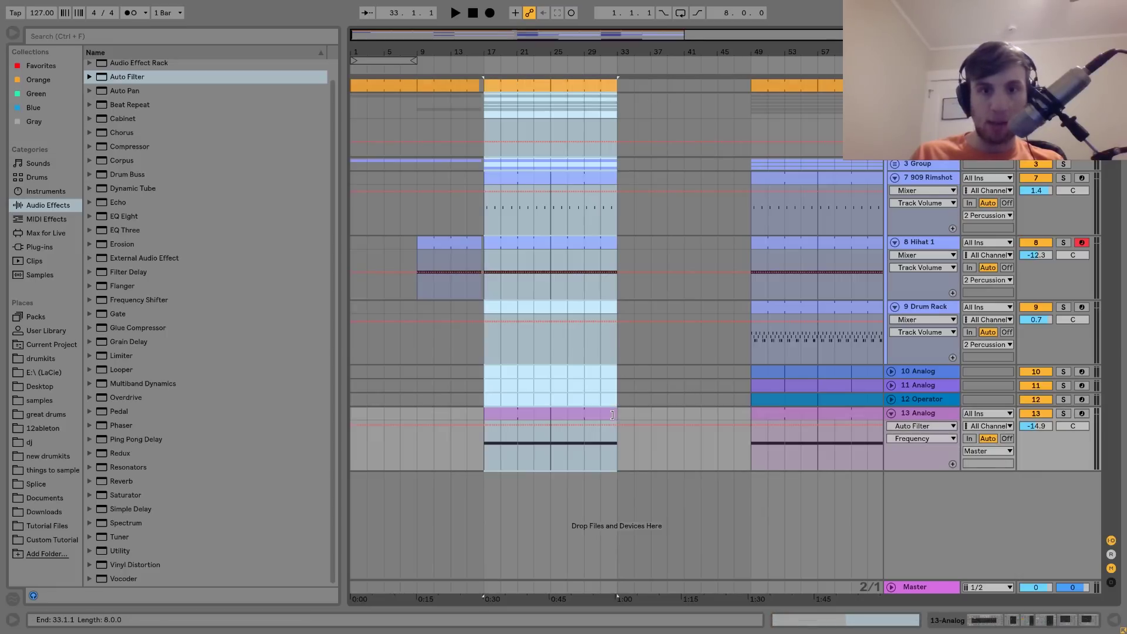
key(ctrl+d)
click(689, 104)
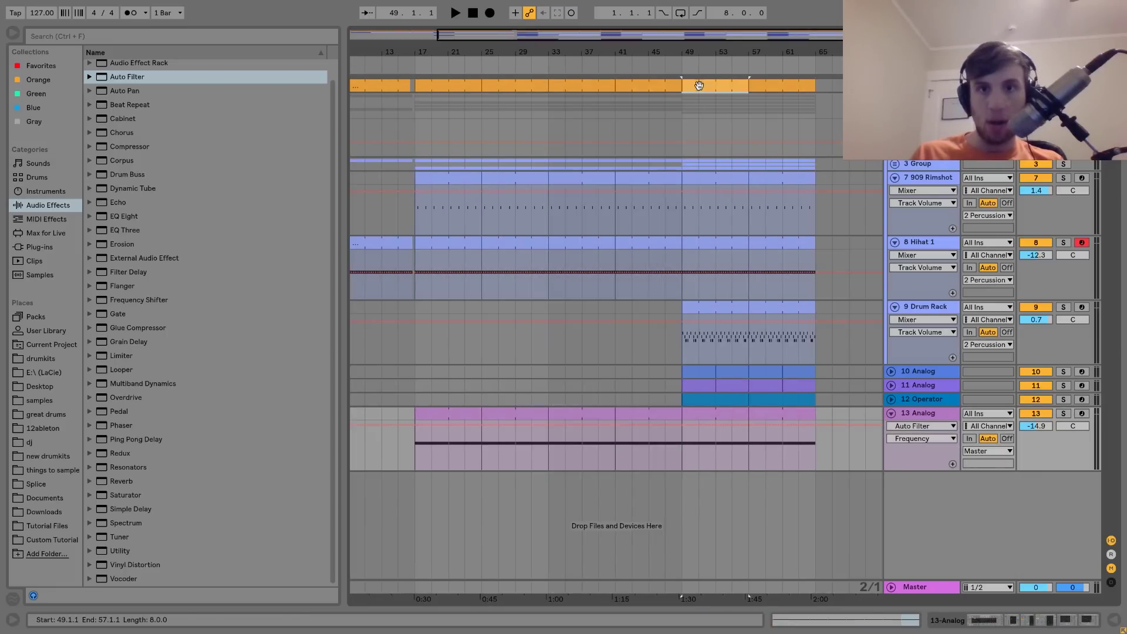
shift+click(841, 413)
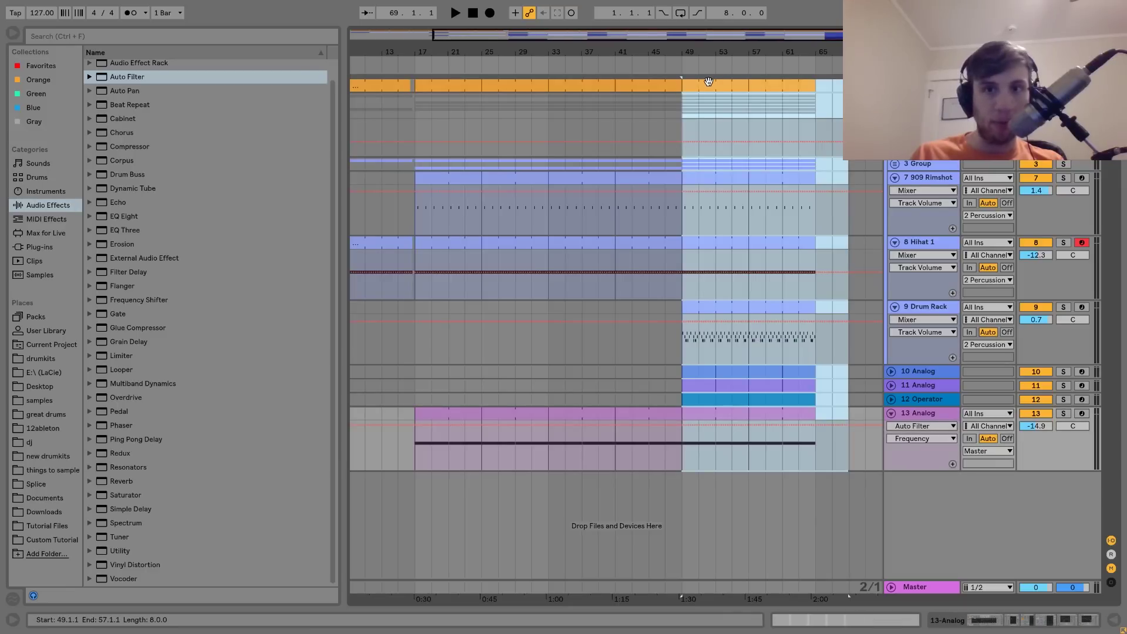
key(Delete)
Draw a filter frequency automation ramp on 13 Analog, rising from a low value at bar 17 to fully open at bar 25
click(437, 82)
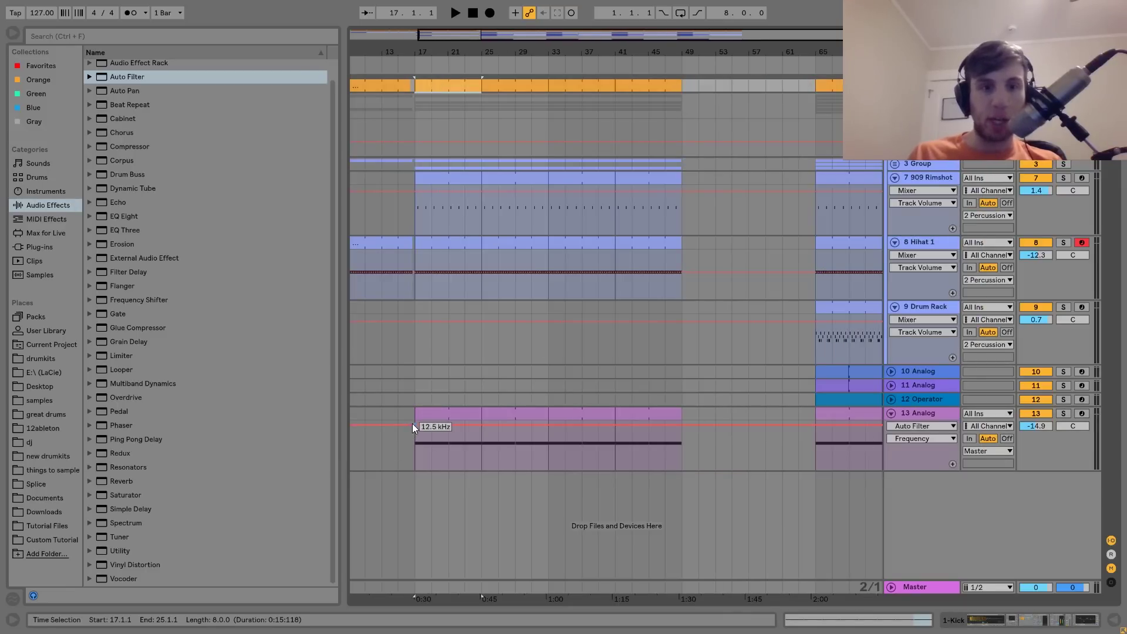
drag(412, 424, 413, 464)
click(414, 447)
key(space)
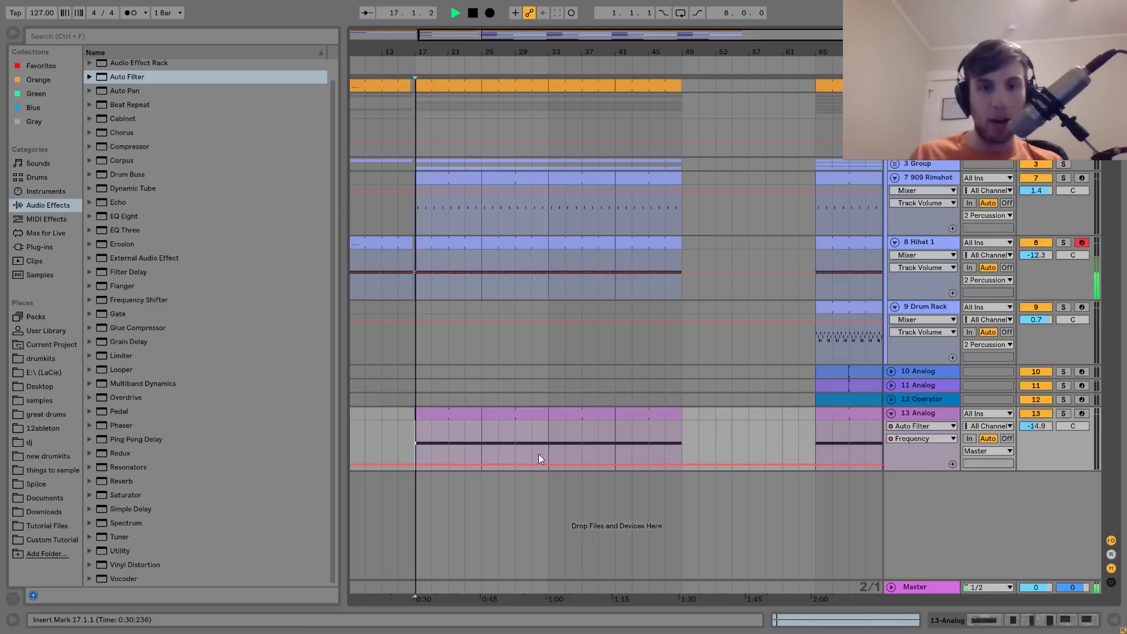
drag(543, 464, 482, 422)
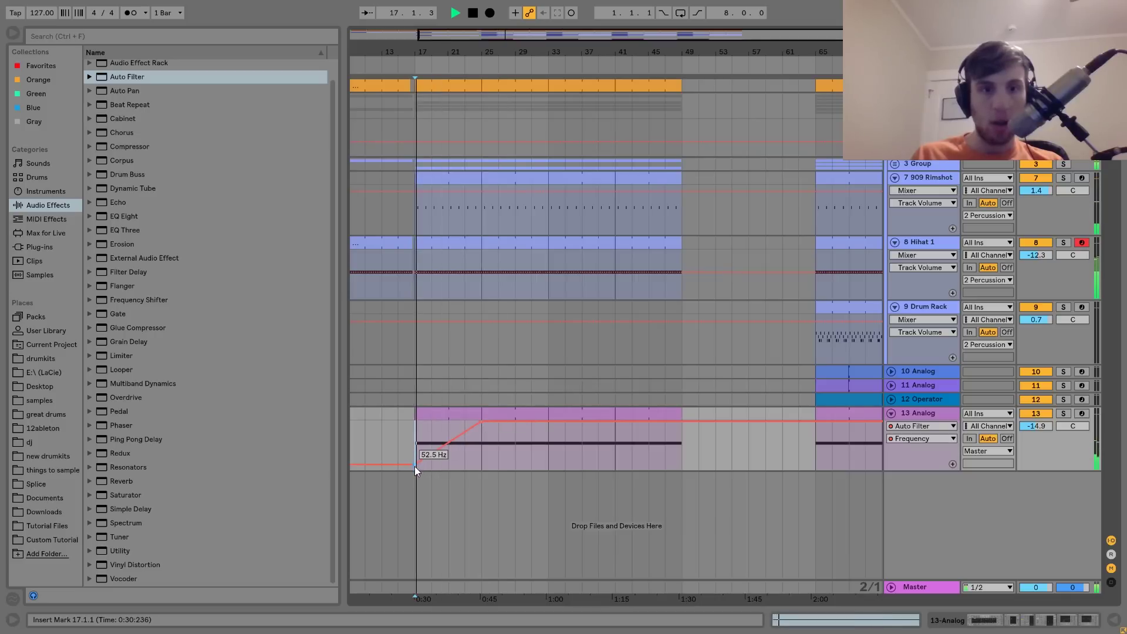
Raise the filter ramp's starting point at bar 17 slightly and extend its end to about bar 31 at 19.9 kHz
mouse_move(415, 466)
mouse_down()
mouse_move(414, 453)
mouse_move(418, 463)
mouse_up()
key(space)
key(space)
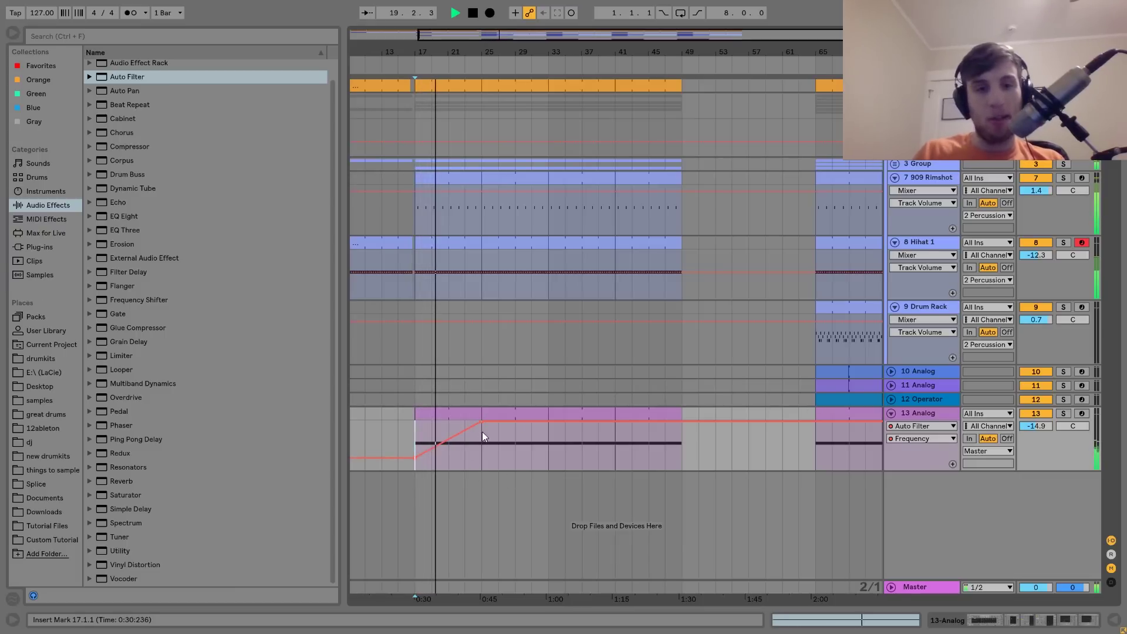
drag(481, 422, 532, 423)
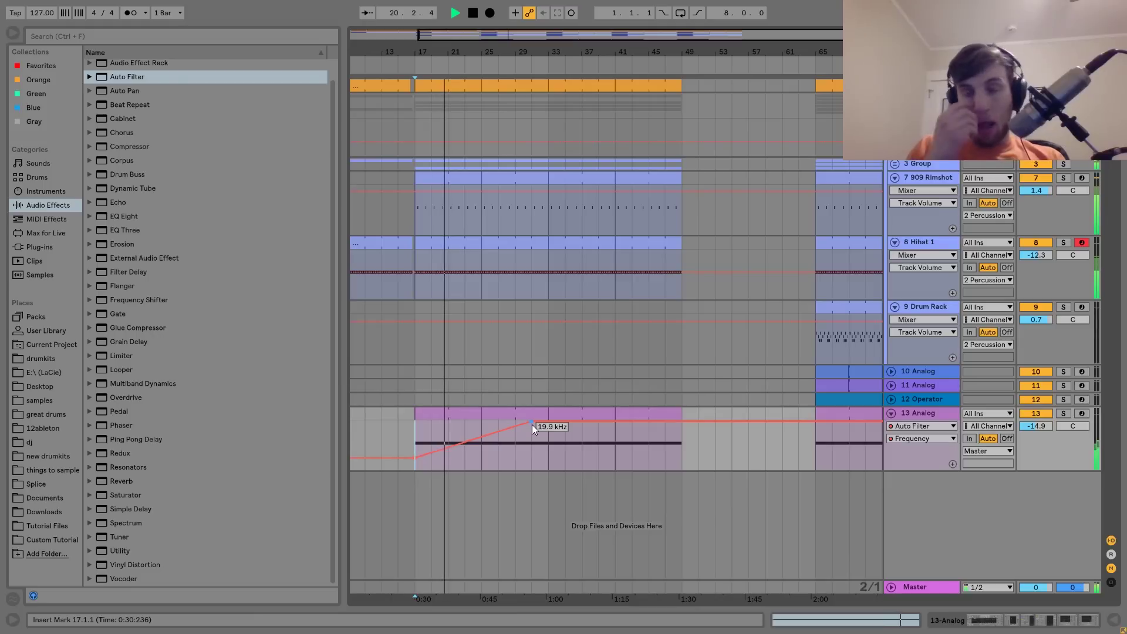
Copy the Ride clip from bar 65 to fill bars 25 to 49, and fold the Ride track
click(894, 163)
scroll(823, 227, right, 5)
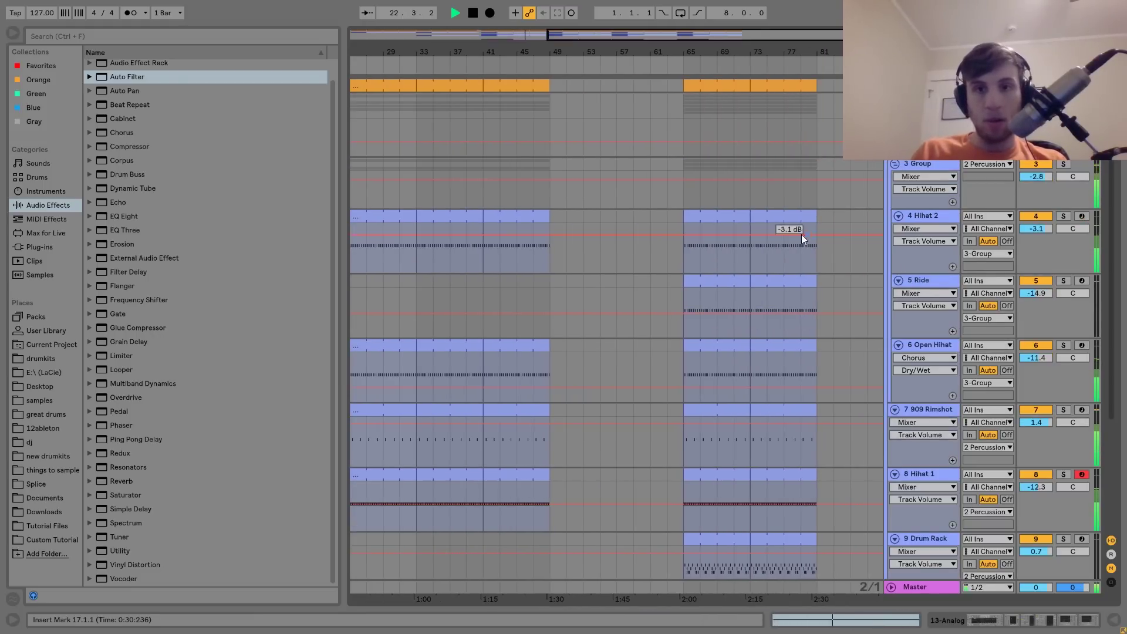
click(733, 278)
scroll(749, 281, left, 5)
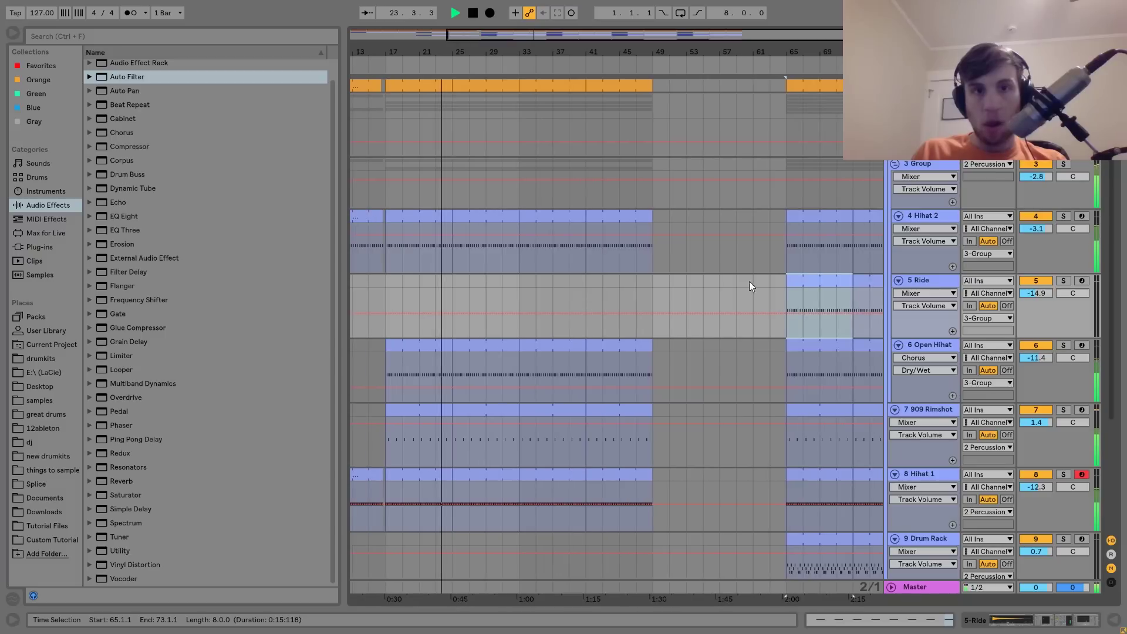
drag(828, 280, 494, 297)
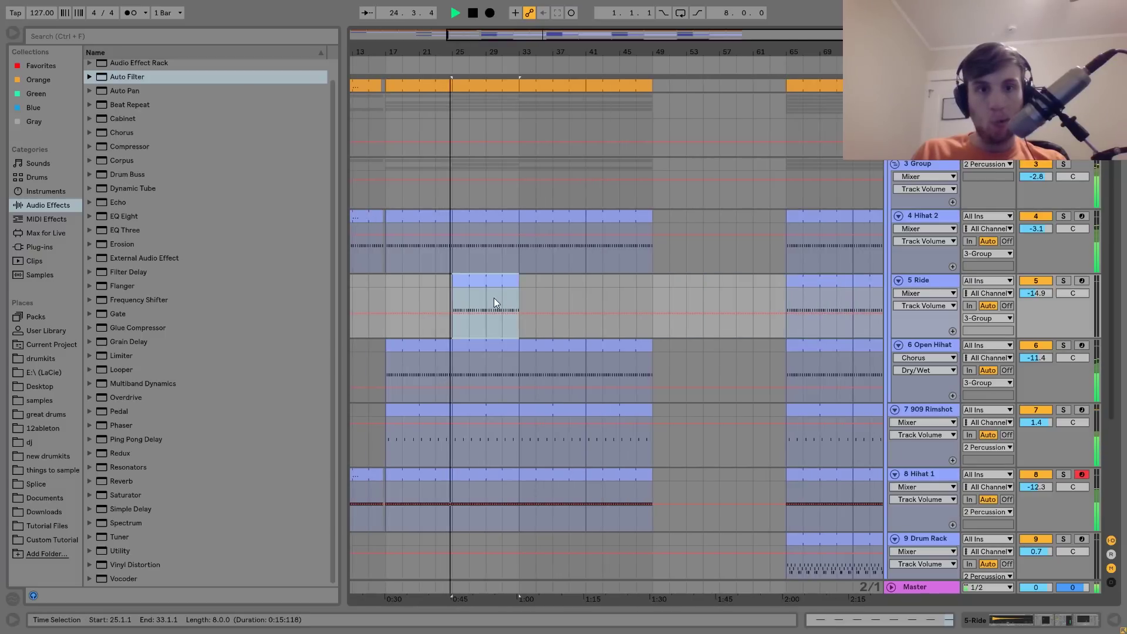
key(ctrl+d)
key(ctrl+d)
click(552, 280)
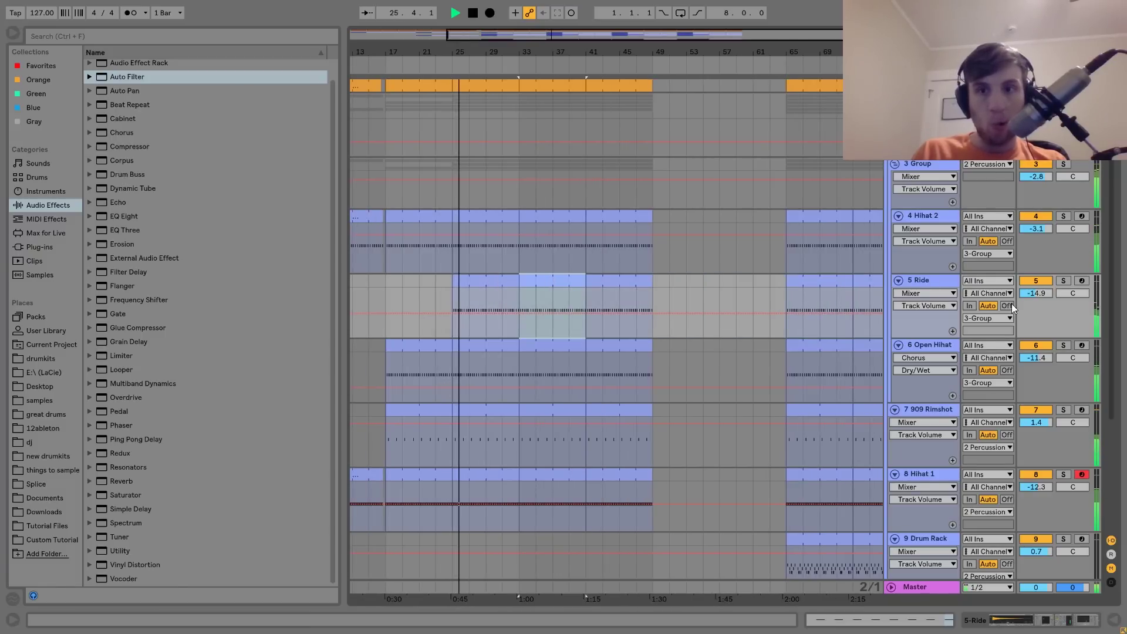
click(898, 280)
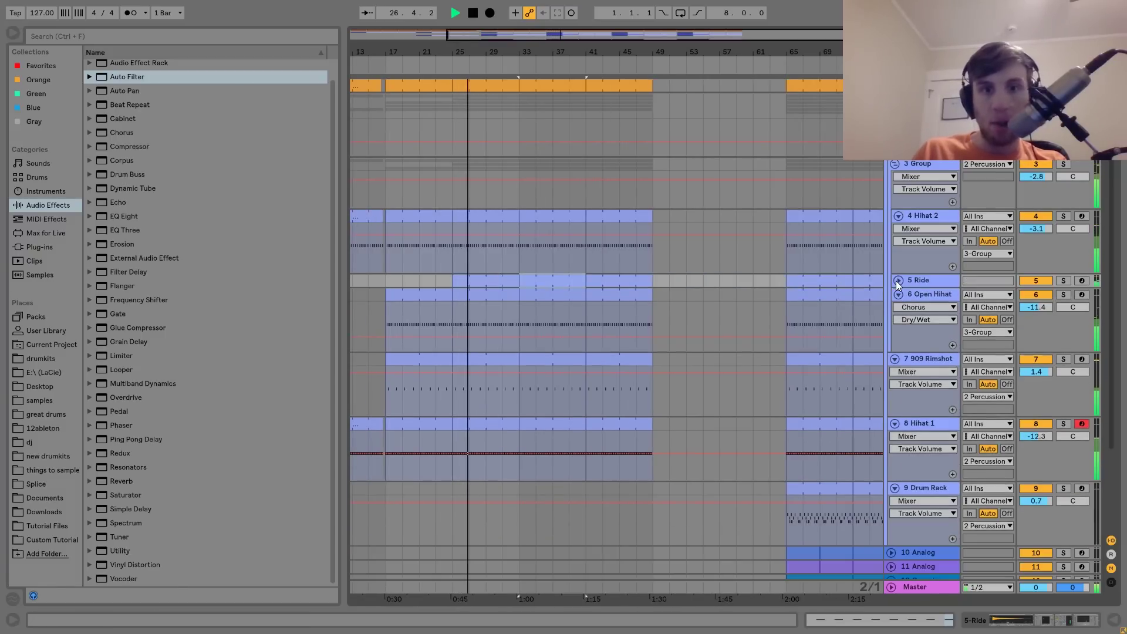
Copy the Drum Rack clips from bar 65 to fill bars 33 to 49
scroll(895, 280, down, 3)
click(822, 413)
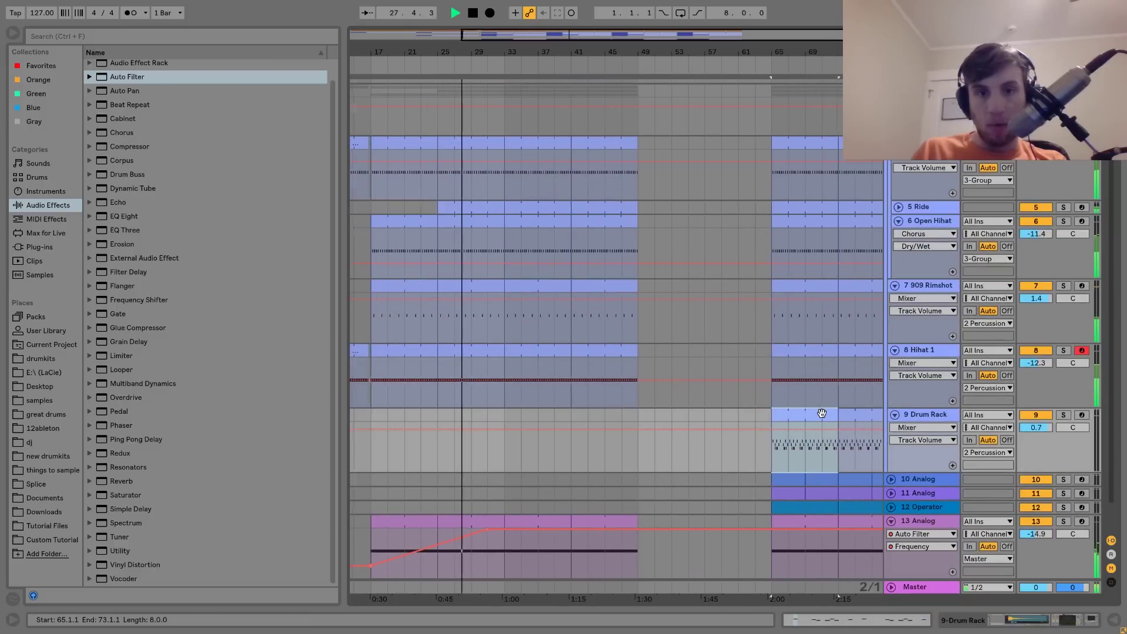
drag(821, 414, 548, 419)
Copy the 11 Analog clips from bar 65 to fill bars 33 to 49
click(719, 493)
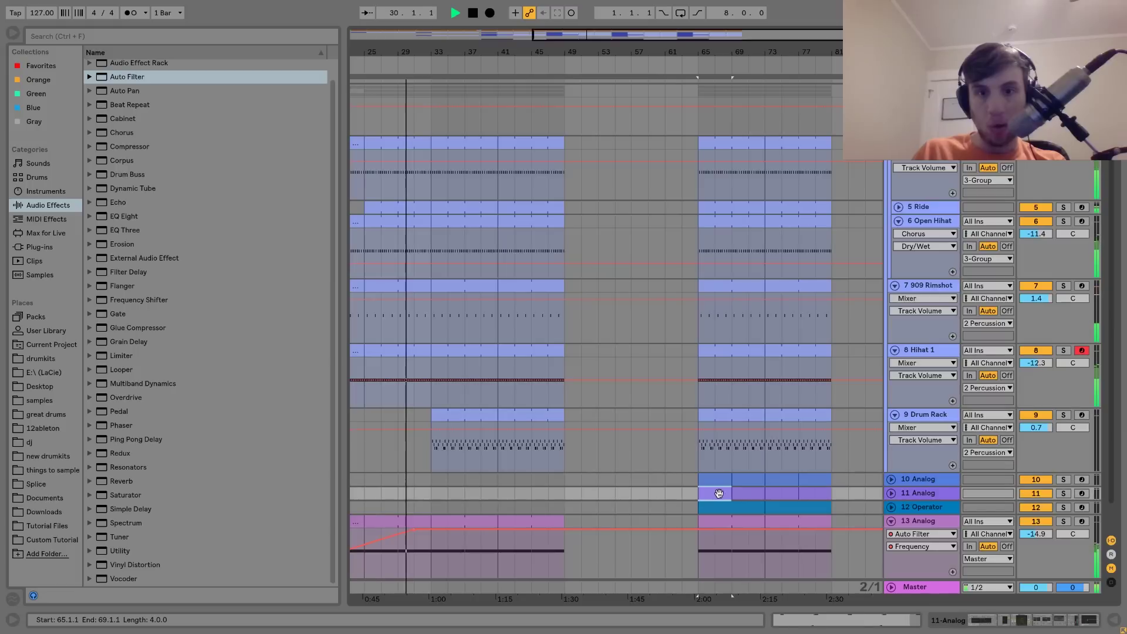
click(431, 491)
key(ctrl+v)
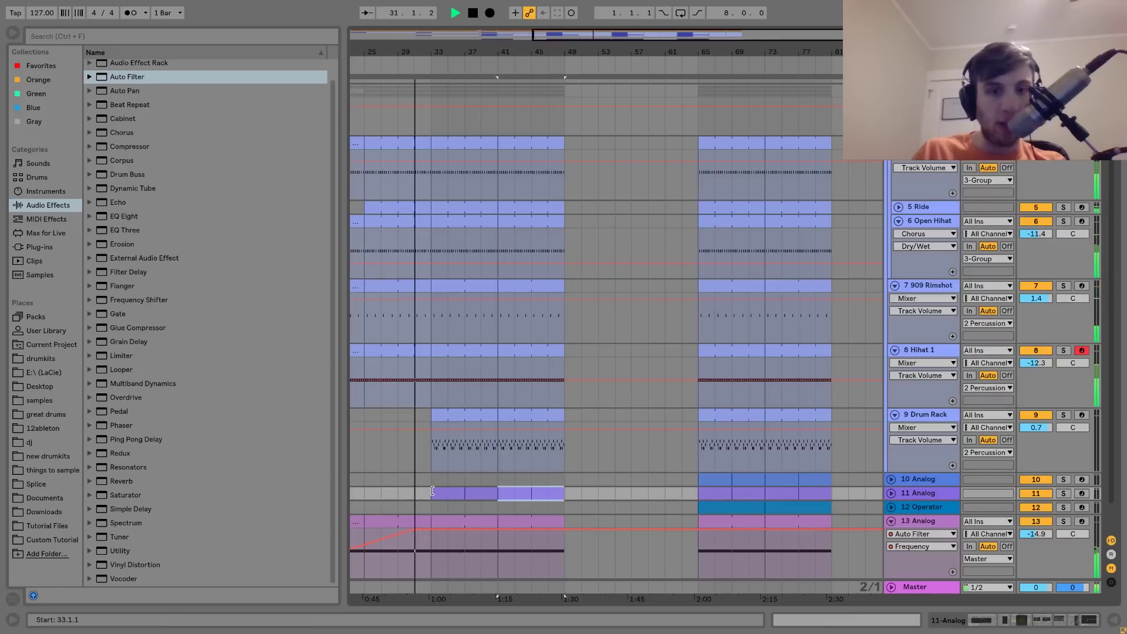
click(431, 491)
Fold the percussion group and open the device chain of the 11 Analog track
scroll(956, 245, up, 3)
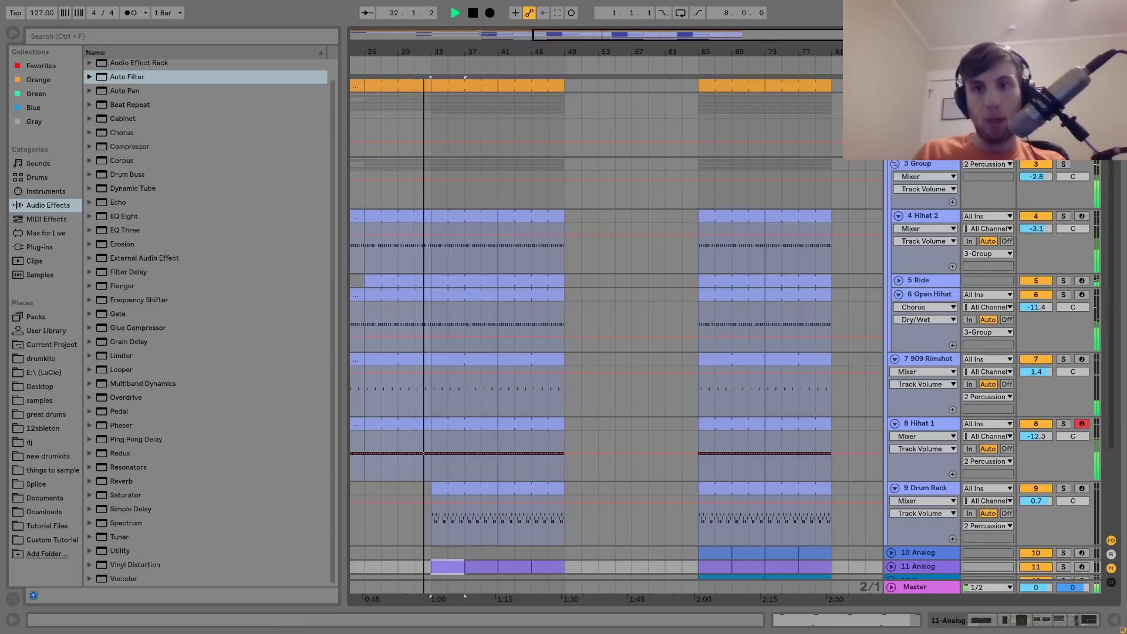
scroll(955, 244, down, 5)
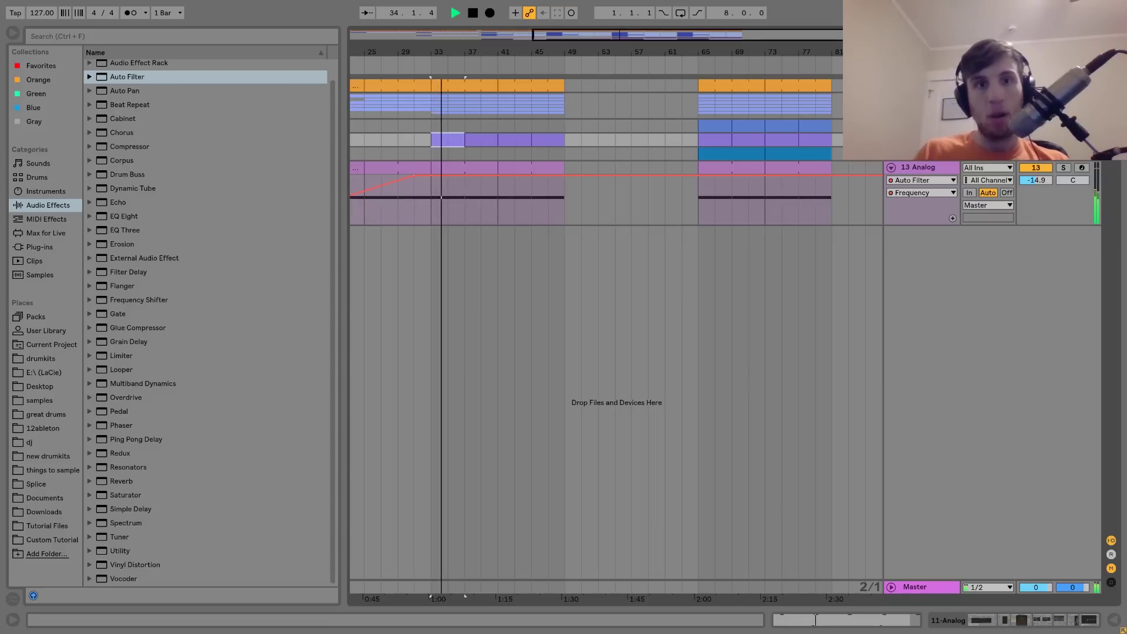
scroll(726, 350, up, 1)
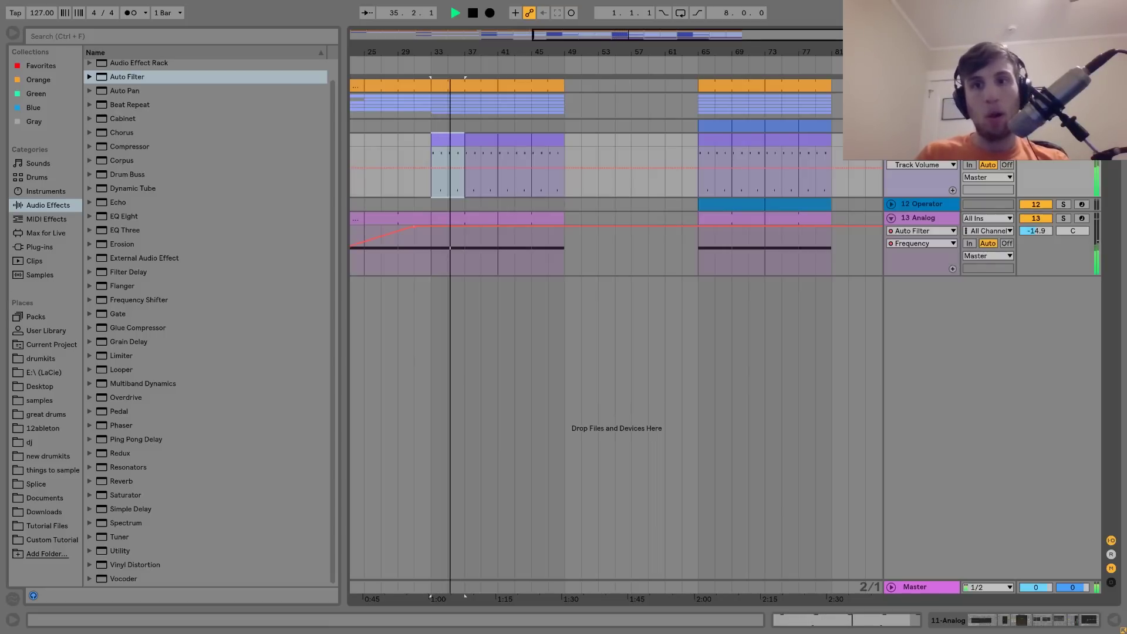
click(891, 140)
double_click(919, 139)
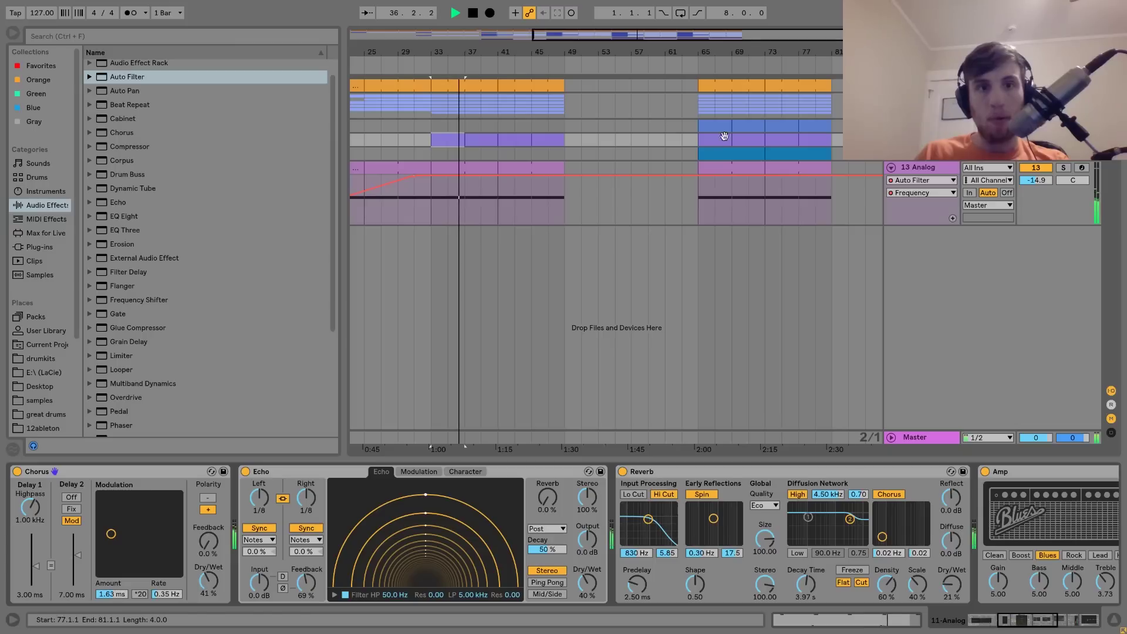
Add an Auto Filter to the end of the 11 Analog chain and show its frequency automation
key(space)
double_click(117, 76)
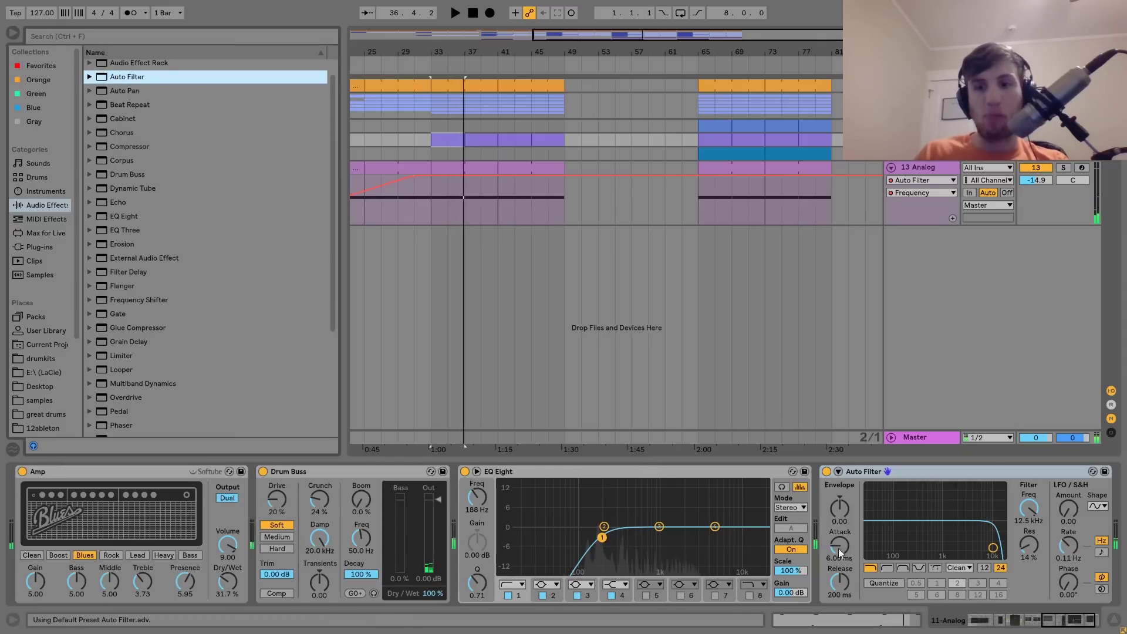
right_click(1023, 508)
click(980, 518)
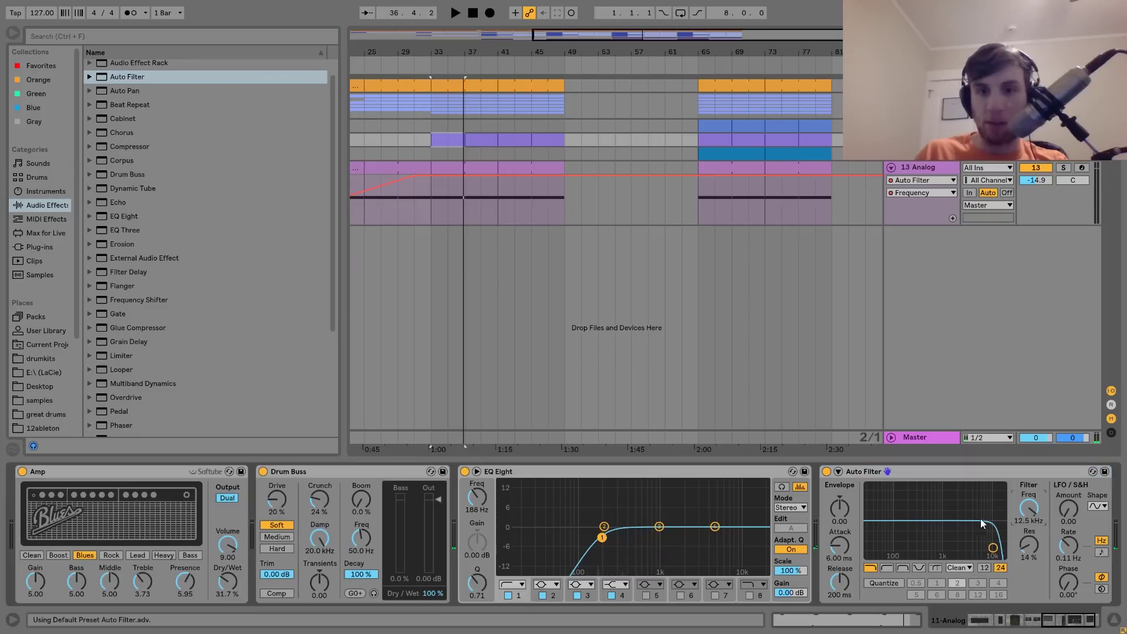
Draw a filter frequency ramp on 11 Analog, rising from bar 33 to 19.9 kHz at bar 41, and play it from bar 33
drag(497, 153, 431, 172)
click(434, 151)
key(space)
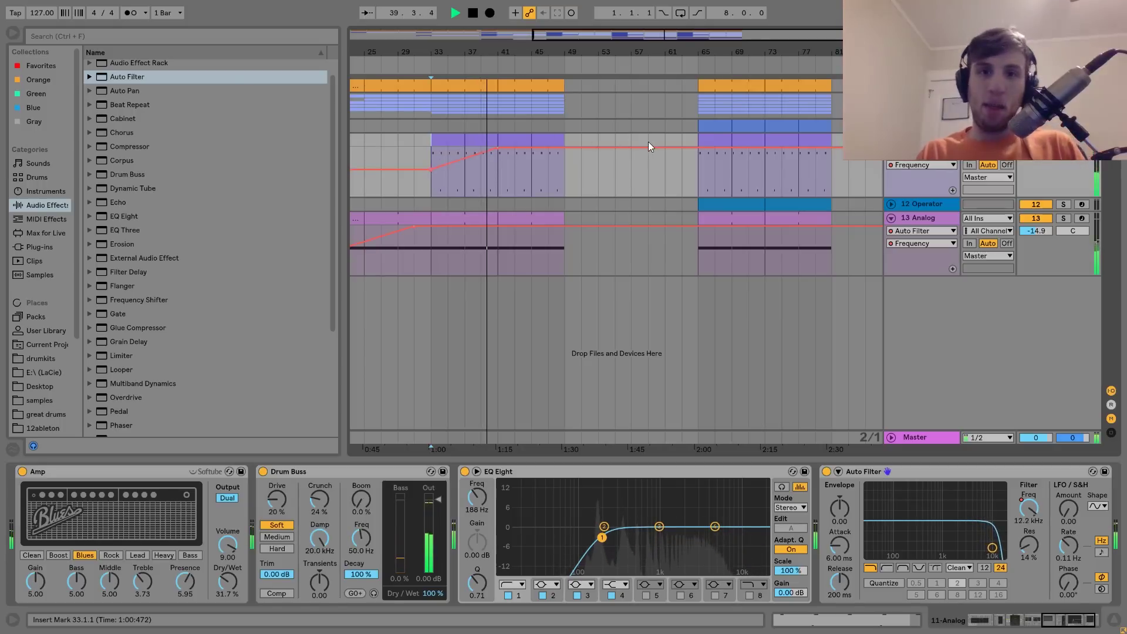
key(space)
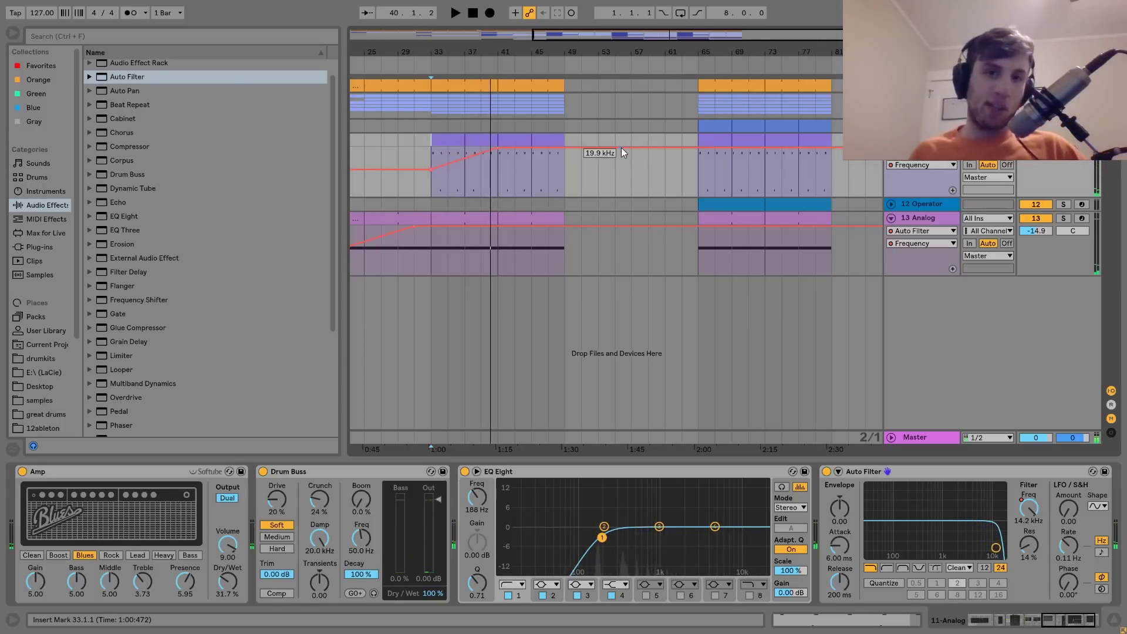
Play the arrangement from bar 41 to check the build-up
click(505, 130)
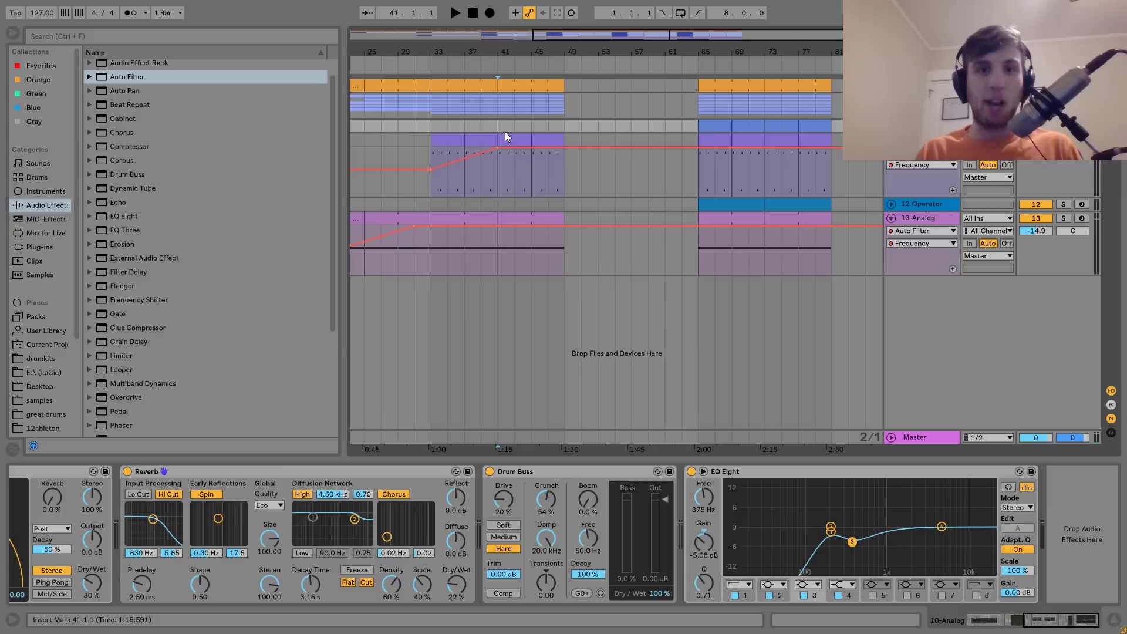
key(space)
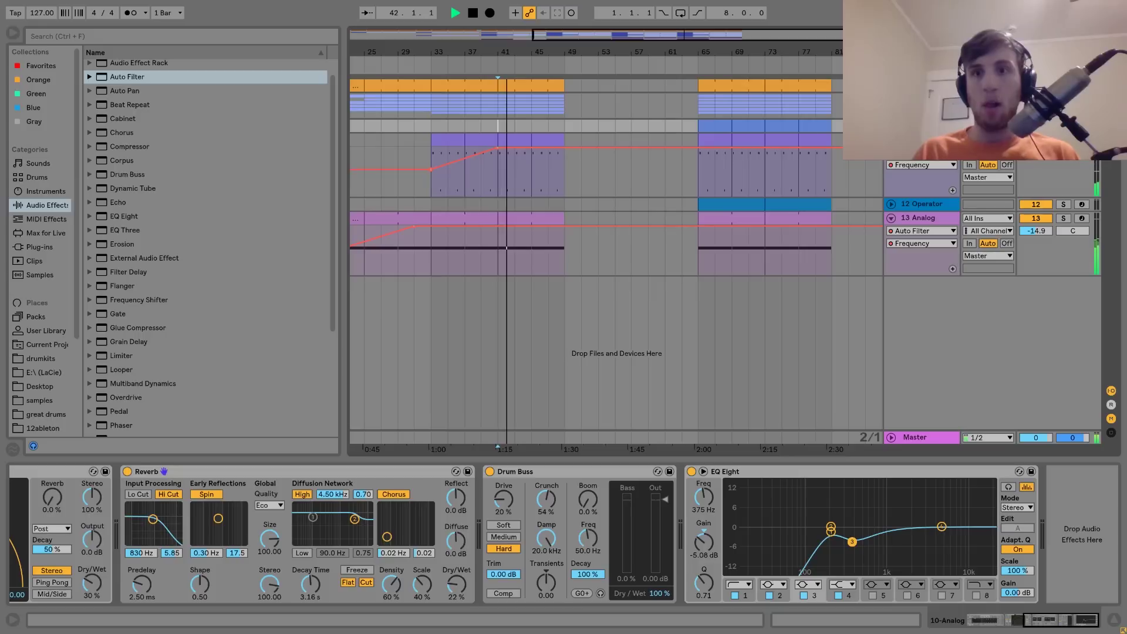
key(space)
Add a high-pass Auto Filter to the end of the kick chain, with frequency 97.0 Hz and resonance 20%
click(891, 86)
click(922, 86)
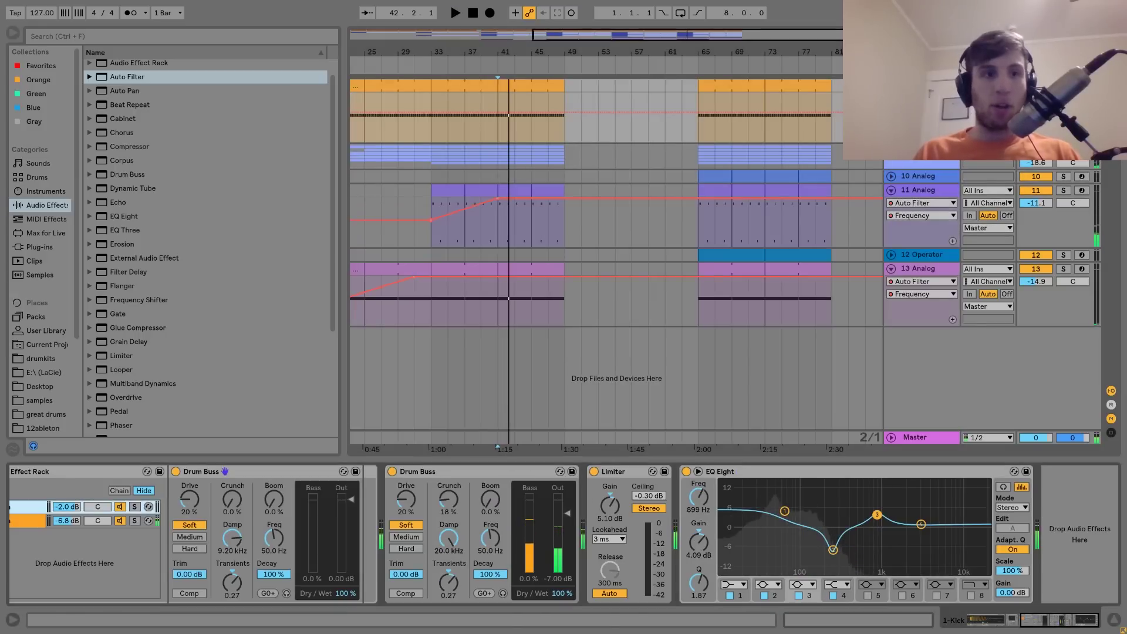
double_click(136, 77)
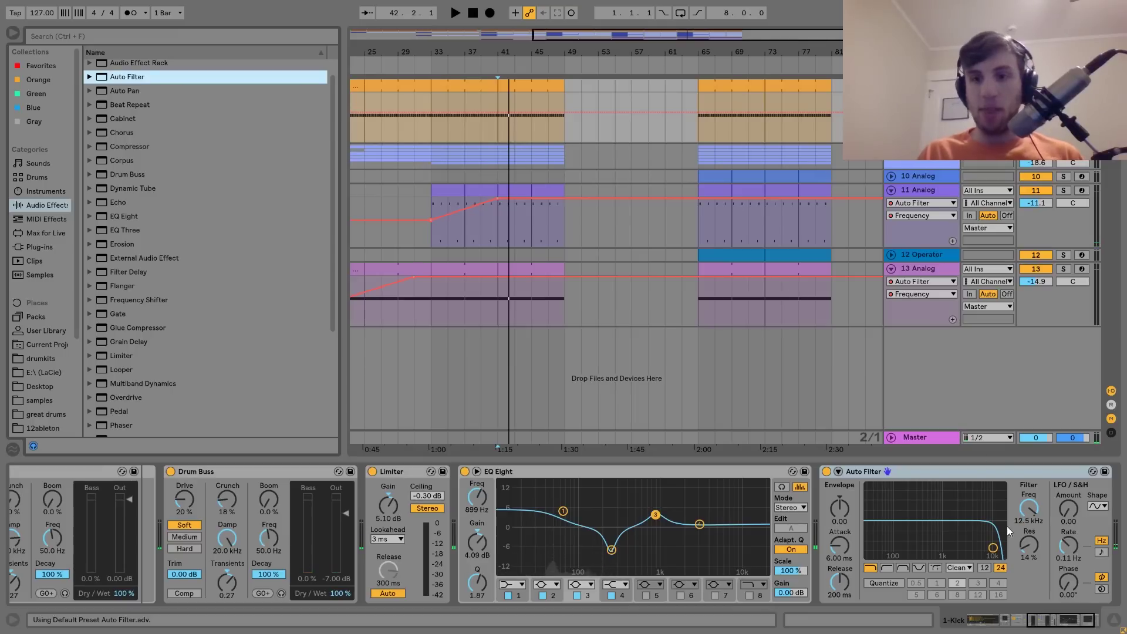
click(885, 568)
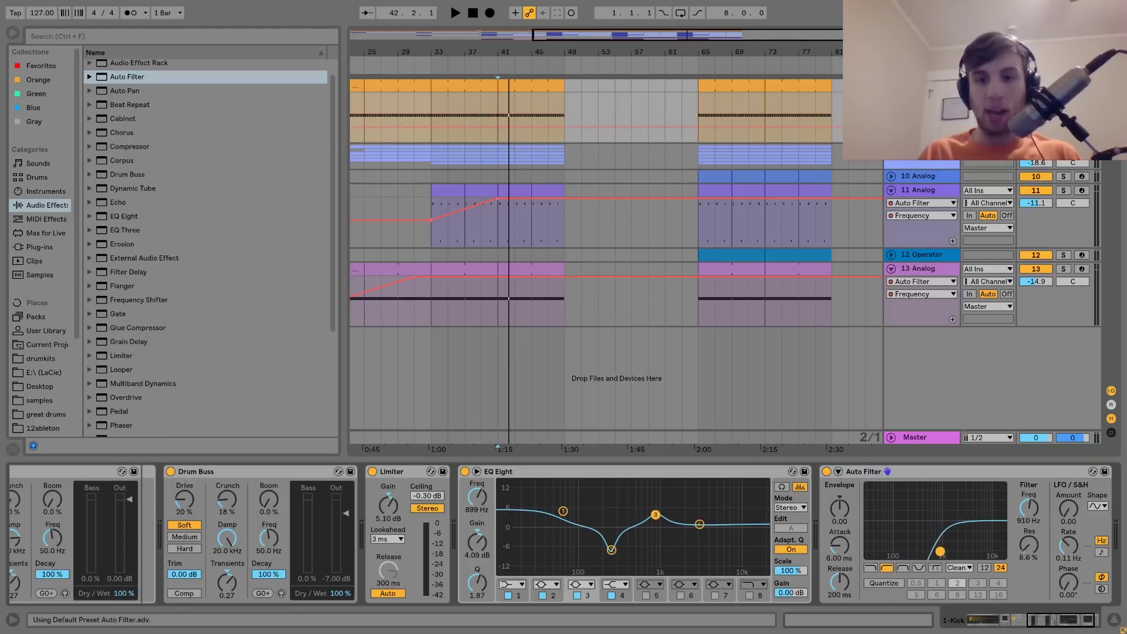
drag(939, 551, 950, 544)
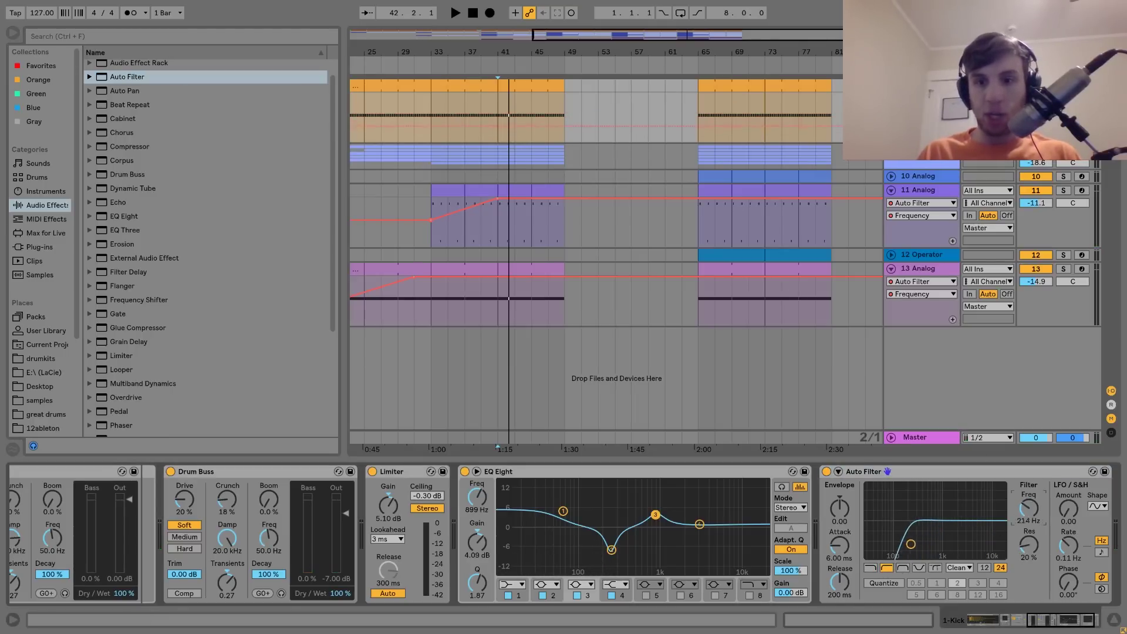
key(space)
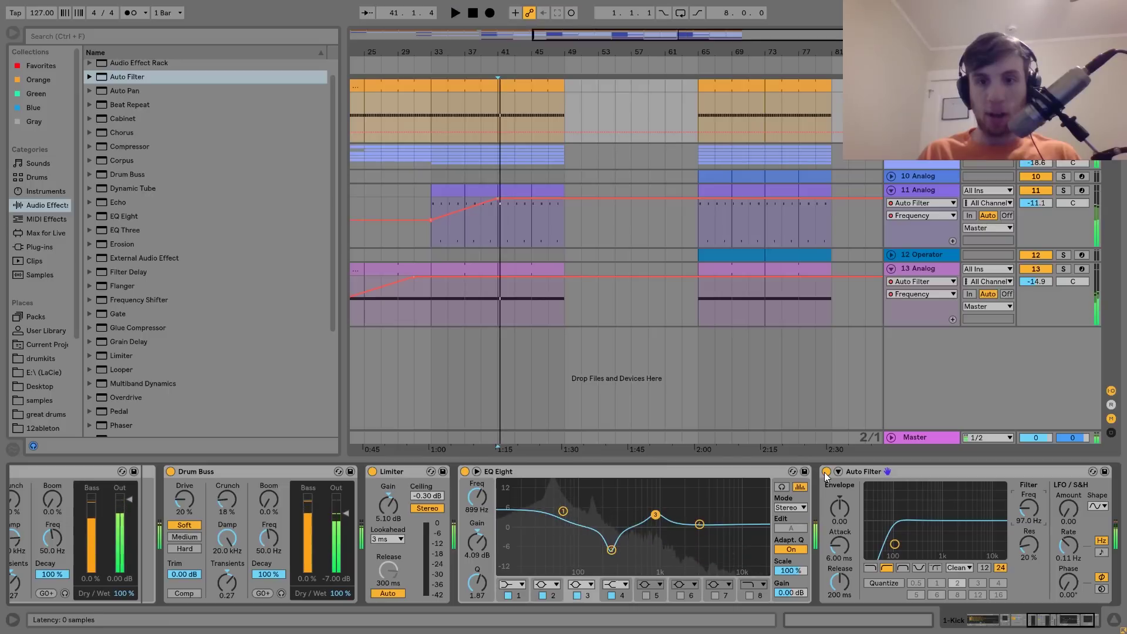
Automate the kick's Auto Filter to be off by default and on from bar 45 to bar 49, and play that section
right_click(824, 471)
click(842, 482)
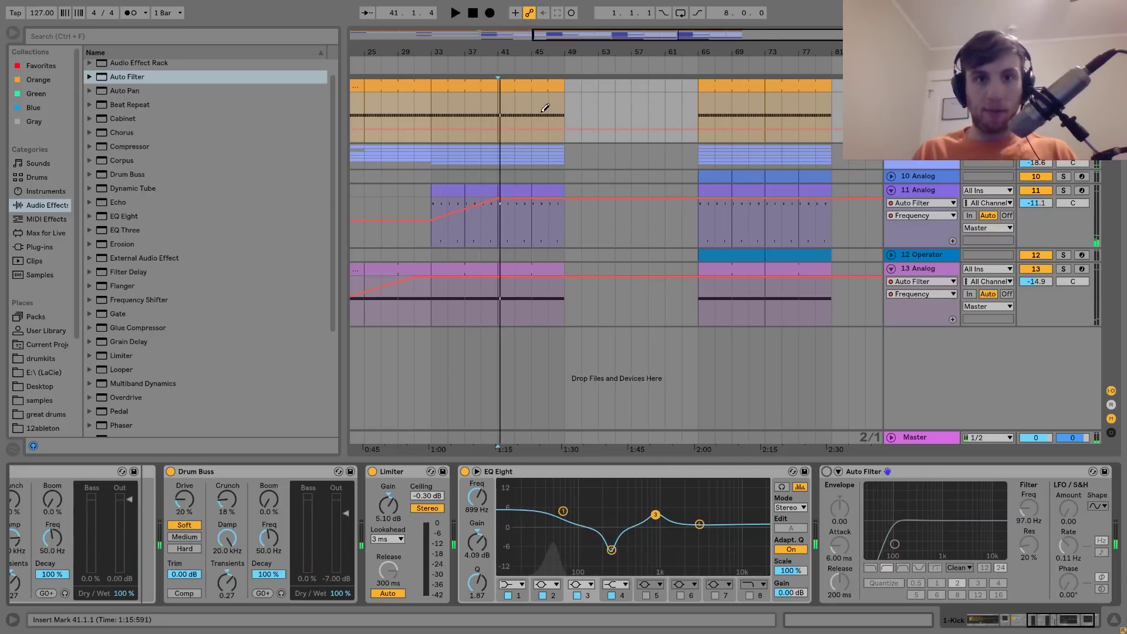
click(540, 114)
click(516, 105)
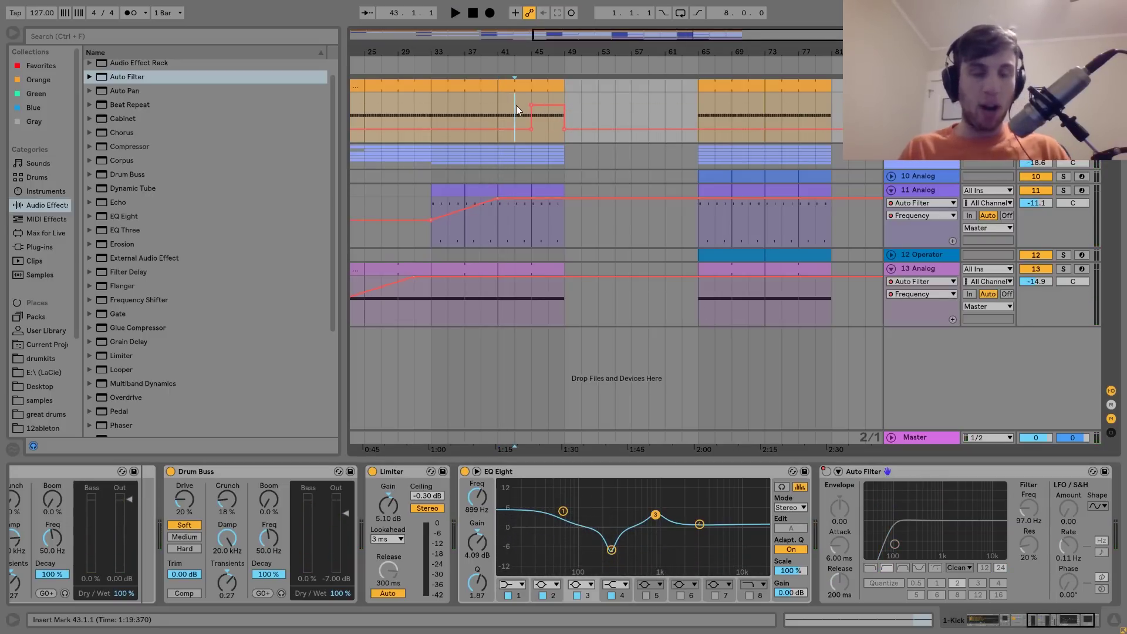
key(space)
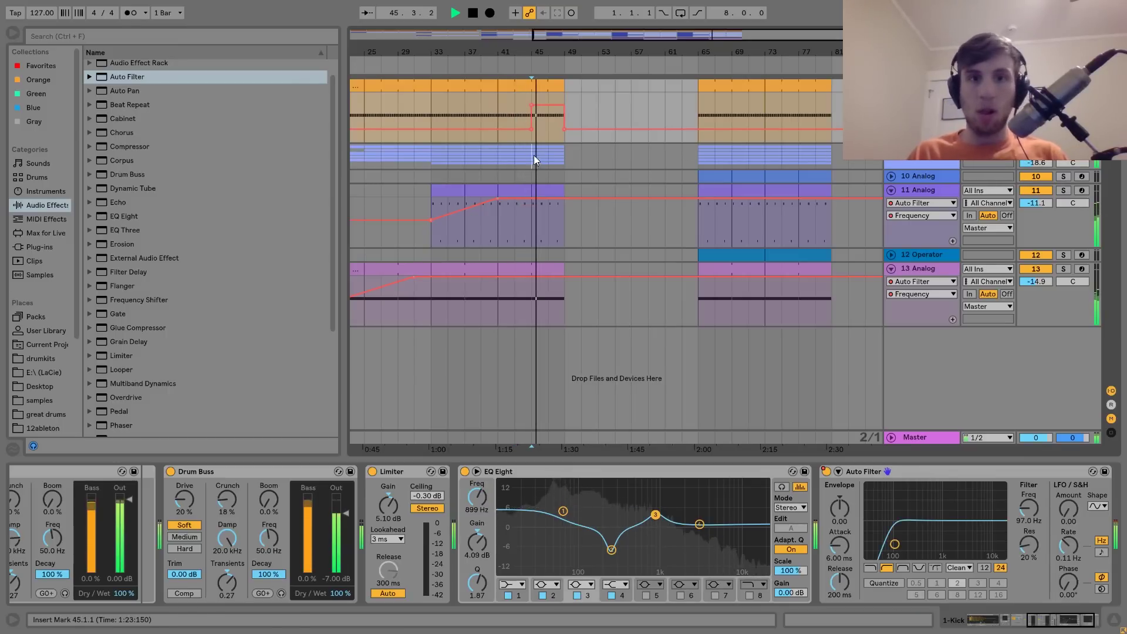
Extend the percussion group's clips to bar 53 and duplicate the 11 Analog and 13 Analog clips up to bar 57
click(566, 157)
click(546, 190)
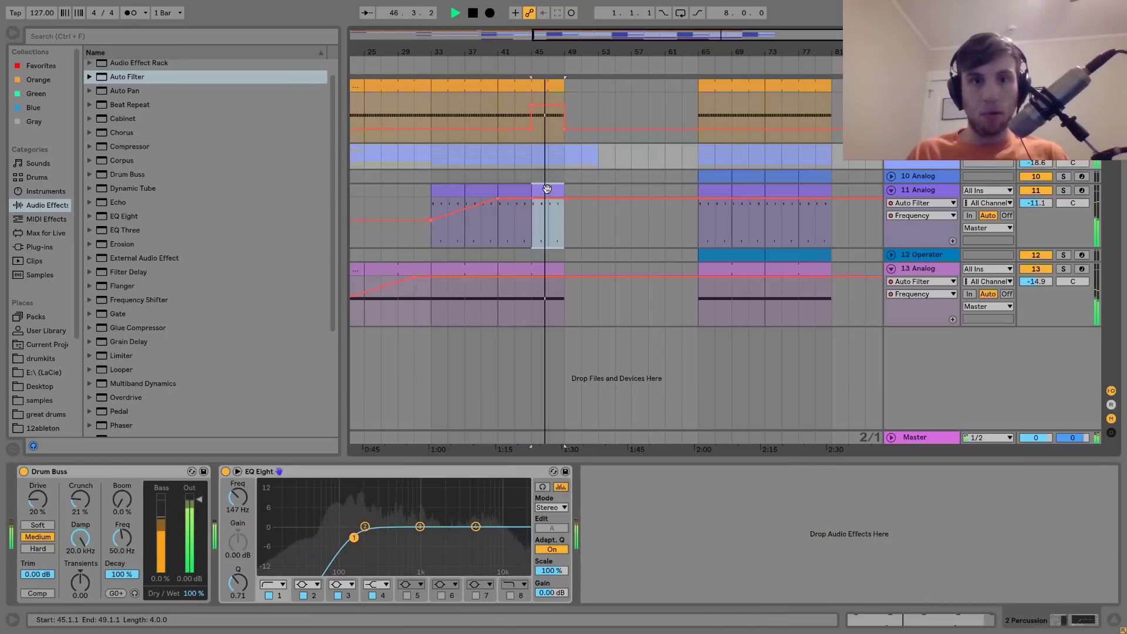
shift+click(546, 270)
key(ctrl+d)
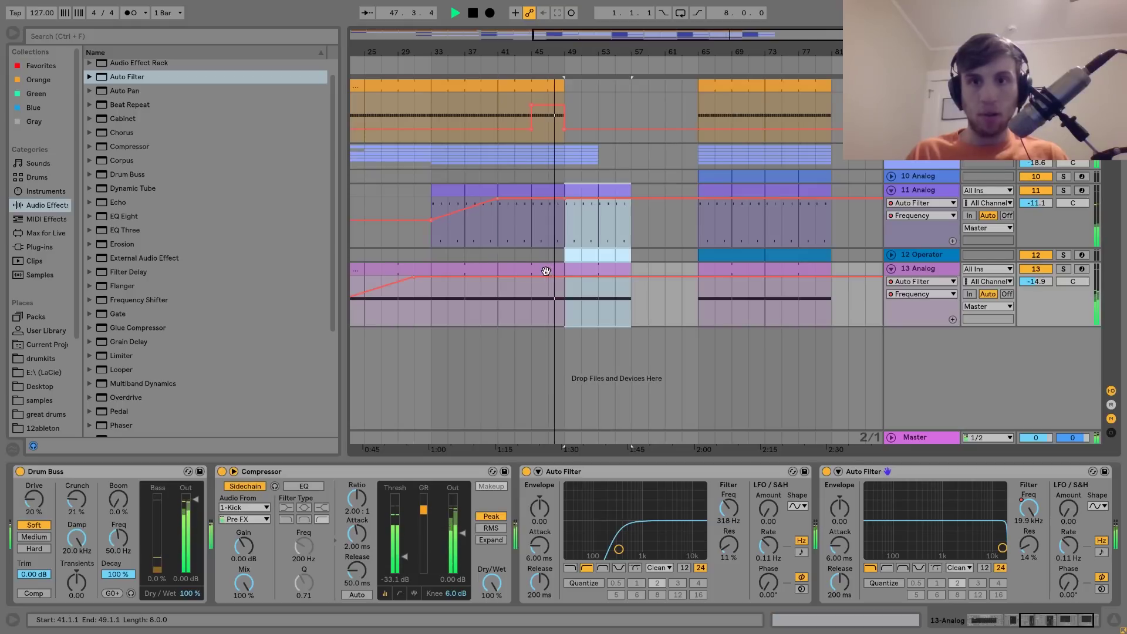
Extend the kick Auto Filter's on automation to bar 55 and play from bar 49
click(565, 159)
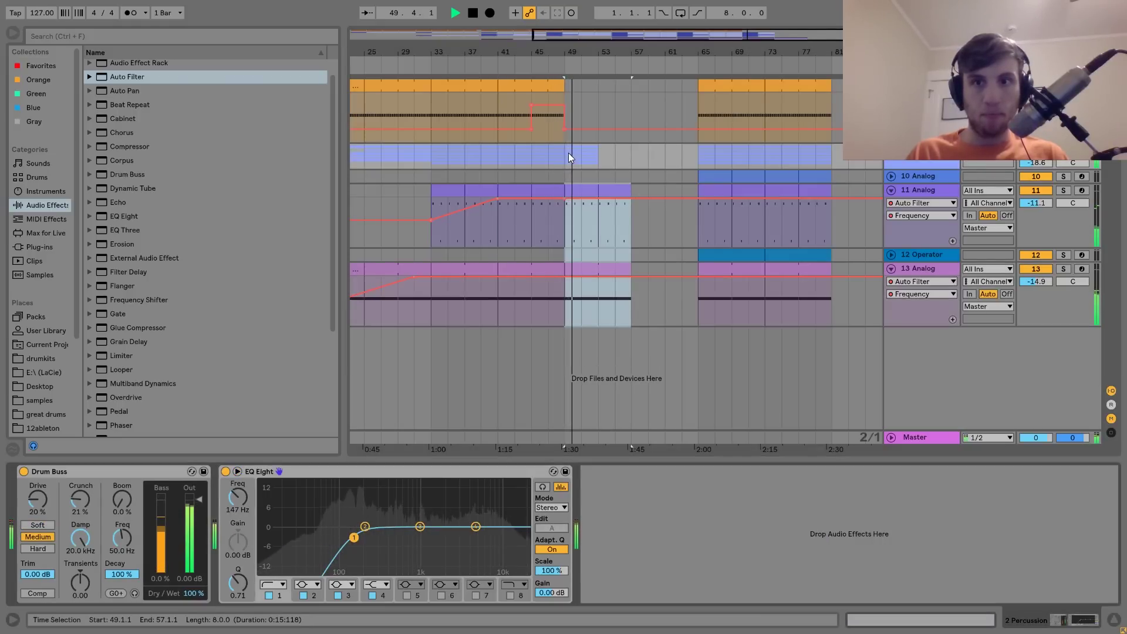
key(space)
click(578, 104)
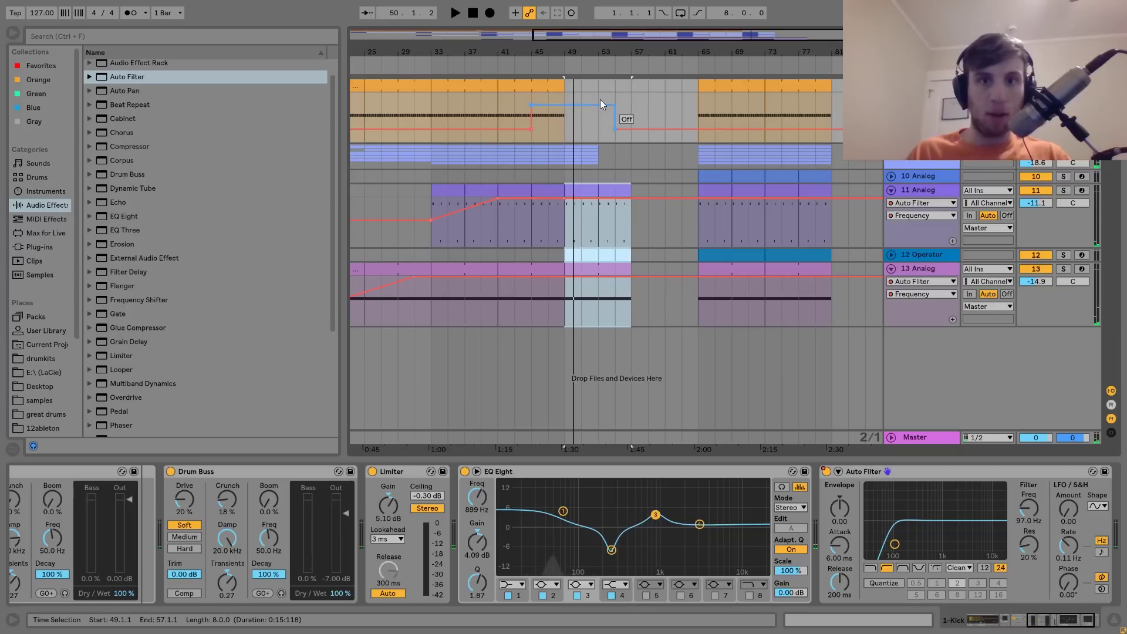
key(space)
click(565, 152)
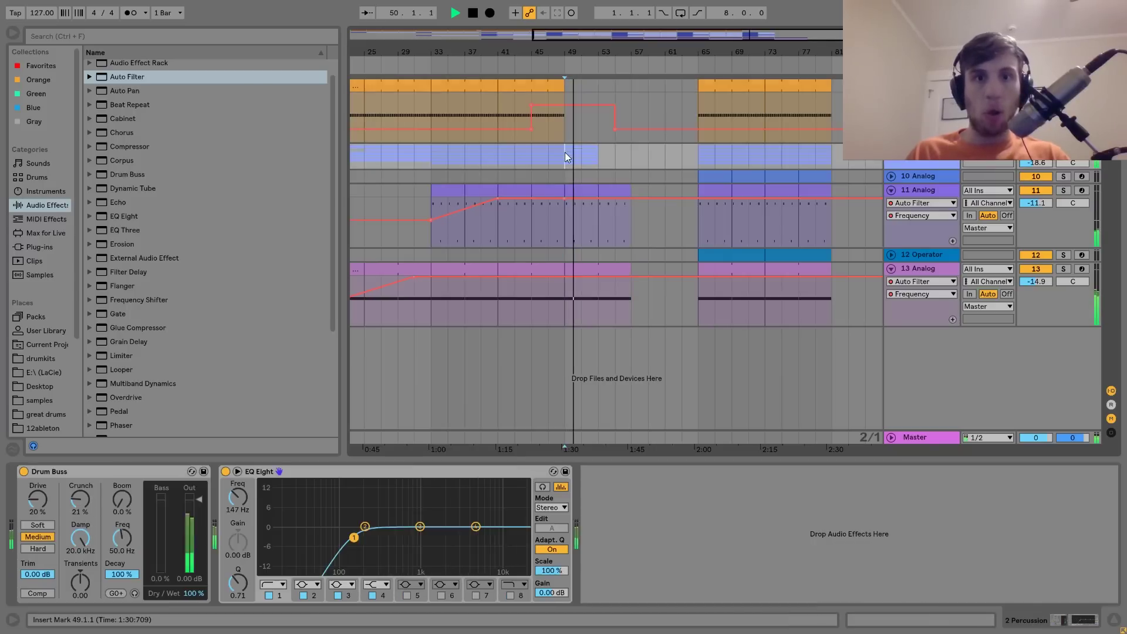
Duplicate the 11 Analog and 13 Analog clips up to bar 65 and copy the 10 Analog clips to fill bars 49 to 65
drag(618, 185, 633, 270)
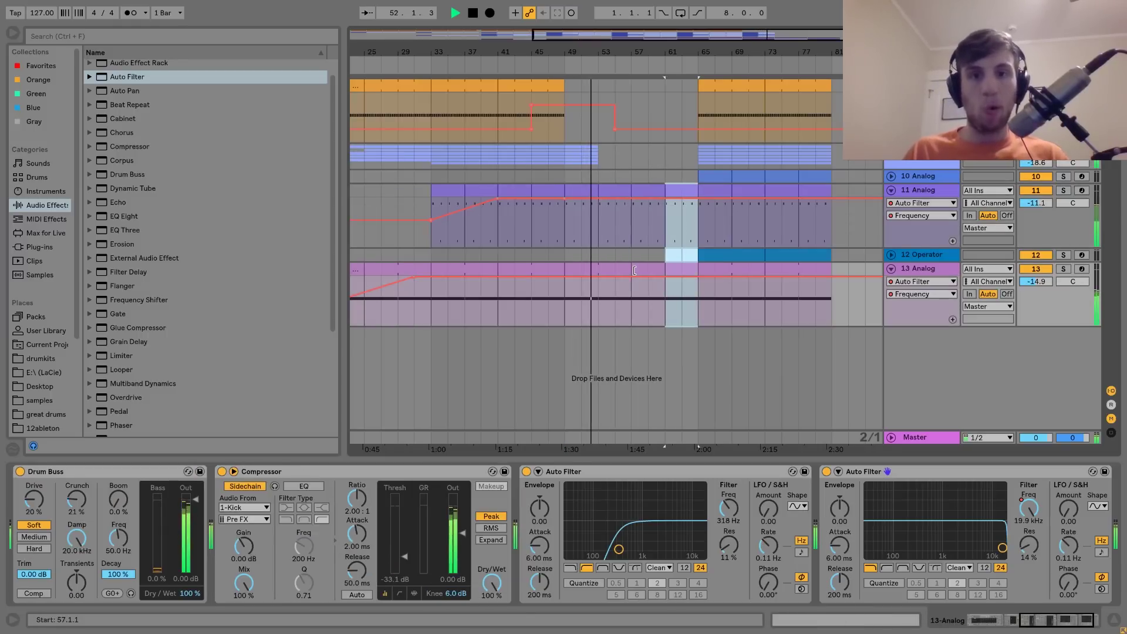
click(741, 175)
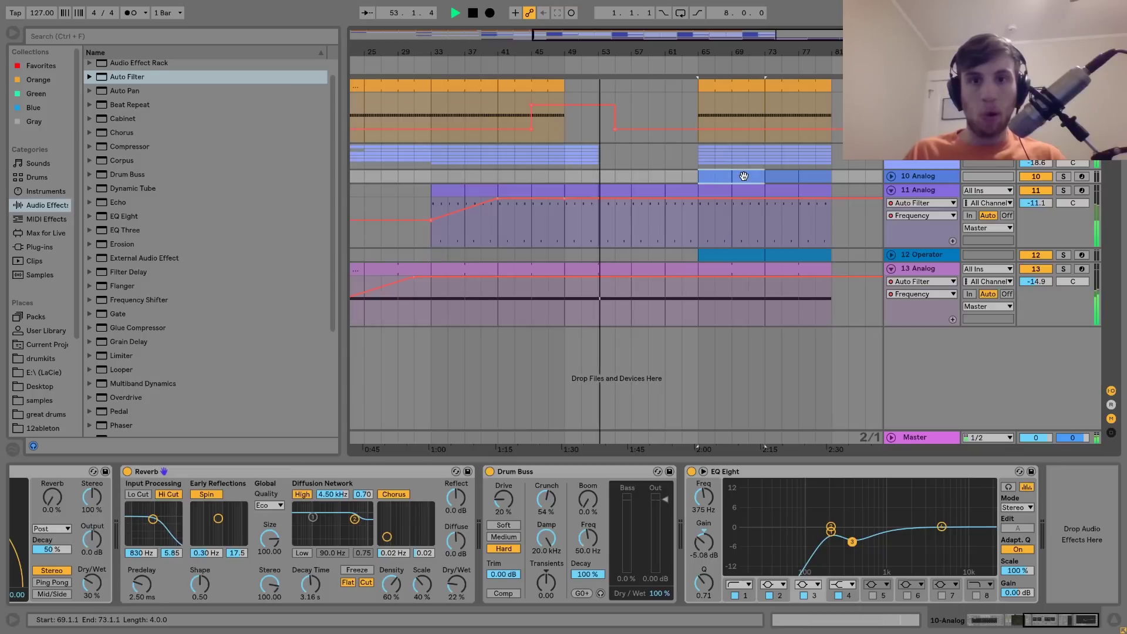
drag(743, 176, 642, 181)
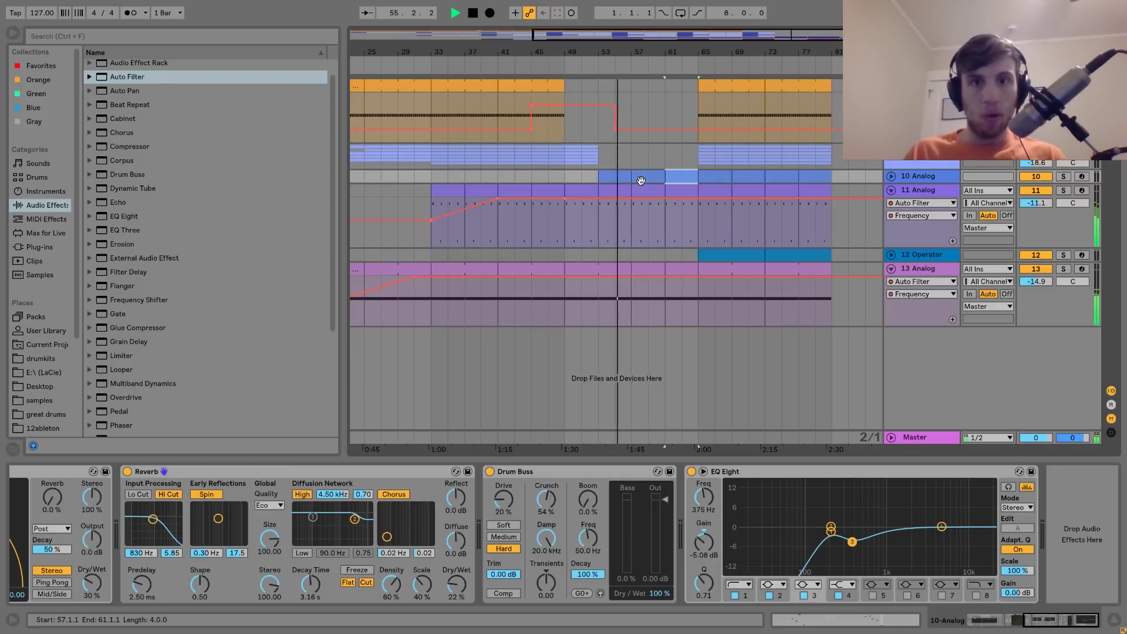
click(548, 174)
click(580, 175)
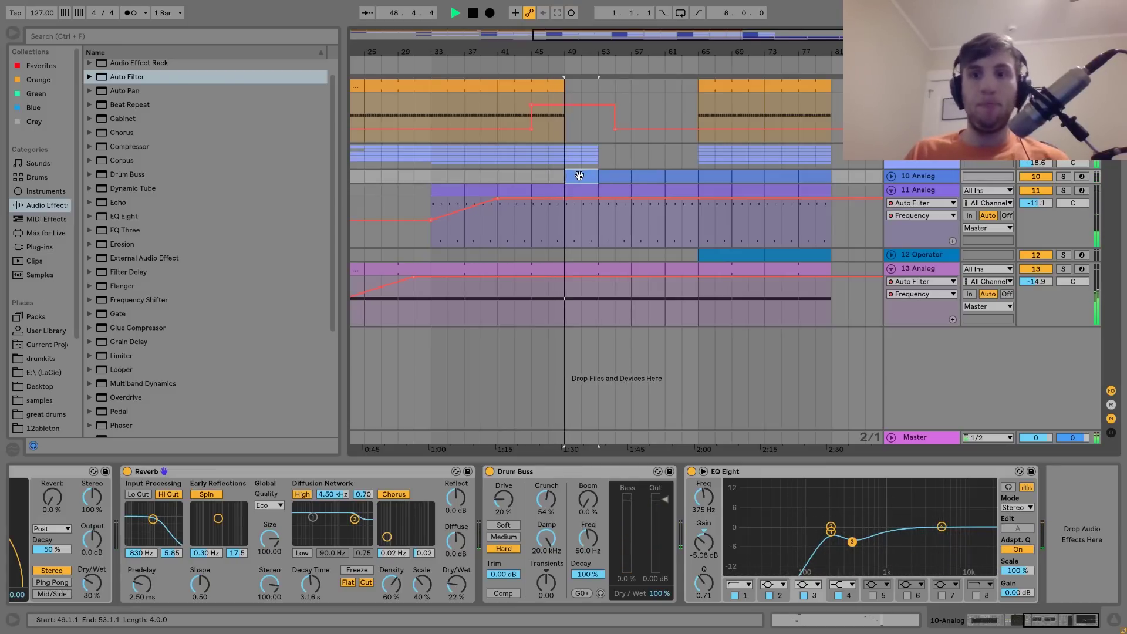
Add an Auto Filter to the percussion group at 19.9 kHz with 33% resonance, and show its frequency automation
click(904, 159)
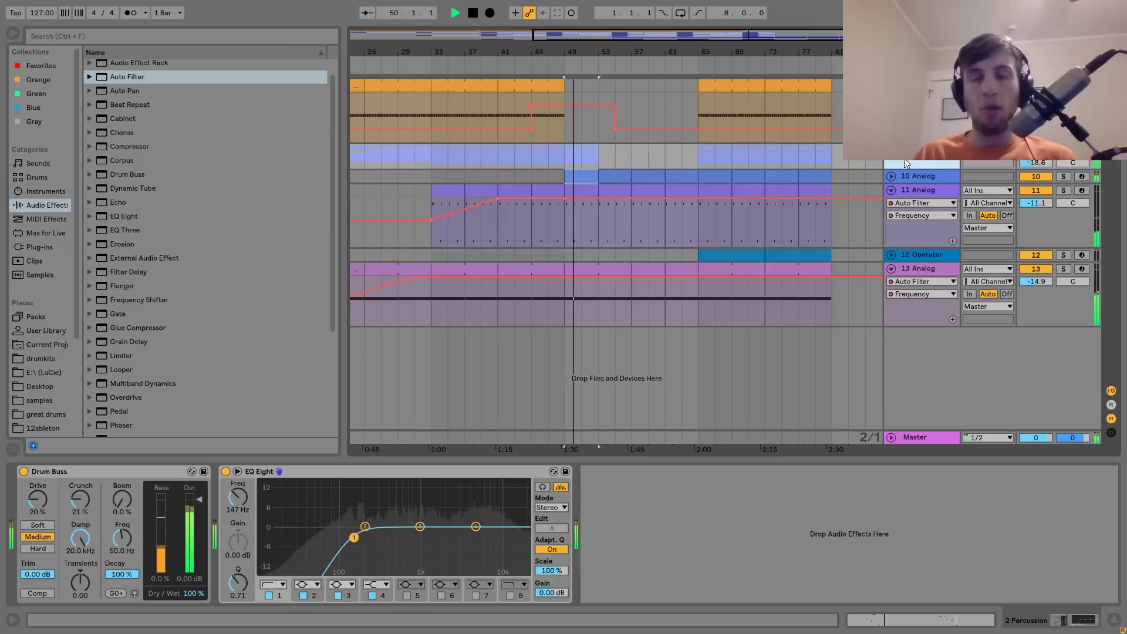
click(564, 156)
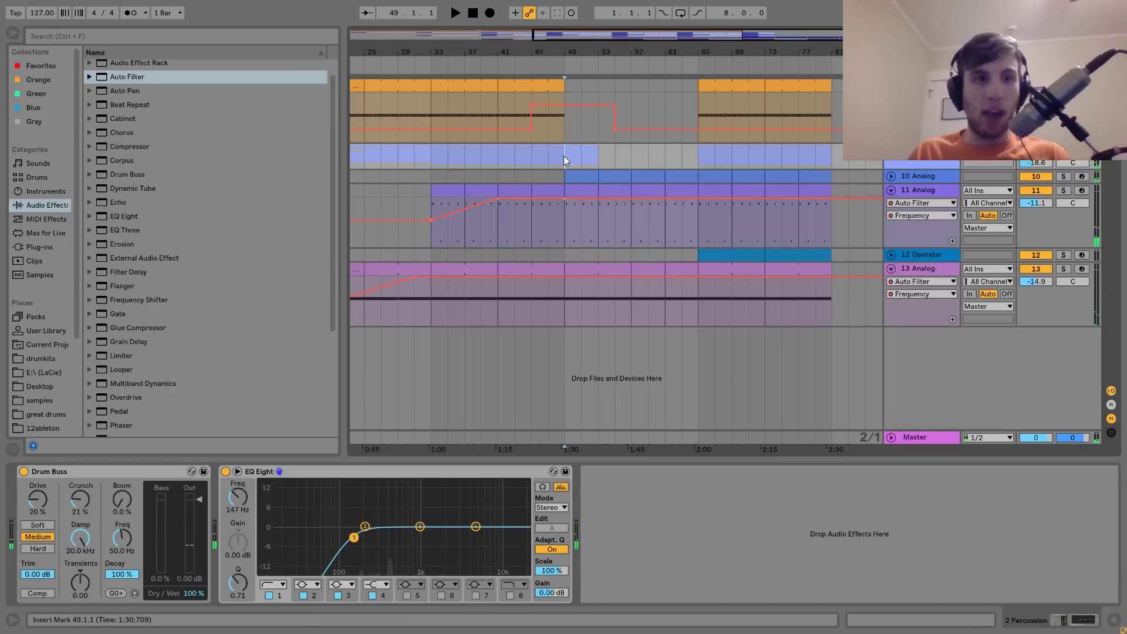
key(space)
key(space)
double_click(114, 78)
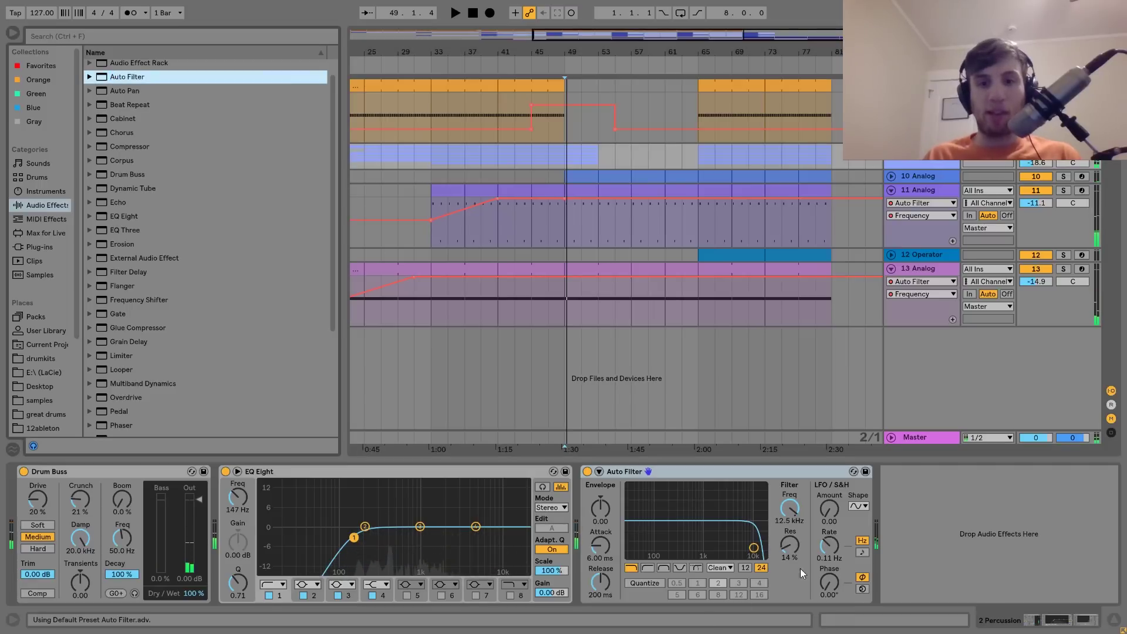
drag(796, 523, 791, 519)
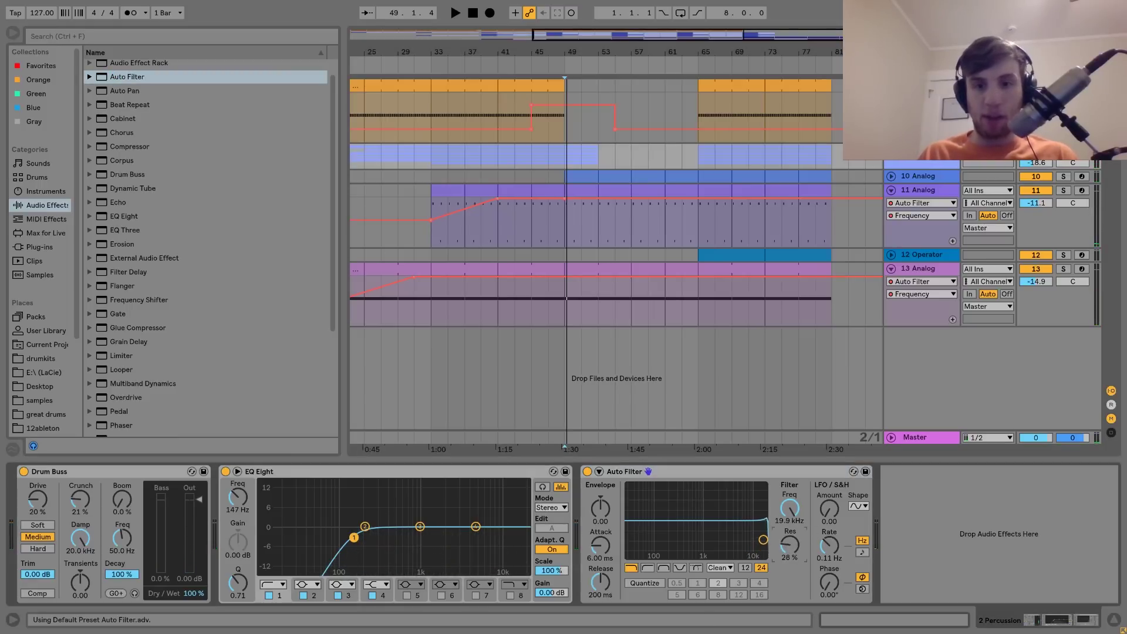
right_click(790, 513)
click(797, 520)
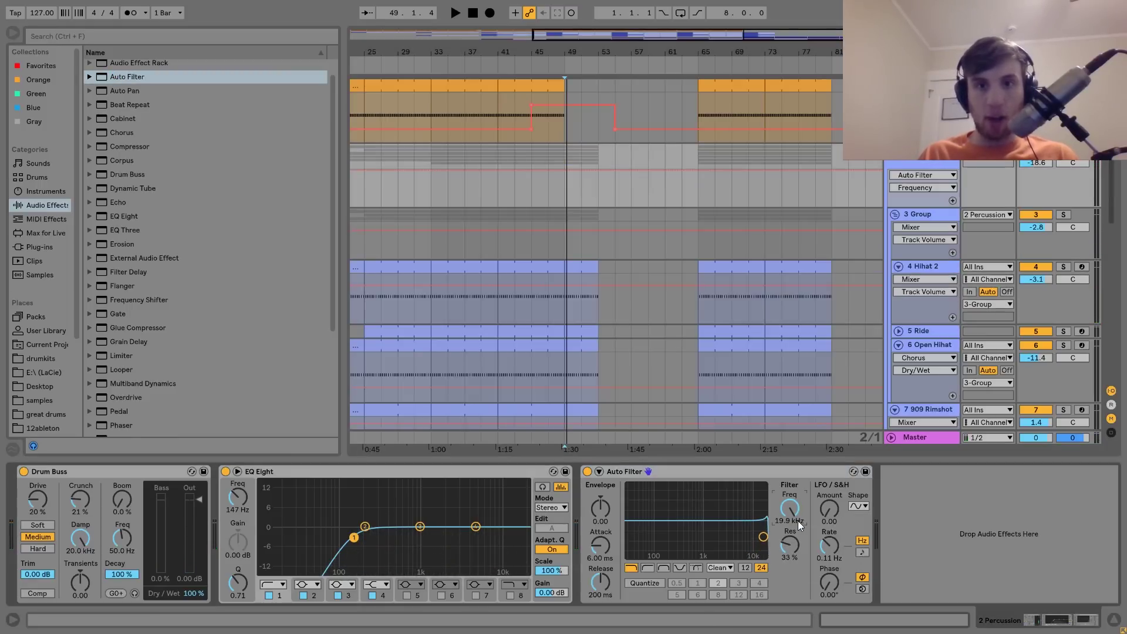
Draw a dip in the percussion filter frequency, falling from 19.9 kHz at bar 49 to about 6.16 kHz at bar 53
click(566, 170)
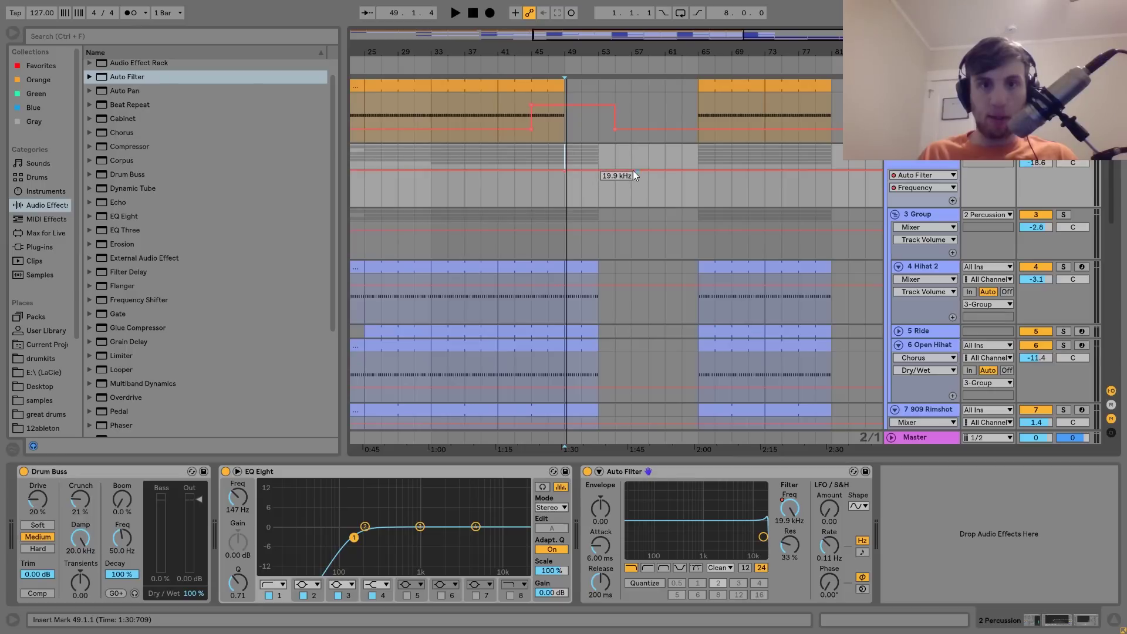
key(space)
drag(598, 172, 598, 187)
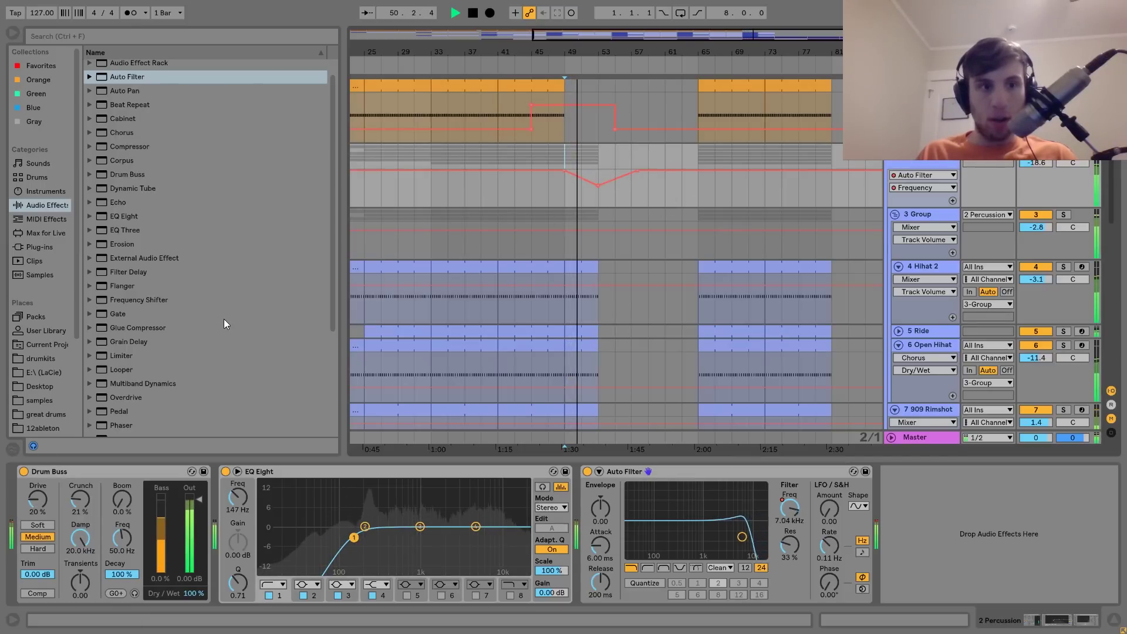
mouse_move(597, 185)
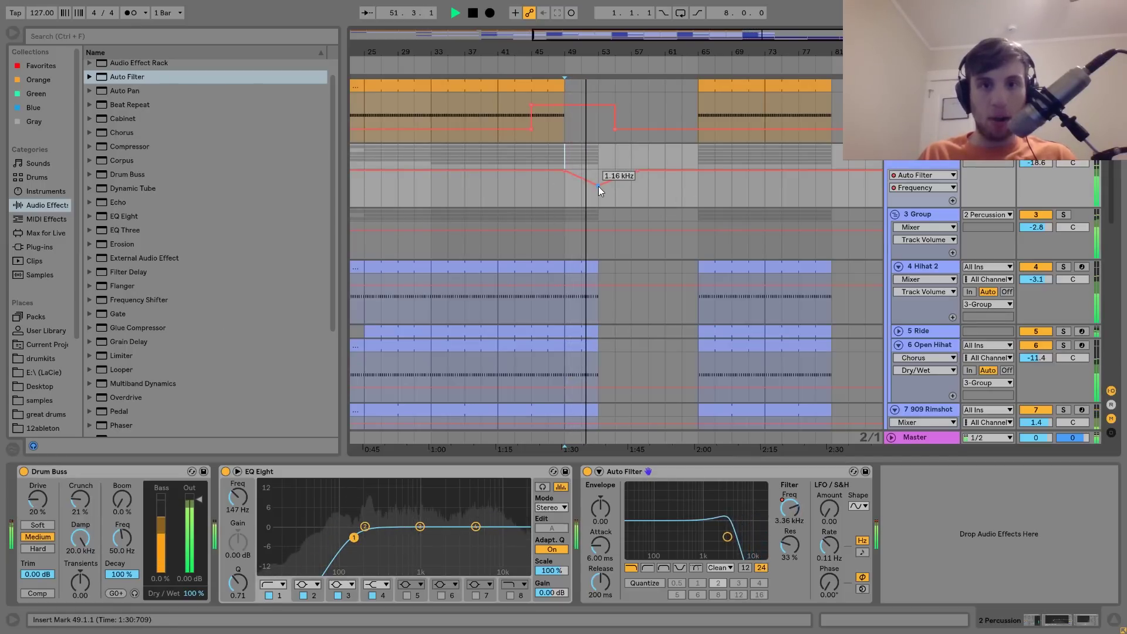
drag(598, 186, 597, 178)
key(space)
Add a Reverb to the percussion group and automate its Dry/Wet from zero at bar 49 to 76% at bar 53, falling to zero by bar 63
scroll(133, 372, down, 4)
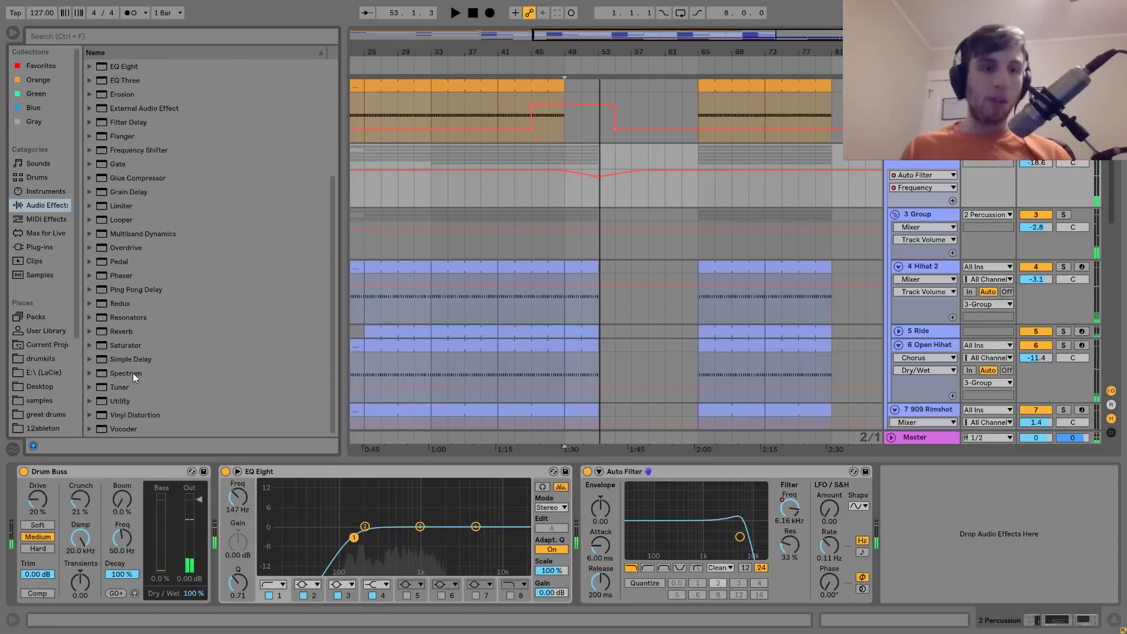
drag(122, 331, 945, 508)
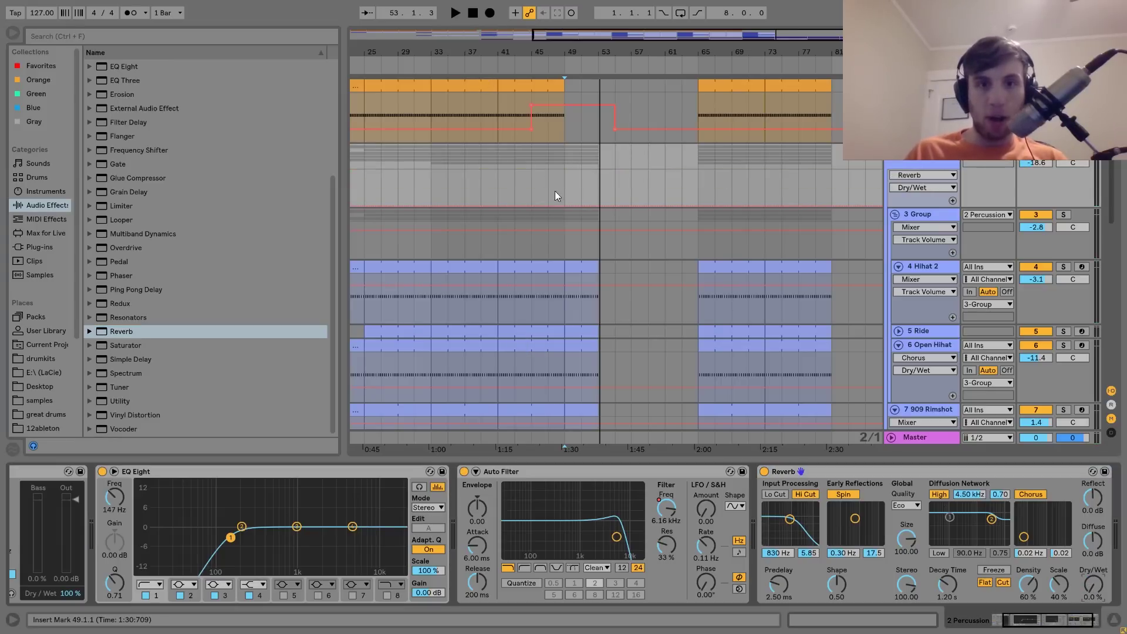
click(566, 205)
key(space)
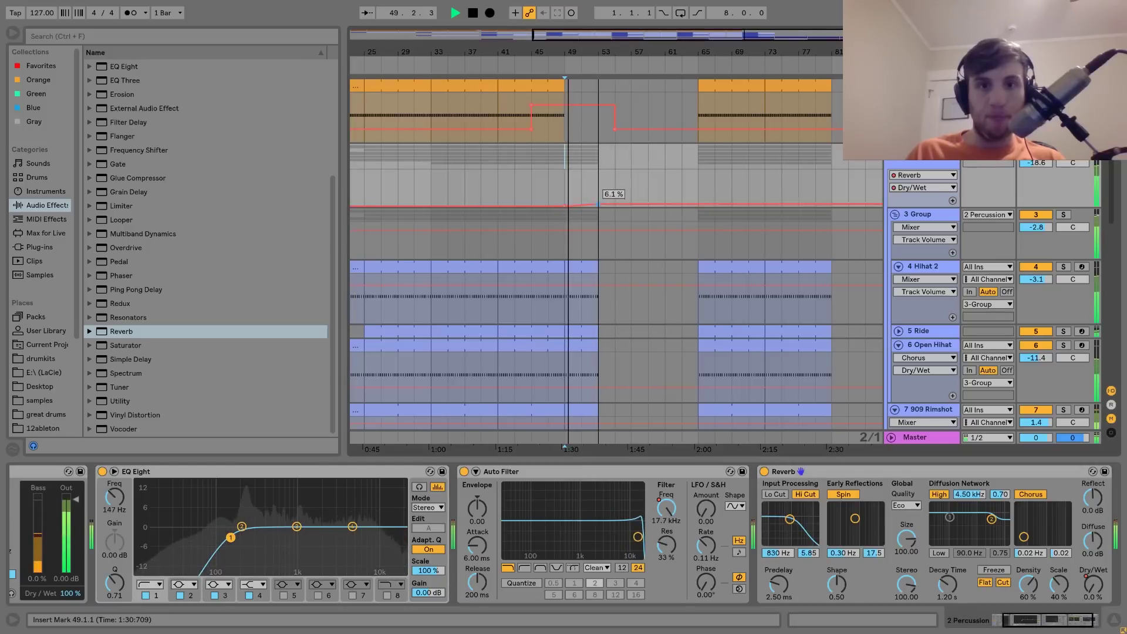
drag(597, 206, 598, 179)
click(649, 179)
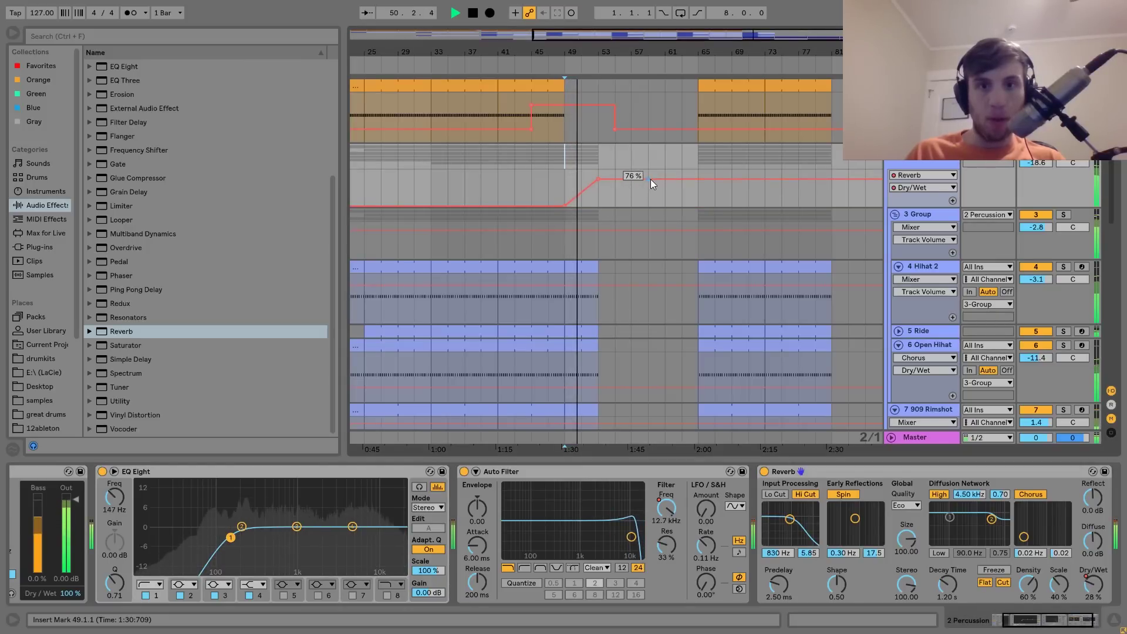
drag(681, 179, 682, 206)
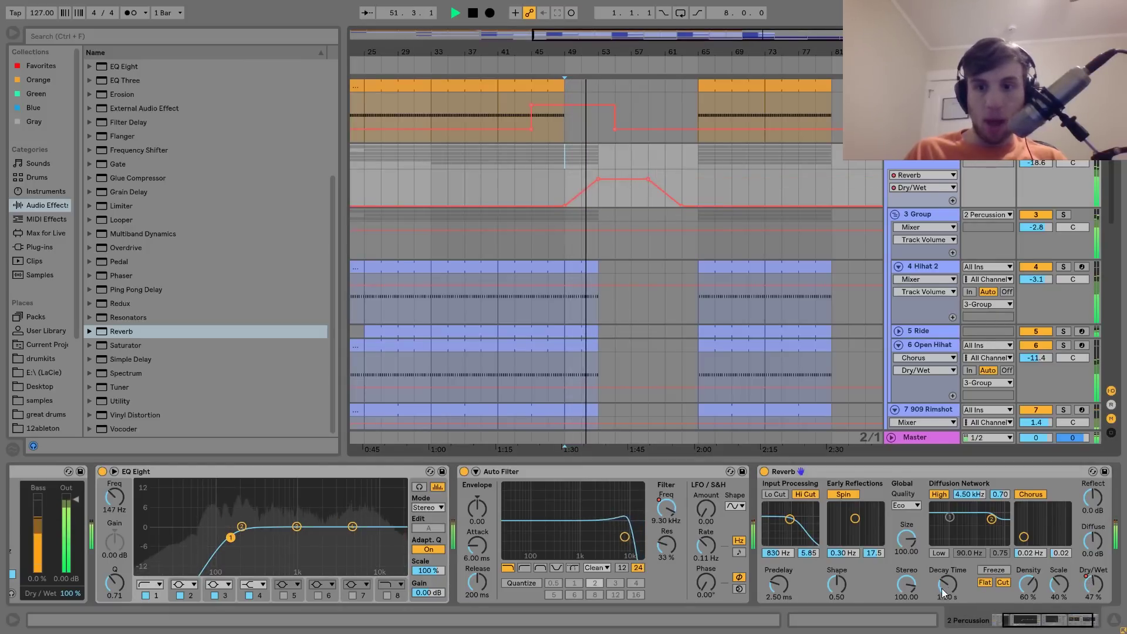
Set the percussion Reverb's decay time to 8.57 s and replace its input high cut with a low cut at 1.77 kHz
drag(946, 584, 946, 552)
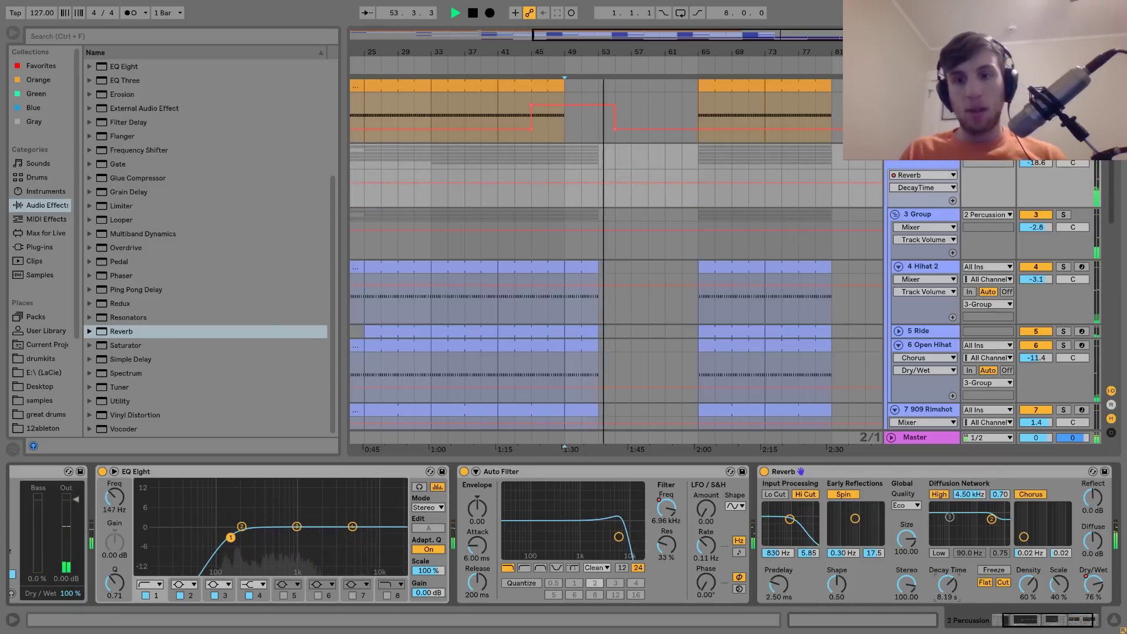
click(807, 496)
click(780, 494)
key(space)
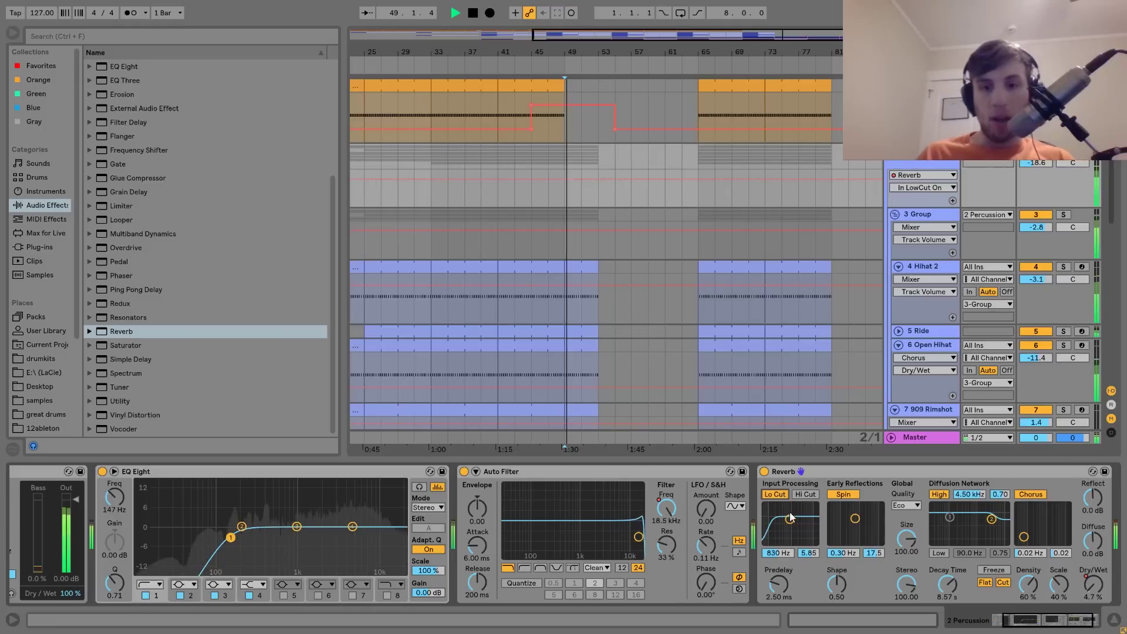
click(780, 495)
drag(789, 519, 796, 521)
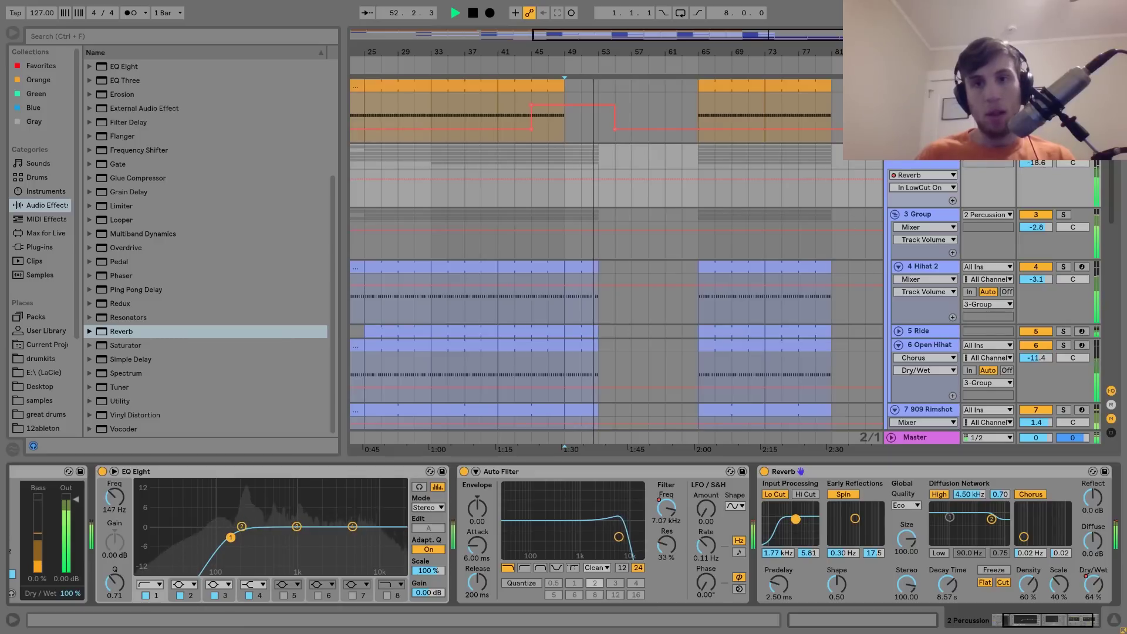
Show the percussion Reverb's Dry/Wet automation and play the arrangement from bar 65 and from bar 49
scroll(639, 236, down, 5)
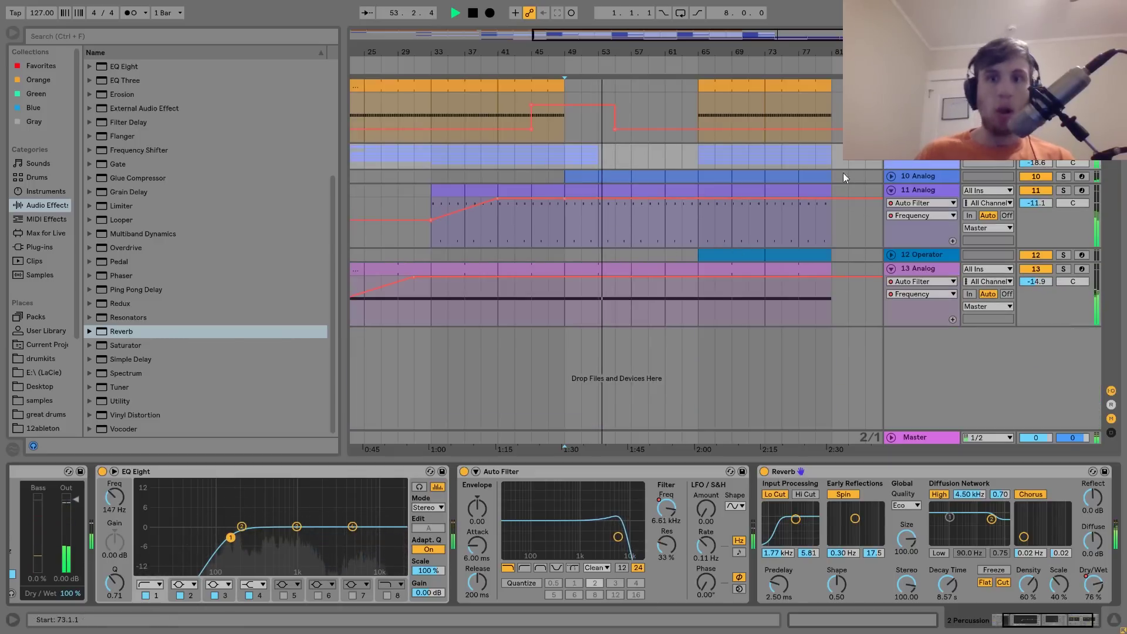
right_click(1093, 590)
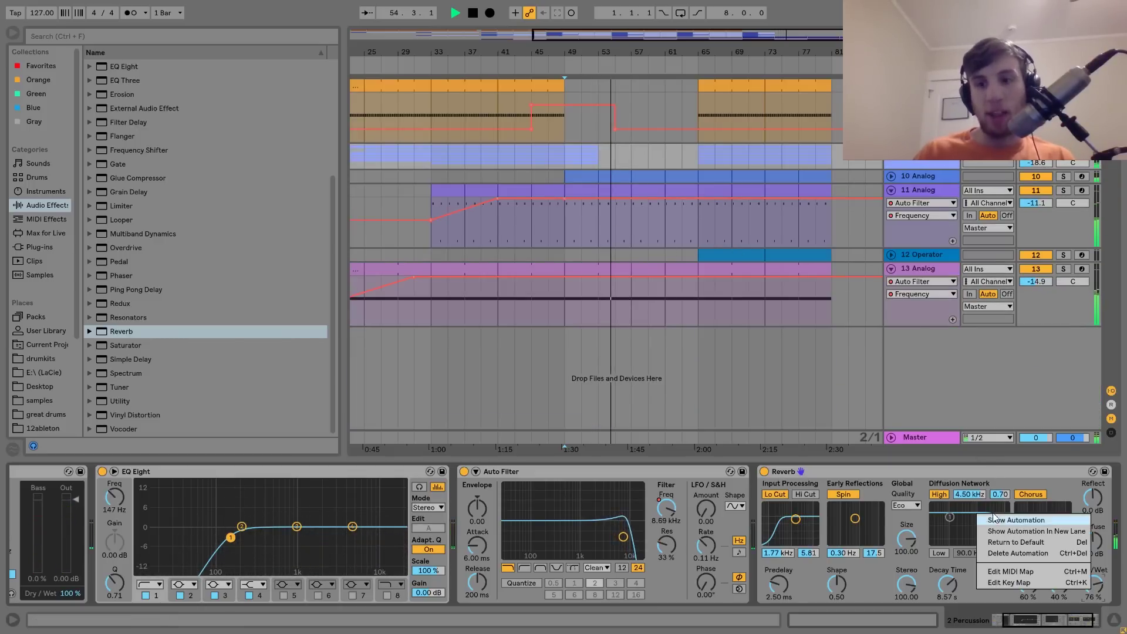
click(1009, 518)
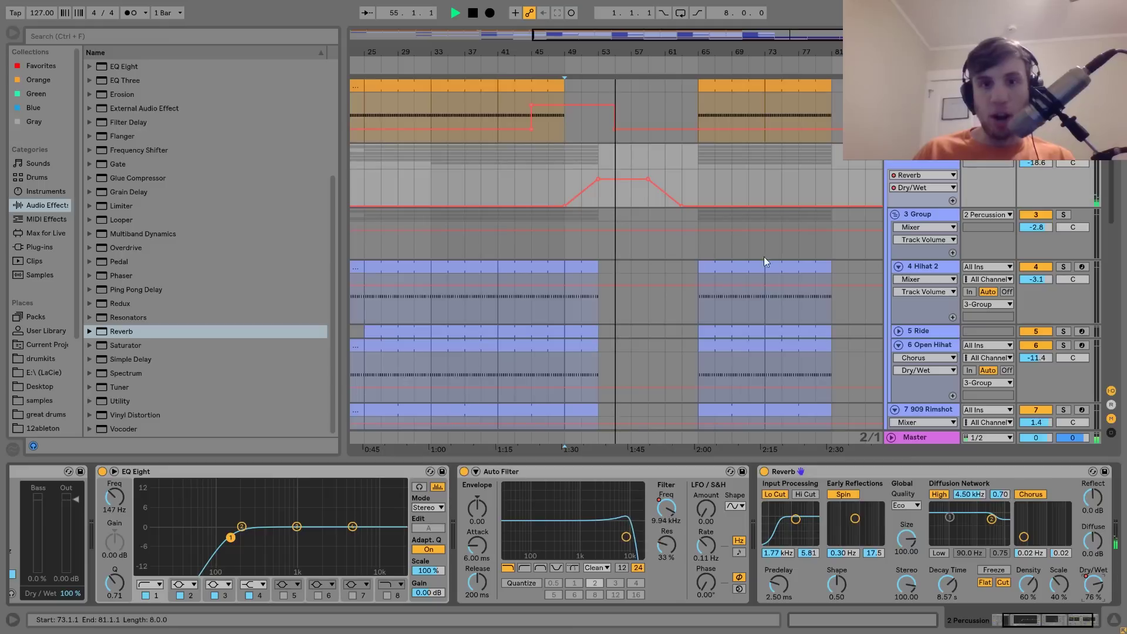
click(681, 185)
click(699, 185)
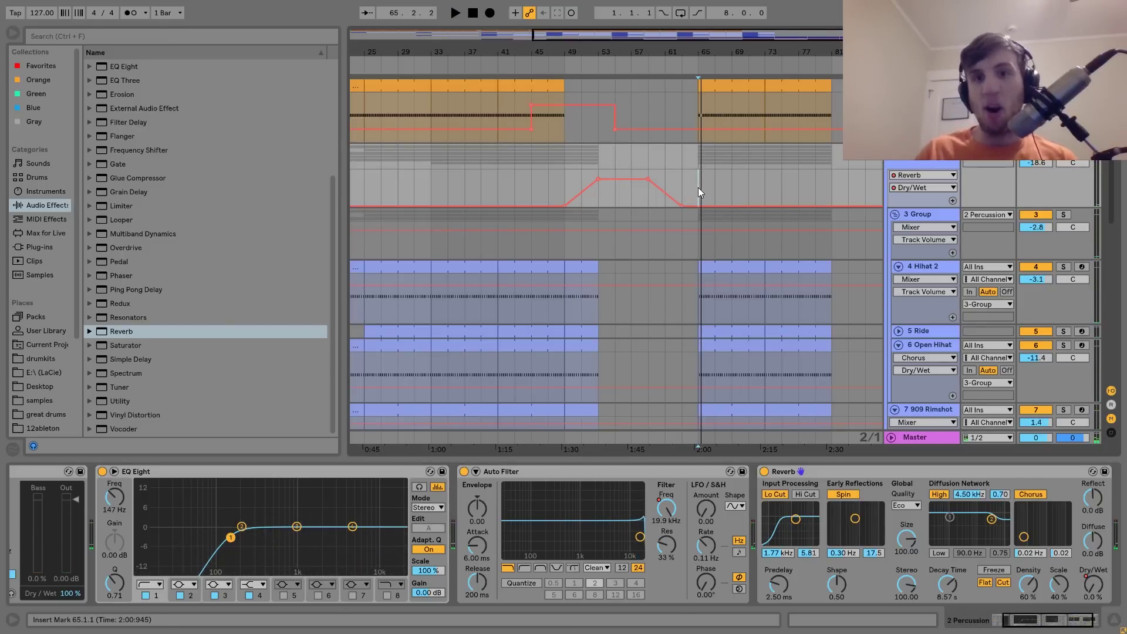
key(space)
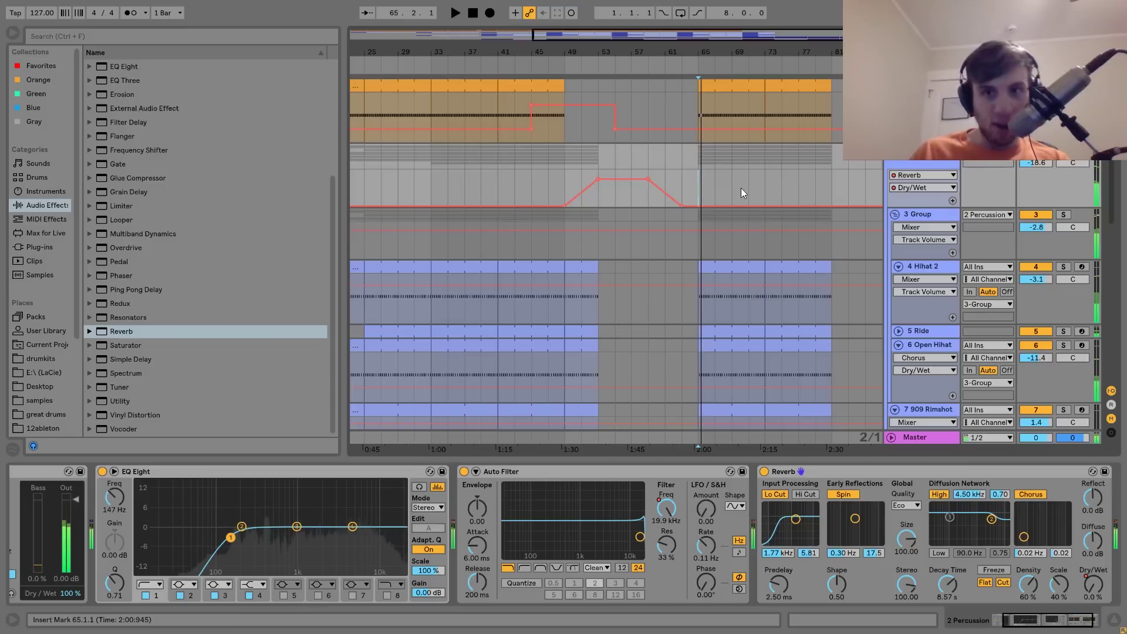
scroll(594, 146, down, 5)
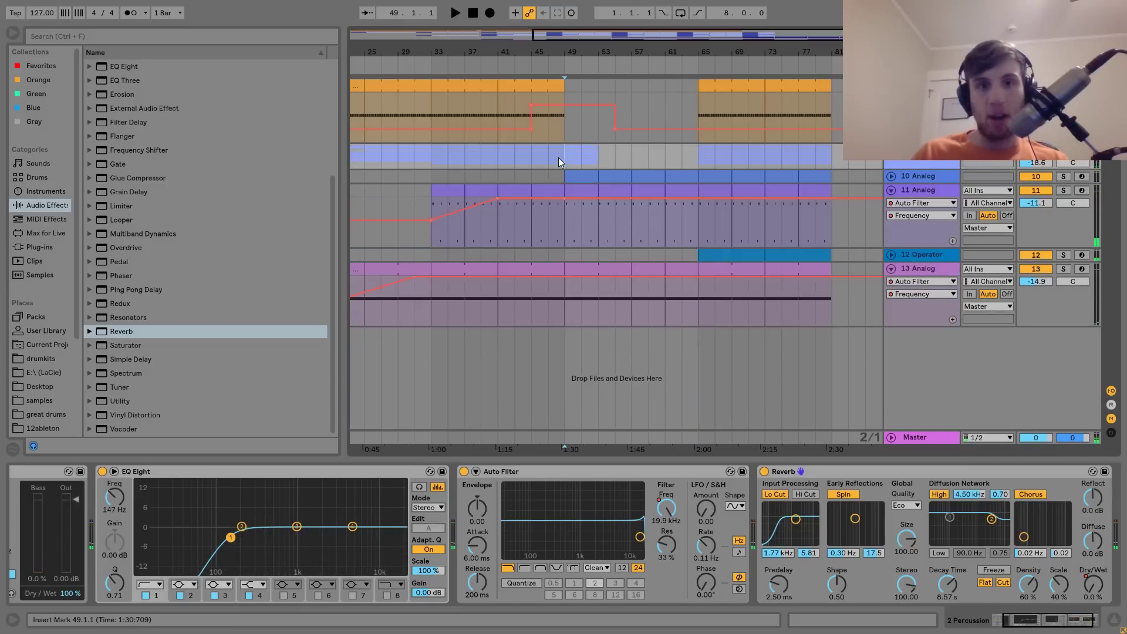
key(space)
key(space)
Extend the 12 Operator clips back to bar 49, solo the track and play the added section
drag(734, 253, 608, 255)
key(space)
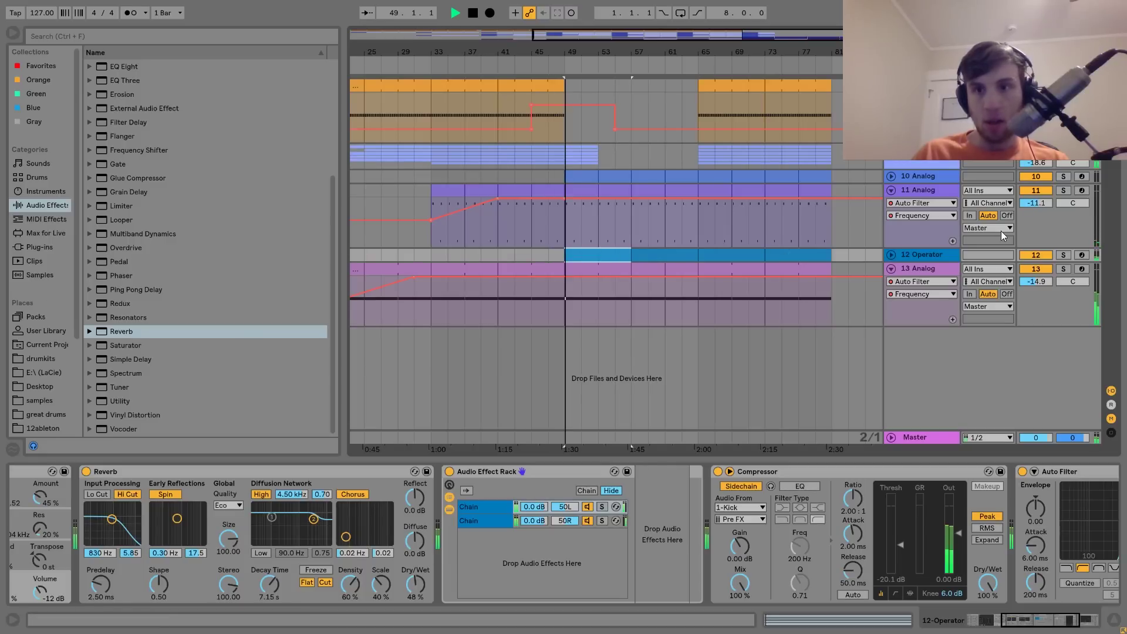
click(1062, 255)
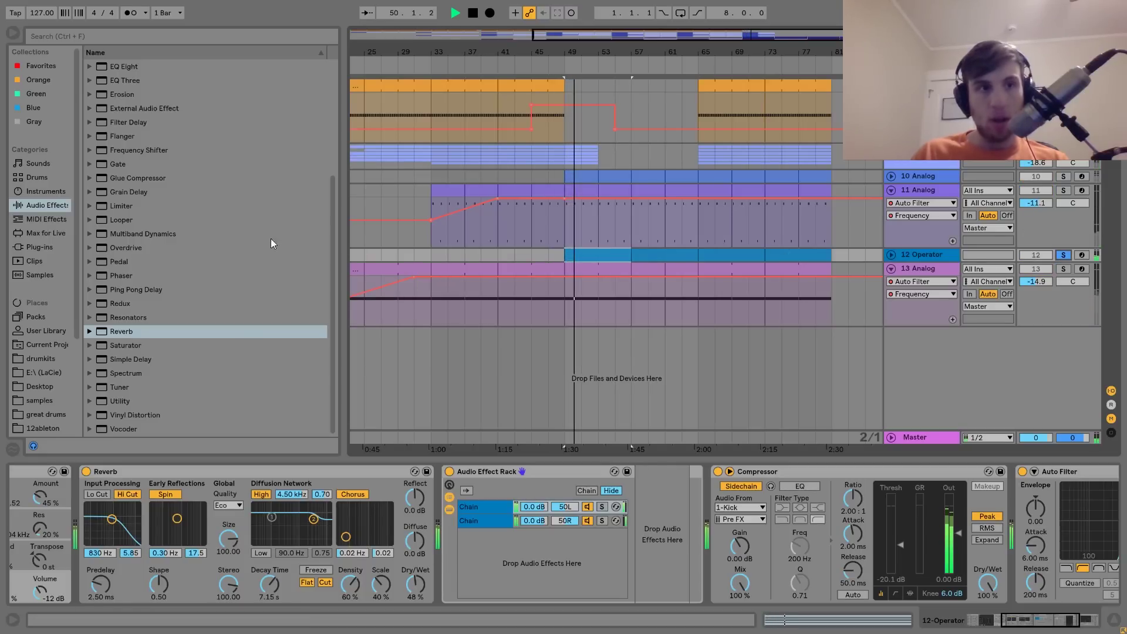
key(space)
Add another Auto Filter at the end of the 12 Operator chain and show its frequency automation
scroll(258, 223, up, 4)
double_click(128, 95)
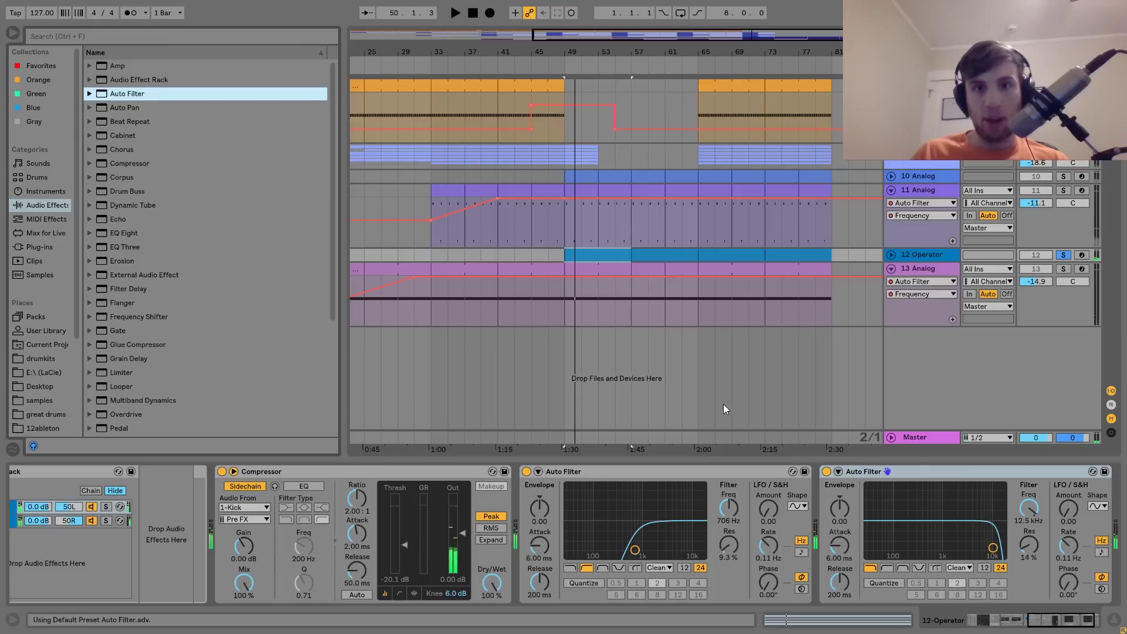
right_click(1034, 514)
click(1010, 519)
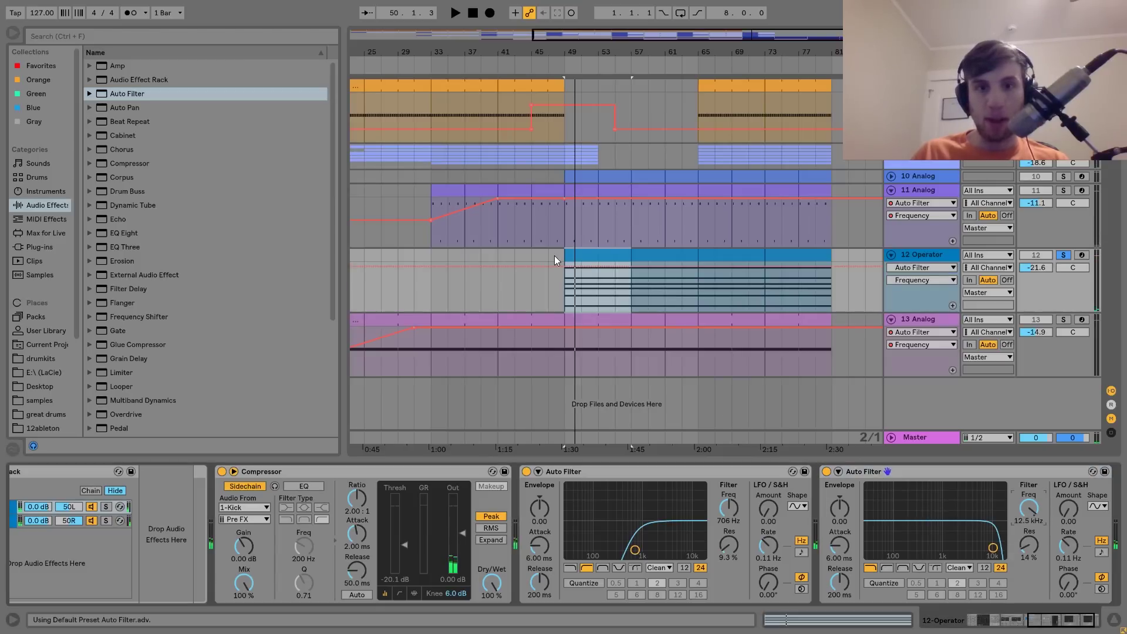
key(space)
Extend the Operator clips back to bar 41, automate its filter frequency from 58.1 Hz at bar 41 to 19.9 kHz at bar 57, and unsolo the track
drag(564, 268, 526, 260)
click(1063, 257)
key(space)
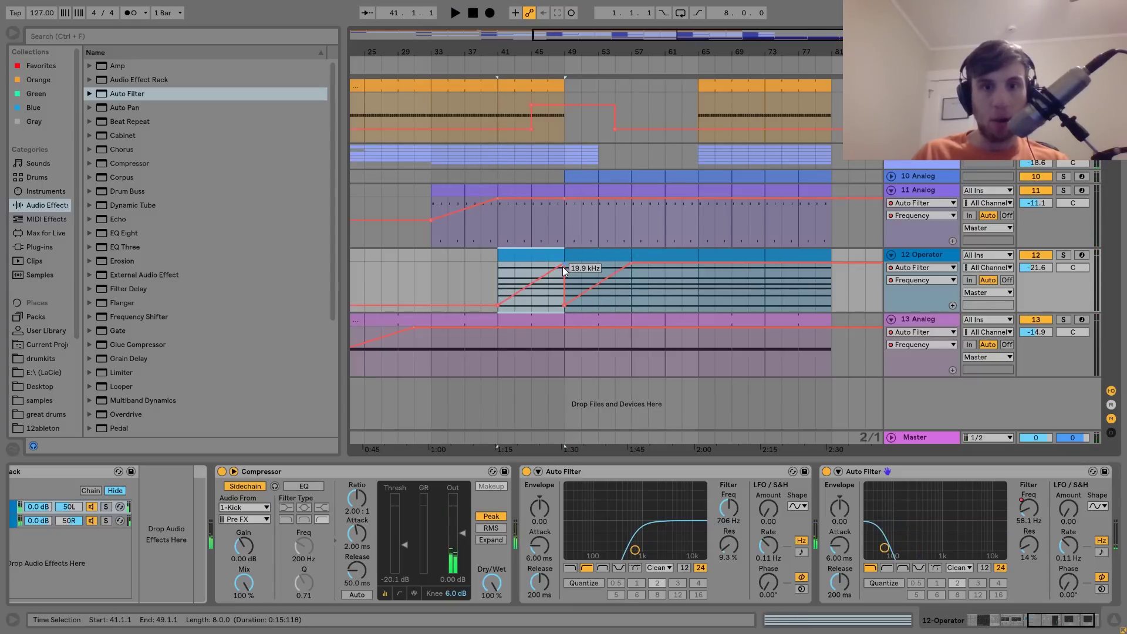
key(space)
key(space)
scroll(562, 307, left, 10)
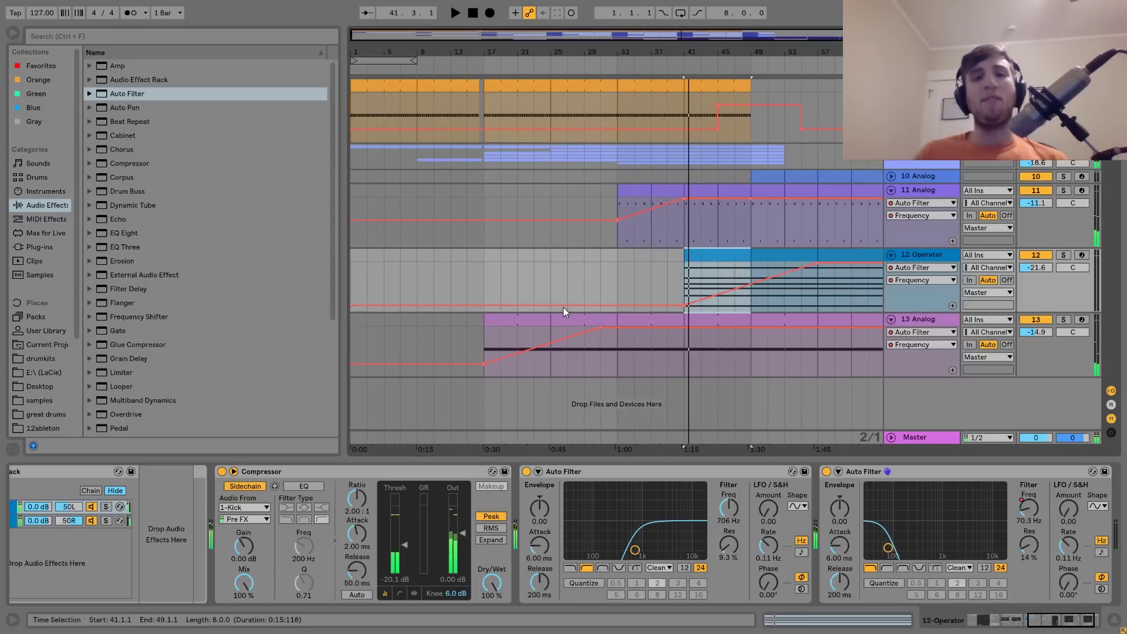
Raise the bar 41 starting point of the Operator's filter frequency ramp during playback, and fold the 12 Operator and 11 Analog tracks
drag(483, 257, 749, 255)
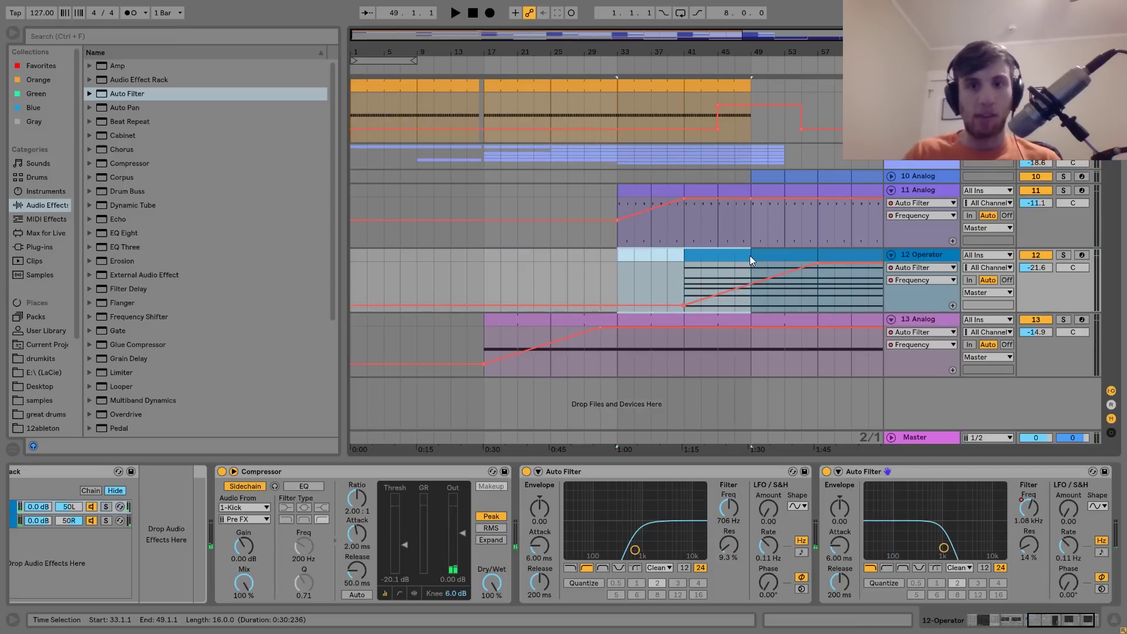
click(725, 257)
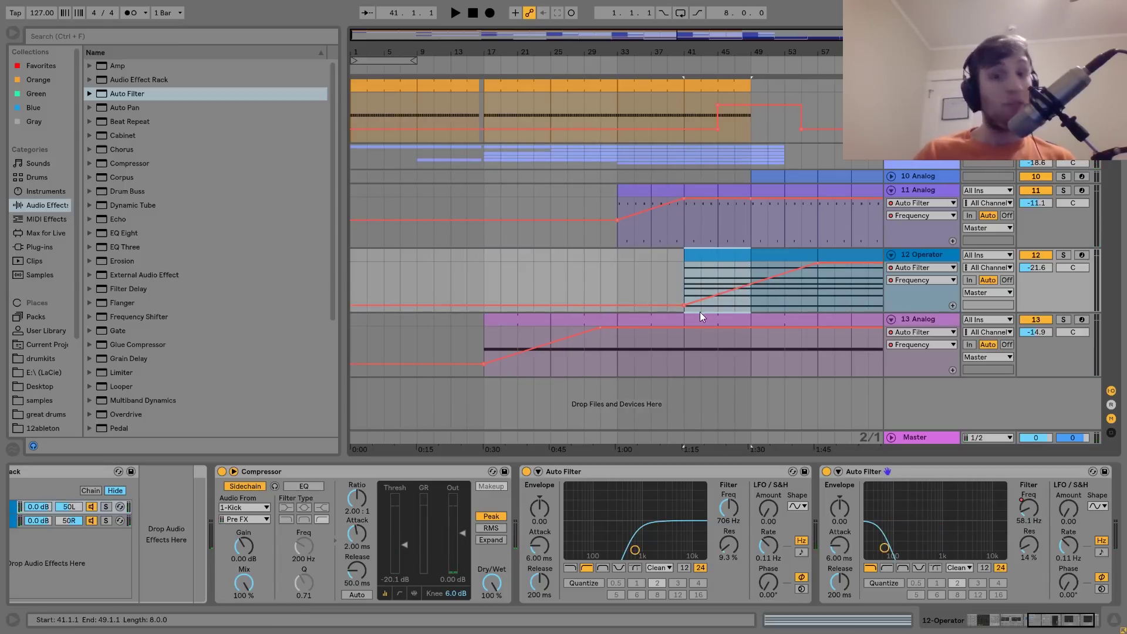
key(space)
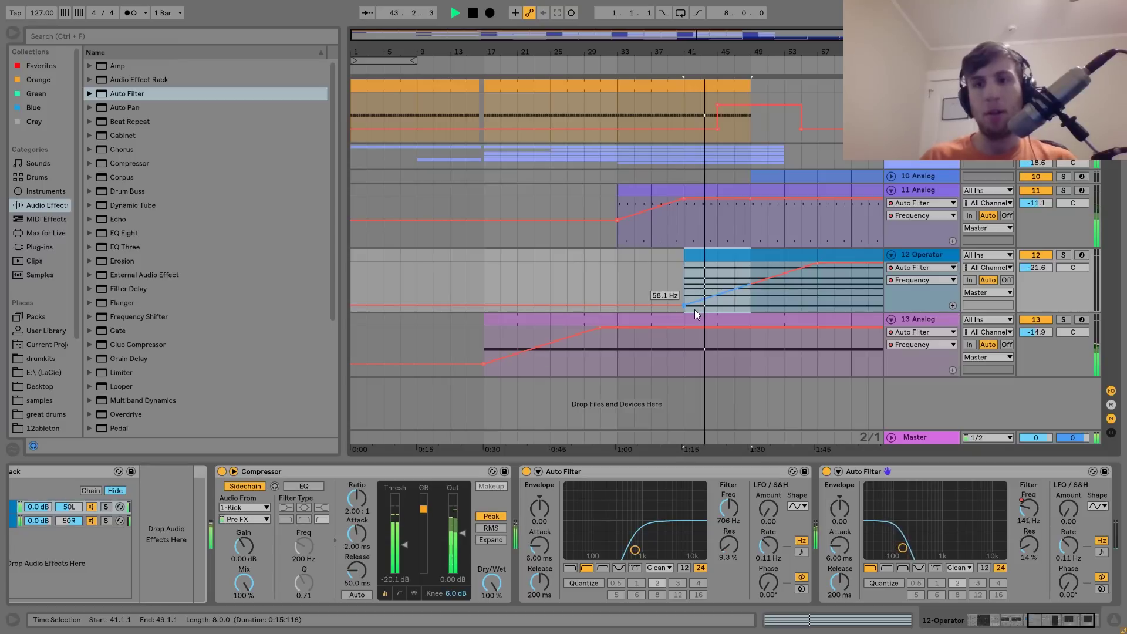
drag(684, 304, 683, 291)
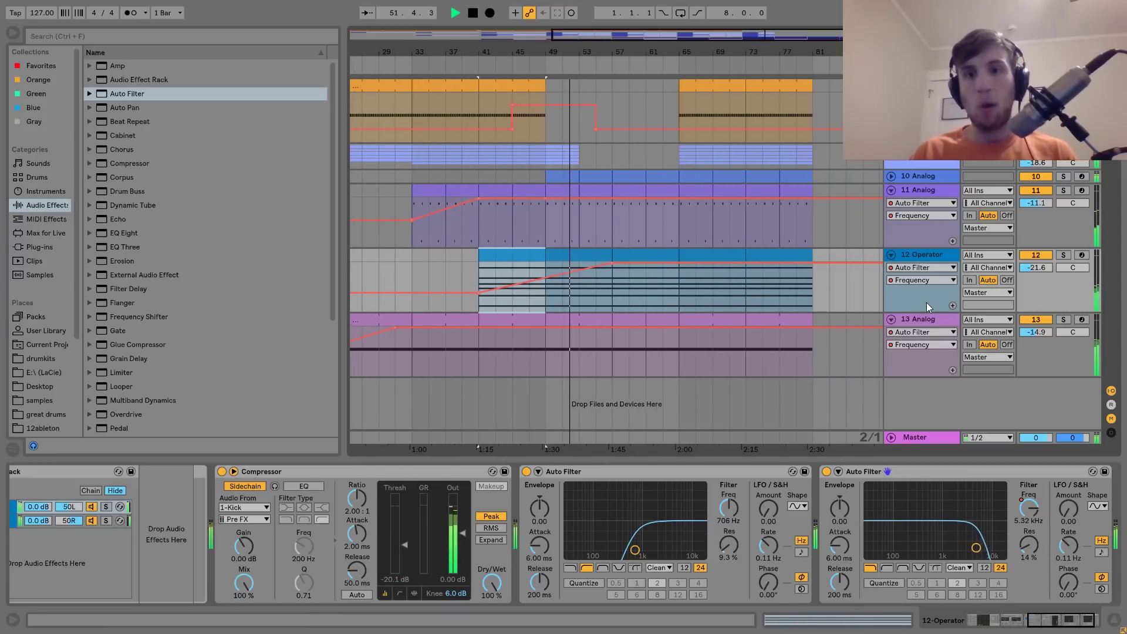
click(891, 255)
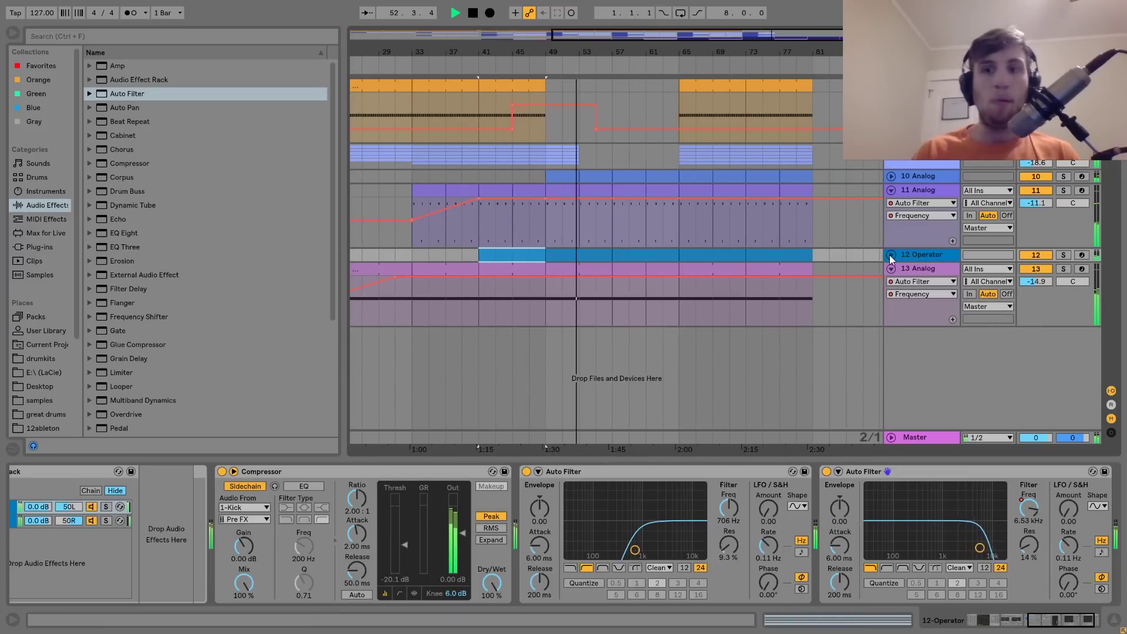
click(892, 190)
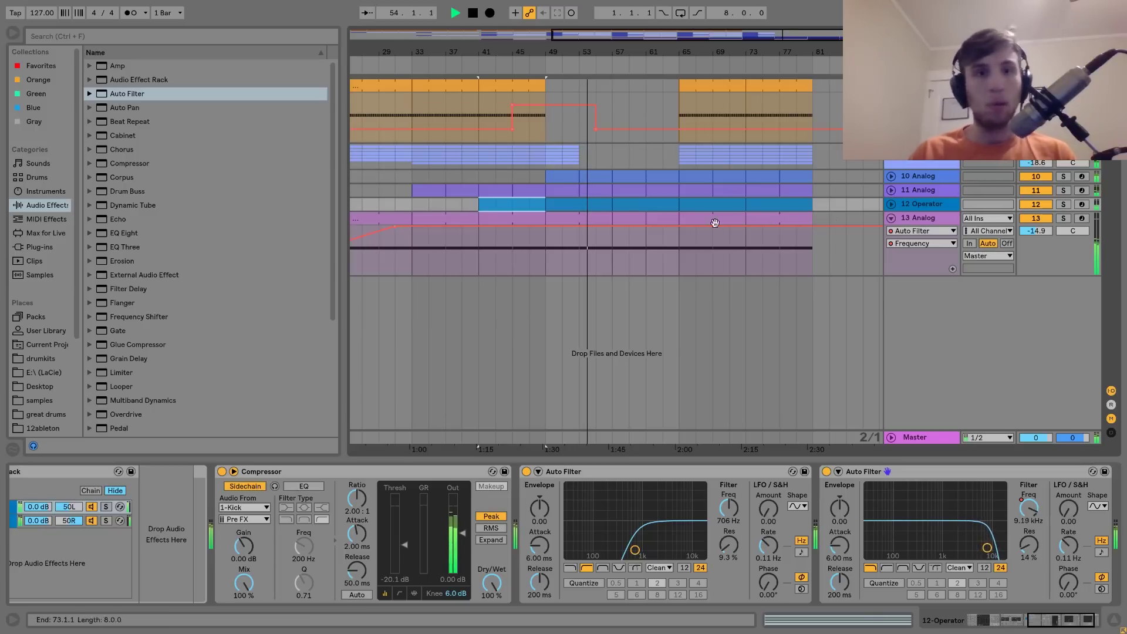
Draw falling filter frequency automation down to bar 65, from bar 57 on 12 Operator and from about bar 61 on 13 Analog
click(613, 156)
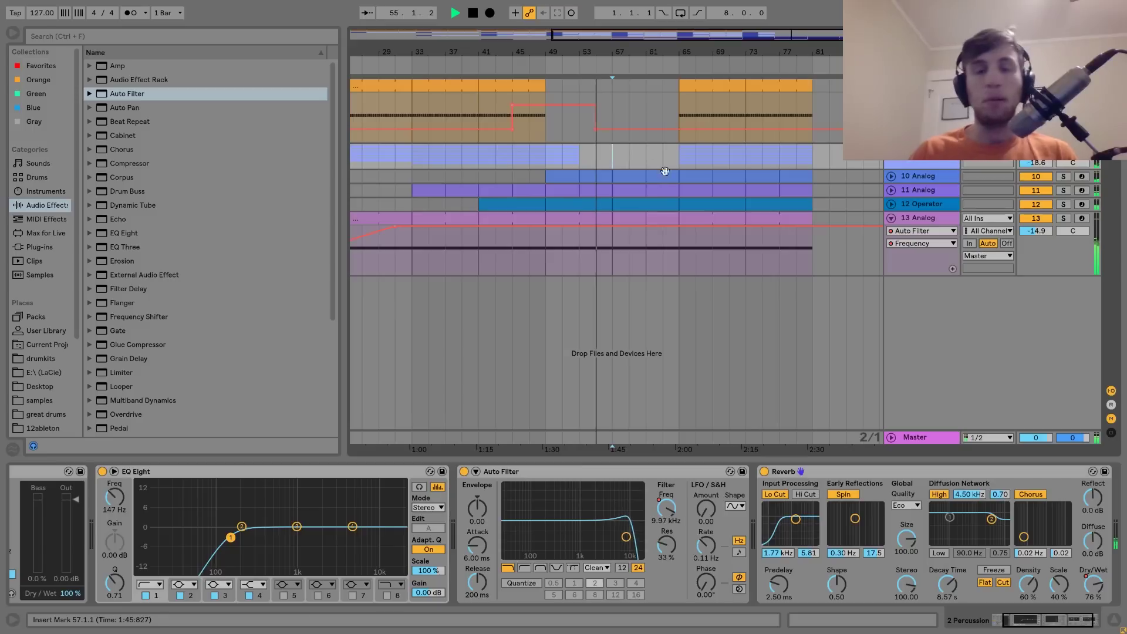
click(890, 204)
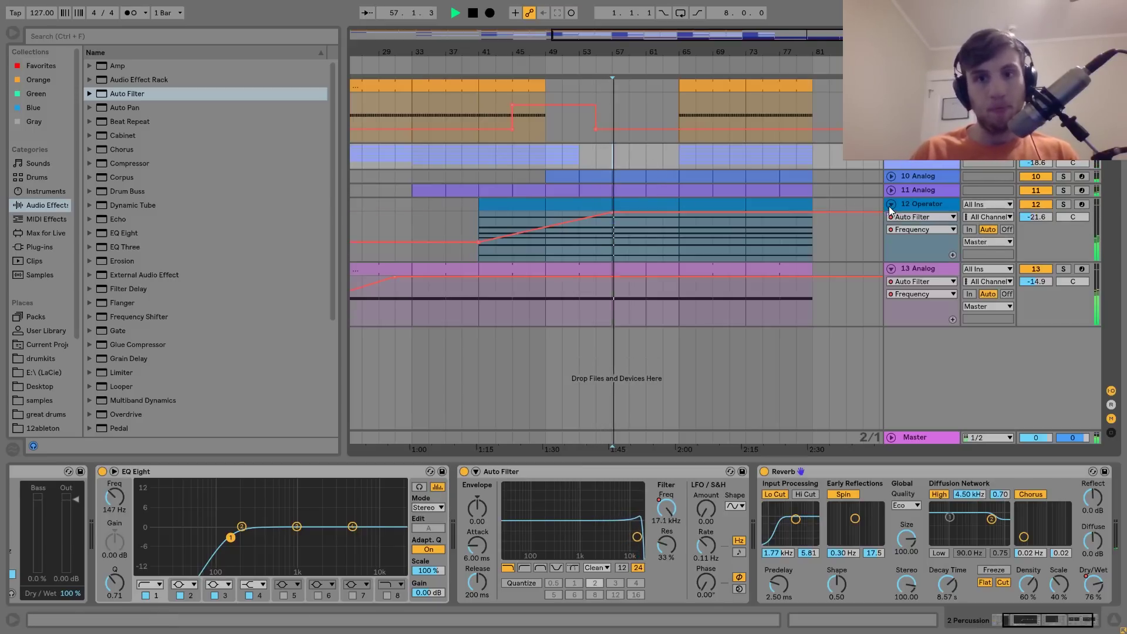
drag(677, 213, 678, 238)
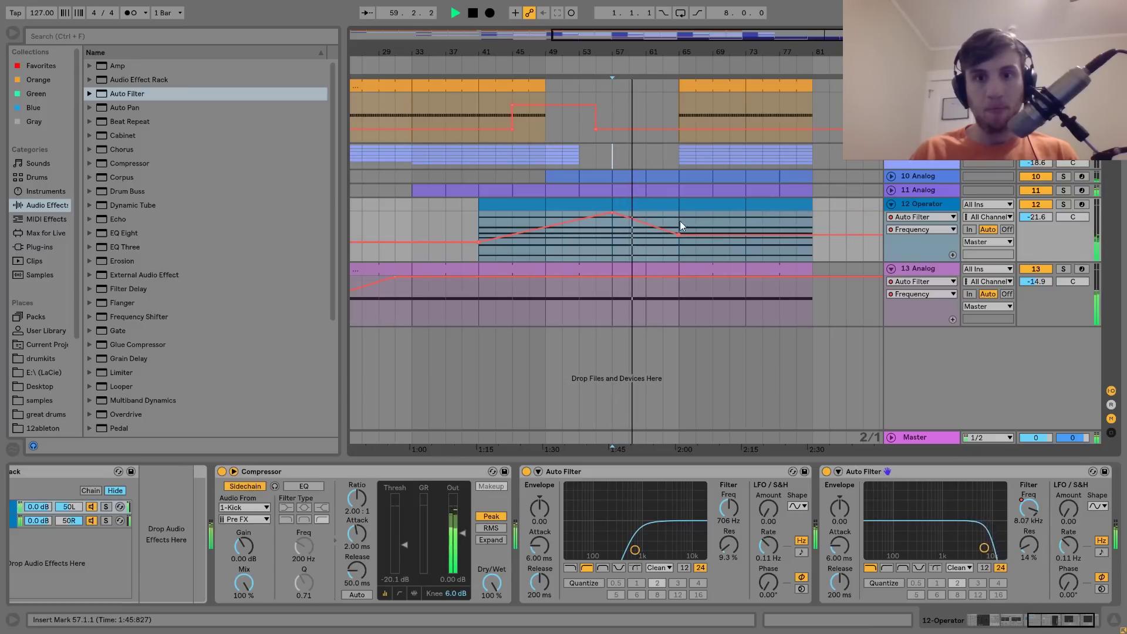
click(650, 280)
drag(677, 277, 677, 305)
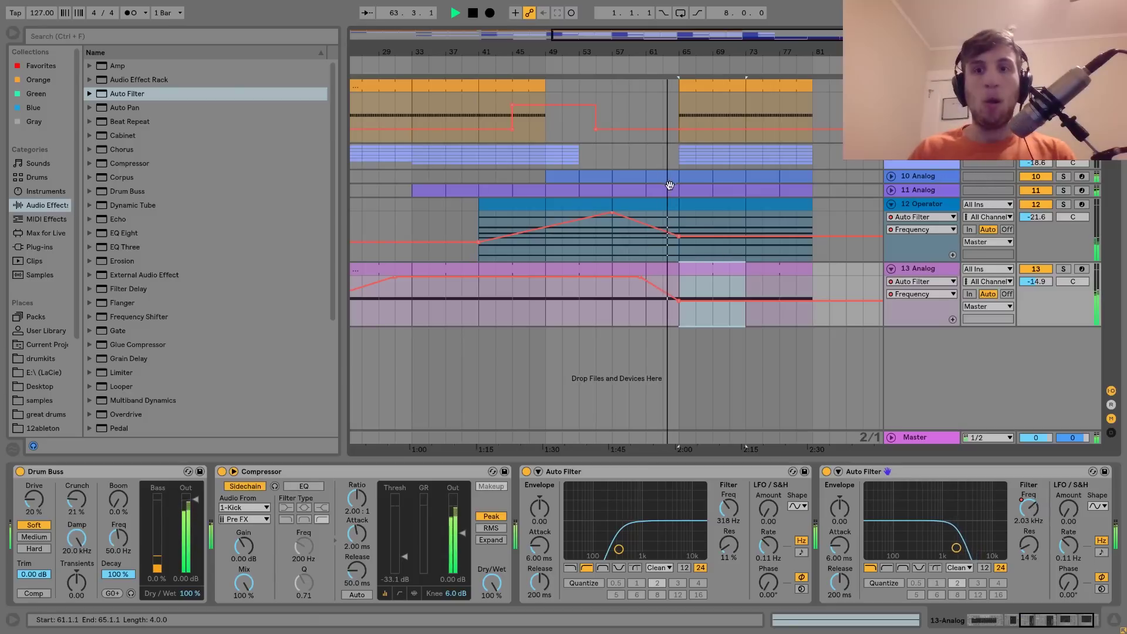
Delete the 12 Operator and 3 Group clips between bars 65 and 73
click(707, 205)
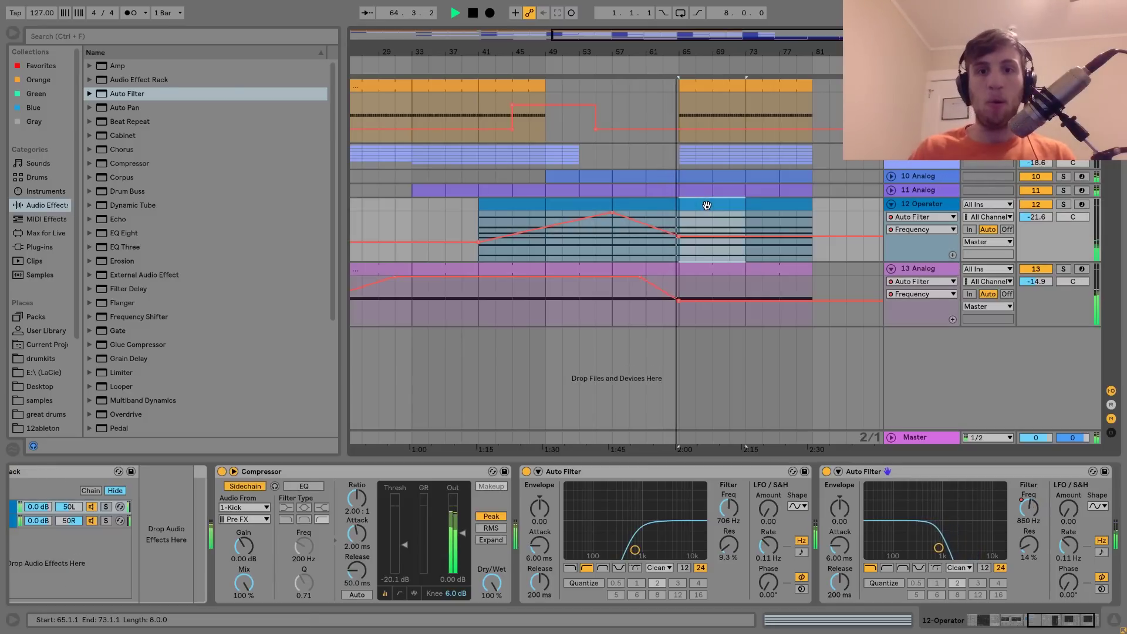
key(Delete)
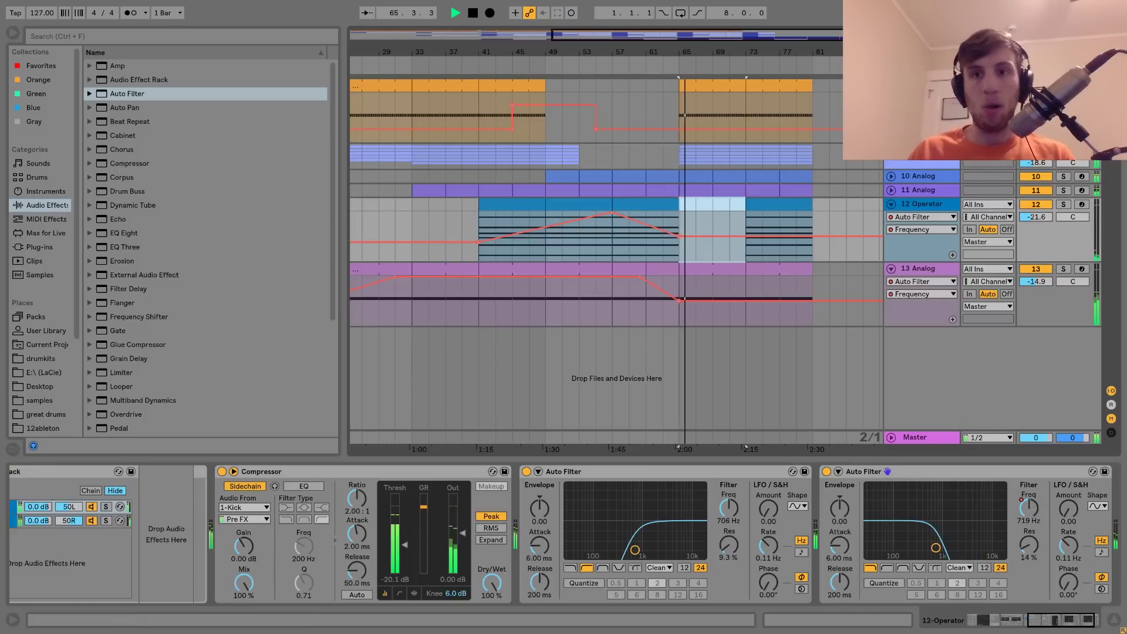
scroll(807, 176, up, 5)
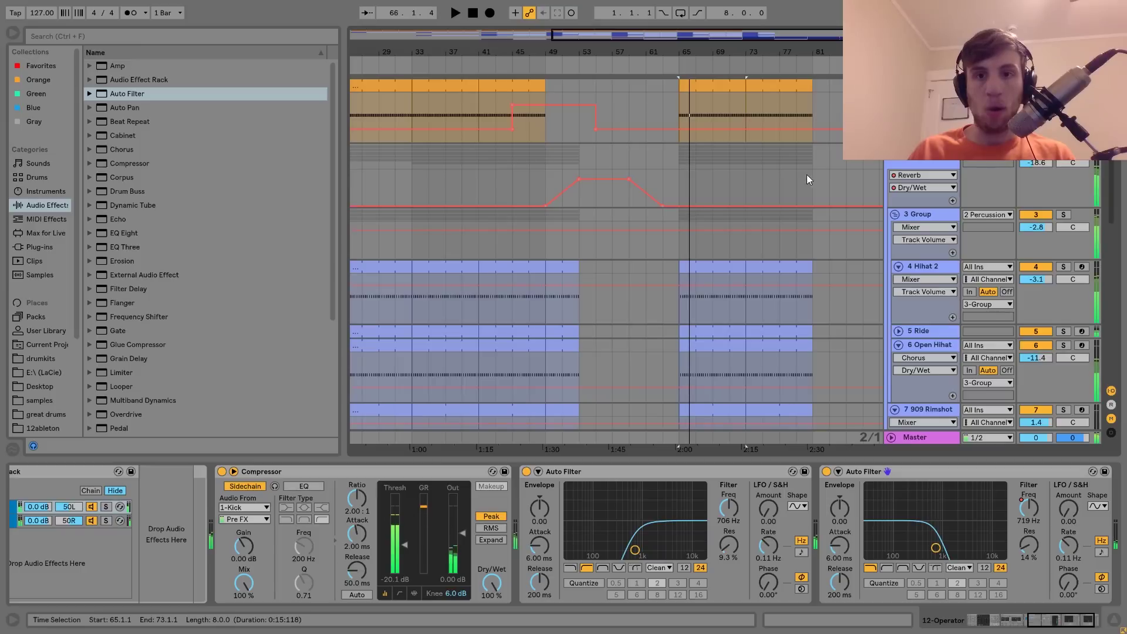
click(895, 214)
drag(682, 217, 749, 217)
key(space)
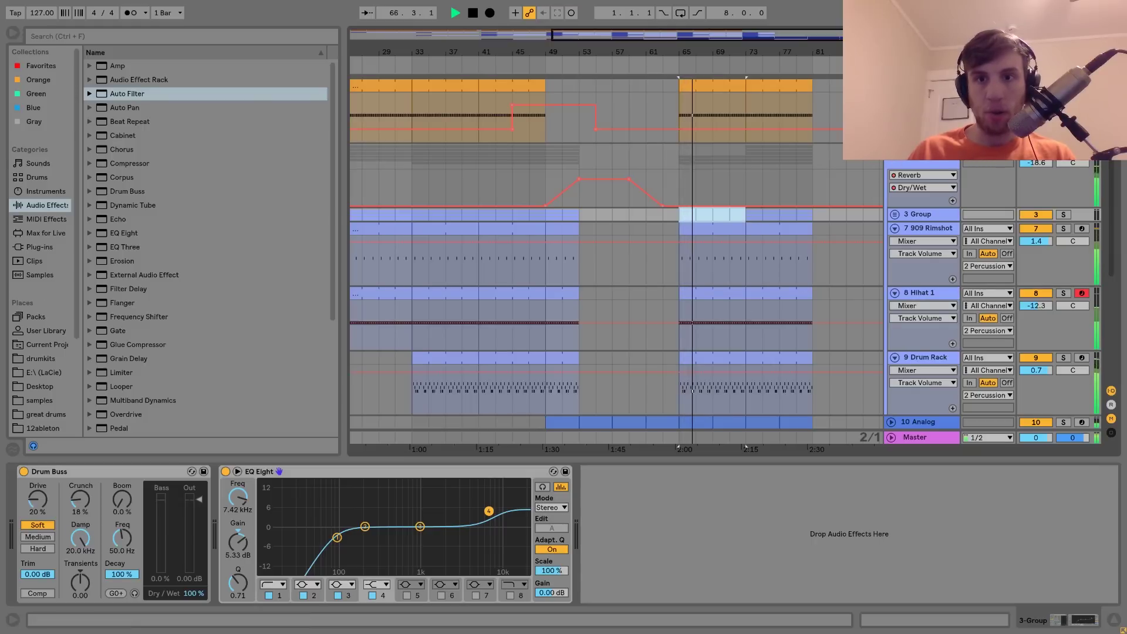
Fold the percussion group, play from bars 73 and 59, and place the insert marker at bar 57
click(891, 151)
click(746, 162)
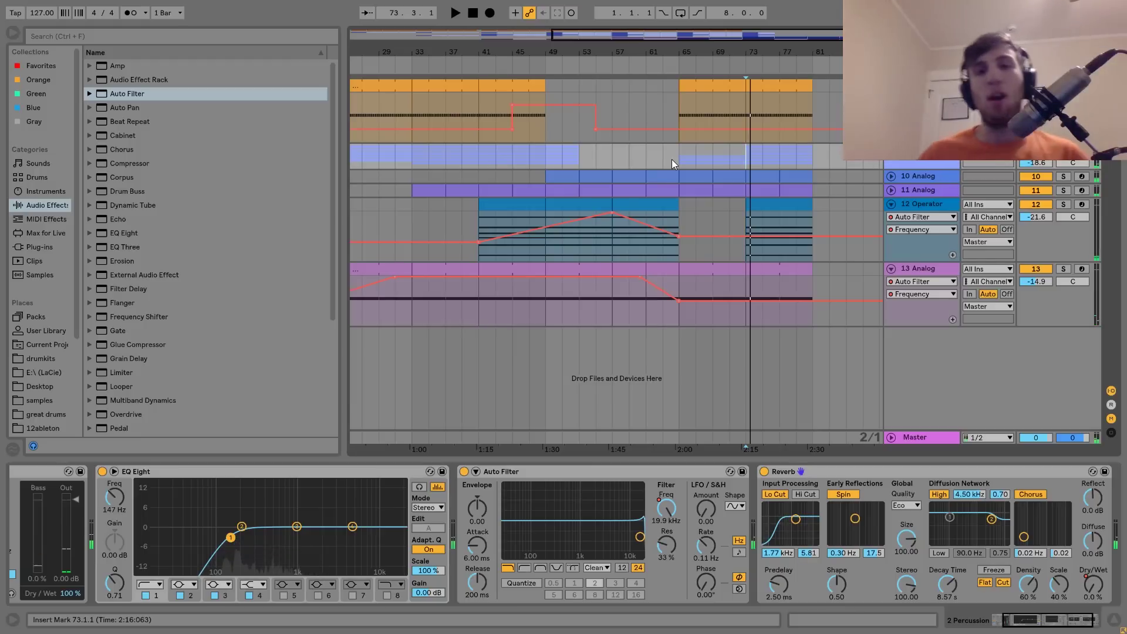
click(629, 156)
click(611, 158)
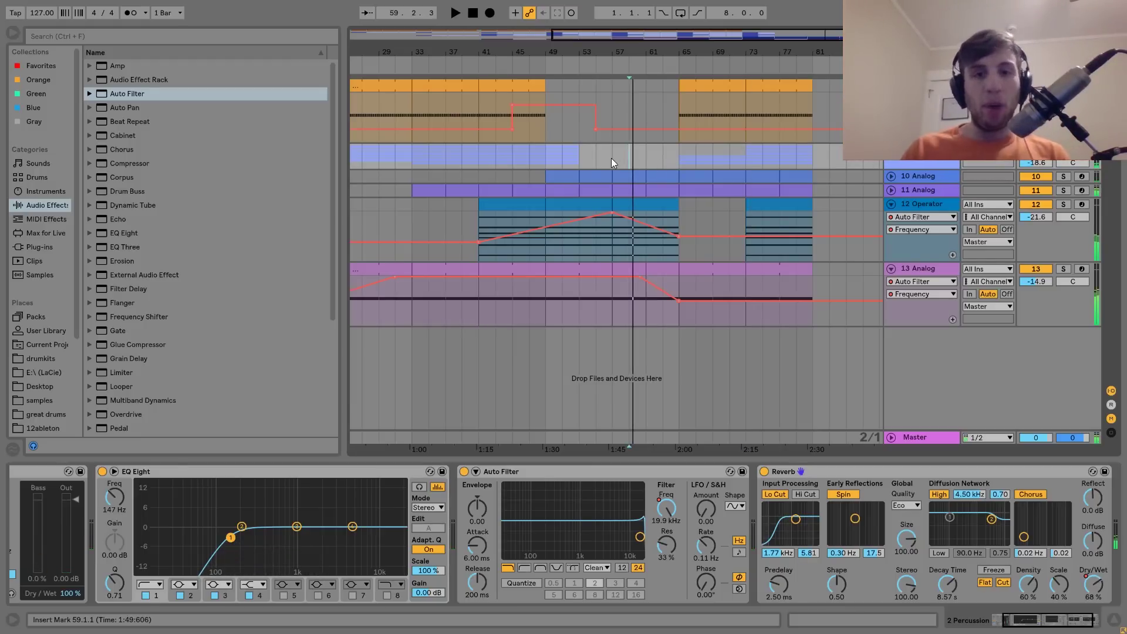
Insert a new MIDI track below 13 Analog and load an Operator instrument on it
click(920, 275)
key(ctrl+shift+t)
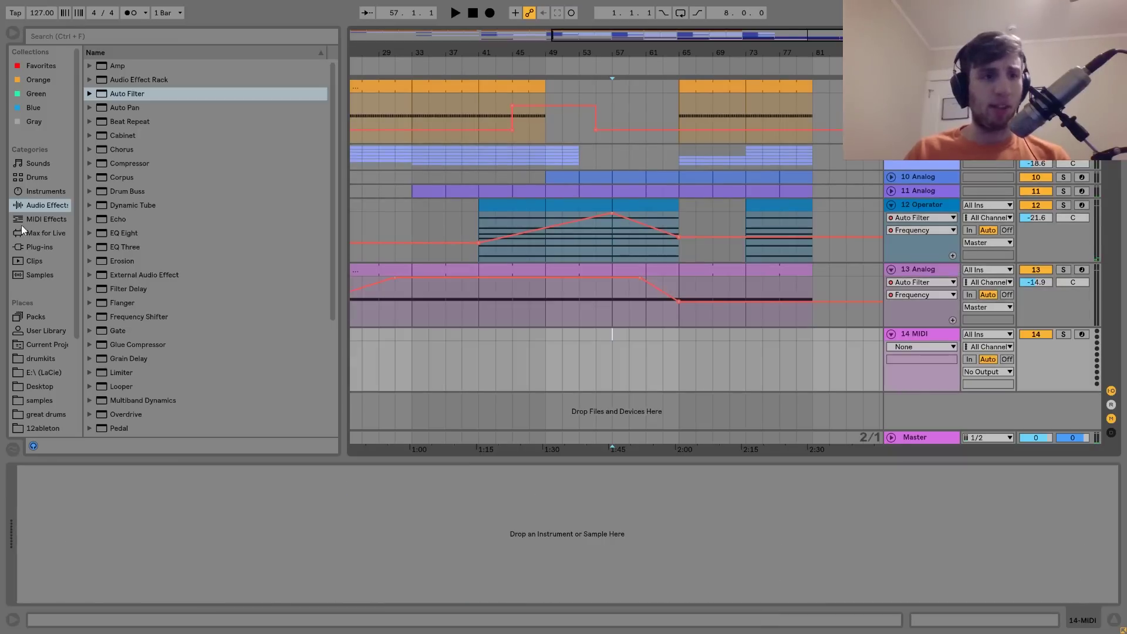
click(46, 193)
double_click(123, 163)
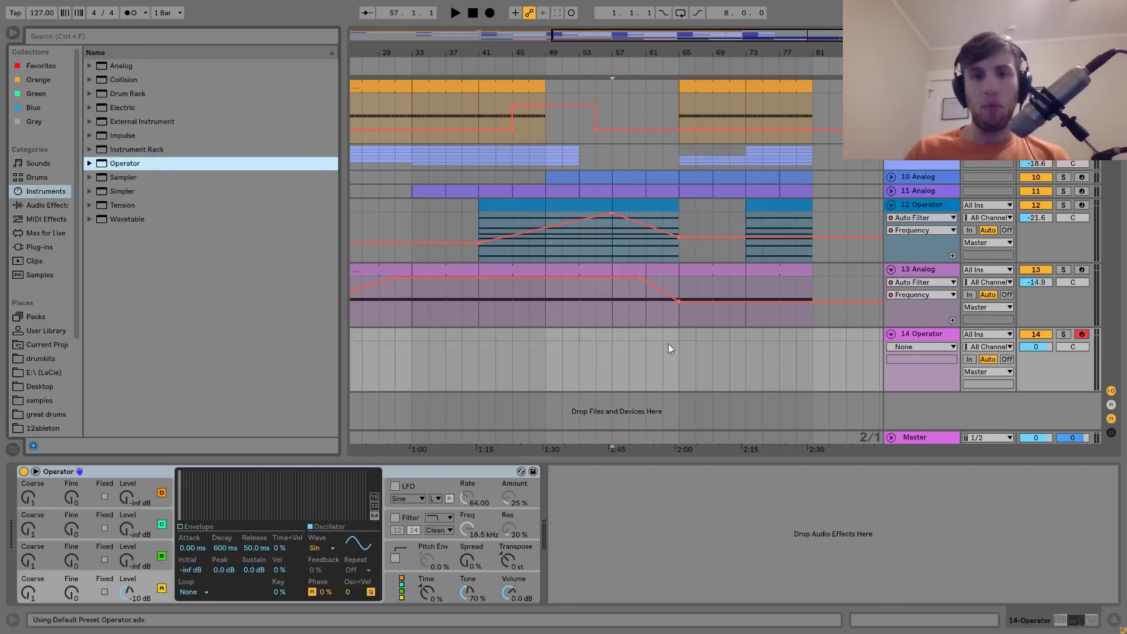
Create a MIDI clip from bar 57 to bar 73 on the new Operator track and fill it with one sustained B2 note
drag(615, 336, 714, 339)
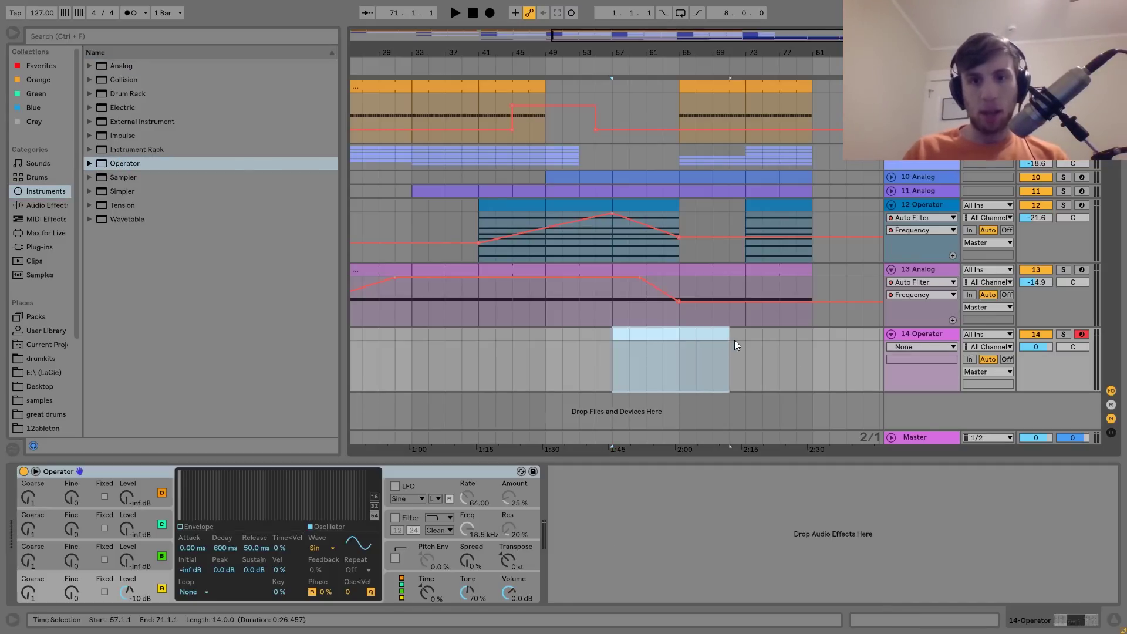
key(ctrl+shift+m)
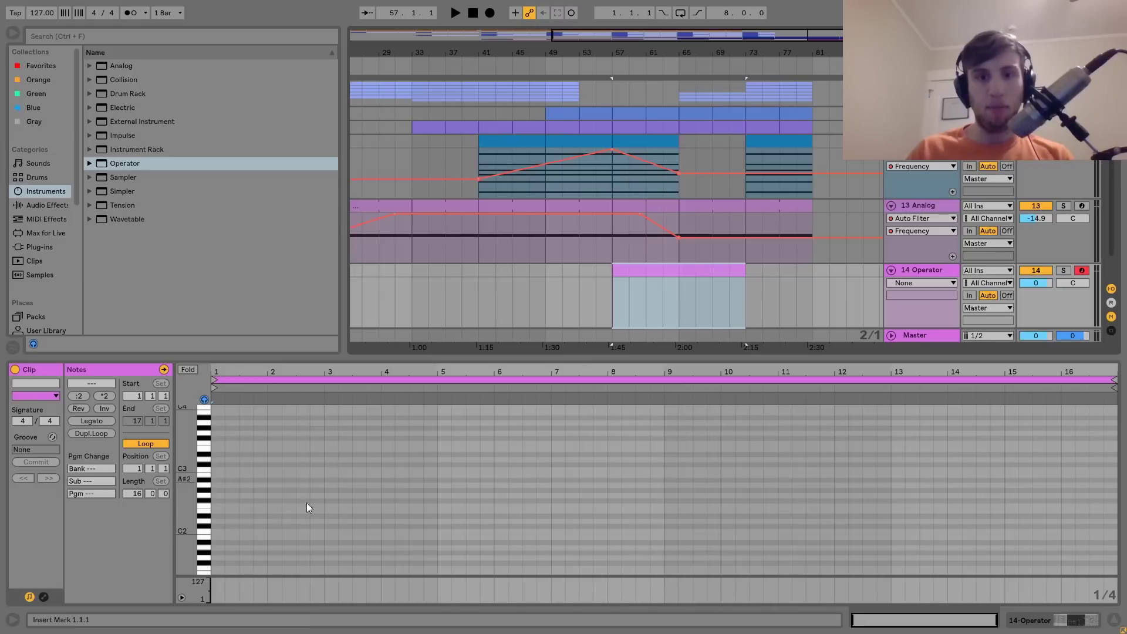
double_click(221, 475)
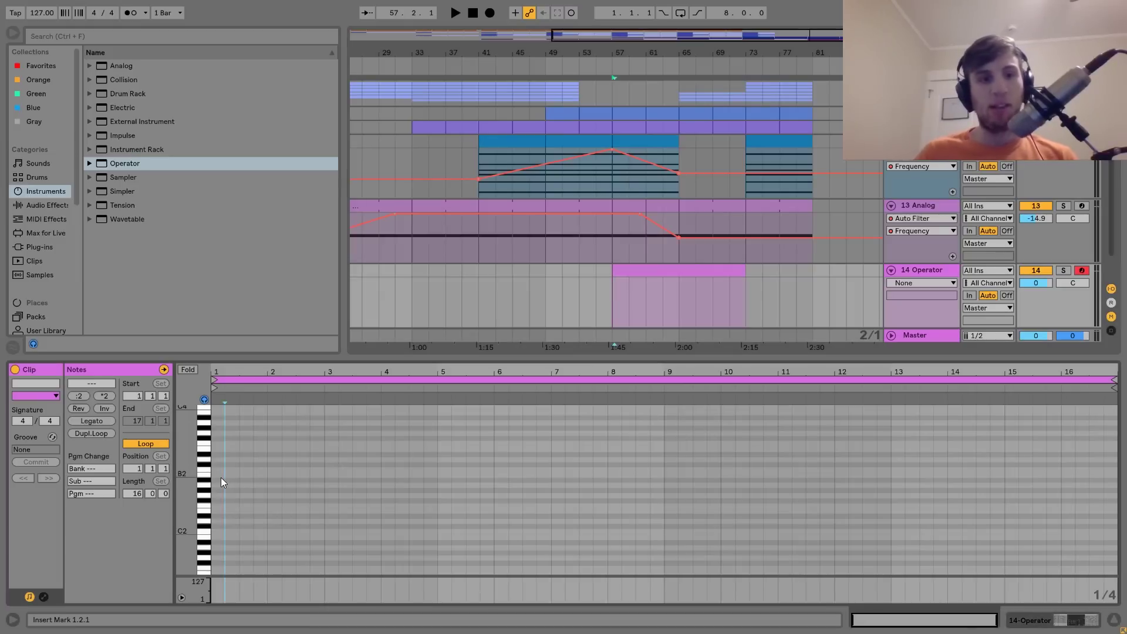
click(90, 420)
Set the new Operator's oscillator A to Noise White and enable its filter with a 24 dB slope and 30 Hz frequency
click(941, 271)
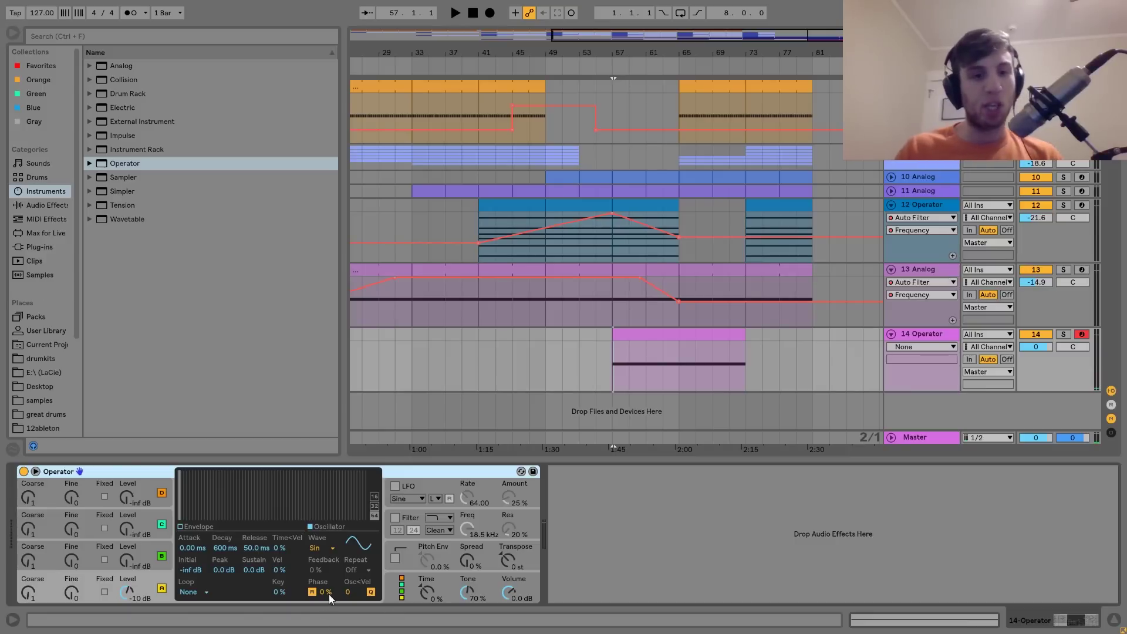
click(324, 548)
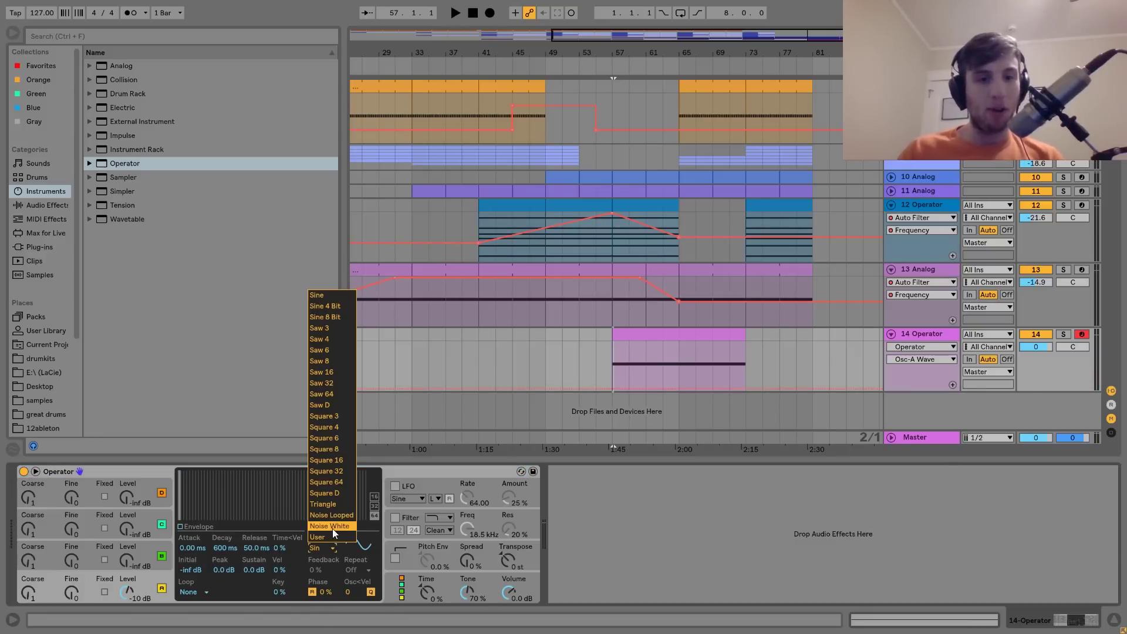
click(332, 527)
click(394, 517)
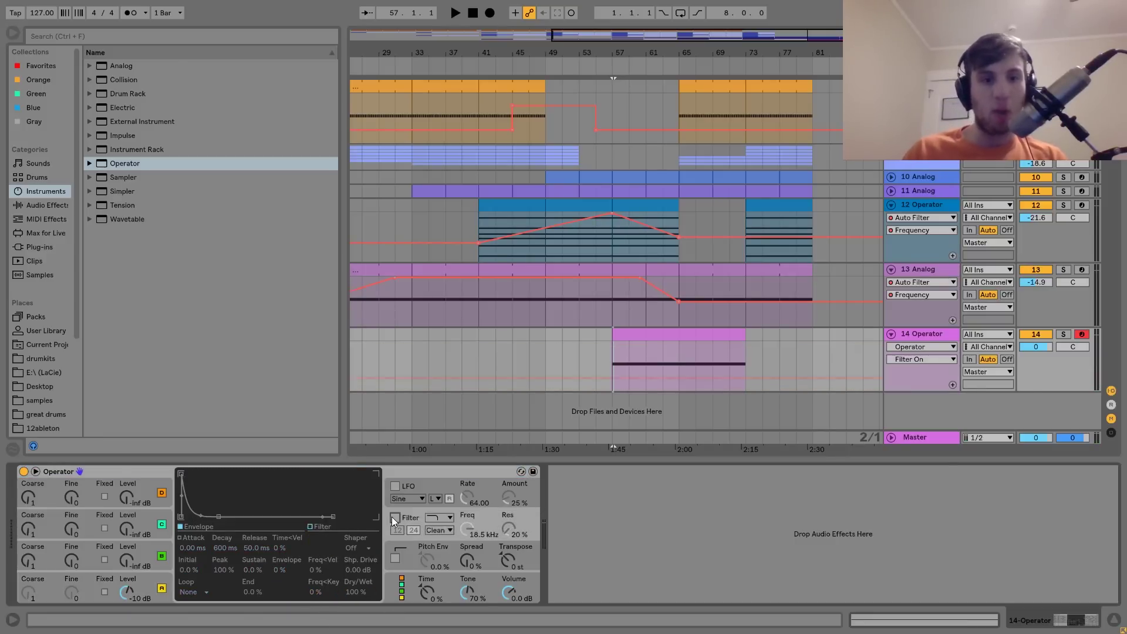
click(437, 521)
click(445, 554)
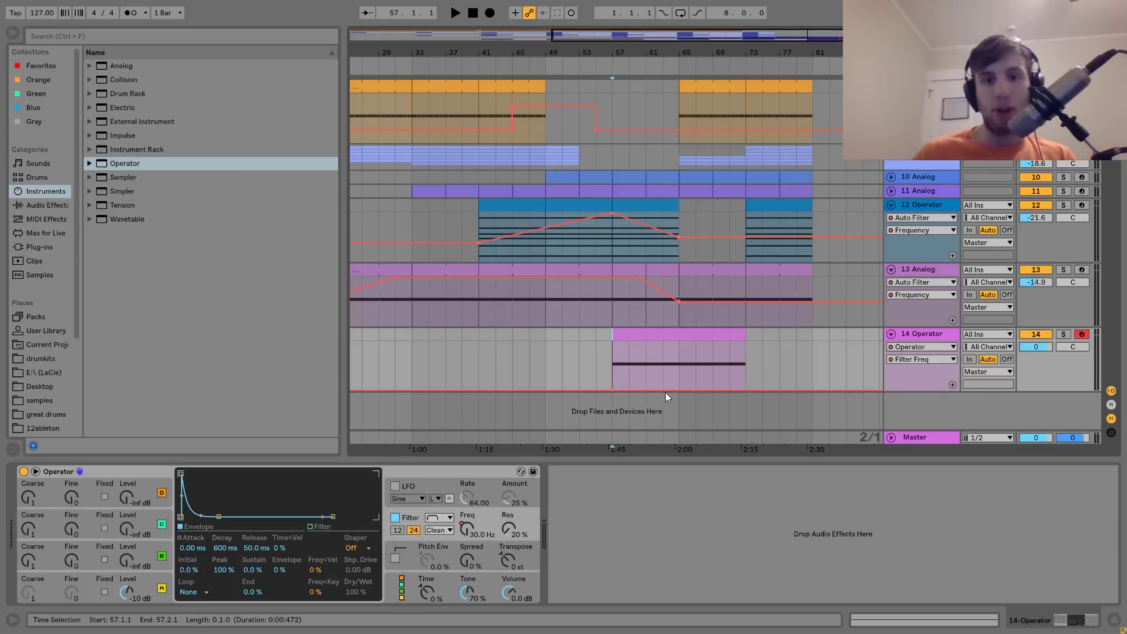
Automate Operator's filter frequency to rise from 30 Hz at bar 57 to about 13.8 kHz at bar 65 and play it
drag(678, 388, 678, 346)
key(space)
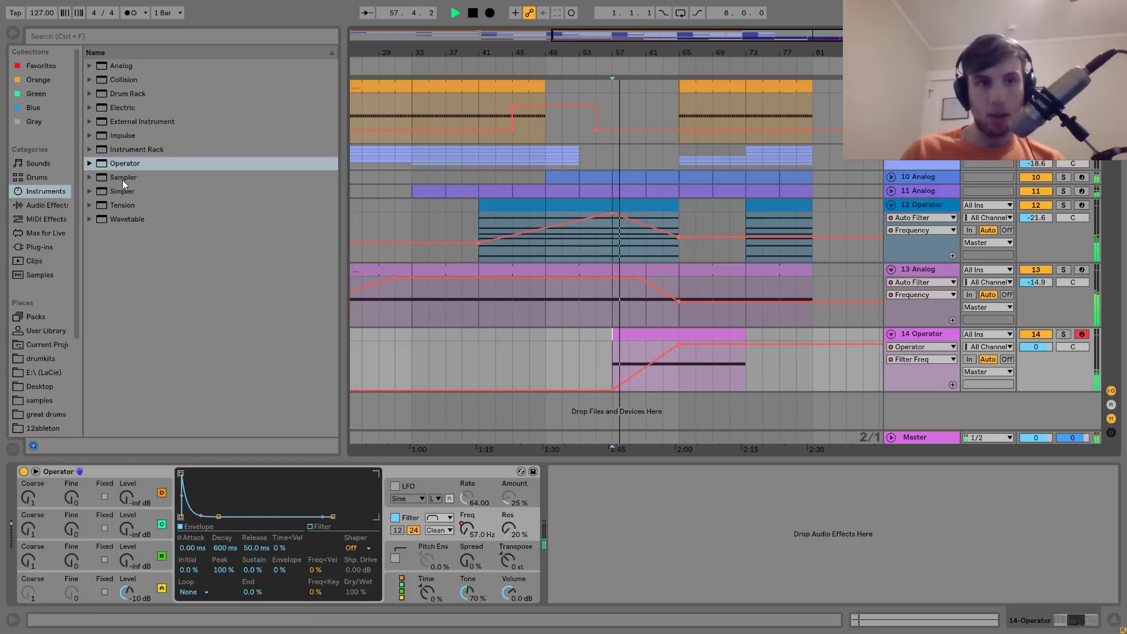
key(space)
Add a high-pass Auto Filter at about 979 Hz after Operator and ramp the filter frequency automation down to 30 Hz at bar 73
click(41, 207)
drag(134, 94, 611, 509)
click(614, 566)
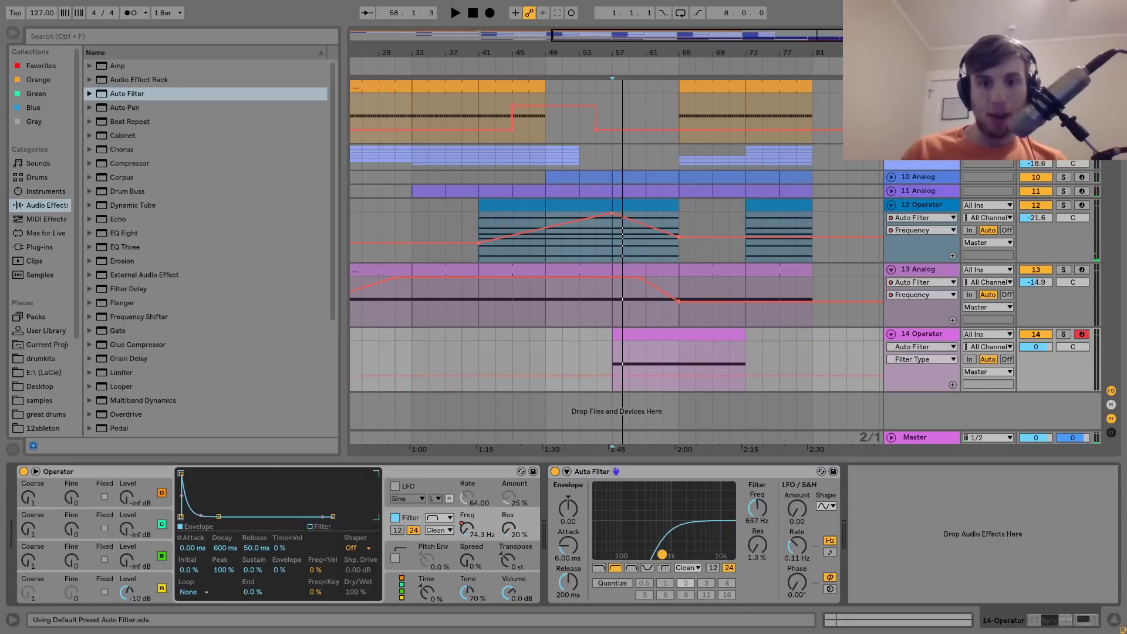
key(space)
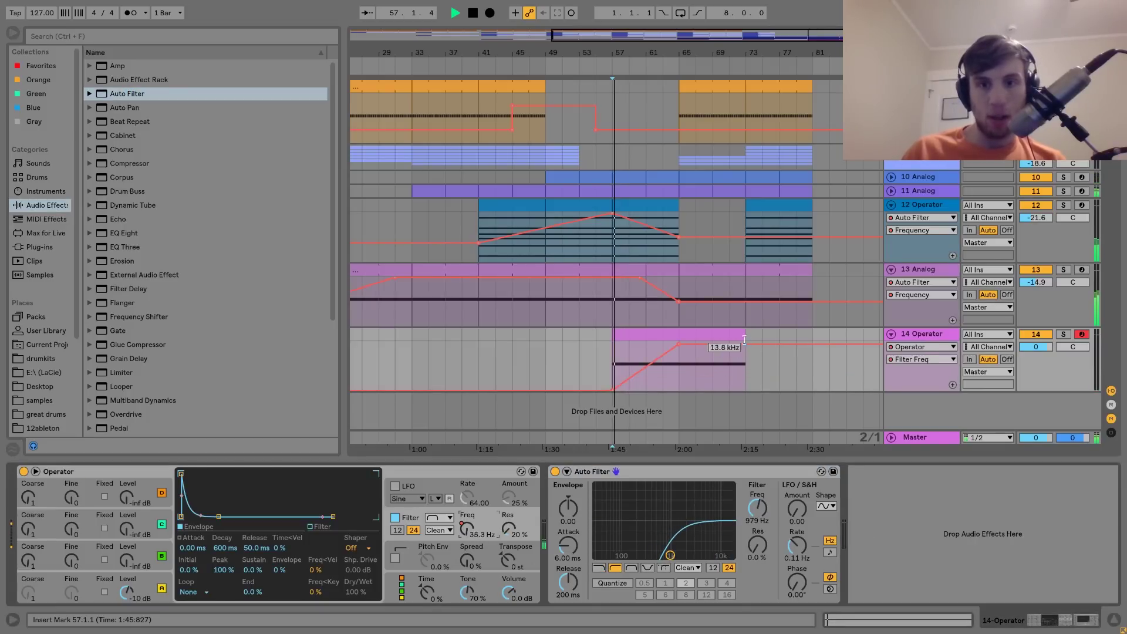
drag(745, 346, 745, 389)
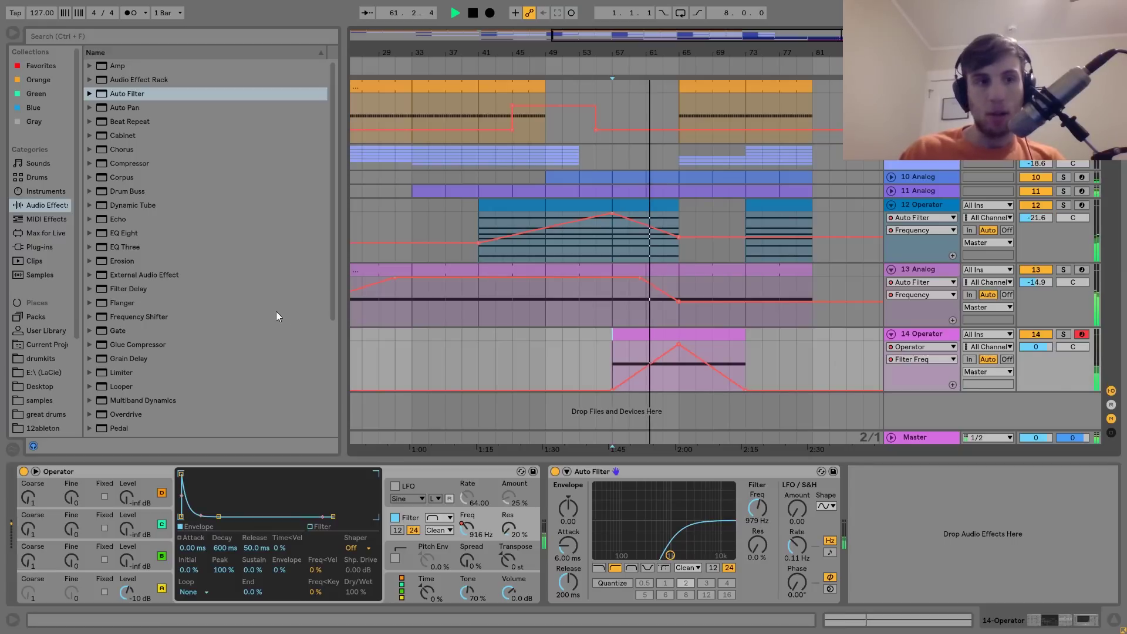
Add a Chorus with 20% feedback before the Auto Filter and lower the filter sweep's bar 65 peak to about 9.36 kHz
click(118, 149)
key(Return)
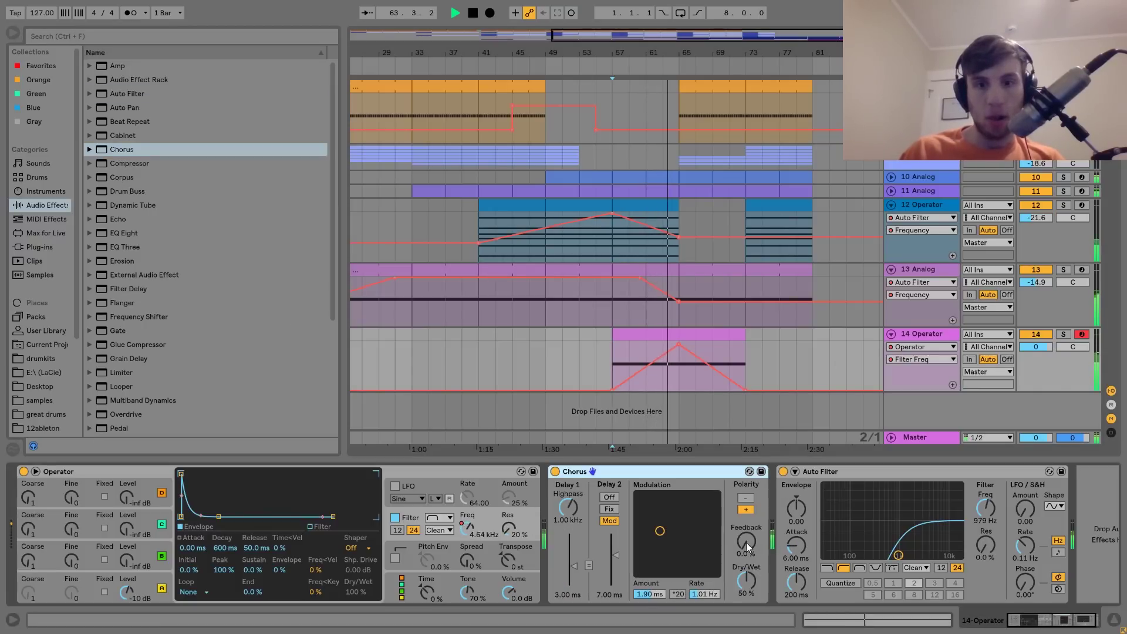
click(746, 542)
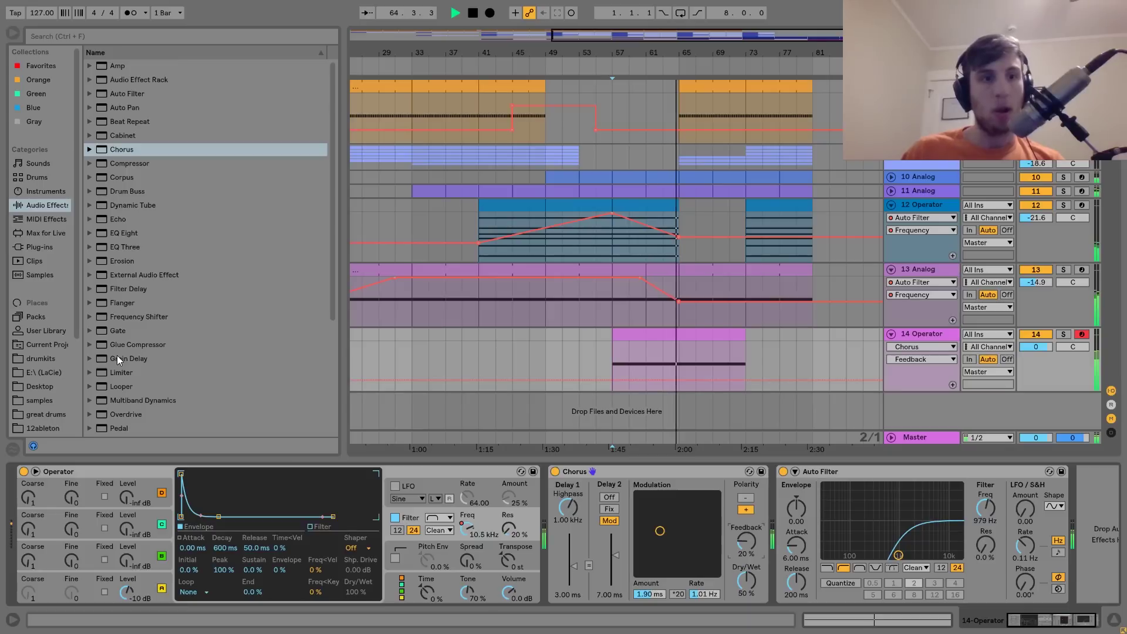
click(467, 526)
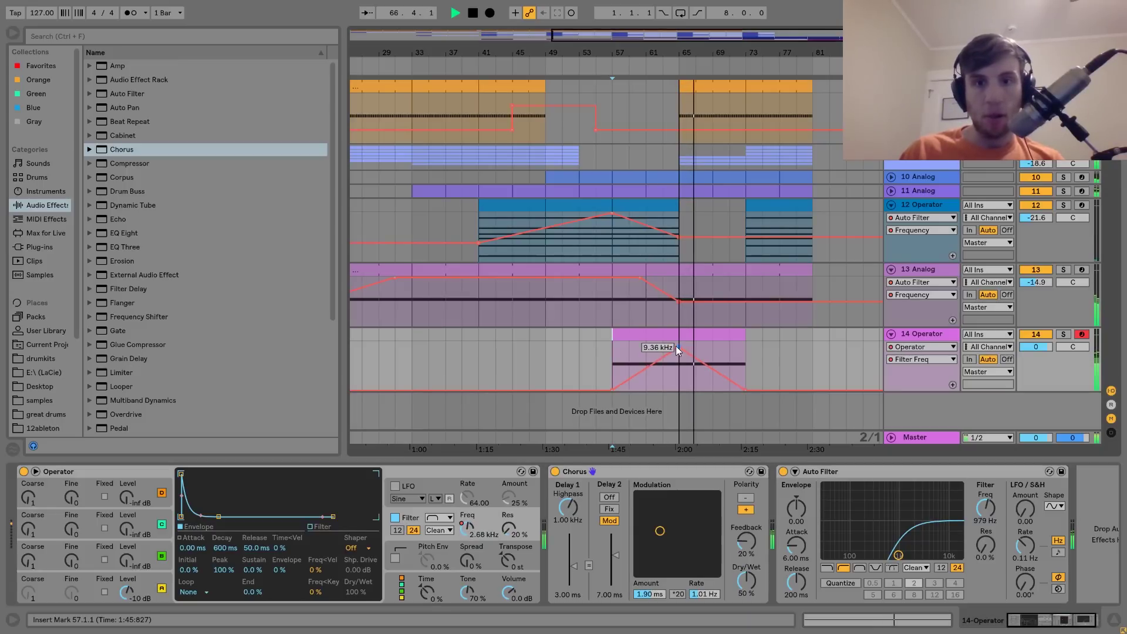
key(space)
Copy the sidechain Compressor from 13 Analog to the end of the 14 Operator chain and play the noise clip from bar 57
click(920, 269)
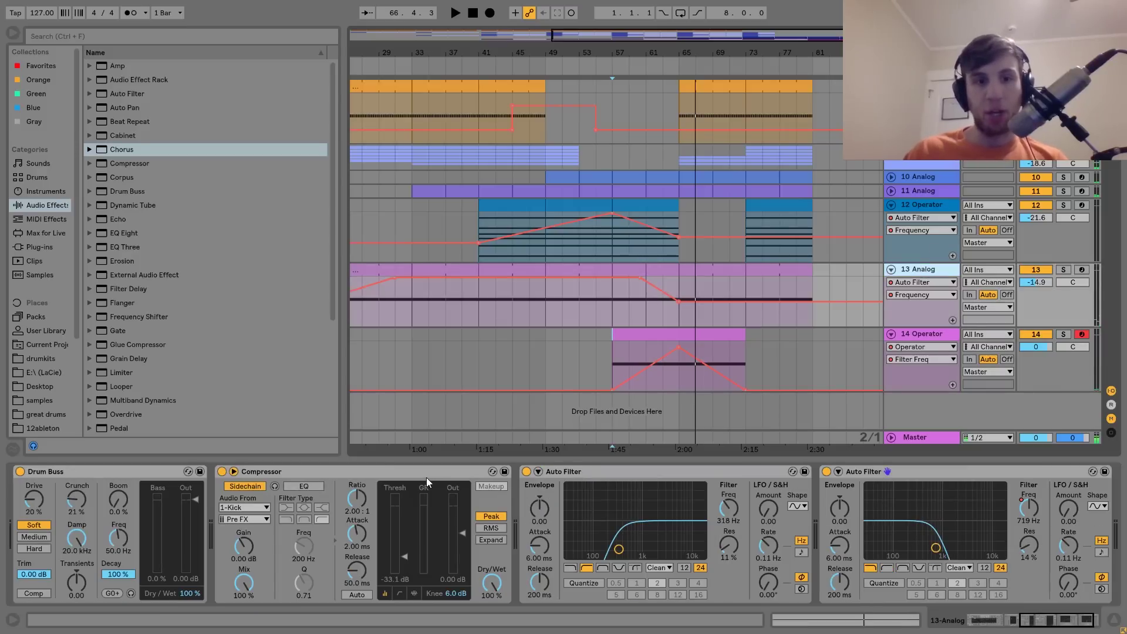
click(677, 319)
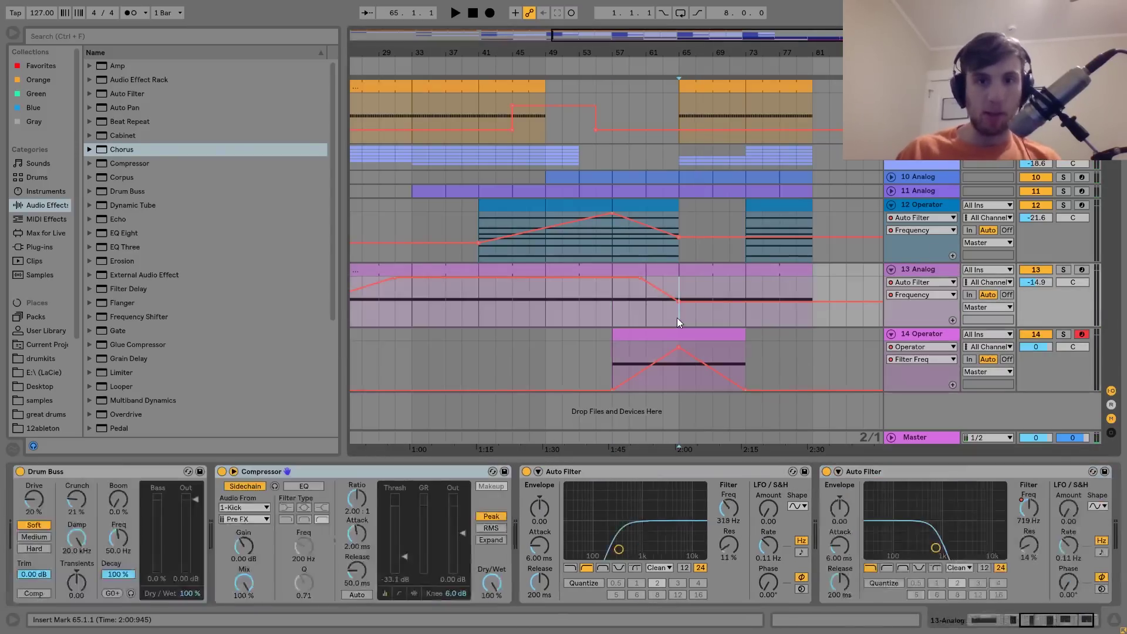
key(space)
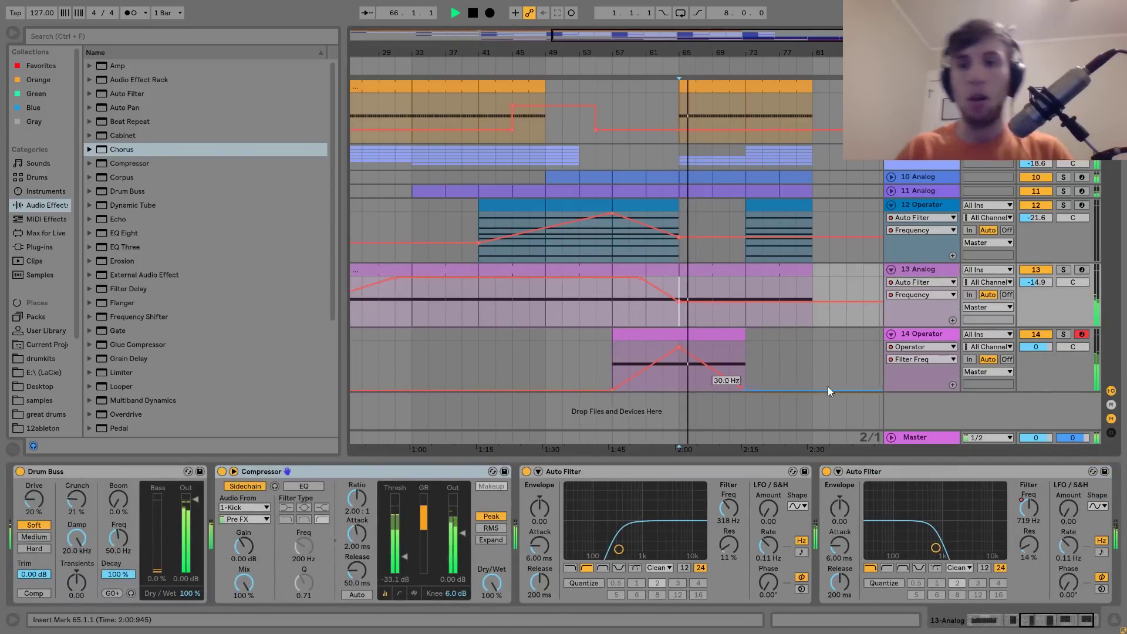
click(912, 334)
click(683, 333)
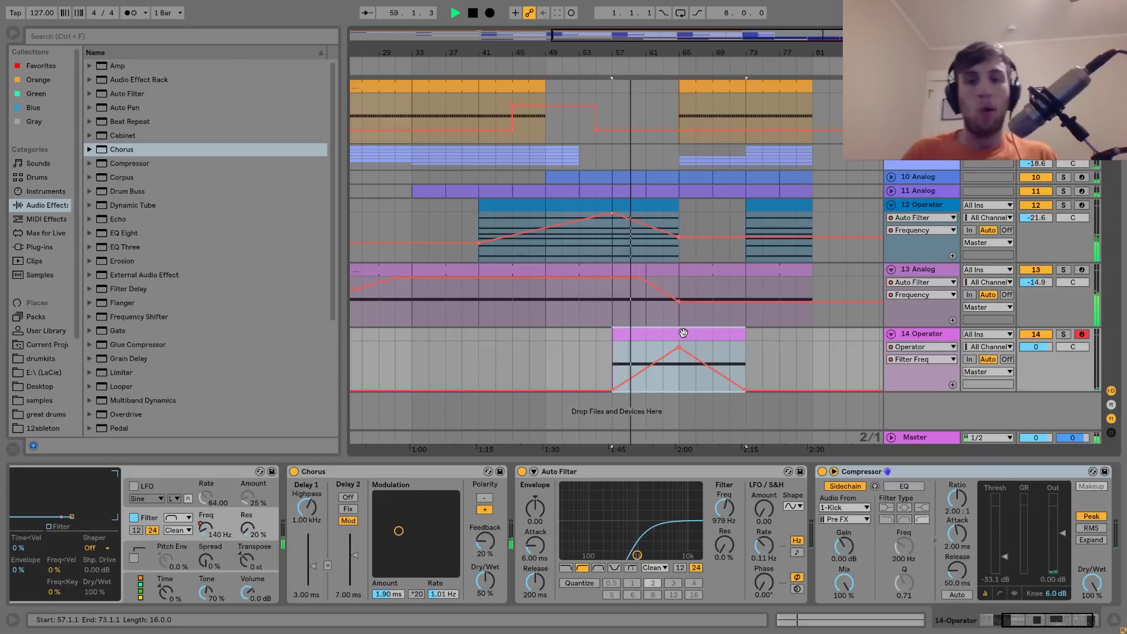
key(space)
Insert a MIDI track below 14 Operator, load Snare.wav from the Drumcode Techno From Scratch 2 tutorial files, and audition it
key(ctrl+shift+t)
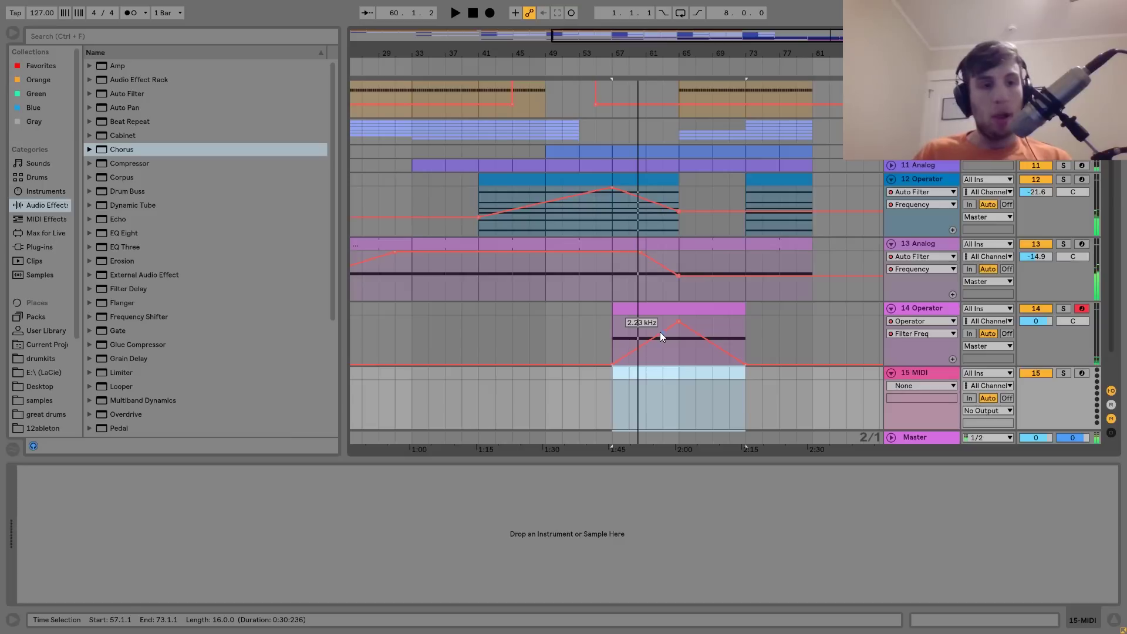
scroll(58, 376, down, 4)
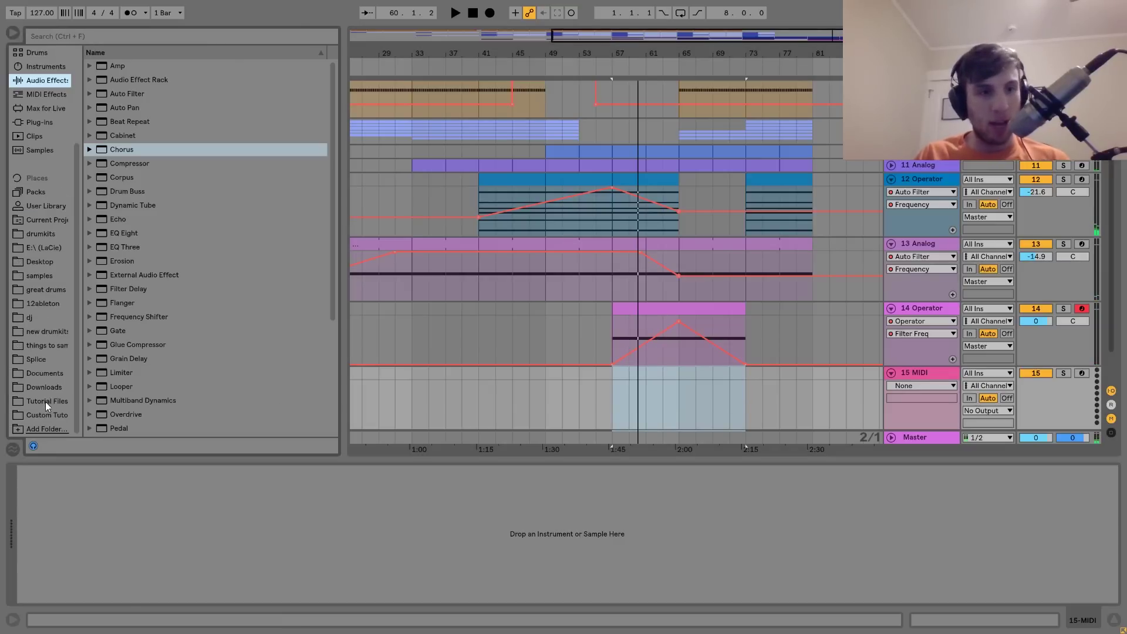
click(44, 402)
click(142, 307)
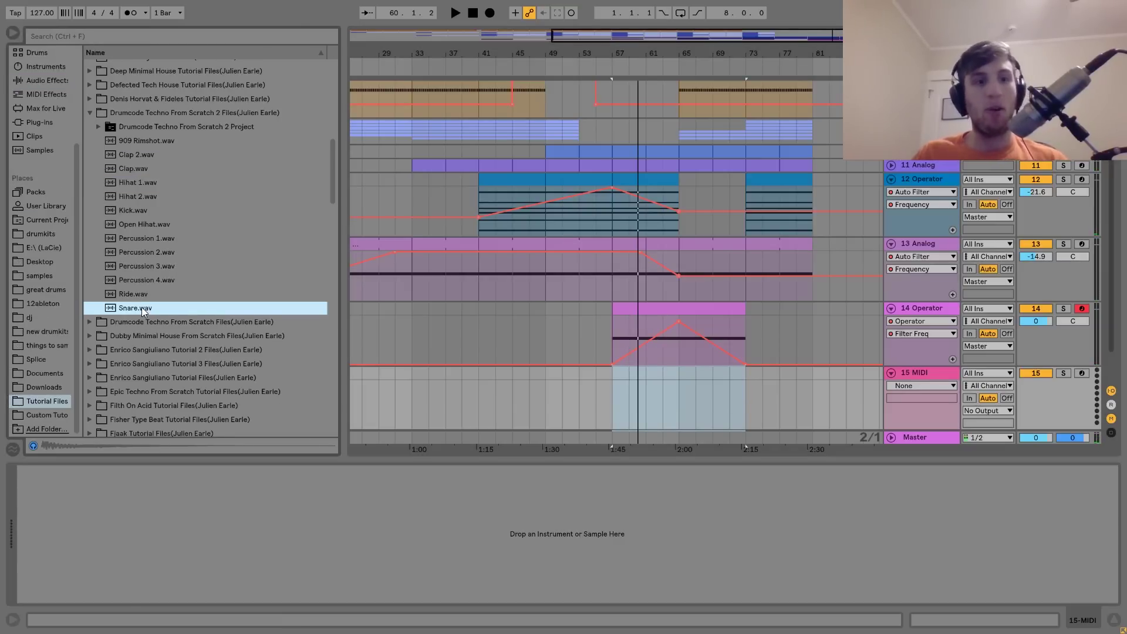
double_click(142, 308)
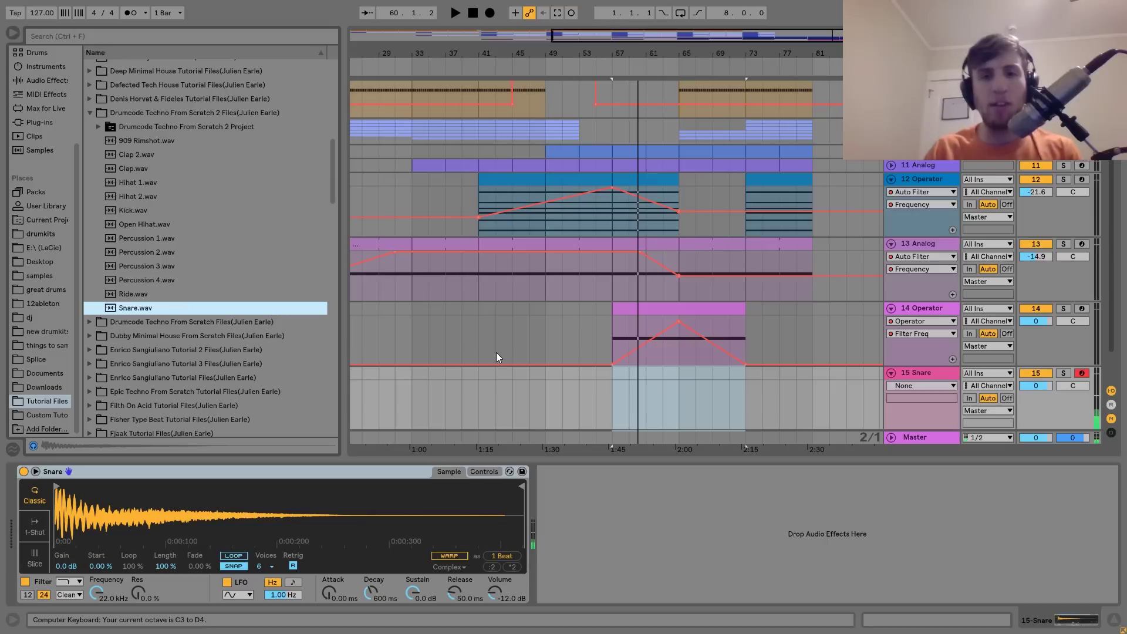
key(z)
key(x)
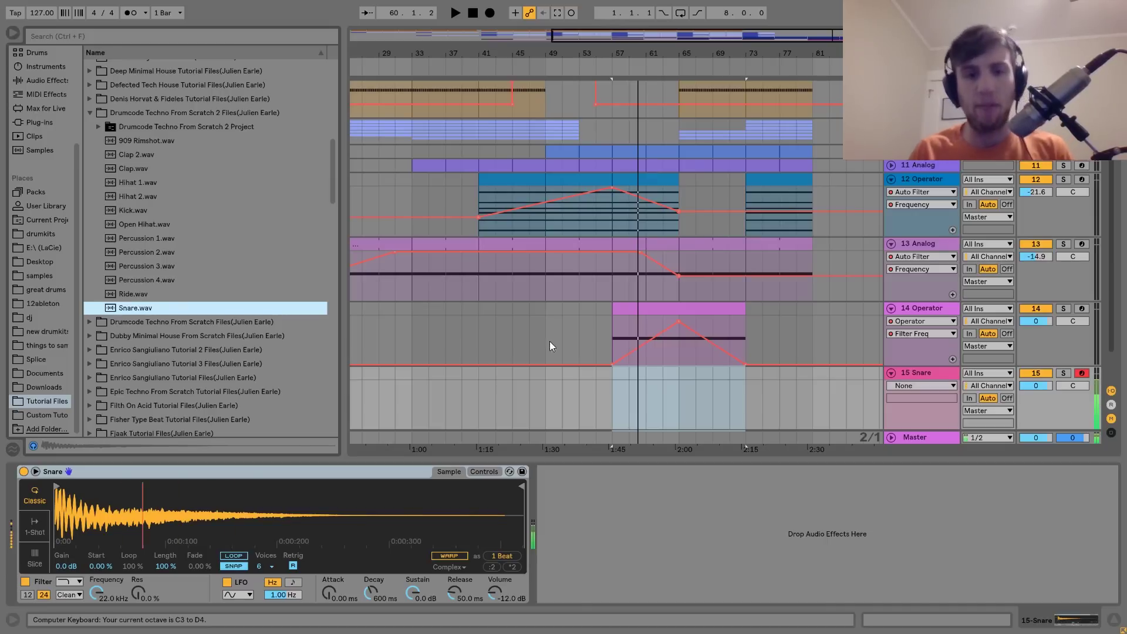
Create a MIDI clip from bar 57 to bar 65 on the snare track and add a sixteenth C3 note at its start
click(680, 384)
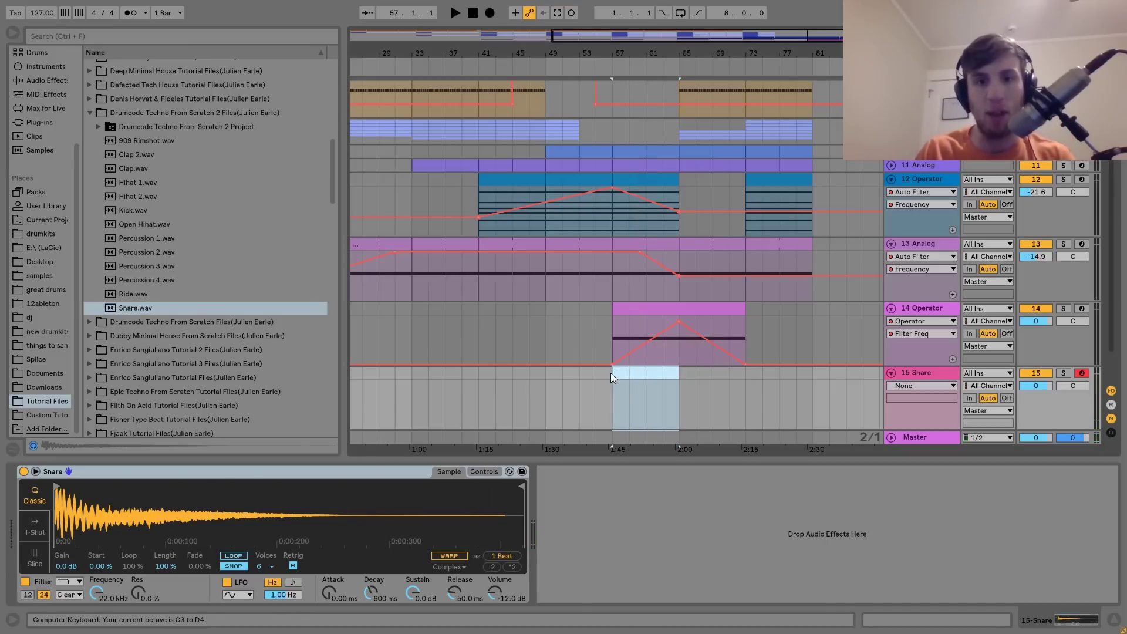
key(ctrl+shift+m)
double_click(217, 468)
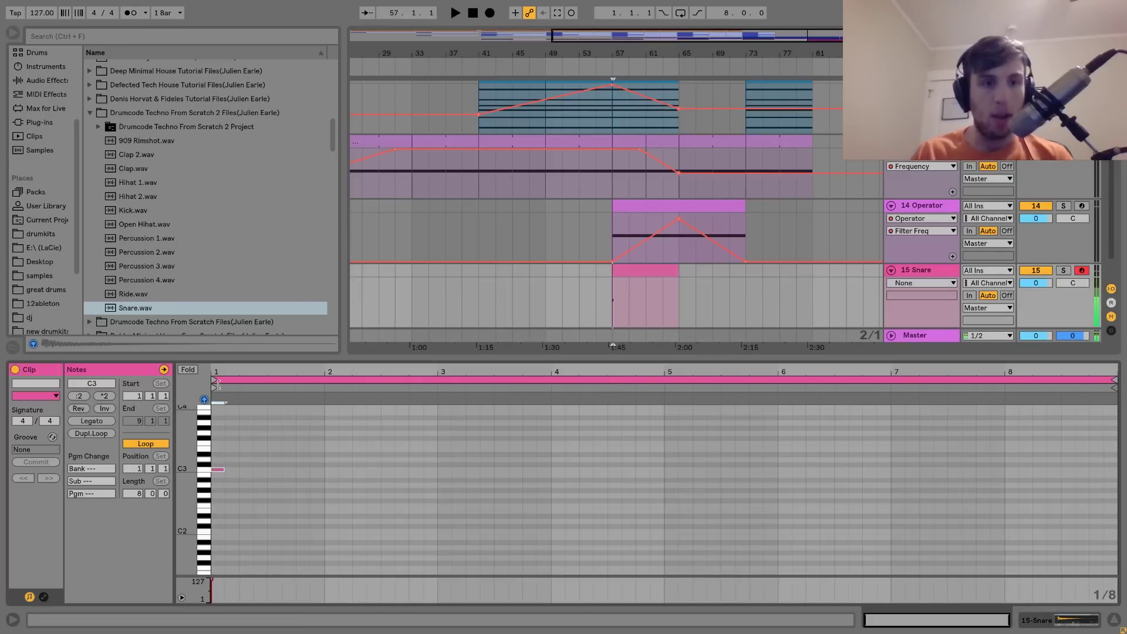
drag(216, 364, 211, 367)
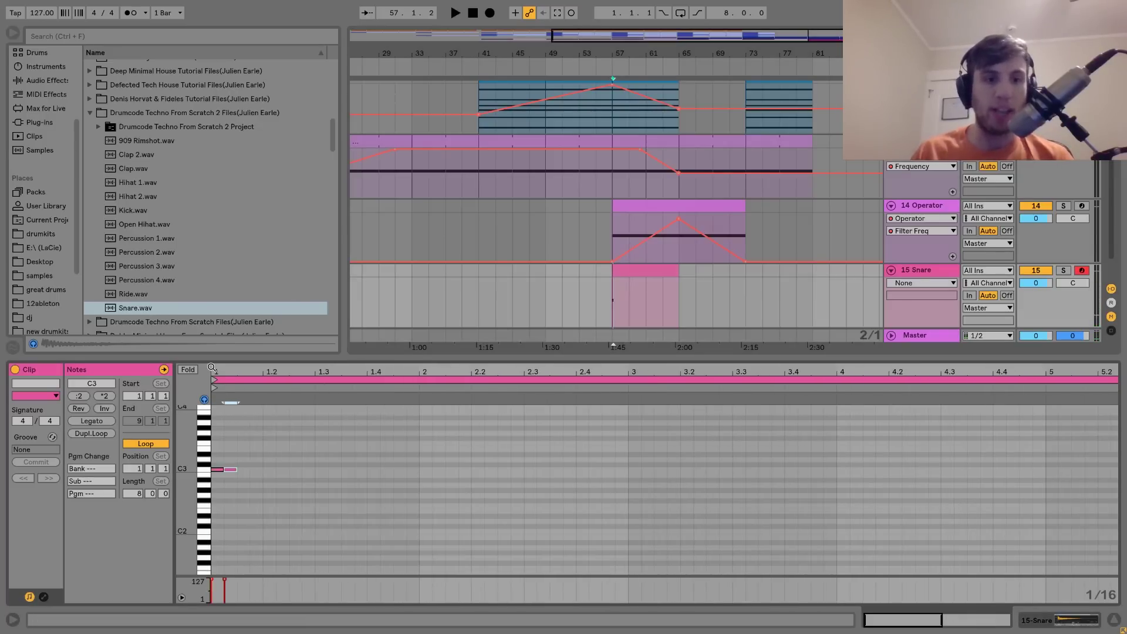
Duplicate the C3 note repeatedly until sixteenth notes fill all eight bars of the snare clip
key(ctrl+d)
key(ctrl+d)
key(ctrl+d)
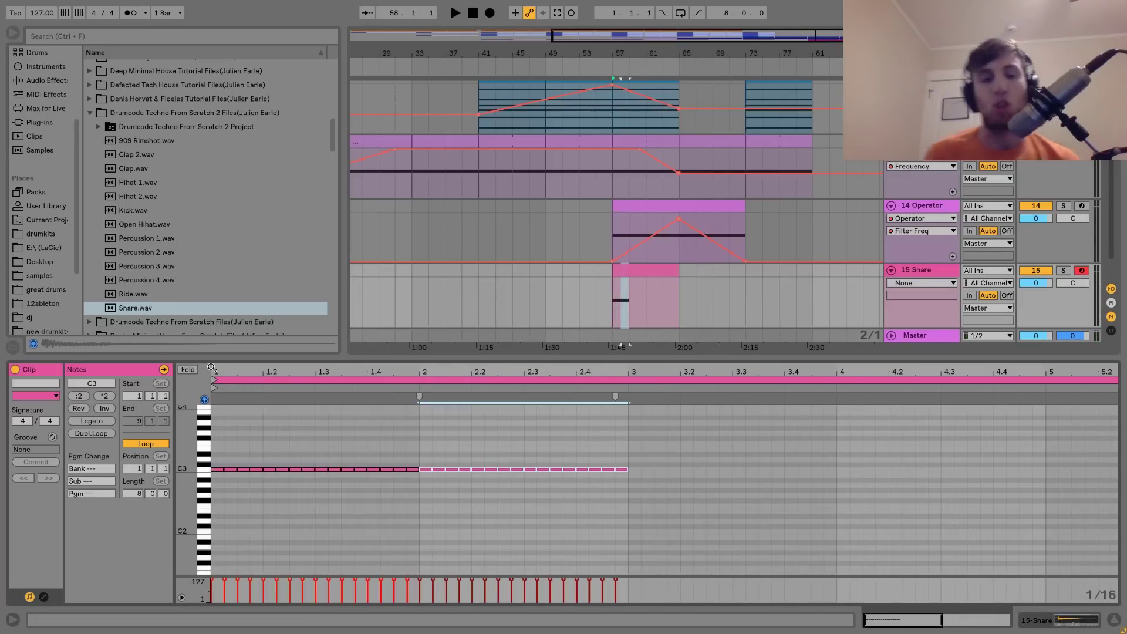
key(ctrl+d)
key(ctrl+d)
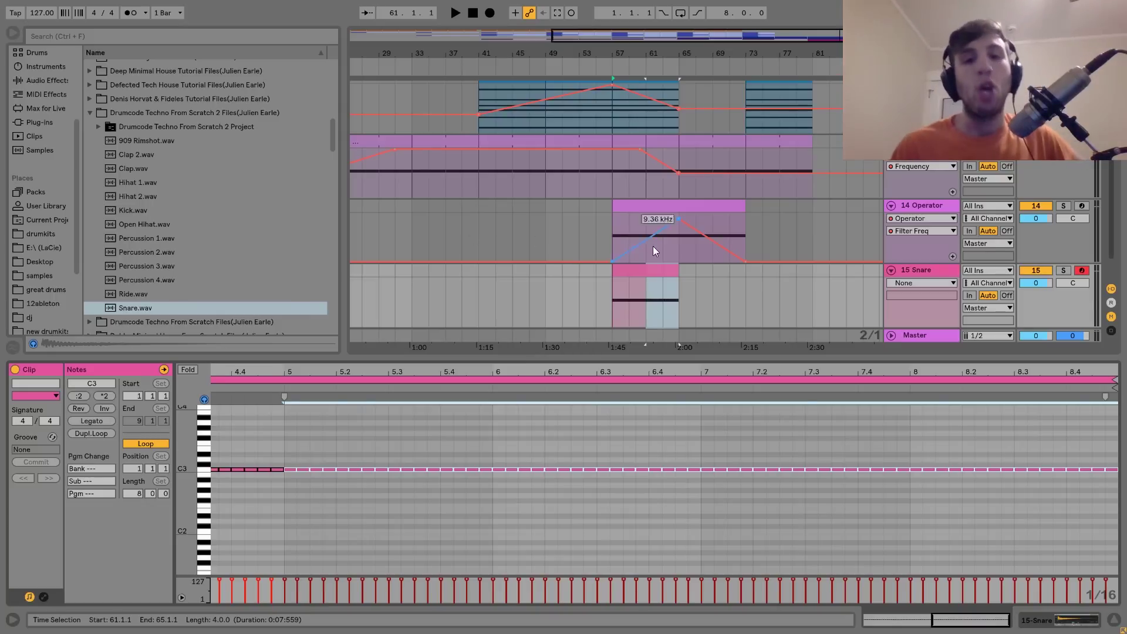
Play the snare roll briefly and add a Utility effect after the sampler on the 15 Snare track
click(920, 269)
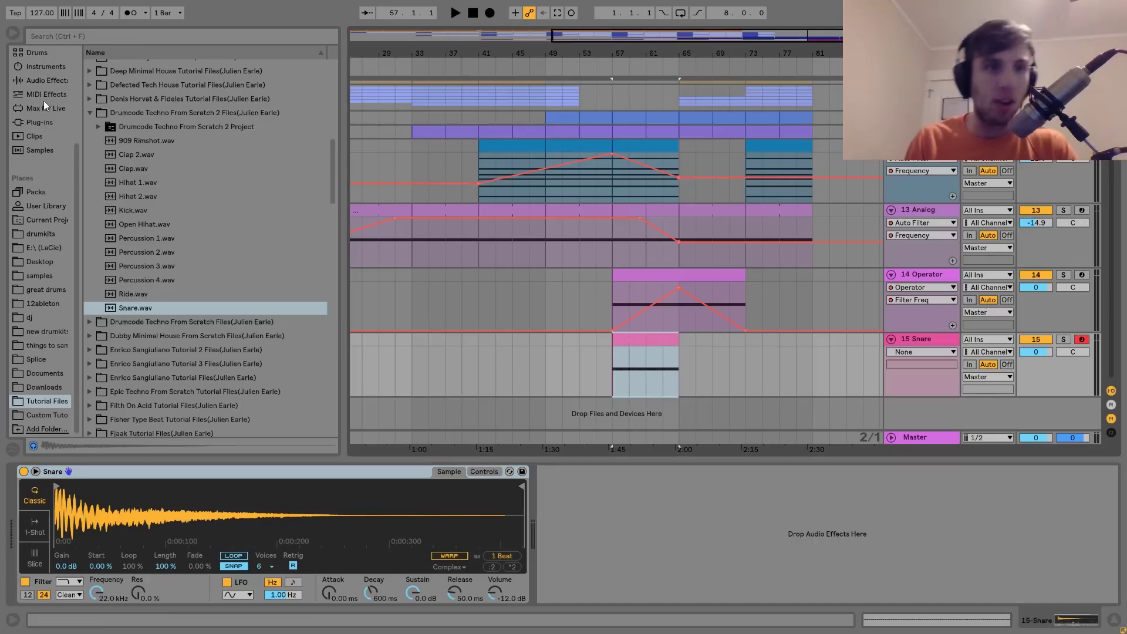
key(space)
click(47, 80)
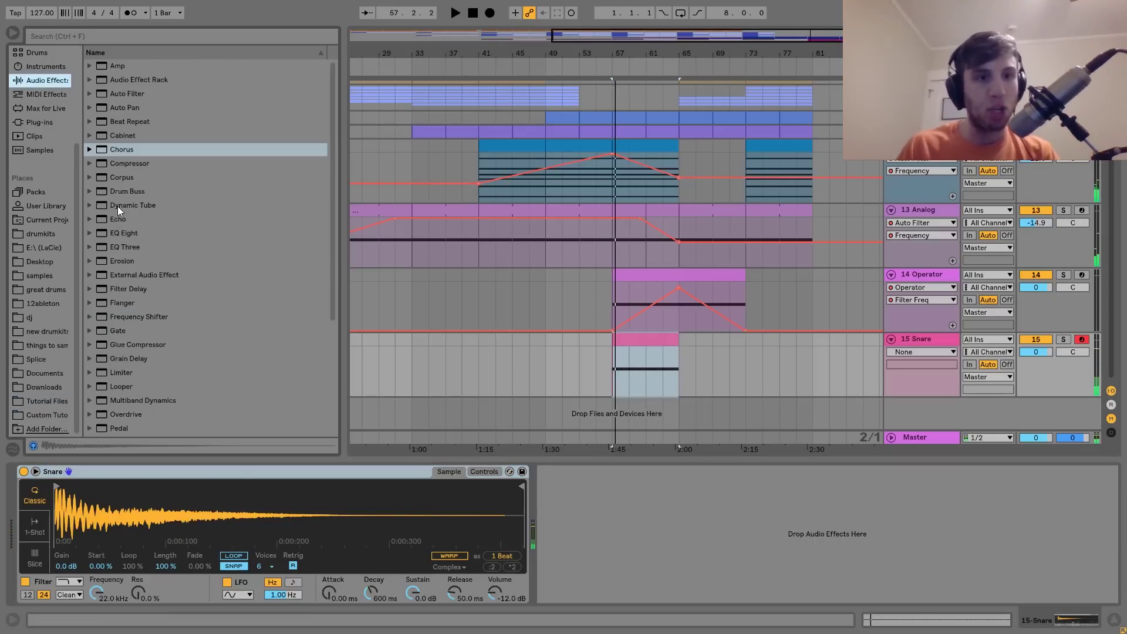
scroll(117, 206, down, 5)
right_click(120, 402)
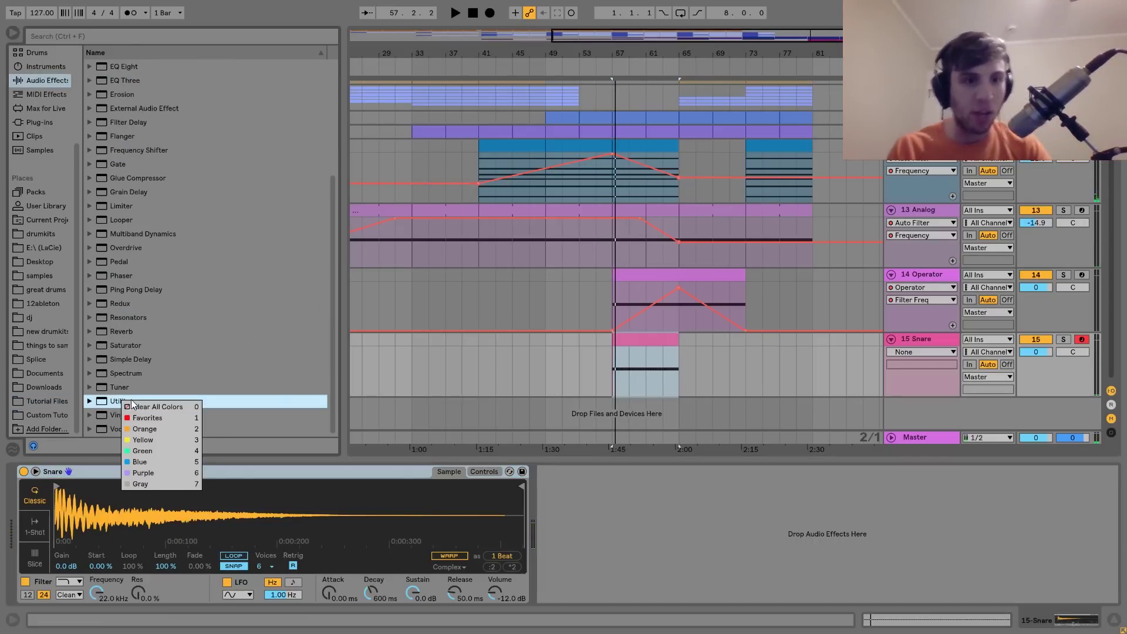
click(116, 401)
drag(116, 401, 610, 516)
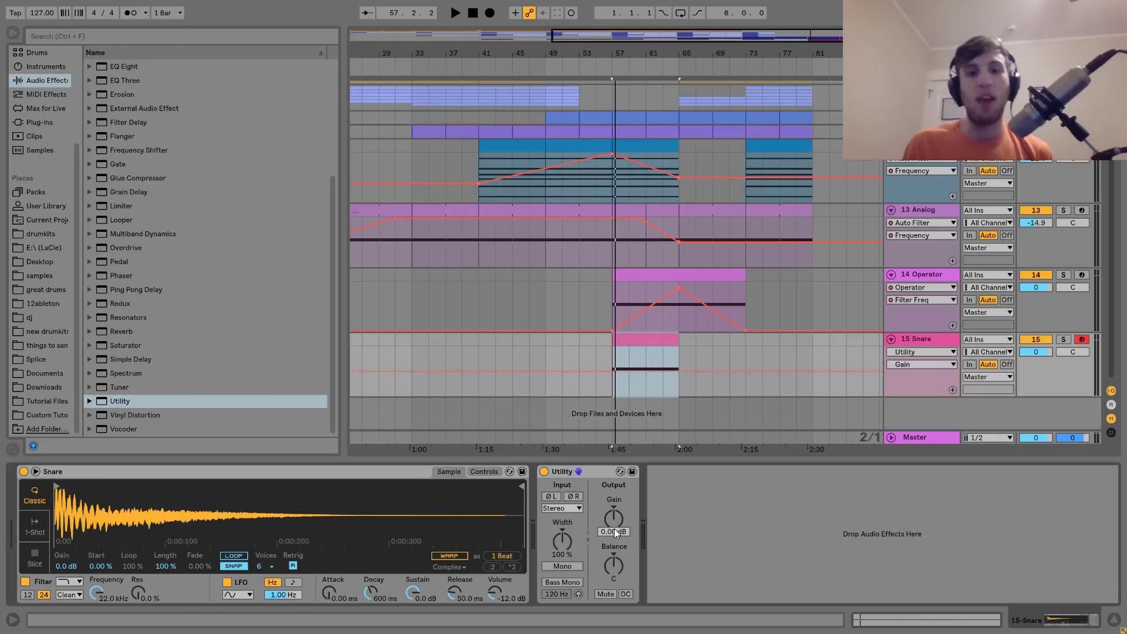
Automate the snare's Utility gain from -17 dB at bar 57 up to 0 dB at bar 65 and play from bar 57
click(678, 372)
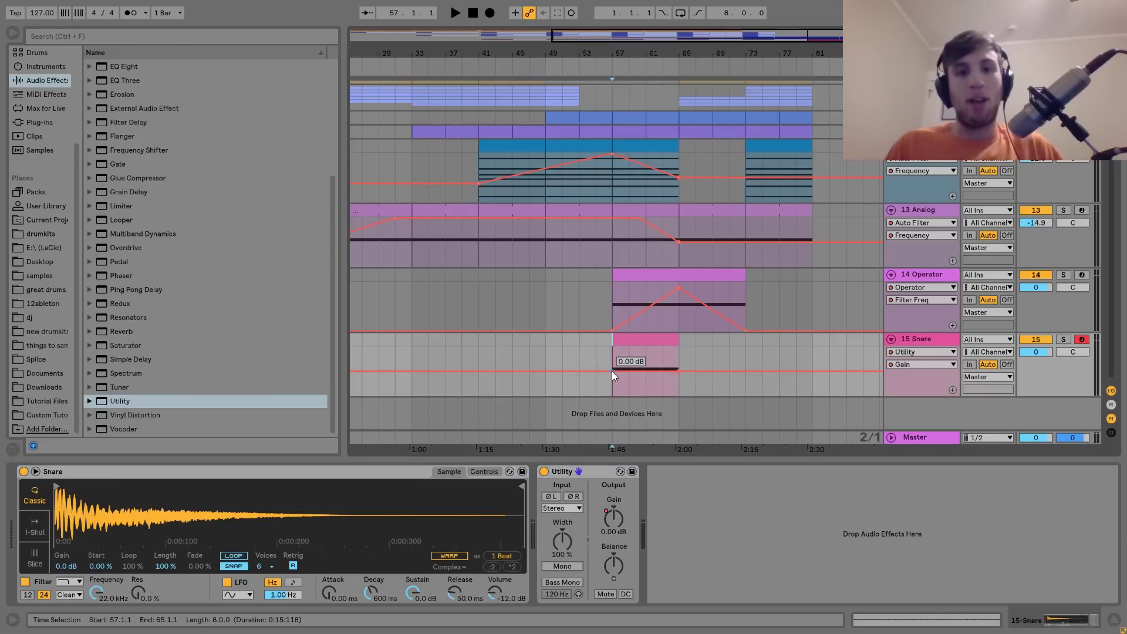
drag(612, 371, 612, 383)
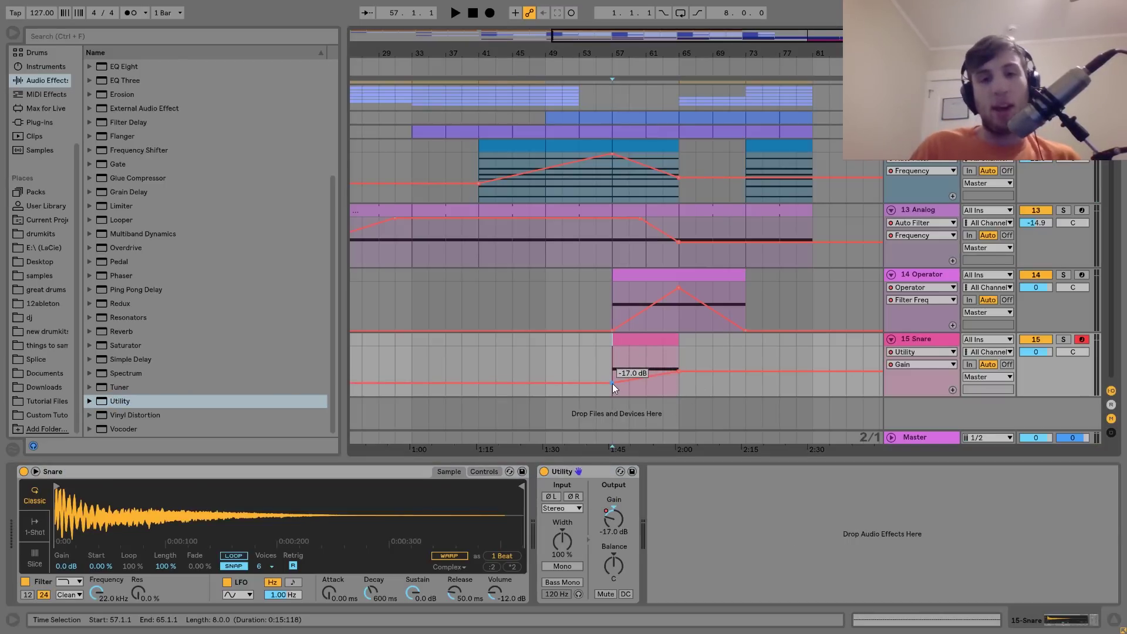
key(space)
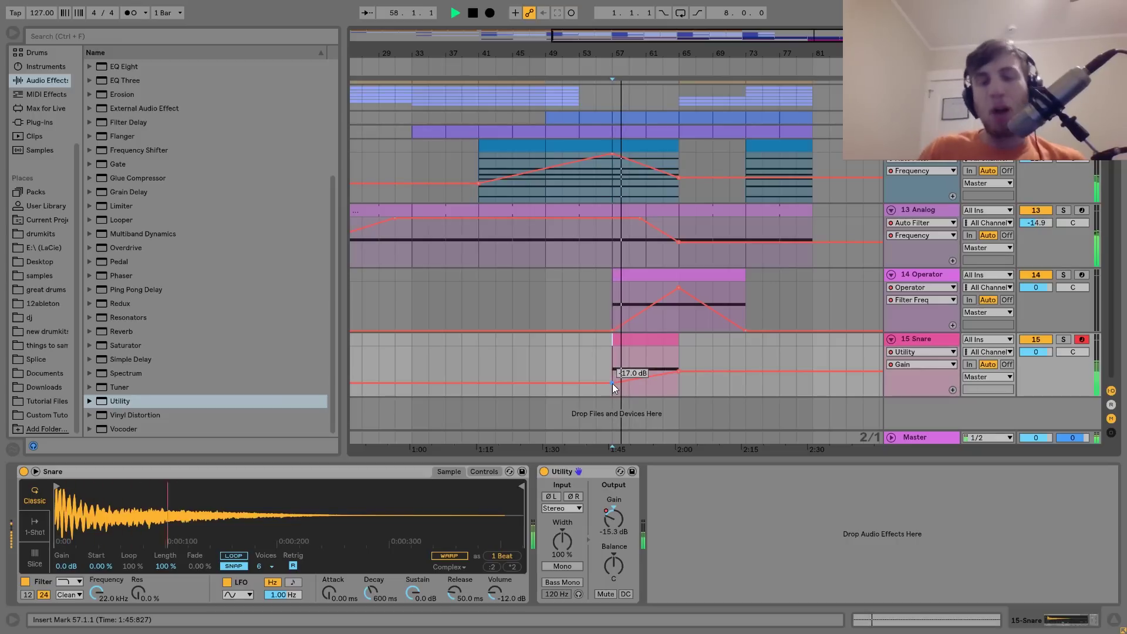
Shorten the snare roll clip so that it ends at bar 64
drag(679, 51, 680, 90)
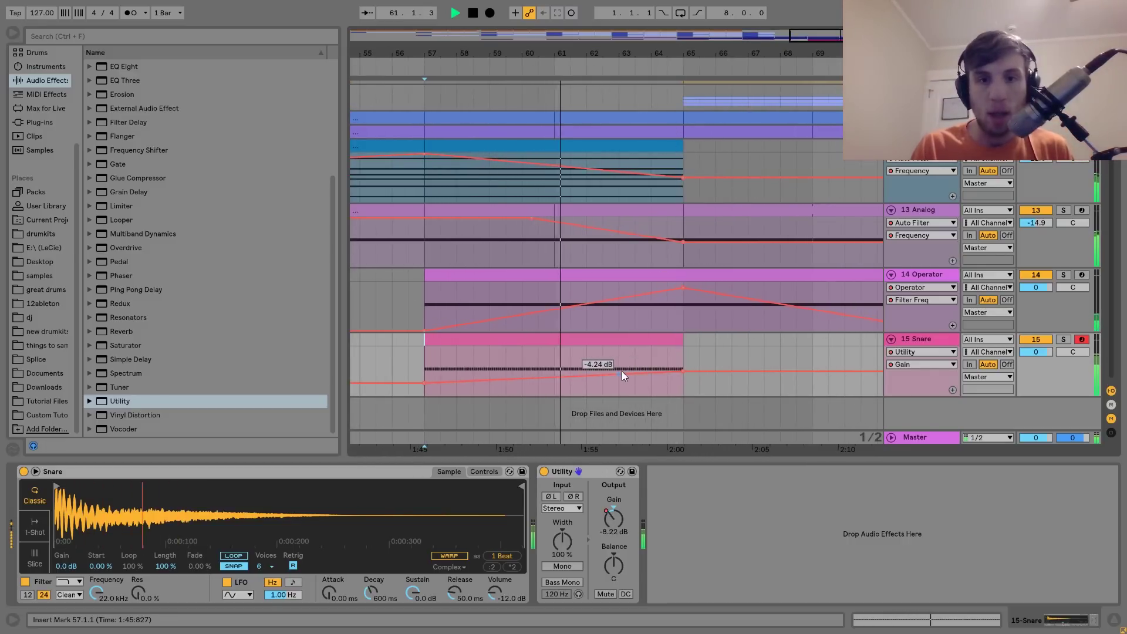
click(651, 371)
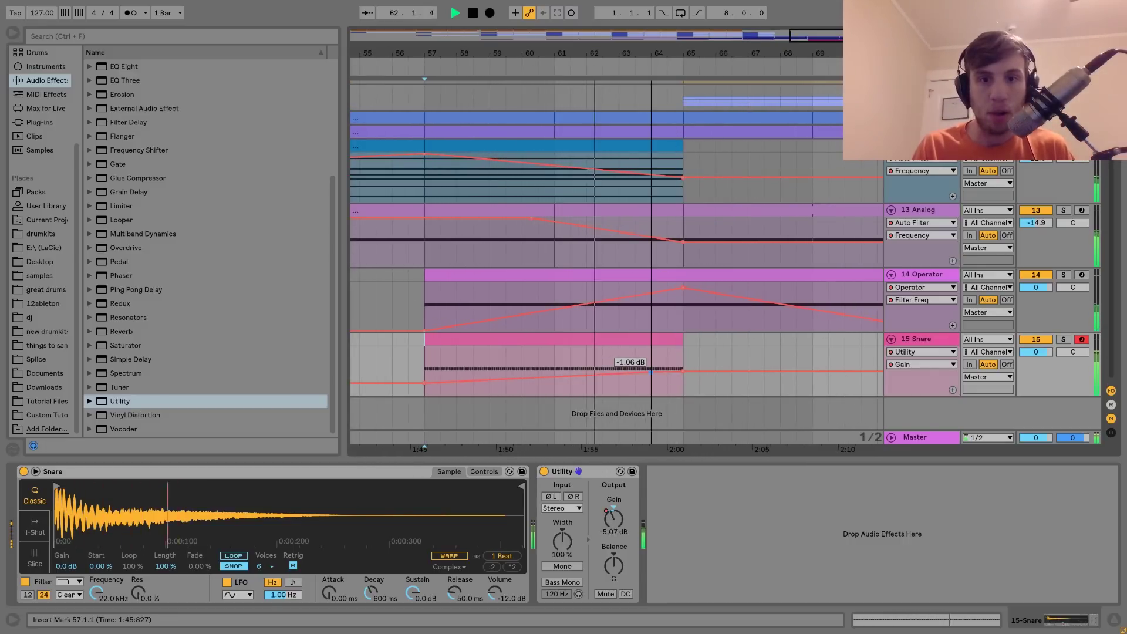
shift+click(664, 337)
shift+click(652, 337)
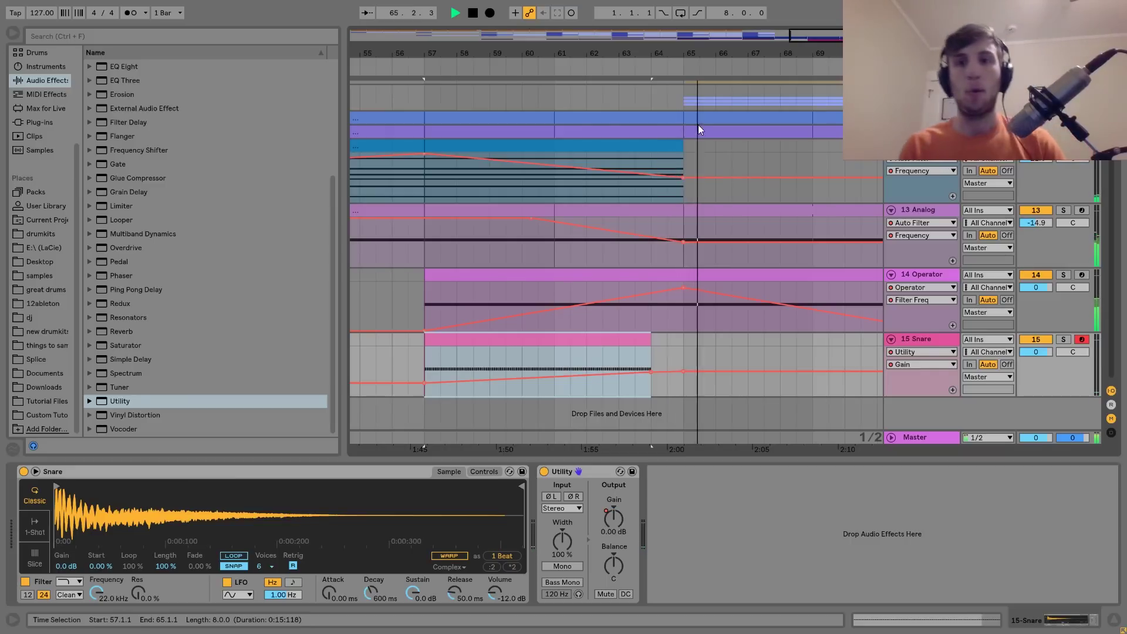
Clear bar 64 from the purple Analog, 12 Operator and 13 Analog tracks, play the gap, and select the percussion track
key(space)
mouse_move(681, 132)
mouse_down()
mouse_move(651, 132)
mouse_move(676, 144)
mouse_move(644, 144)
mouse_up()
click(574, 100)
key(space)
drag(678, 209, 653, 209)
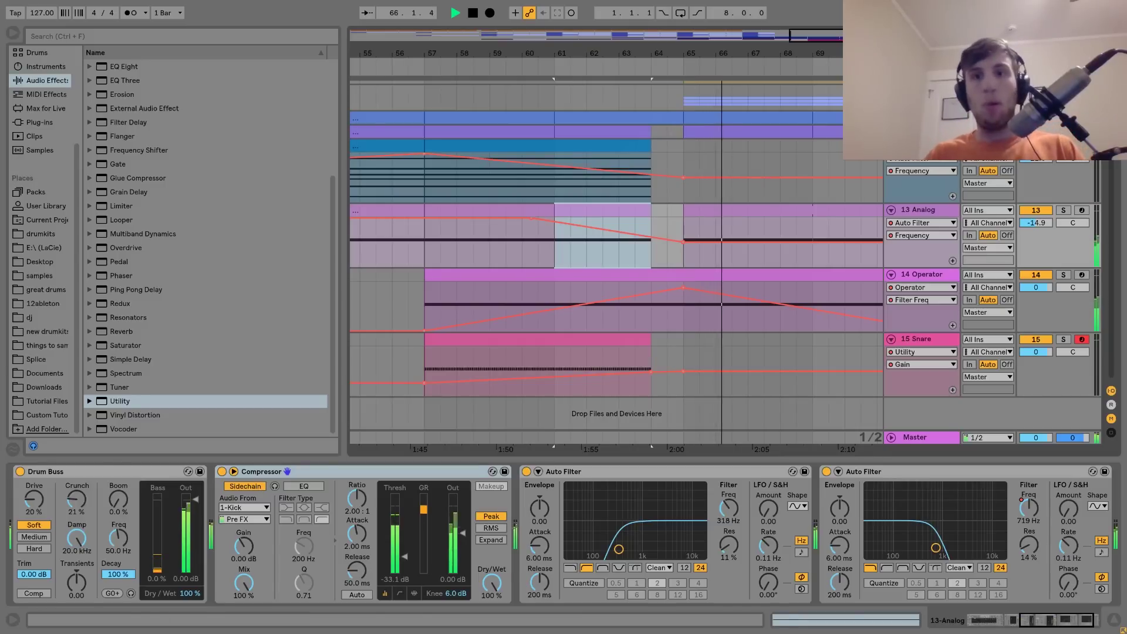
click(922, 96)
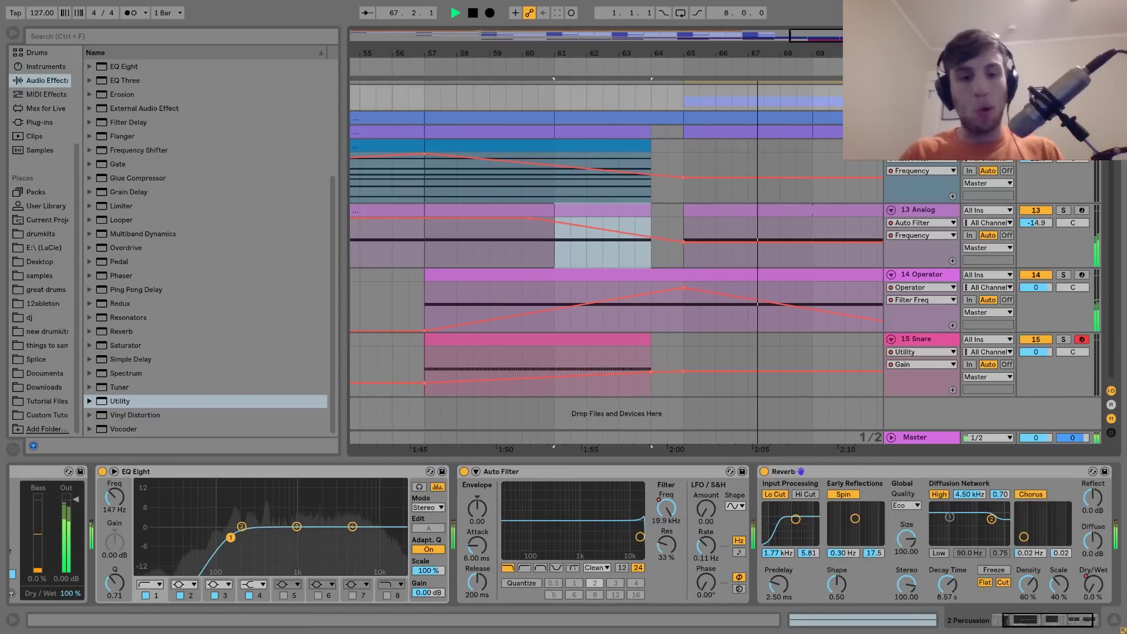
key(space)
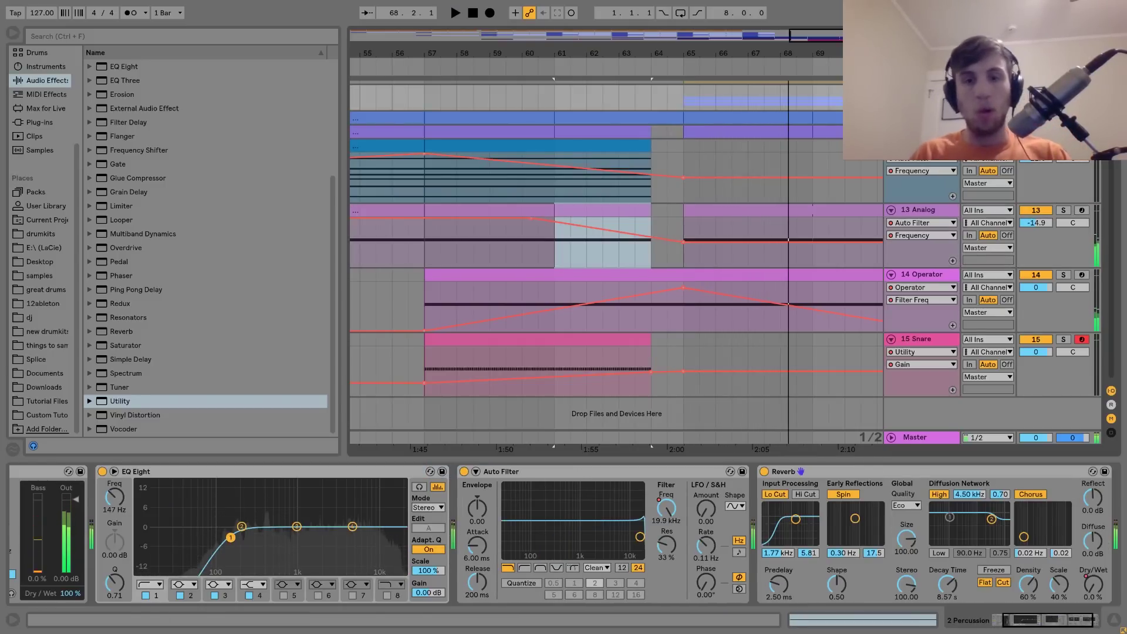
Insert a new MIDI track below the percussion track and load Clap 2.wav from the tutorial files into a sampler
key(ctrl+shift+t)
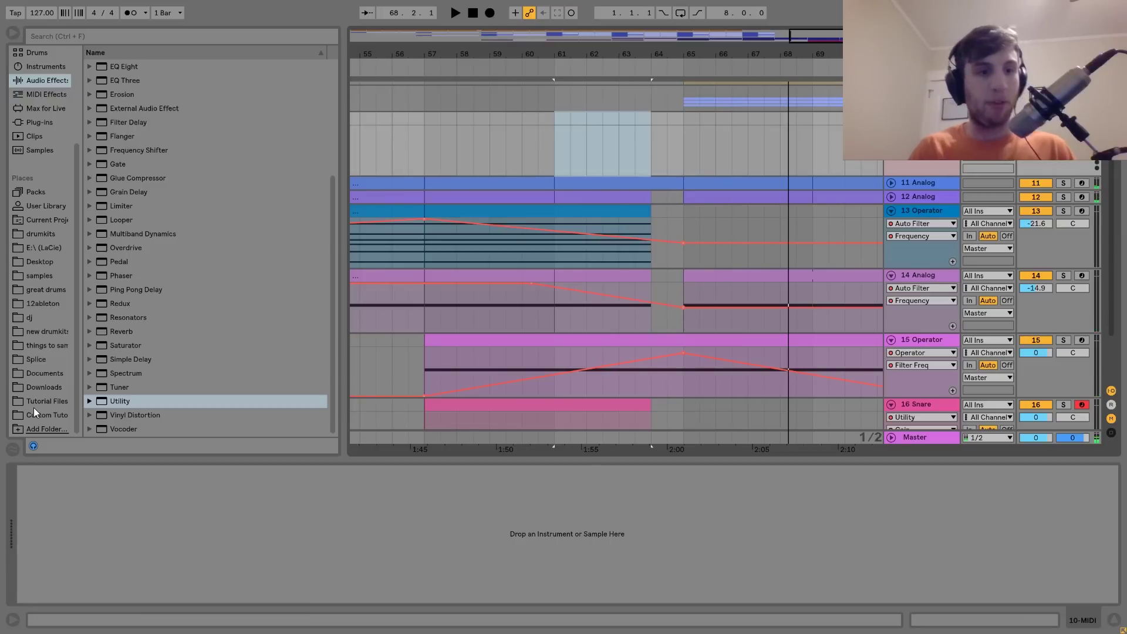
click(37, 405)
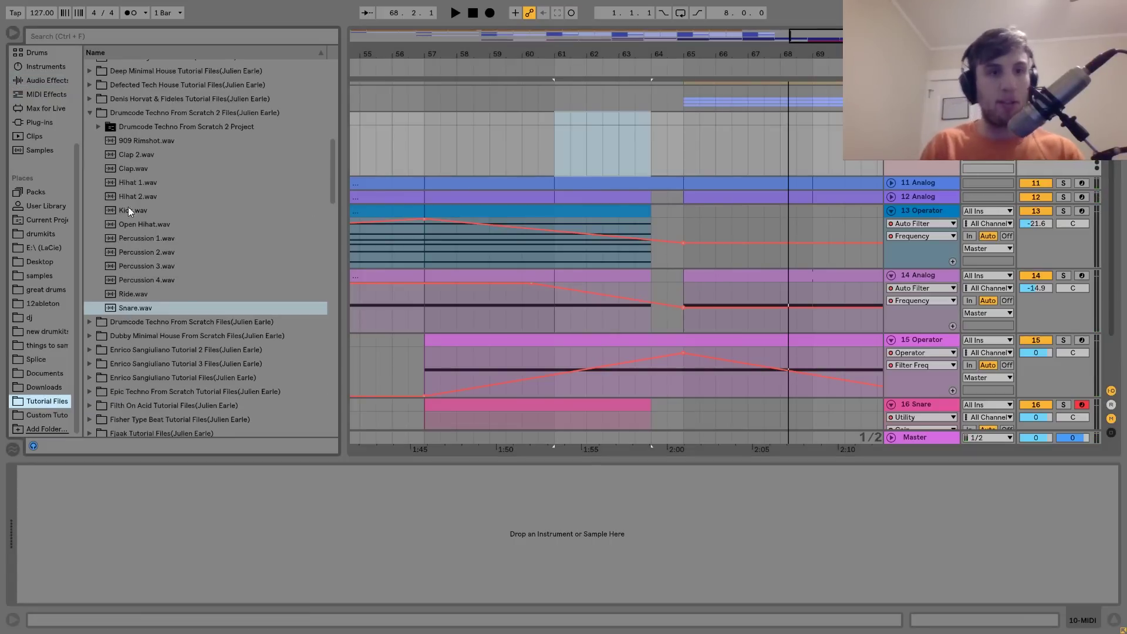
click(124, 156)
double_click(124, 156)
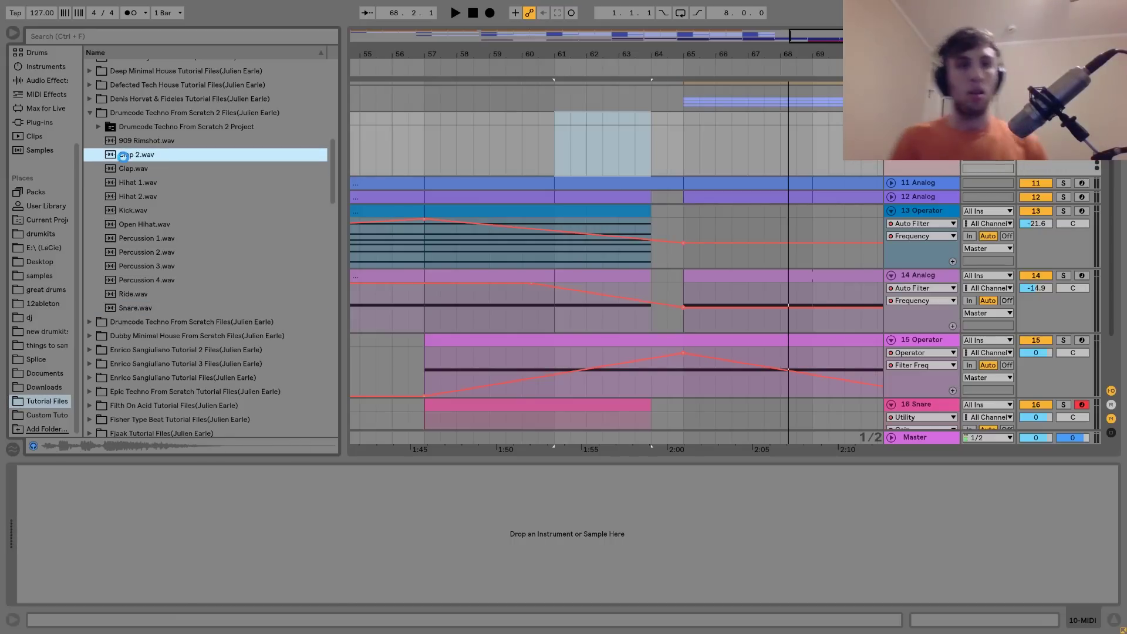
Add an Echo synced to straight notes with 66% feedback and 34% dry/wet to the clap track, followed by a Drum Buss
click(36, 79)
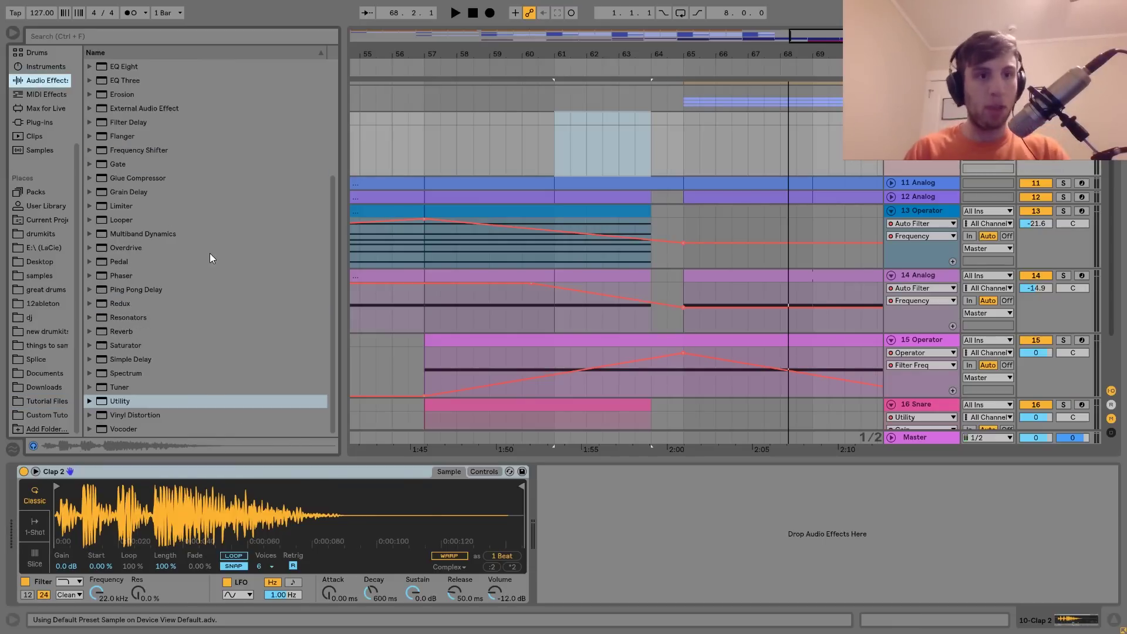
drag(122, 150, 710, 528)
mouse_move(886, 583)
mouse_down()
mouse_move(885, 563)
mouse_move(865, 579)
mouse_up()
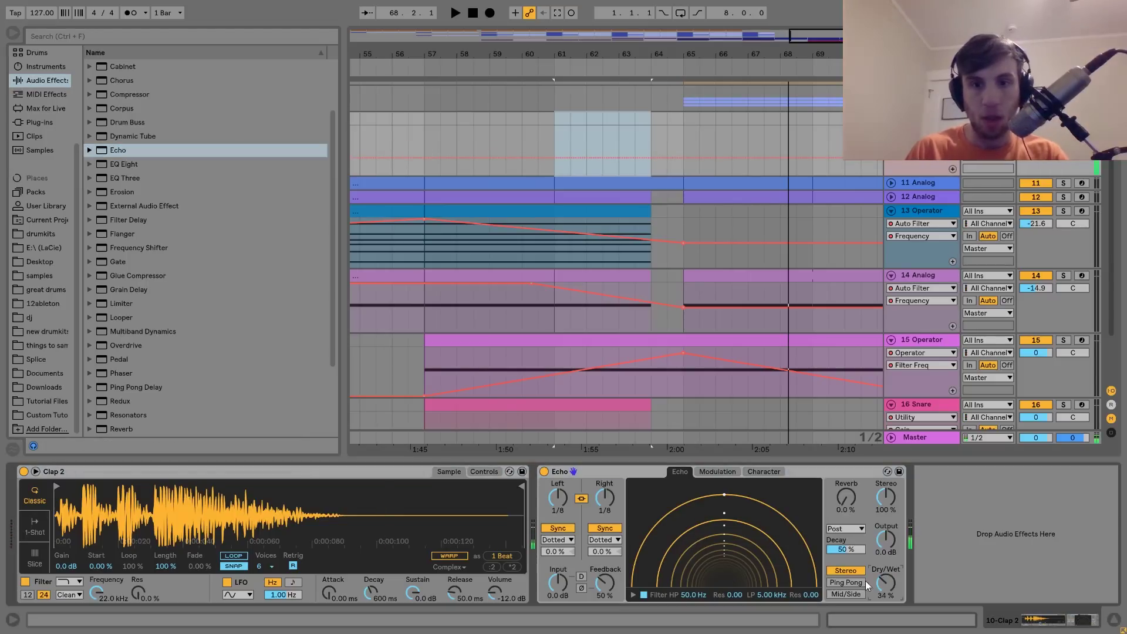
click(620, 540)
click(602, 553)
drag(611, 595, 610, 581)
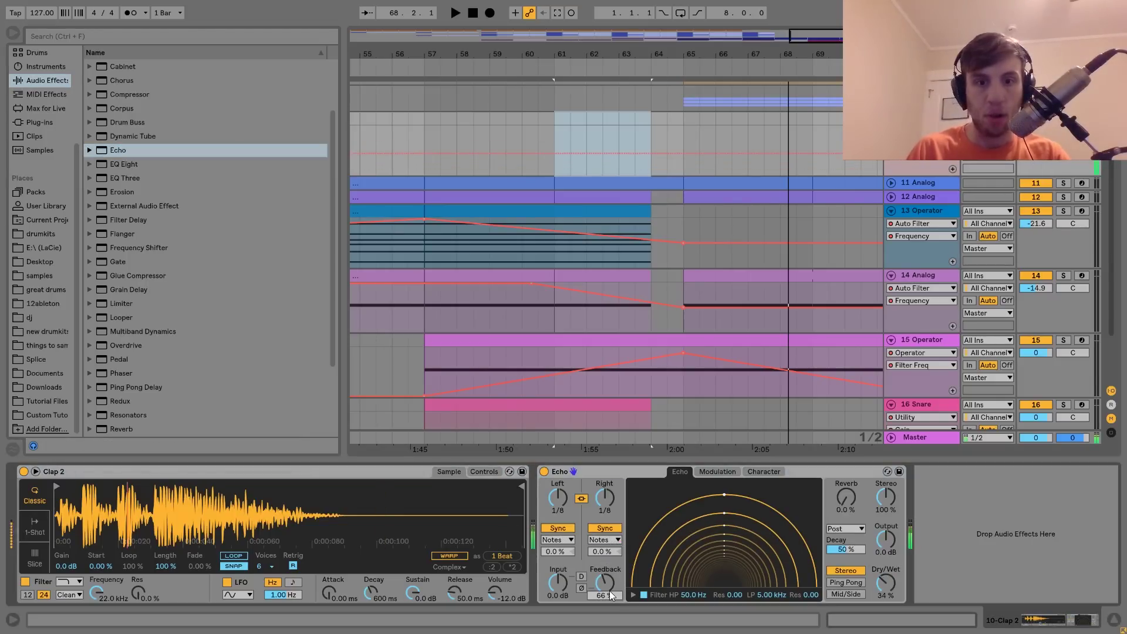
drag(123, 122, 1003, 535)
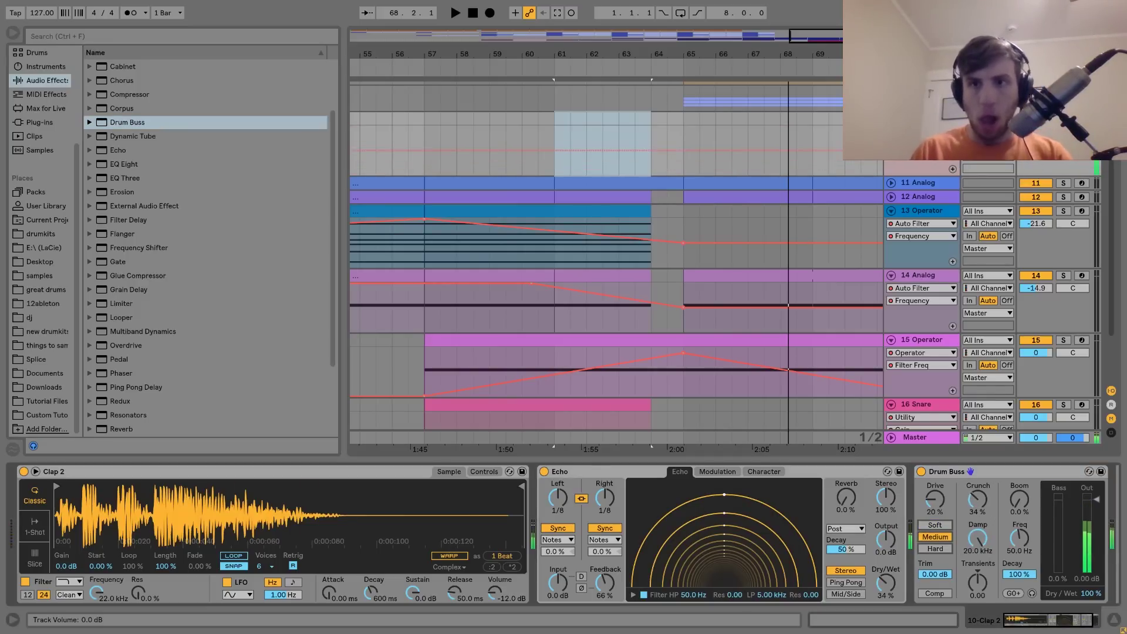
Create a one-bar MIDI clip at bar 64 on the Clap 2 track and add a C3 note at 1.1.4
drag(678, 120, 650, 119)
key(ctrl+shift+m)
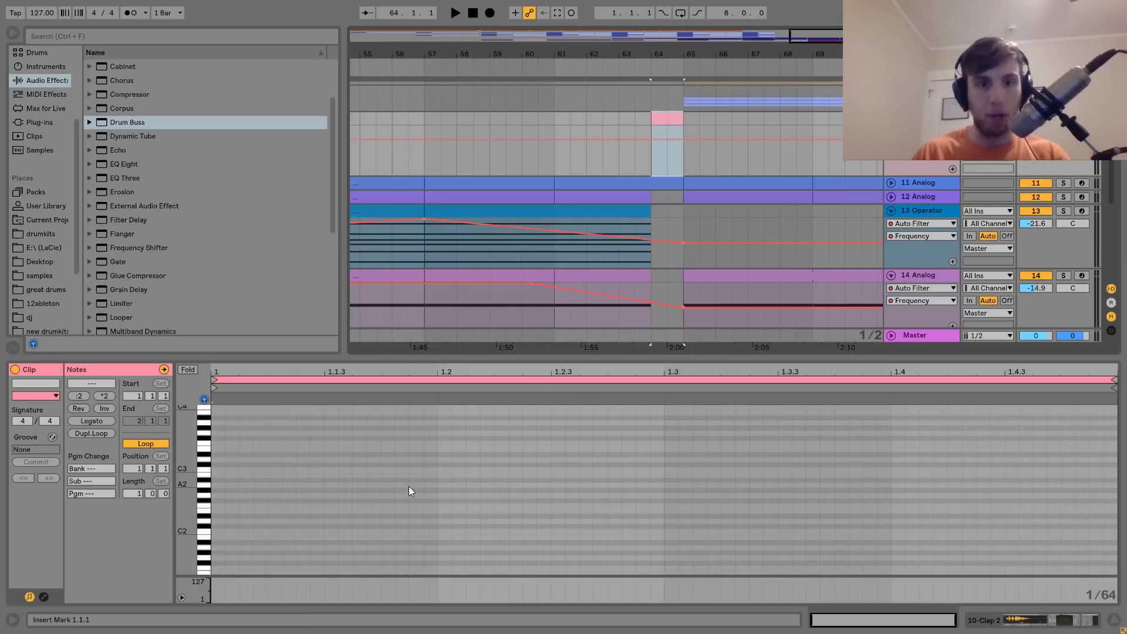
double_click(409, 486)
key(Up)
key(Up)
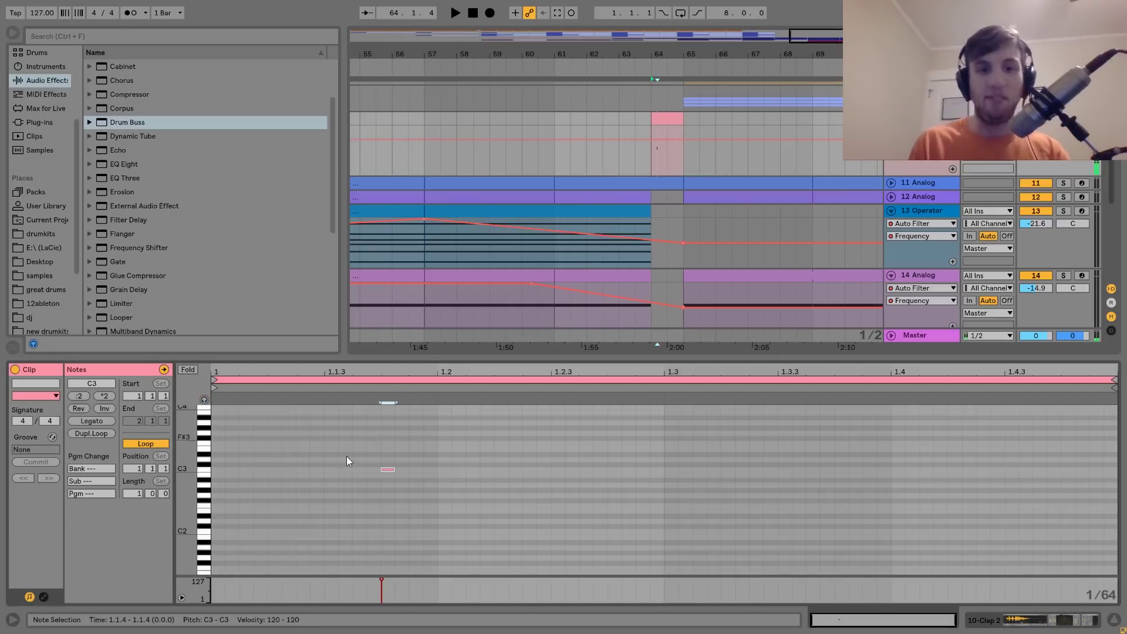
Lengthen the clap note to a sixteenth, place copies at 1.2.3, 1.3 and 1.3.2, and play the pattern
drag(394, 540, 392, 544)
key(shift+Right)
key(shift+Right)
key(shift+Right)
key(ctrl+d)
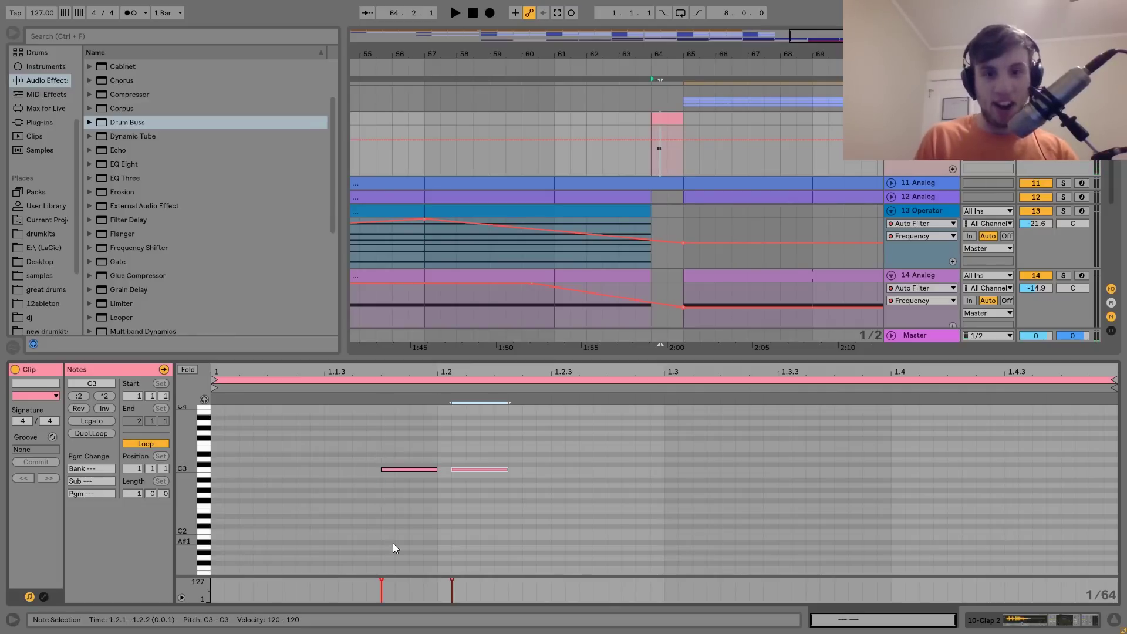
key(Right)
key(Right)
key(Right)
key(Right)
key(Right)
key(Right)
key(Right)
key(ctrl+d)
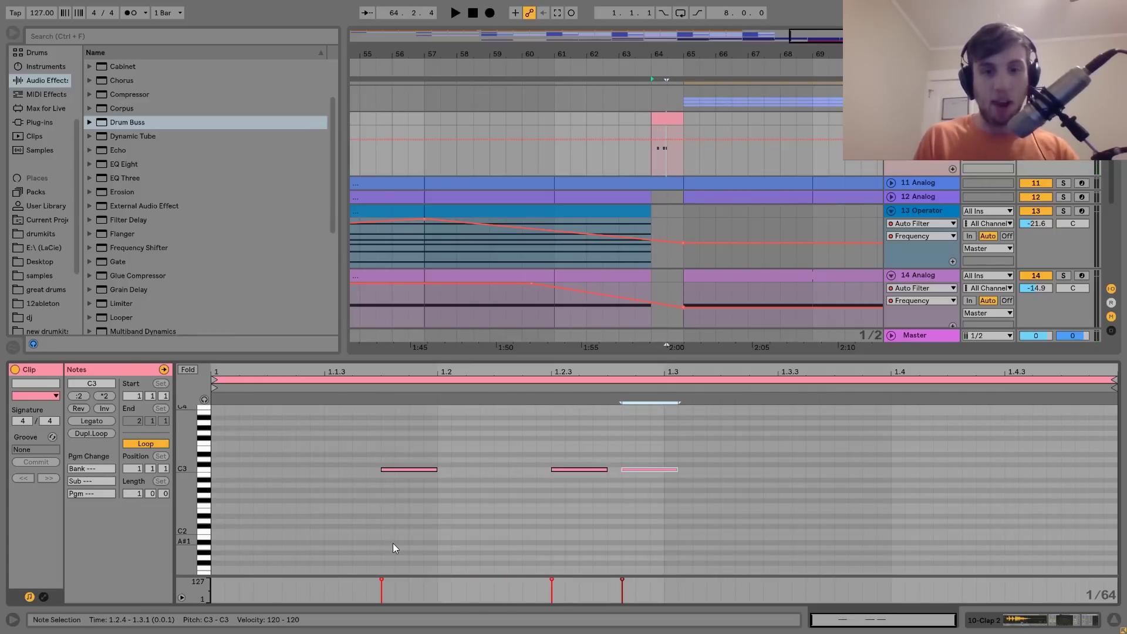
key(ctrl+d)
key(space)
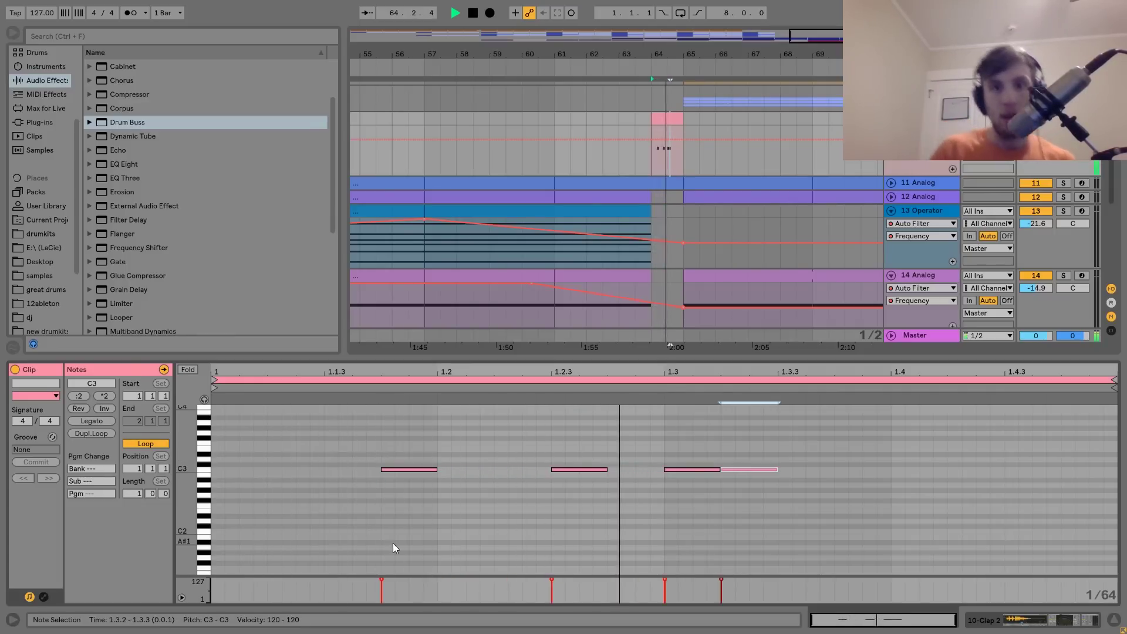
key(space)
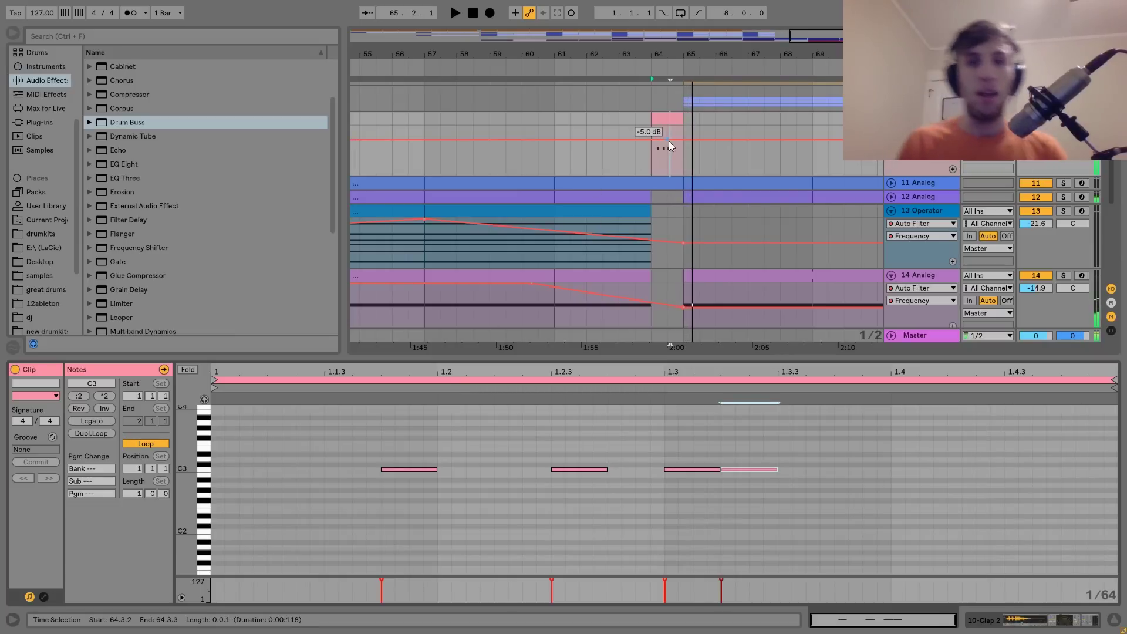
Move the clap clip one beat later to start at 64.2.1 and play from bar 63
click(664, 118)
mouse_move(666, 53)
mouse_down()
mouse_move(661, 93)
mouse_move(679, 121)
mouse_up()
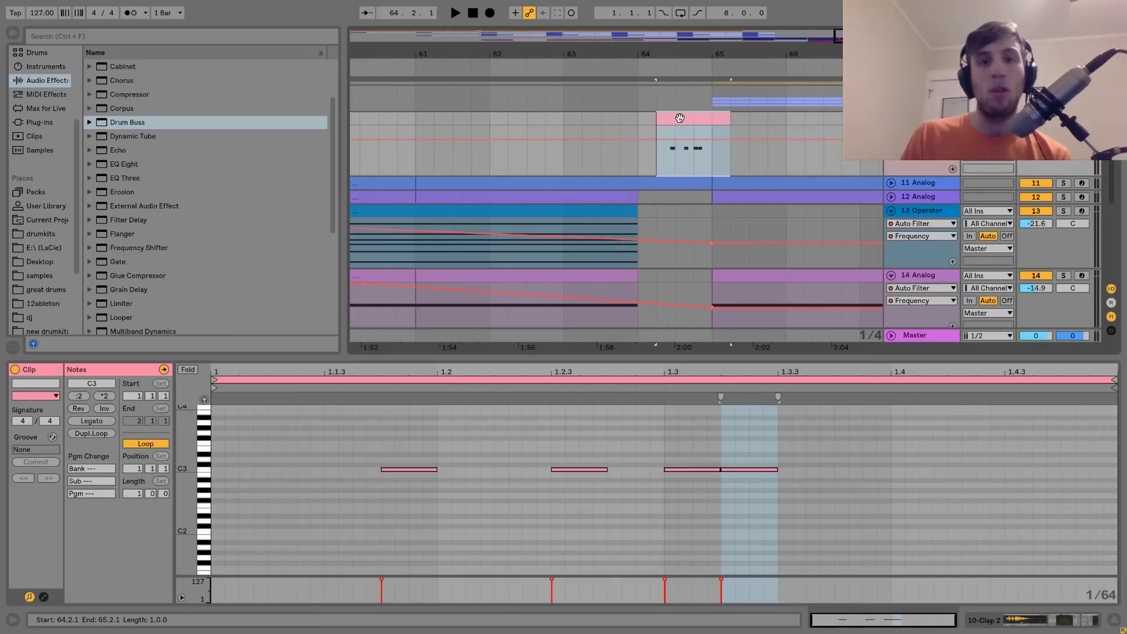
click(558, 120)
key(space)
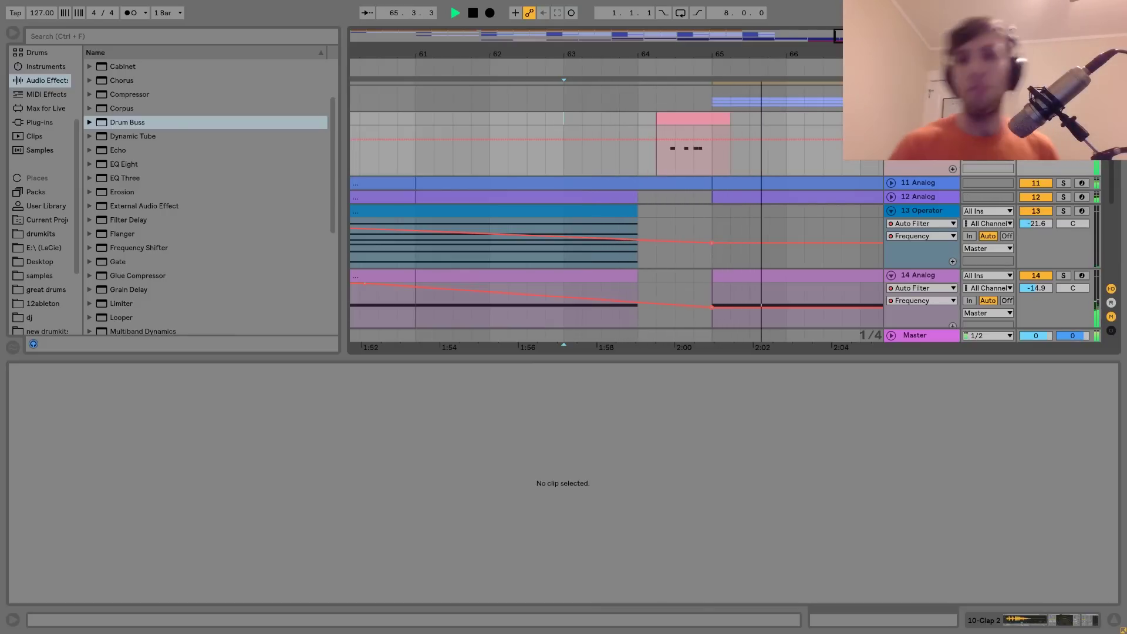
Replay the transition from bar 63 and set the Clap 2 track volume to -9.3 dB, checking the fill against the other tracks
key(space)
key(space)
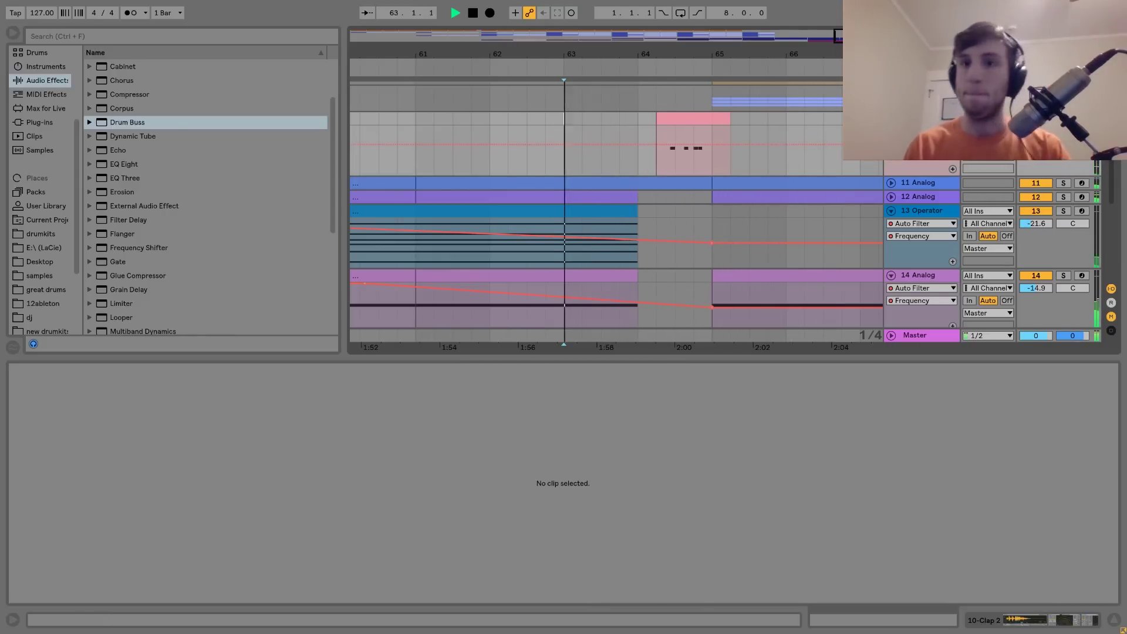
key(shift+Tab)
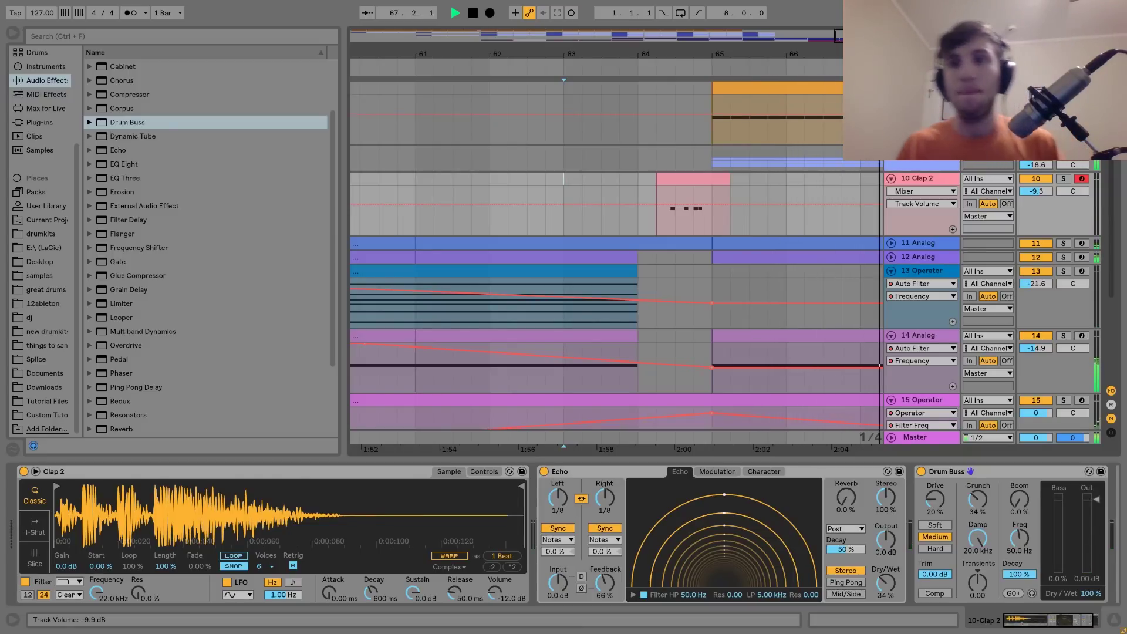
scroll(910, 317, down, 3)
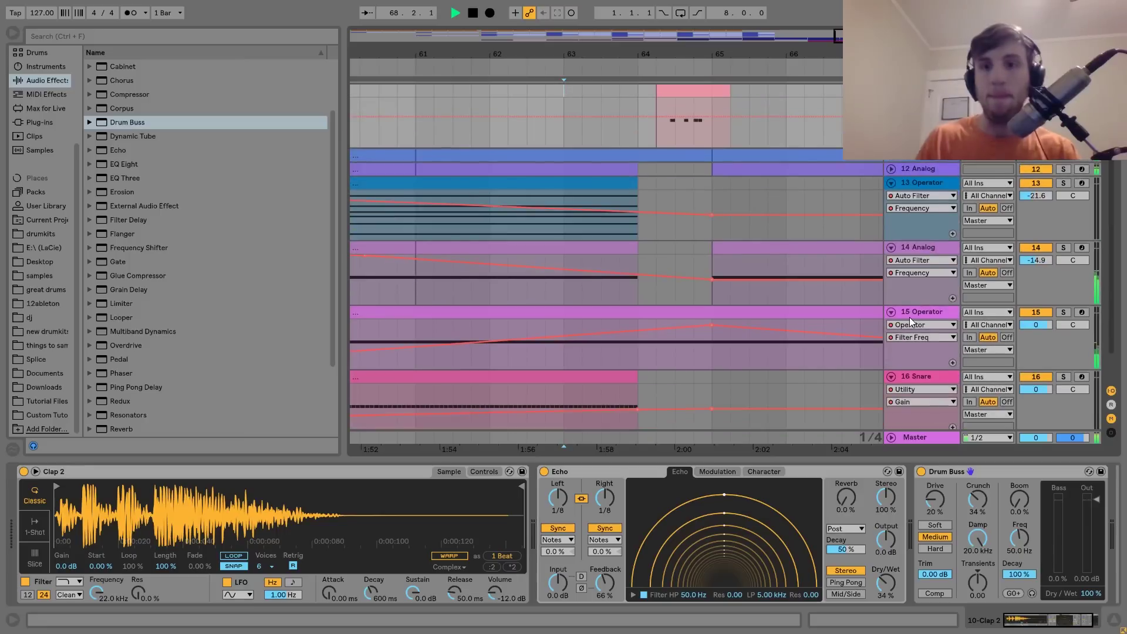
key(space)
key(space)
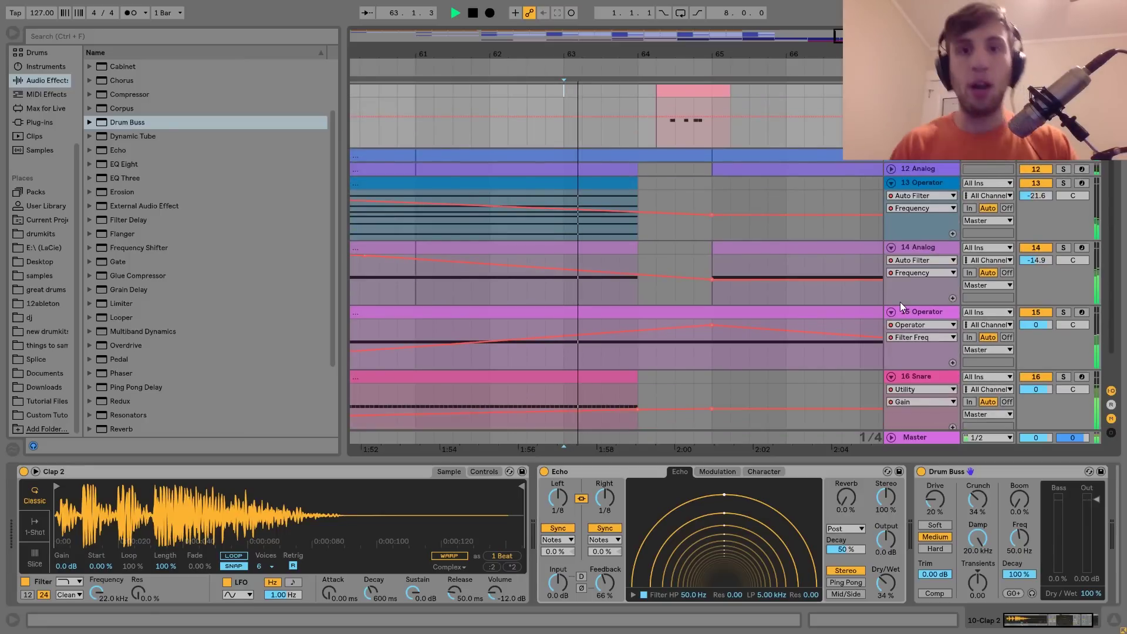
scroll(749, 178, up, 3)
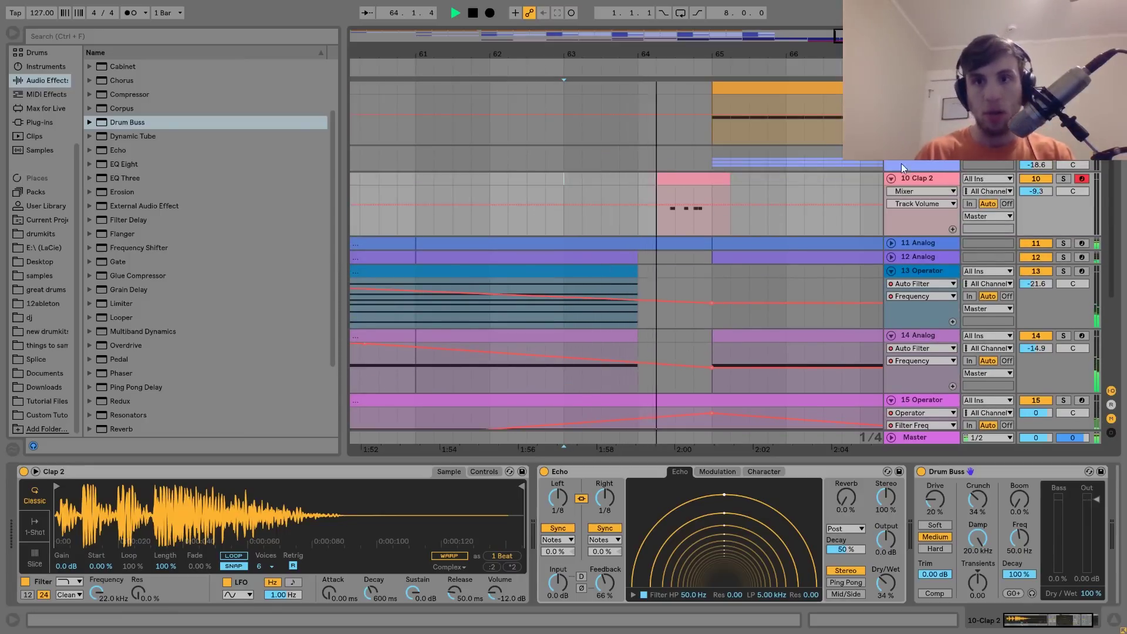
scroll(900, 163, down, 3)
scroll(897, 159, up, 3)
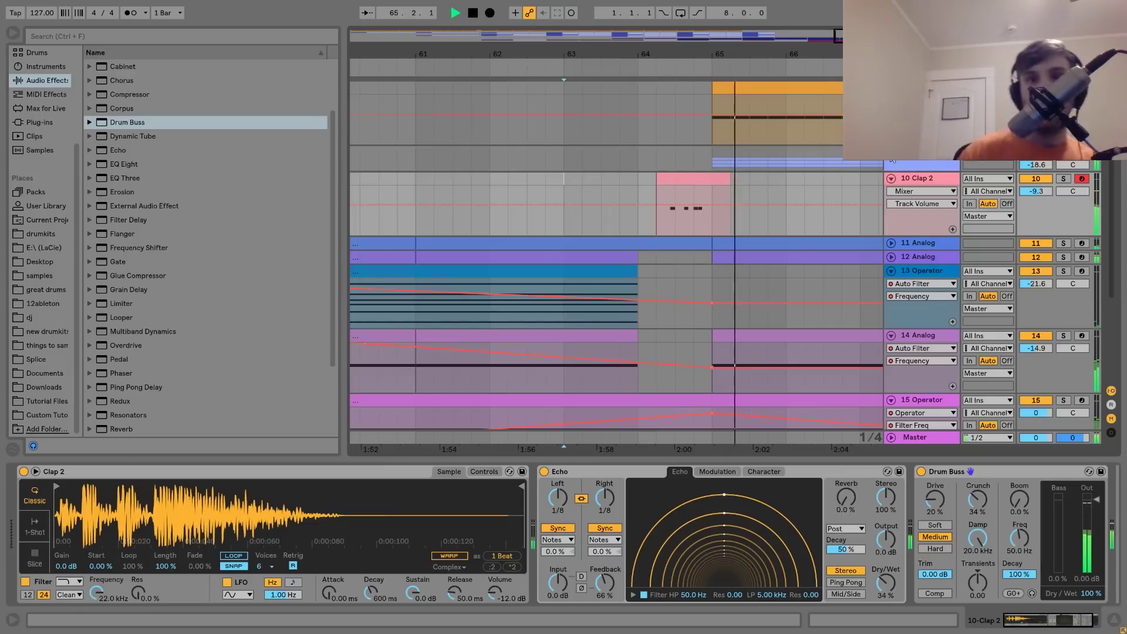
Add a Reverb at the end of the Clap 2 chain, play from bar 64 and set its dry/wet to 19%
click(639, 177)
key(space)
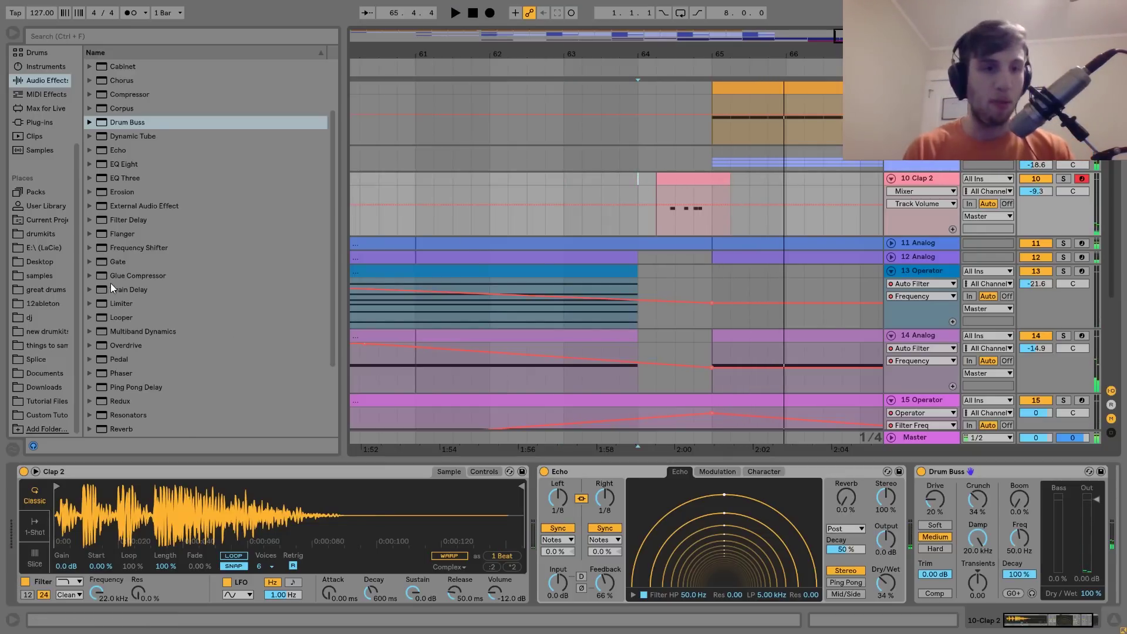
scroll(187, 424, down, 1)
drag(125, 375, 909, 542)
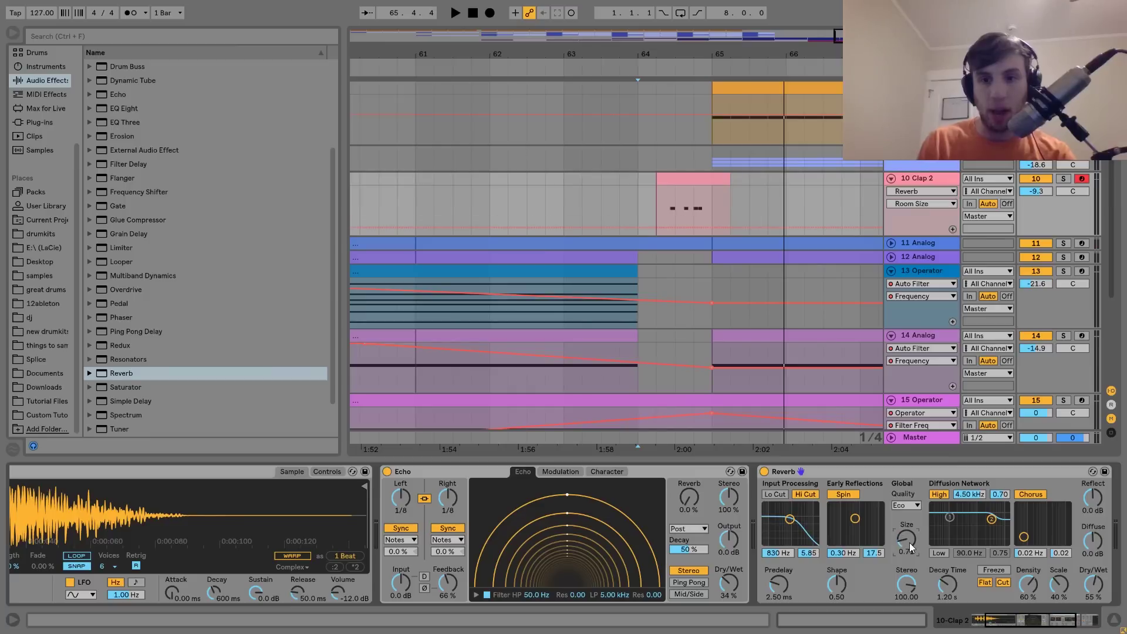
key(space)
drag(1093, 584, 1083, 590)
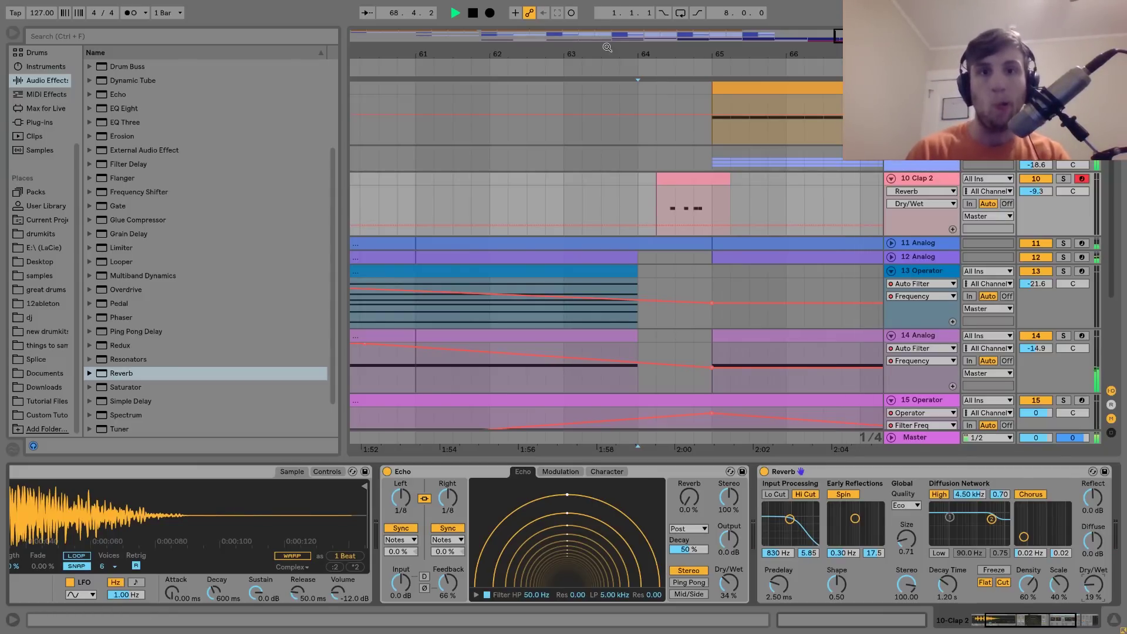
Play the arrangement from bar 49 and examine the breakdown leading up to bar 65
drag(607, 47, 650, 7)
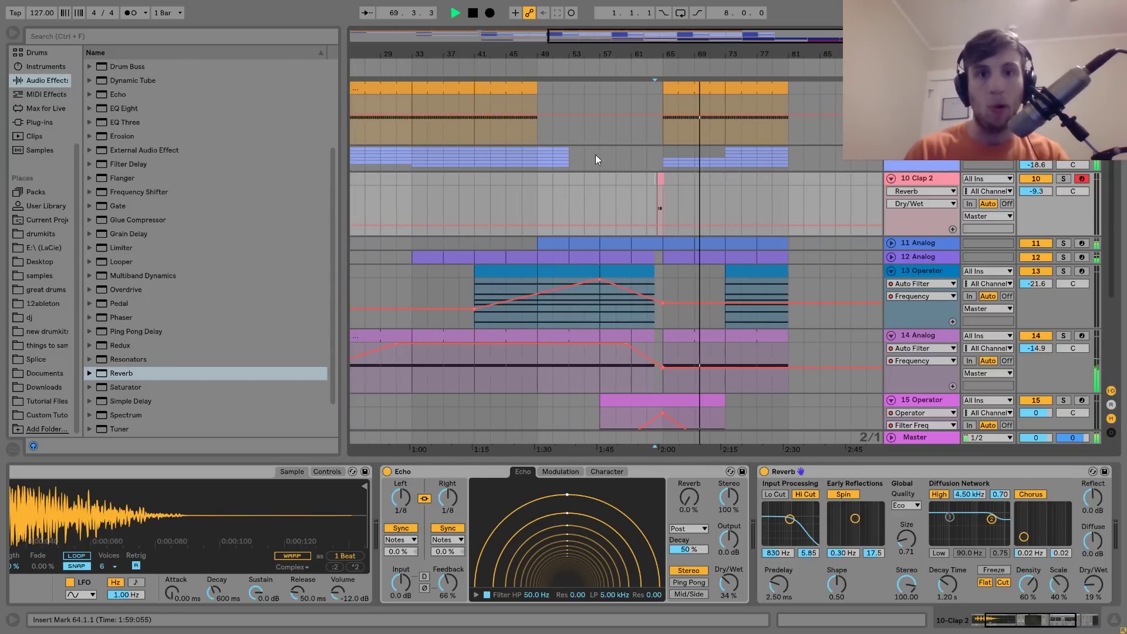
click(543, 165)
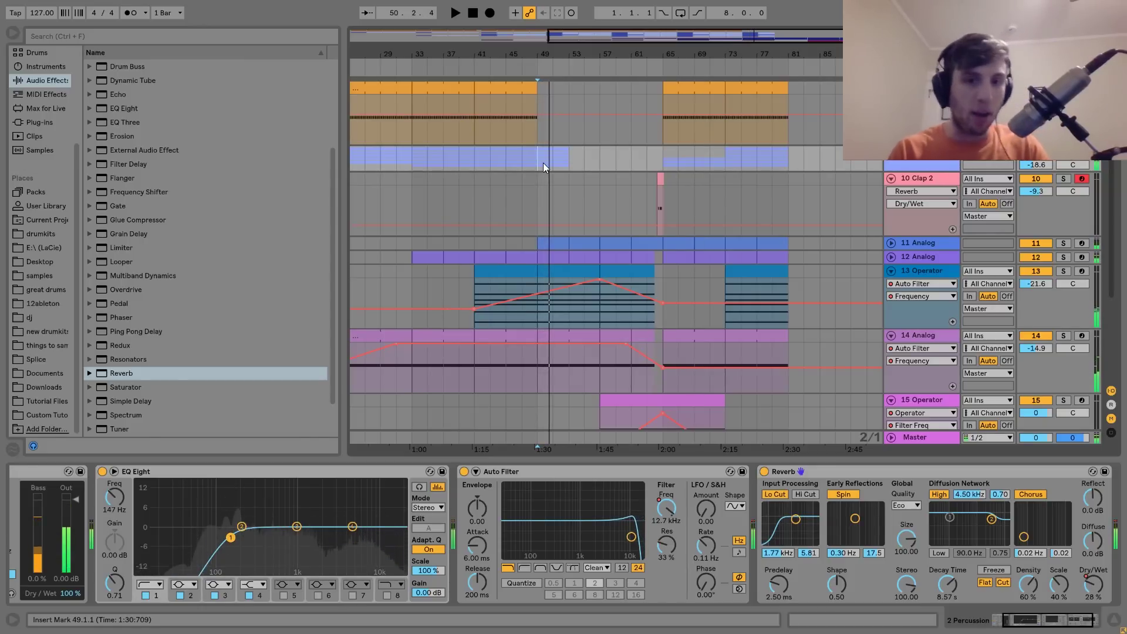
scroll(544, 164, down, 5)
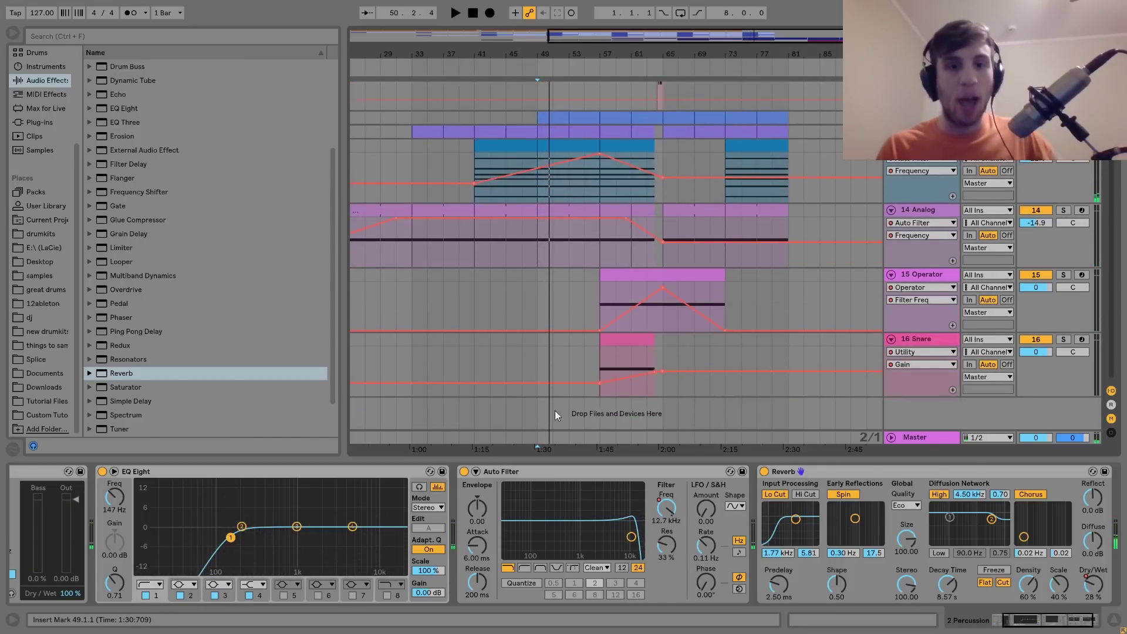
key(space)
Add a Utility effect to the Master track and set its gain to -3 dB
click(542, 438)
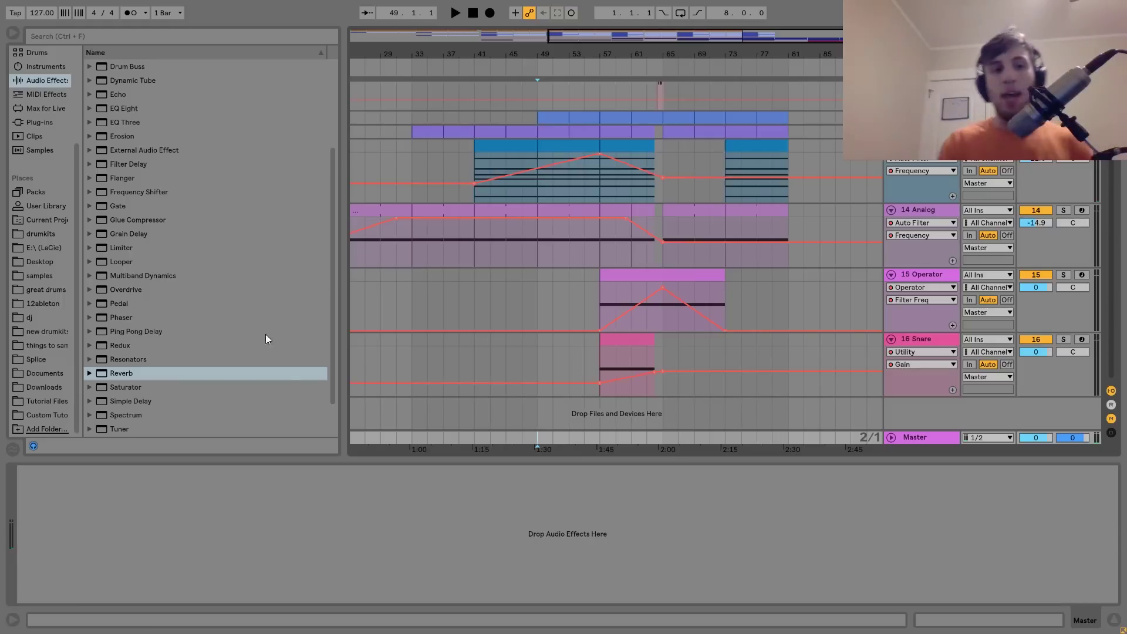
scroll(145, 319, down, 2)
double_click(113, 401)
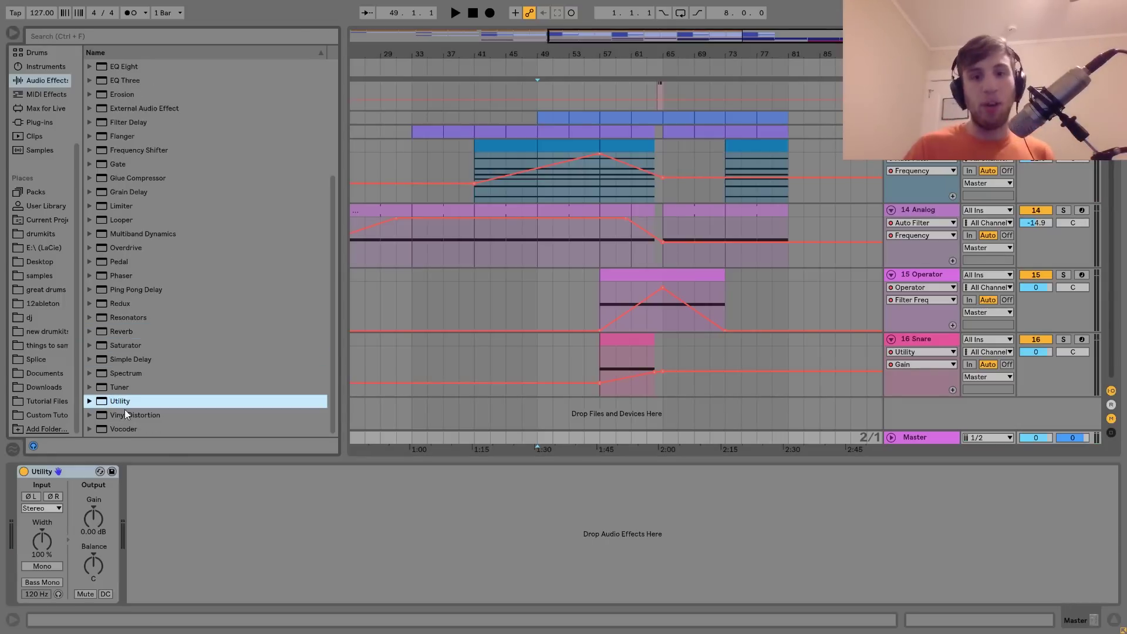
click(91, 532)
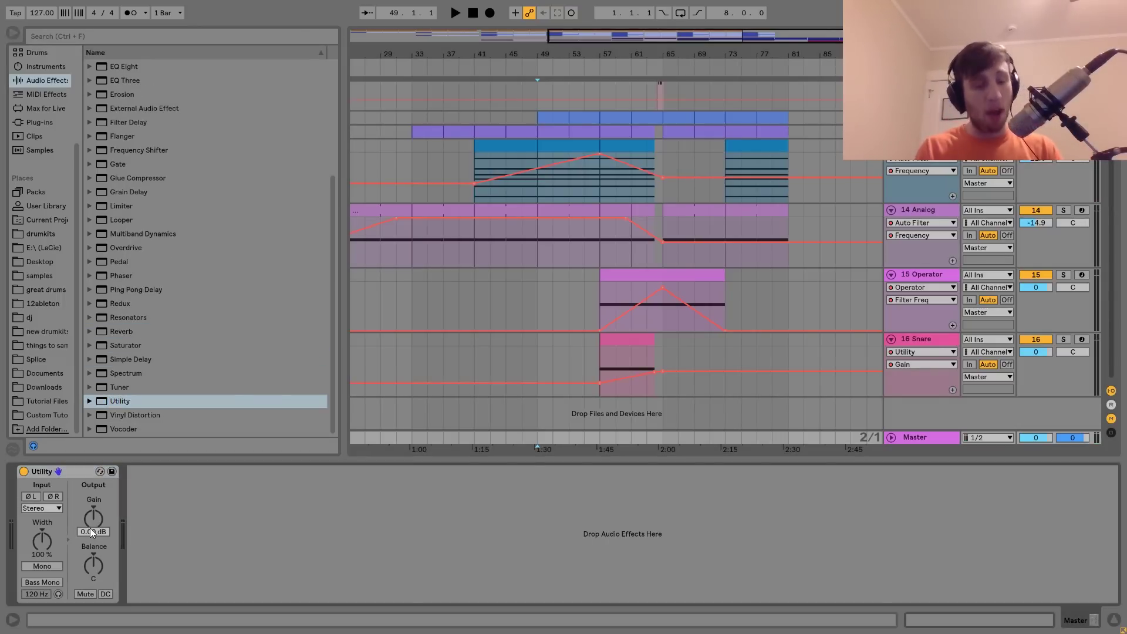
key(Down)
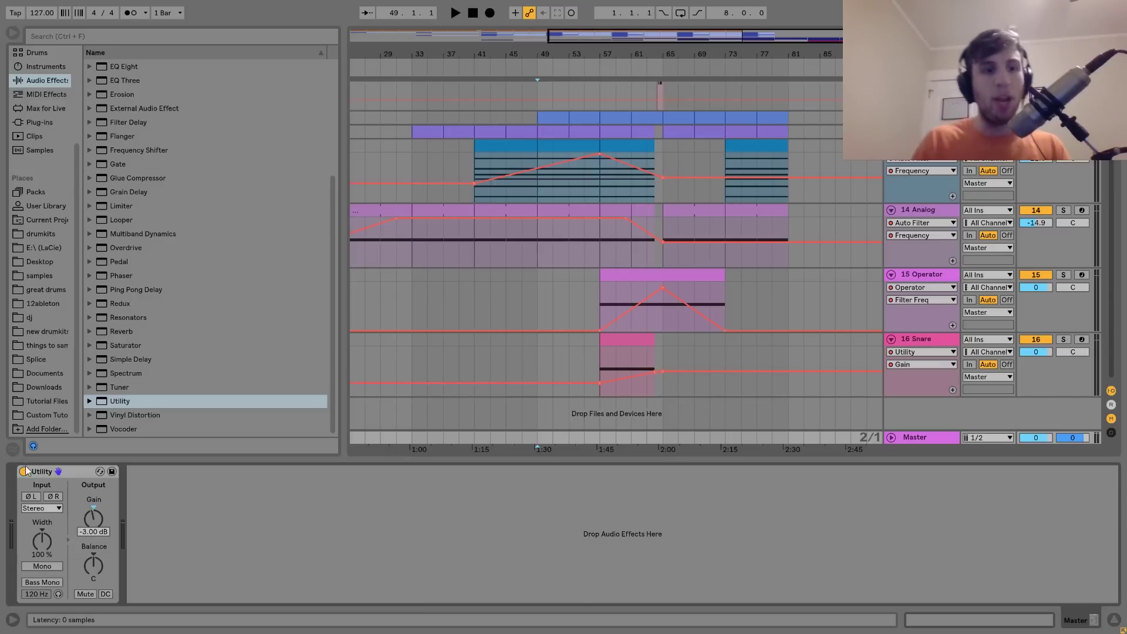
Switch off the Master's Utility and display its Device On automation lane
click(23, 471)
right_click(23, 471)
click(59, 480)
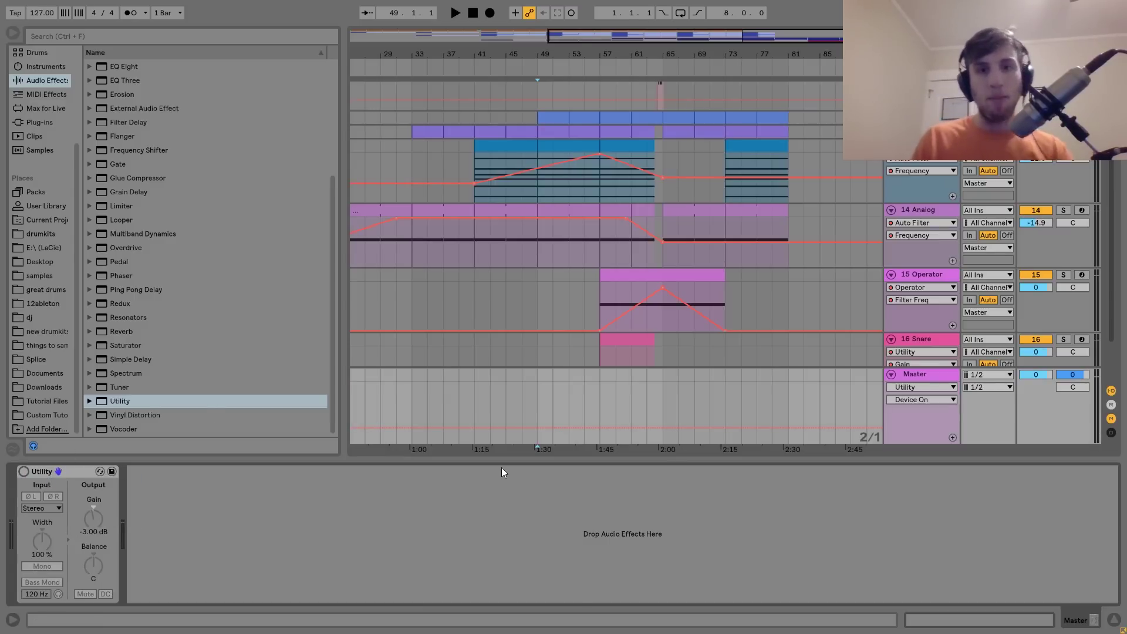
Automate the Master's Utility to switch on from bar 49 to bar 65, and play the change from bar 47
click(550, 406)
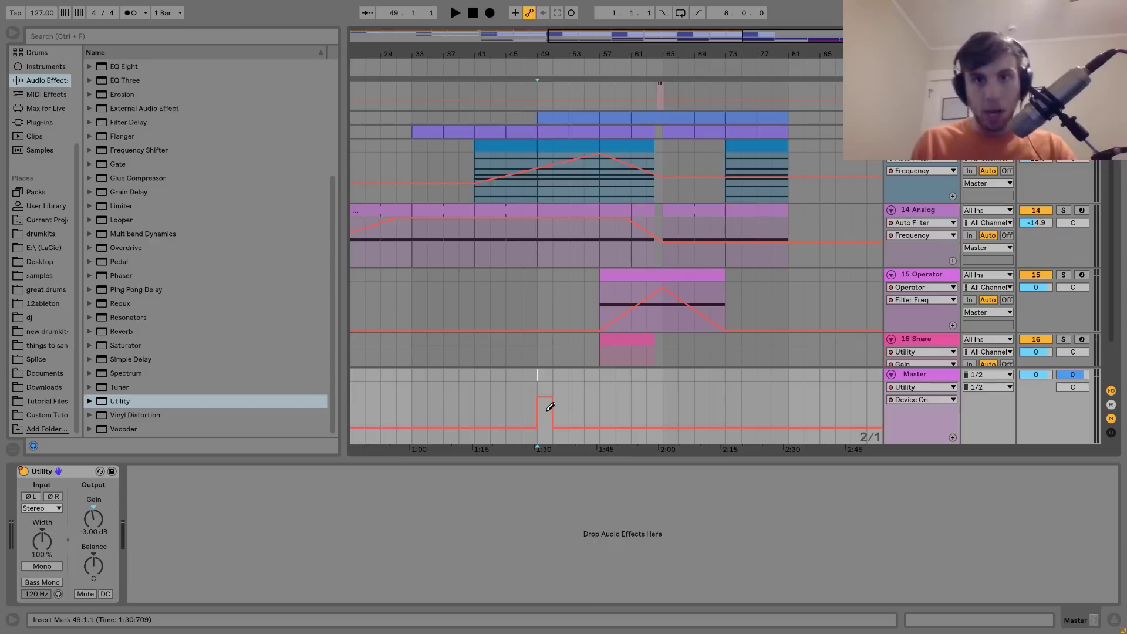
click(522, 374)
key(space)
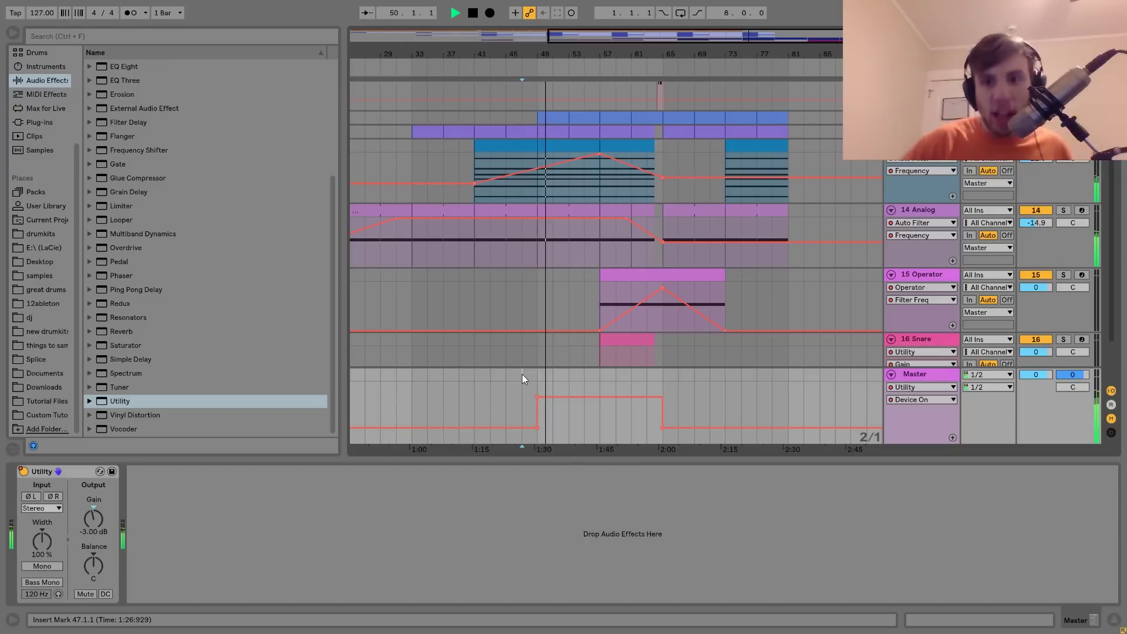
key(space)
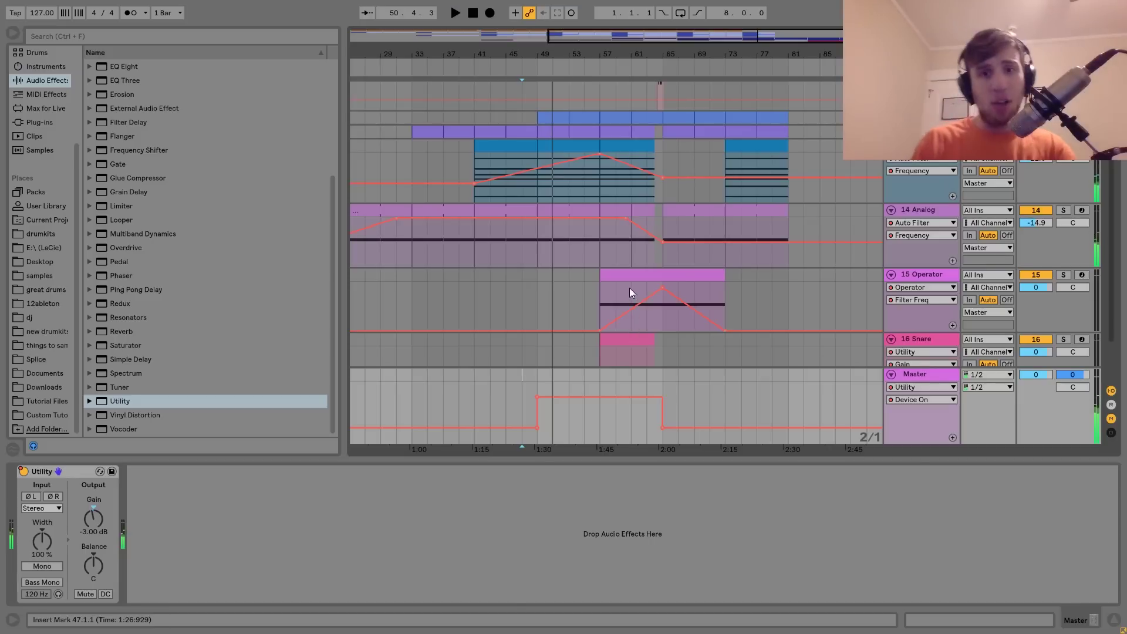
Play from bar 61 and examine the transition out of the breakdown into bar 65
click(629, 288)
key(space)
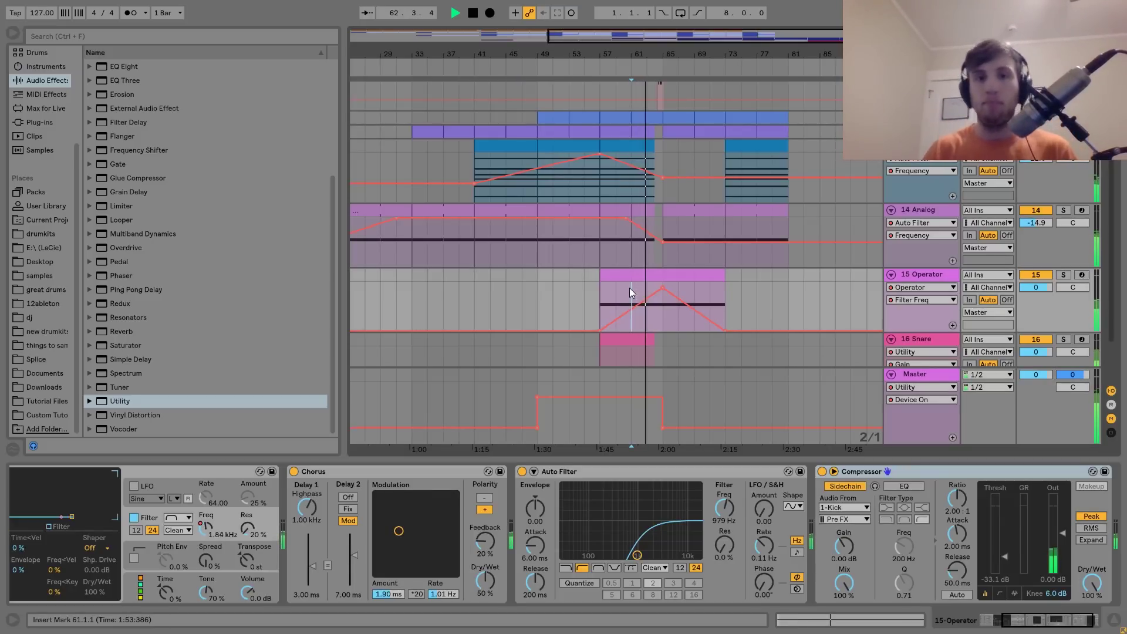
scroll(629, 287, up, 5)
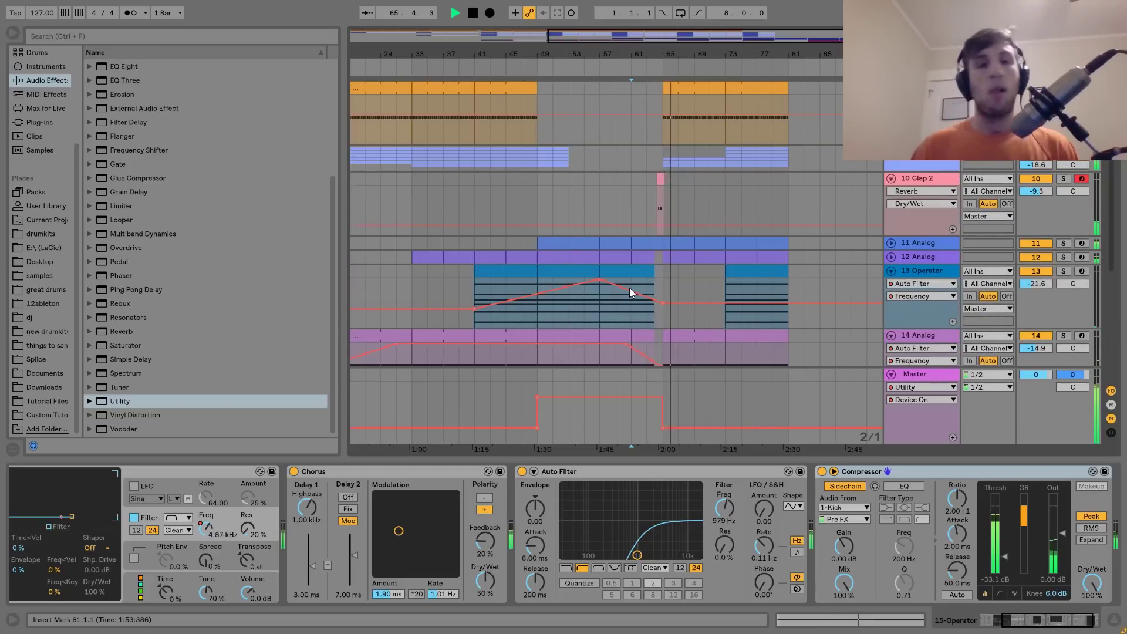
scroll(629, 287, down, 5)
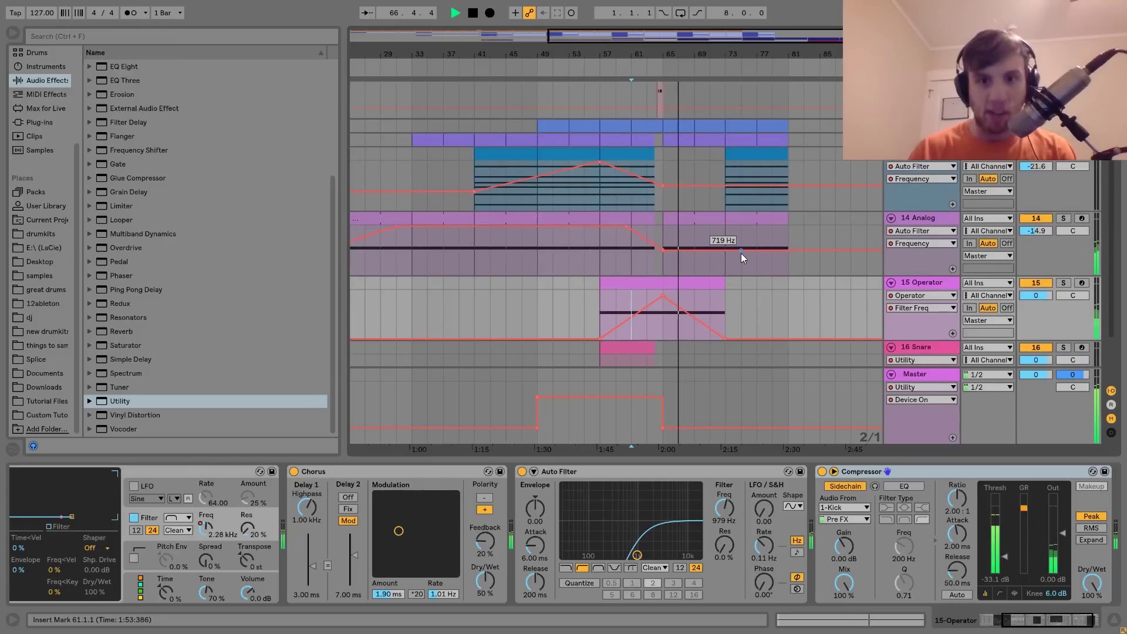
Raise the Auto Filter frequency automation on 14 Analog from bar 65 to about bar 75, and on 13 Operator between bars 73 and 81
drag(740, 253, 738, 229)
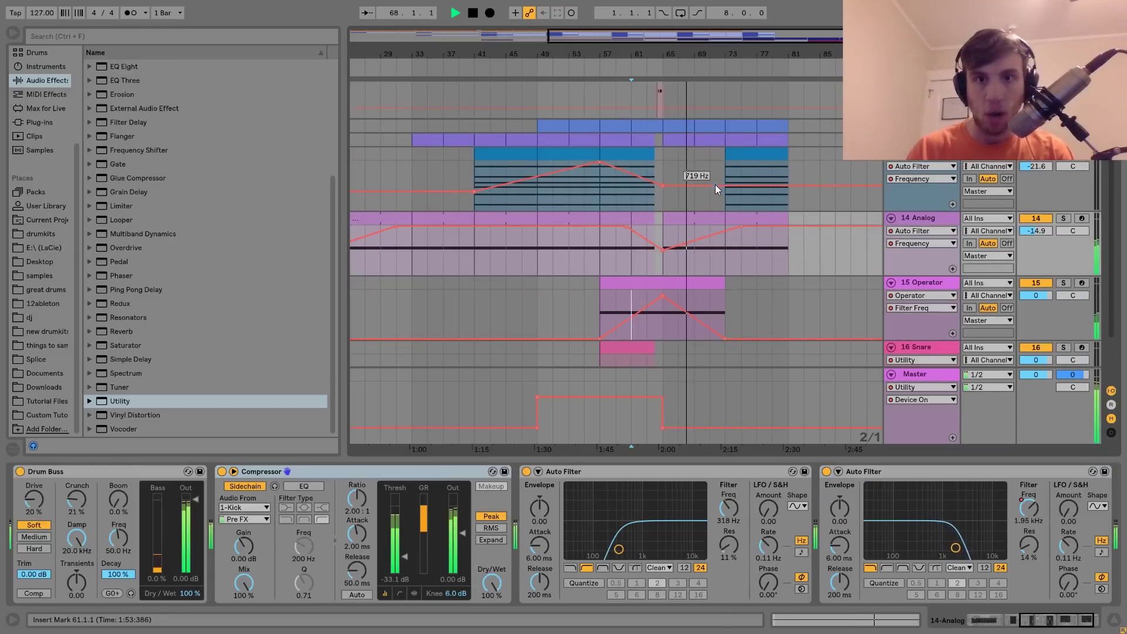
click(715, 185)
mouse_move(725, 185)
mouse_down()
mouse_move(726, 170)
mouse_move(766, 162)
mouse_move(787, 186)
mouse_up()
click(726, 206)
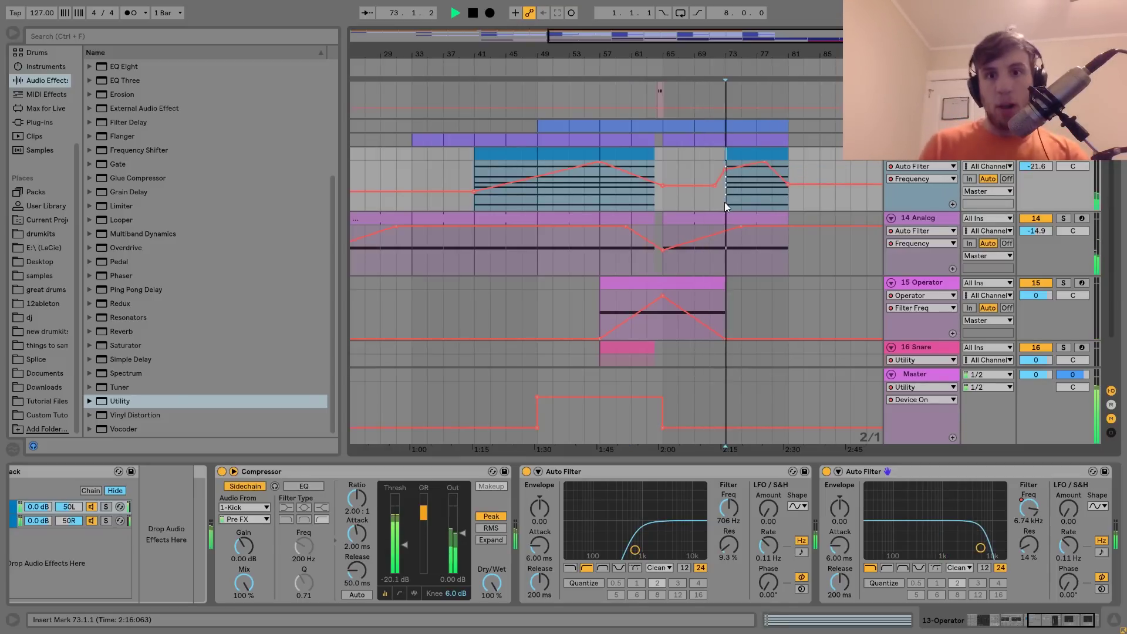
Solo 11 Analog, play it from bar 73 and display its F1 Freq automation in the unfolded track
scroll(726, 206, up, 5)
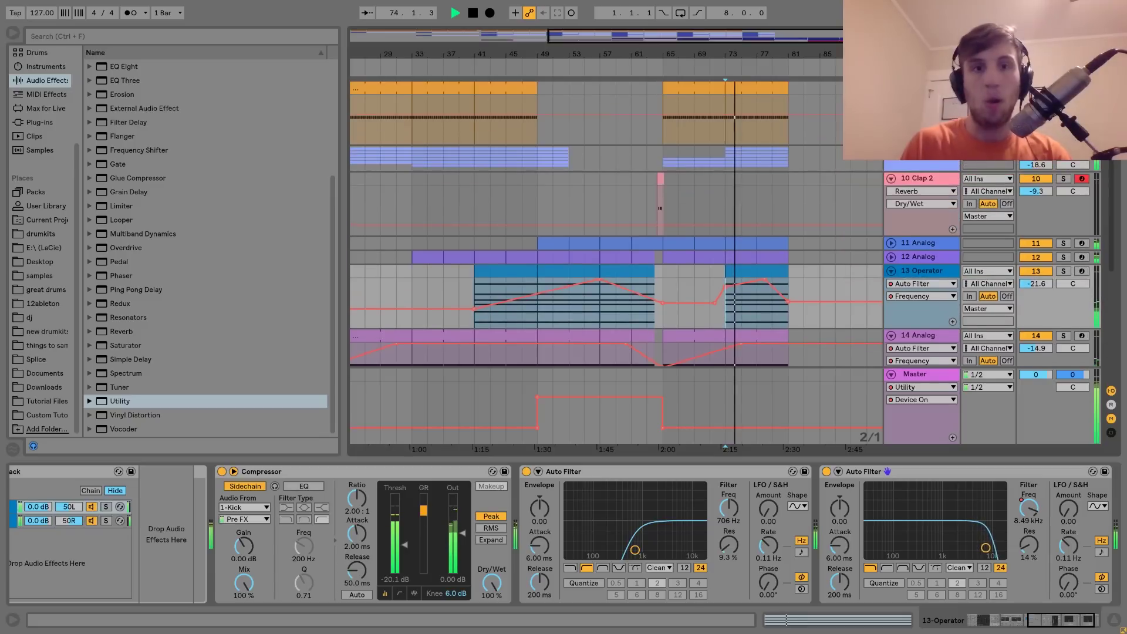
click(1063, 244)
key(space)
key(space)
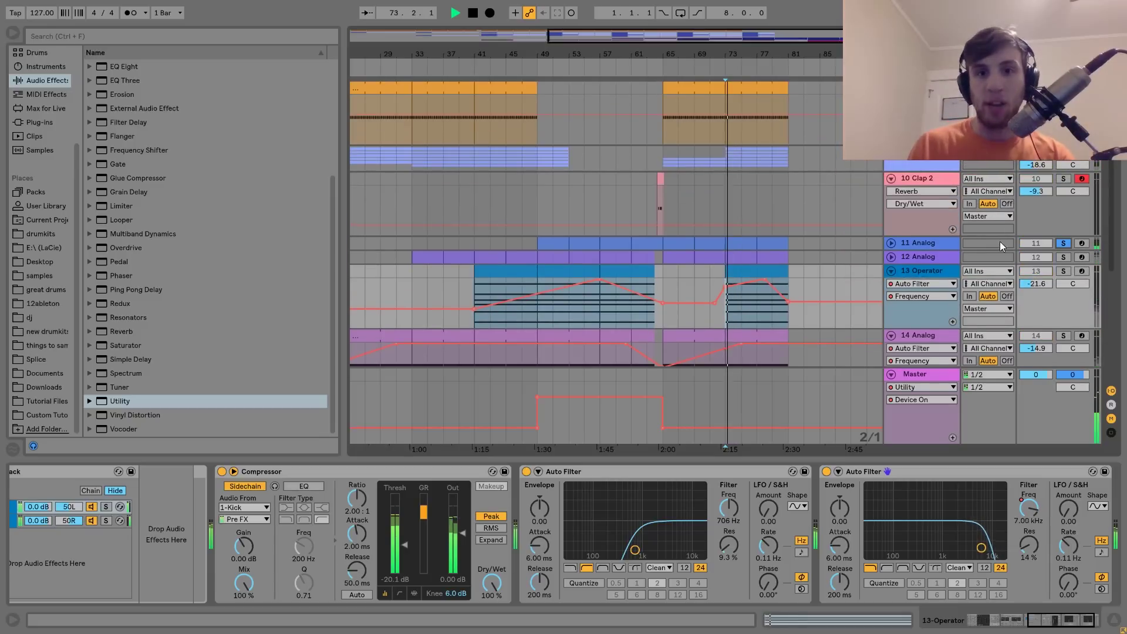
click(891, 243)
click(920, 243)
key(space)
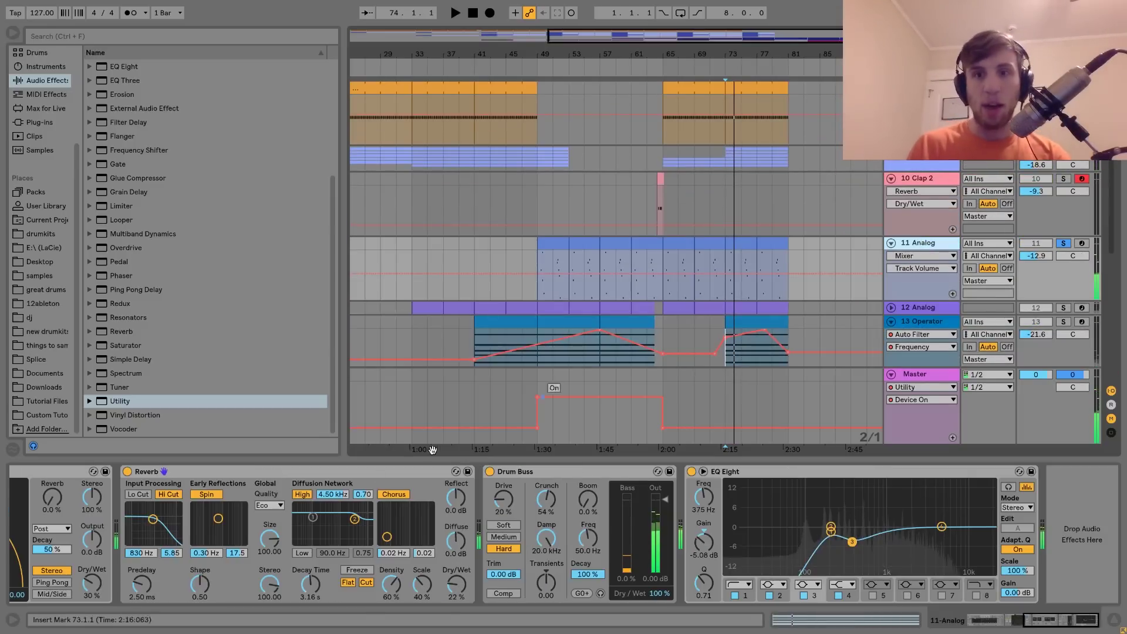
click(278, 498)
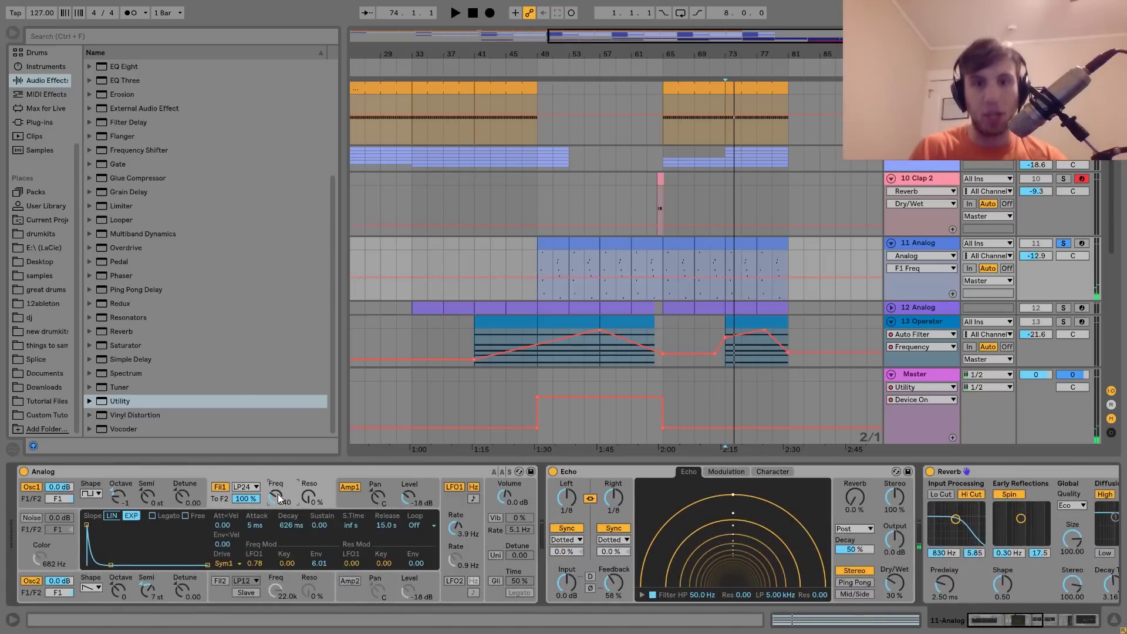
Draw rising and falling F1 Freq automation on 11 Analog from bar 49 to bar 65 while listening from bar 49
click(536, 277)
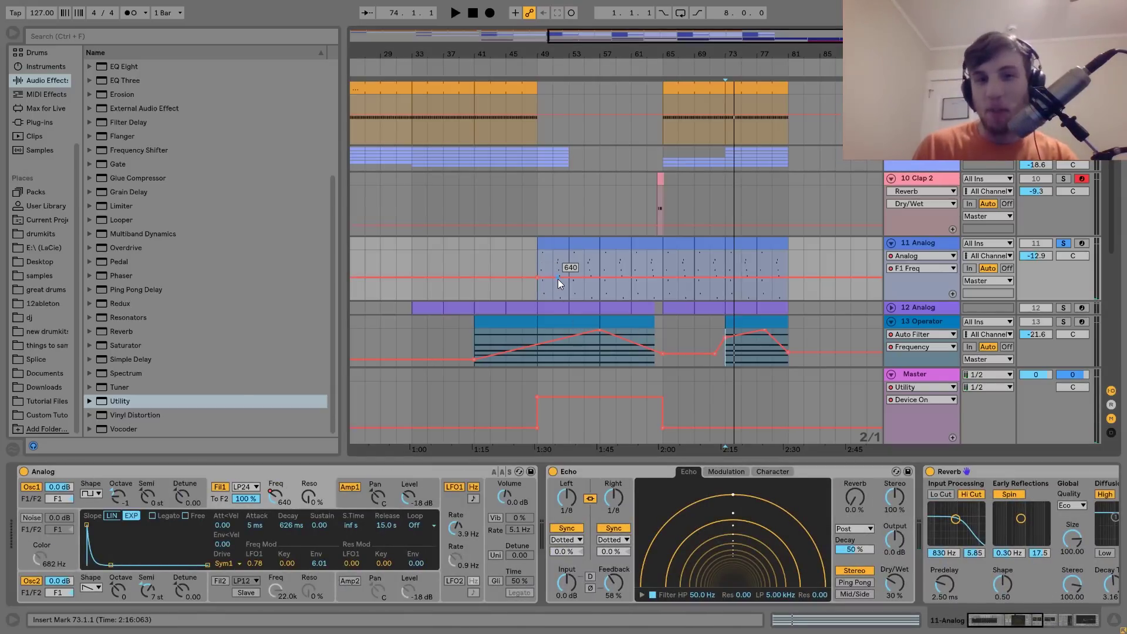
mouse_move(558, 278)
mouse_down()
mouse_move(558, 264)
mouse_move(572, 283)
mouse_up()
click(535, 265)
key(space)
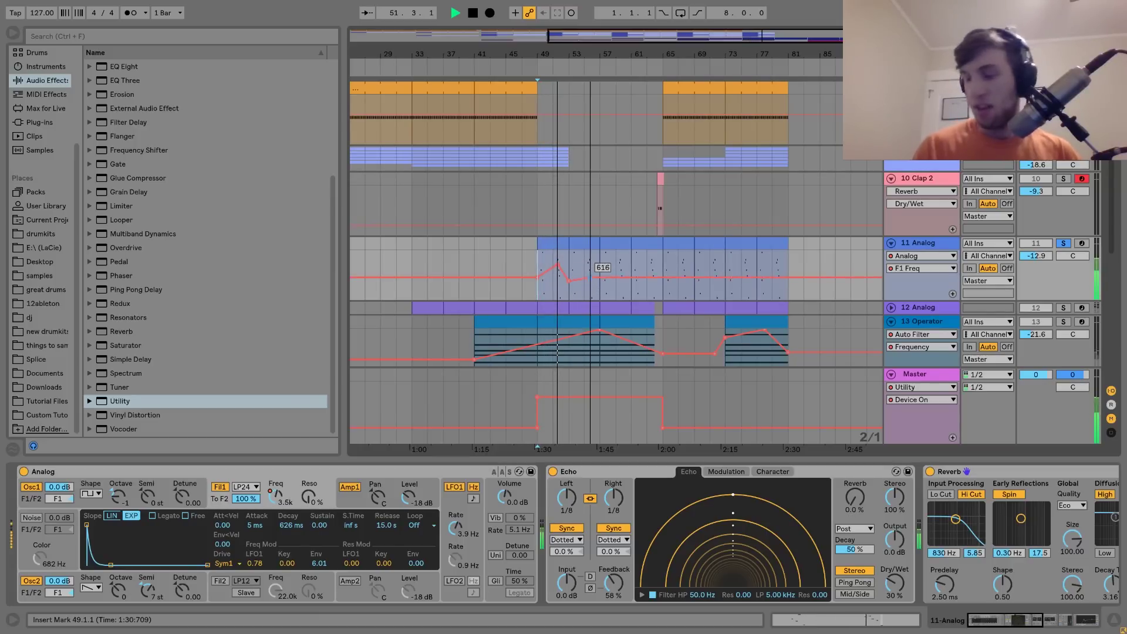
drag(590, 282, 616, 280)
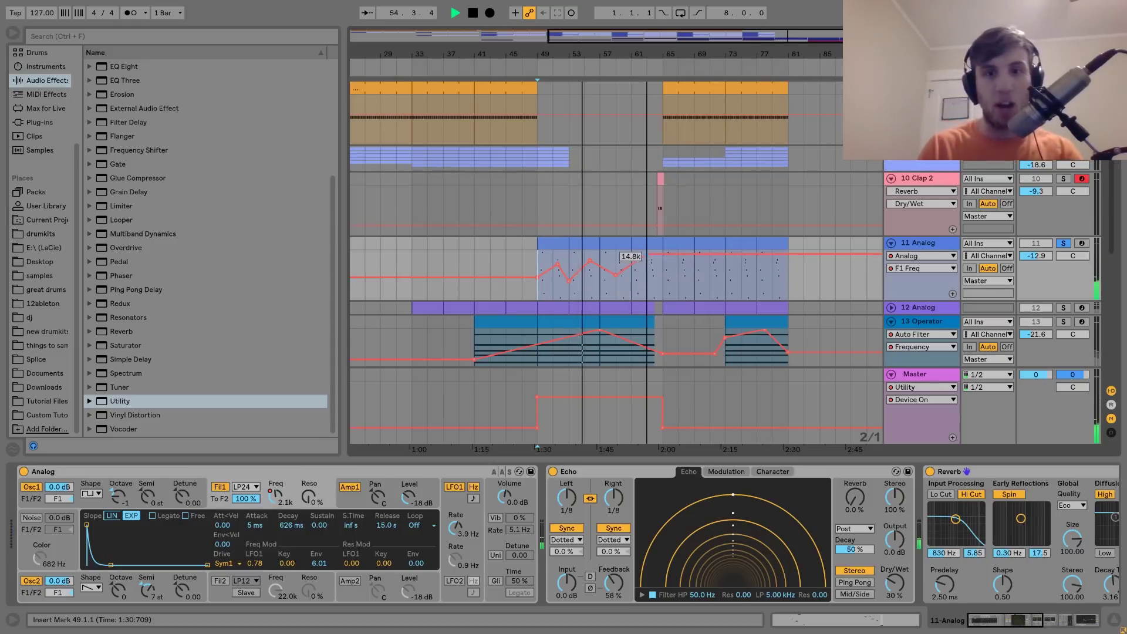
drag(646, 275, 663, 294)
Continue the zigzag F1 Freq automation on 11 Analog from bar 65 to bar 81 and take the track out of solo
click(663, 294)
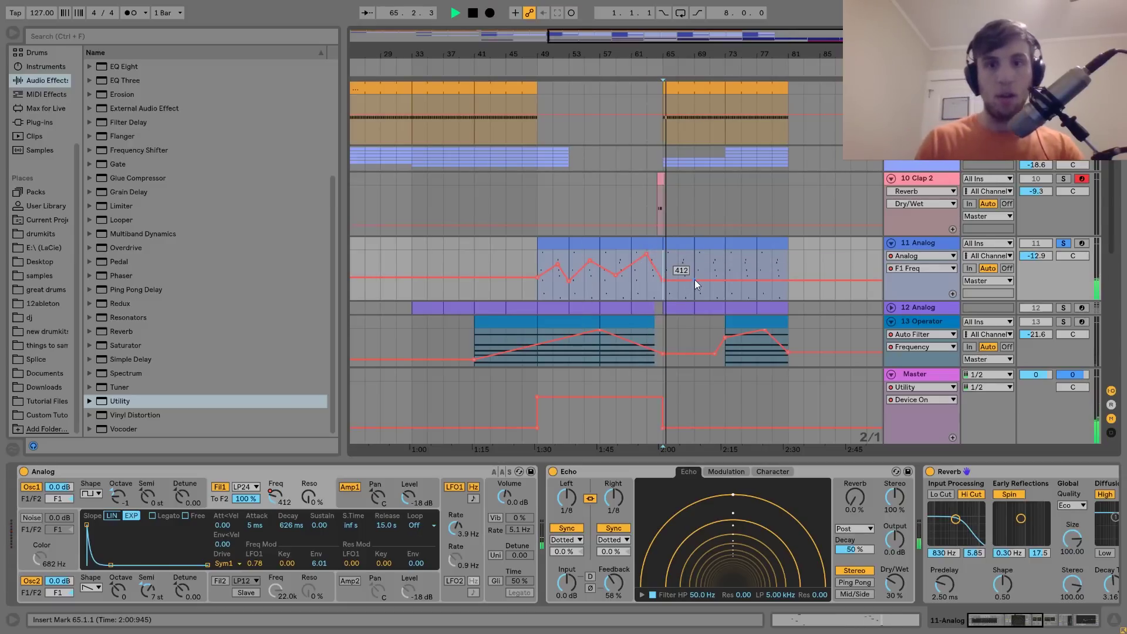
drag(695, 279, 788, 270)
key(space)
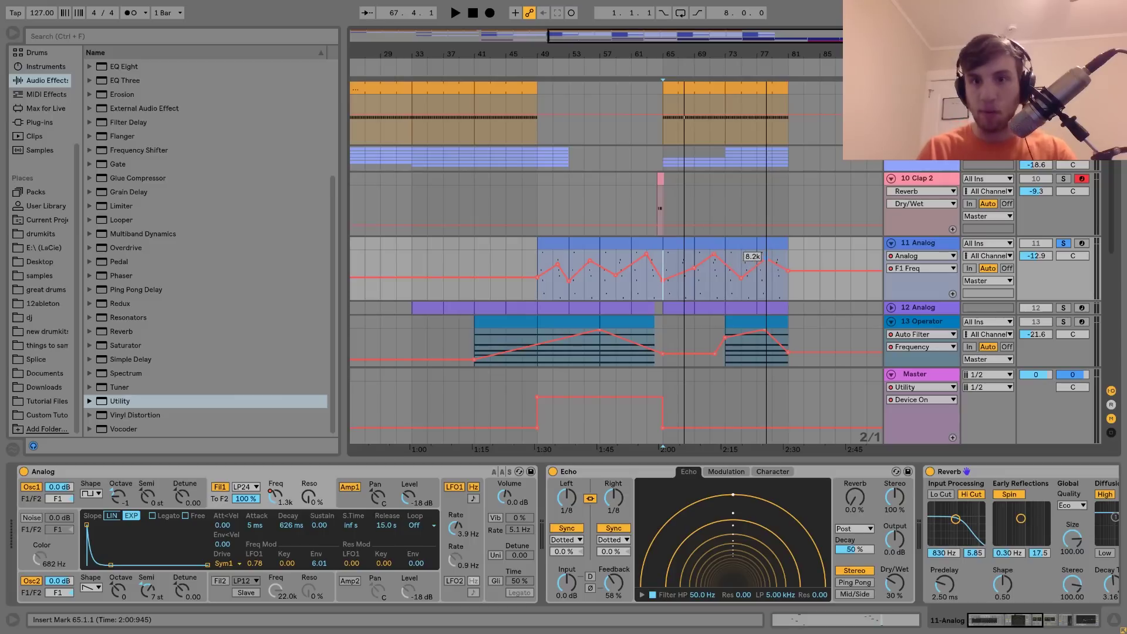
key(space)
click(1062, 244)
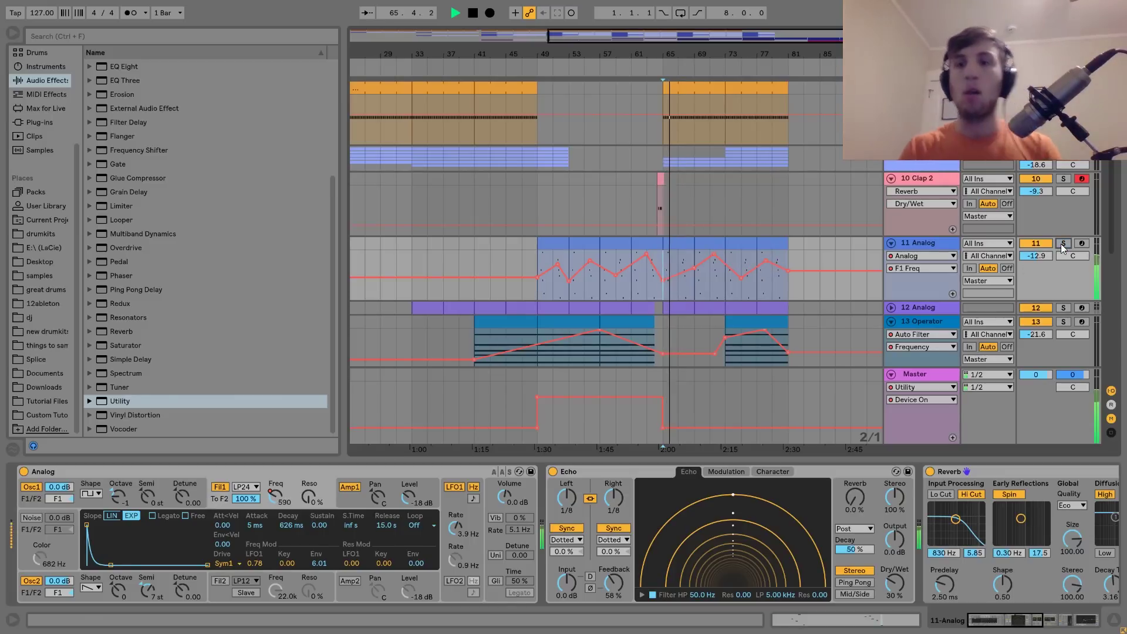
Unfold the 12 Analog track and display the F1 Freq automation of its Analog synth
click(891, 307)
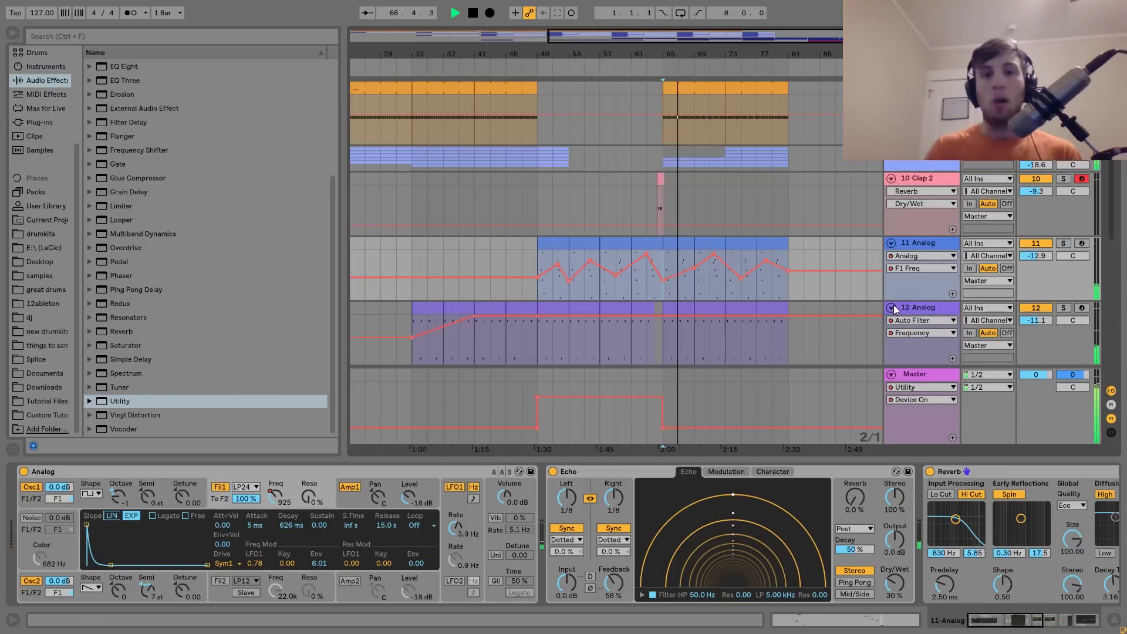
click(914, 307)
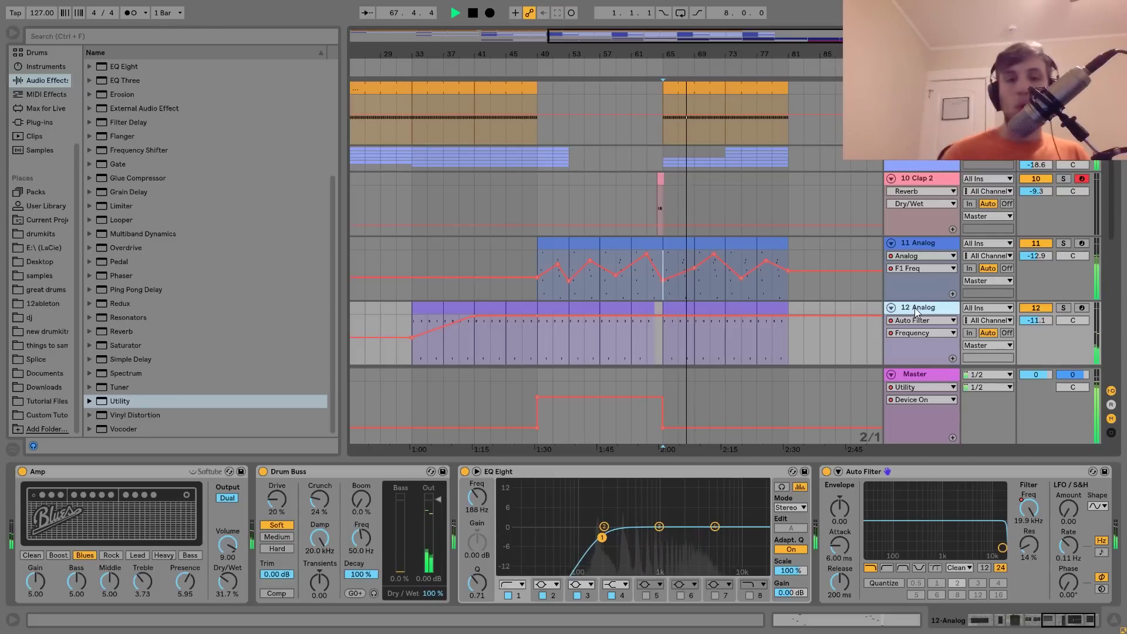
key(space)
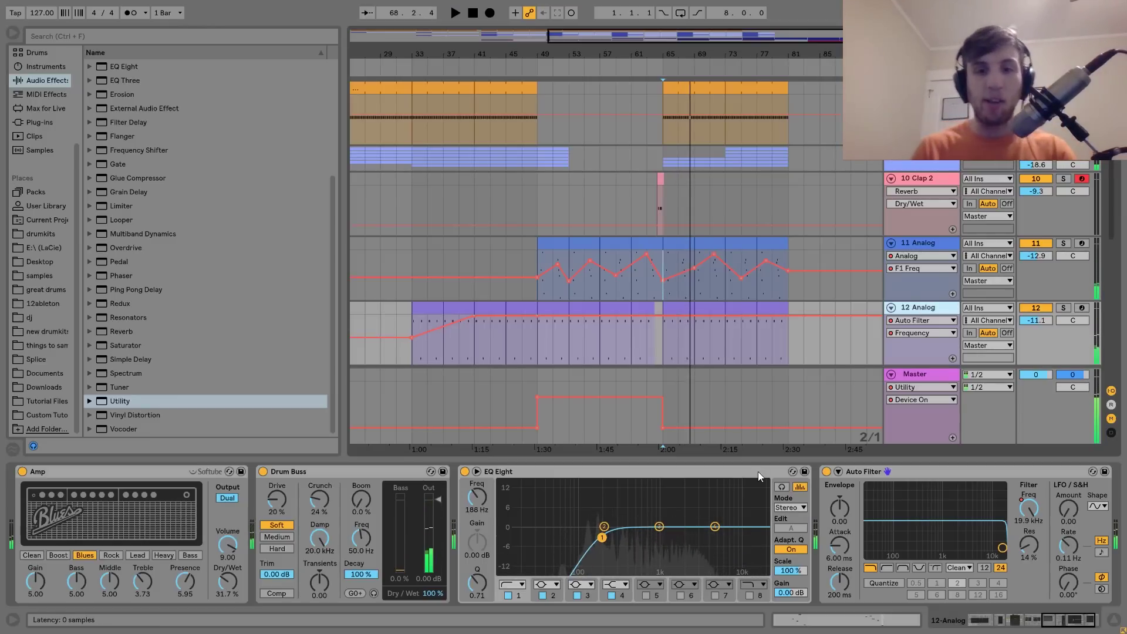
scroll(758, 471, left, 10)
click(234, 496)
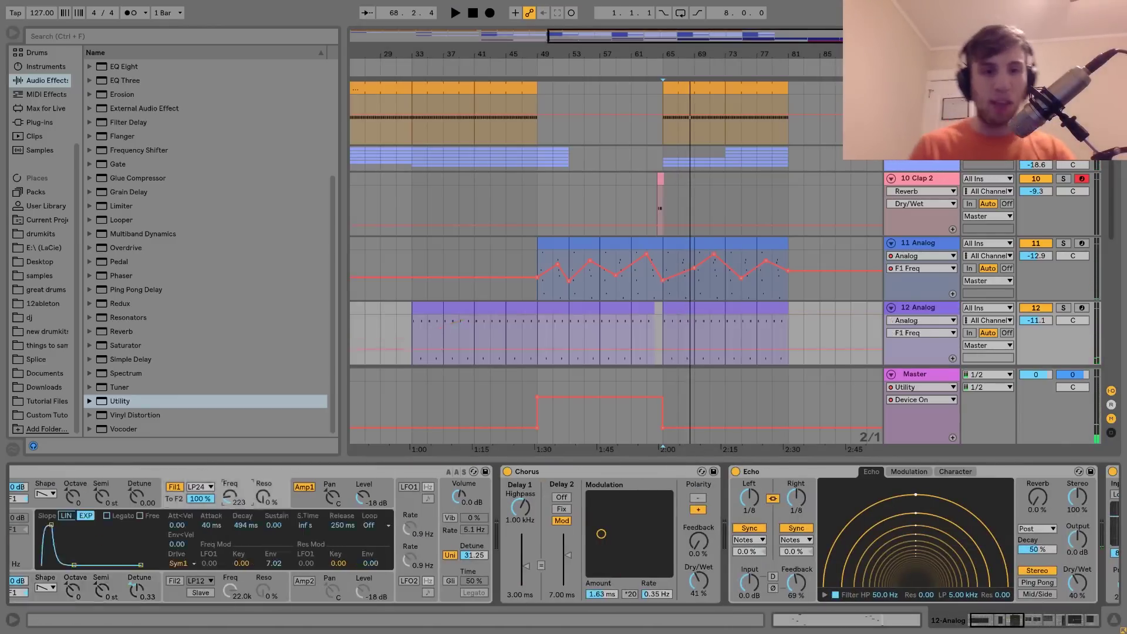
Draw rising and falling F1 Freq automation on 12 Analog from bar 33 to about bar 53 and play it back
click(411, 349)
key(space)
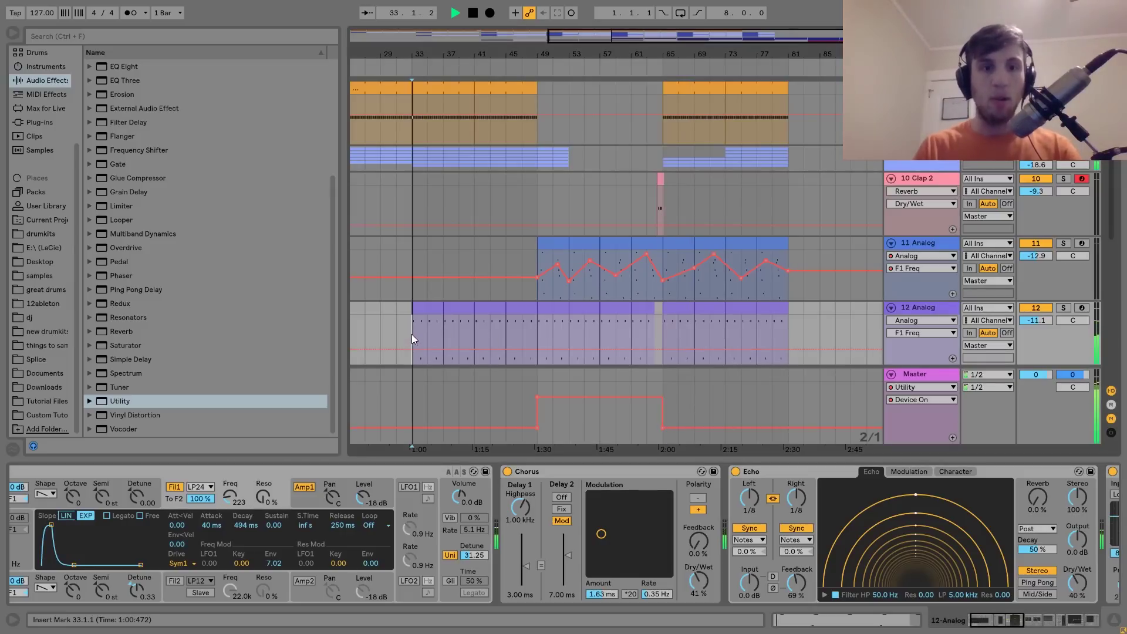
key(space)
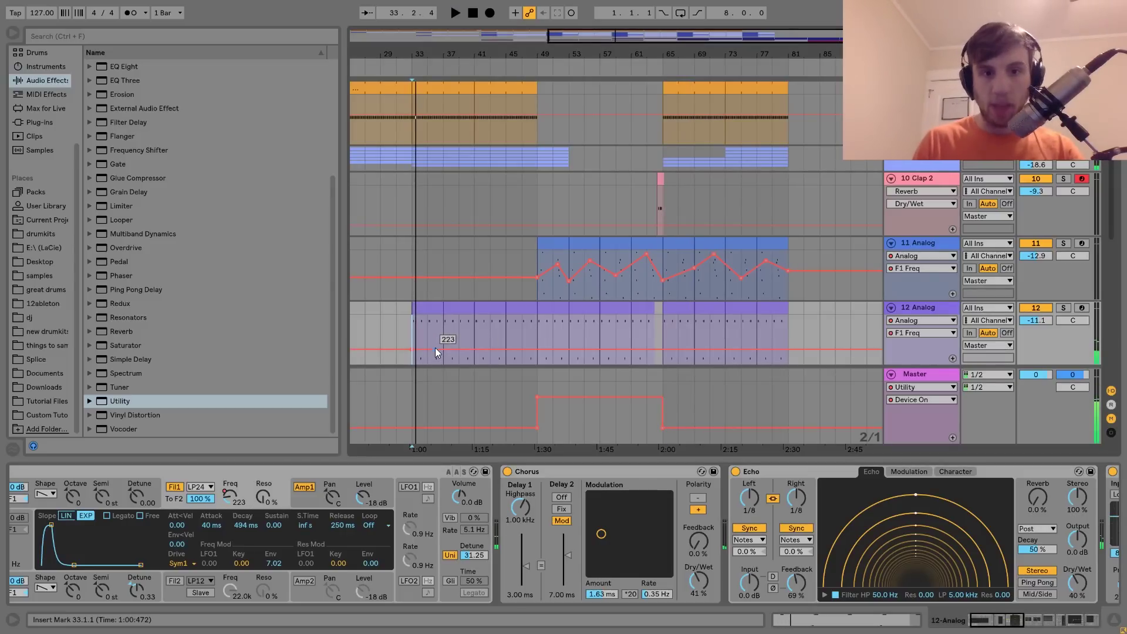
click(435, 347)
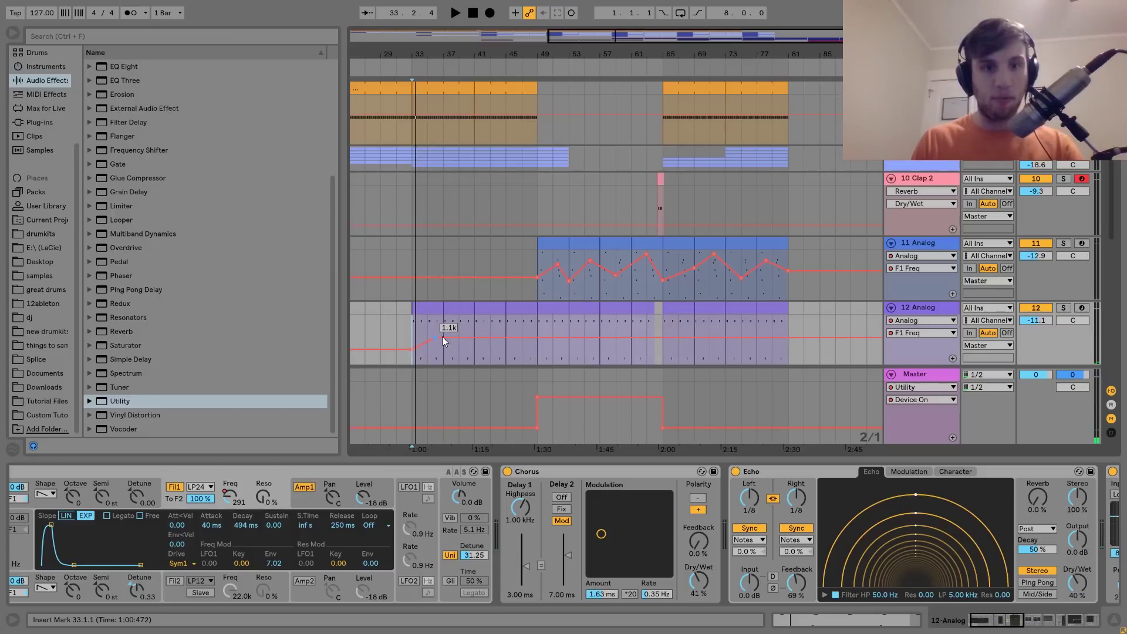
drag(457, 338, 569, 358)
key(space)
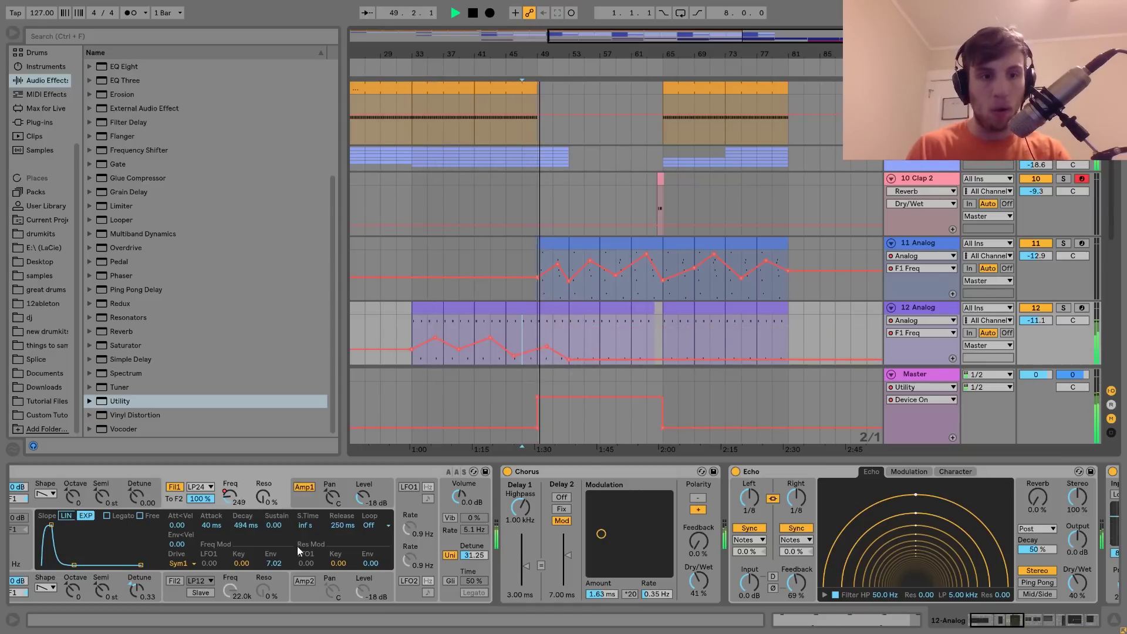
Set 12 Analog's filter envelope amount to 5.59 and add an F1 Freq automation peak near bar 55
drag(274, 563, 274, 569)
click(231, 496)
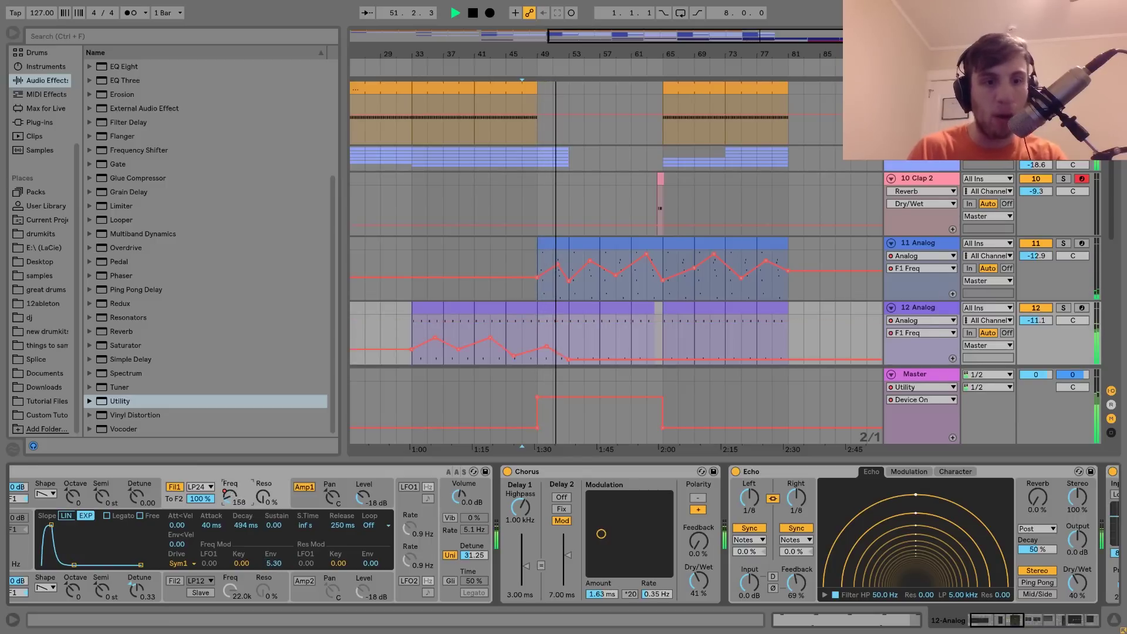
drag(587, 358, 587, 334)
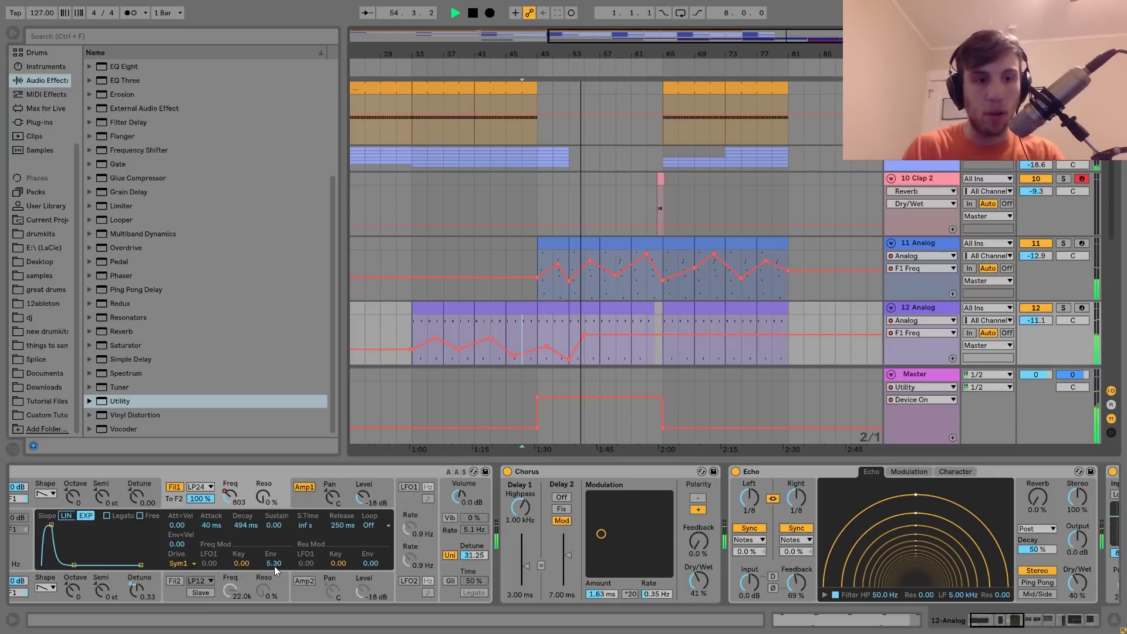
drag(274, 566, 275, 562)
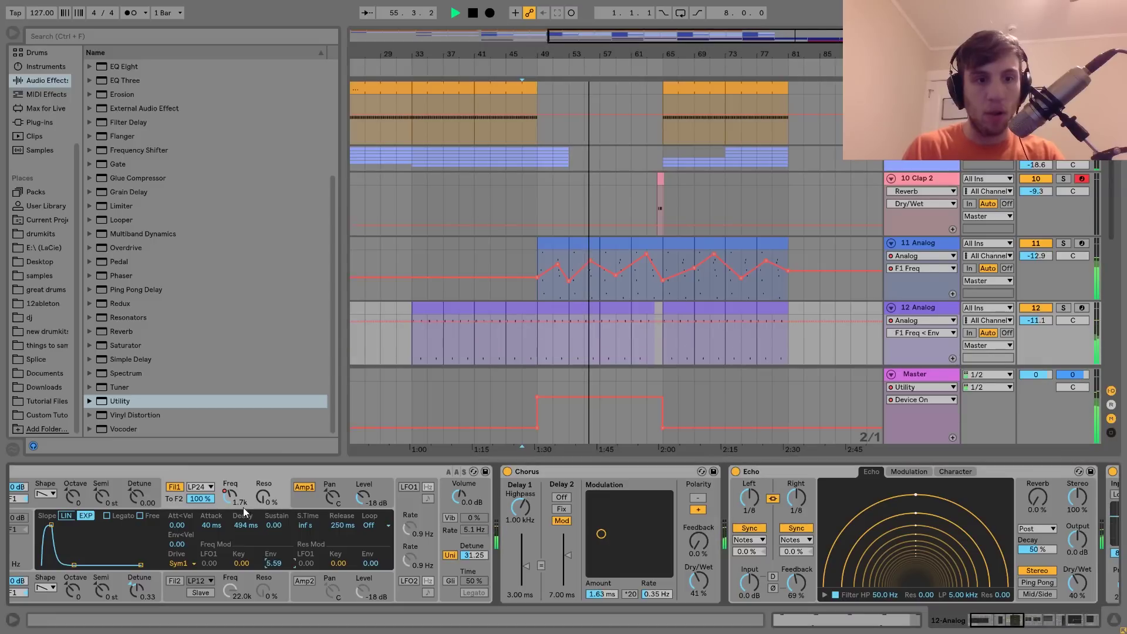
click(230, 495)
Extend the rising and falling F1 Freq automation on 12 Analog from about bar 59 through the section after bar 65
mouse_move(616, 336)
mouse_down()
mouse_move(616, 355)
mouse_move(709, 341)
mouse_move(662, 352)
mouse_up()
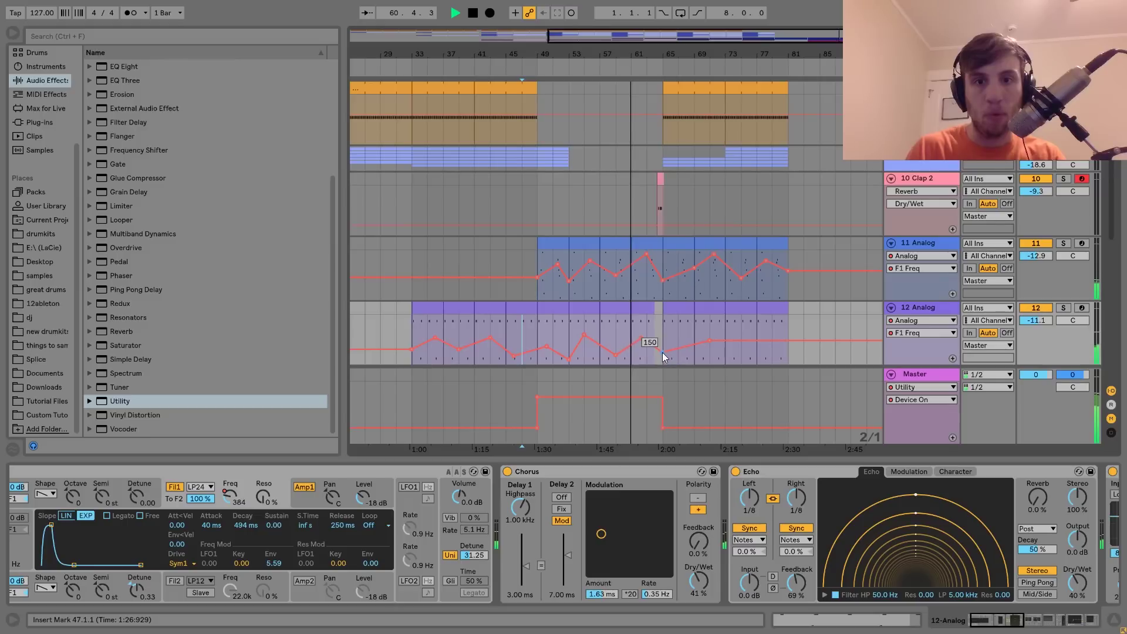
click(662, 326)
drag(735, 340, 758, 351)
Fold 12 Analog, play briefly from bar 77, and collapse all the numbered tracks in the arrangement
click(891, 307)
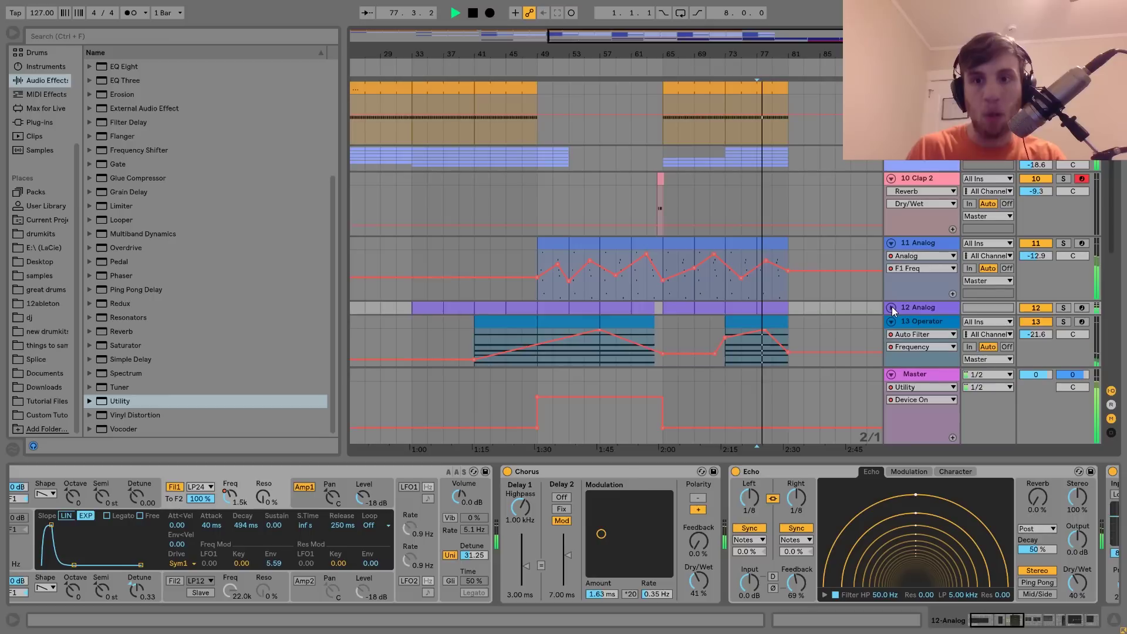
key(space)
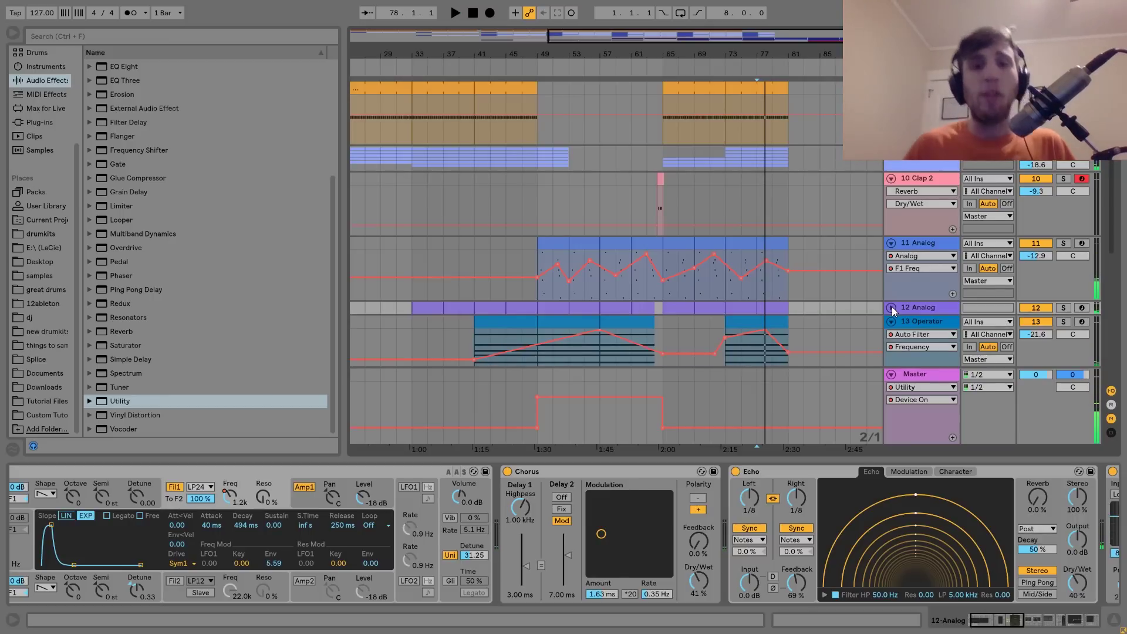
key(space)
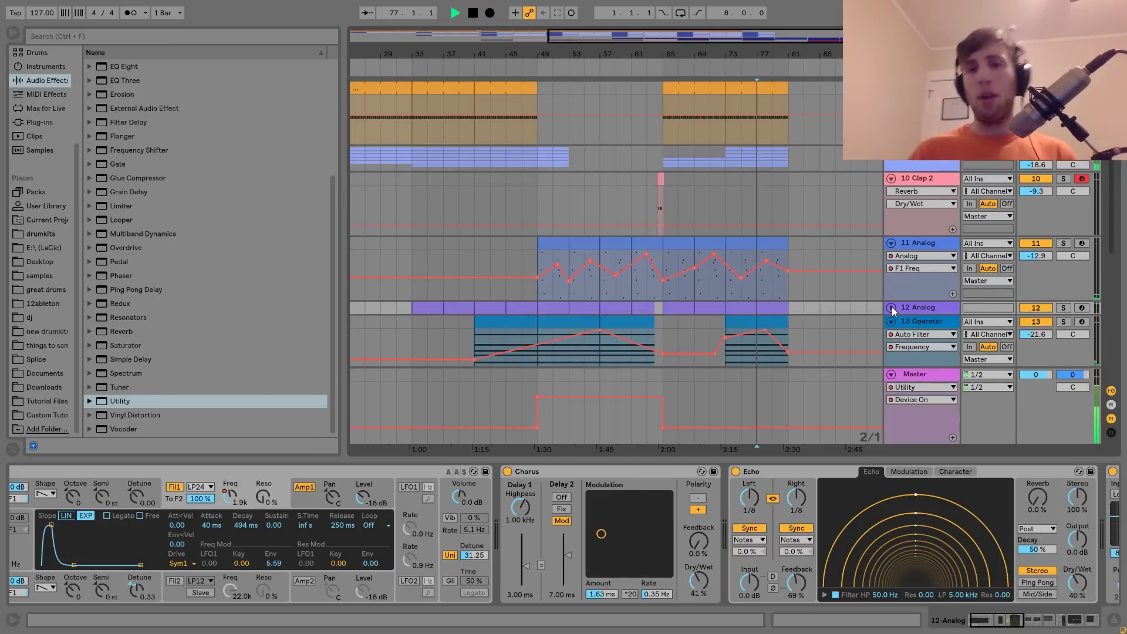
key(space)
click(911, 245)
key(ctrl+a)
click(890, 243)
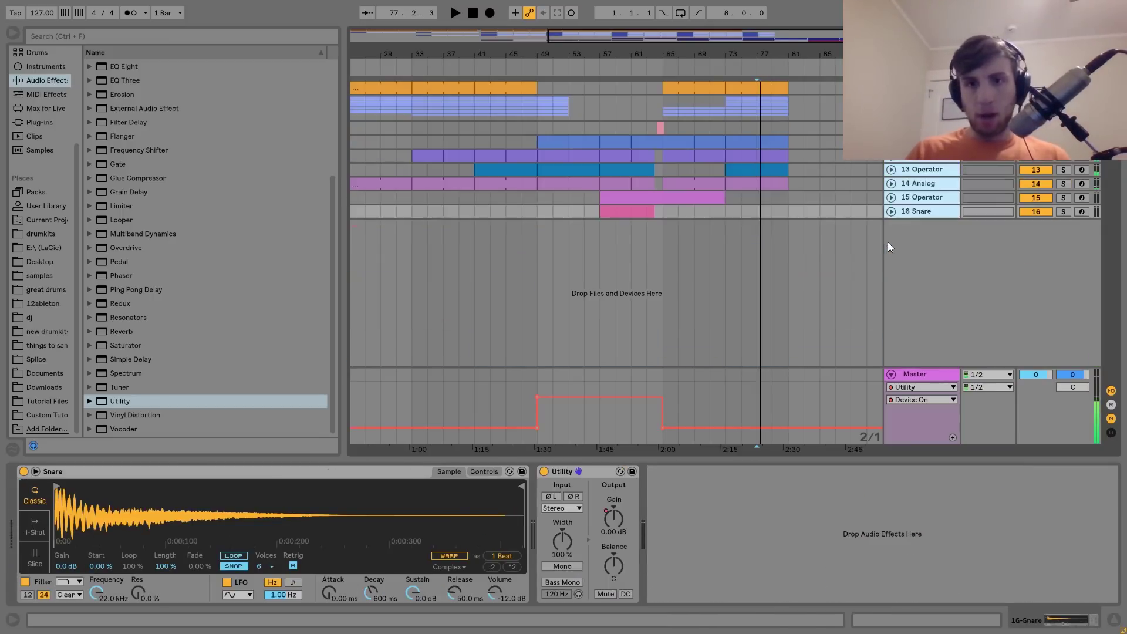
Loop bars 73 to 81 and play the section while checking the track levels in the session mixer
drag(724, 107, 787, 108)
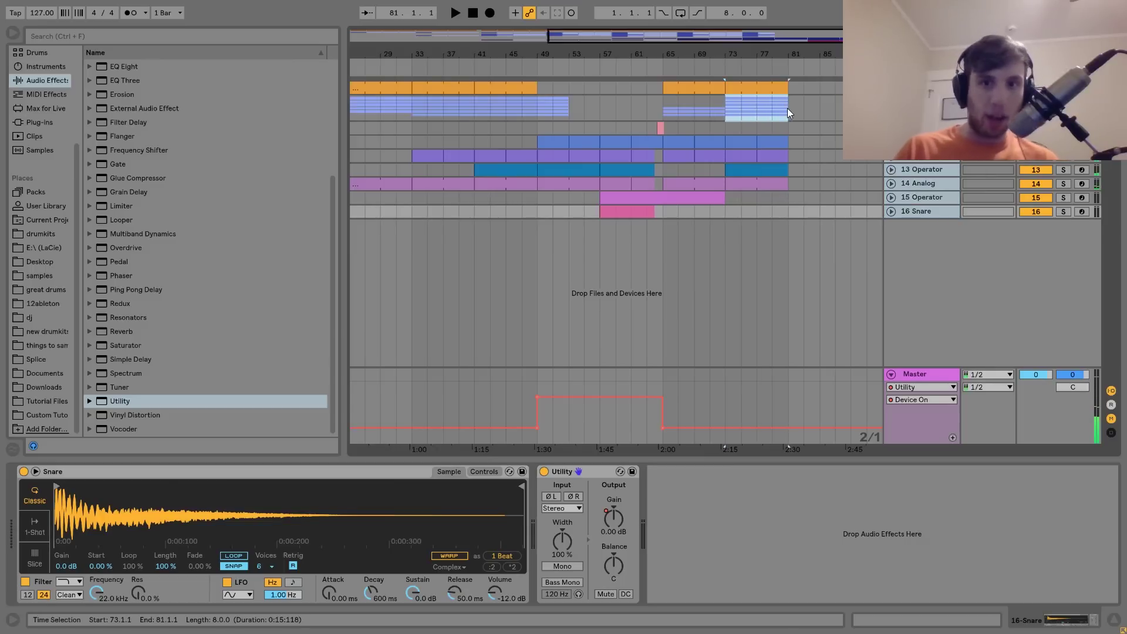
key(ctrl+l)
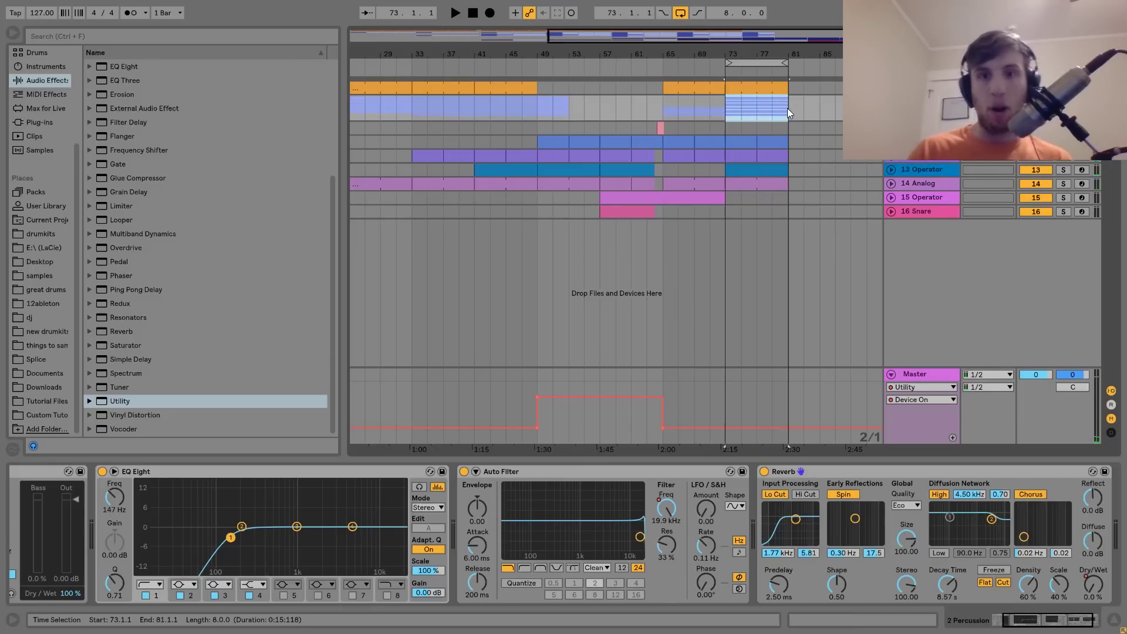
key(space)
key(Tab)
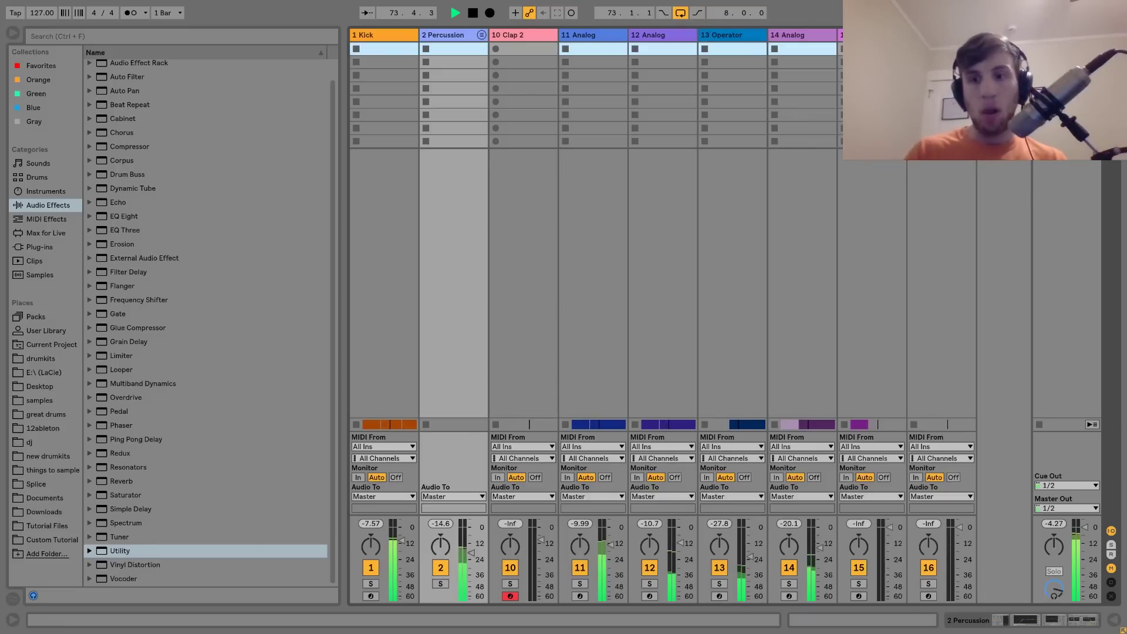
key(space)
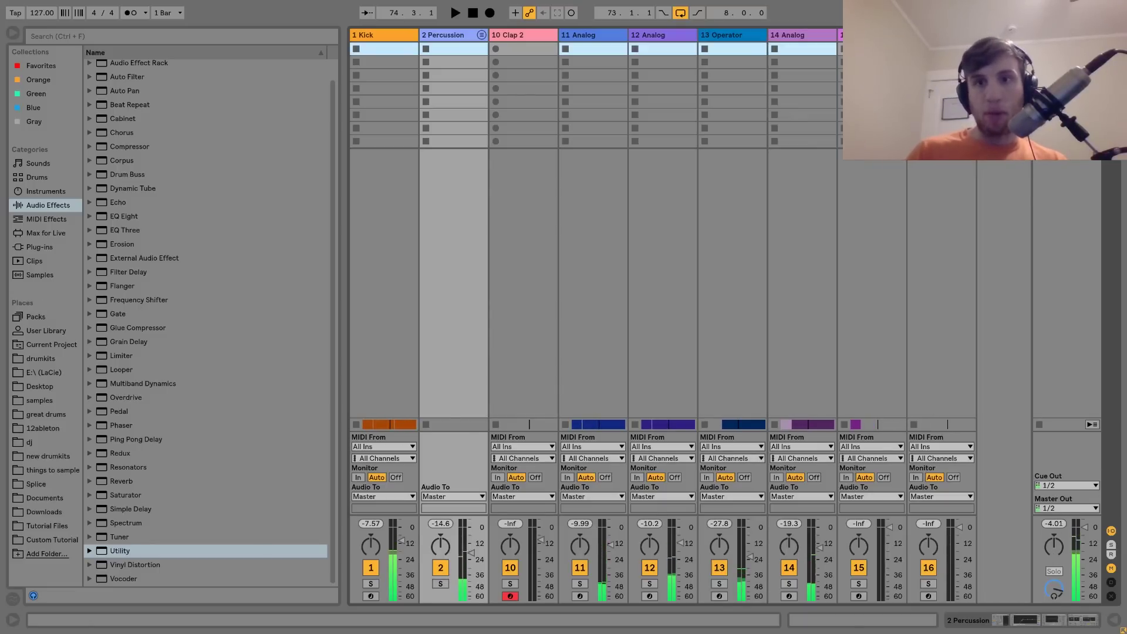
Lower the volume of all selected tracks together by 3 dB, bringing 16 Snare to -3.0 dB, and play the loop
click(938, 374)
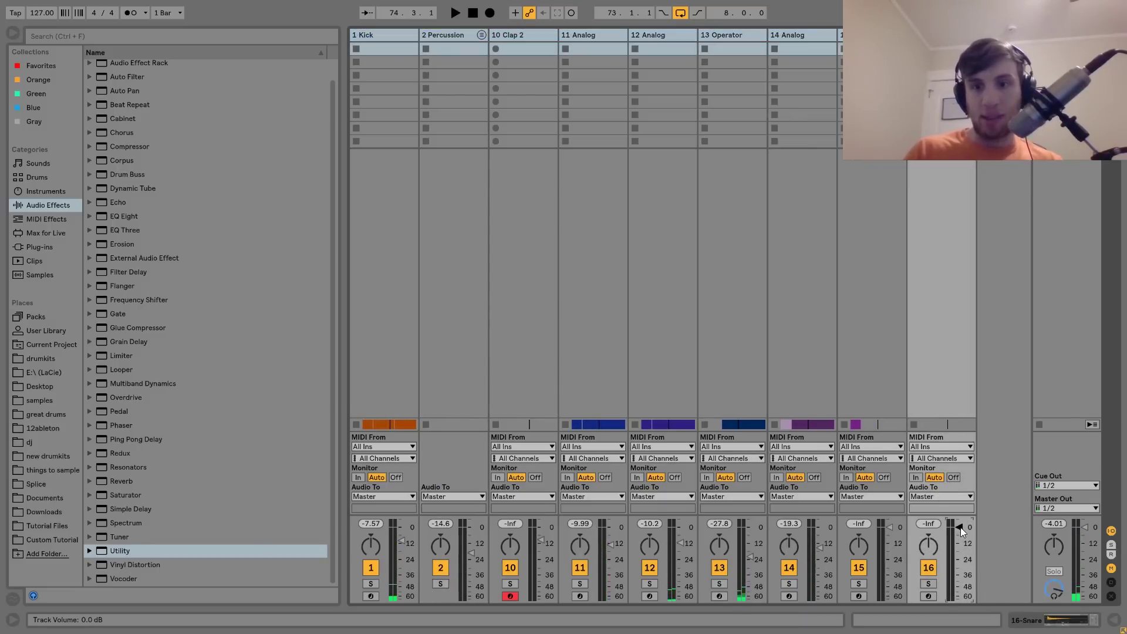
drag(960, 527, 961, 530)
key(space)
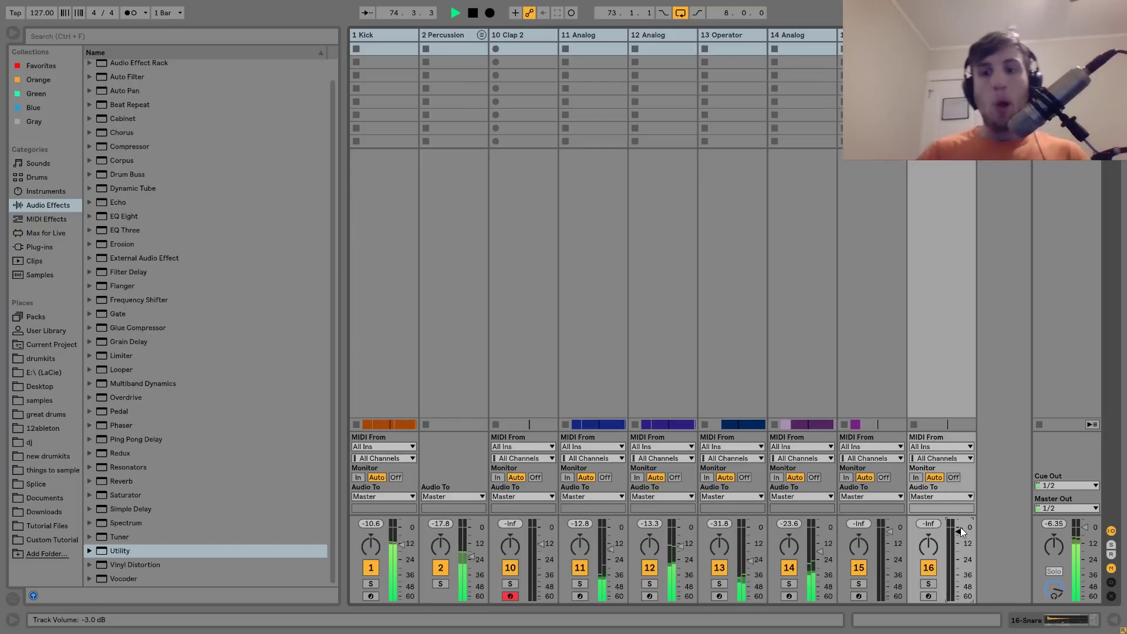
key(space)
In the arrangement, add EQ Eight to the Master with raised low and high shelves and a -4.83 dB cut at 278 Hz, Q 2.94
double_click(1067, 35)
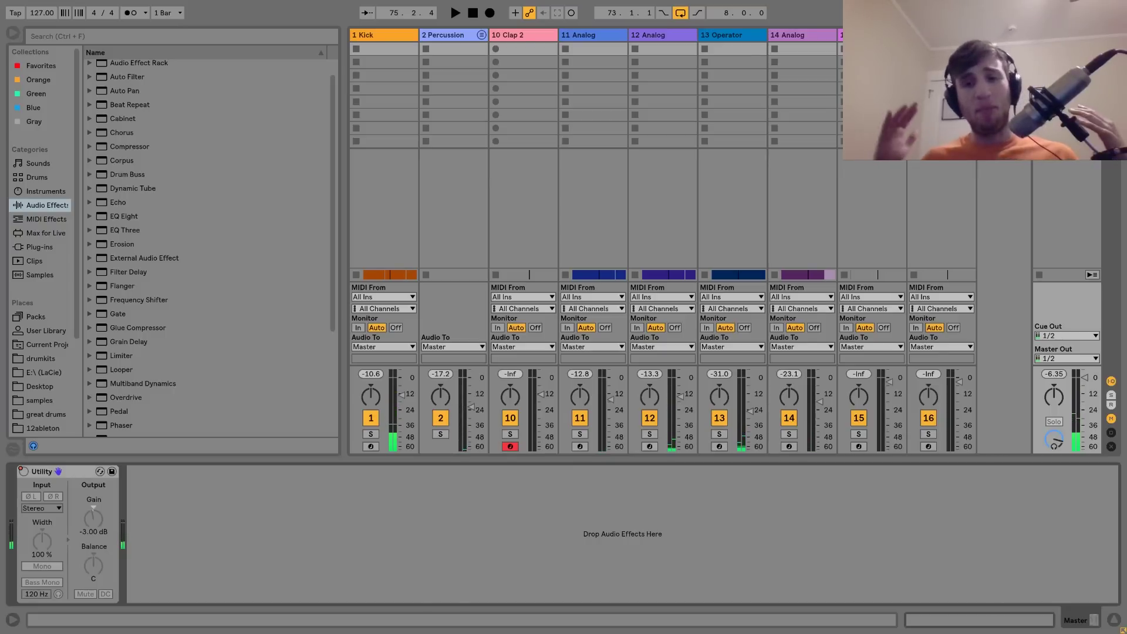
key(Tab)
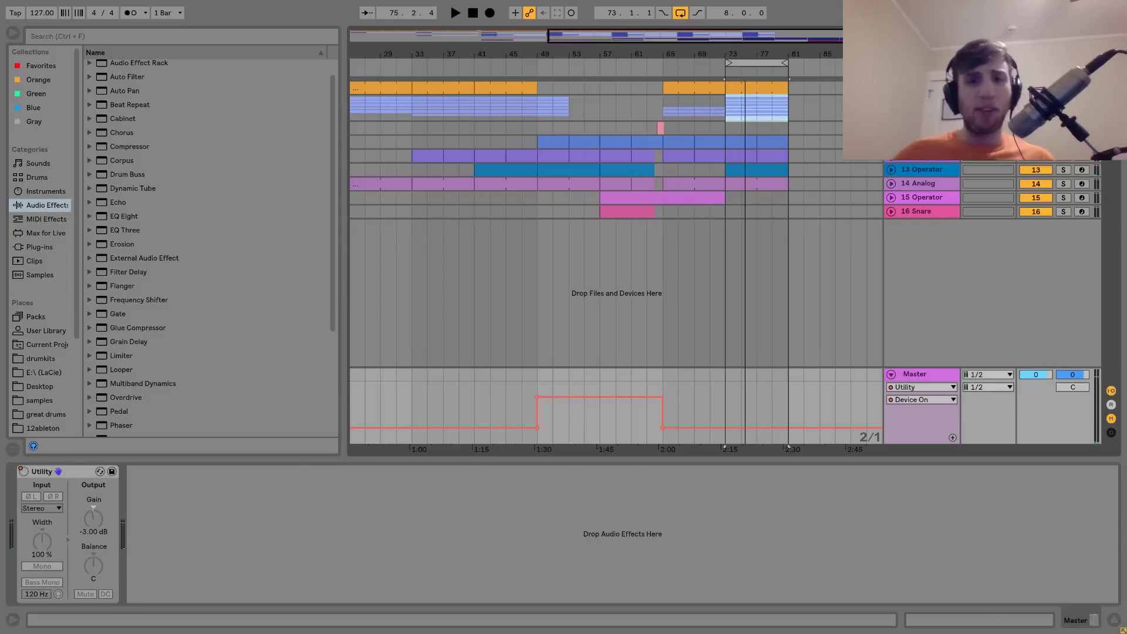
drag(118, 217, 233, 508)
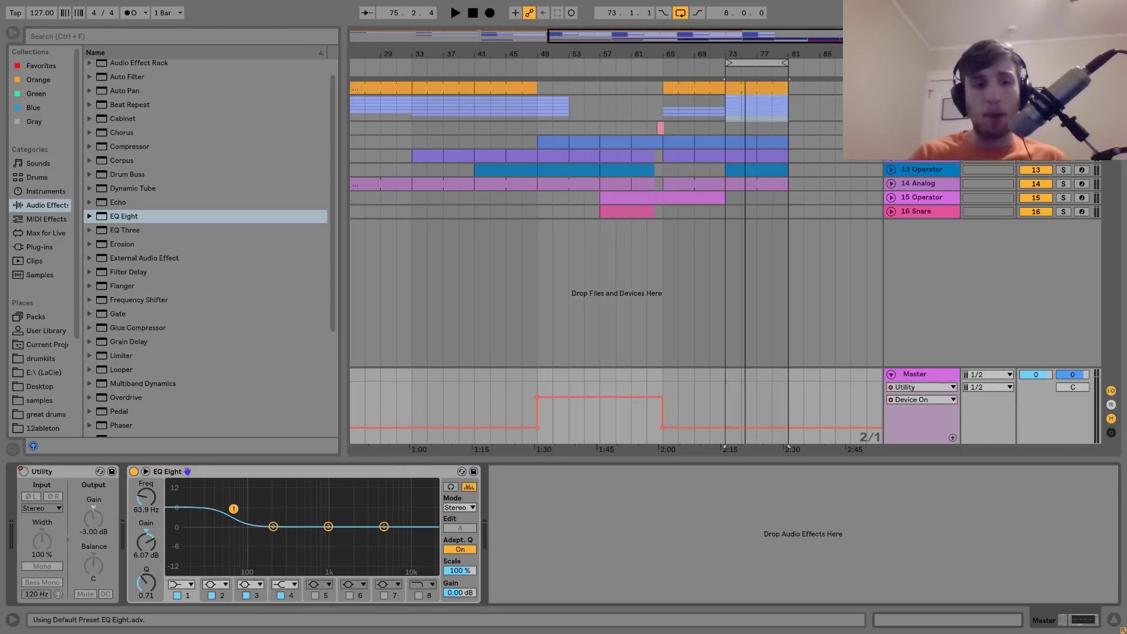
drag(383, 527, 382, 513)
drag(234, 509, 286, 542)
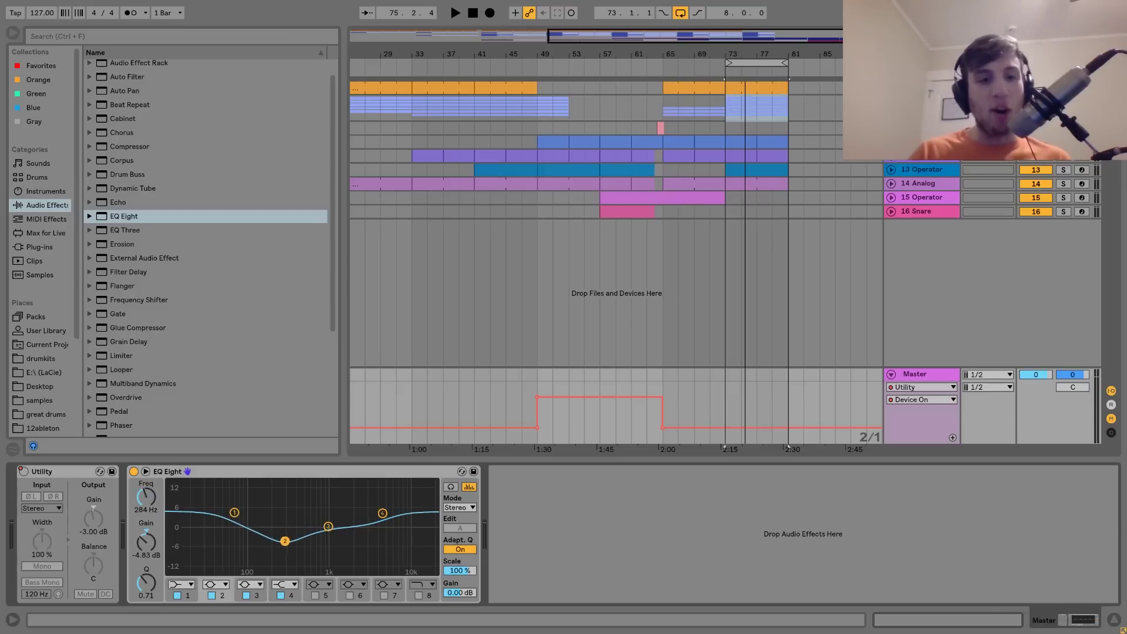
drag(168, 598, 168, 558)
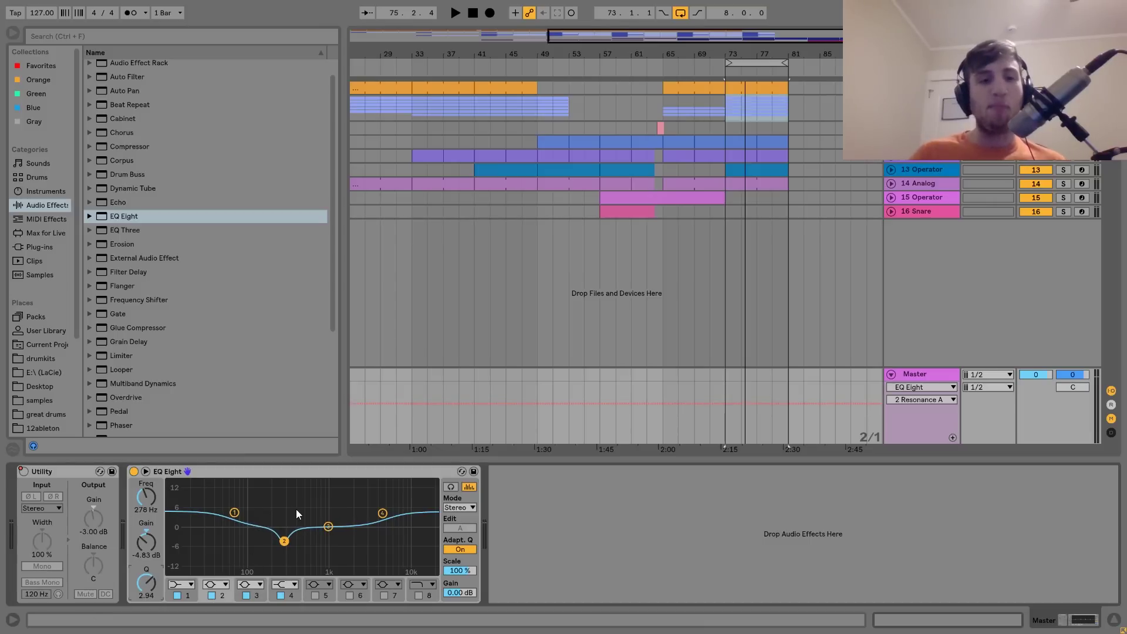
Set the high shelf of the Master's EQ Eight to 4.08 kHz with 4.34 dB of gain and play the loop
click(382, 513)
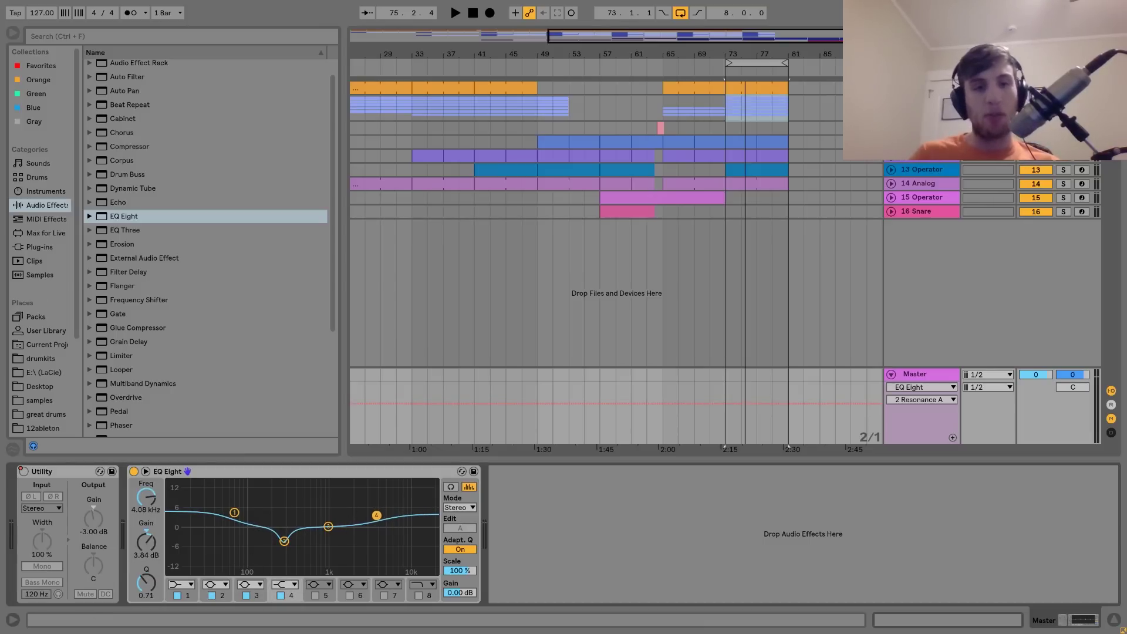
click(235, 513)
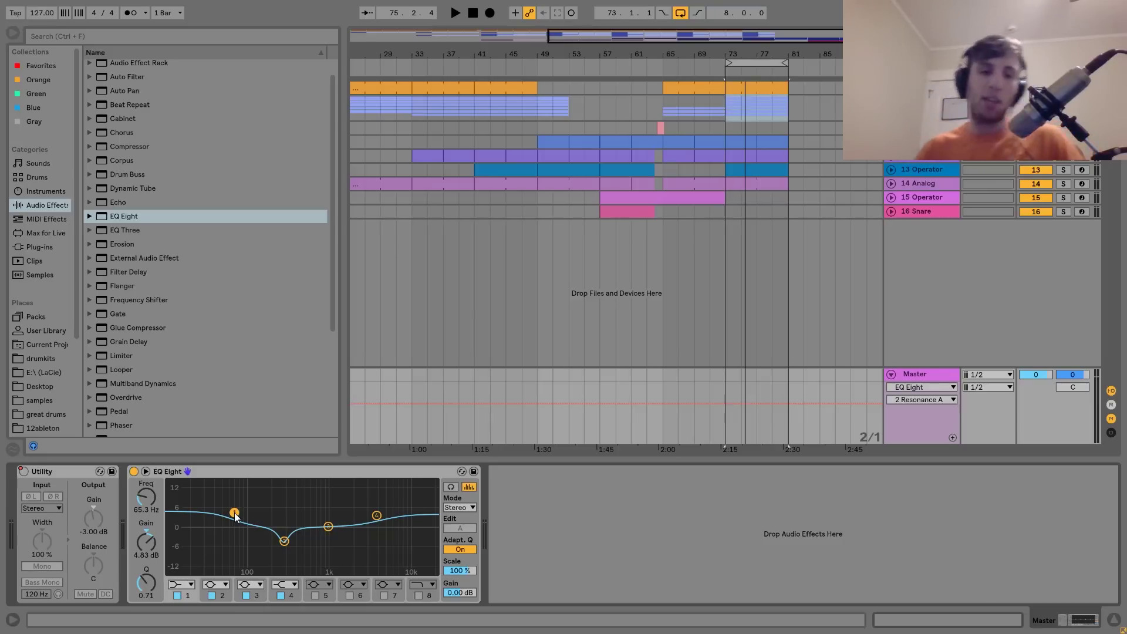
click(377, 510)
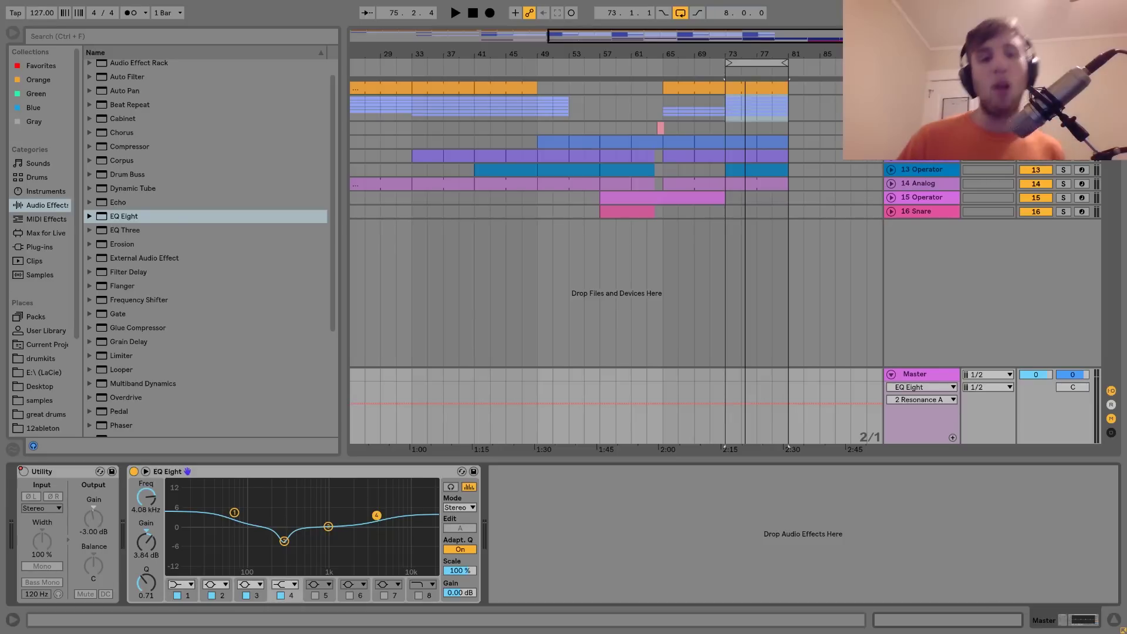
key(space)
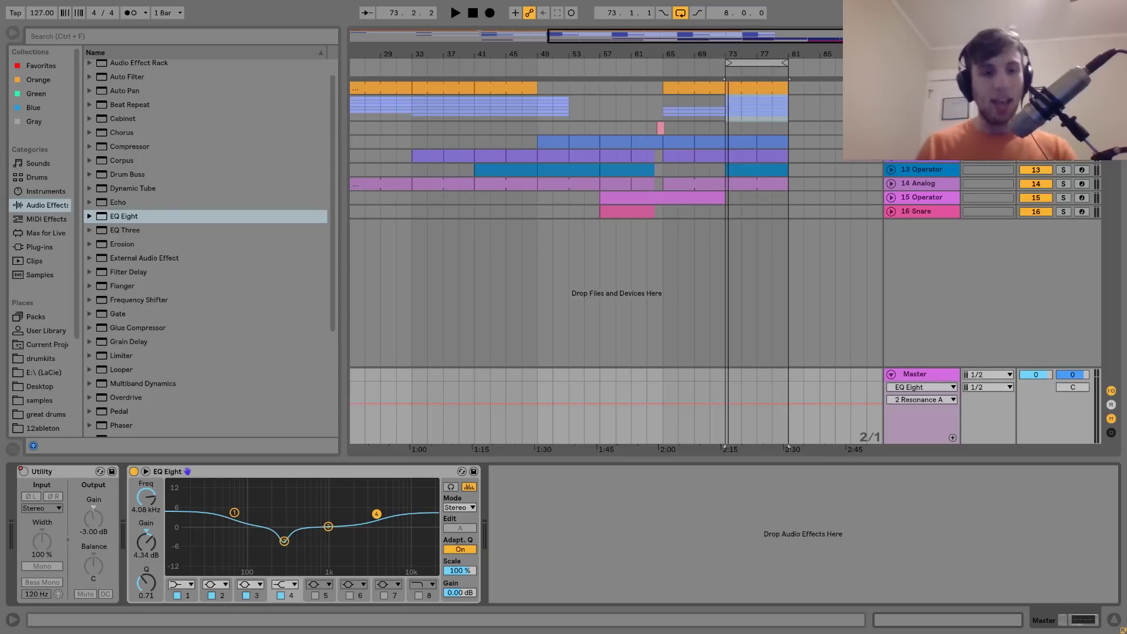
Adjust the 278 Hz cut on the Master's EQ Eight to -3.10 dB with a Q of 3.61 during playback
click(284, 541)
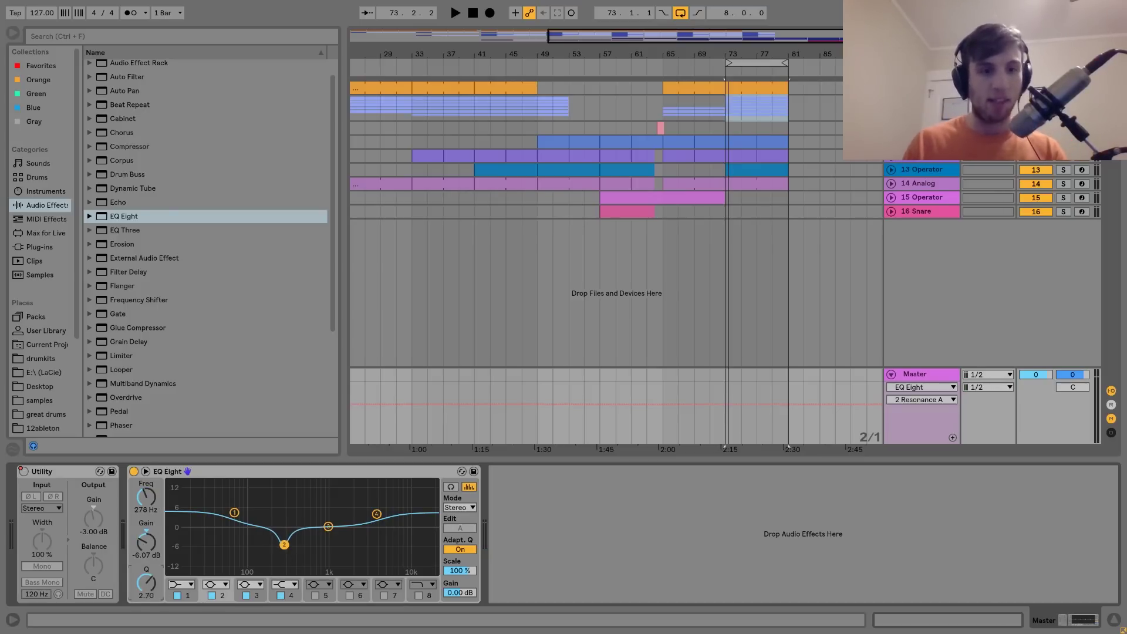
key(space)
mouse_move(144, 588)
mouse_down()
mouse_move(144, 603)
mouse_move(144, 566)
mouse_up()
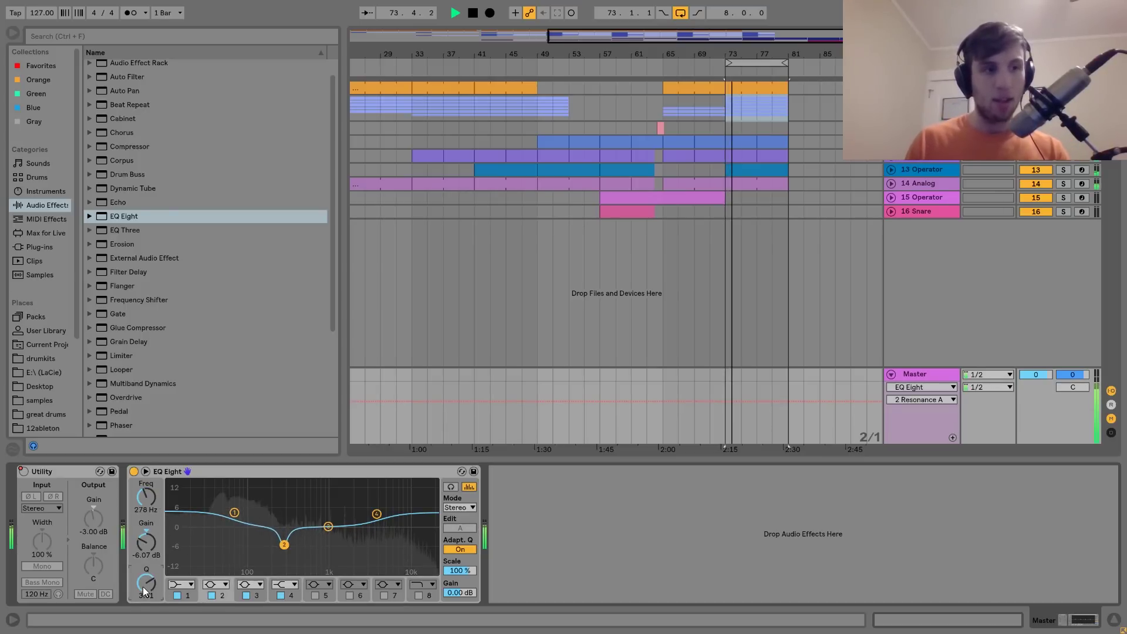
drag(284, 544, 284, 536)
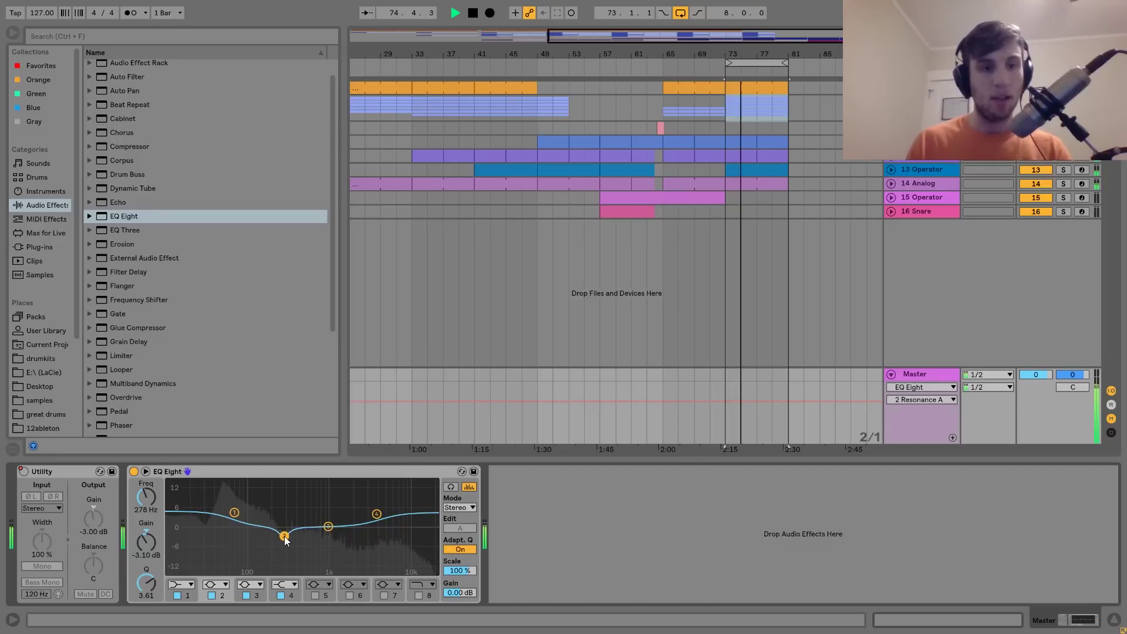
Compare the loop with the Master's EQ Eight bypassed and enabled, leaving it on
click(134, 471)
click(134, 471)
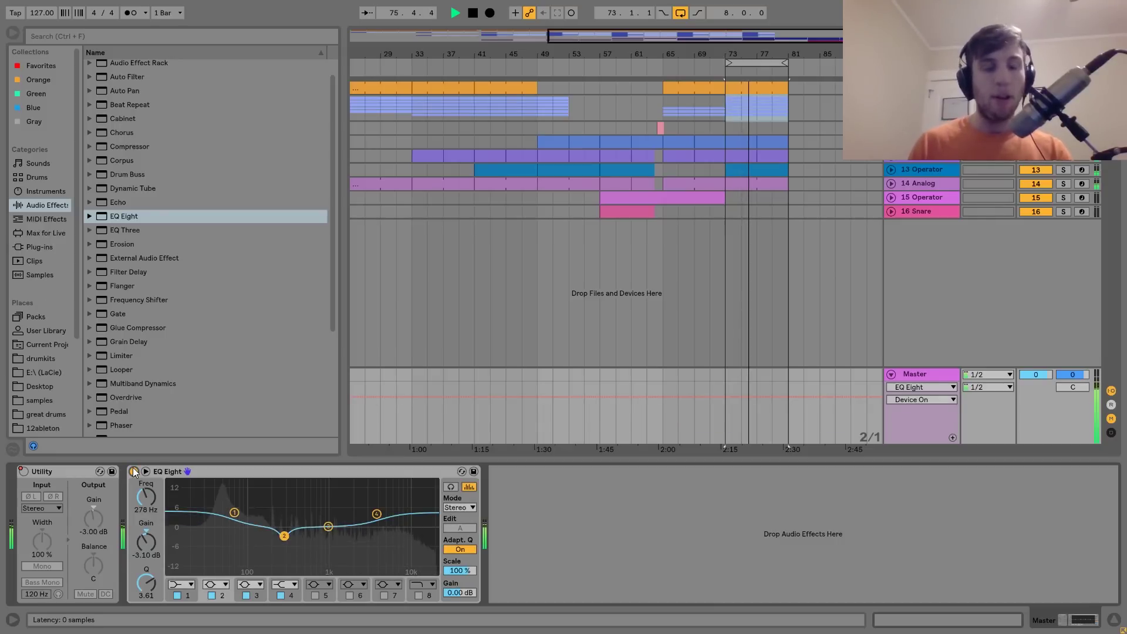
key(space)
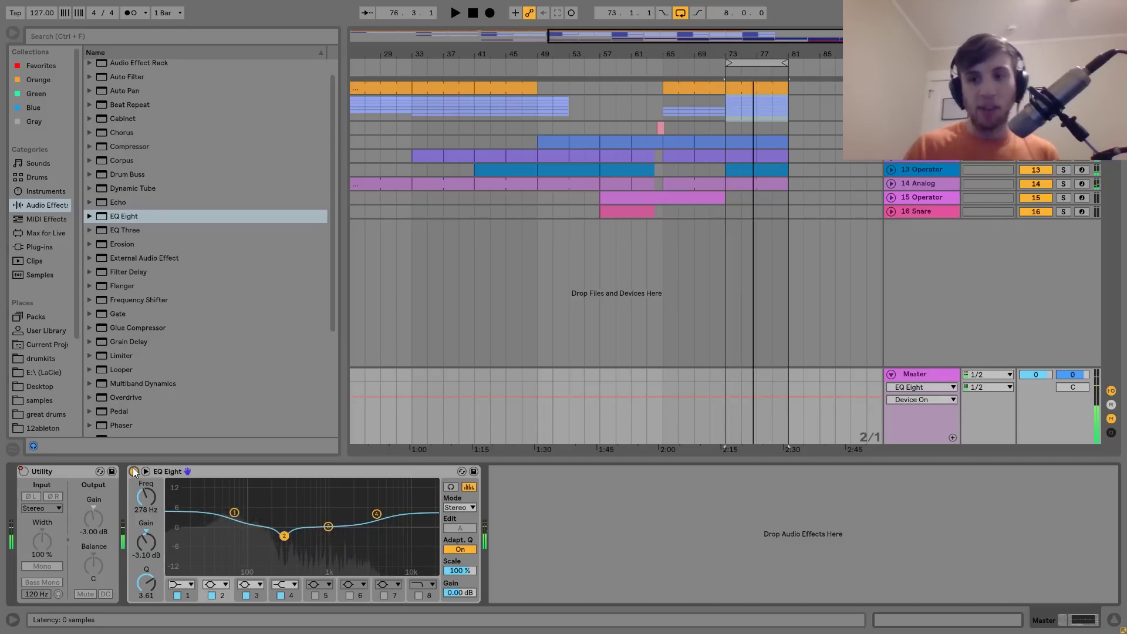
key(space)
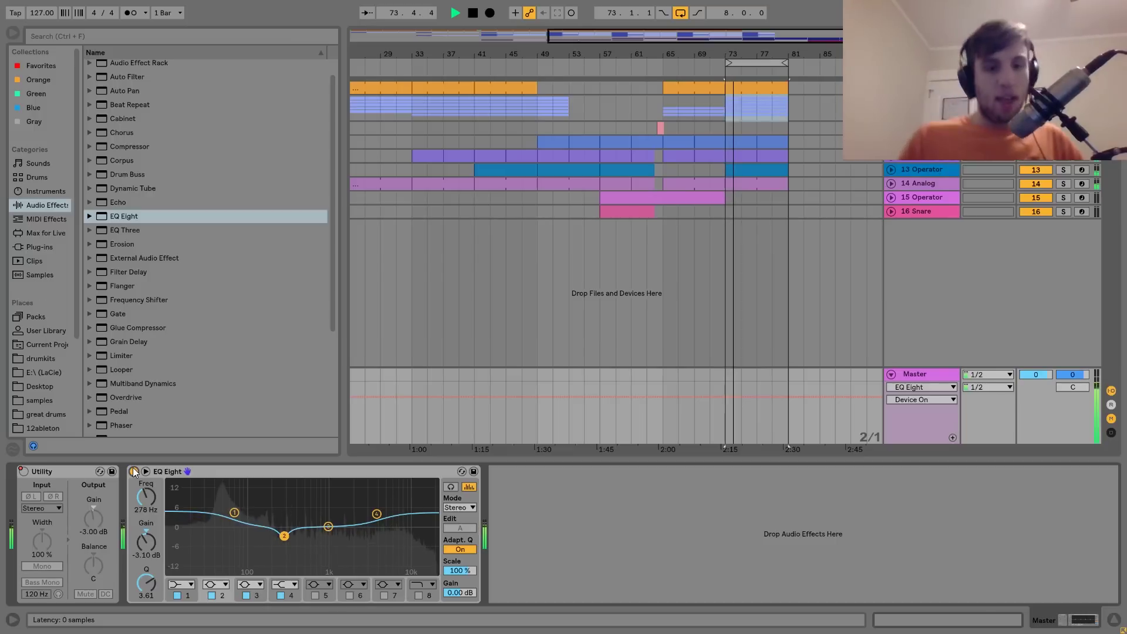
key(space)
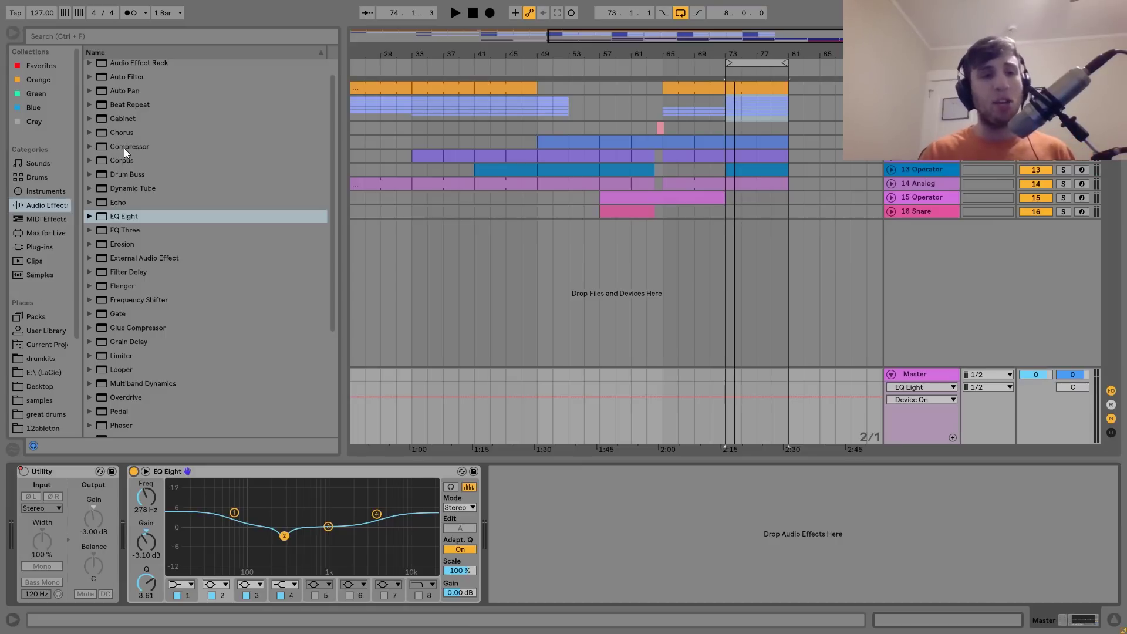
Add a Compressor to the Master with Makeup off, threshold -13.4 dB, attack 10.4 ms and output gain 2.00 dB
drag(125, 152, 591, 522)
click(639, 487)
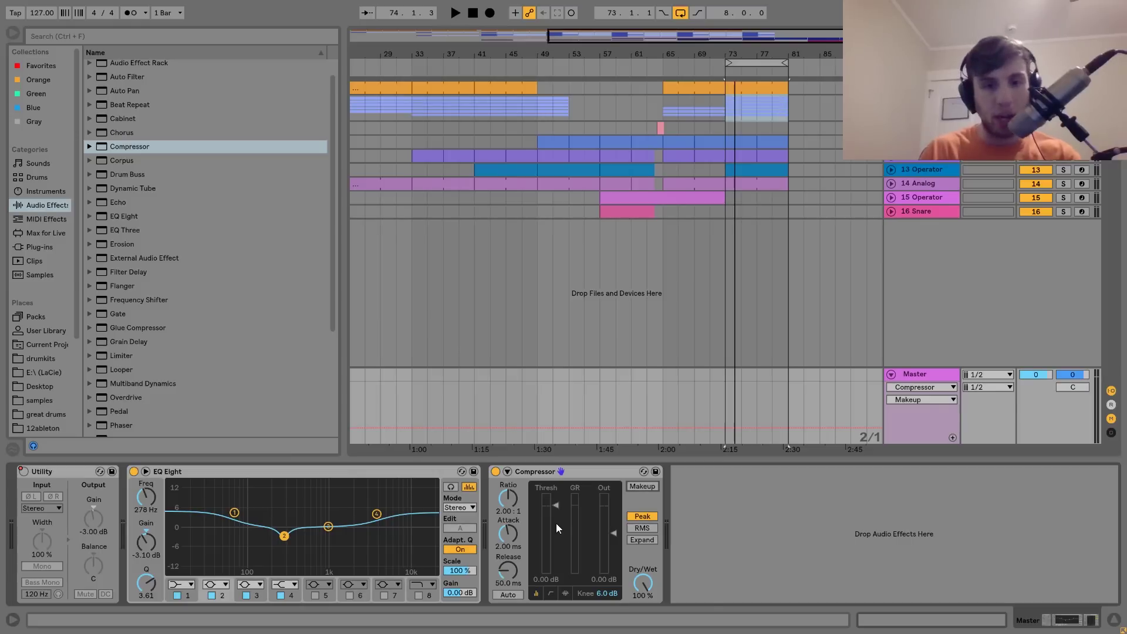
key(space)
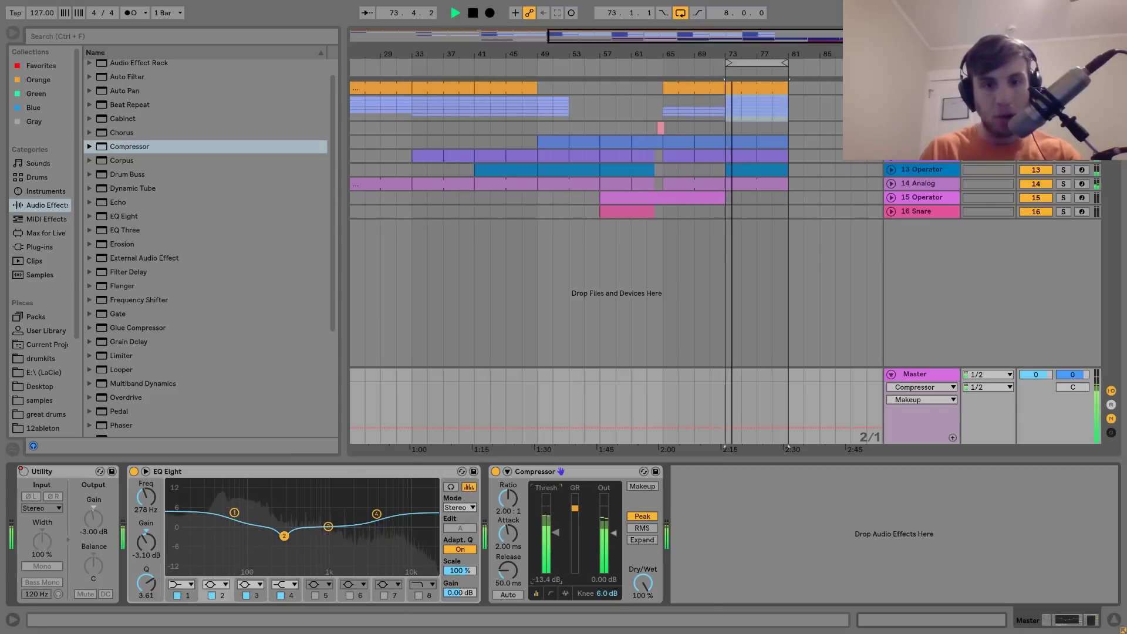
drag(508, 542, 508, 535)
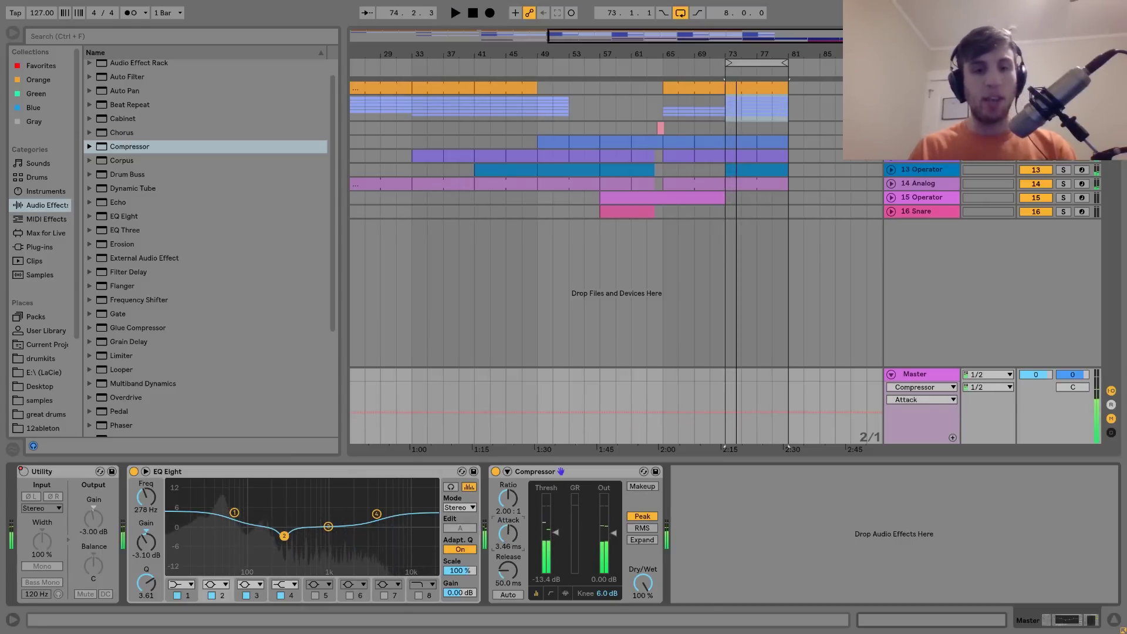
key(space)
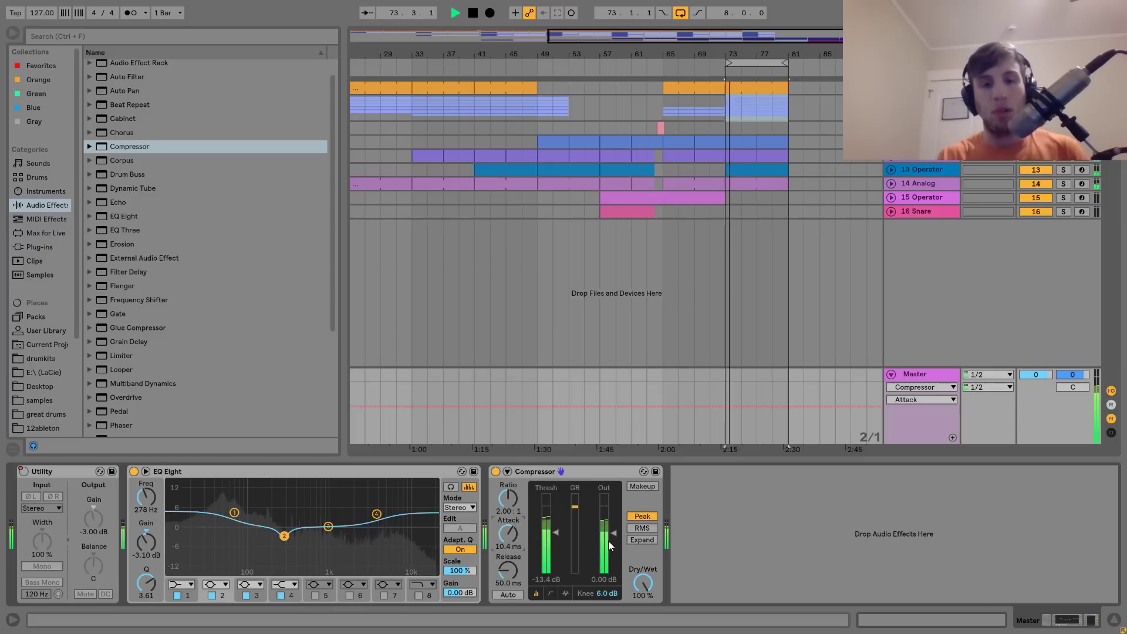
drag(613, 534, 614, 529)
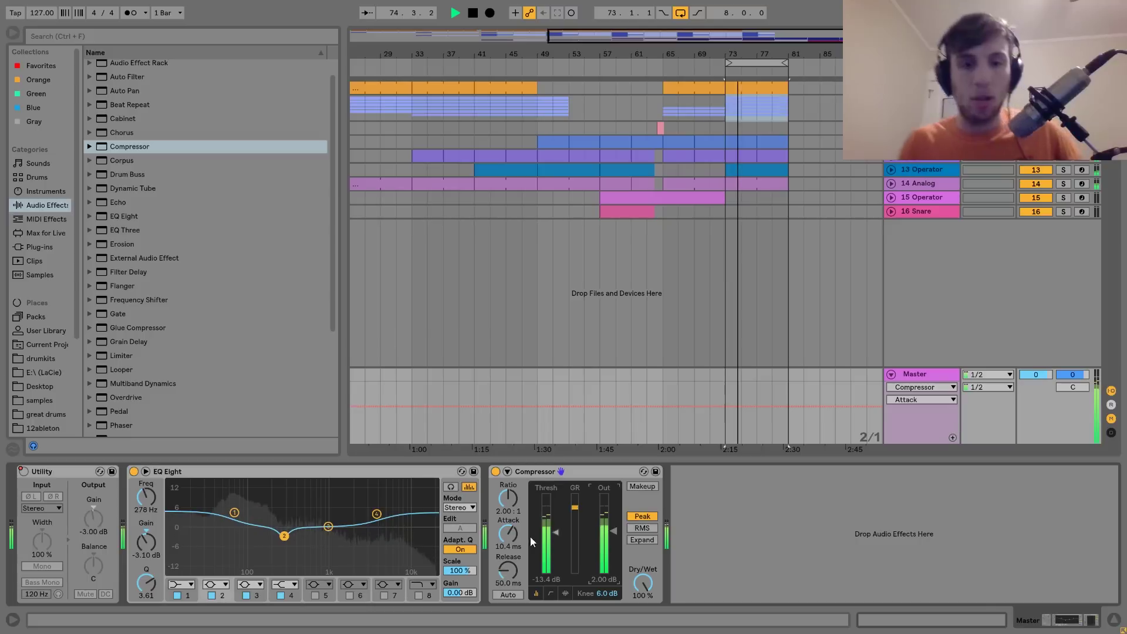
click(552, 535)
key(space)
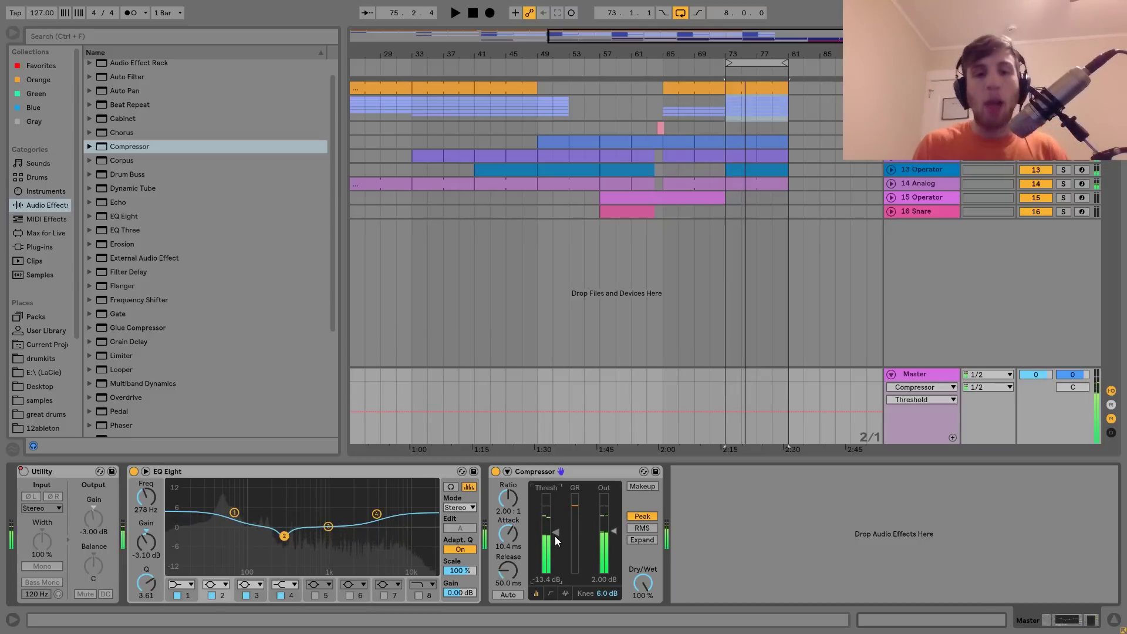
Compare the loop with the Master's Compressor bypassed and enabled, leaving it on
click(495, 471)
key(space)
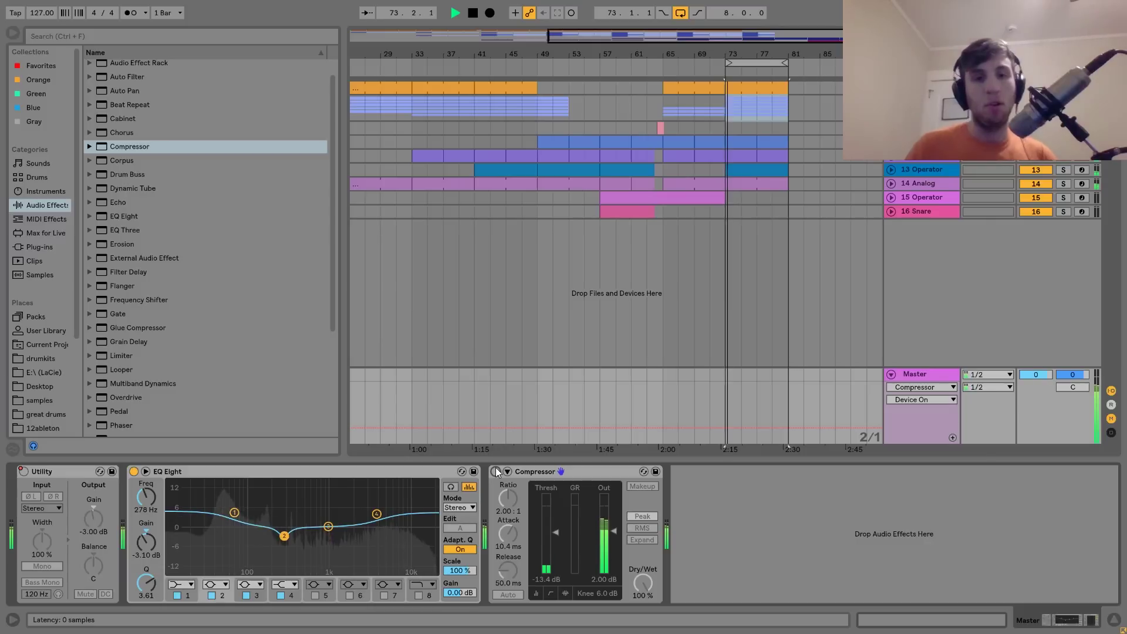
click(495, 471)
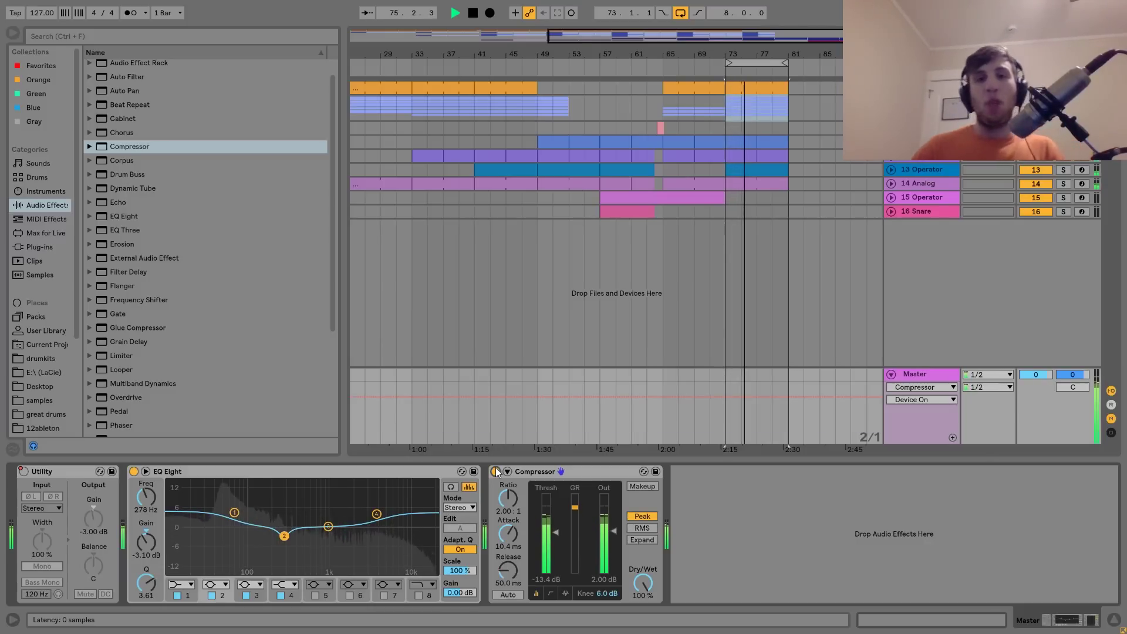
key(space)
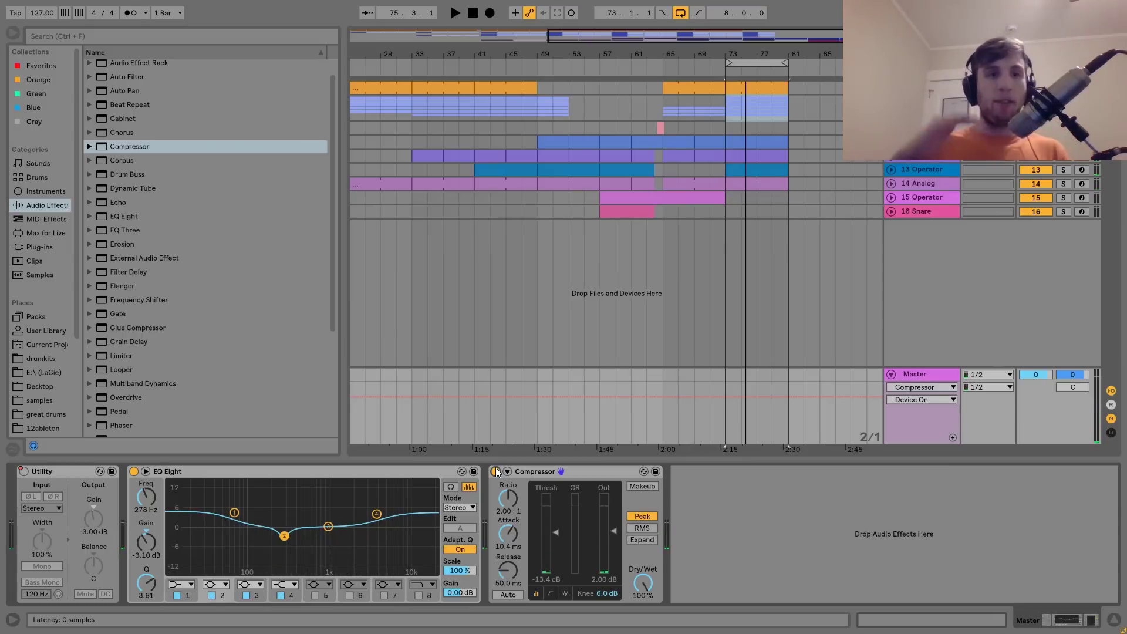
key(space)
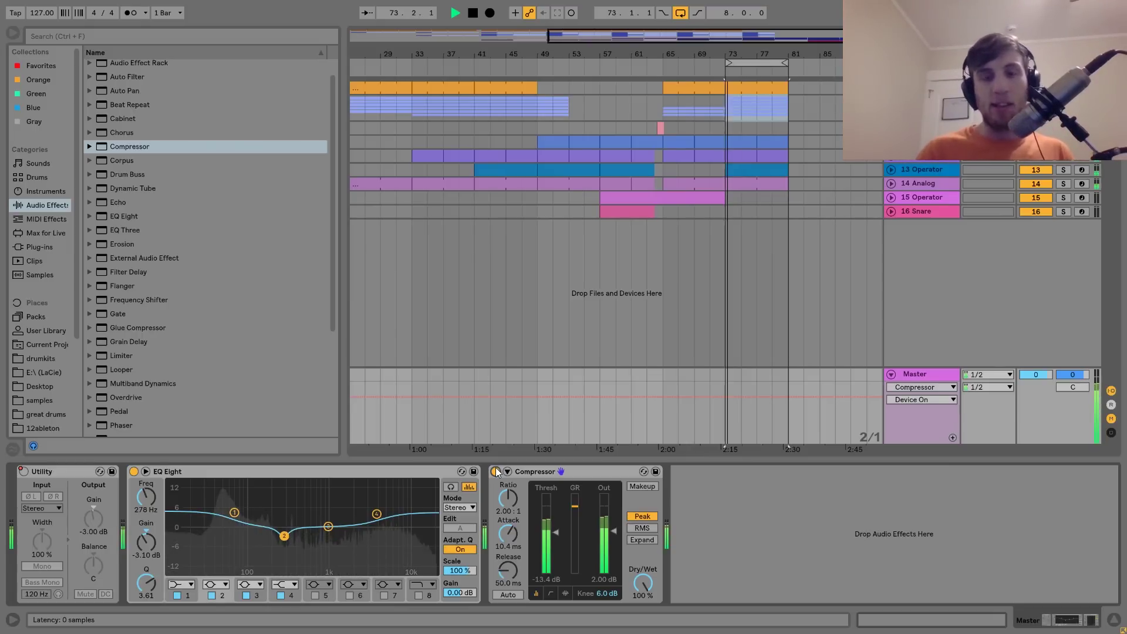
key(space)
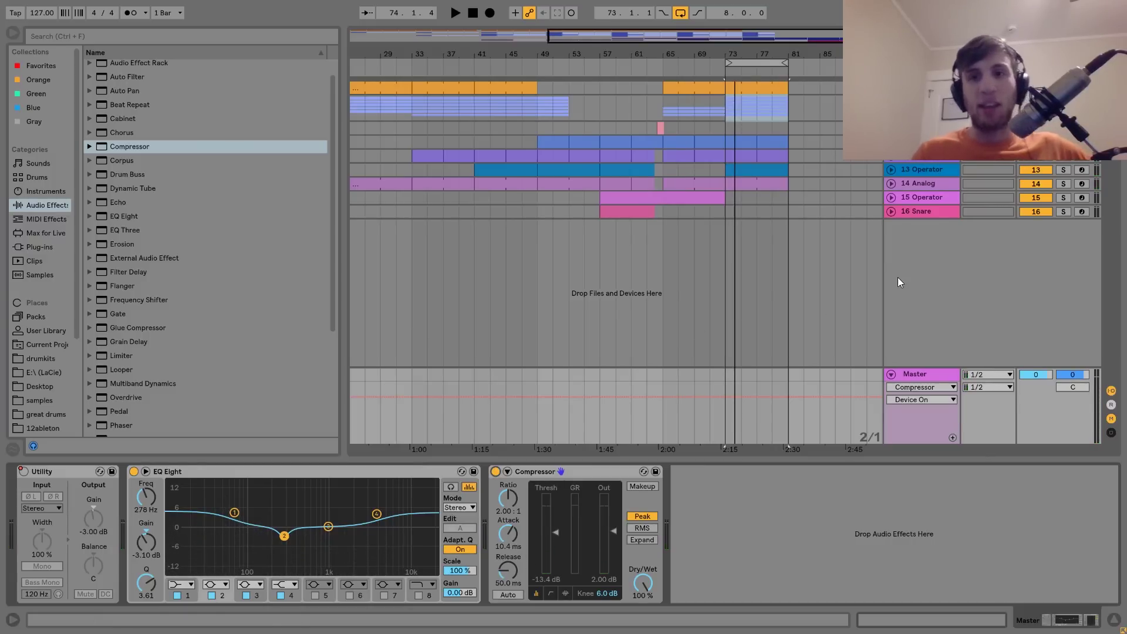
Examine the device chain on the 1 Kick track from its sampler through the Saturator and Drum Buss
click(921, 87)
scroll(104, 522, left, 10)
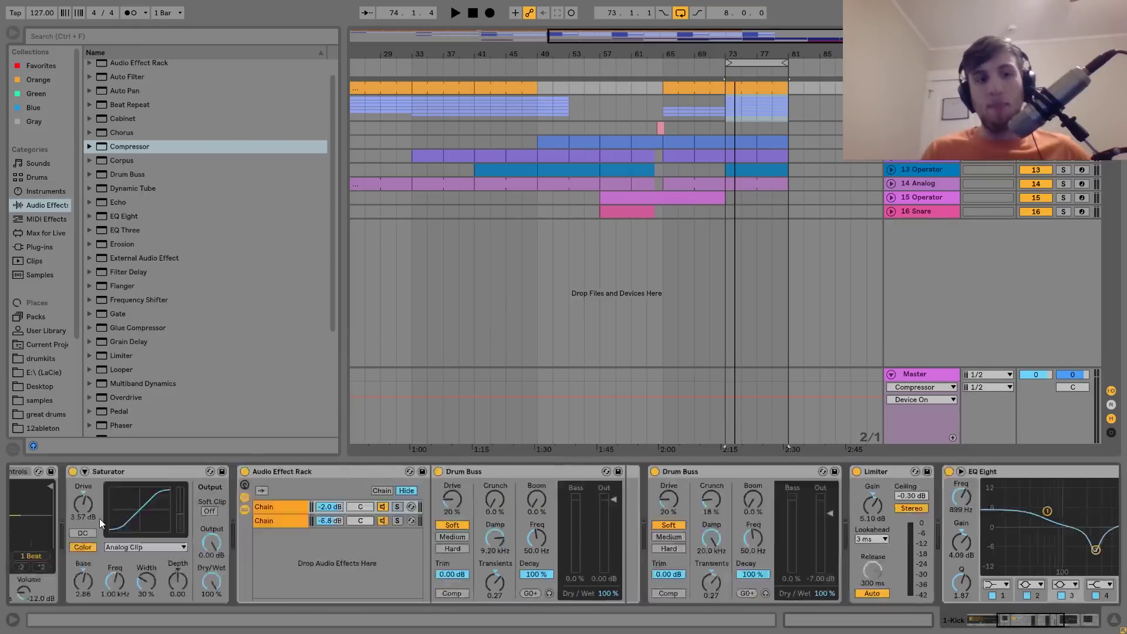
drag(104, 522, 54, 522)
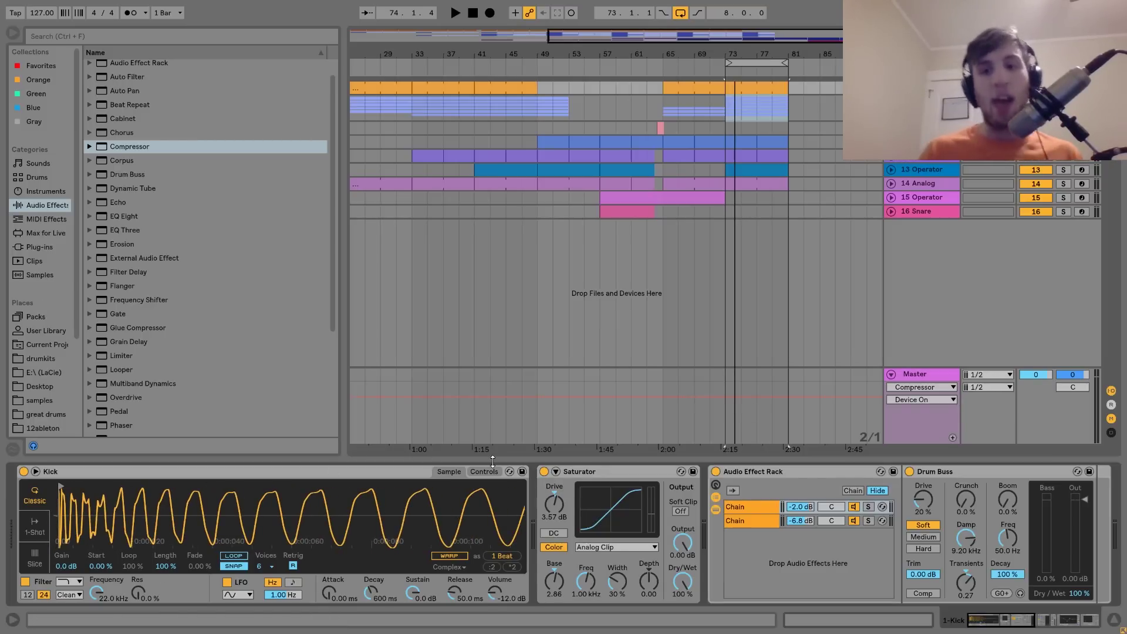
click(919, 379)
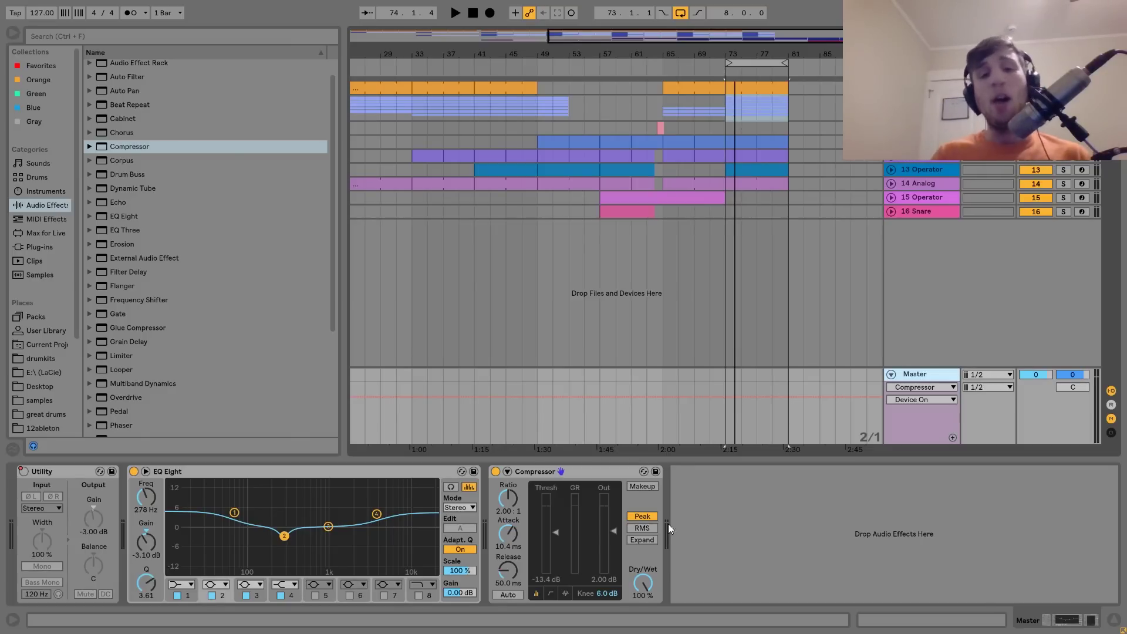
click(542, 480)
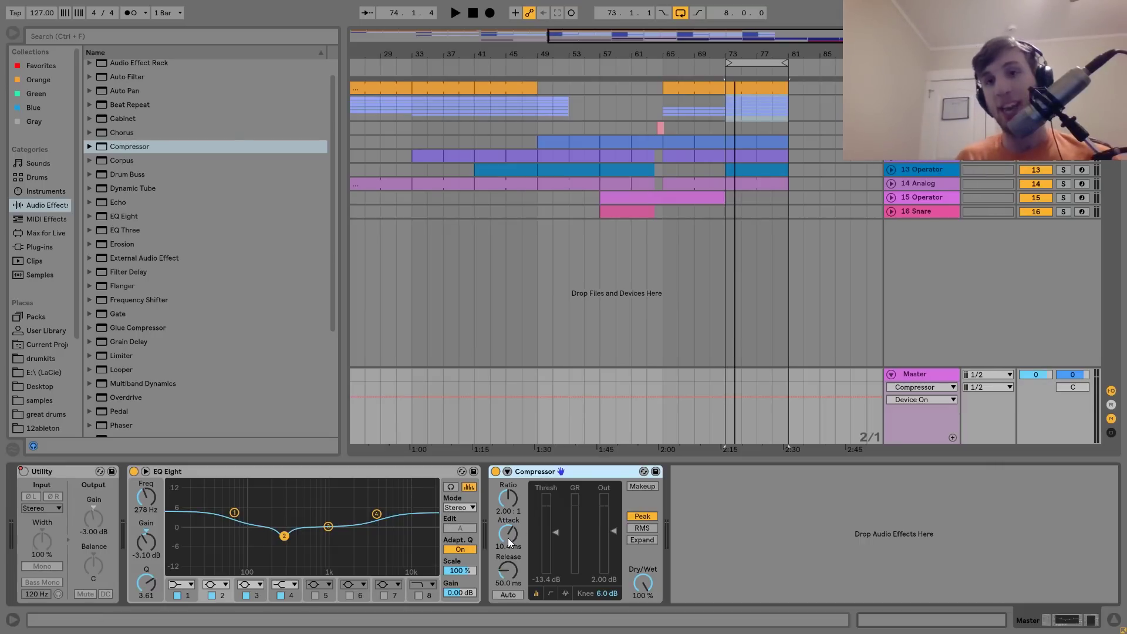
click(921, 88)
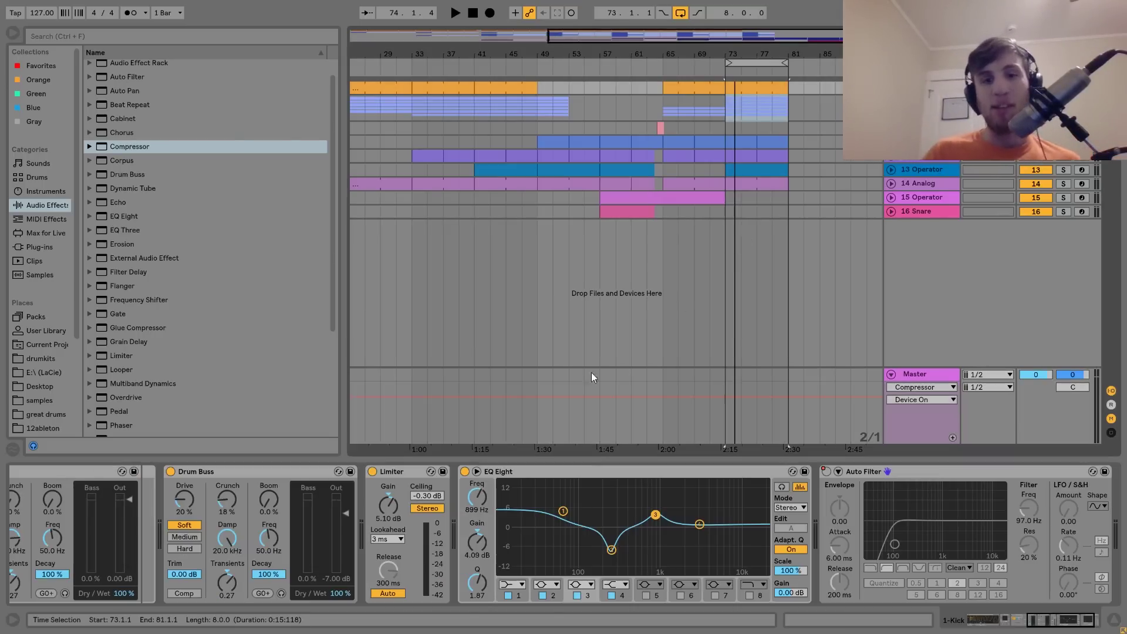
scroll(290, 506, left, 15)
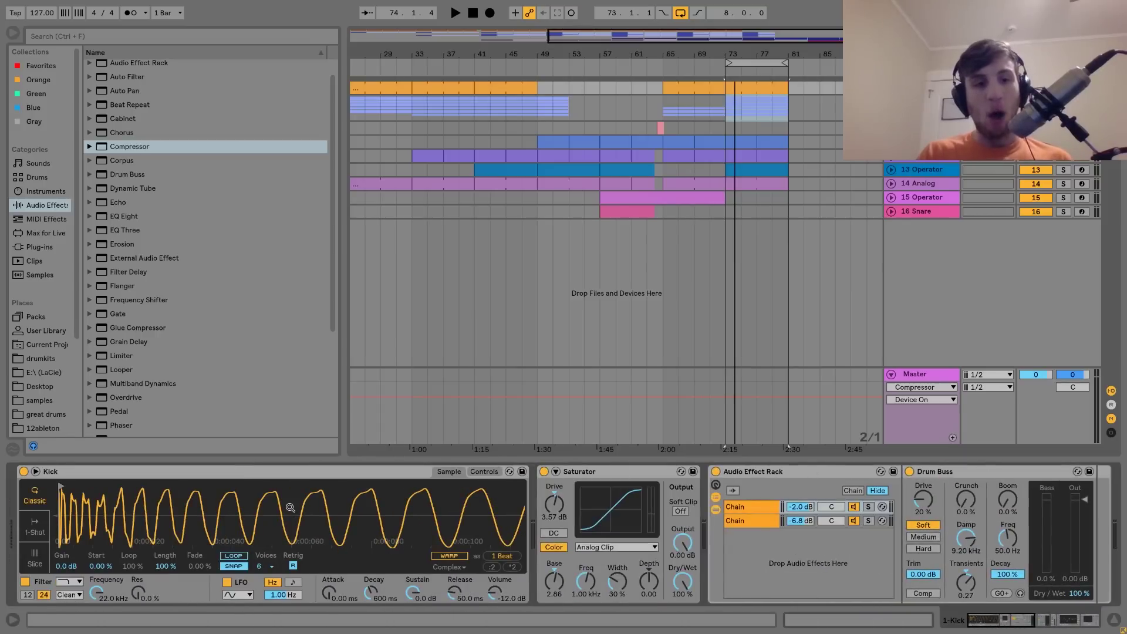
drag(337, 520, 147, 524)
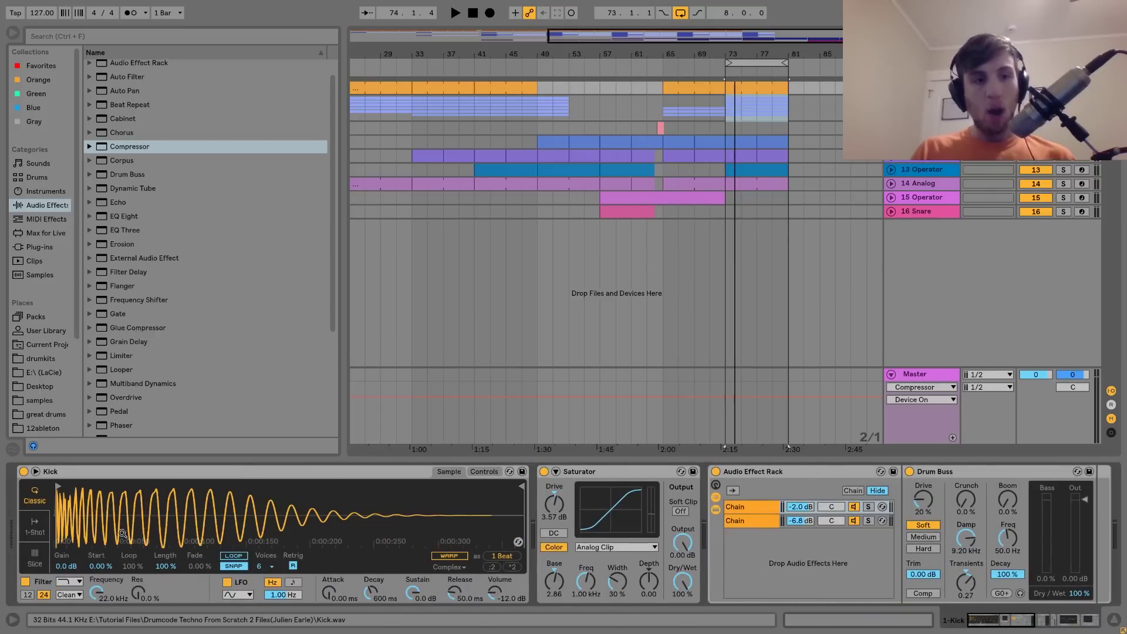
click(932, 376)
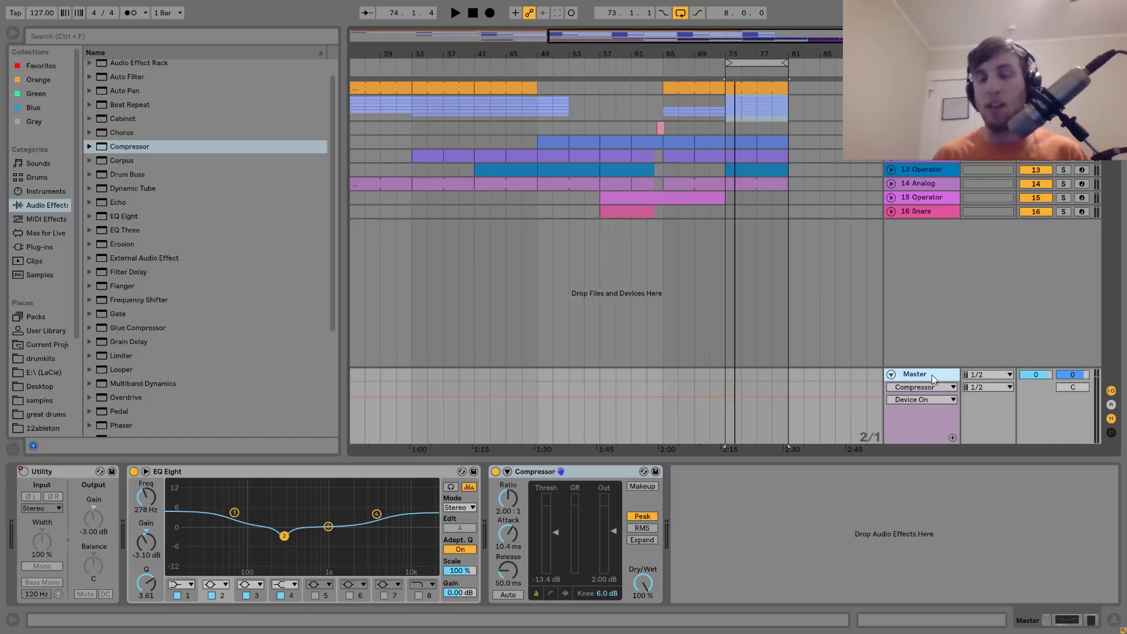
Play the loop briefly in the session mixer and add a Limiter after the Compressor on the Master
key(Tab)
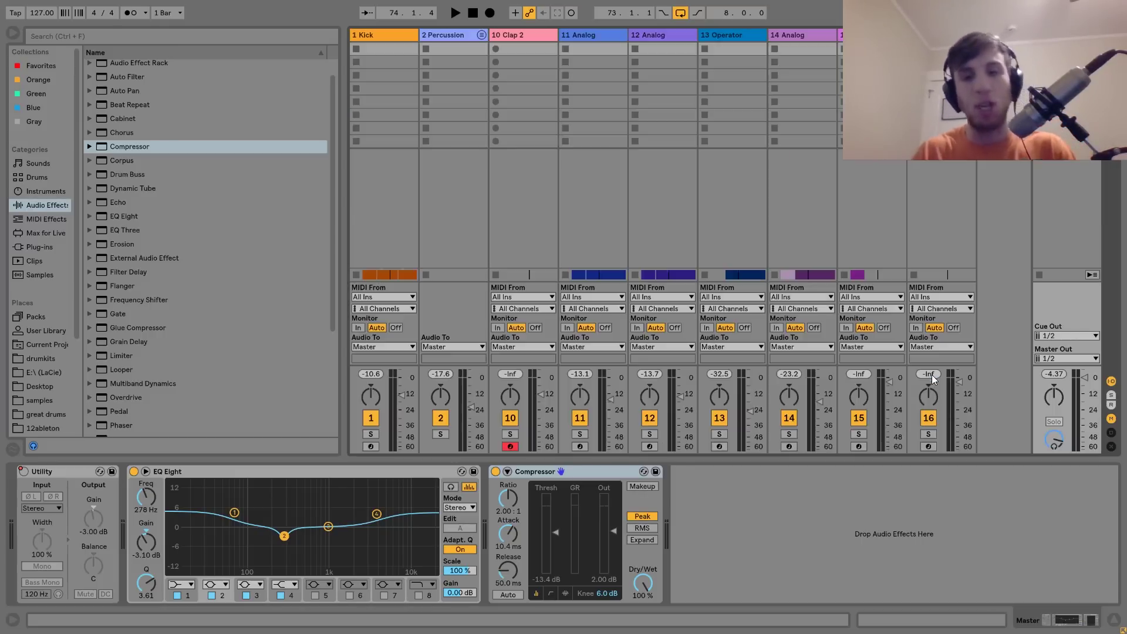
key(space)
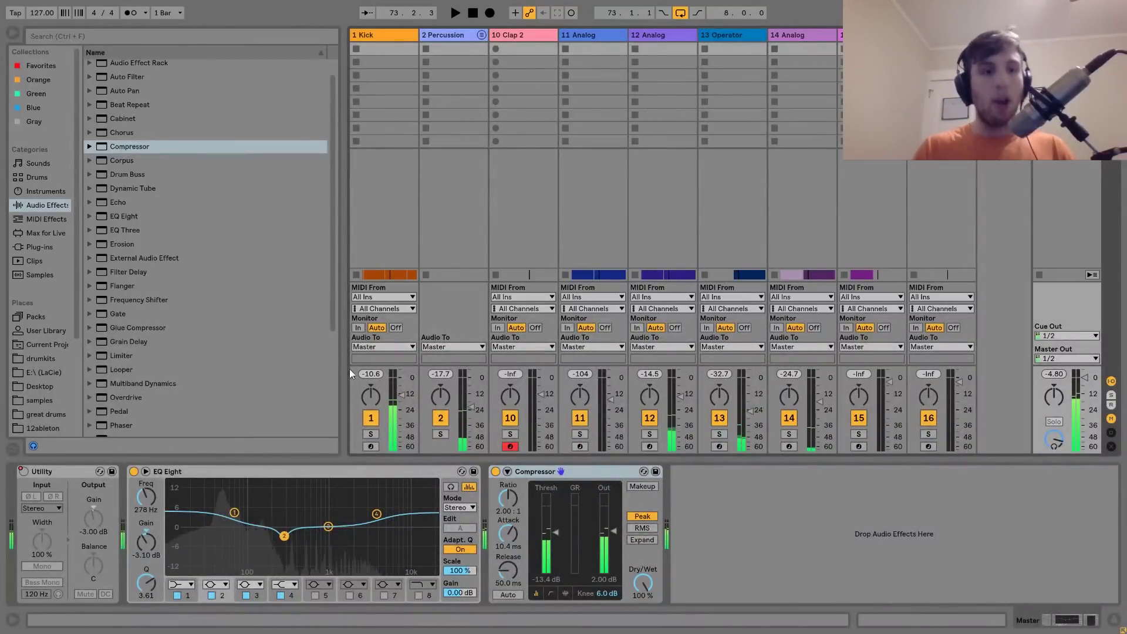
click(128, 355)
drag(128, 356, 697, 508)
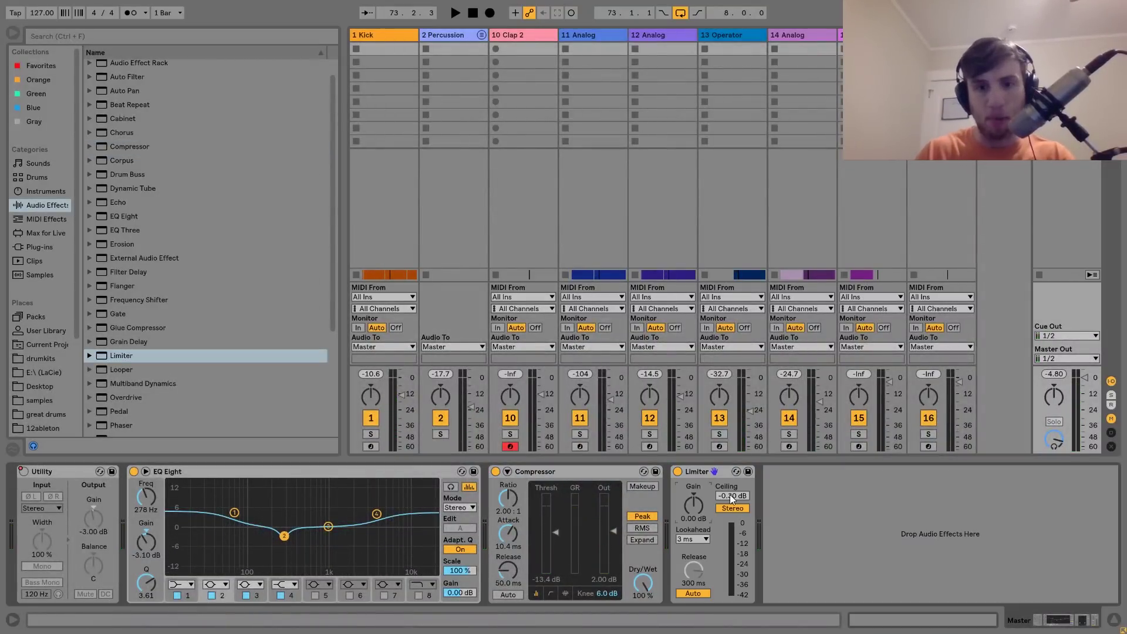
Set the Master Limiter's gain to 4.00 dB while the loop plays
key(space)
key(Up)
key(Up)
key(Up)
key(Up)
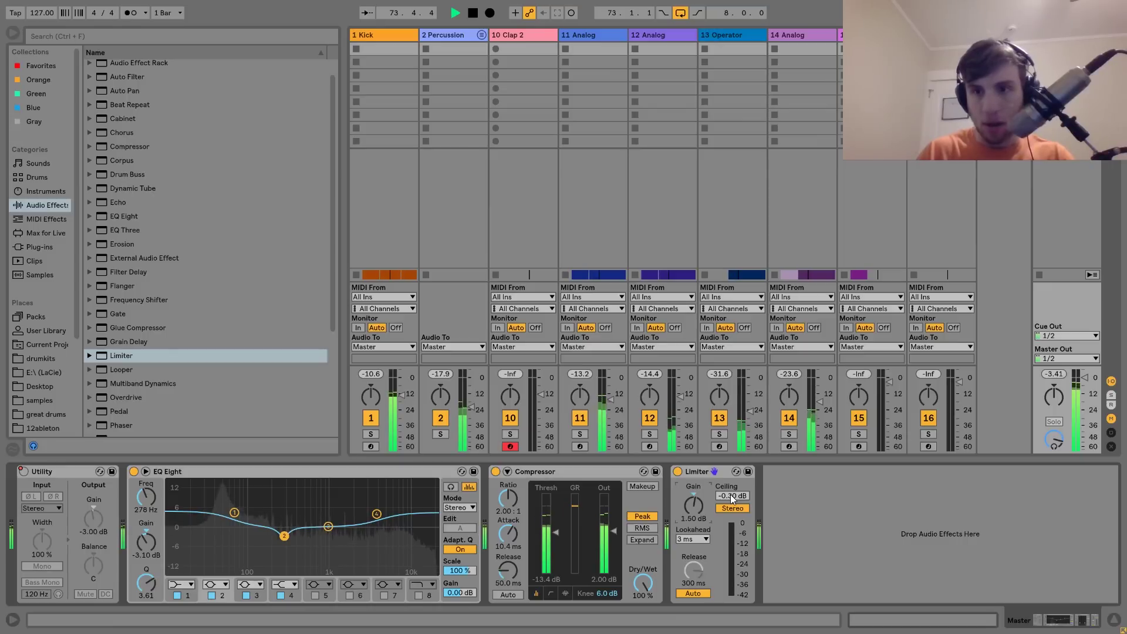
key(Up)
key(Up)
key(Up)
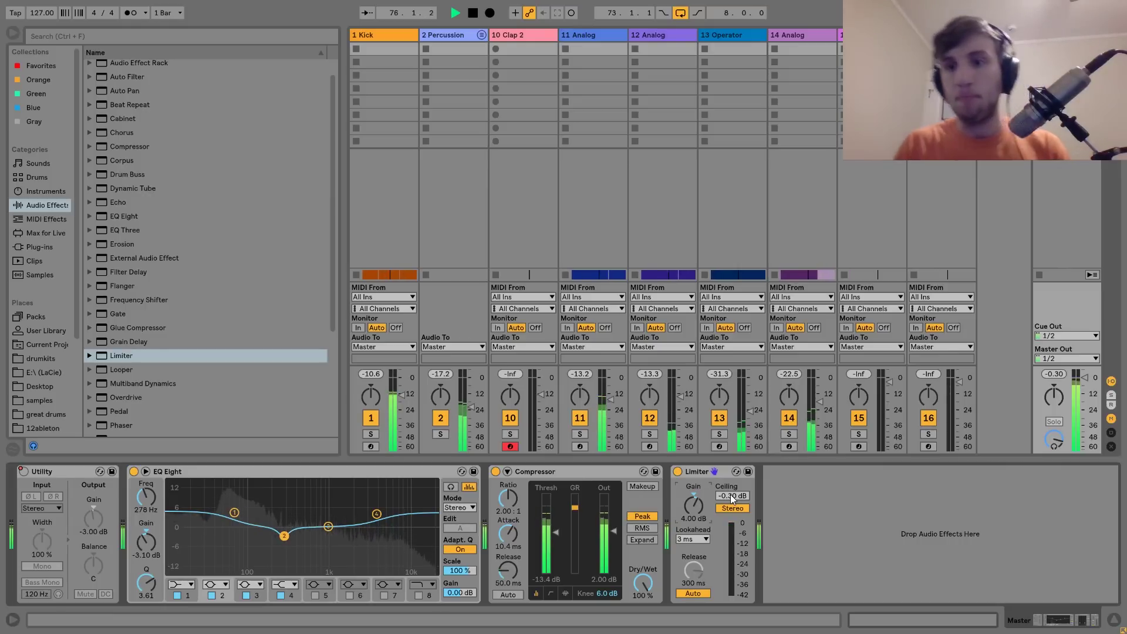
key(space)
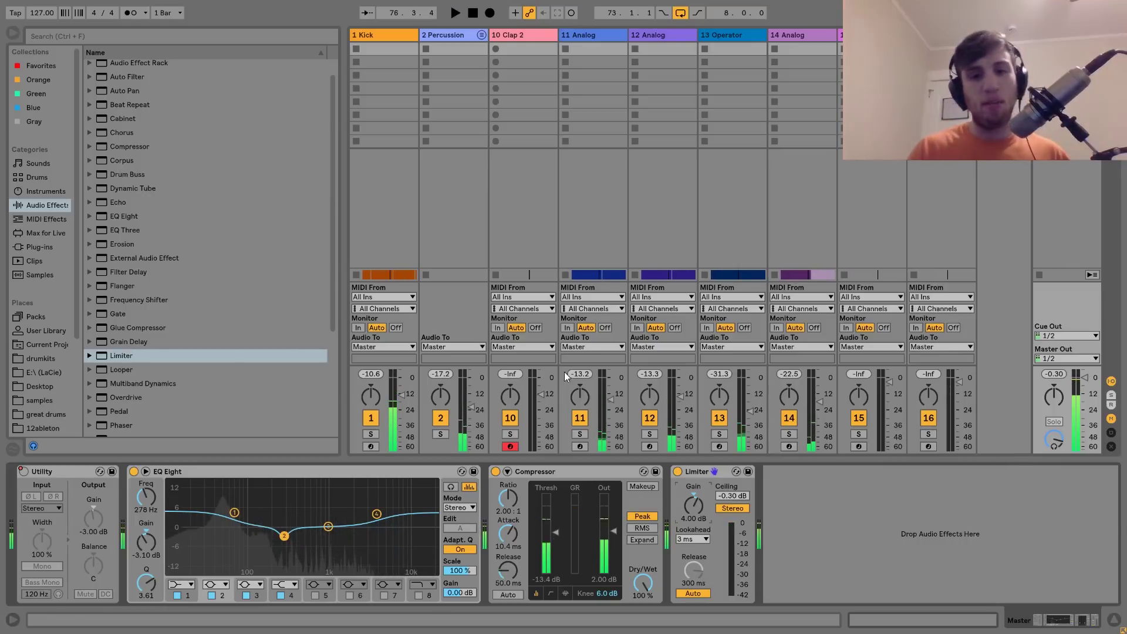
Add a Utility with 4.00 dB gain after the Limiter and compare the loop with the Limiter bypassed, then with only the Utility bypassed
scroll(199, 359, down, 5)
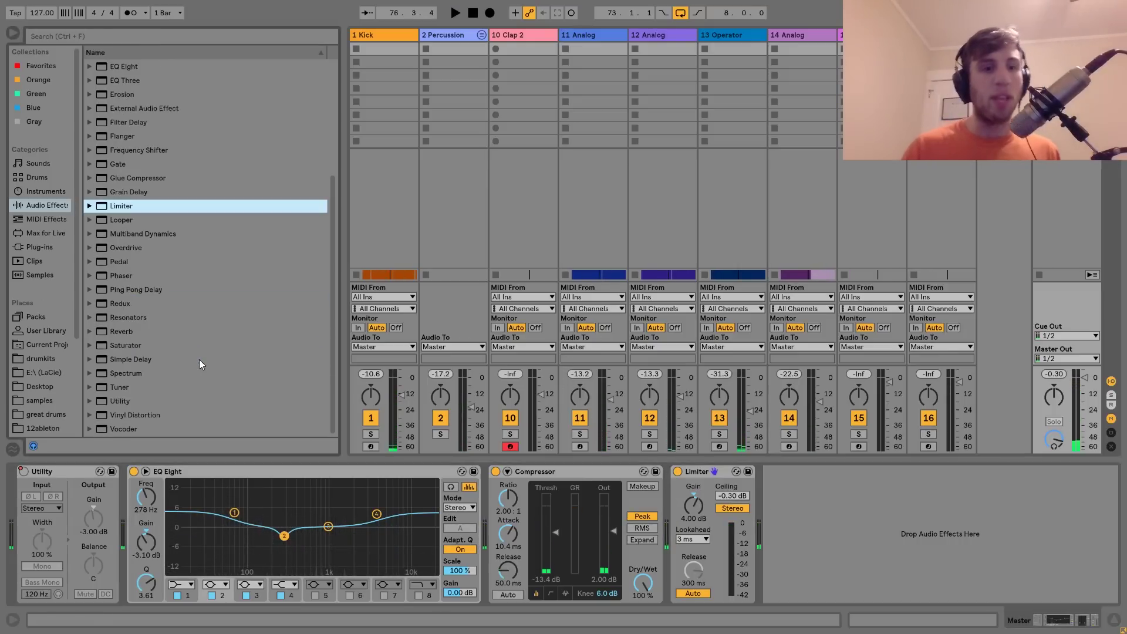
double_click(129, 400)
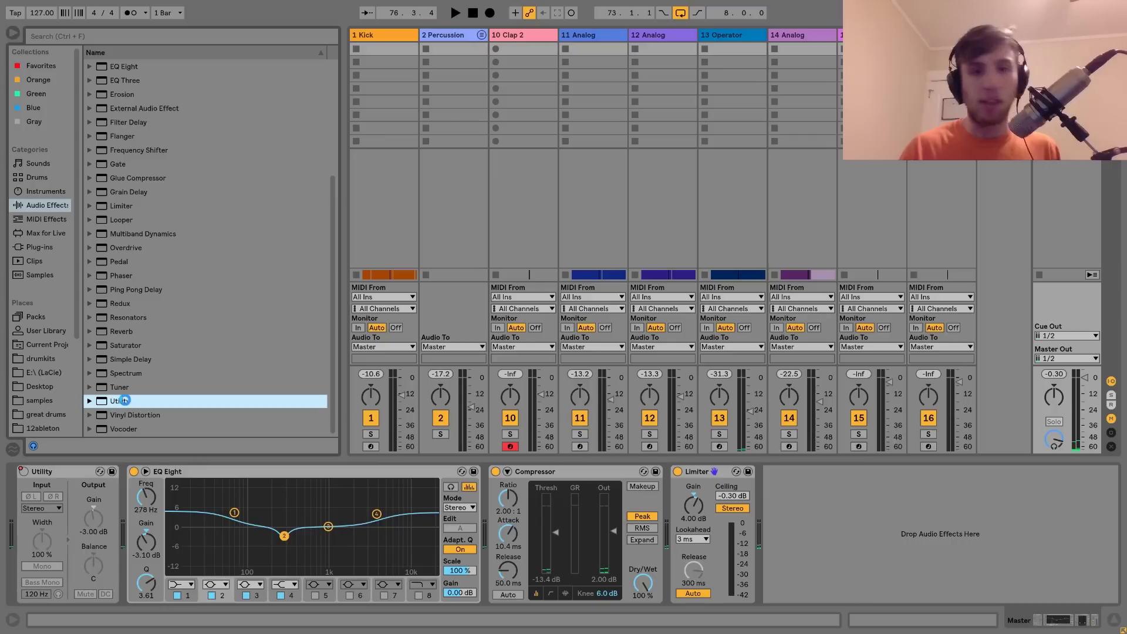
click(678, 472)
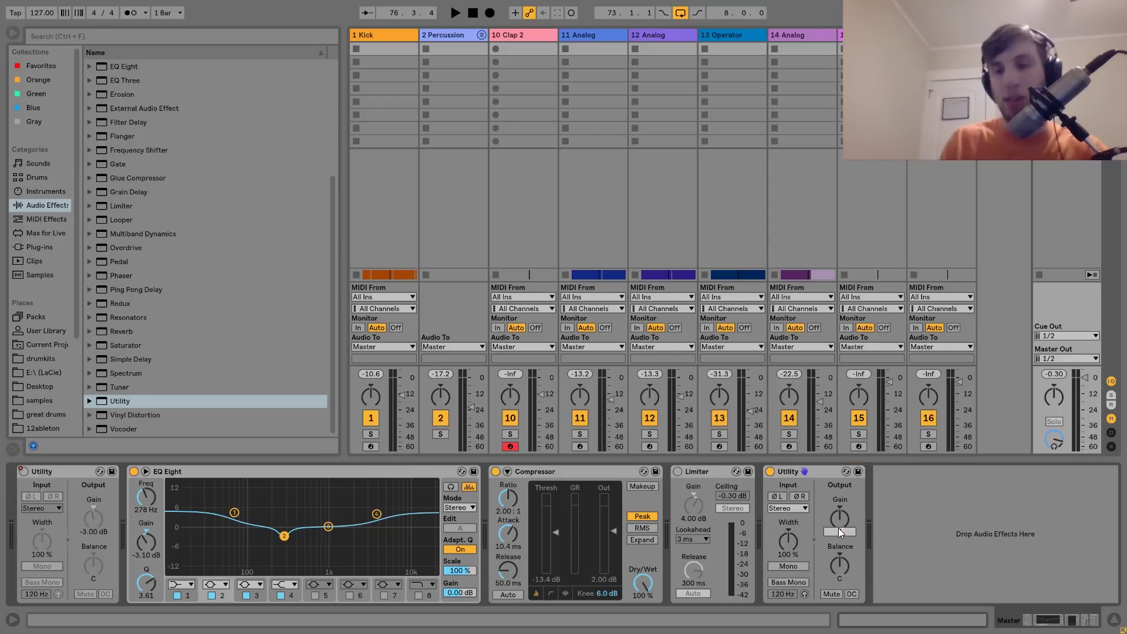
key(space)
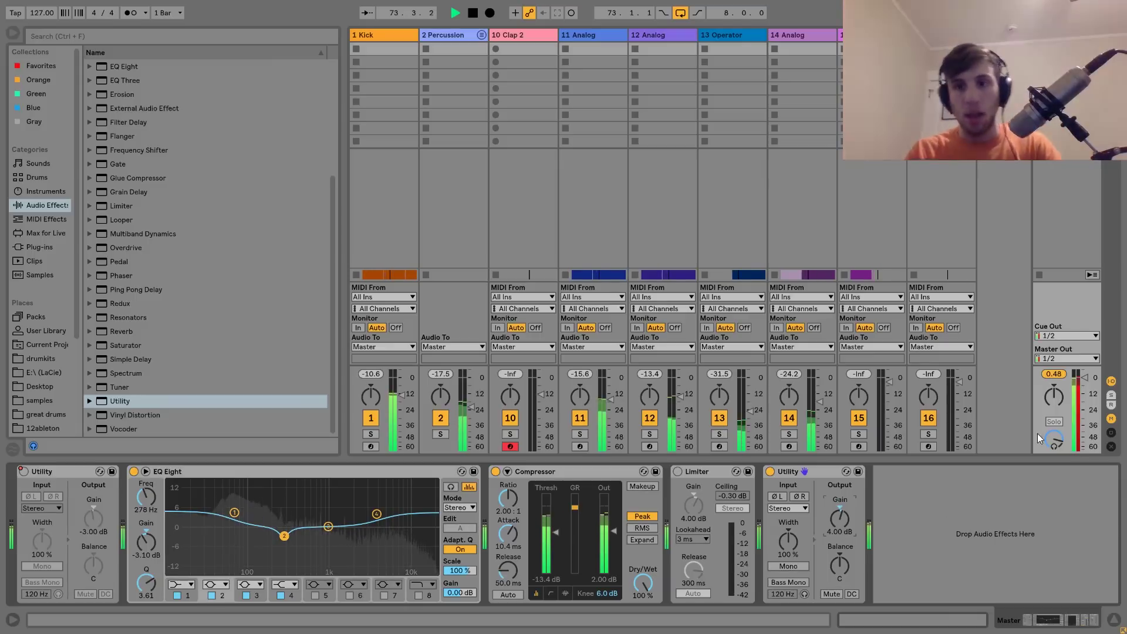
click(820, 473)
key(space)
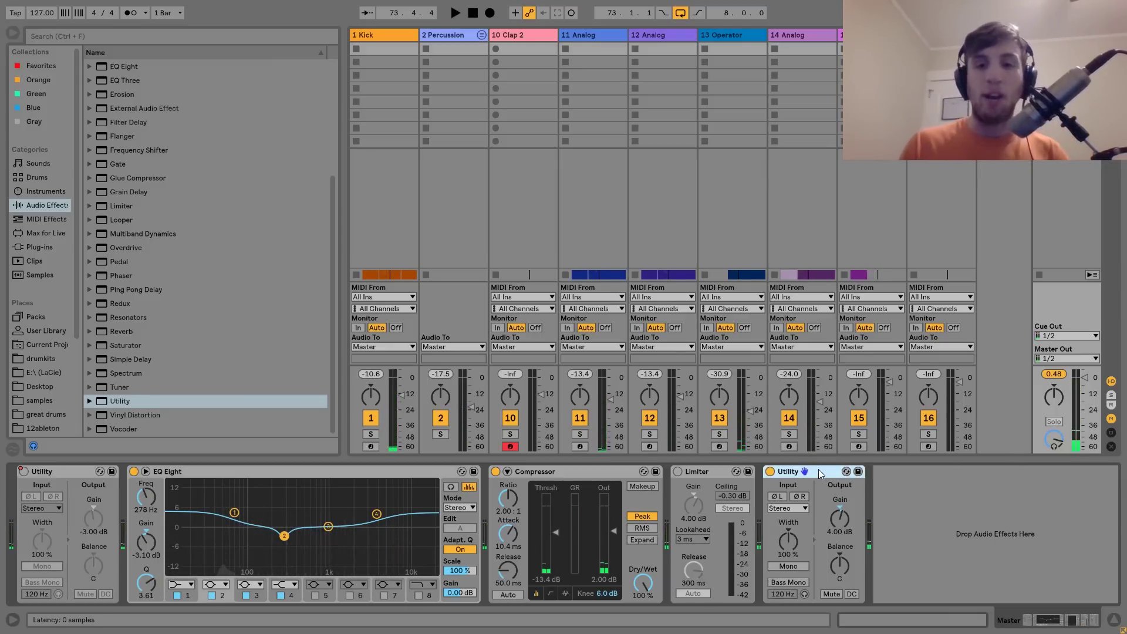
click(770, 472)
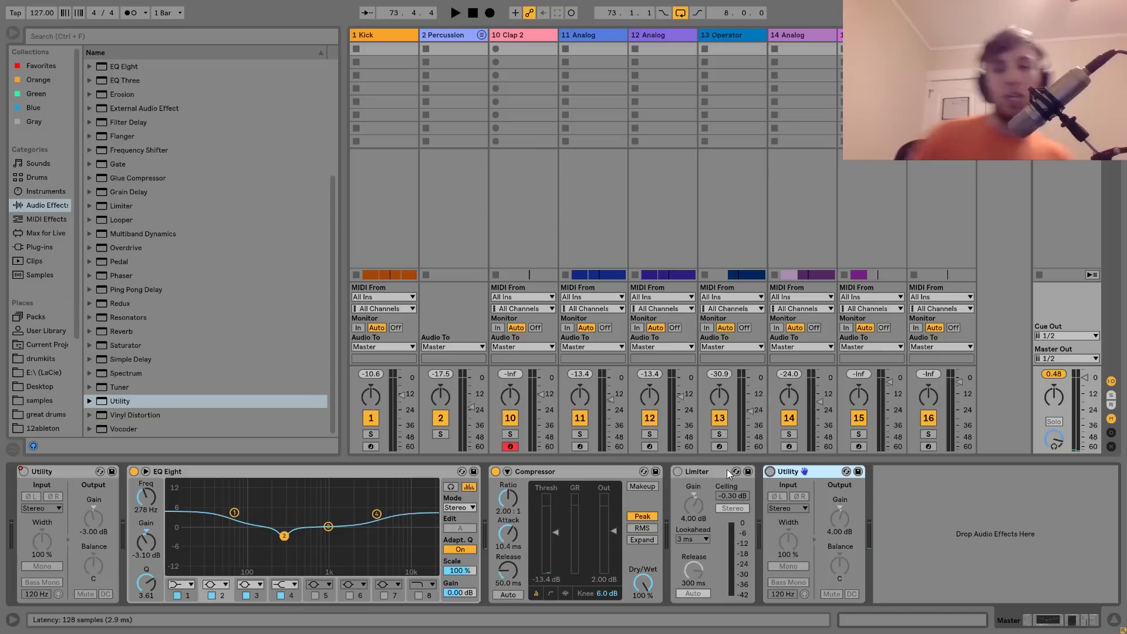
click(678, 472)
key(space)
Return to the arrangement, fold the Master track, turn off looping and play the full track from the start
key(Tab)
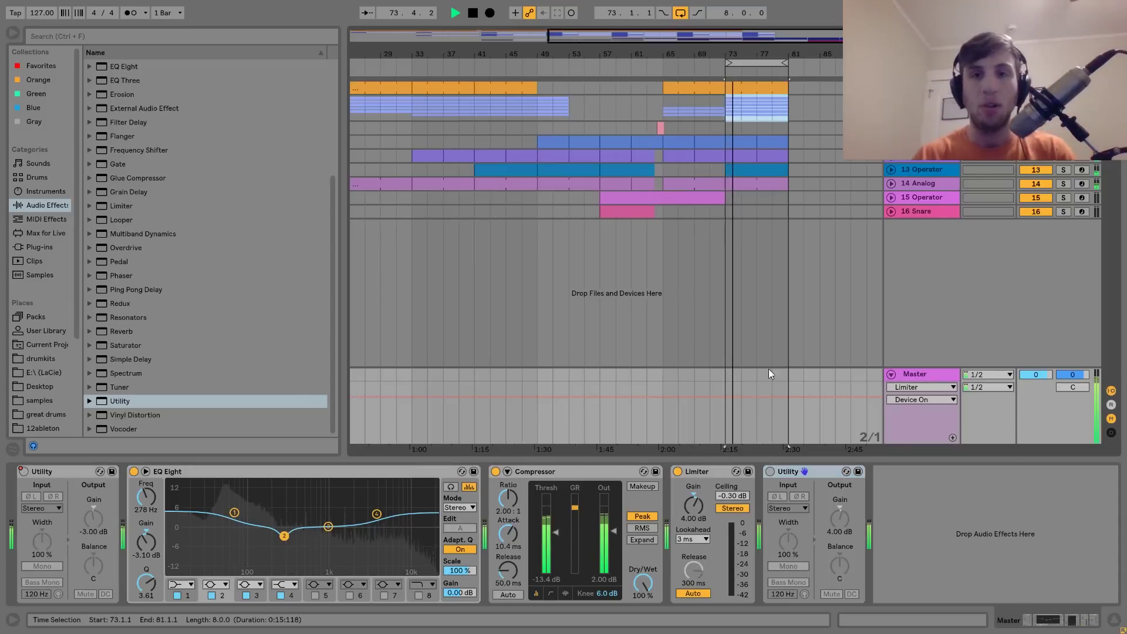
key(space)
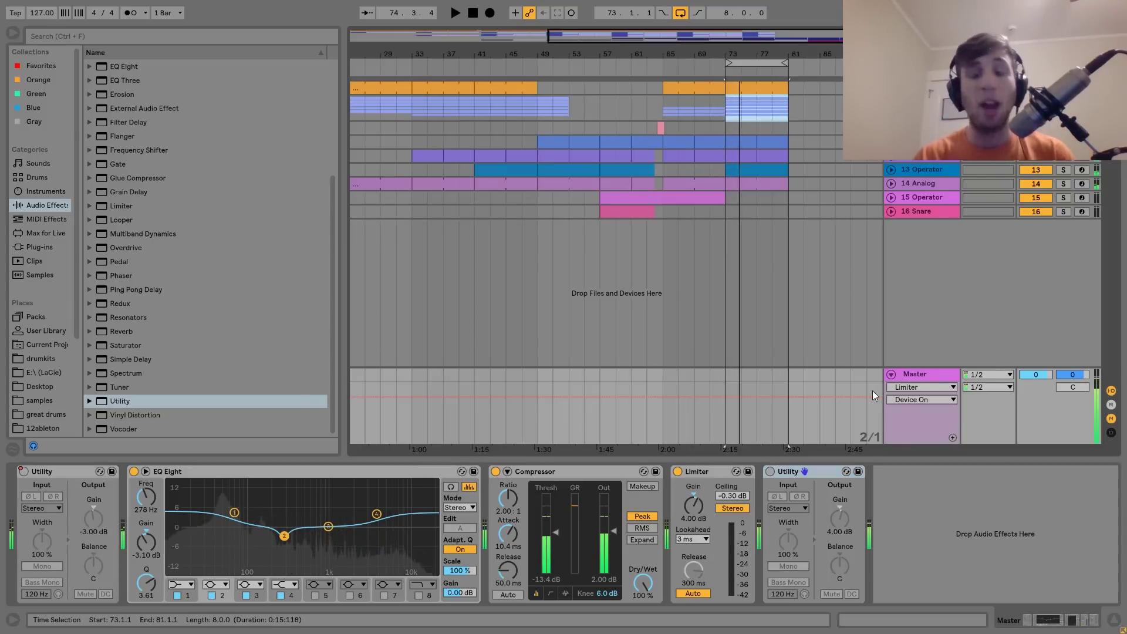
click(891, 375)
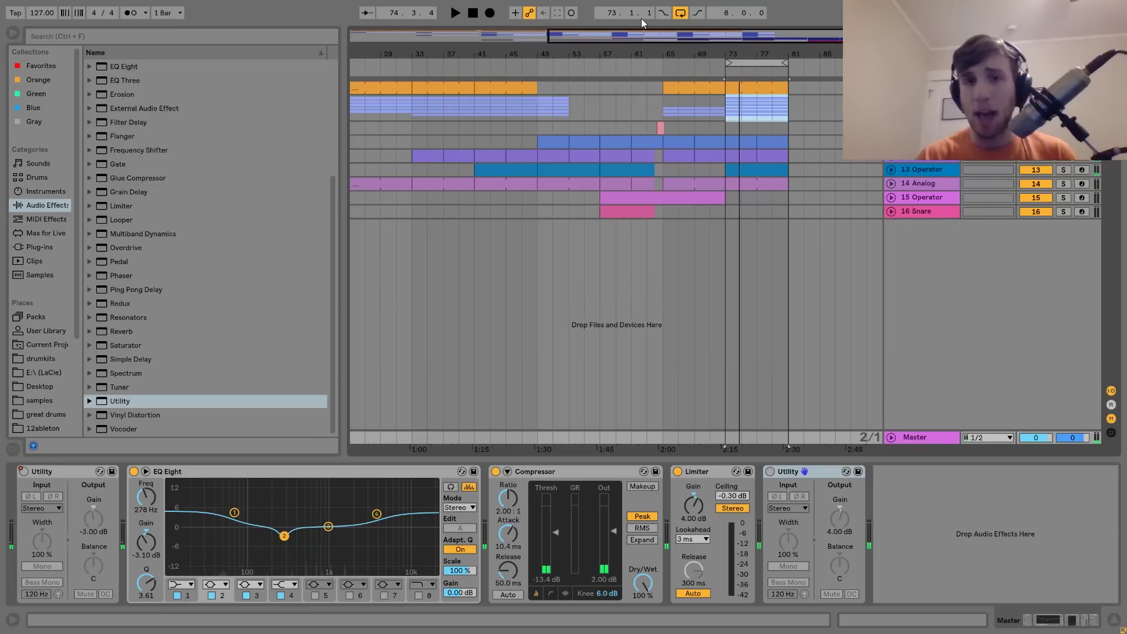
click(680, 12)
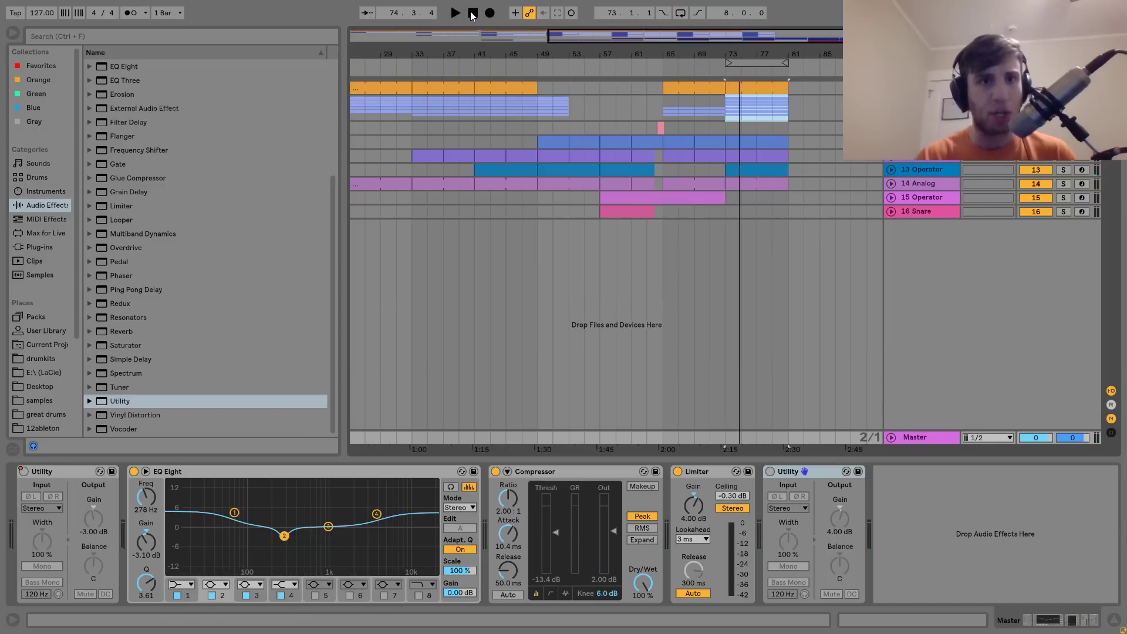
click(472, 14)
drag(561, 54, 566, 37)
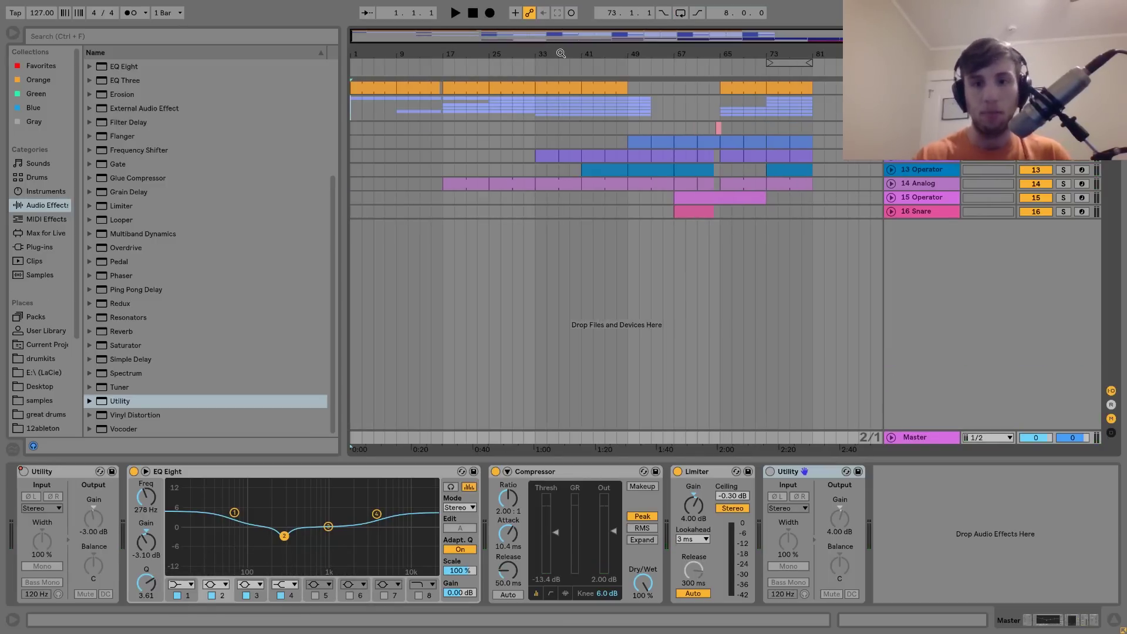
key(space)
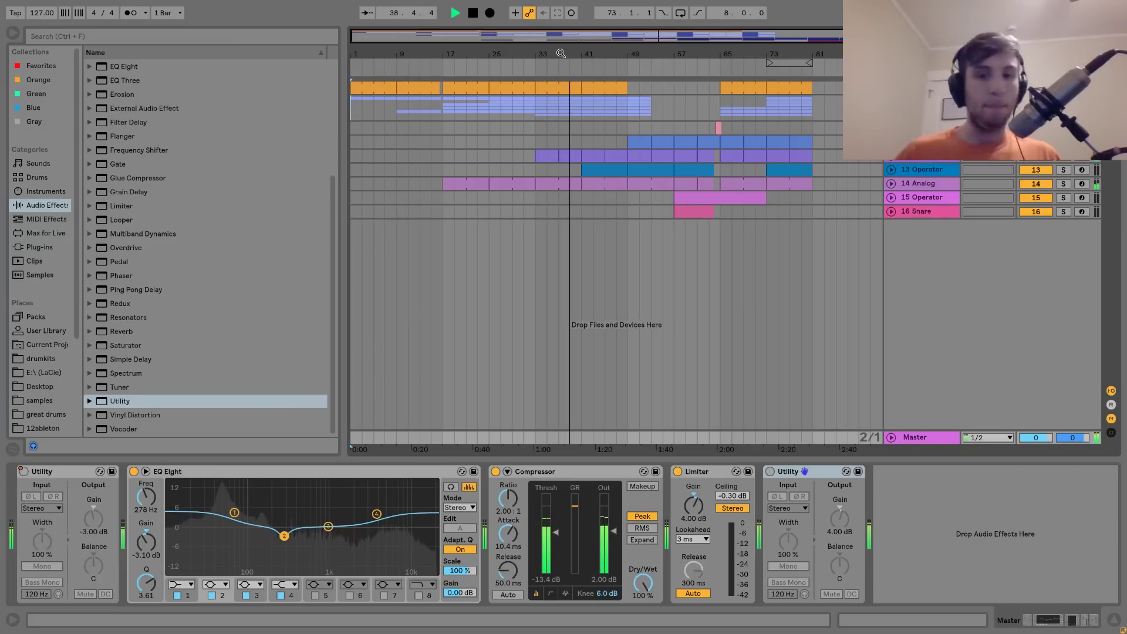
click(798, 474)
key(Delete)
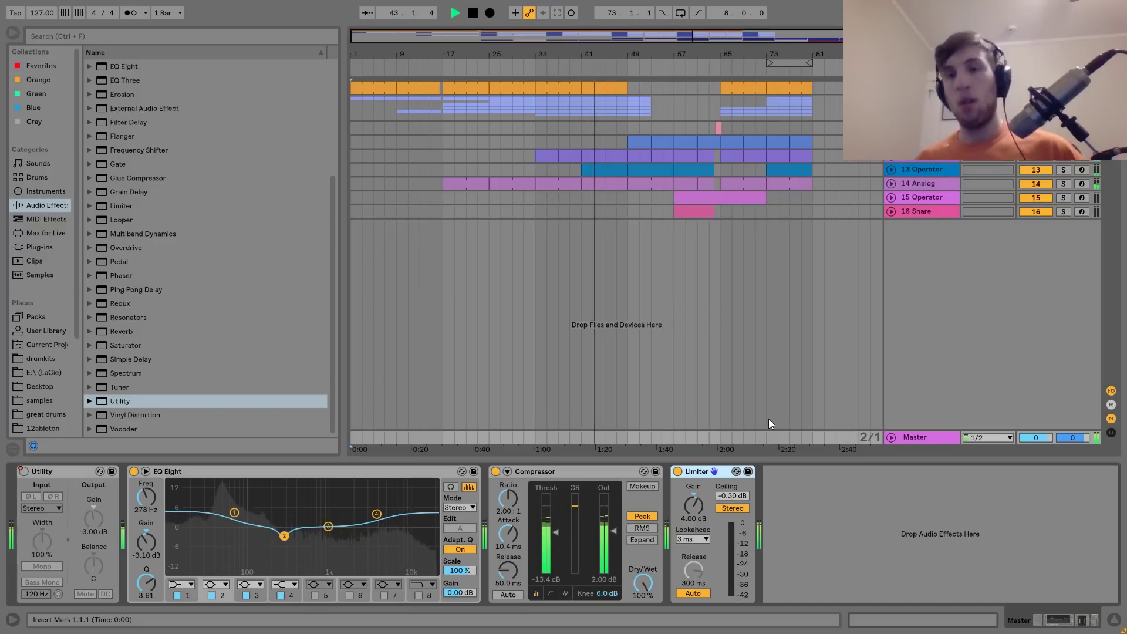
Unfold the arrangement tracks from 16 Snare up to 1 Kick to expose their volume settings
click(913, 214)
key(Right)
key(Up)
key(Right)
key(Up)
key(Right)
key(Up)
key(Right)
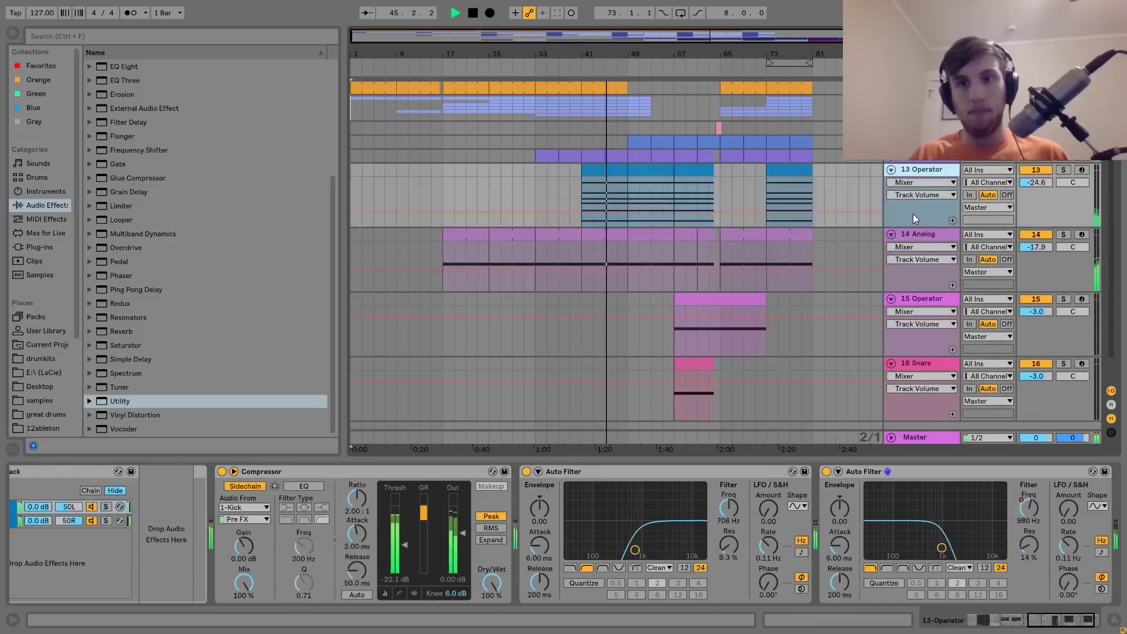
key(Up)
key(Right)
key(Up)
key(Right)
key(Up)
key(Right)
key(Up)
key(Right)
key(Right)
key(Up)
key(Right)
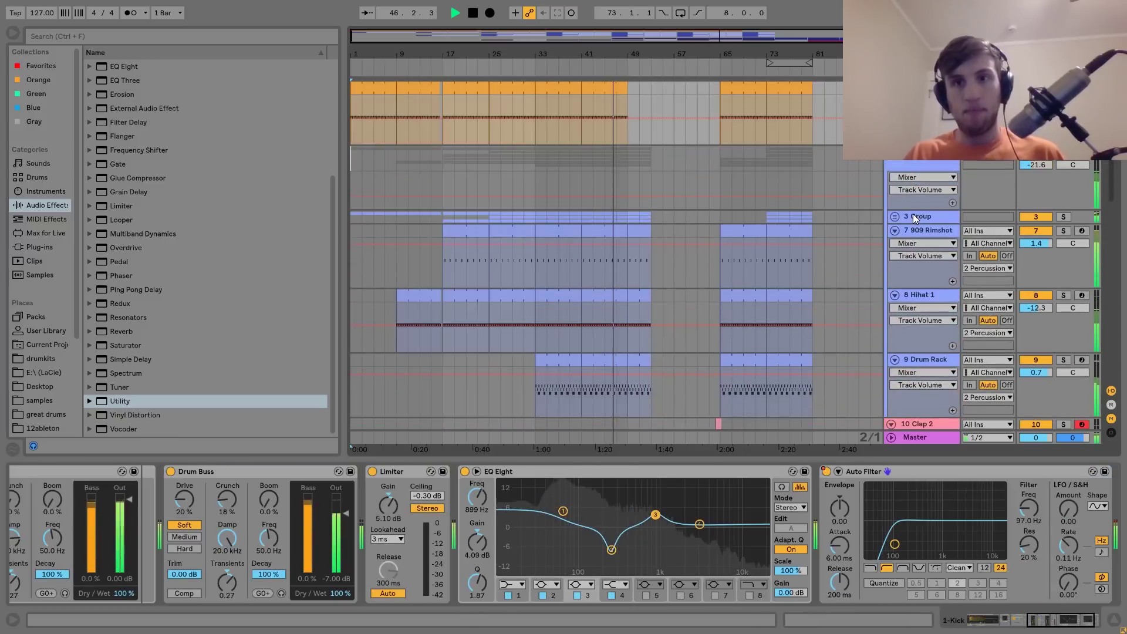
Set the 13 Operator track's volume to -22.0 dB while the track plays
scroll(913, 214, down, 3)
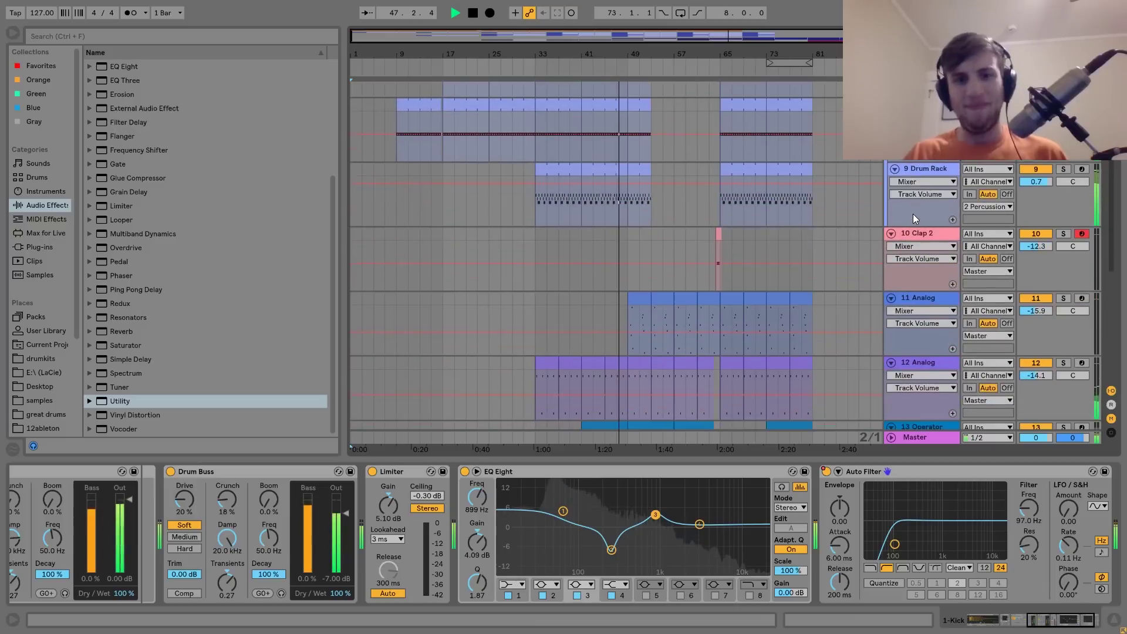
scroll(914, 213, down, 4)
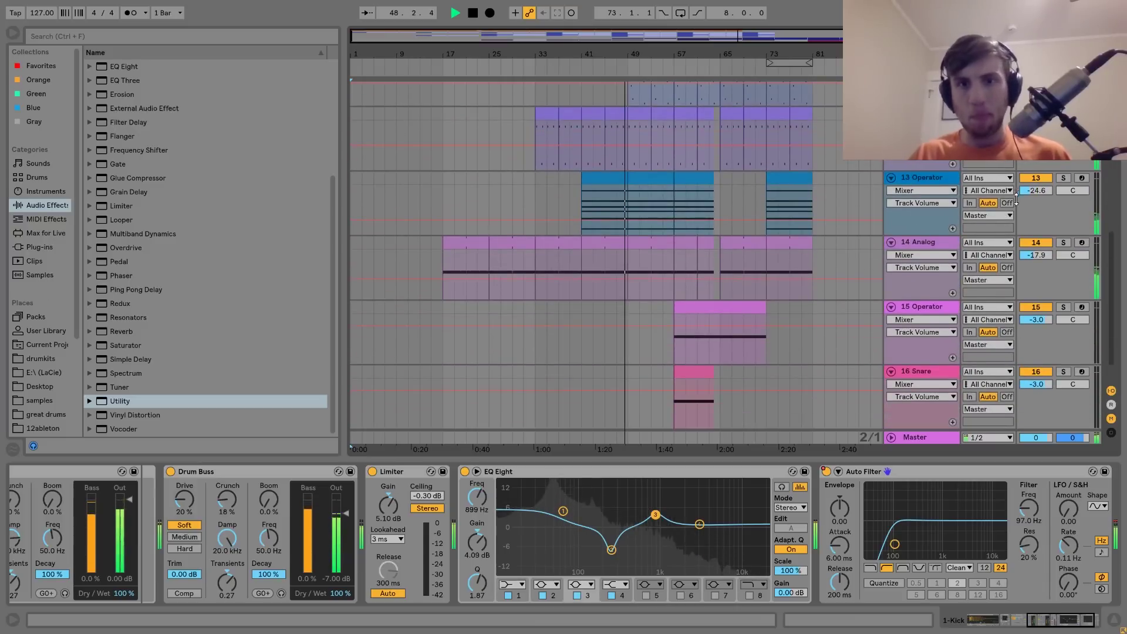
scroll(1030, 188, up, 1)
scroll(1030, 189, up, 8)
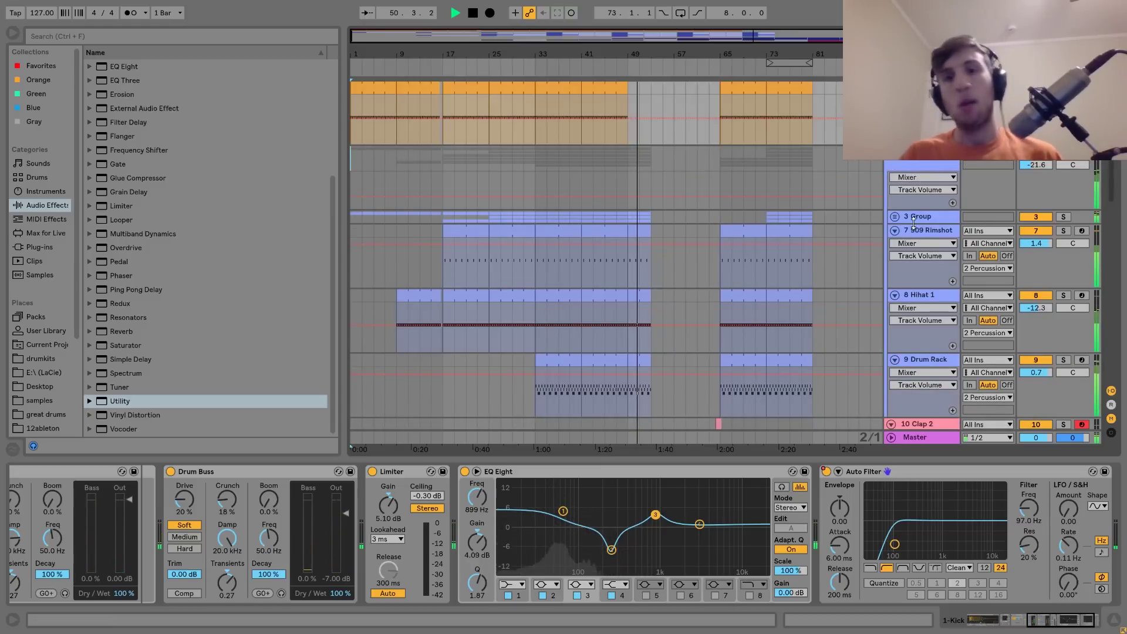
Fold the tracks from 7 909 Rimshot down to 16 Snare
click(895, 230)
click(895, 245)
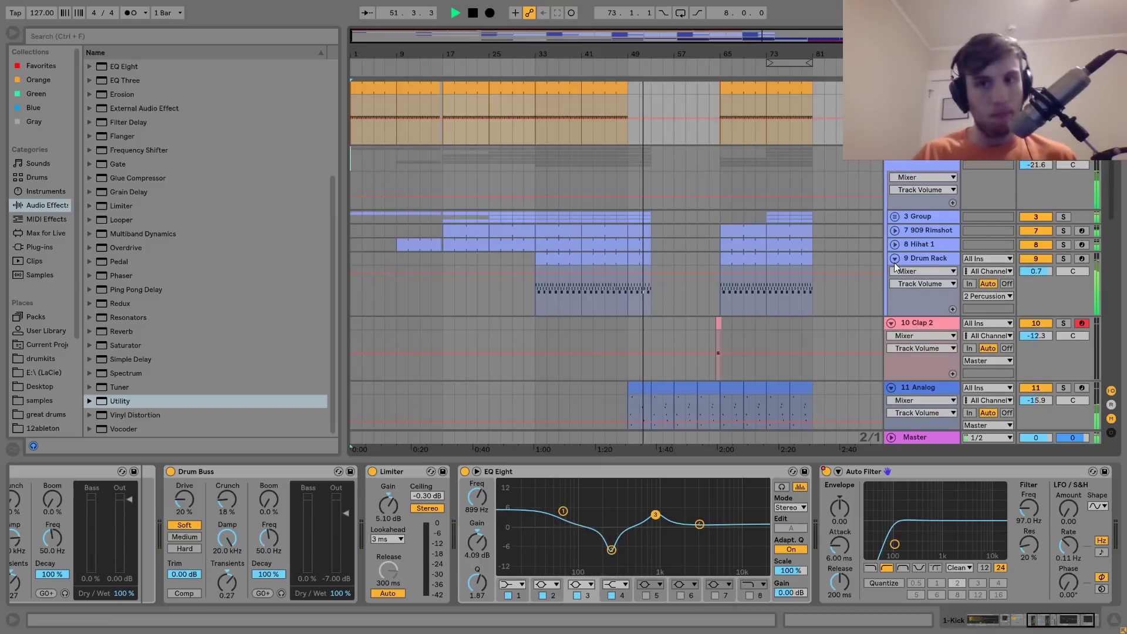
click(893, 260)
click(892, 272)
click(890, 286)
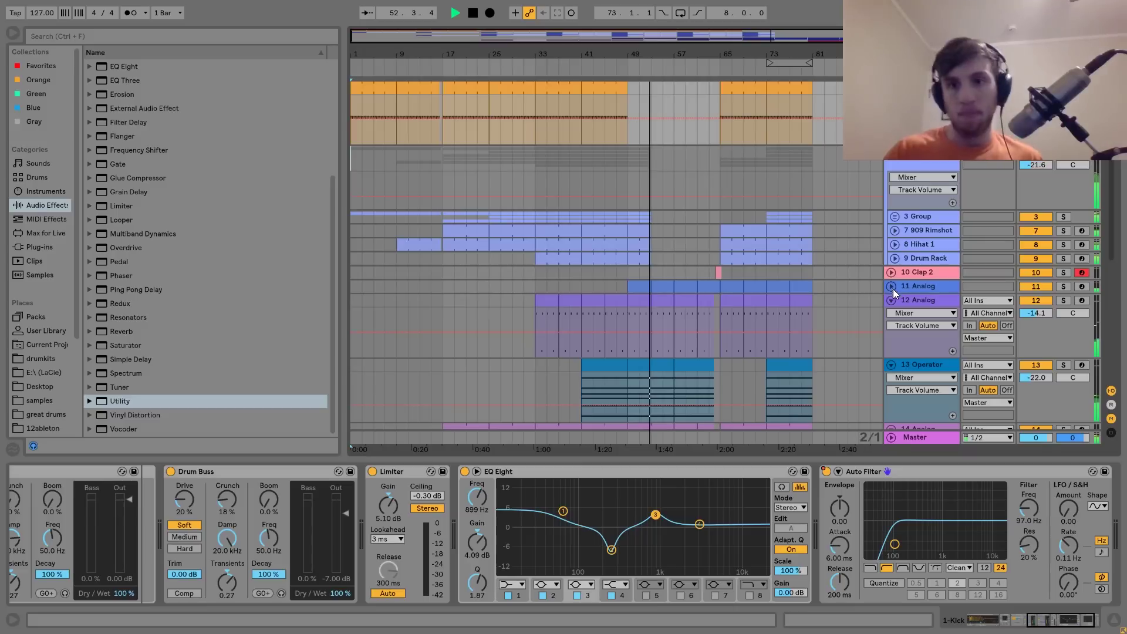
click(892, 301)
click(891, 315)
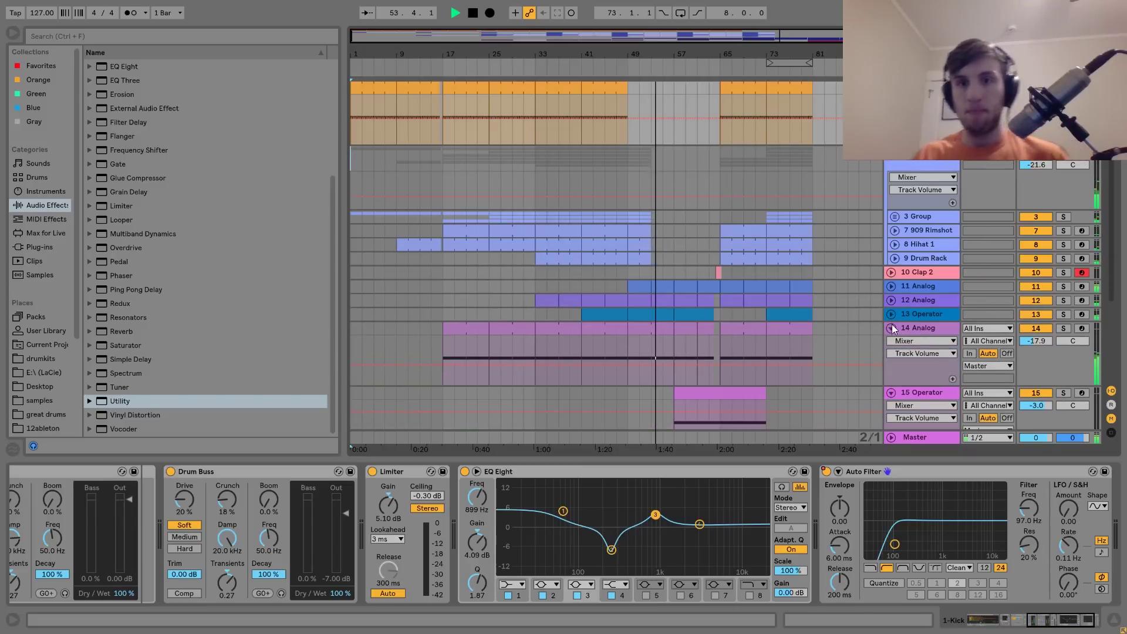
click(891, 328)
click(890, 341)
click(891, 356)
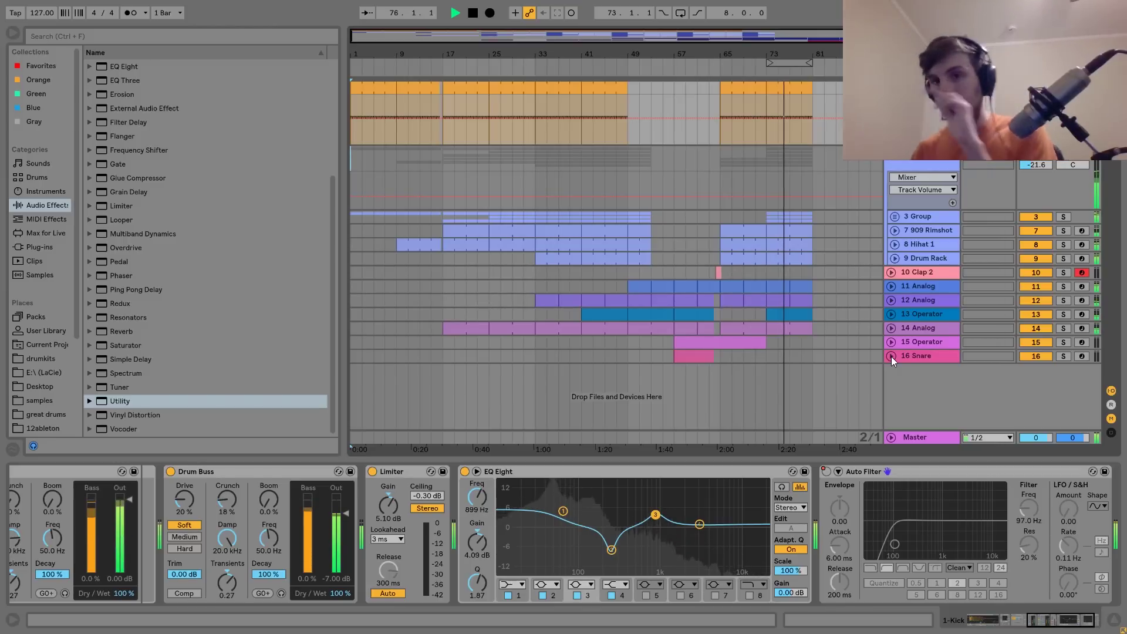
Reset the 3 Group track's volume to 0 dB, fold the 2 Percussion group and stop playback
click(896, 216)
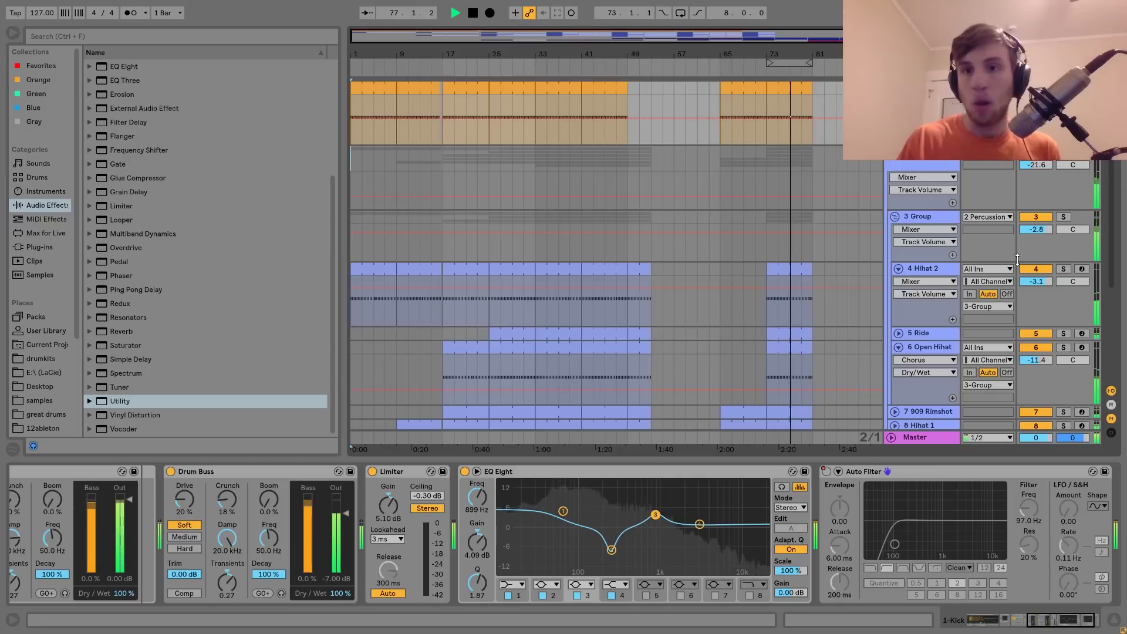
double_click(1040, 230)
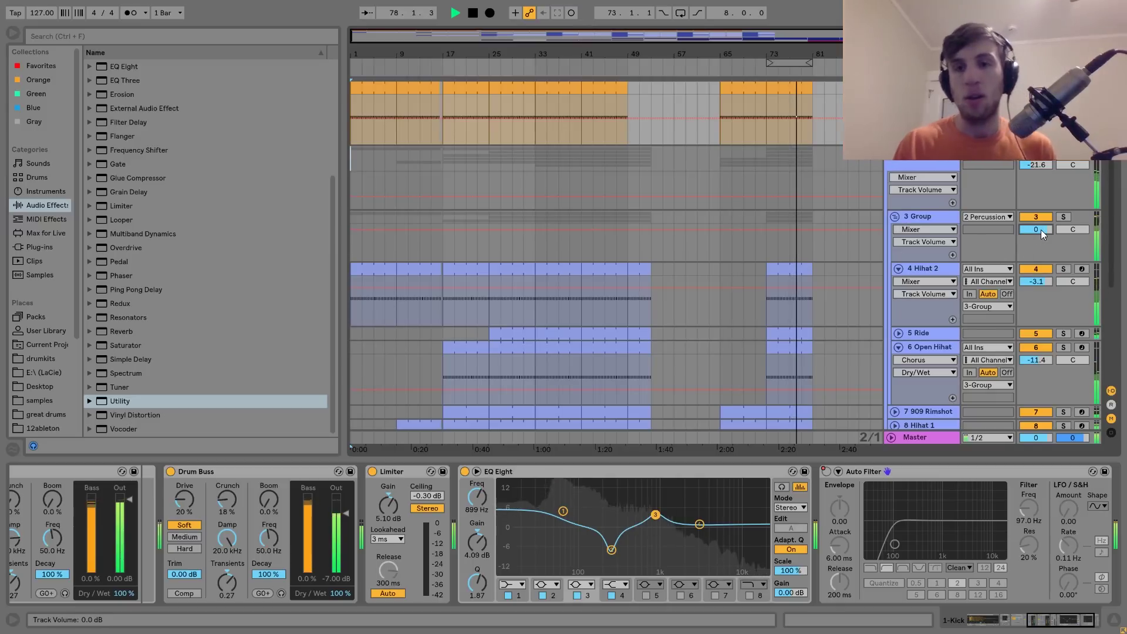
click(894, 160)
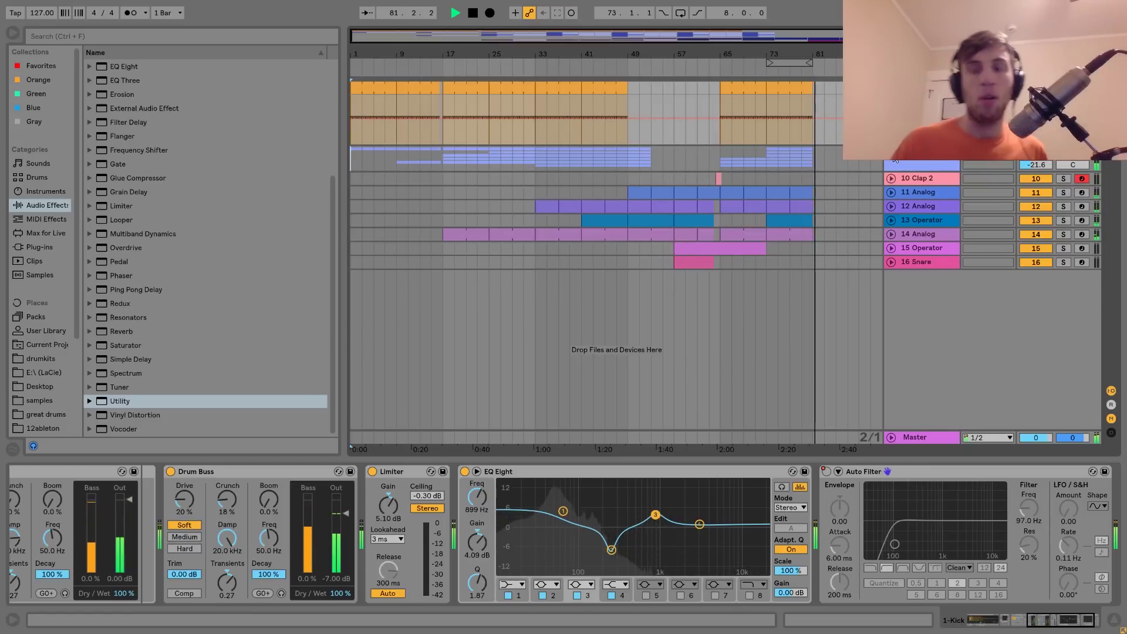
key(space)
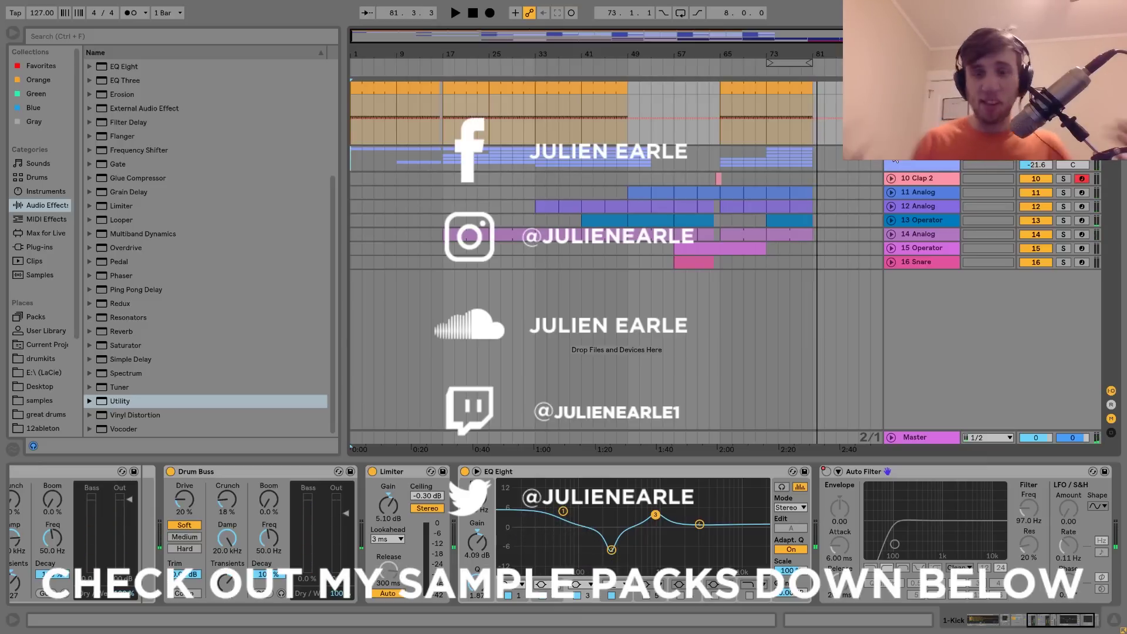